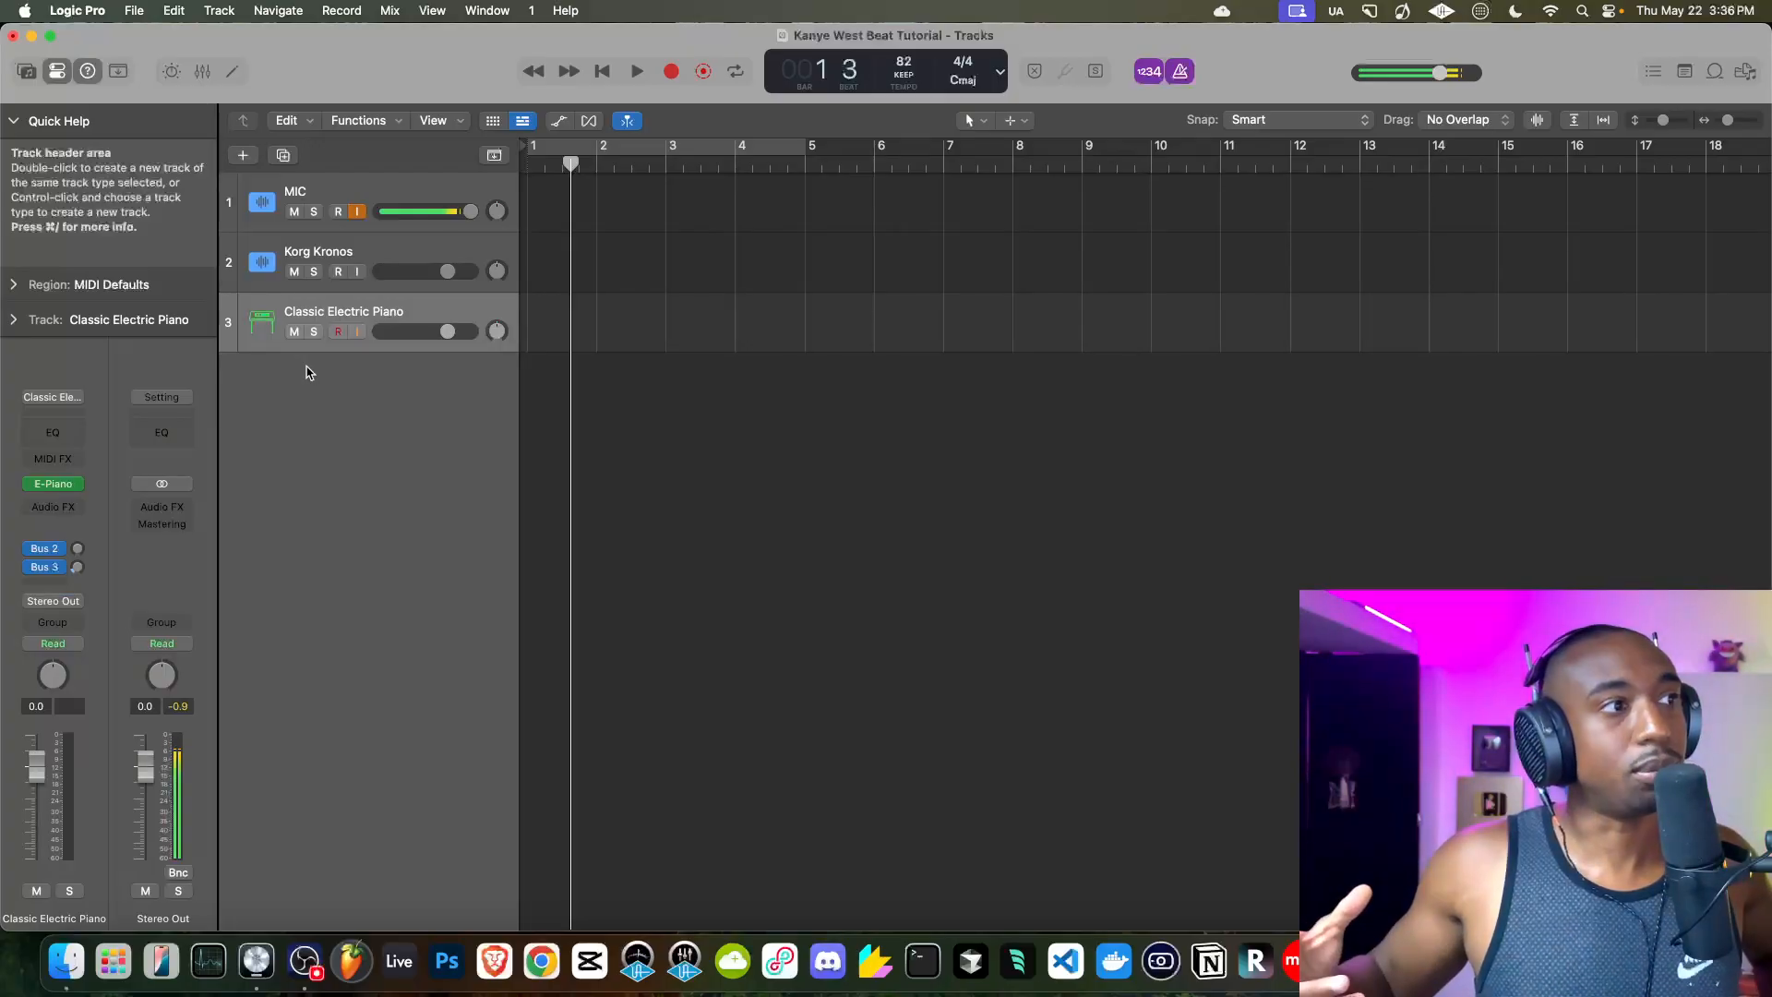
# - Replace the electric piano instrument on the Classic Electric Piano track with Retro Synth
pyautogui.press('Return')
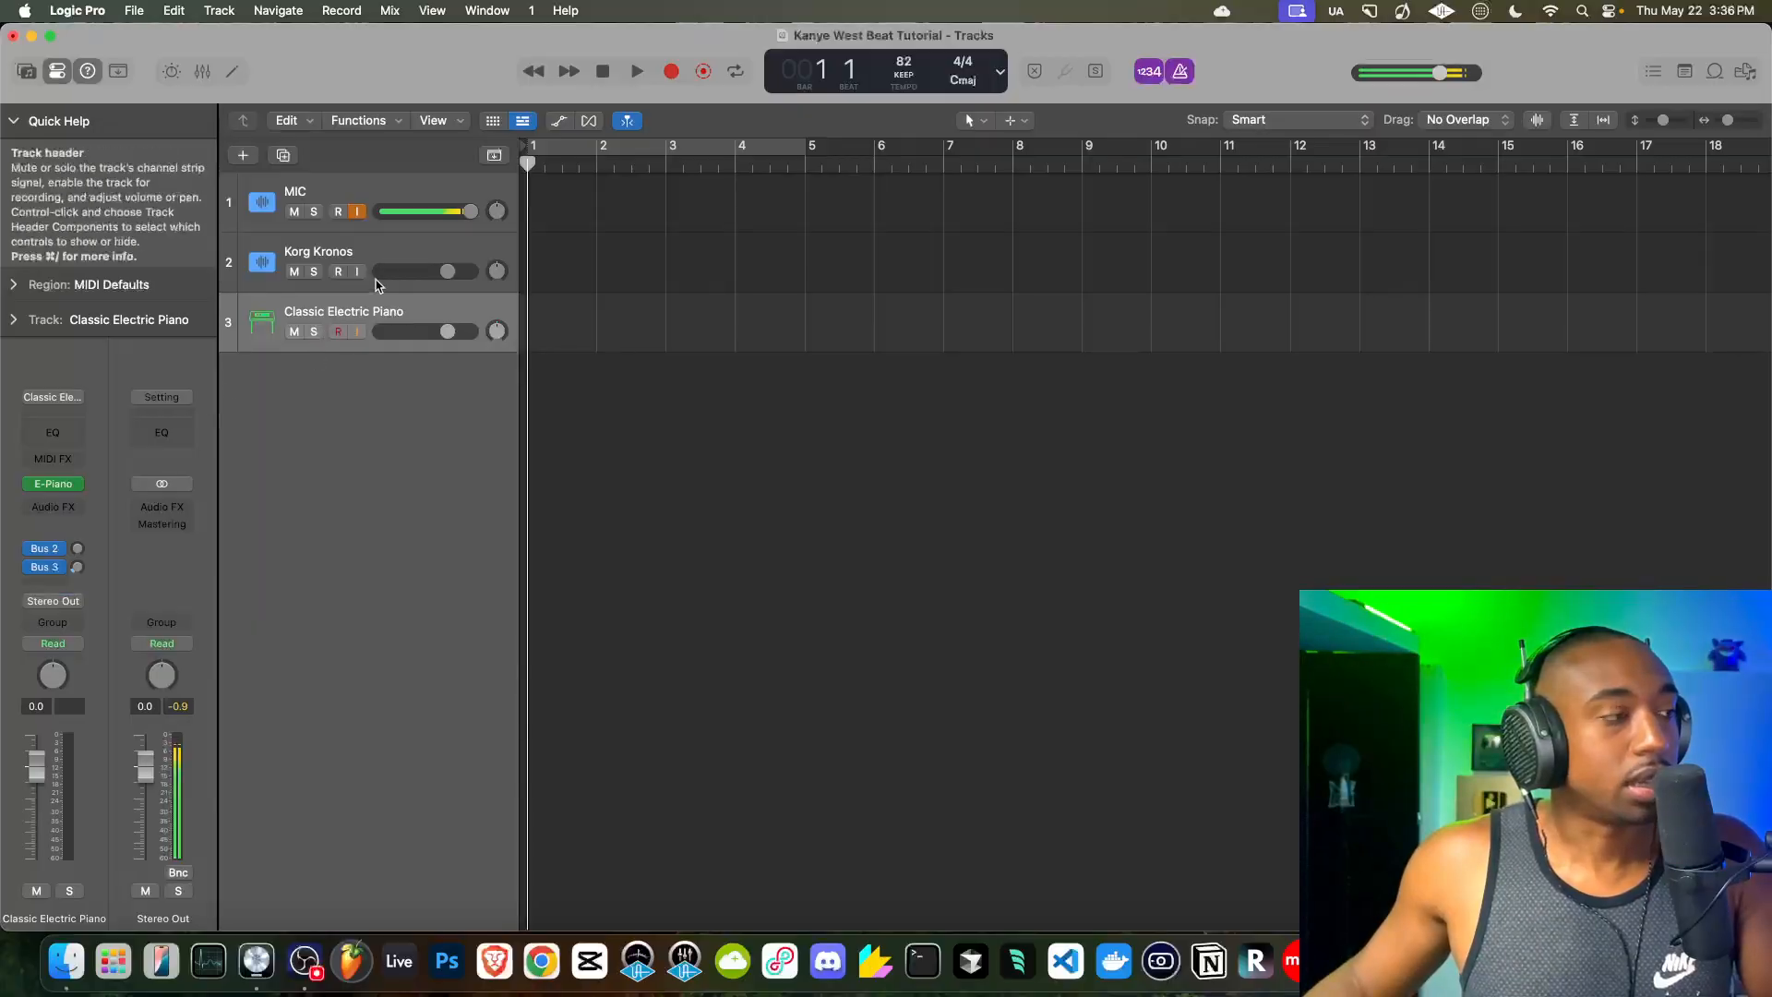
pyautogui.rightClick(385, 376)
pyautogui.click(238, 428)
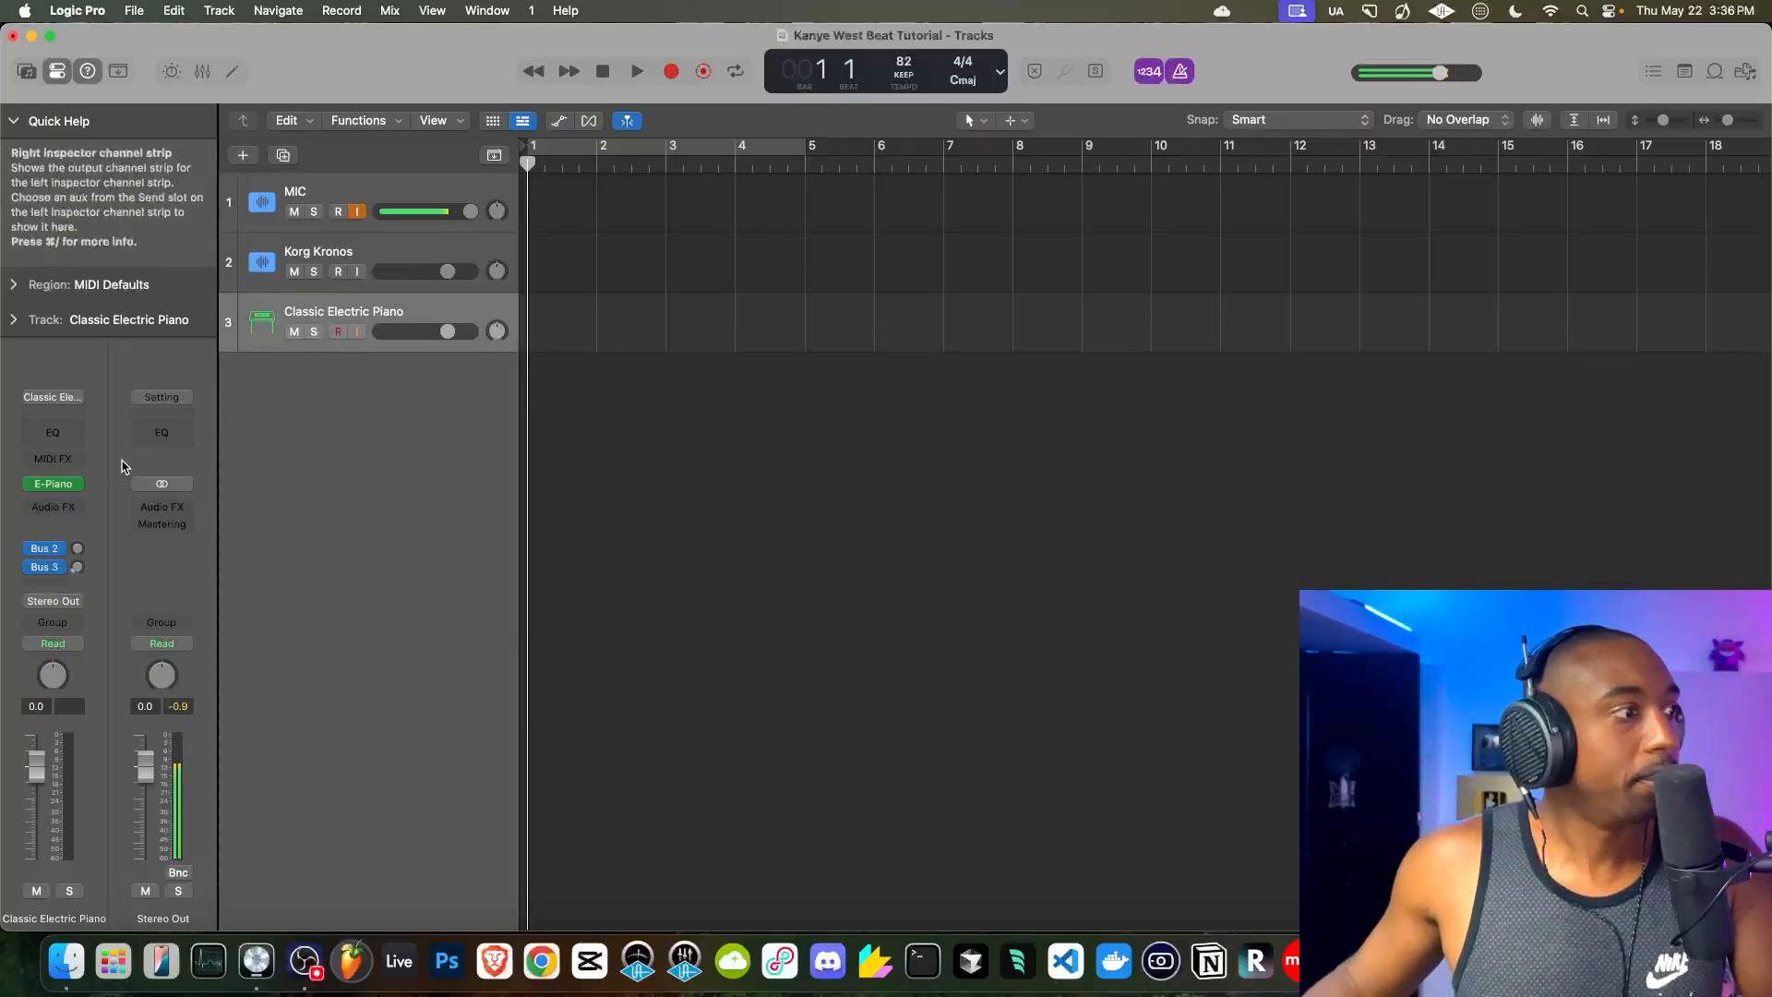
pyautogui.click(87, 485)
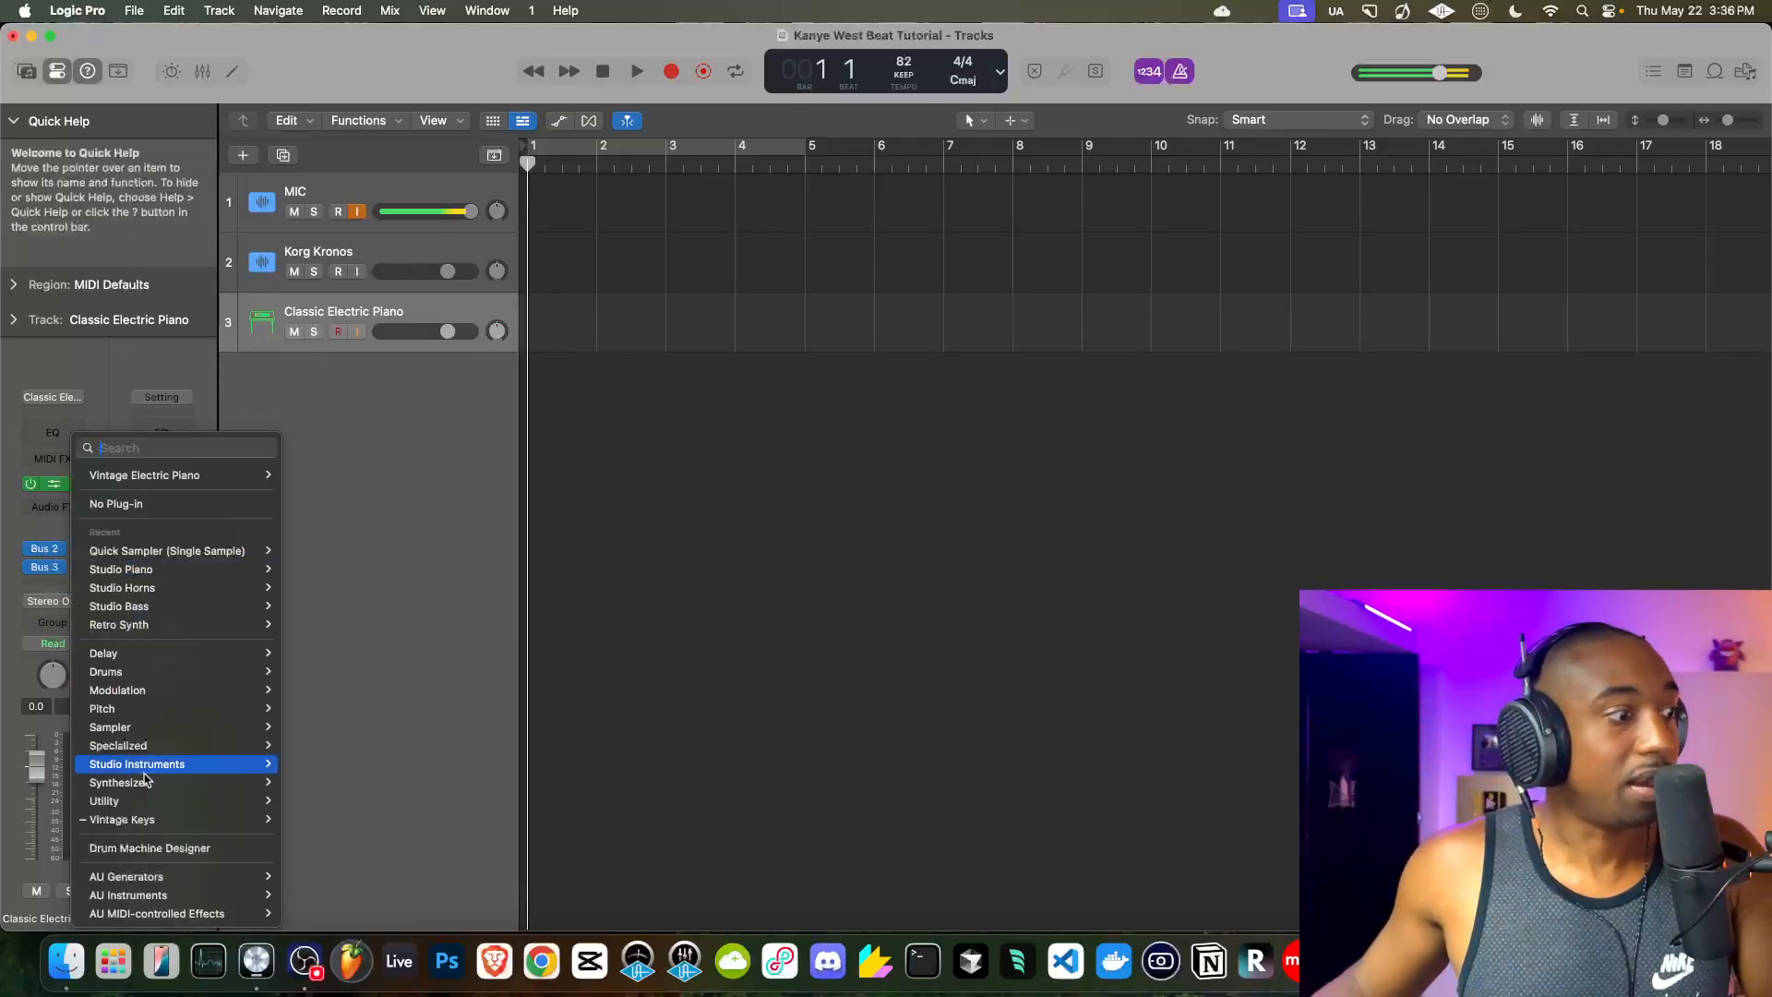
pyautogui.moveTo(138, 818)
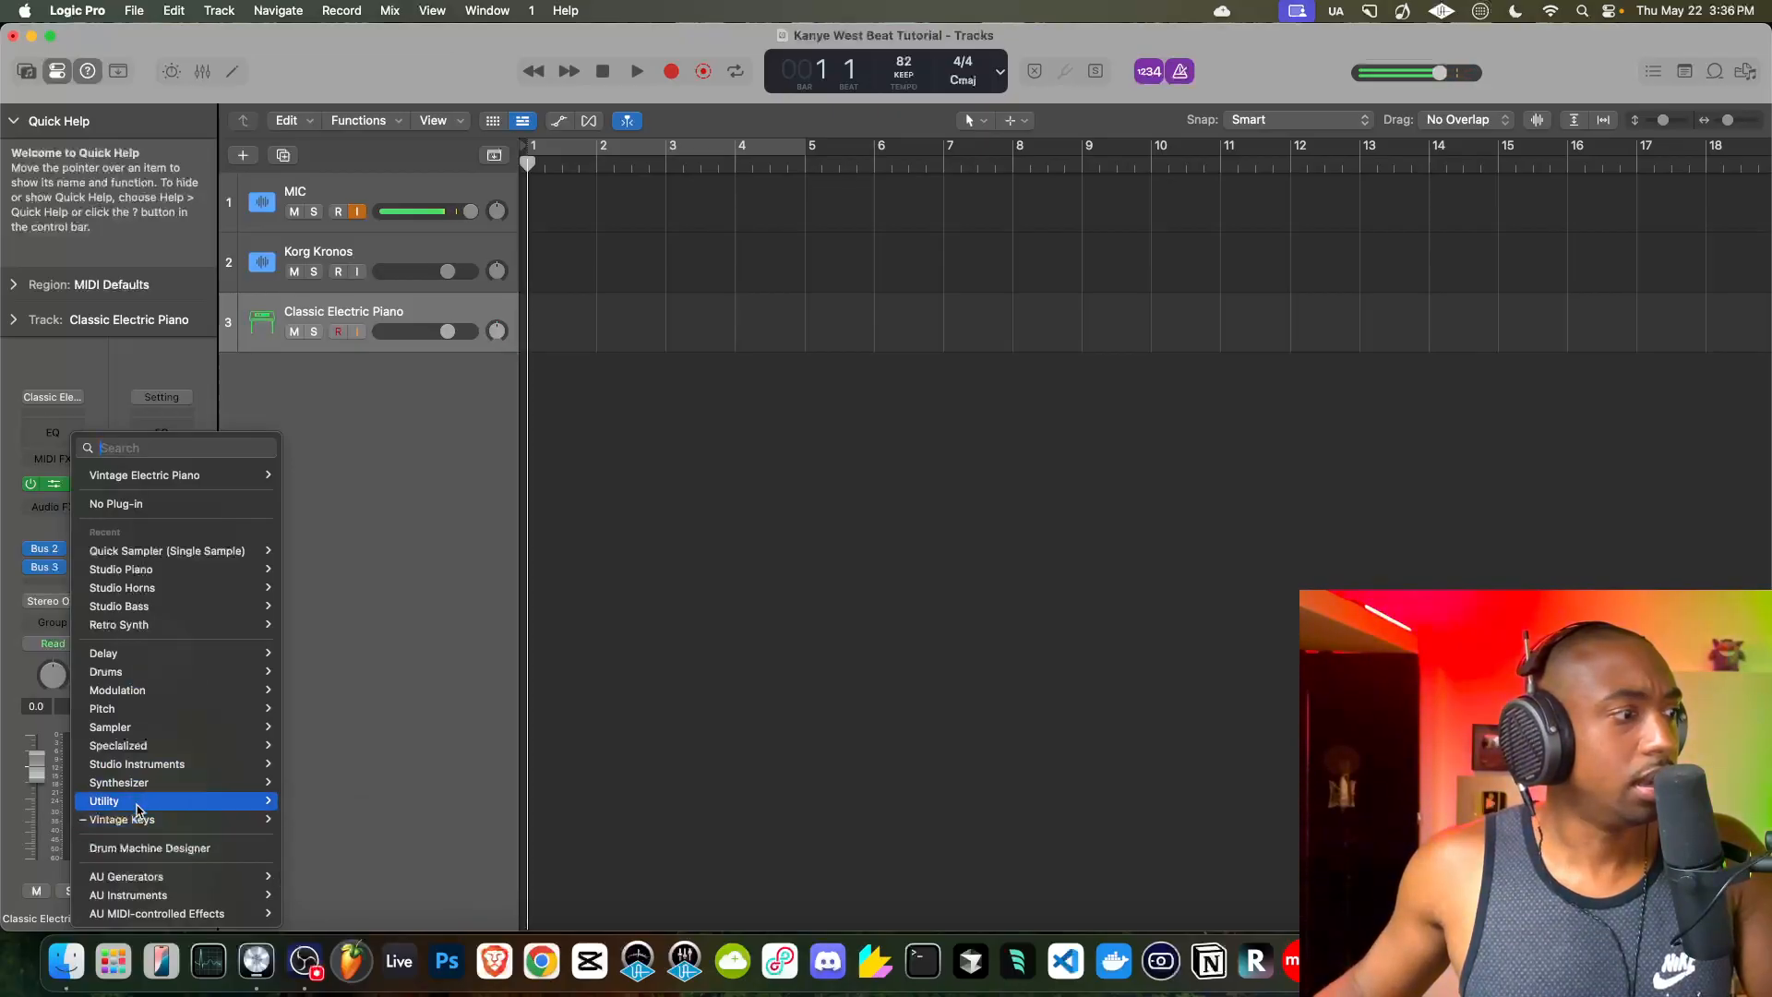
pyautogui.moveTo(138, 782)
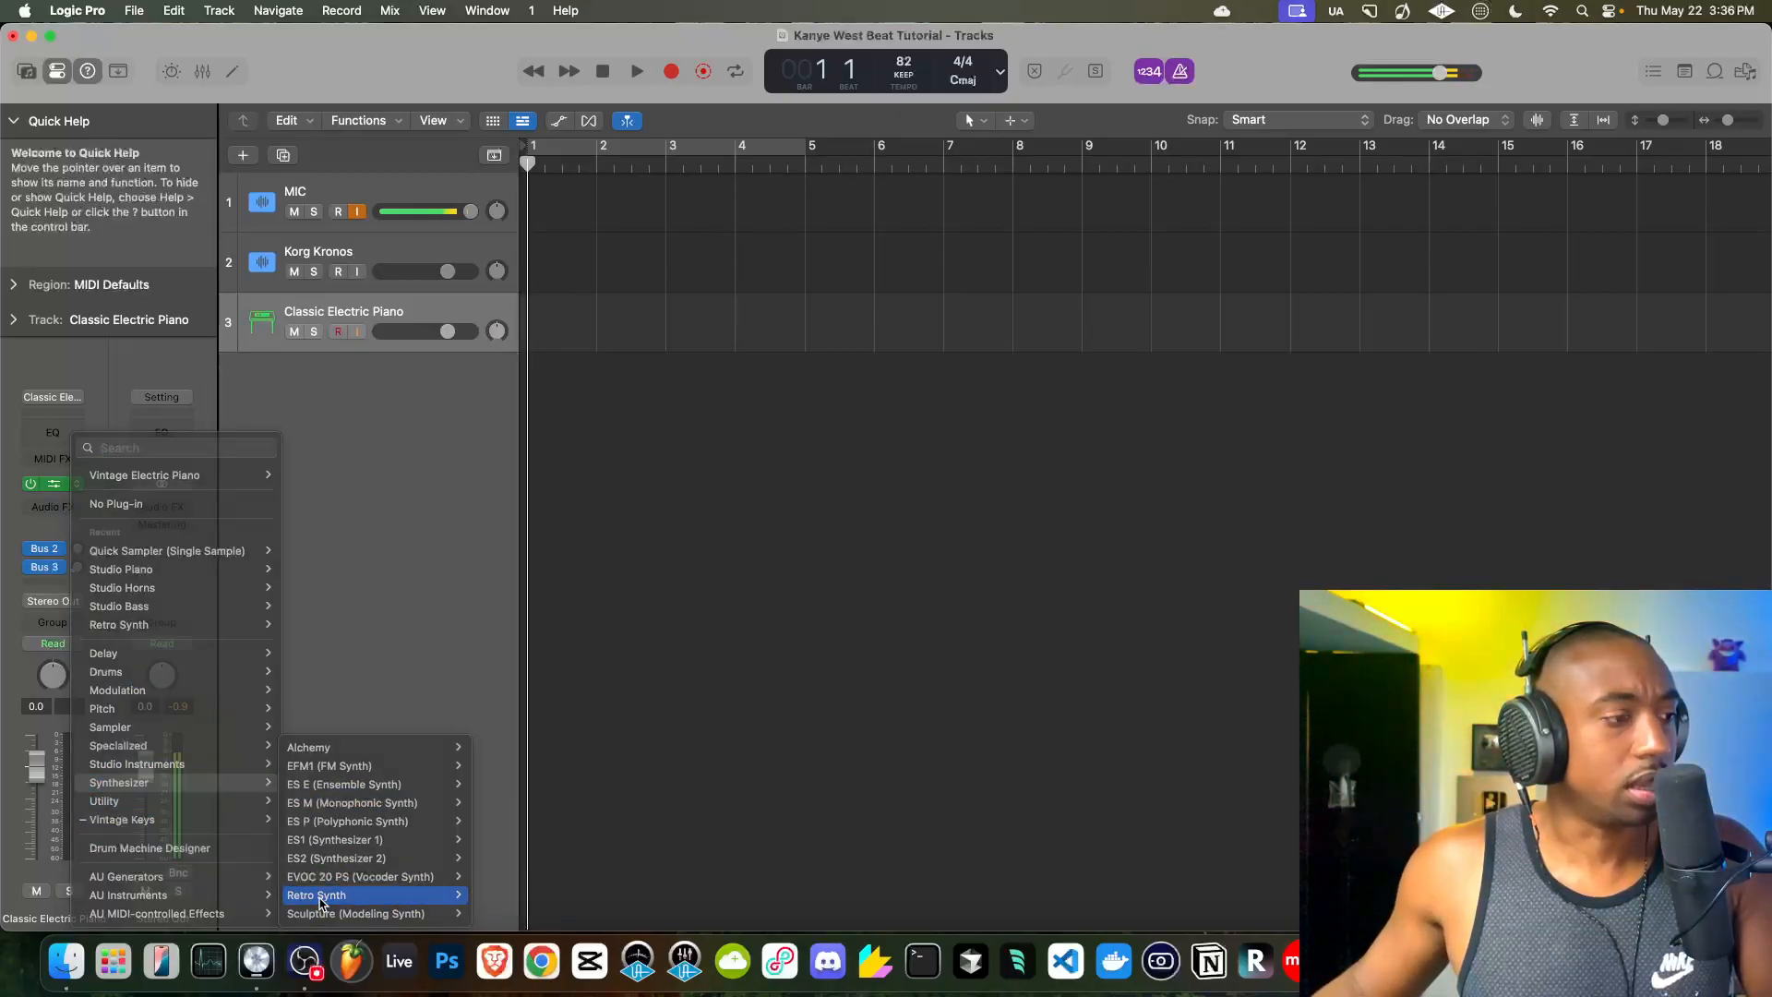
pyautogui.click(318, 894)
pyautogui.moveTo(981, 232); pyautogui.dragTo(935, 201)
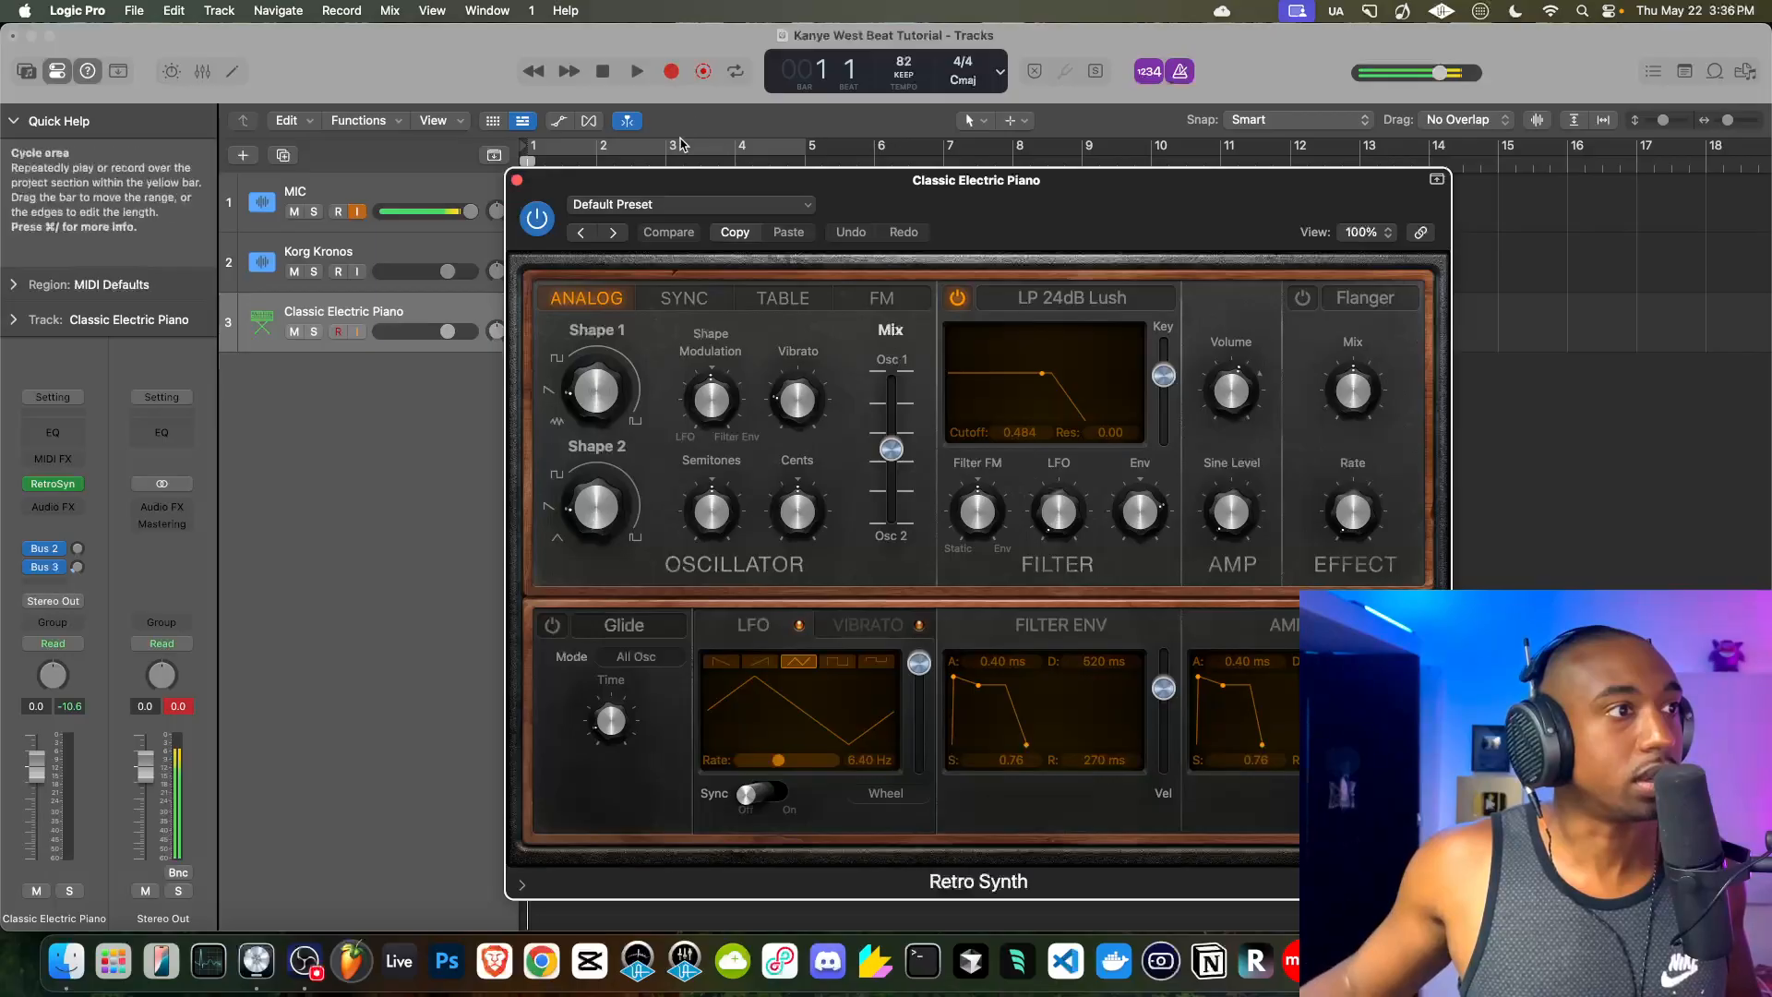
pyautogui.moveTo(635, 184); pyautogui.dragTo(557, 240)
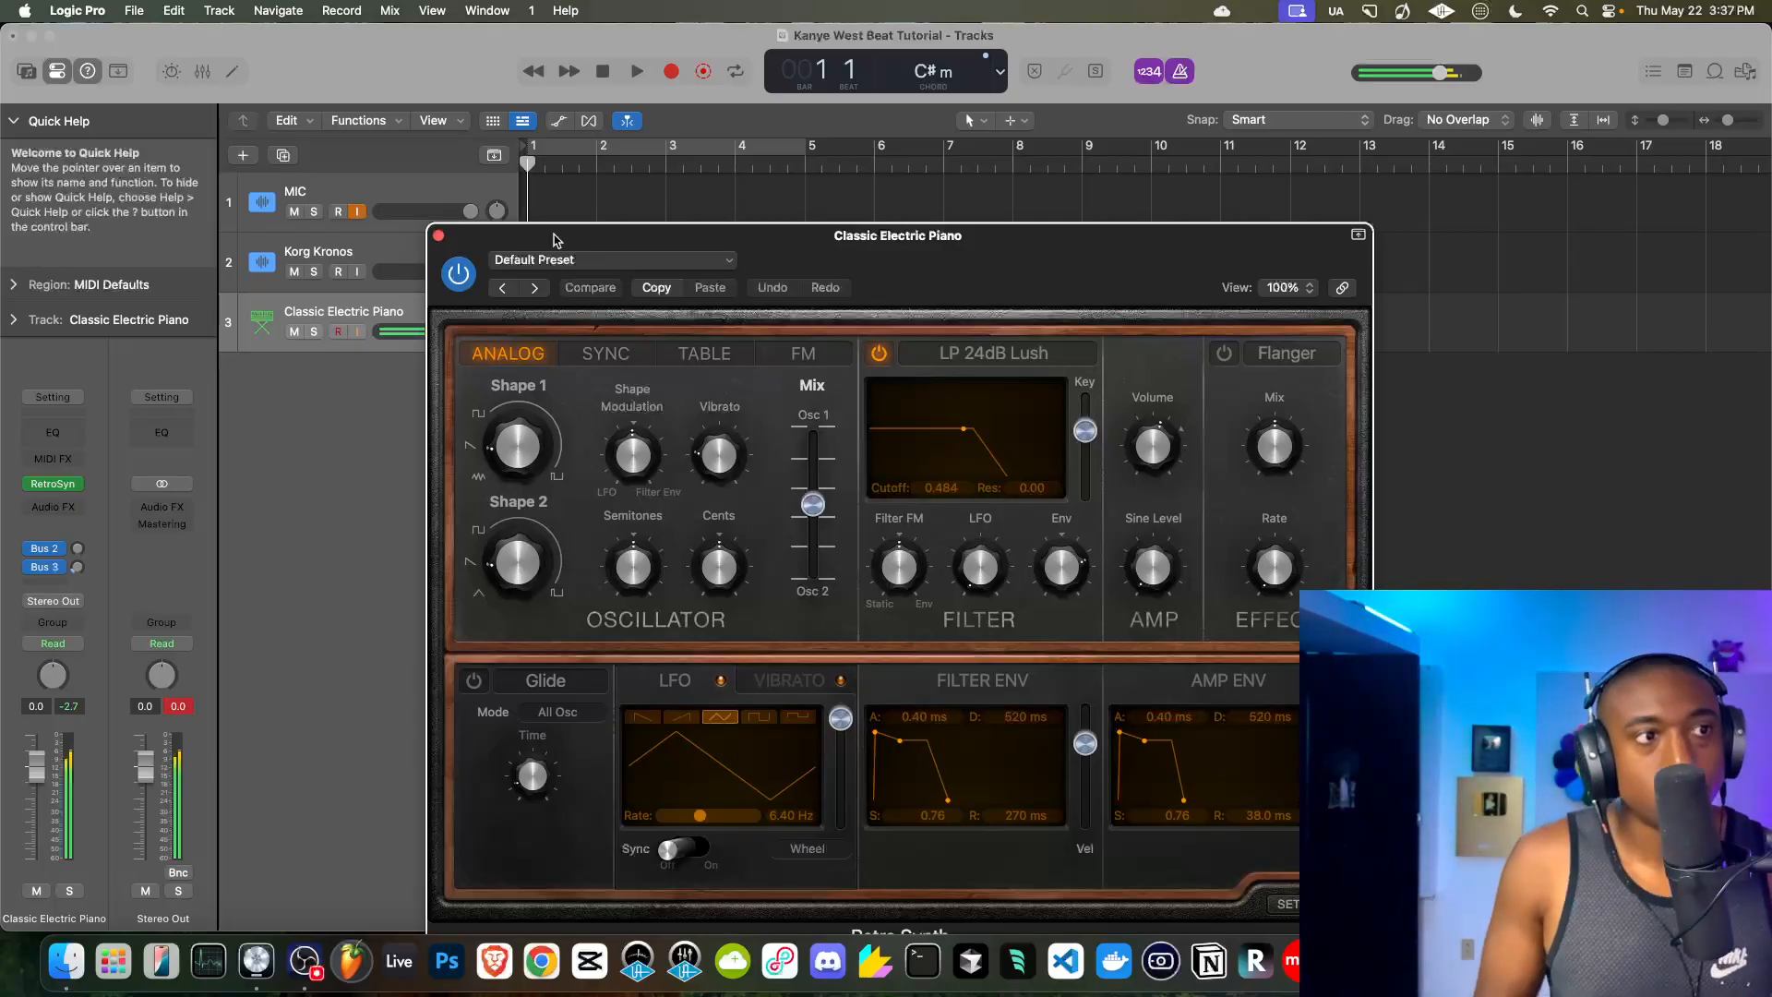
# - Record an eight-bar chord progression from bar 1 on the Classic Electric Piano track
pyautogui.click(670, 74)
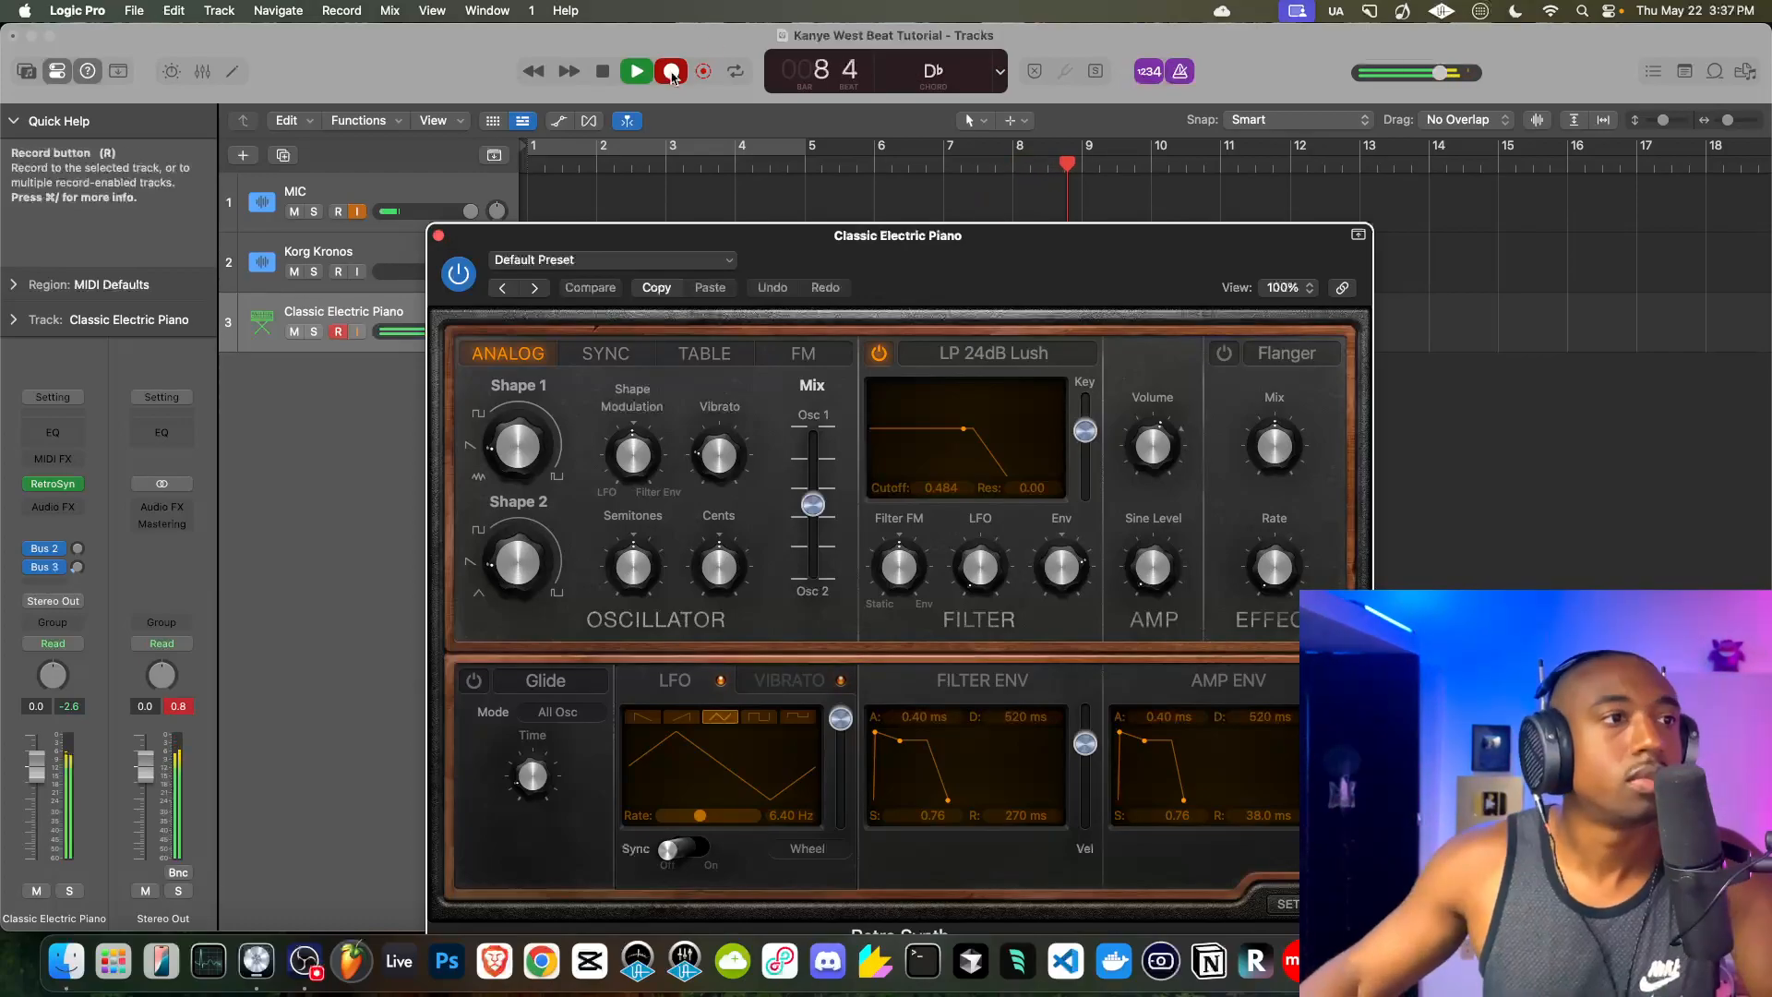
pyautogui.press('space')
pyautogui.moveTo(665, 242); pyautogui.dragTo(588, 450)
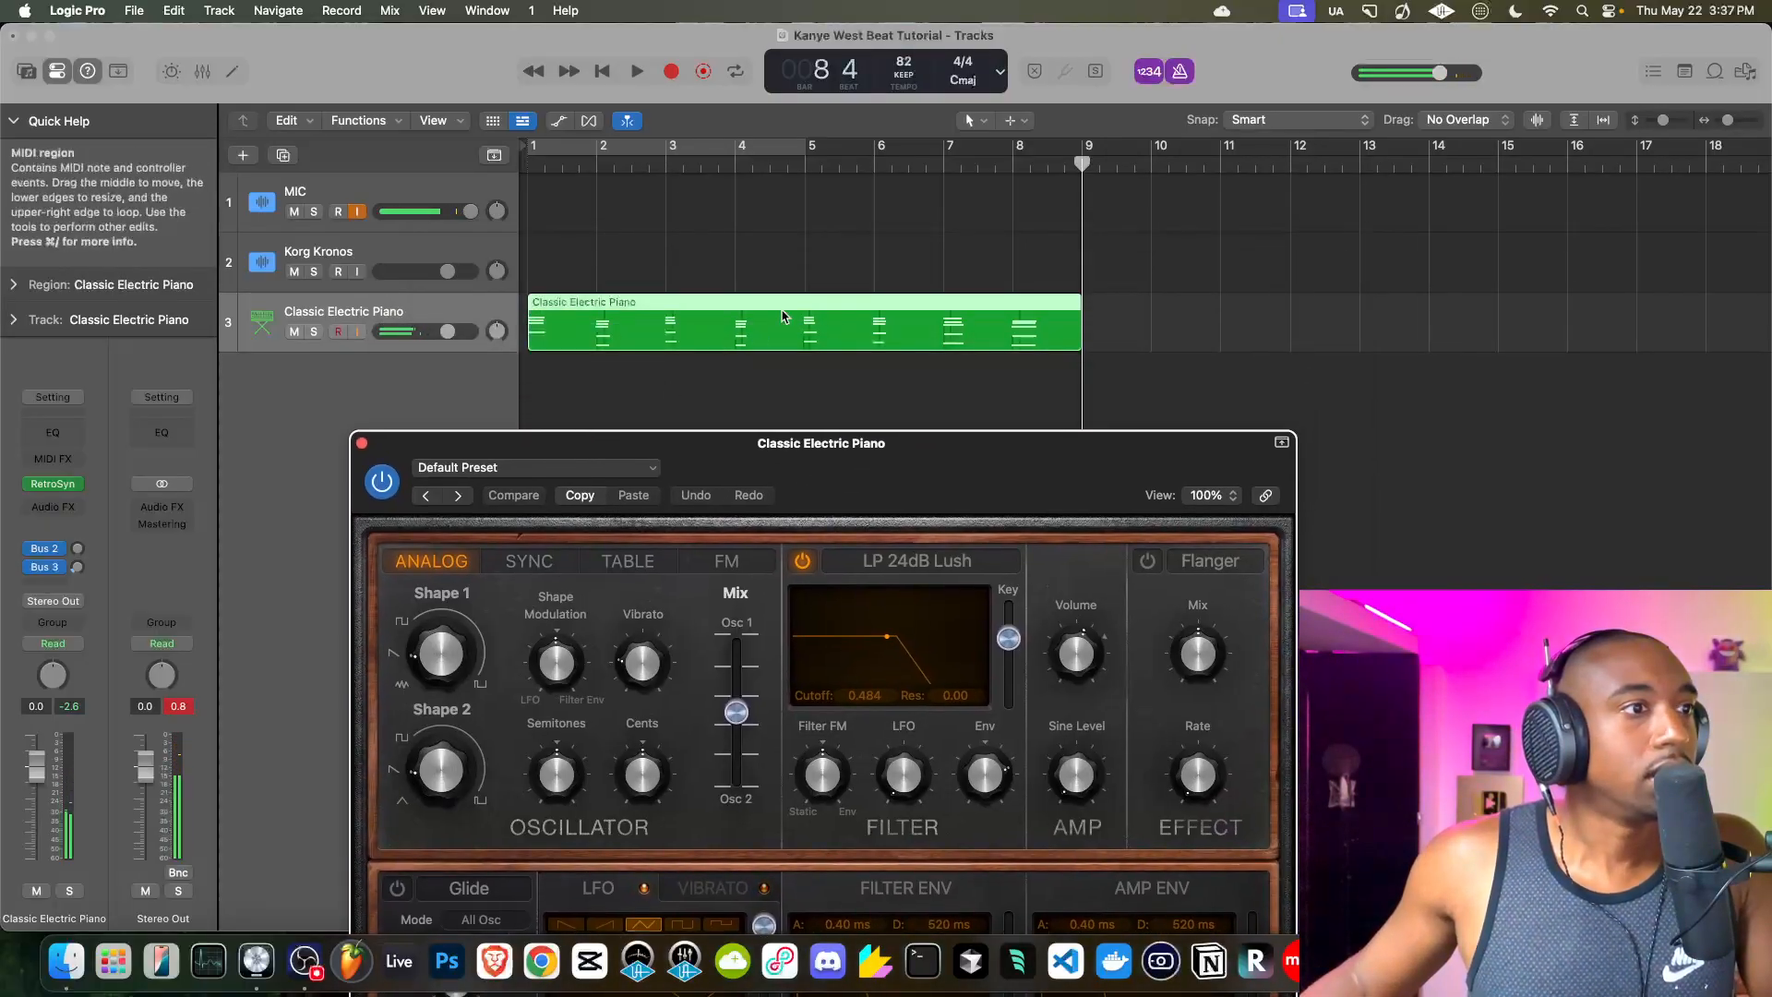
# - Open the recorded chord region in the Piano Roll, close the Retro Synth window and enlarge the note editor
pyautogui.doubleClick(990, 323)
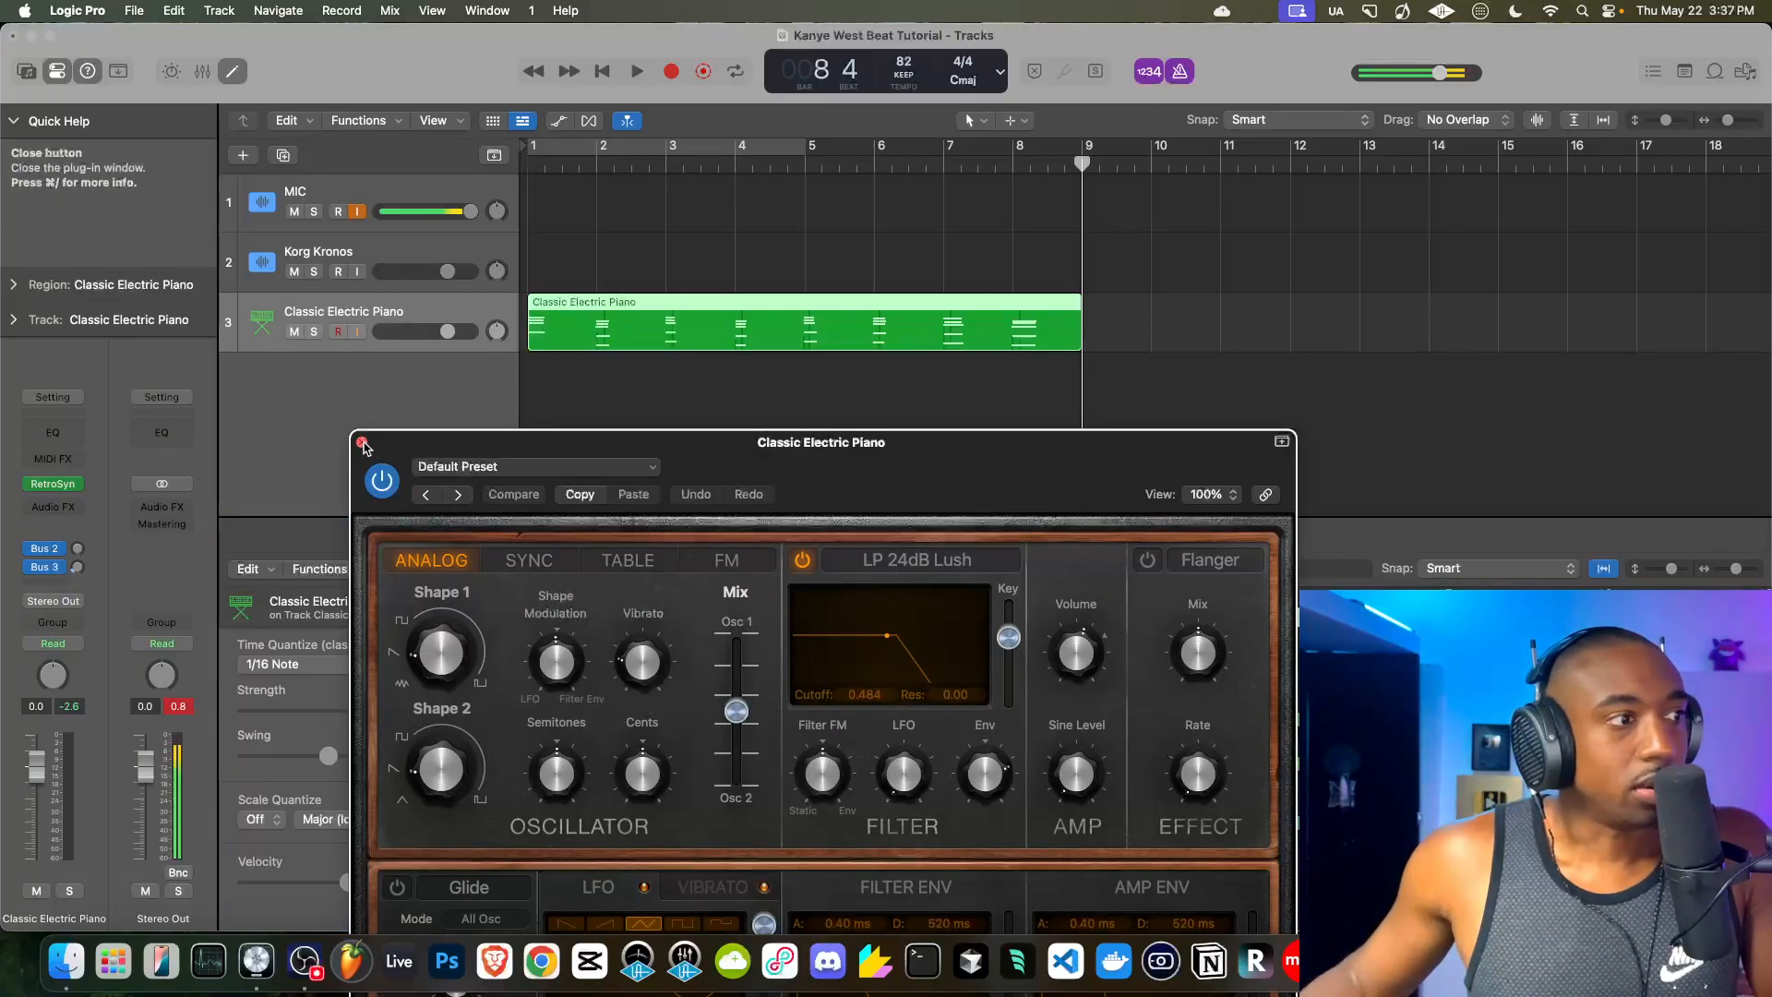
pyautogui.click(362, 443)
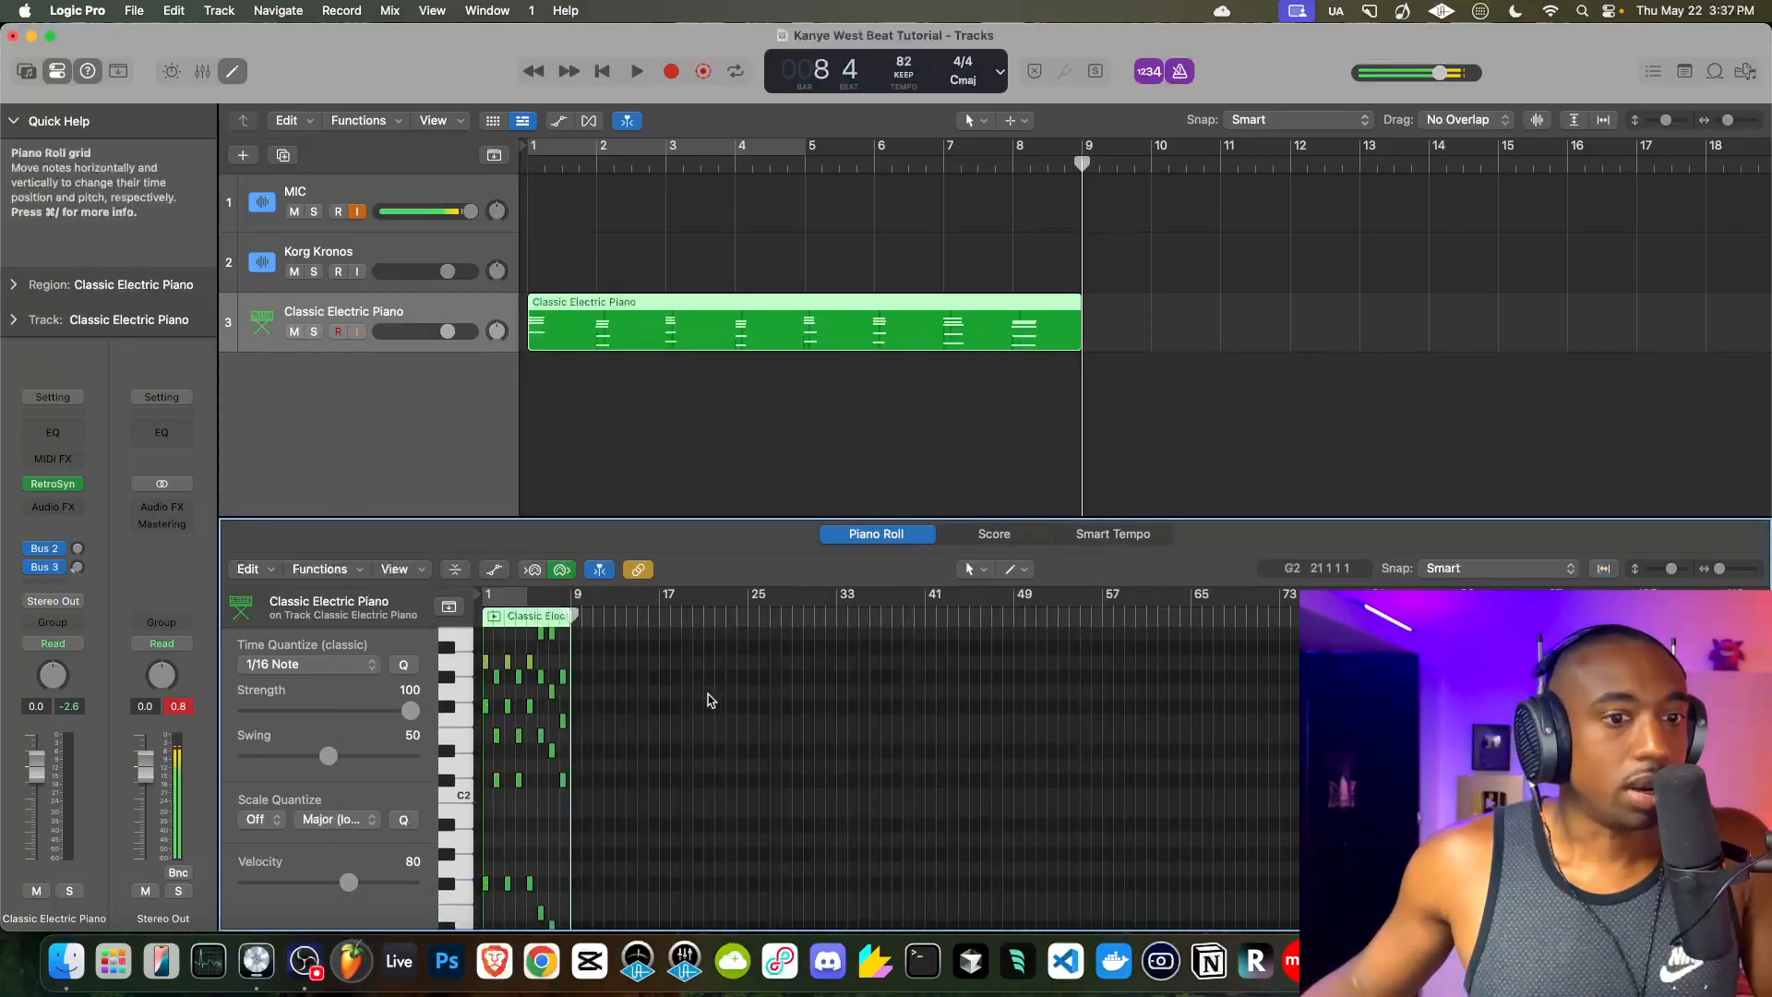
pyautogui.scroll(-1, 709, 701)
pyautogui.scroll(10, 507, 700)
pyautogui.scroll(-8, 508, 700)
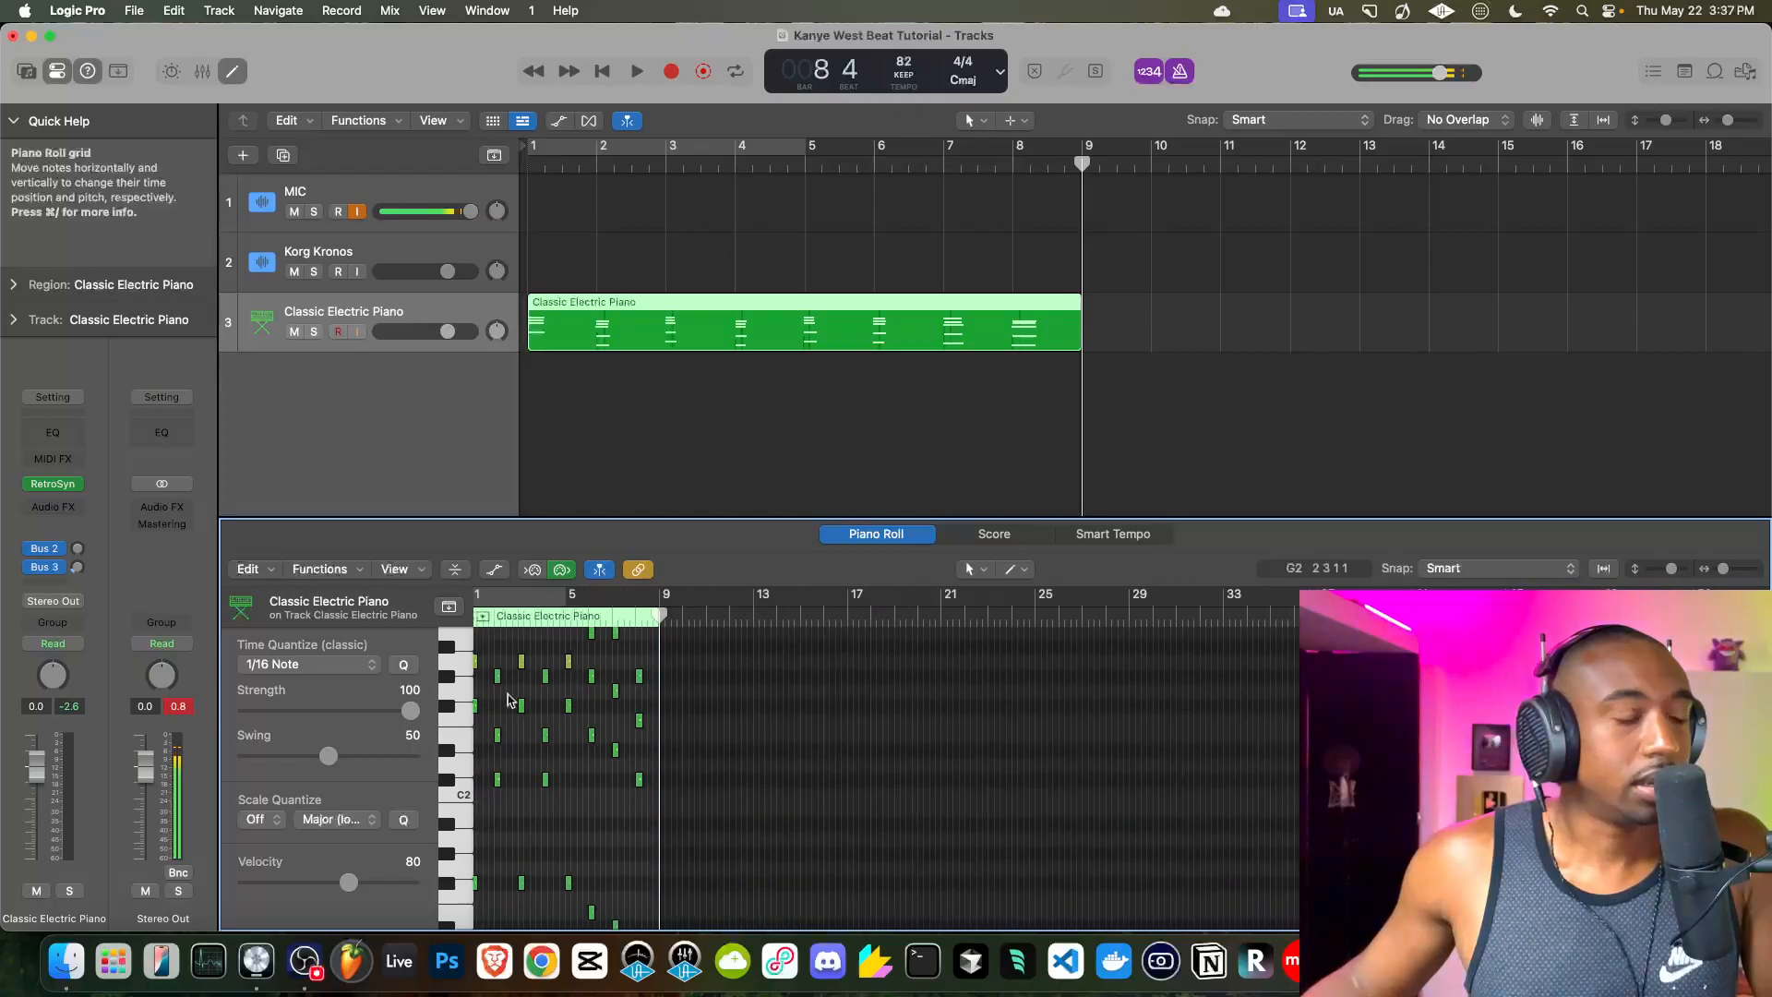
pyautogui.scroll(-2, 508, 701)
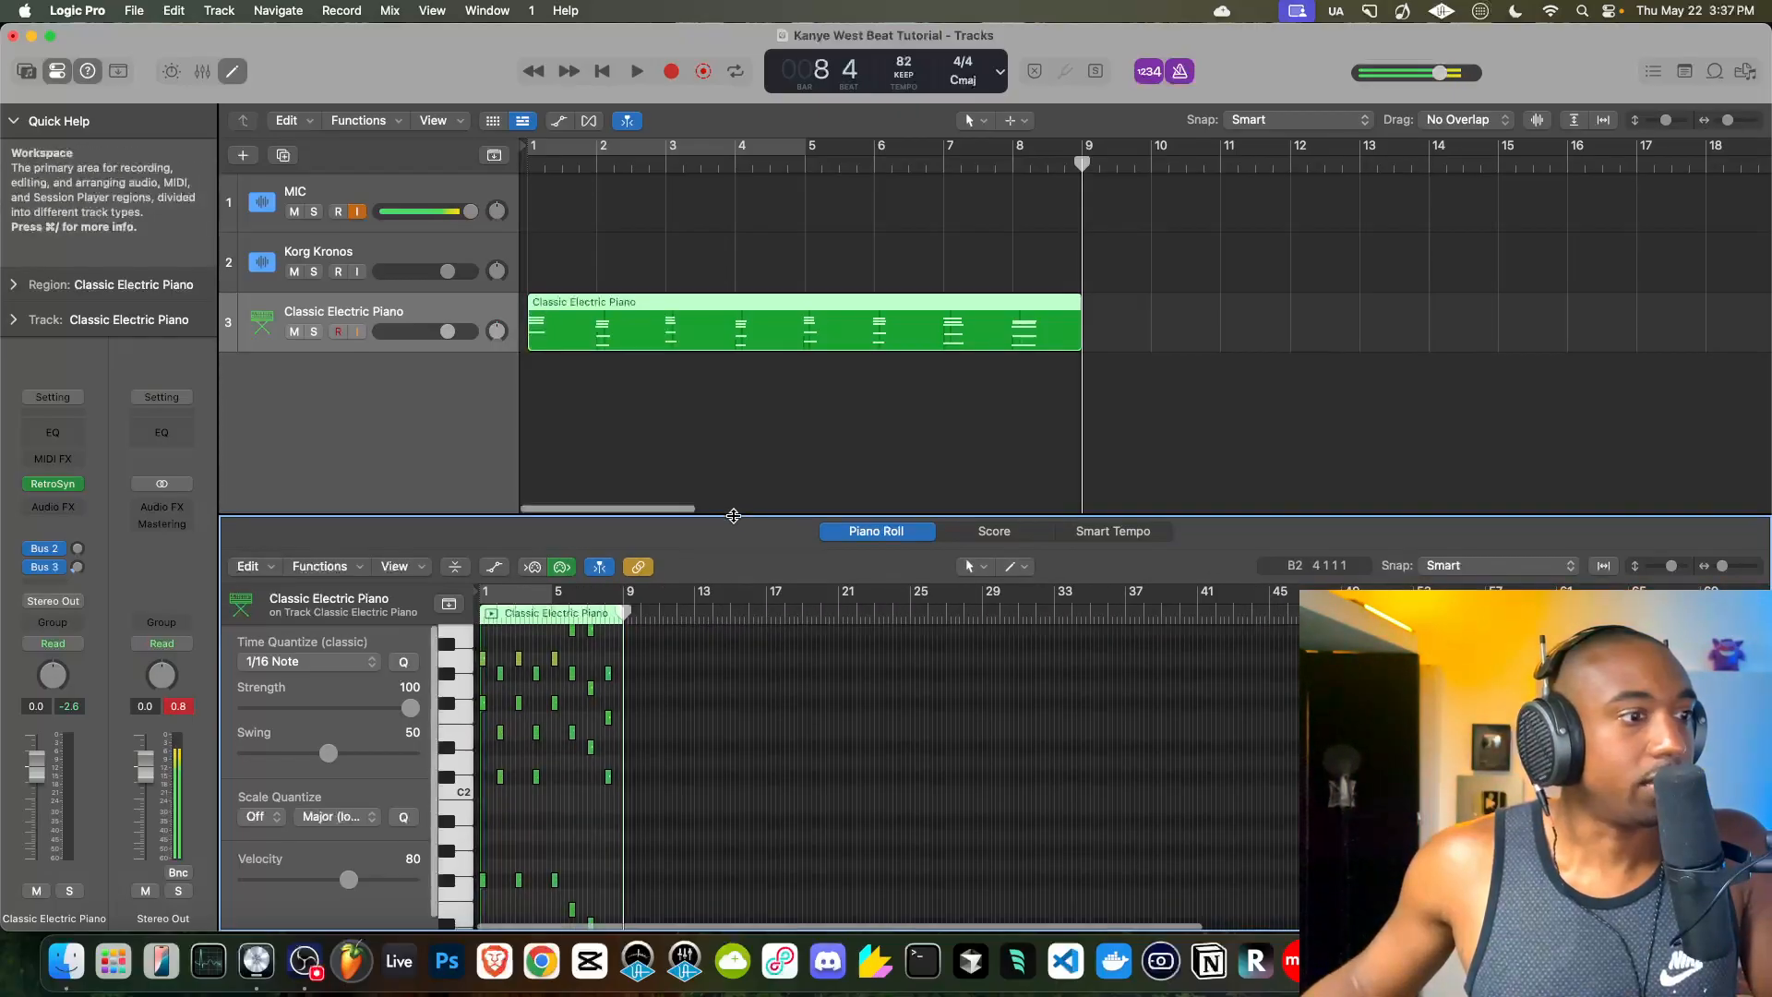
pyautogui.moveTo(734, 516); pyautogui.dragTo(738, 419)
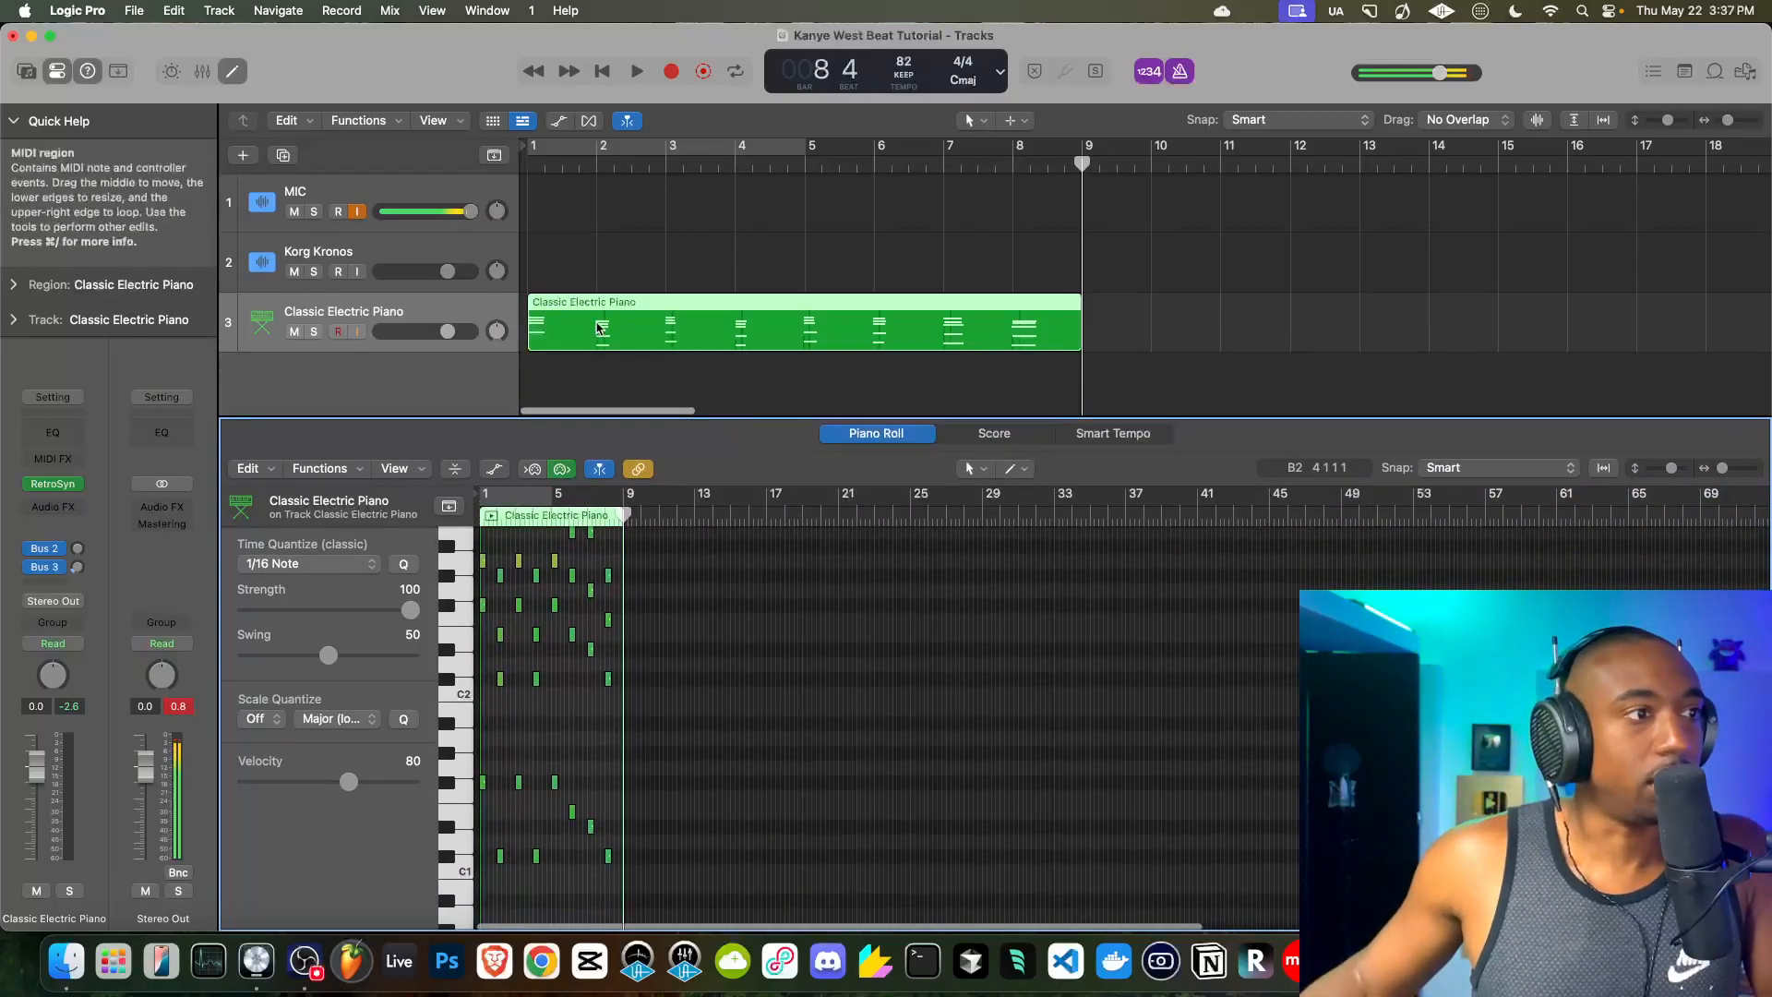
# - Turn on a cycle over bars 1 to 5 and trim the chord region to end at bar 5
pyautogui.press('space')
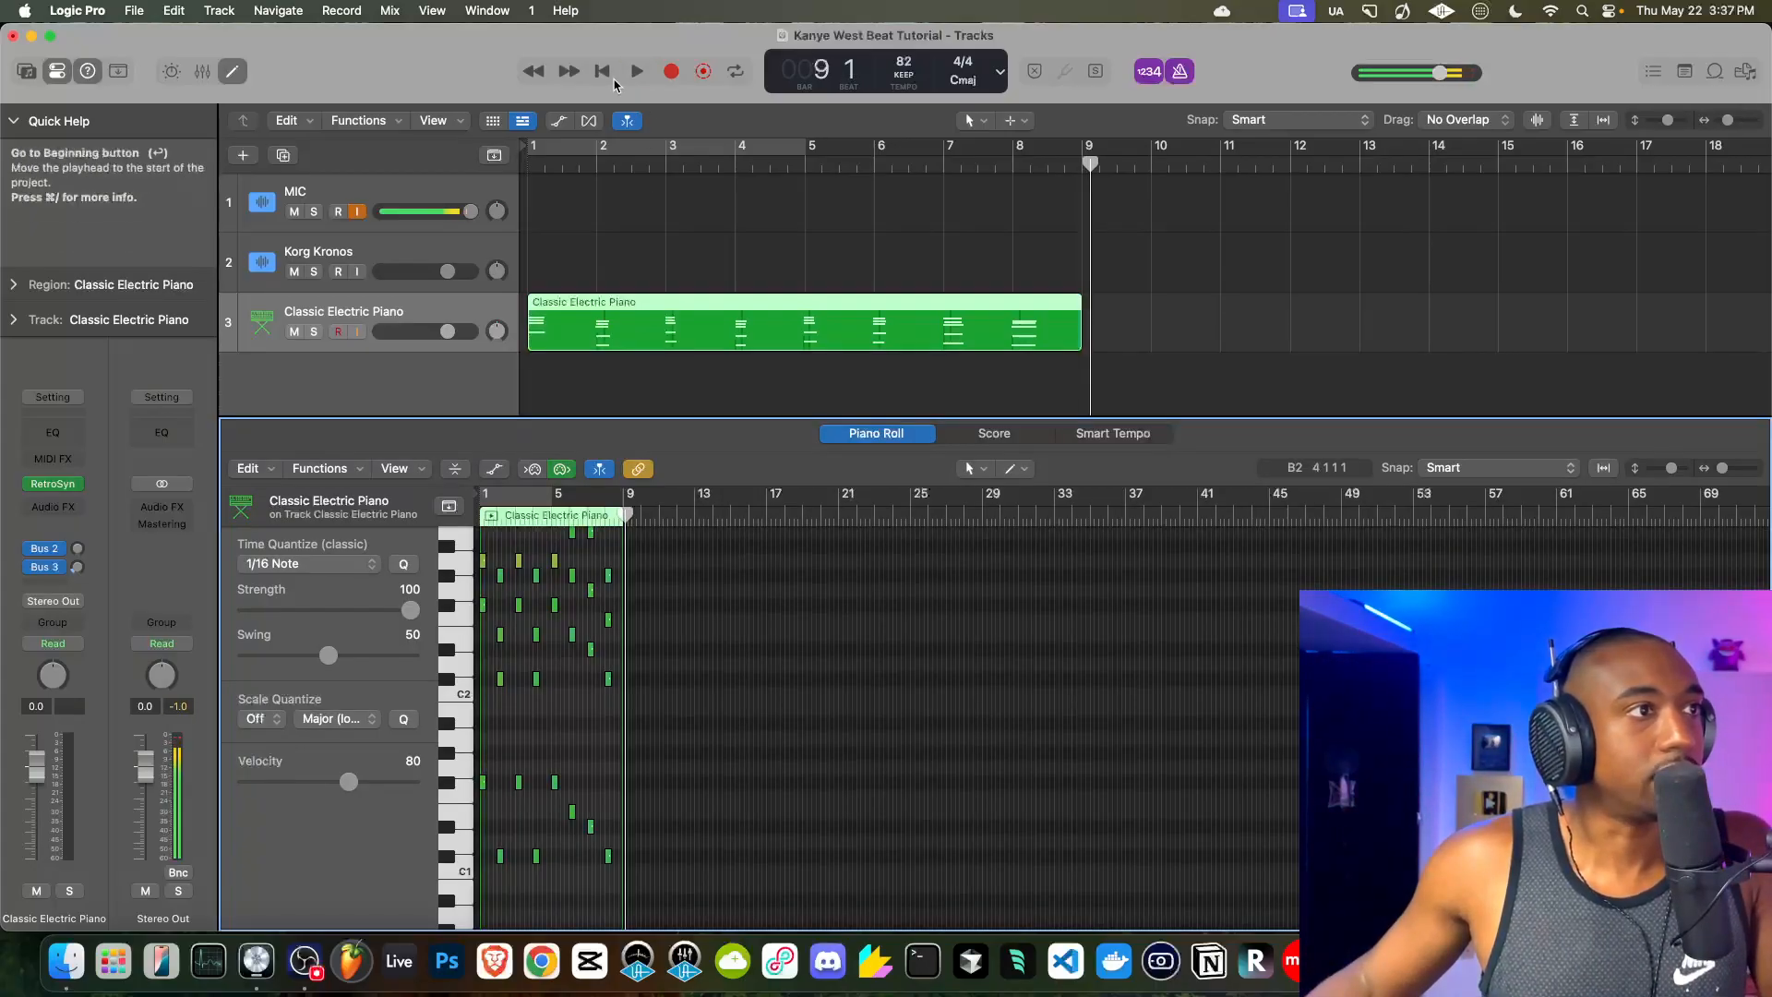
pyautogui.press('Return')
pyautogui.press('space')
pyautogui.click(799, 145)
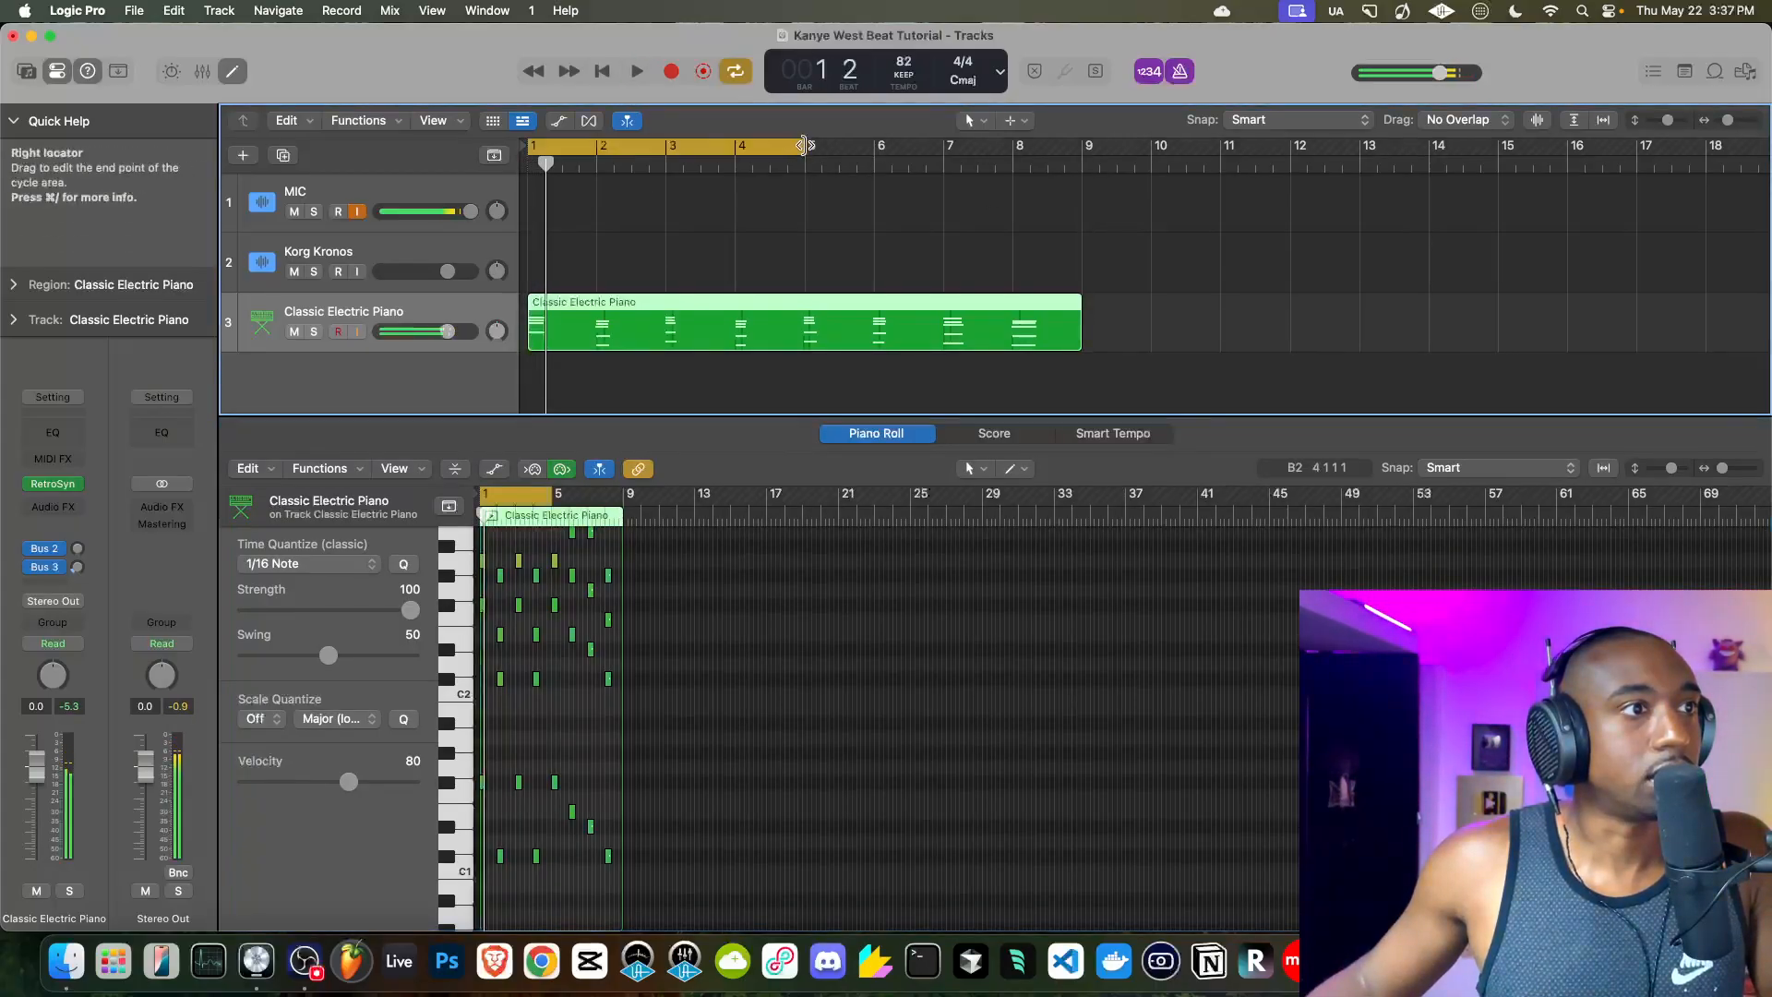
pyautogui.moveTo(803, 145)
pyautogui.mouseDown()
pyautogui.moveTo(1009, 171)
pyautogui.moveTo(771, 172)
pyautogui.moveTo(805, 171)
pyautogui.mouseUp()
pyautogui.press('space')
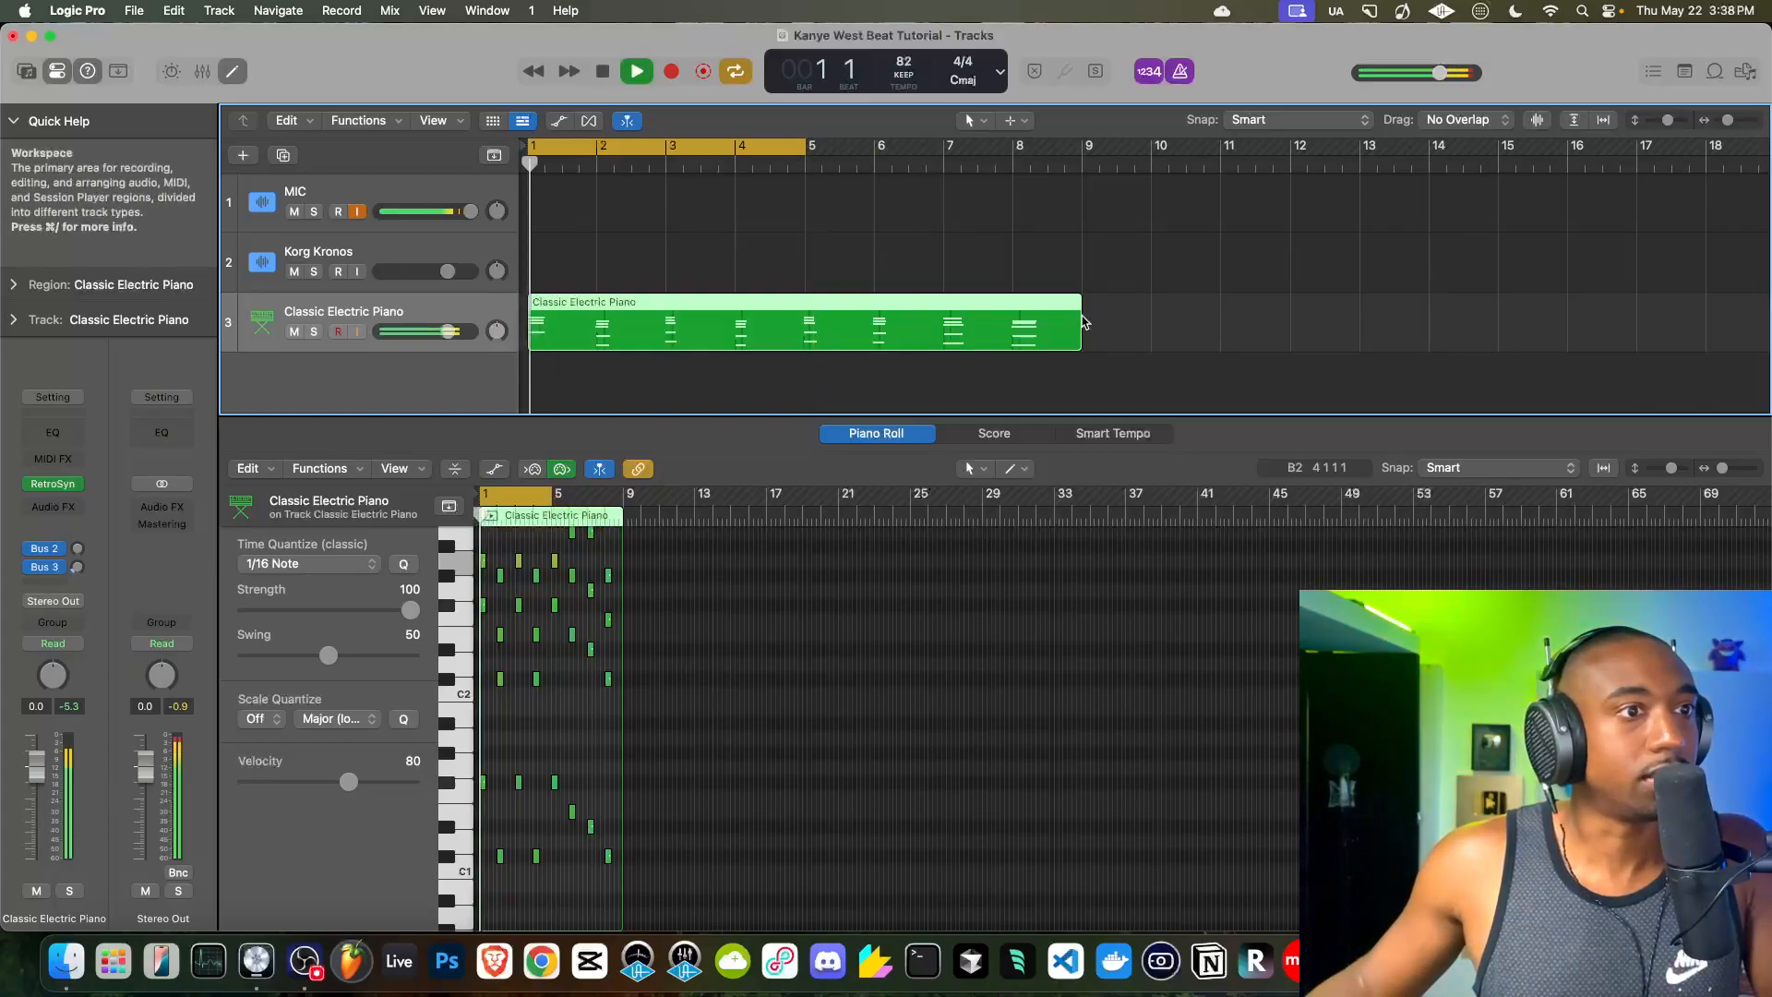
pyautogui.moveTo(1080, 328); pyautogui.dragTo(805, 327)
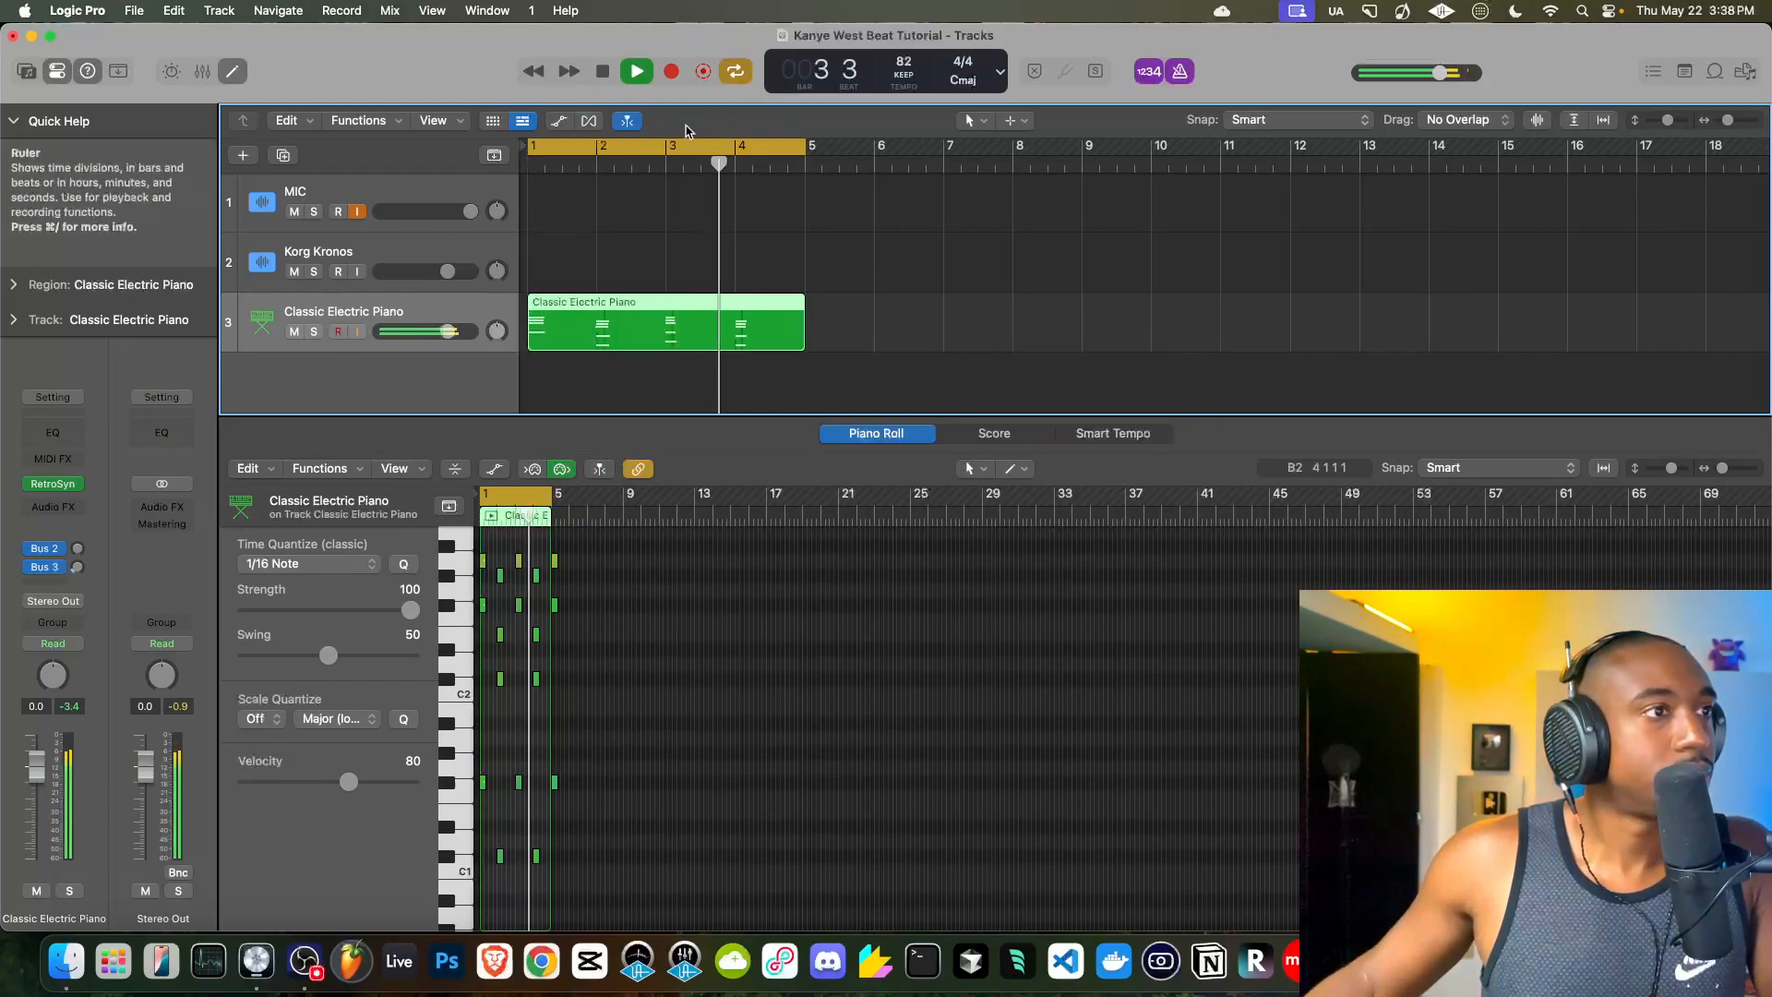
pyautogui.click(58, 494)
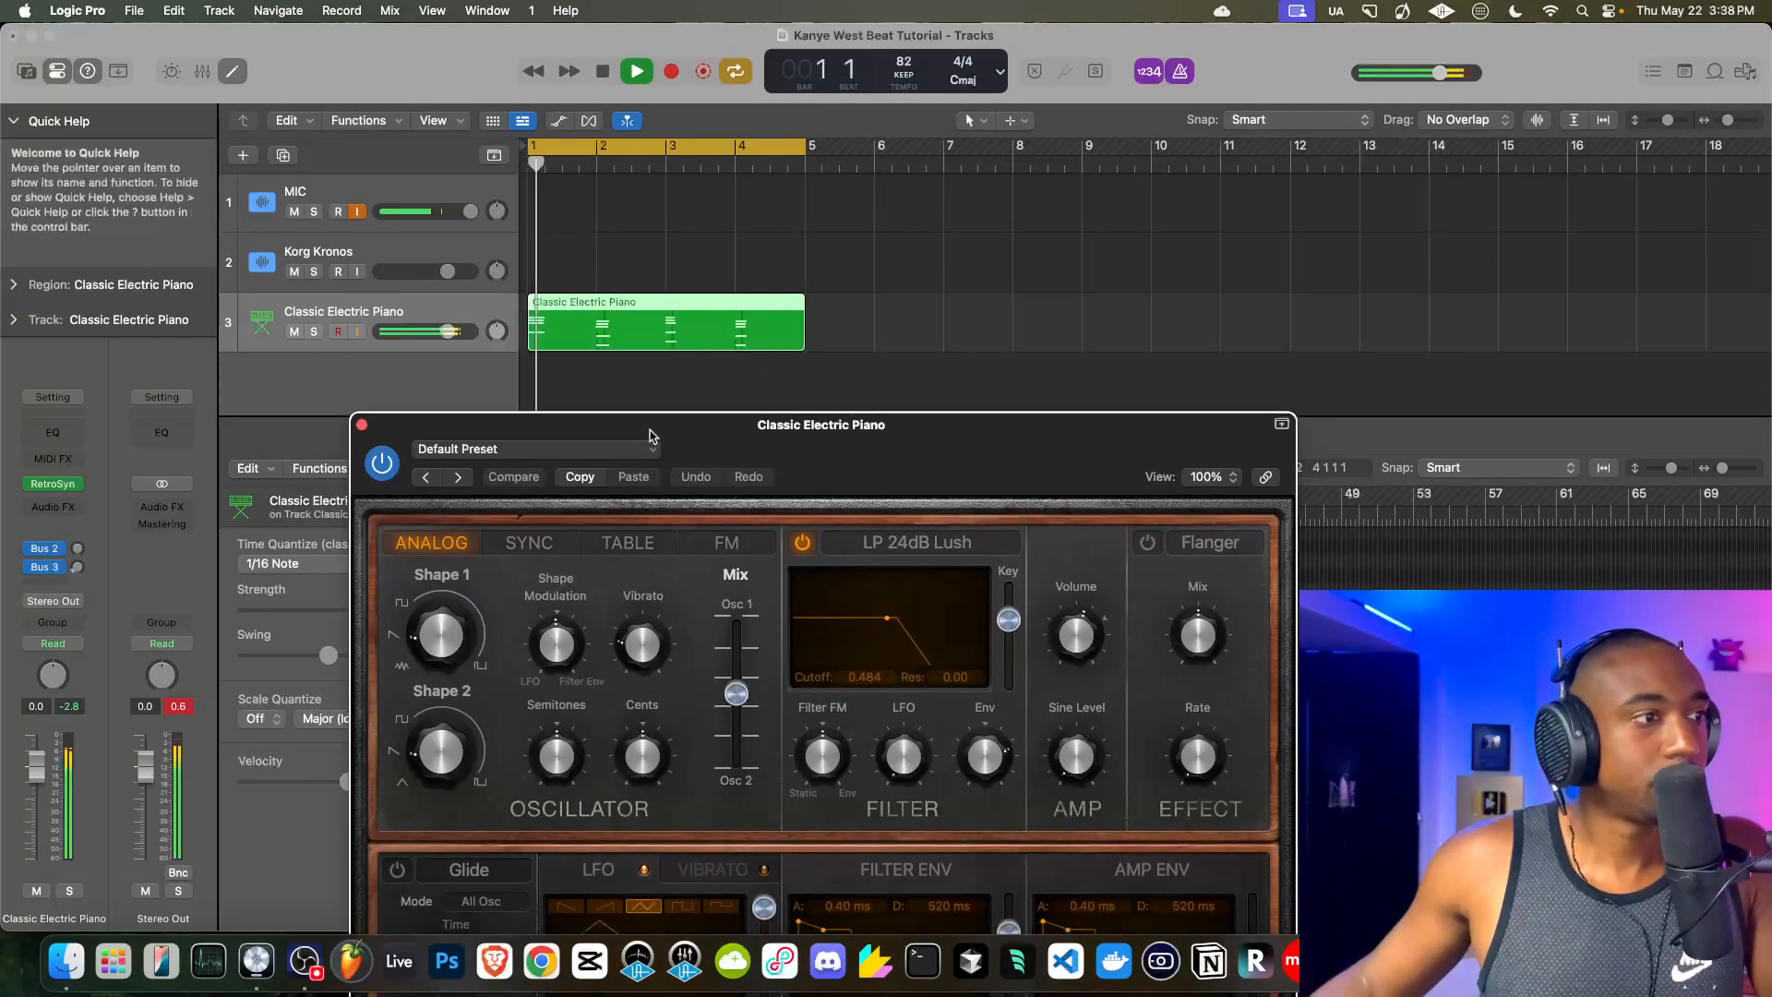
pyautogui.moveTo(653, 446); pyautogui.dragTo(635, 295)
pyautogui.press('space')
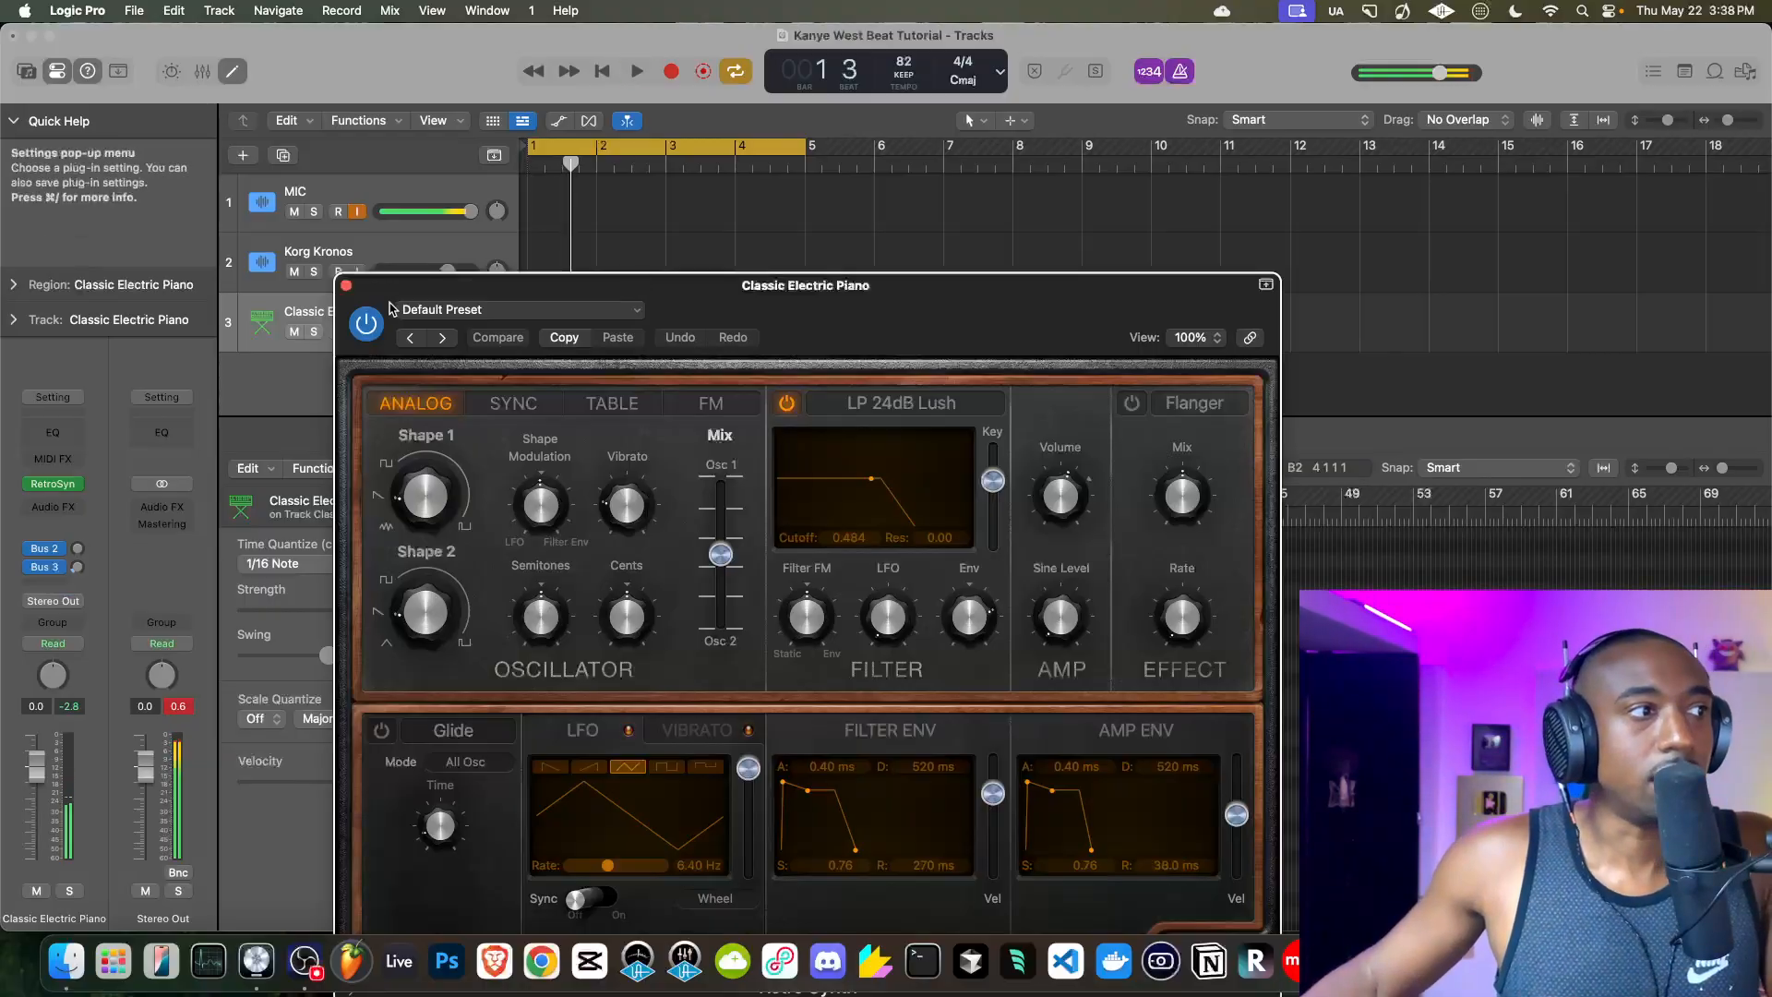
pyautogui.click(346, 286)
# - Return the playhead to the start and fit the chord region's notes in the Piano Roll
pyautogui.press('Return')
pyautogui.press('z')
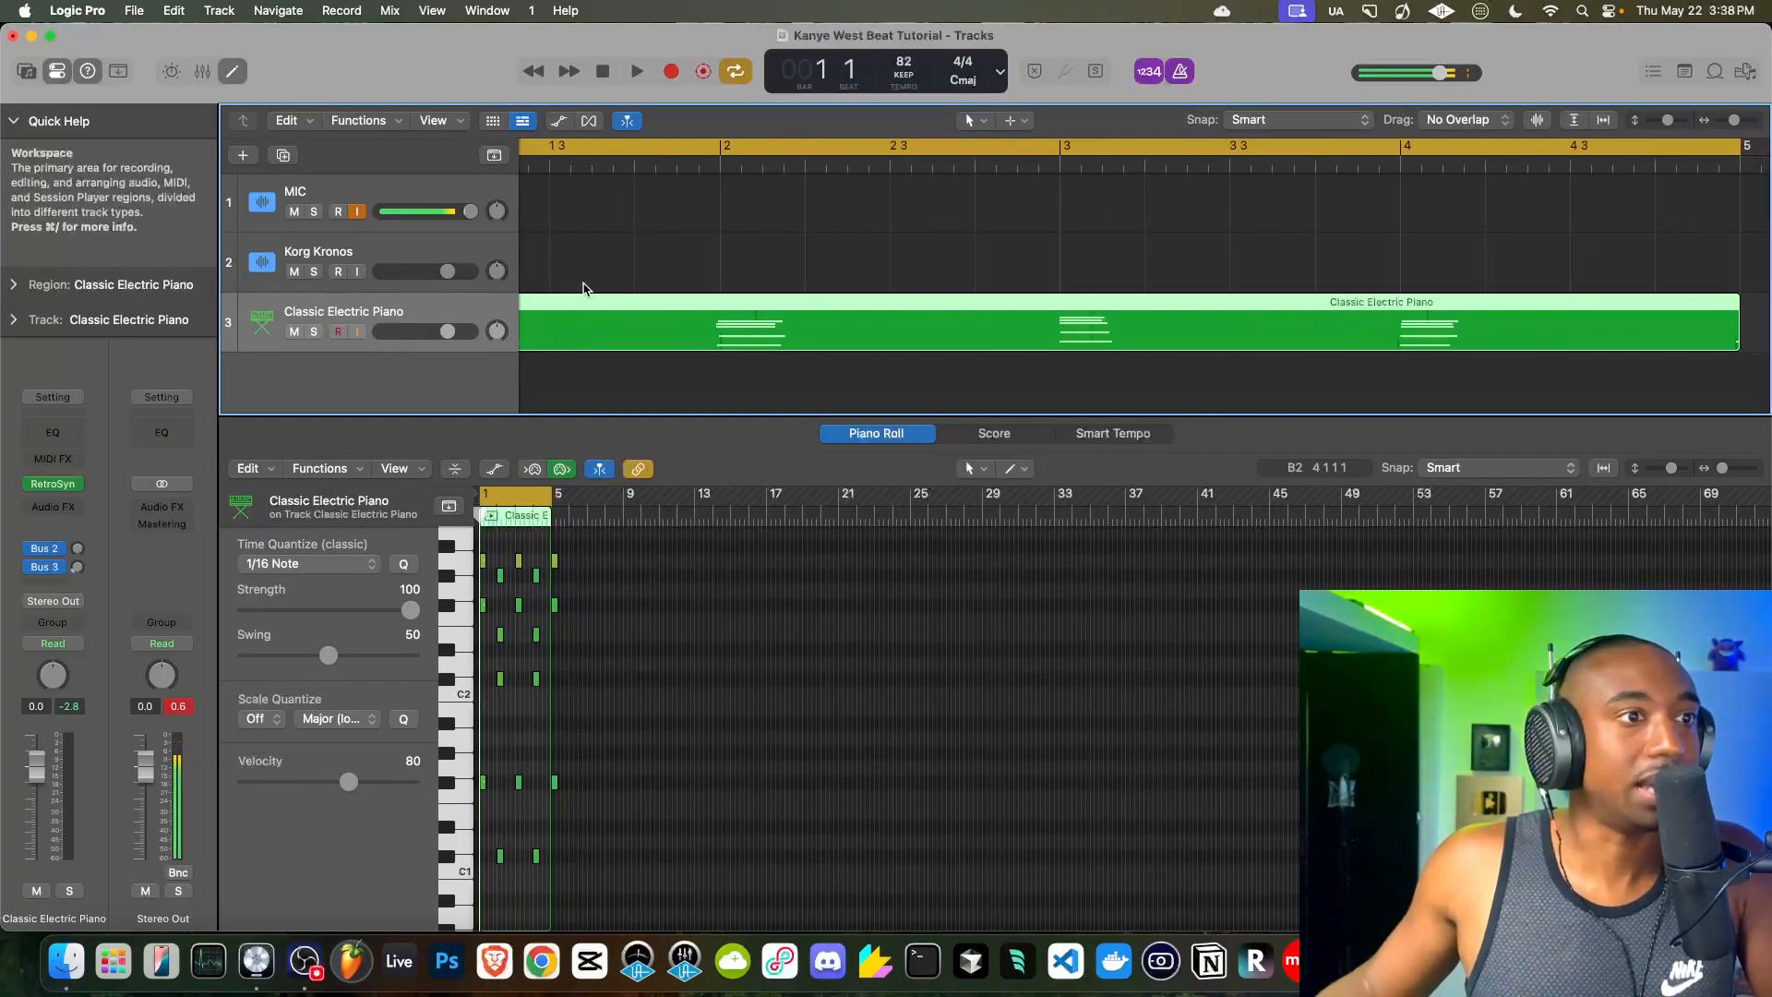
pyautogui.press('p')
pyautogui.press('z')
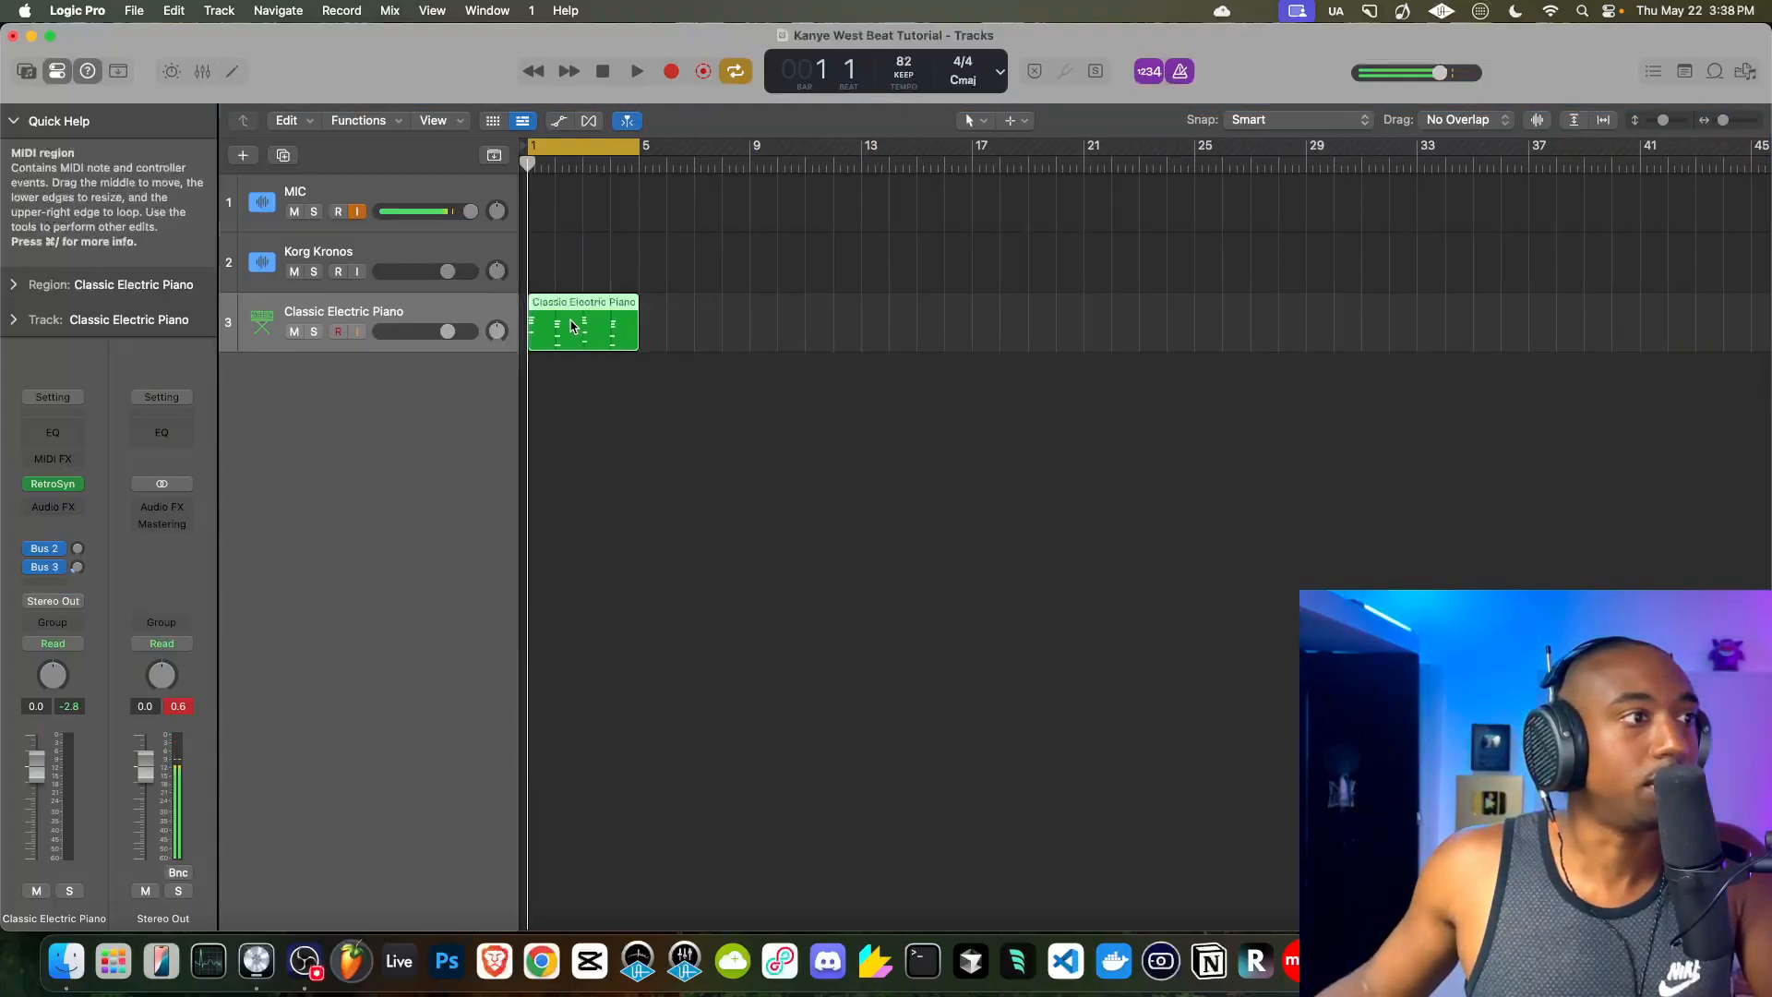
pyautogui.press('p')
pyautogui.press('z')
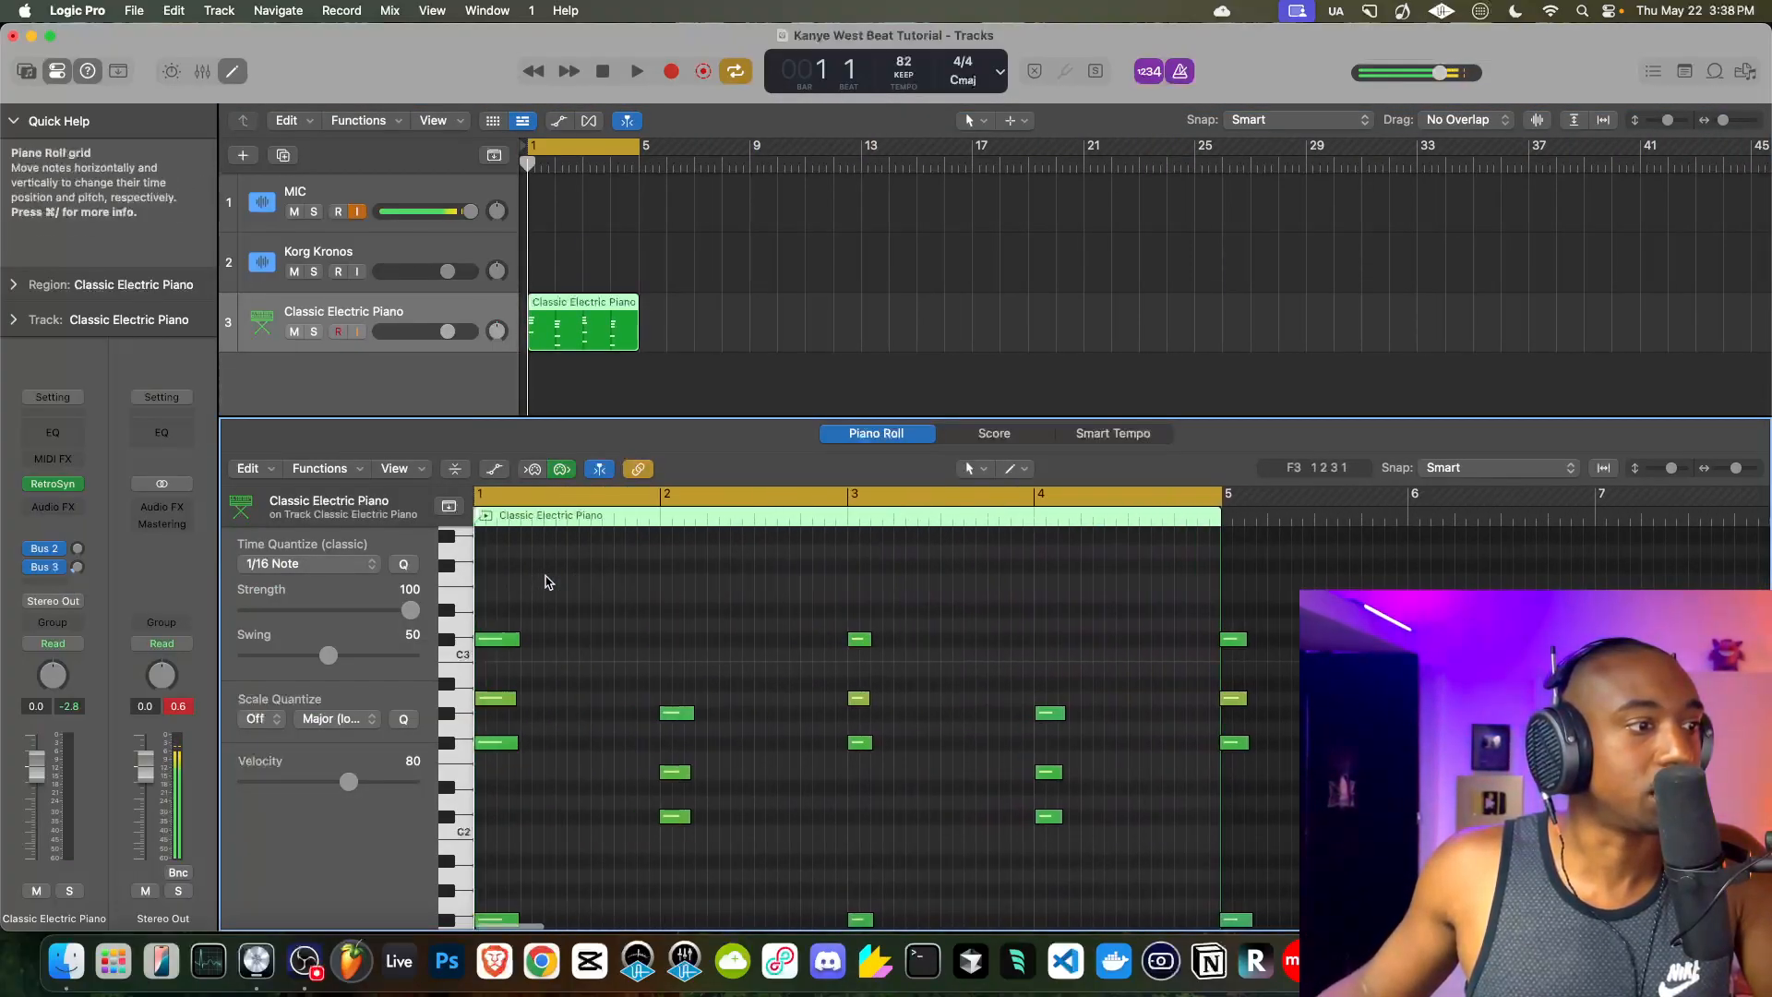
# - Select the notes of the first chord and delete the stray extra note in bar 1
pyautogui.scroll(-5, 547, 729)
pyautogui.moveTo(543, 754)
pyautogui.mouseDown()
pyautogui.moveTo(467, 487)
pyautogui.moveTo(526, 611)
pyautogui.mouseUp()
pyautogui.scroll(-4, 528, 674)
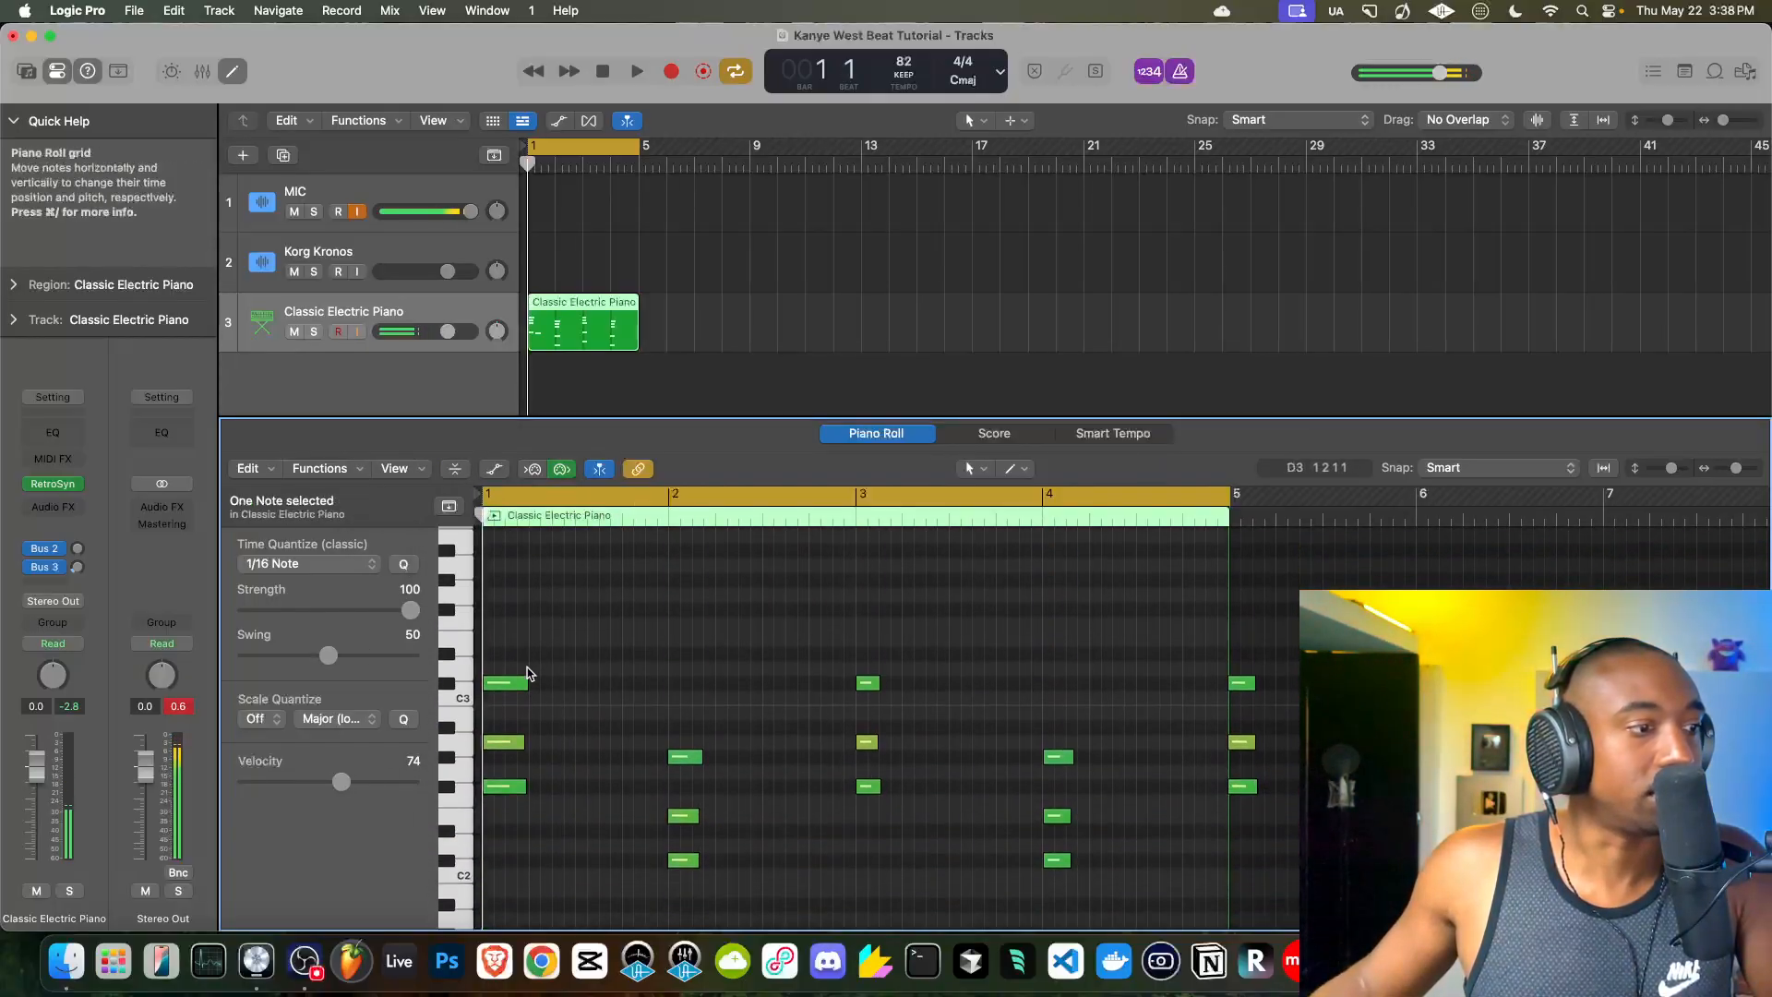
pyautogui.scroll(-2, 528, 674)
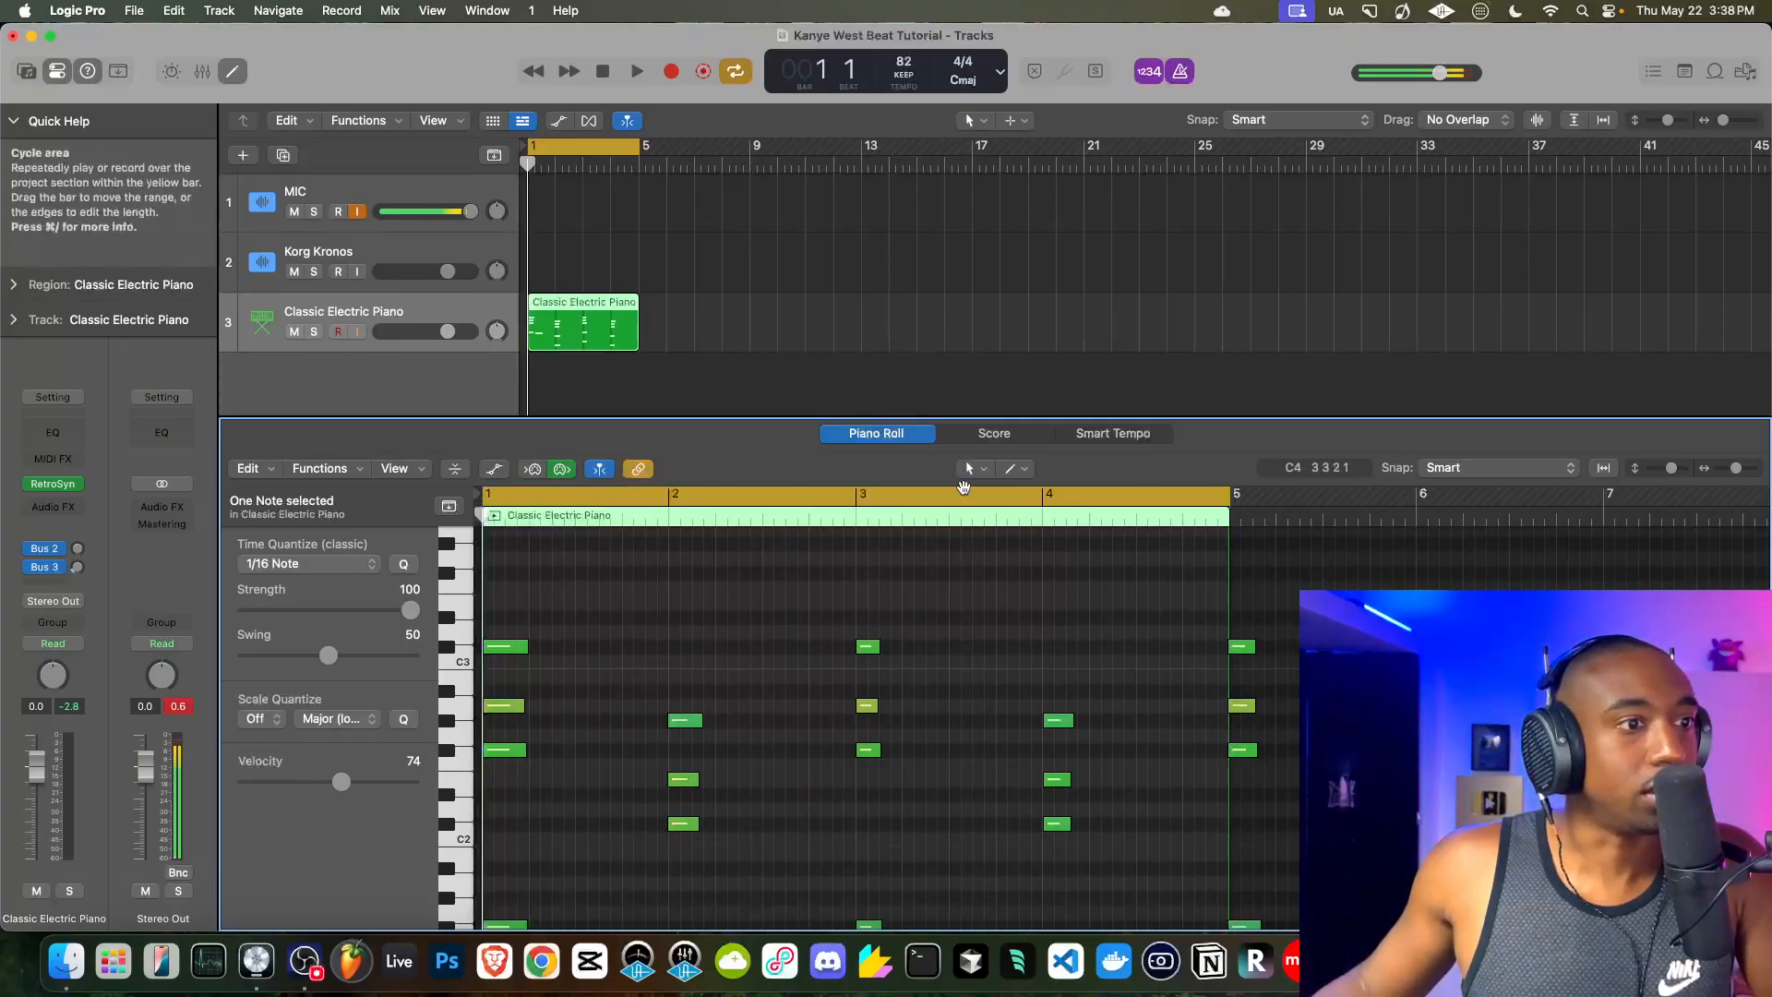
pyautogui.click(1012, 469)
pyautogui.click(1012, 469)
pyautogui.moveTo(545, 617); pyautogui.dragTo(425, 678)
pyautogui.scroll(8, 562, 647)
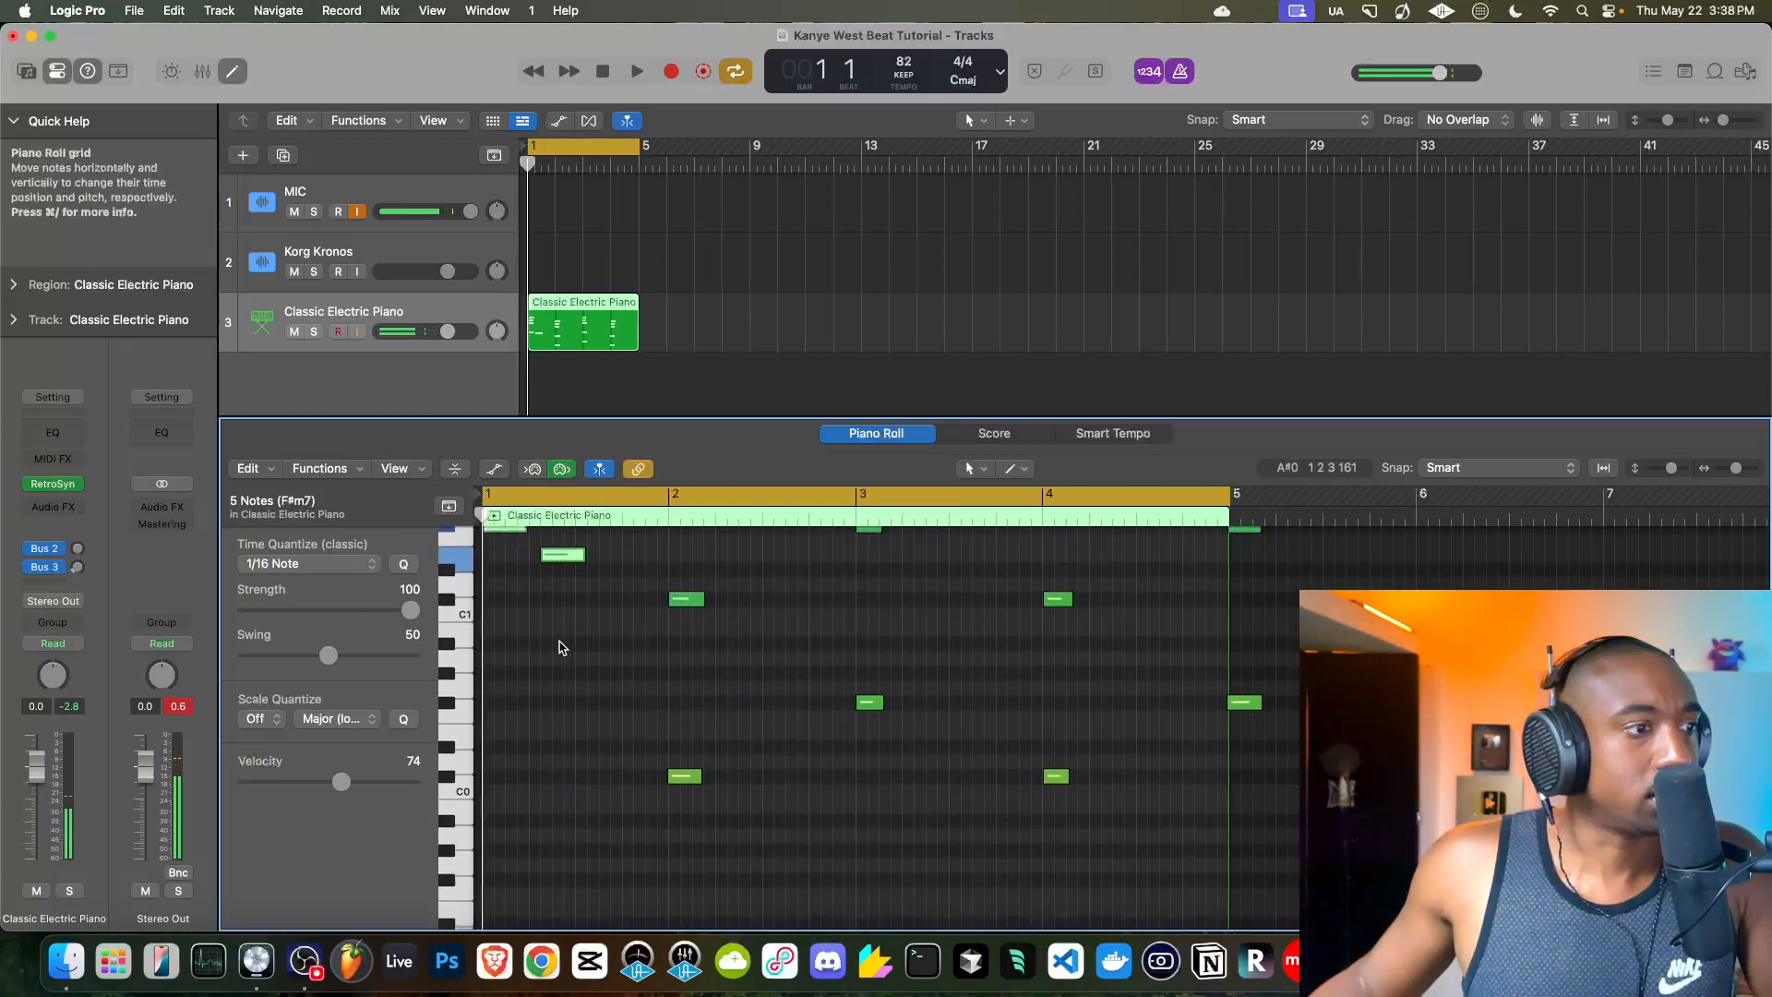
pyautogui.moveTo(575, 644); pyautogui.dragTo(522, 721)
pyautogui.press('Delete')
pyautogui.scroll(3, 523, 721)
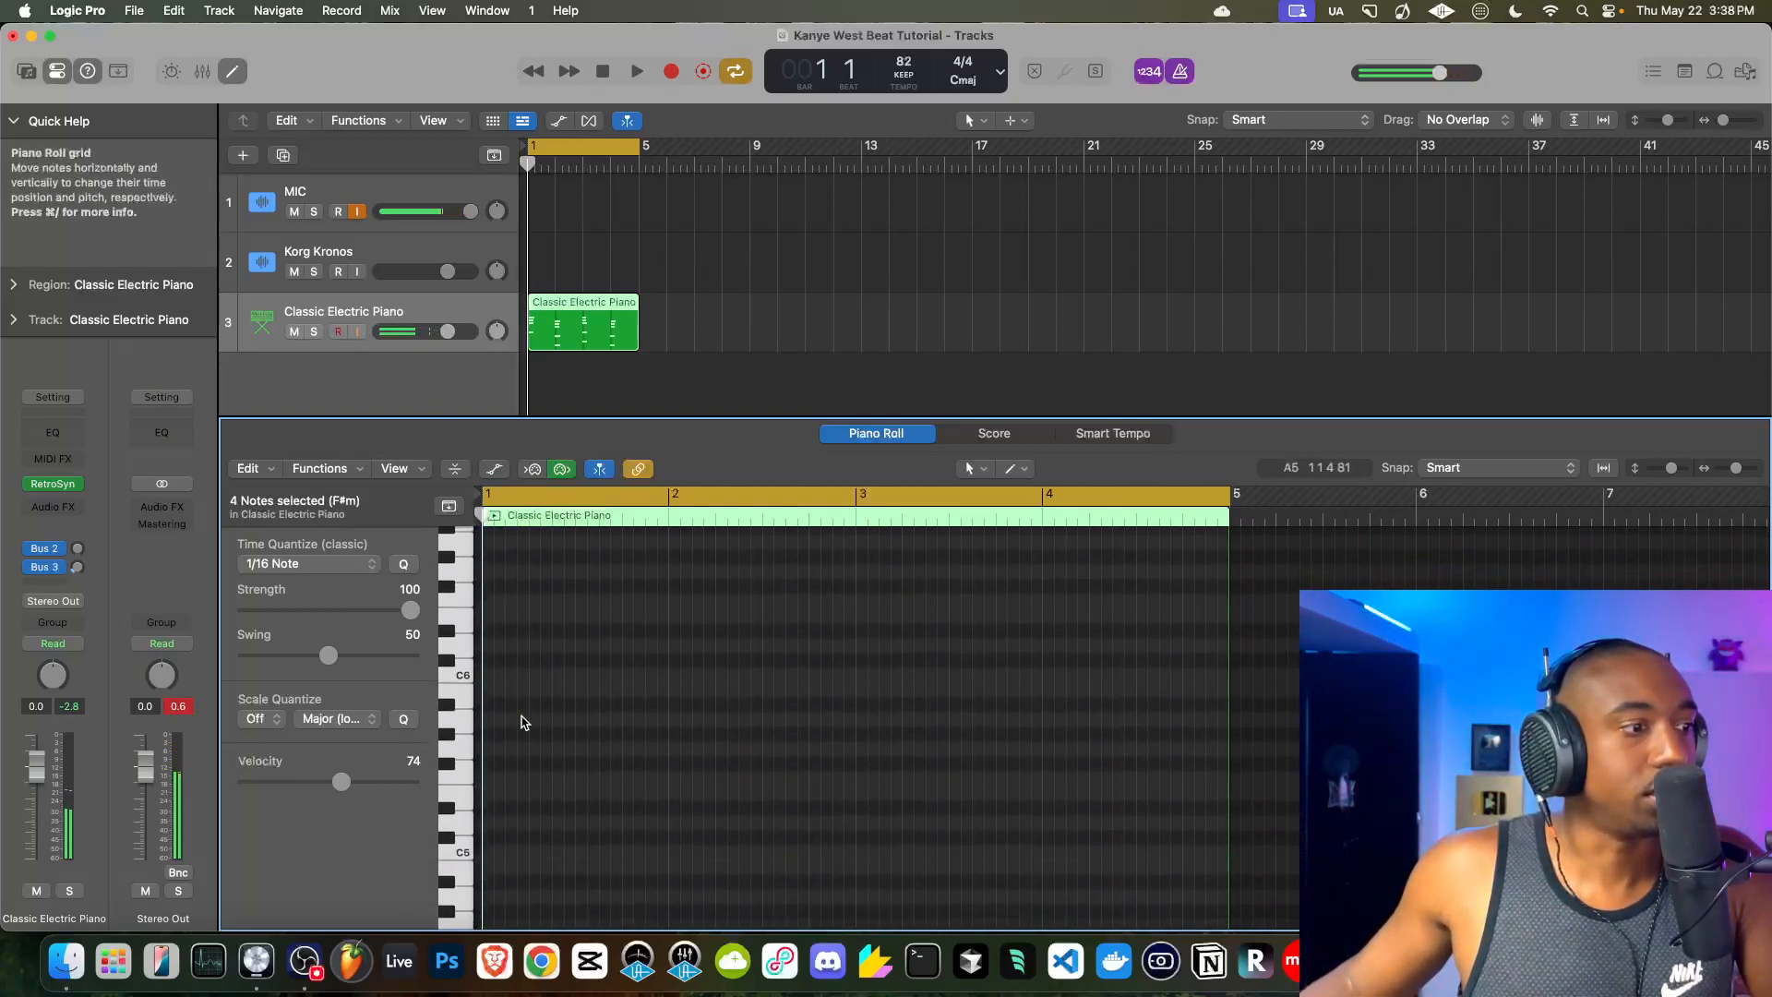
# - Lengthen the four notes of the first chord to fill bar 1 and play the result
pyautogui.scroll(-9, 523, 722)
pyautogui.moveTo(511, 727); pyautogui.dragTo(661, 727)
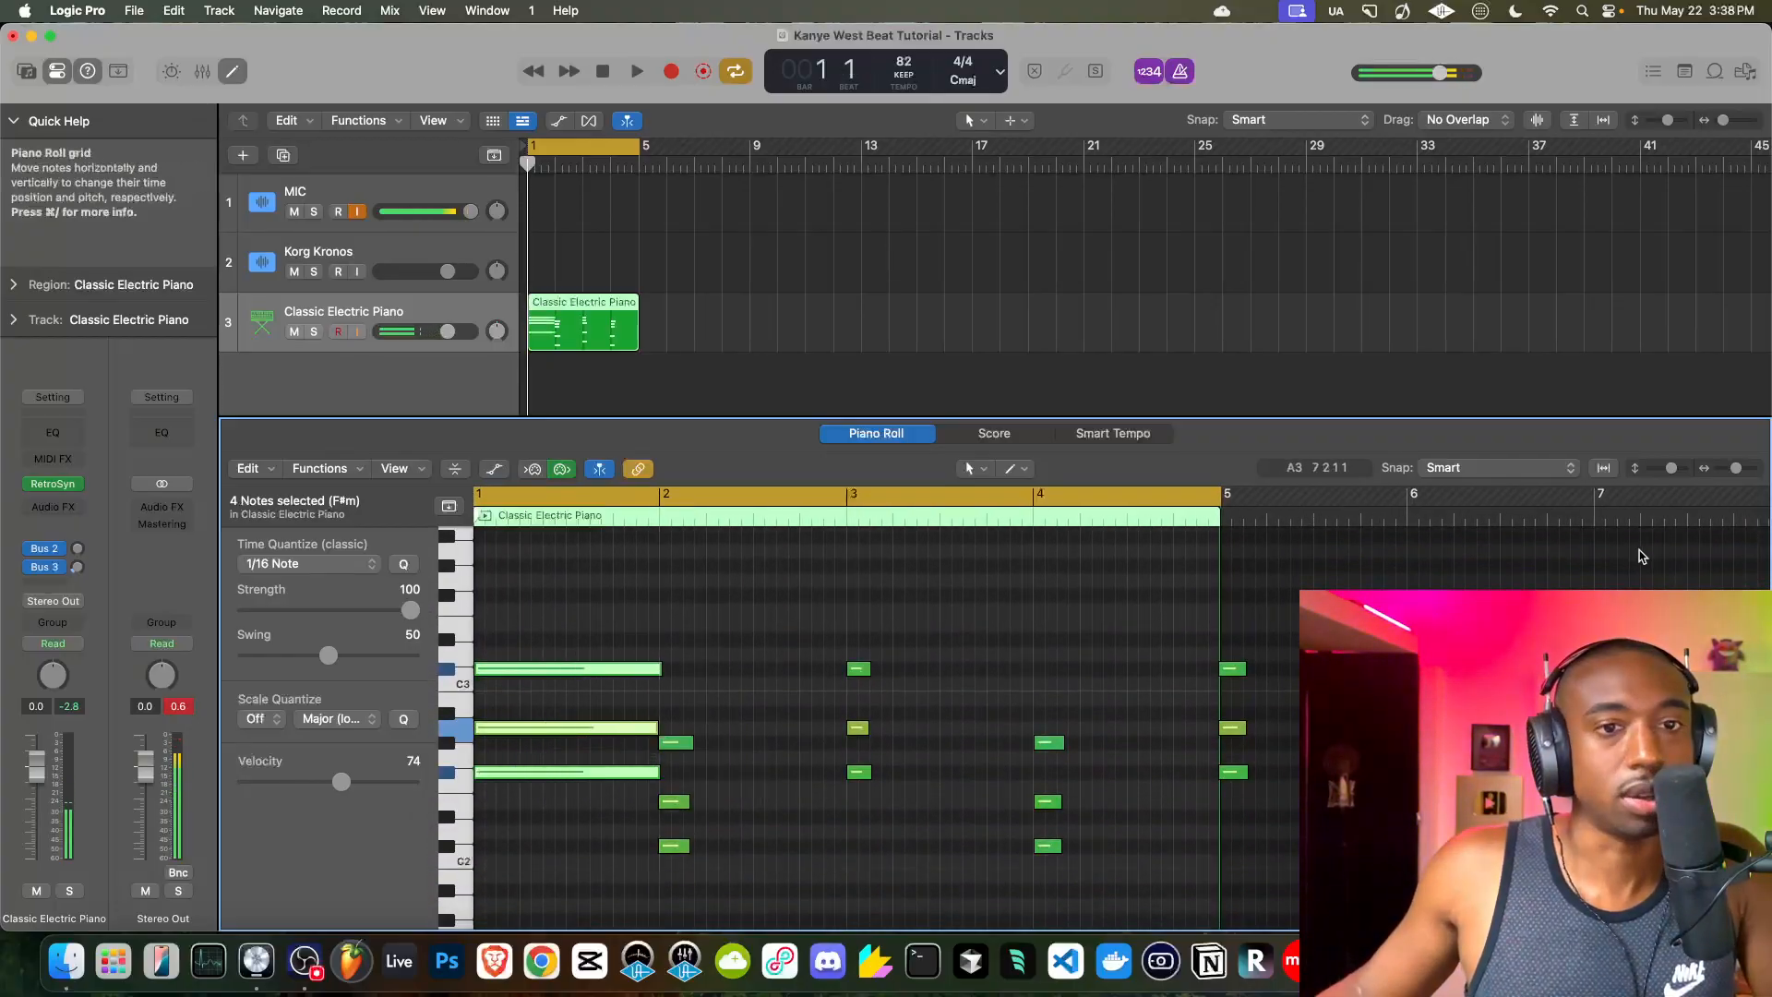
pyautogui.press('space')
pyautogui.press('space')
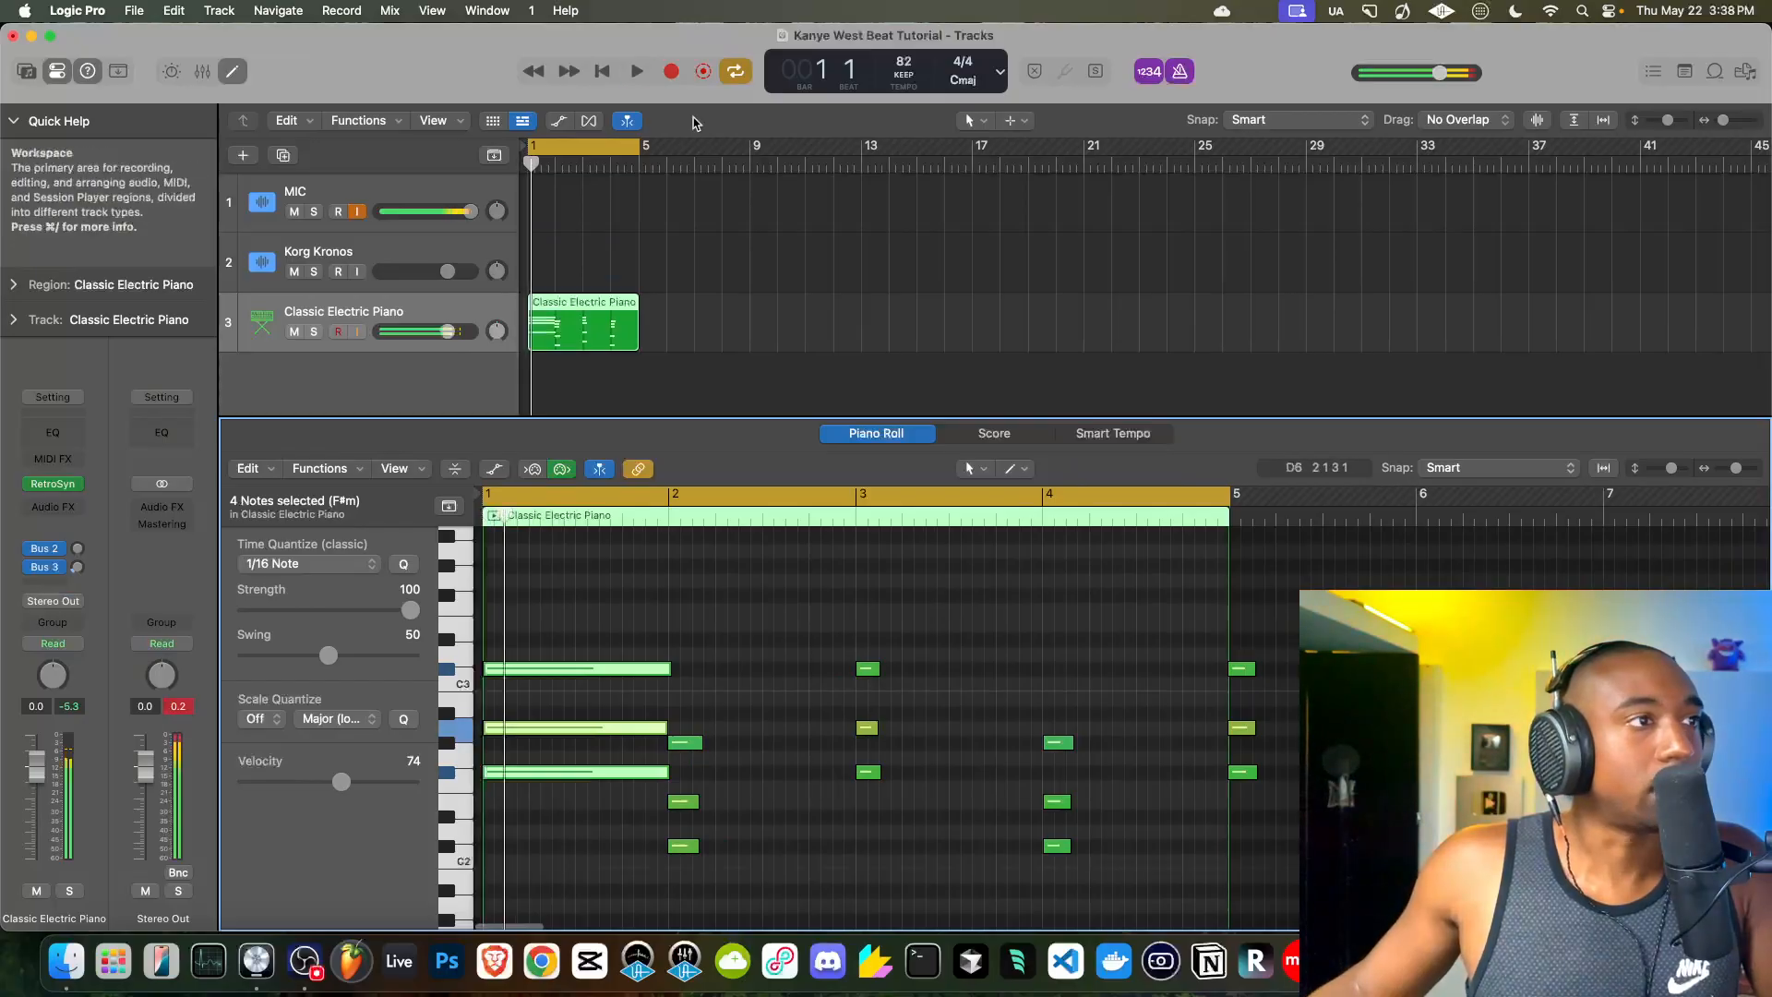
pyautogui.press('space')
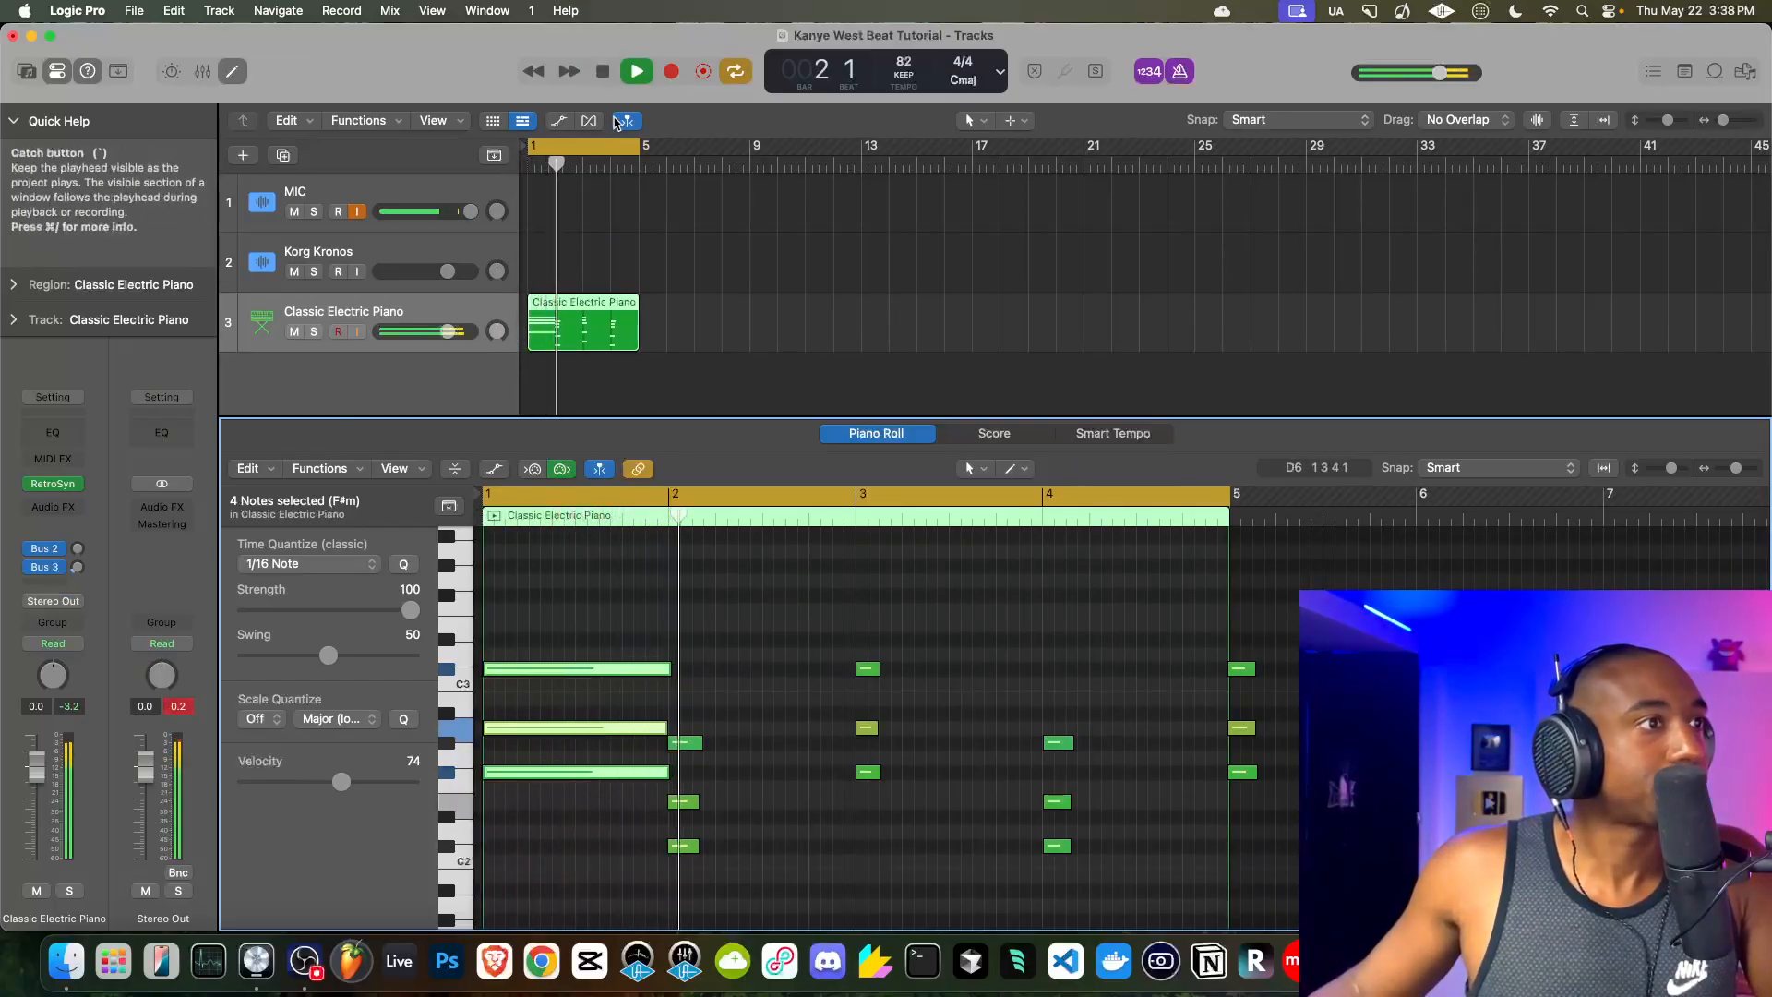
# - Close the Piano Roll and, with the loop playing, set Retro Synth's filter cutoff to 0.310, resonance to 0.49 and envelope amount to 0.77
pyautogui.press('e')
pyautogui.press('space')
pyautogui.press('space')
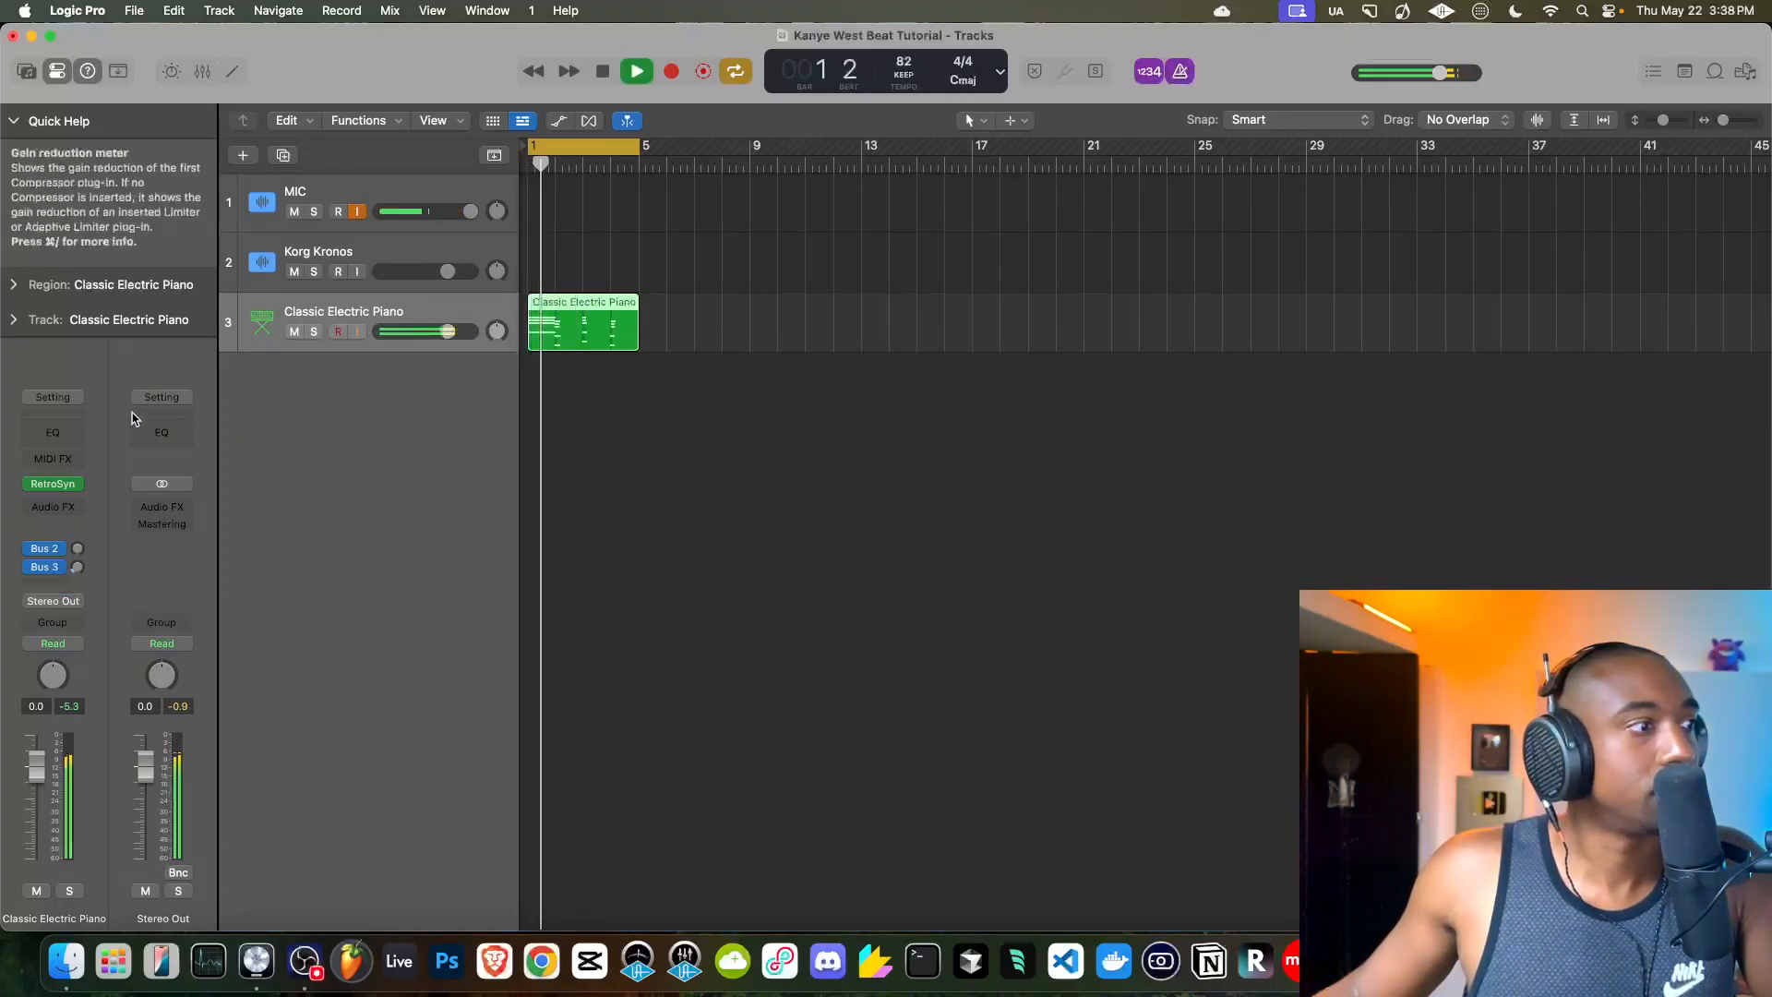
pyautogui.click(55, 485)
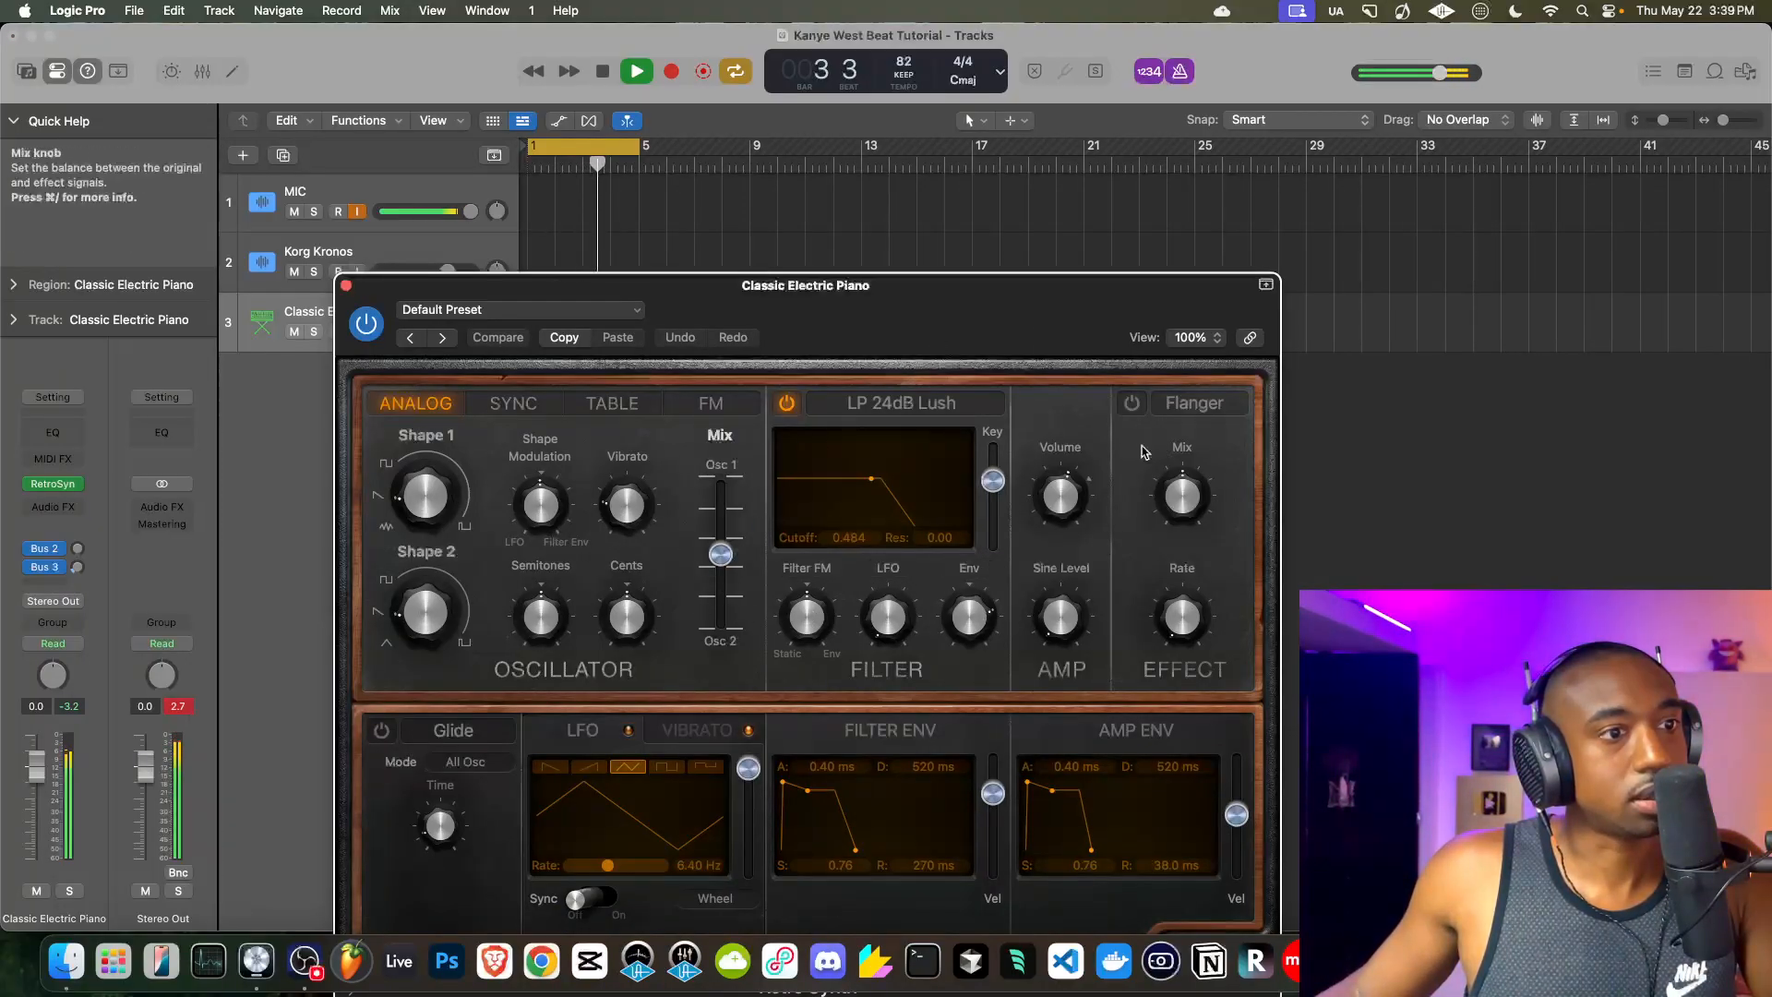
pyautogui.moveTo(842, 538); pyautogui.dragTo(842, 579)
pyautogui.moveTo(940, 537); pyautogui.dragTo(940, 490)
pyautogui.moveTo(851, 288); pyautogui.dragTo(851, 219)
pyautogui.moveTo(981, 553); pyautogui.dragTo(981, 537)
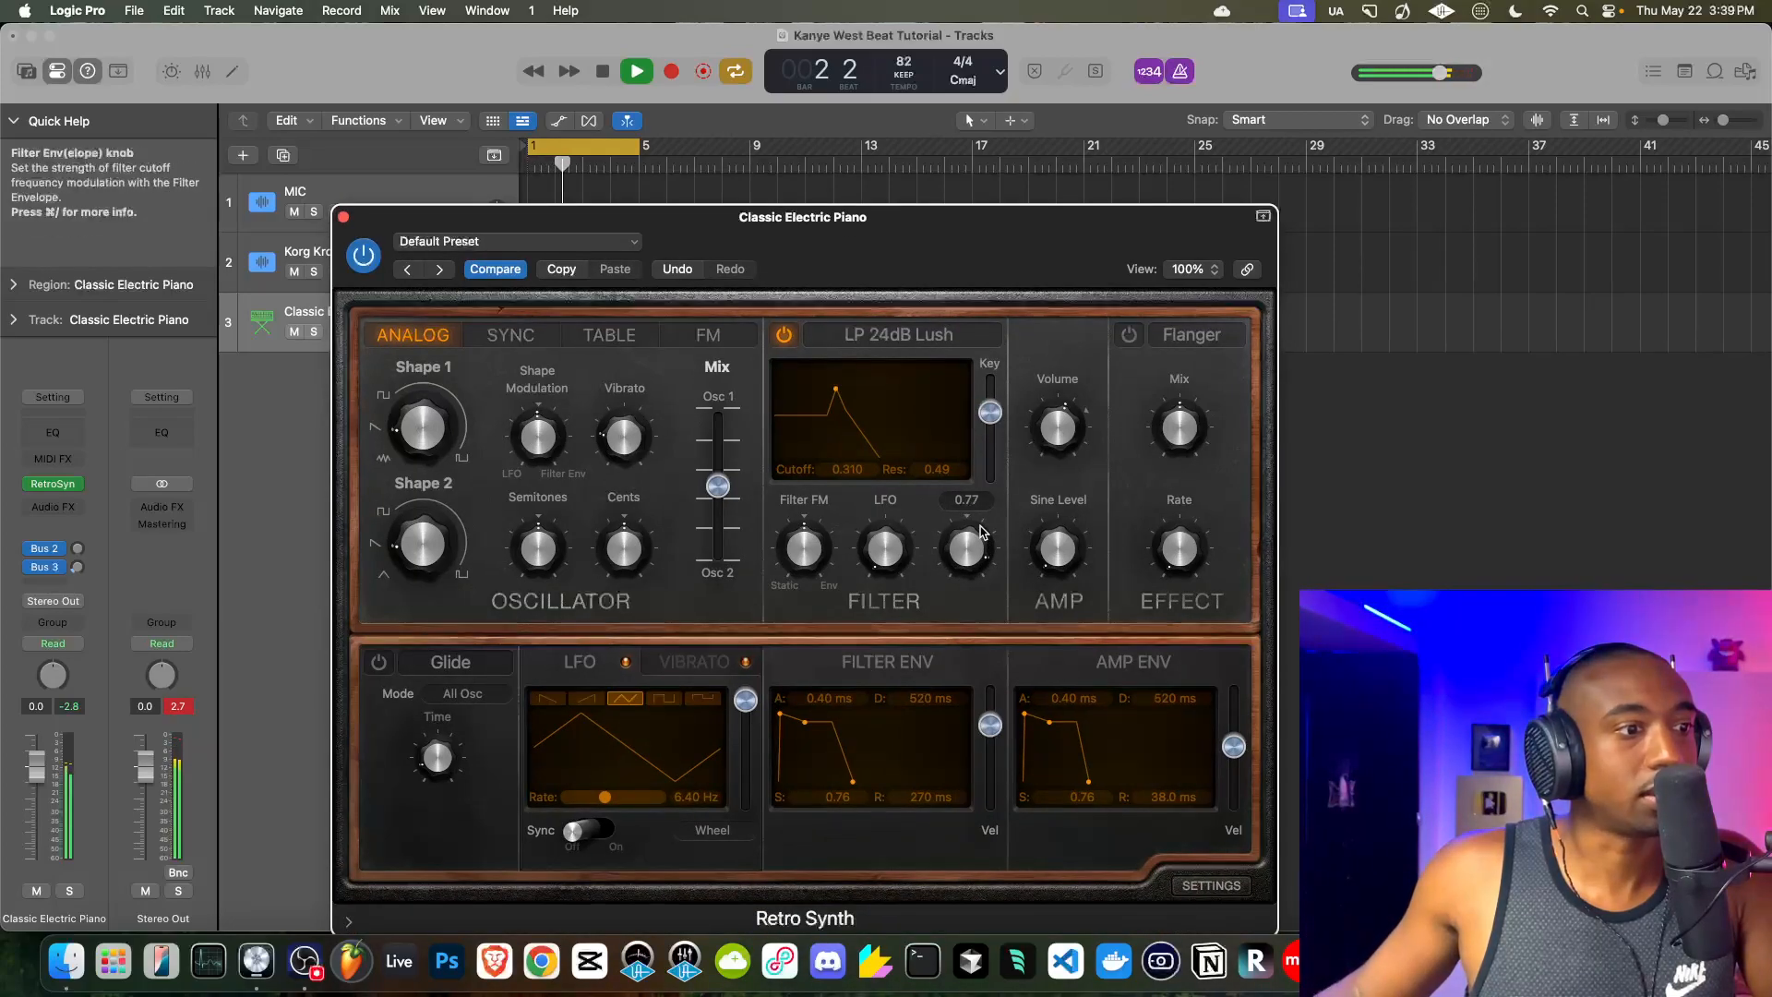
# - Set Retro Synth's filter envelope sustain to 0.00 and decay to 10.0 s
pyautogui.moveTo(828, 796); pyautogui.dragTo(828, 859)
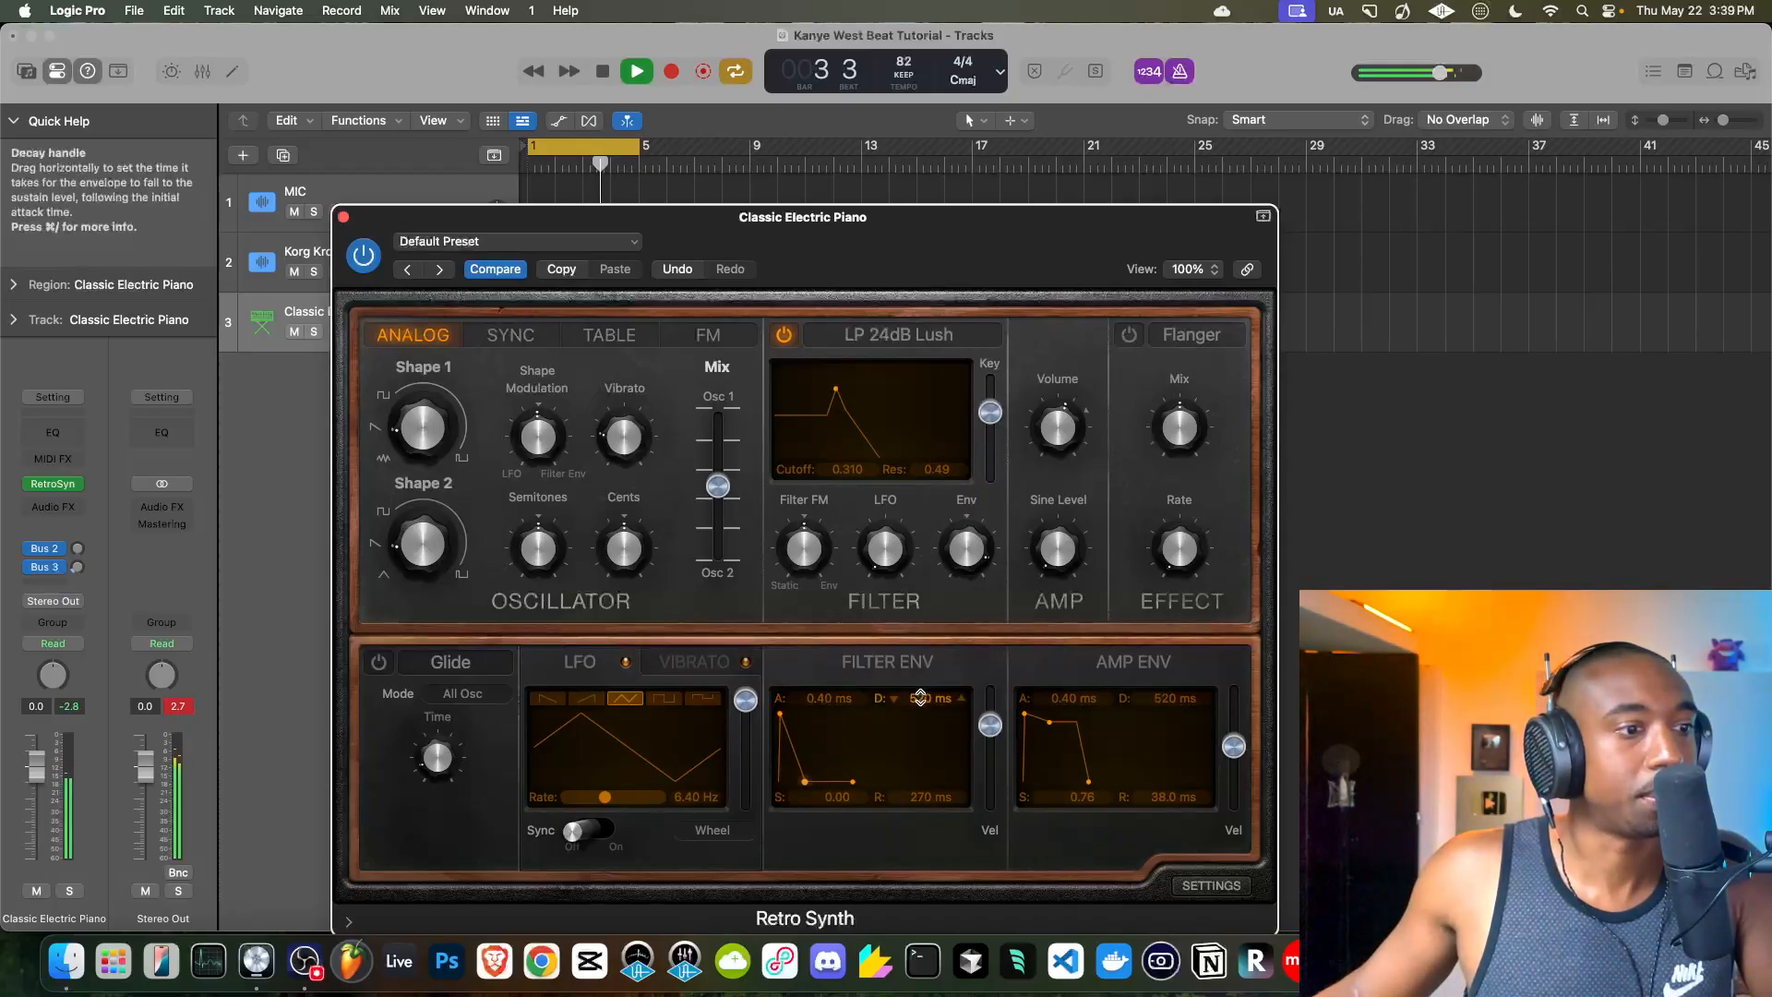
pyautogui.moveTo(920, 698); pyautogui.dragTo(921, 646)
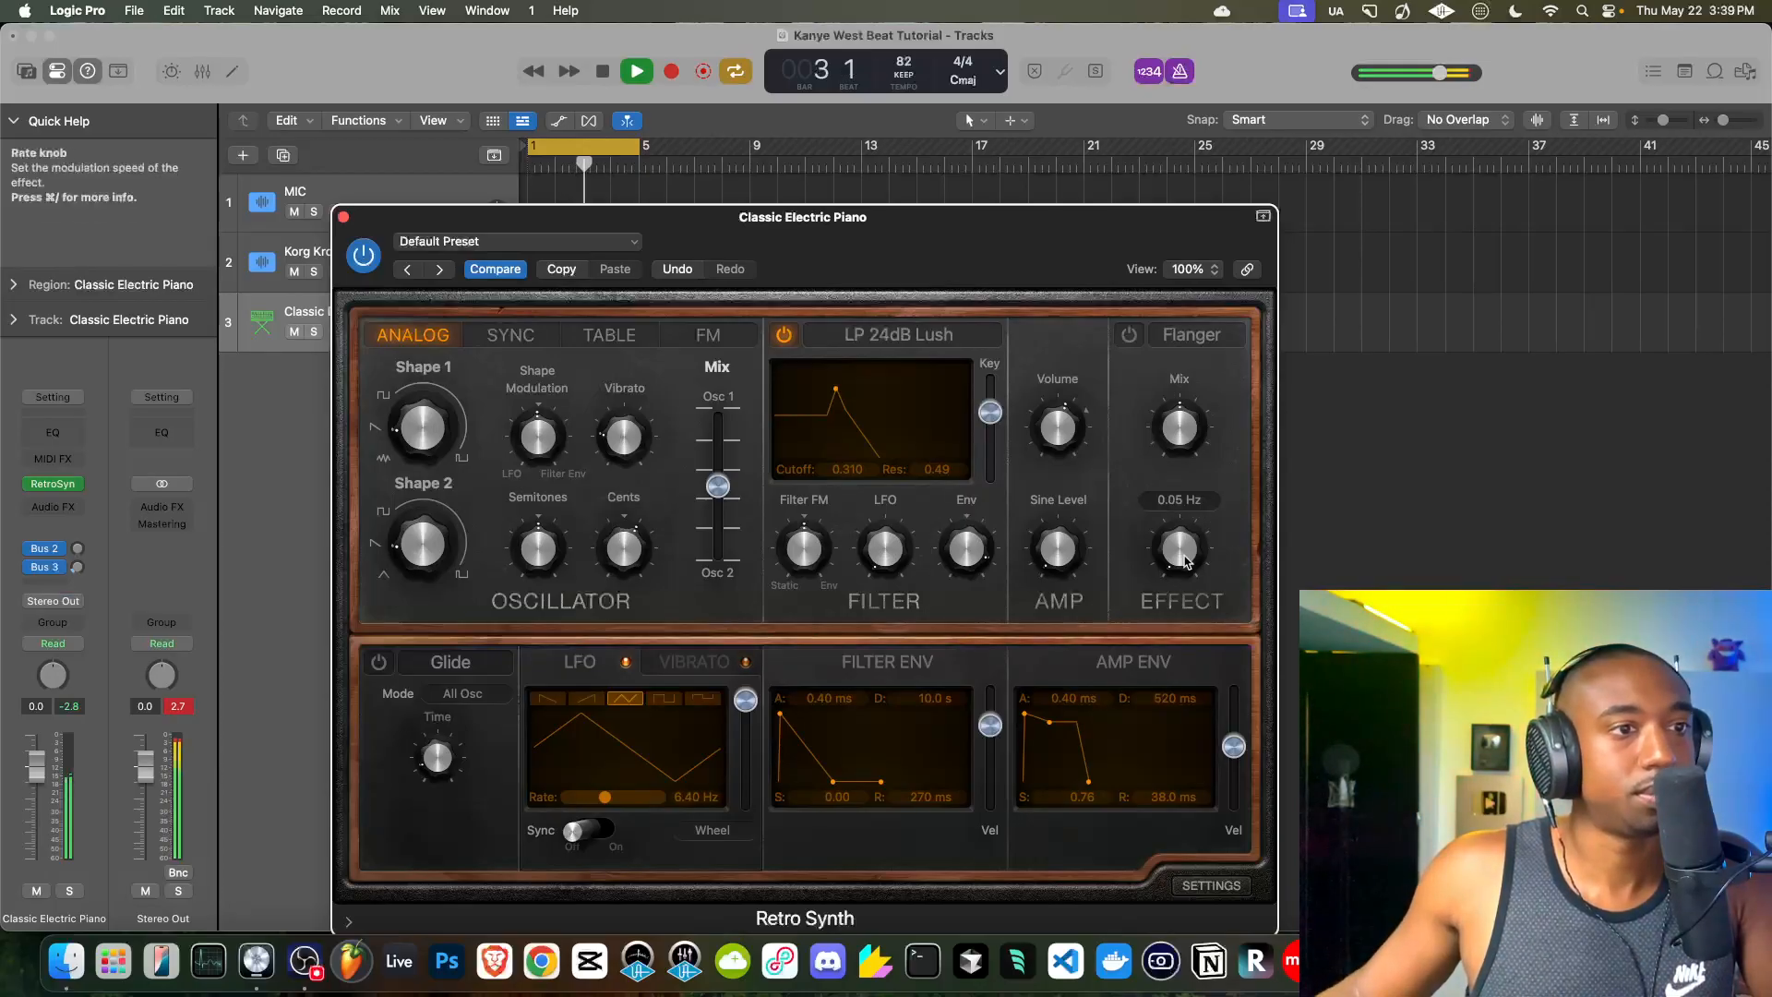
# - Close the Retro Synth window and stop playback
pyautogui.moveTo(1016, 251); pyautogui.dragTo(1015, 172)
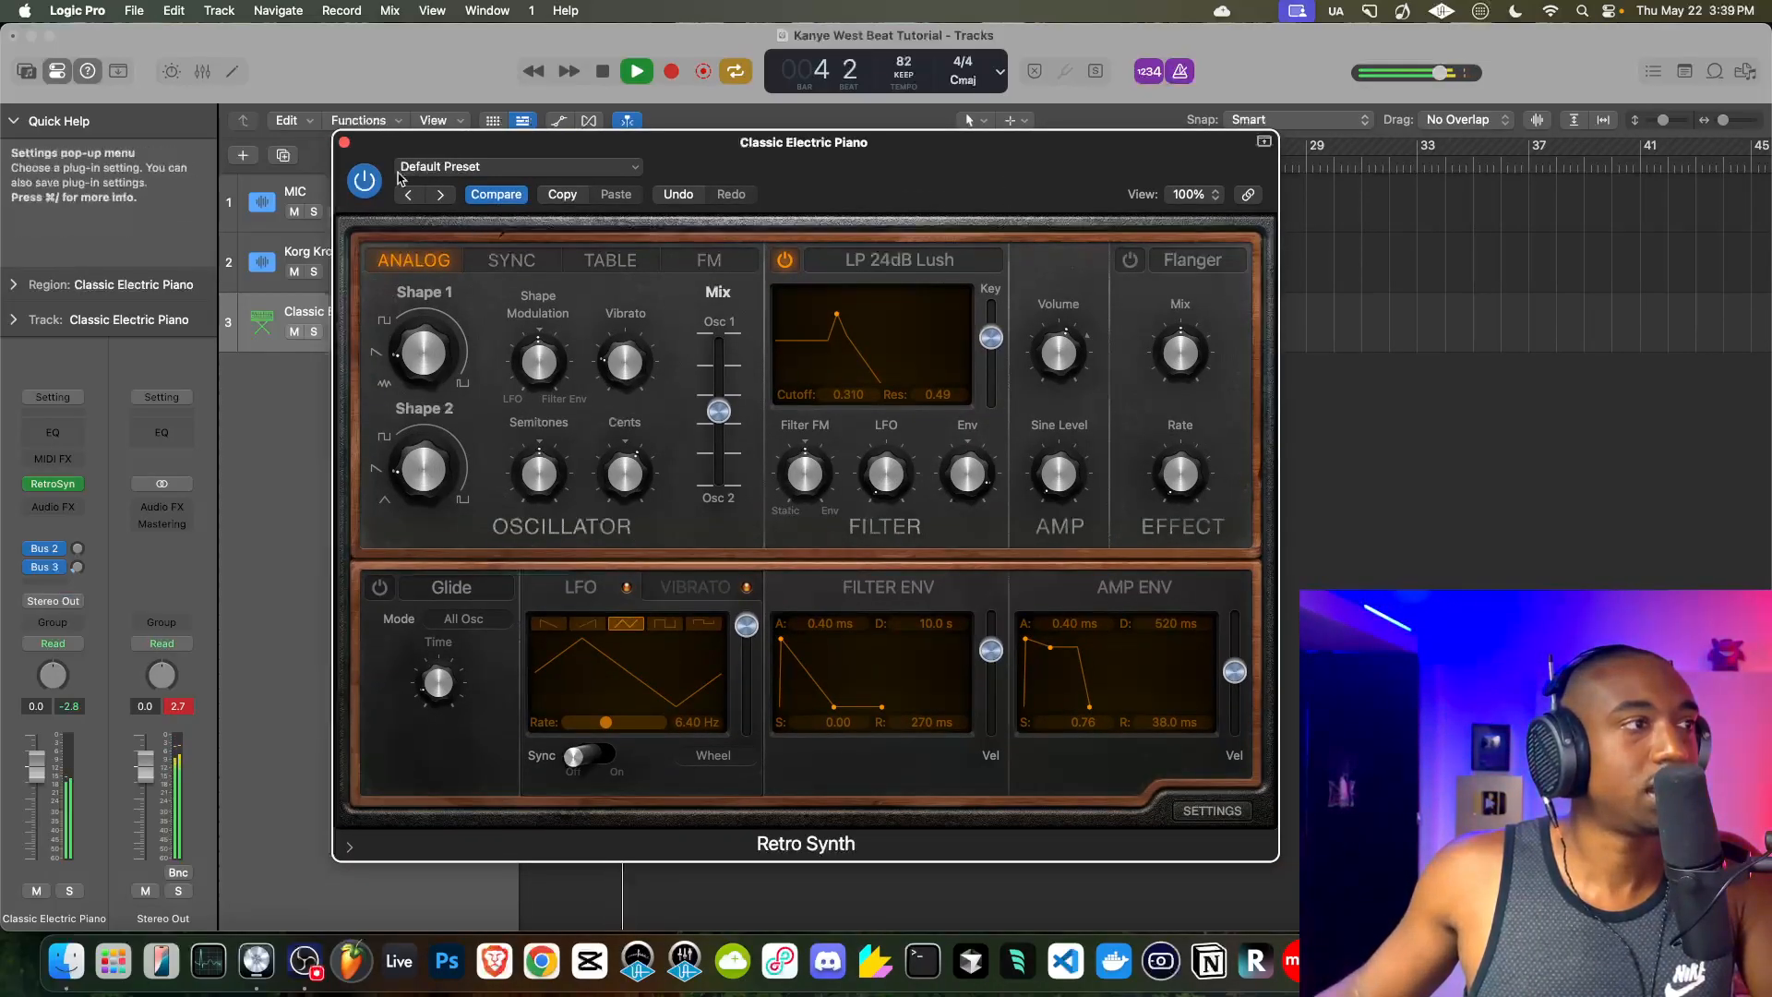
pyautogui.click(344, 145)
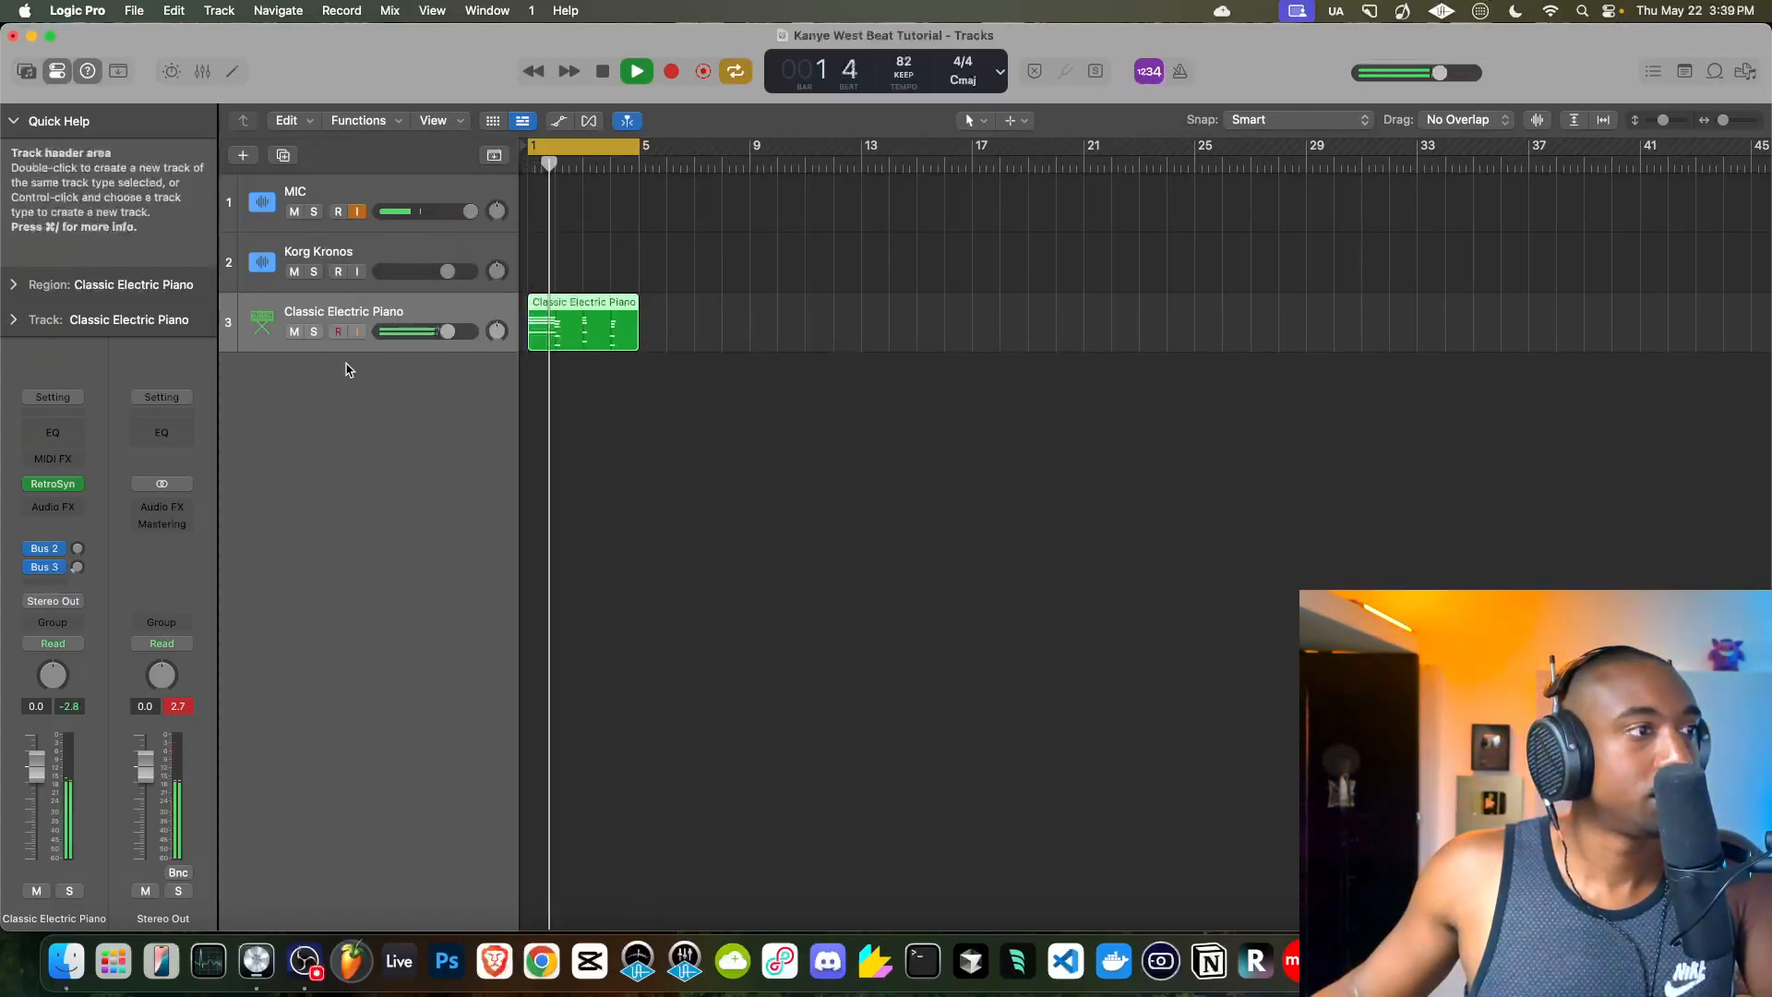
pyautogui.press('space')
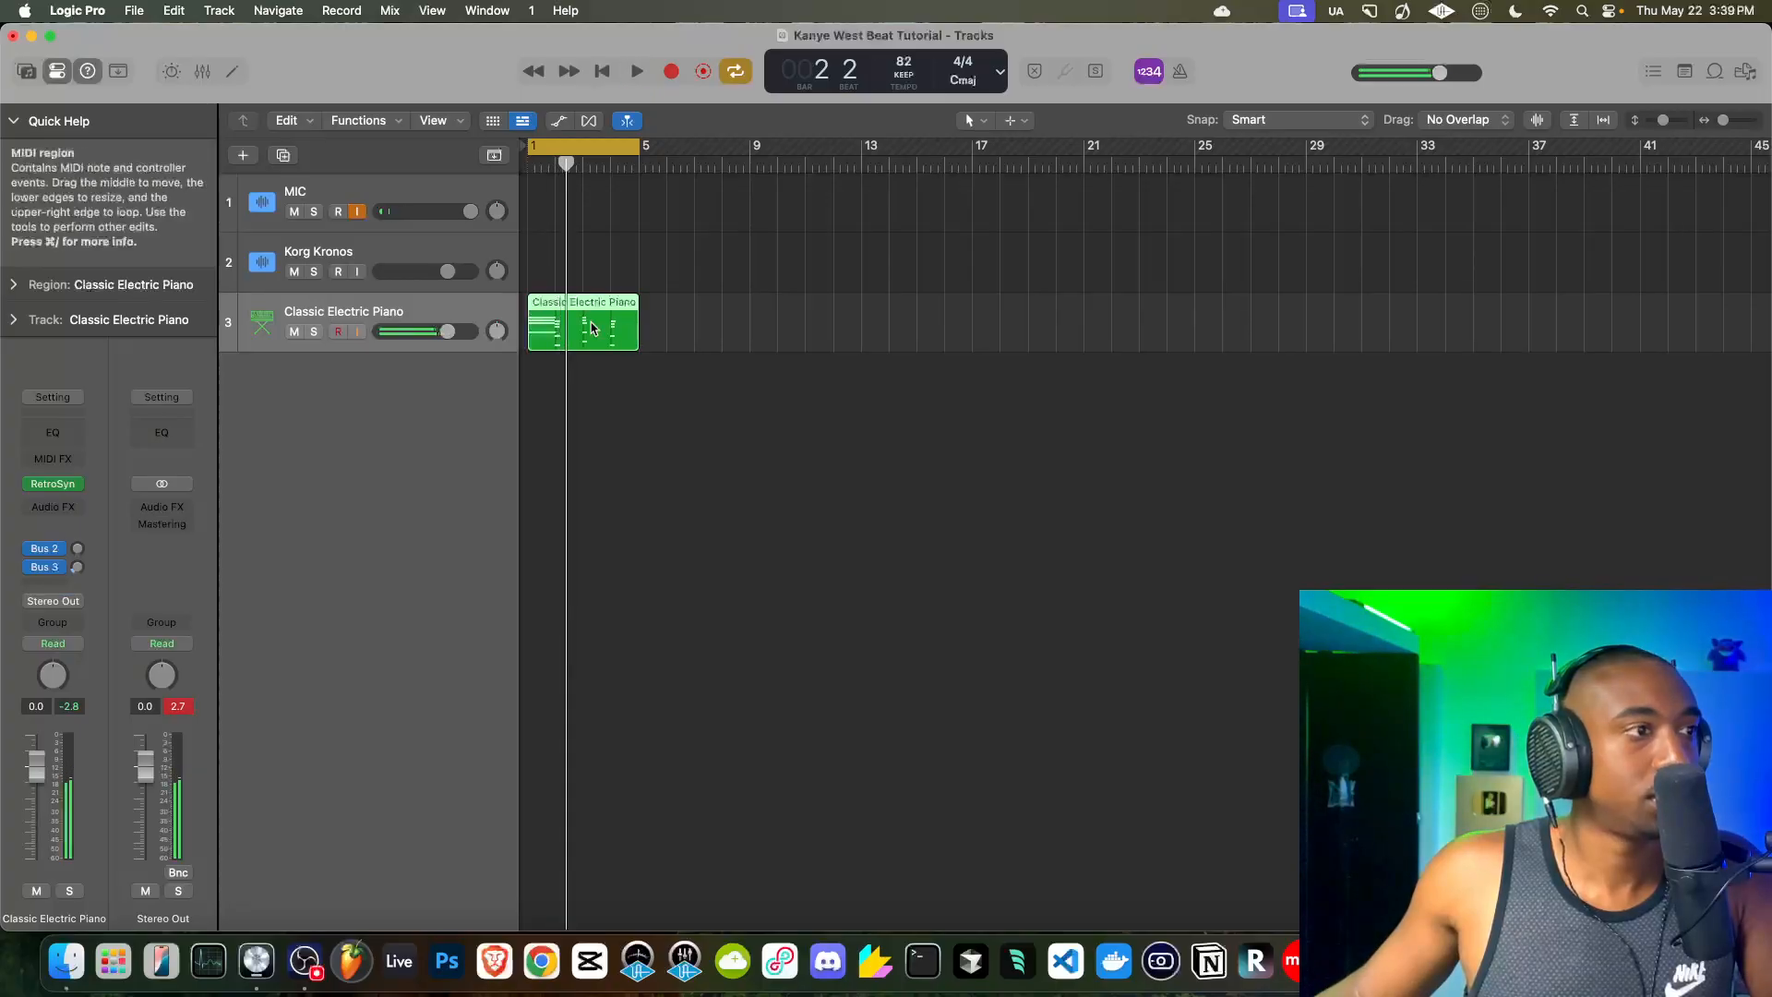
# - Open the Classic Electric Piano region in the Piano Roll, select all its notes and quantize them to 1/16 Note
pyautogui.doubleClick(598, 329)
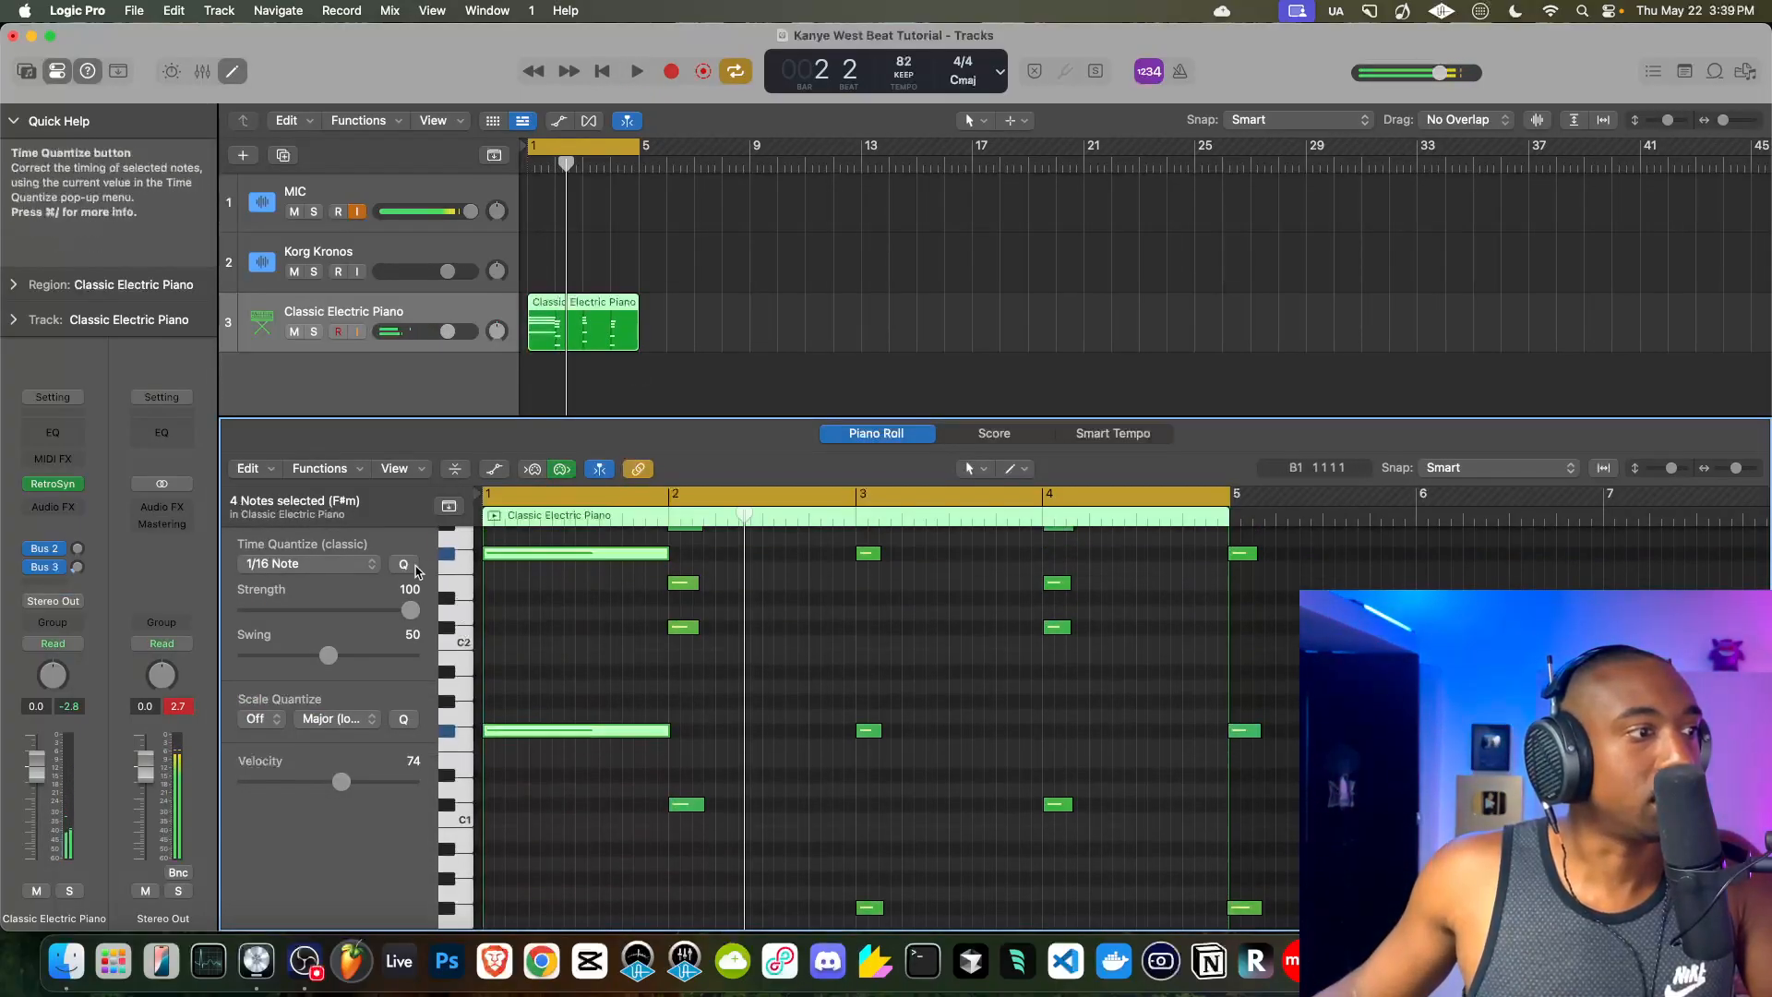
pyautogui.press('super+a')
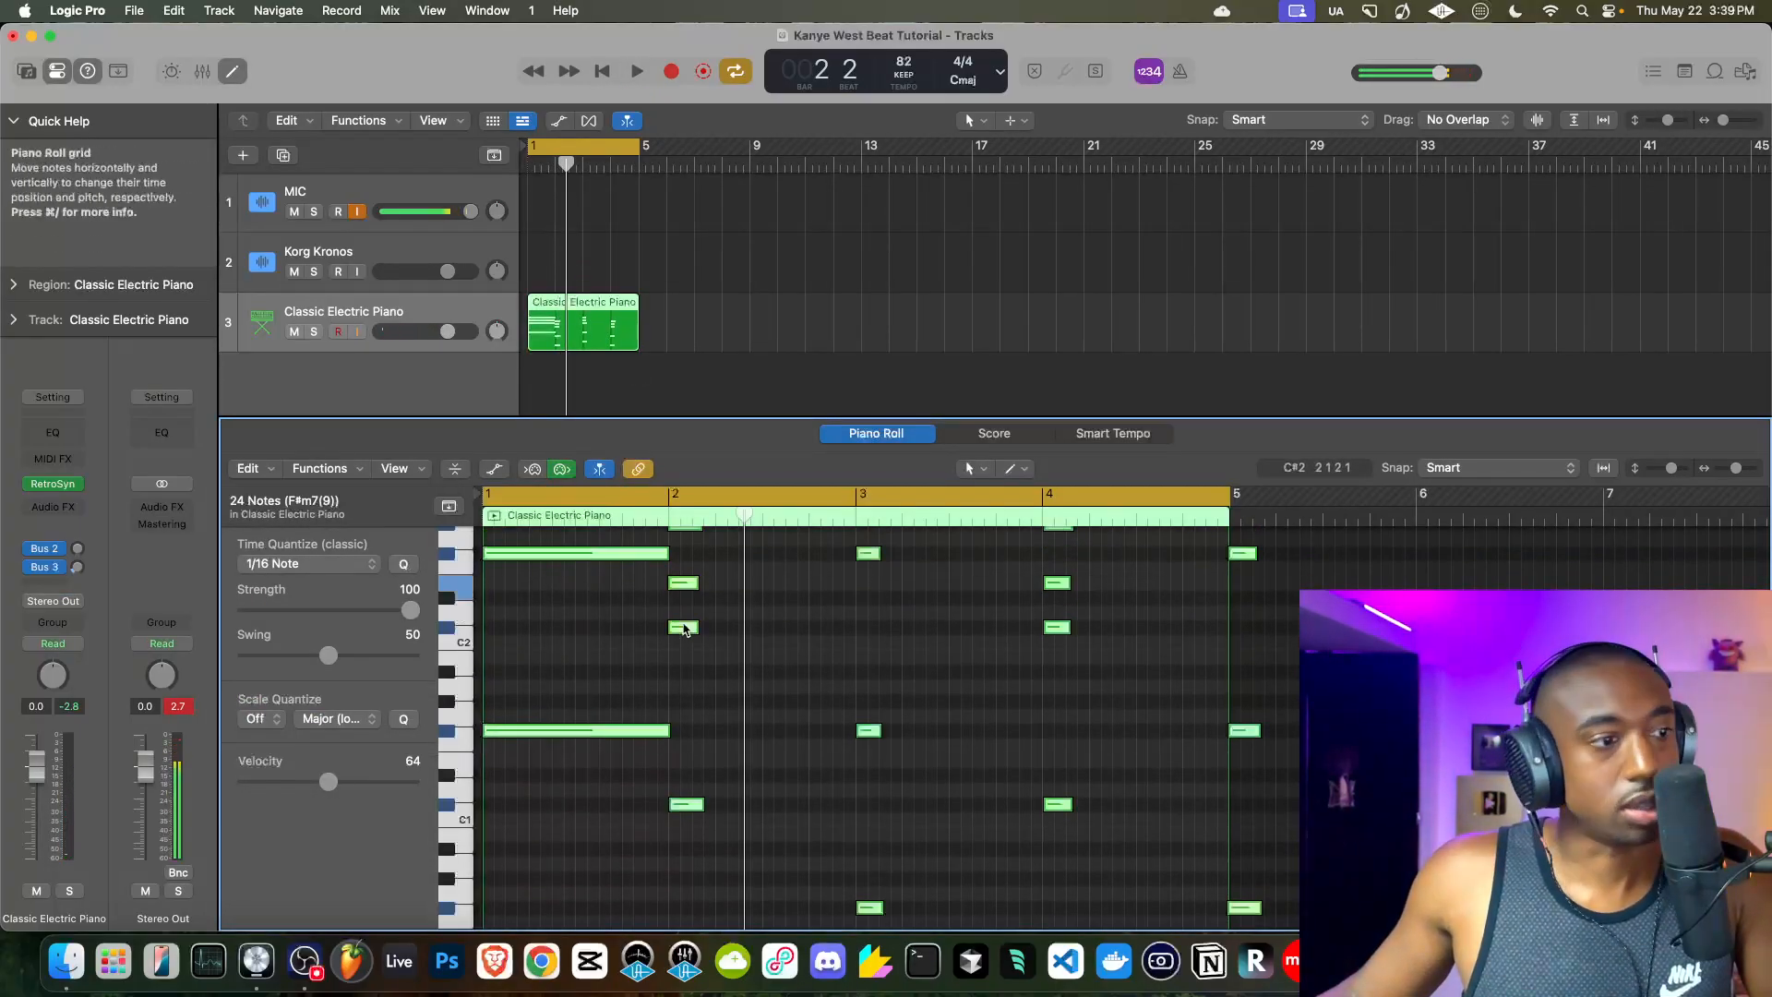
pyautogui.press('space')
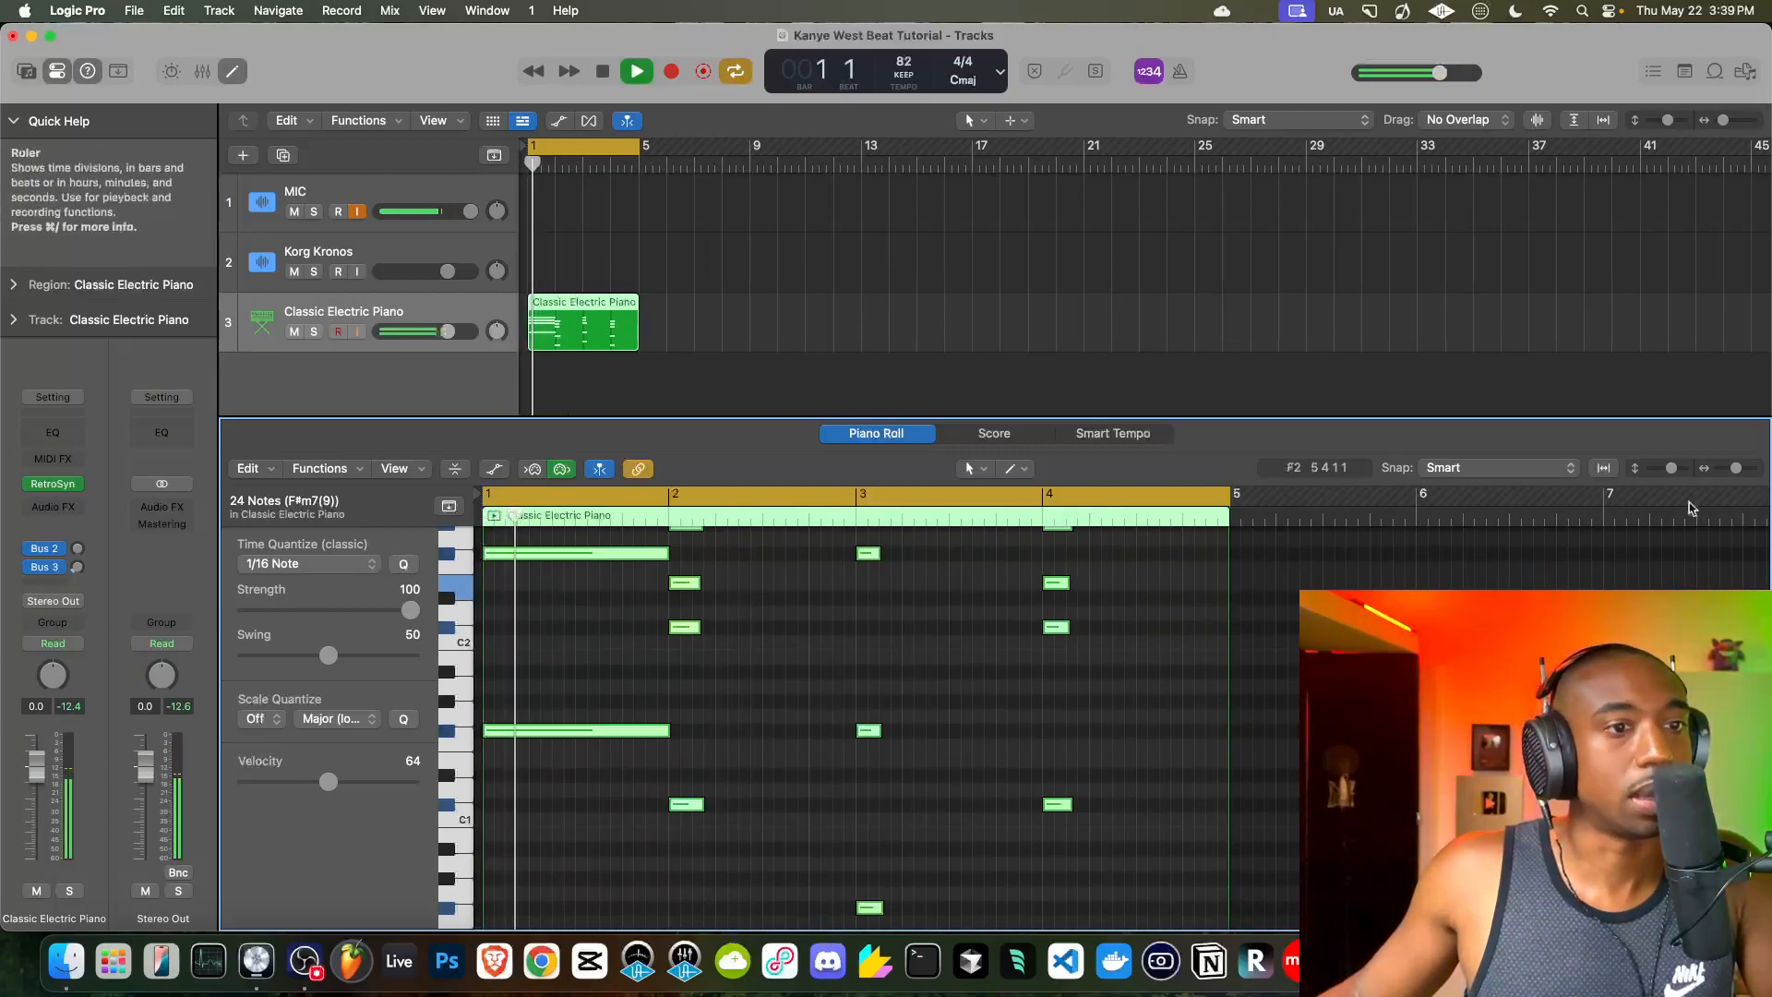
pyautogui.rightClick(1165, 624)
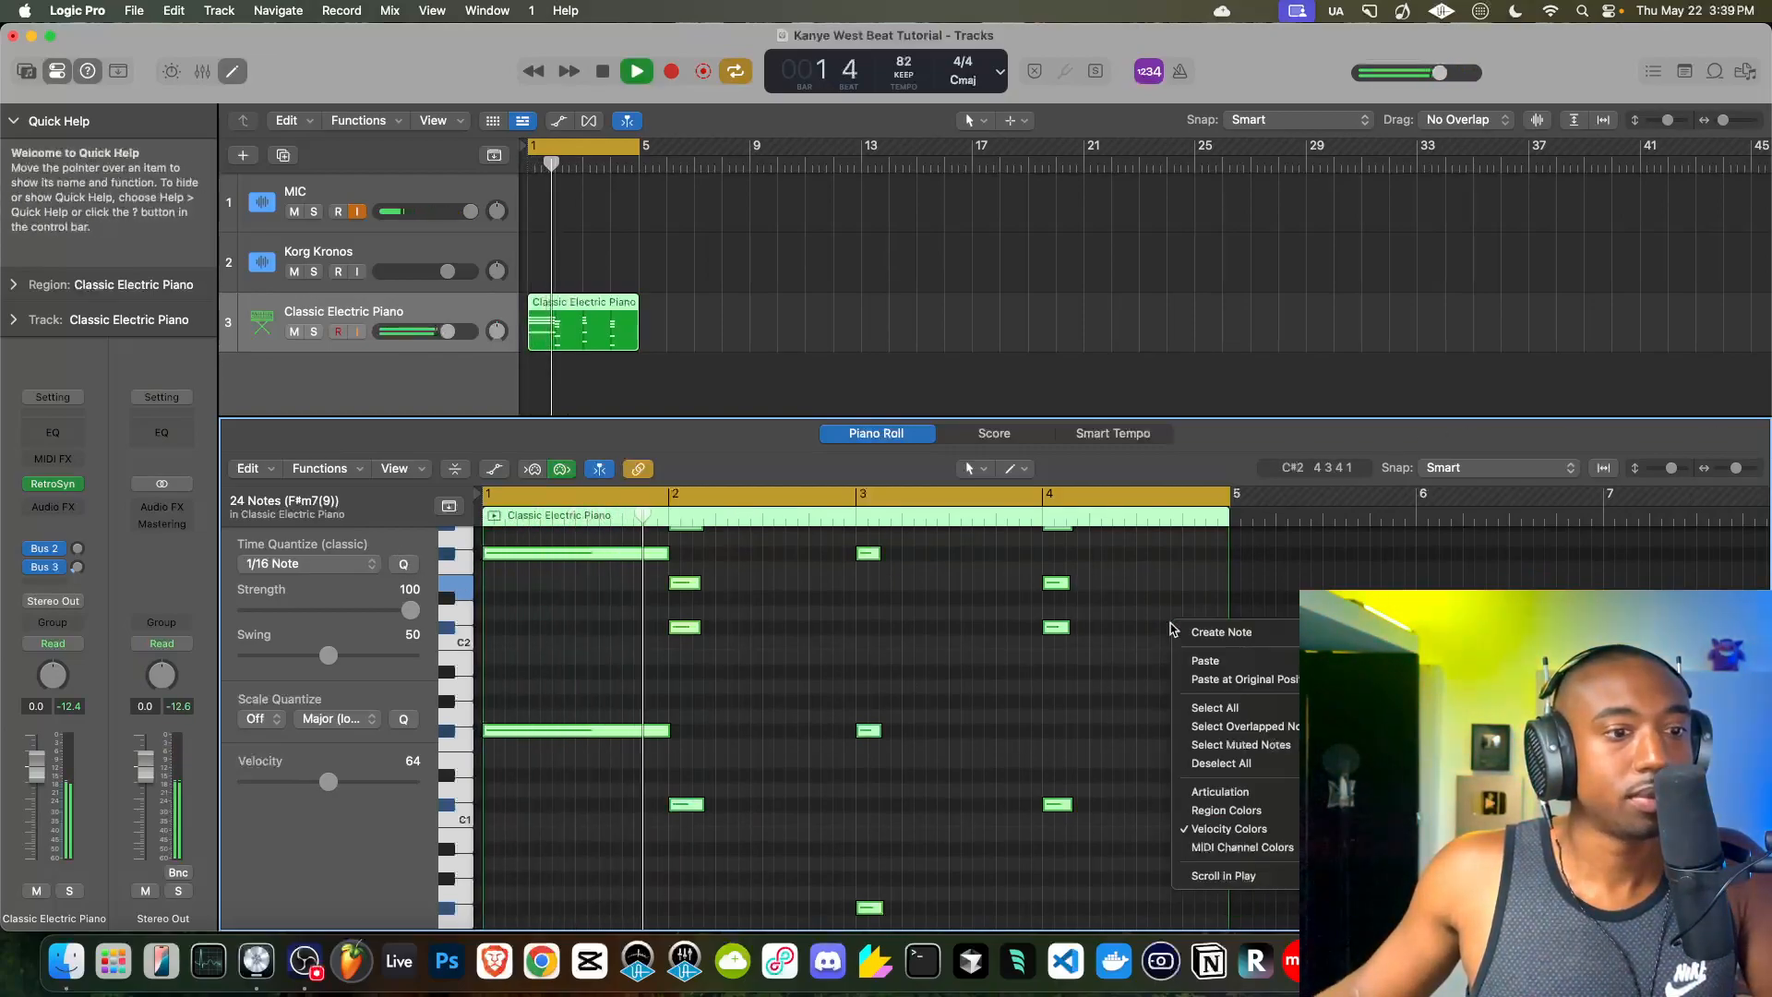
pyautogui.click(403, 565)
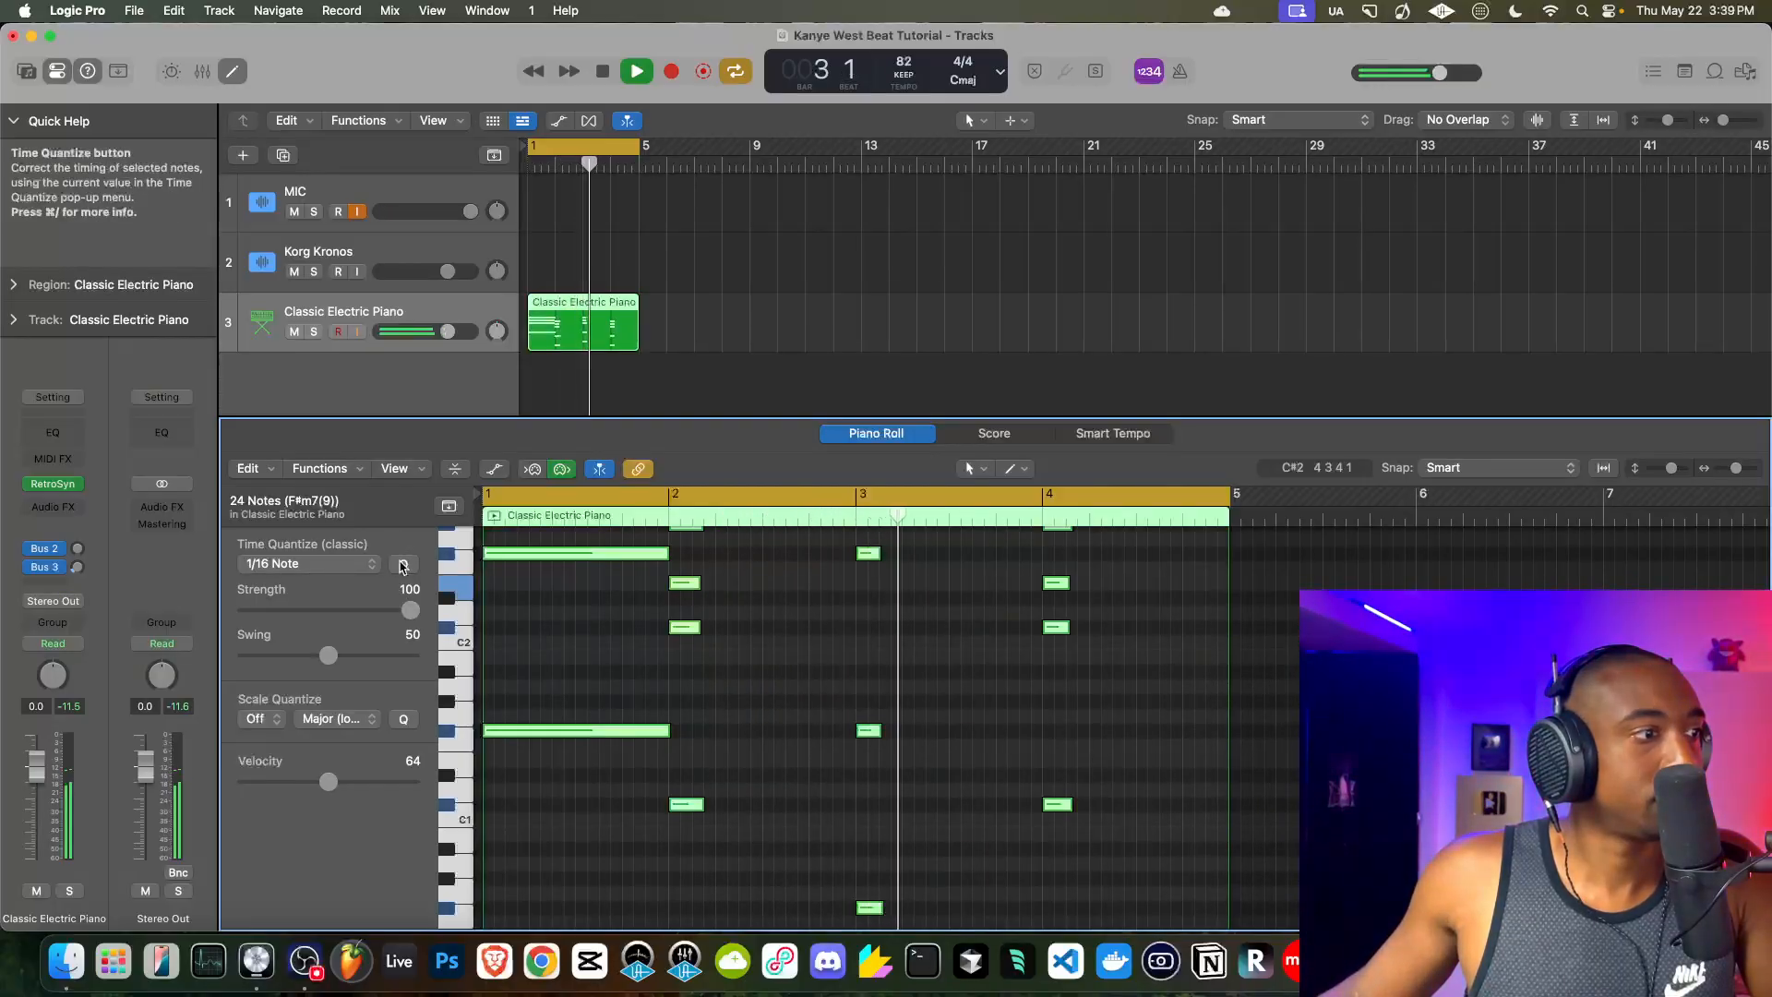
pyautogui.click(251, 469)
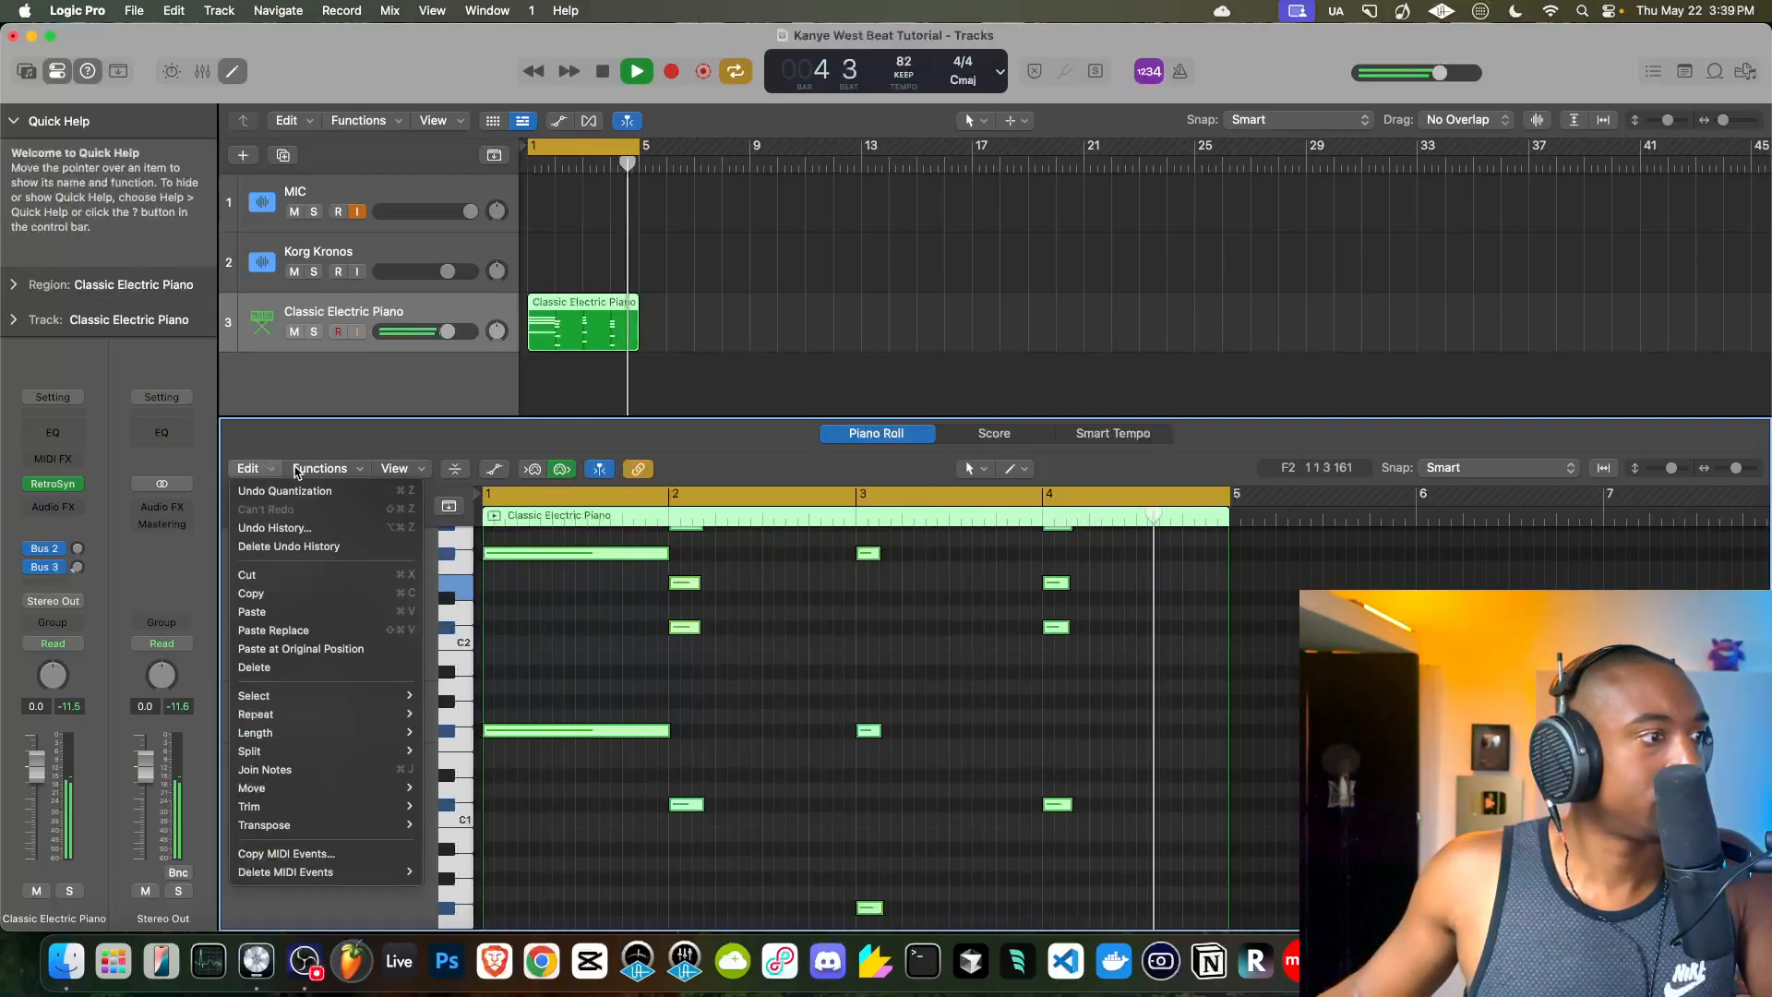
pyautogui.click(325, 471)
pyautogui.click(325, 472)
pyautogui.click(334, 473)
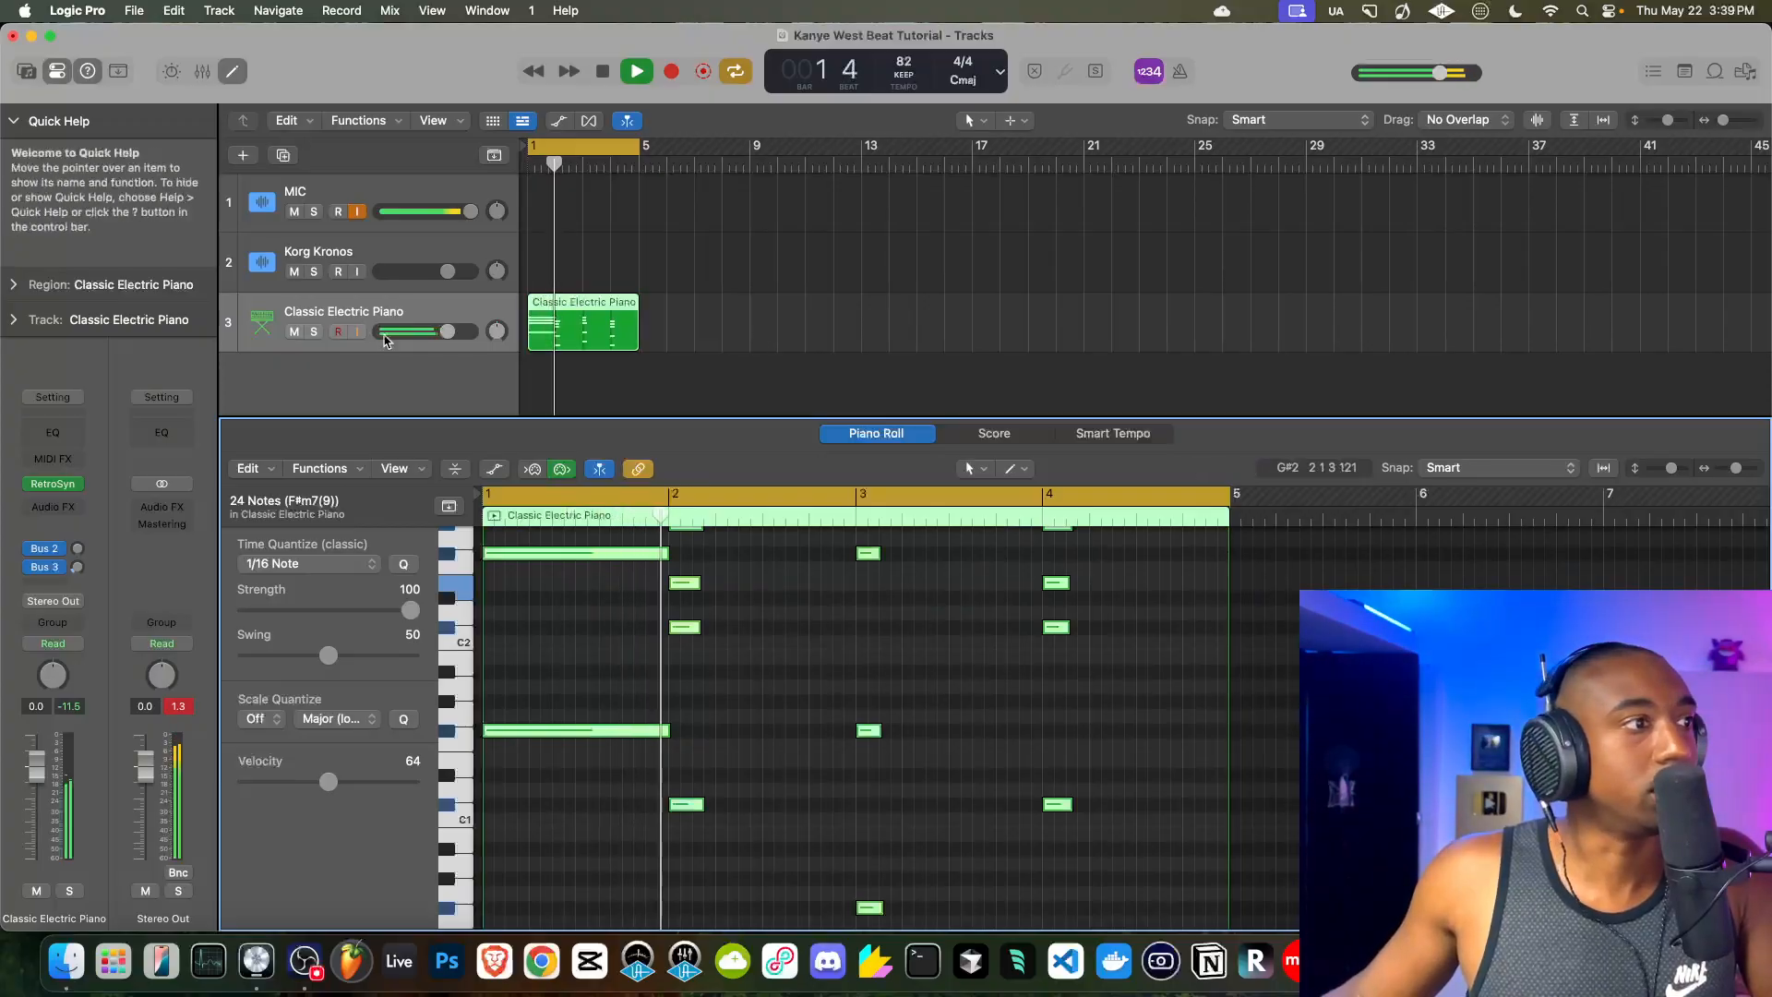
# - Close the Piano Roll and, with the loop playing from the start, set the Classic Electric Piano track's volume to 0.4 dB
pyautogui.press('e')
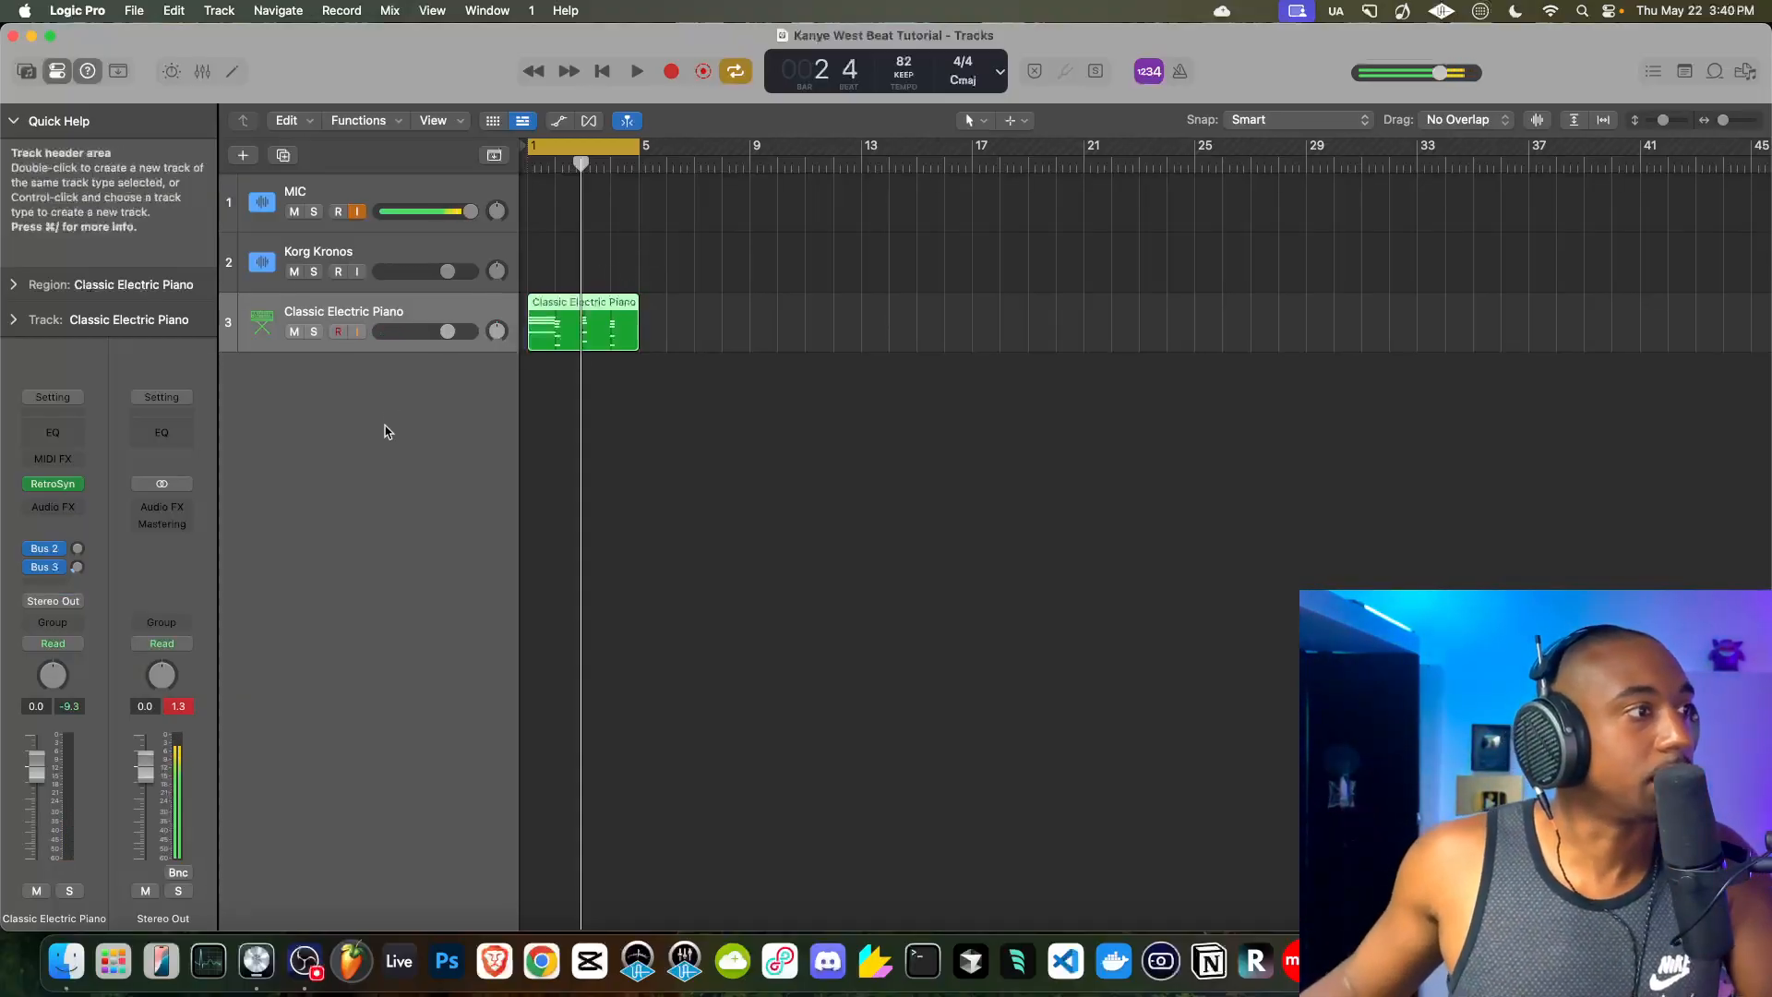
pyautogui.press('Return')
pyautogui.press('space')
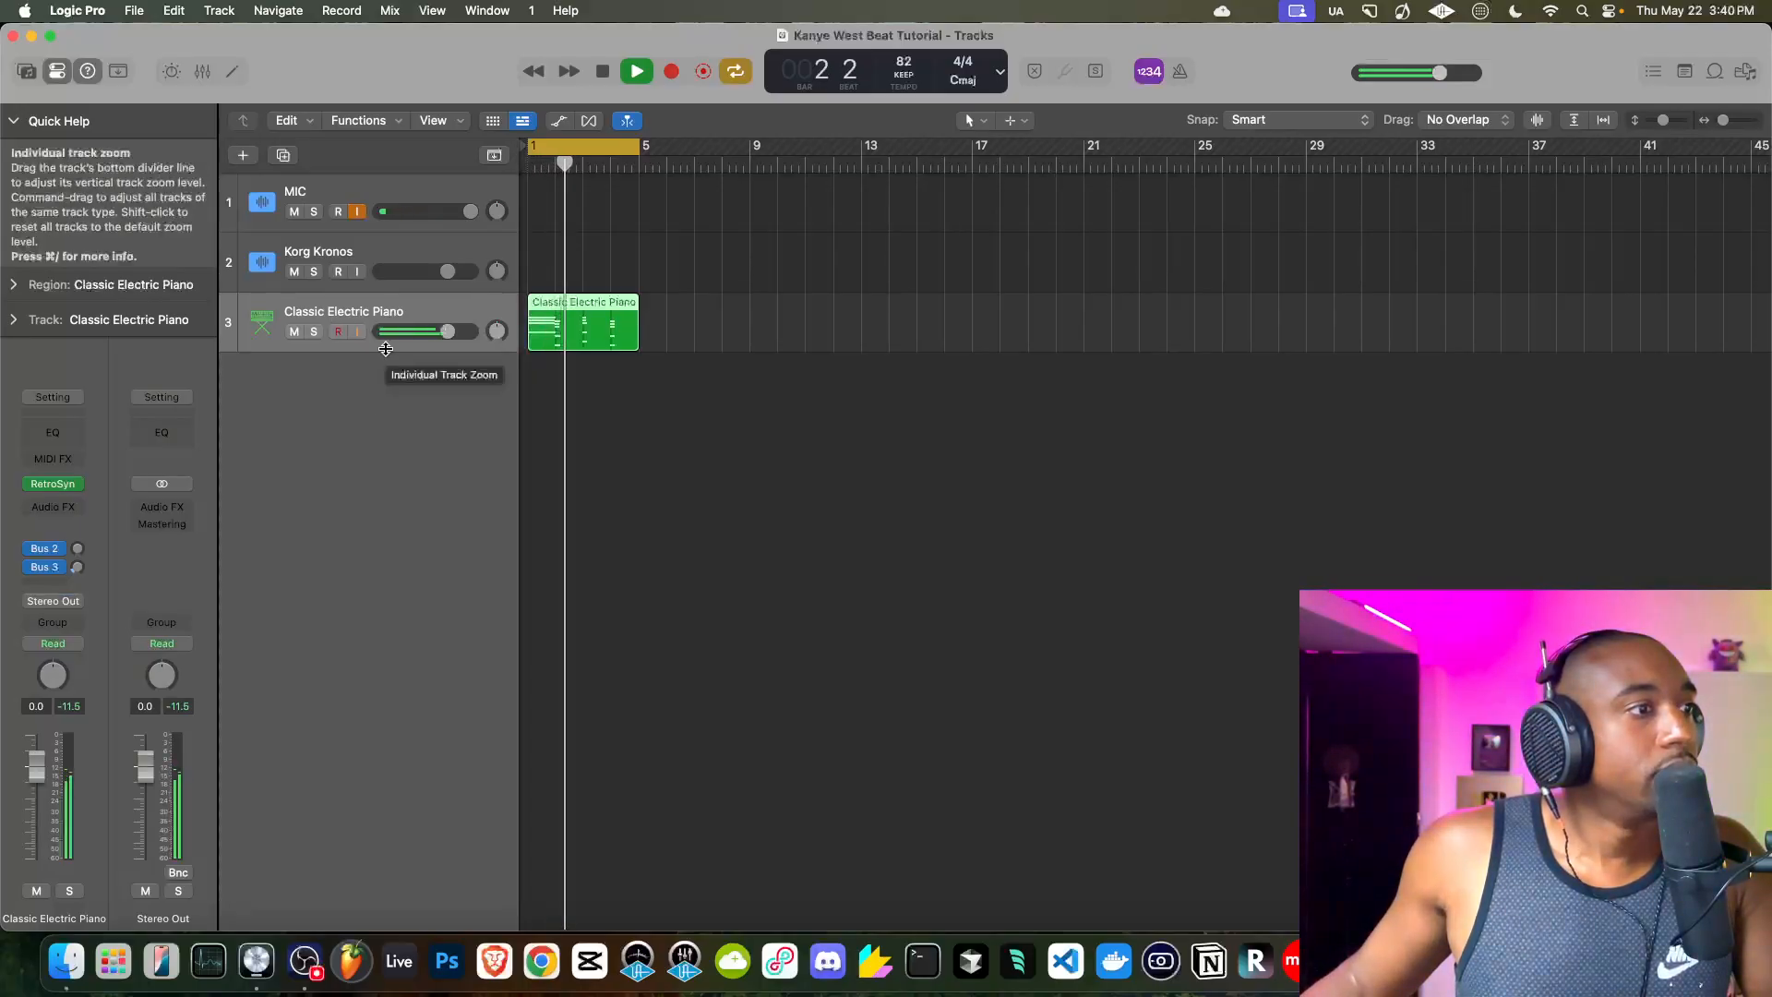
pyautogui.moveTo(447, 332); pyautogui.dragTo(449, 332)
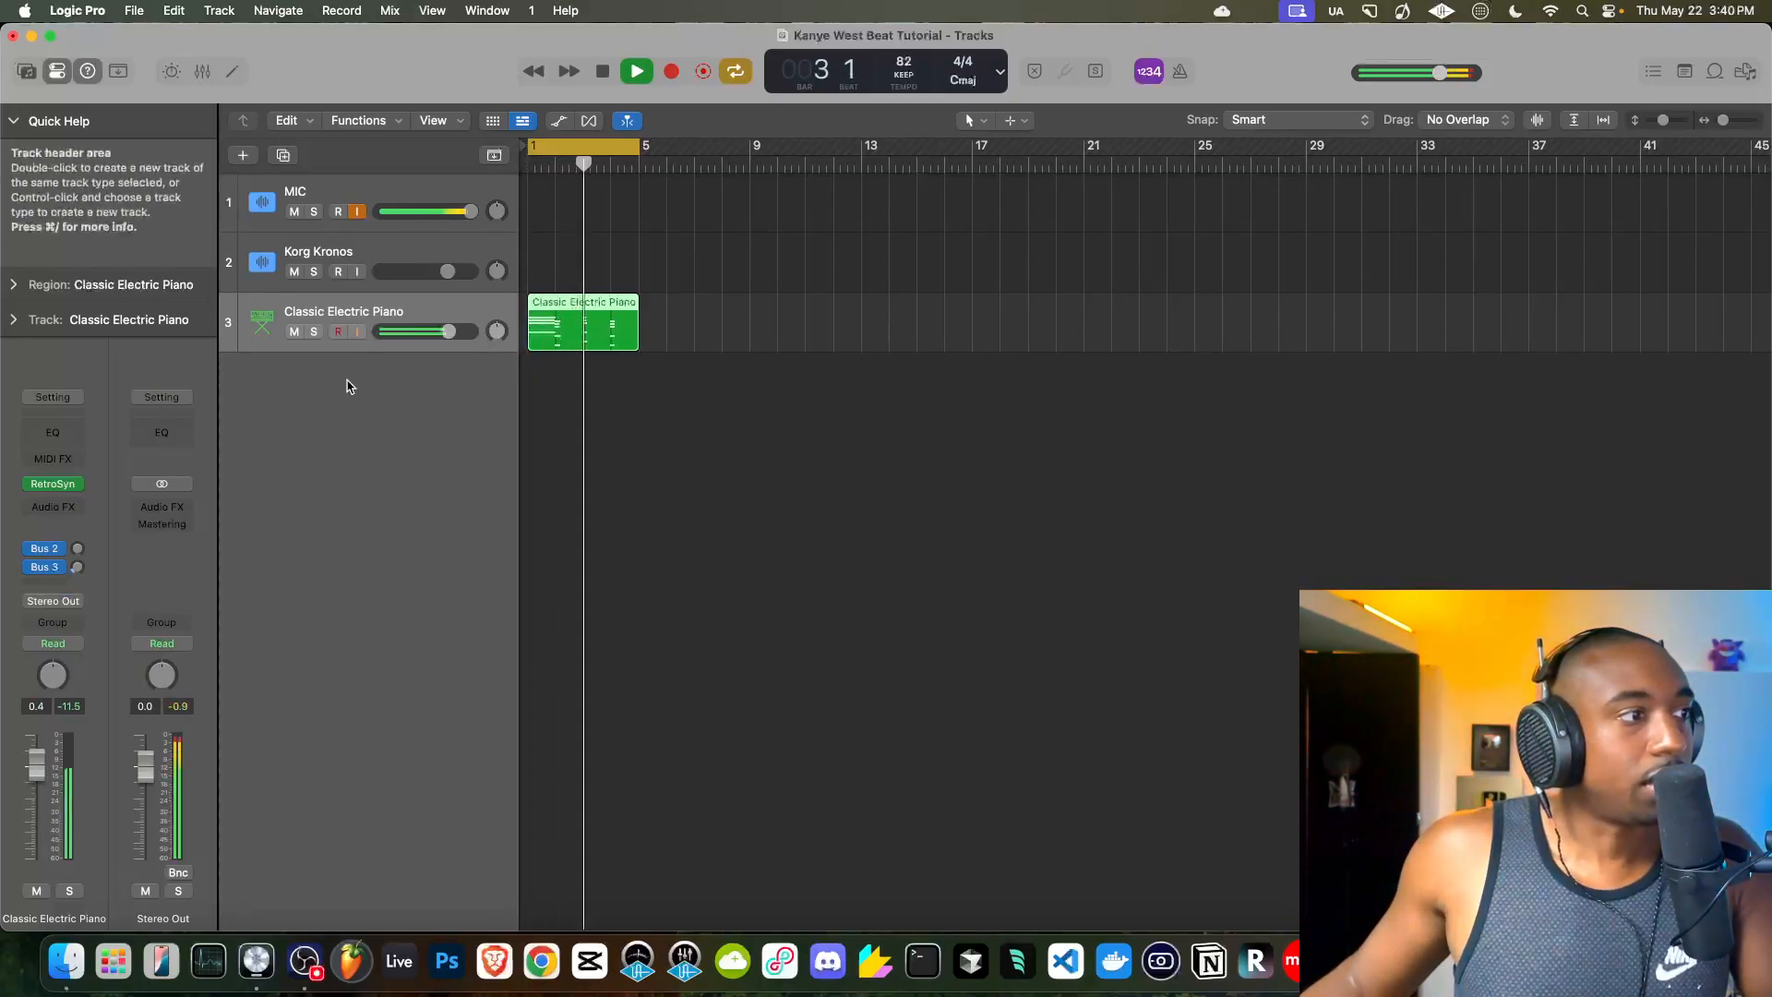
# - Add a new software instrument track below the Classic Electric Piano track and stop playback
pyautogui.rightClick(344, 400)
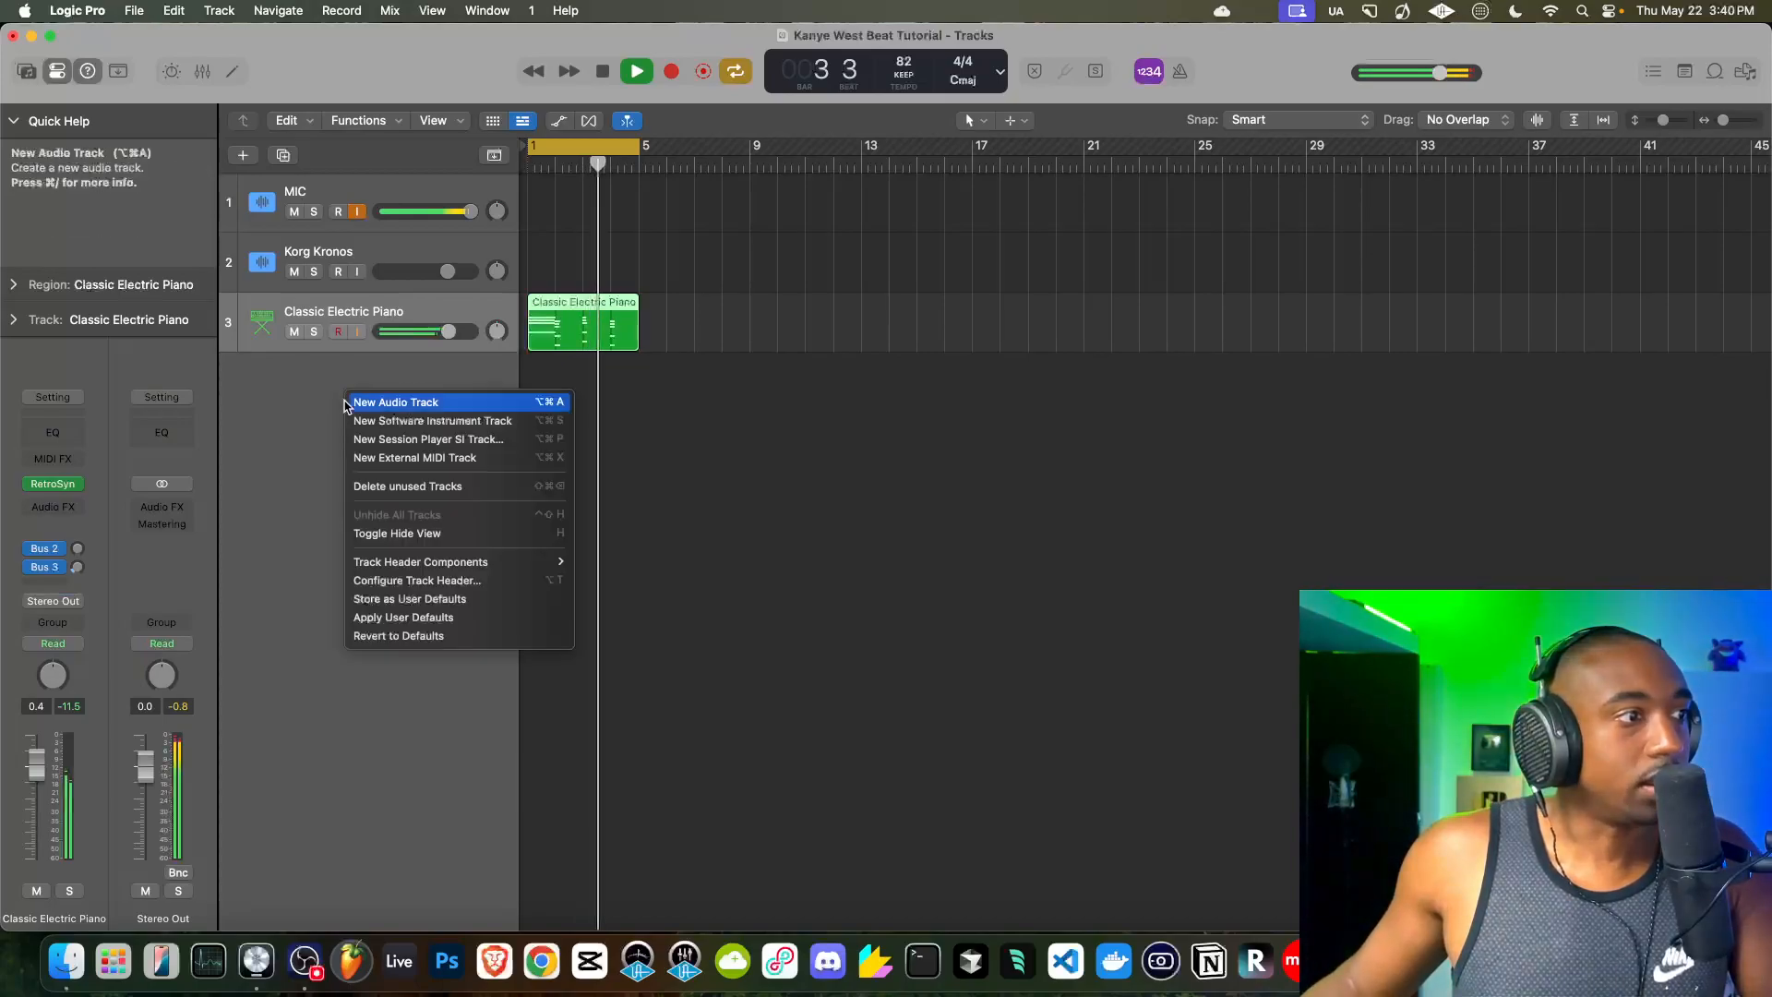
pyautogui.click(407, 422)
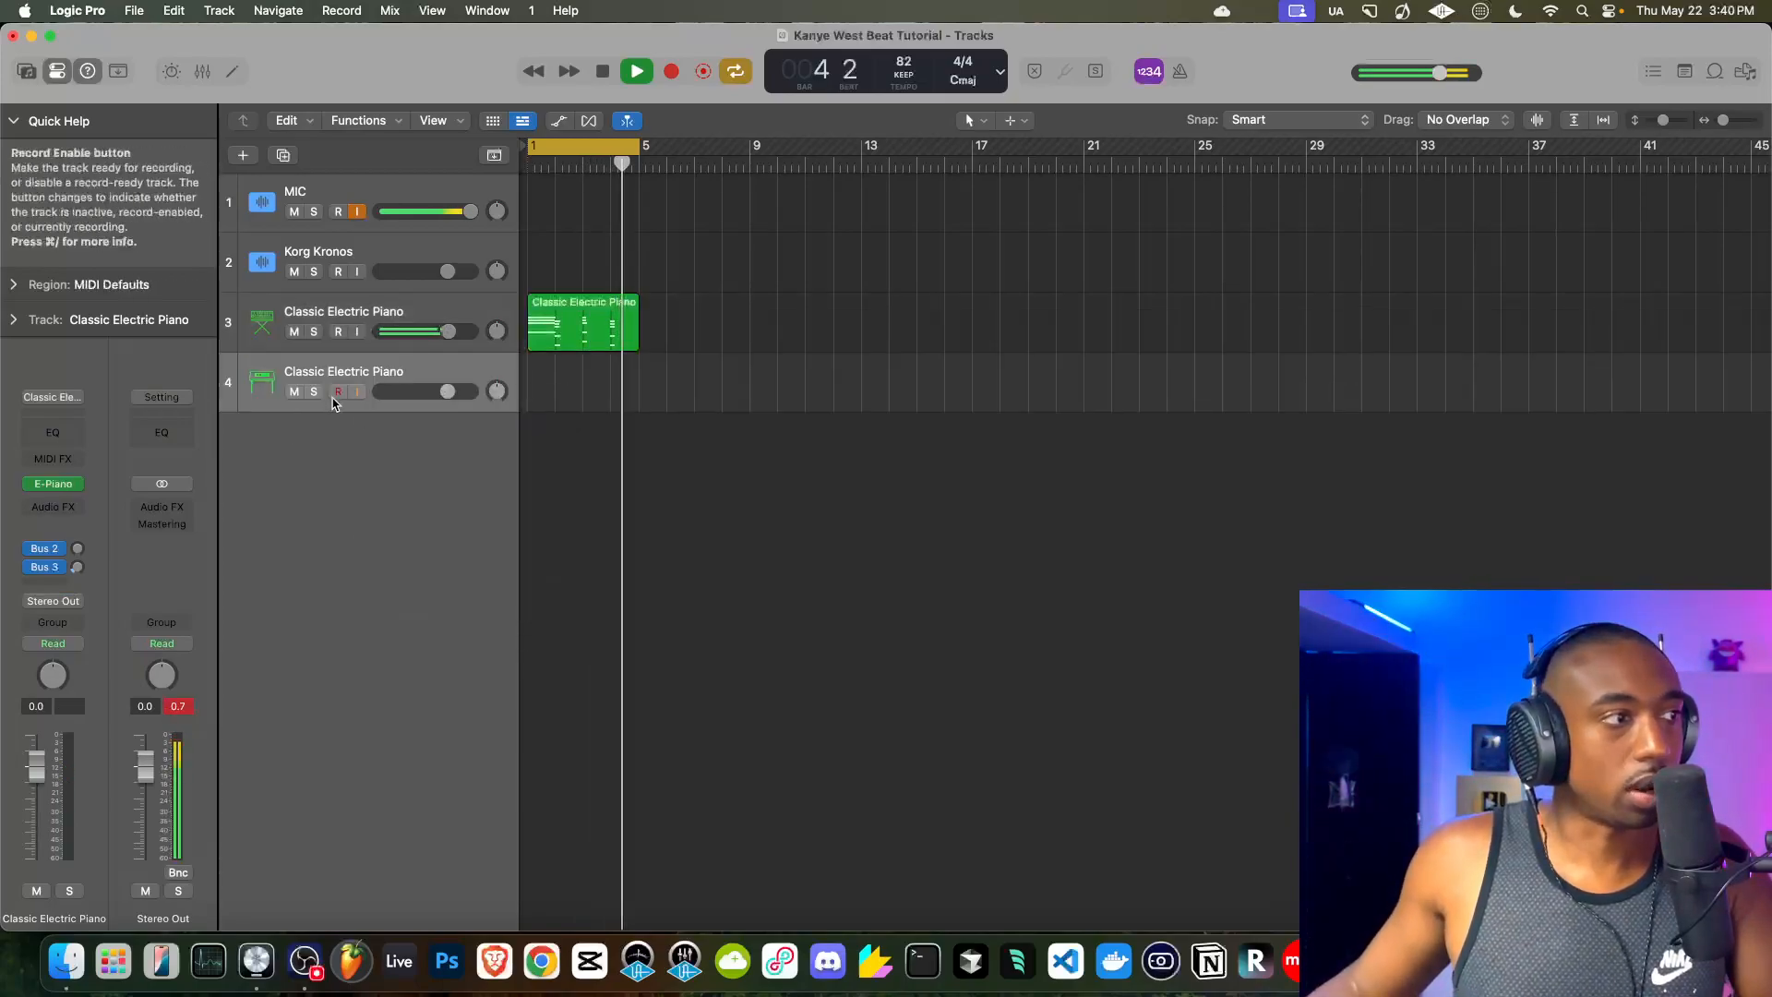
pyautogui.click(65, 487)
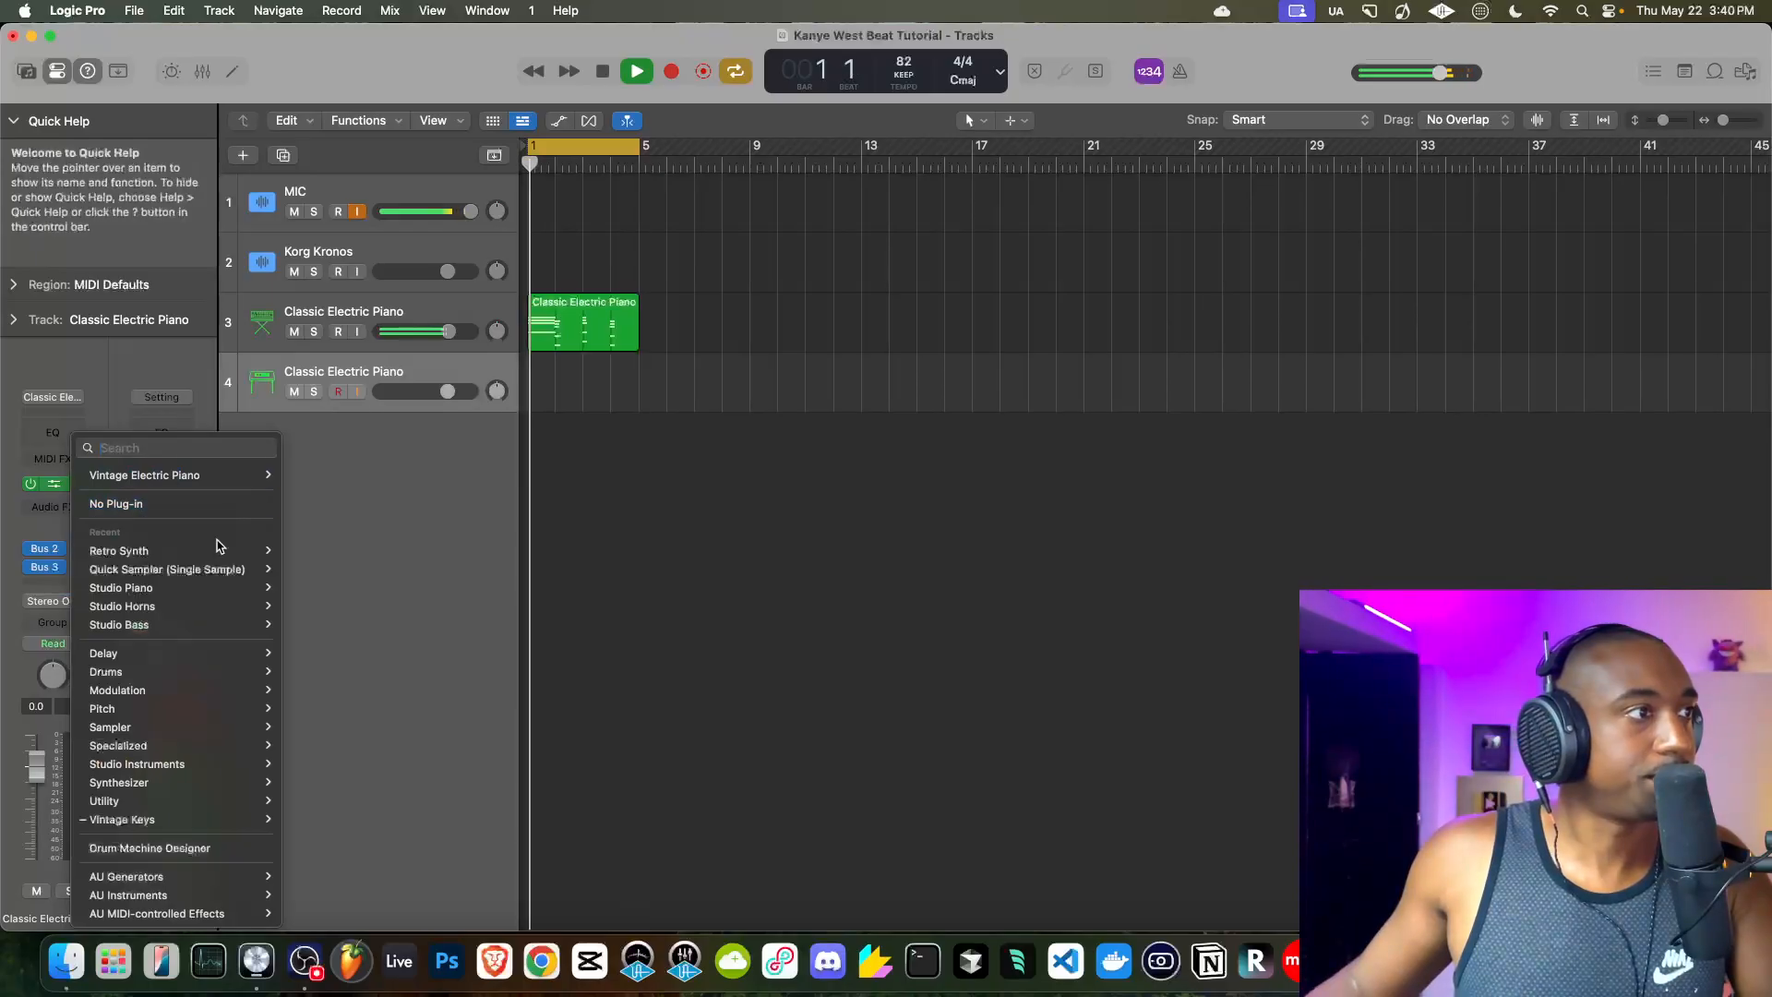
pyautogui.click(259, 569)
pyautogui.press('space')
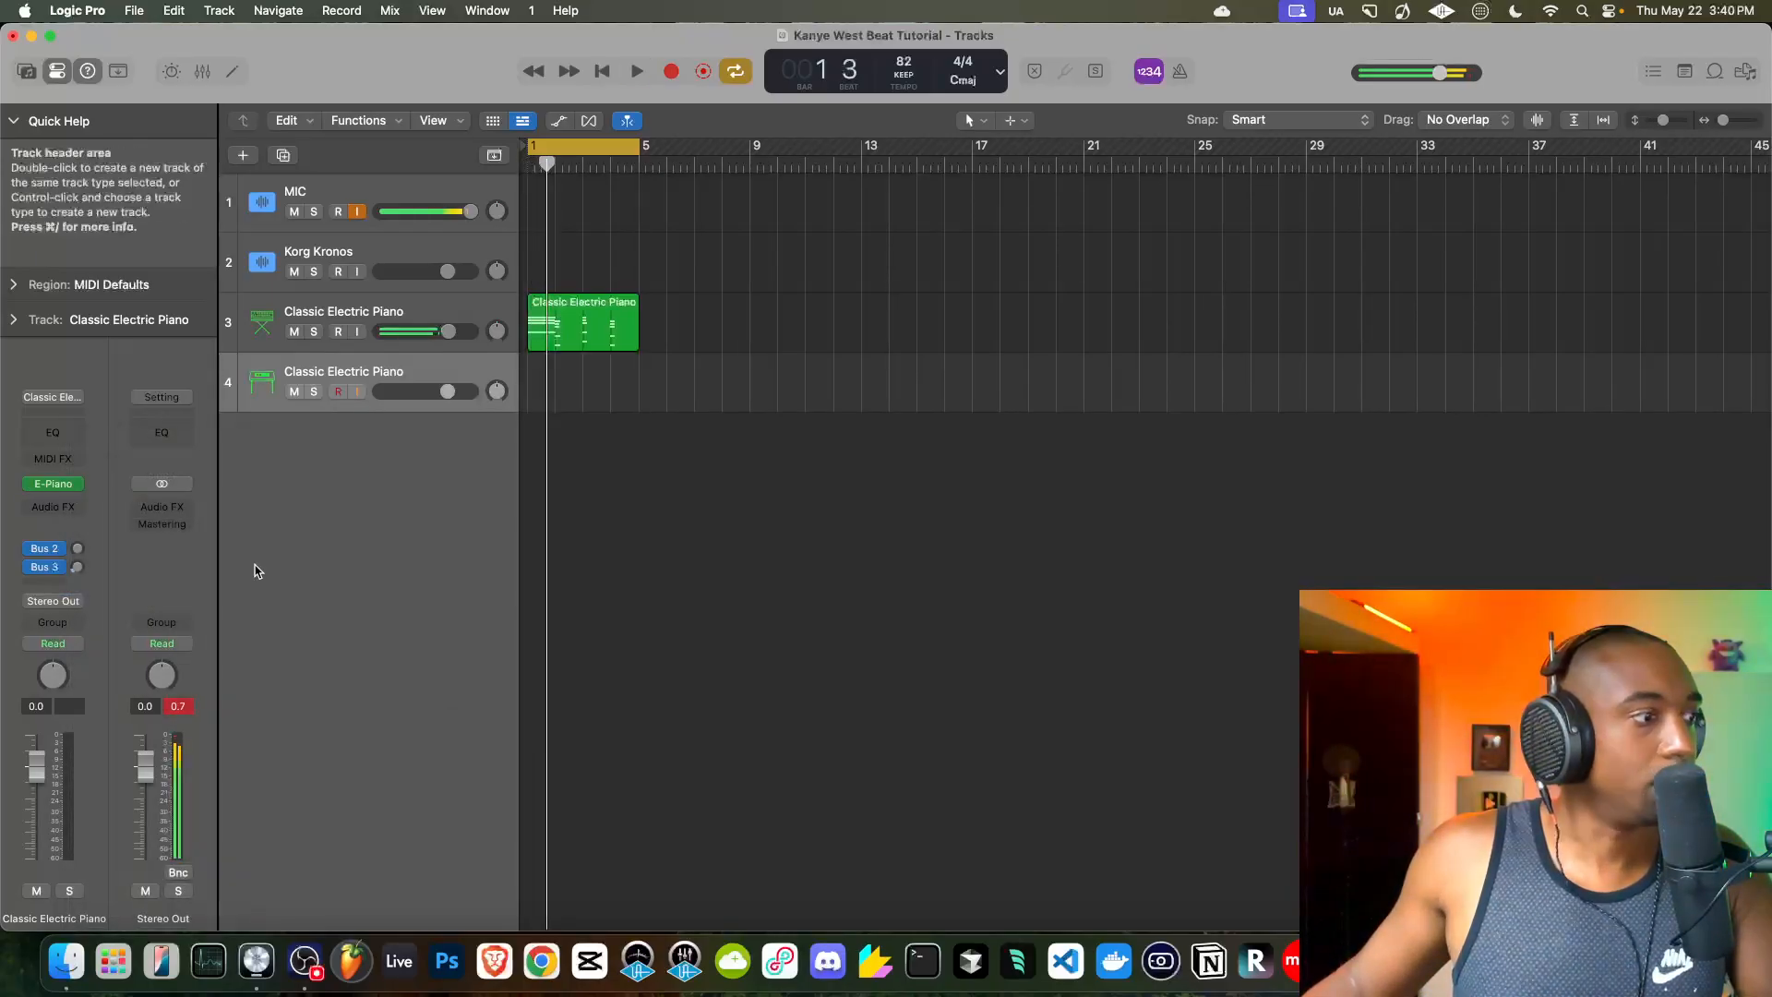
# - Search the audio effects for "chroma" and insert ChromaGlow on the Stereo Out channel
pyautogui.click(168, 505)
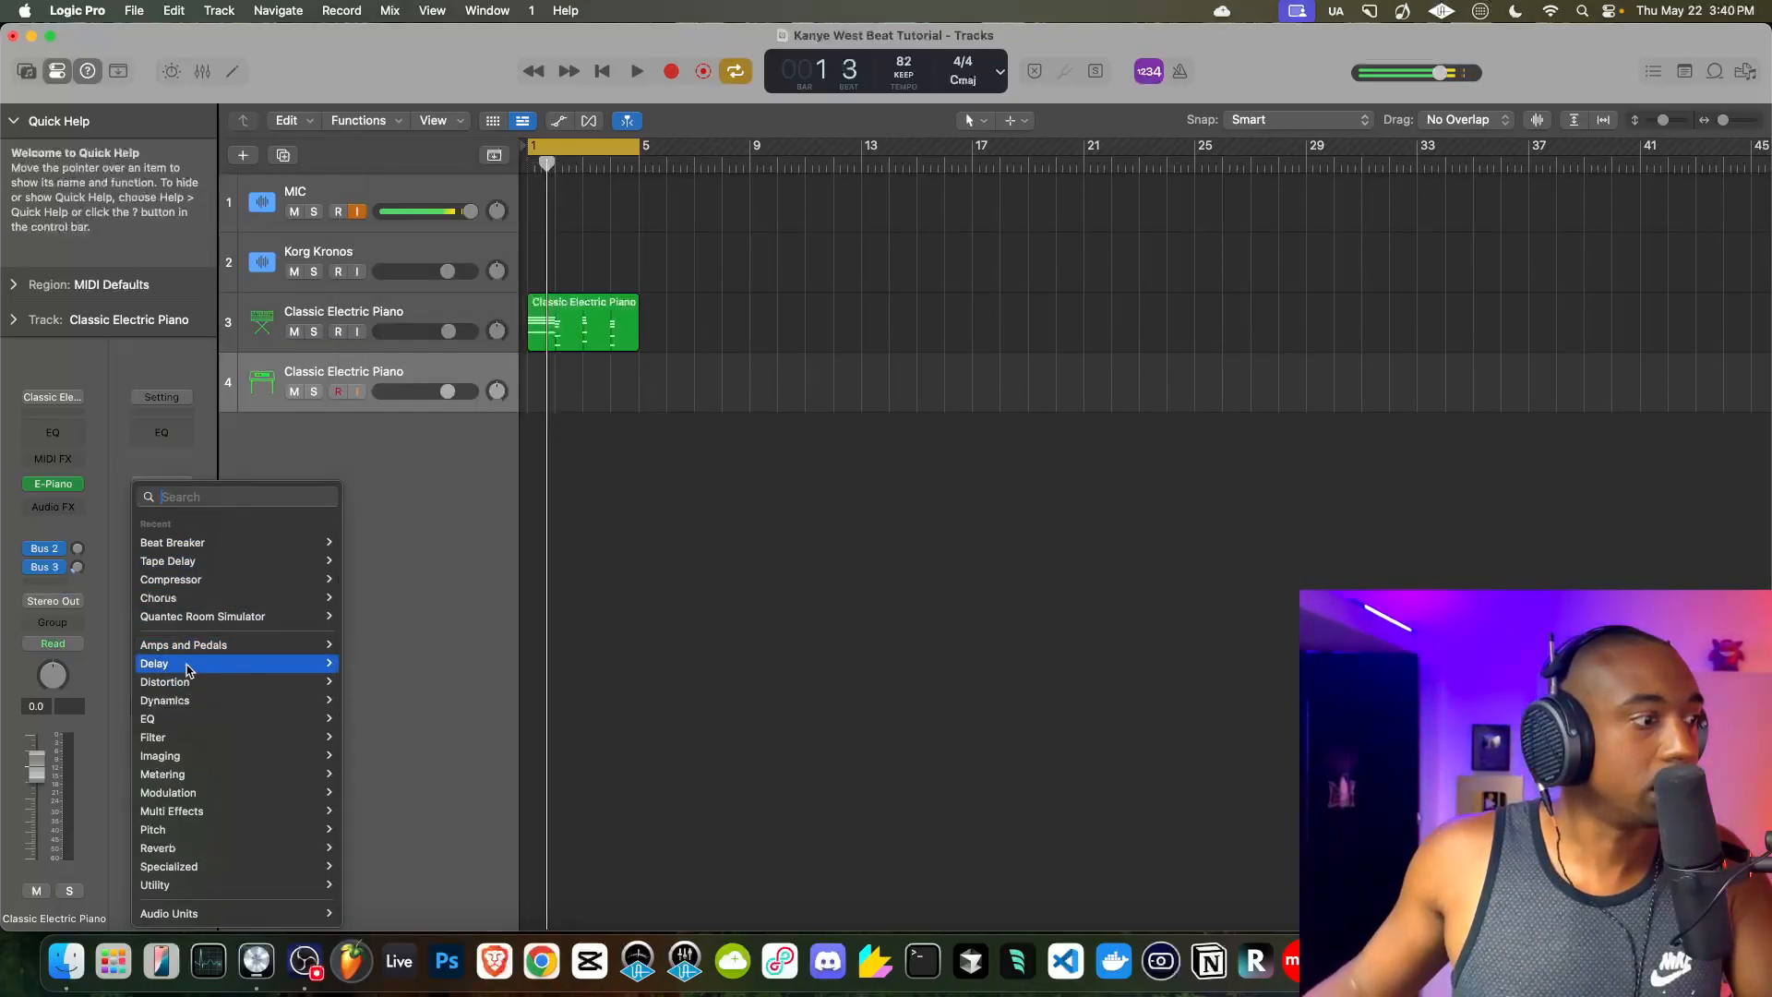
pyautogui.write('chroma')
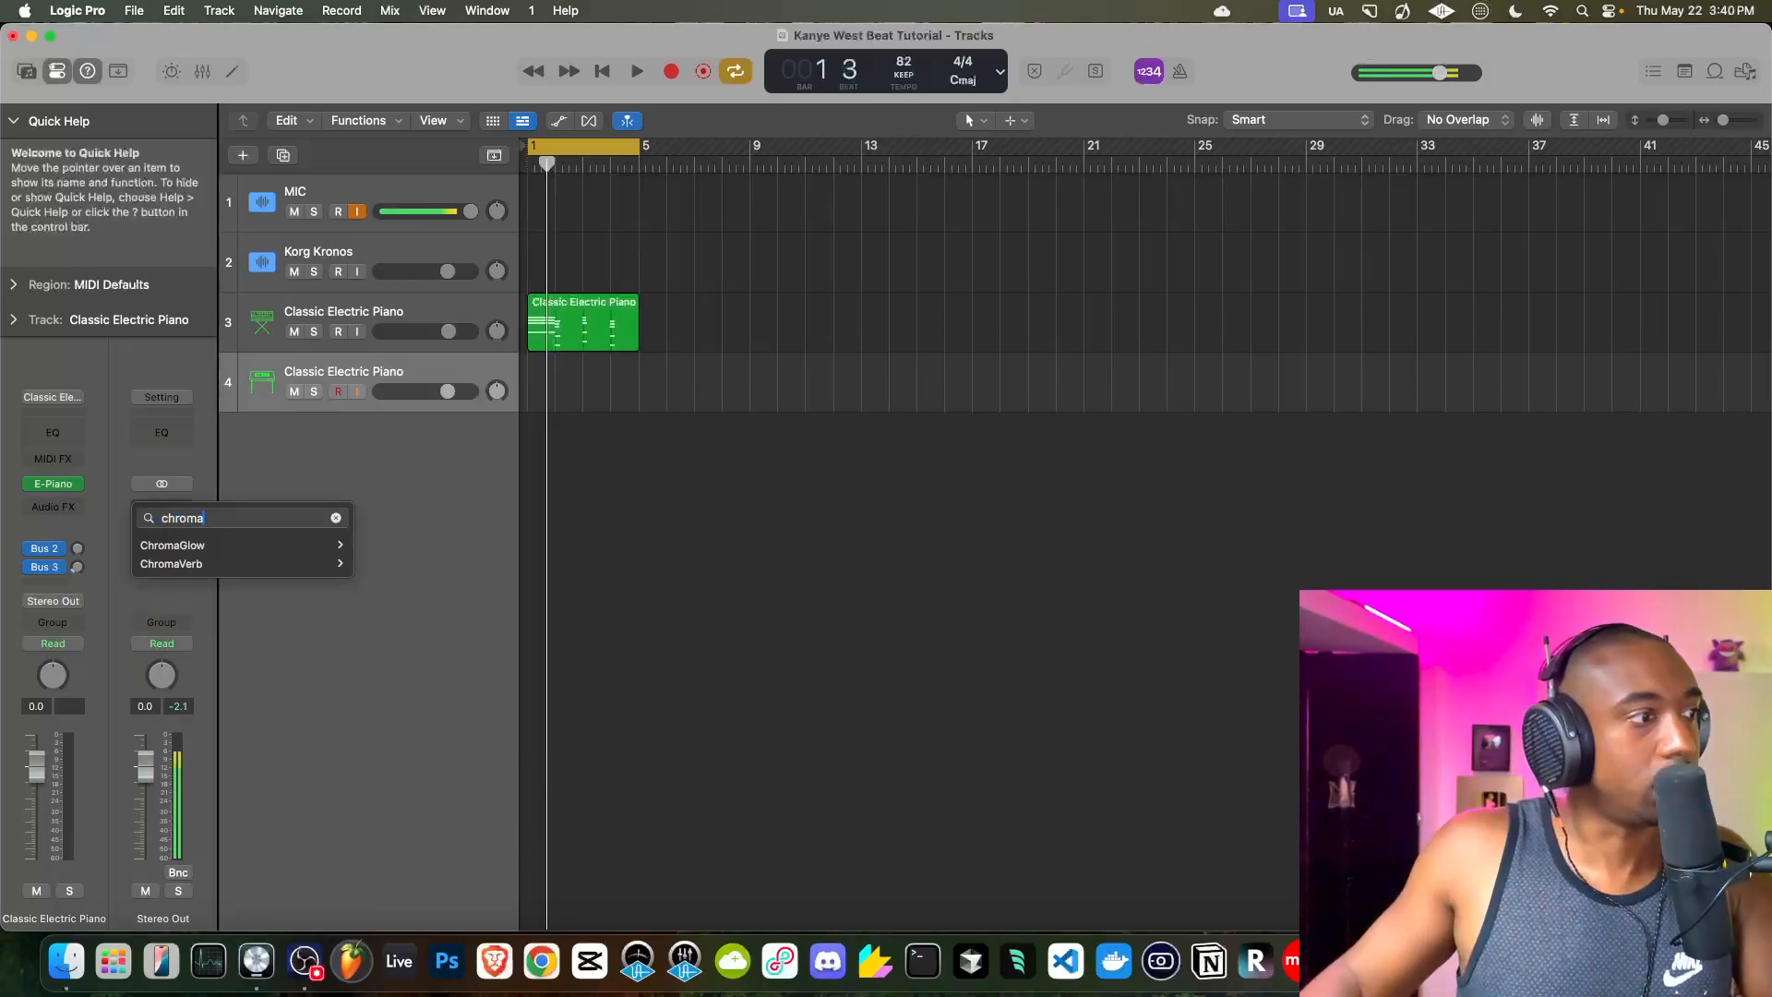
pyautogui.click(188, 547)
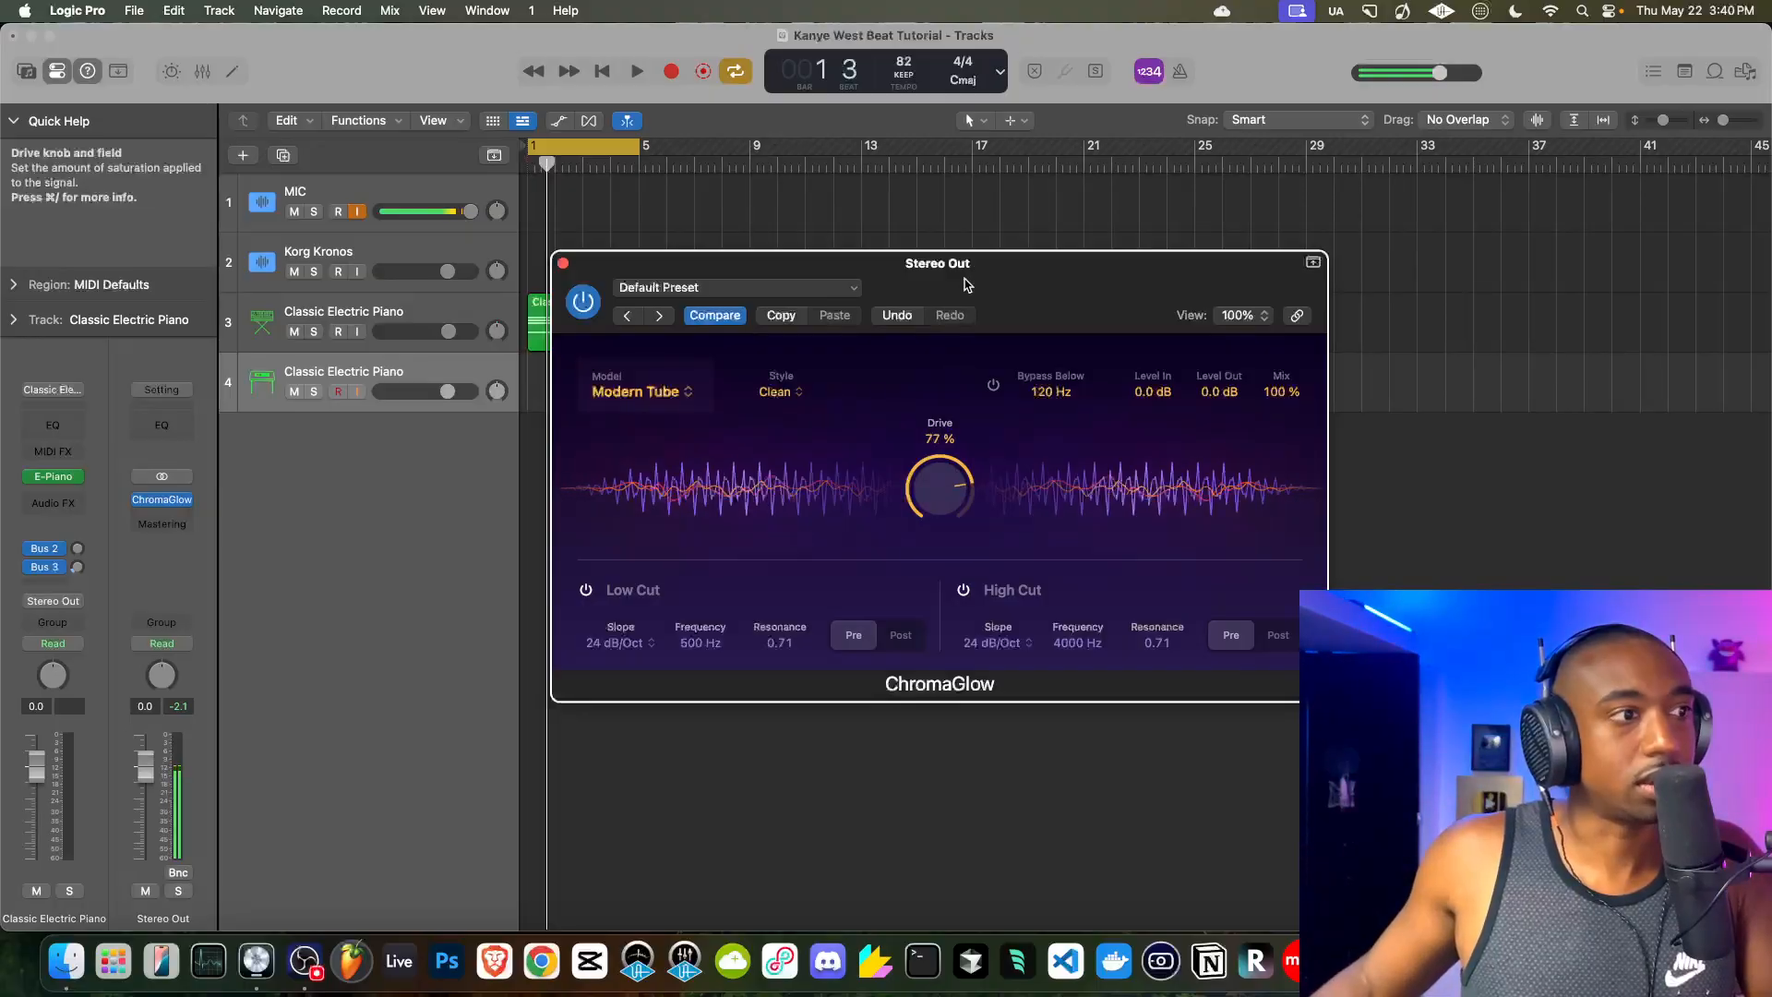
# - Try ChromaGlow's Magnetic, Squeeze and Retro Tube models and choose Analog Preamp as the model
pyautogui.press('super+z')
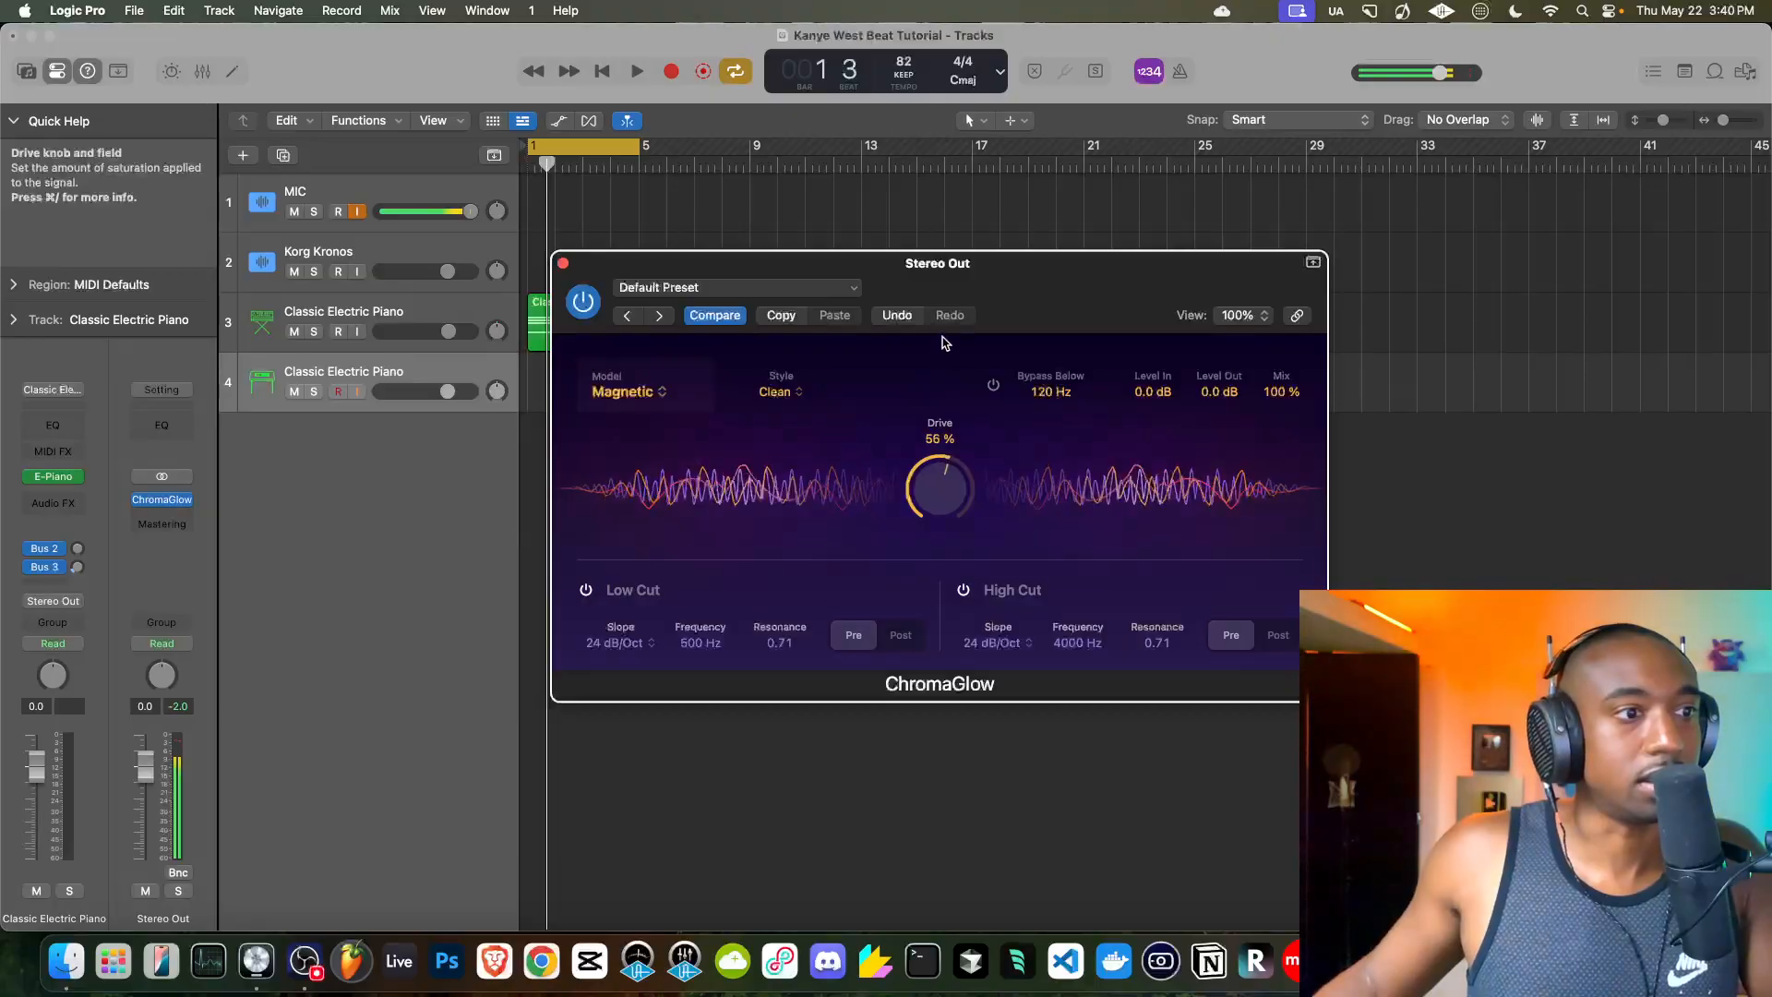
pyautogui.click(637, 393)
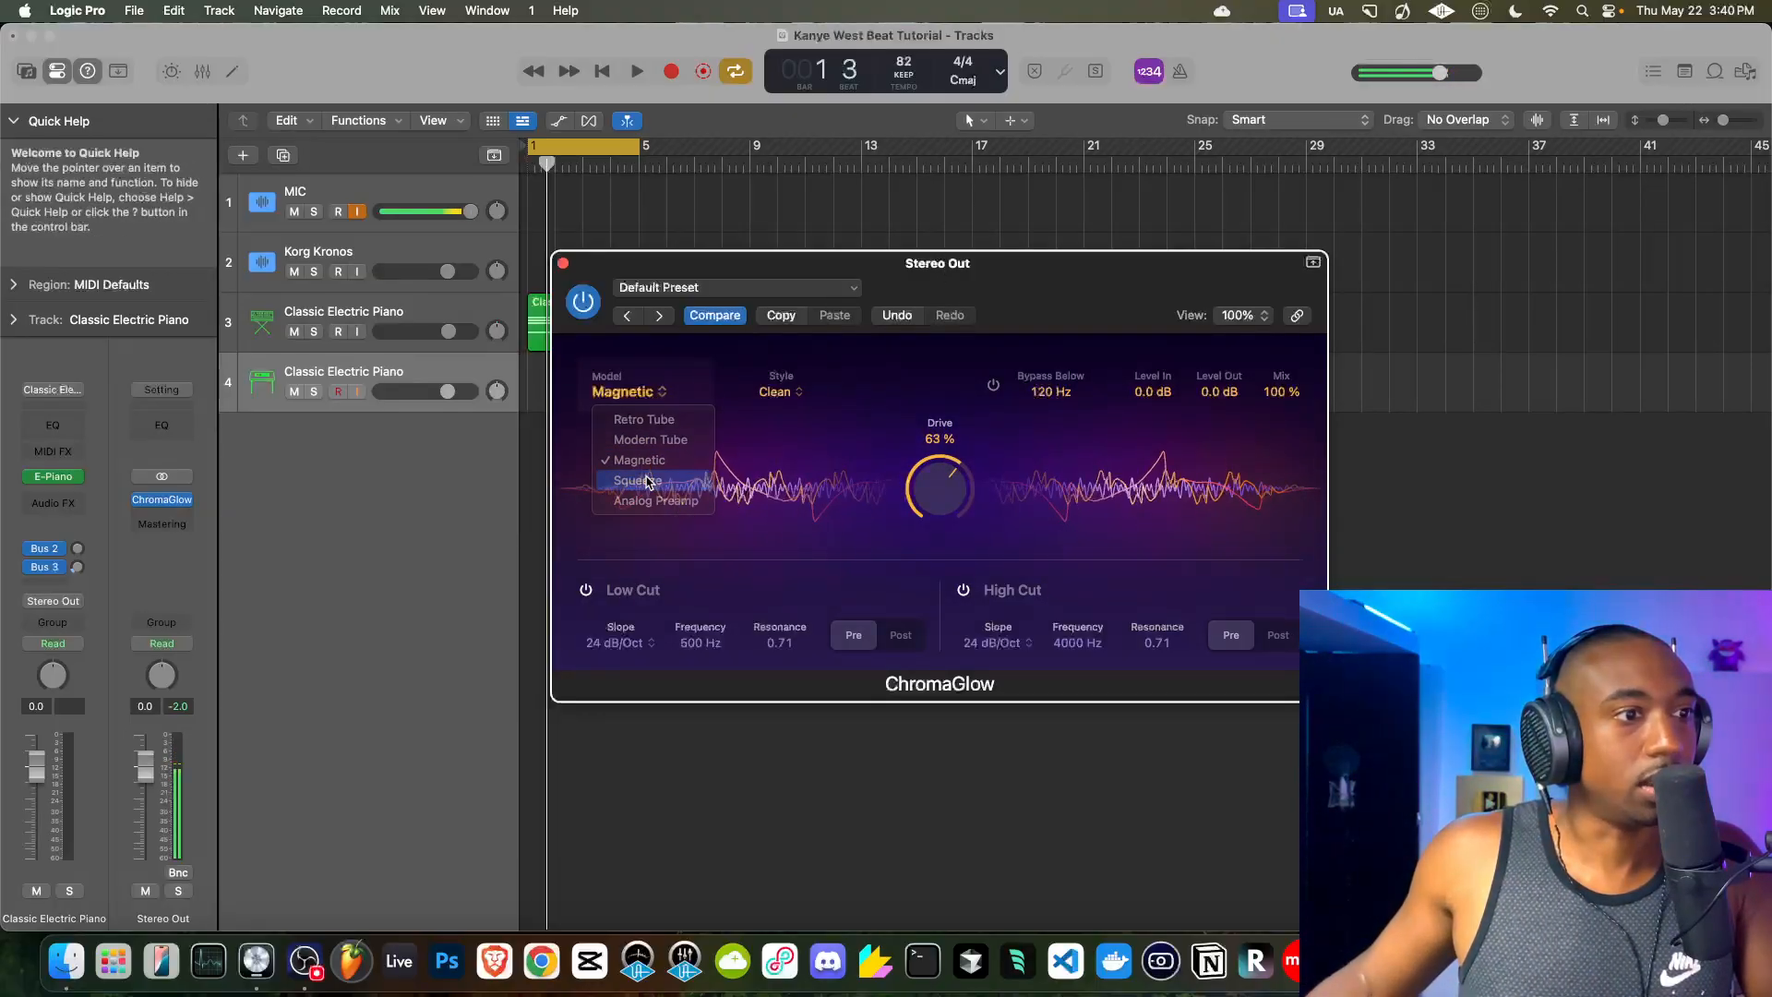
pyautogui.click(649, 481)
pyautogui.click(643, 395)
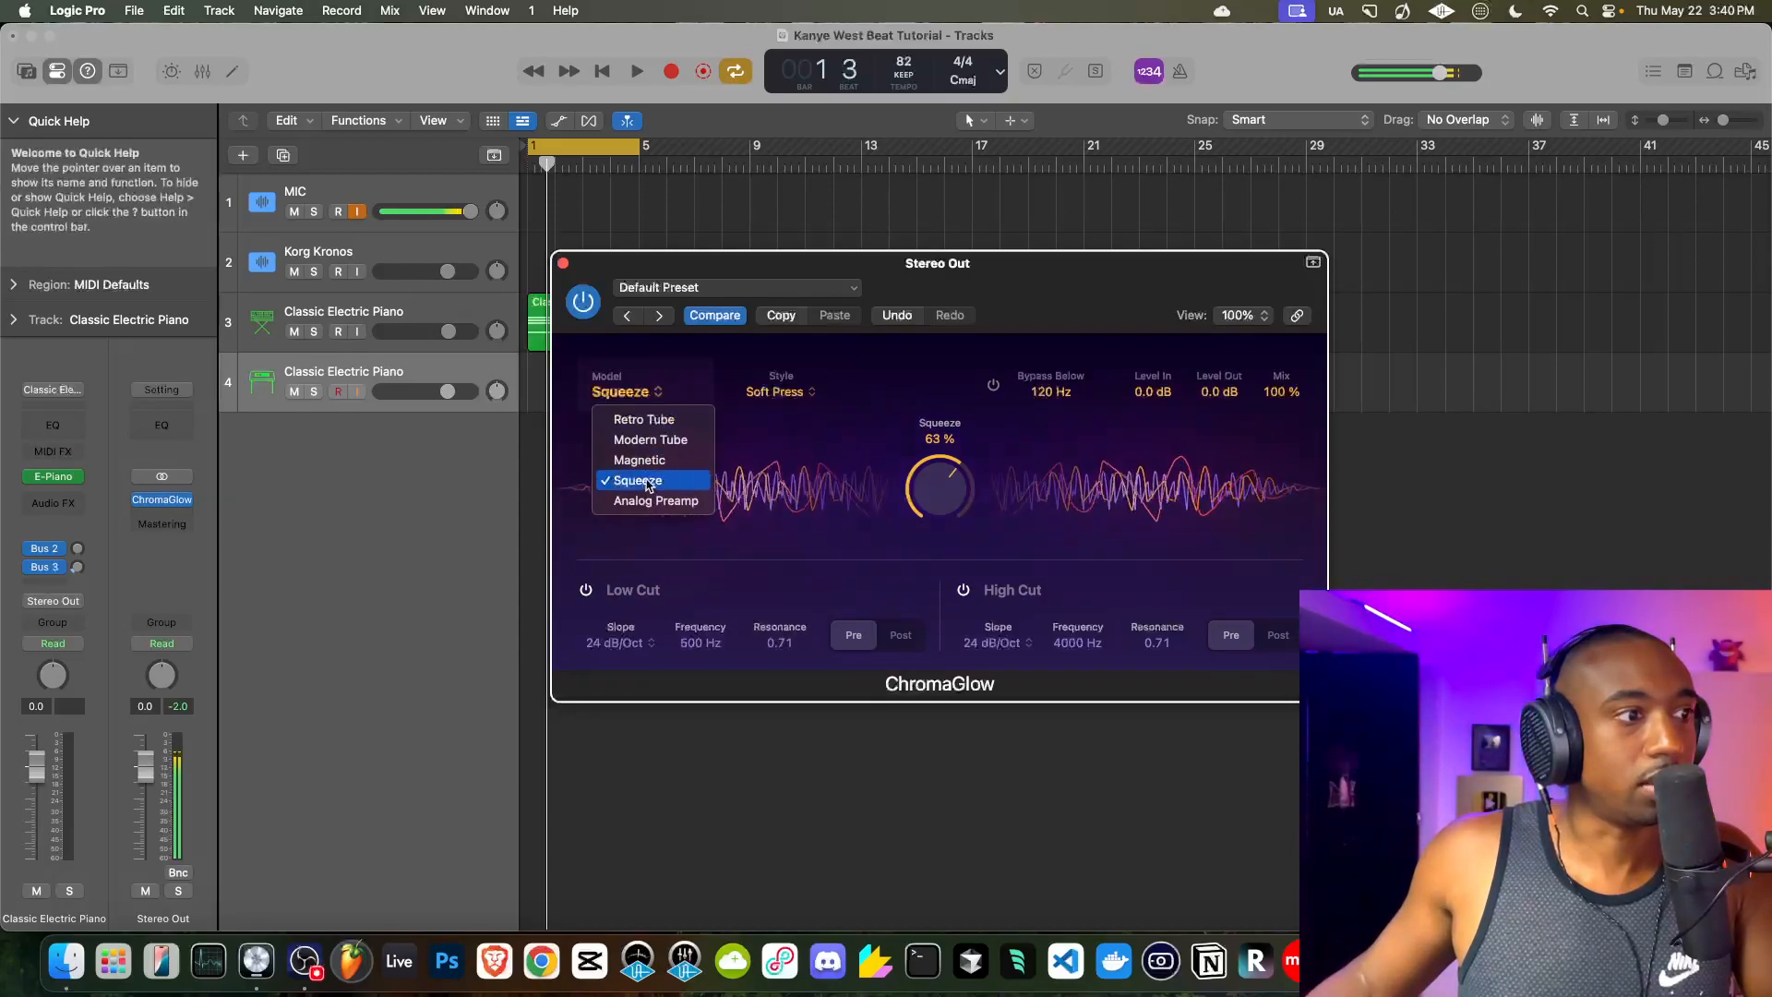
pyautogui.click(651, 502)
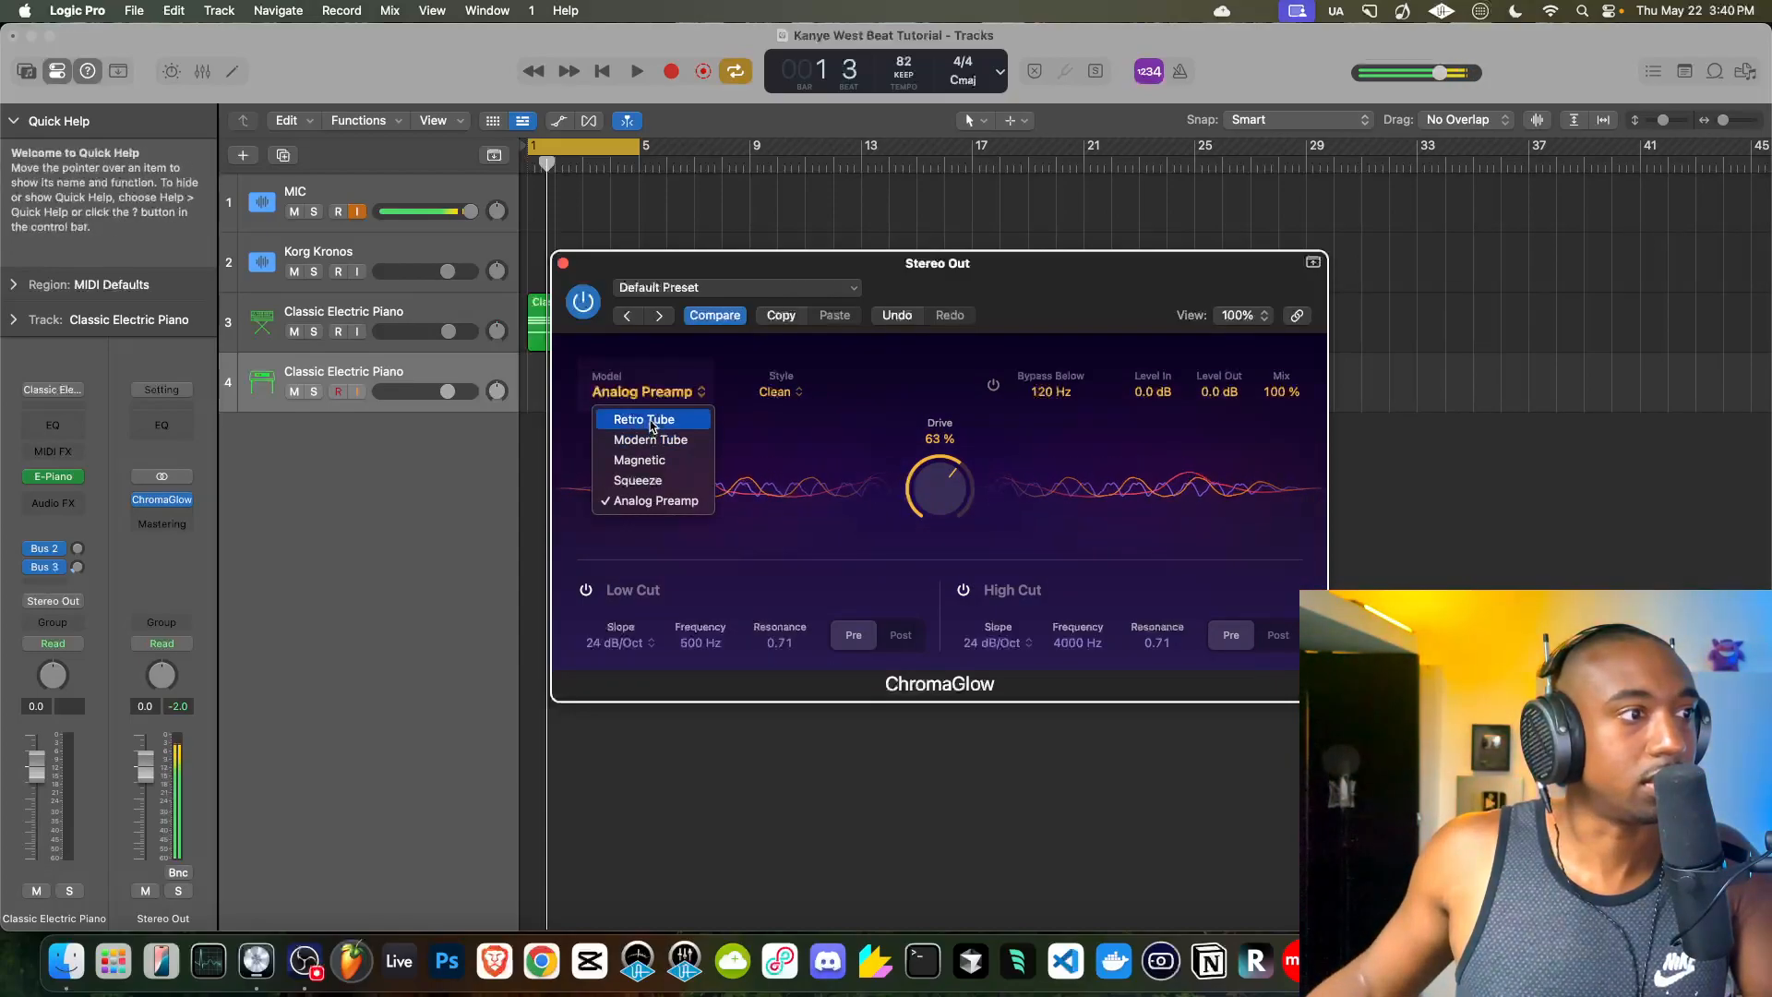
pyautogui.click(646, 419)
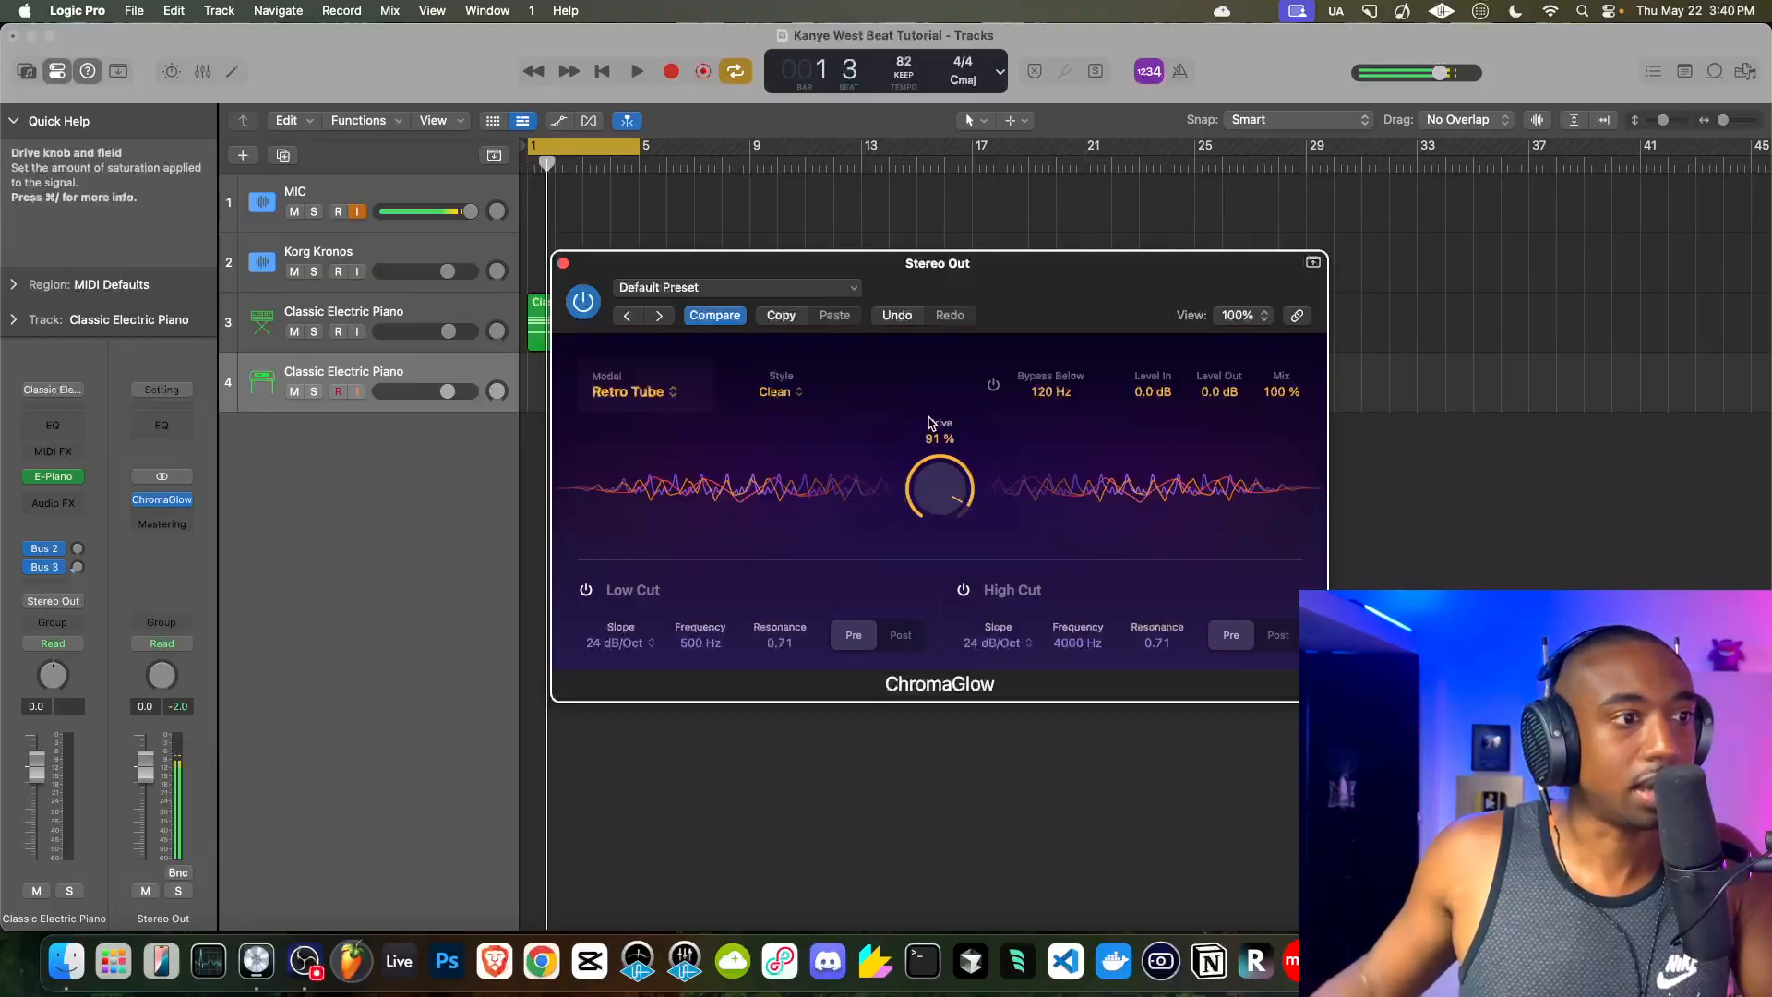
pyautogui.click(642, 388)
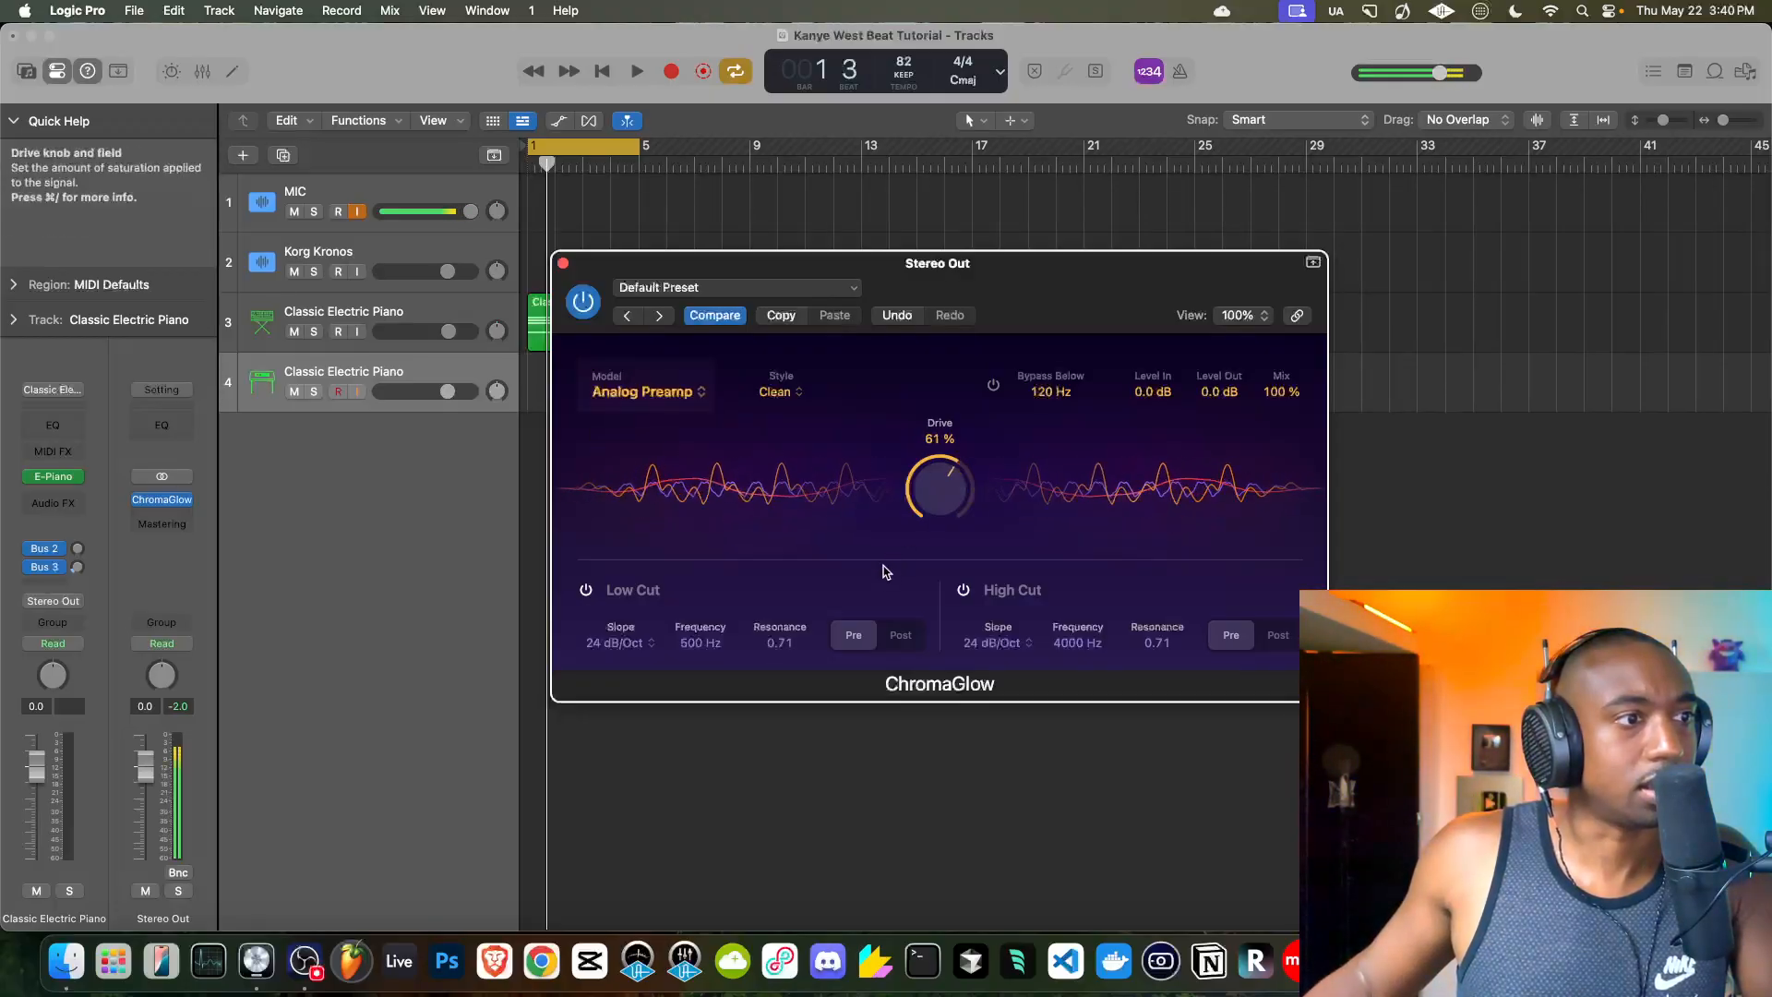
# - Try the Colorful style of Analog Preamp with the drive around 88 to 95 % and return the style to Clean
pyautogui.click(780, 393)
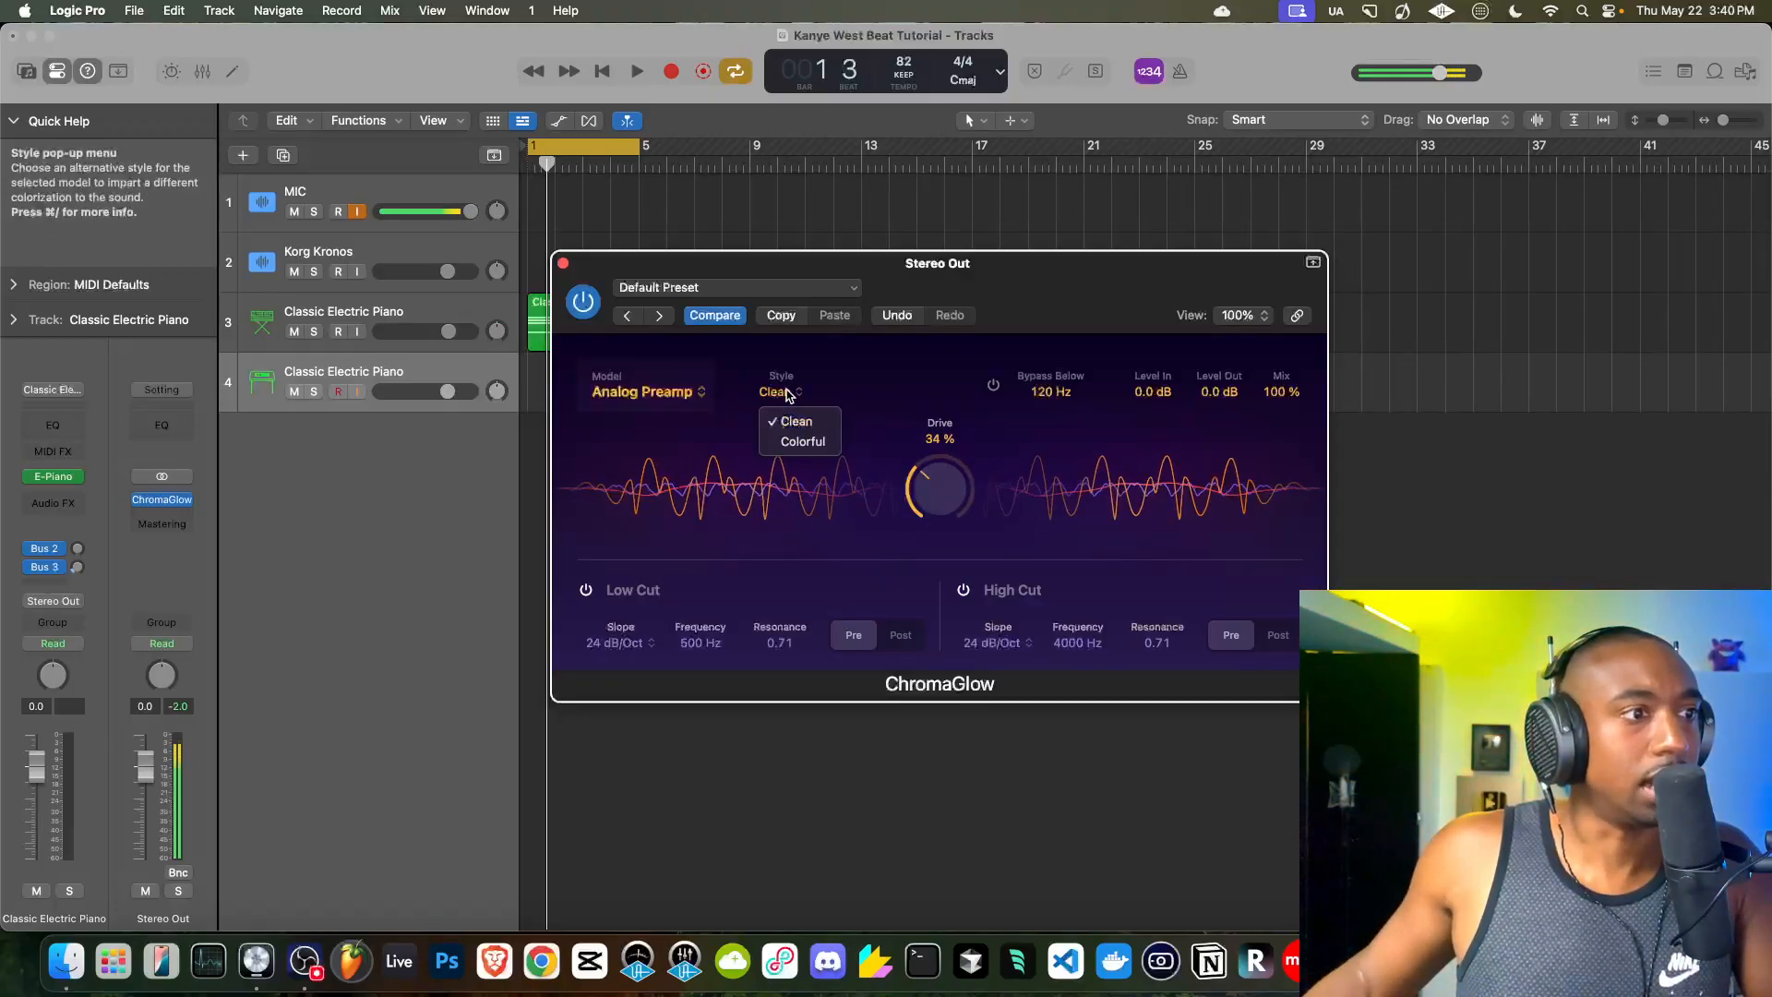
pyautogui.click(801, 441)
pyautogui.moveTo(957, 339); pyautogui.dragTo(957, 324)
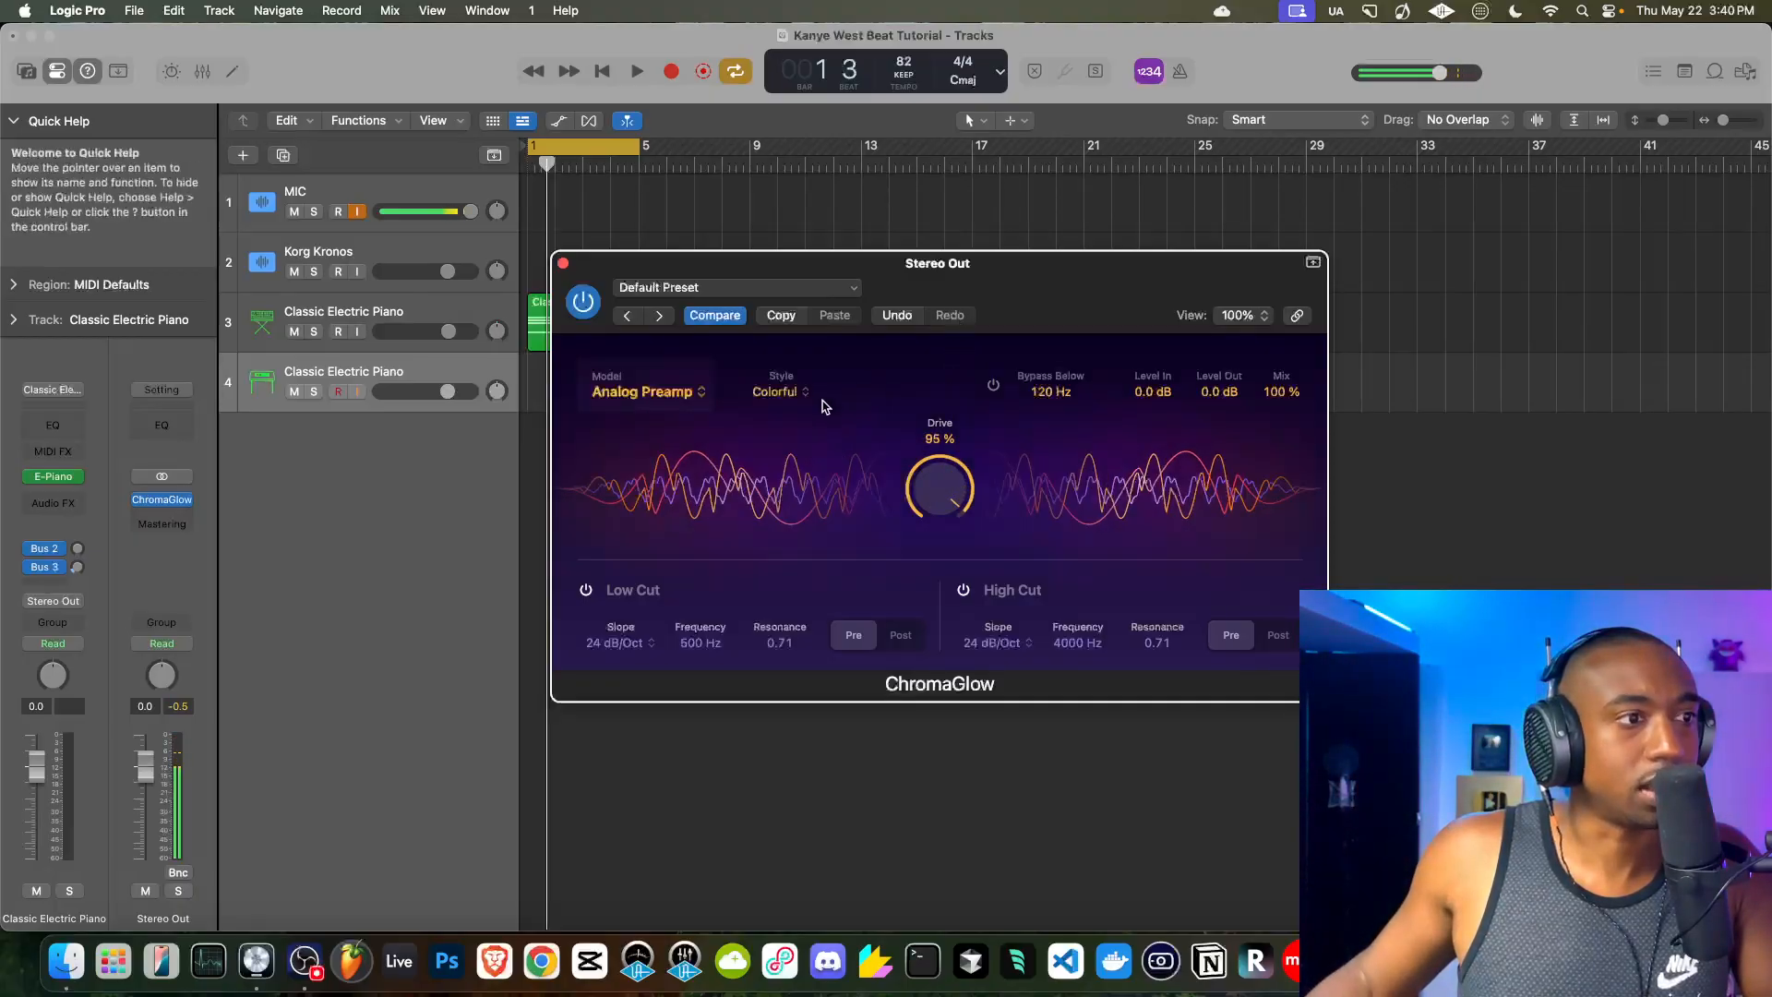
pyautogui.moveTo(936, 475); pyautogui.dragTo(936, 500)
pyautogui.click(799, 394)
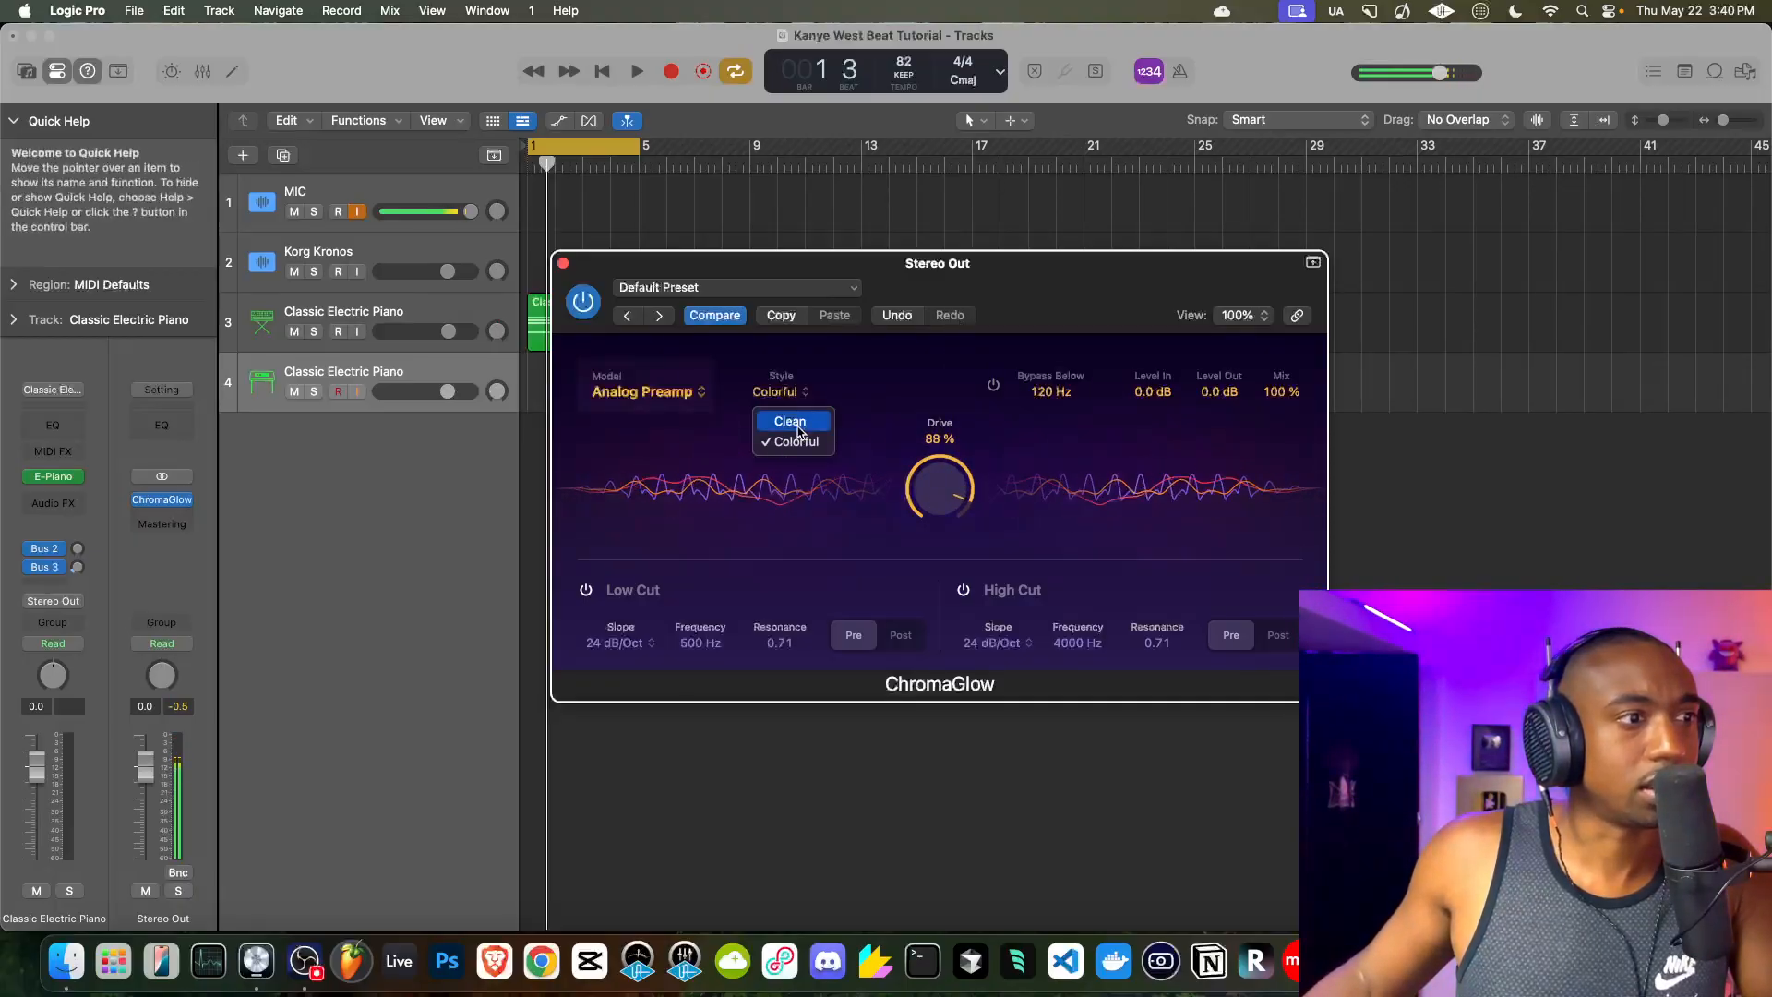
pyautogui.click(797, 423)
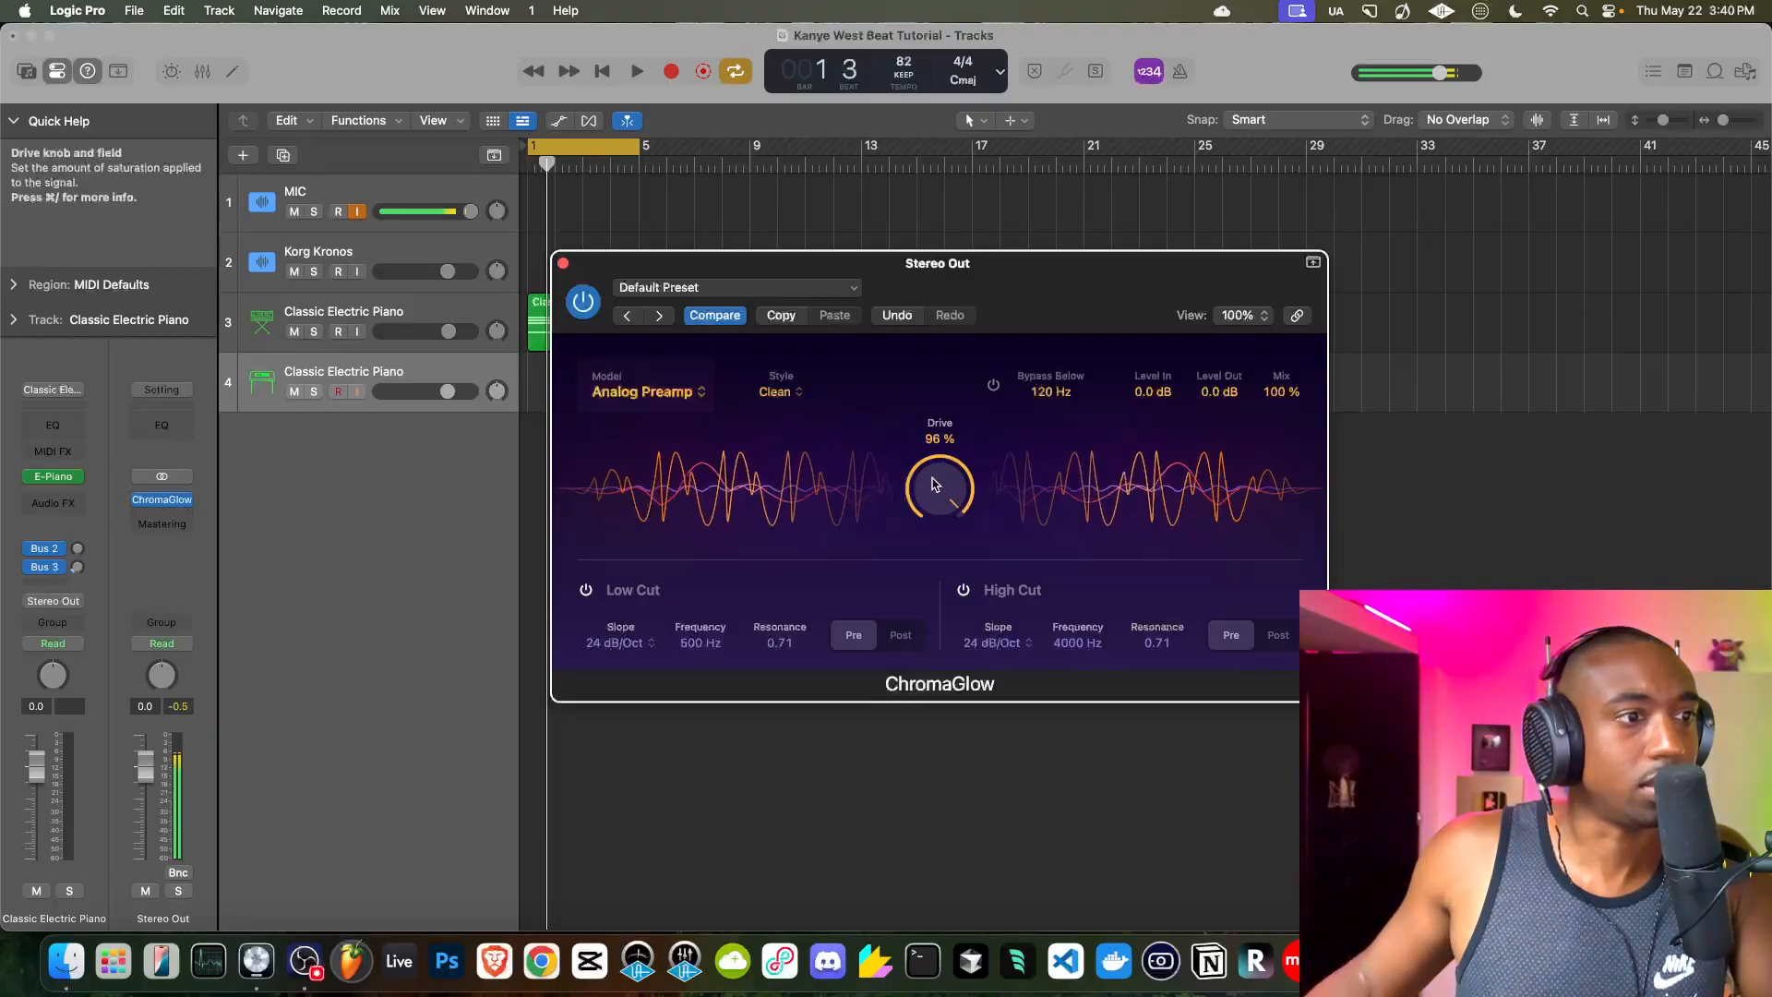
# - Lower ChromaGlow's drive to 20 % while checking it against the loop, and close the plug-in window
pyautogui.moveTo(934, 484); pyautogui.dragTo(838, 478)
pyautogui.click(780, 393)
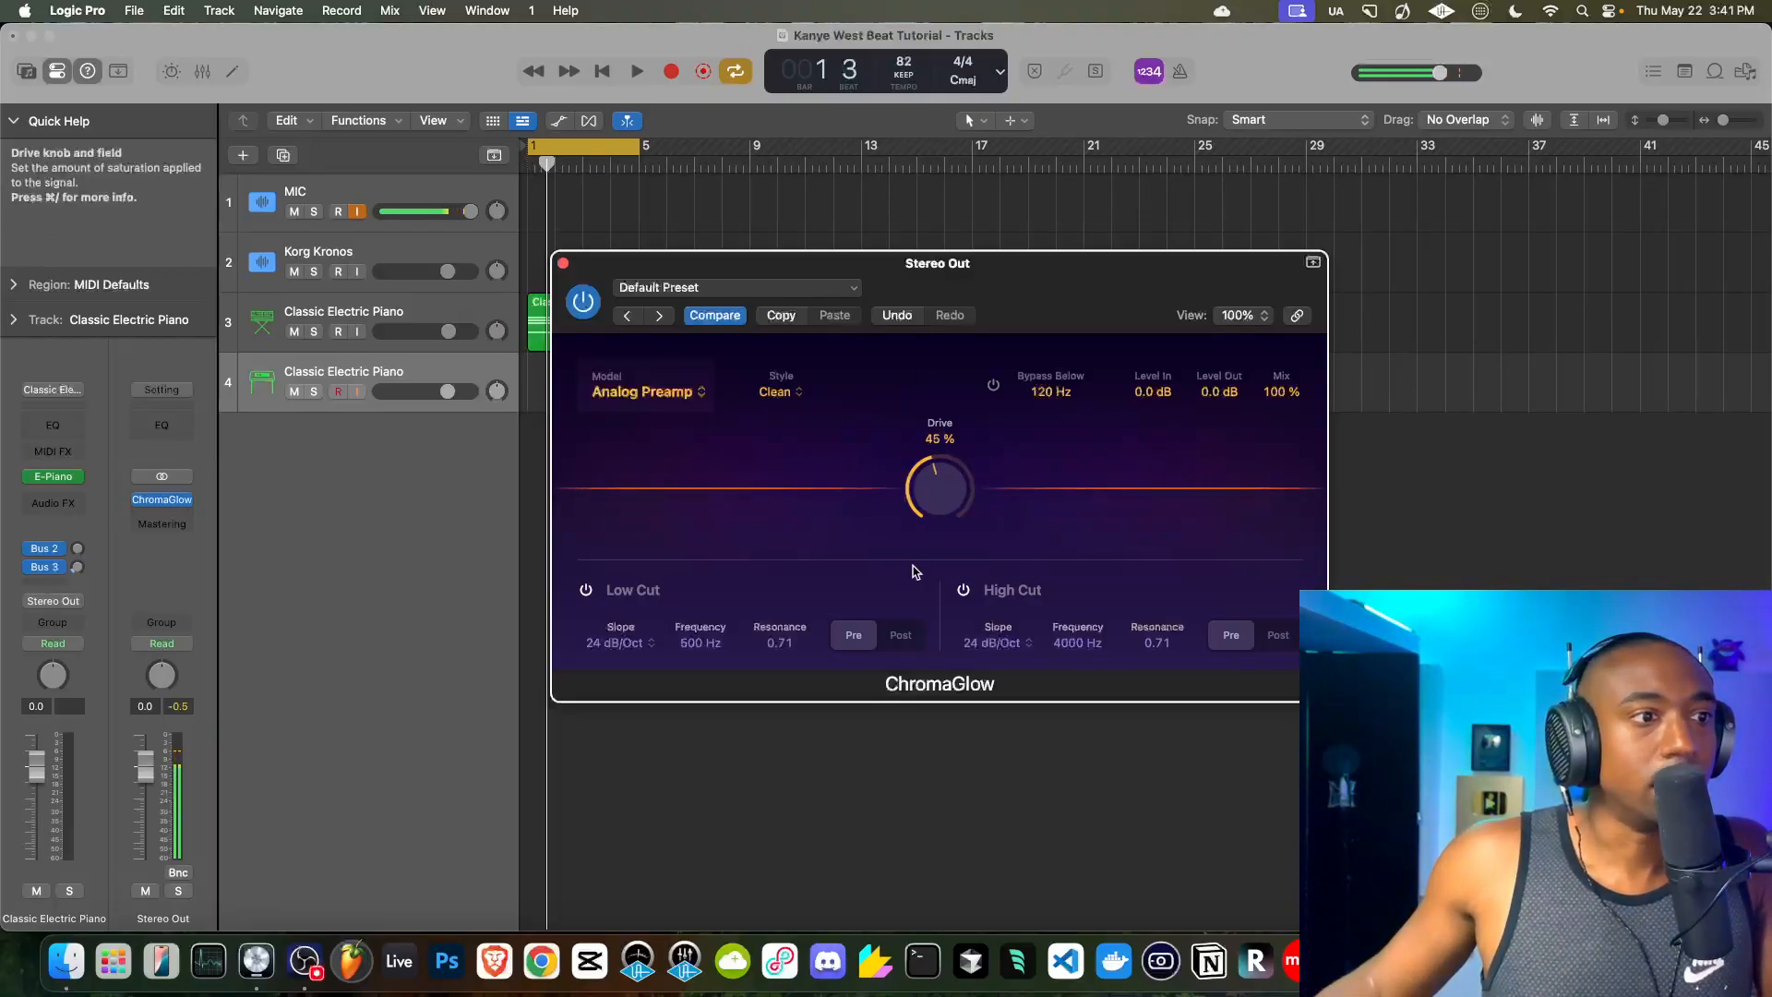
pyautogui.press('space')
pyautogui.moveTo(934, 476); pyautogui.dragTo(856, 486)
pyautogui.press('space')
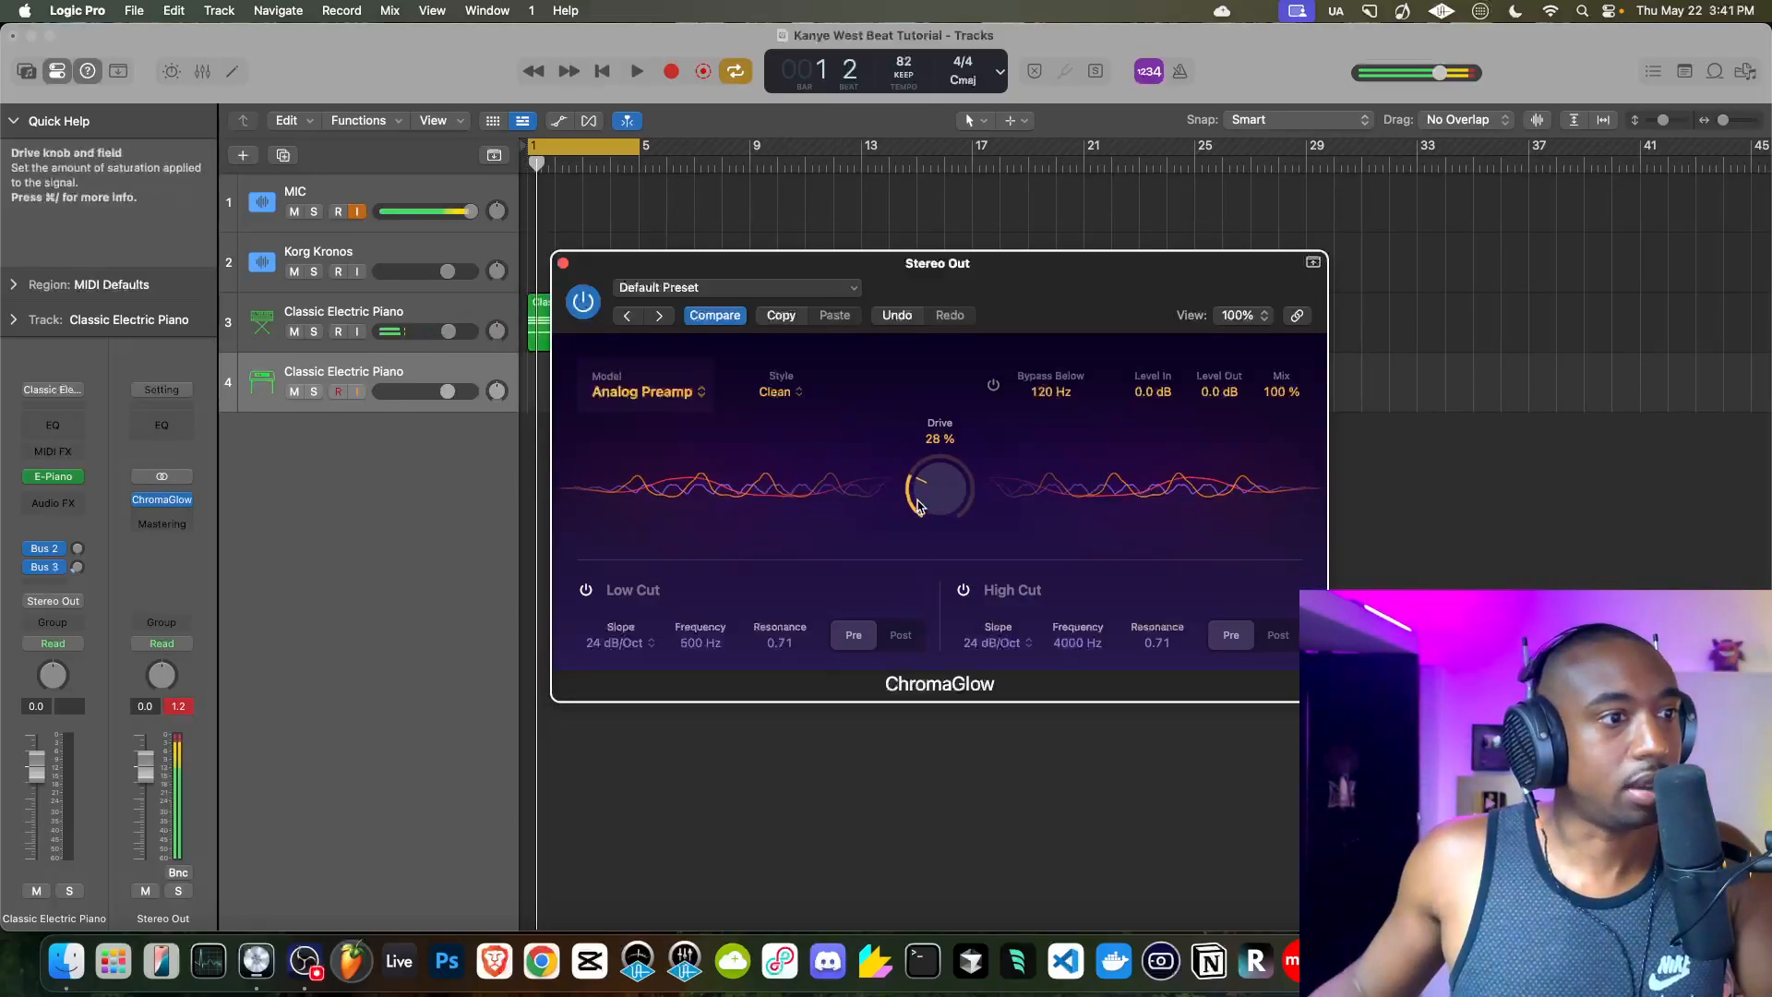
pyautogui.press('space')
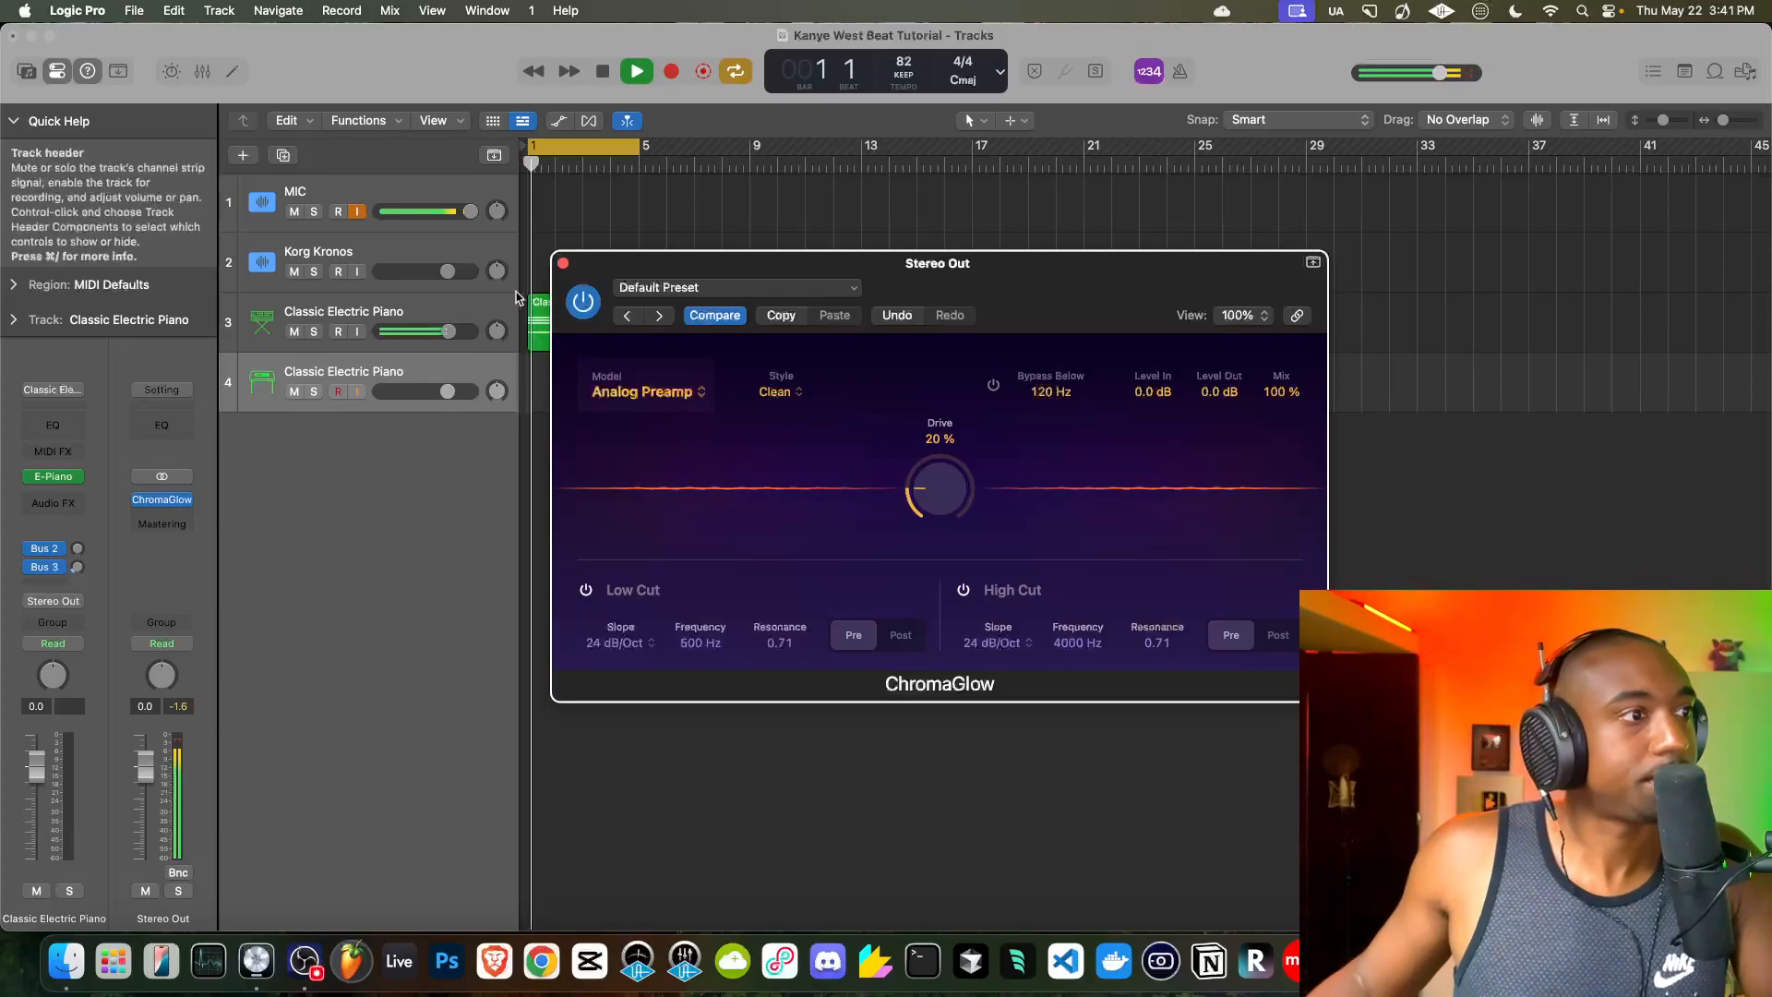
pyautogui.click(564, 264)
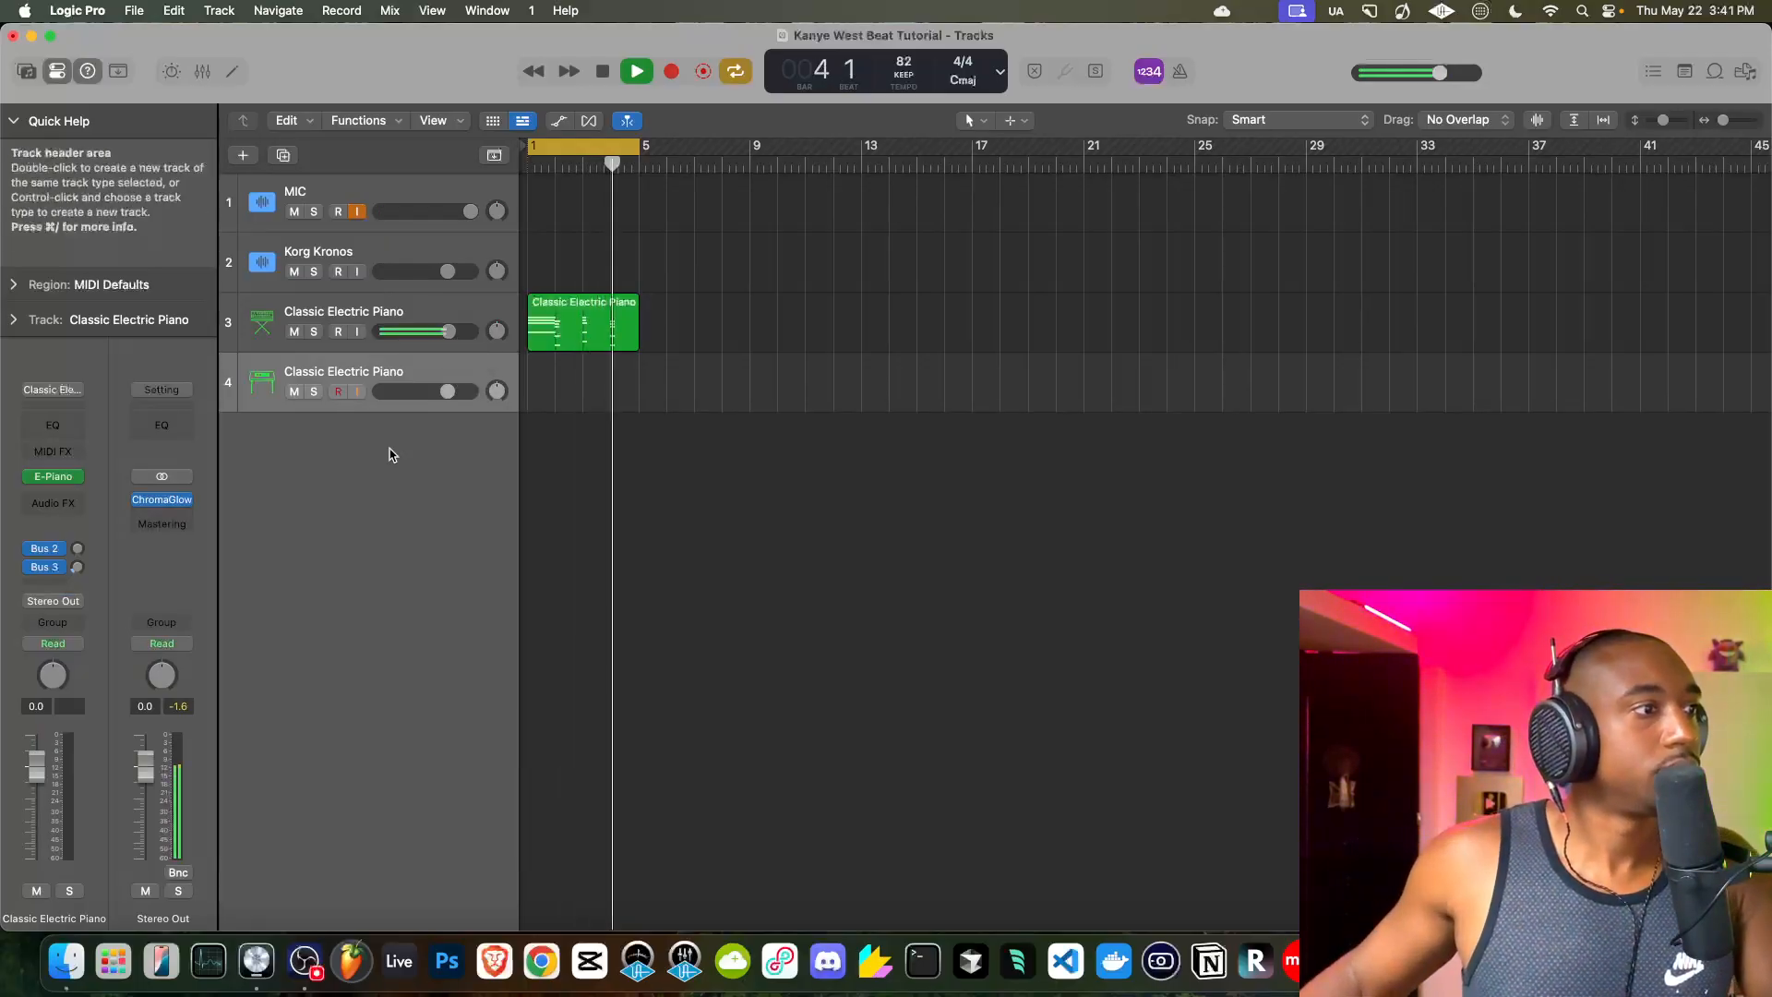
pyautogui.click(77, 482)
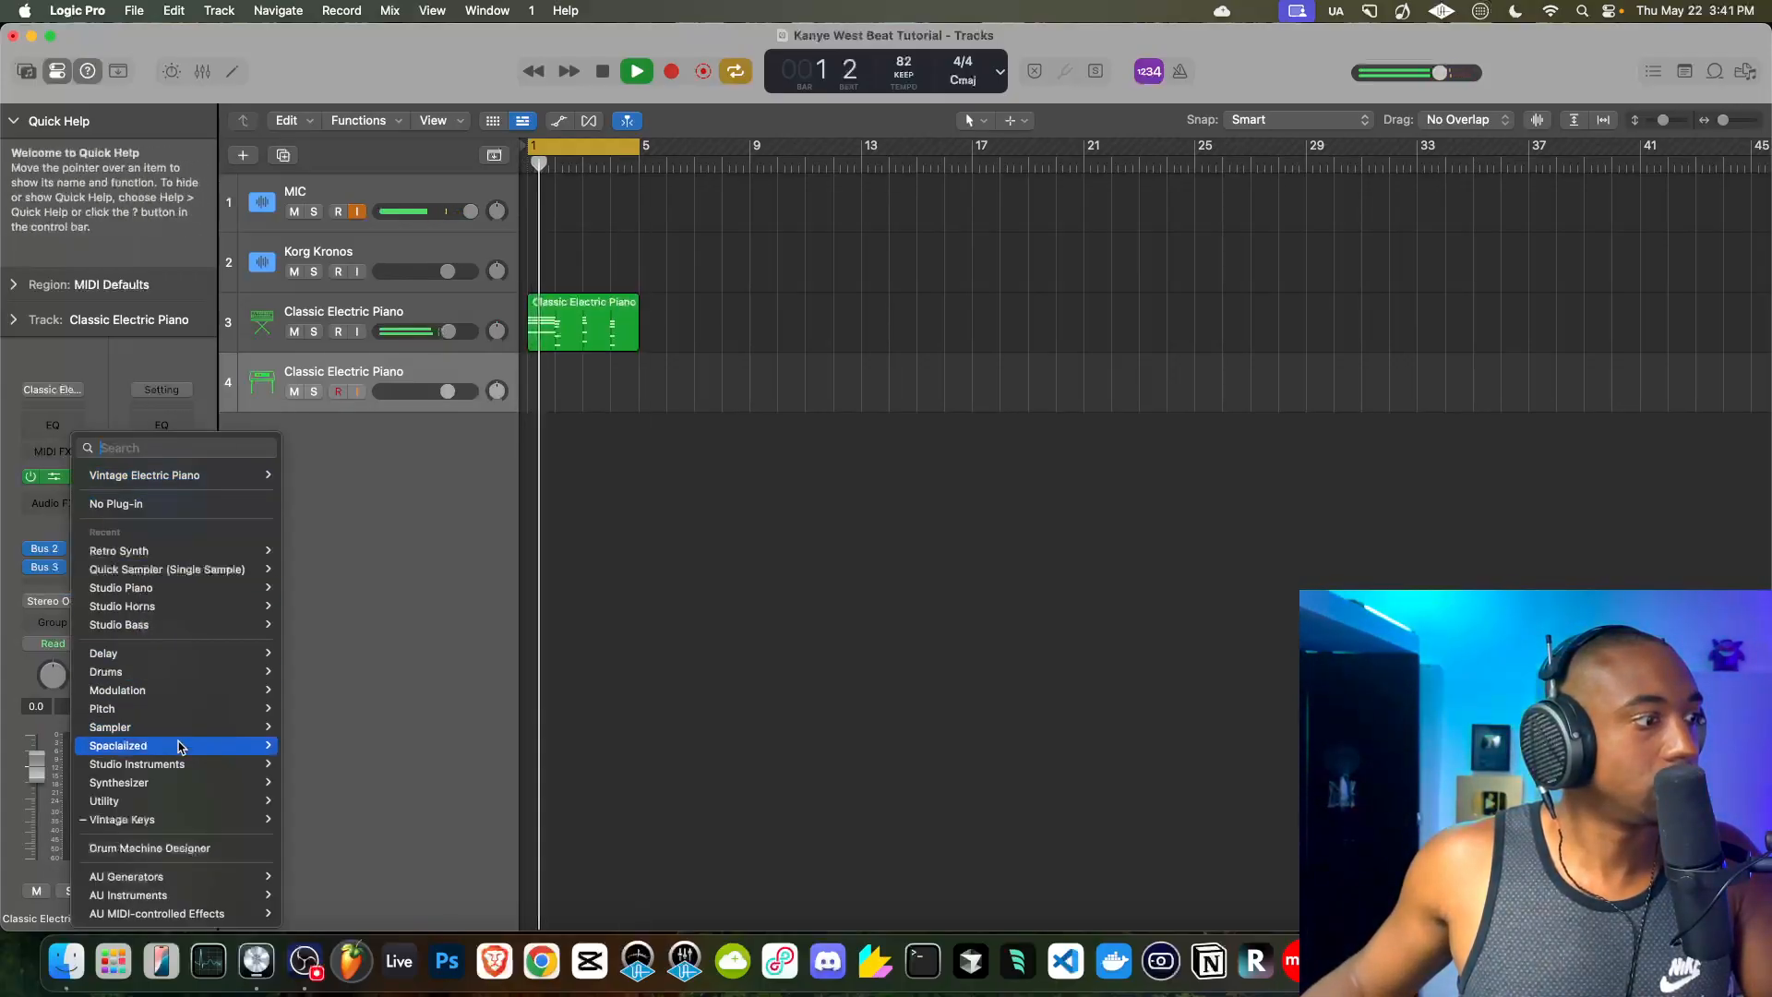
pyautogui.moveTo(150, 765)
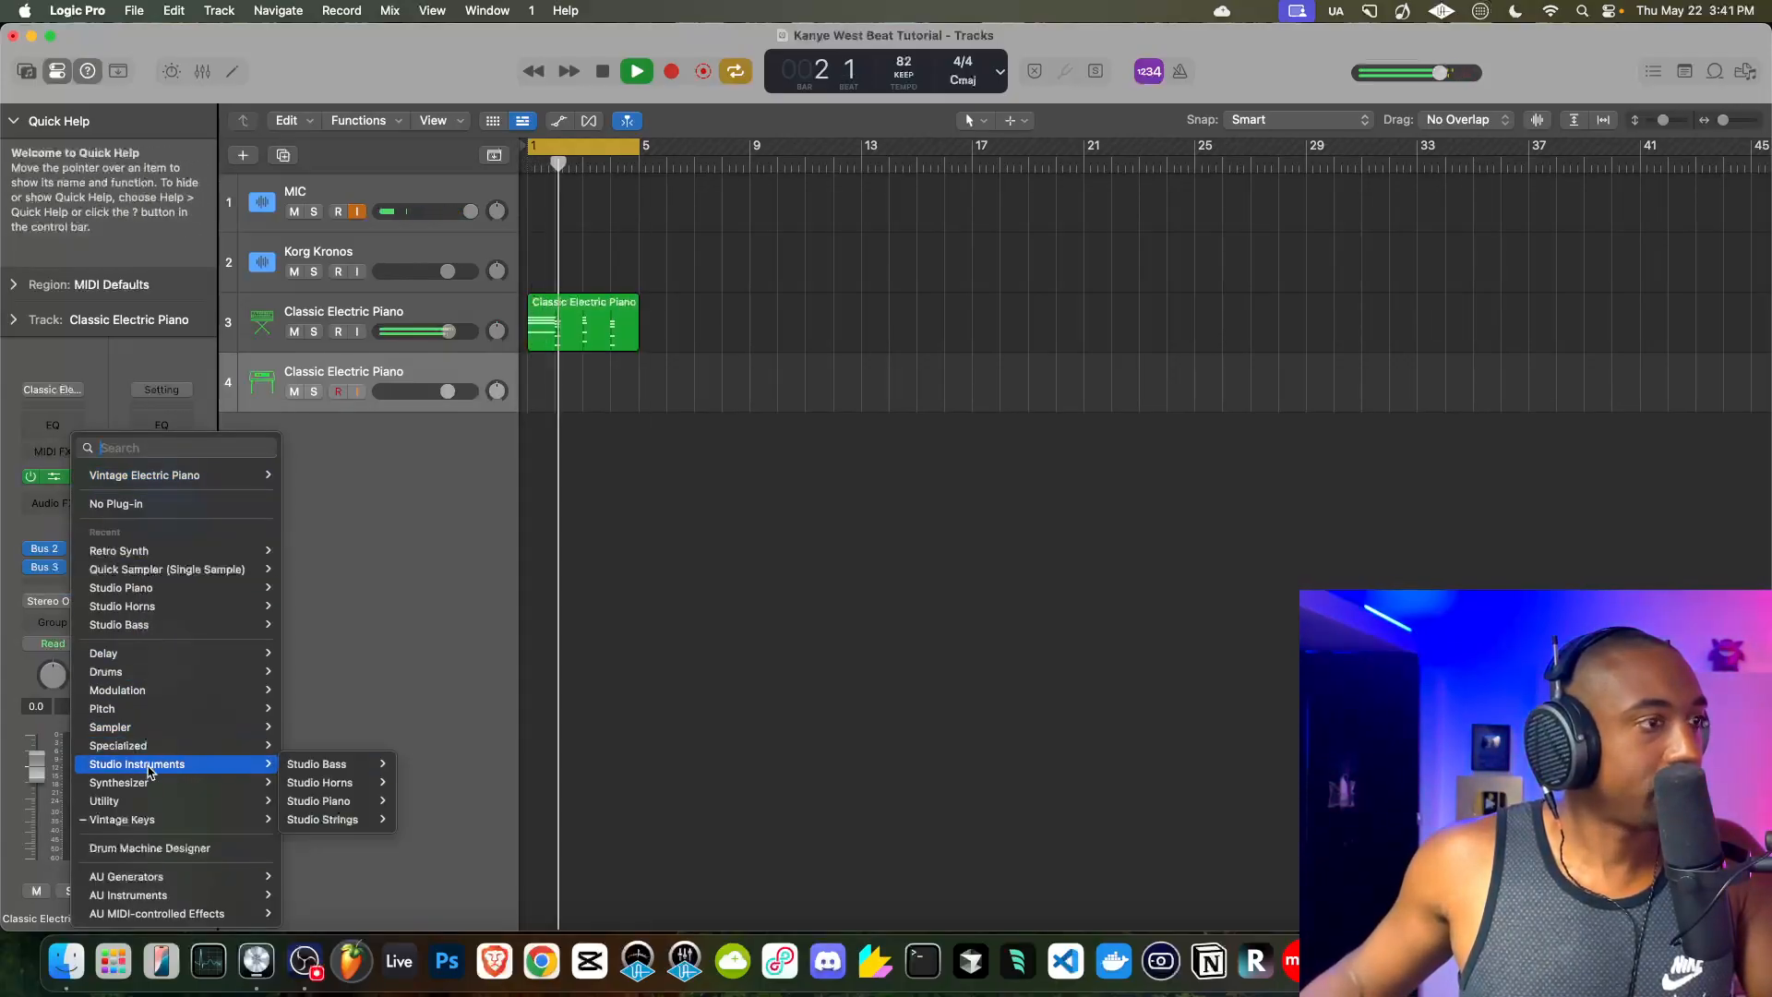
pyautogui.click(417, 556)
# - Stop playback, repeat the four-bar chord region three times on track 3, and extend the cycle area to bar 17
pyautogui.press('space')
pyautogui.click(614, 324)
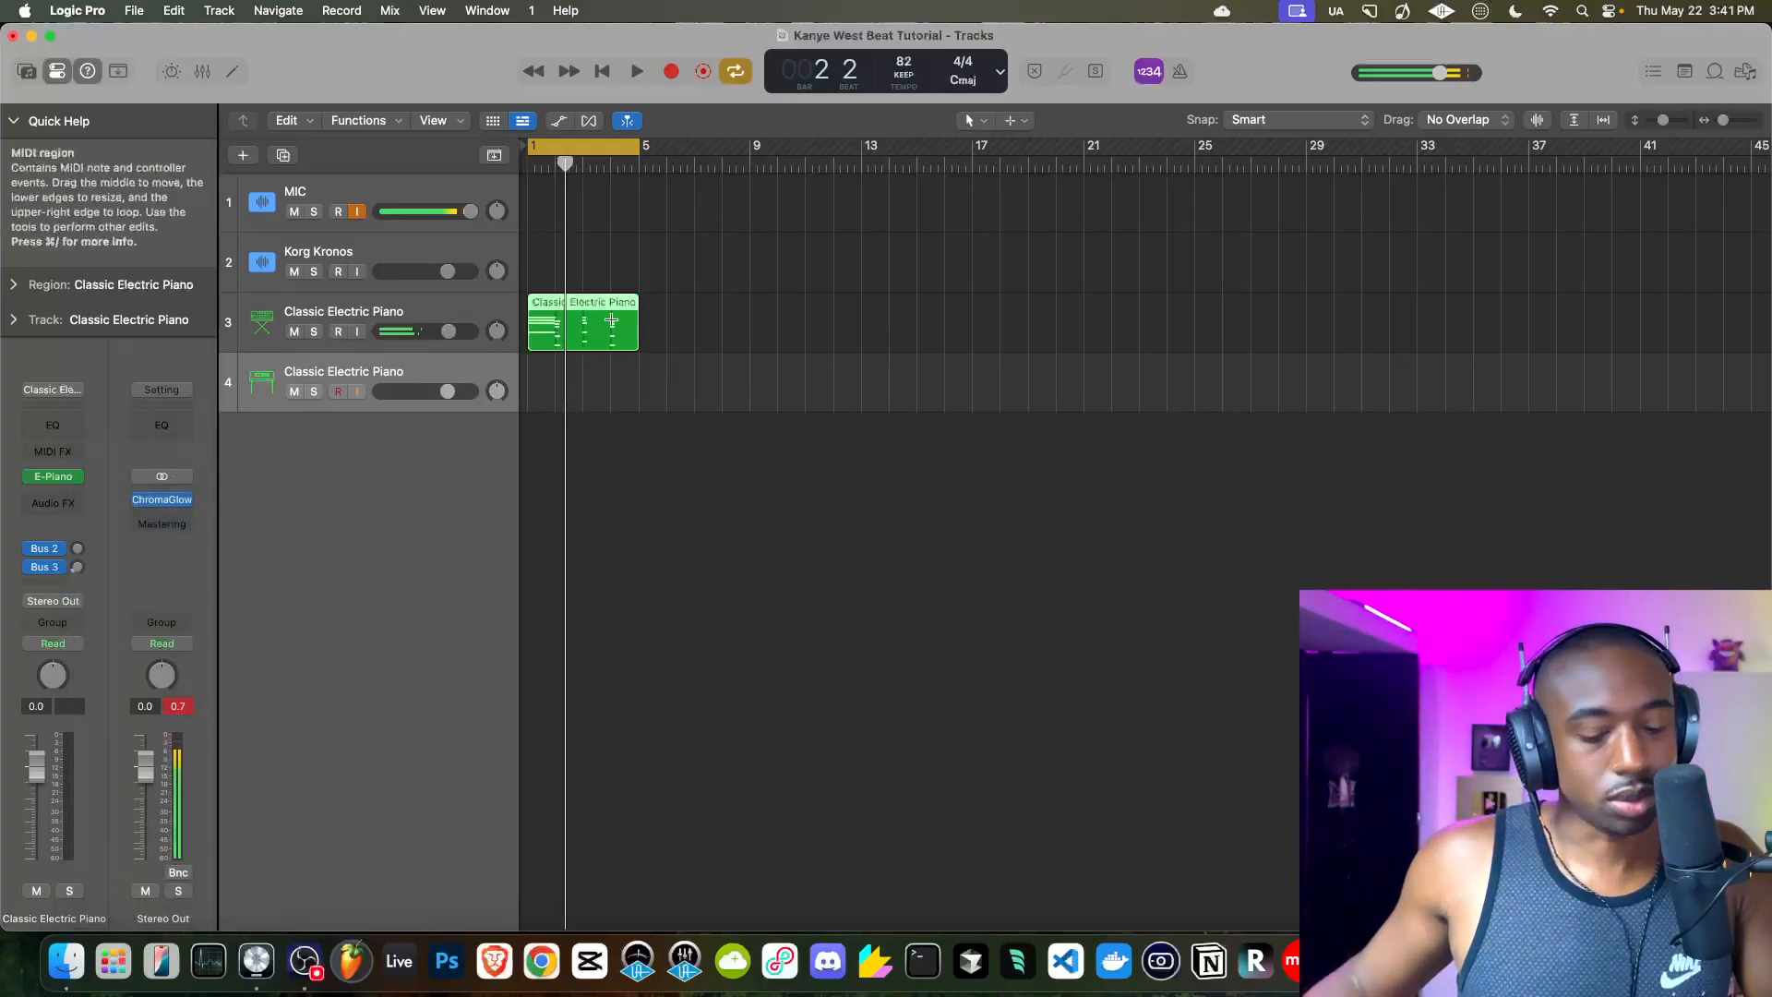
pyautogui.press('super+r')
pyautogui.press('super+r')
pyautogui.press('super+r')
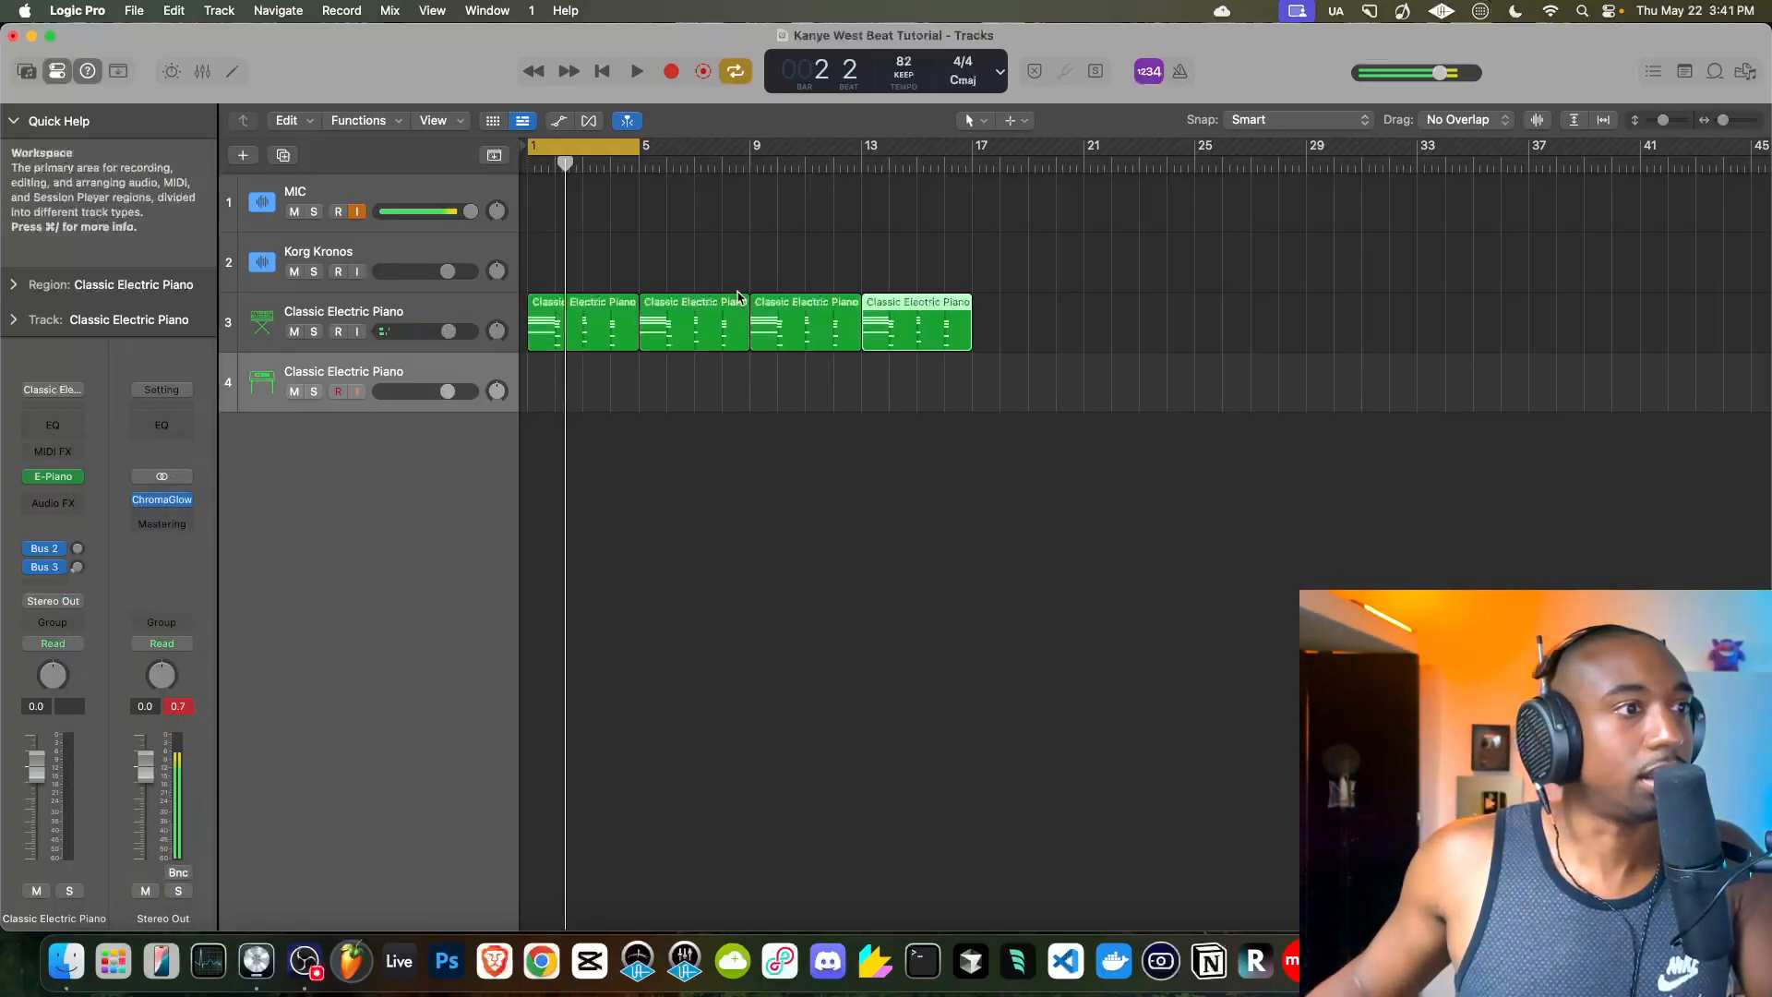
pyautogui.moveTo(637, 143); pyautogui.dragTo(972, 145)
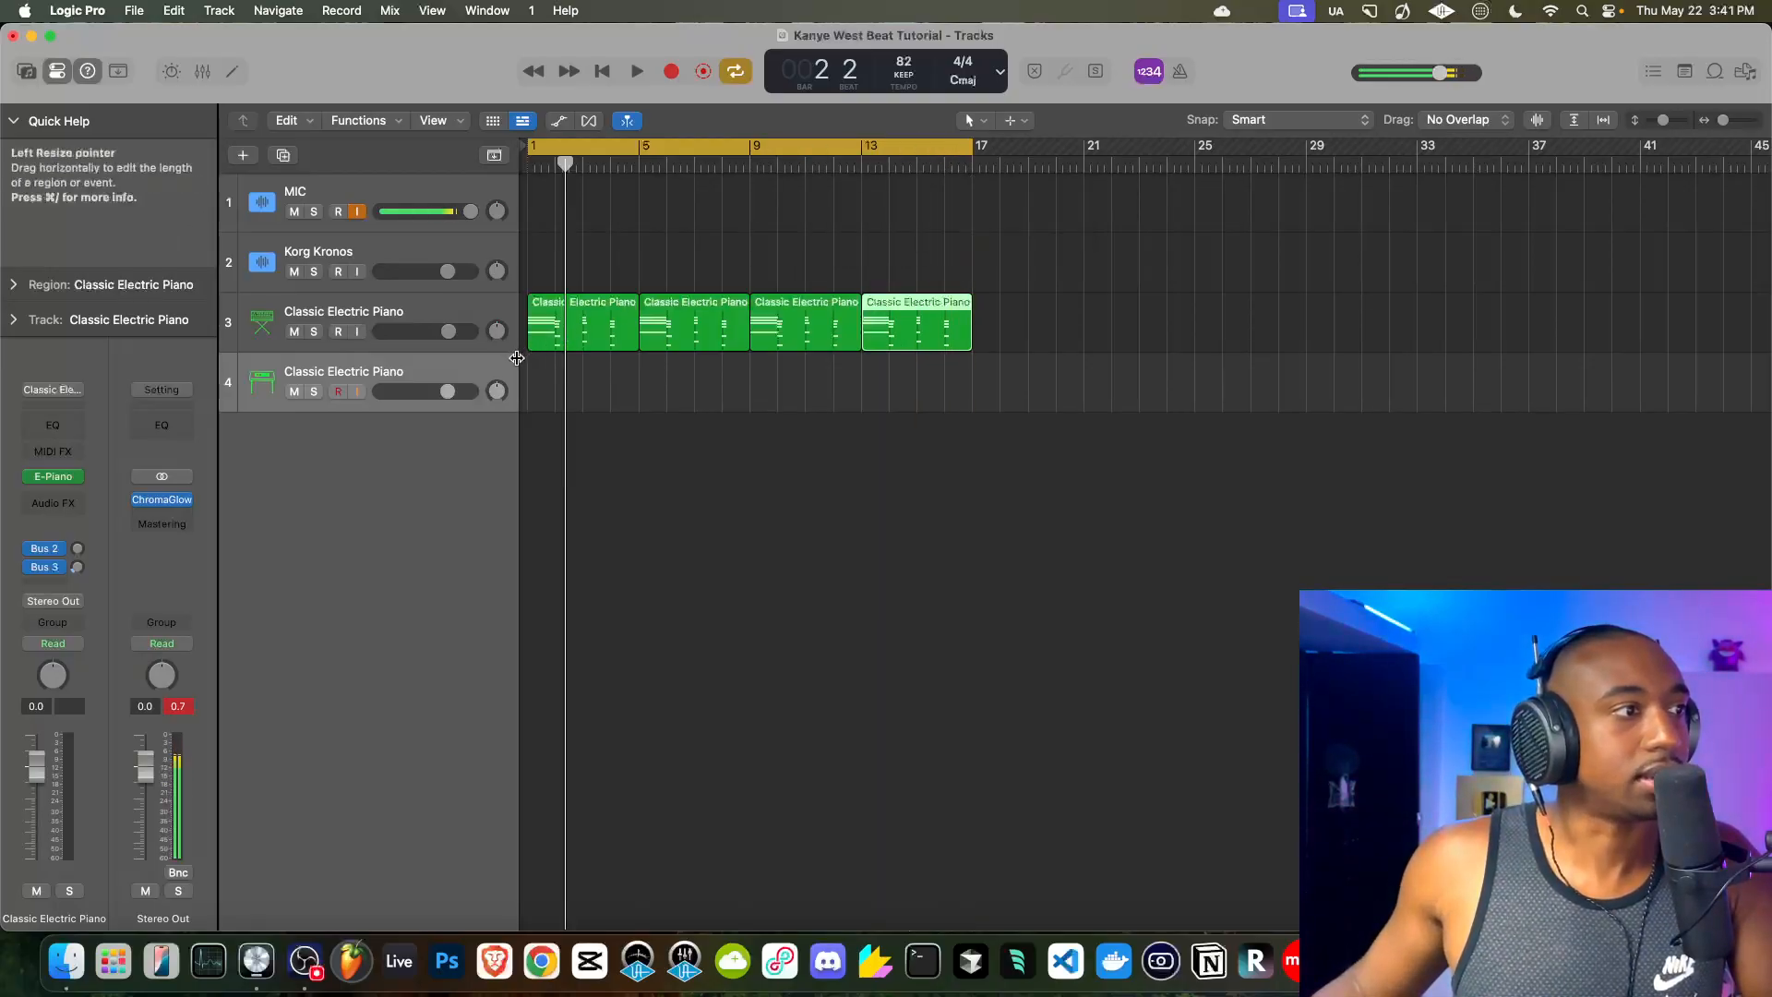
# - Replace the electric piano instrument on track 4 with the Sample Alchemy sampler while the chords play, and stop playback
pyautogui.click(459, 369)
pyautogui.press('space')
pyautogui.click(66, 476)
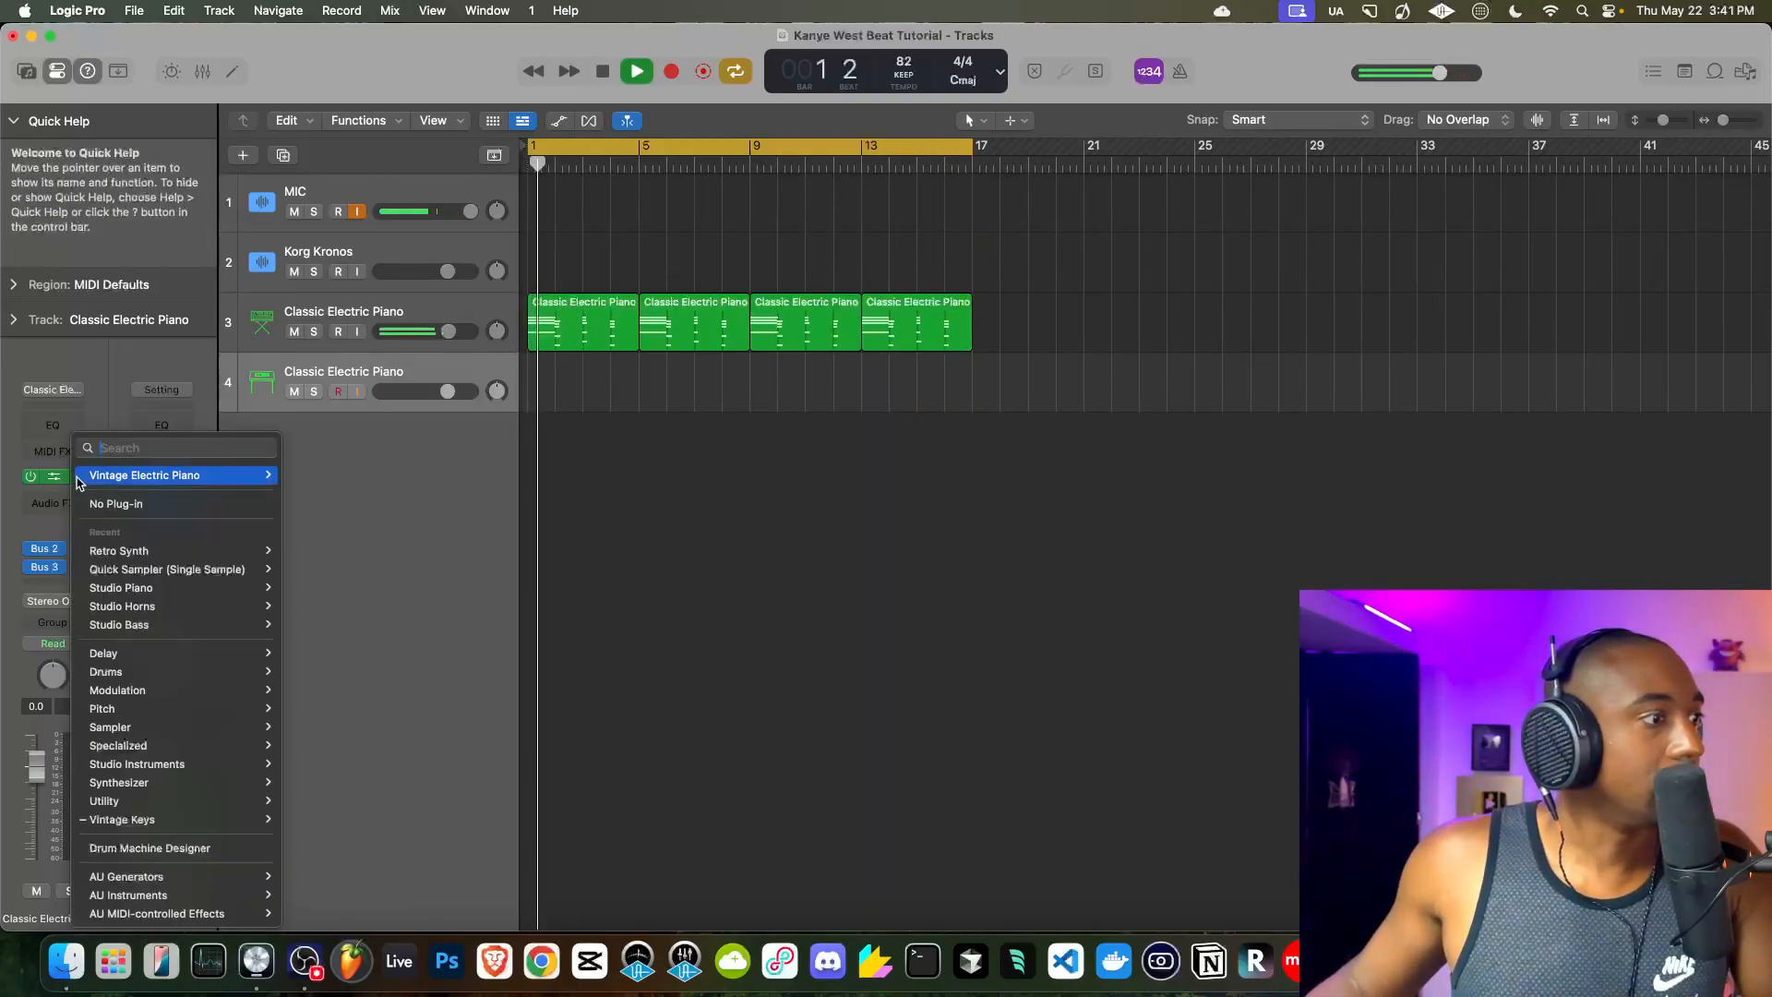
pyautogui.moveTo(165, 699)
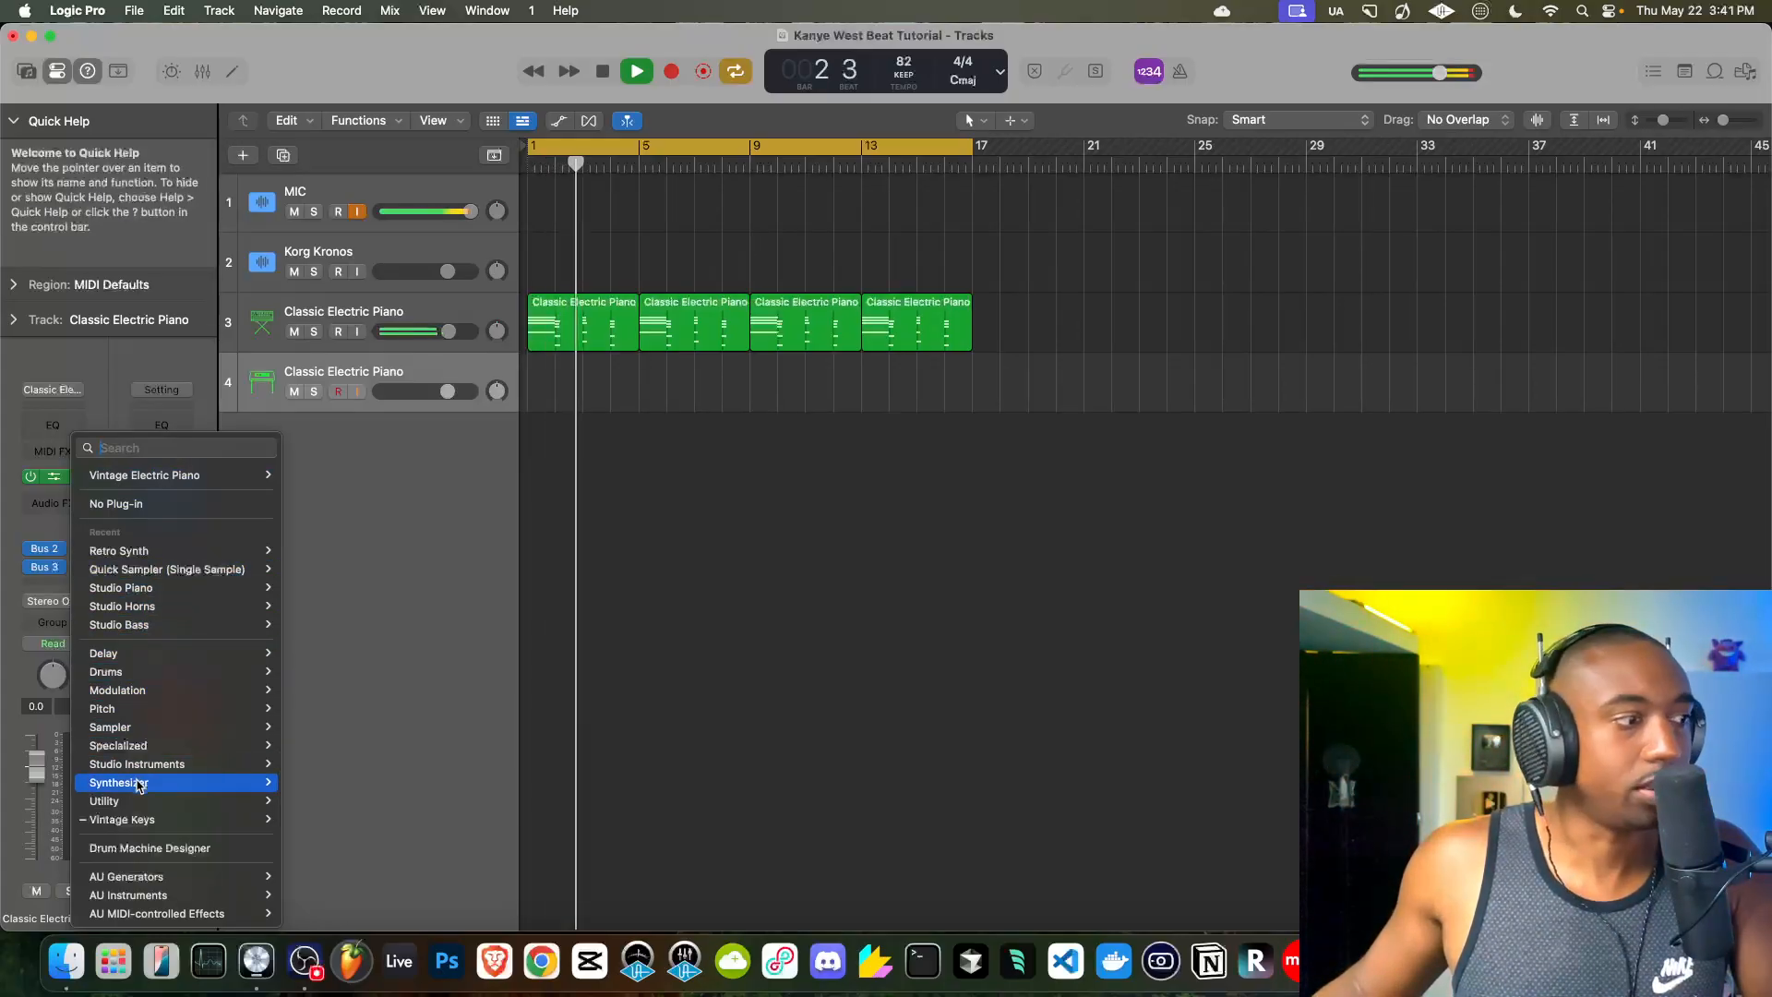
pyautogui.moveTo(139, 784)
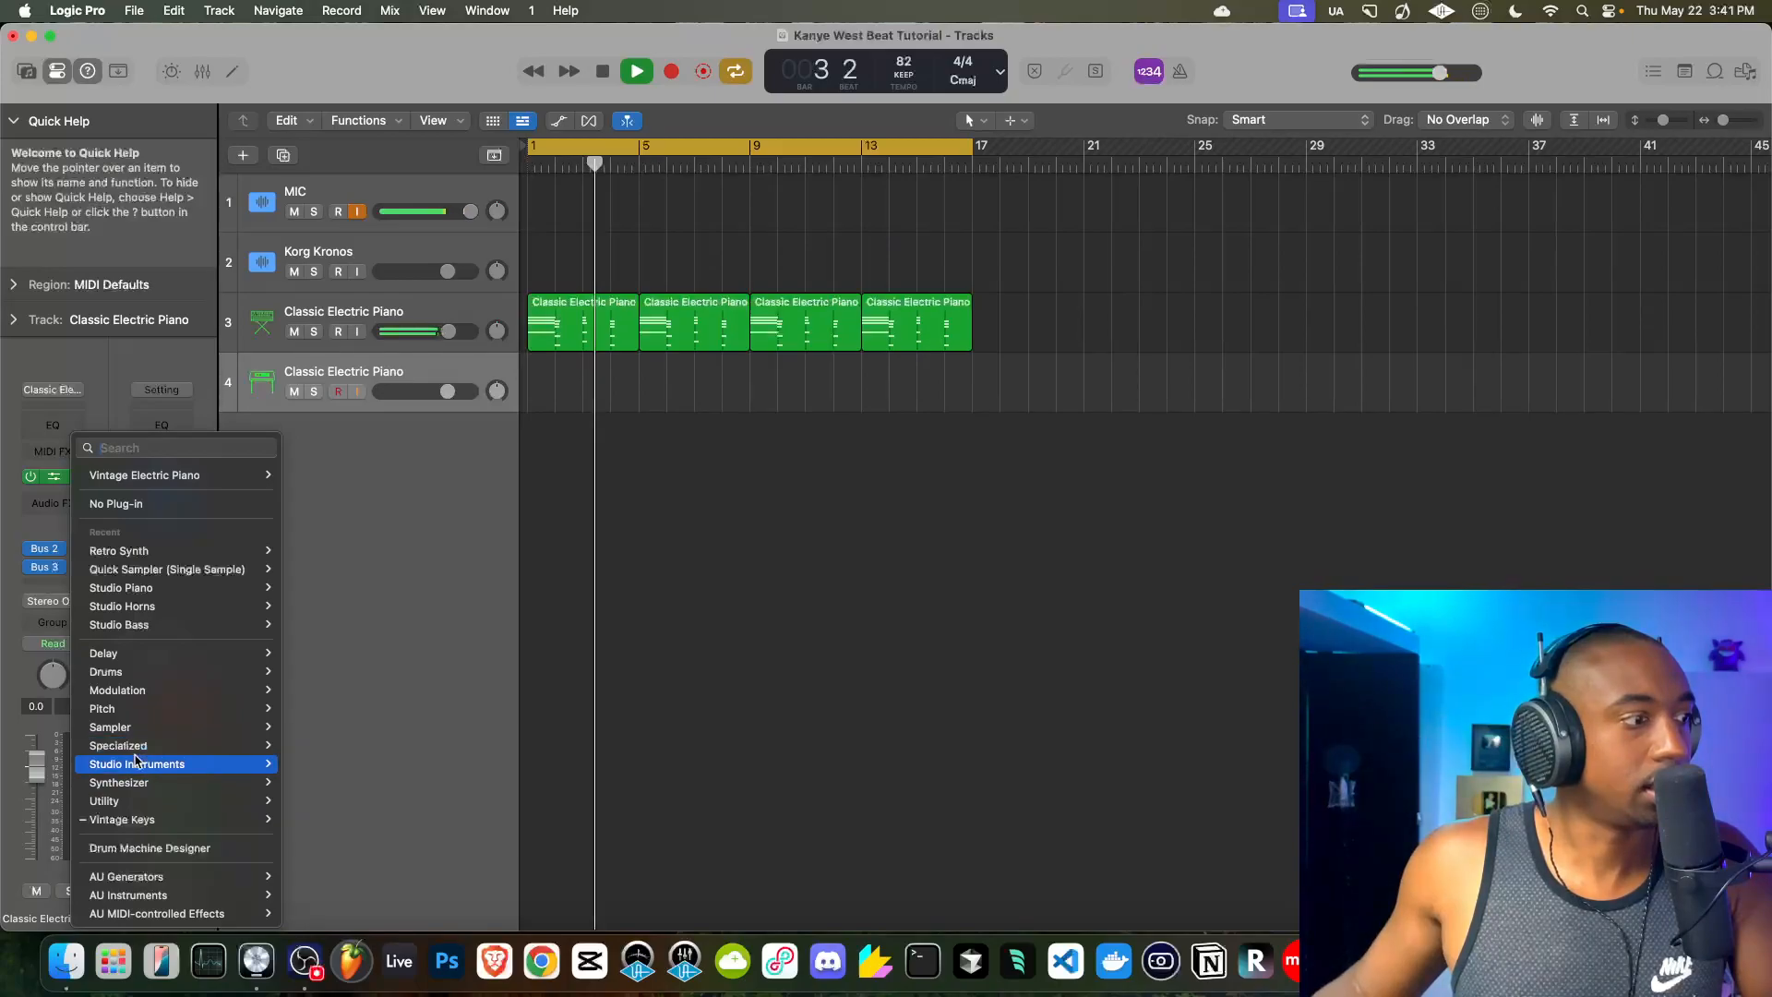
pyautogui.moveTo(139, 728)
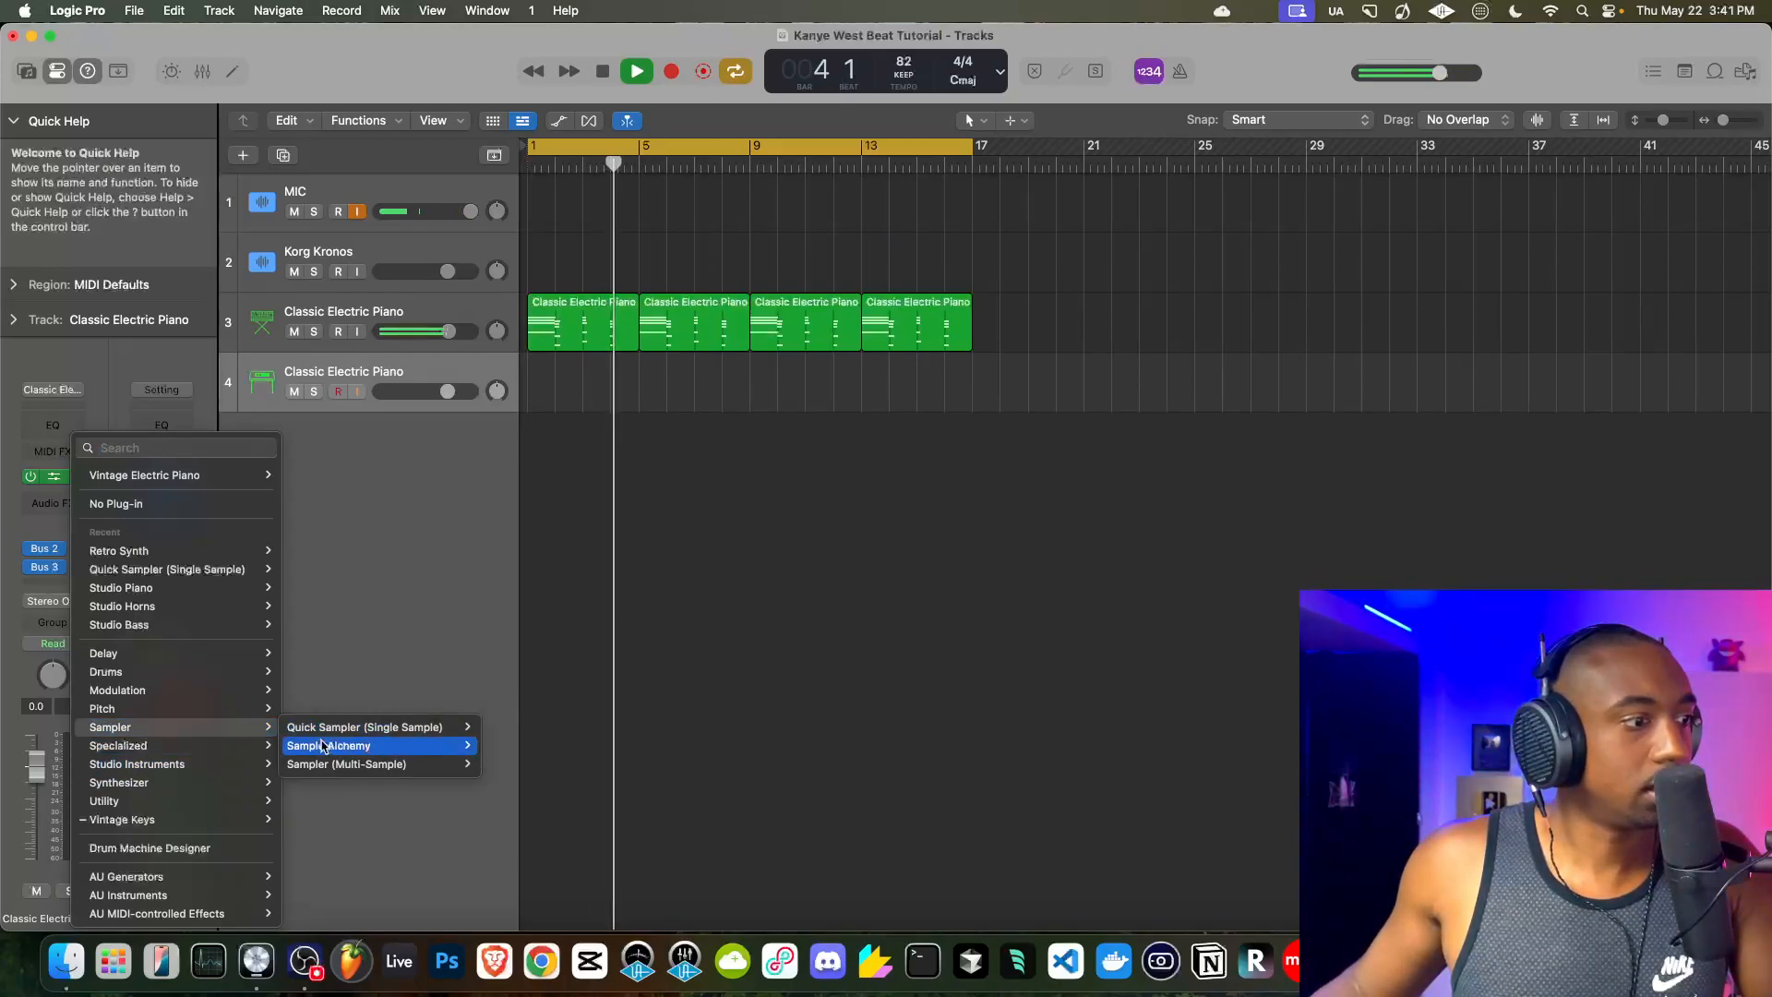
pyautogui.click(555, 569)
pyautogui.press('space')
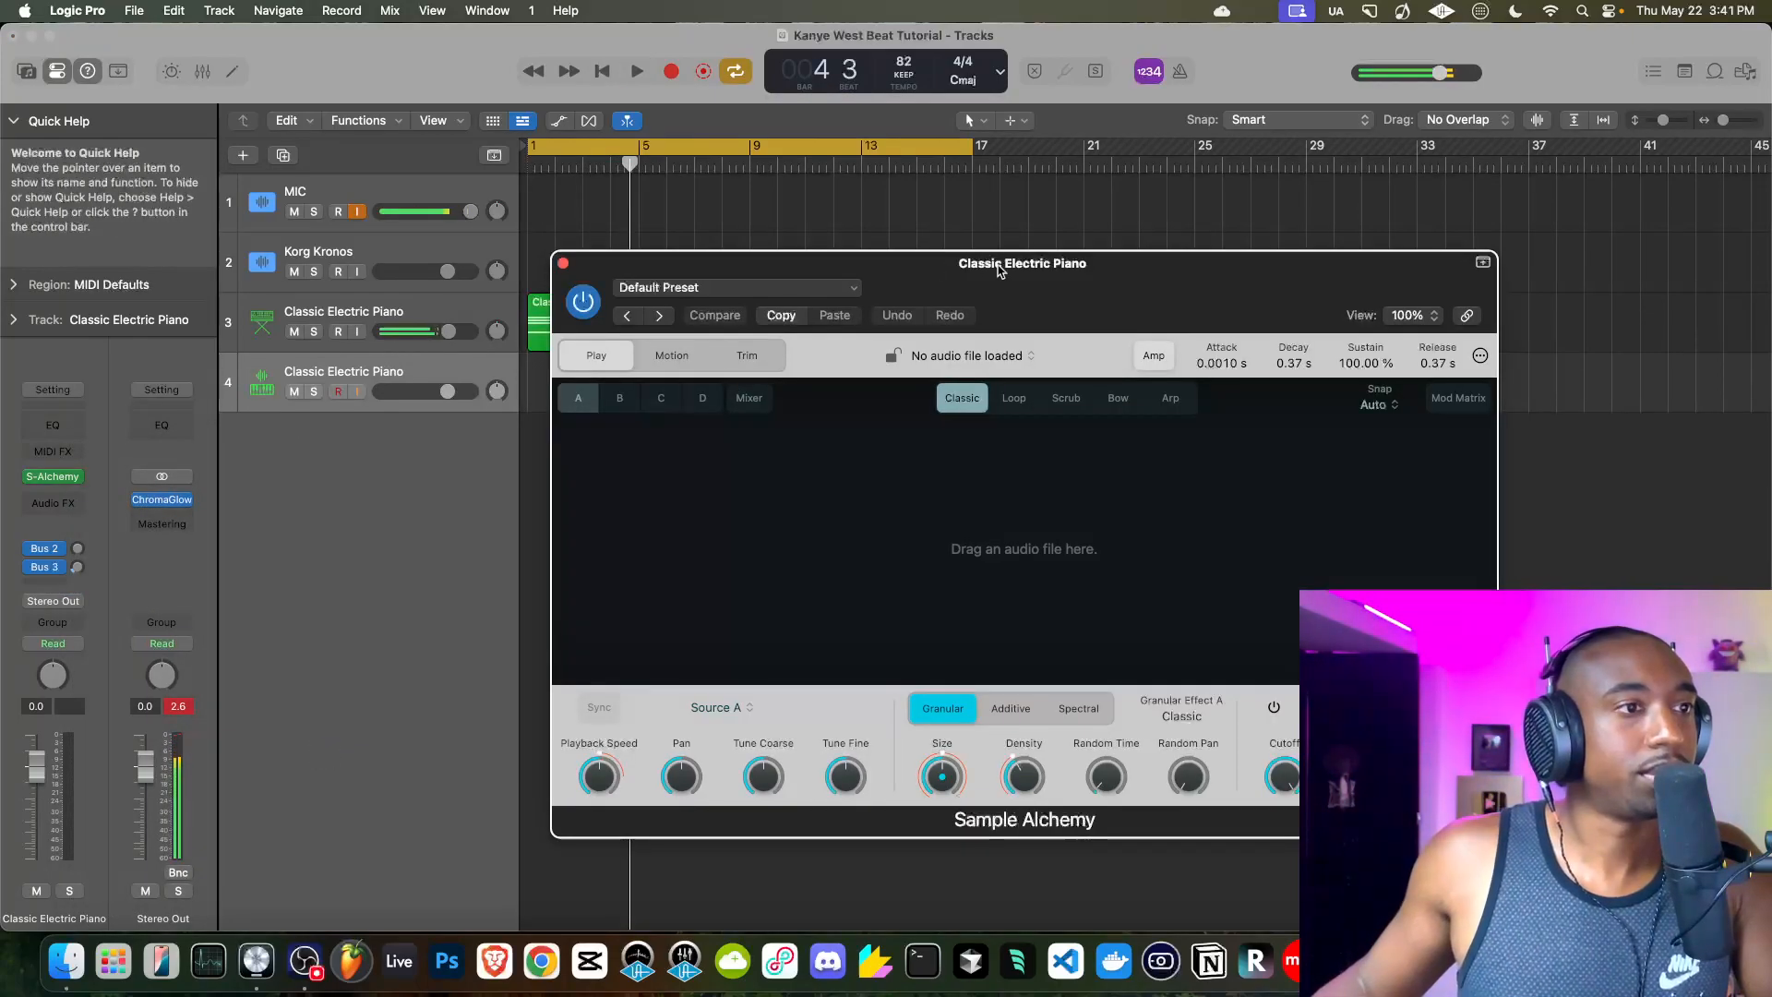
# - Browse all files to the Friends Sounds folder and open its Busy Works Beats folder
pyautogui.click(1746, 71)
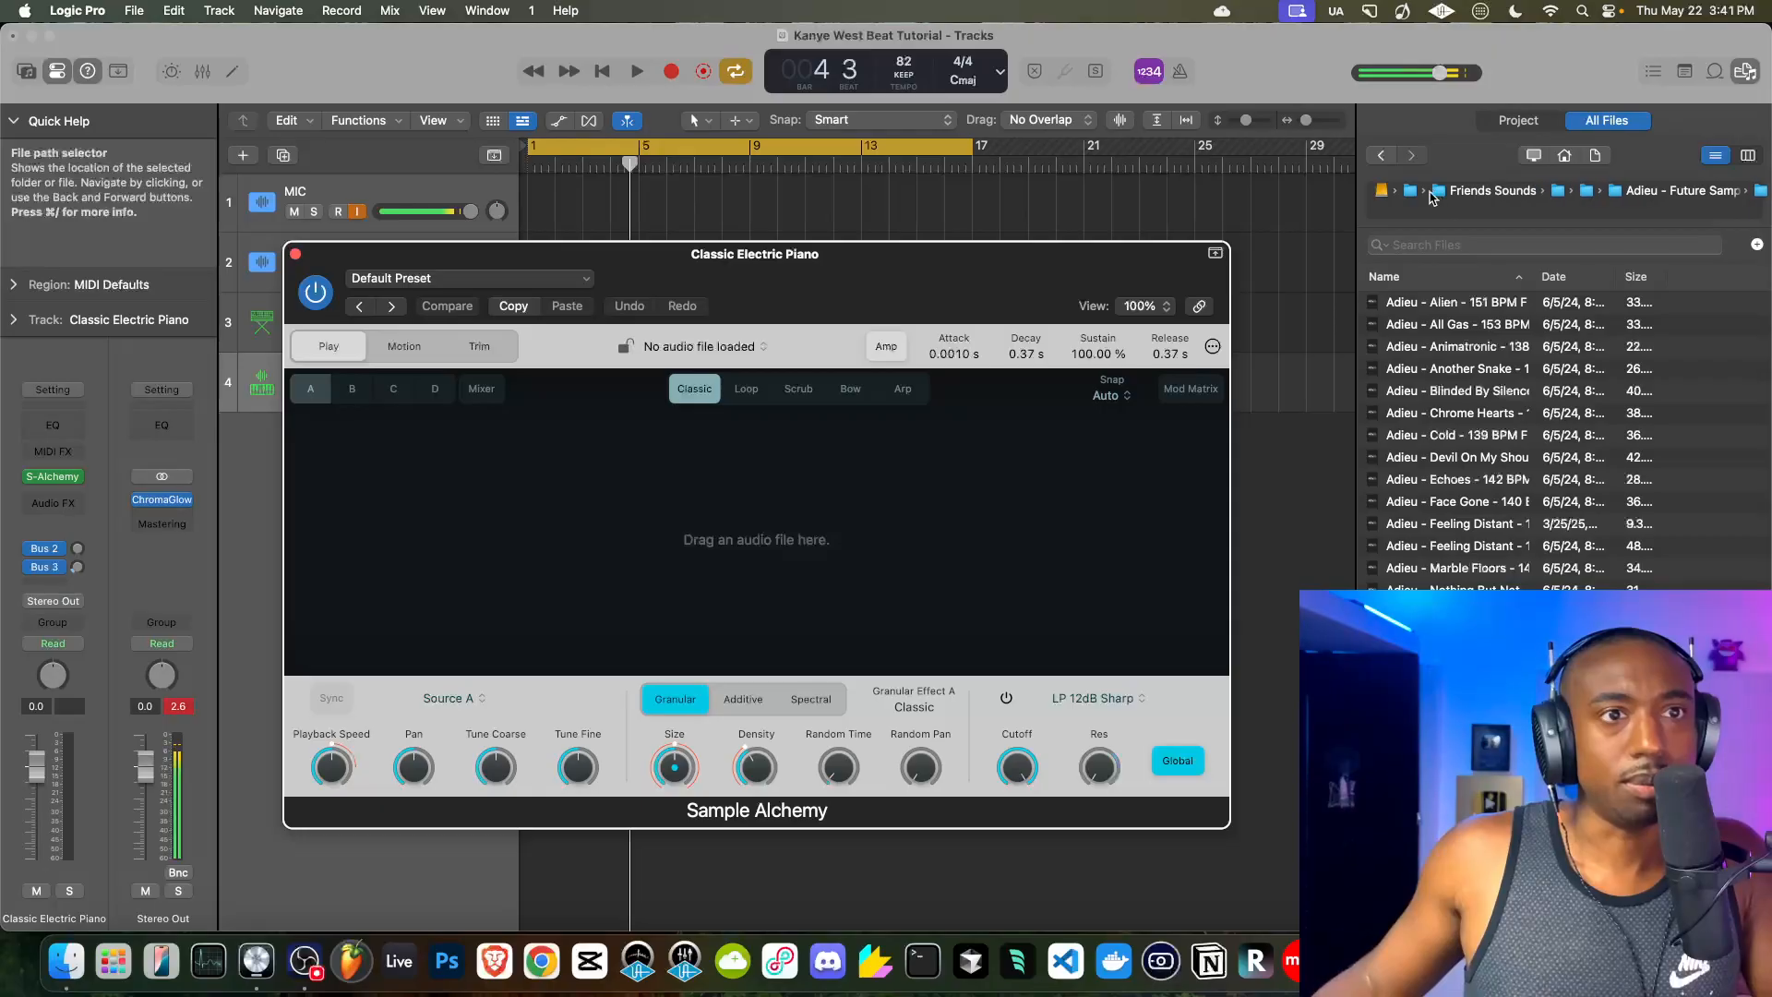
pyautogui.click(1462, 194)
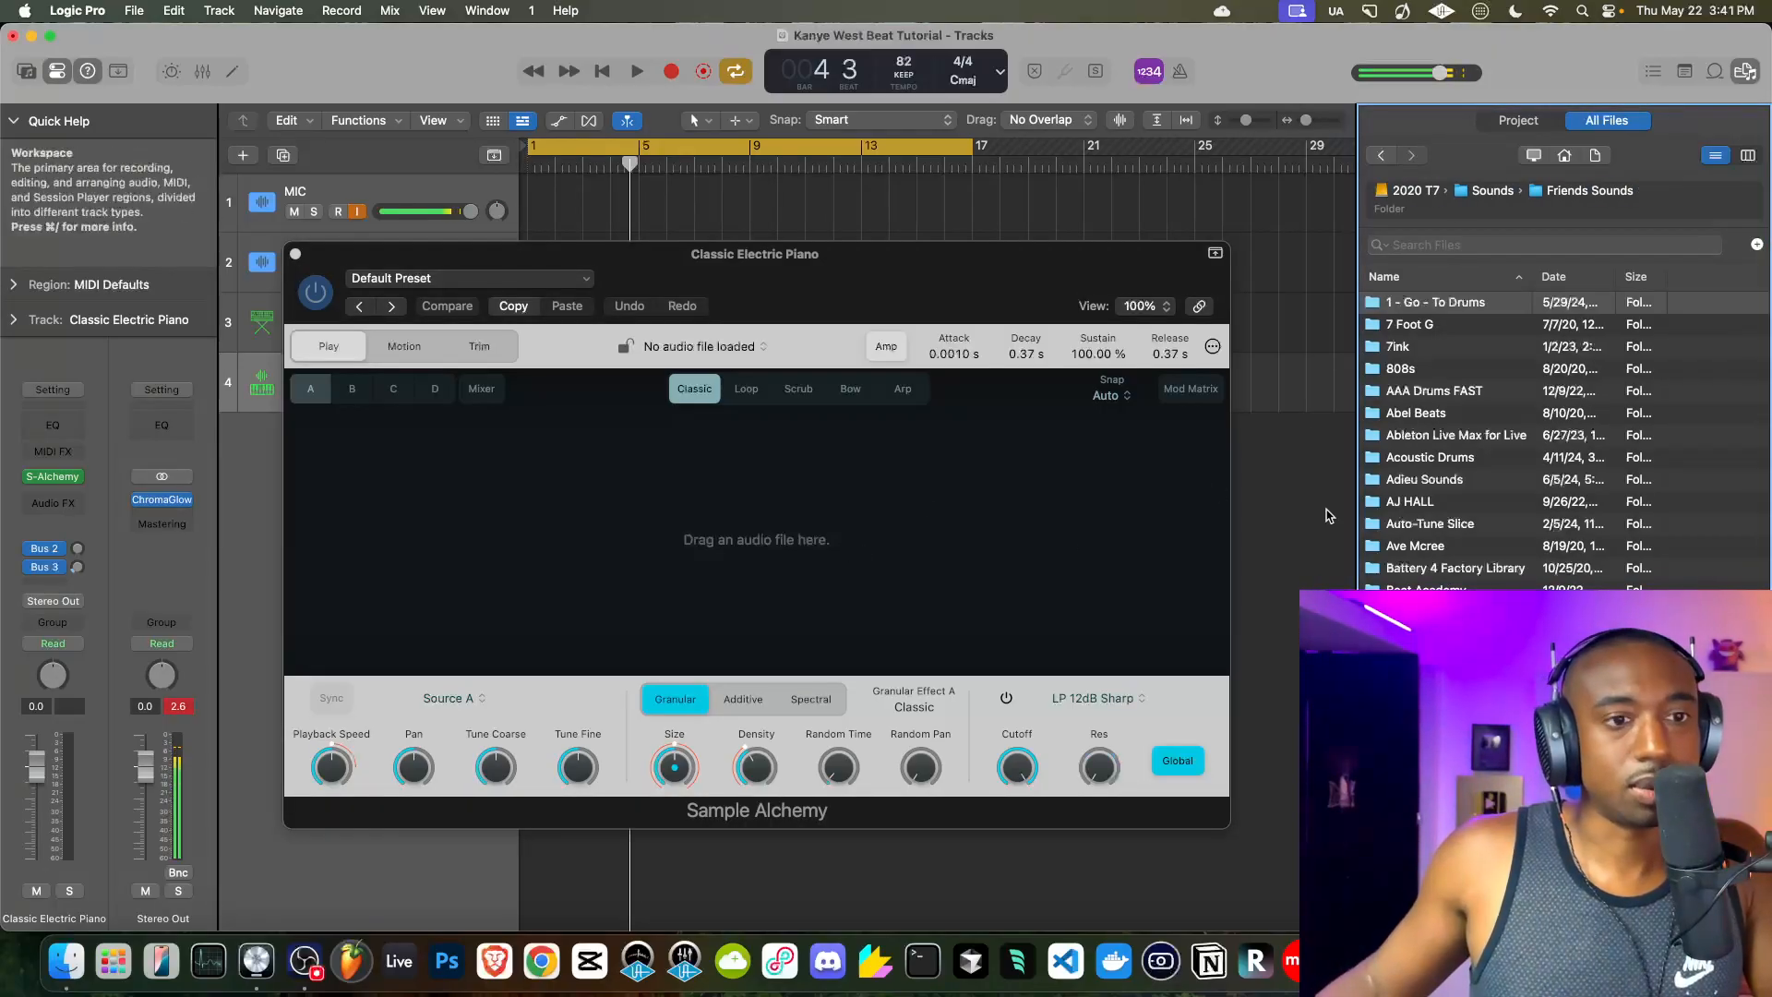
pyautogui.scroll(-5, 1423, 431)
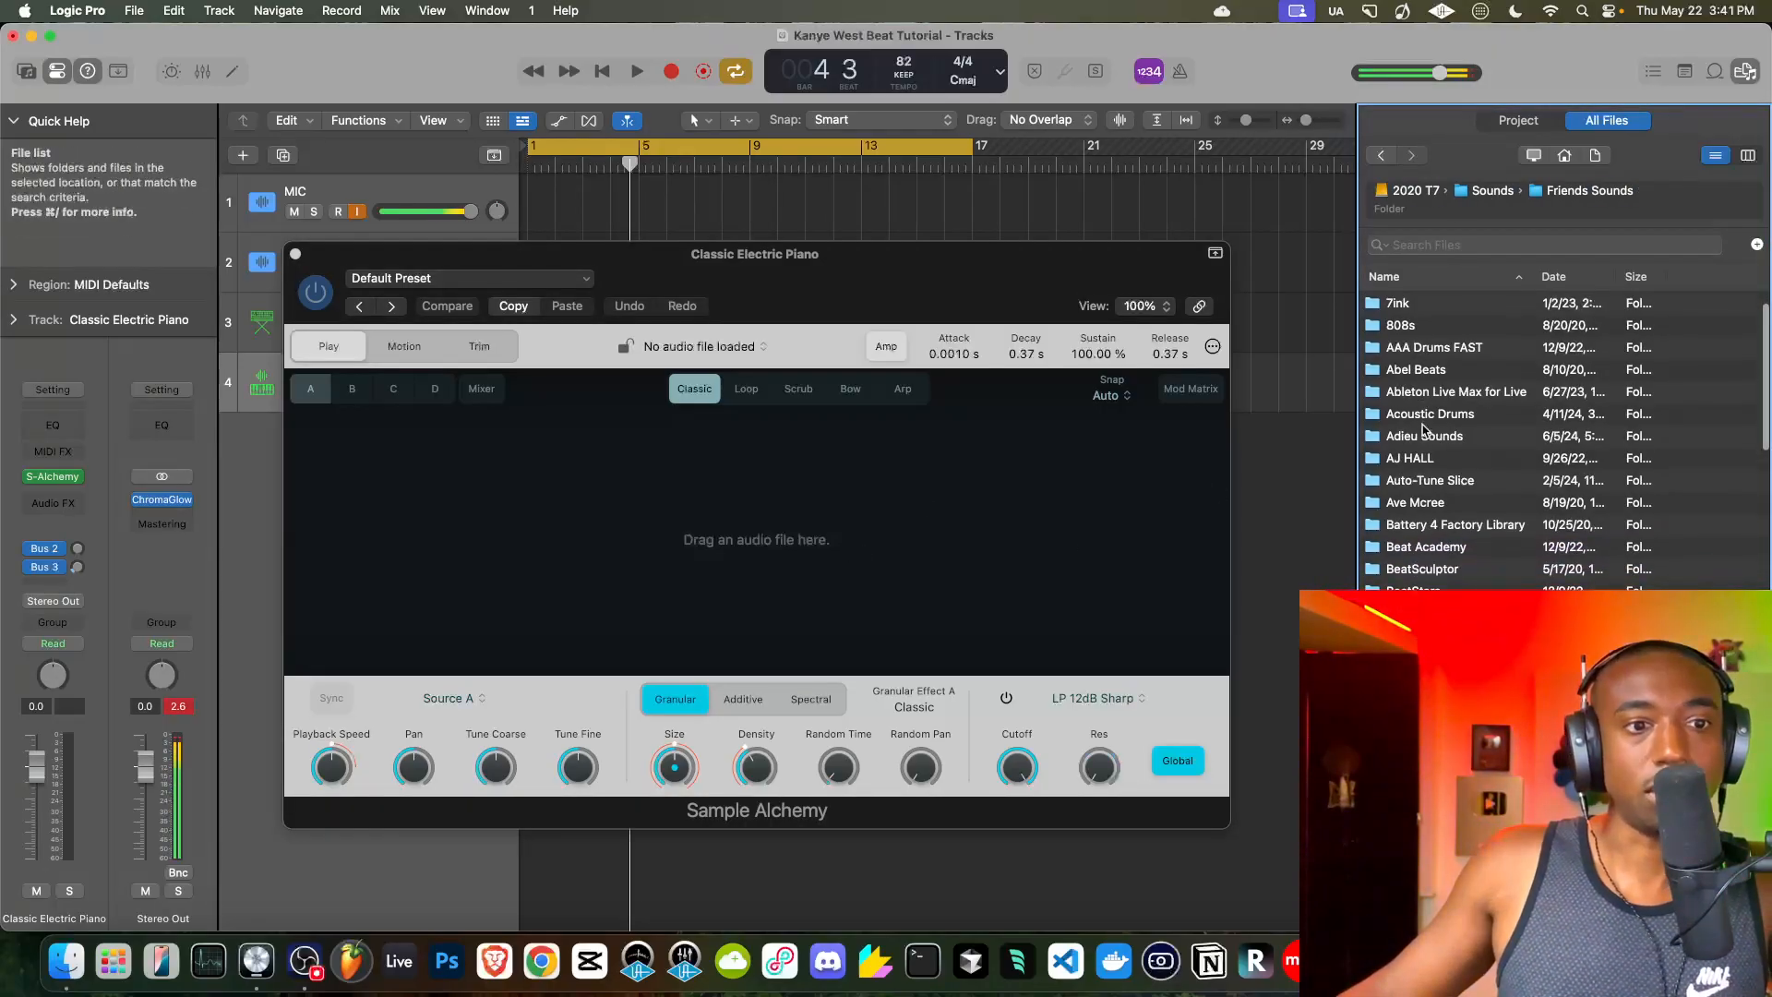
pyautogui.scroll(-1, 1426, 501)
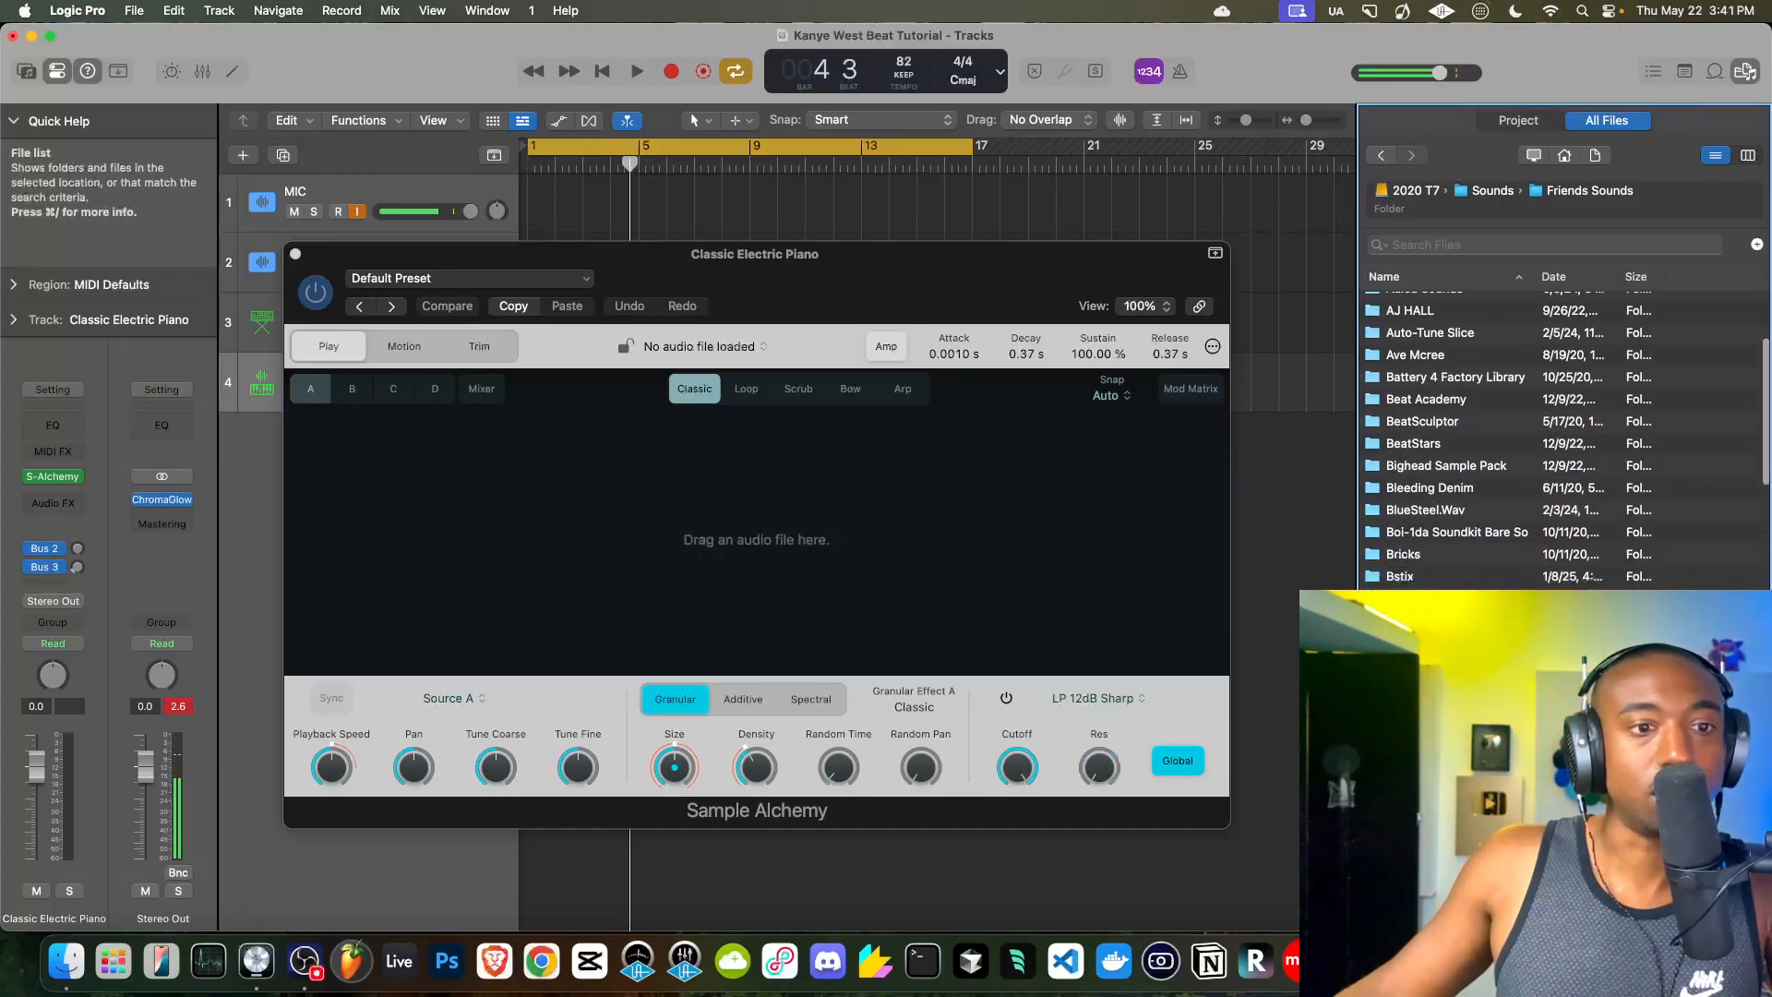
pyautogui.scroll(5, 1509, 433)
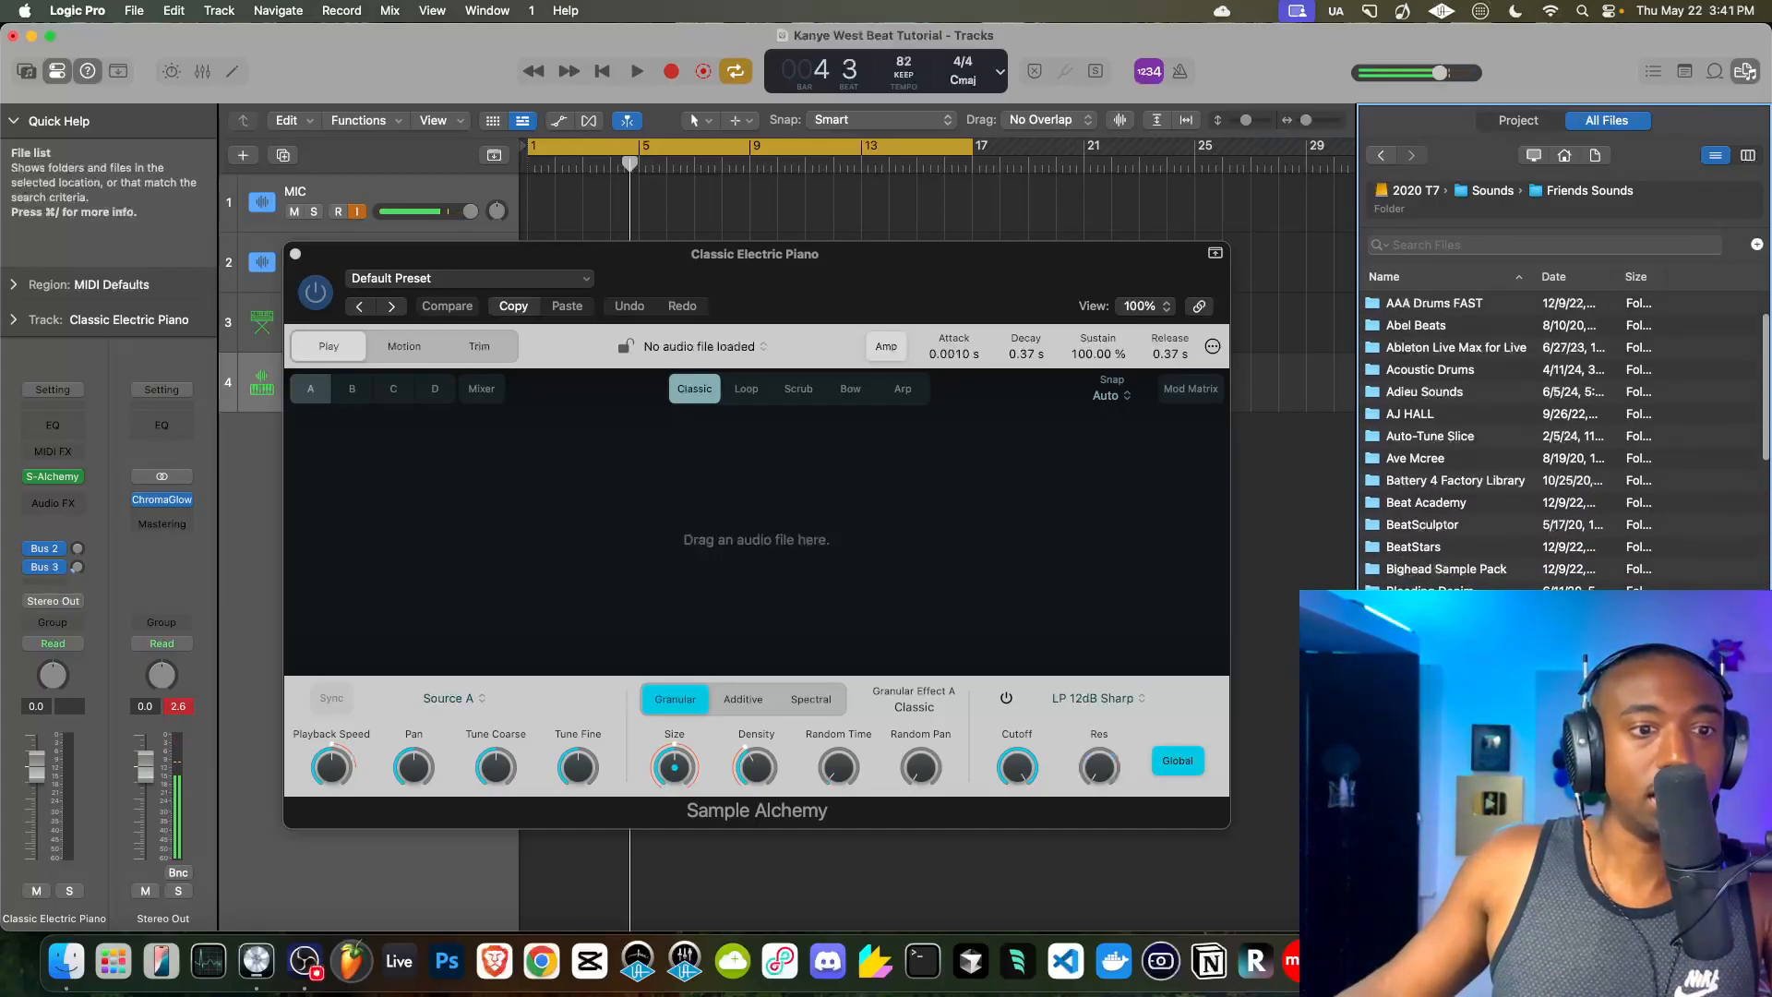
pyautogui.doubleClick(1450, 647)
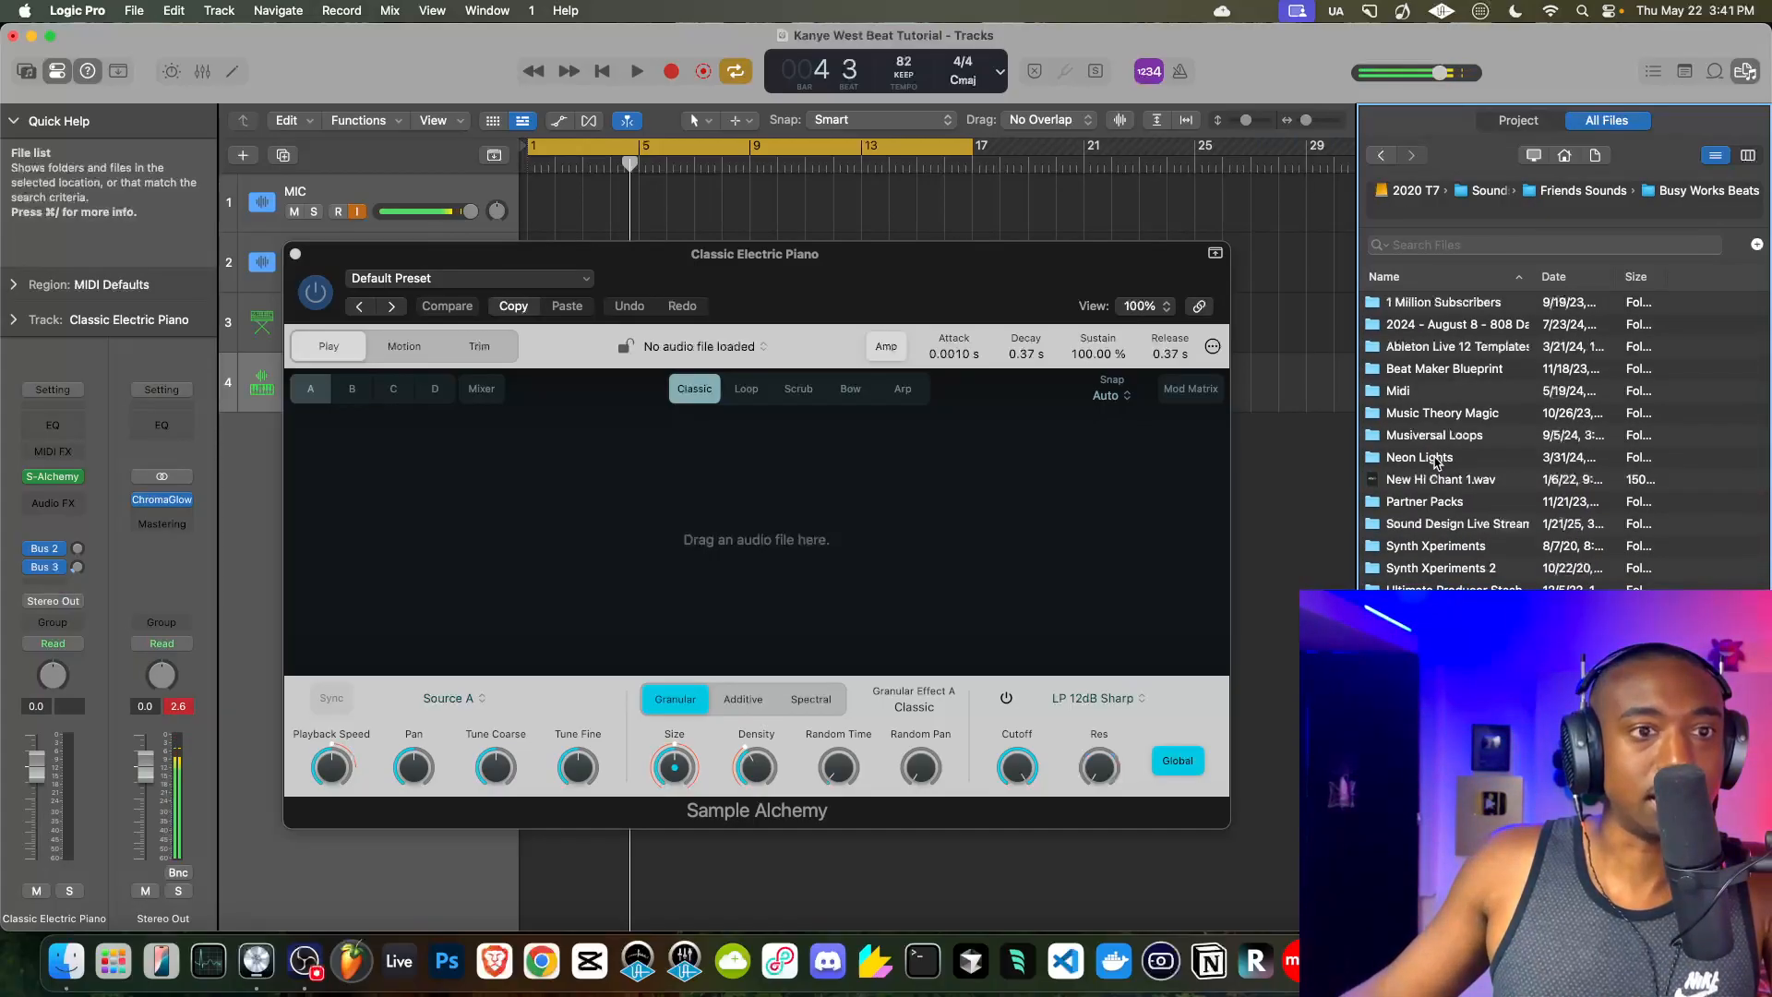
# - Open Neon Lights, One Shots, Flute - Blue and load the Flute - Blue - C4 sample into Sample Alchemy
pyautogui.doubleClick(1420, 458)
pyautogui.doubleClick(1415, 480)
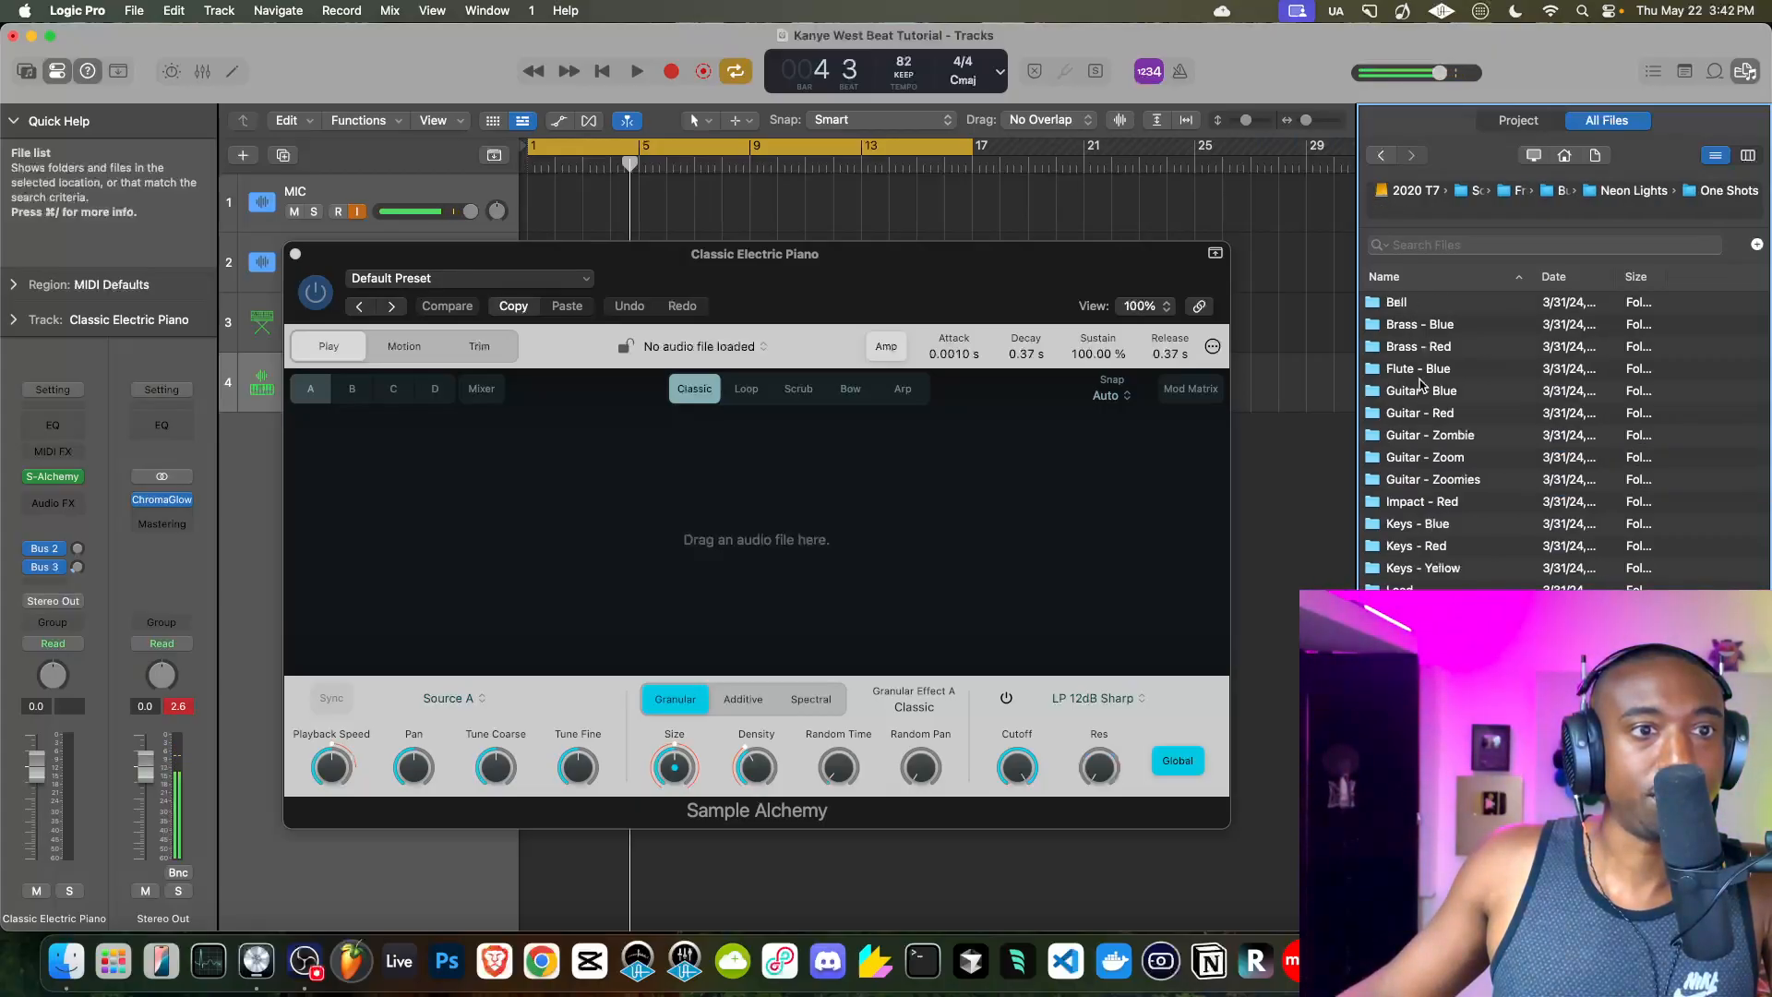
pyautogui.doubleClick(1430, 370)
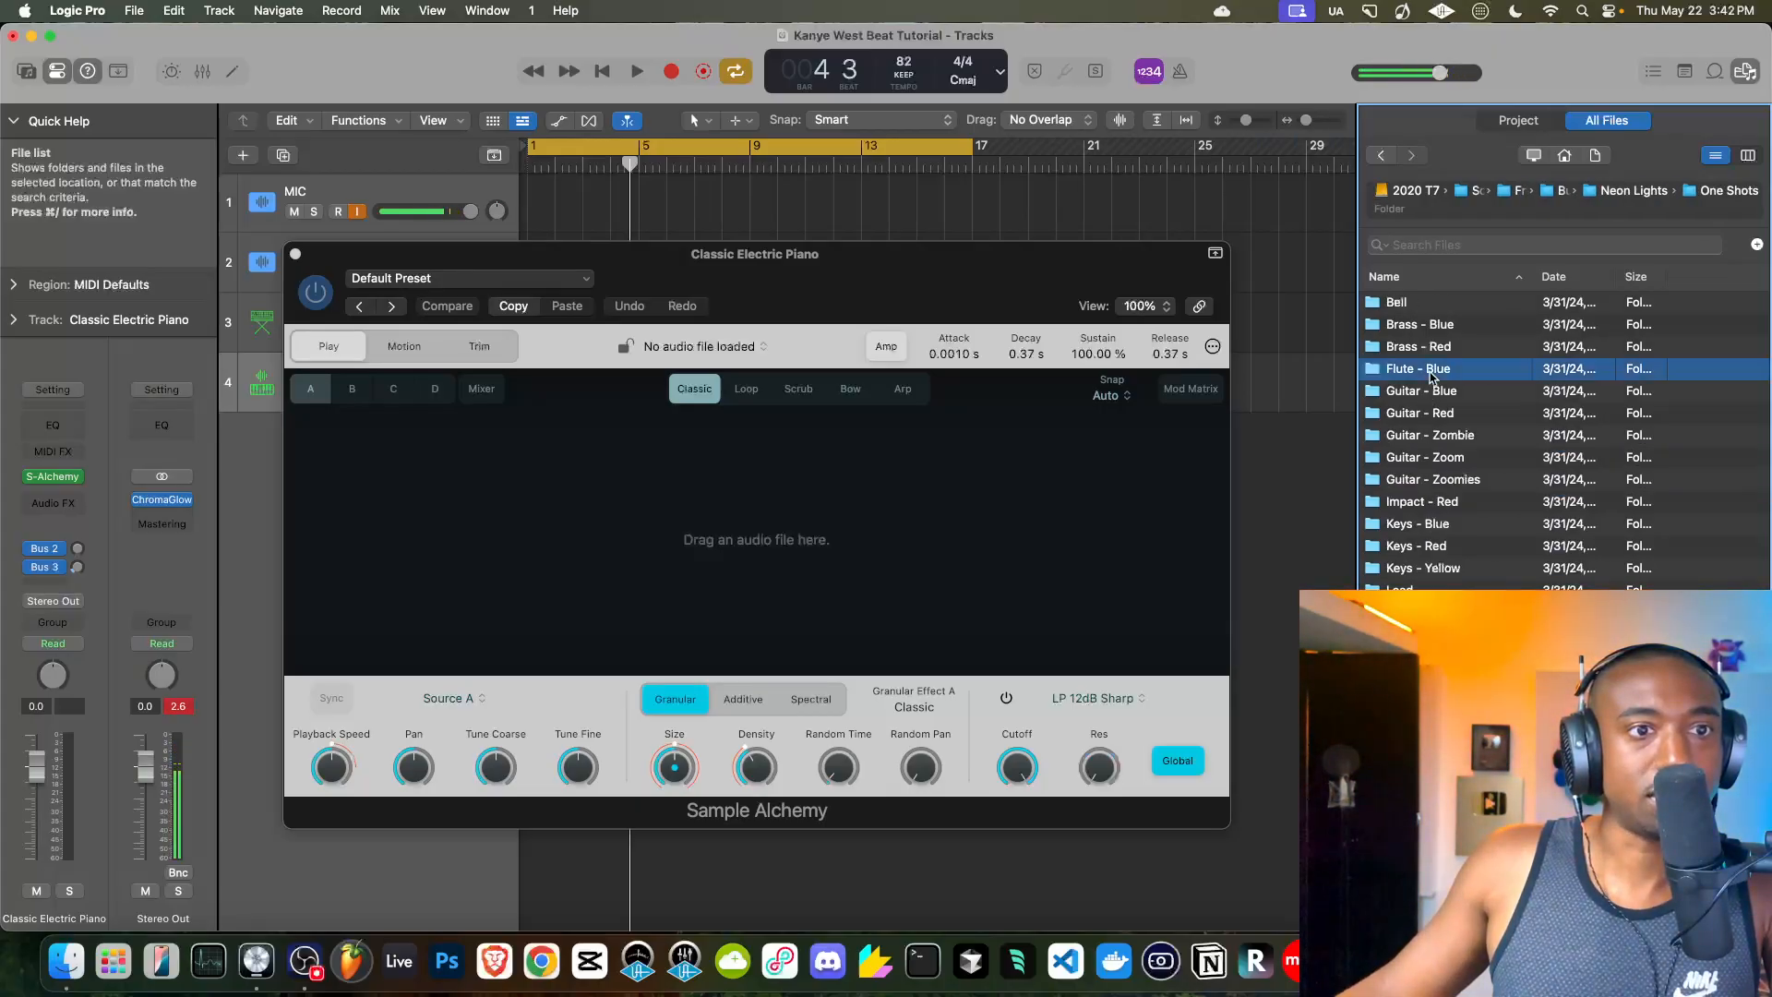
pyautogui.moveTo(1469, 356); pyautogui.dragTo(737, 531)
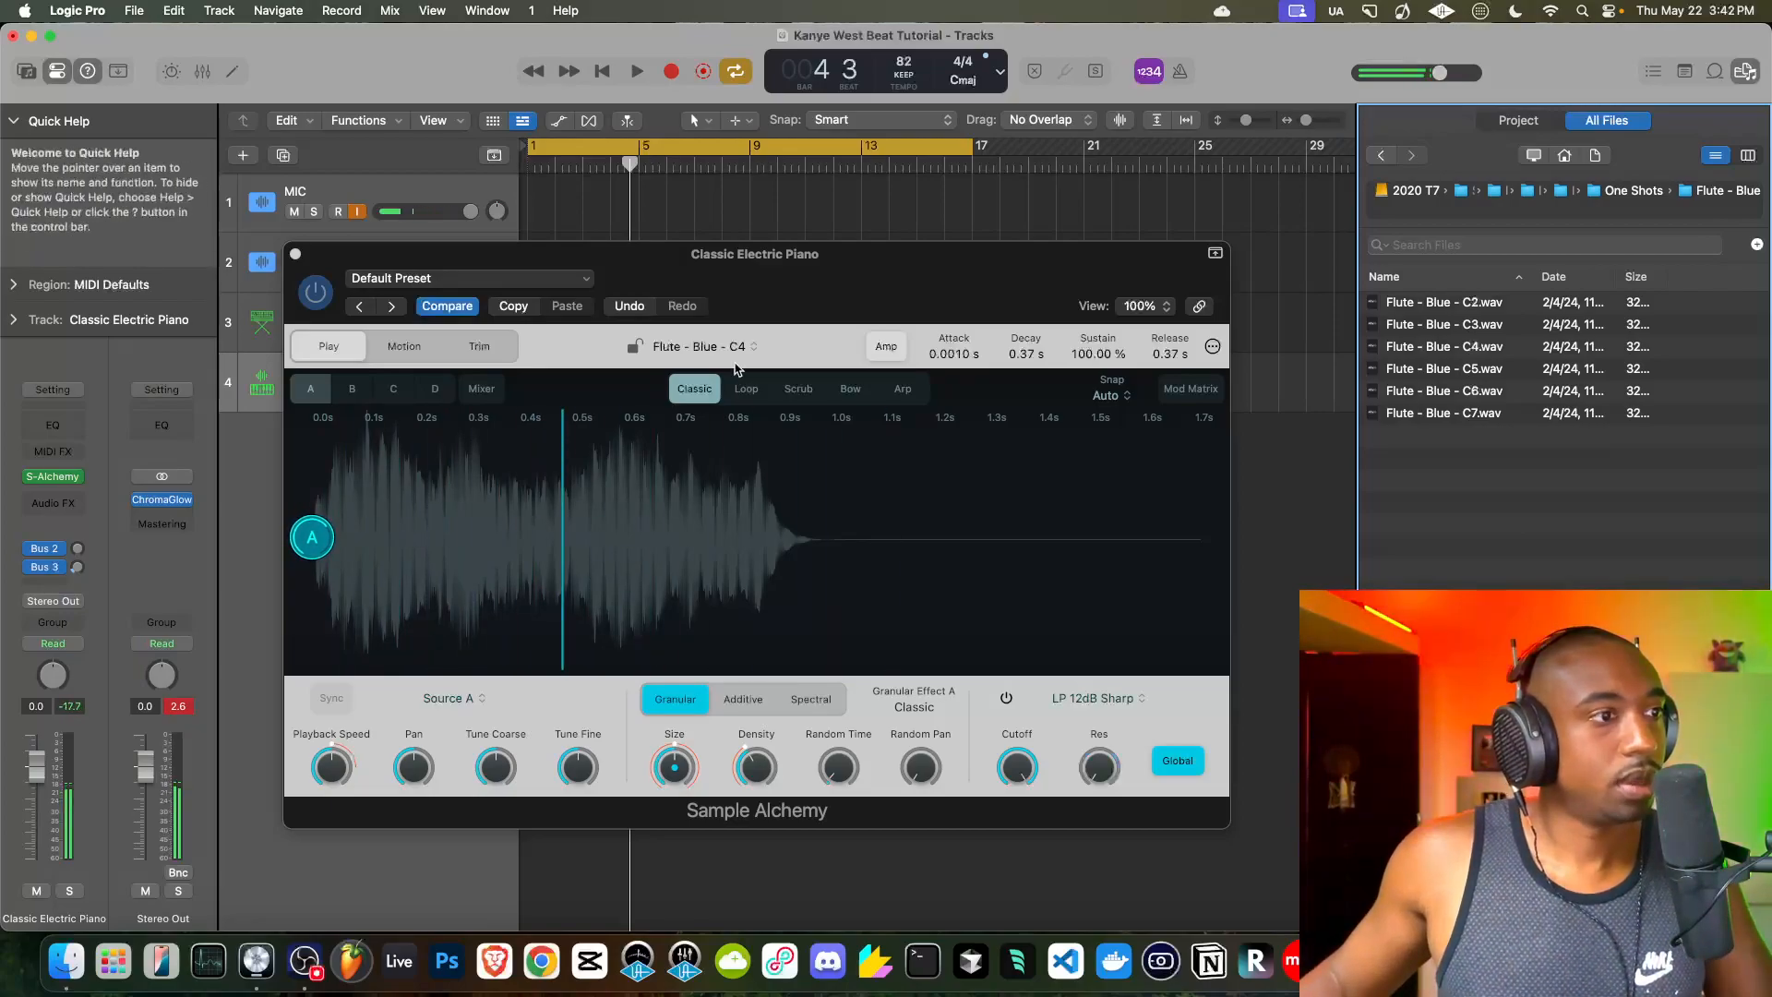
# - Turn on sources B, C and D and place them on the waveform at about 0.2, 0.45 and 0.7 s
pyautogui.click(351, 389)
pyautogui.click(393, 389)
pyautogui.click(432, 389)
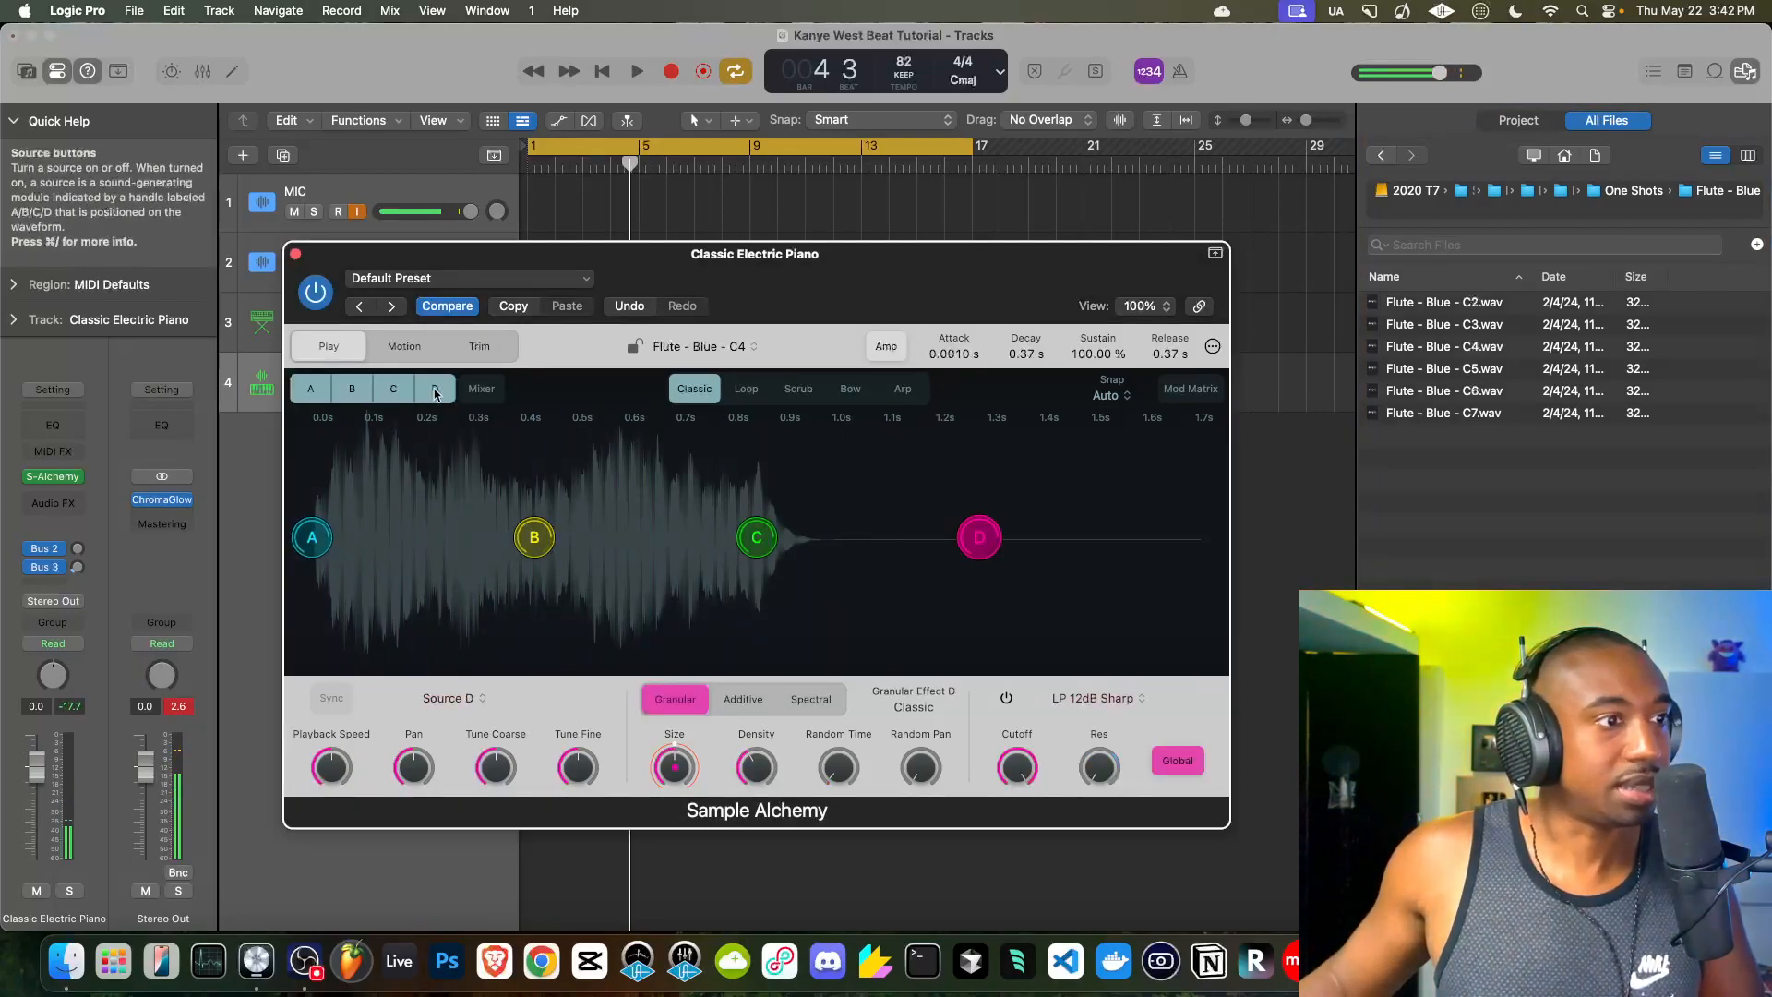
pyautogui.moveTo(536, 544); pyautogui.dragTo(415, 551)
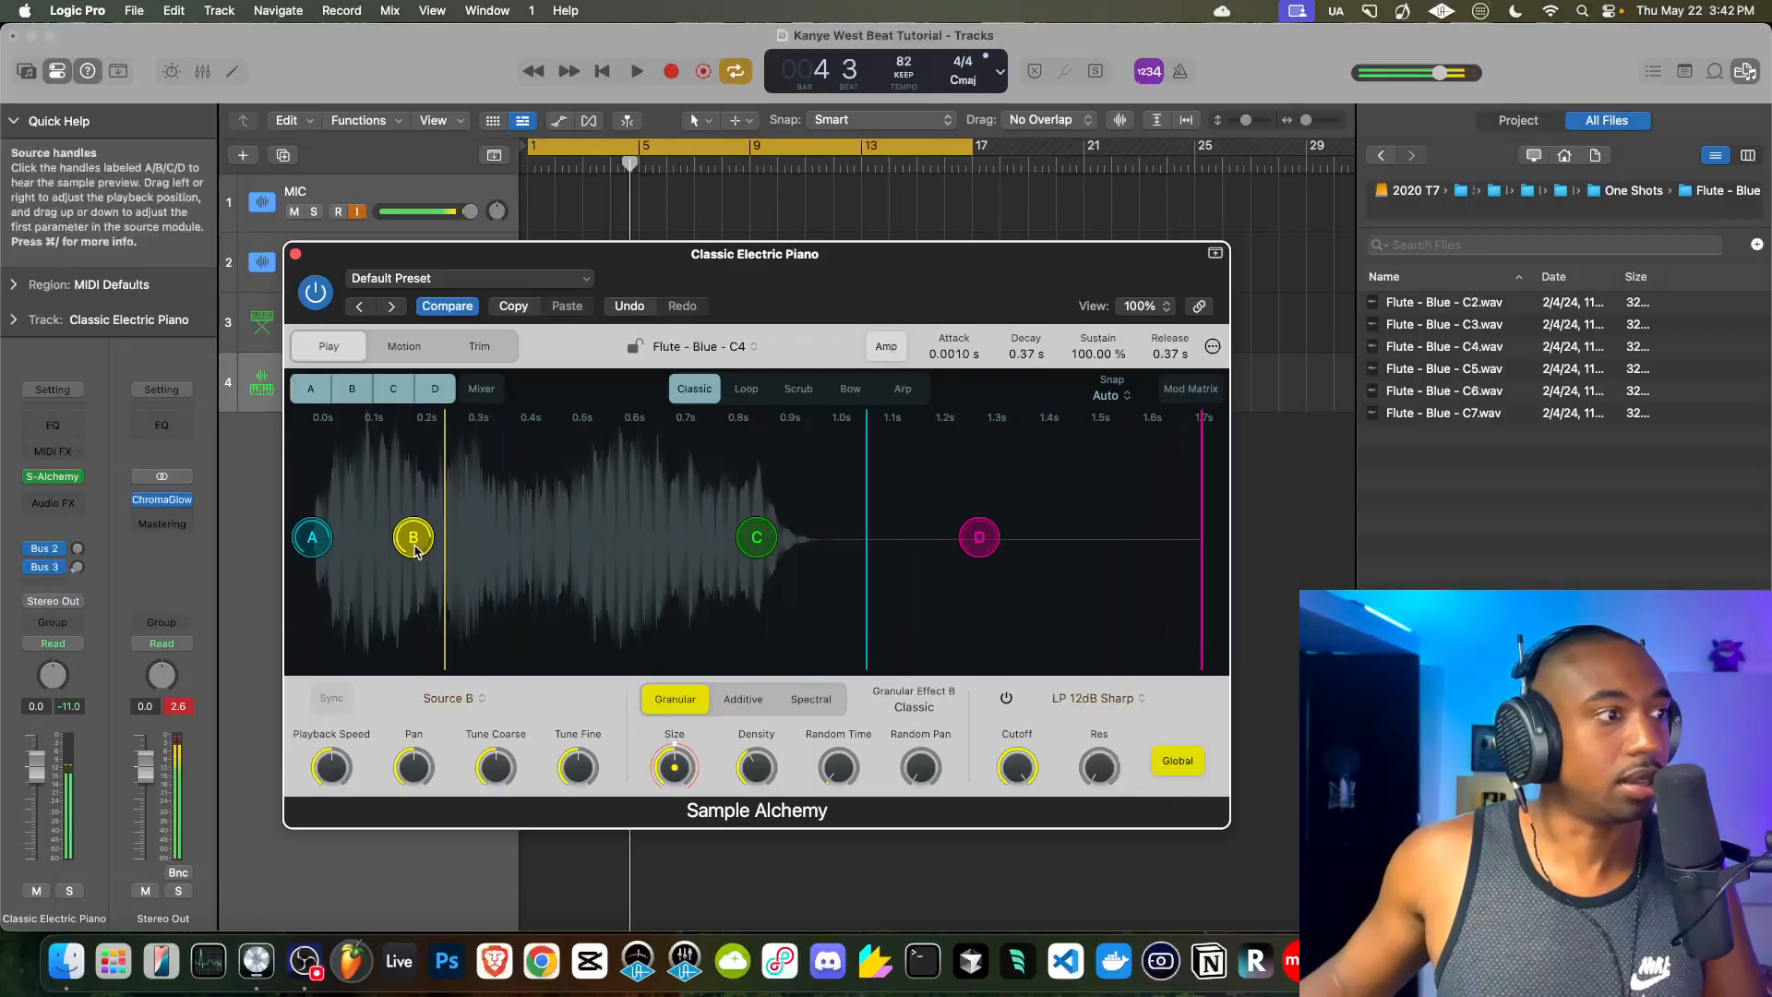
pyautogui.moveTo(763, 542); pyautogui.dragTo(550, 540)
pyautogui.moveTo(979, 539); pyautogui.dragTo(679, 547)
# - Raise the grain size and random pan of source D, play the loop from the start, and close Sample Alchemy
pyautogui.moveTo(671, 773); pyautogui.dragTo(755, 695)
pyautogui.moveTo(922, 770); pyautogui.dragTo(931, 613)
pyautogui.click(603, 72)
pyautogui.click(636, 72)
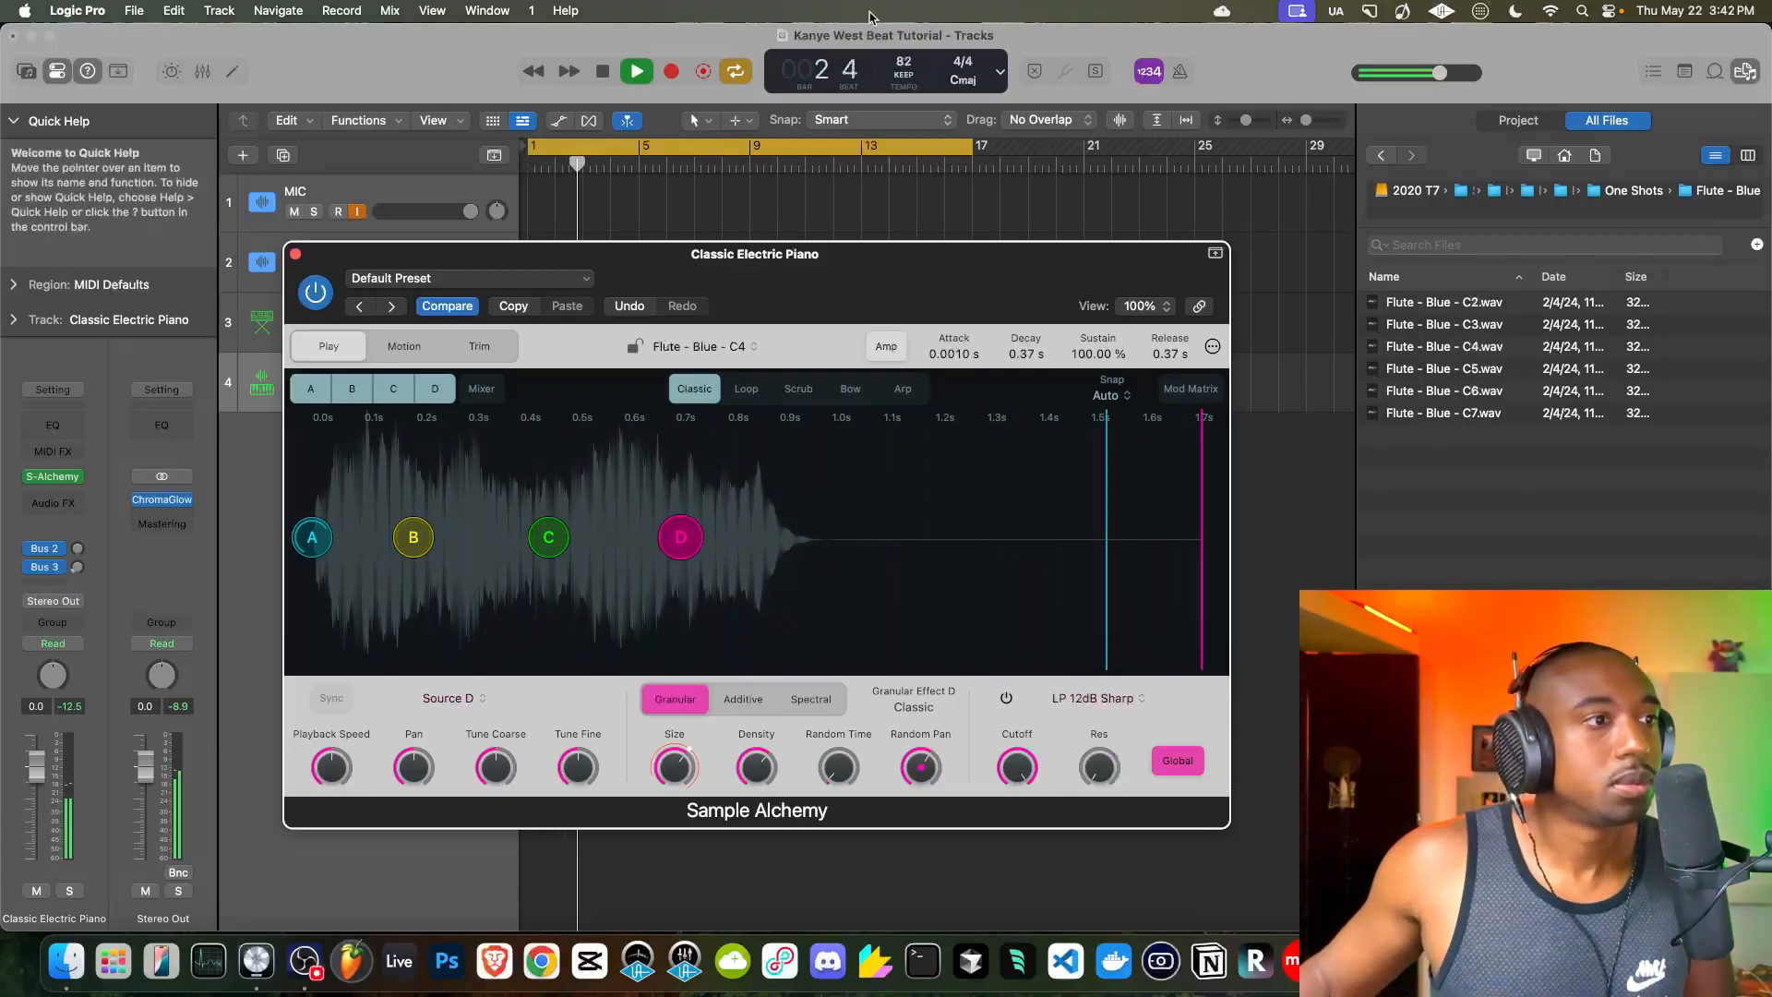
pyautogui.click(296, 254)
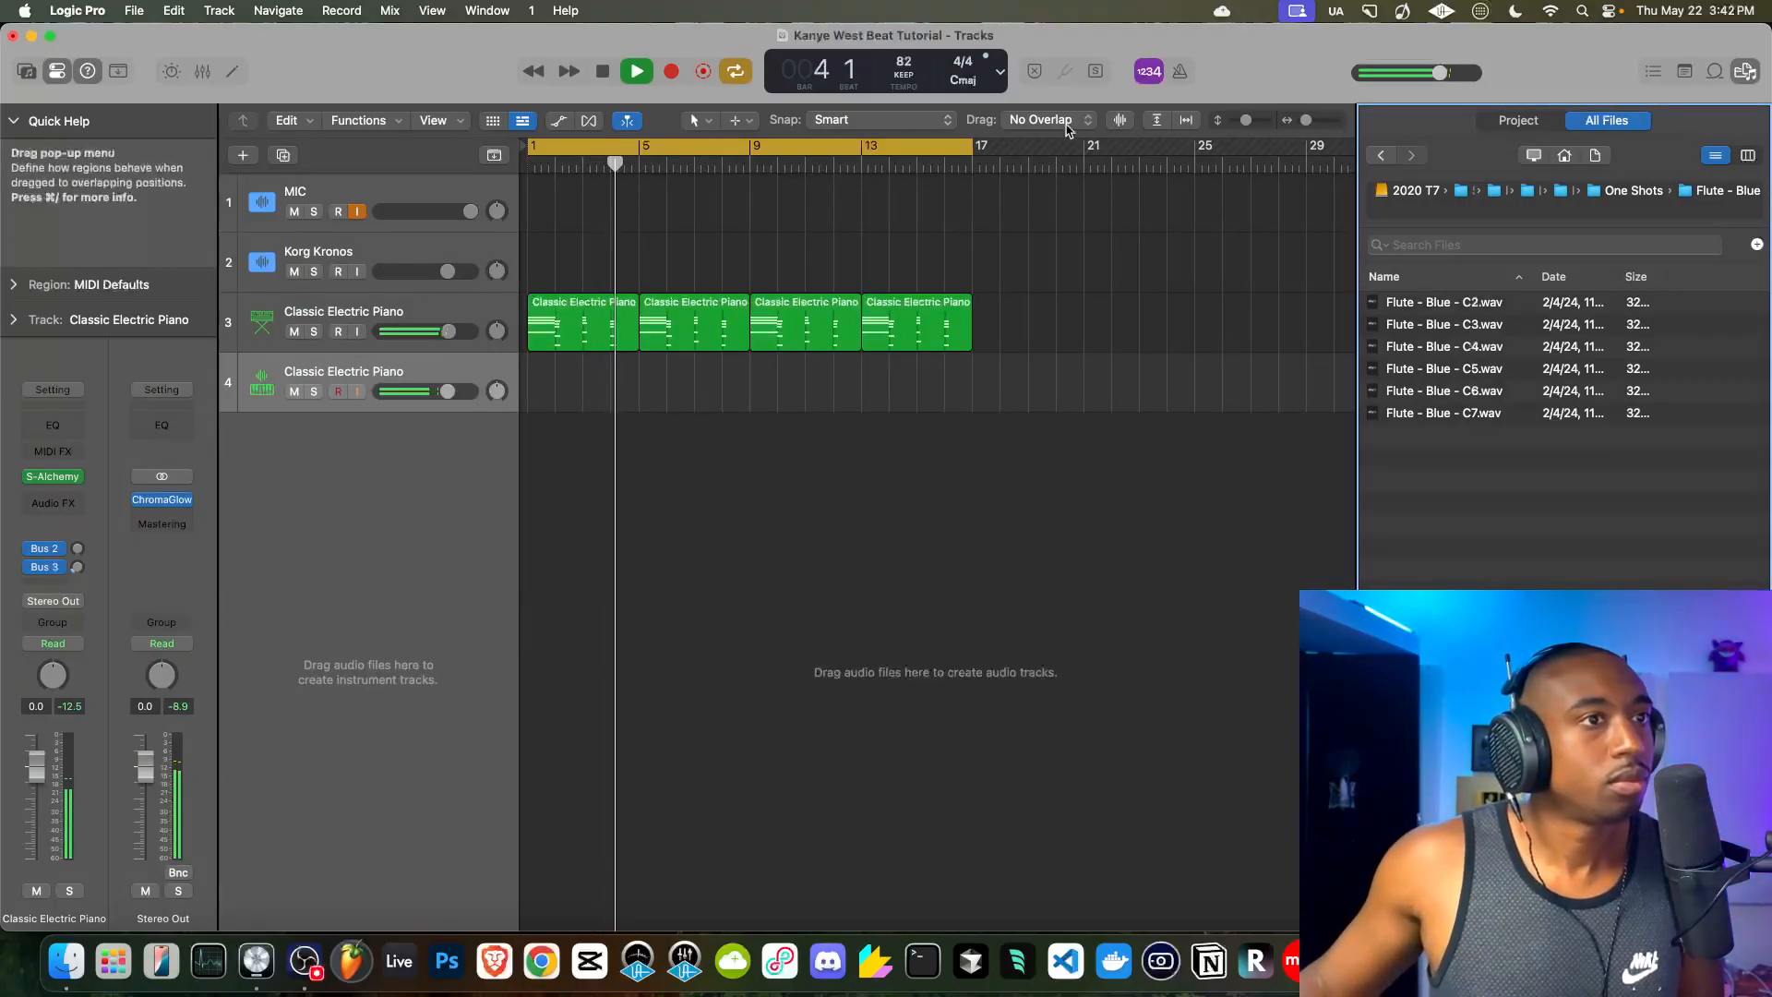
# - Turn on the metronome and record an eight-bar flute part on track 4 from the start of the project
pyautogui.press('k')
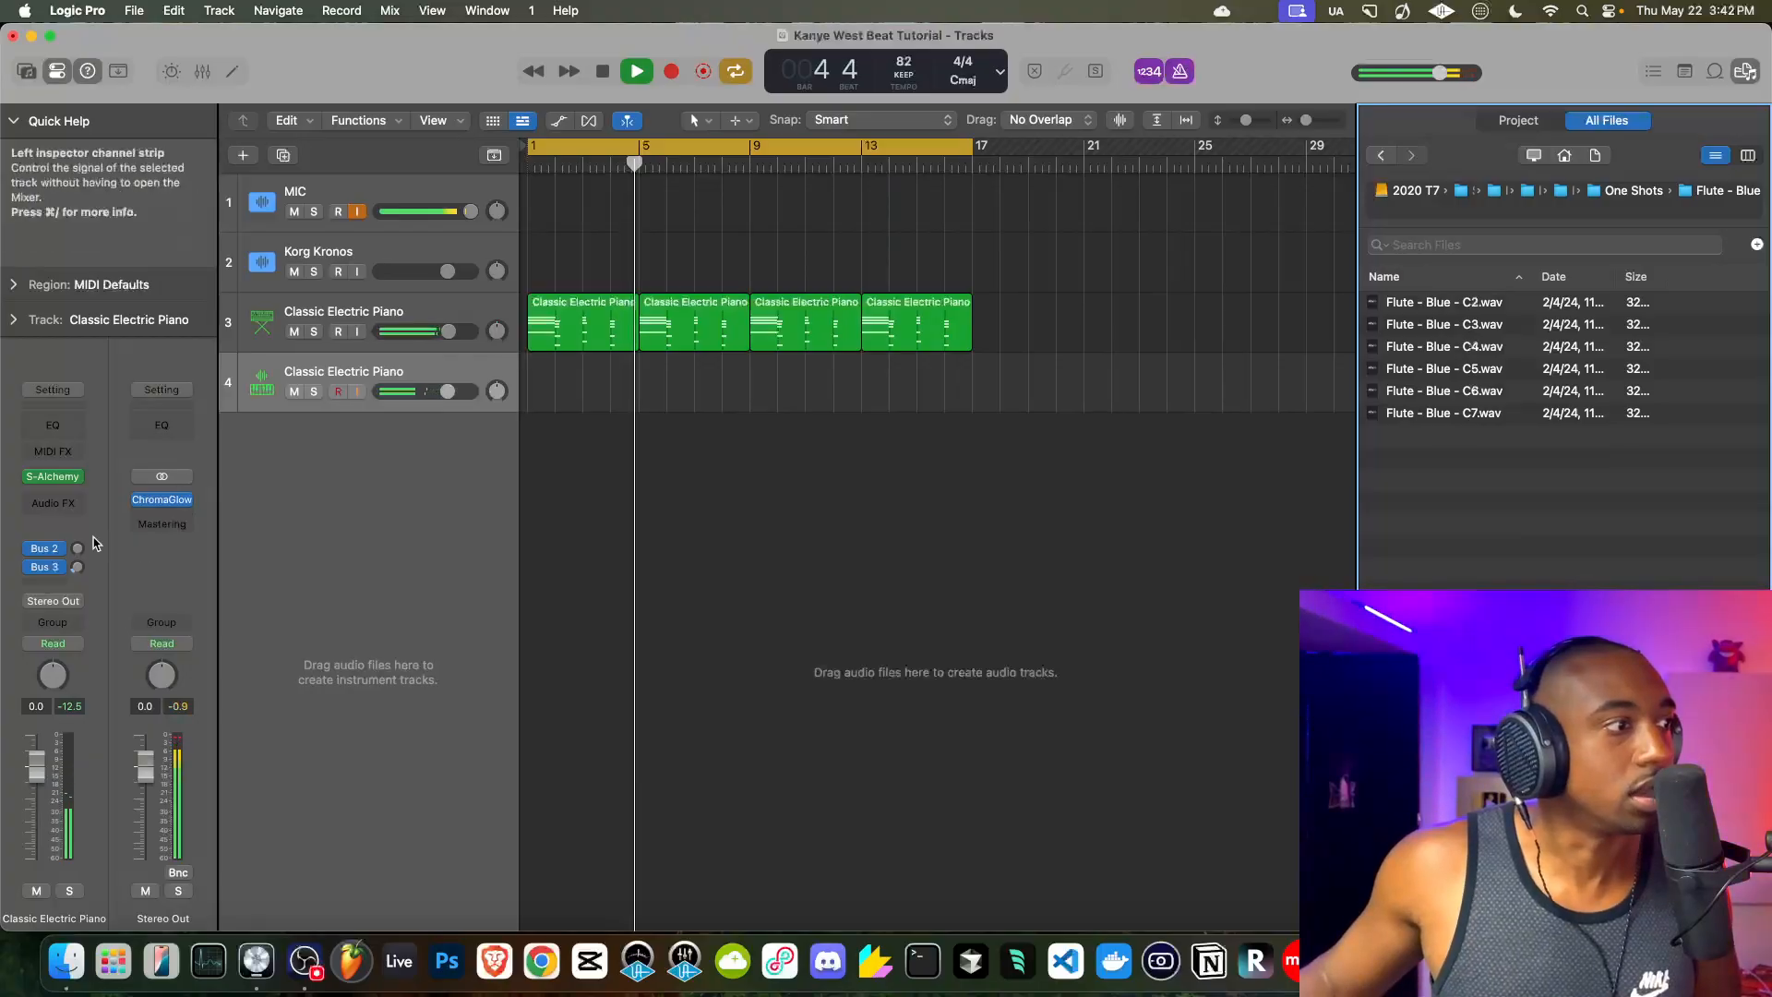
pyautogui.click(637, 71)
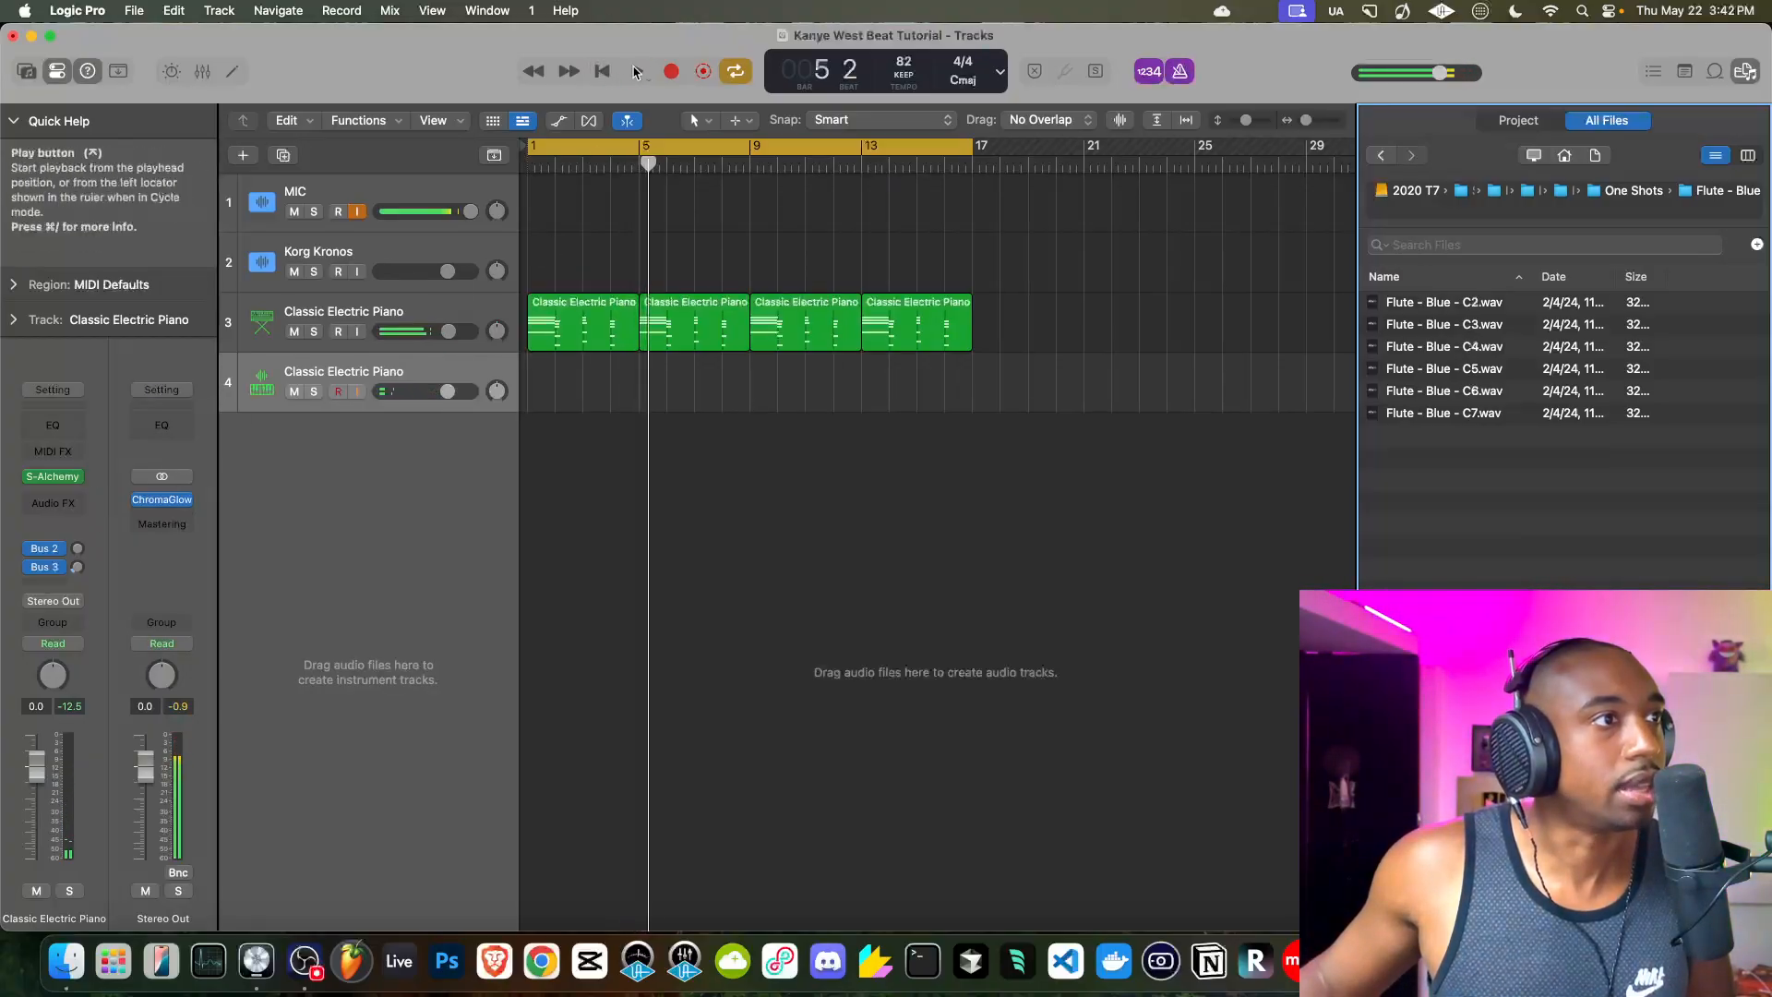
pyautogui.press('Return')
pyautogui.click(673, 71)
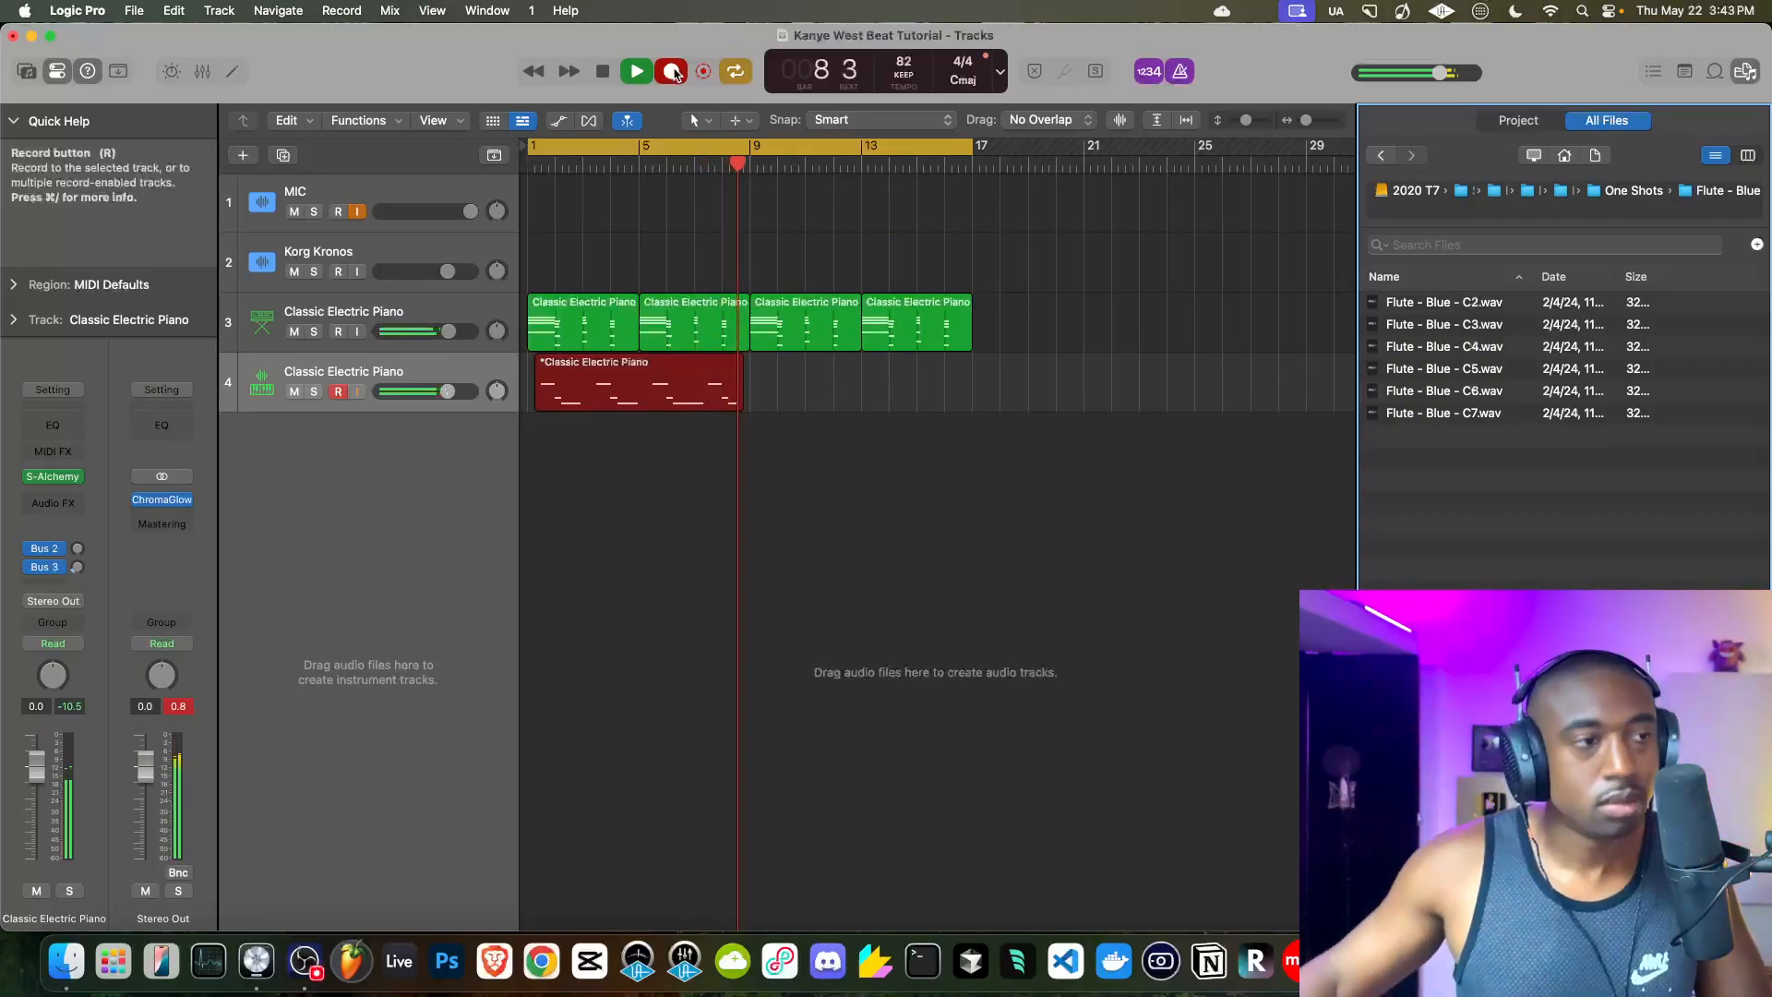
pyautogui.press('space')
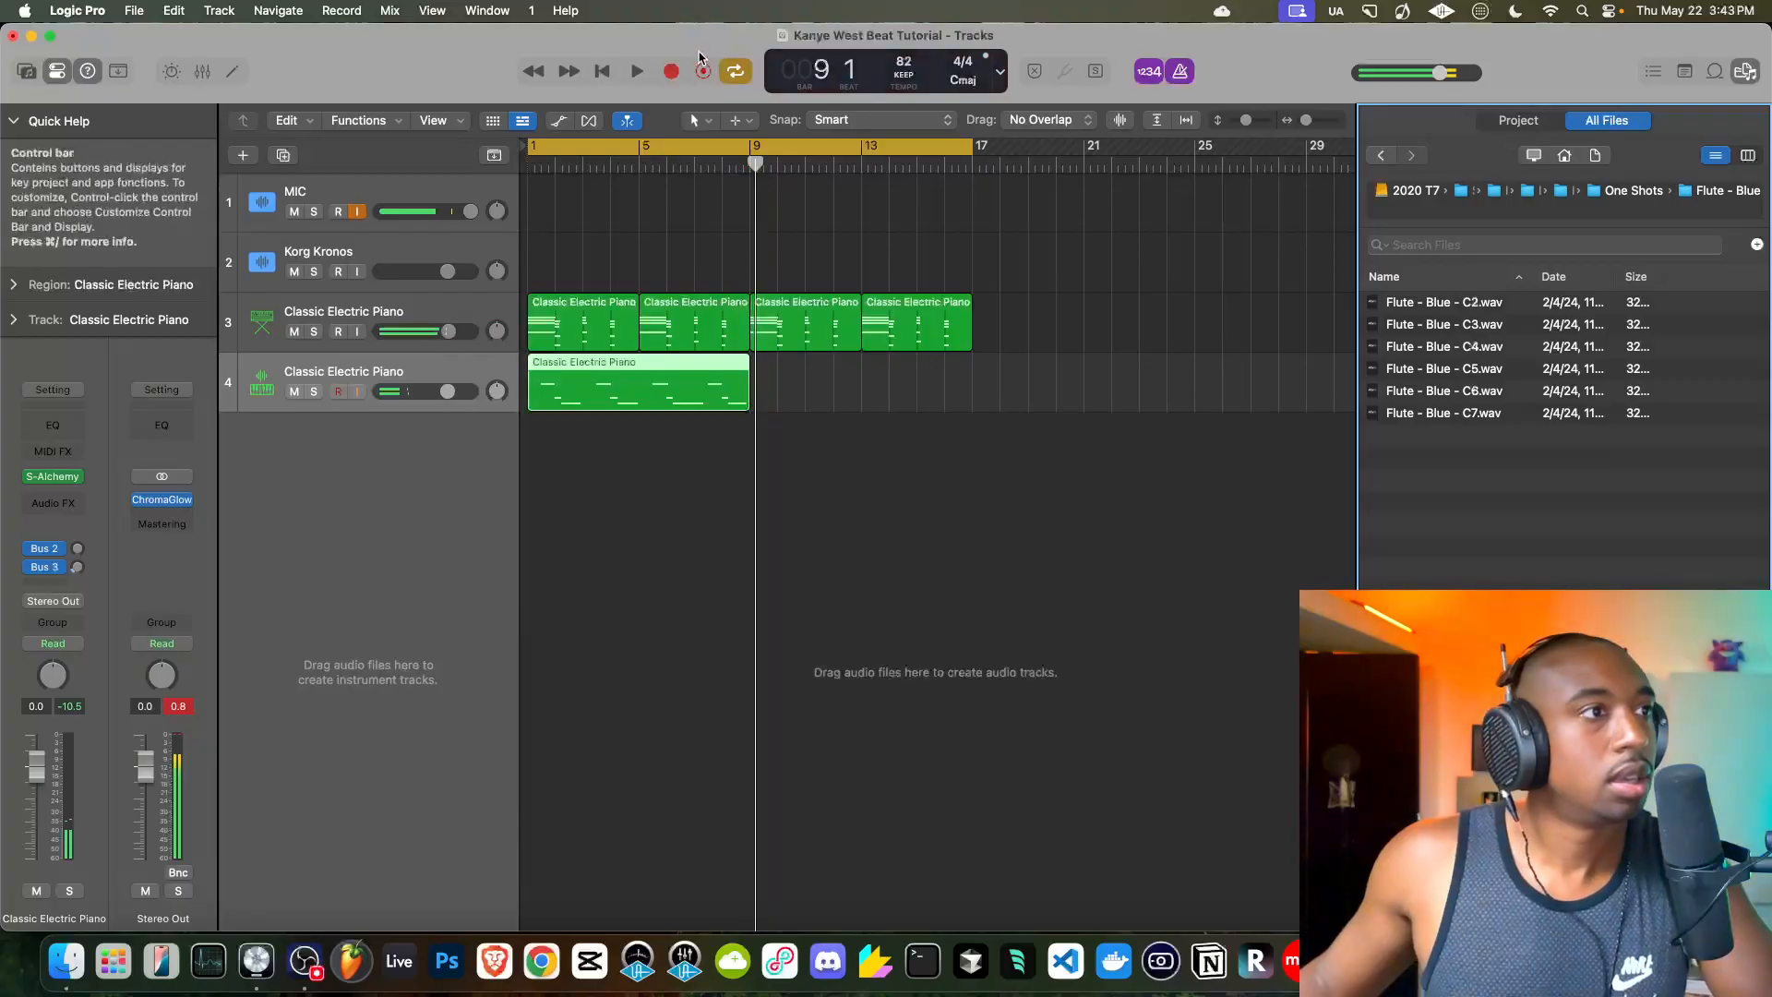
# - Rename track 4 as Contrast and track 3 as Harmony
pyautogui.doubleClick(338, 372)
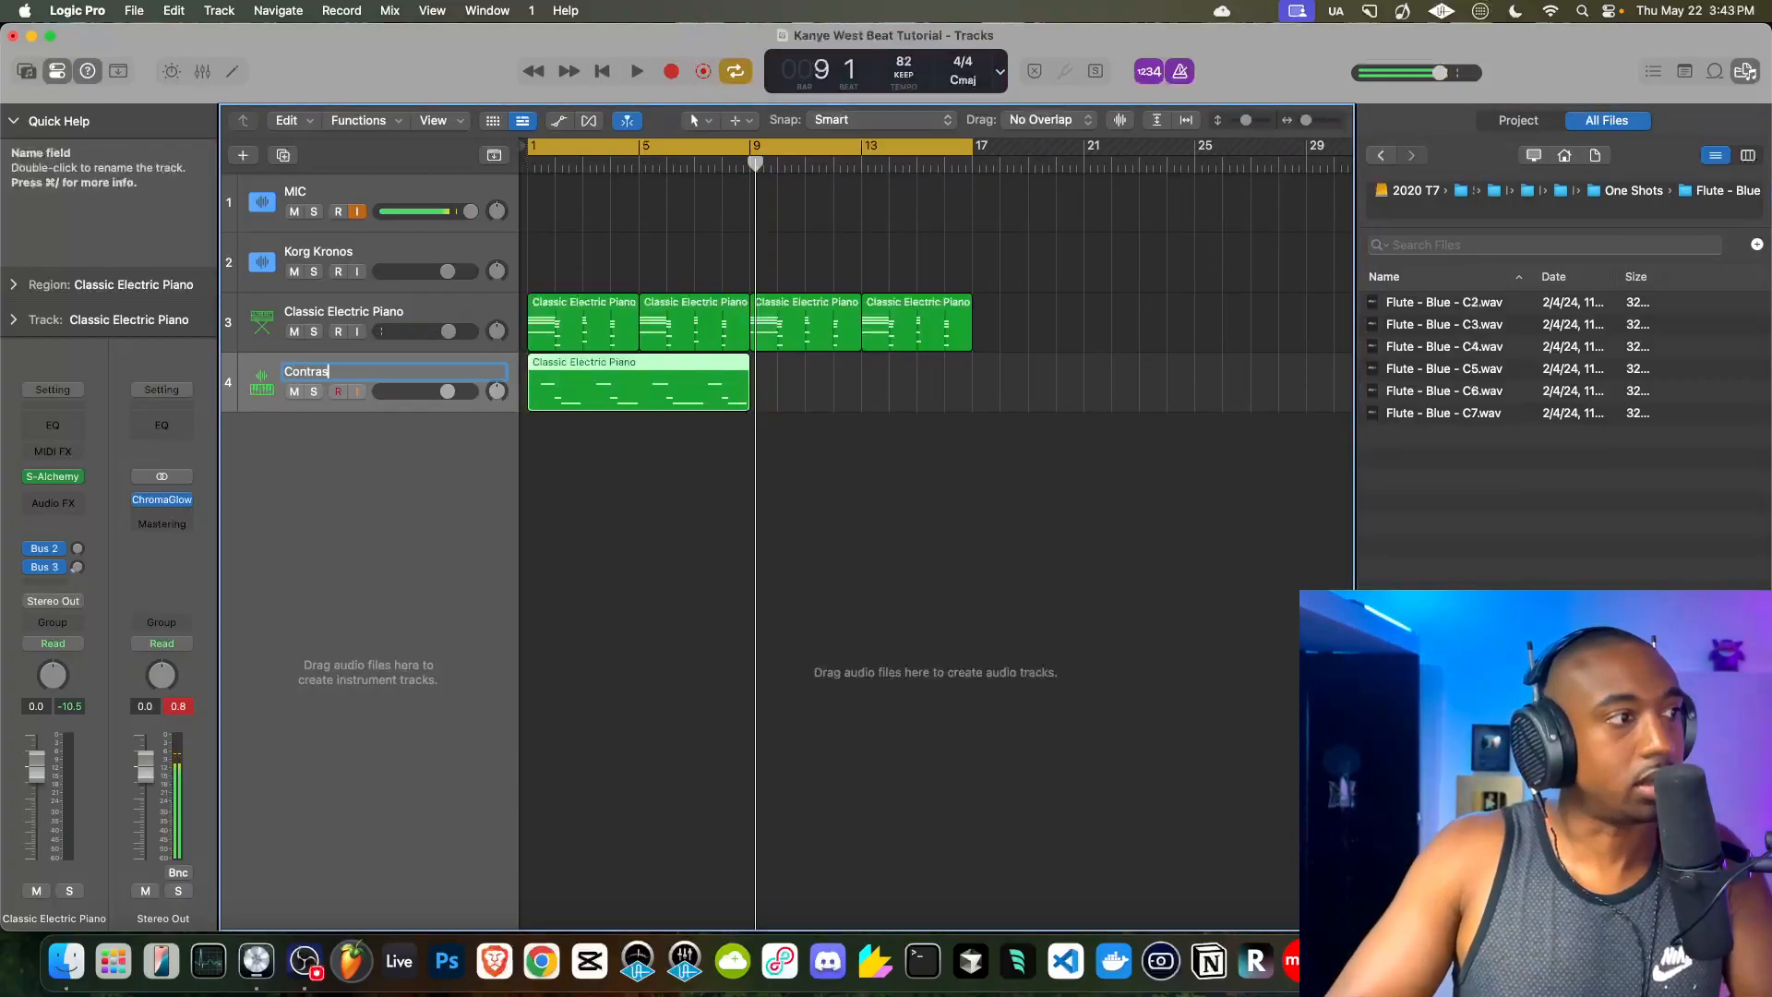
pyautogui.click(321, 314)
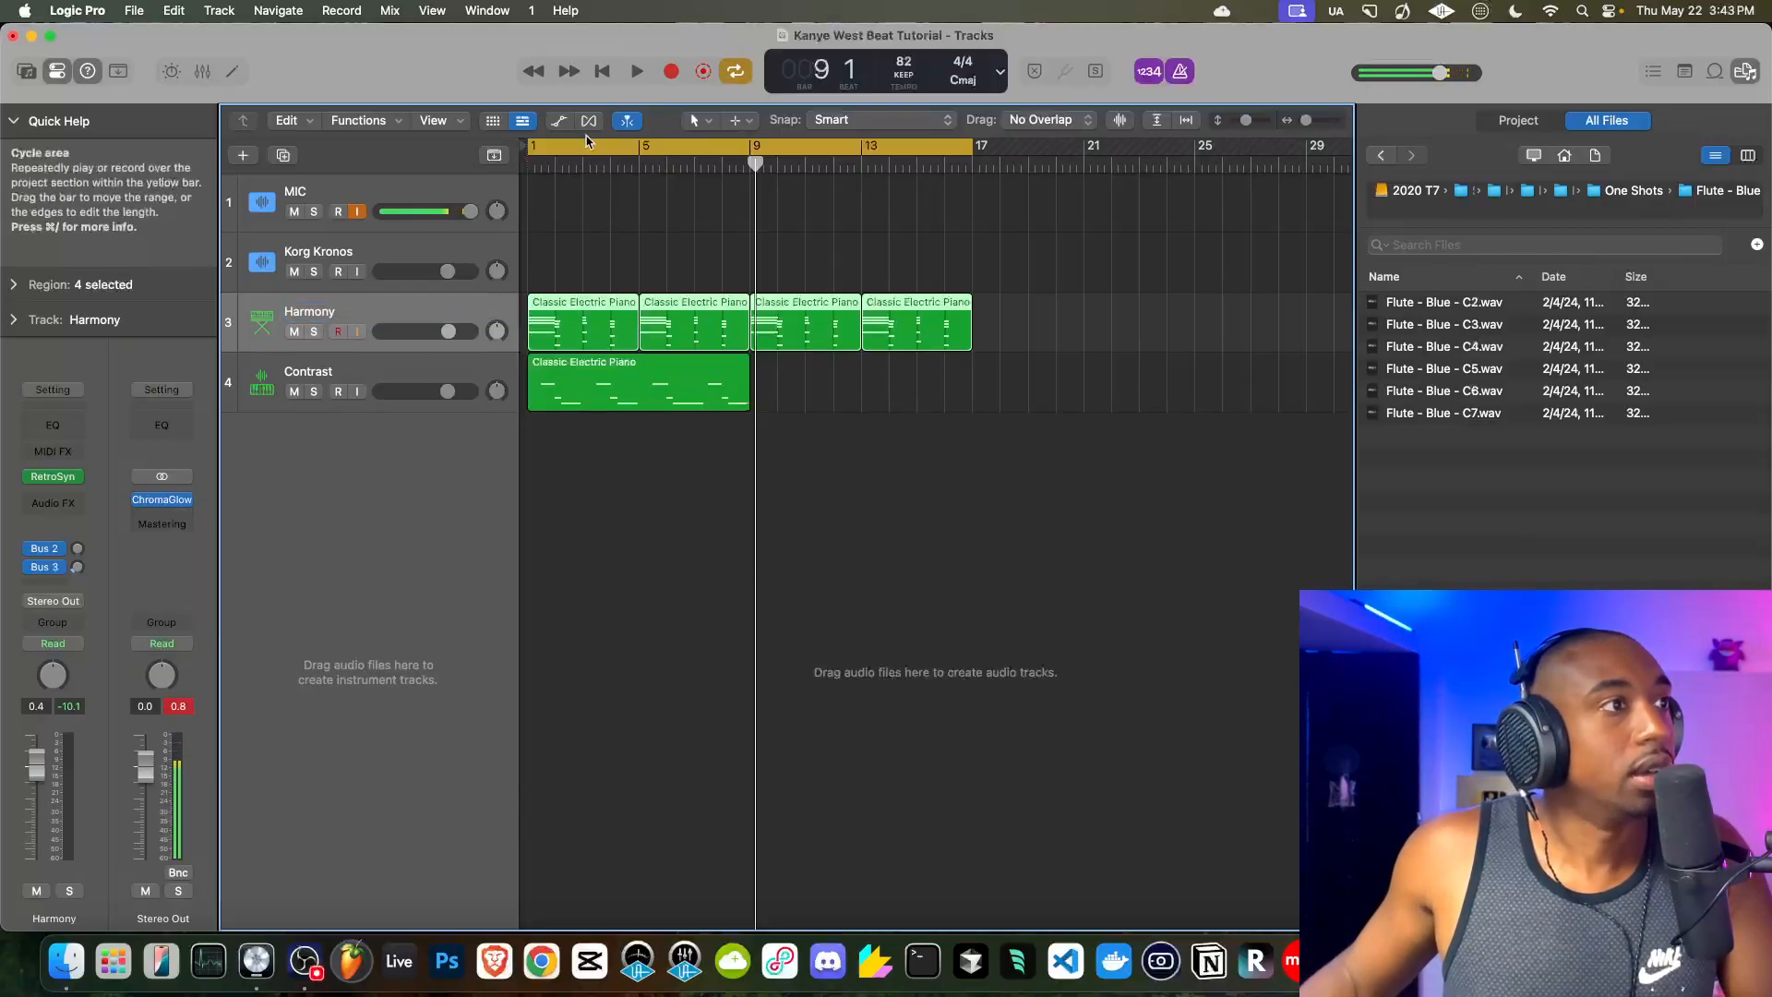
# - Insert the Tape Delay effect on the Contrast track while the loop plays, and stop playback
pyautogui.press('space')
pyautogui.click(434, 370)
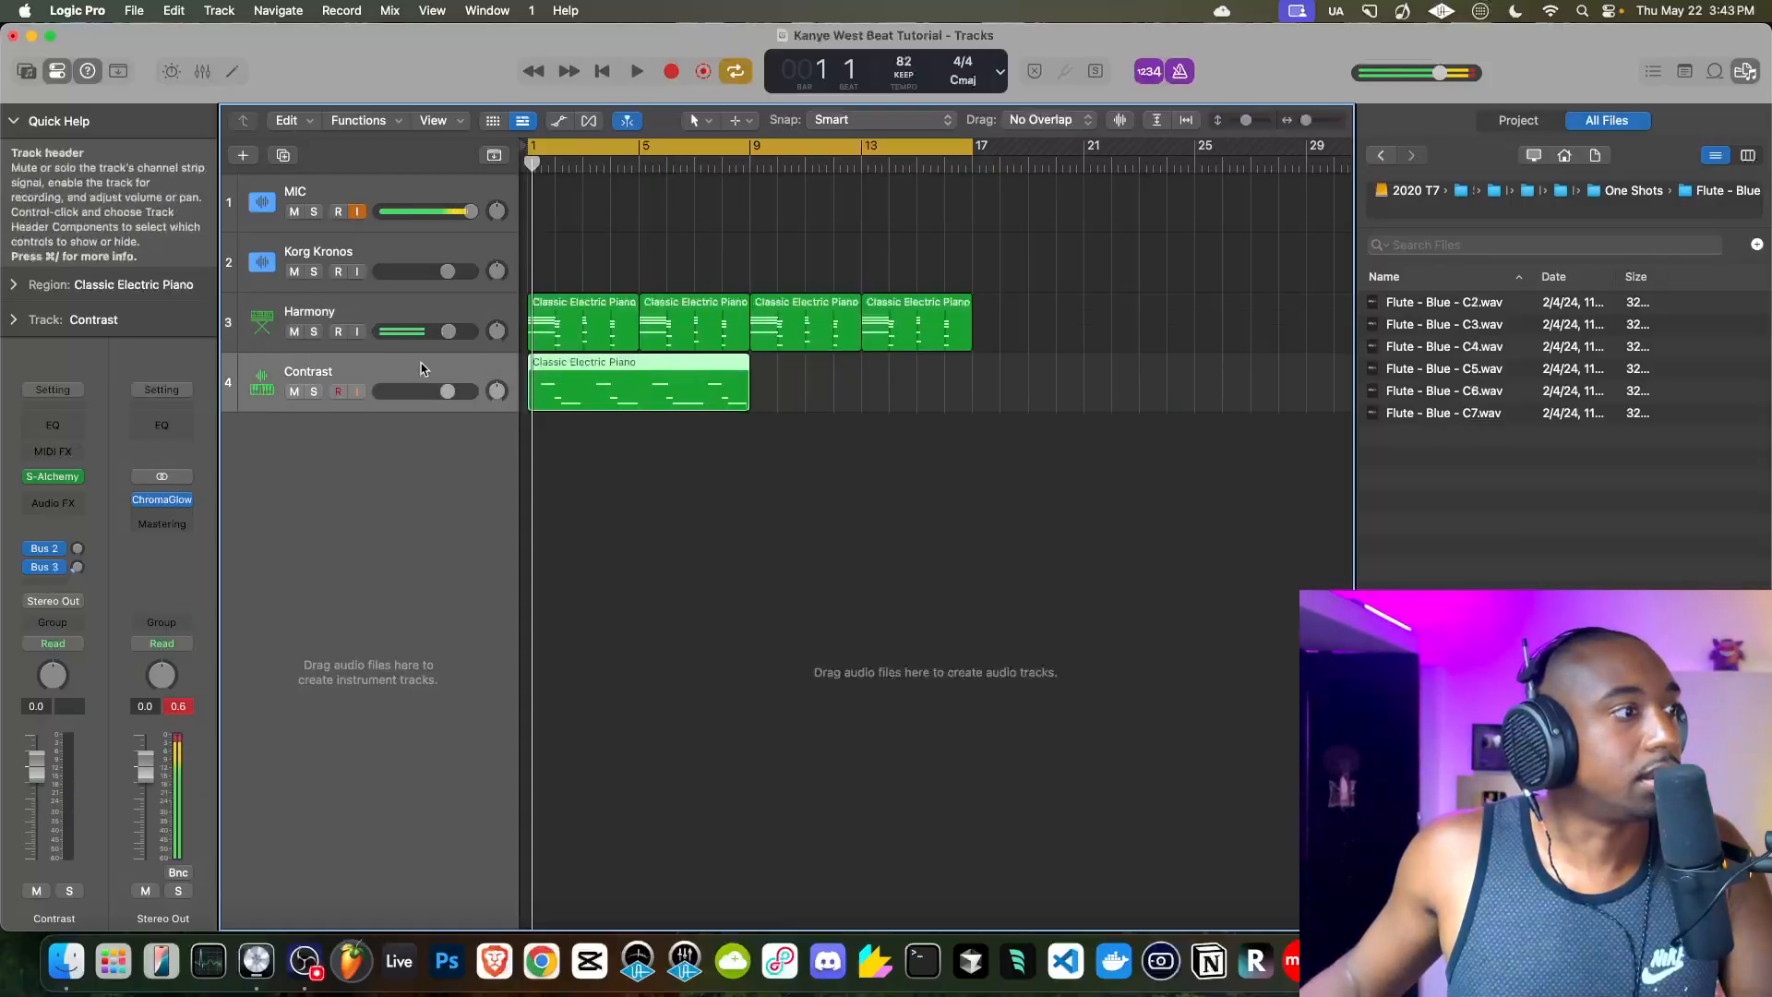
pyautogui.click(55, 503)
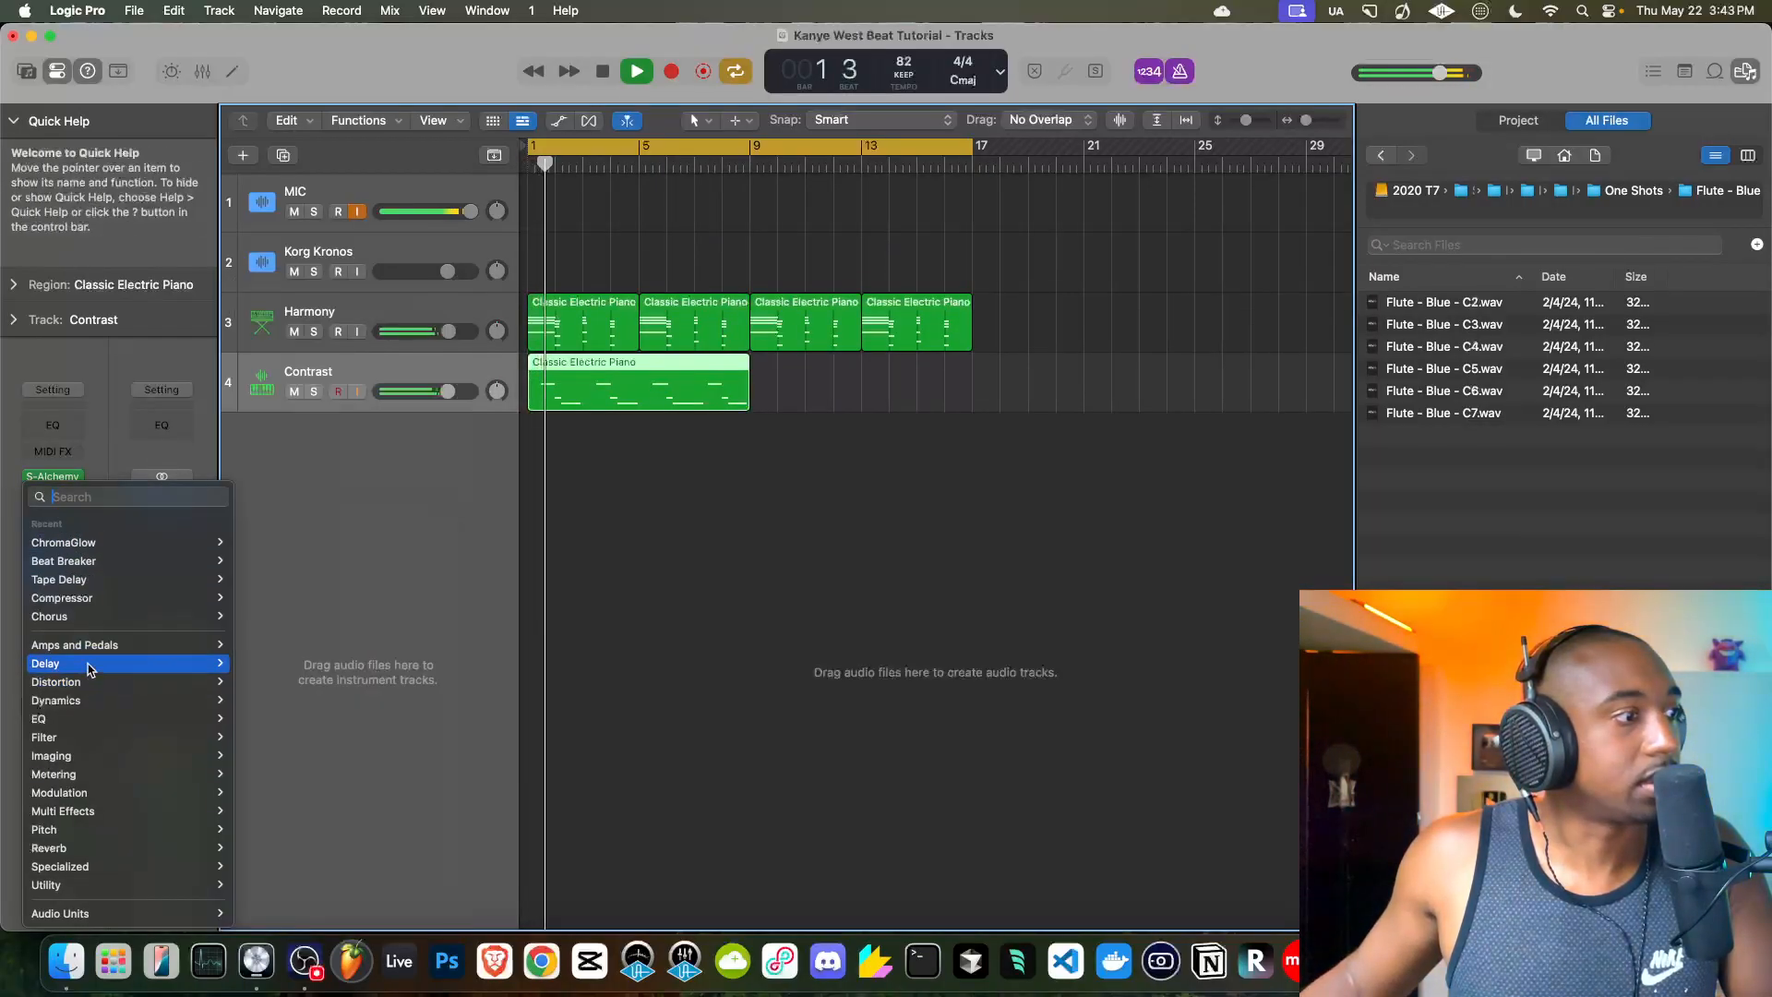
pyautogui.moveTo(87, 663)
pyautogui.click(264, 600)
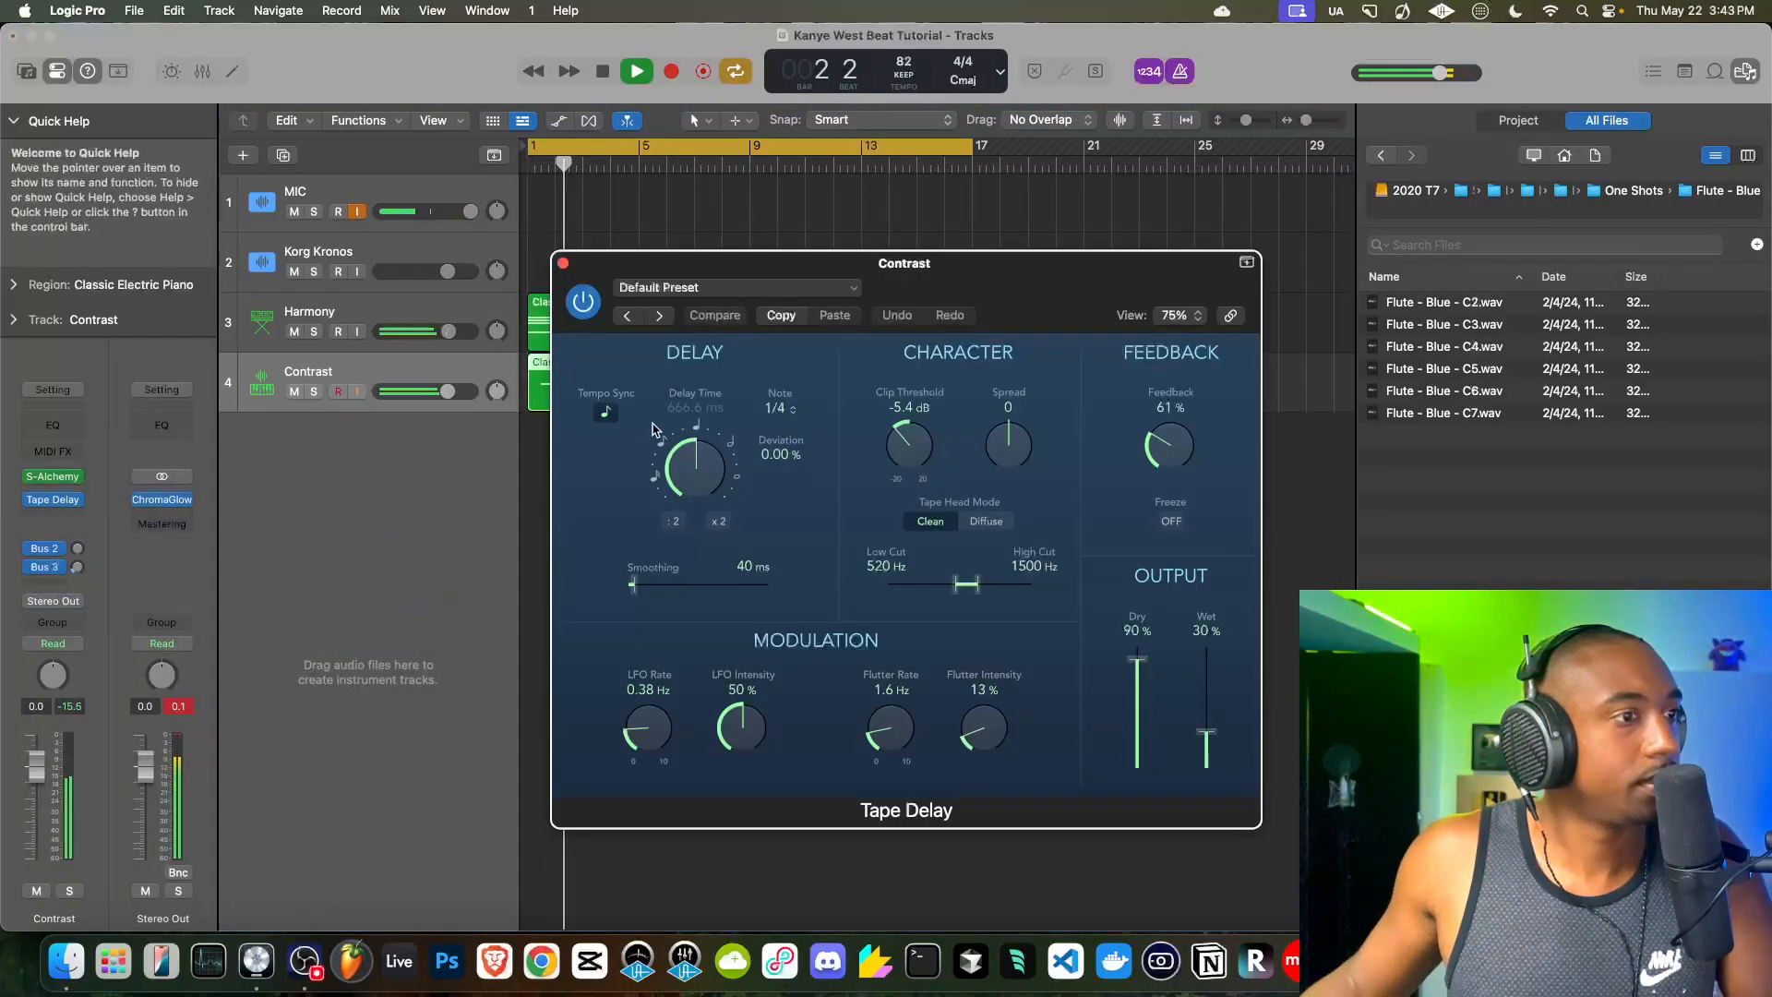
pyautogui.press('space')
# - Set Tape Delay to 248.6 ms unsynced, 0 dB clip threshold, 100 Hz low cut, 20000 Hz high cut, 30 % flutter intensity and 32 % wet
pyautogui.moveTo(955, 583); pyautogui.dragTo(888, 584)
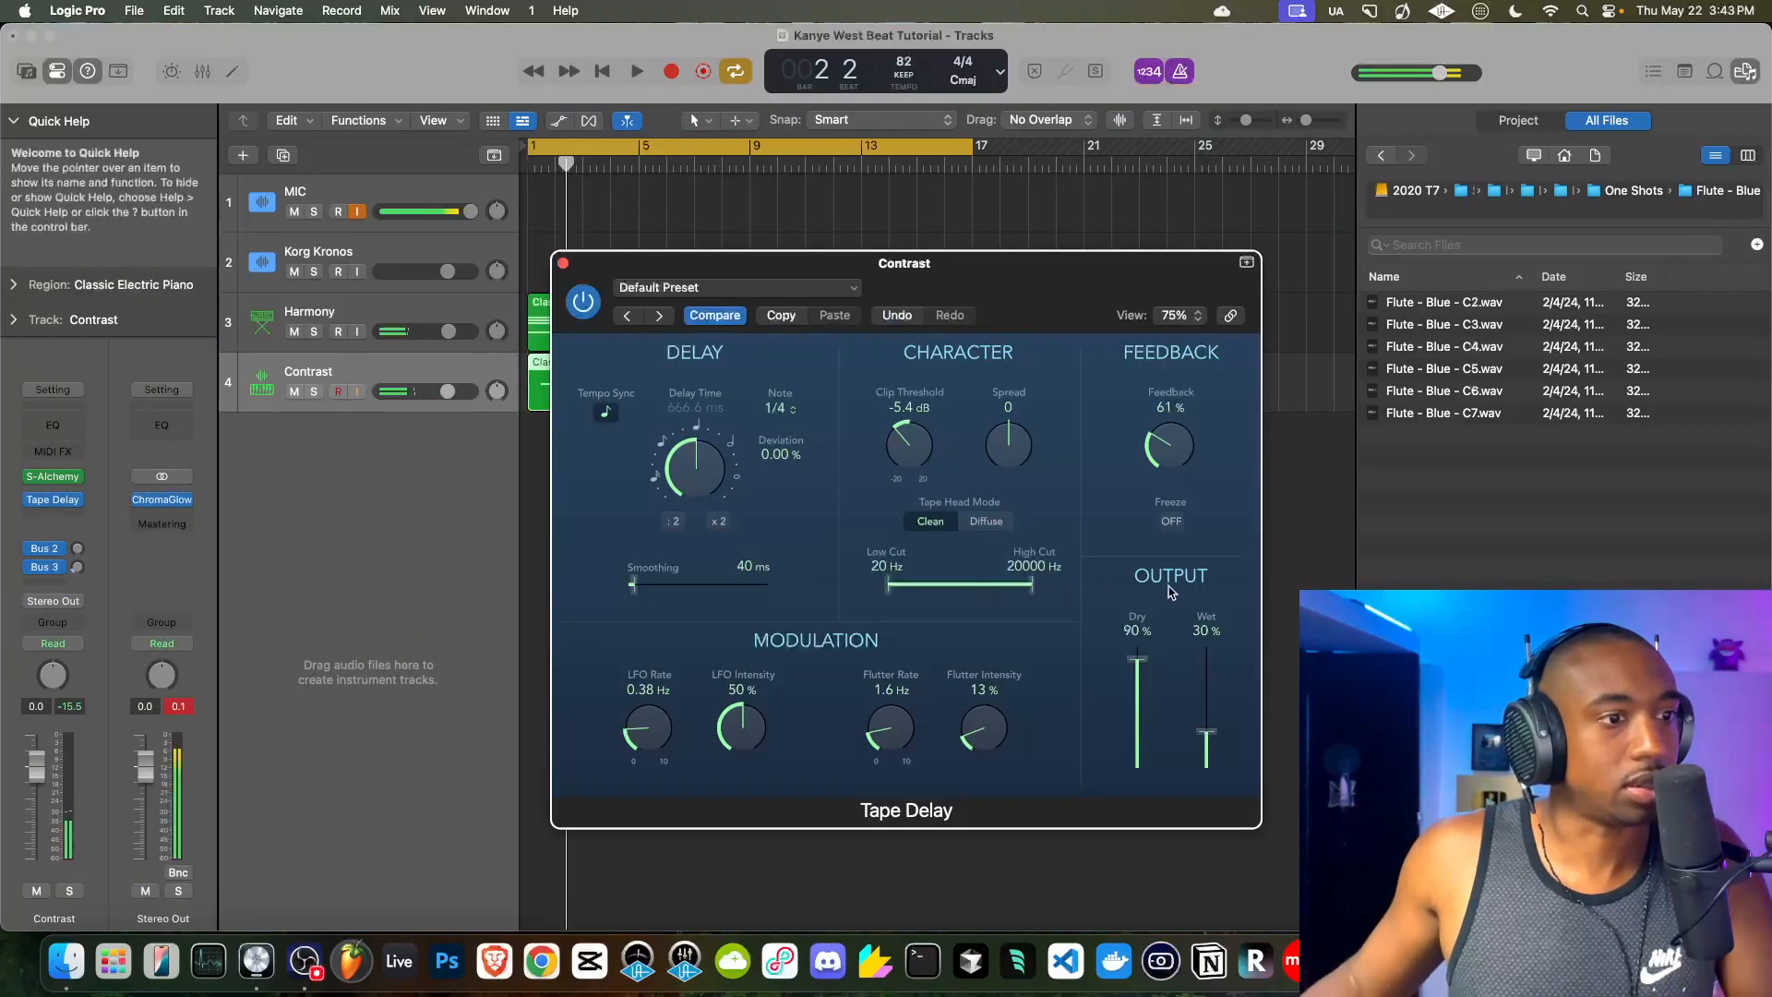
pyautogui.press('space')
pyautogui.moveTo(980, 726); pyautogui.dragTo(989, 644)
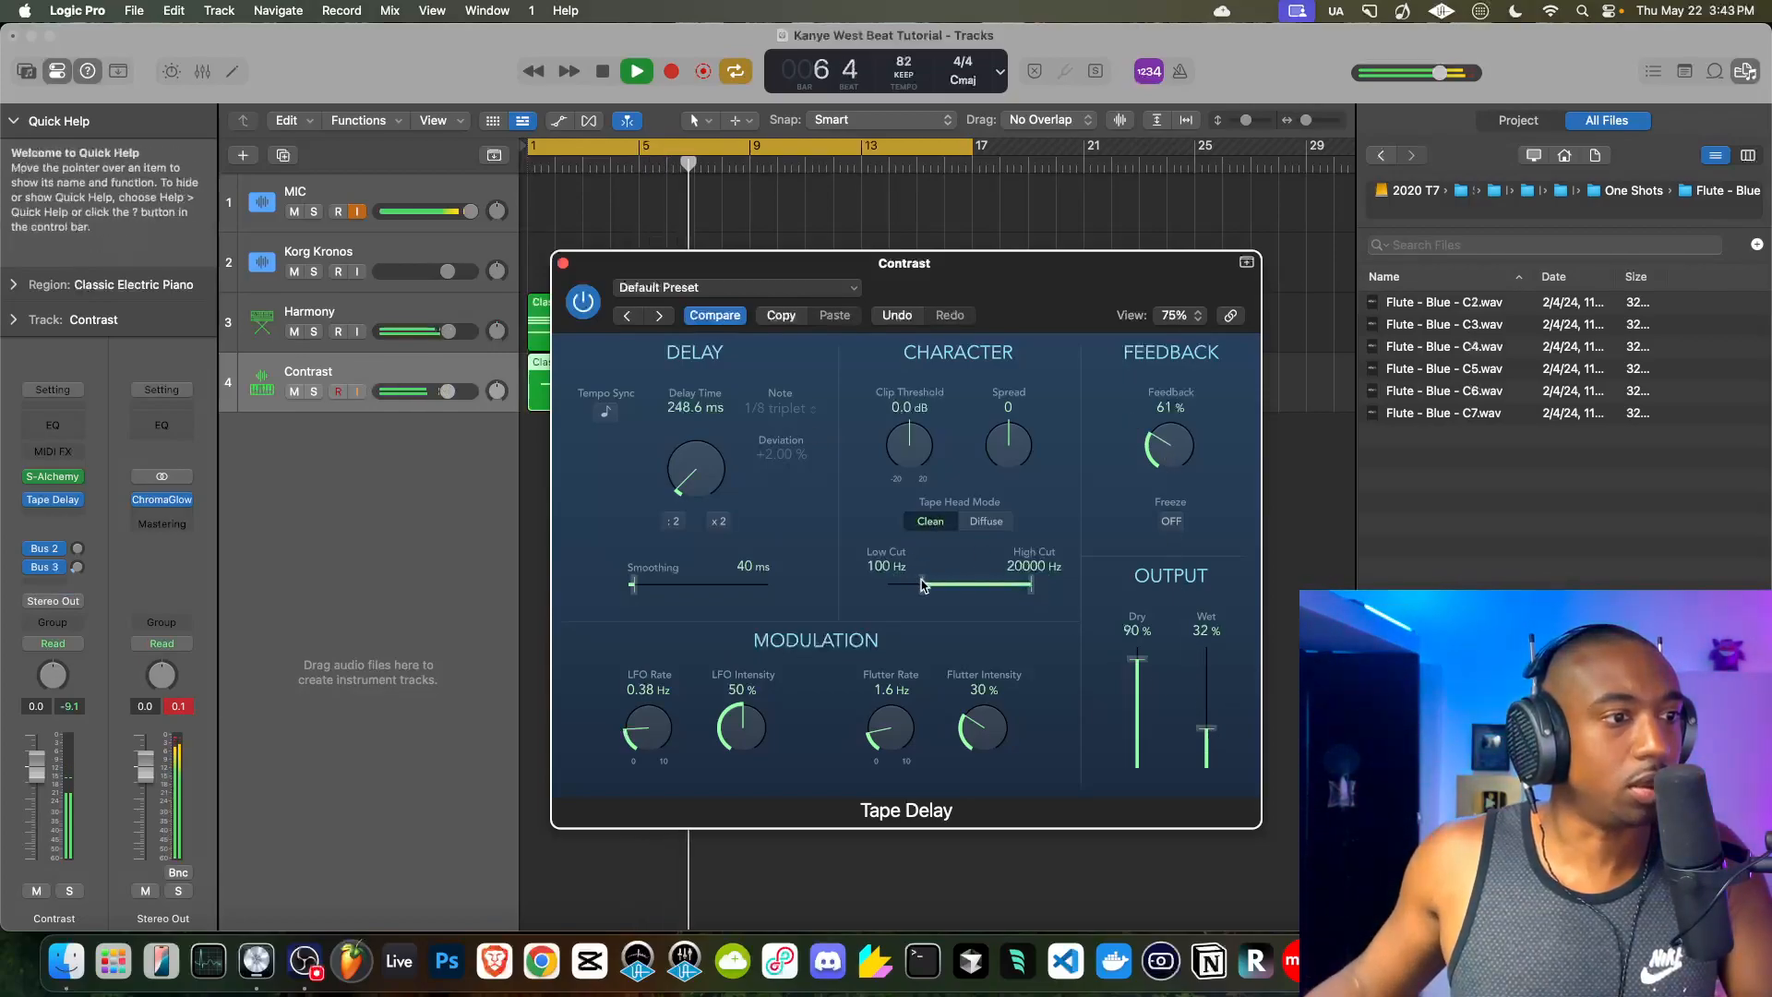
pyautogui.click(564, 263)
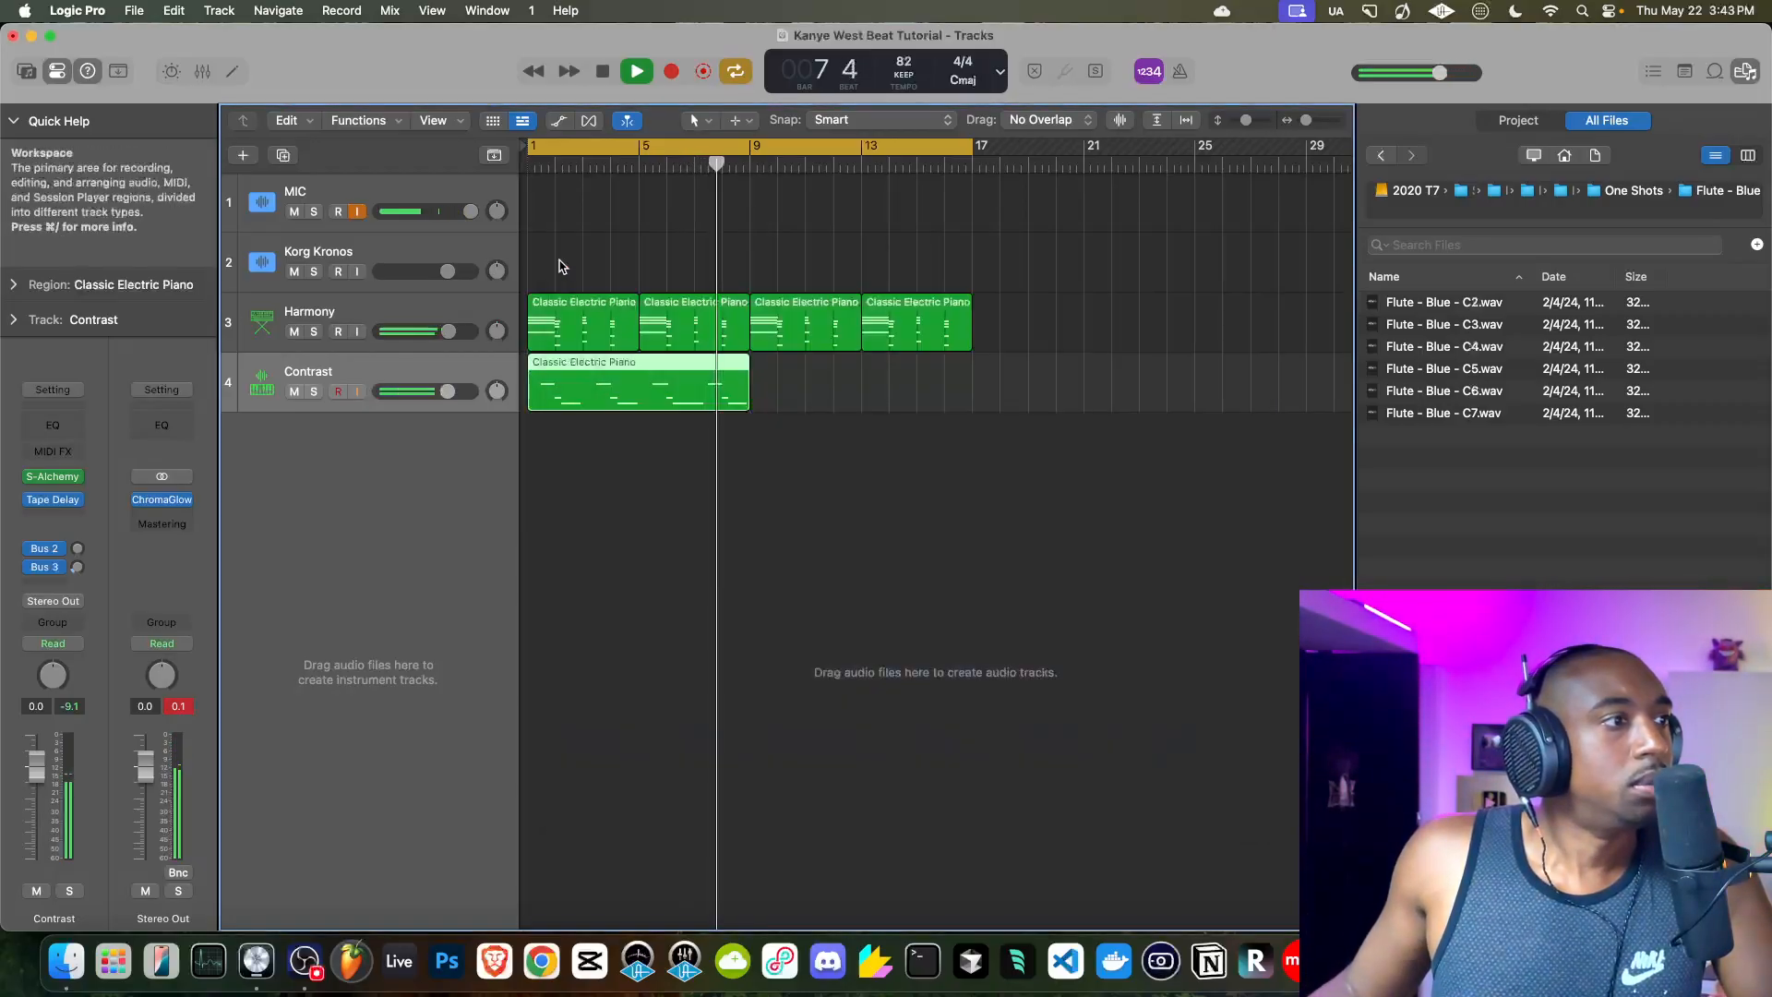
# - Insert the stereo Quantec Room Simulator reverb after Tape Delay on the Contrast track, keeping its default preset
pyautogui.click(55, 521)
pyautogui.moveTo(93, 847)
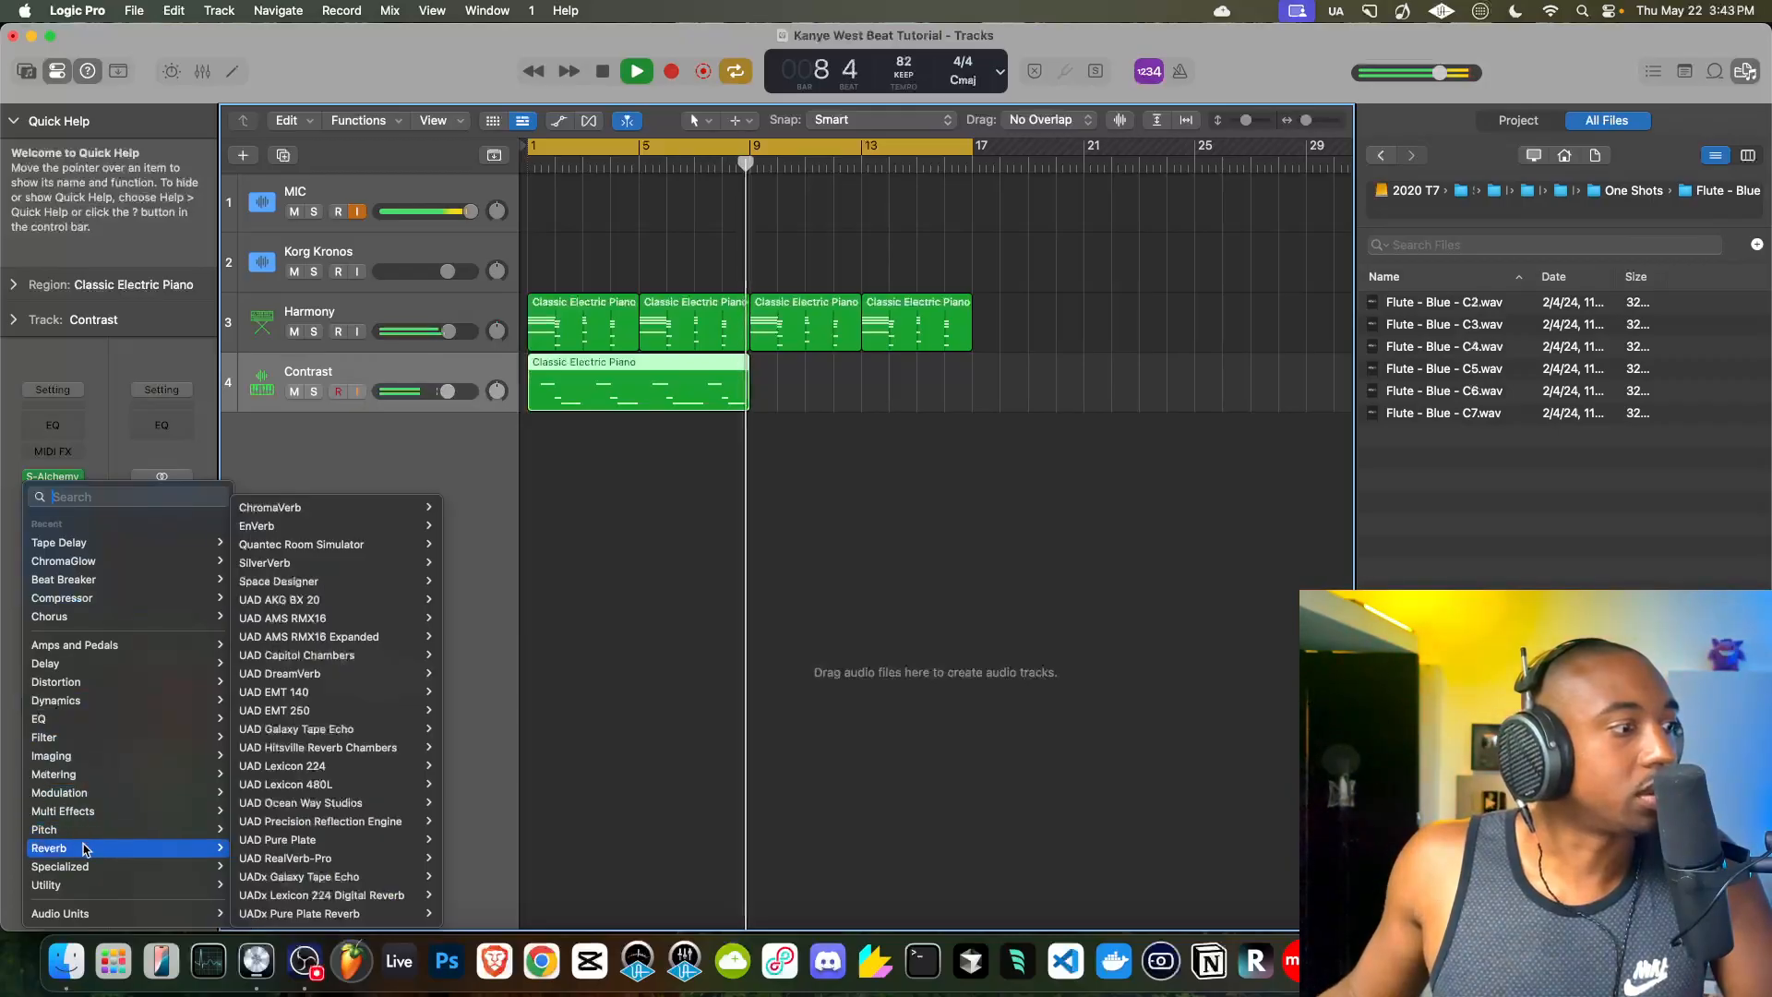
pyautogui.moveTo(350, 545)
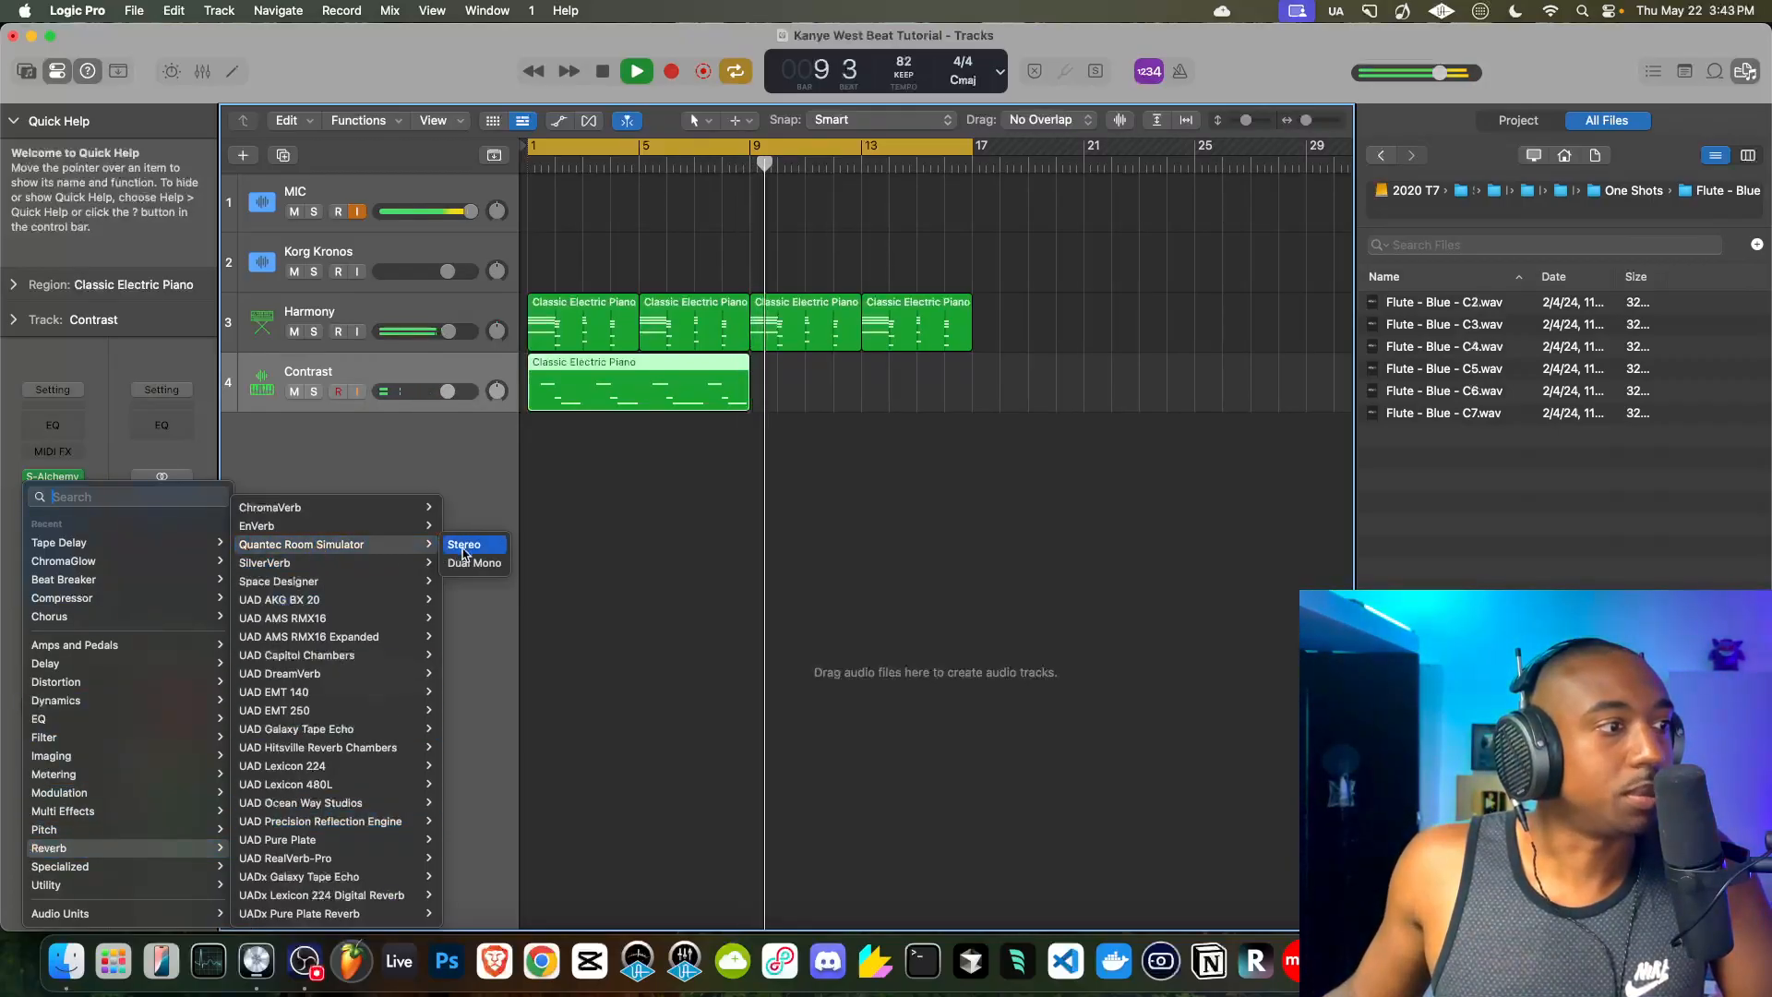
pyautogui.click(467, 546)
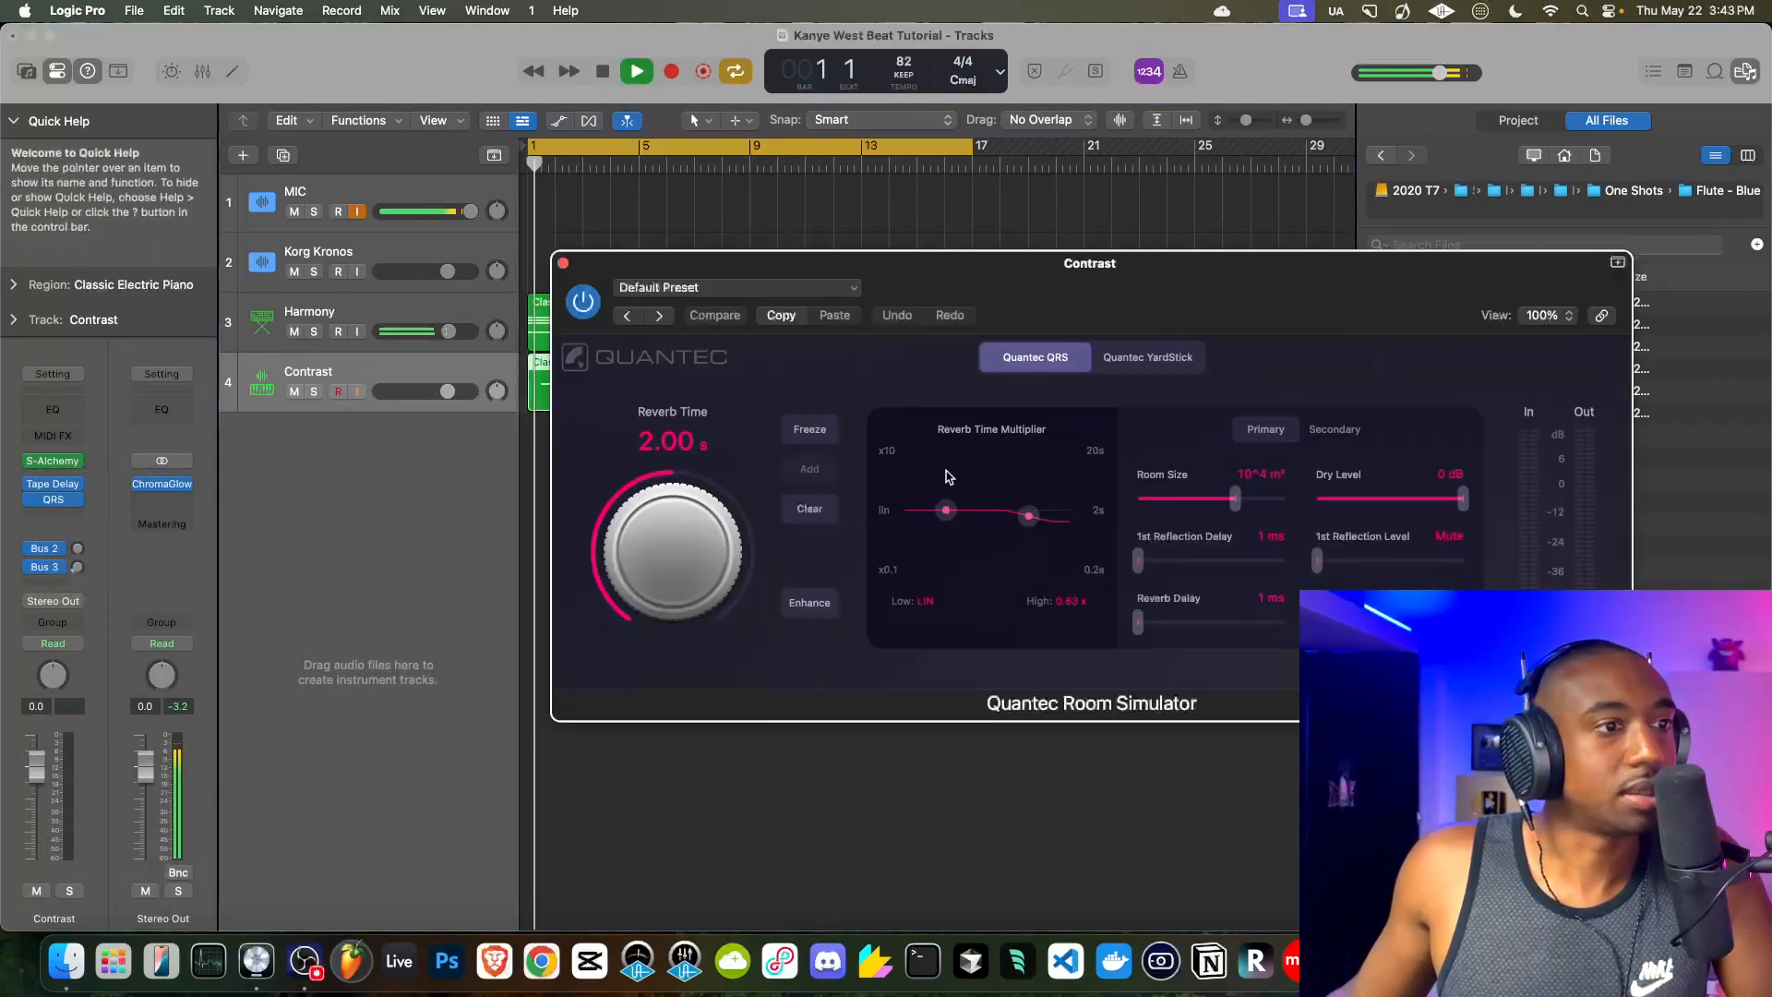
pyautogui.click(563, 265)
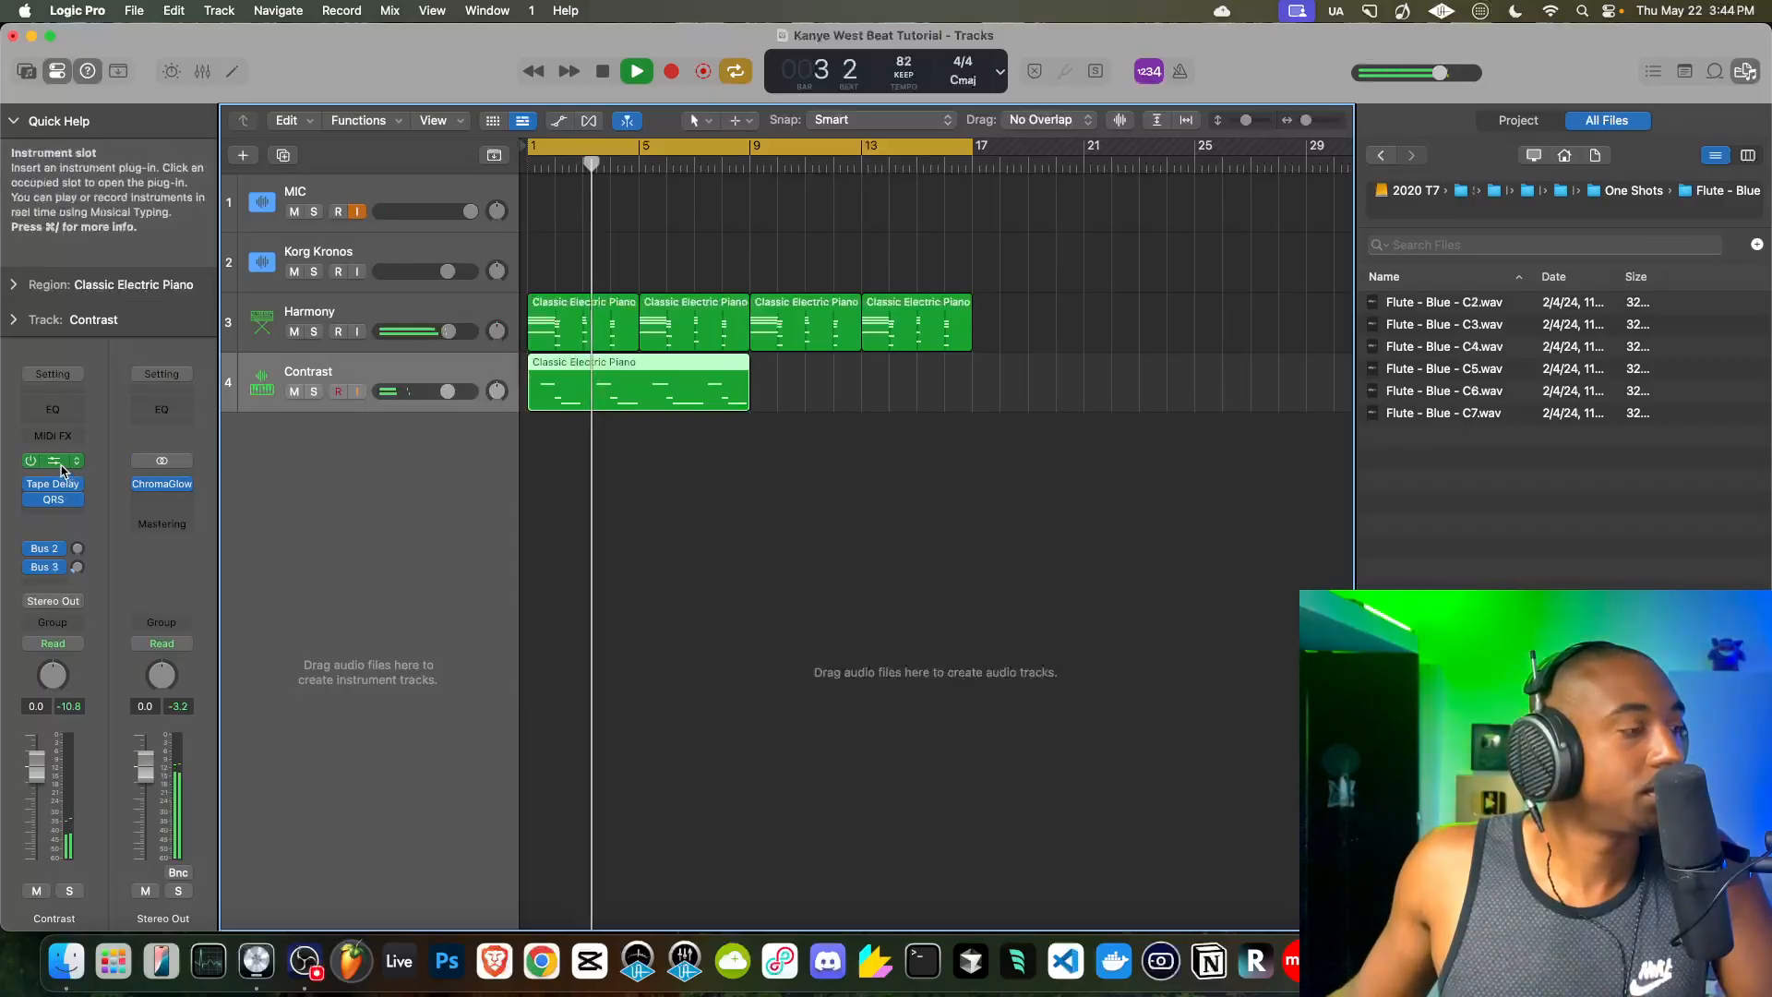
# - Insert Channel EQ after the reverb on the Contrast track with a 230 Hz, 12 dB/Oct high-pass filter
pyautogui.click(61, 515)
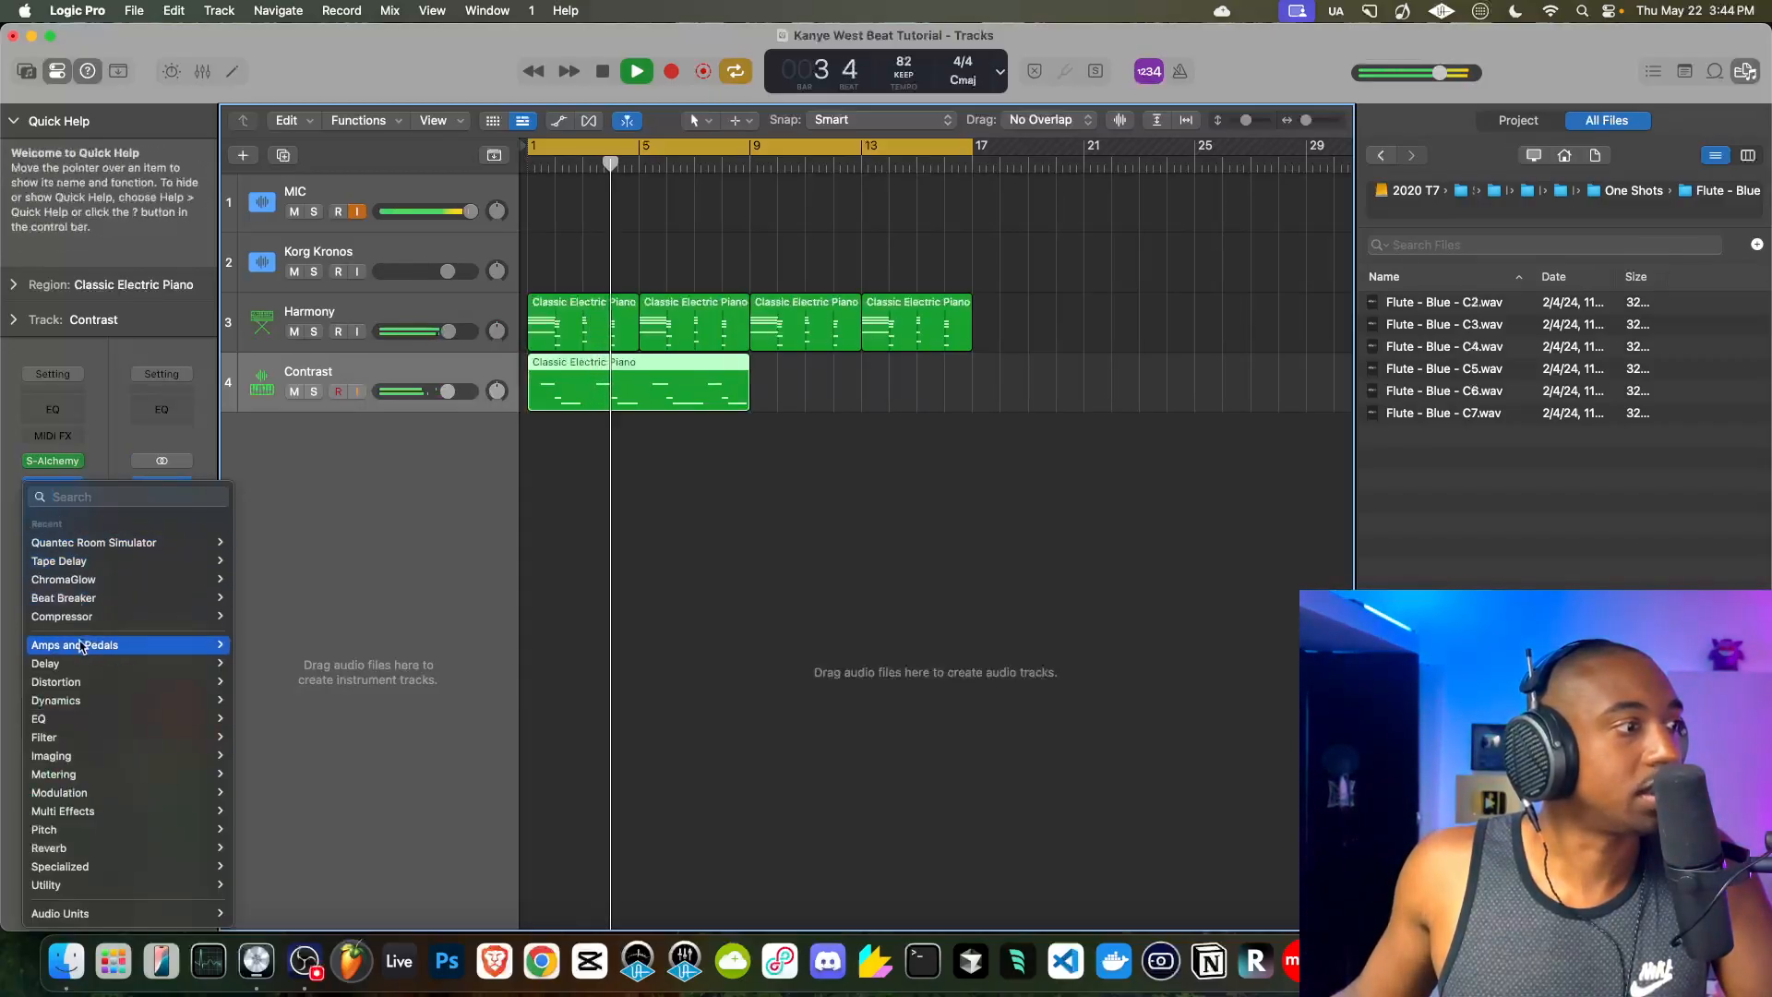
pyautogui.moveTo(56, 718)
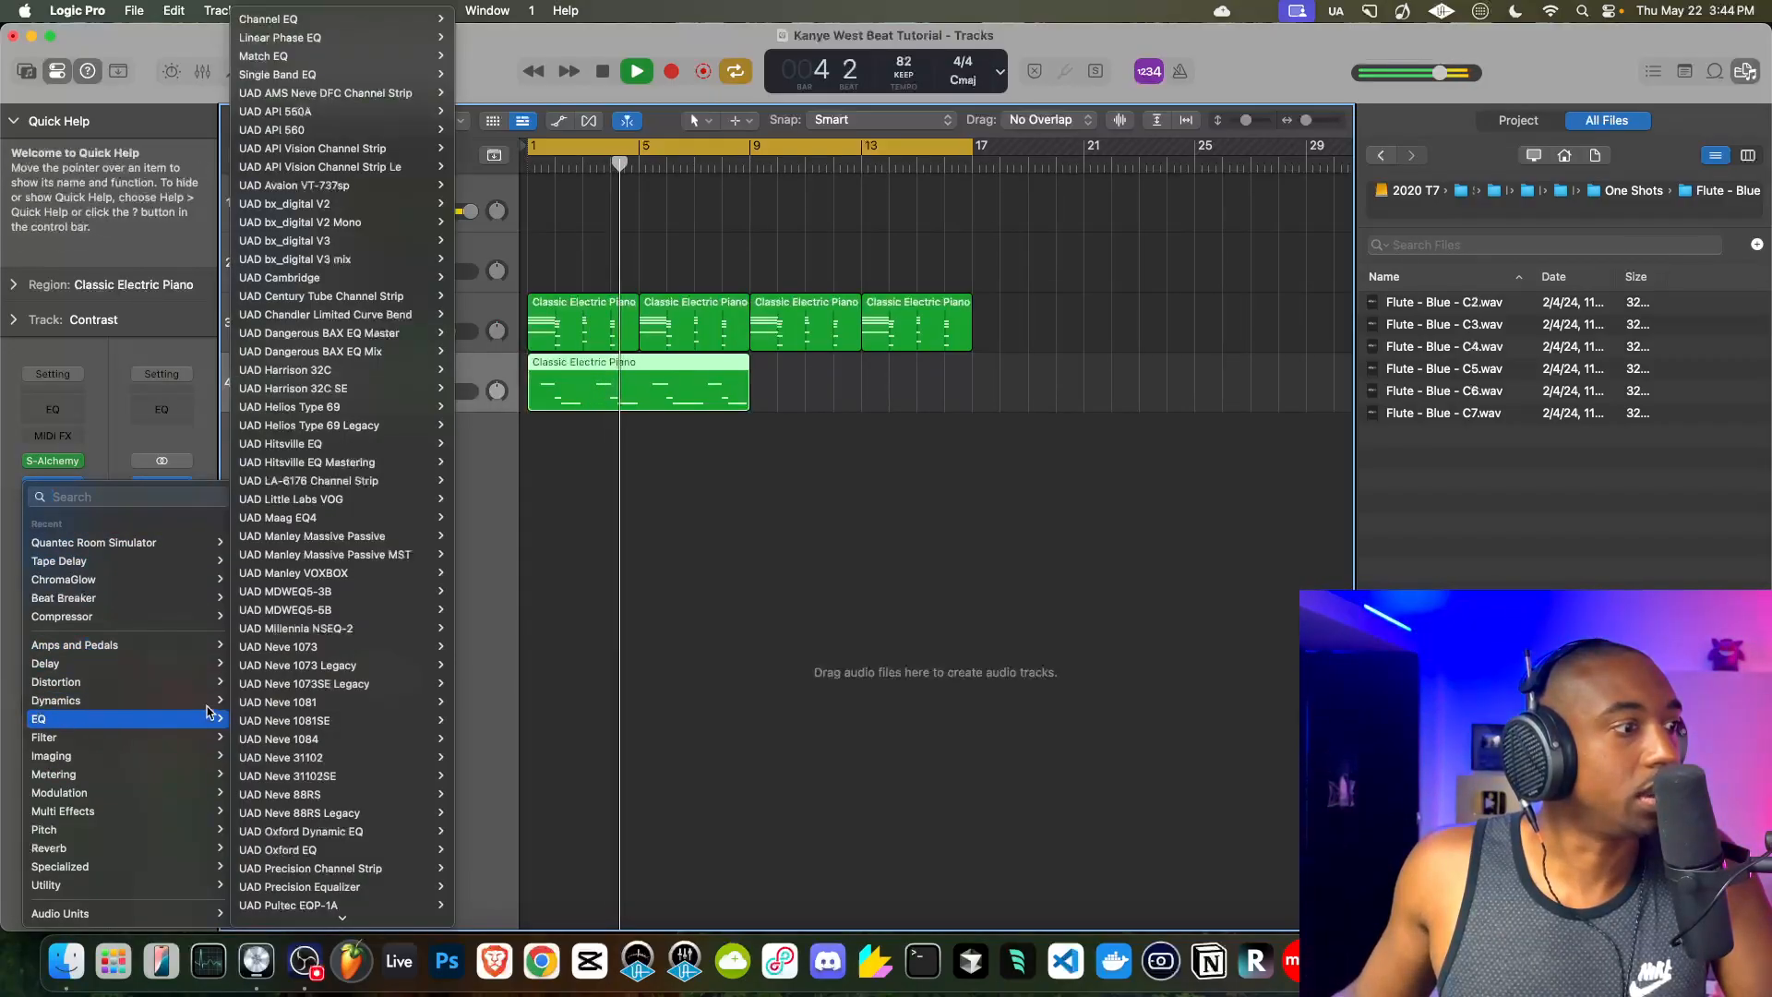
pyautogui.click(351, 30)
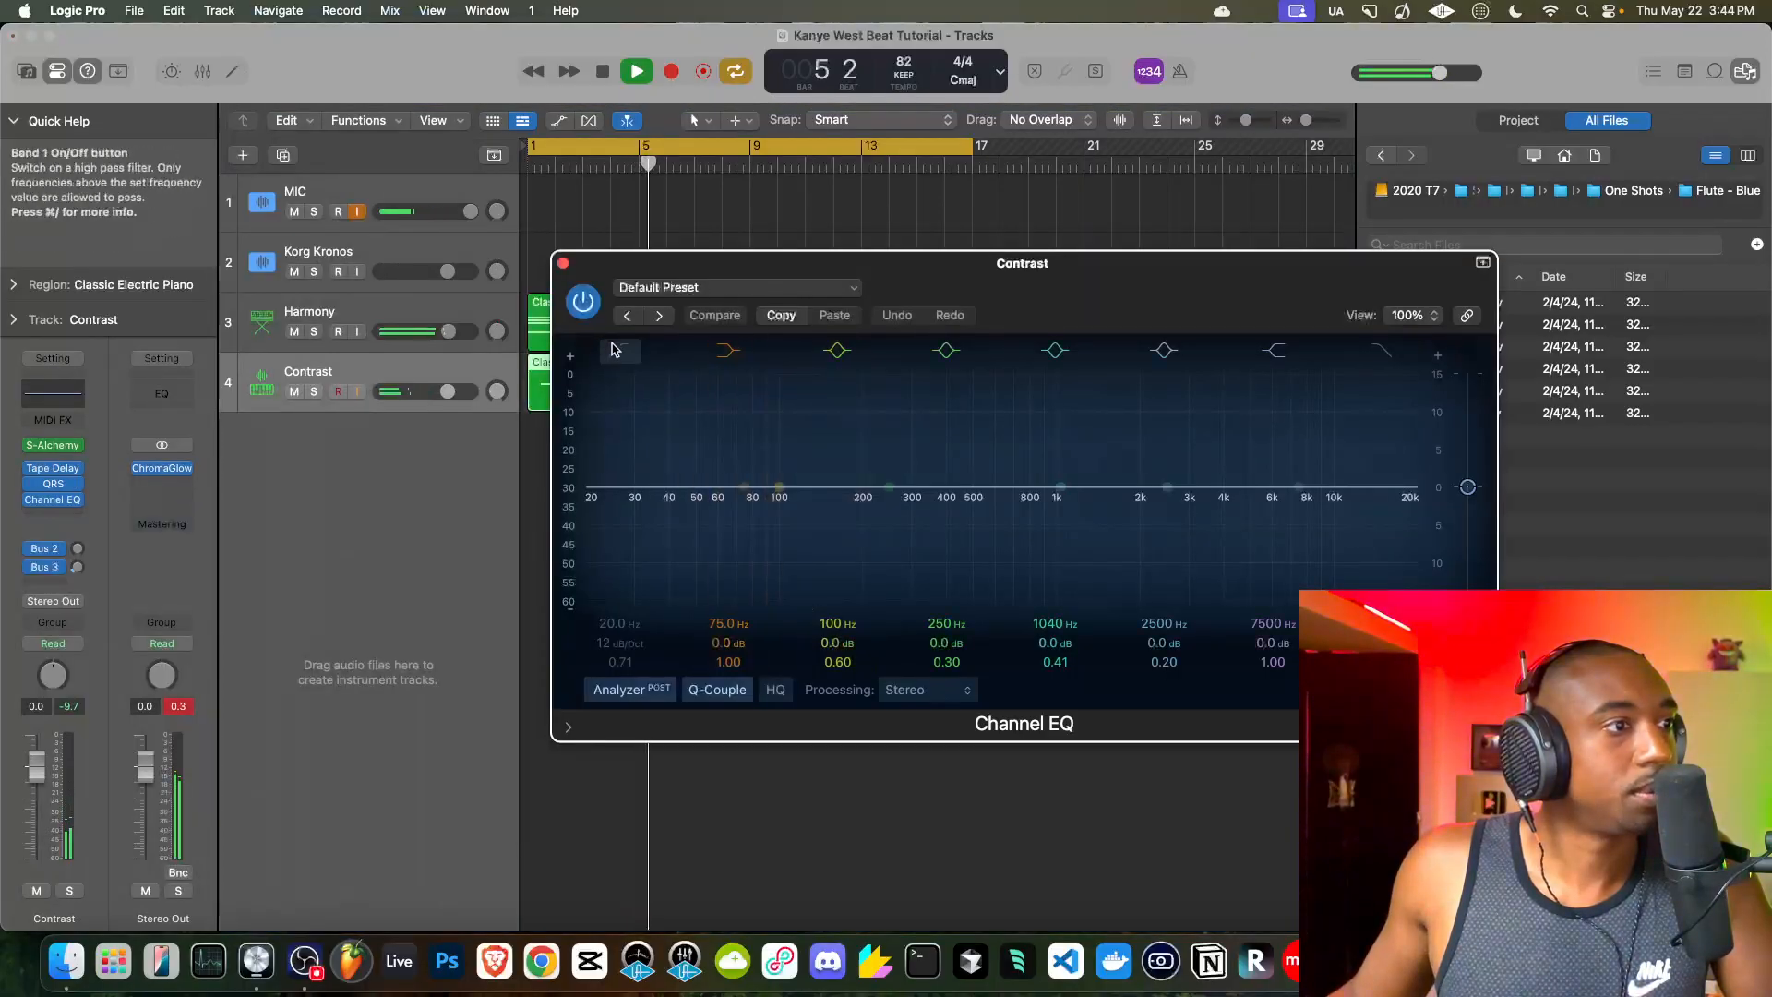
pyautogui.moveTo(683, 573); pyautogui.dragTo(857, 508)
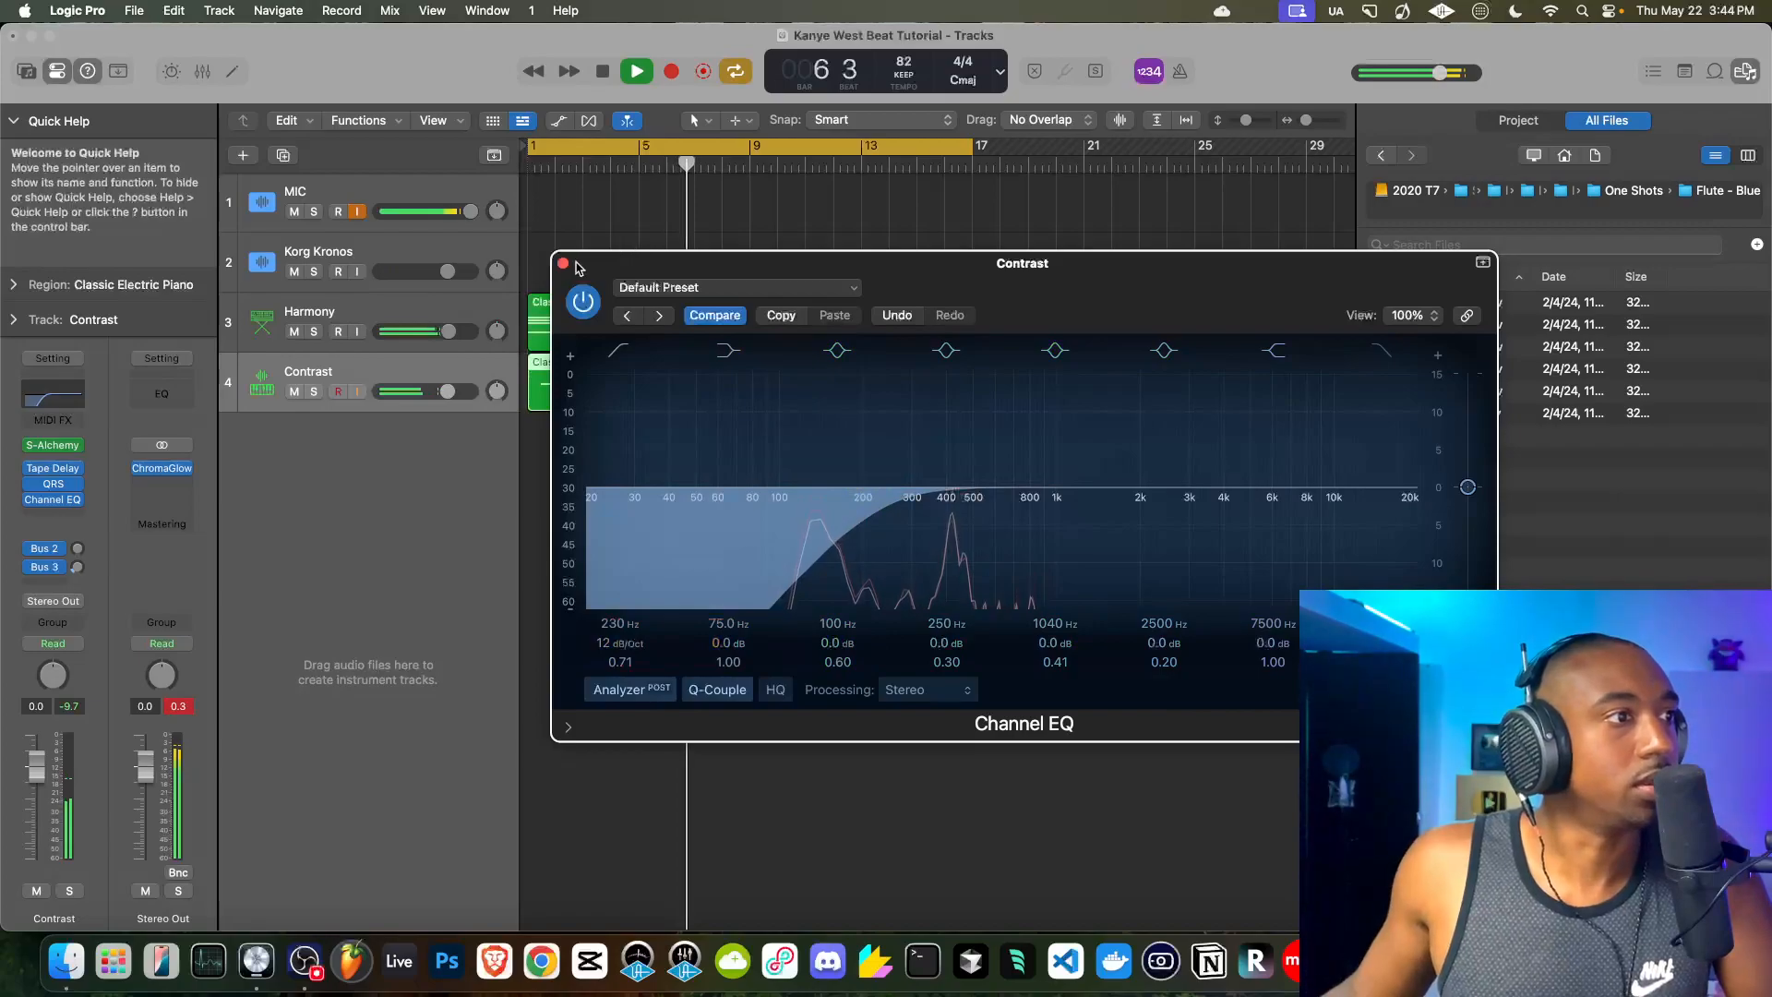
pyautogui.click(563, 263)
# - Create a new track with duplicate settings from the Harmony track
pyautogui.click(433, 308)
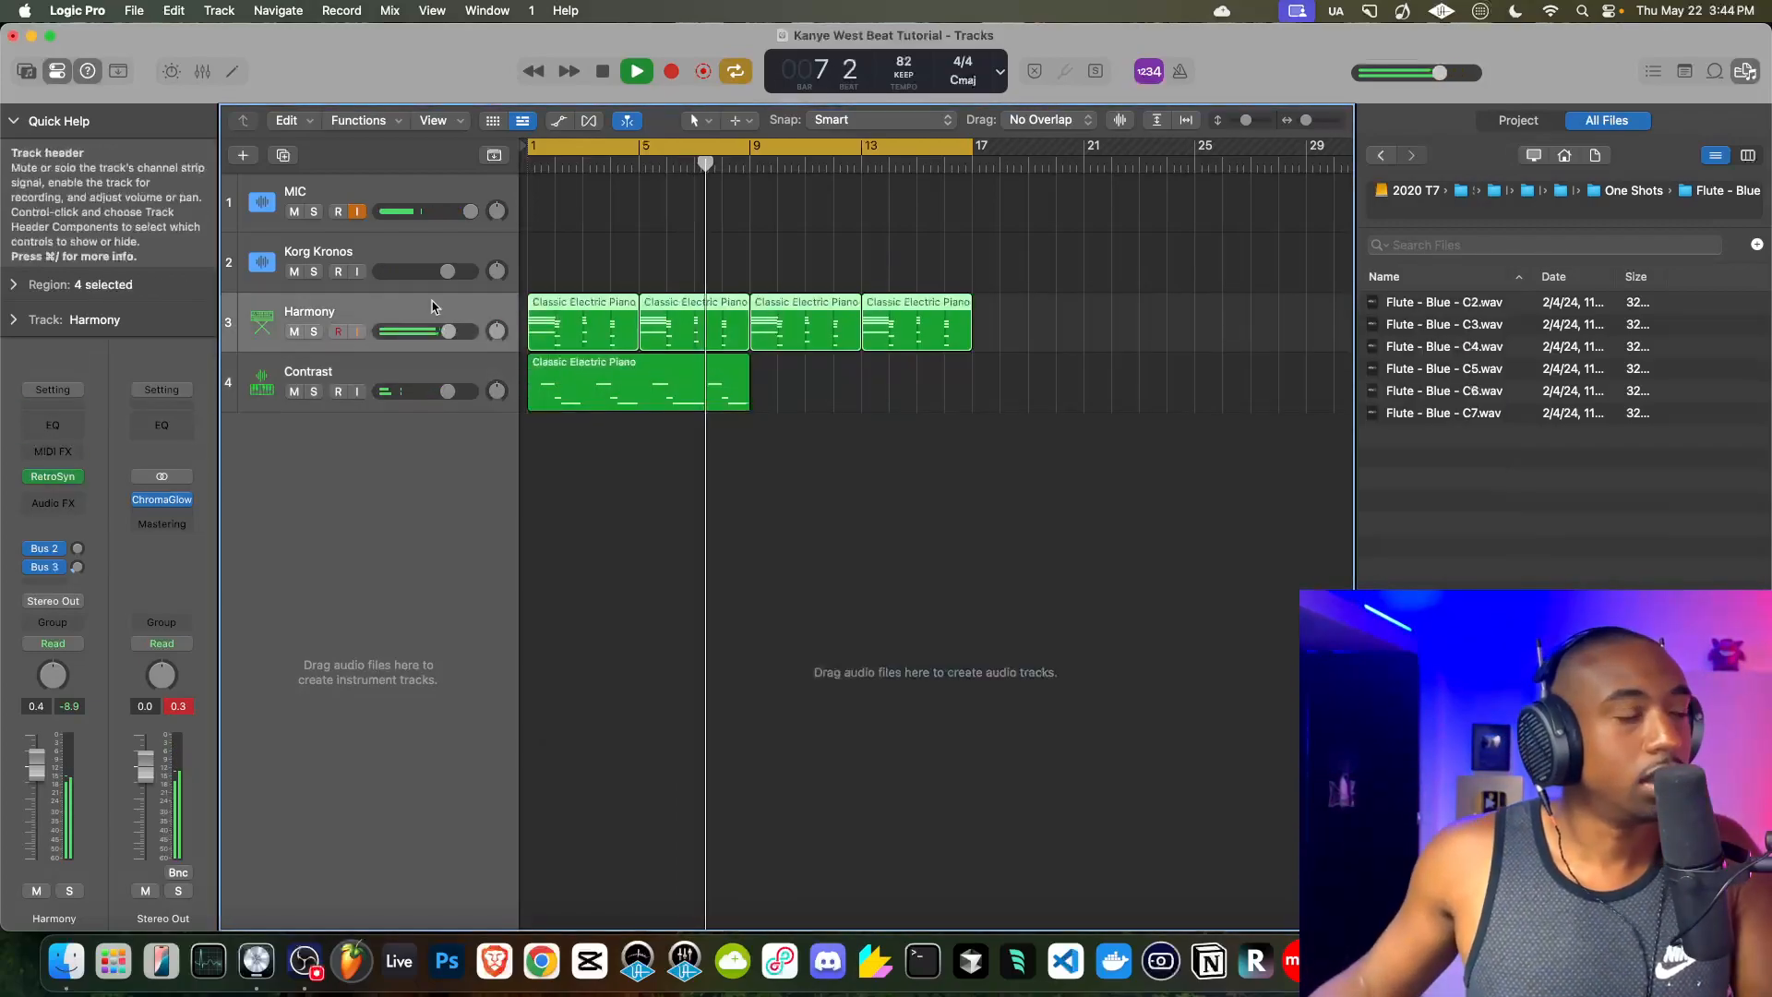
pyautogui.rightClick(384, 308)
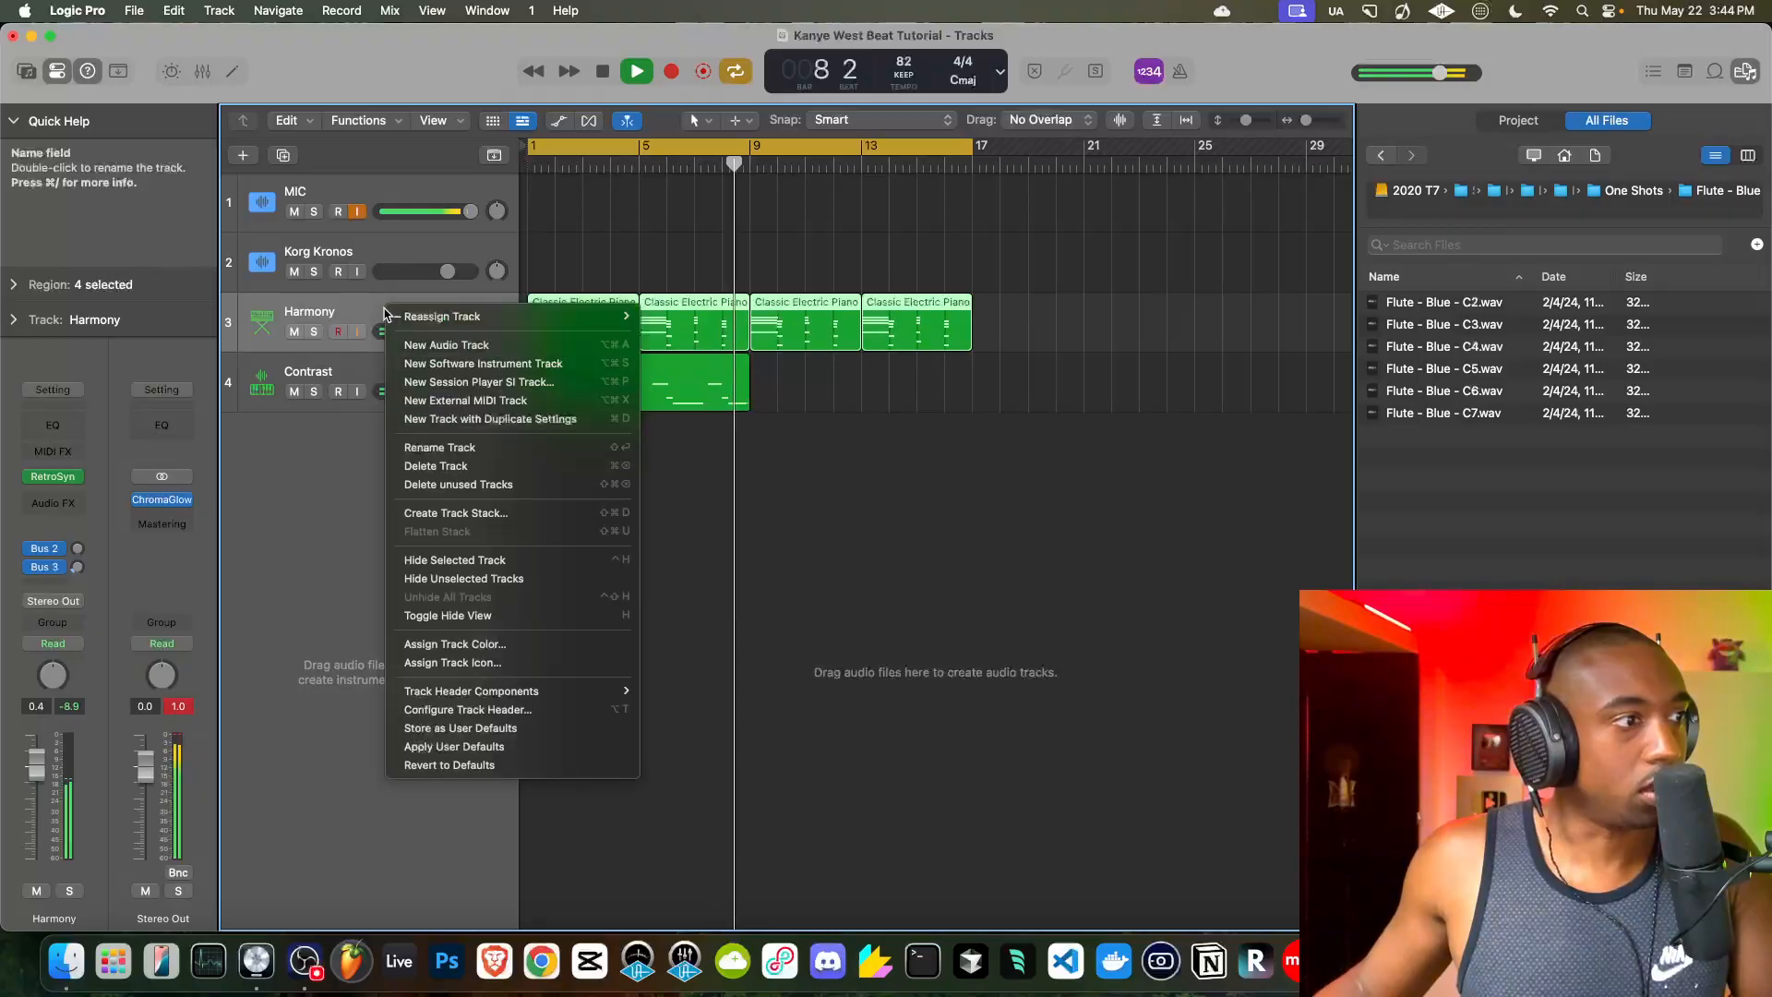
pyautogui.click(473, 418)
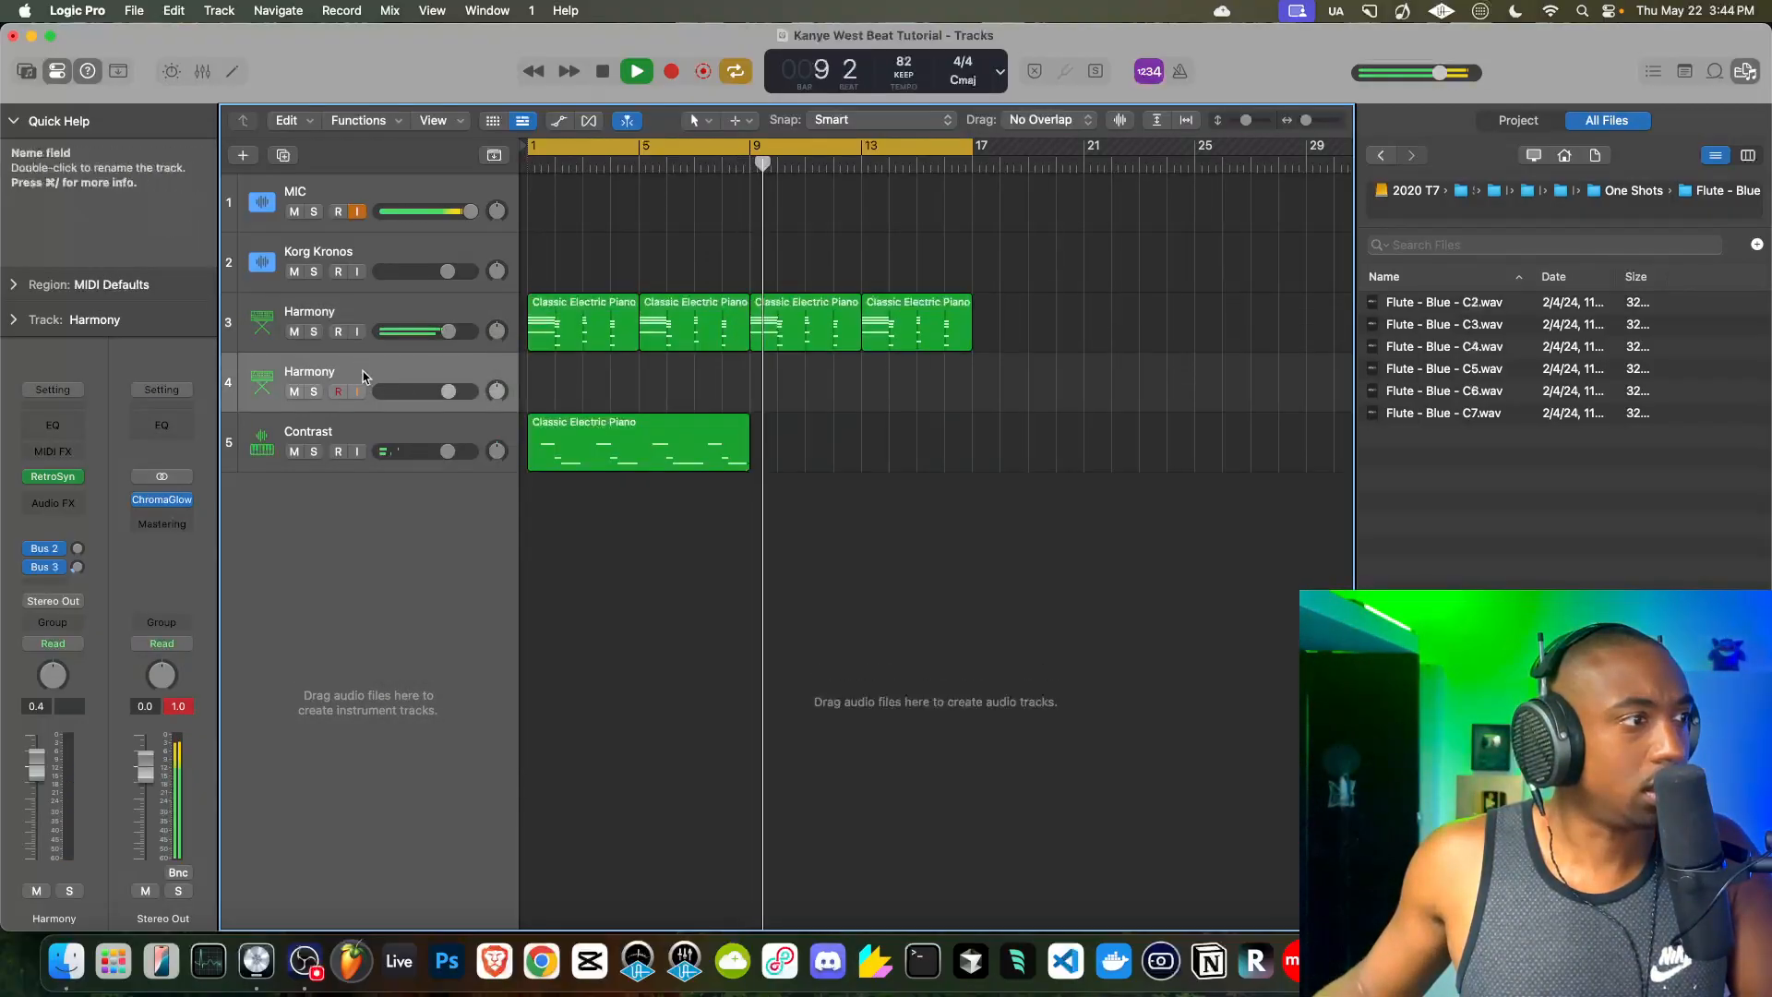
# - Stop playback, audition Retro Synth presets on the duplicated Harmony track, and reset the synth with Initialize Setting
pyautogui.press('space')
pyautogui.click(53, 476)
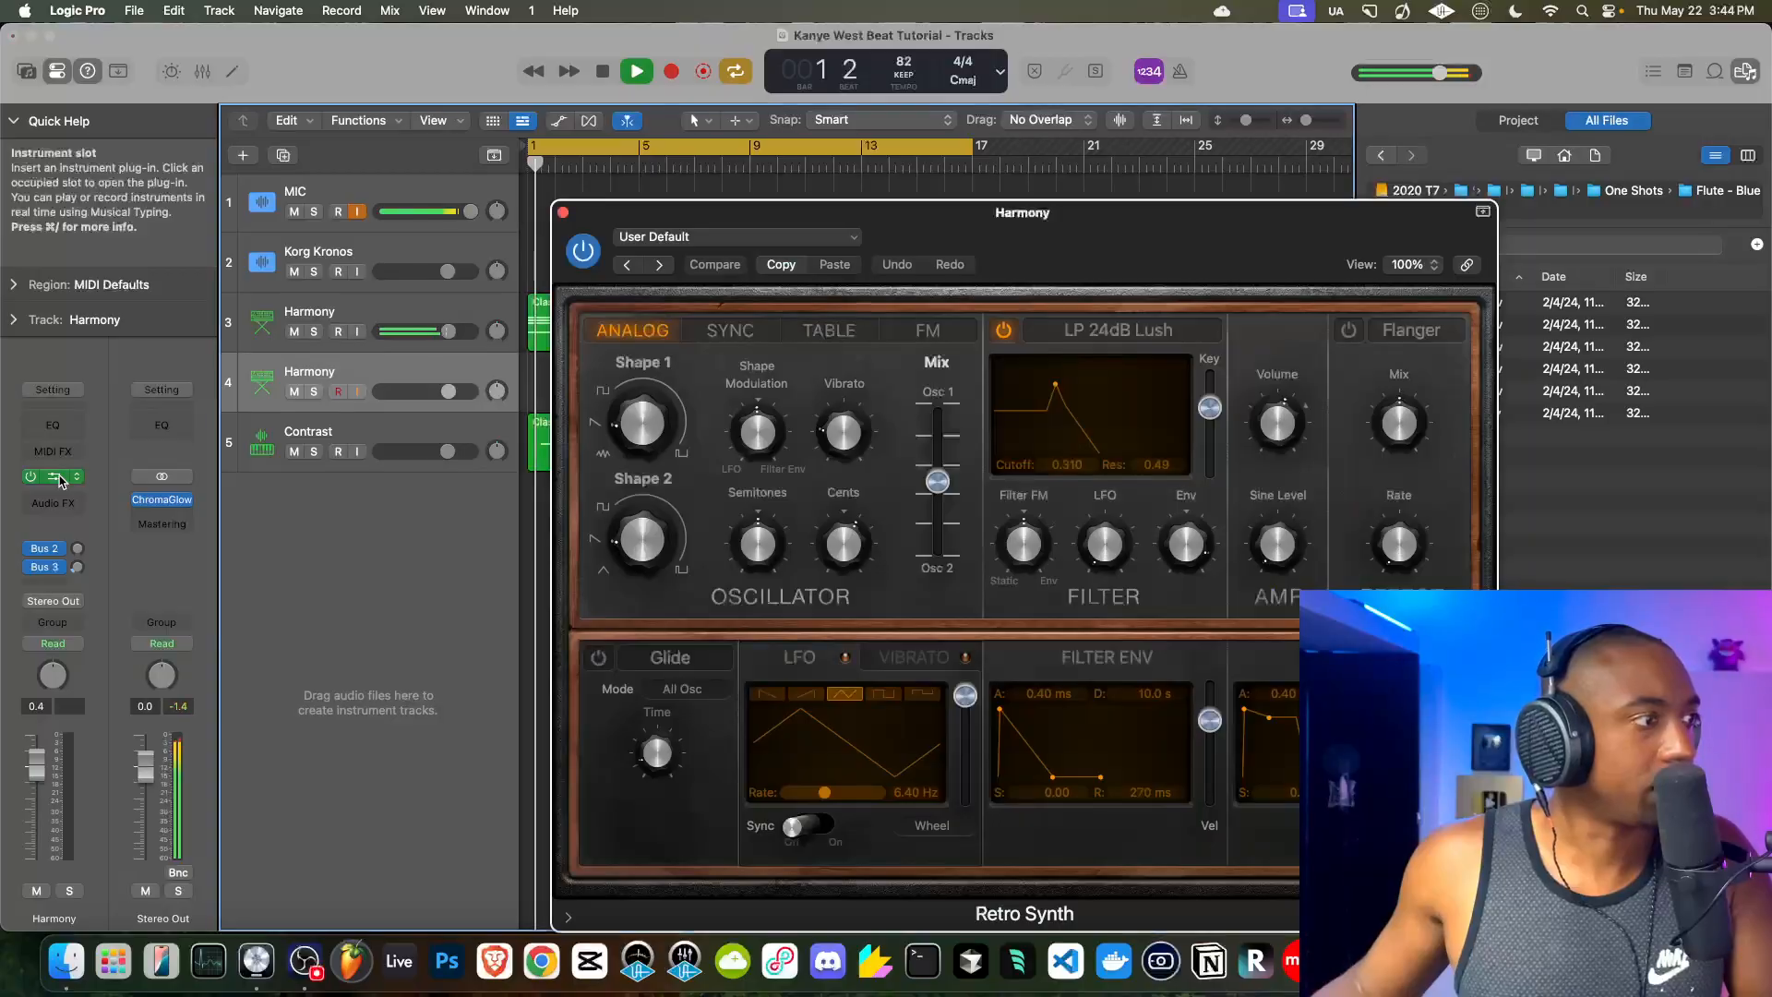
pyautogui.press('space')
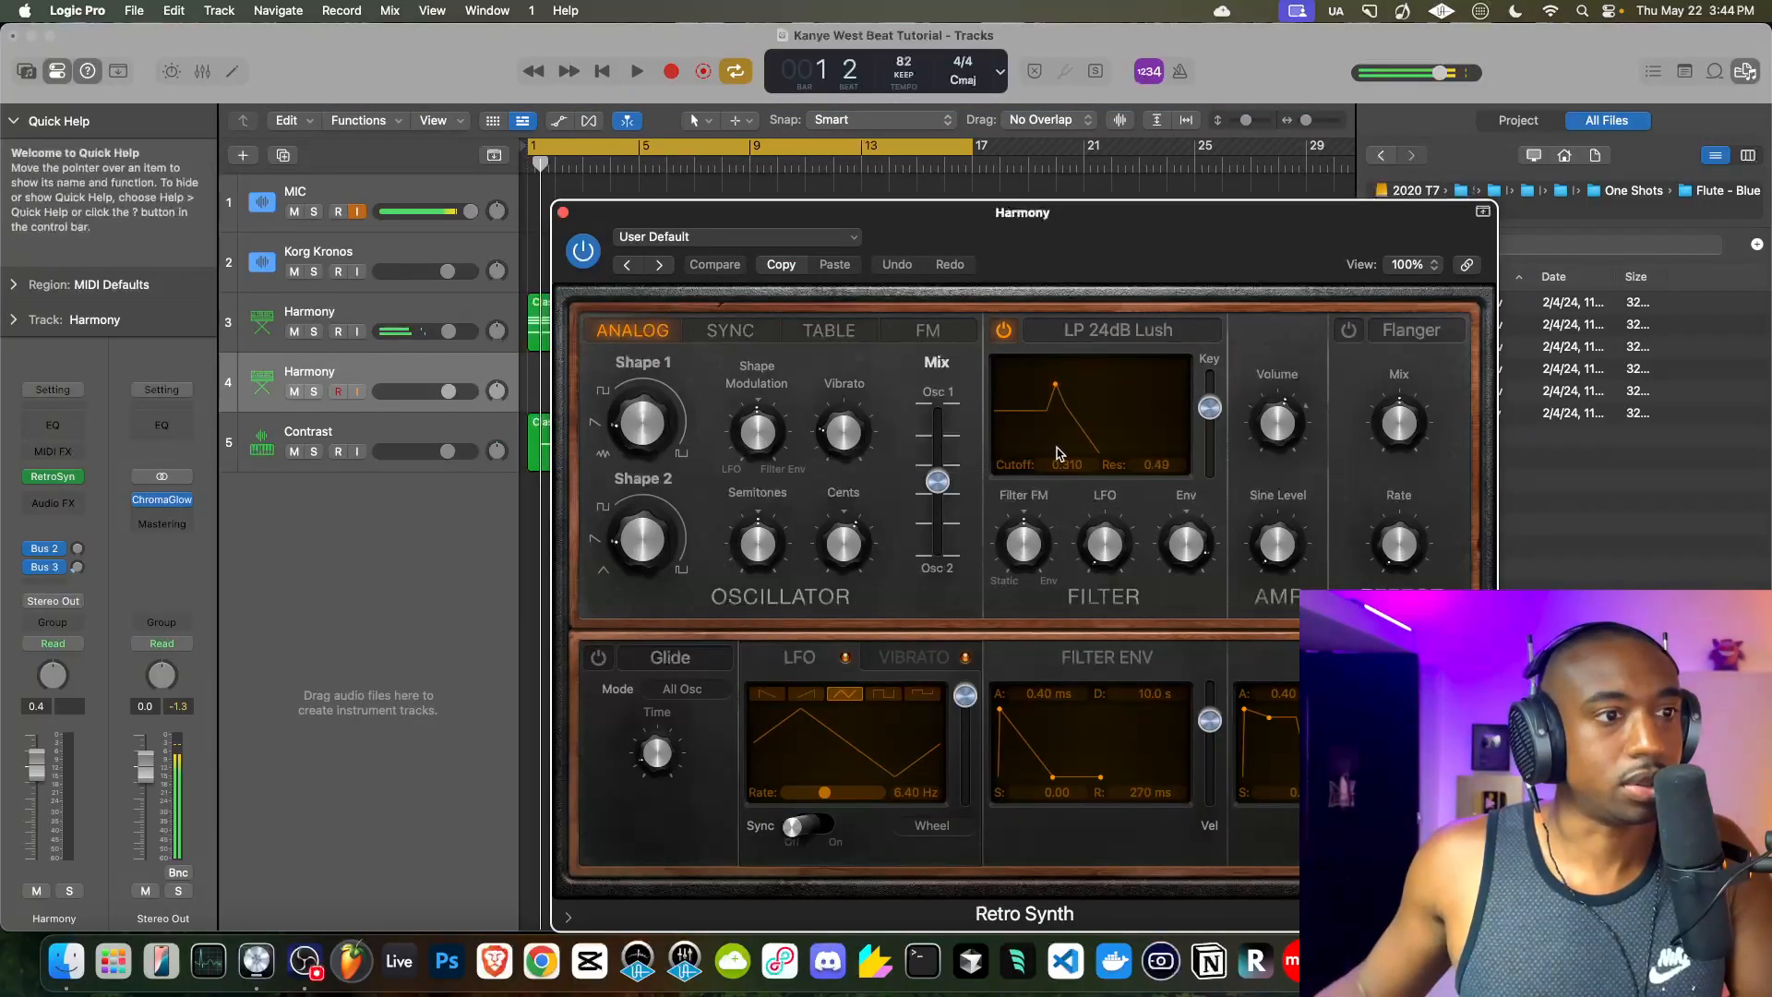
pyautogui.click(655, 265)
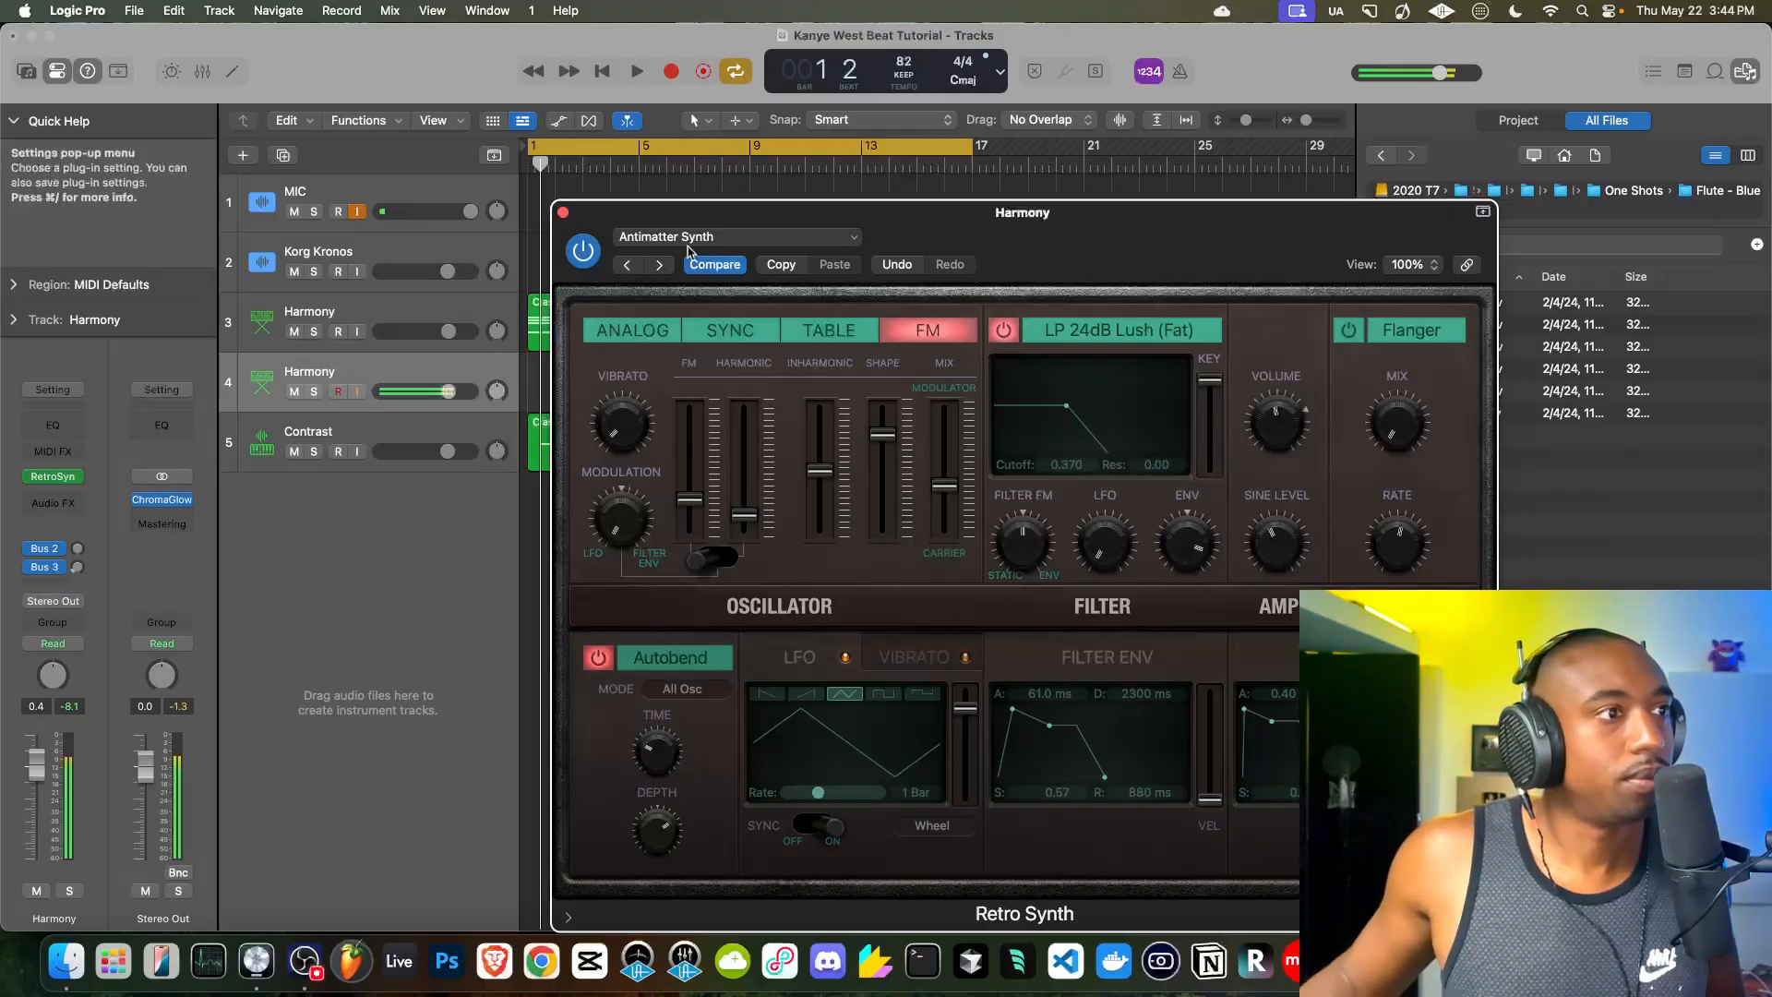
pyautogui.click(661, 268)
pyautogui.click(661, 267)
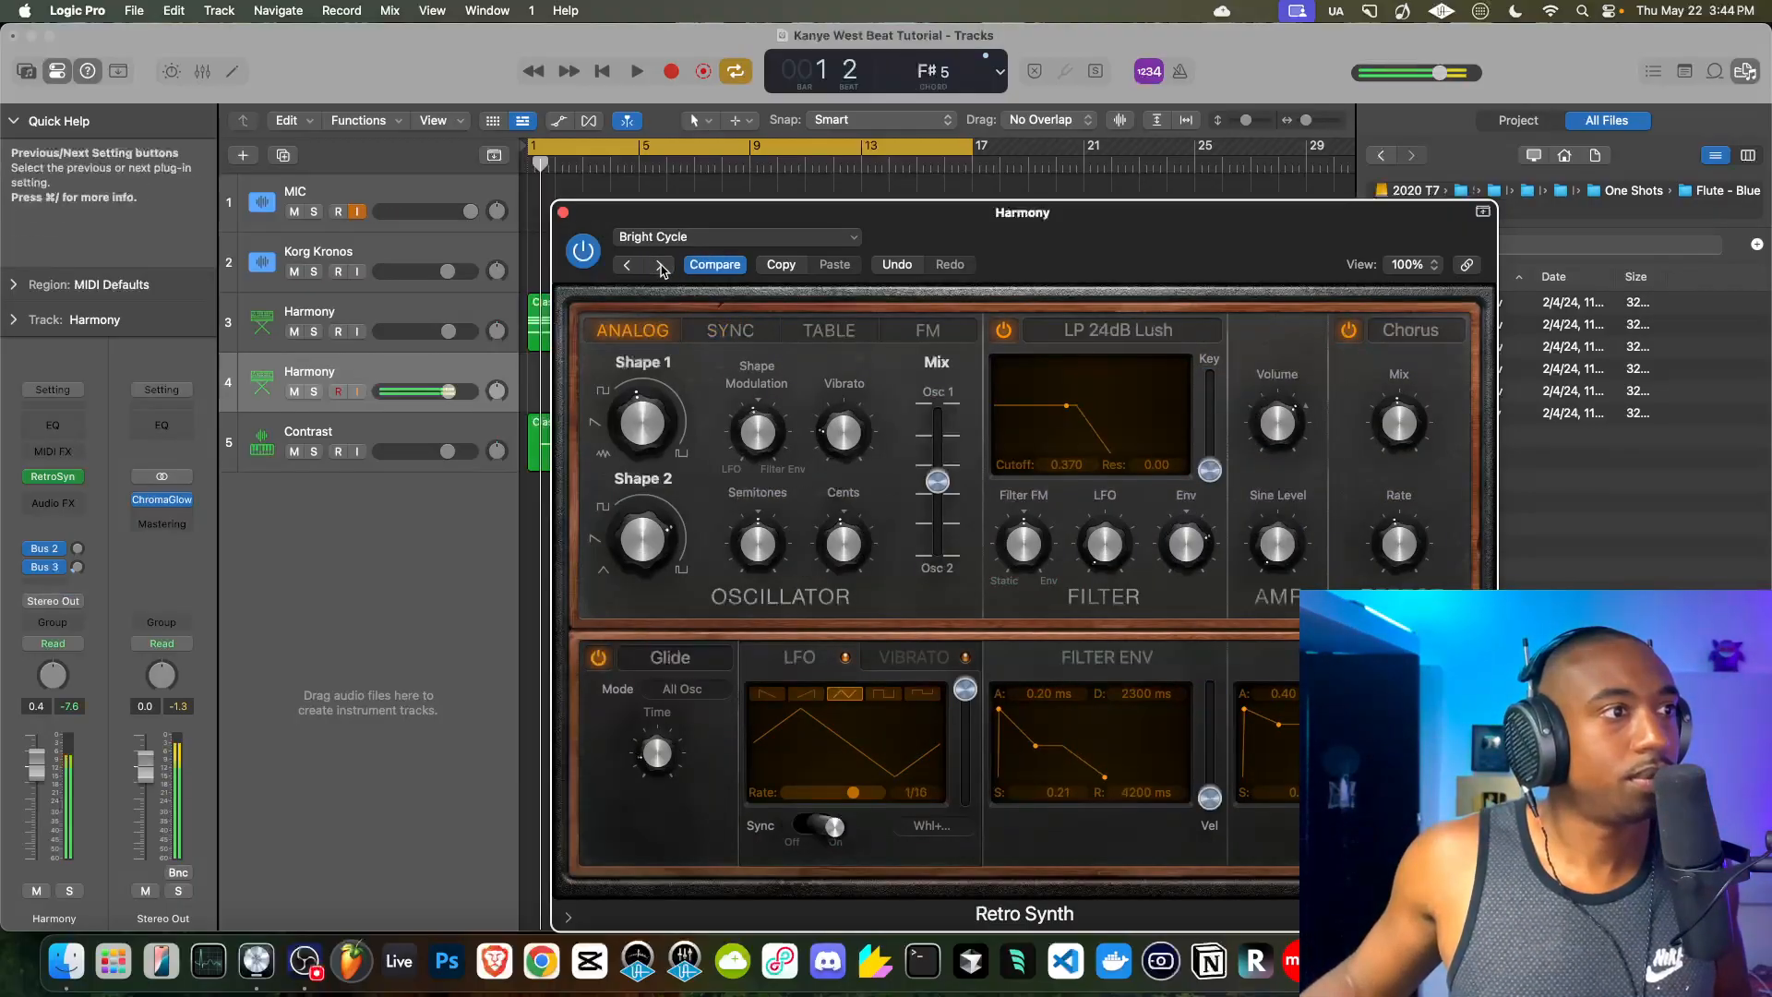
pyautogui.click(692, 237)
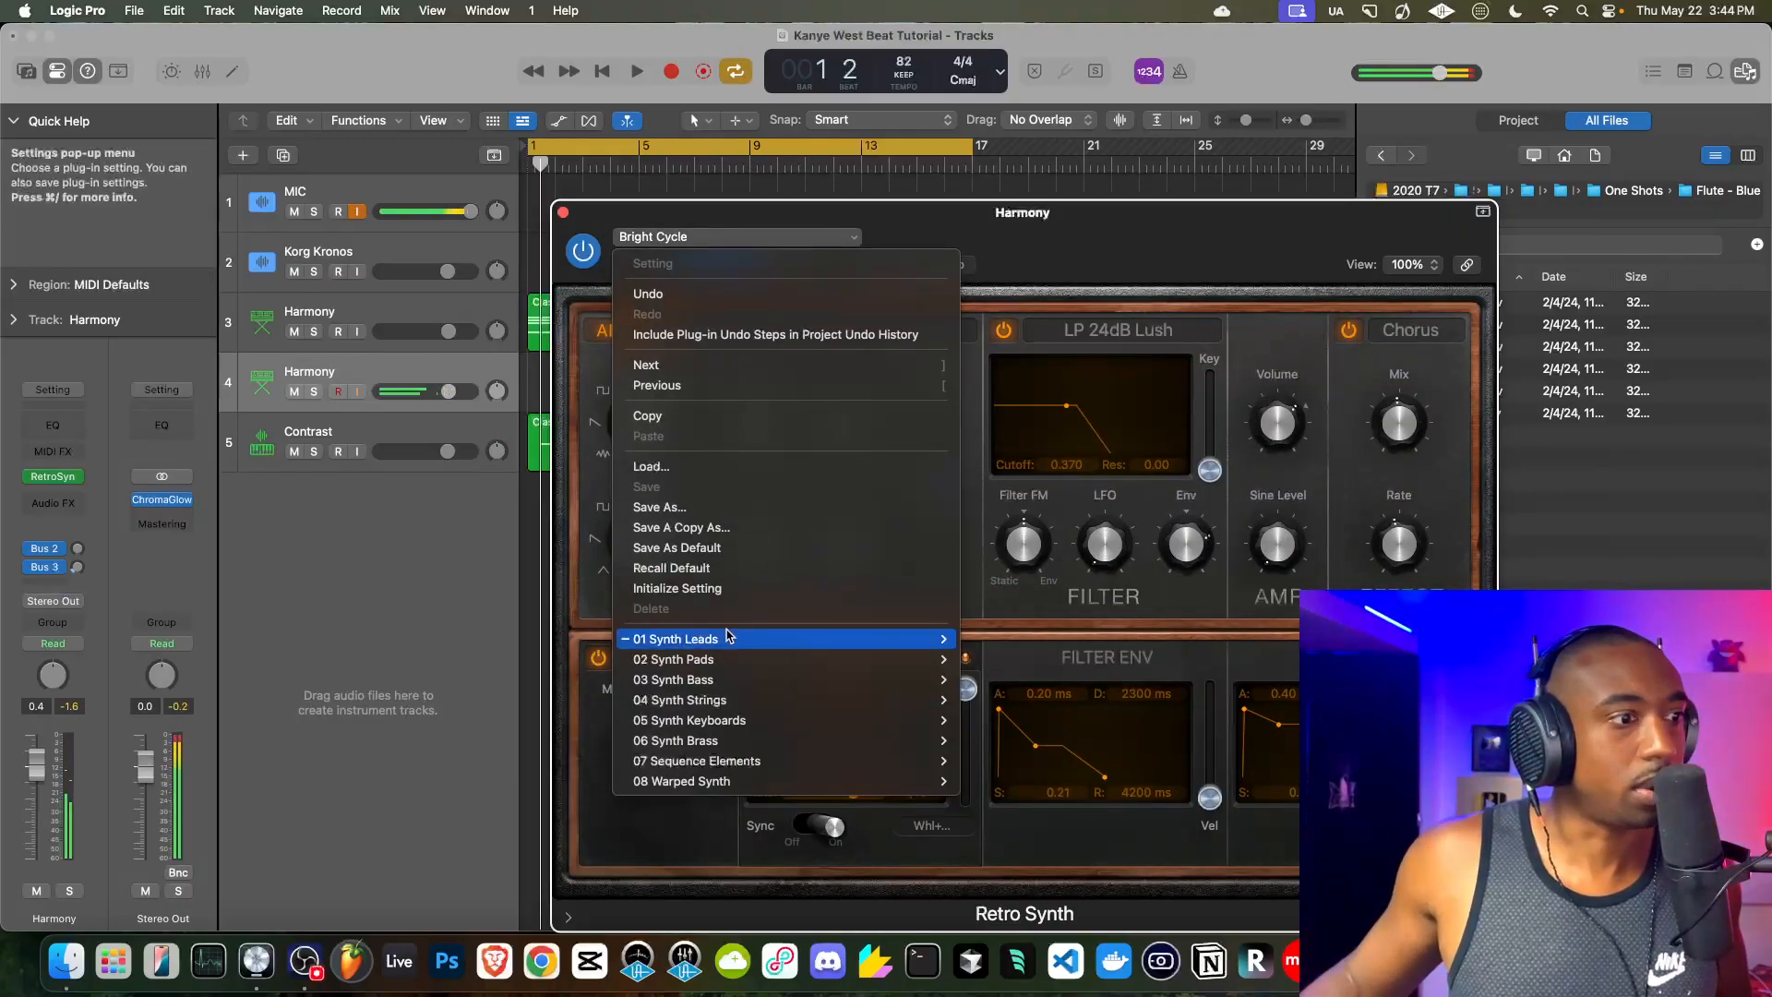
pyautogui.moveTo(723, 644)
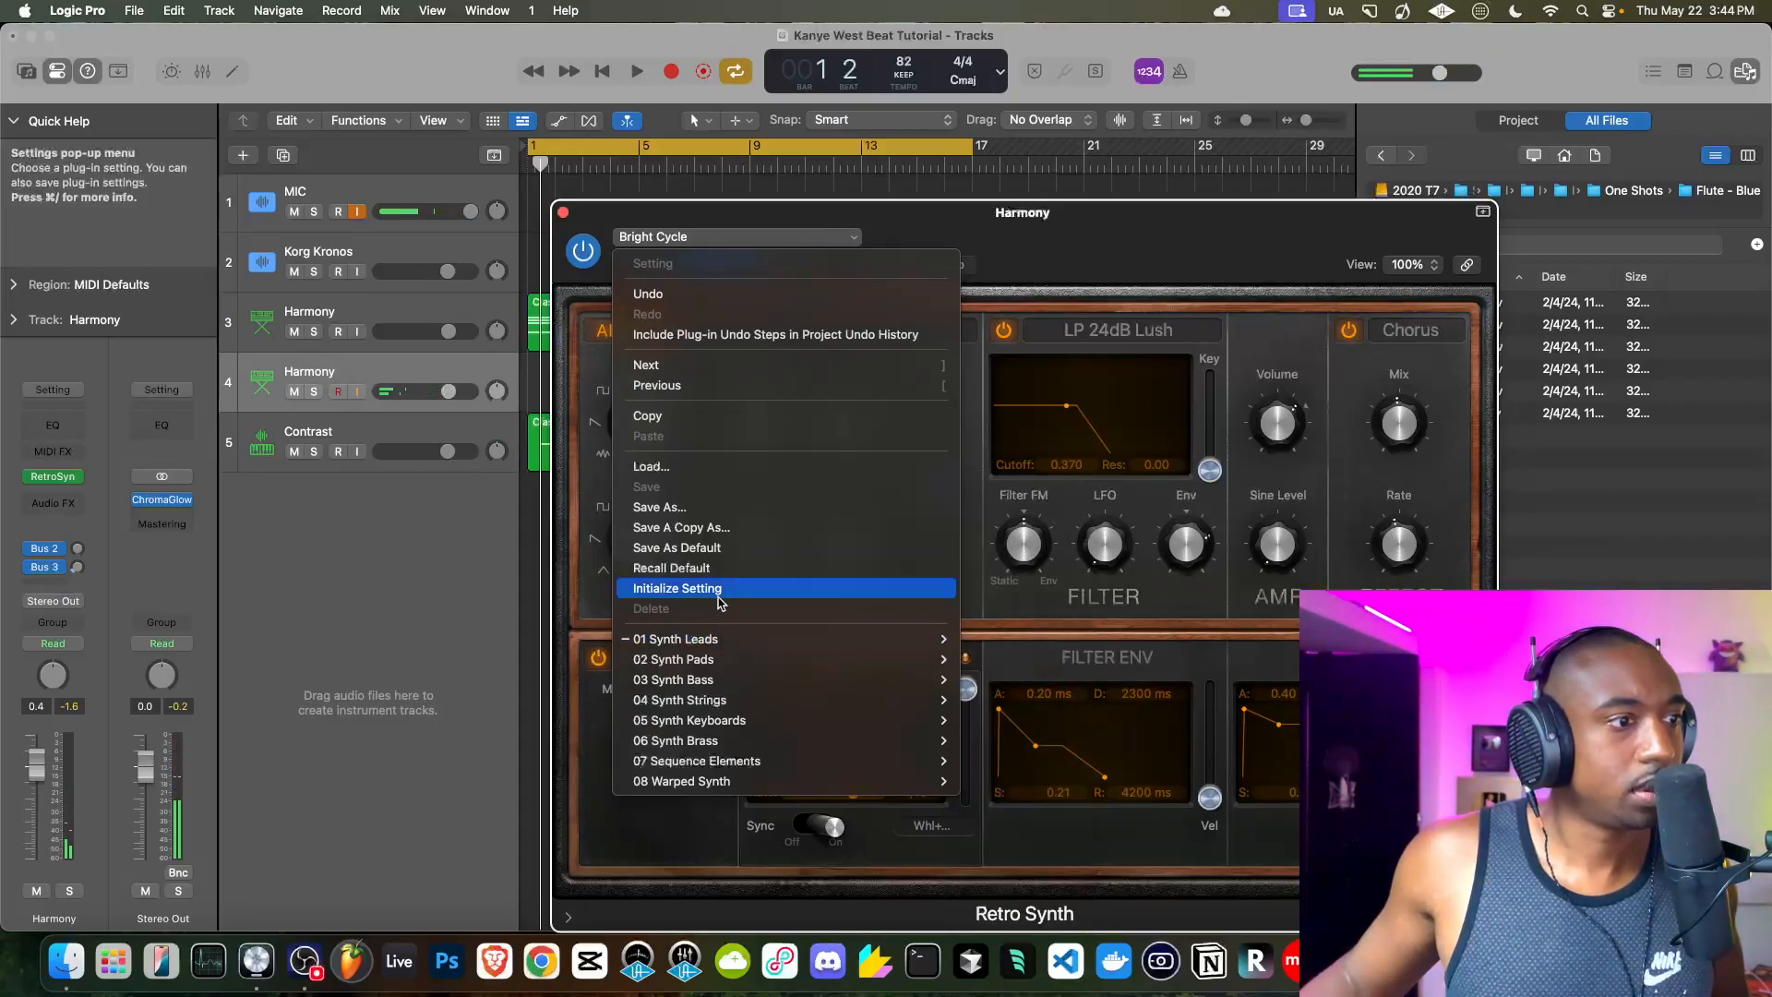
pyautogui.click(678, 588)
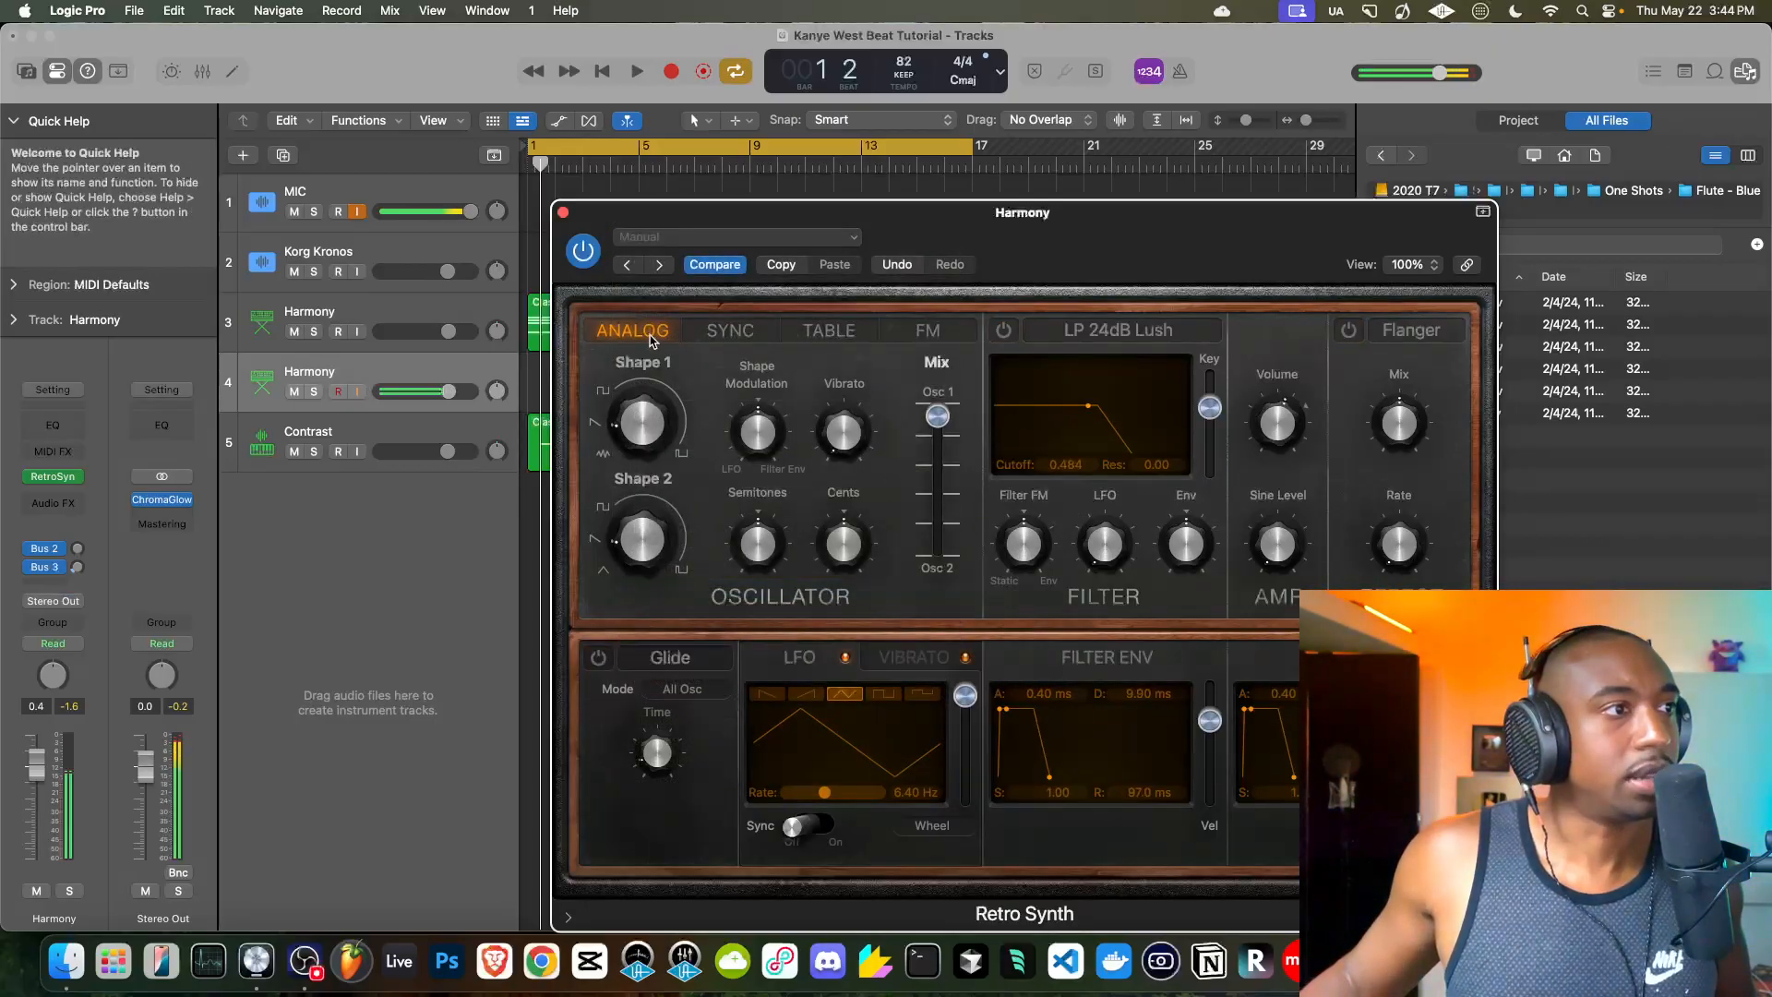
pyautogui.click(563, 212)
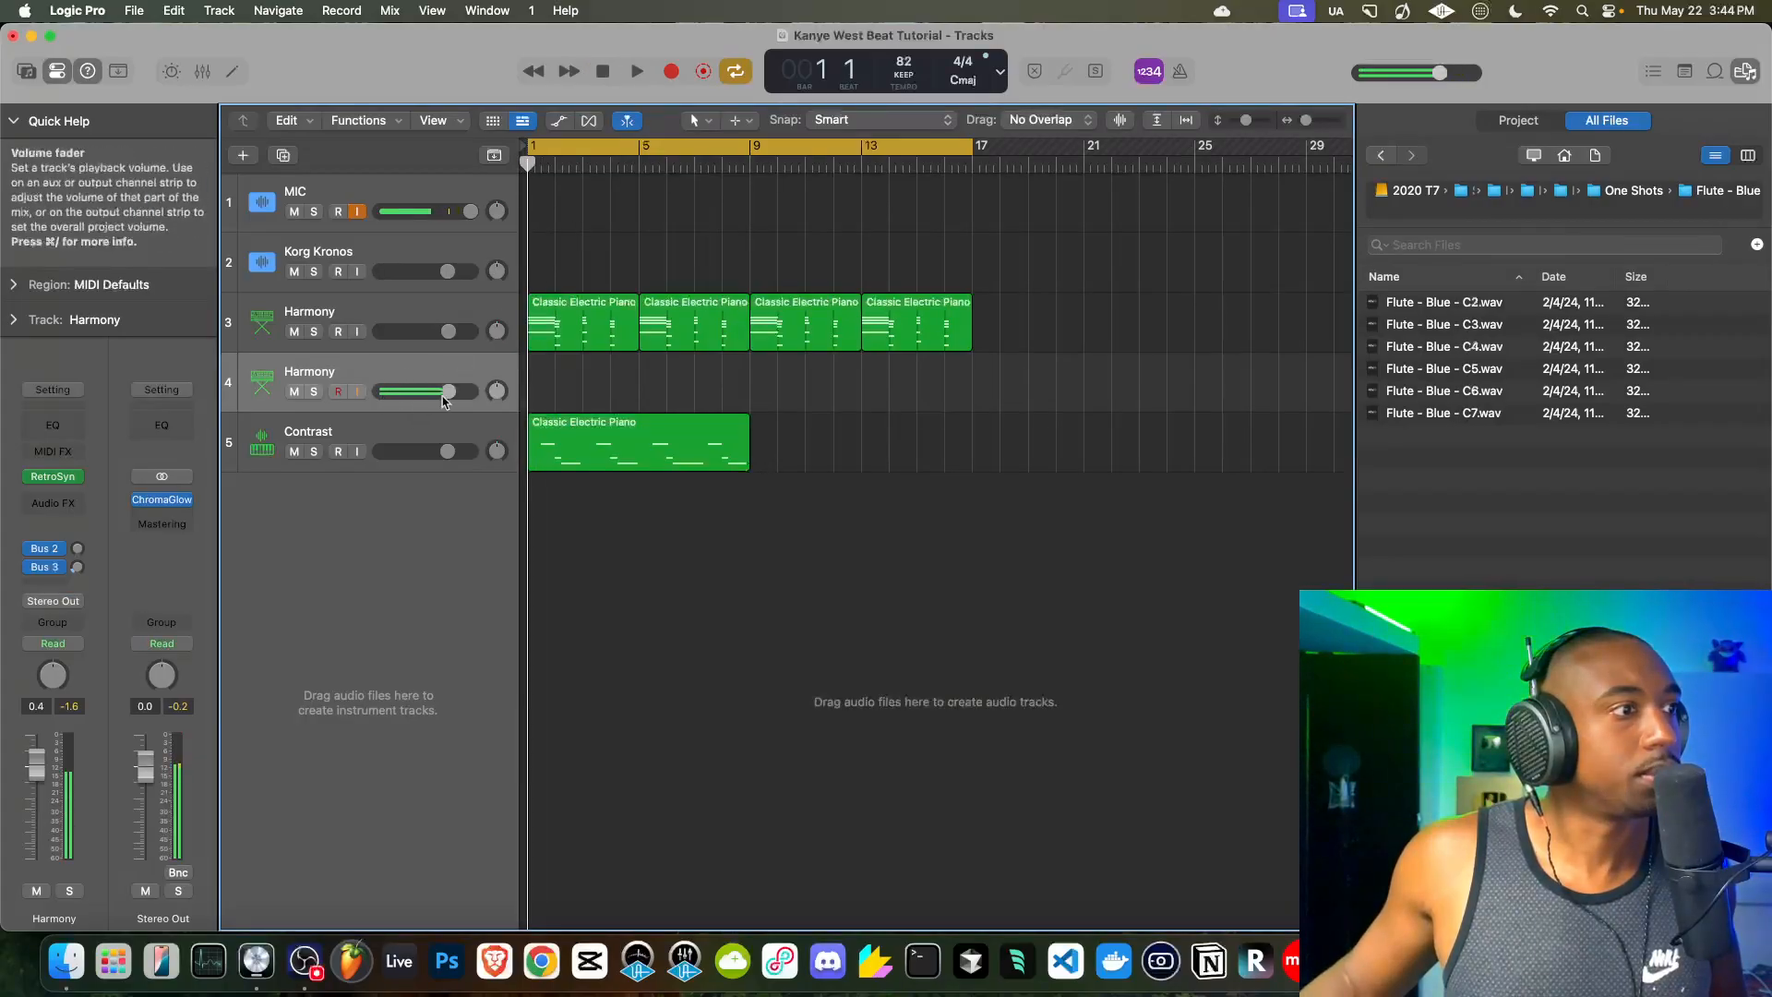
# - Turn on the metronome and record an eight-bar Retro Synth part on track 4 from the start of the project
pyautogui.click(636, 72)
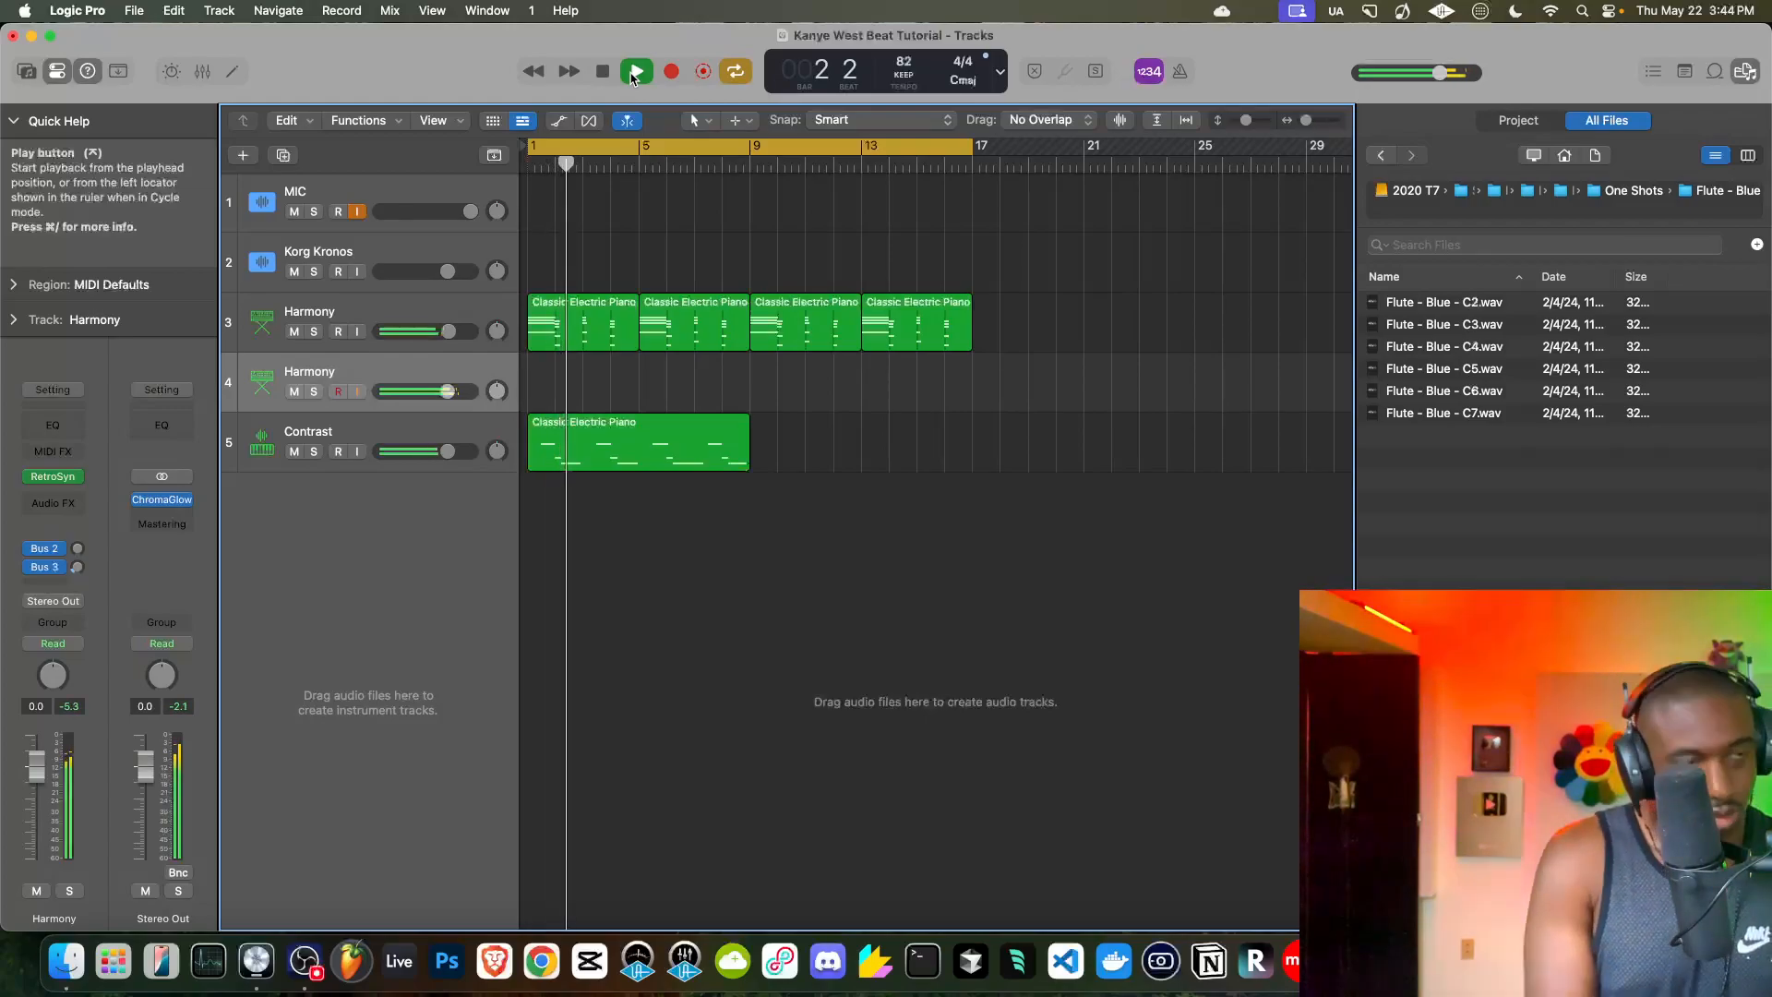
pyautogui.click(604, 72)
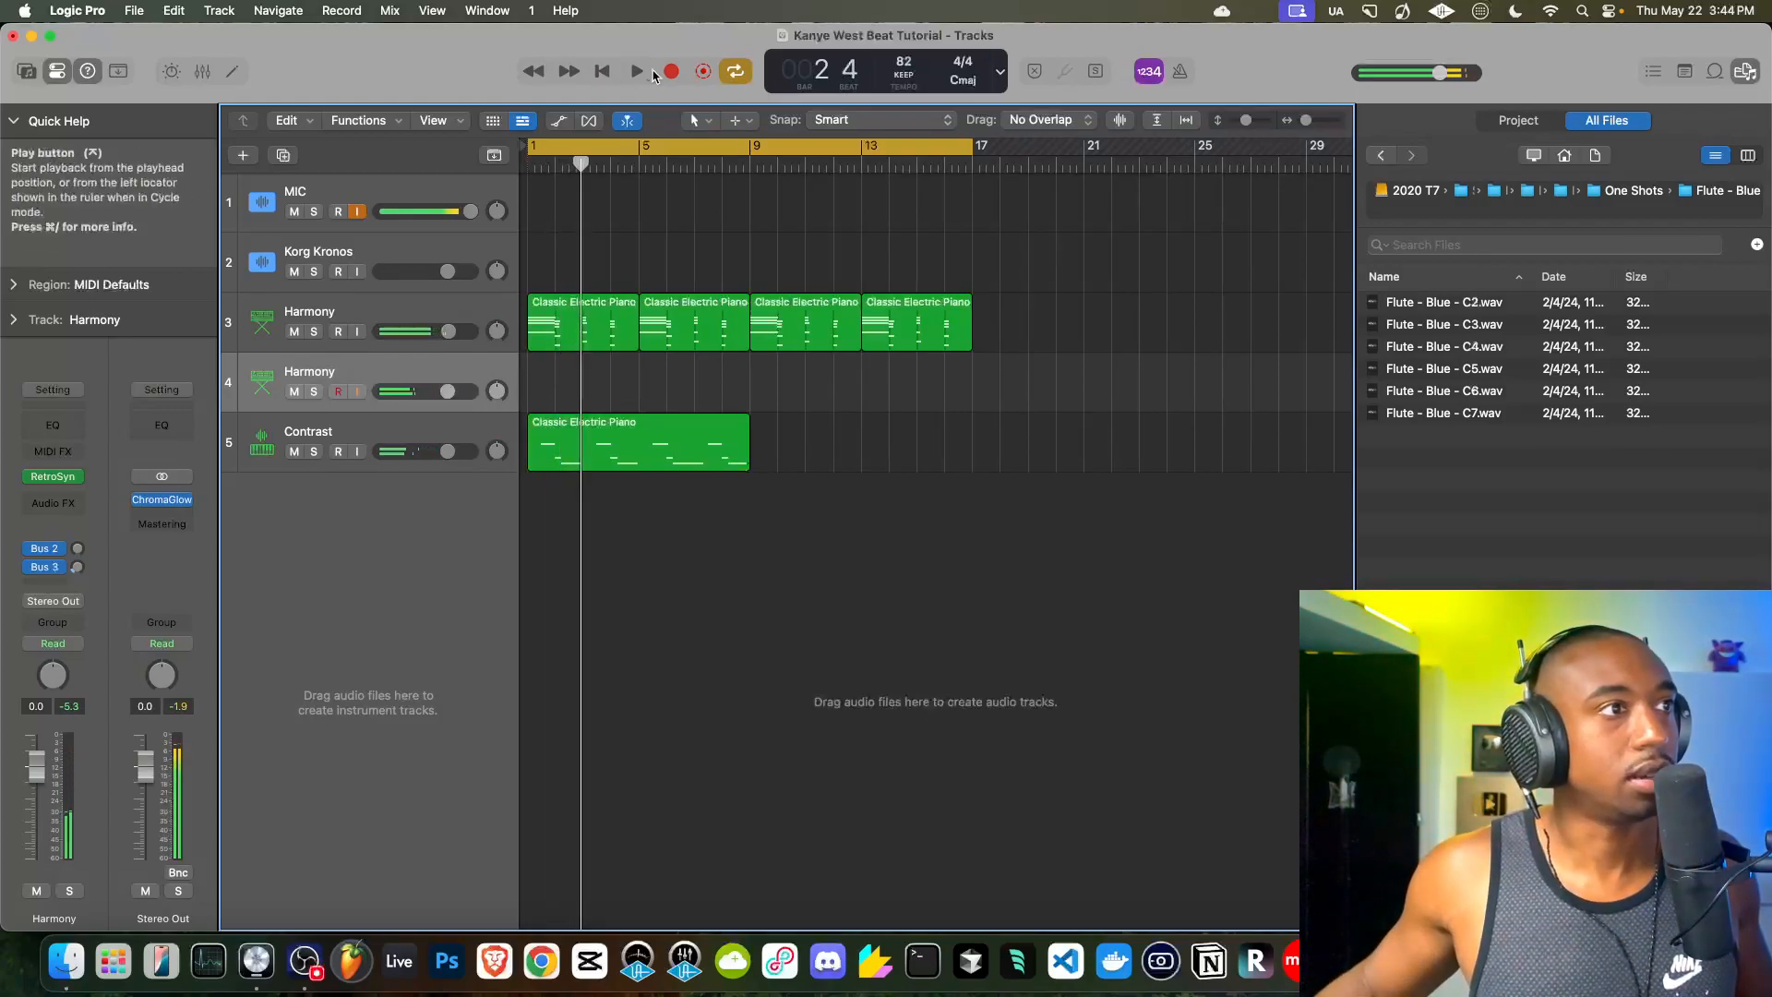
pyautogui.click(604, 73)
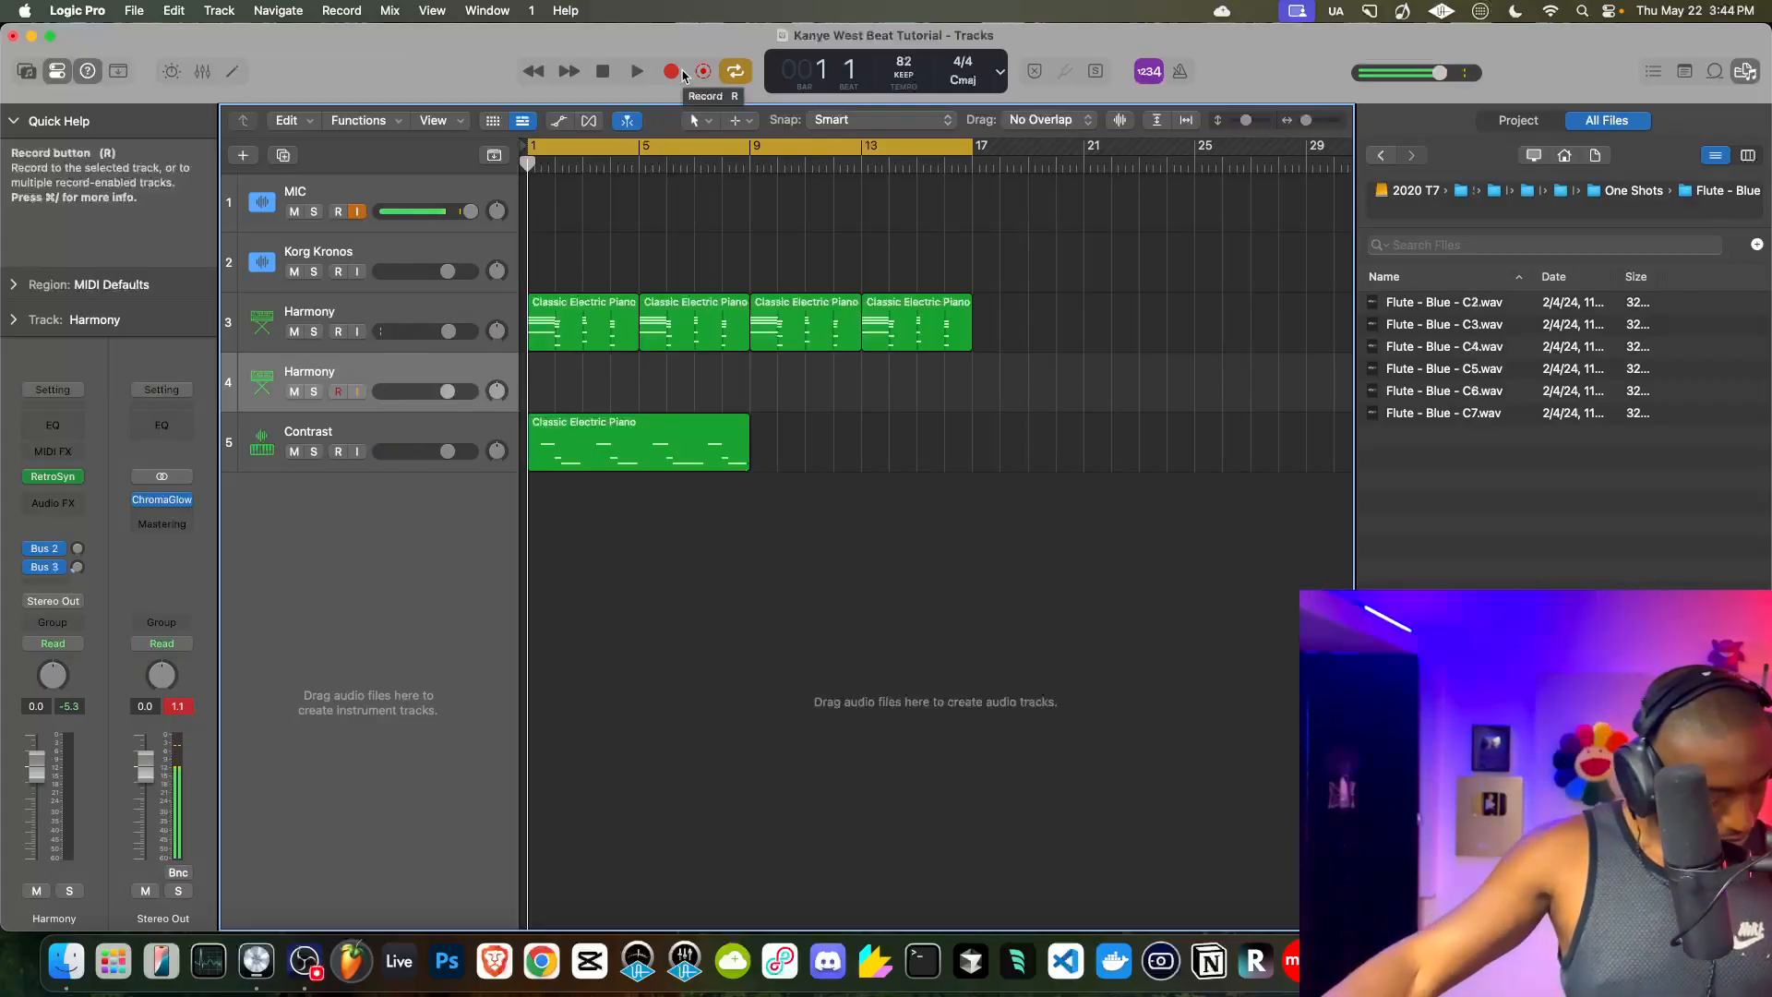
pyautogui.click(684, 76)
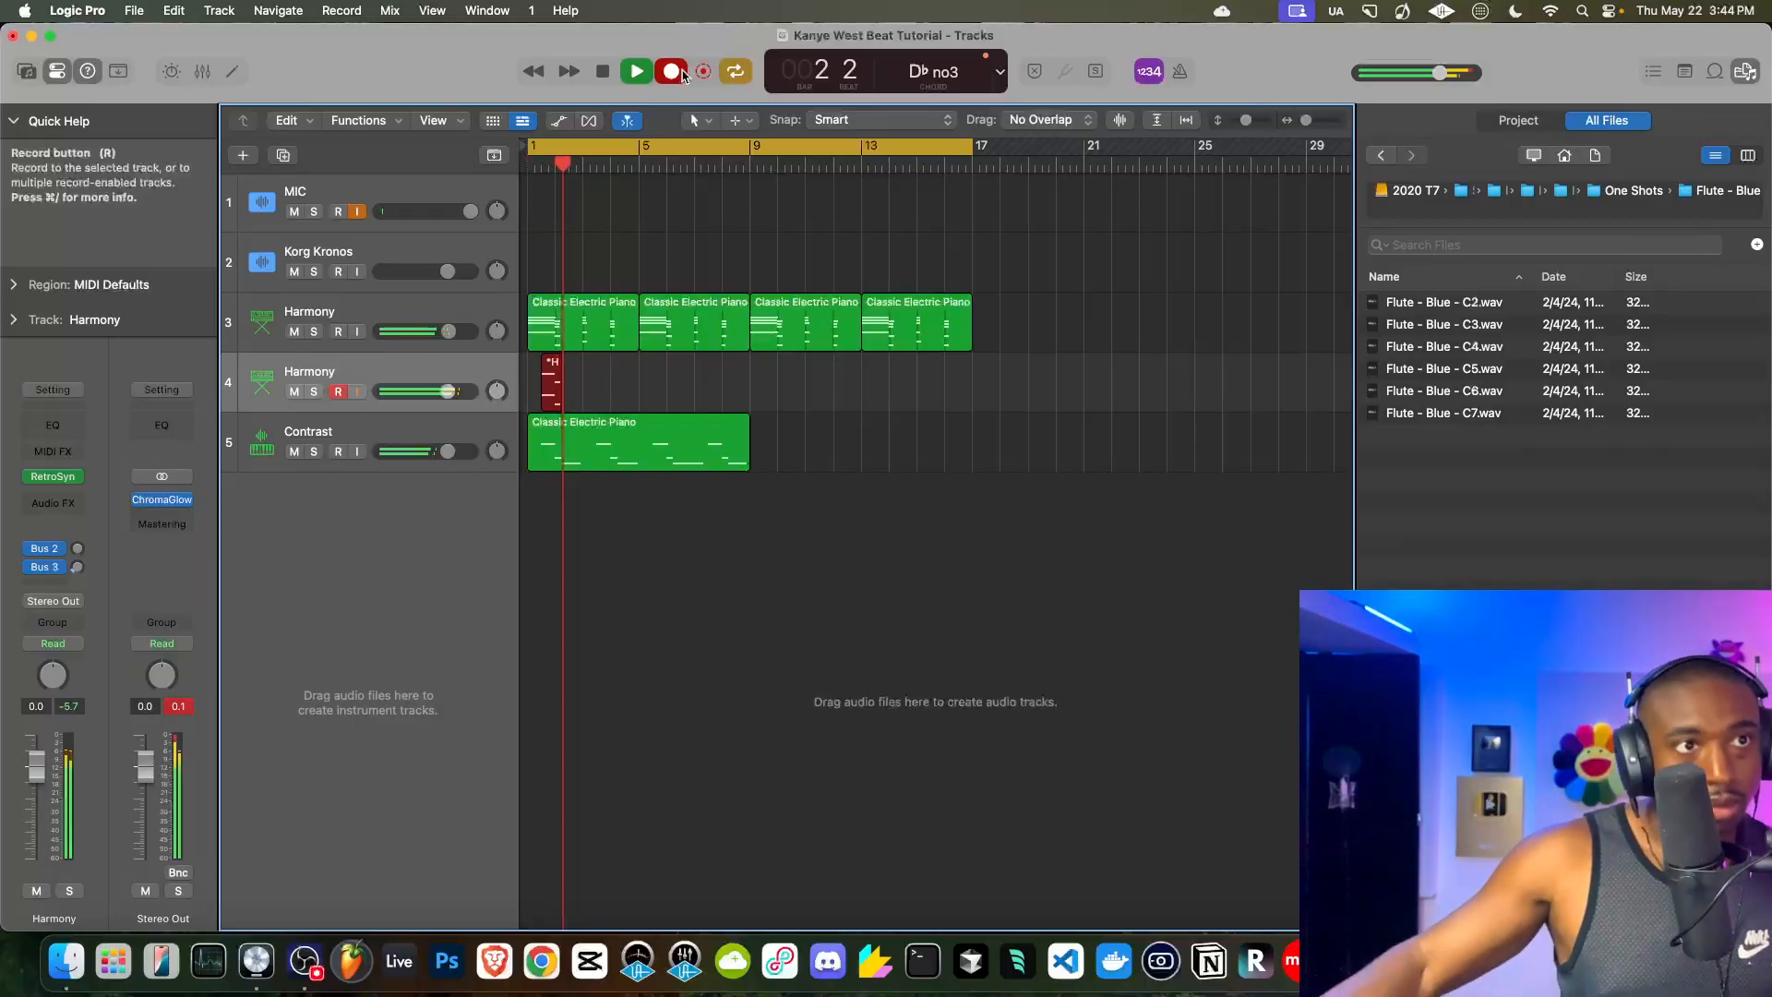
pyautogui.click(1182, 73)
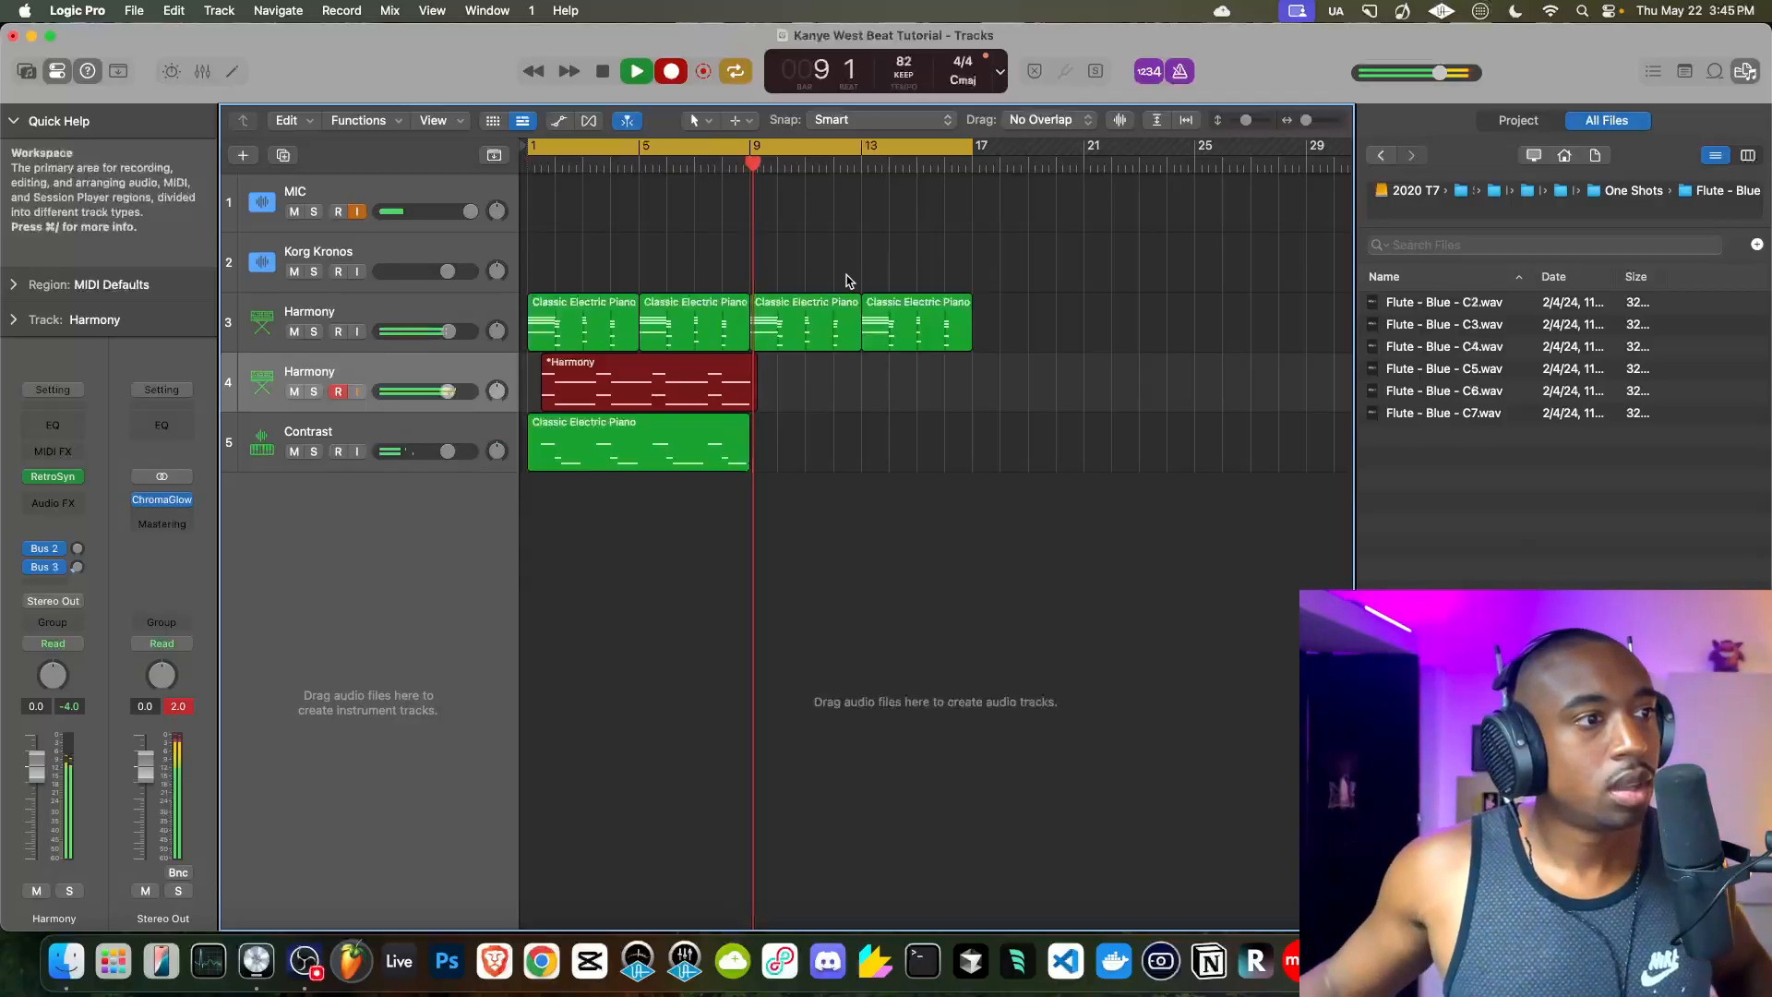
pyautogui.press('space')
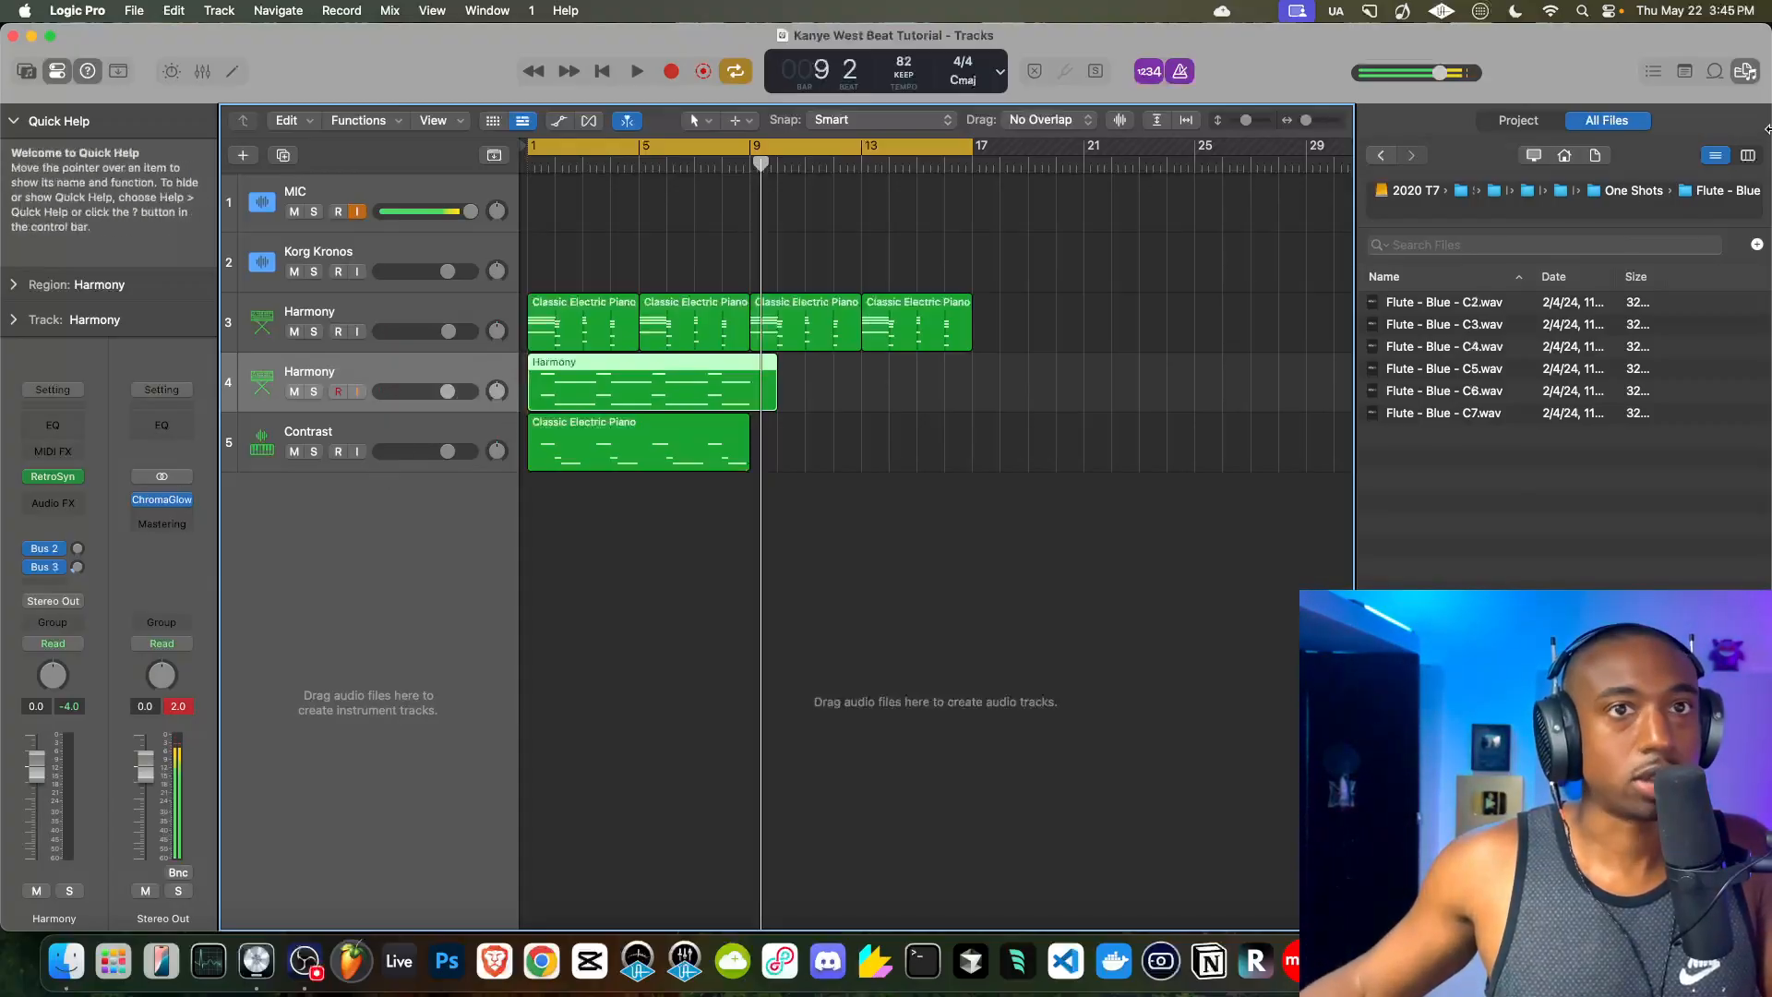
# - Hide the file browser to widen the arrangement
pyautogui.click(1382, 159)
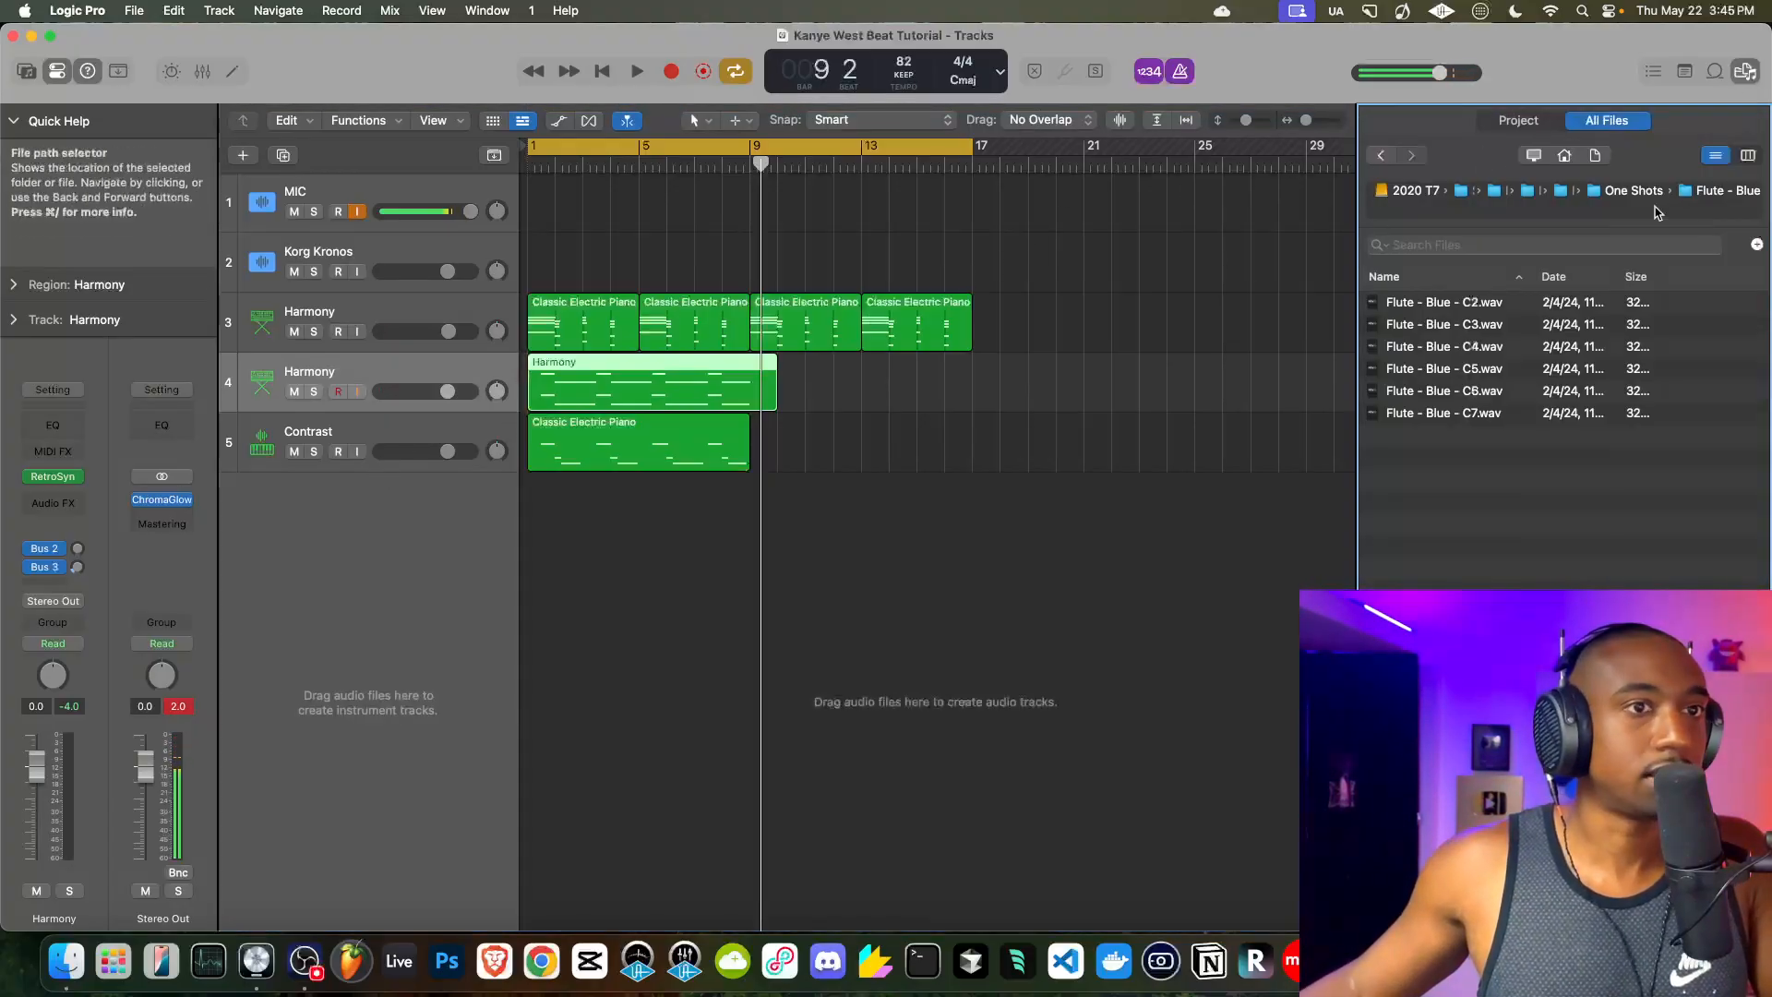
pyautogui.press('f')
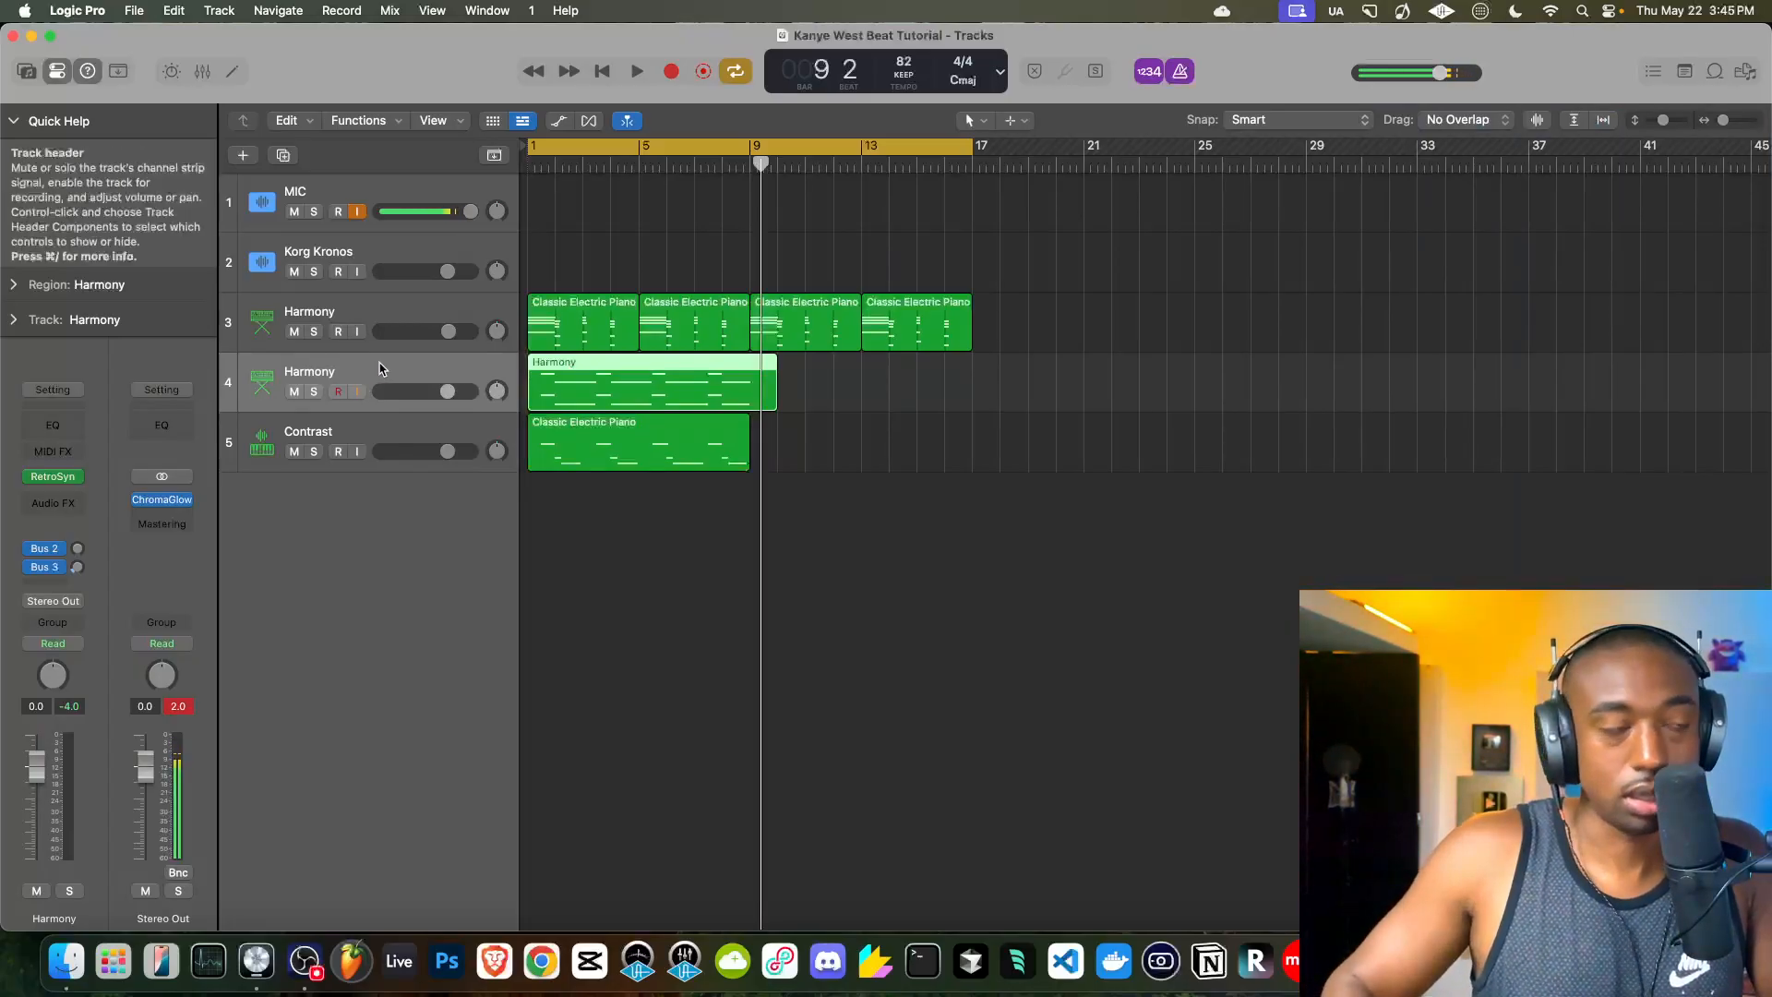
# - Turn off the metronome and lower the volume of track 4 to -11.2 dB while playing from the start
pyautogui.press('space')
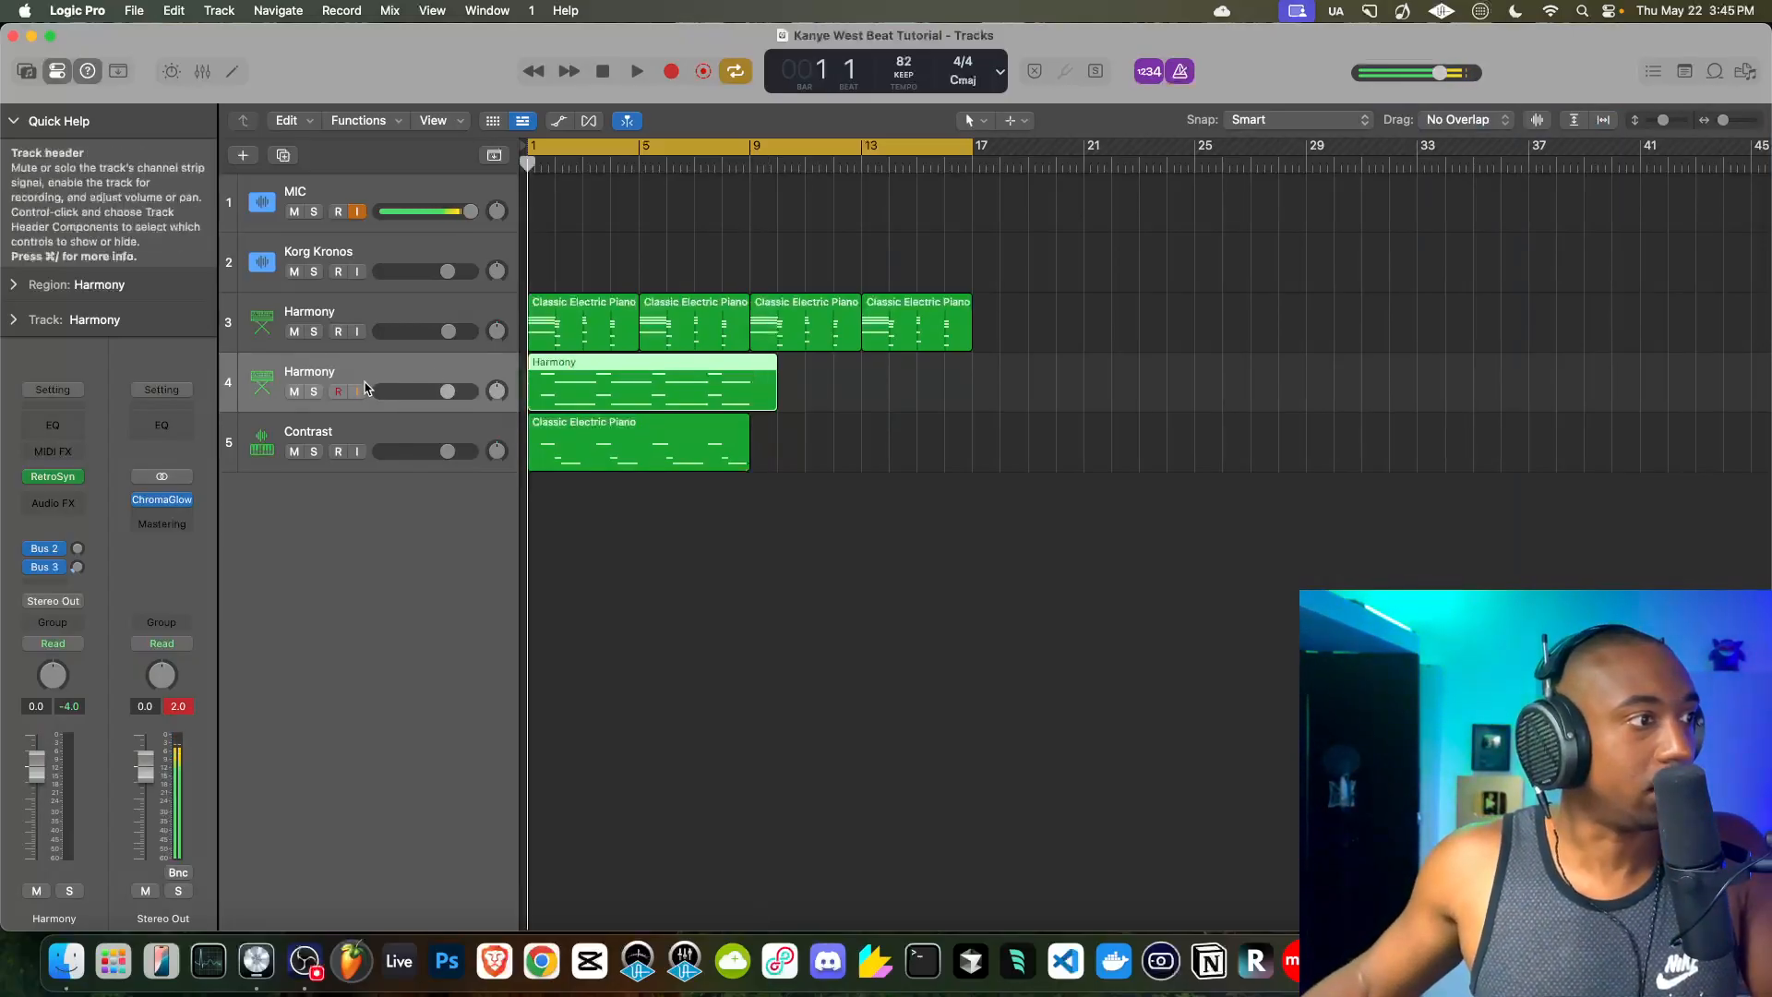
pyautogui.press('space')
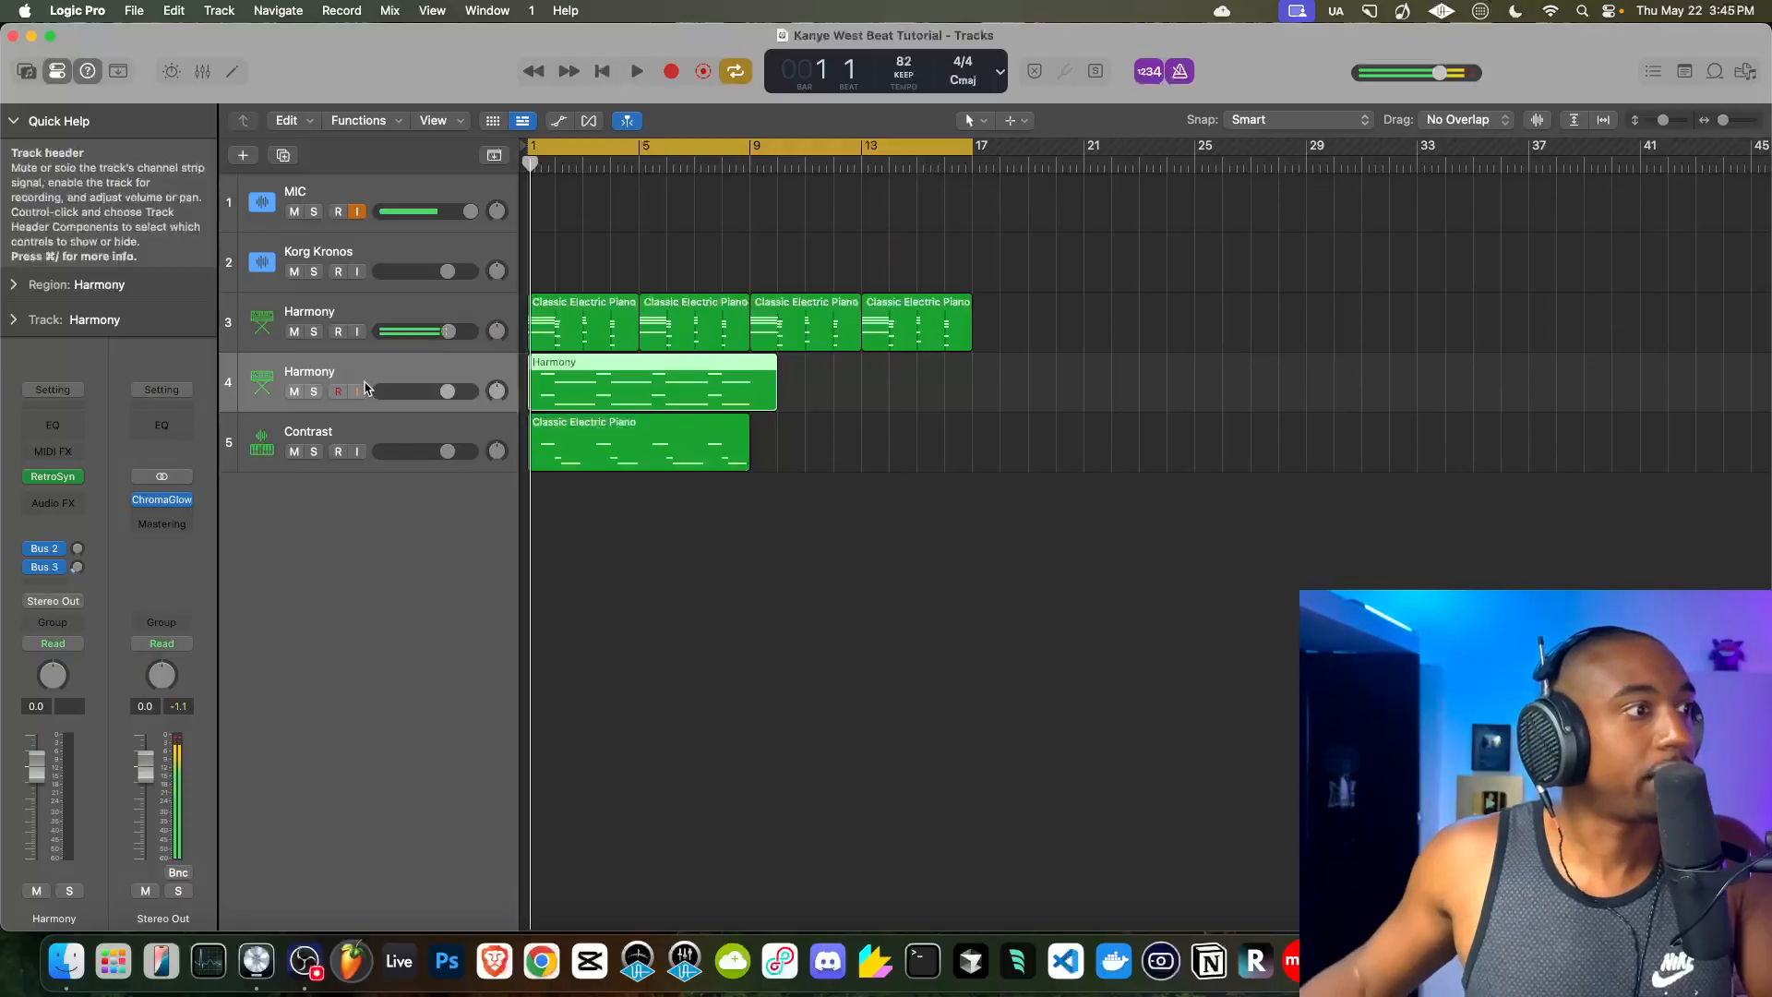
pyautogui.click(1180, 71)
pyautogui.press('space')
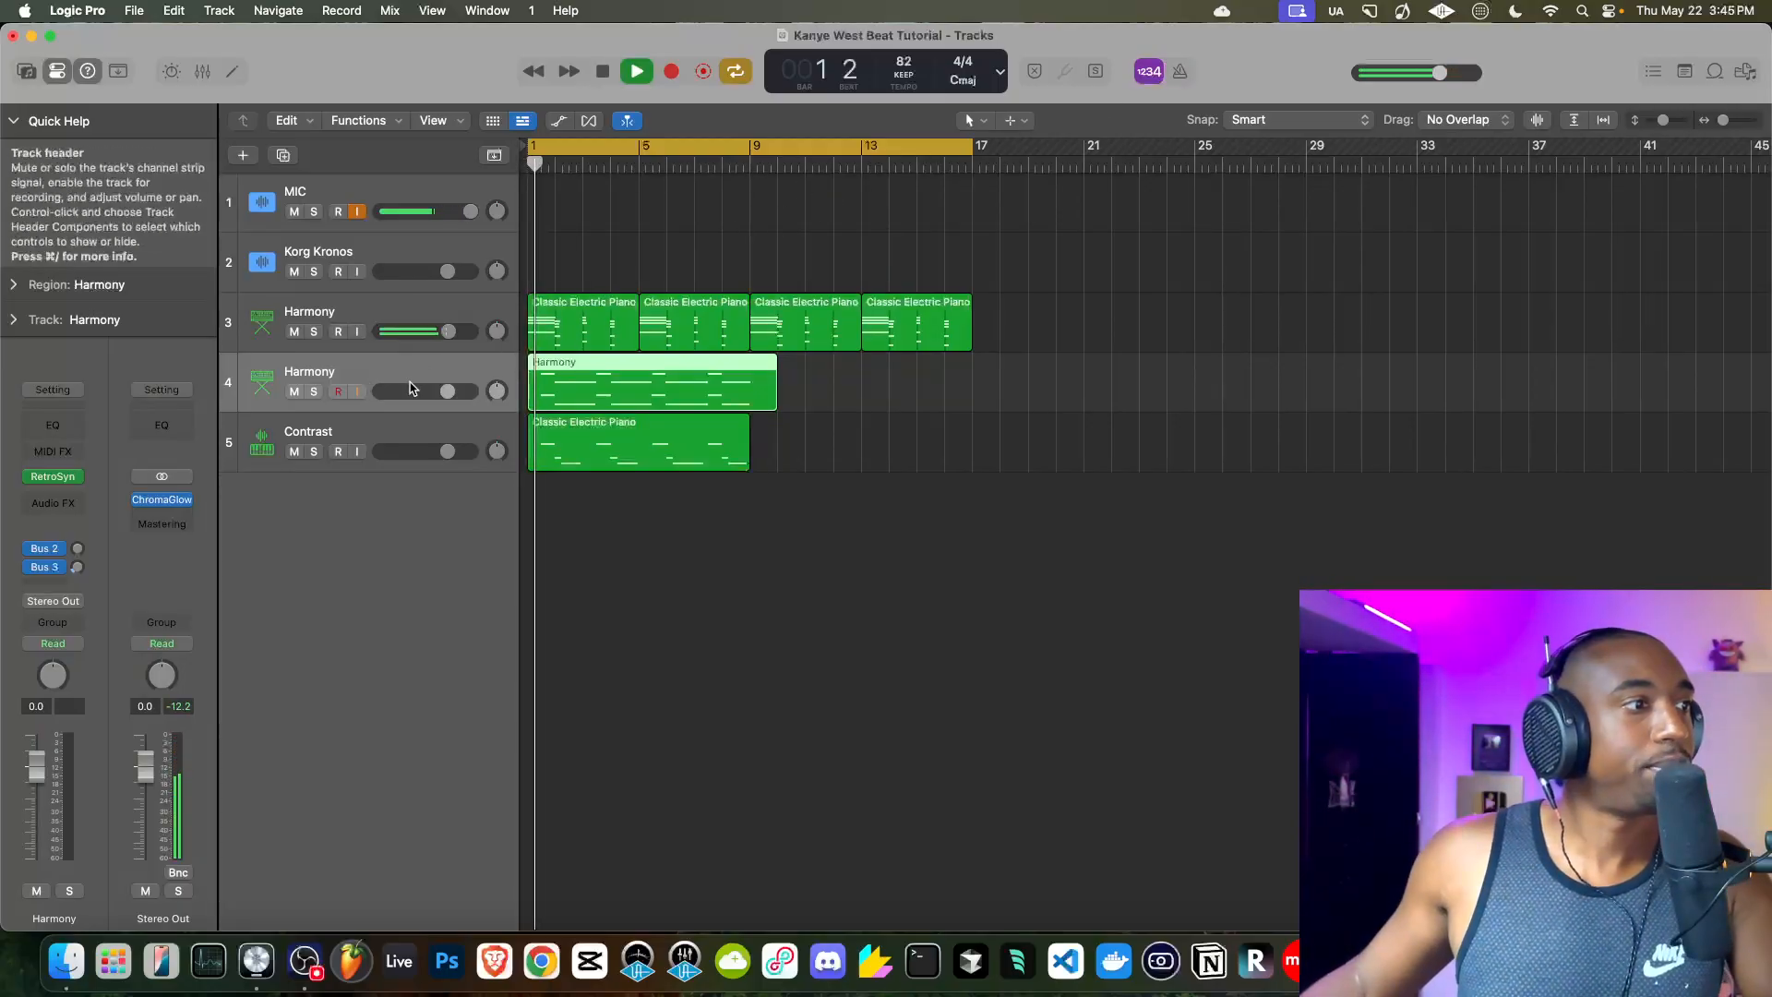
pyautogui.moveTo(441, 397); pyautogui.dragTo(413, 392)
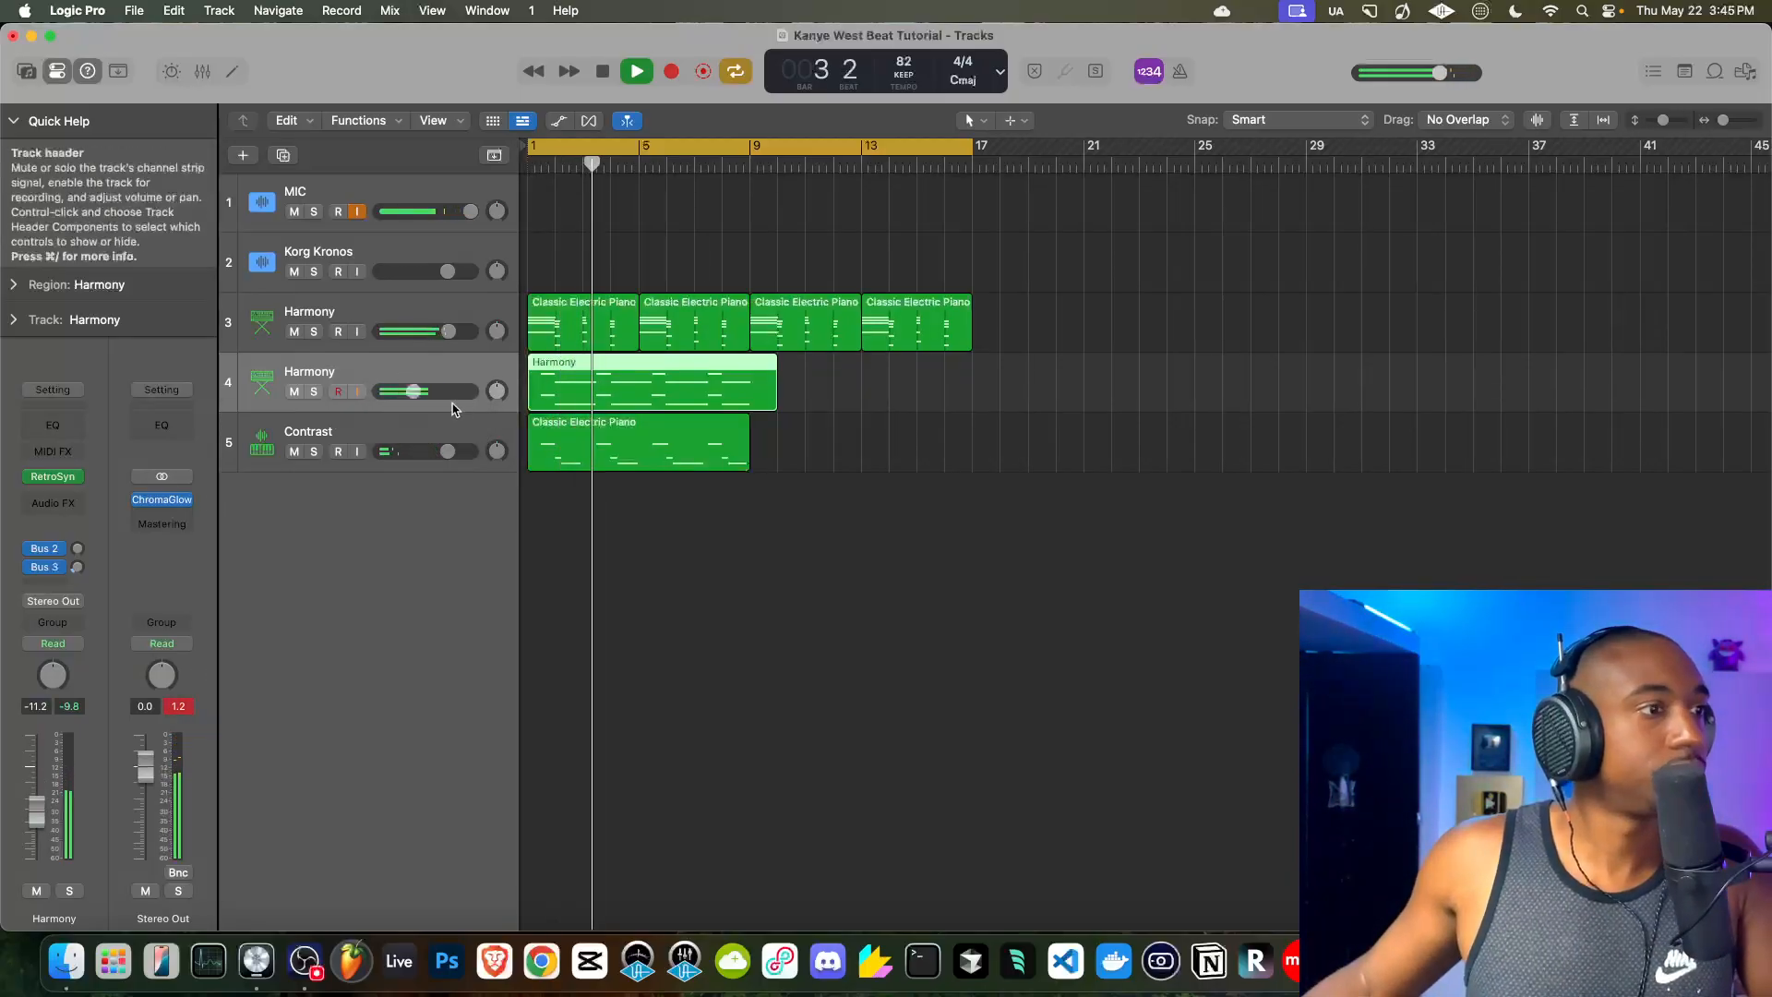
# - Quantize all notes in the track 4 region to 1/16 notes, play the result briefly, and close the Piano Roll
pyautogui.doubleClick(580, 385)
pyautogui.press('space')
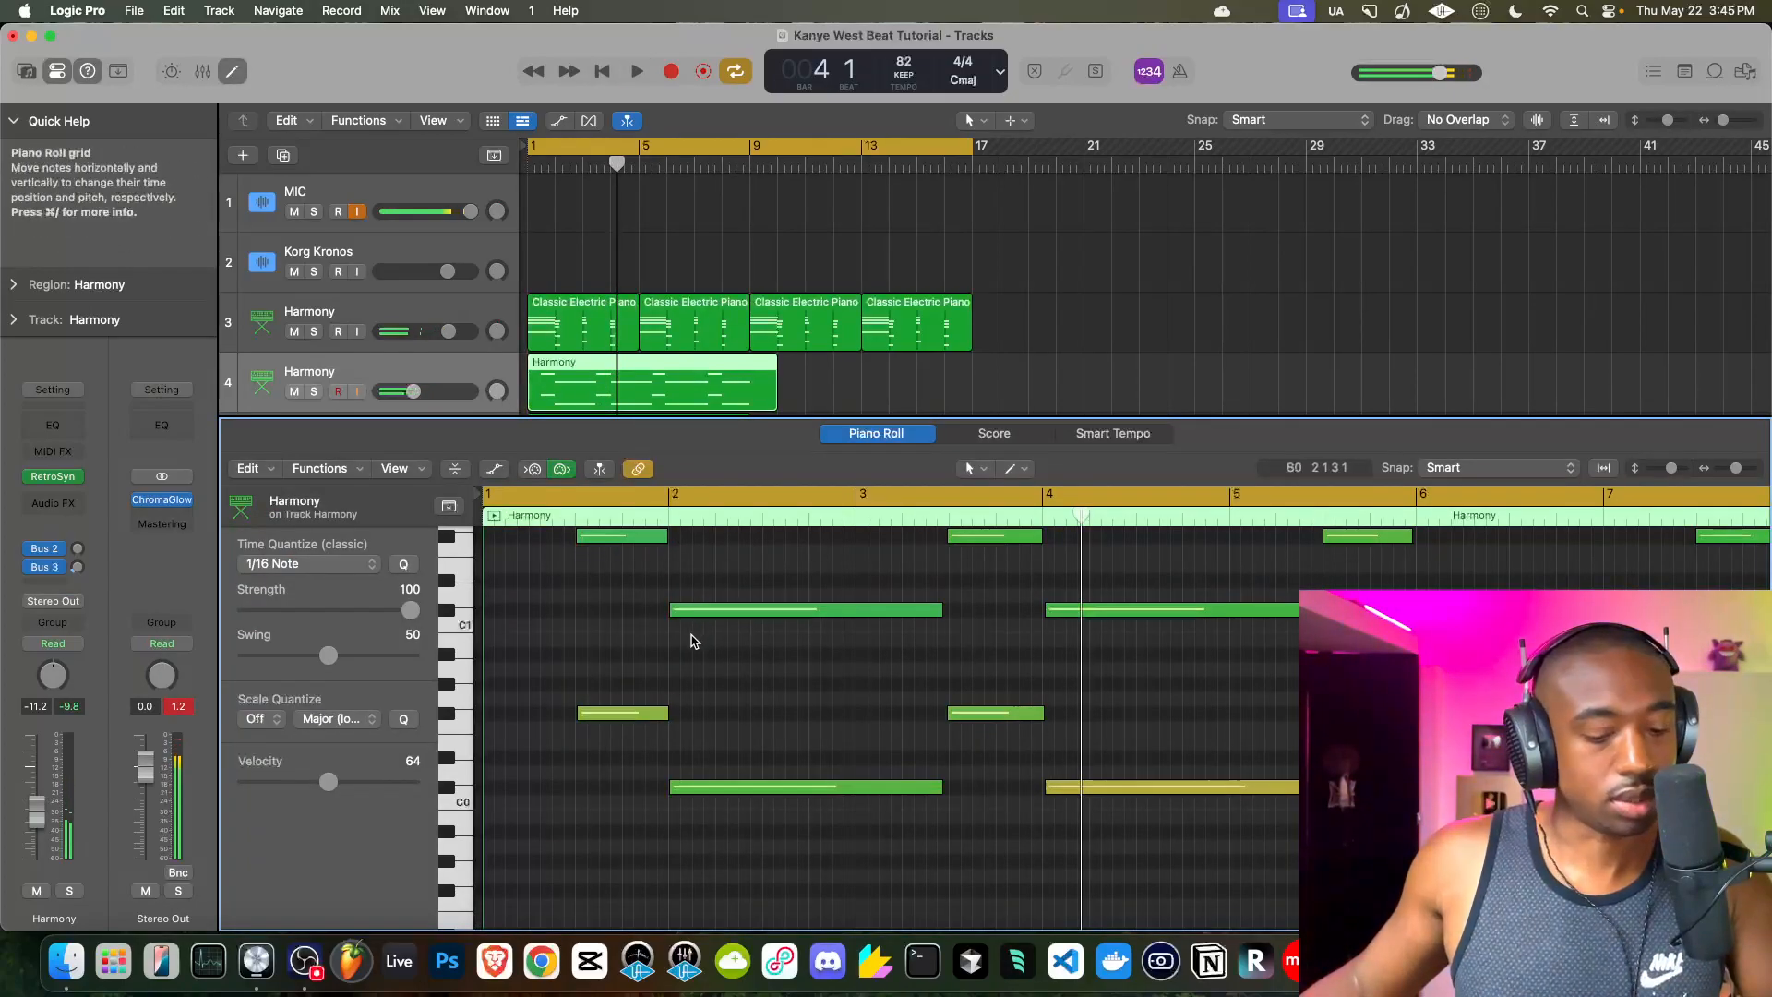
pyautogui.press('super+a')
pyautogui.press('space')
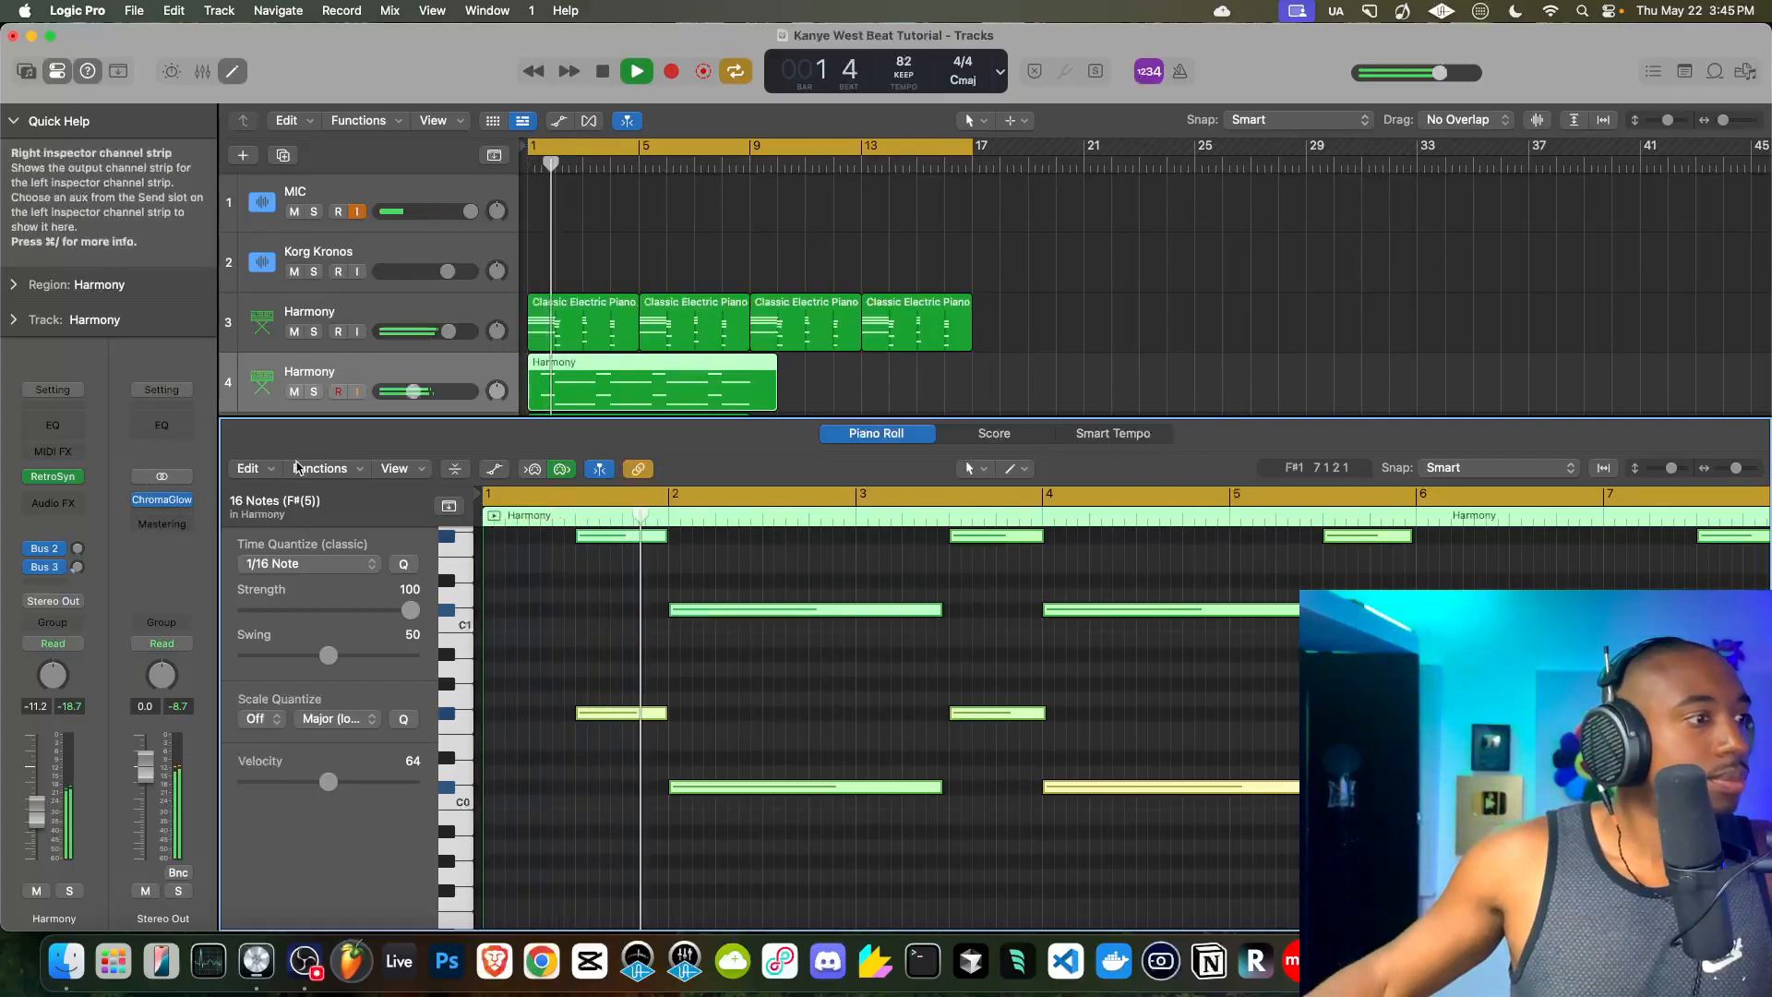
pyautogui.click(473, 411)
pyautogui.press('space')
pyautogui.moveTo(473, 414); pyautogui.dragTo(391, 894)
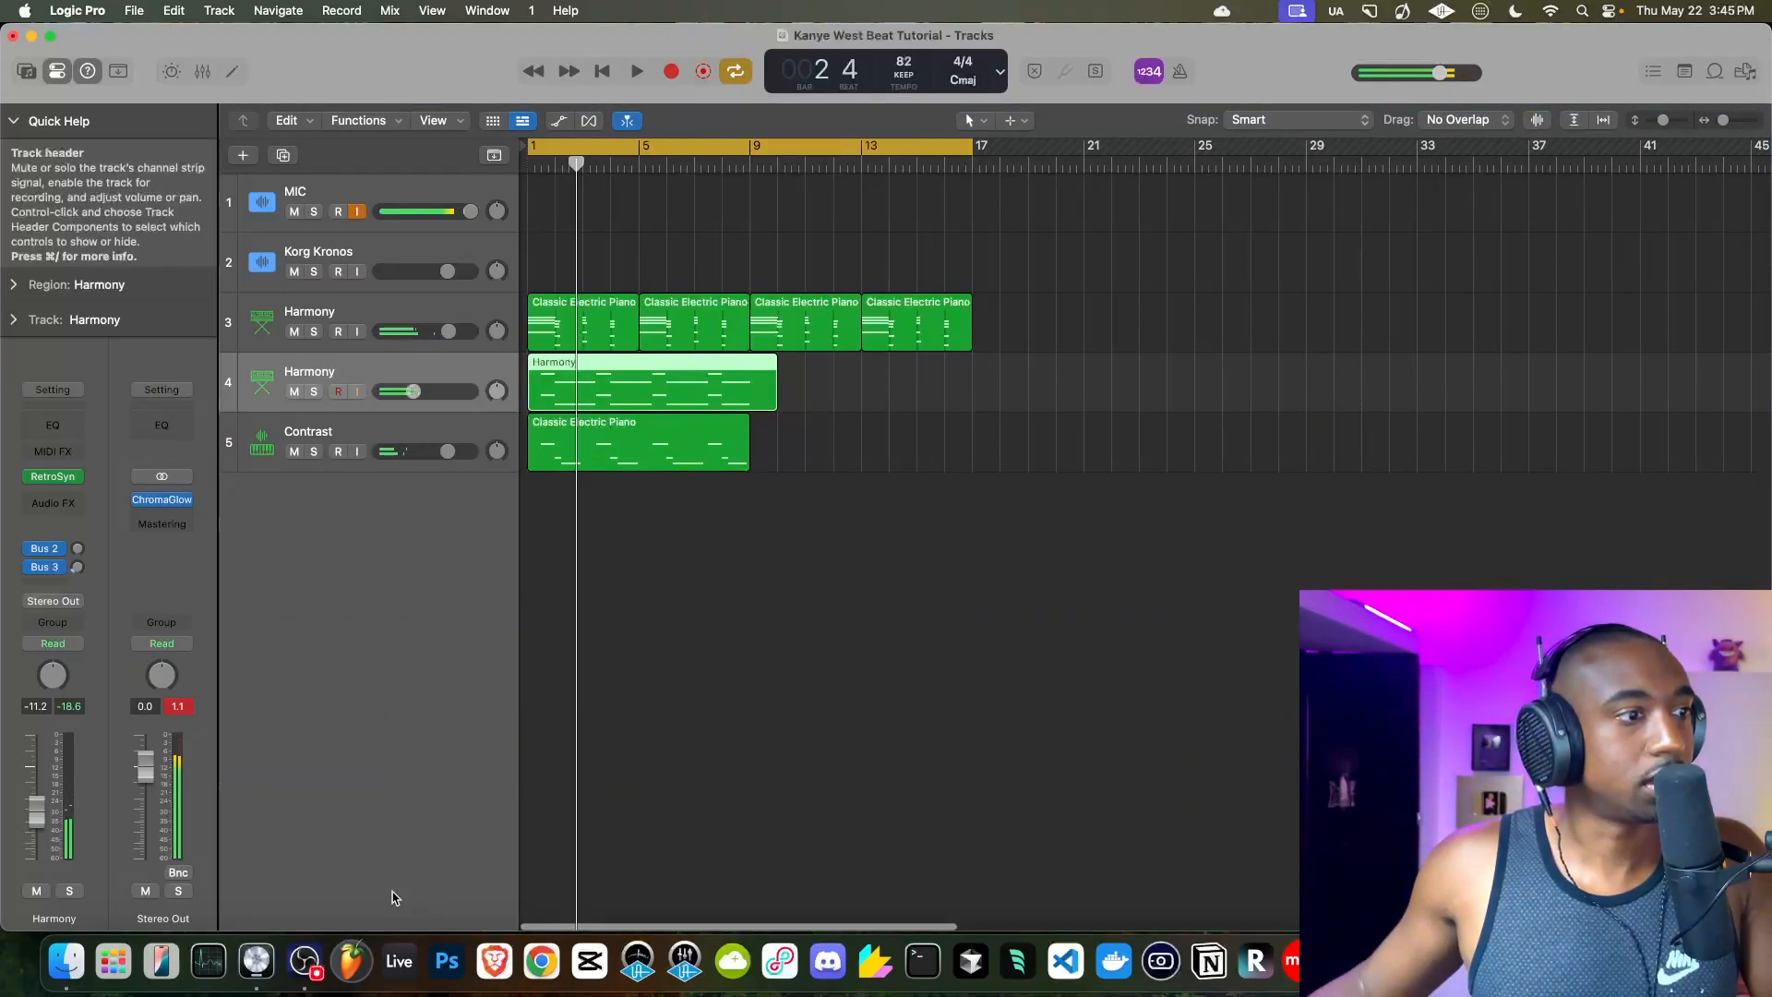
# - Create a new software instrument track below the Contrast track
pyautogui.rightClick(337, 499)
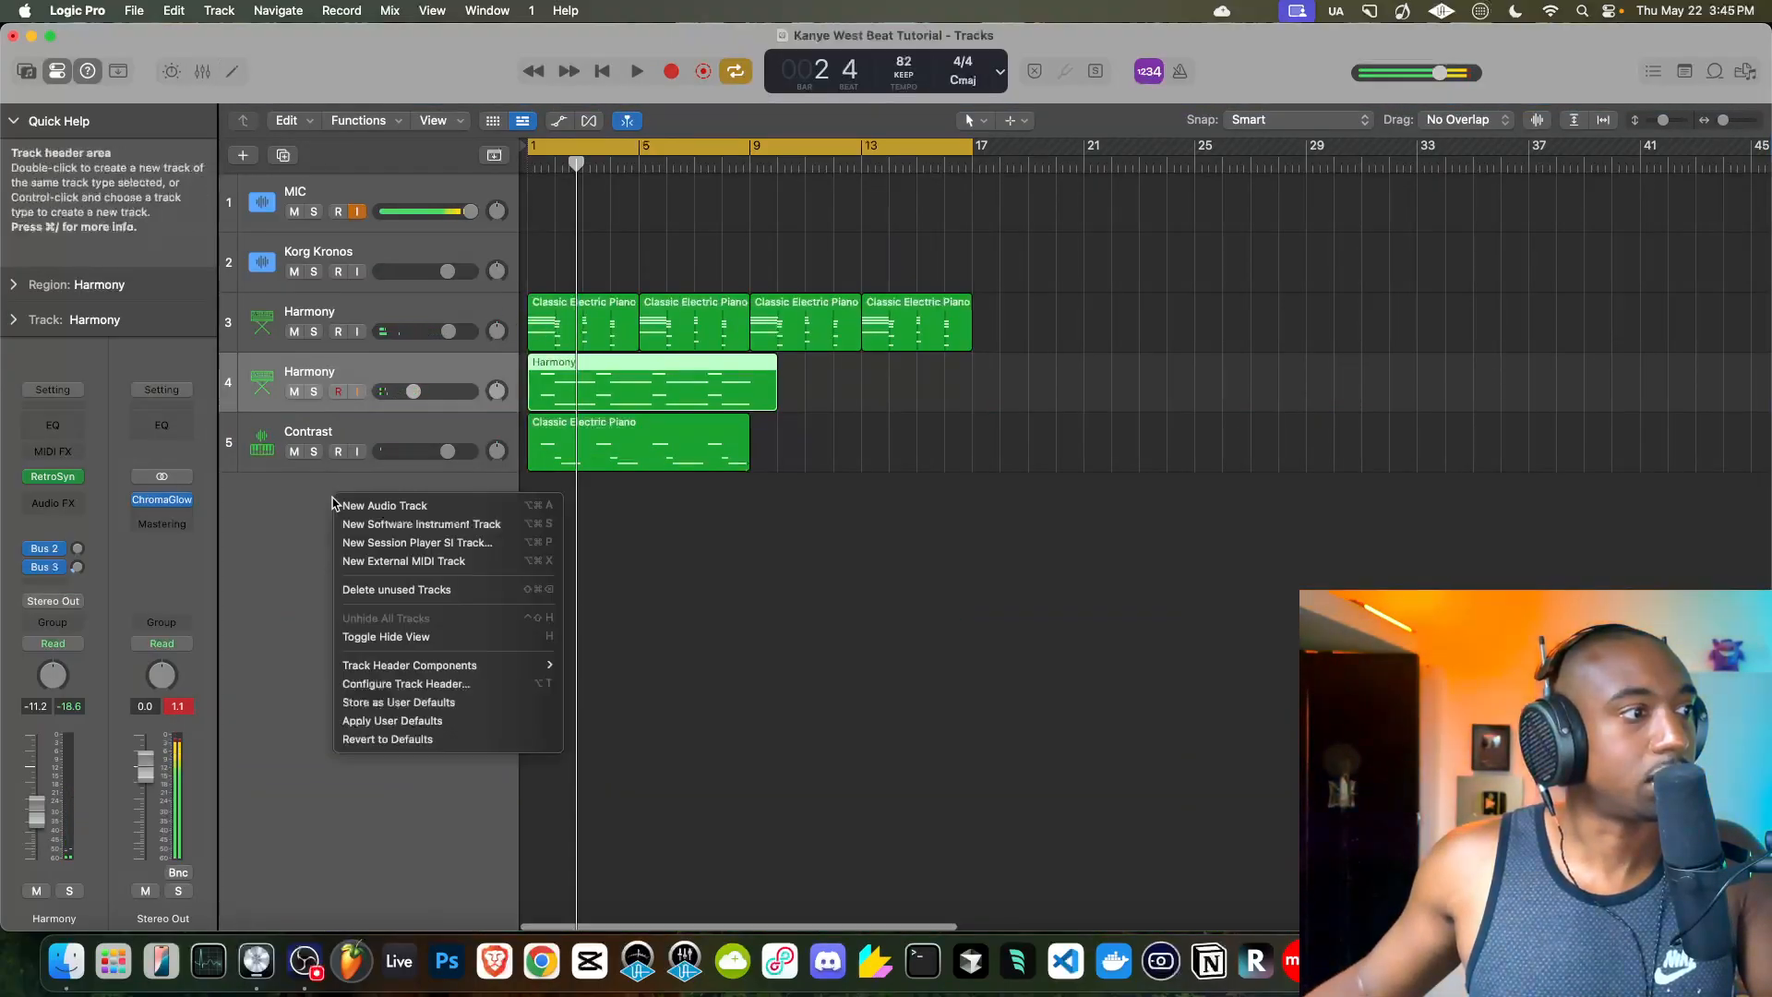
pyautogui.click(374, 531)
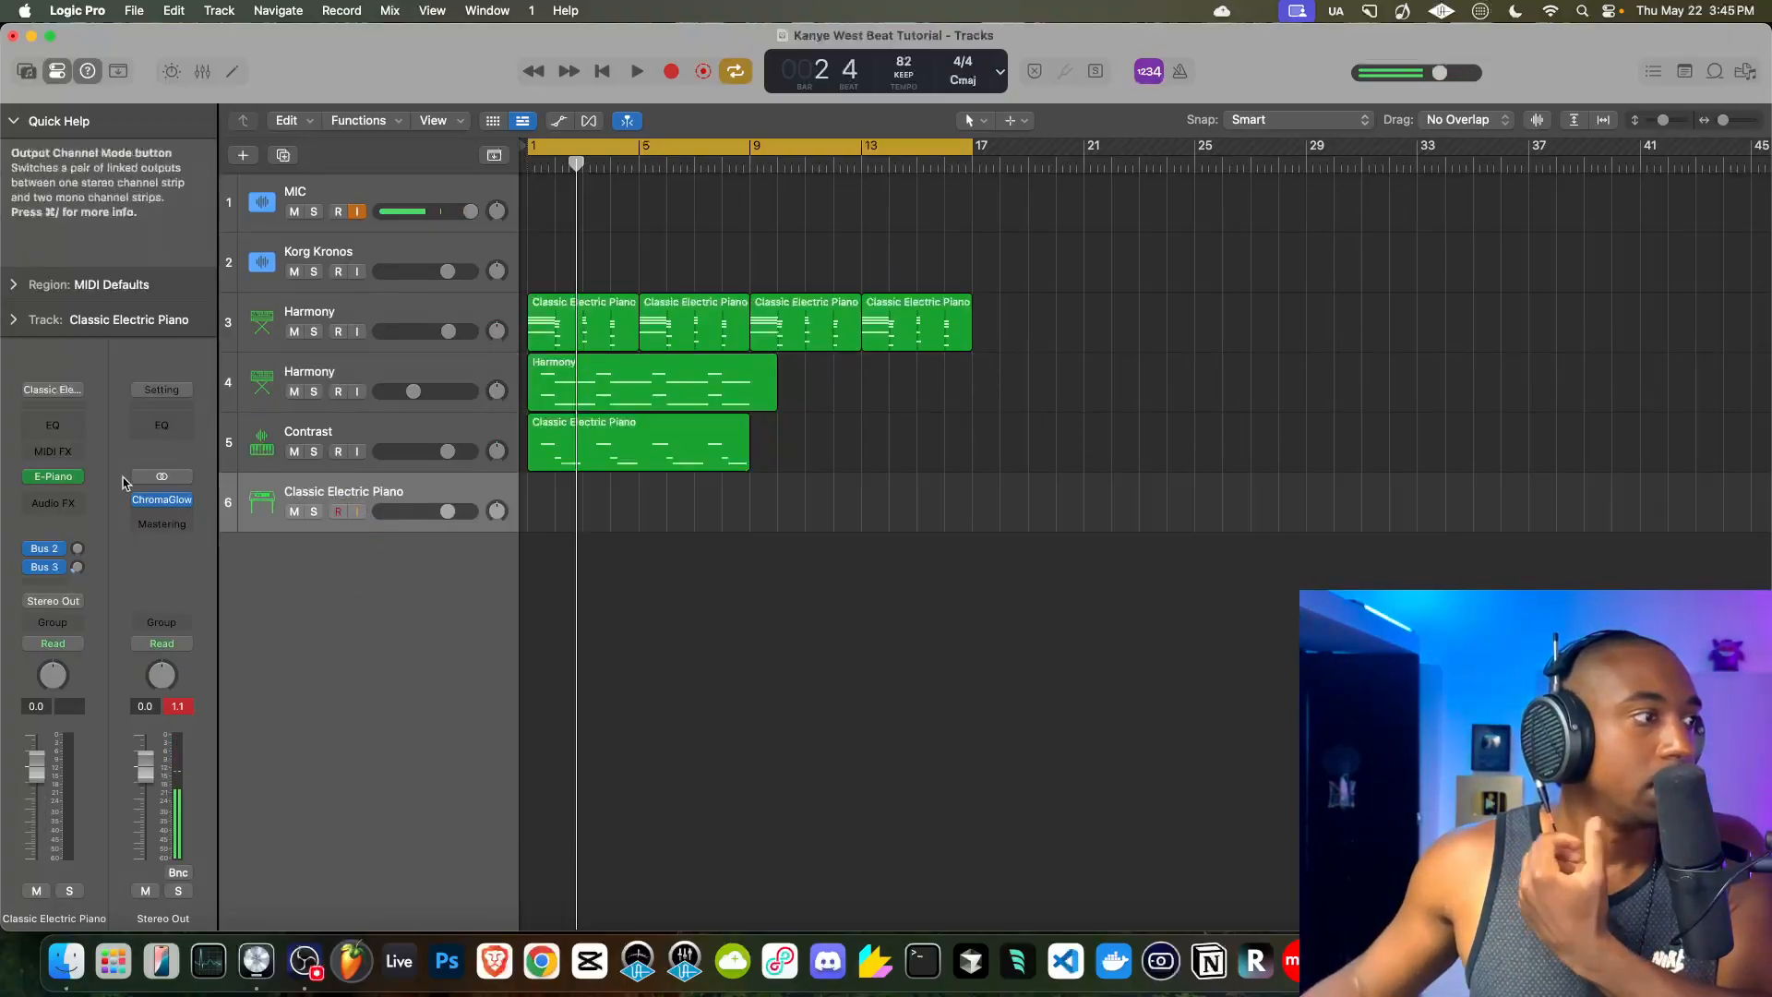
# - Try Drum Kit Designer as the instrument on the new track 6 and close its plug-in window
pyautogui.click(78, 477)
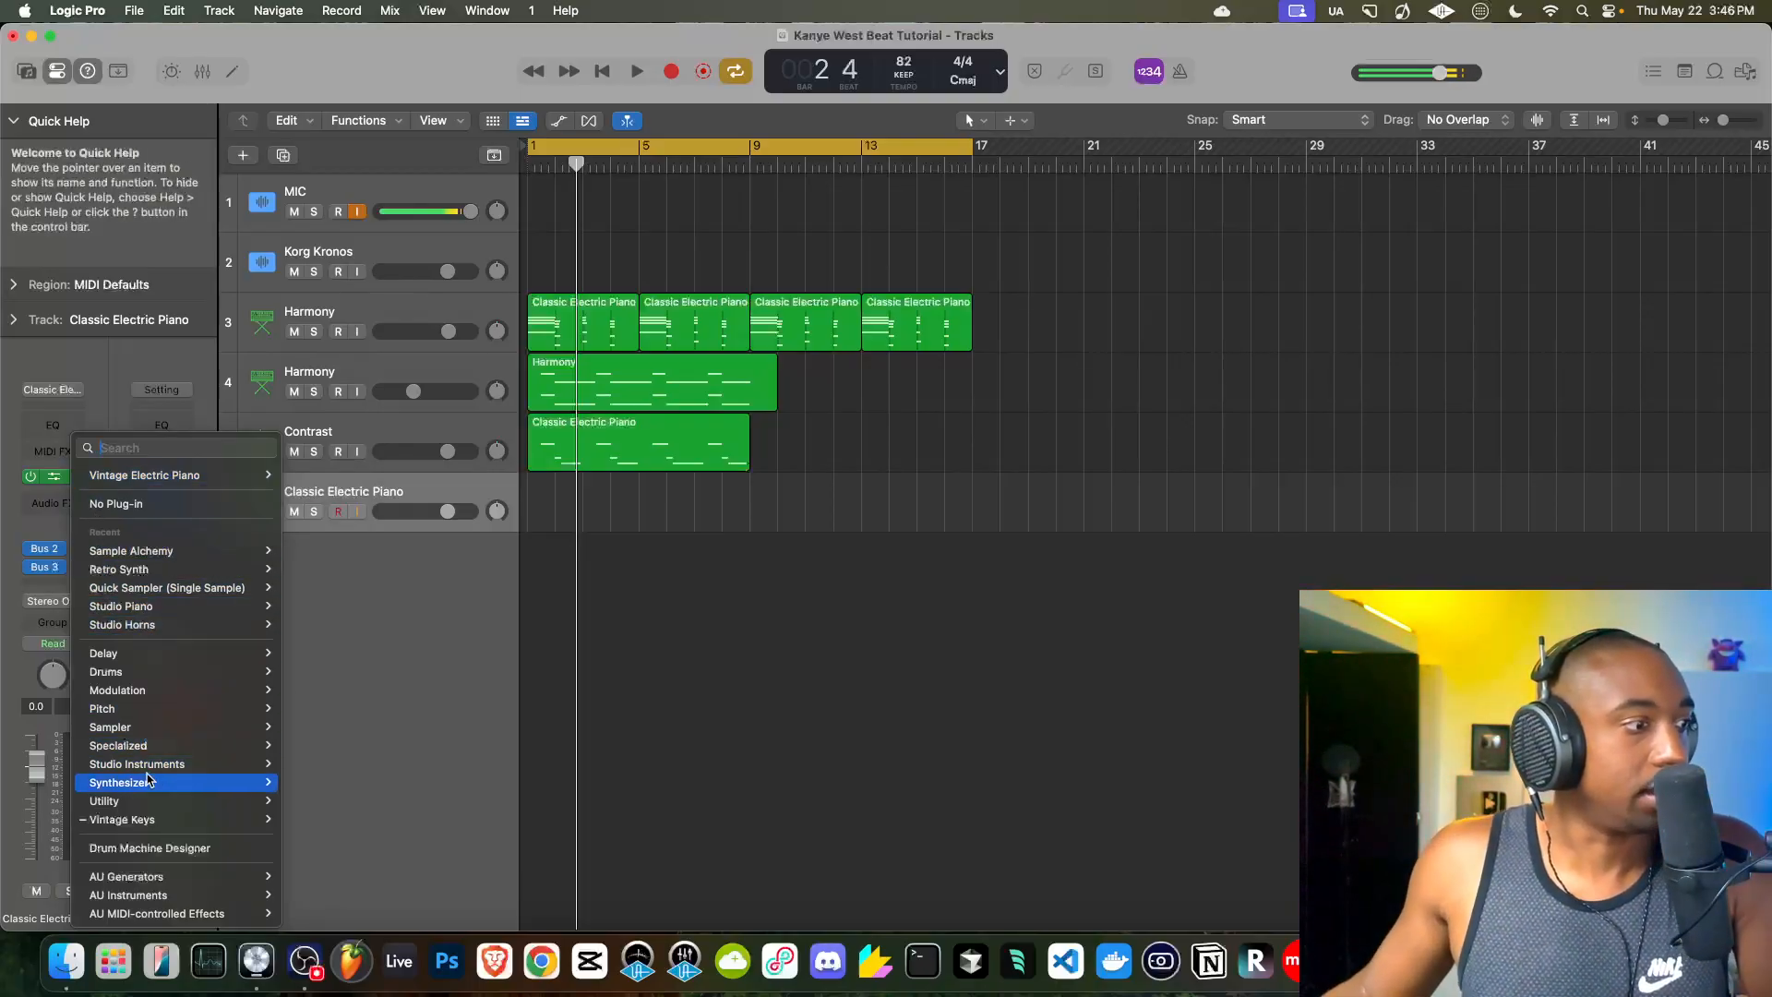
pyautogui.moveTo(148, 752)
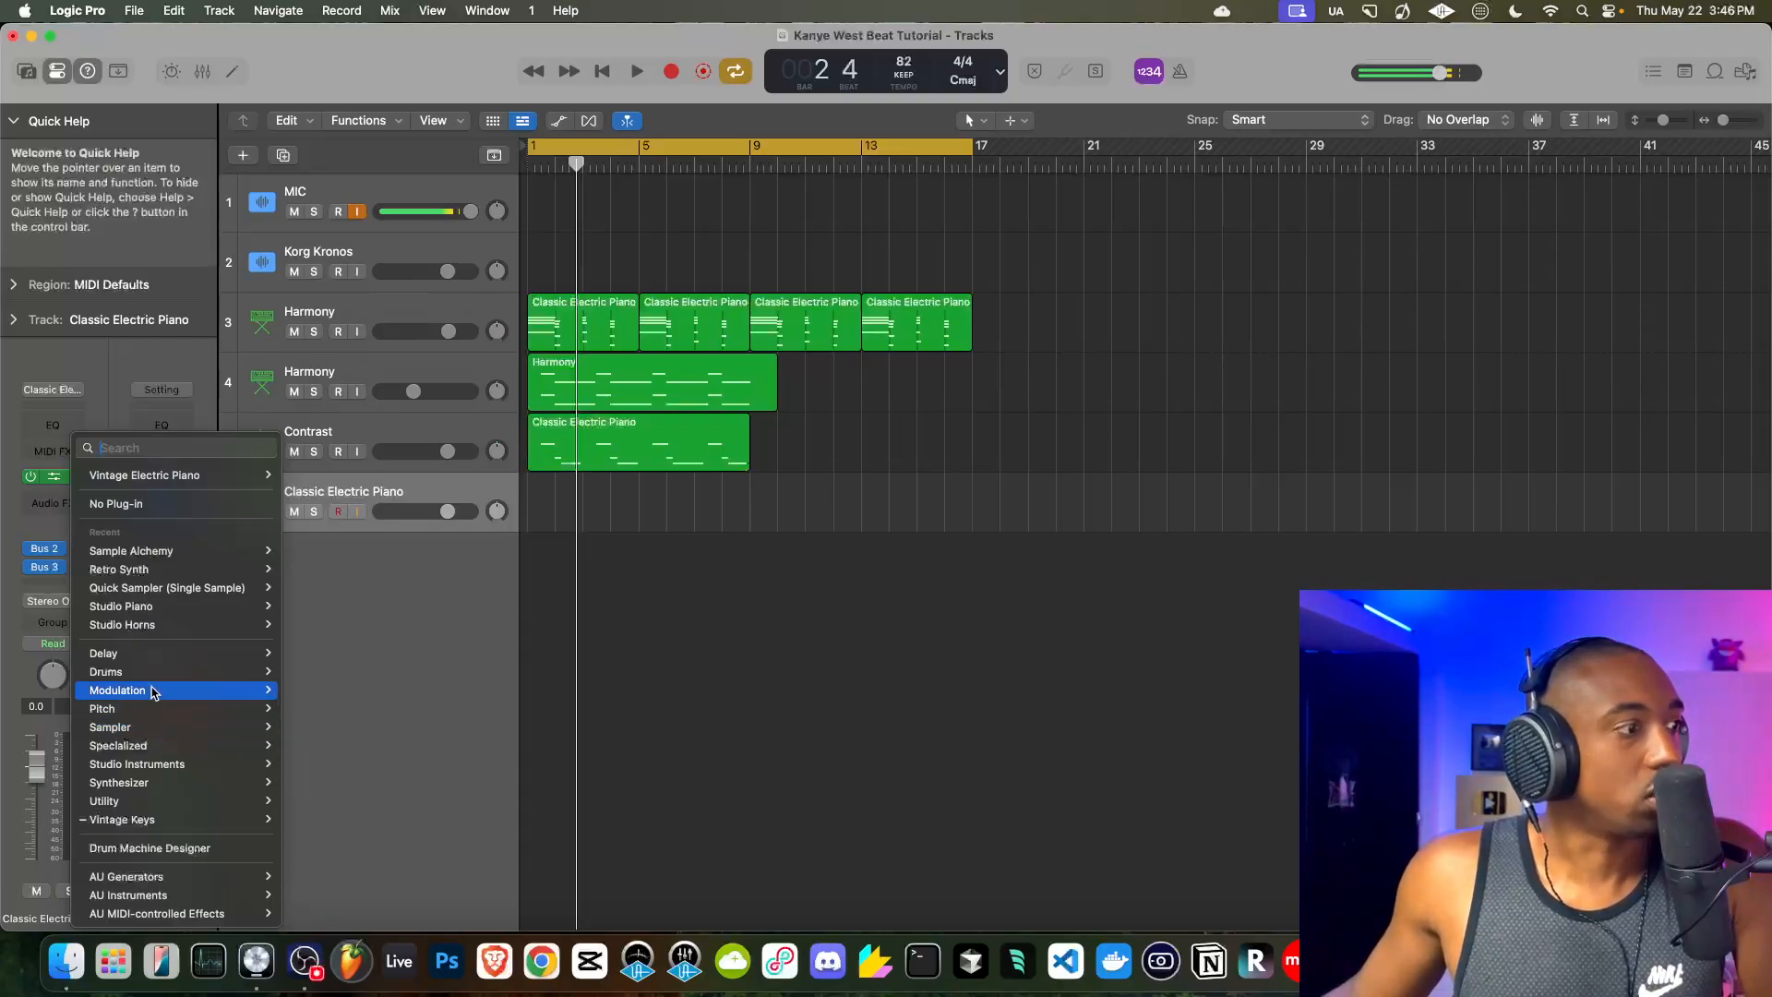
pyautogui.moveTo(138, 673)
pyautogui.click(367, 675)
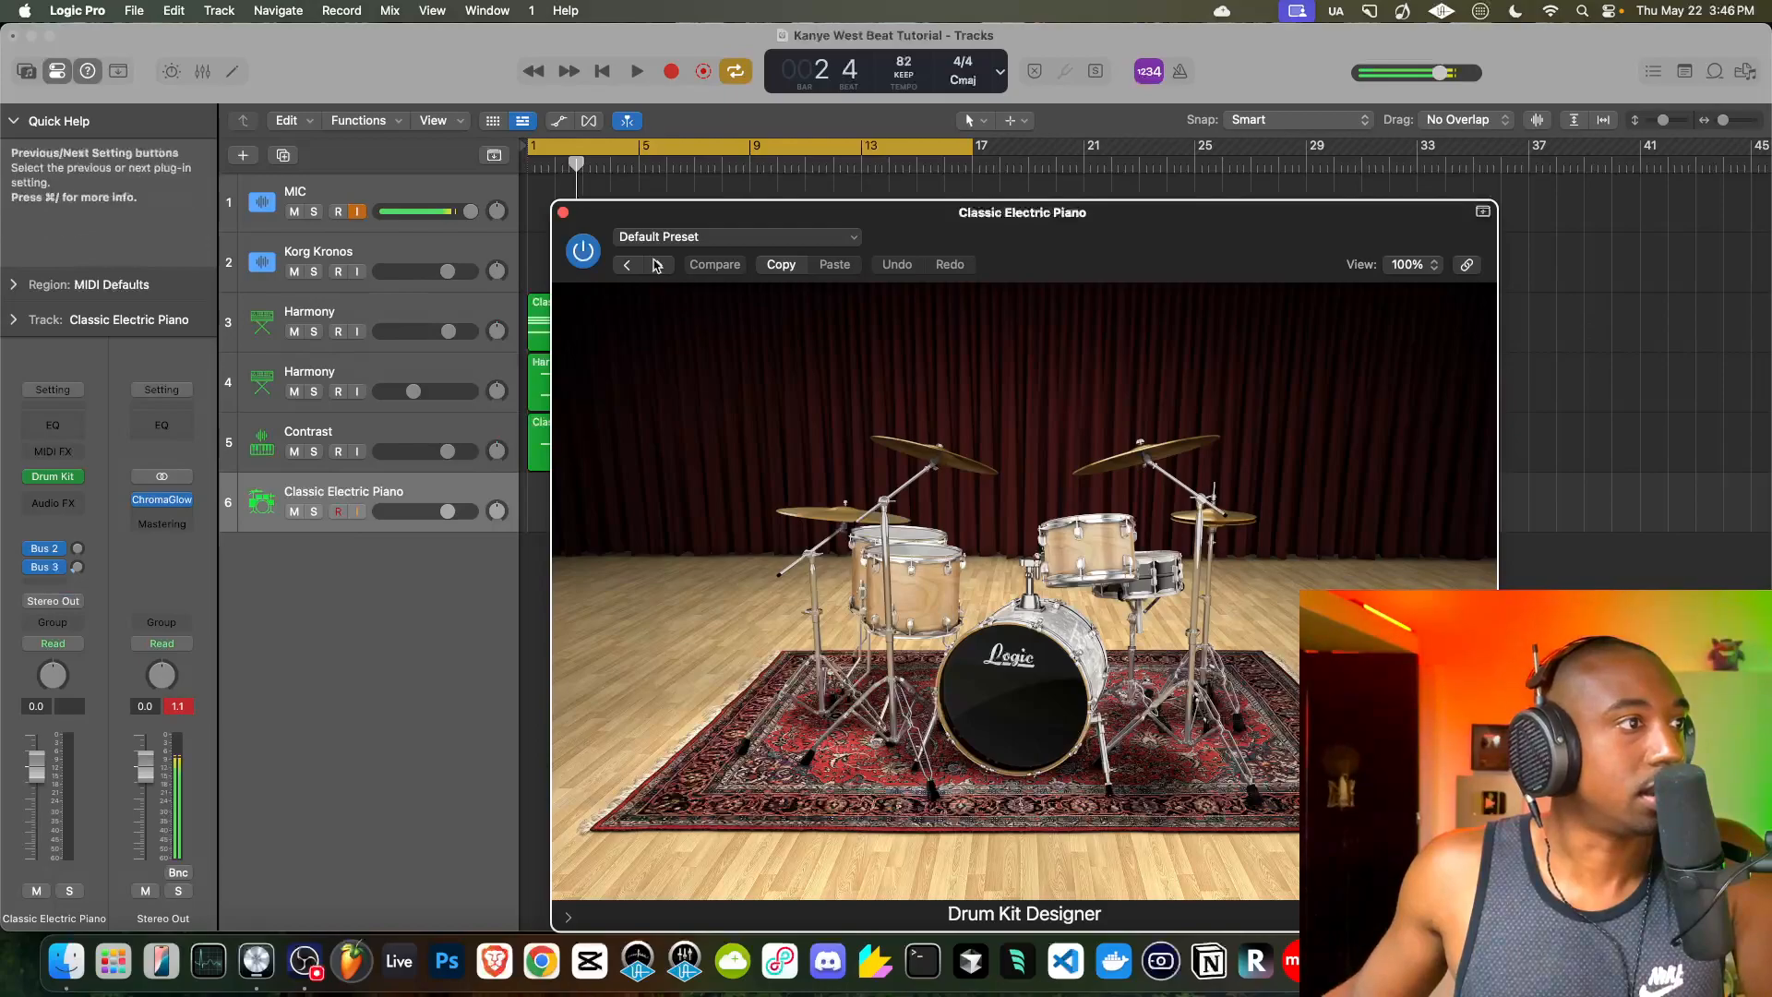
pyautogui.click(563, 213)
# - Try Drum Synth as the instrument on track 6 while the beat plays, and close its plug-in window
pyautogui.press('space')
pyautogui.click(65, 476)
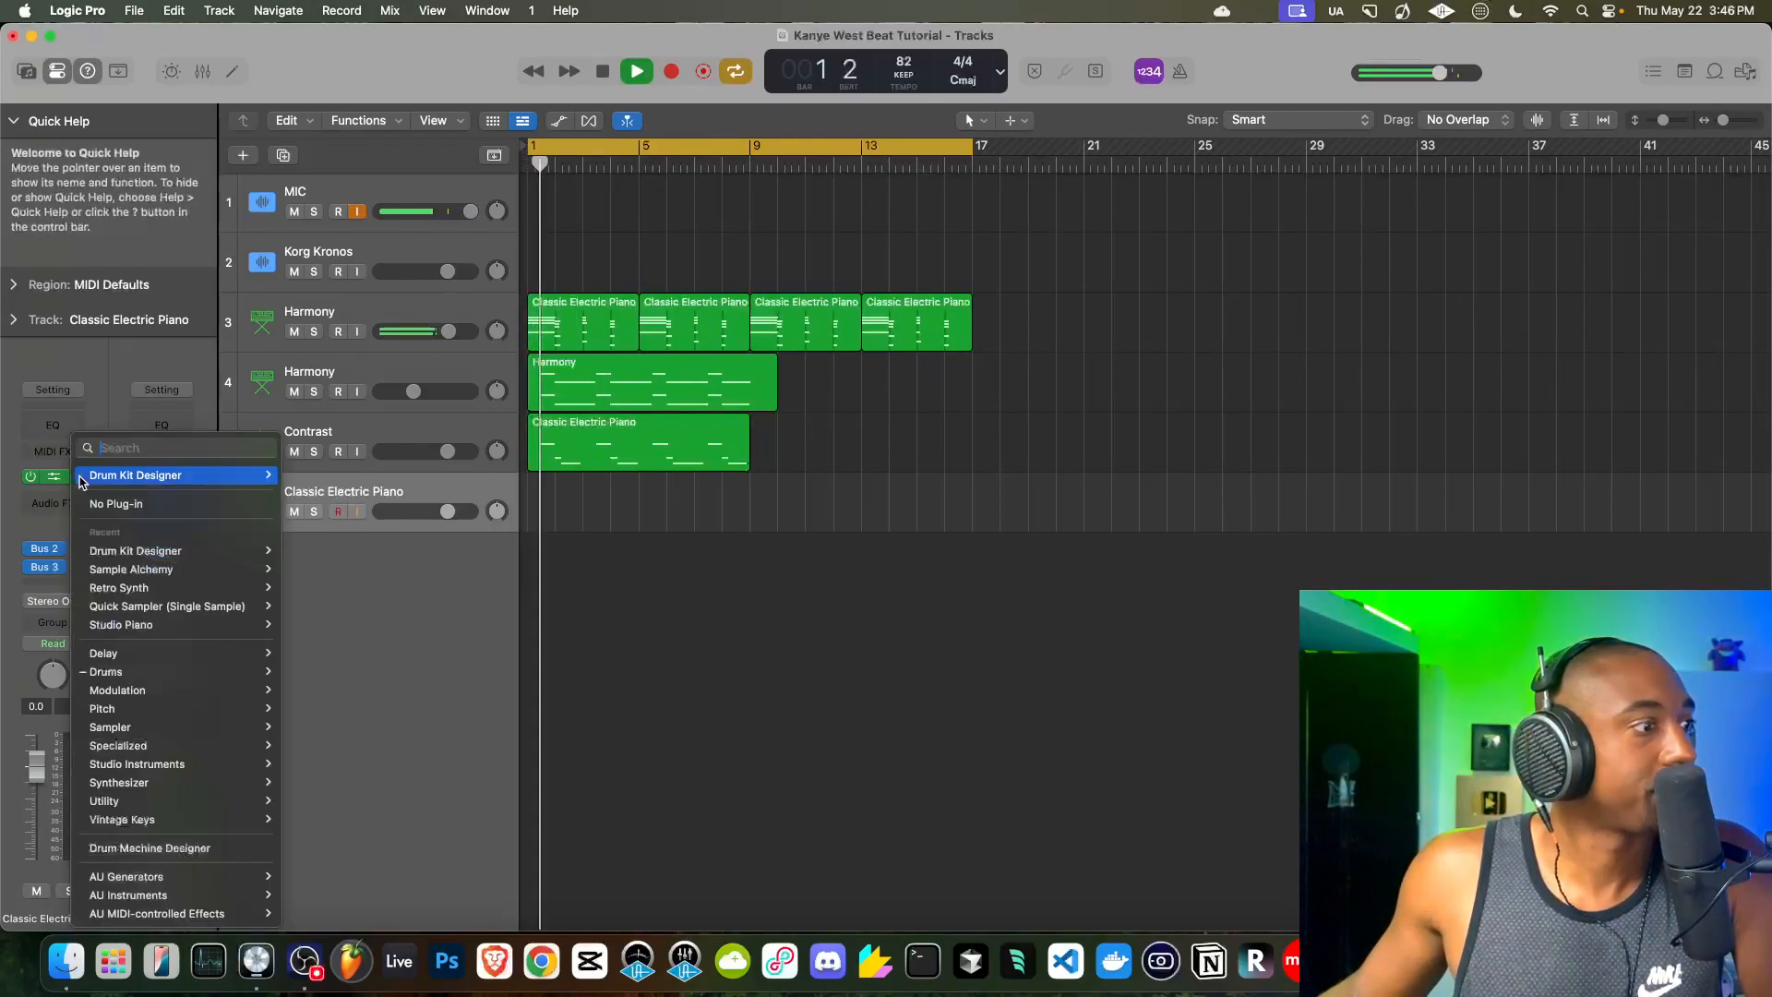
pyautogui.moveTo(130, 672)
pyautogui.moveTo(321, 693)
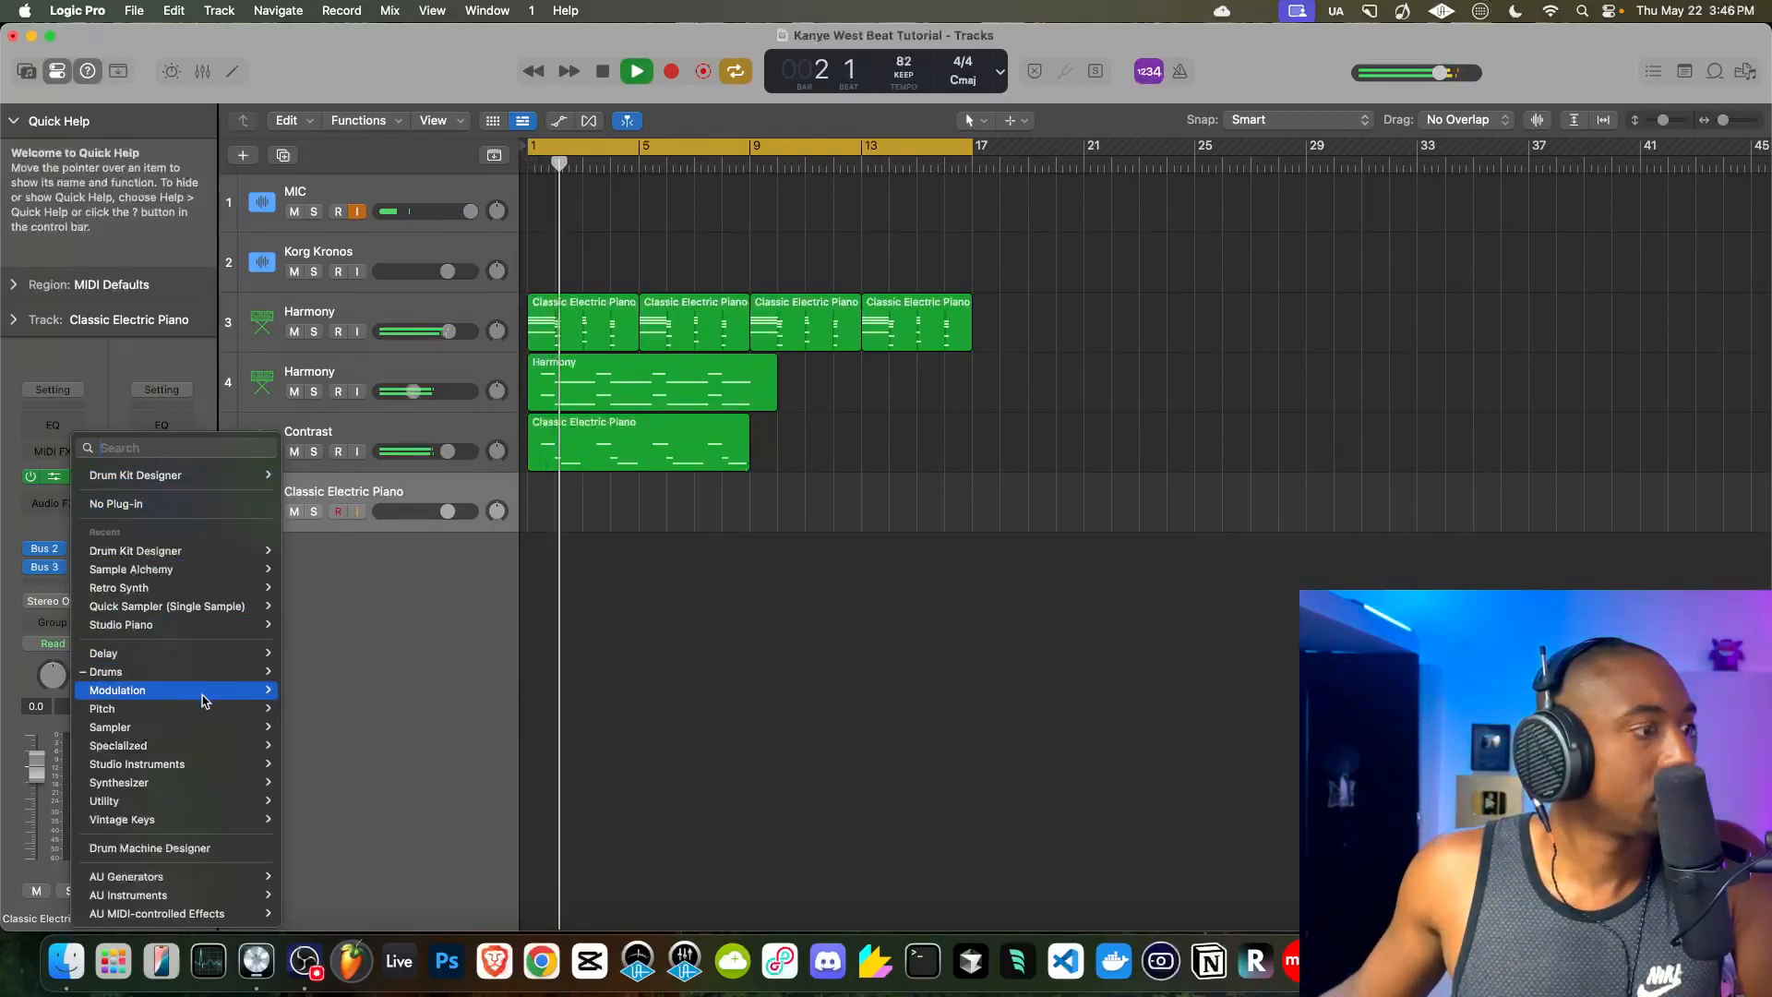
pyautogui.moveTo(182, 729)
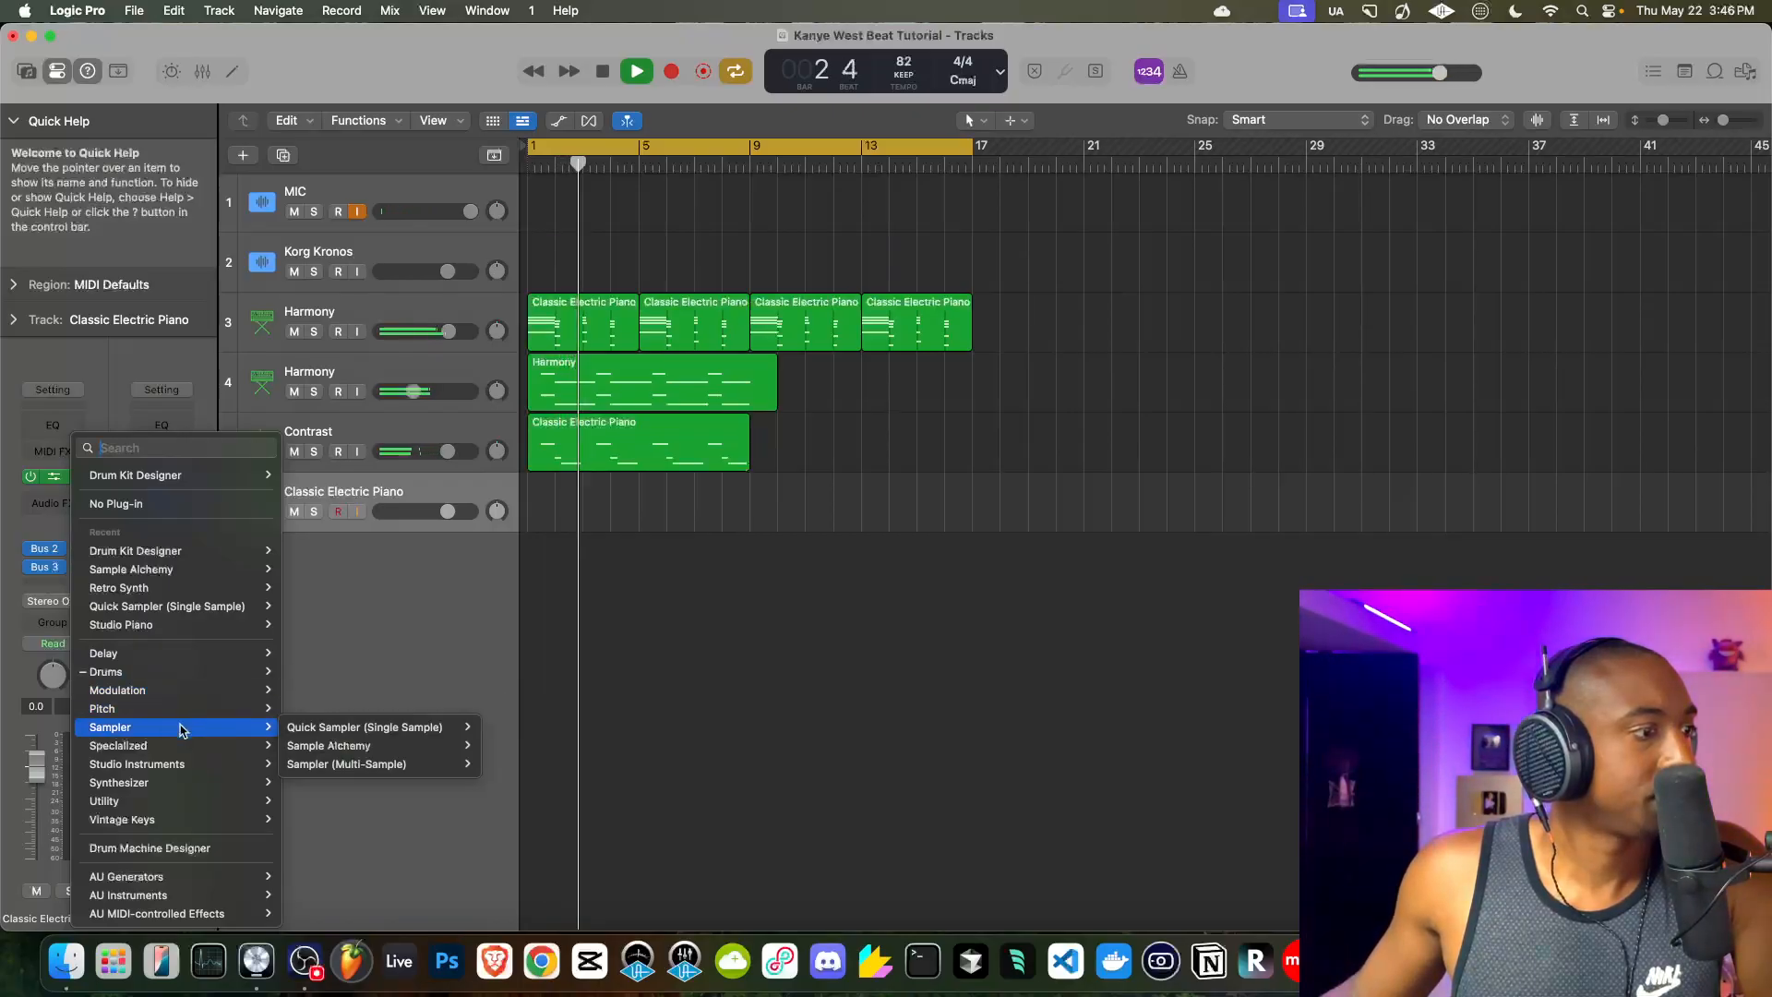
pyautogui.moveTo(169, 764)
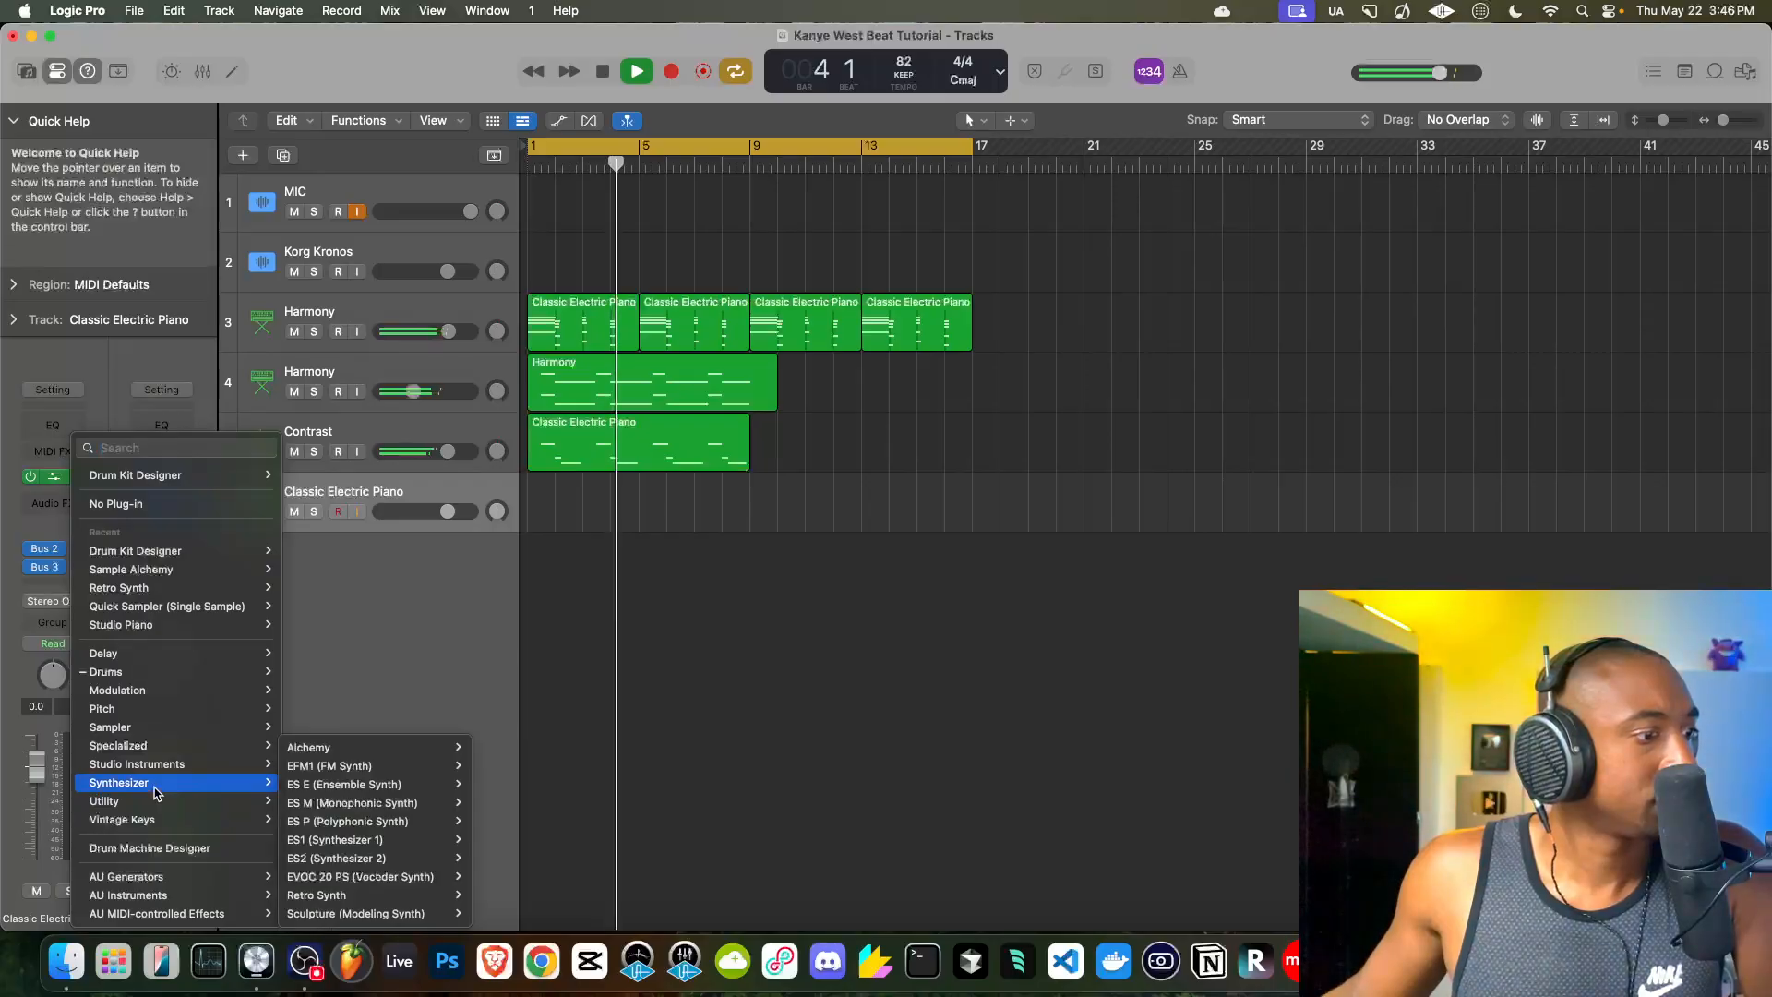
pyautogui.click(341, 691)
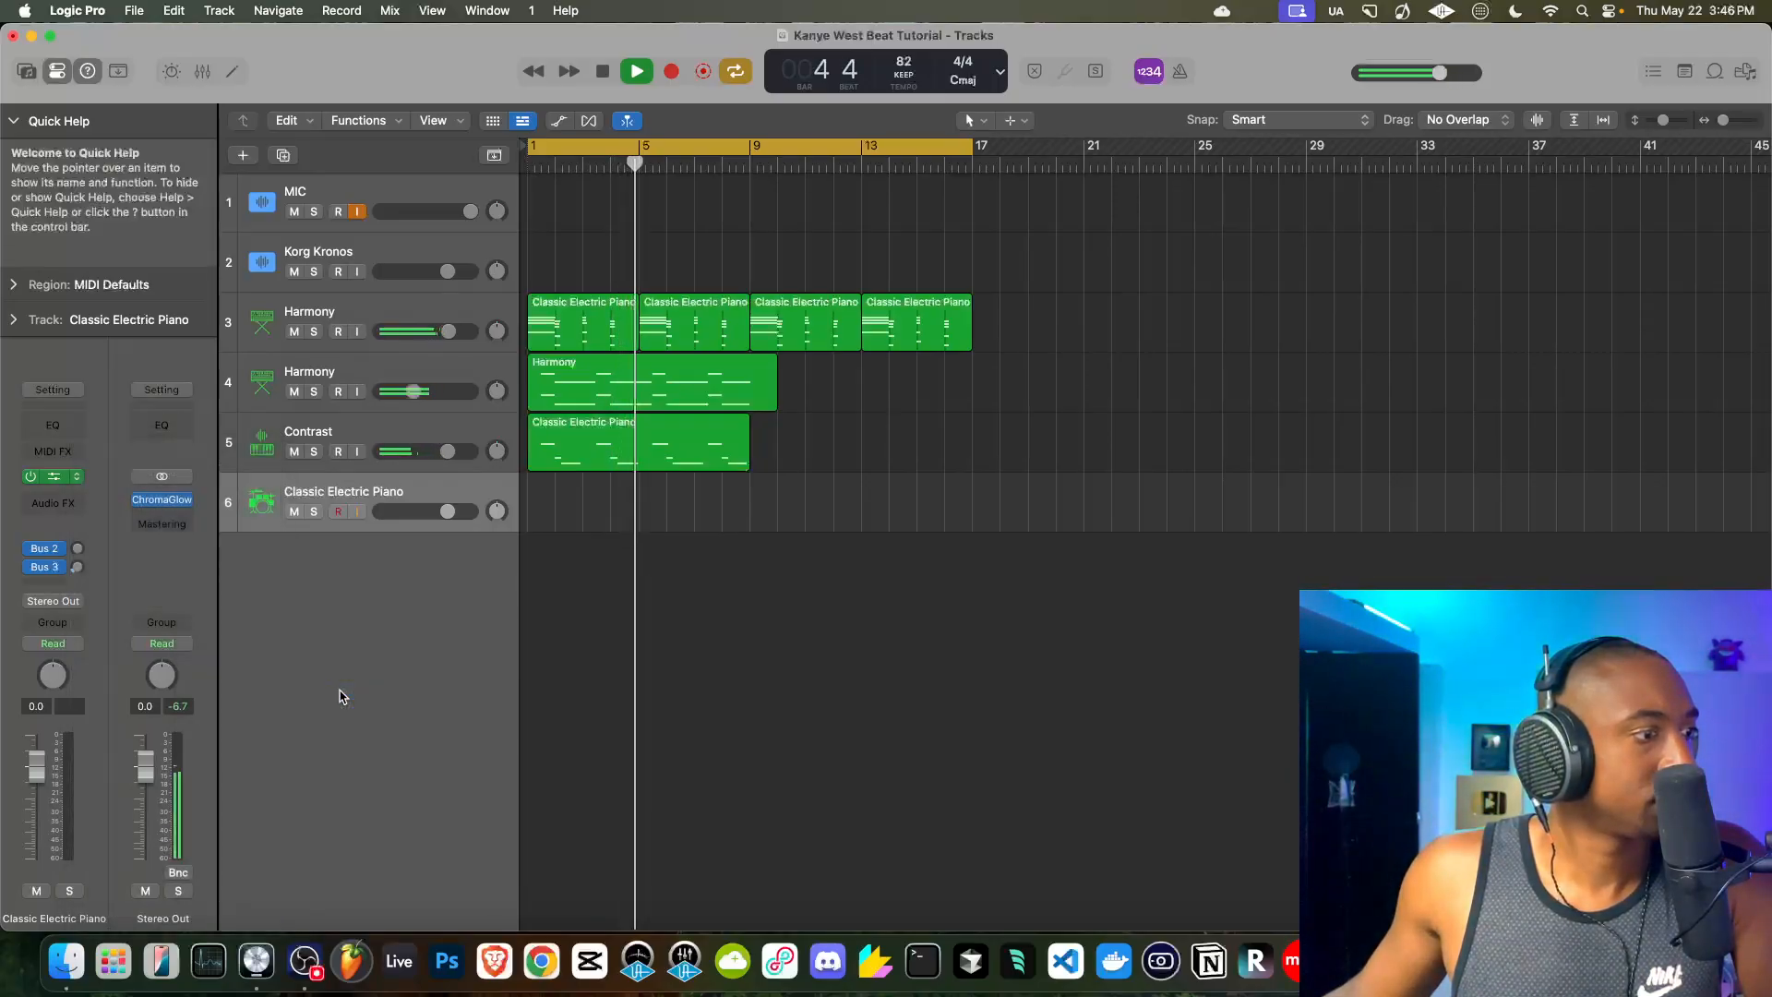
pyautogui.click(566, 264)
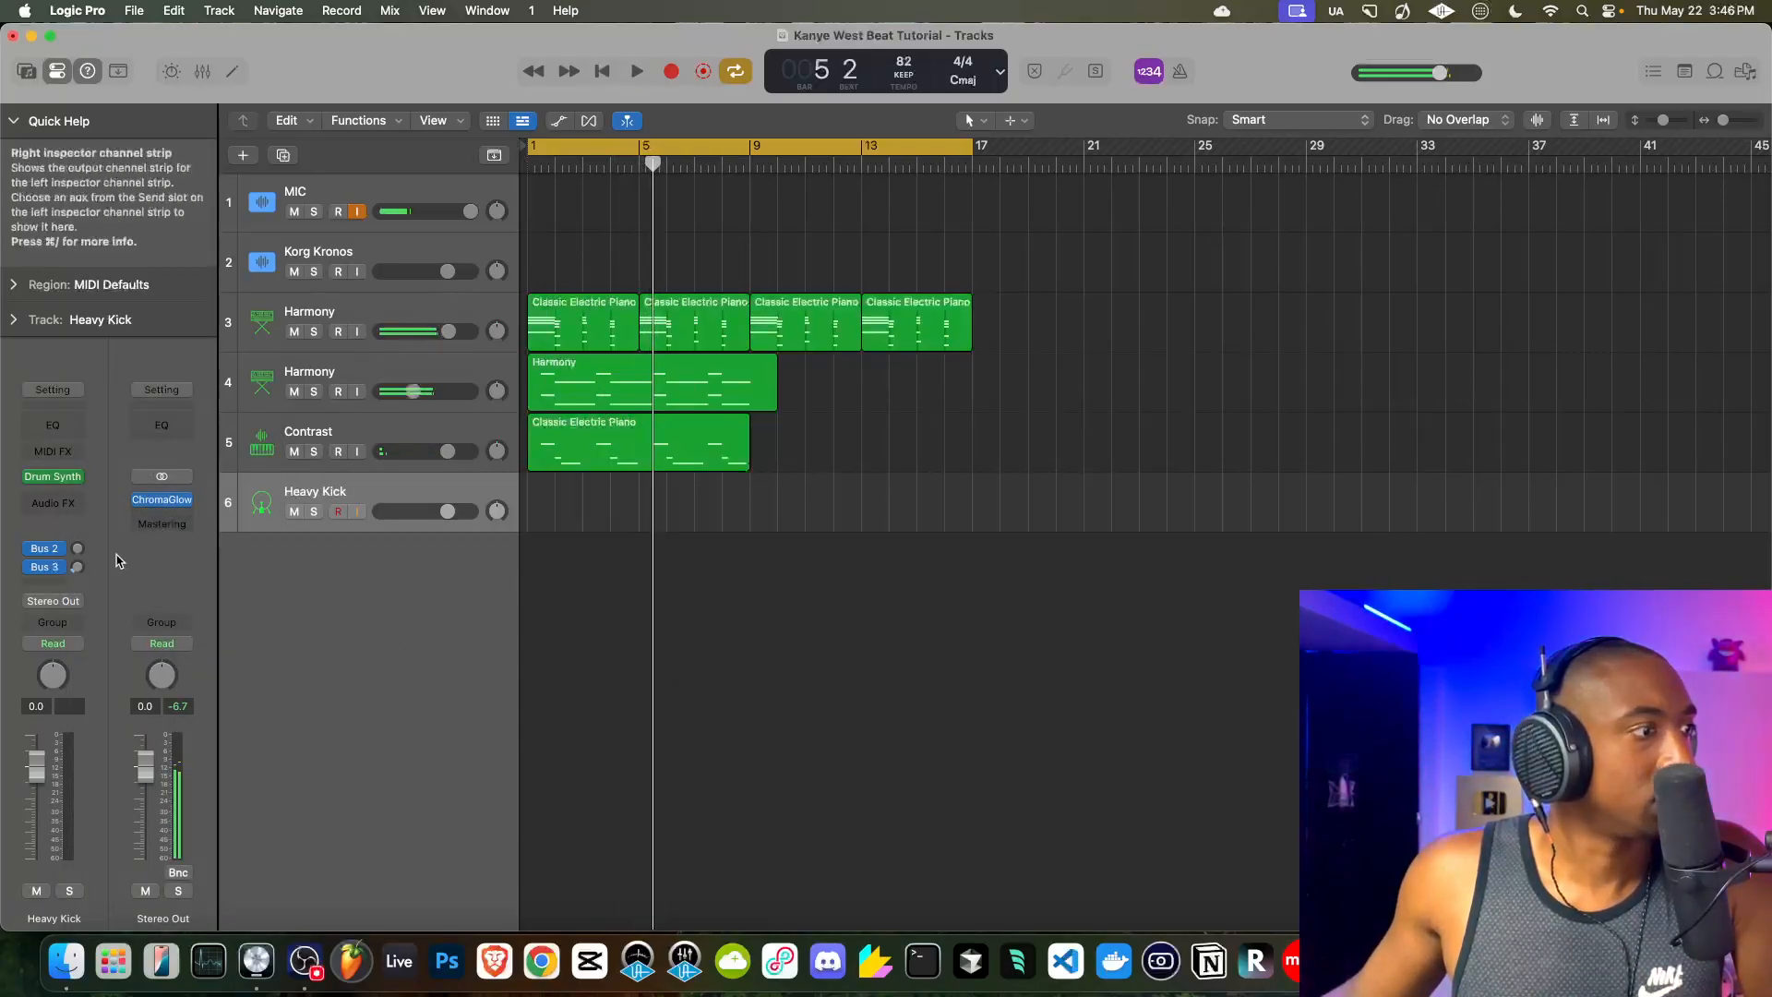
# - Switch track 6 back to Drum Kit Designer during playback, then stop and close the plug-in window
pyautogui.click(52, 476)
pyautogui.moveTo(151, 671)
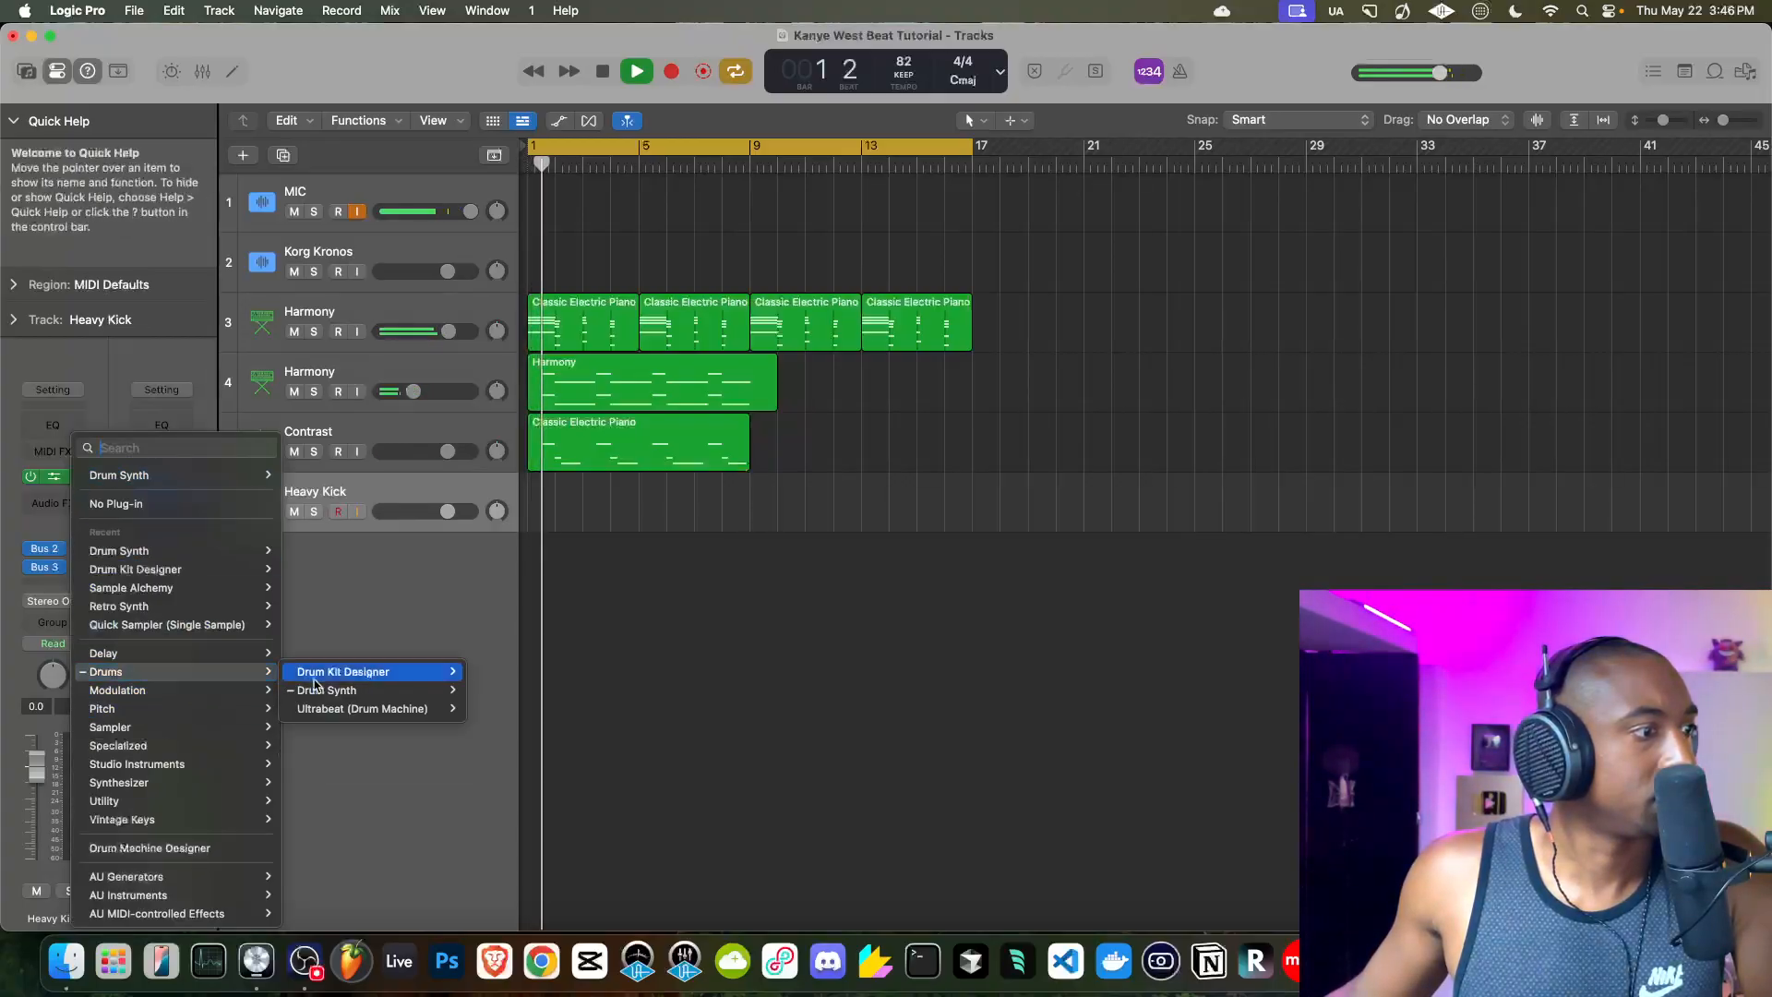
pyautogui.click(346, 672)
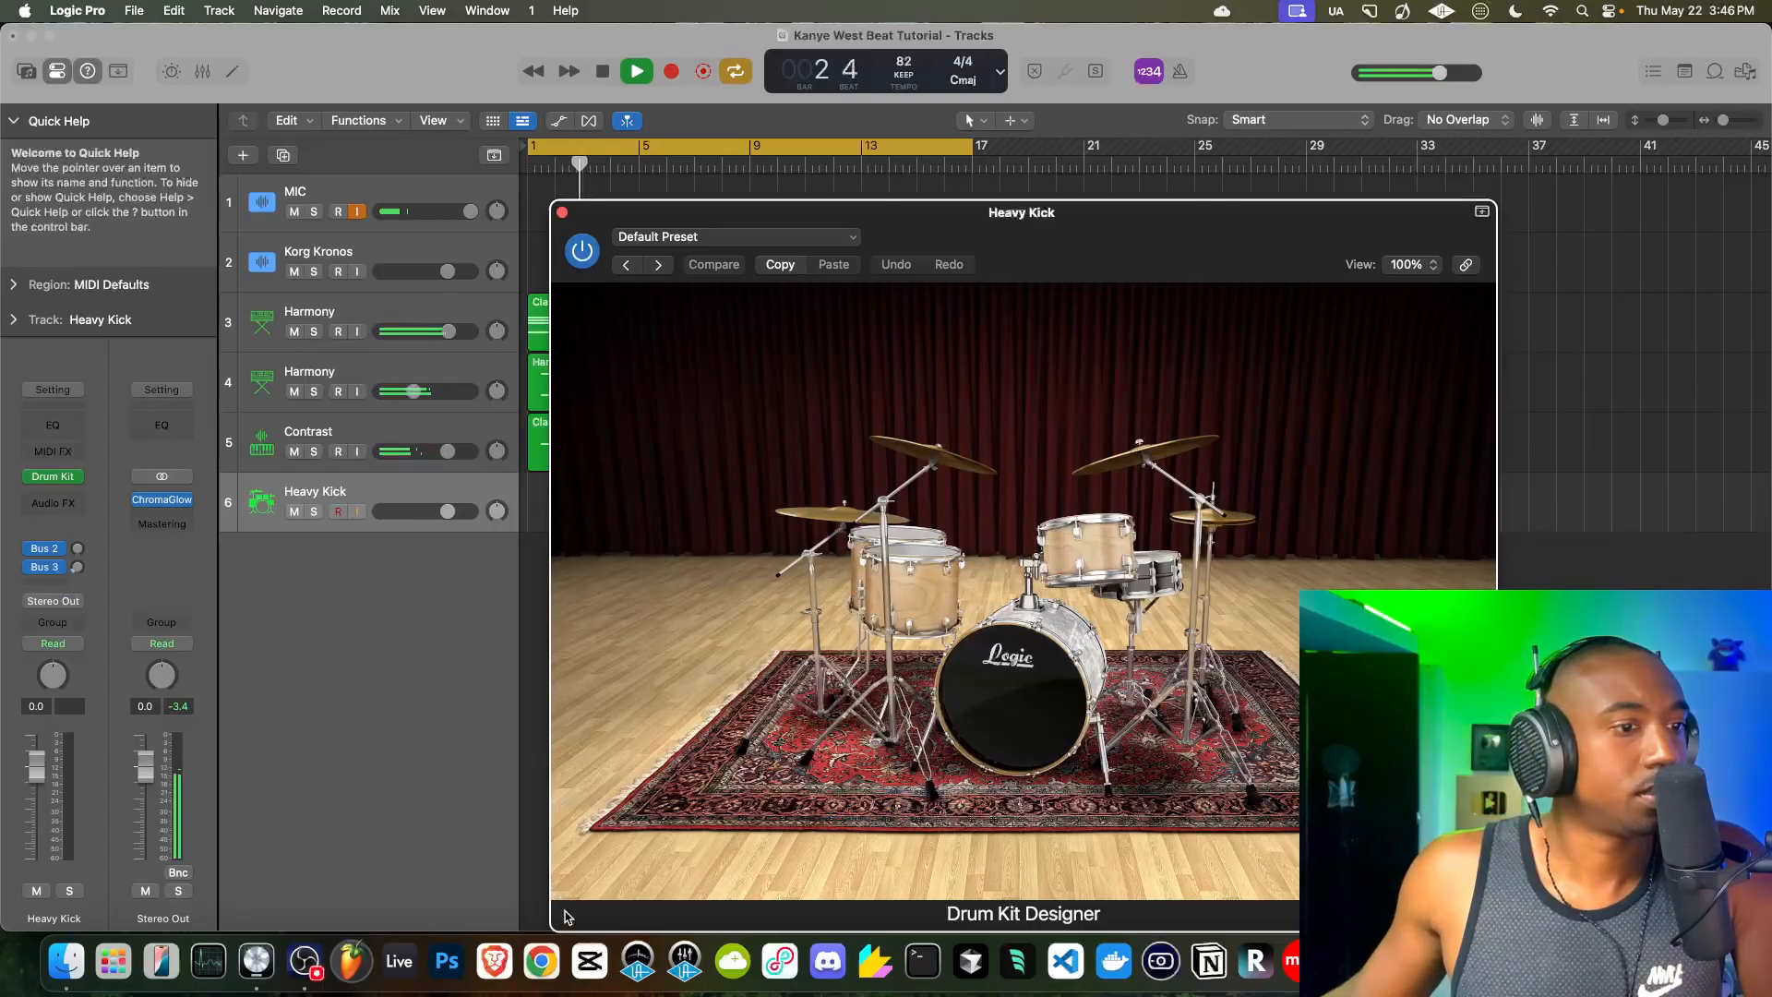
pyautogui.press('space')
pyautogui.click(563, 214)
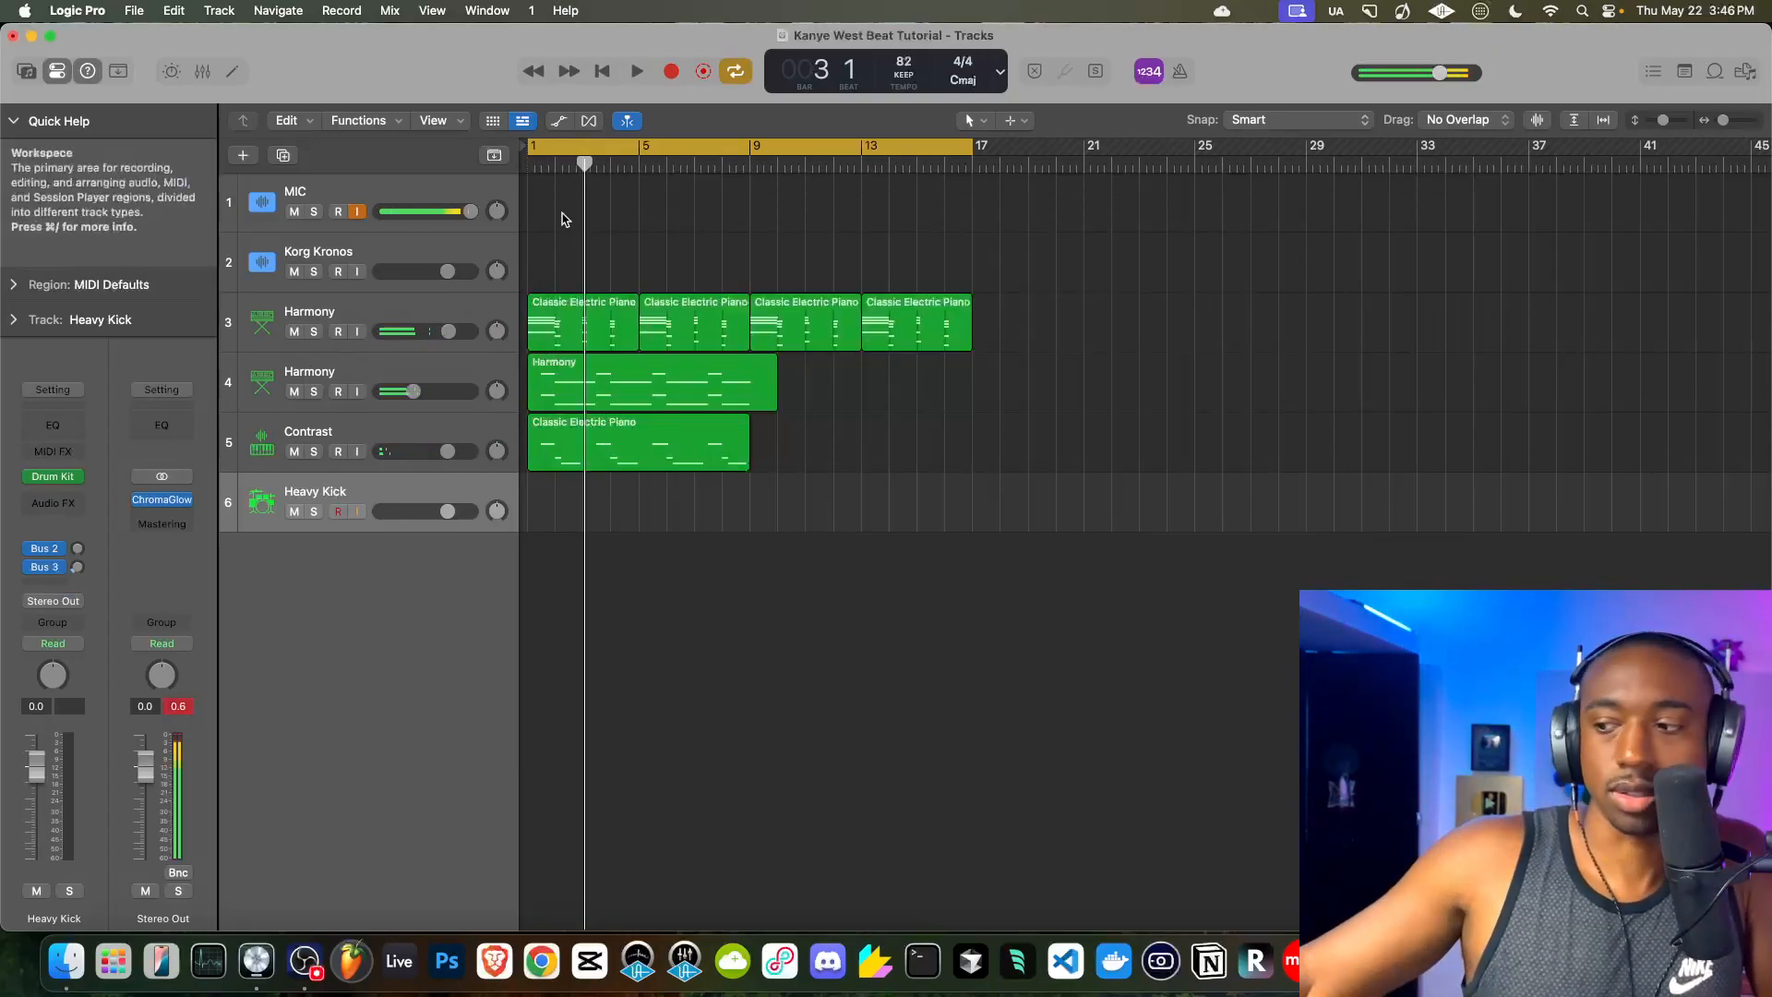
# - Replace the instrument on track 6 with Drum Machine Designer and move its window clear of the screen's lower edge
pyautogui.click(80, 476)
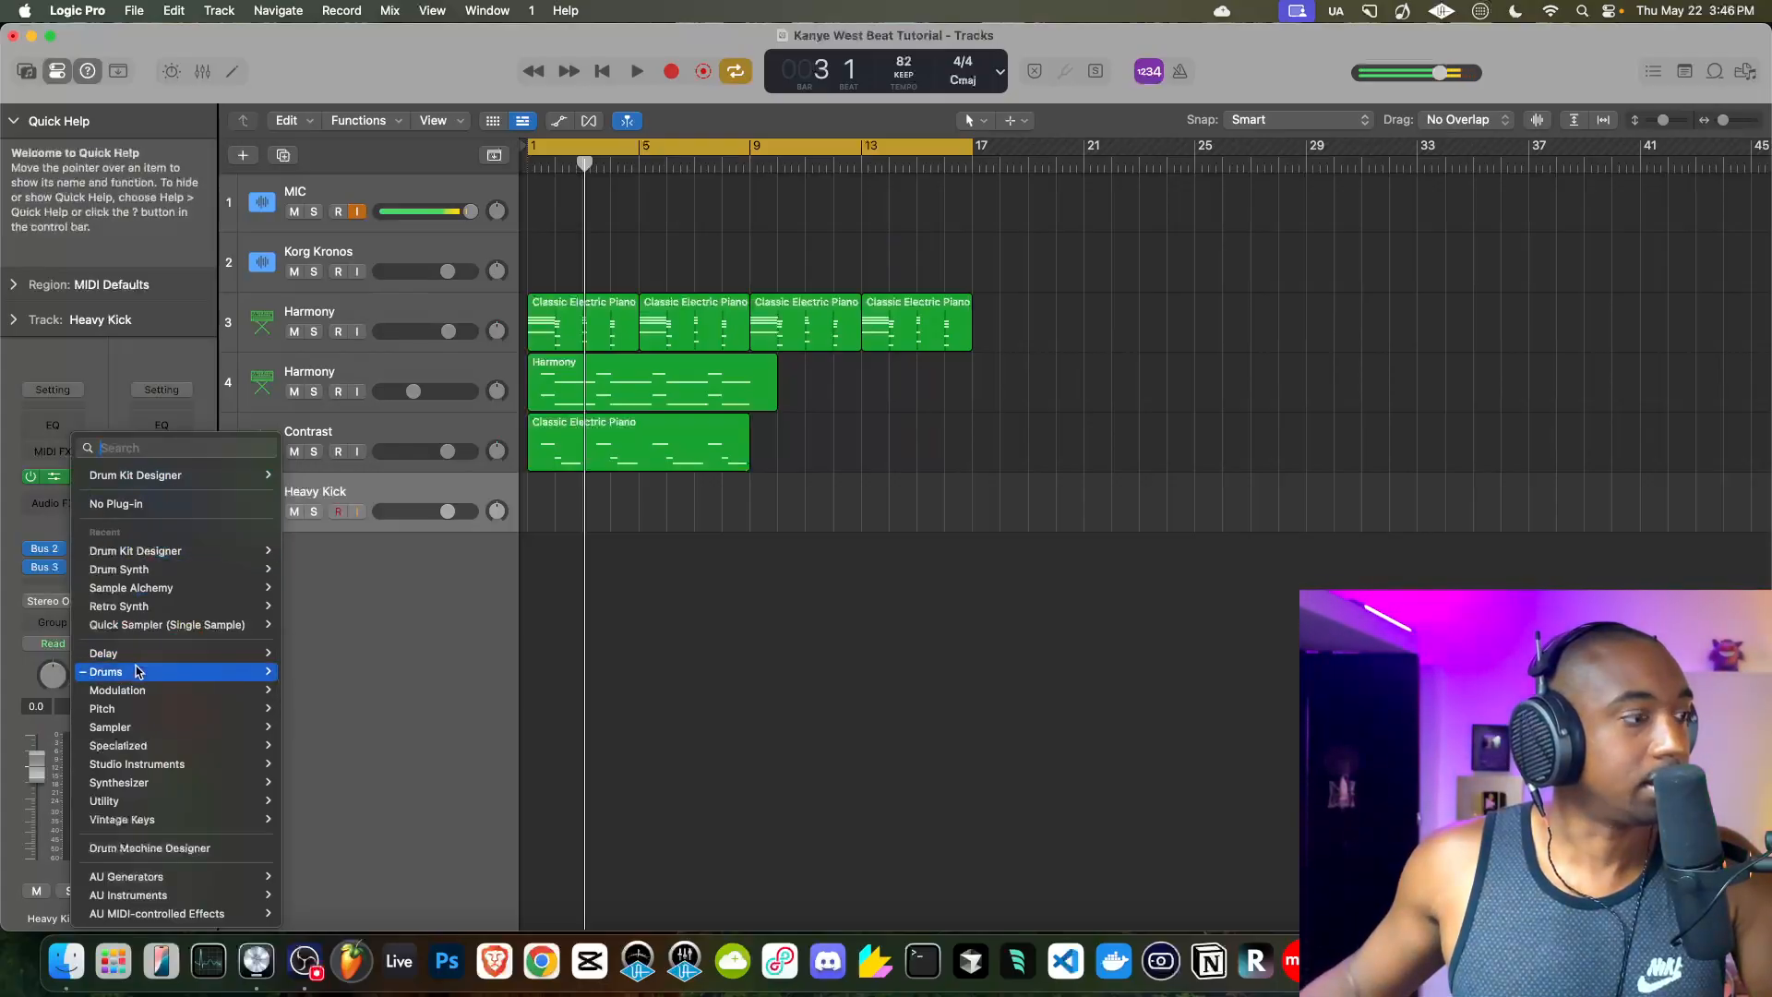
pyautogui.moveTo(137, 672)
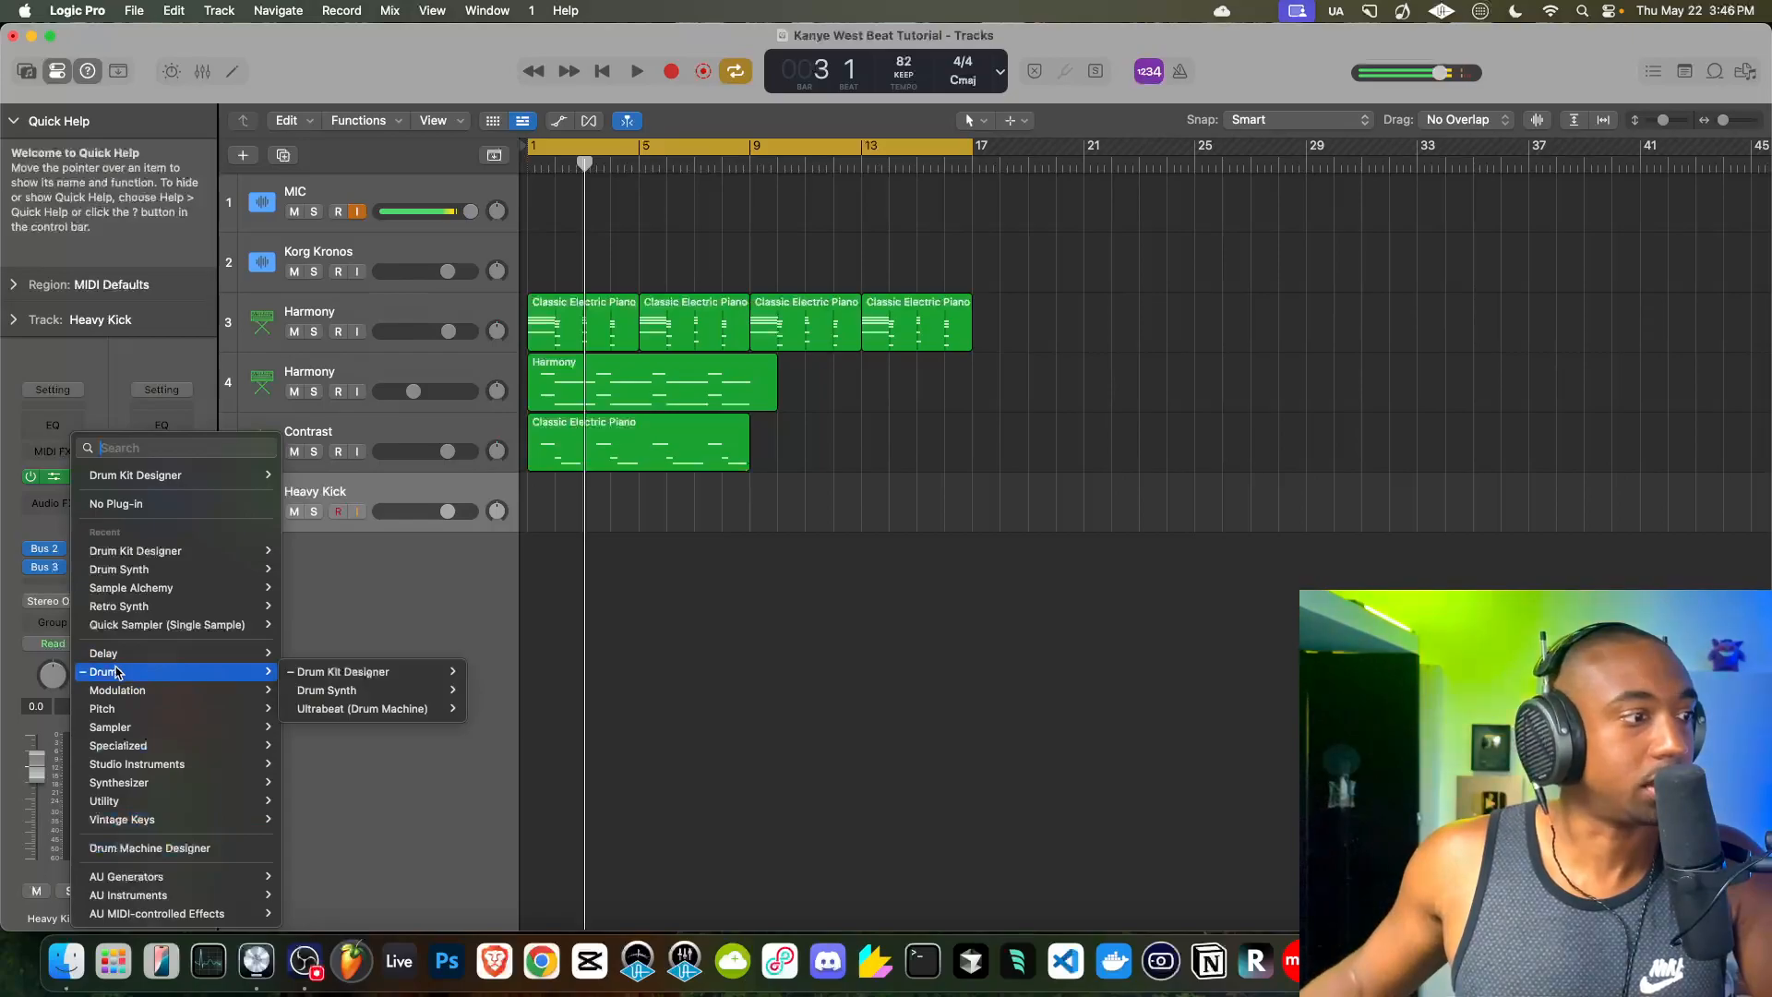
pyautogui.click(159, 848)
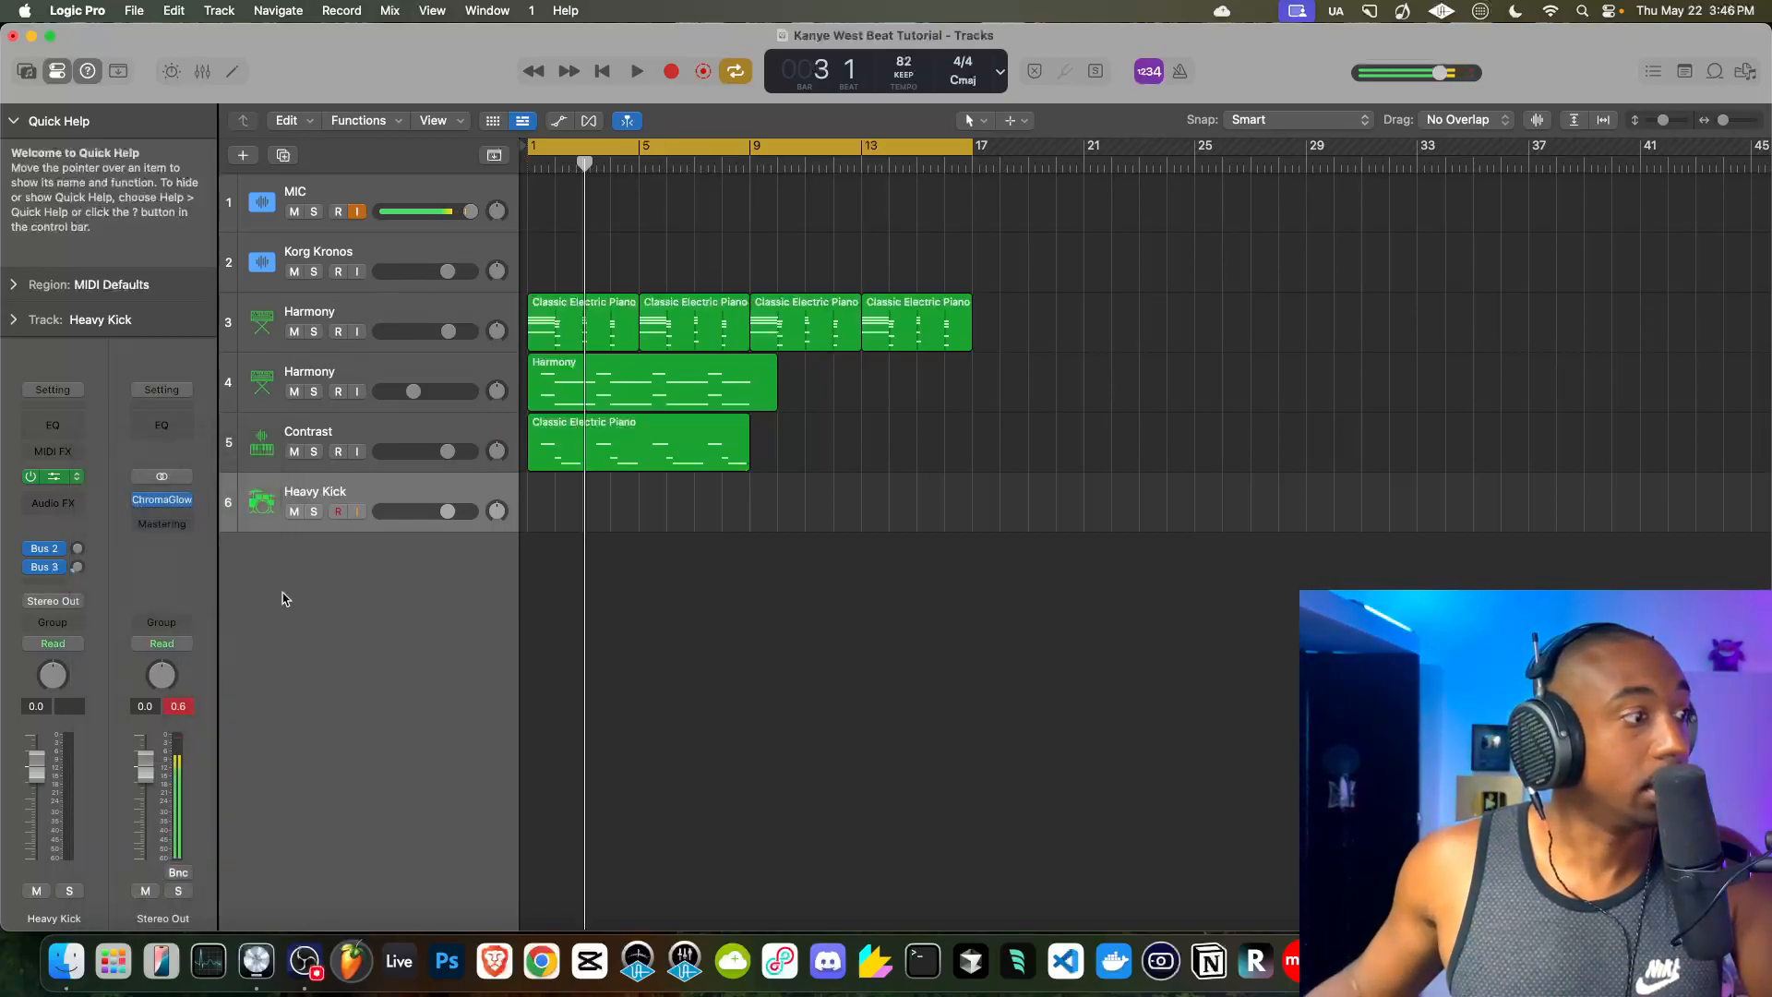
pyautogui.moveTo(736, 369); pyautogui.dragTo(732, 241)
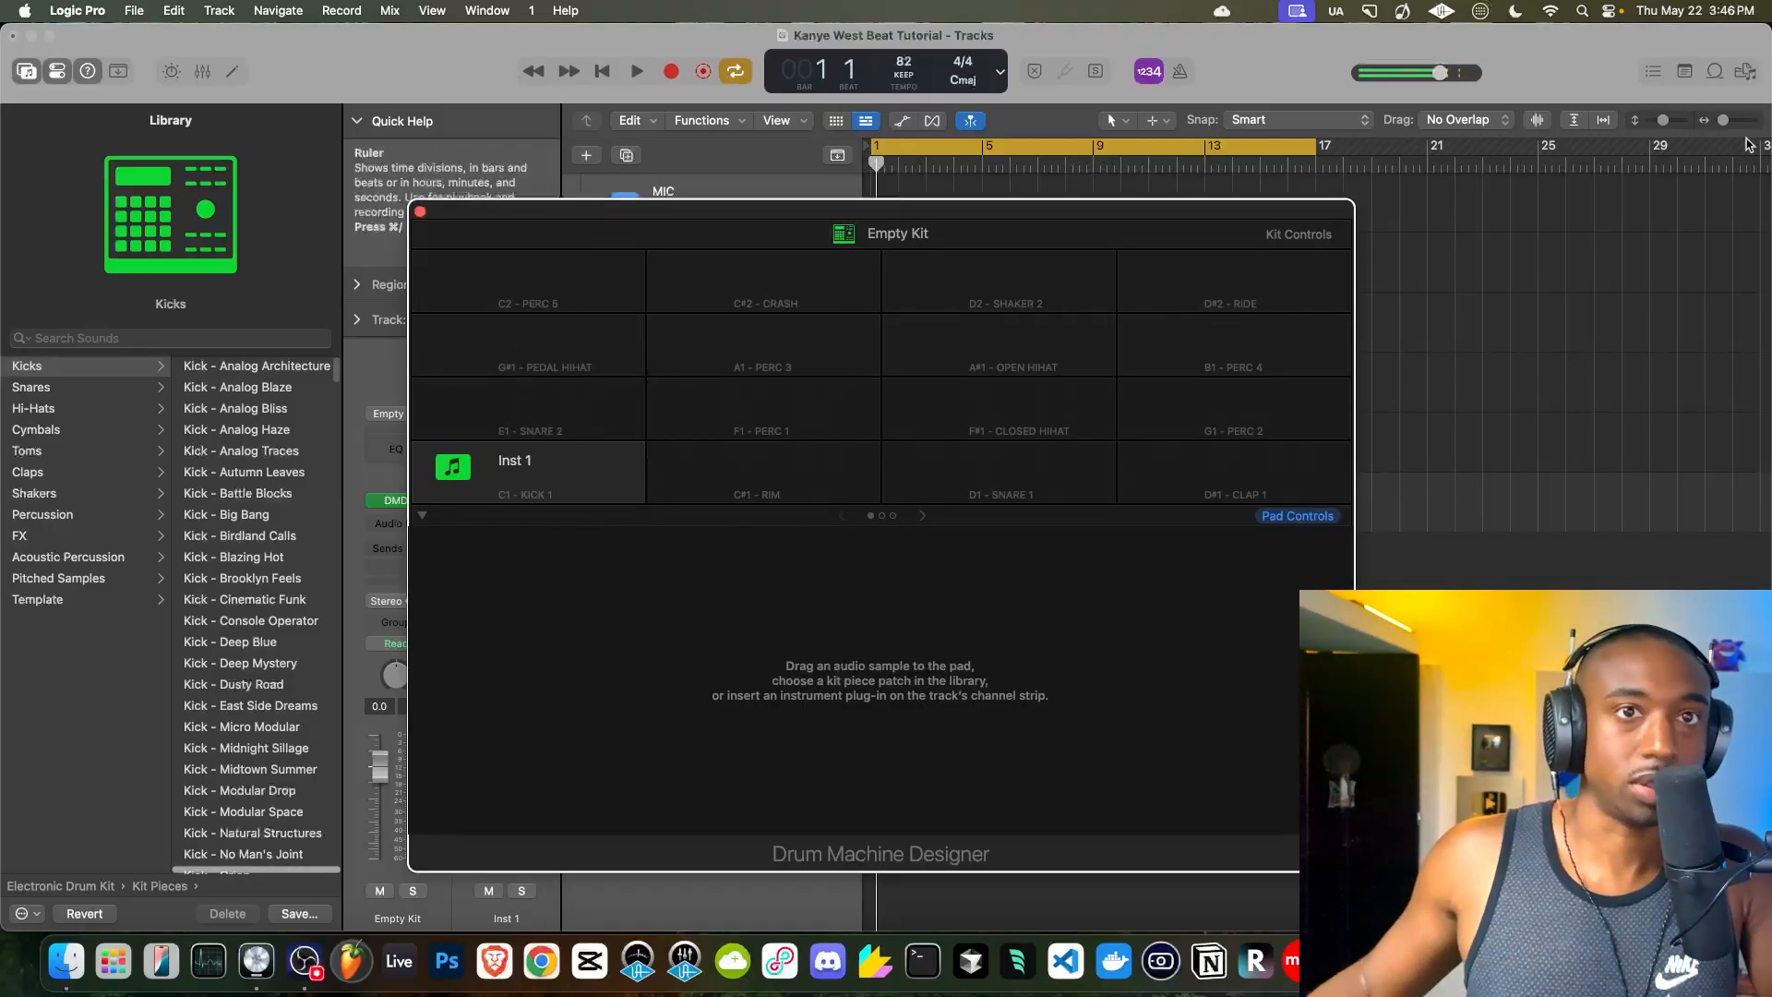
# - Show the file browser, go up to the Friends Sounds folder, start playback, and open the 1 - Go - To Drums folder
pyautogui.click(1744, 72)
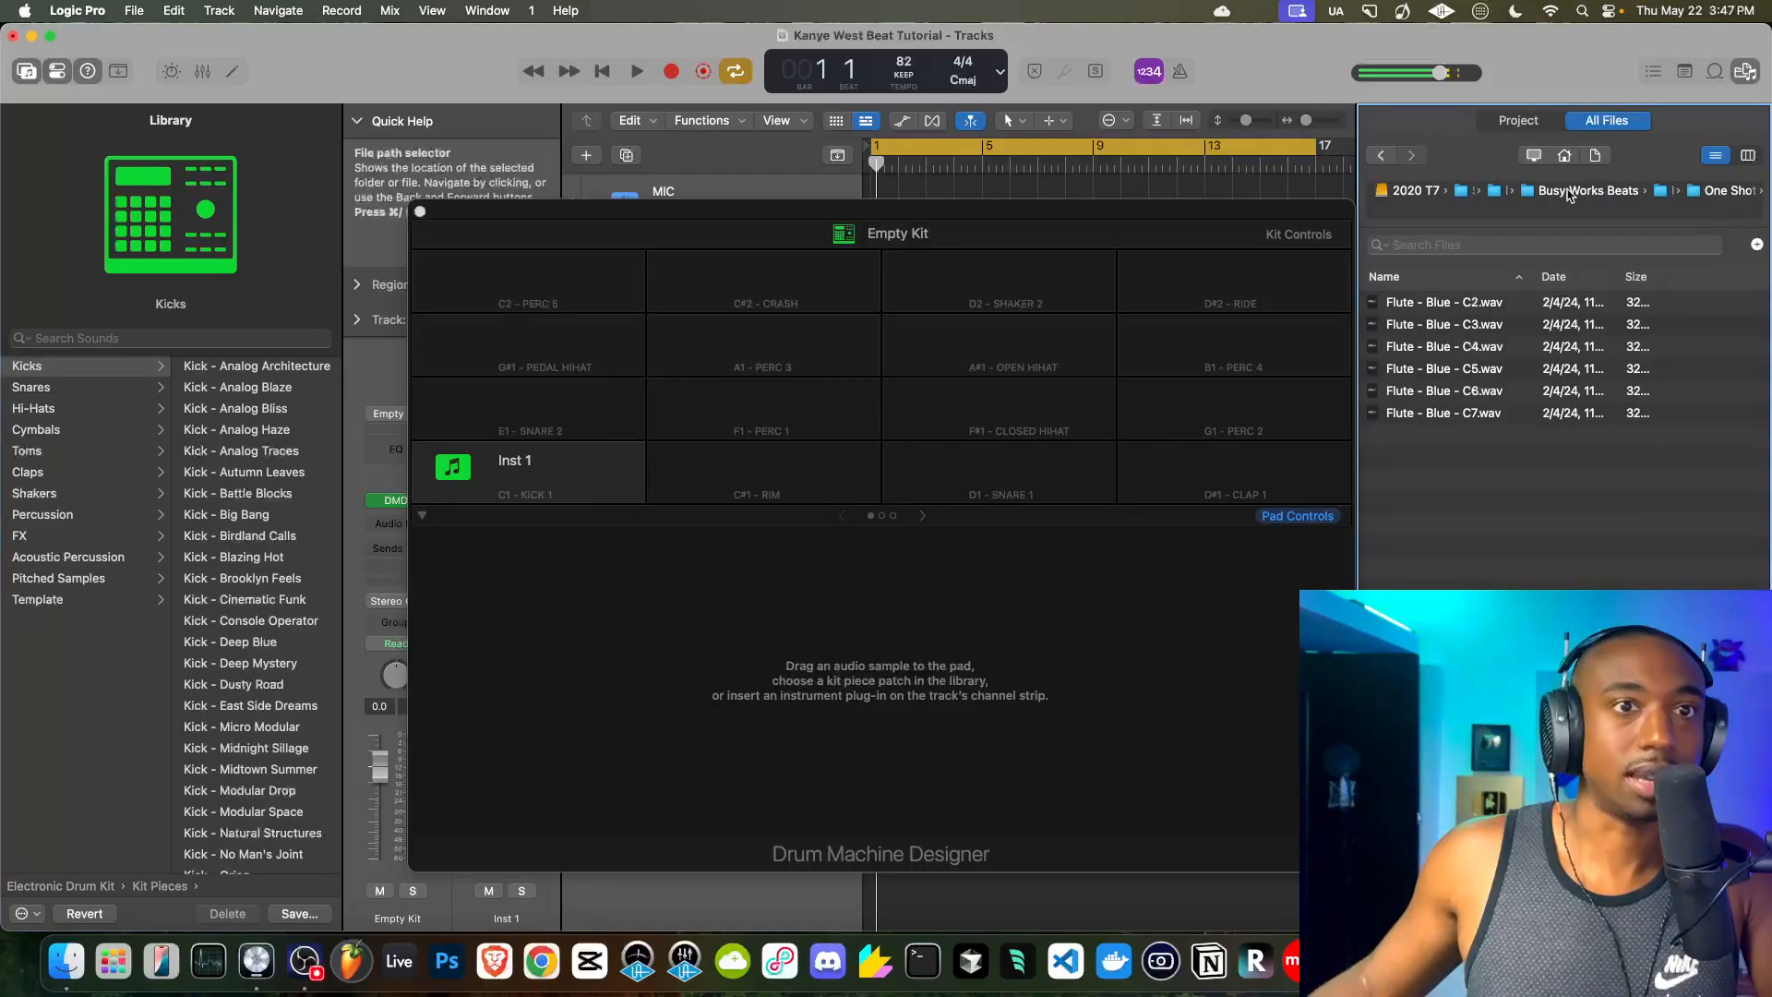
pyautogui.click(1525, 191)
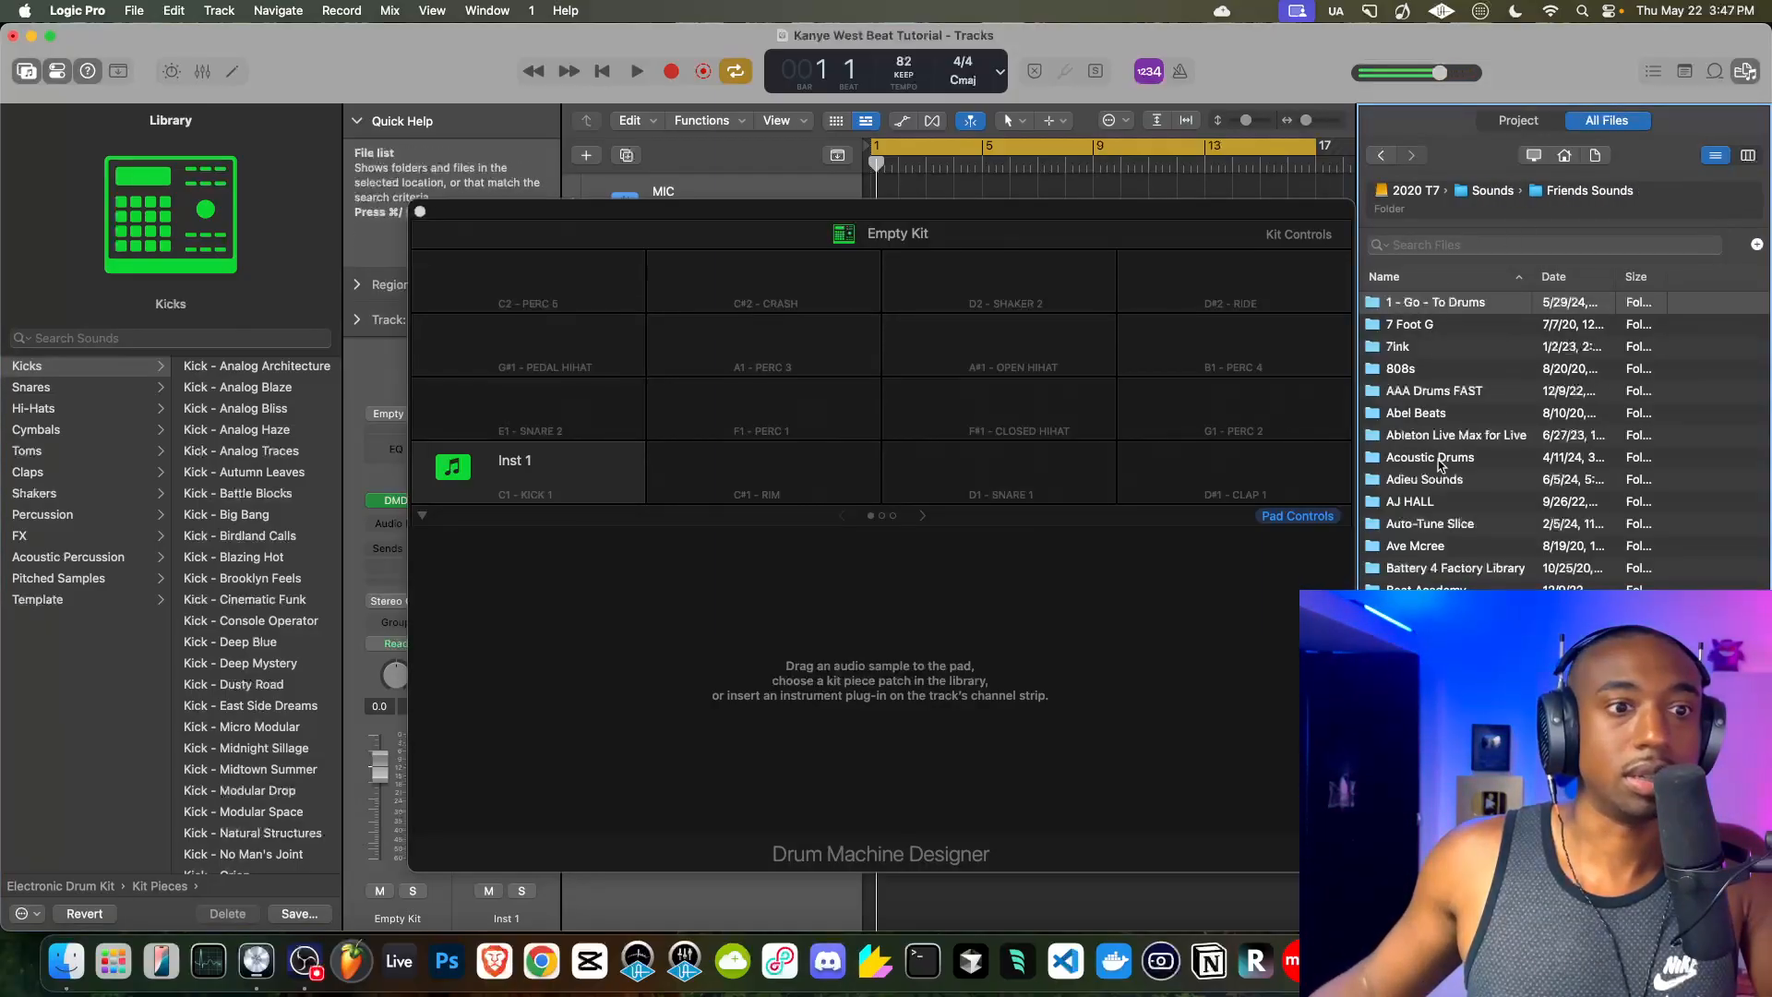
pyautogui.scroll(-1, 1440, 471)
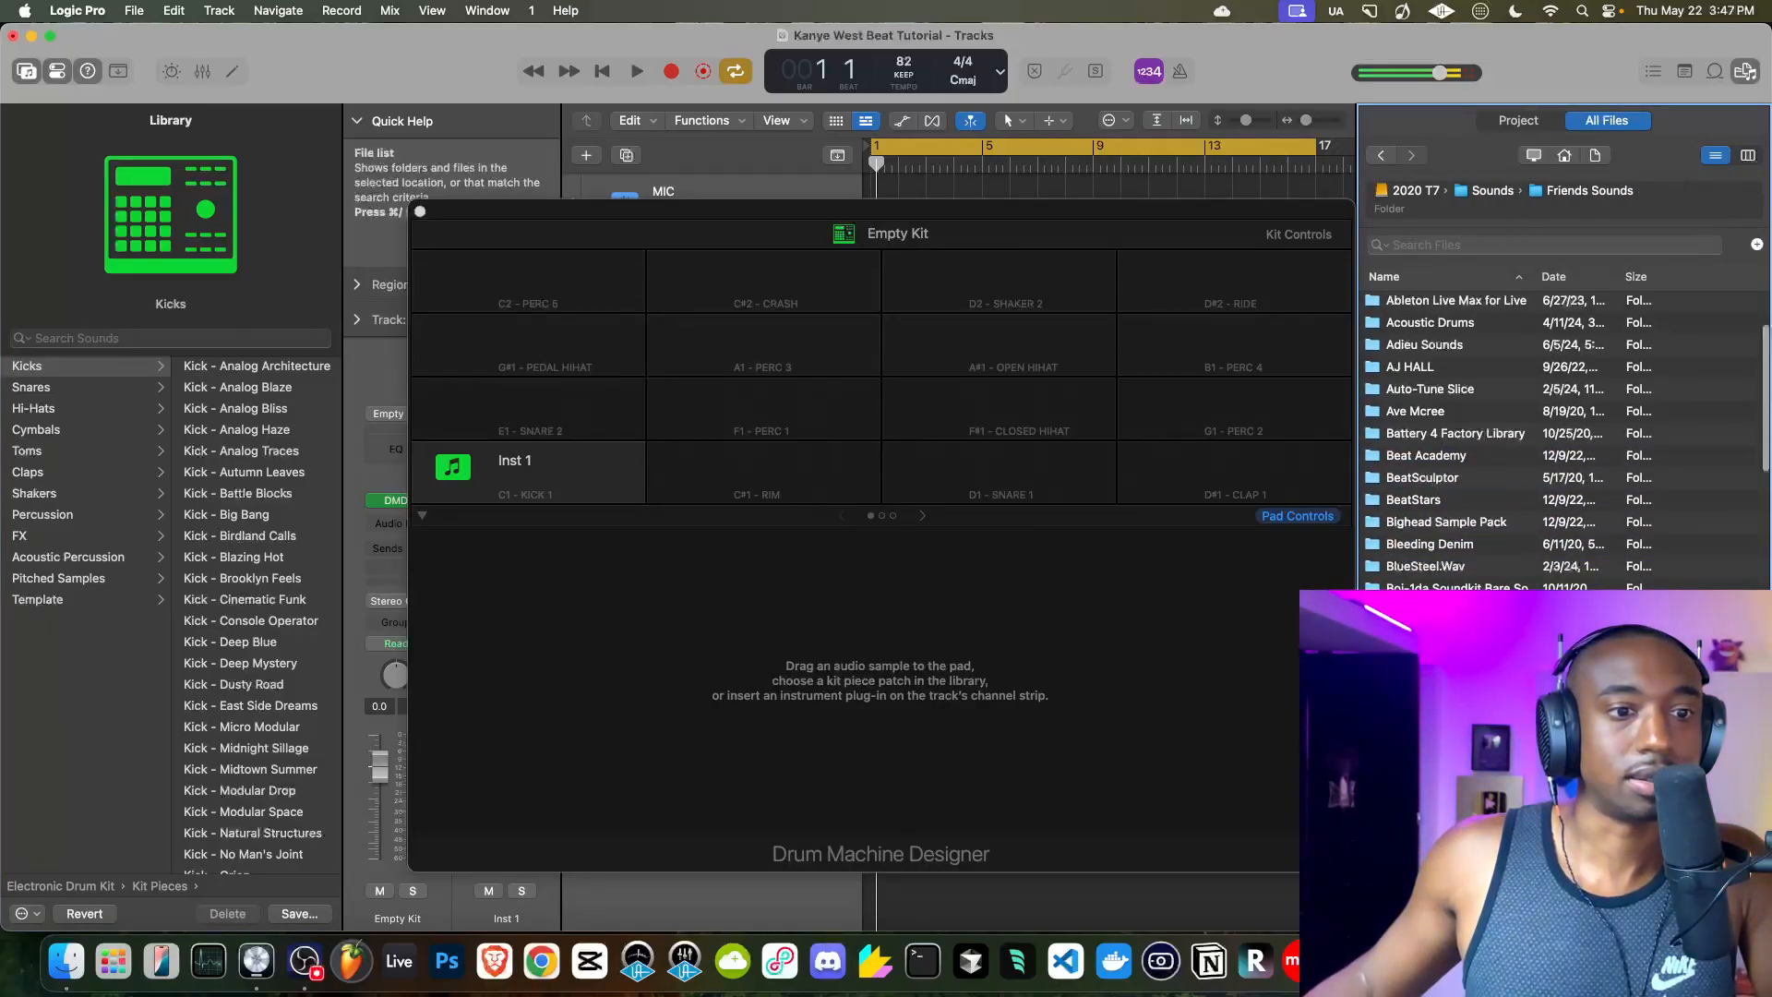
pyautogui.doubleClick(1437, 654)
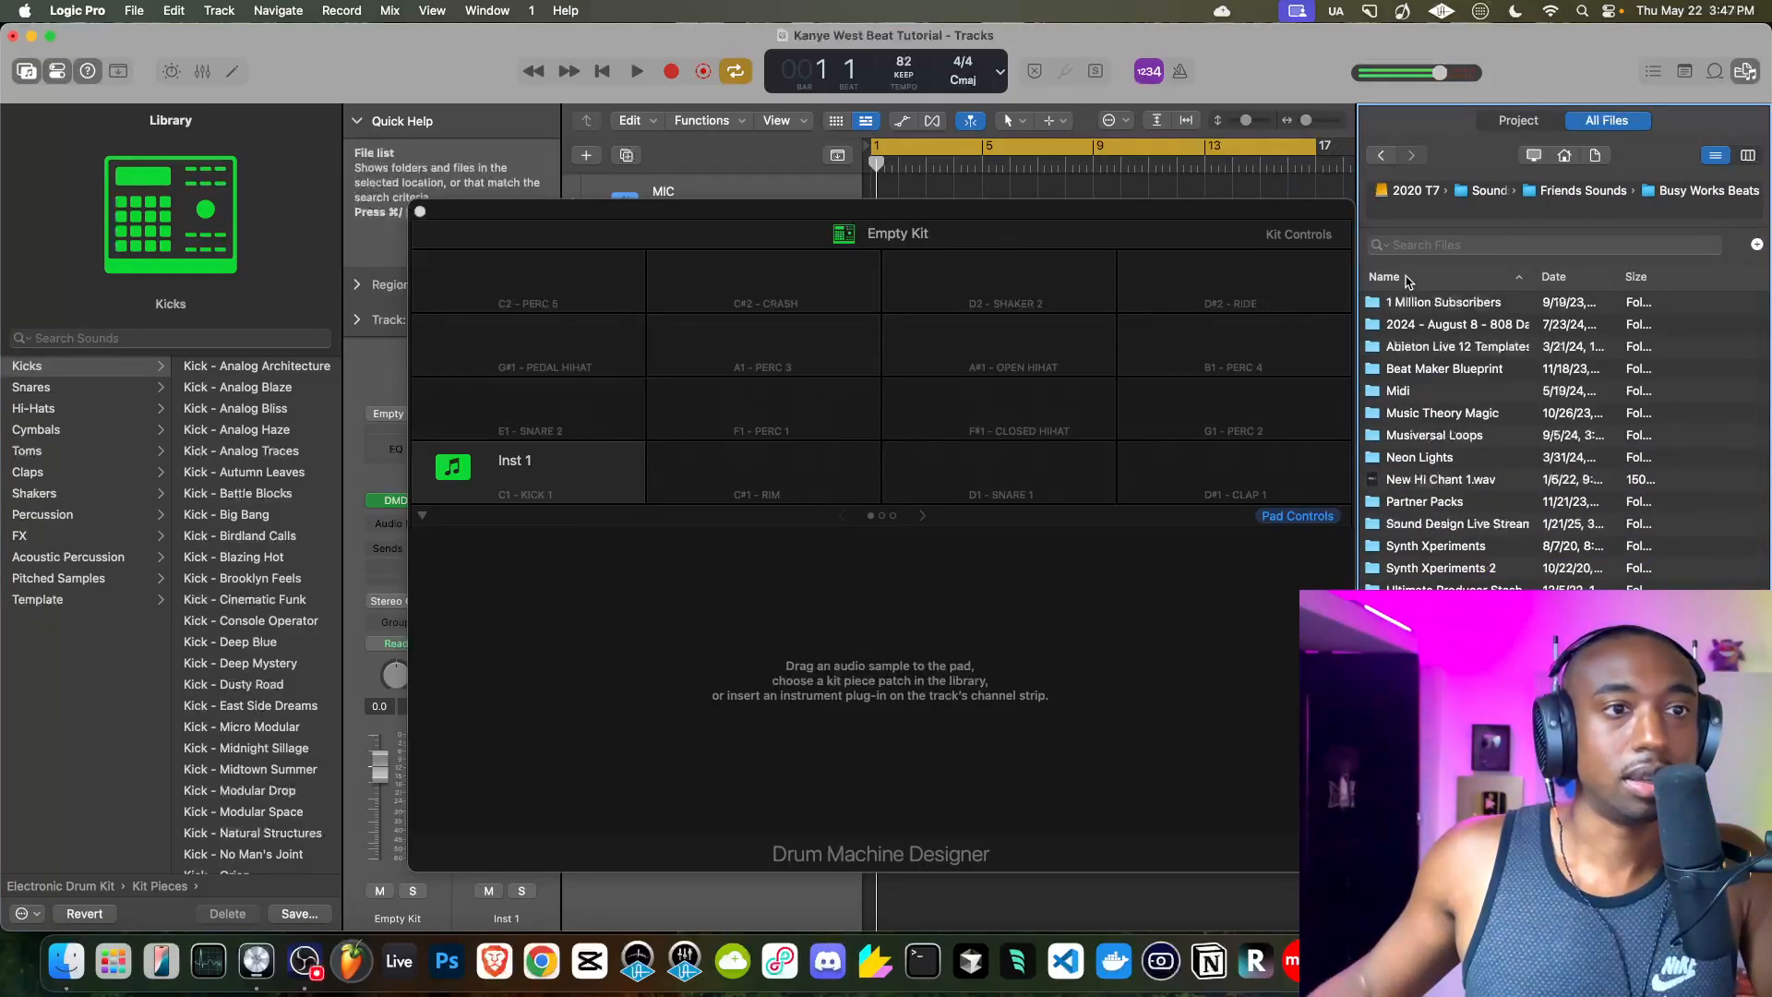
pyautogui.click(1584, 191)
pyautogui.scroll(-3, 1533, 444)
pyautogui.press('space')
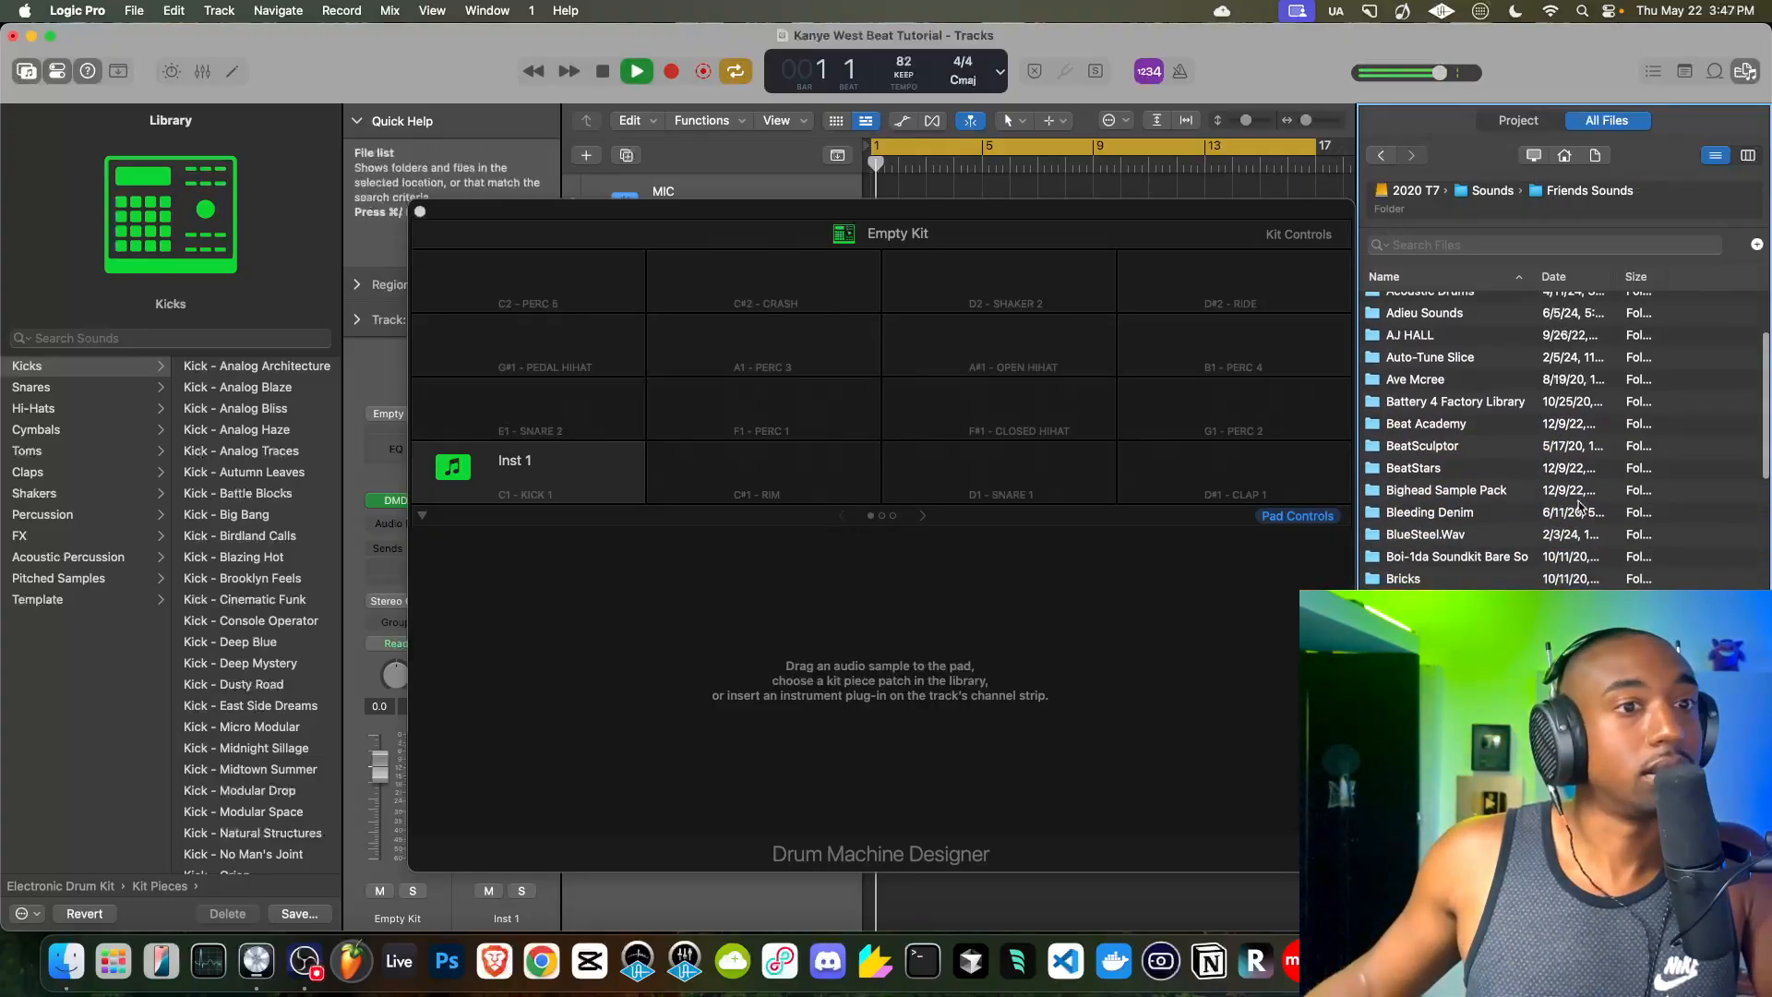
pyautogui.scroll(-2, 1520, 431)
pyautogui.scroll(6, 1477, 388)
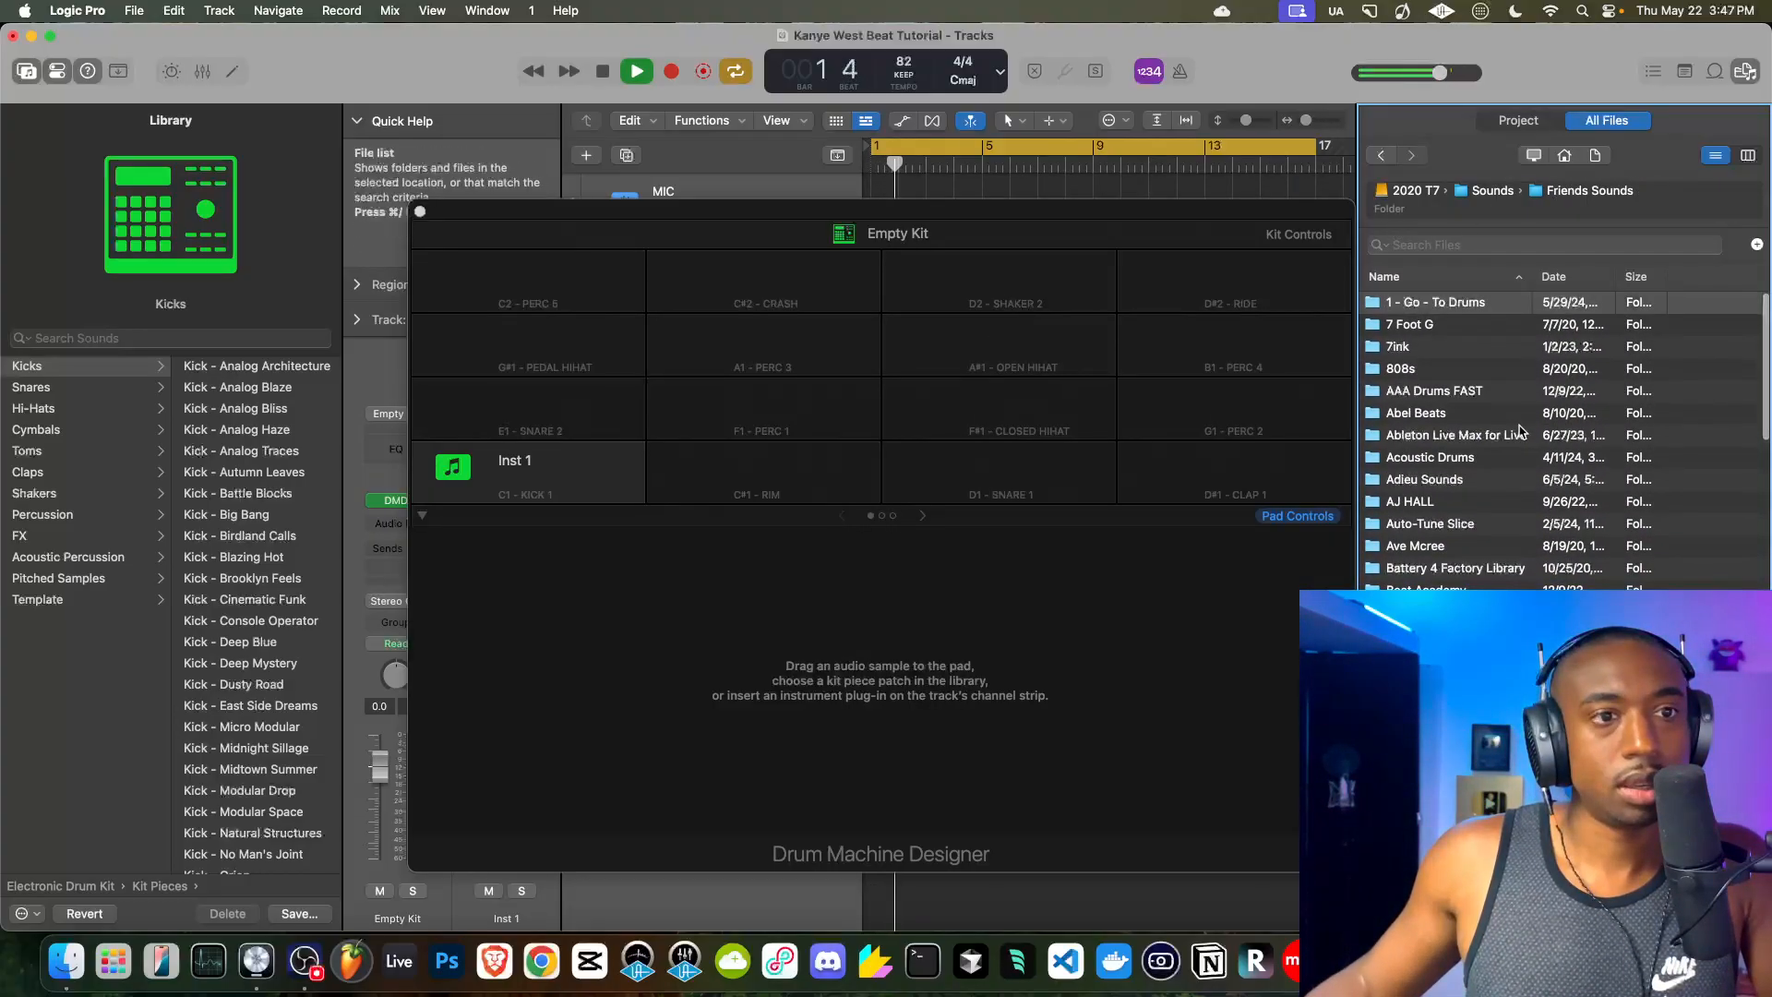
pyautogui.doubleClick(1439, 304)
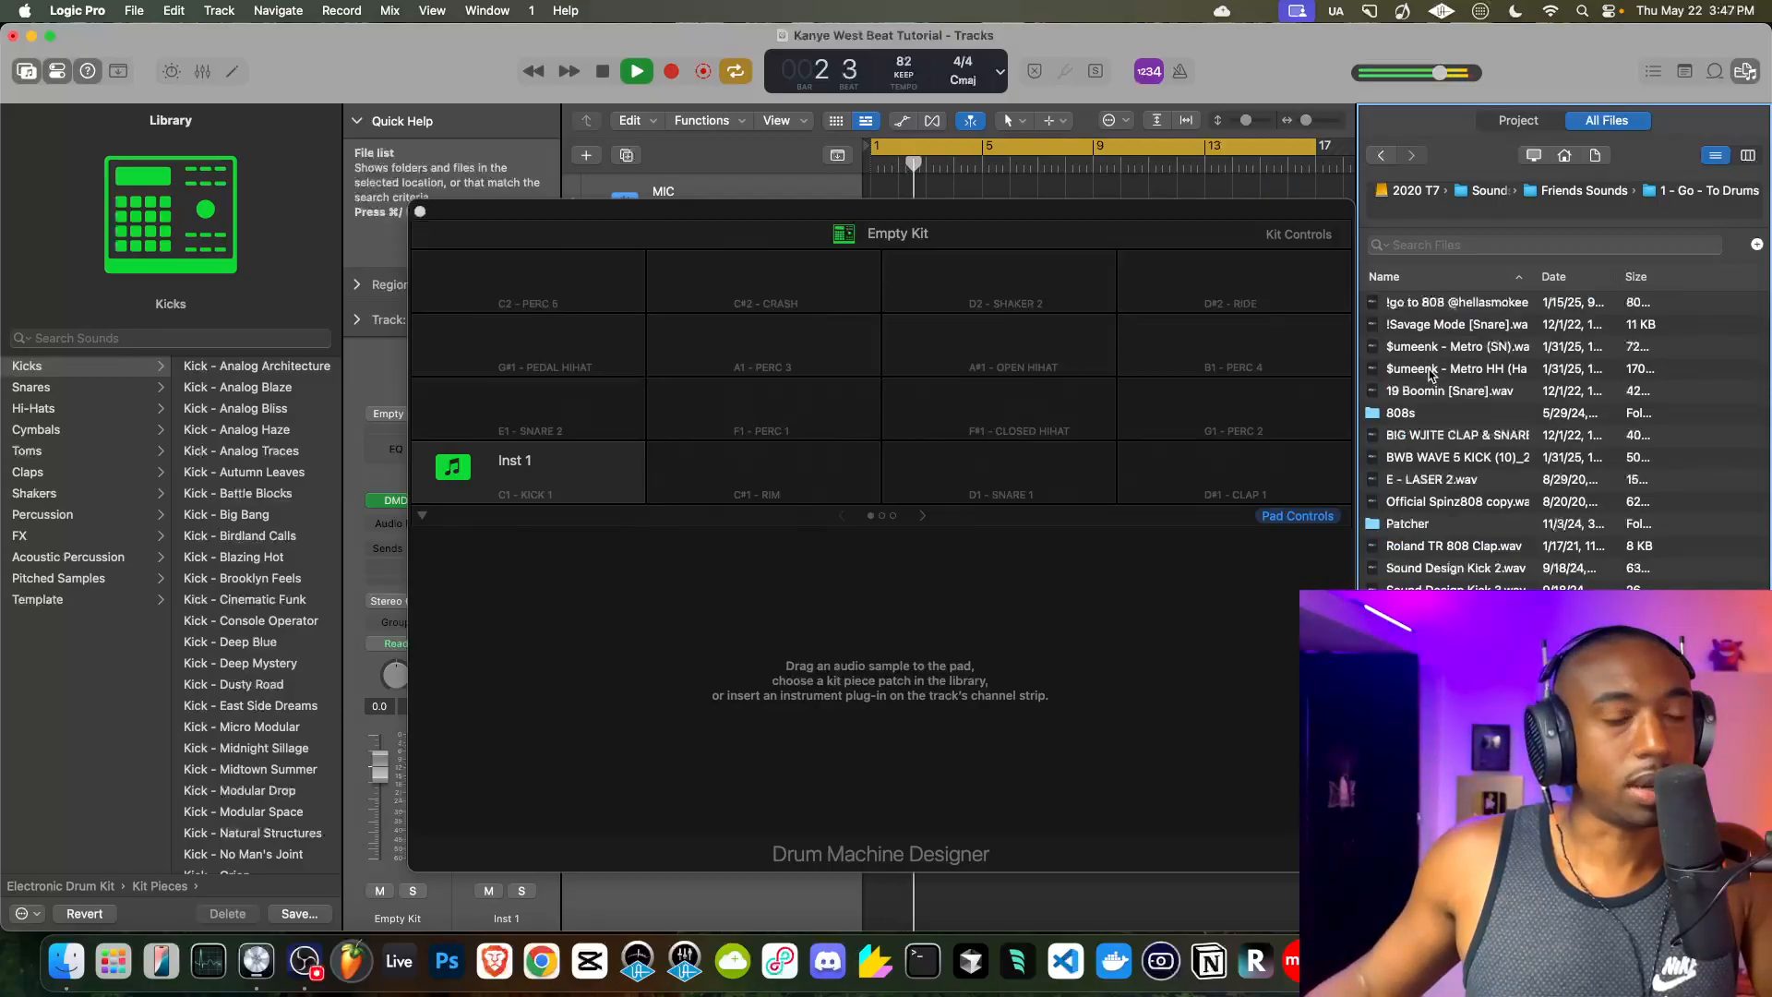
# - Load the $umeenk - Metro (SN) snare onto the C#1 pad and the $umeenk - Metro HH (Hats) sample onto the D1 pad
pyautogui.click(1460, 351)
pyautogui.moveTo(1471, 355); pyautogui.dragTo(780, 475)
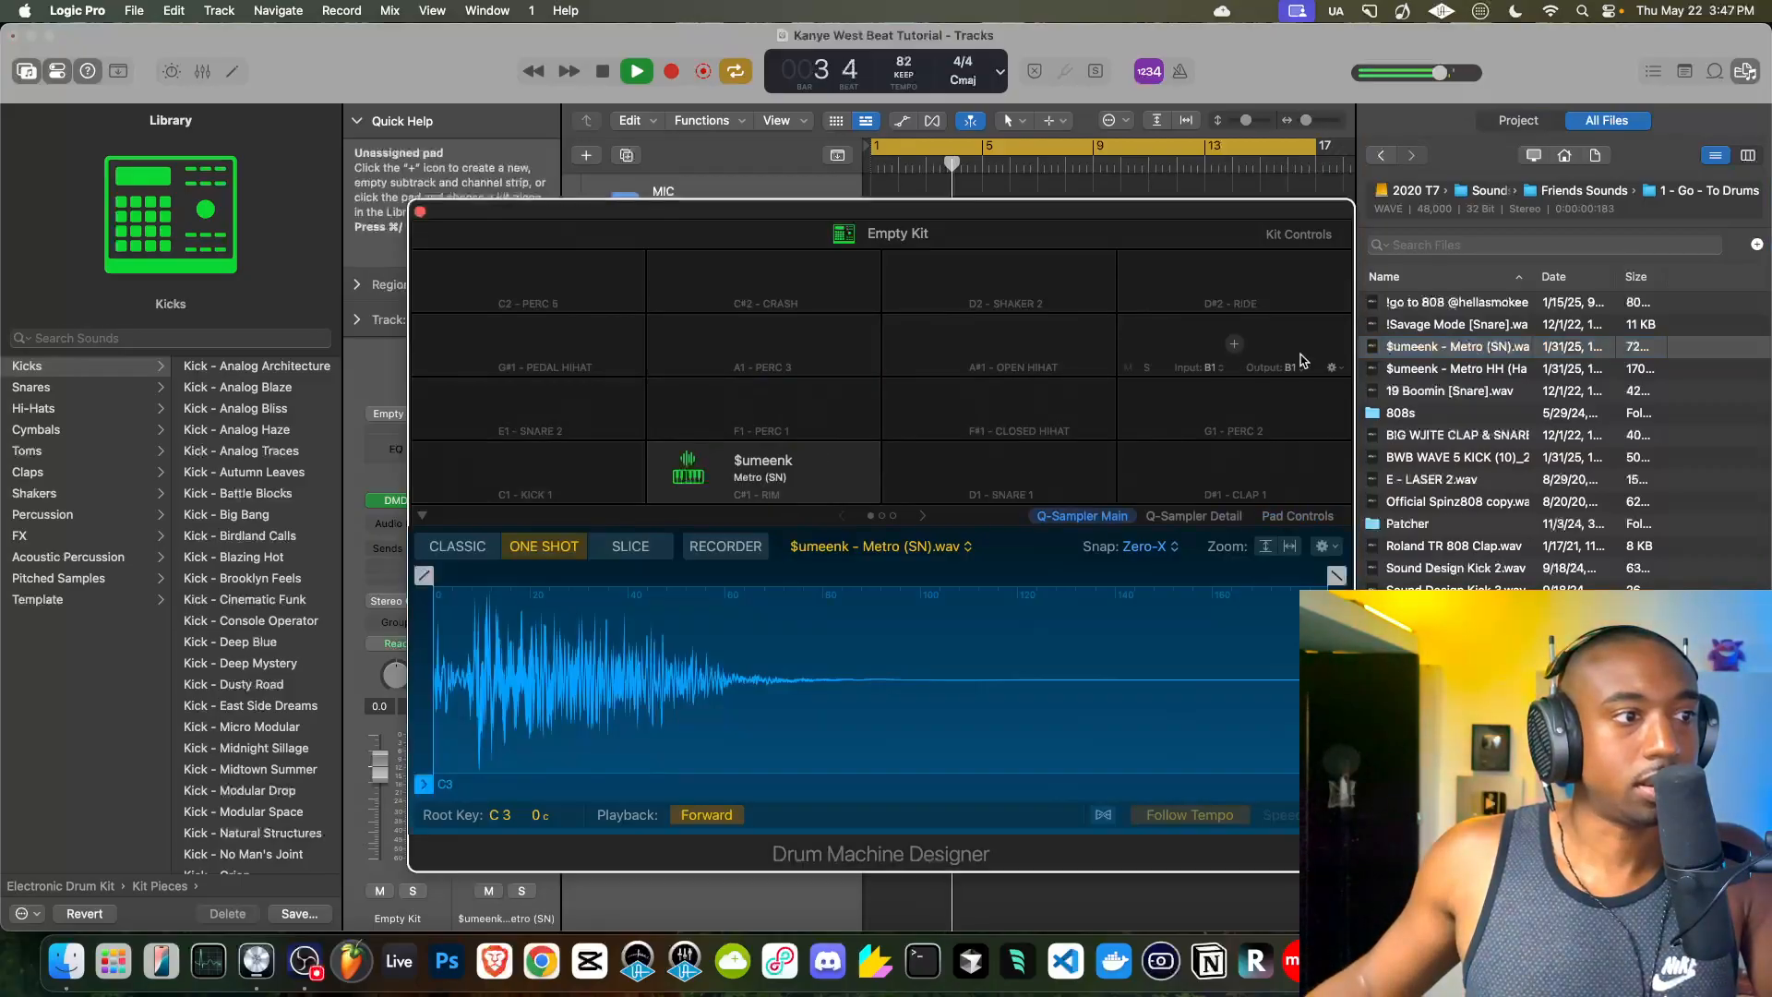
pyautogui.moveTo(1460, 347); pyautogui.dragTo(976, 462)
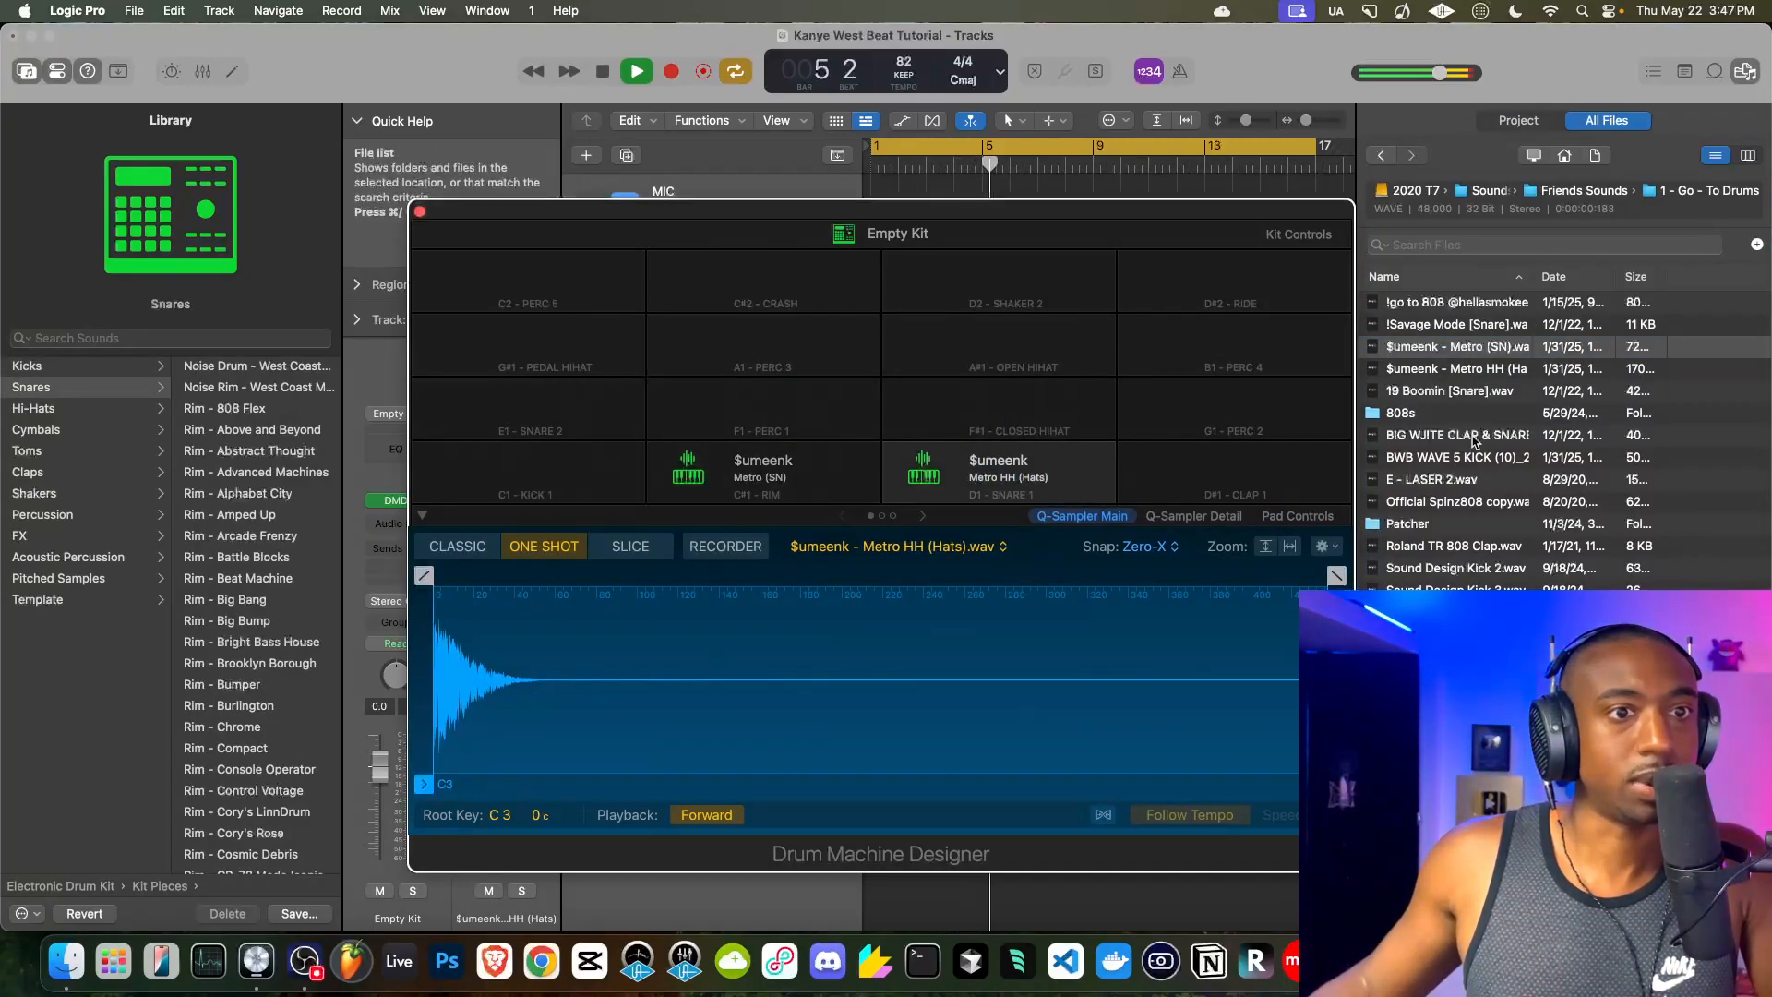
# - Audition BWB WAVE 5 KICK (10)_2.wav, load it onto the C1 pad, close Drum Machine Designer, and stop playback
pyautogui.click(1447, 469)
pyautogui.click(1448, 466)
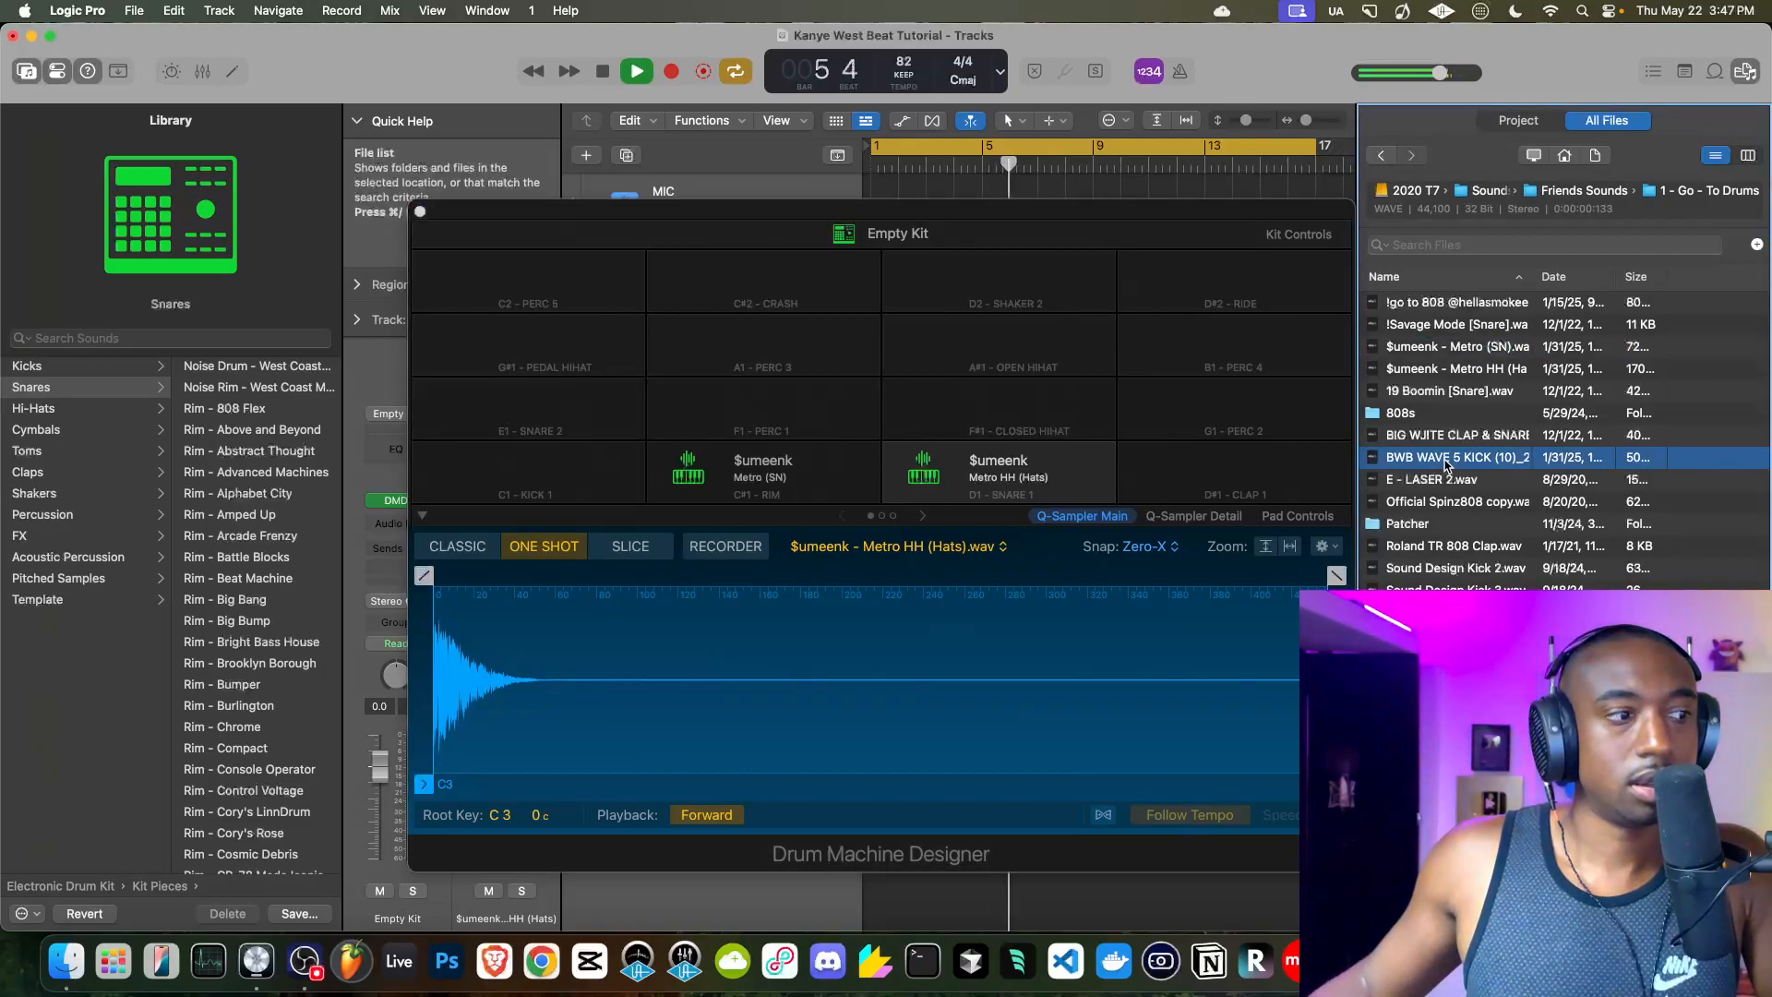
pyautogui.moveTo(1451, 465); pyautogui.dragTo(605, 482)
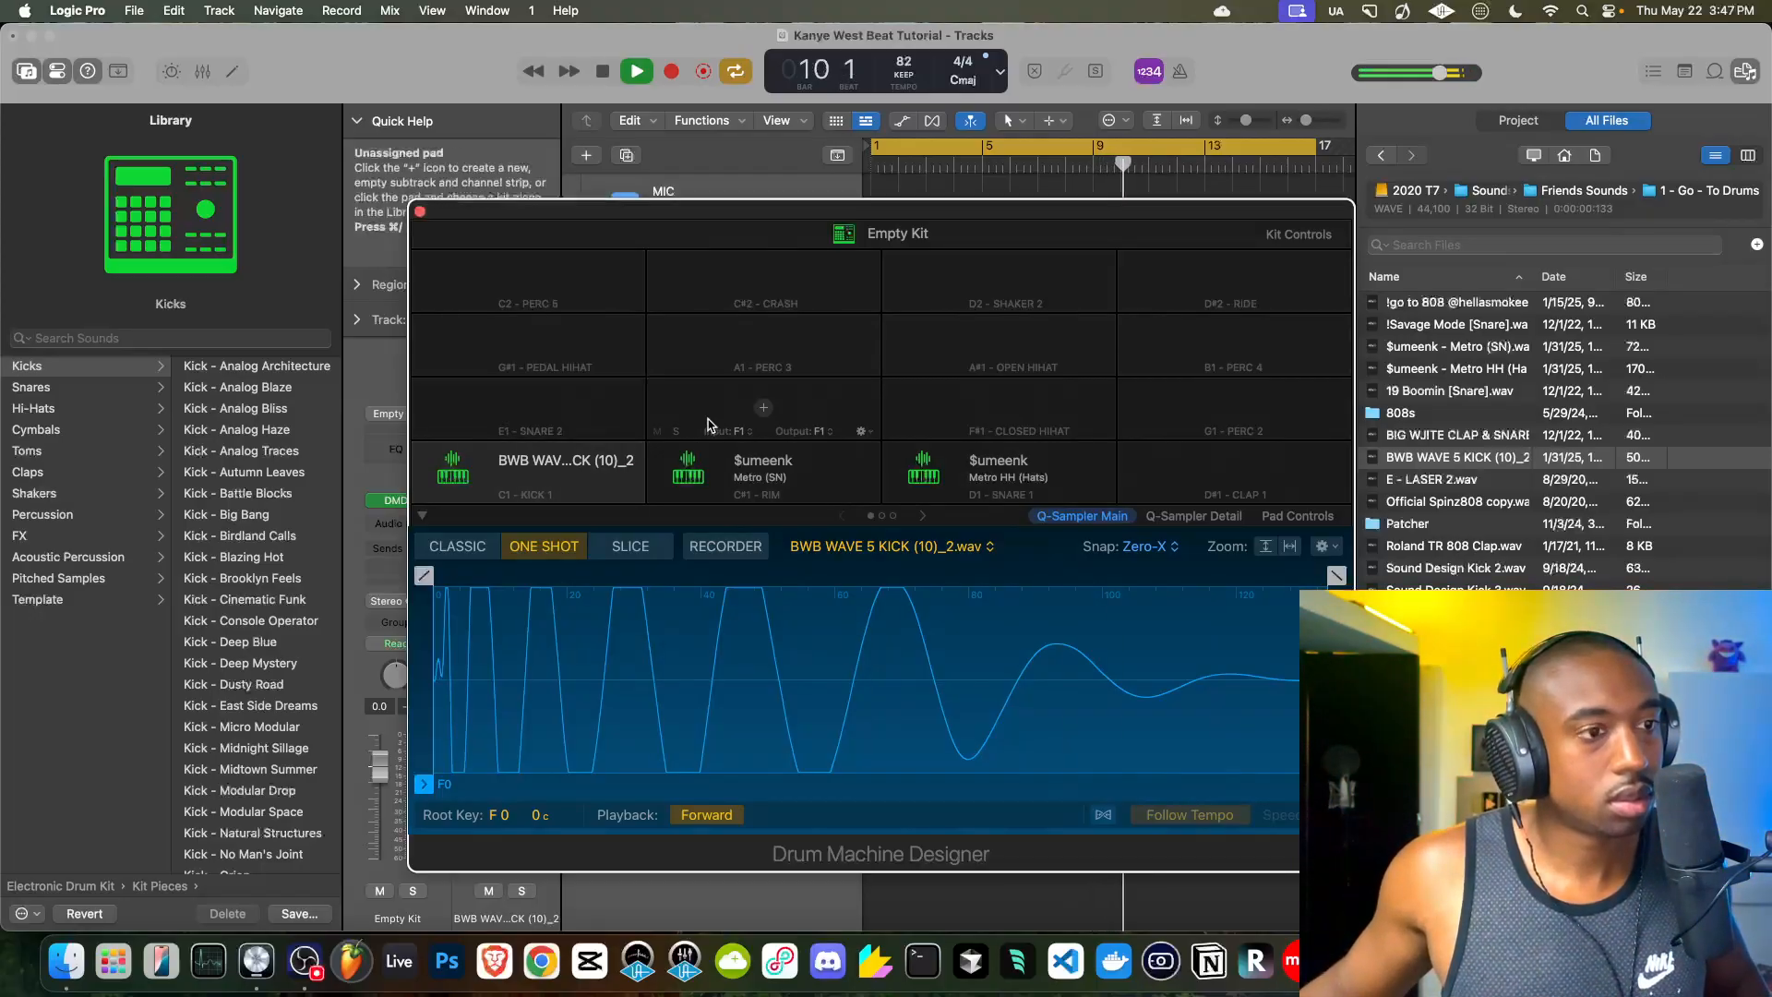
pyautogui.click(420, 213)
pyautogui.press('space')
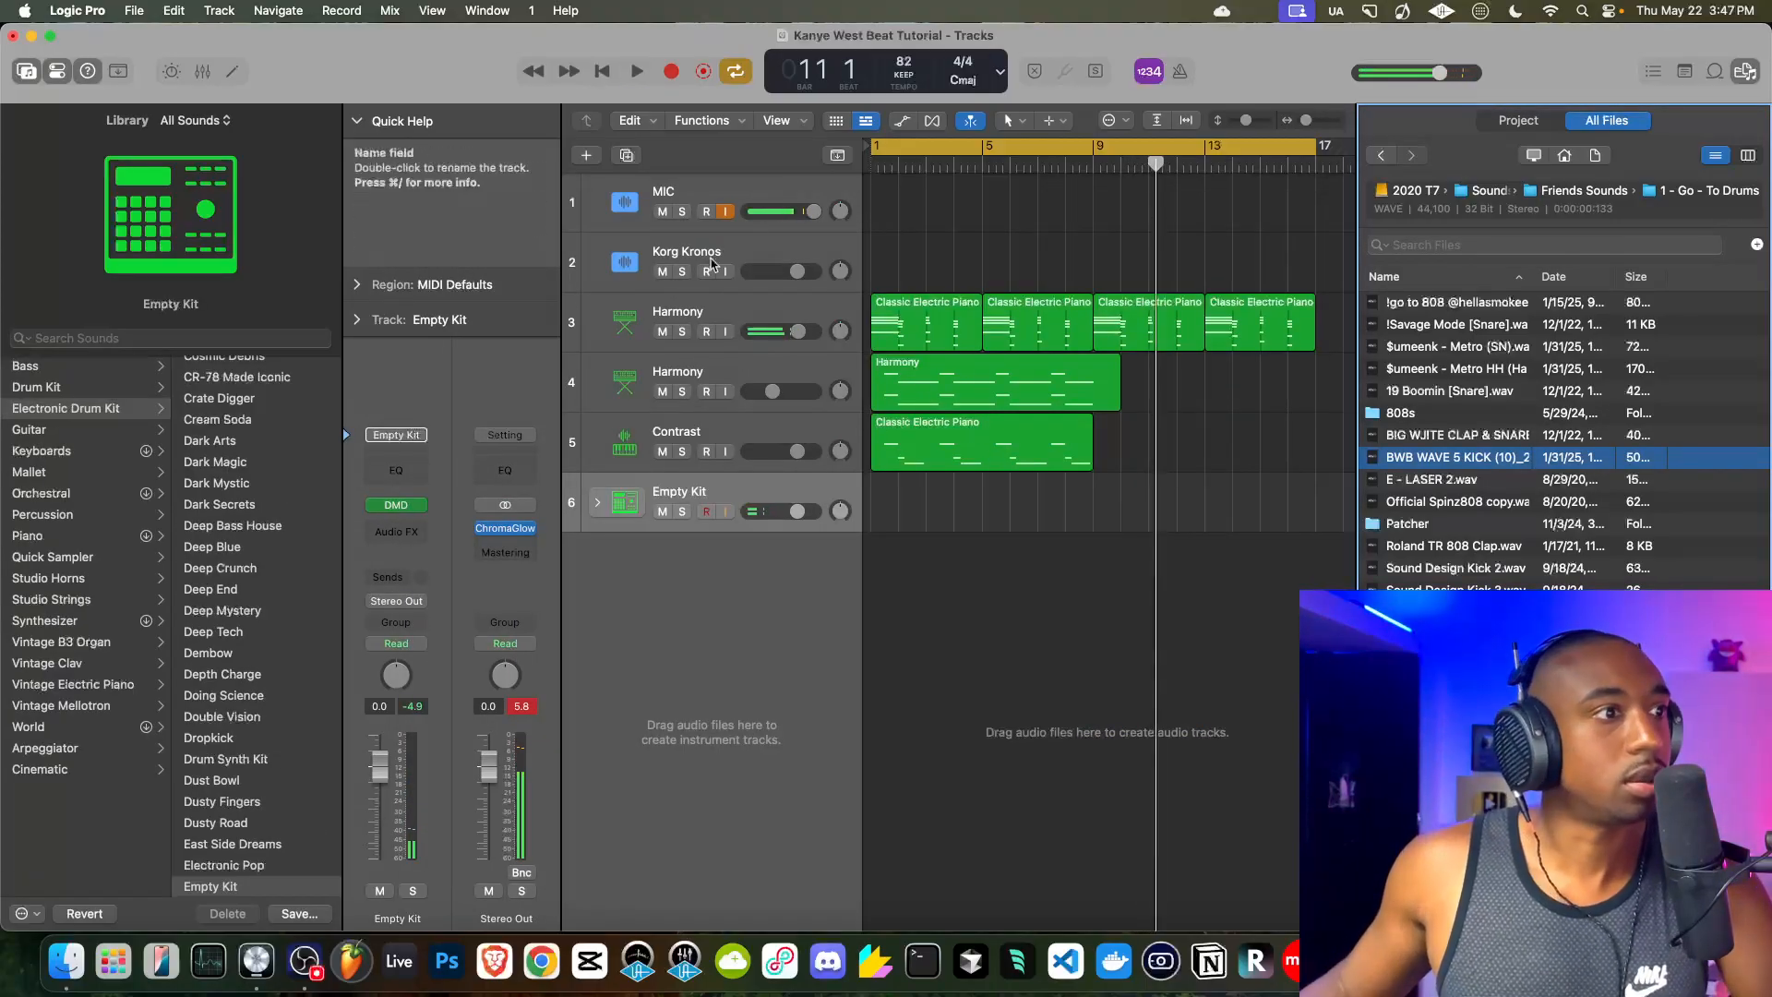
# - Open the Step Sequencer for the drum track and hide the file browser and Library to widen it
pyautogui.press('e')
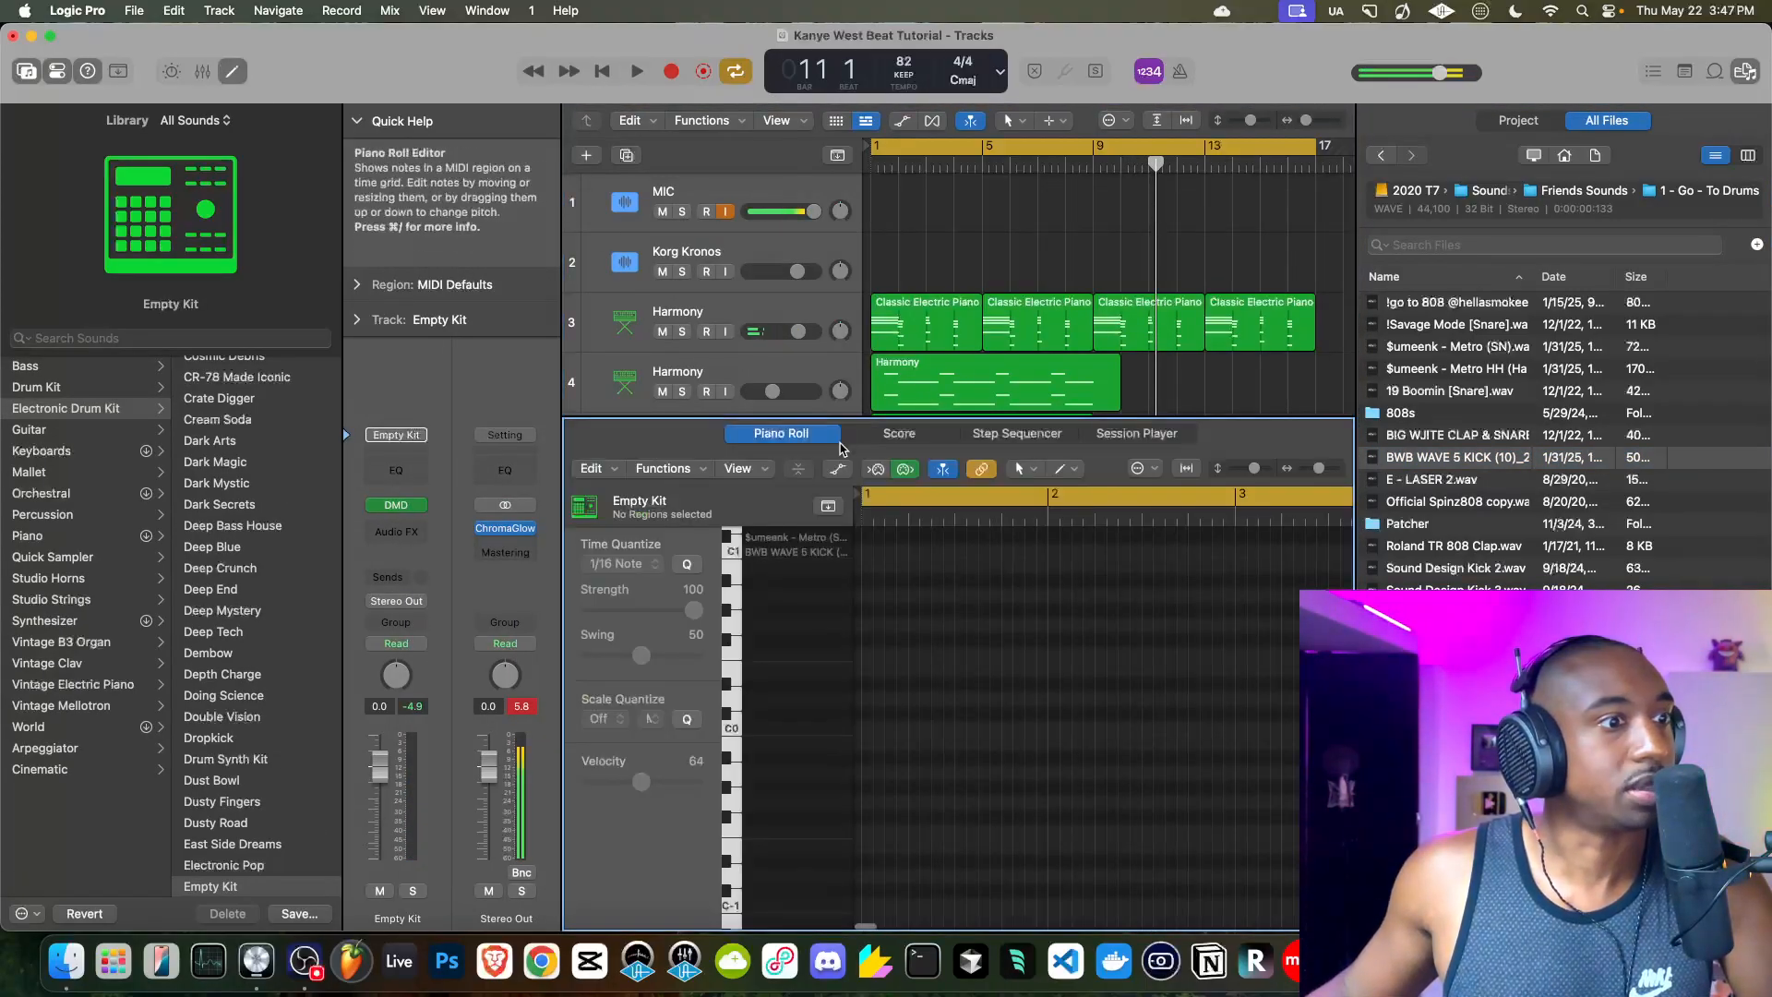
pyautogui.click(984, 433)
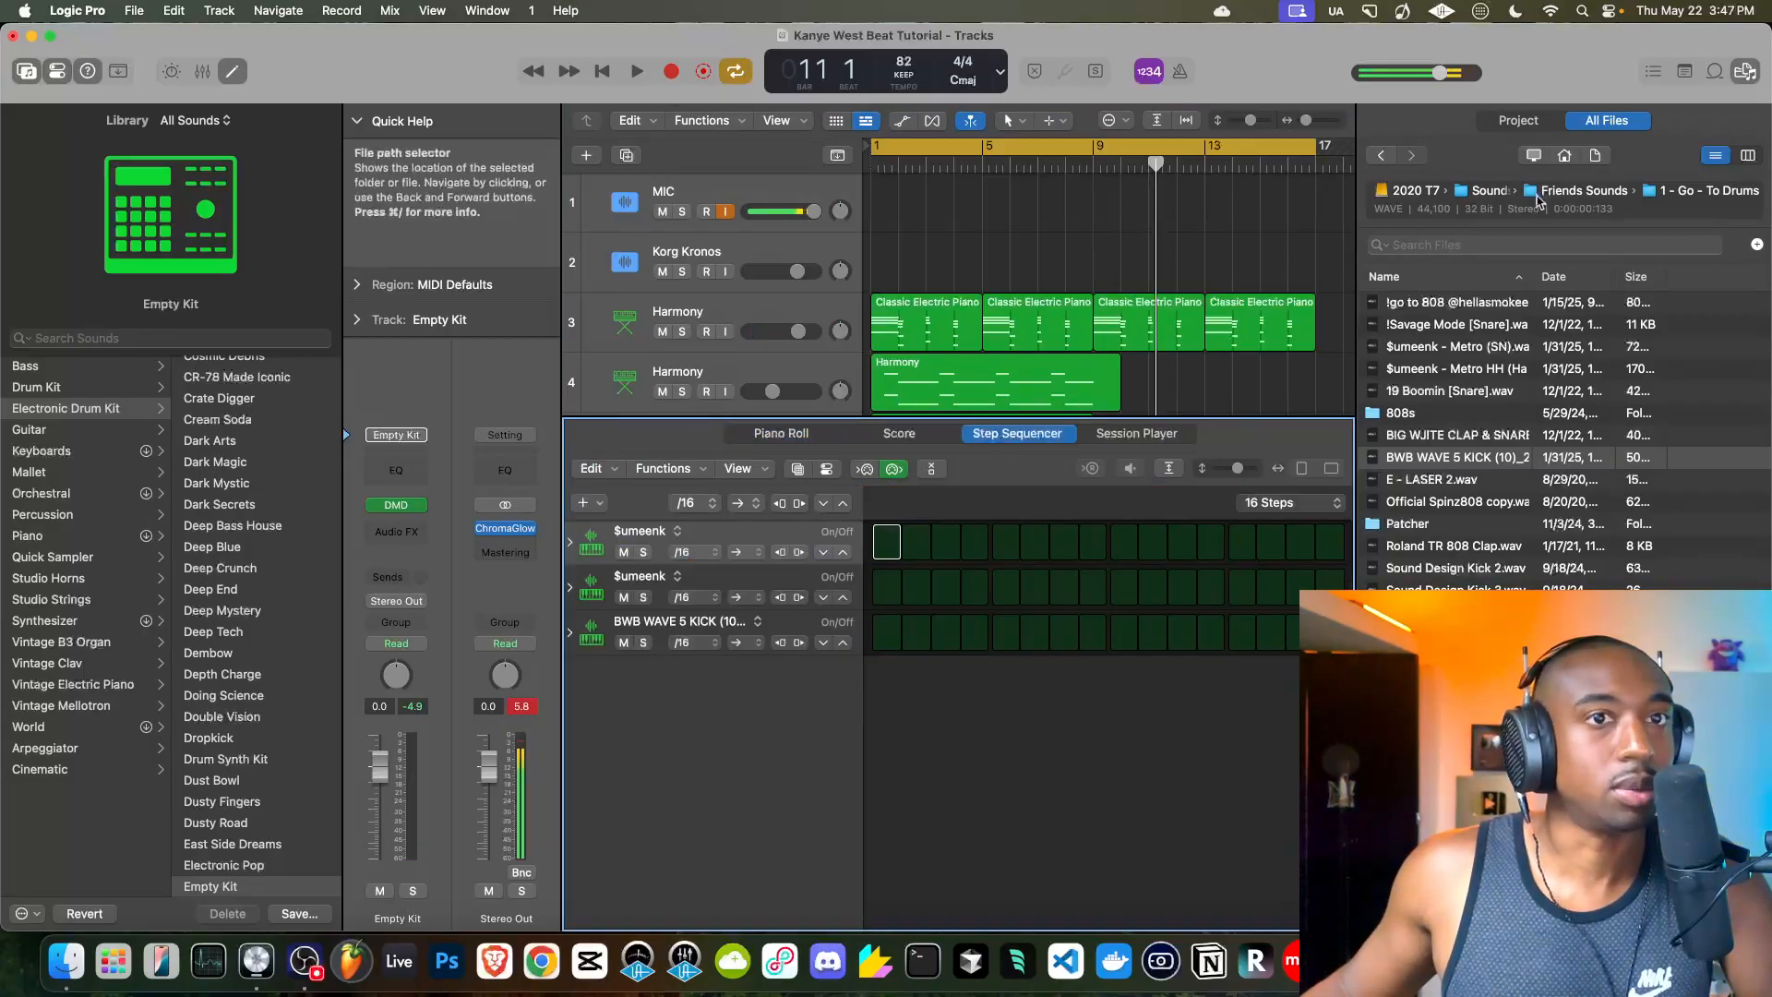
pyautogui.click(1745, 71)
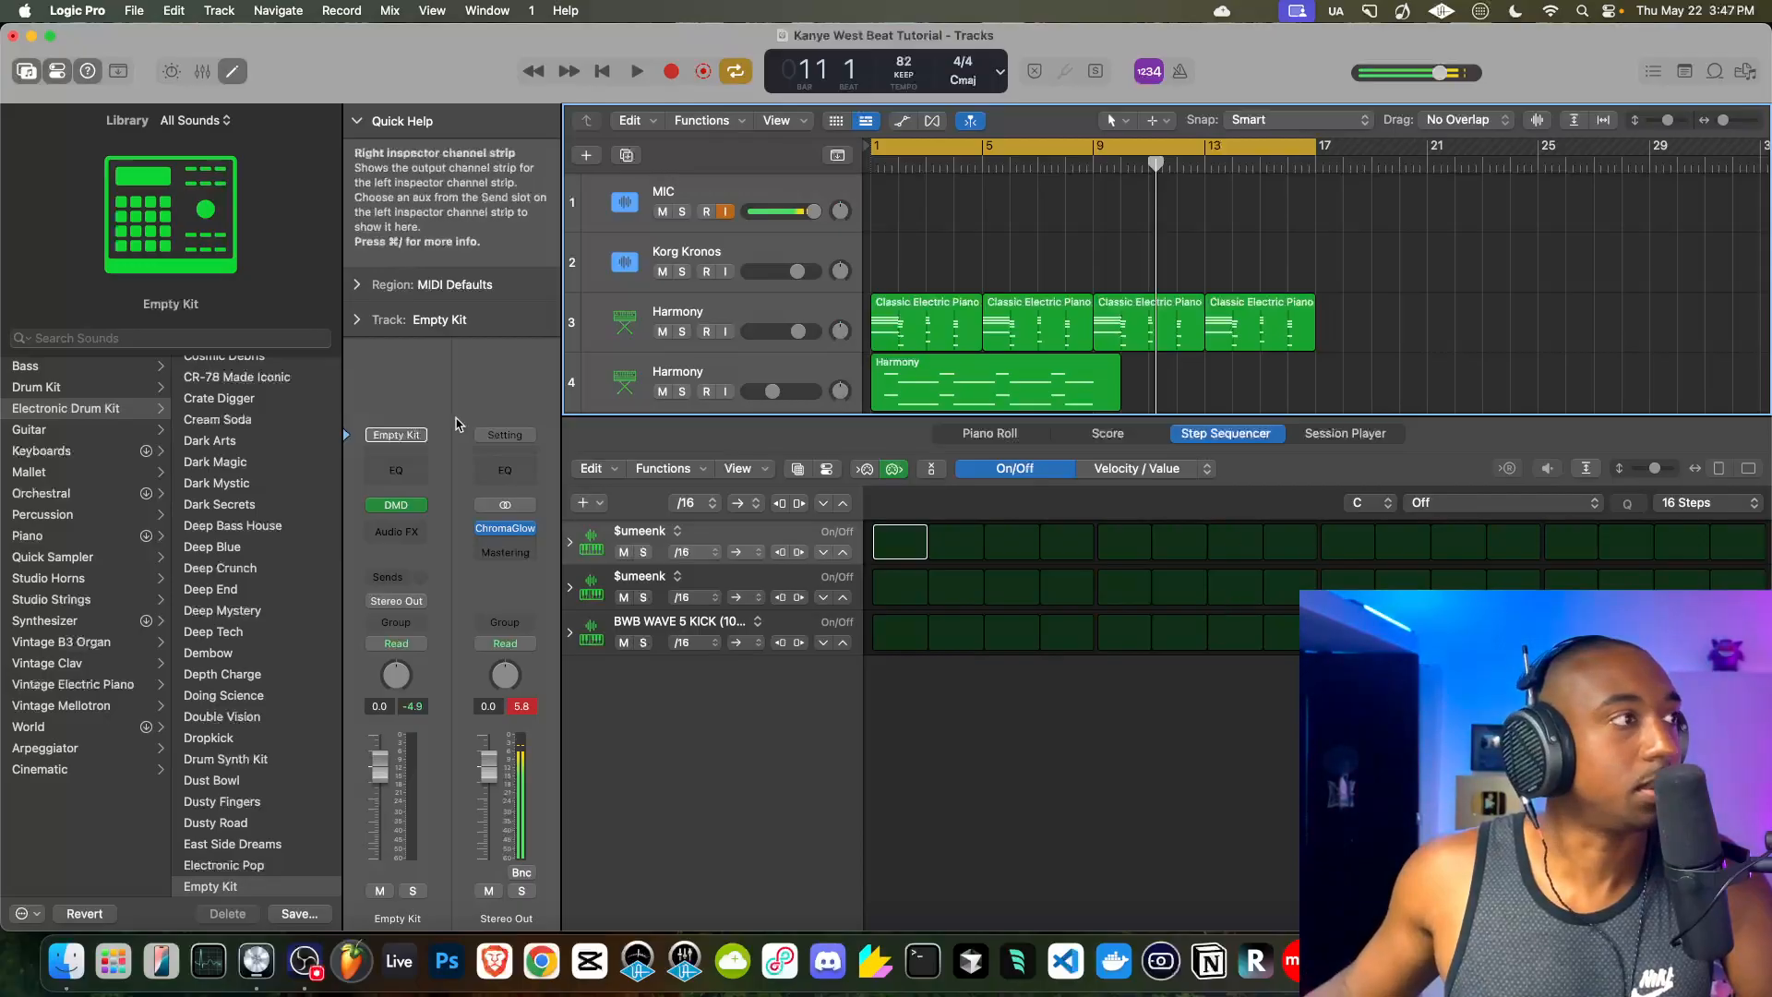
pyautogui.press('y')
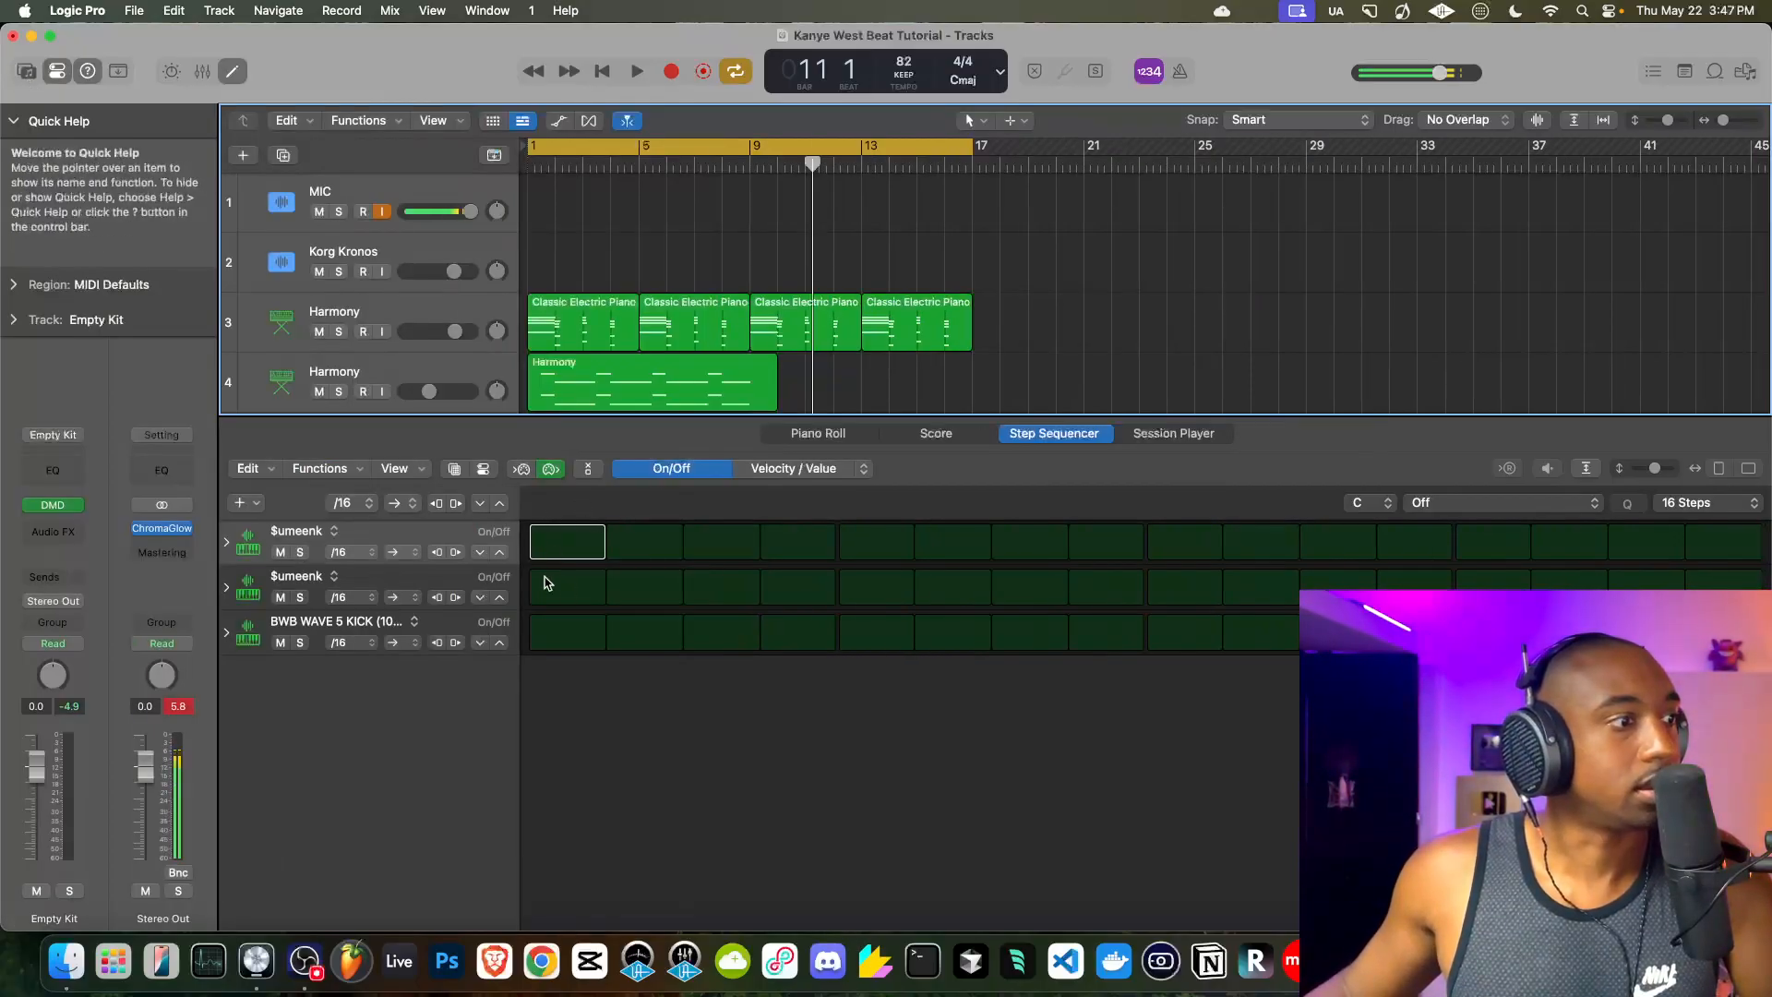
# - Place a kick on the first step, set the pattern length to 64 steps, and clear the extra kick on step 17
pyautogui.click(563, 629)
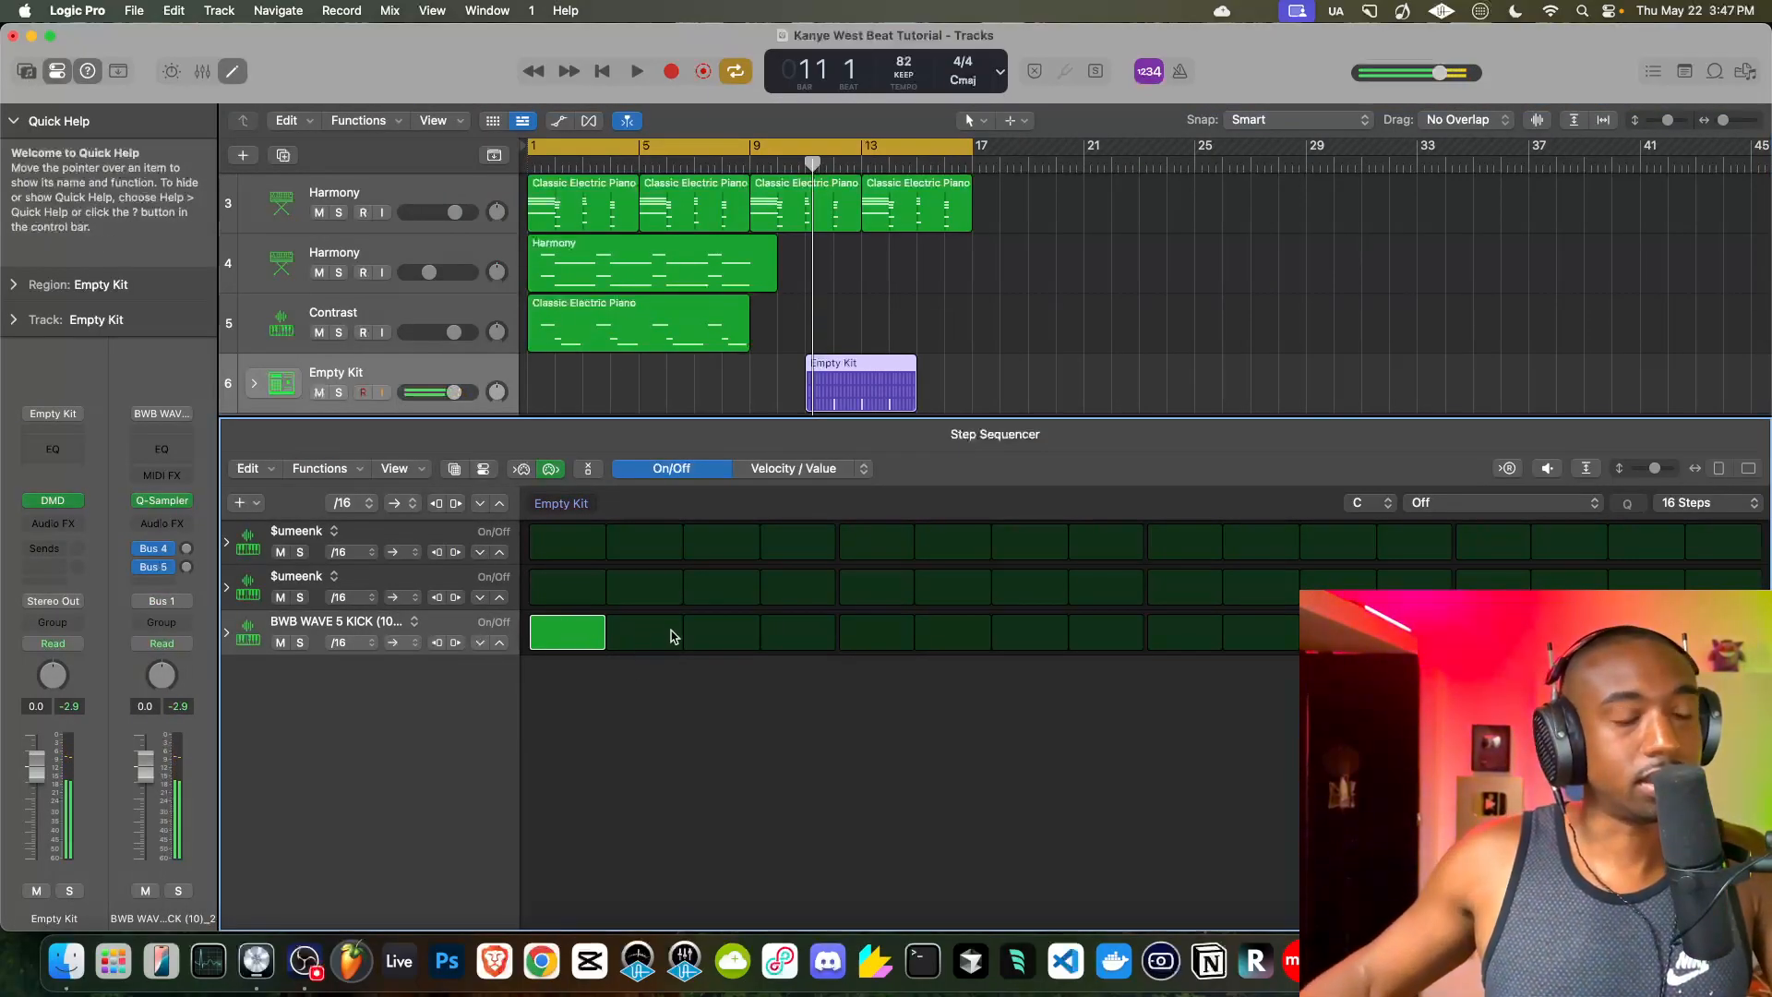
pyautogui.click(1689, 503)
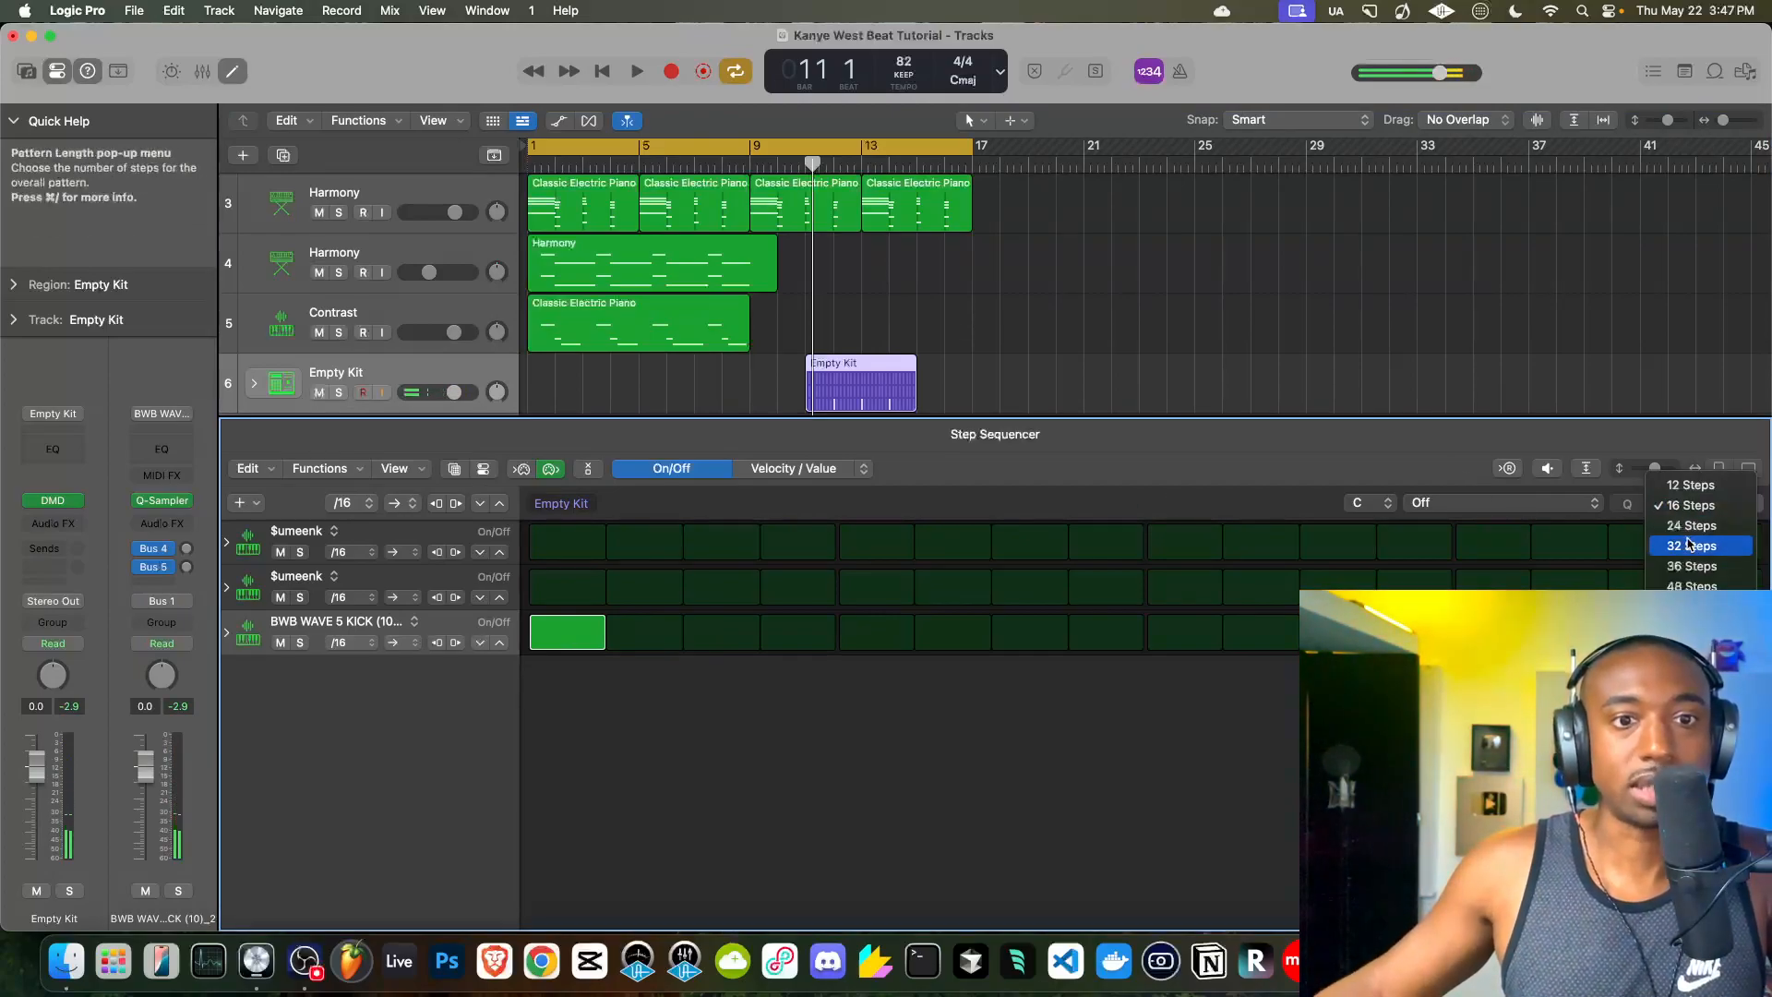
pyautogui.click(1689, 606)
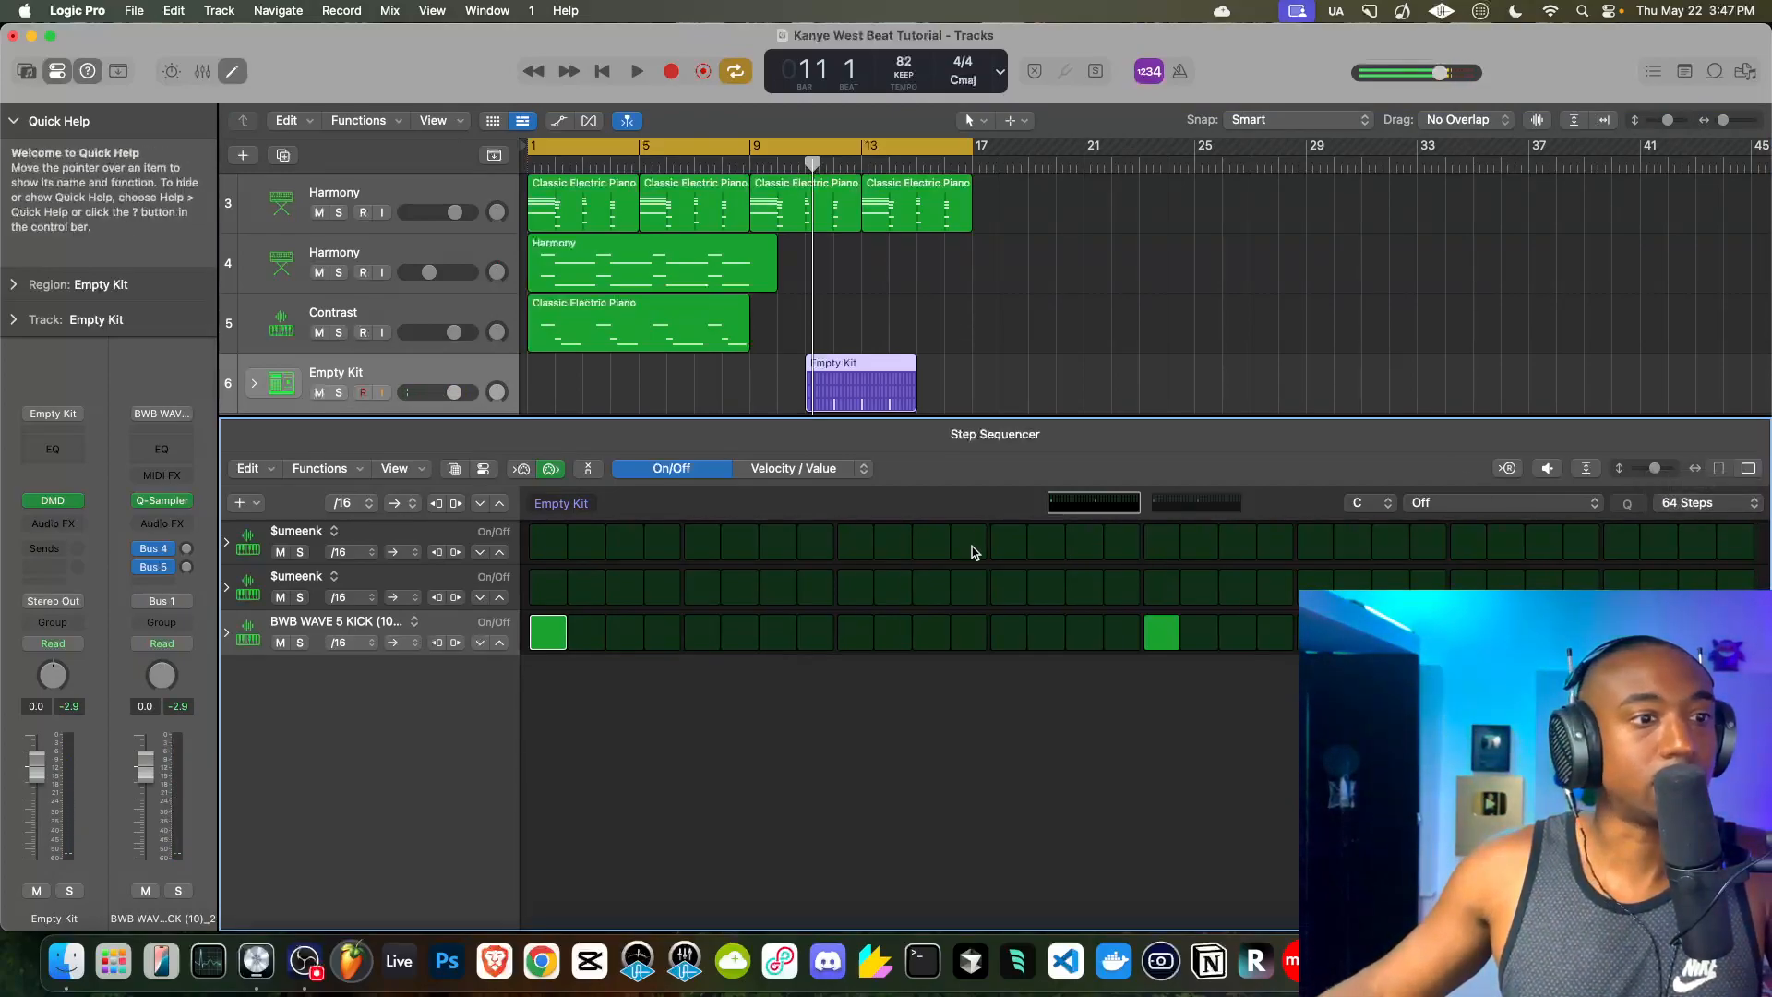
pyautogui.click(1174, 632)
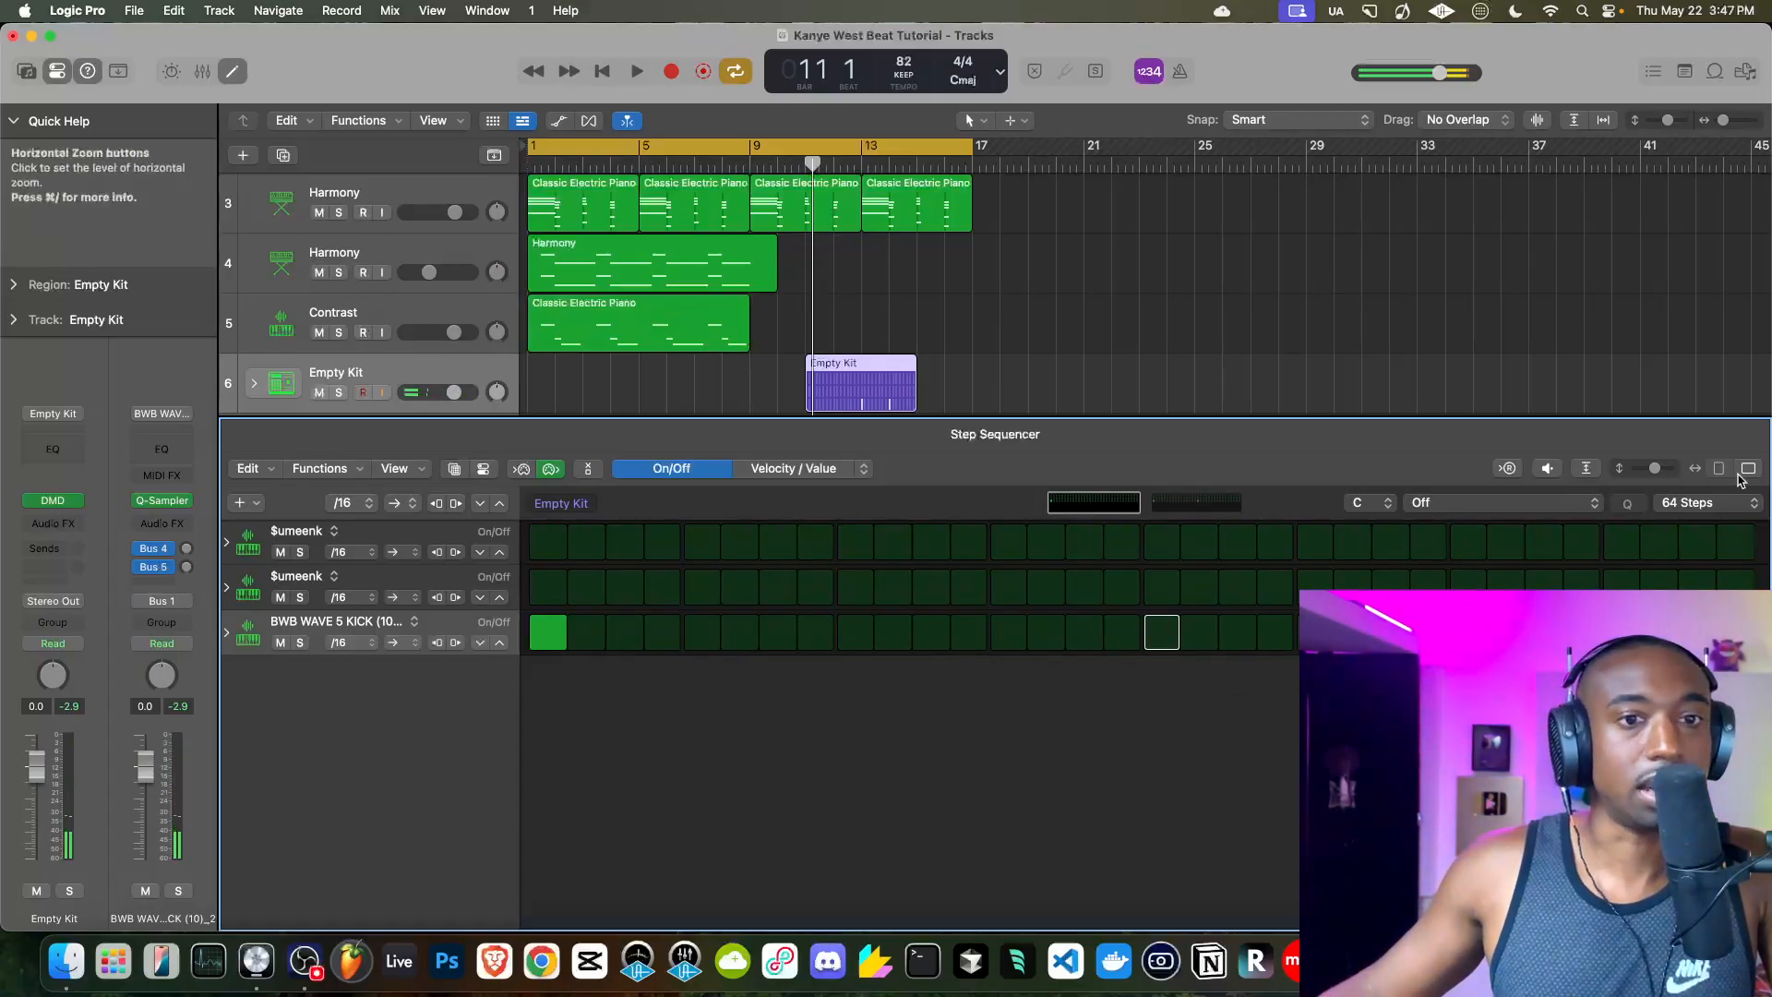
pyautogui.click(1690, 503)
pyautogui.click(1689, 503)
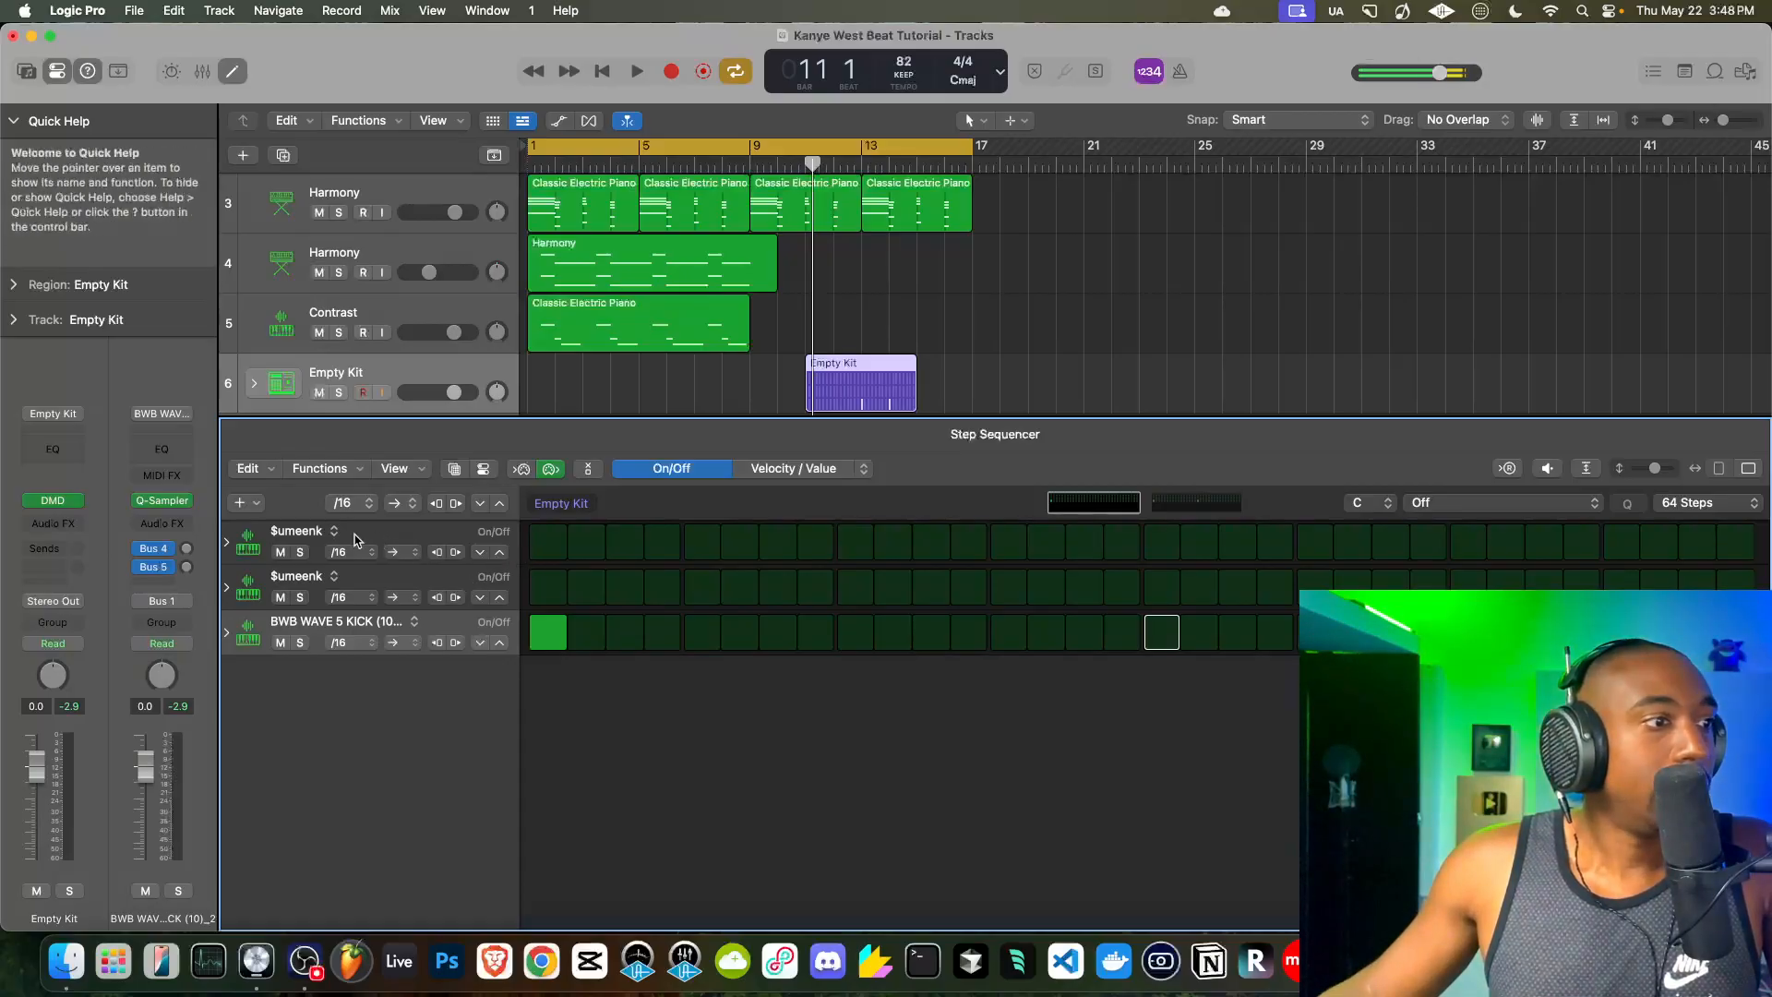
# - Rename the $umeenk - Metro HH (Hats) subtrack to Hi Hat and collapse the Empty Kit track stack
pyautogui.click(356, 582)
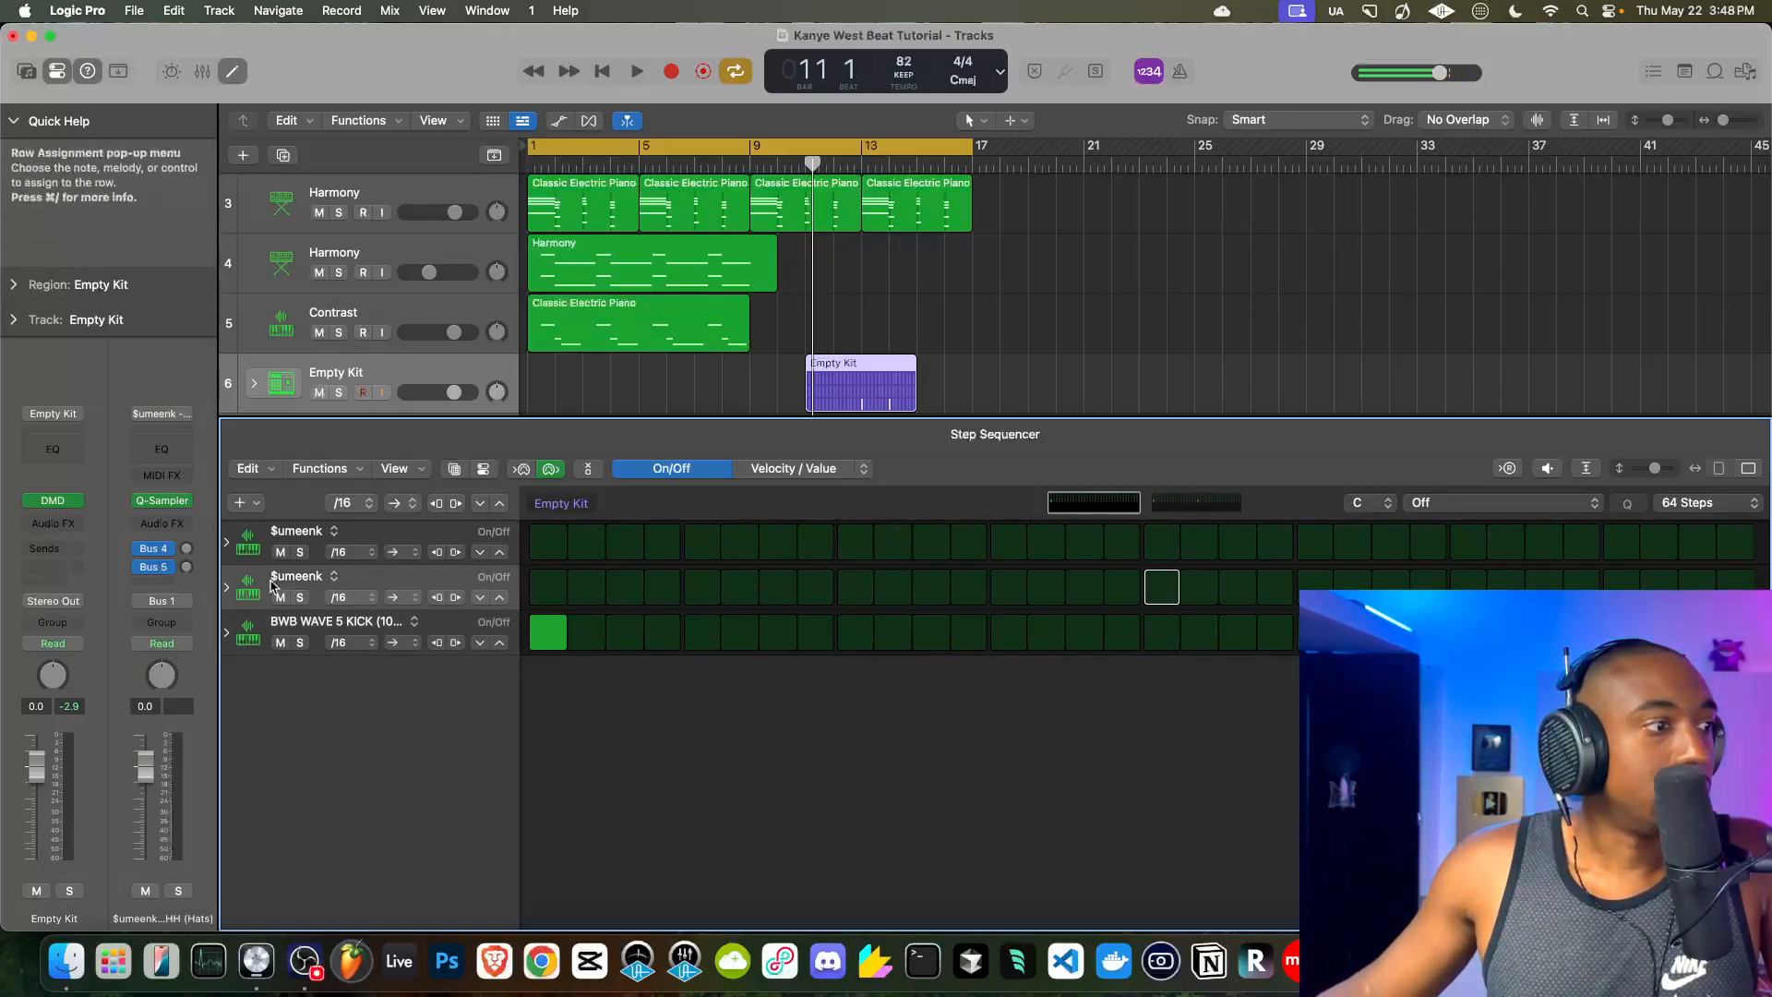
pyautogui.click(229, 586)
pyautogui.click(229, 585)
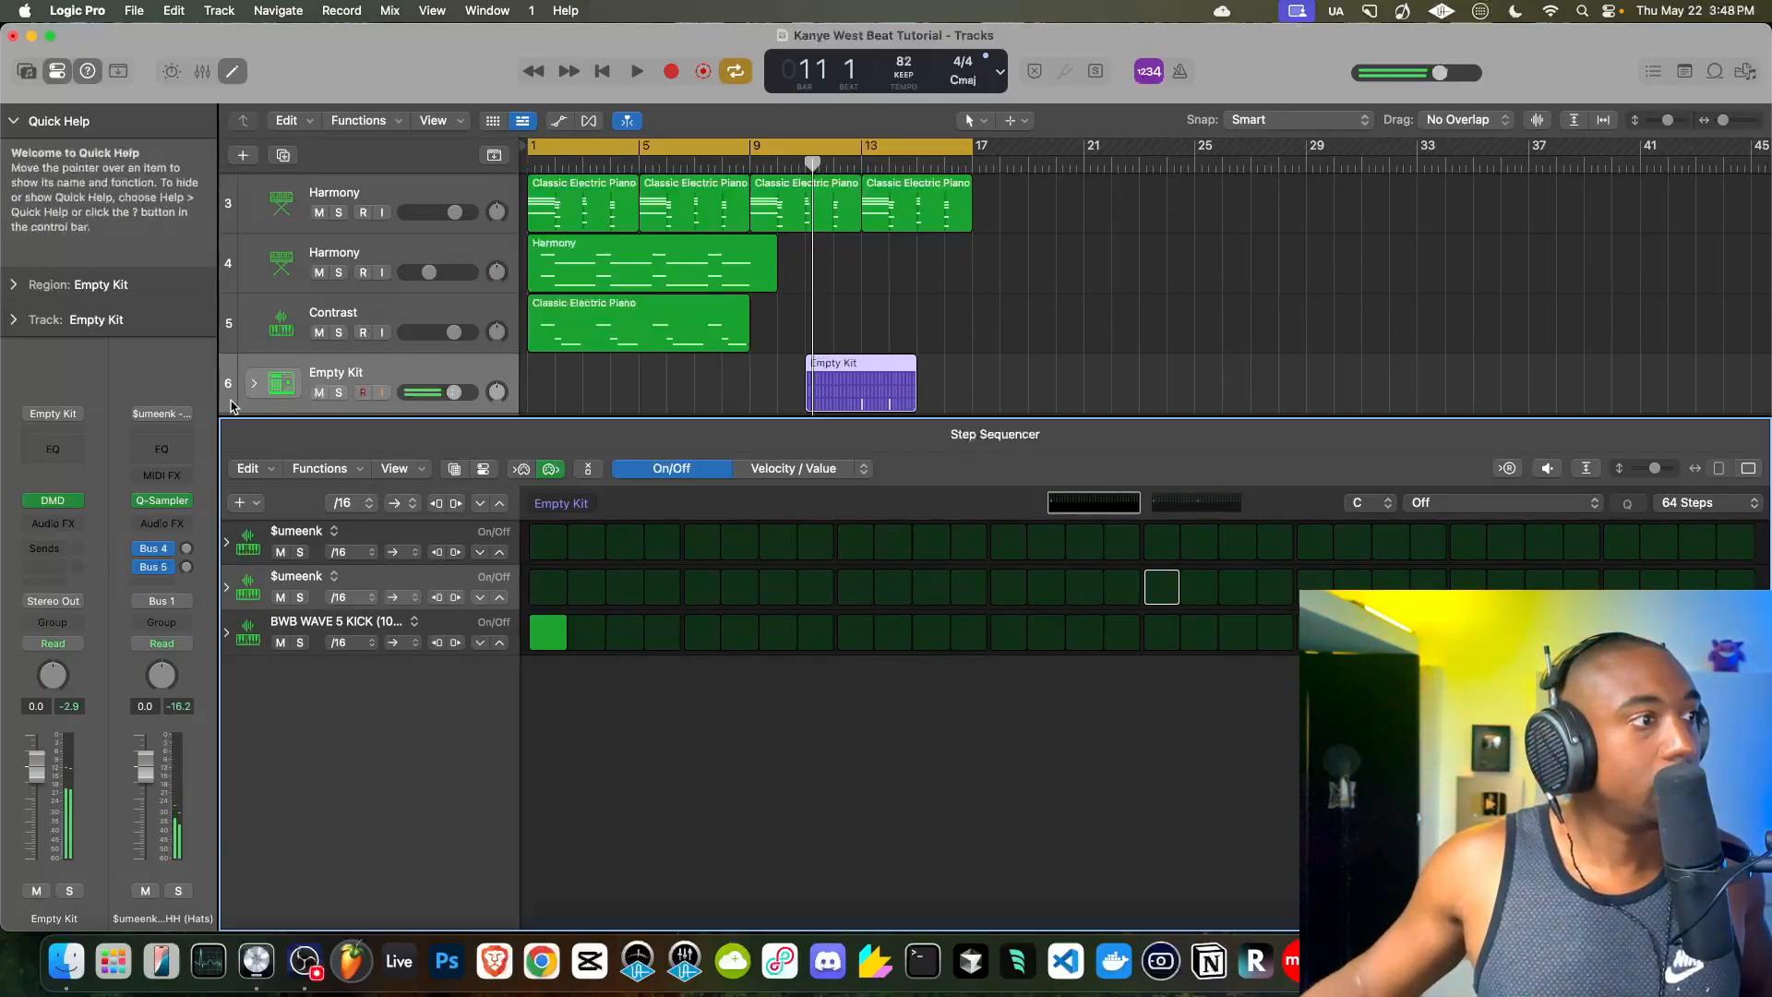
pyautogui.click(254, 383)
pyautogui.scroll(-5, 379, 360)
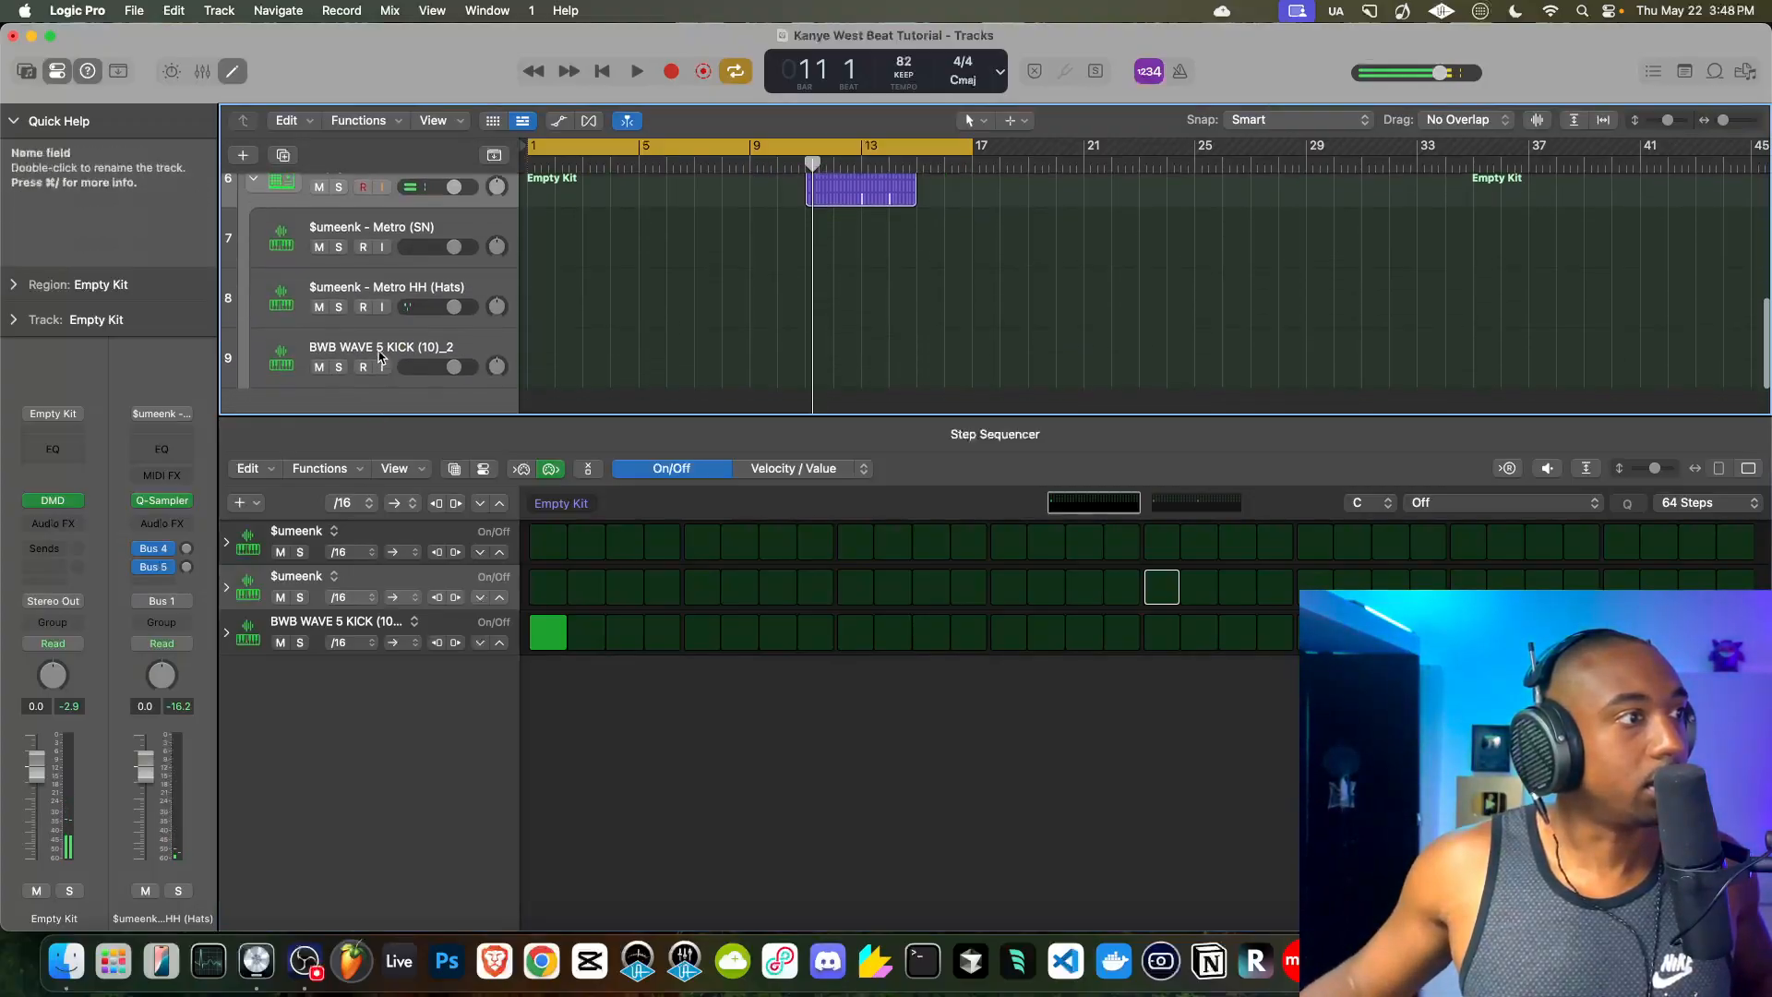
pyautogui.doubleClick(367, 284)
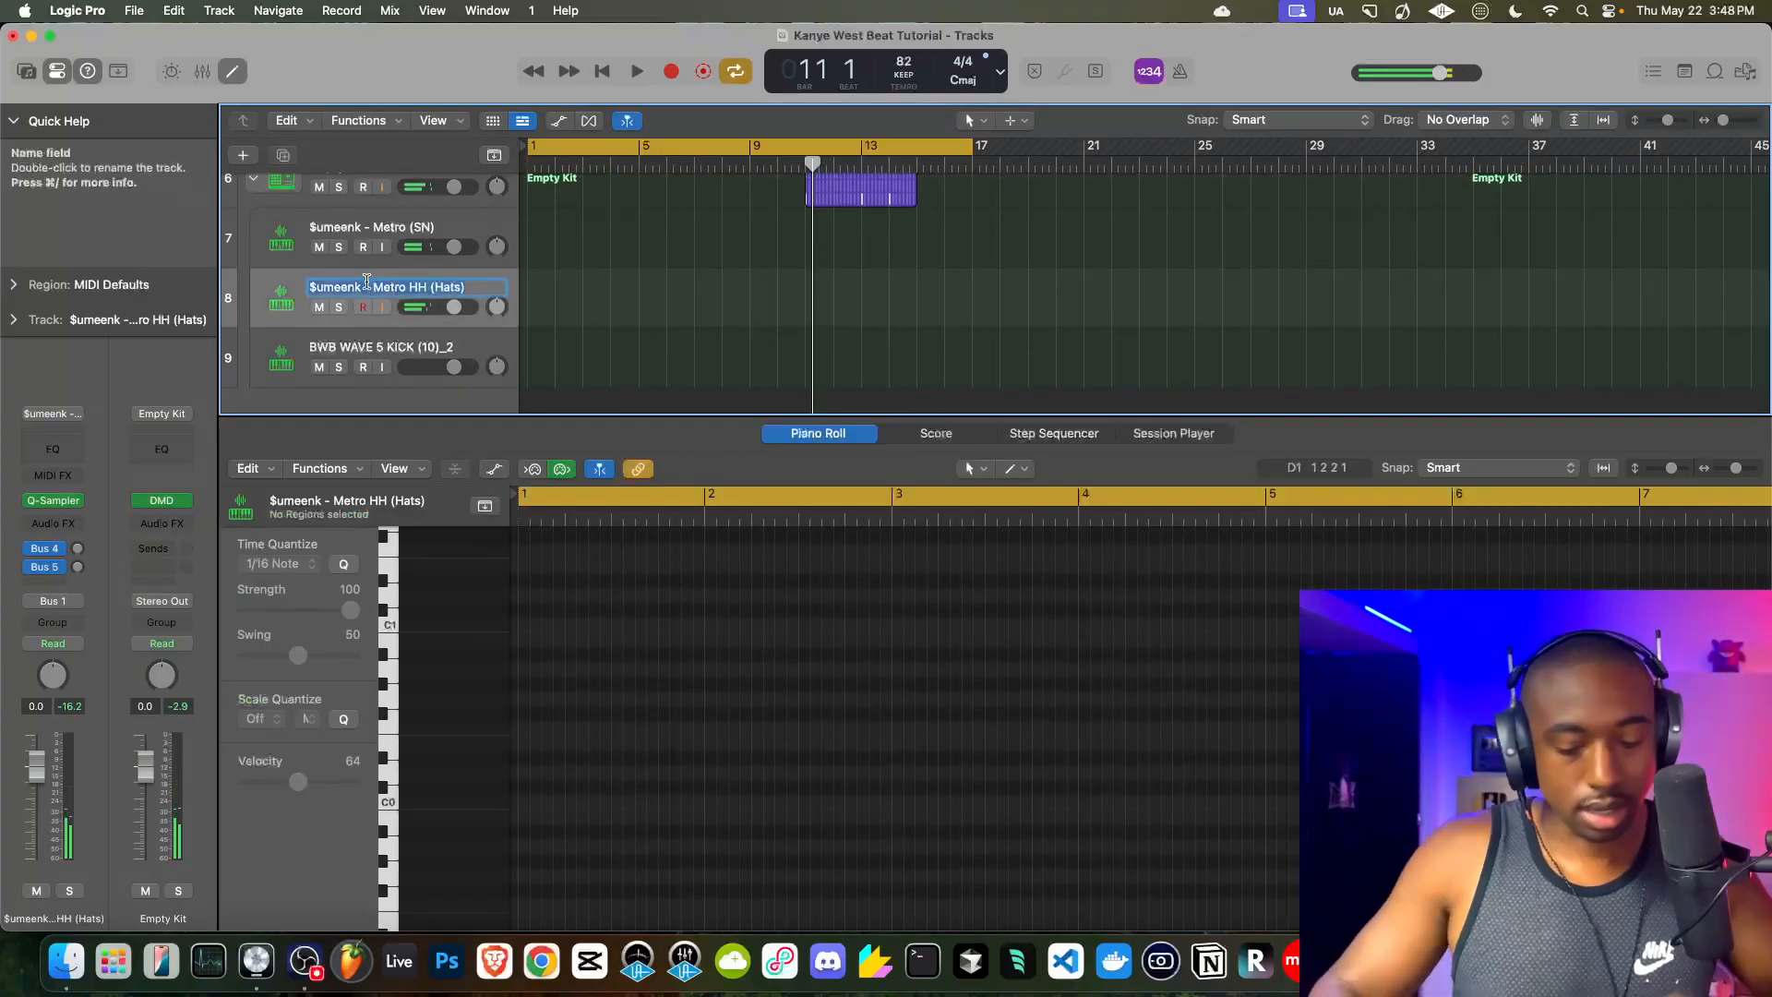
pyautogui.press('Return')
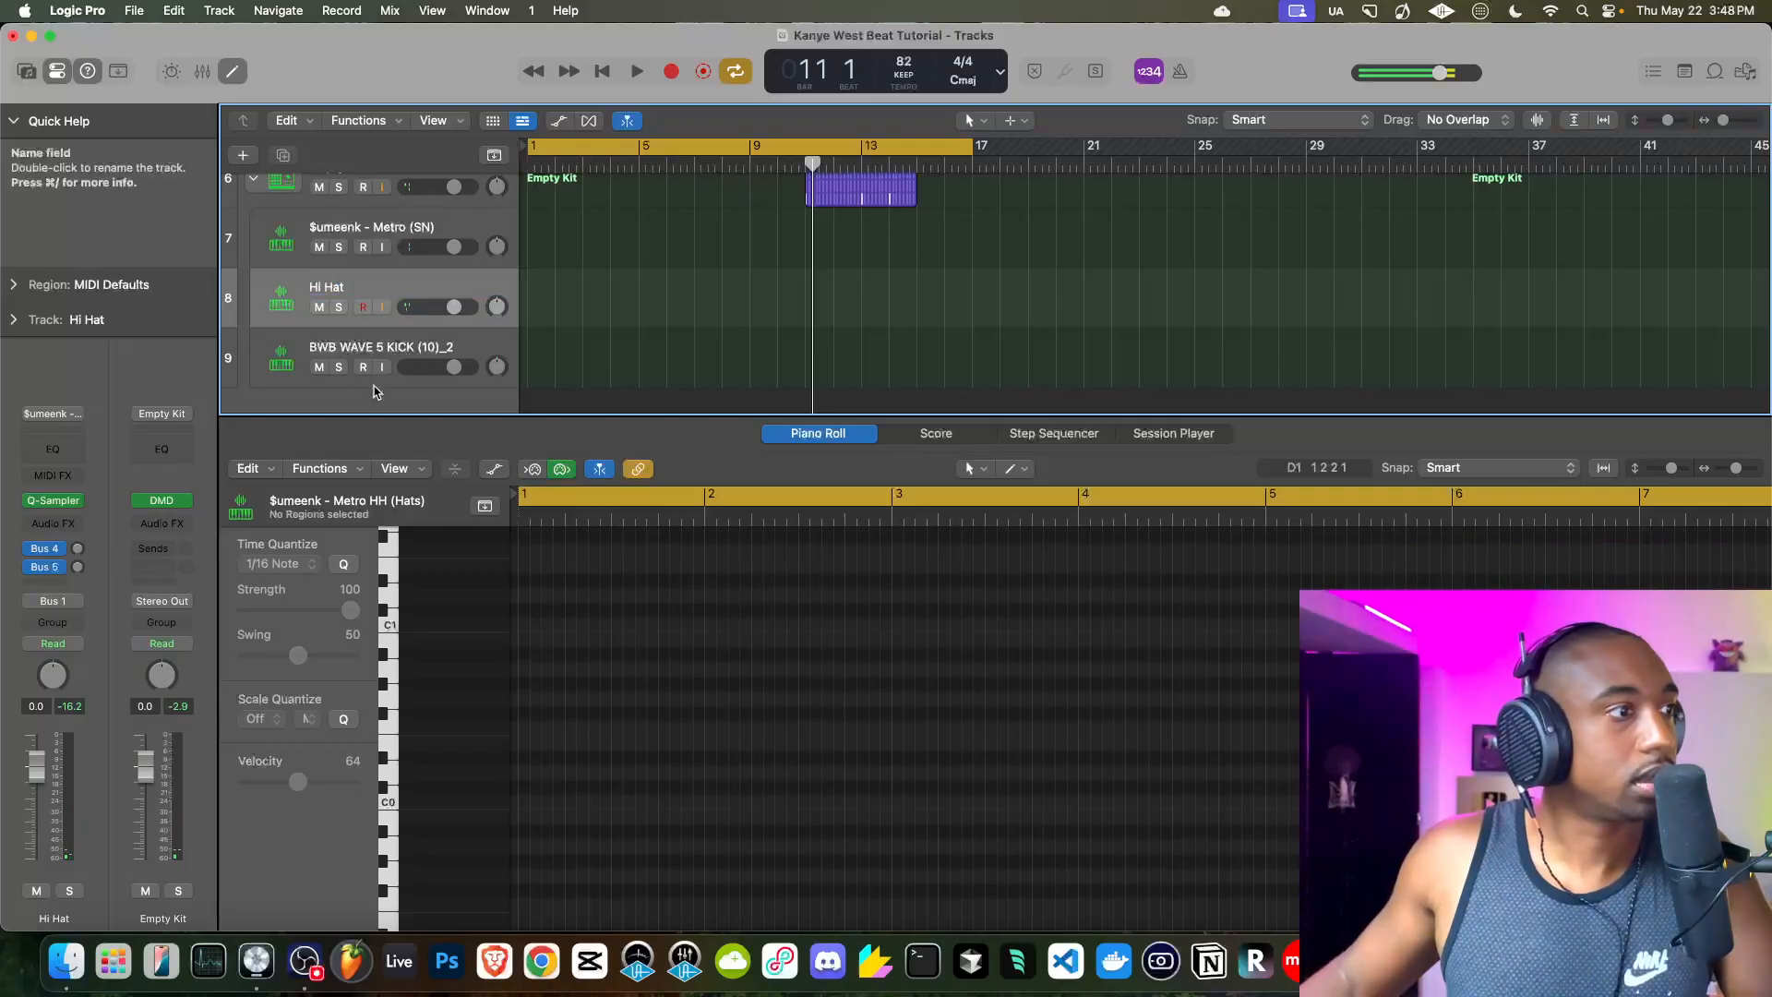
pyautogui.scroll(2, 455, 299)
pyautogui.click(326, 240)
pyautogui.click(255, 241)
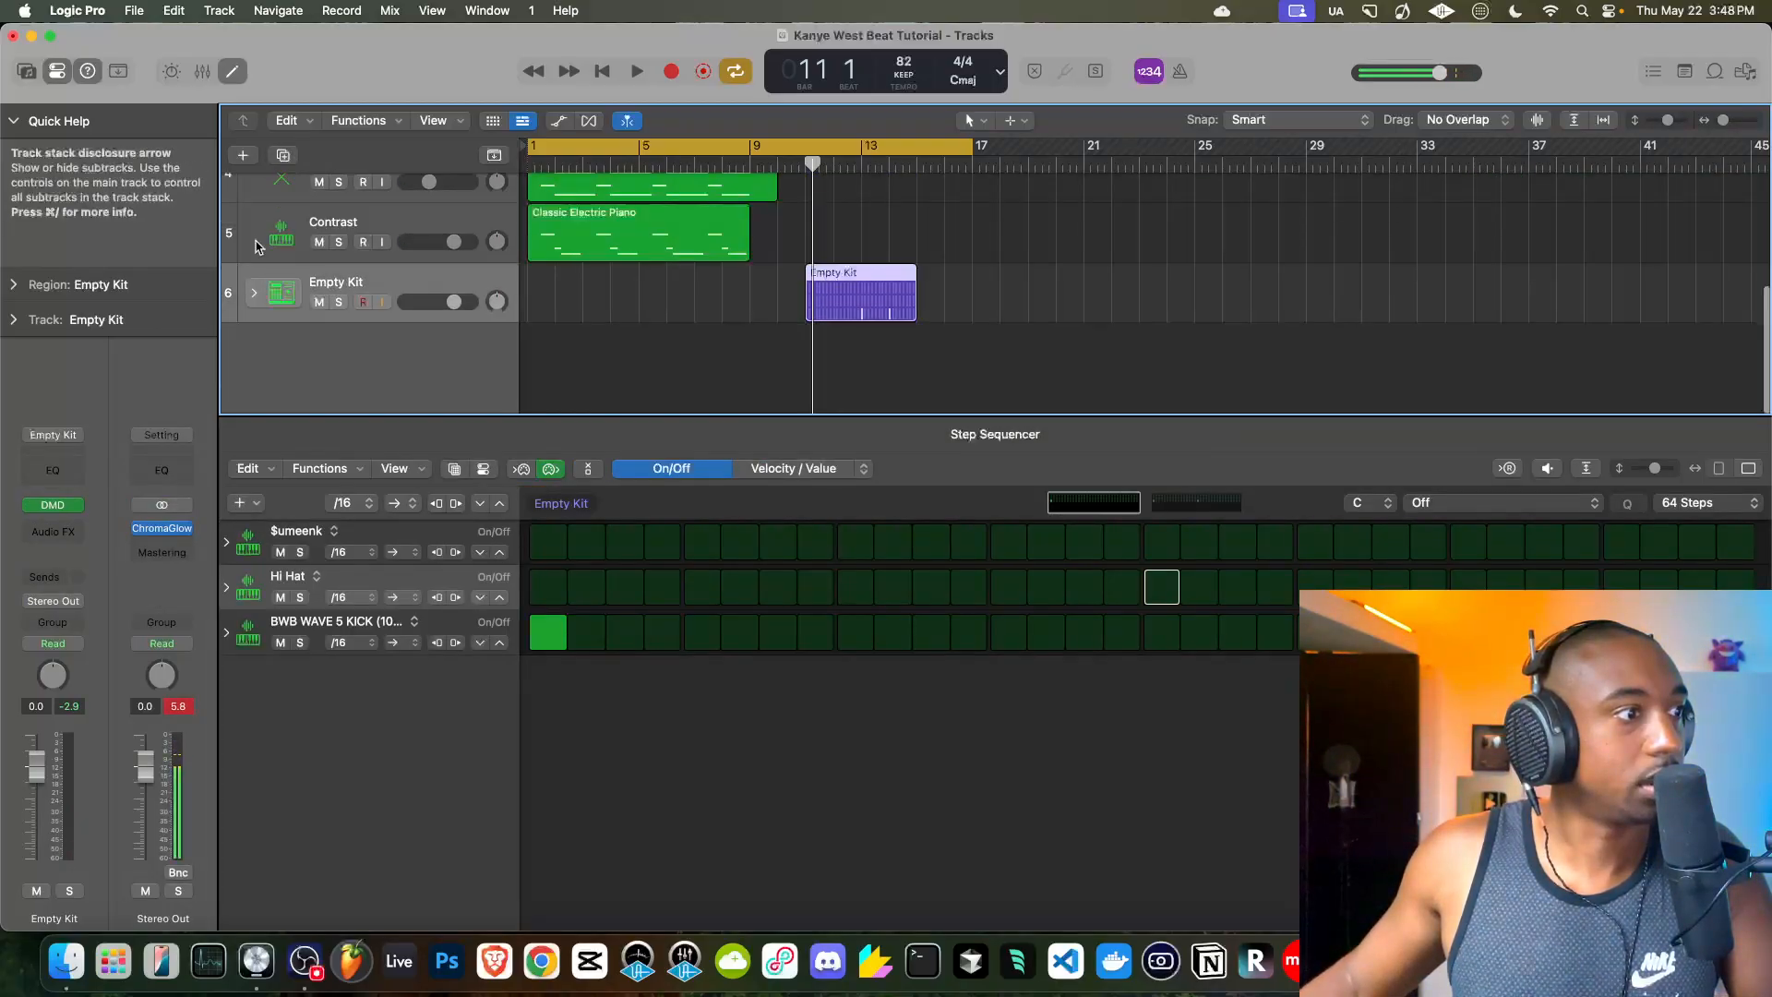
# - Try the Repeat command on the first Hi Hat step, and activate steps 1 and 3 of the Hi Hat row
pyautogui.rightClick(536, 598)
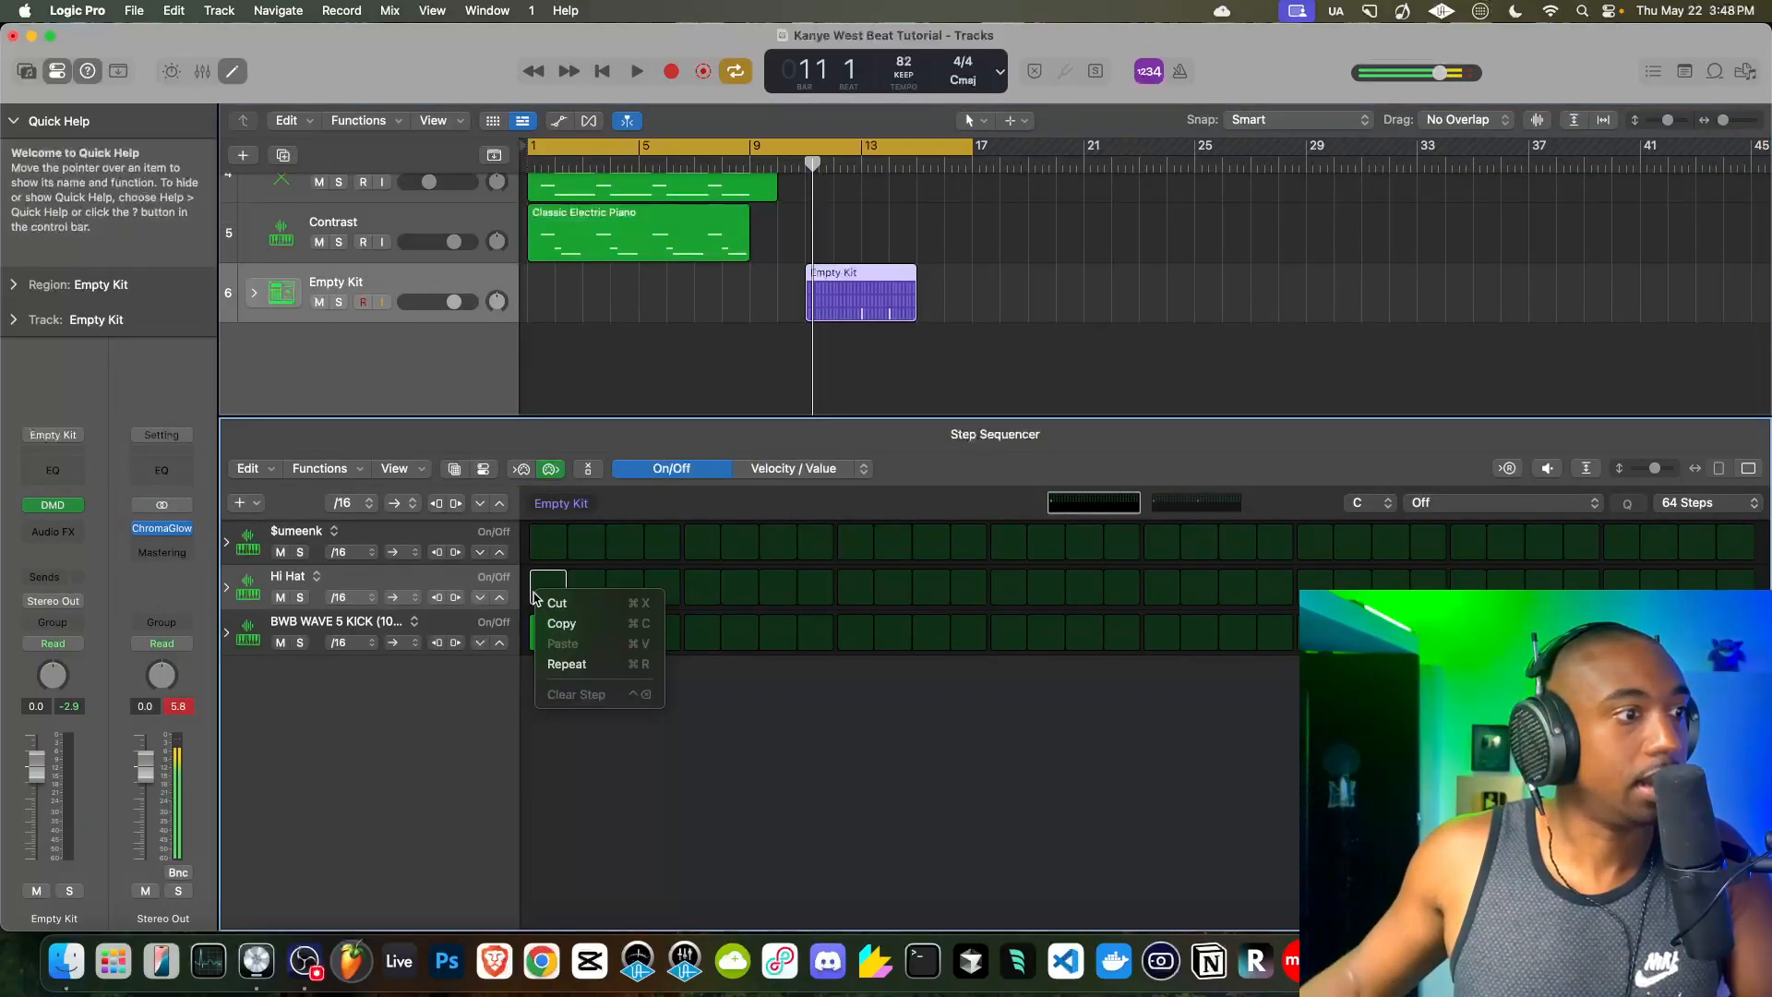
pyautogui.click(563, 664)
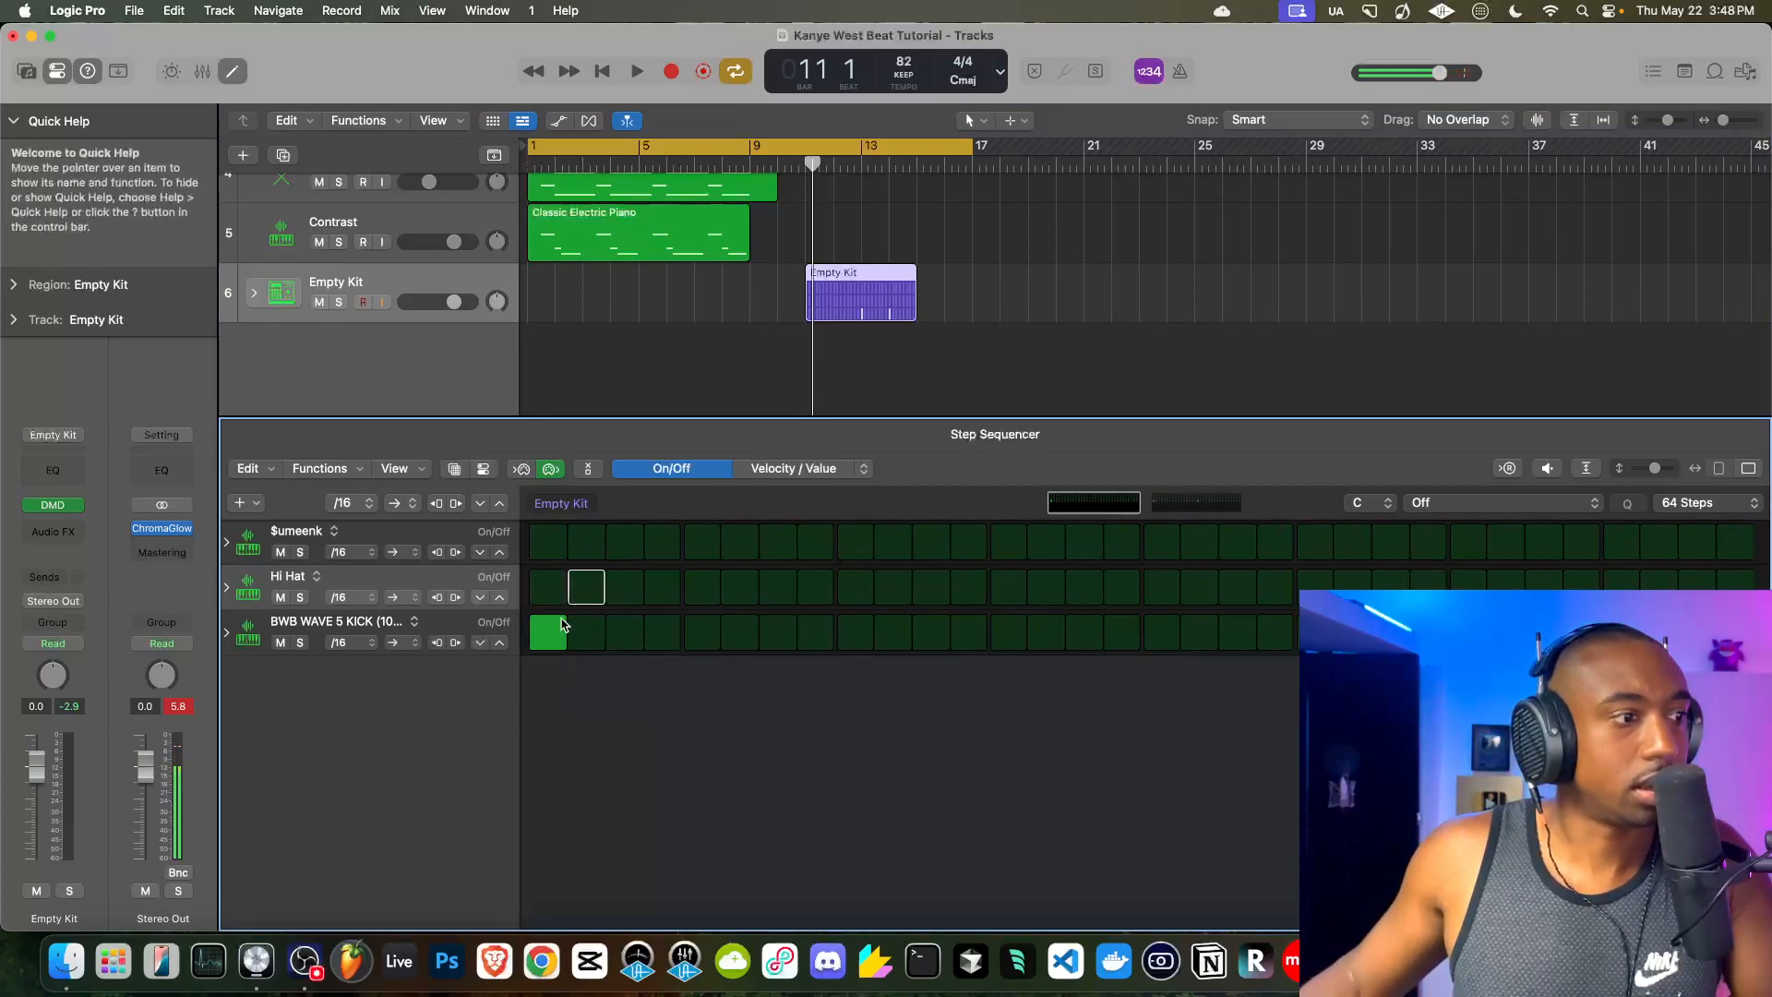
pyautogui.click(556, 581)
pyautogui.rightClick(545, 591)
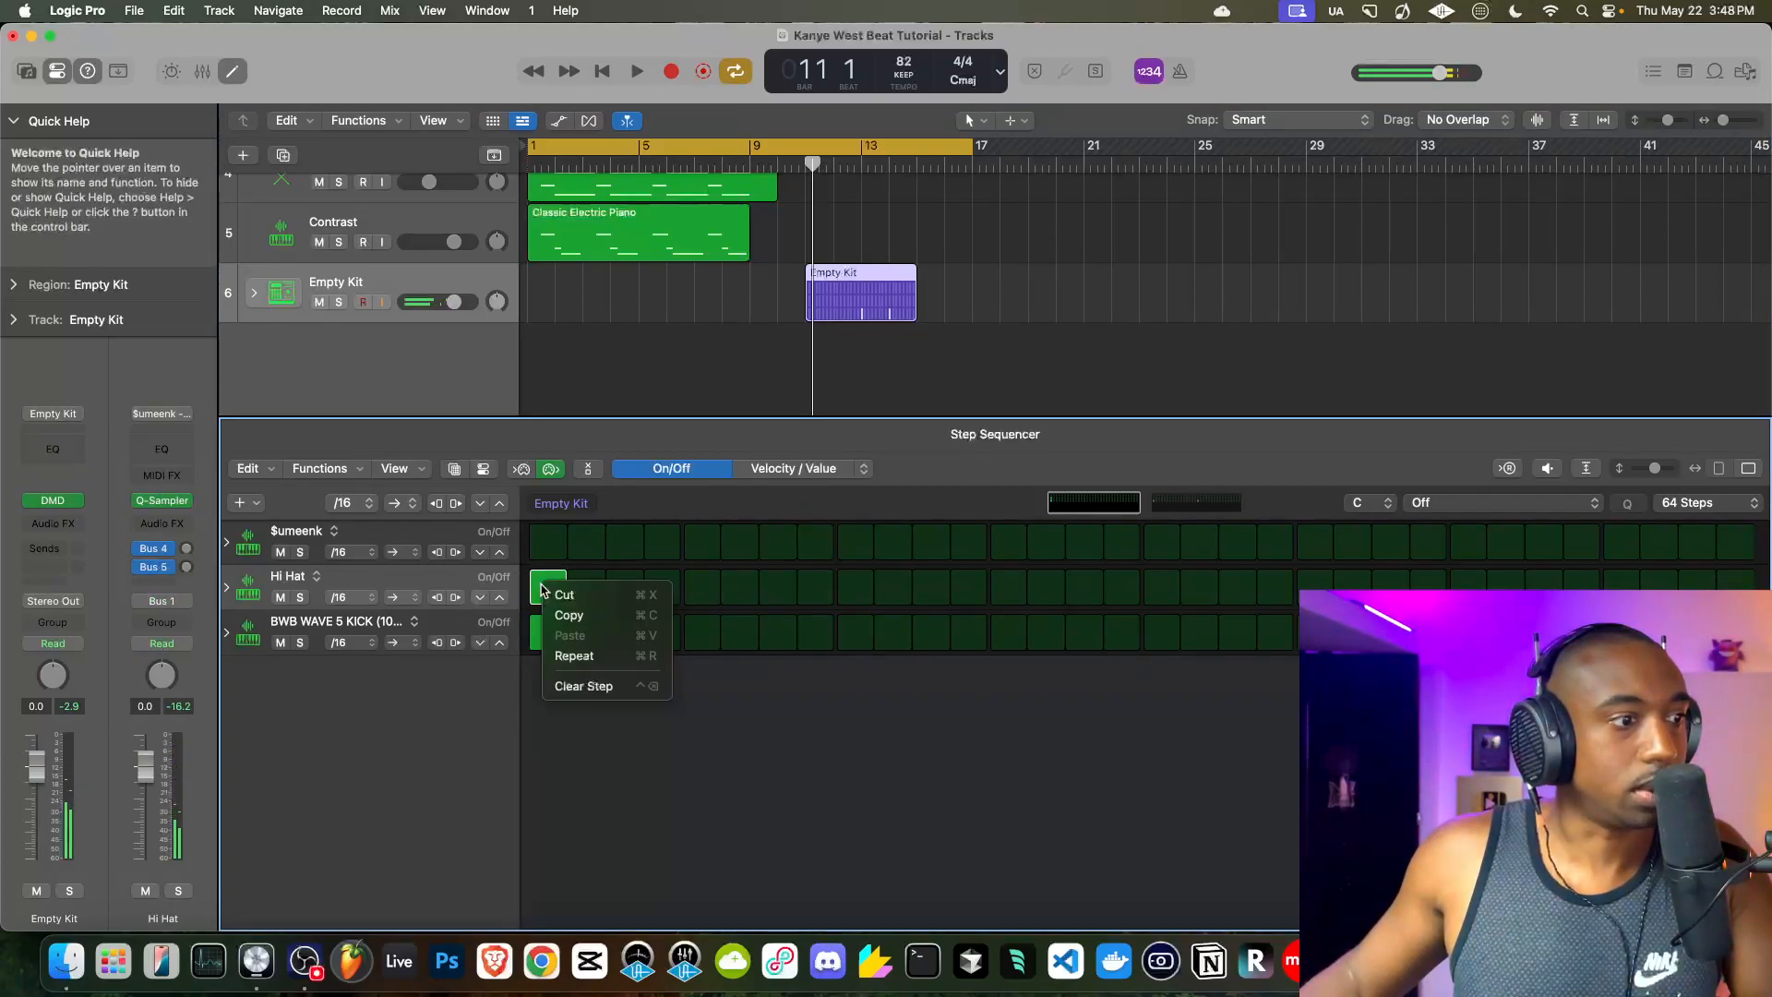
pyautogui.click(584, 576)
pyautogui.click(587, 578)
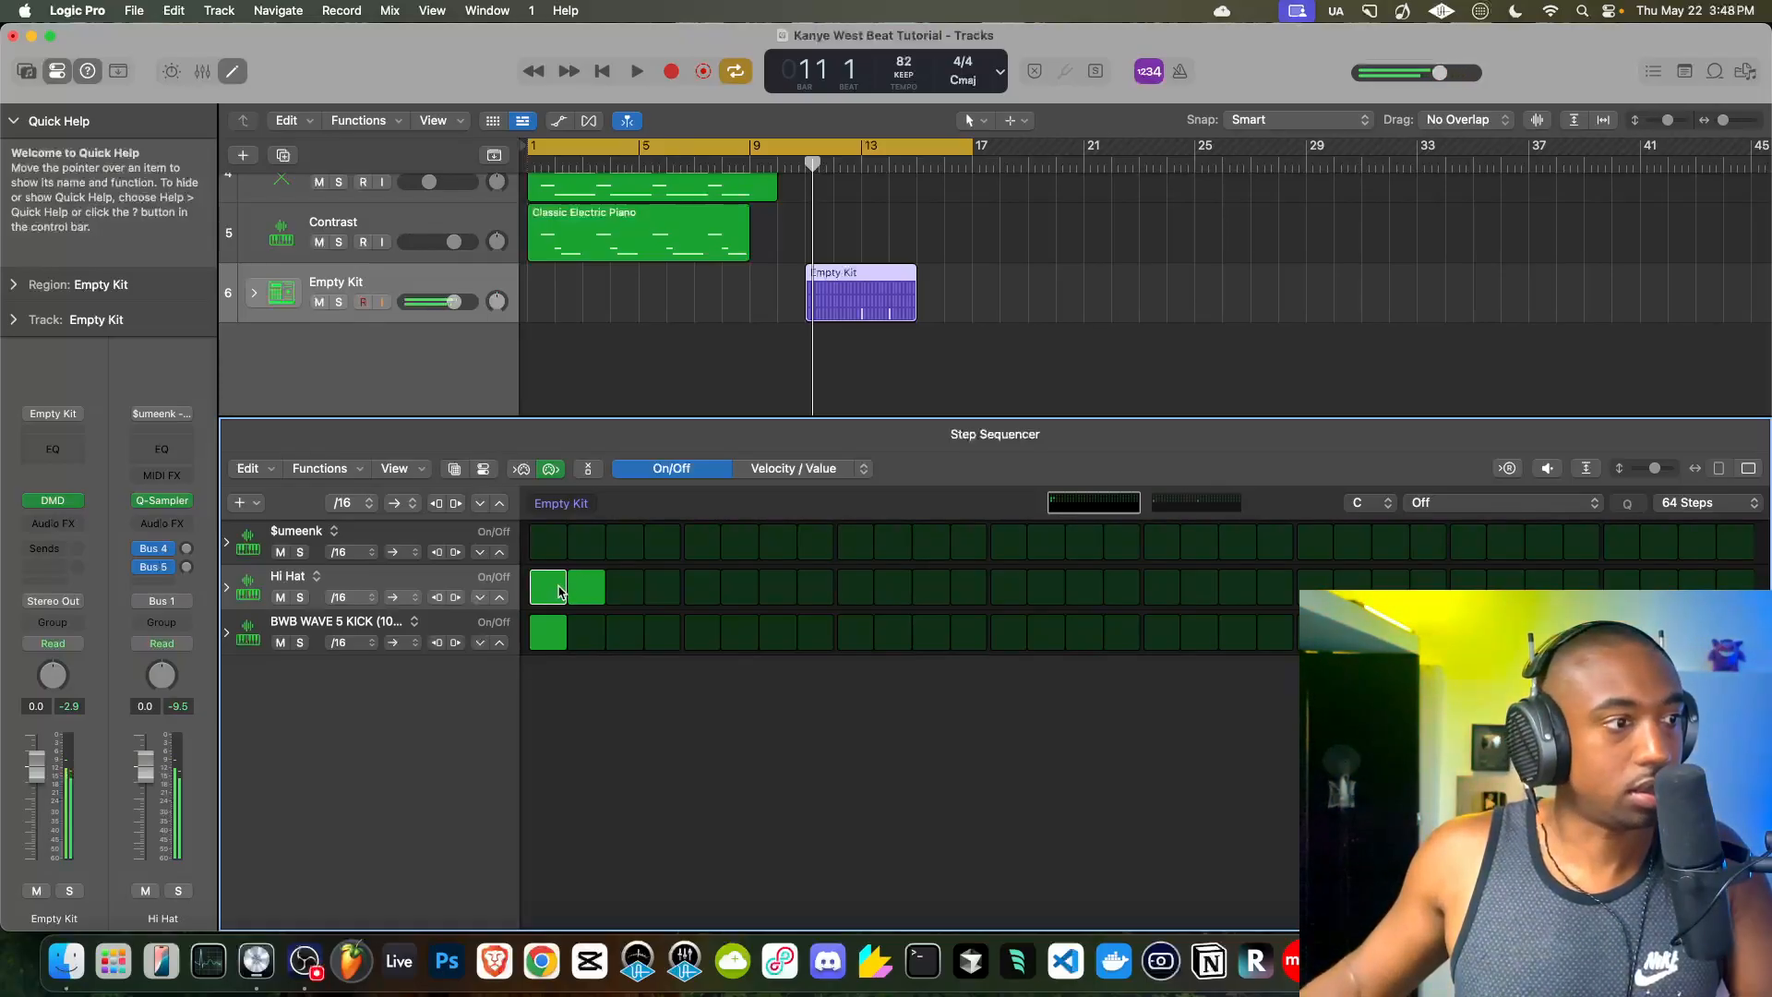
pyautogui.click(618, 596)
pyautogui.click(358, 598)
pyautogui.click(360, 600)
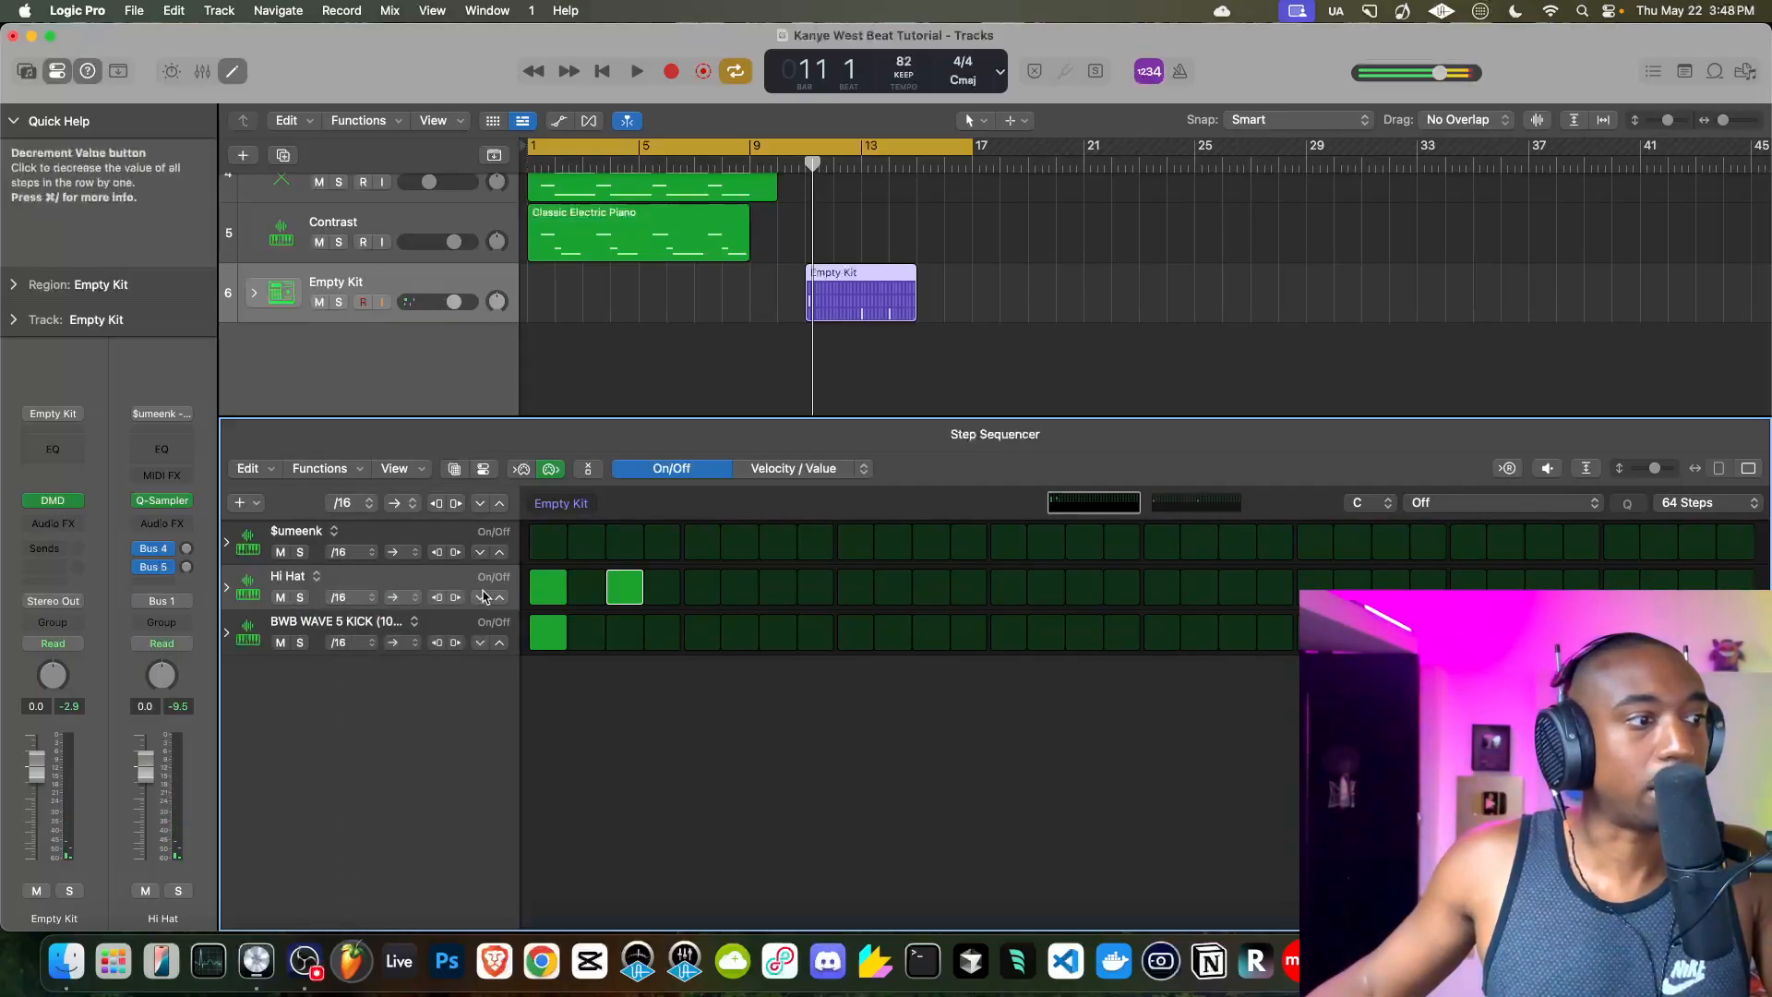
pyautogui.click(227, 588)
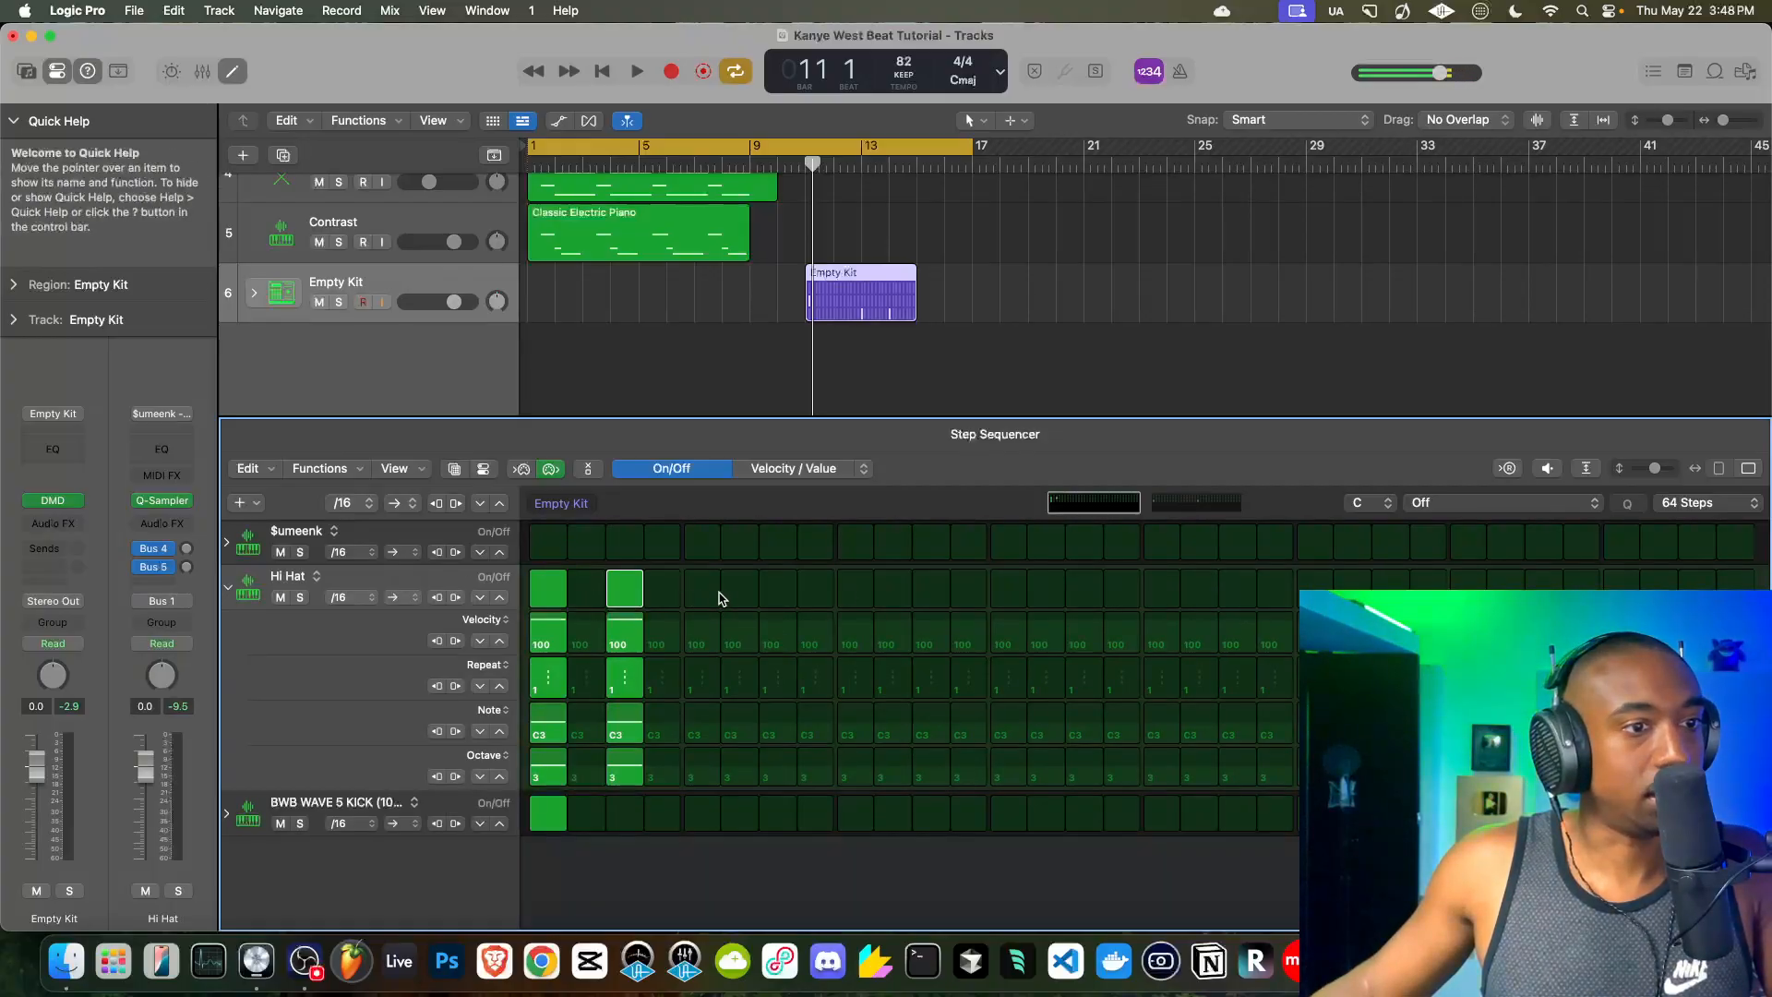
pyautogui.click(228, 588)
# - Move the Empty Kit pattern region to bar 1 and fill all 32 visible steps of the Hi Hat row
pyautogui.press('space')
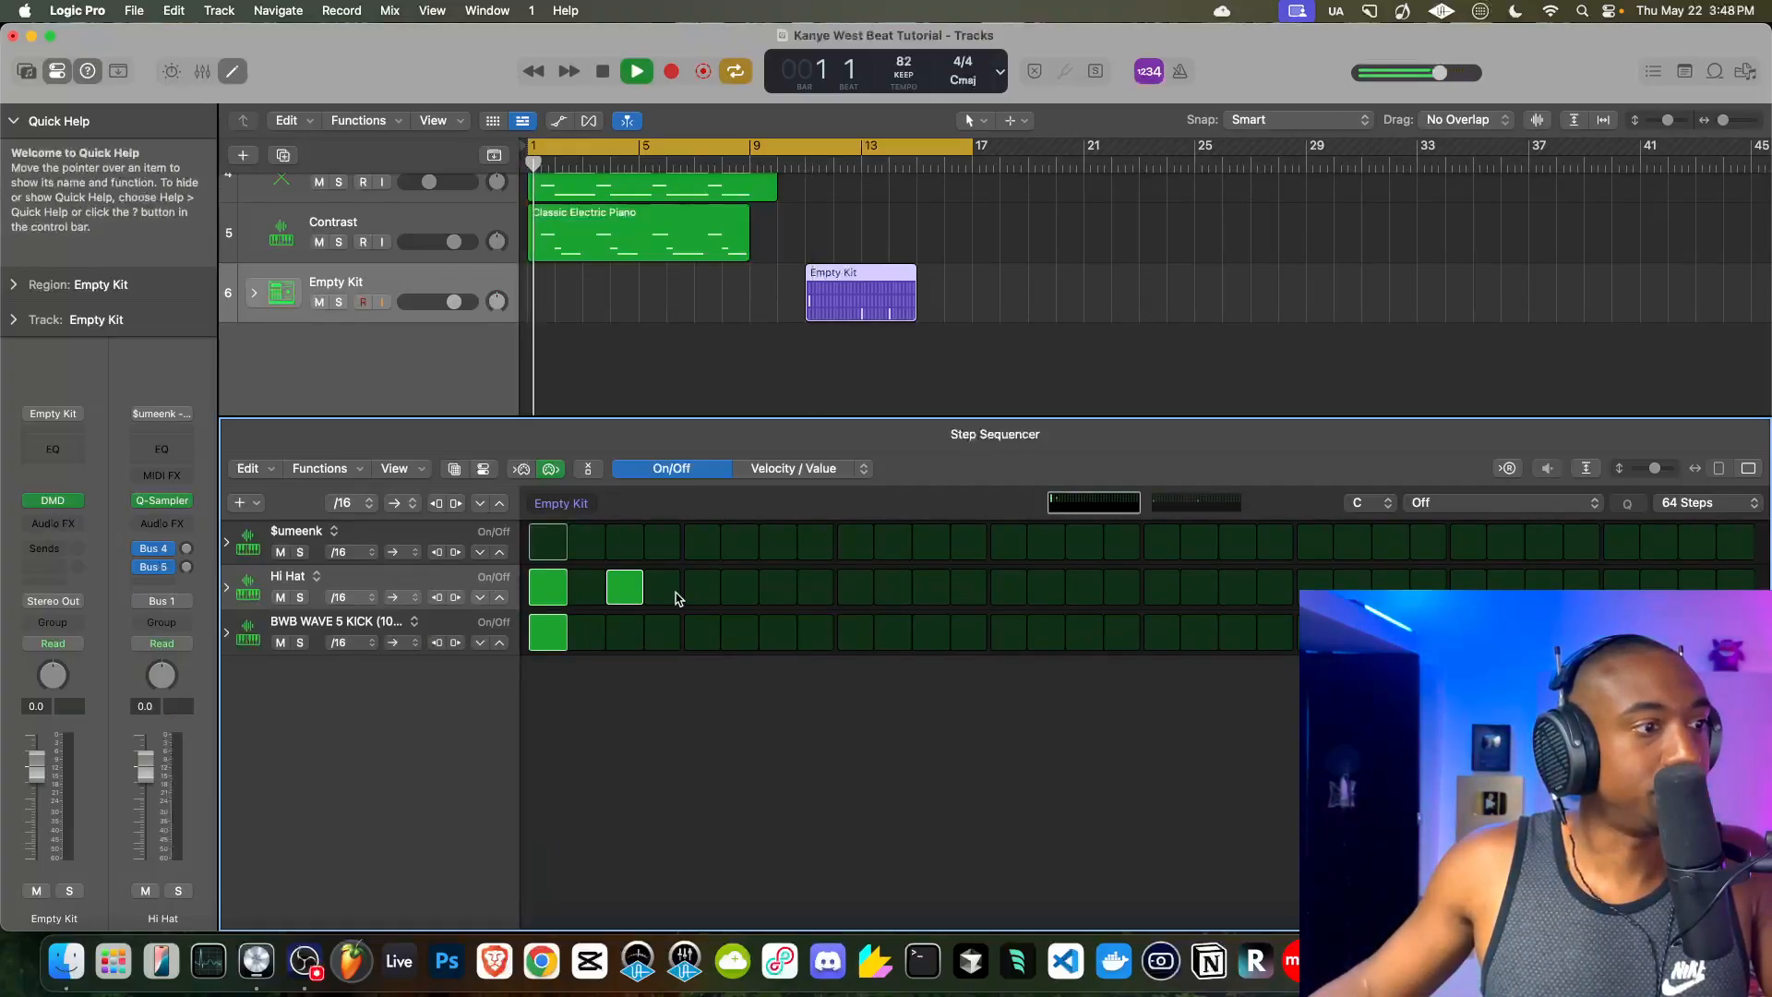
pyautogui.press('space')
pyautogui.moveTo(884, 274); pyautogui.dragTo(602, 282)
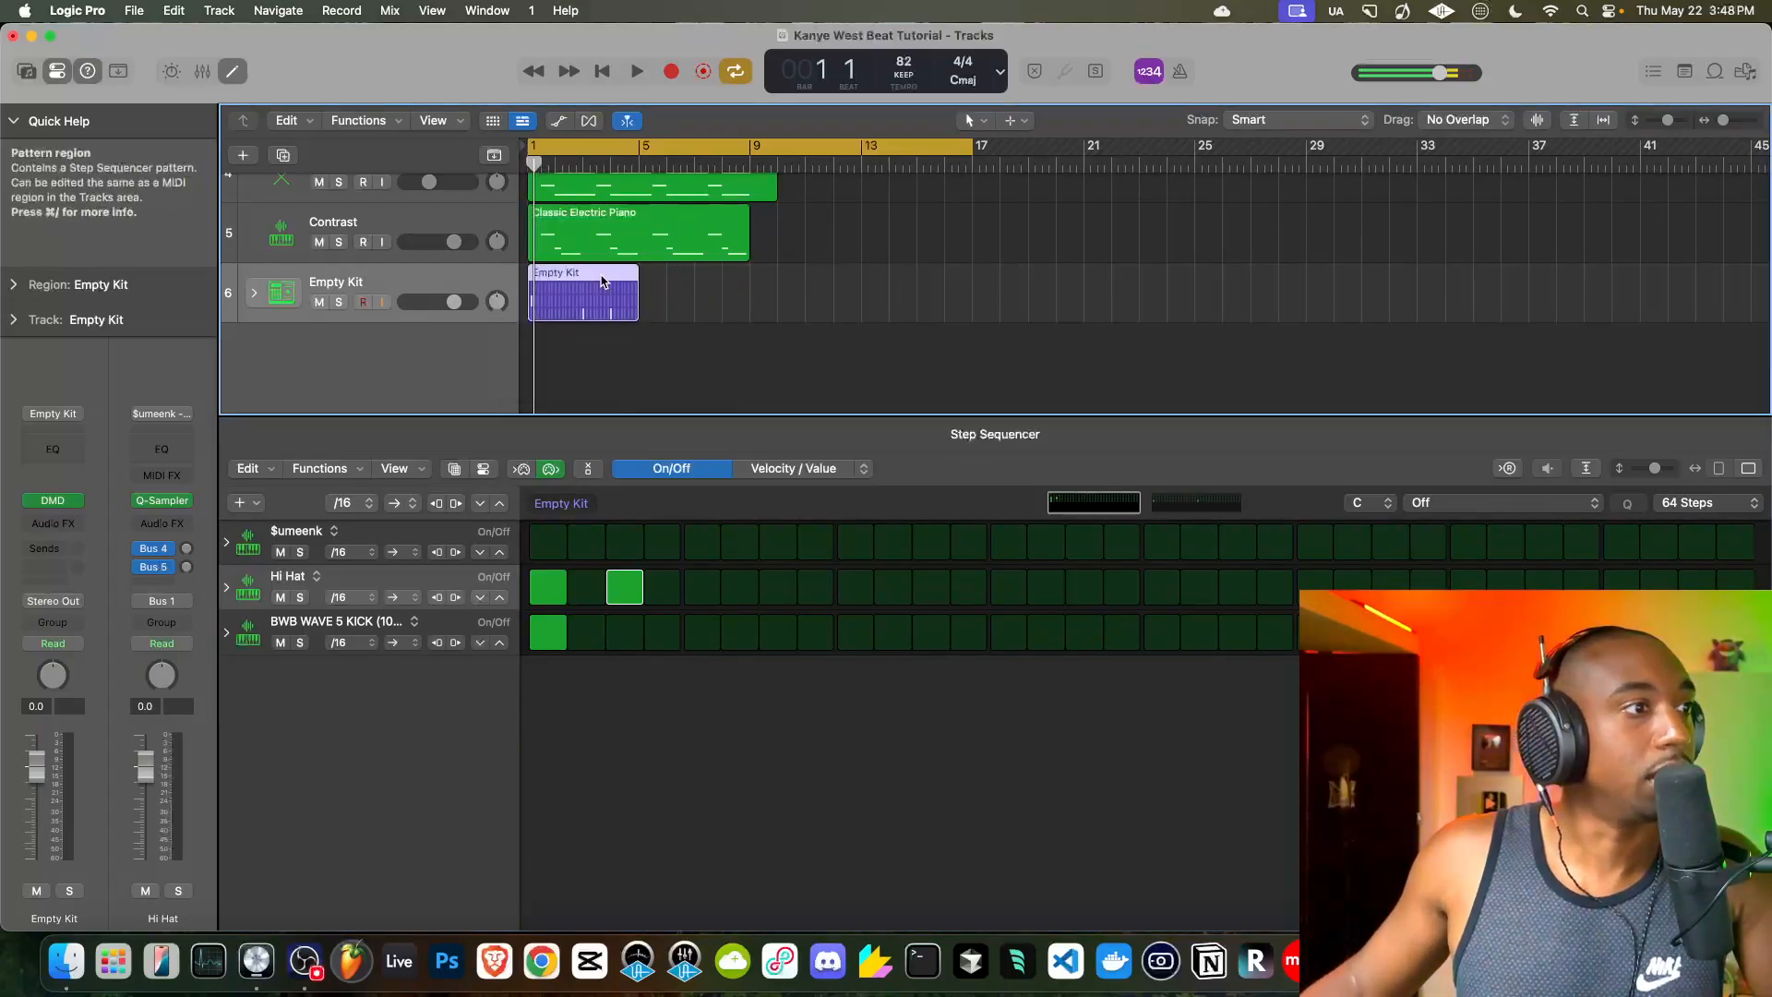
pyautogui.moveTo(587, 591); pyautogui.dragTo(1735, 591)
# - Add snare hits on steps 5, 13, 21 and 29 of the $umeenk snare row while the song plays
pyautogui.press('space')
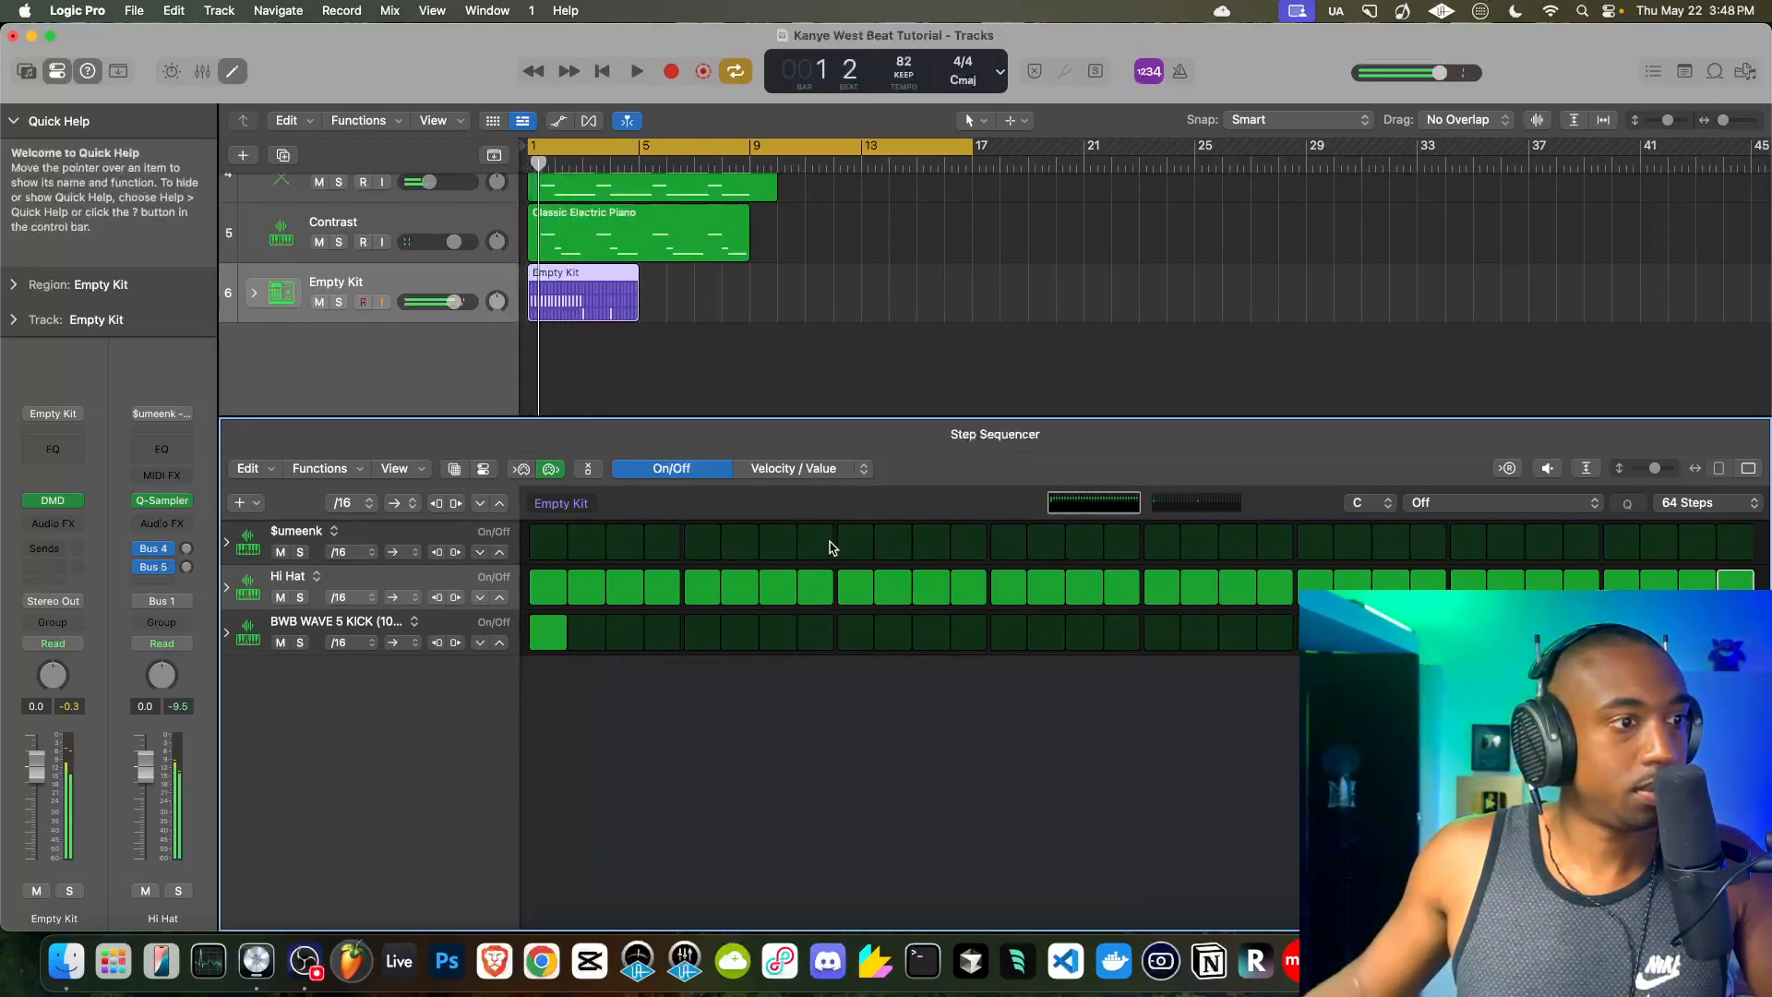
pyautogui.click(703, 542)
pyautogui.click(1009, 542)
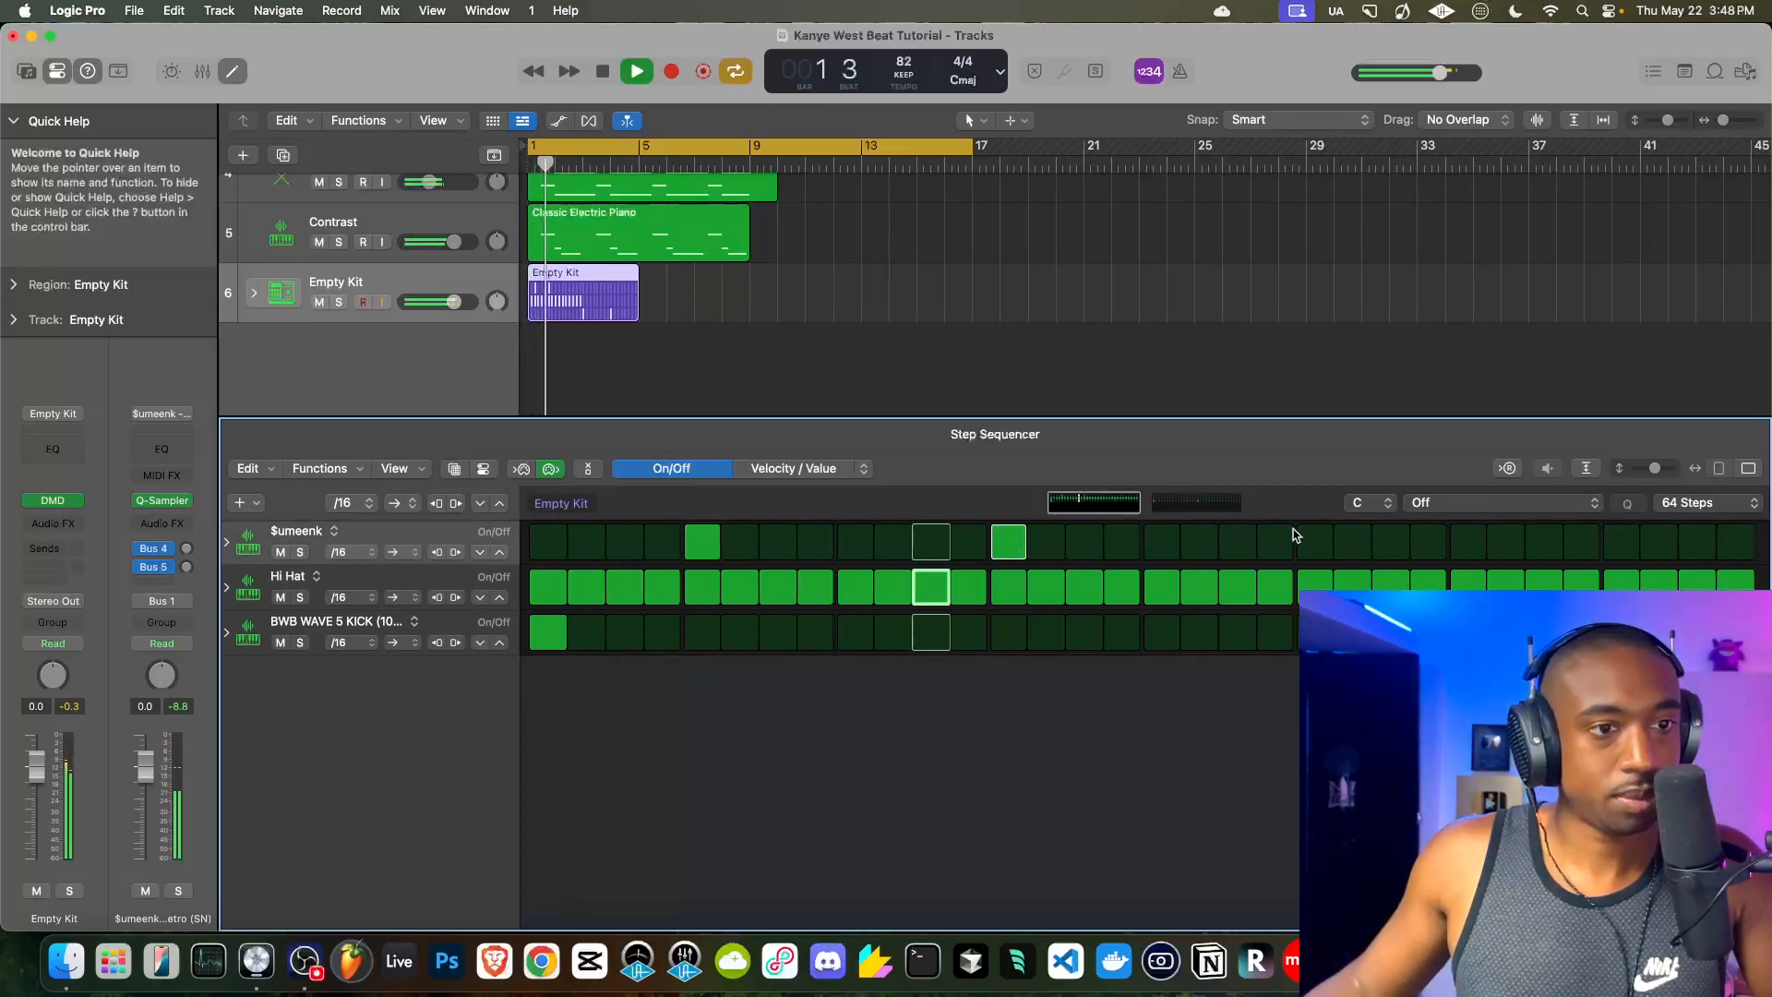
pyautogui.click(1317, 548)
pyautogui.click(1615, 545)
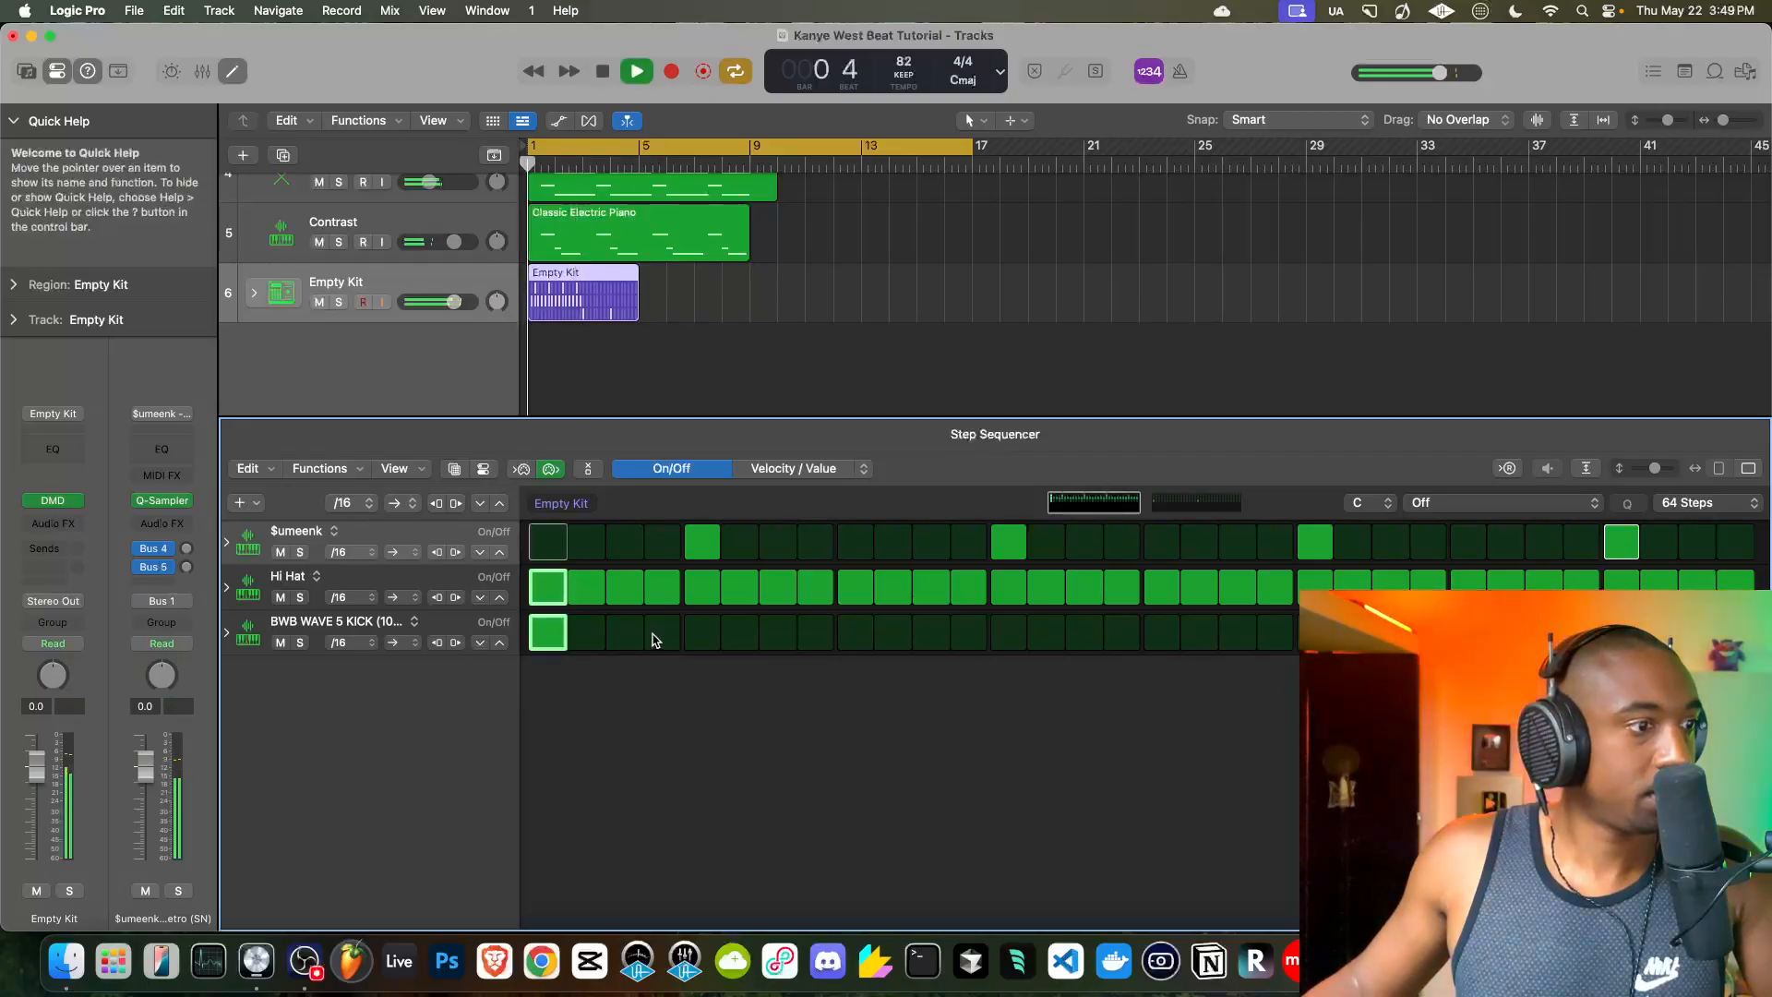
pyautogui.press('space')
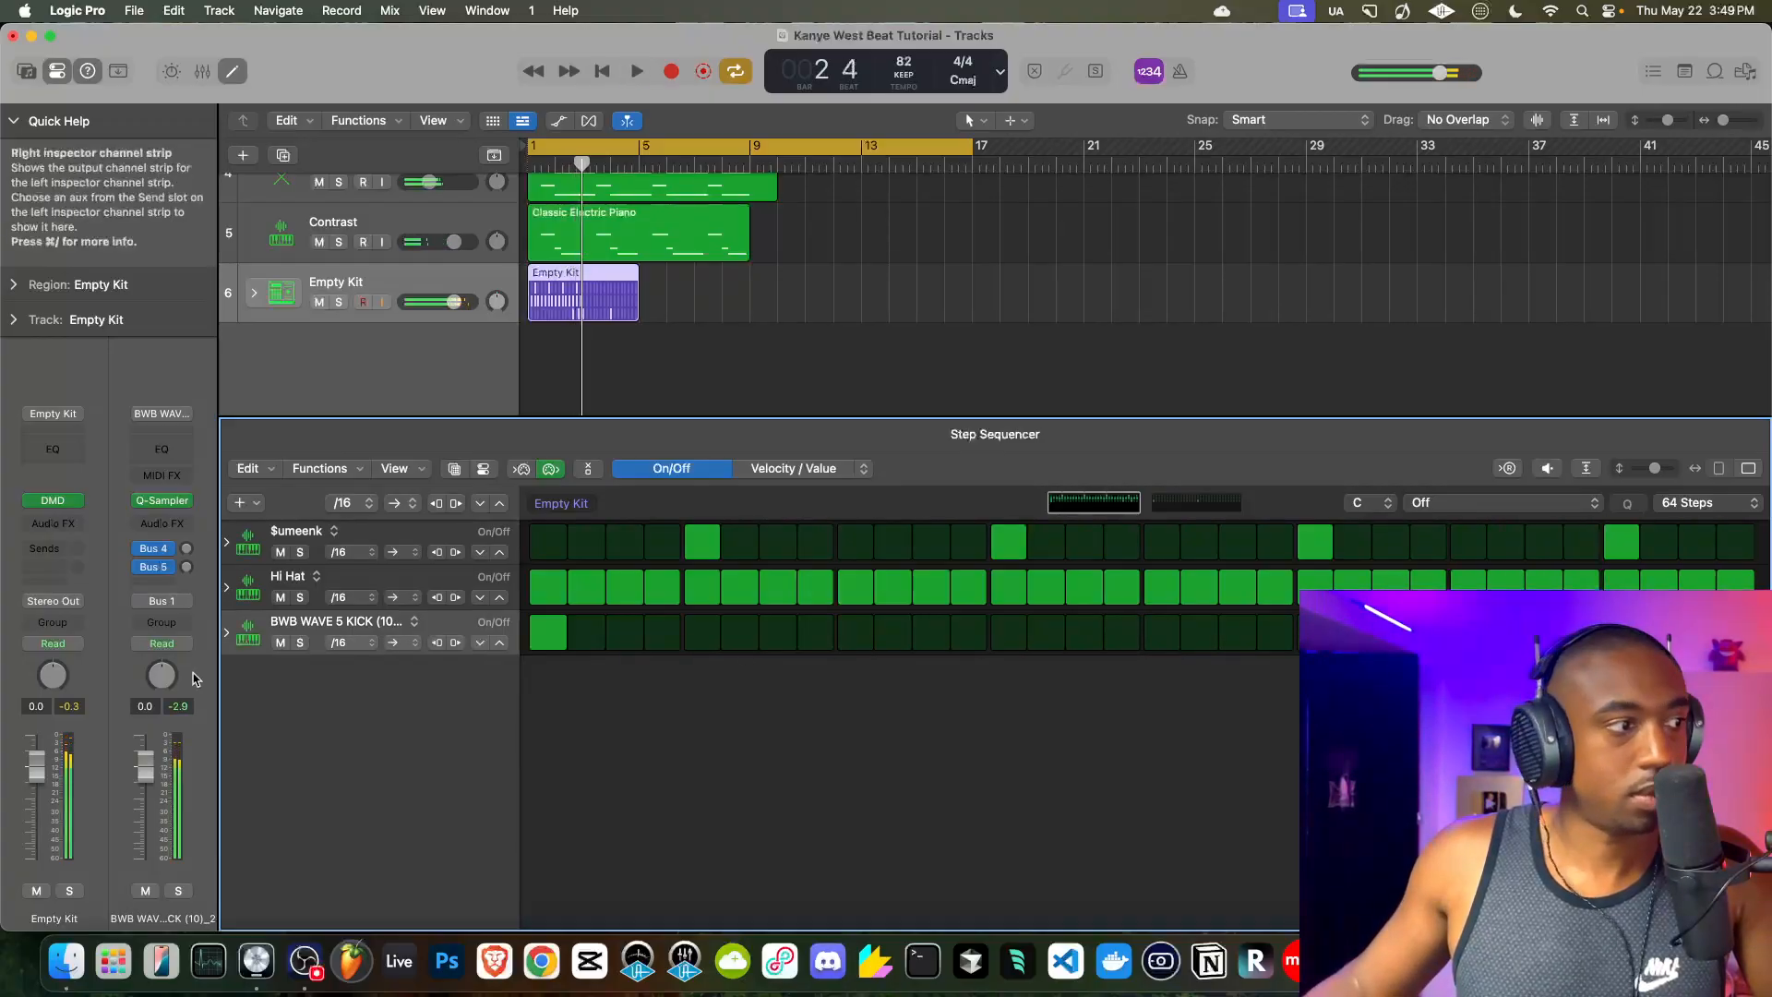
# - Expand the kick row's subrows, close the Step Sequencer editor, and stop playback
pyautogui.click(227, 632)
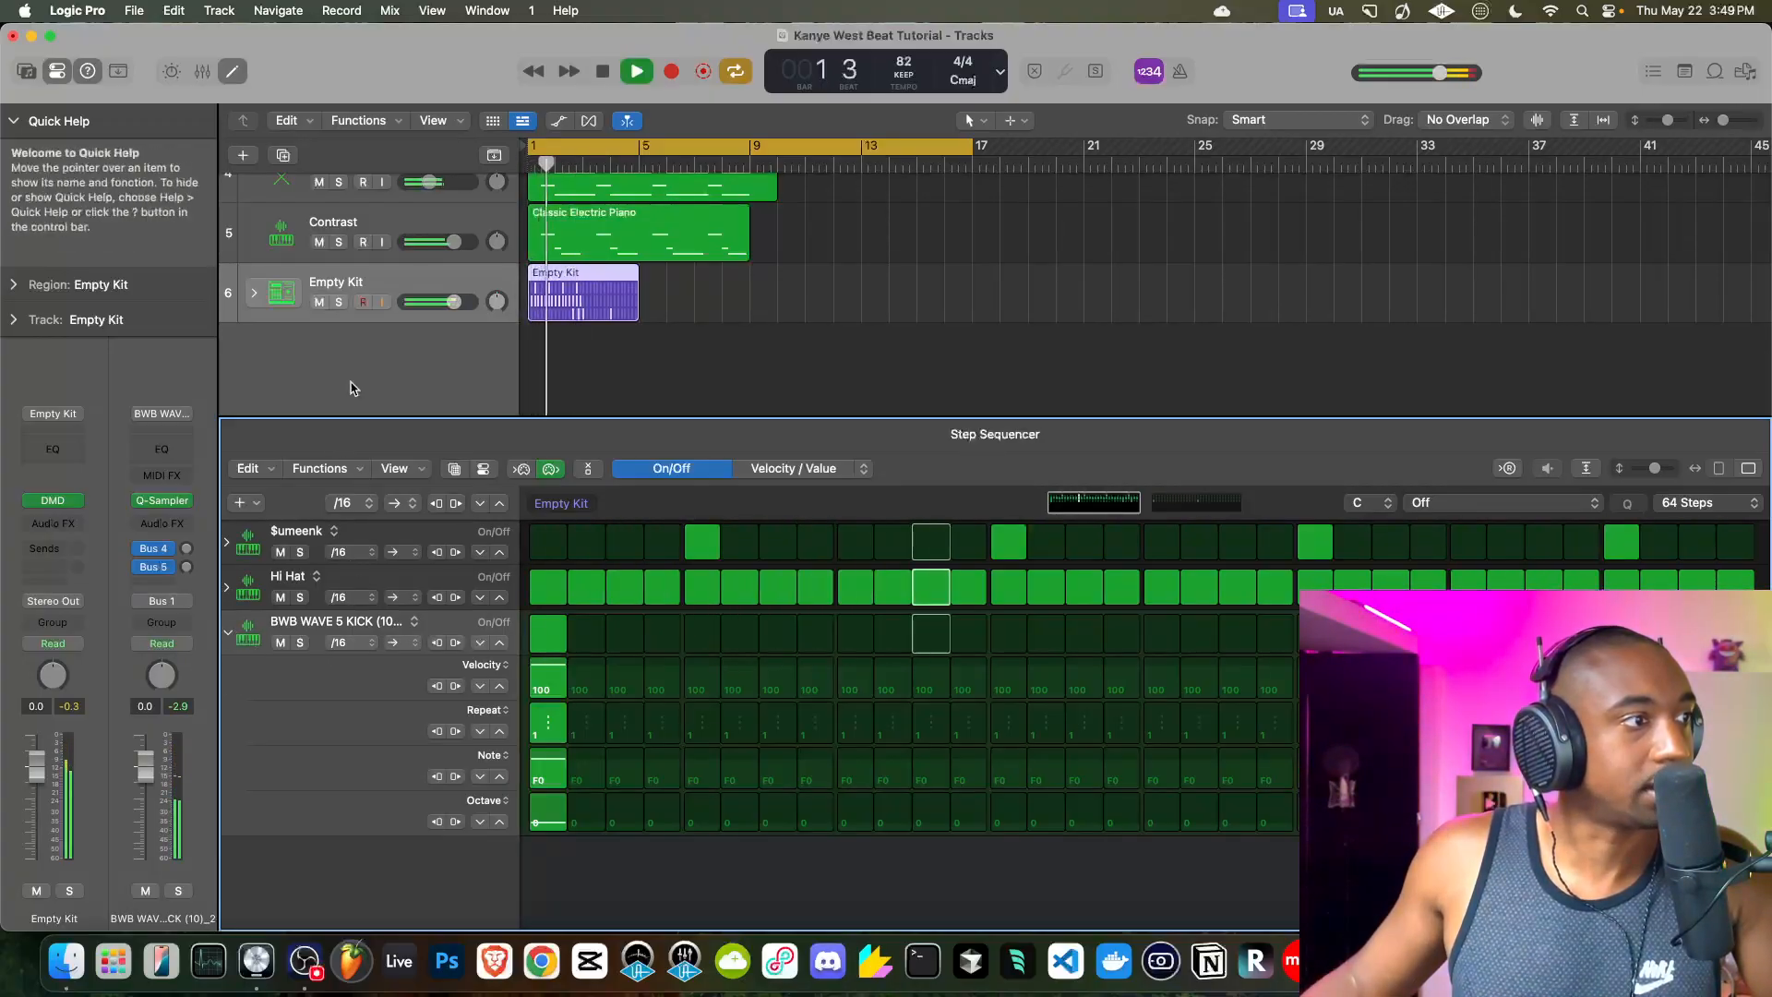
pyautogui.click(261, 293)
pyautogui.click(263, 293)
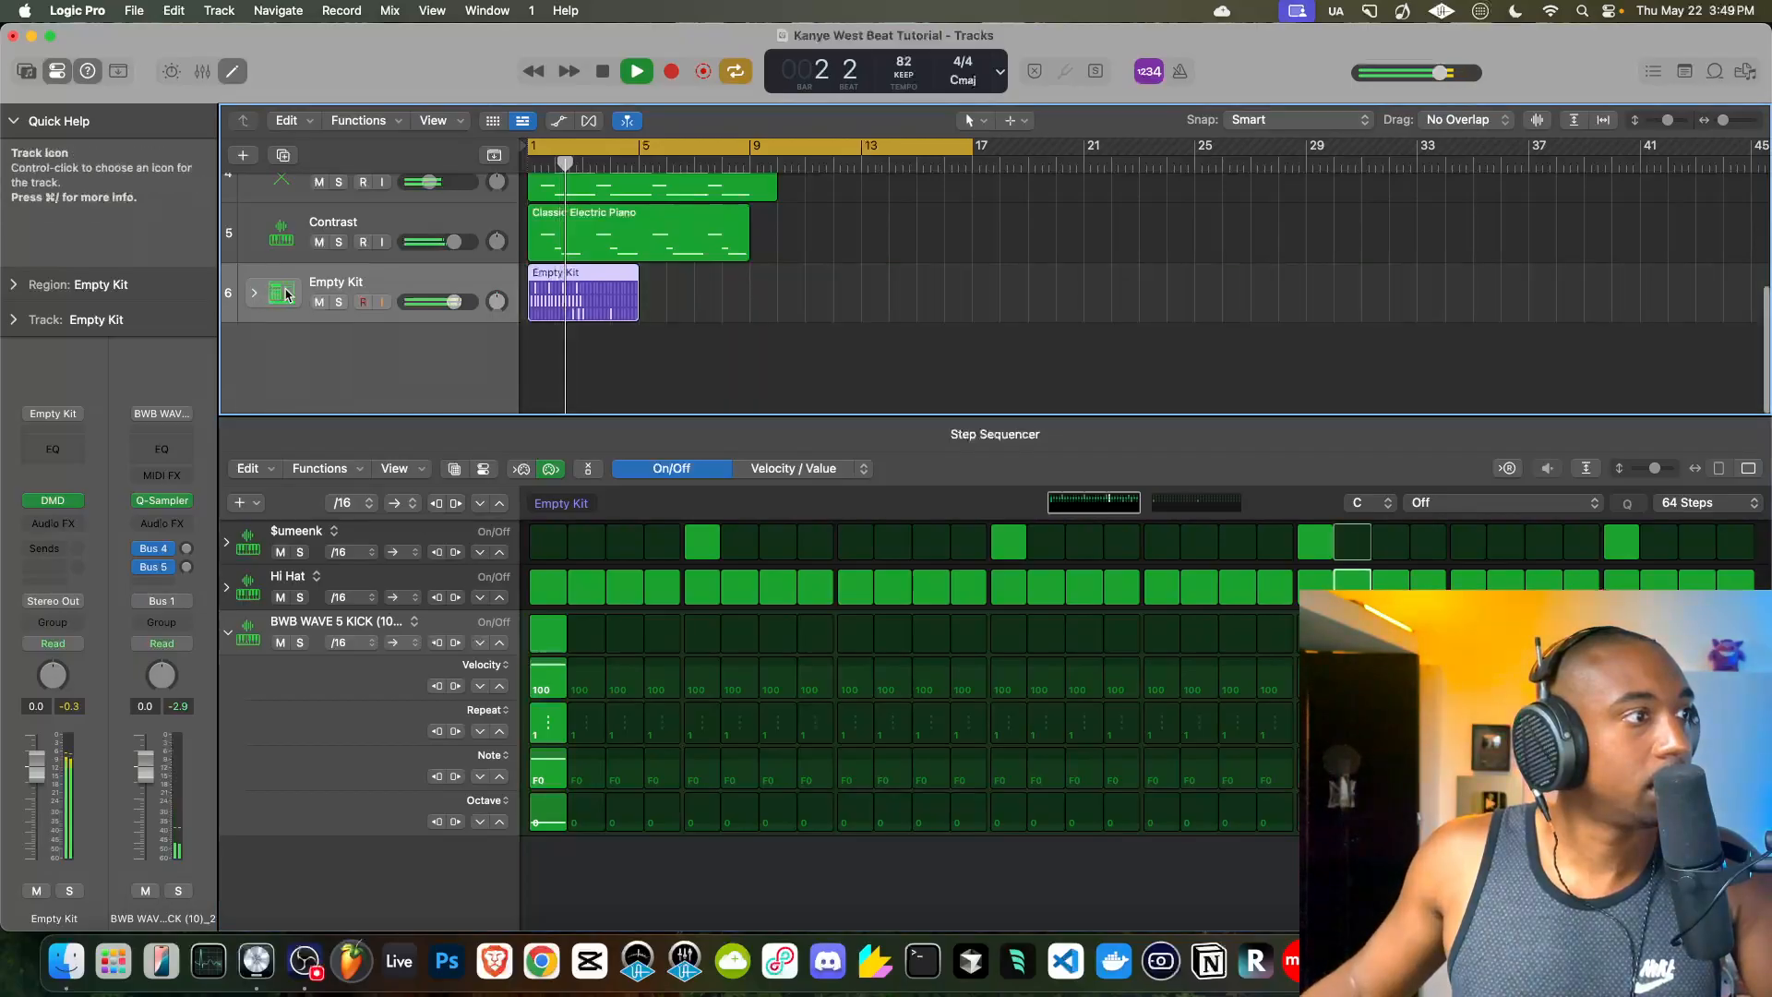
pyautogui.click(233, 71)
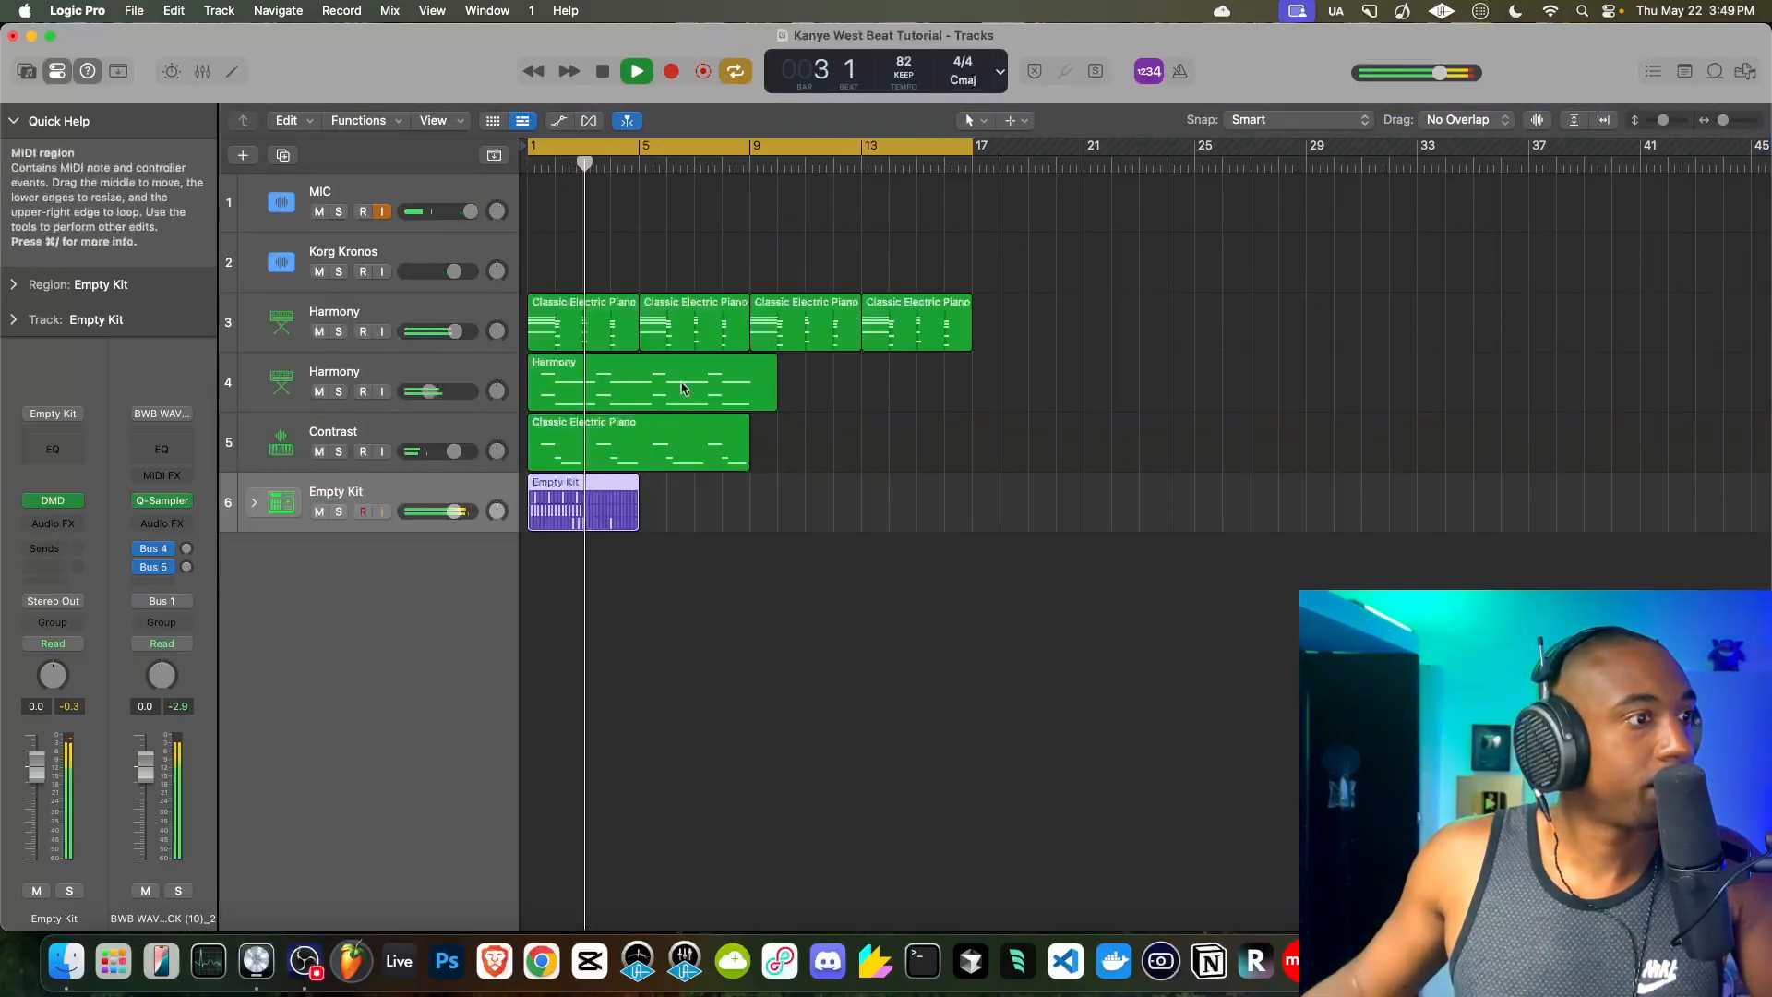
pyautogui.press('space')
# - Shorten the Empty Kit pattern region so it ends exactly at bar 3
pyautogui.scroll(10, 579, 503)
pyautogui.scroll(-6, 715, 504)
pyautogui.moveTo(831, 517); pyautogui.dragTo(616, 523)
pyautogui.scroll(8, 767, 515)
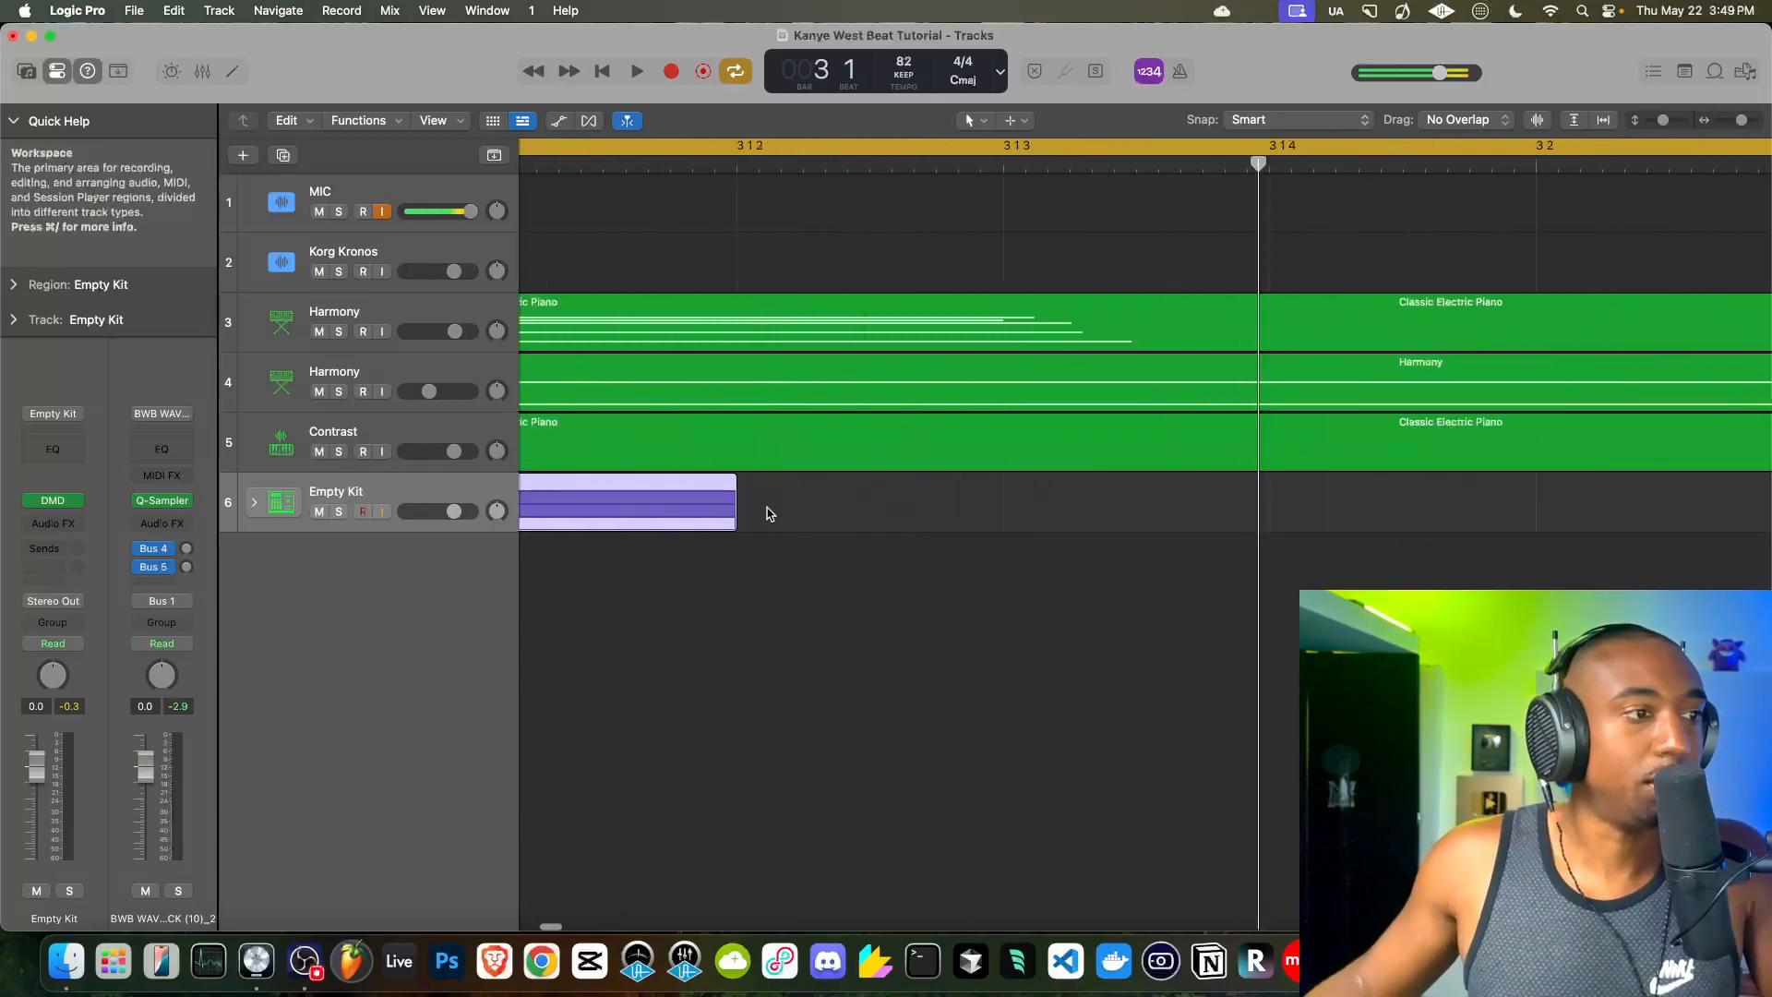
pyautogui.scroll(-5, 767, 515)
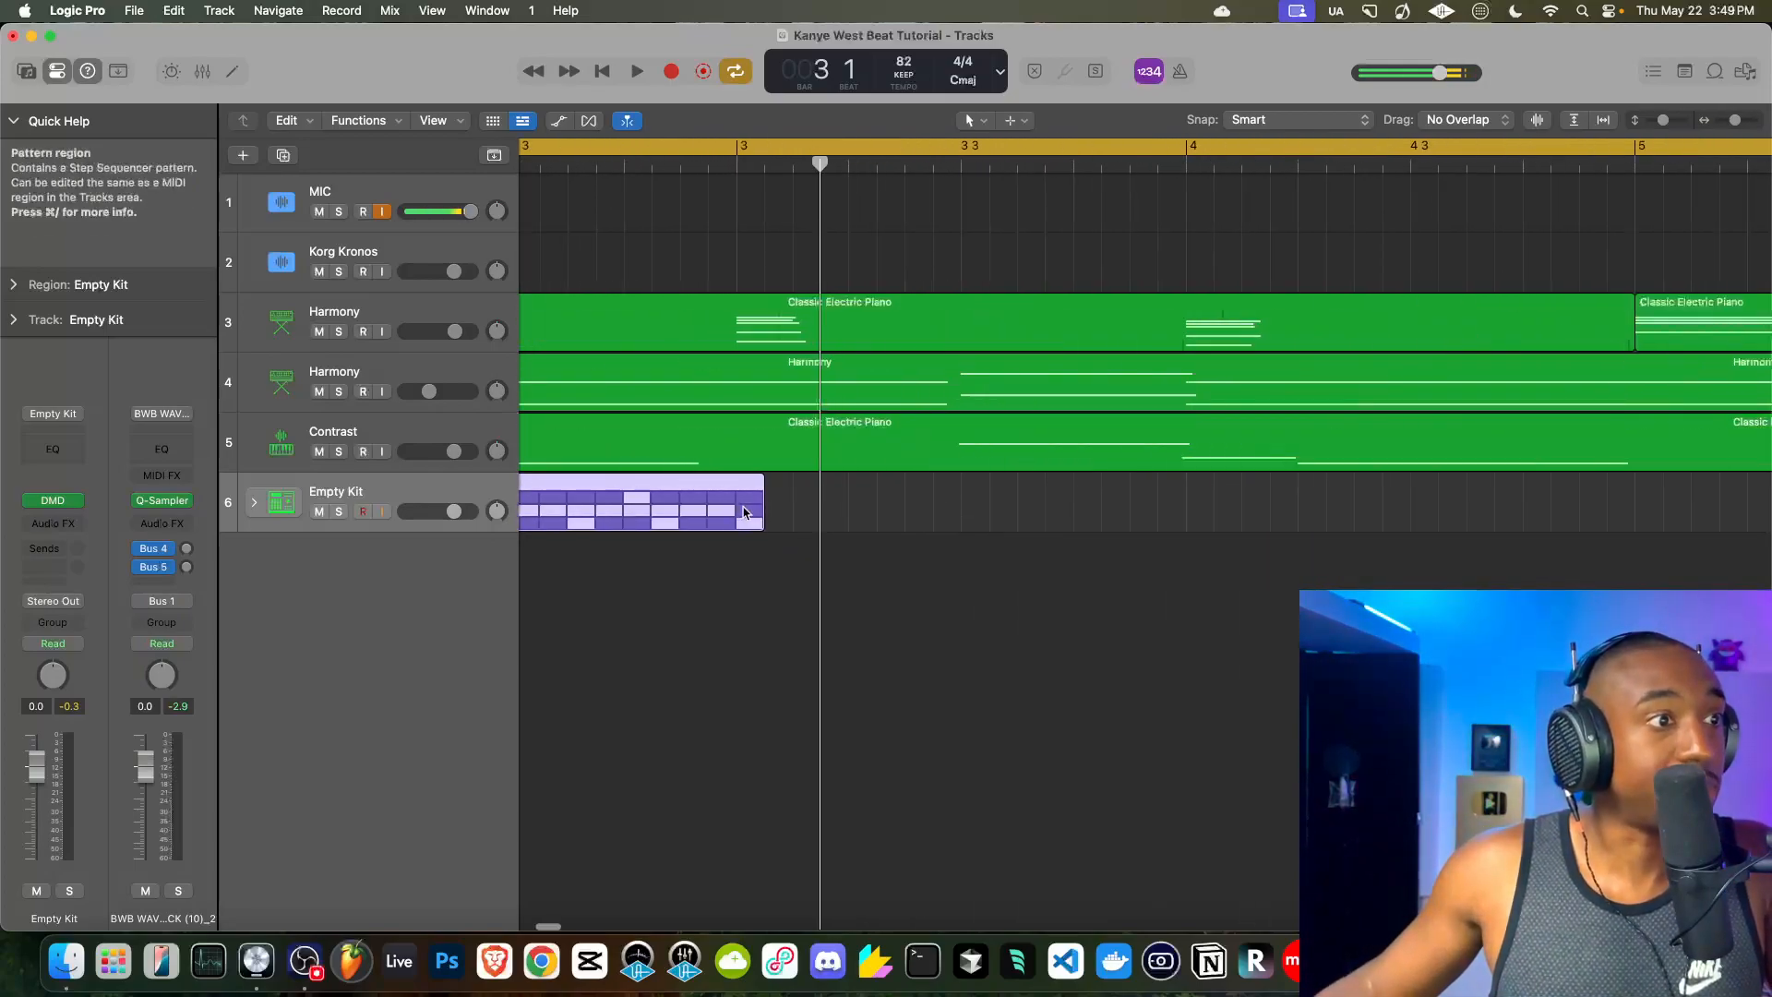
pyautogui.moveTo(743, 513); pyautogui.dragTo(729, 514)
pyautogui.scroll(-5, 729, 514)
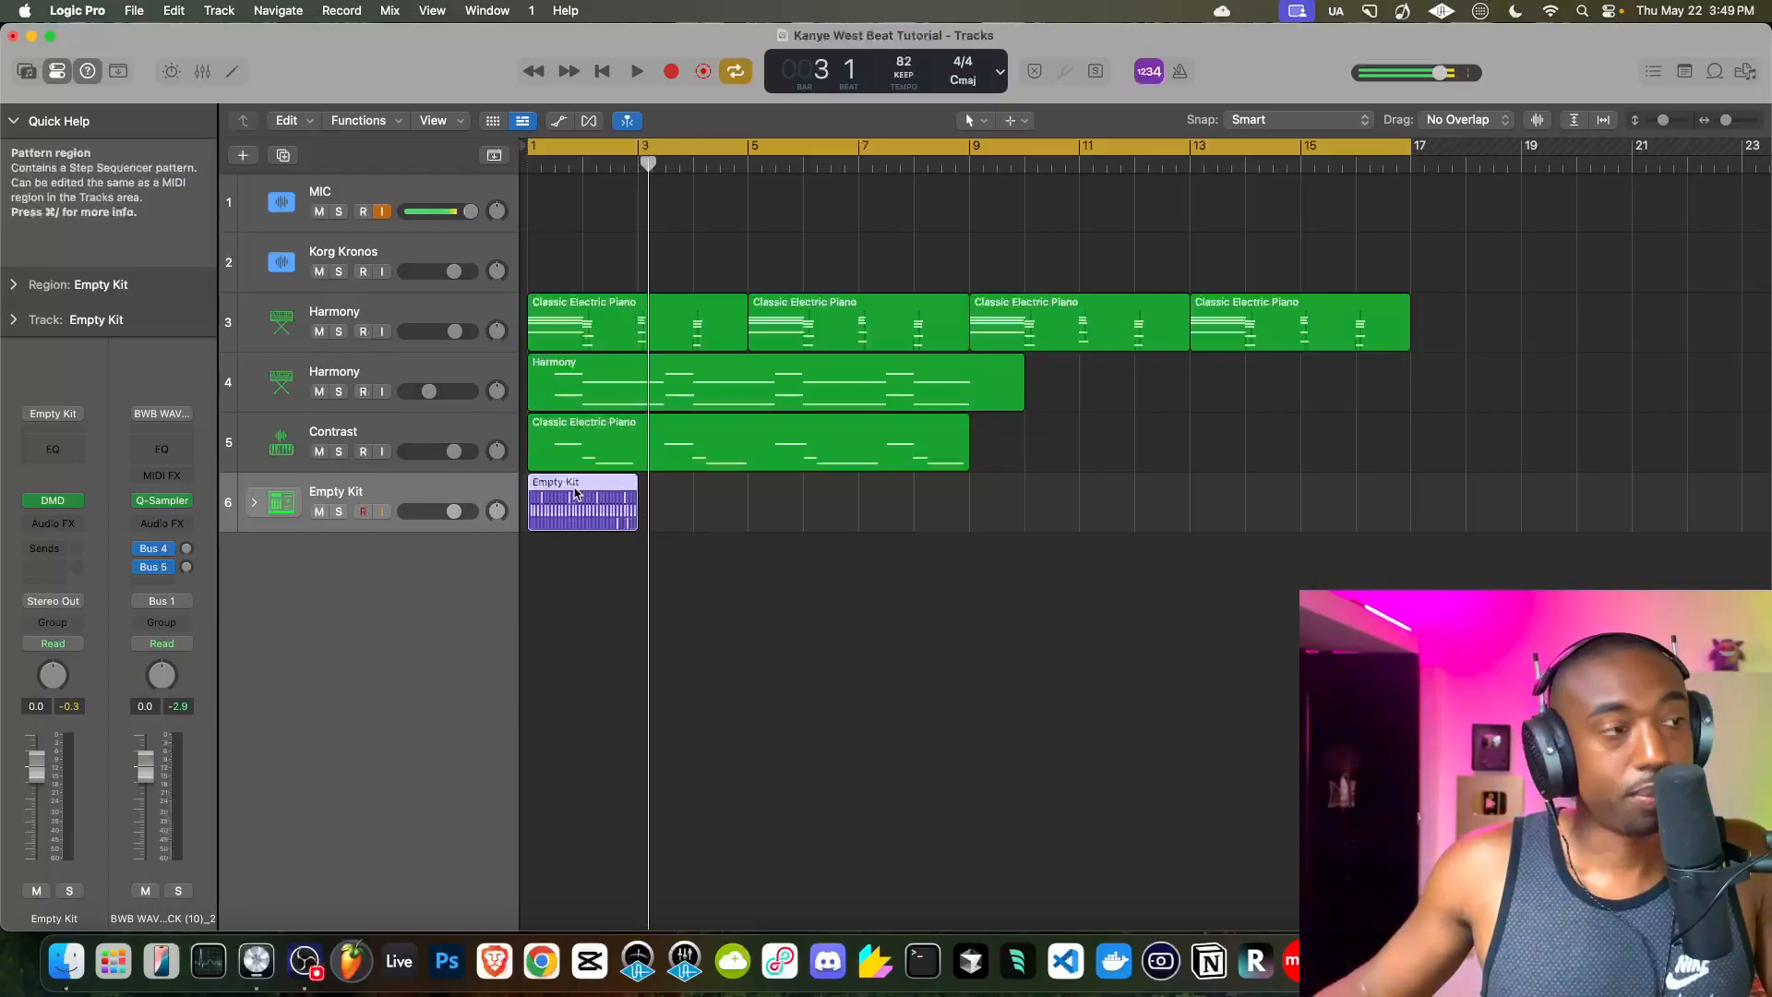
# - Place the playhead at bar 3 and paste a copy of the Empty Kit pattern region there
pyautogui.moveTo(642, 164); pyautogui.dragTo(635, 166)
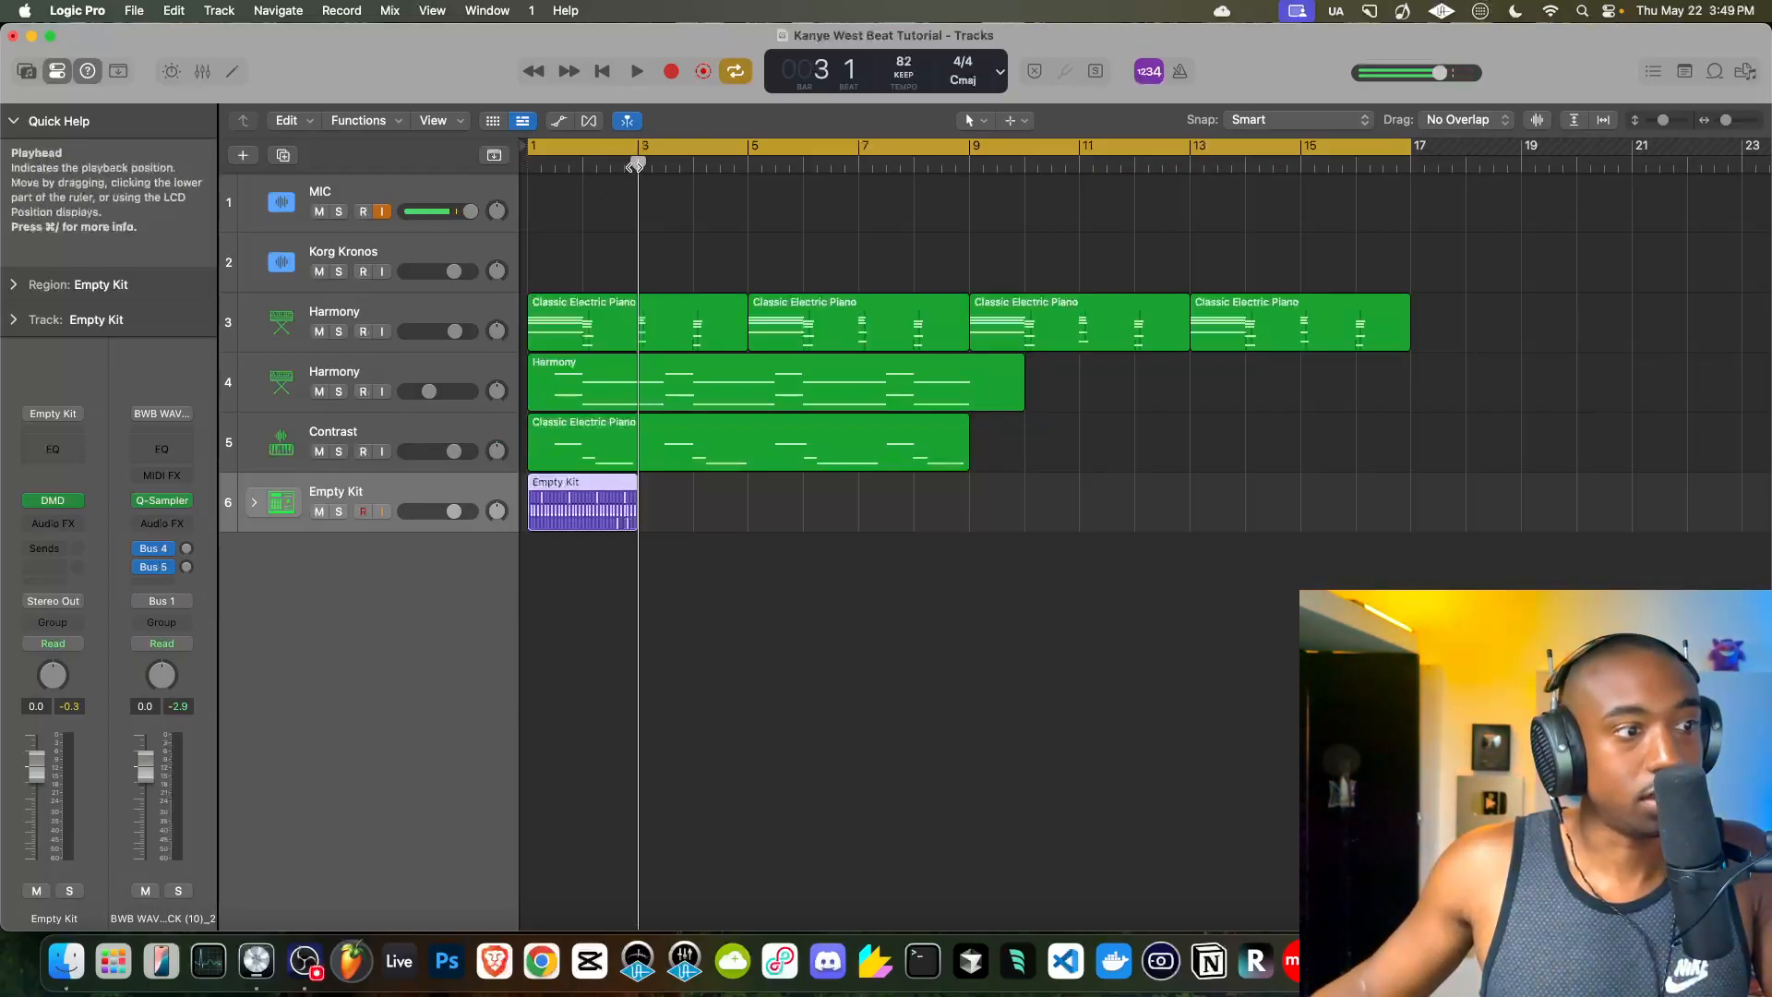
pyautogui.press('super+v')
pyautogui.click(607, 498)
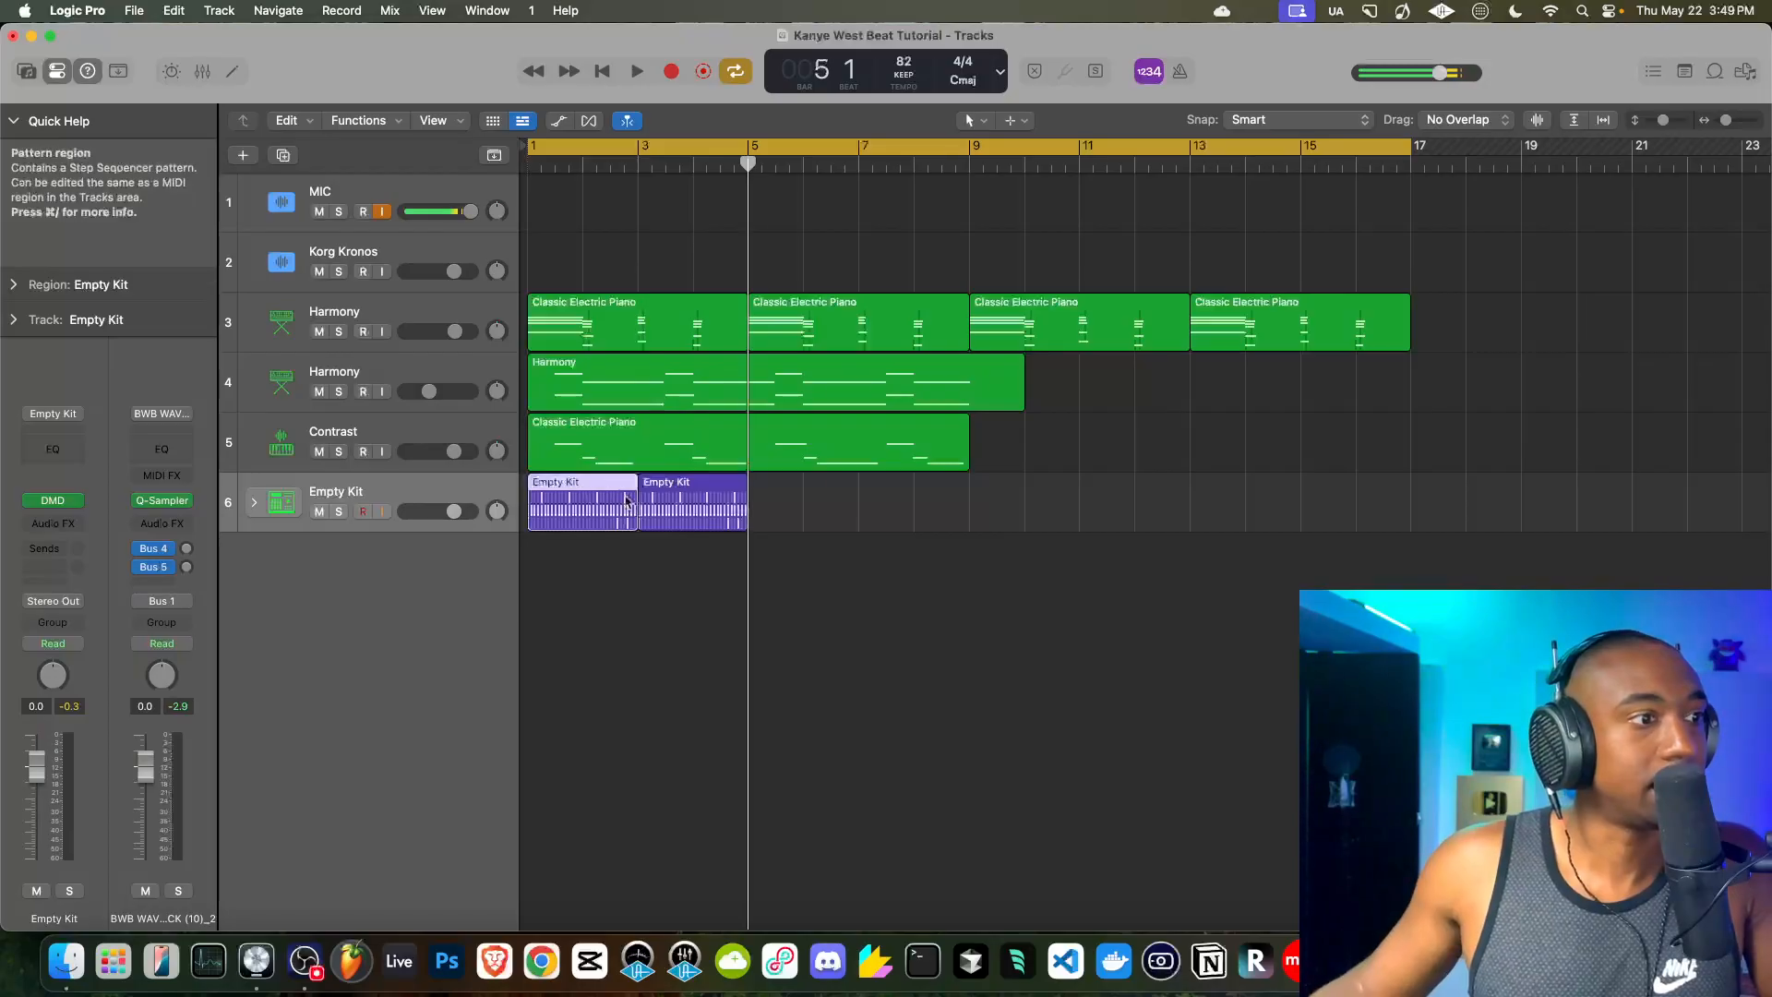
# - Open the copied Empty Kit region in the Step Sequencer and set the third Hi Hat step's repeat to 5 during playback
pyautogui.doubleClick(671, 519)
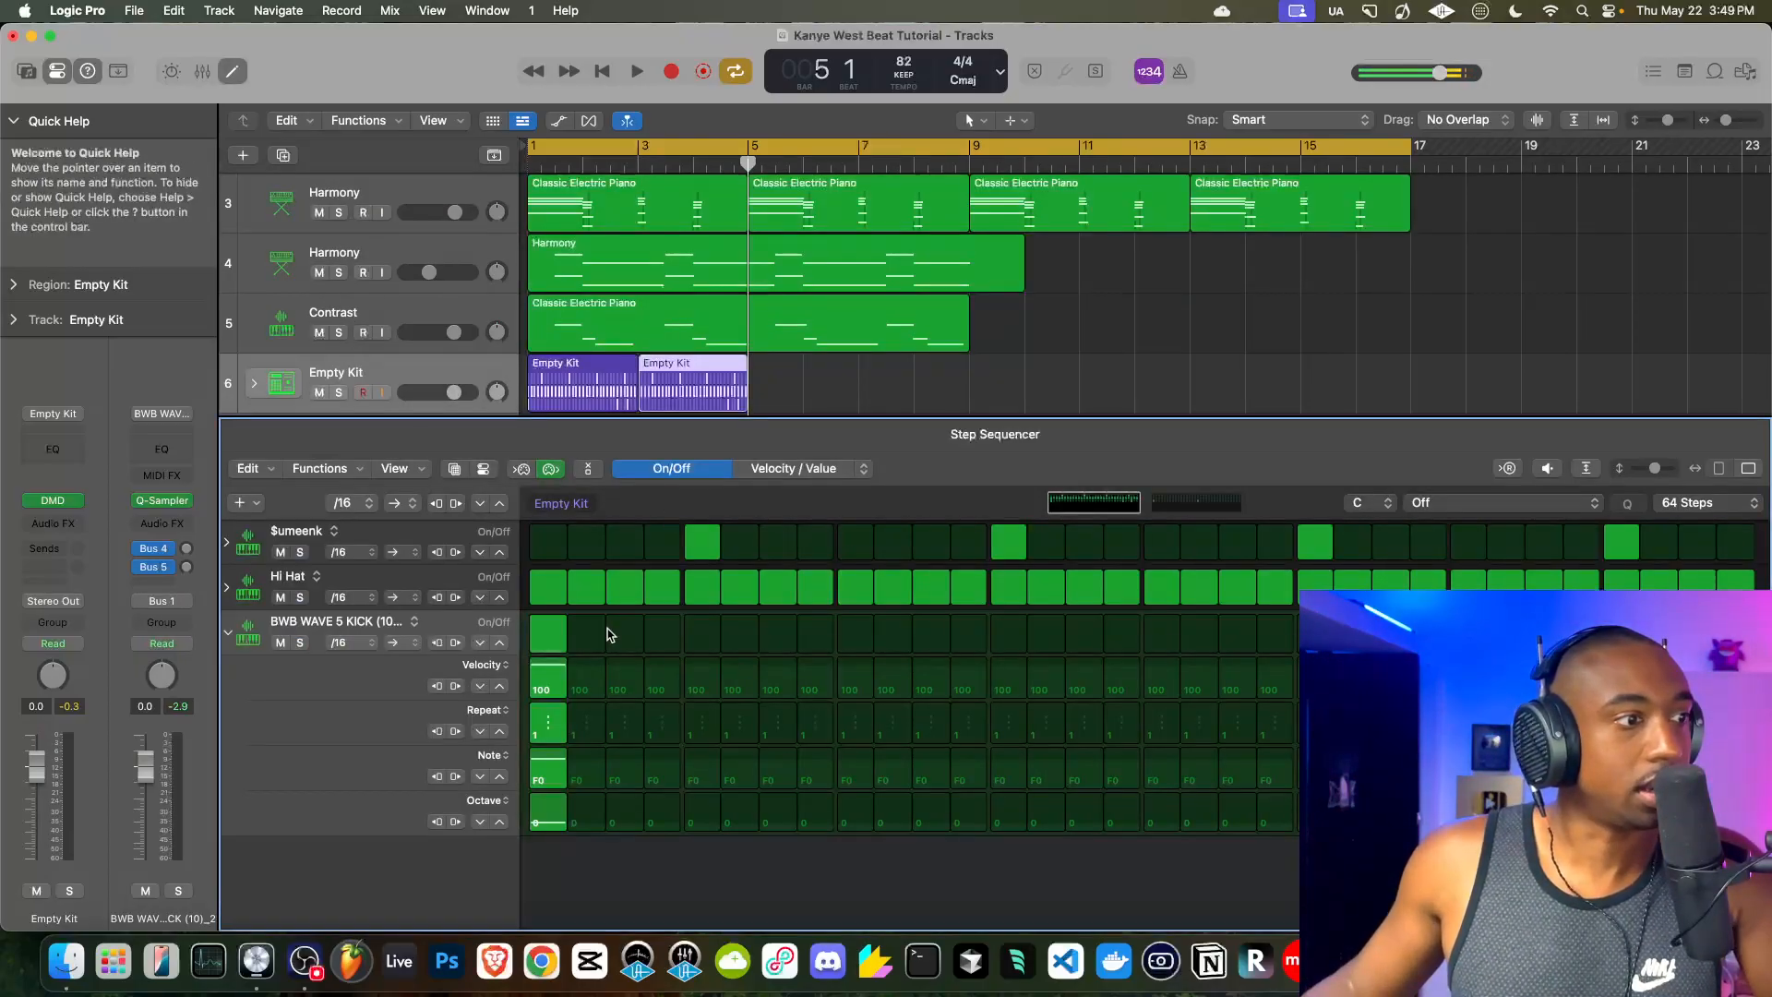
pyautogui.click(228, 634)
pyautogui.click(227, 591)
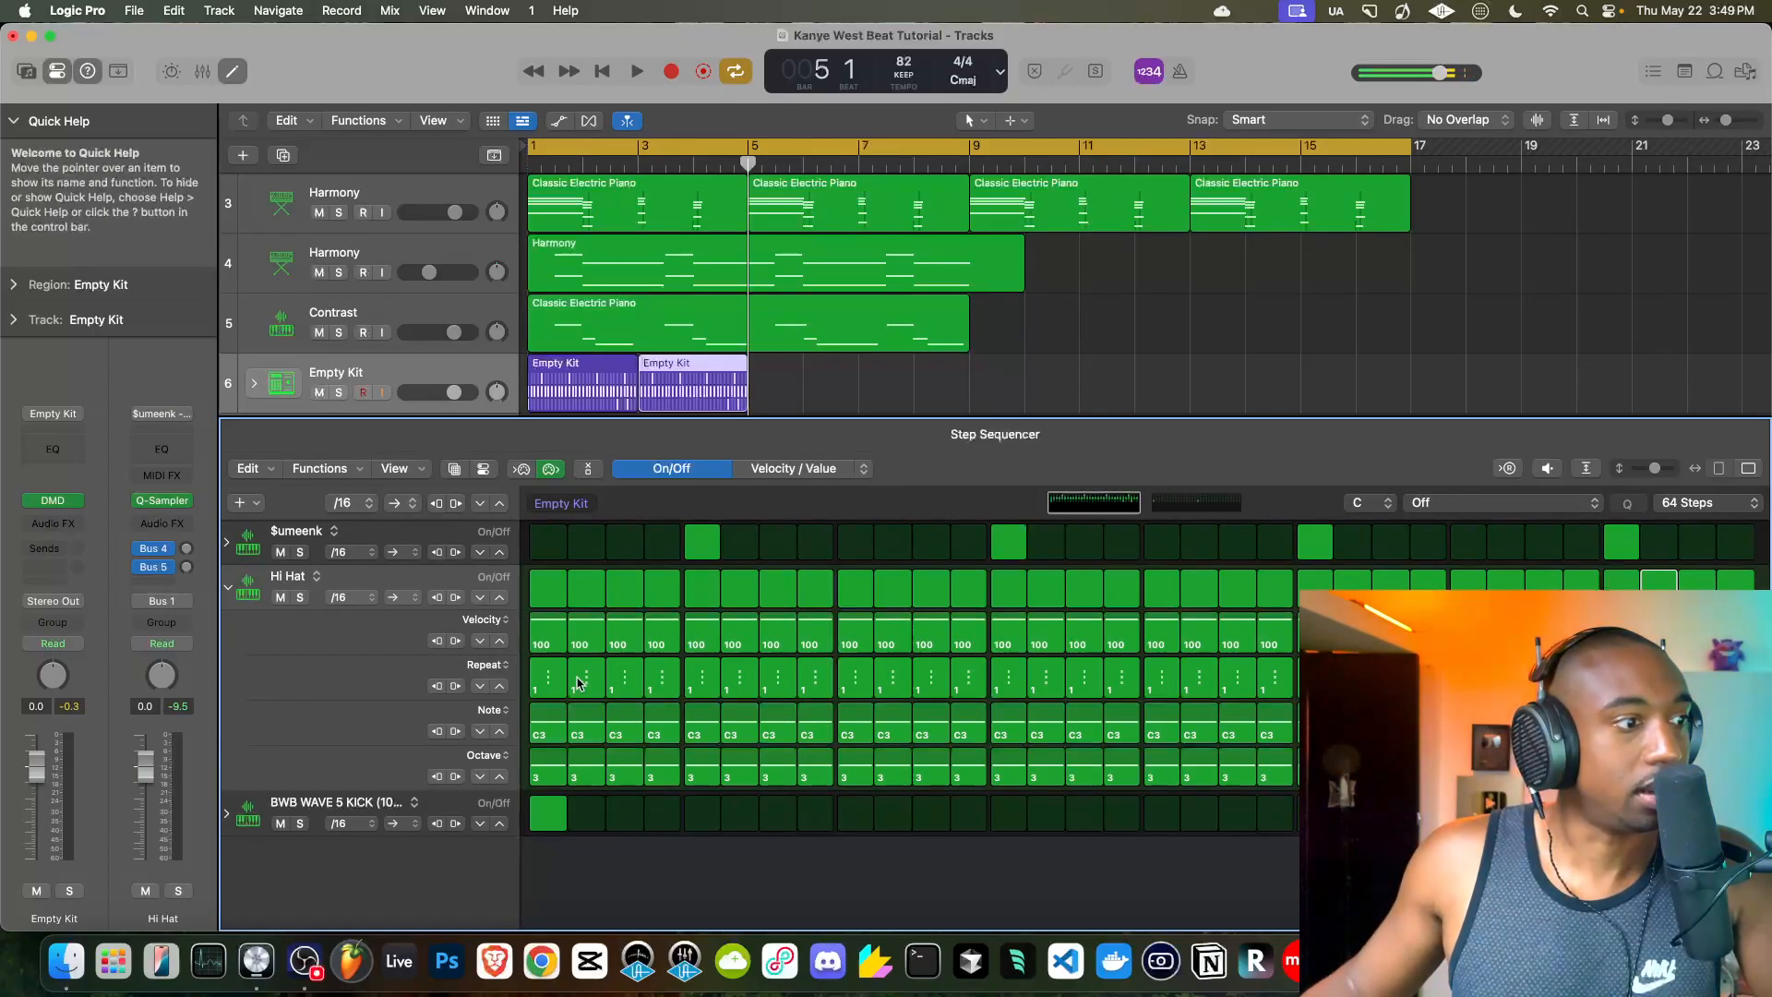
pyautogui.press('space')
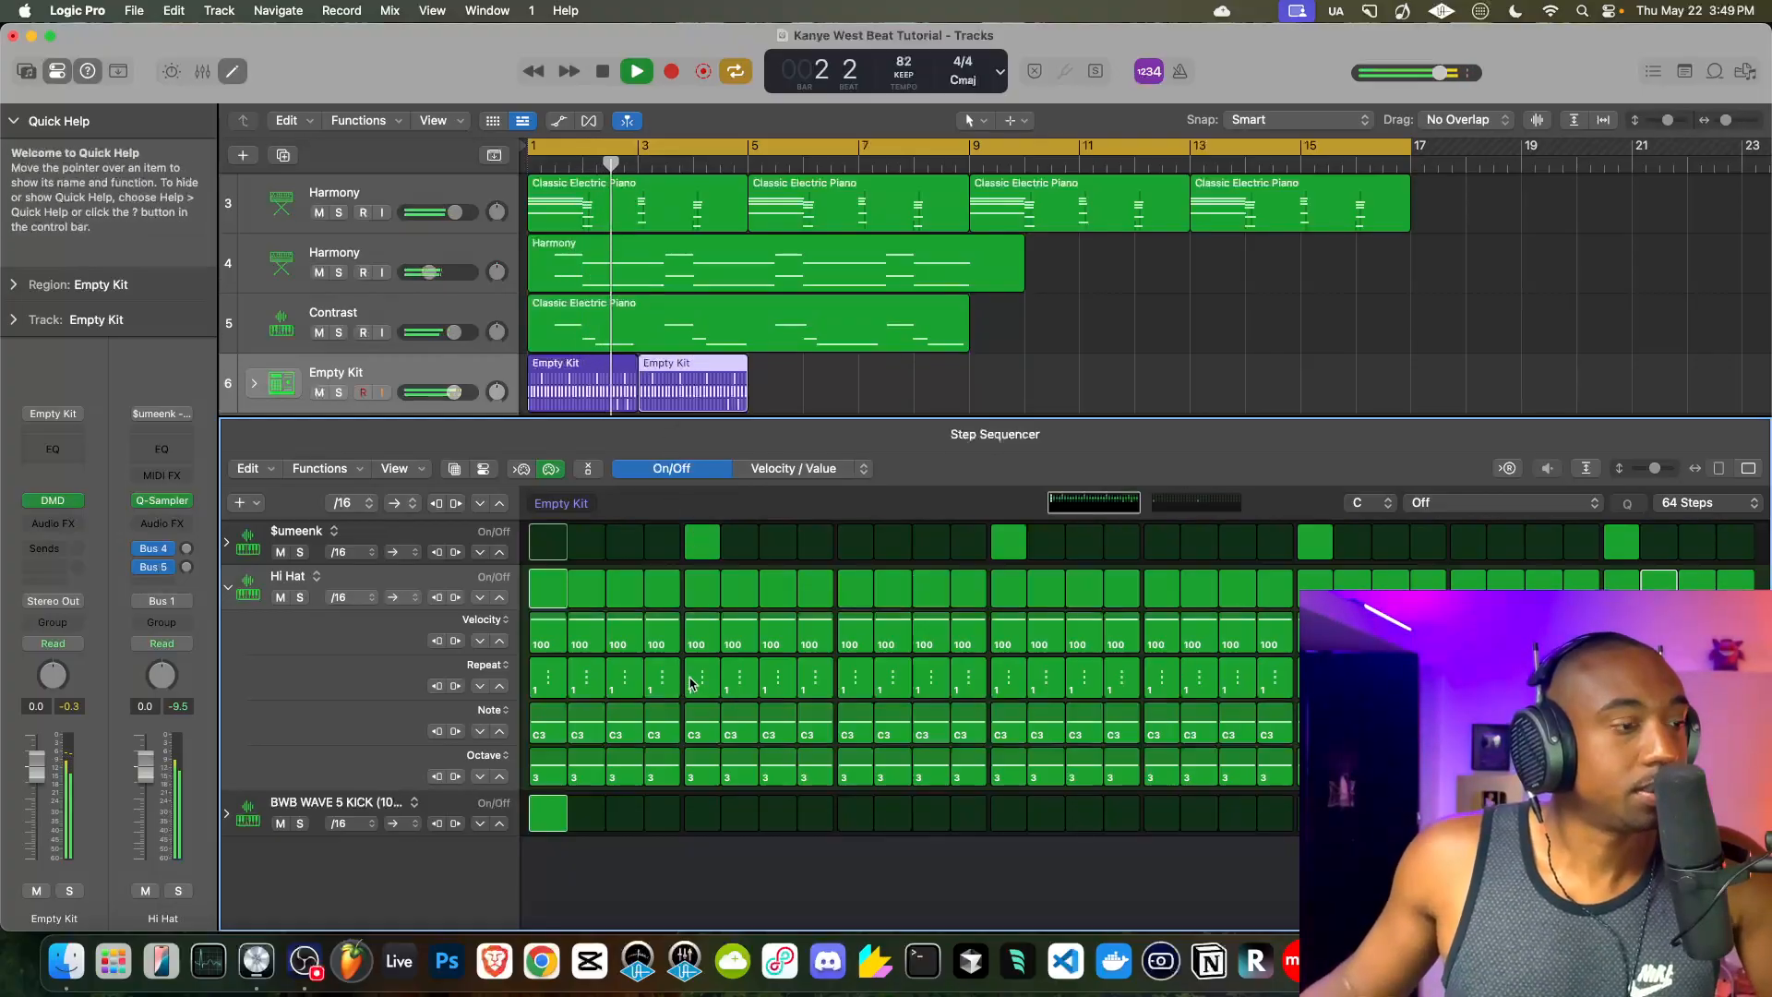
pyautogui.moveTo(633, 683); pyautogui.dragTo(626, 687)
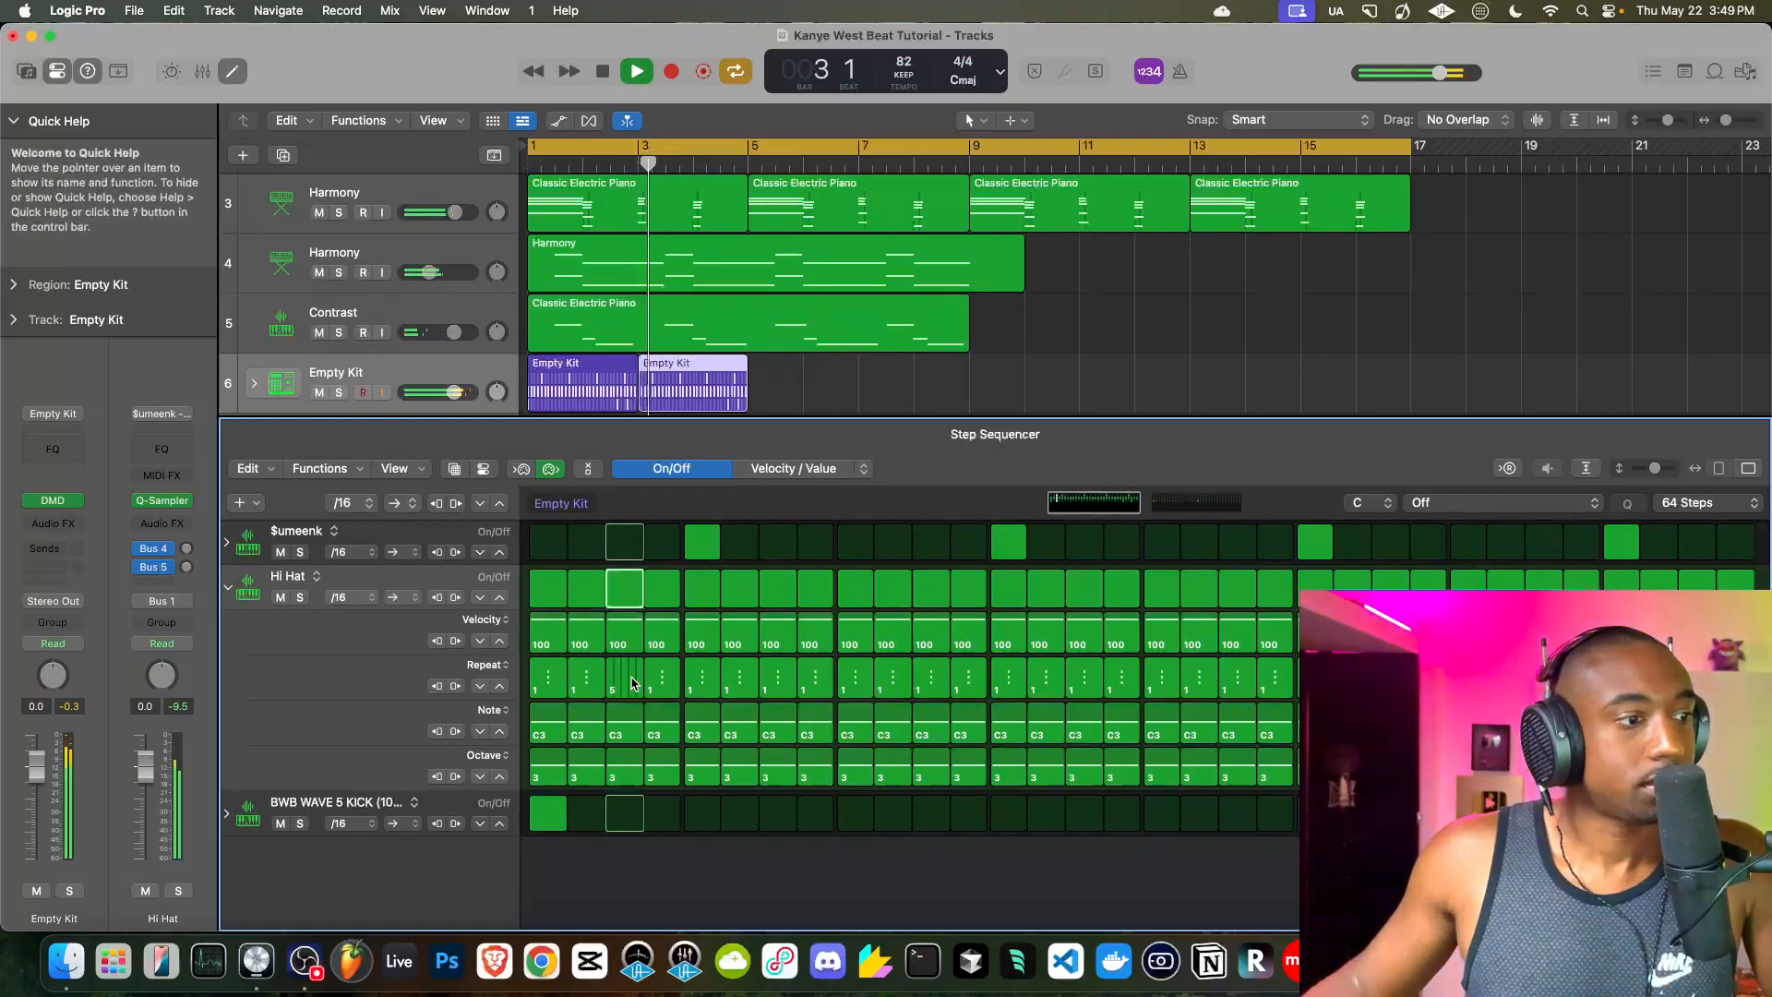
# - Set the repeat of the third and fourth Hi Hat steps to 3 and play the pattern back from the start
pyautogui.press('space')
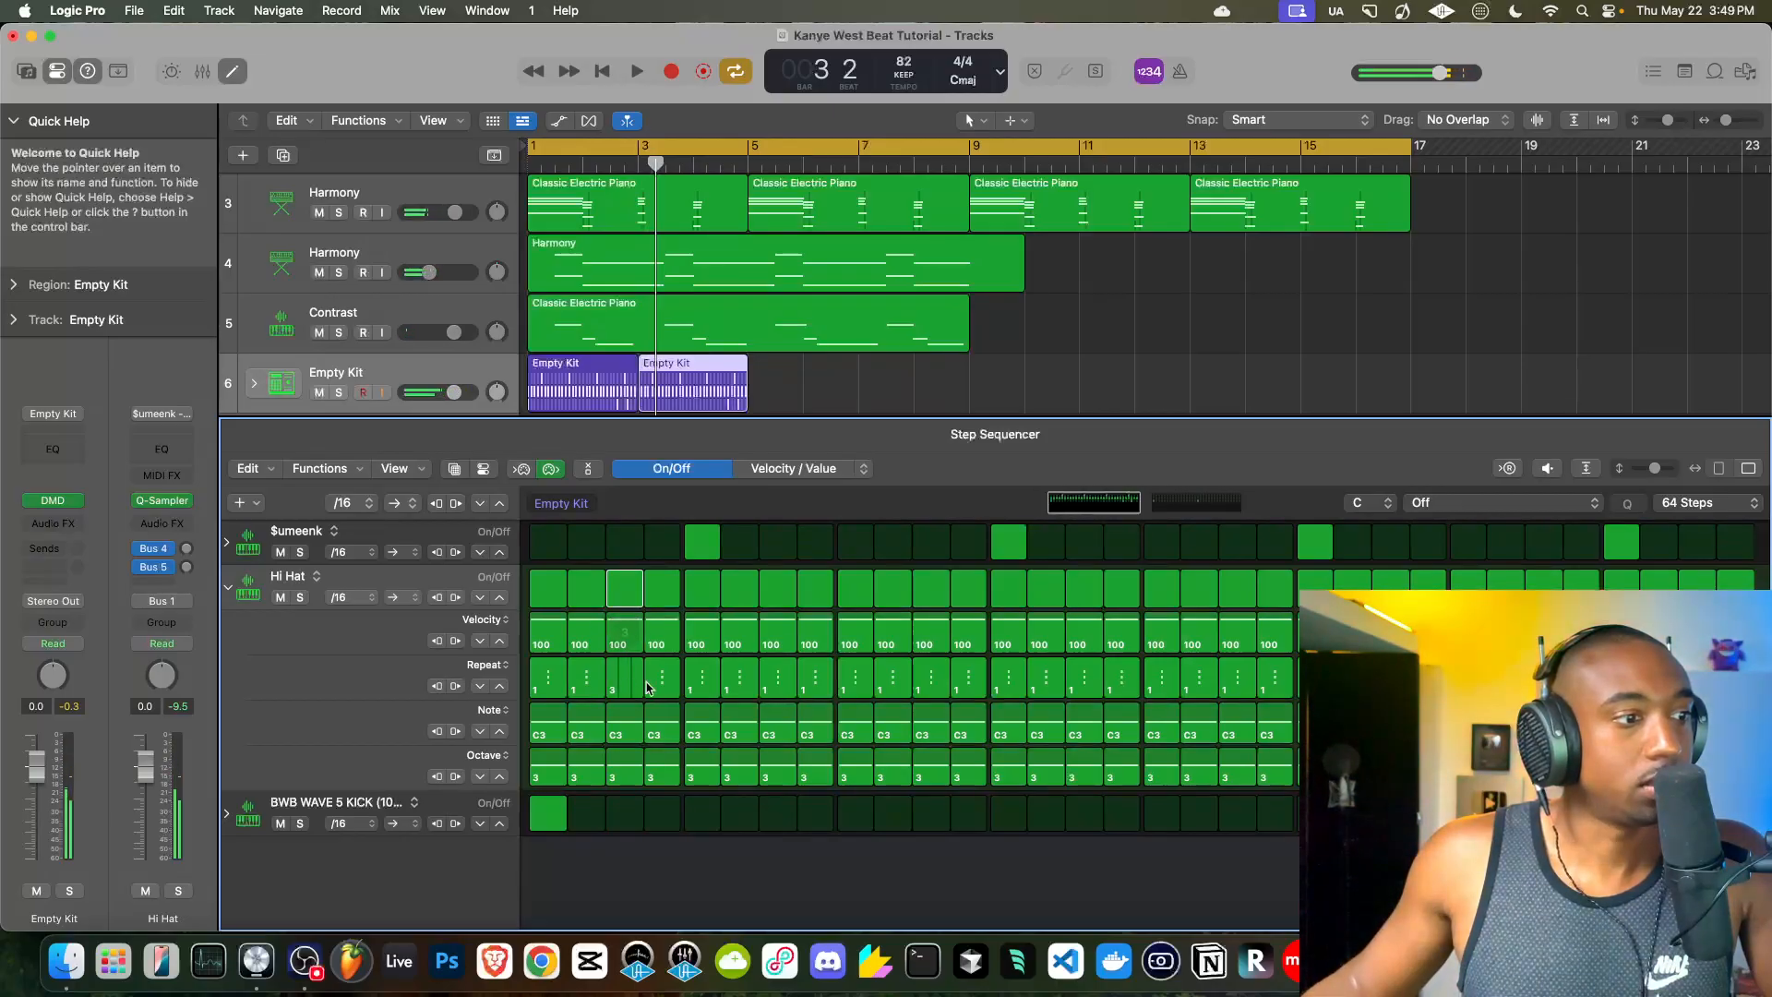
pyautogui.press('space')
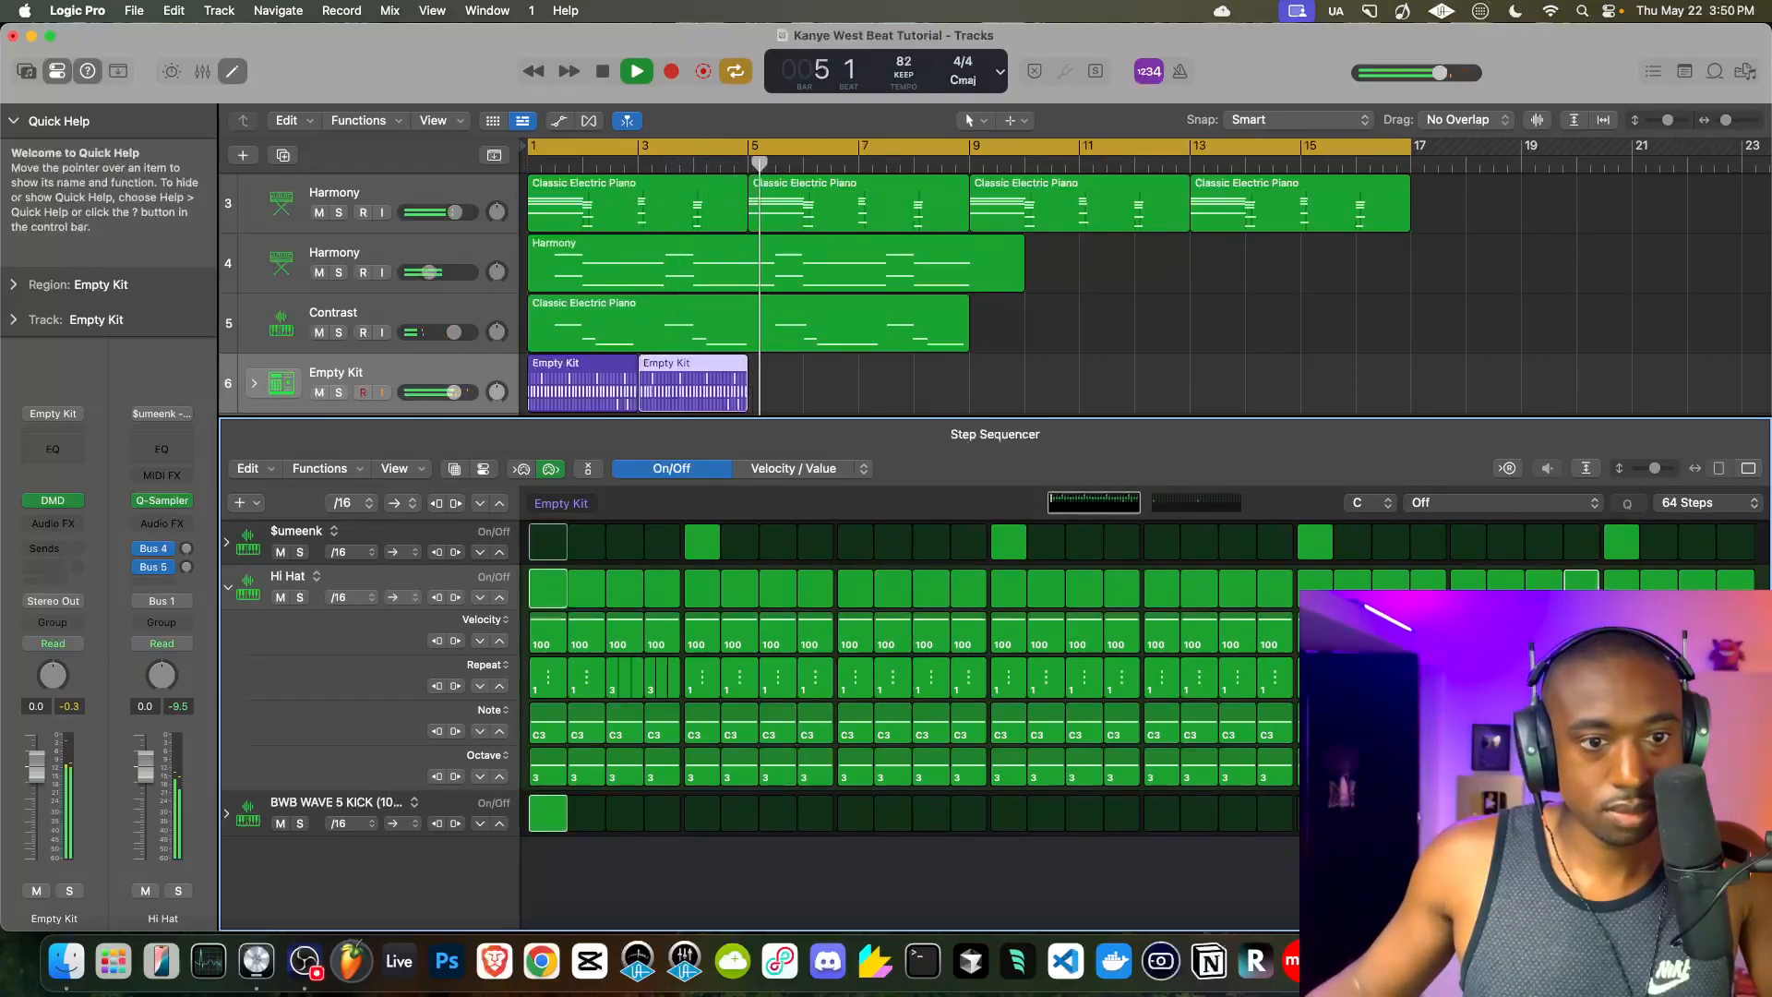
pyautogui.press('Return')
pyautogui.press('space')
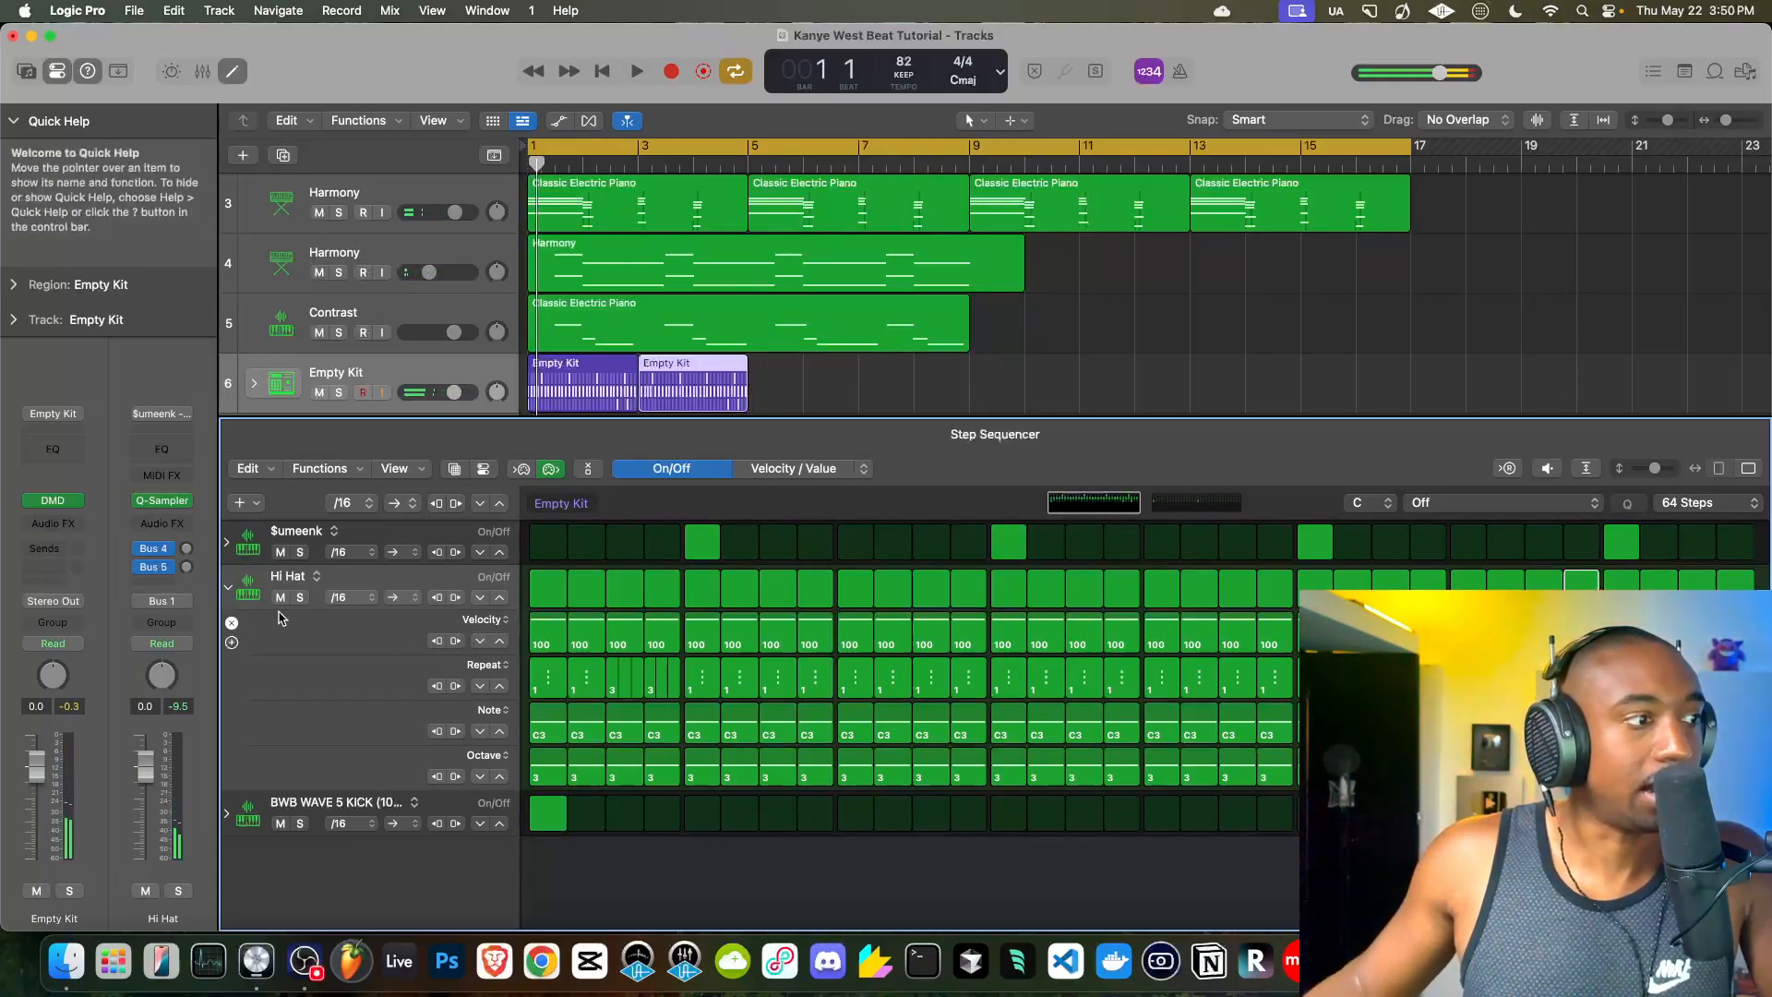
# - Switch the copied region's Hi Hat Note subrow to Offset, raise all its steps to 5%, and play it back
pyautogui.click(490, 710)
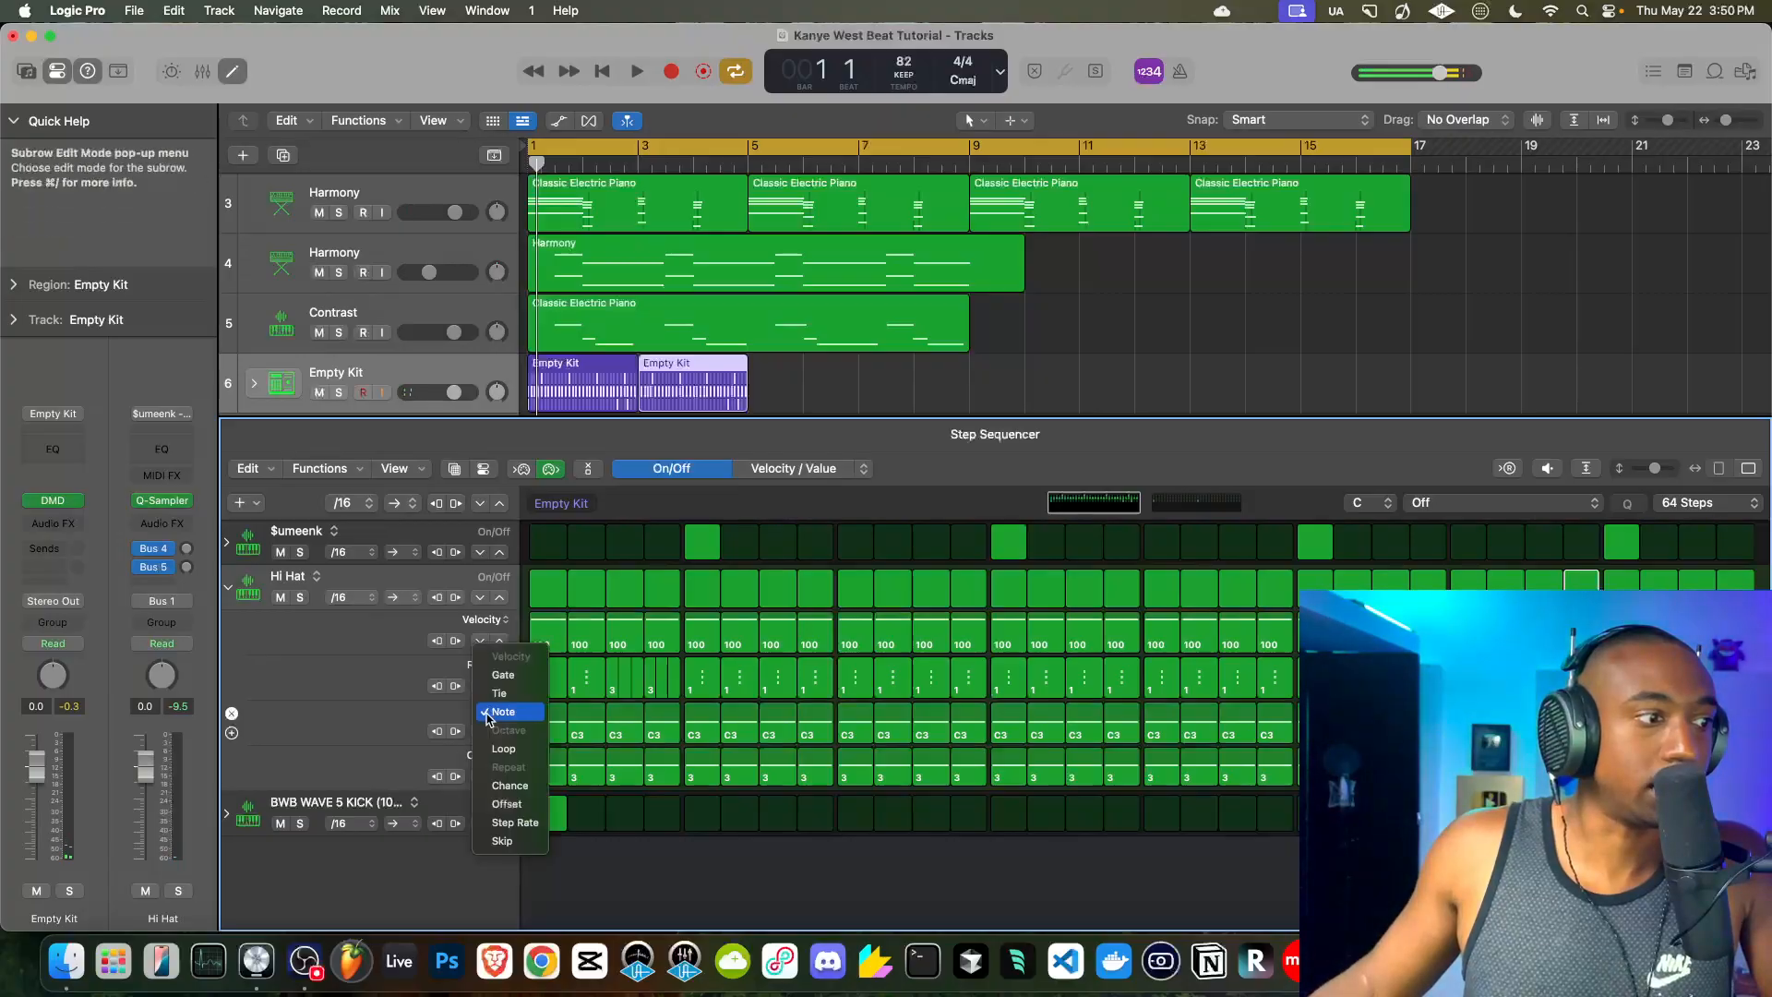
pyautogui.click(518, 805)
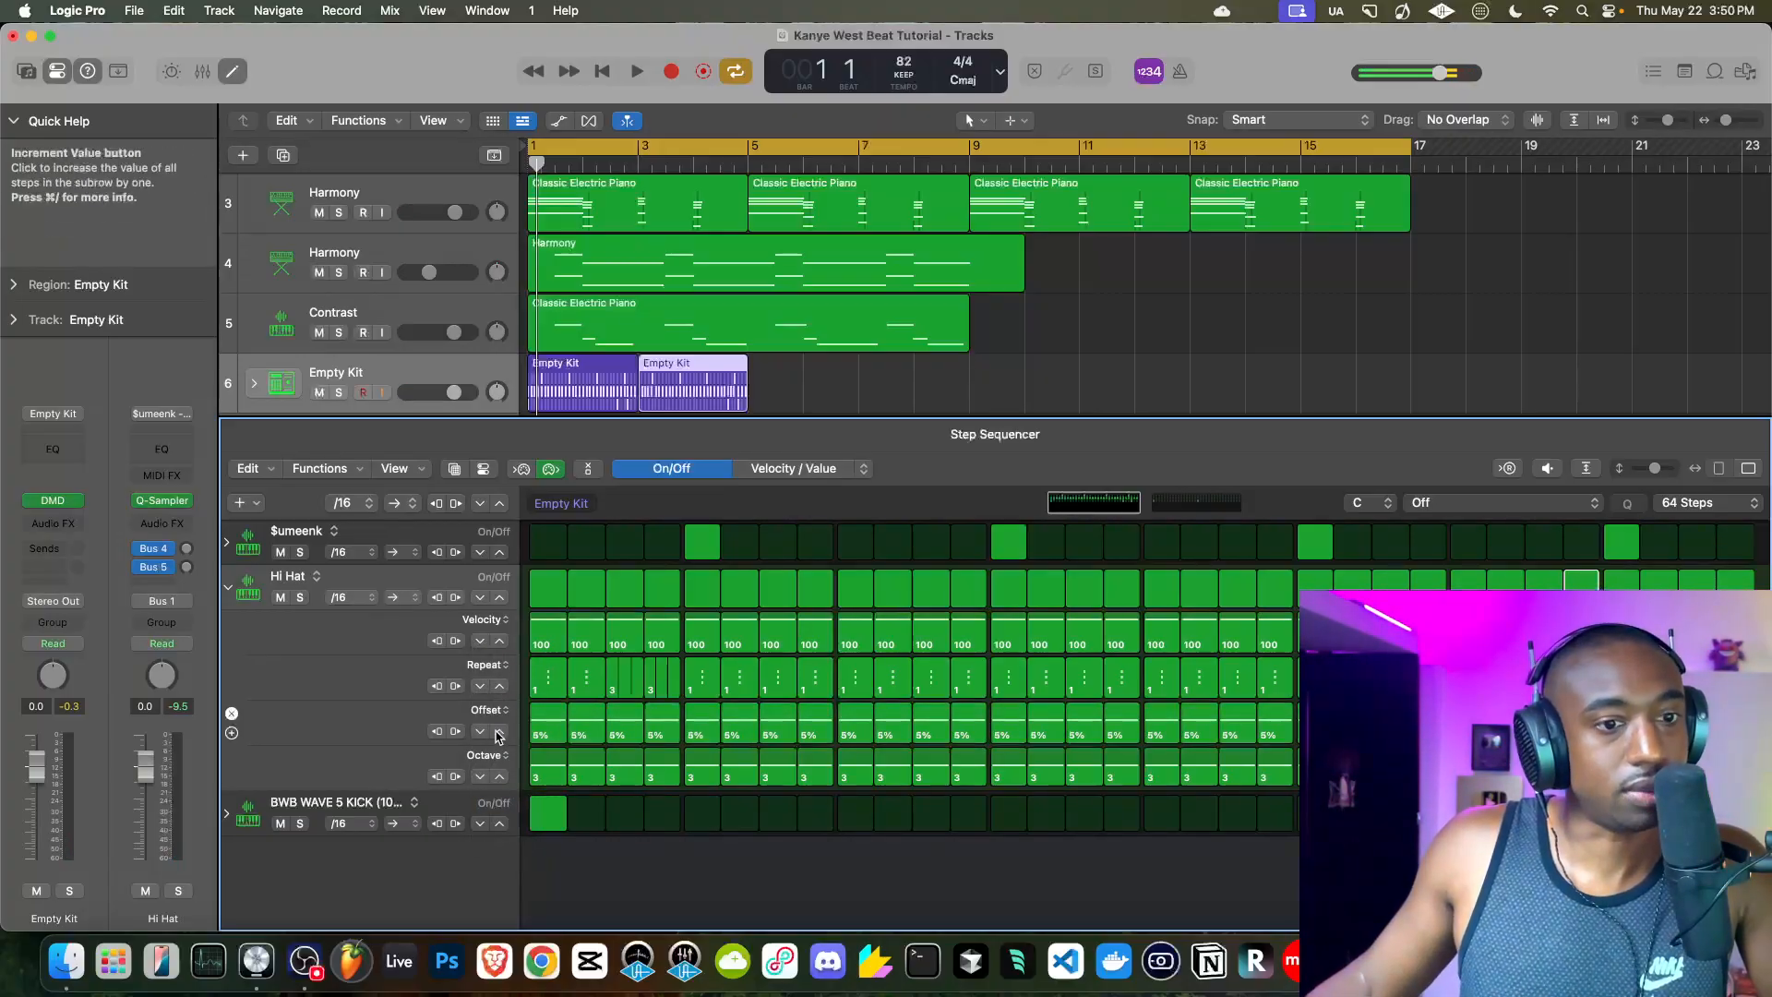
pyautogui.press('space')
# - Open the first Empty Kit region's pattern in the Step Sequencer and expand its Hi Hat subrows
pyautogui.click(600, 374)
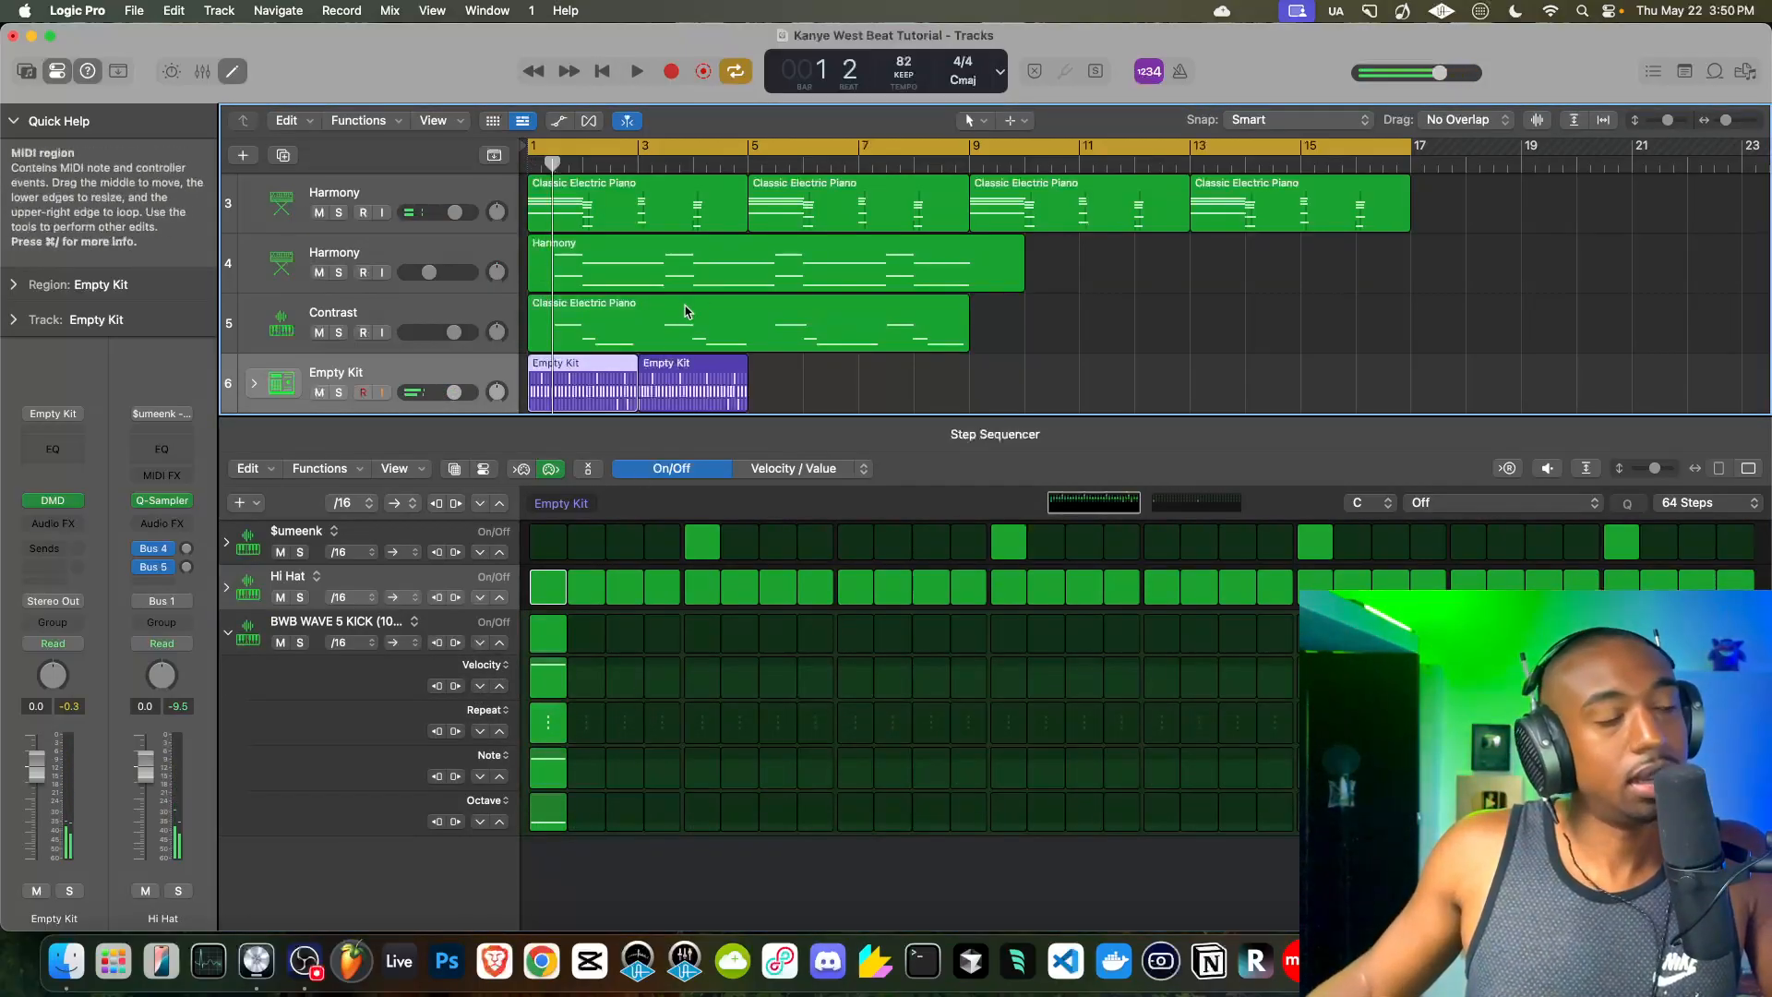
pyautogui.click(664, 368)
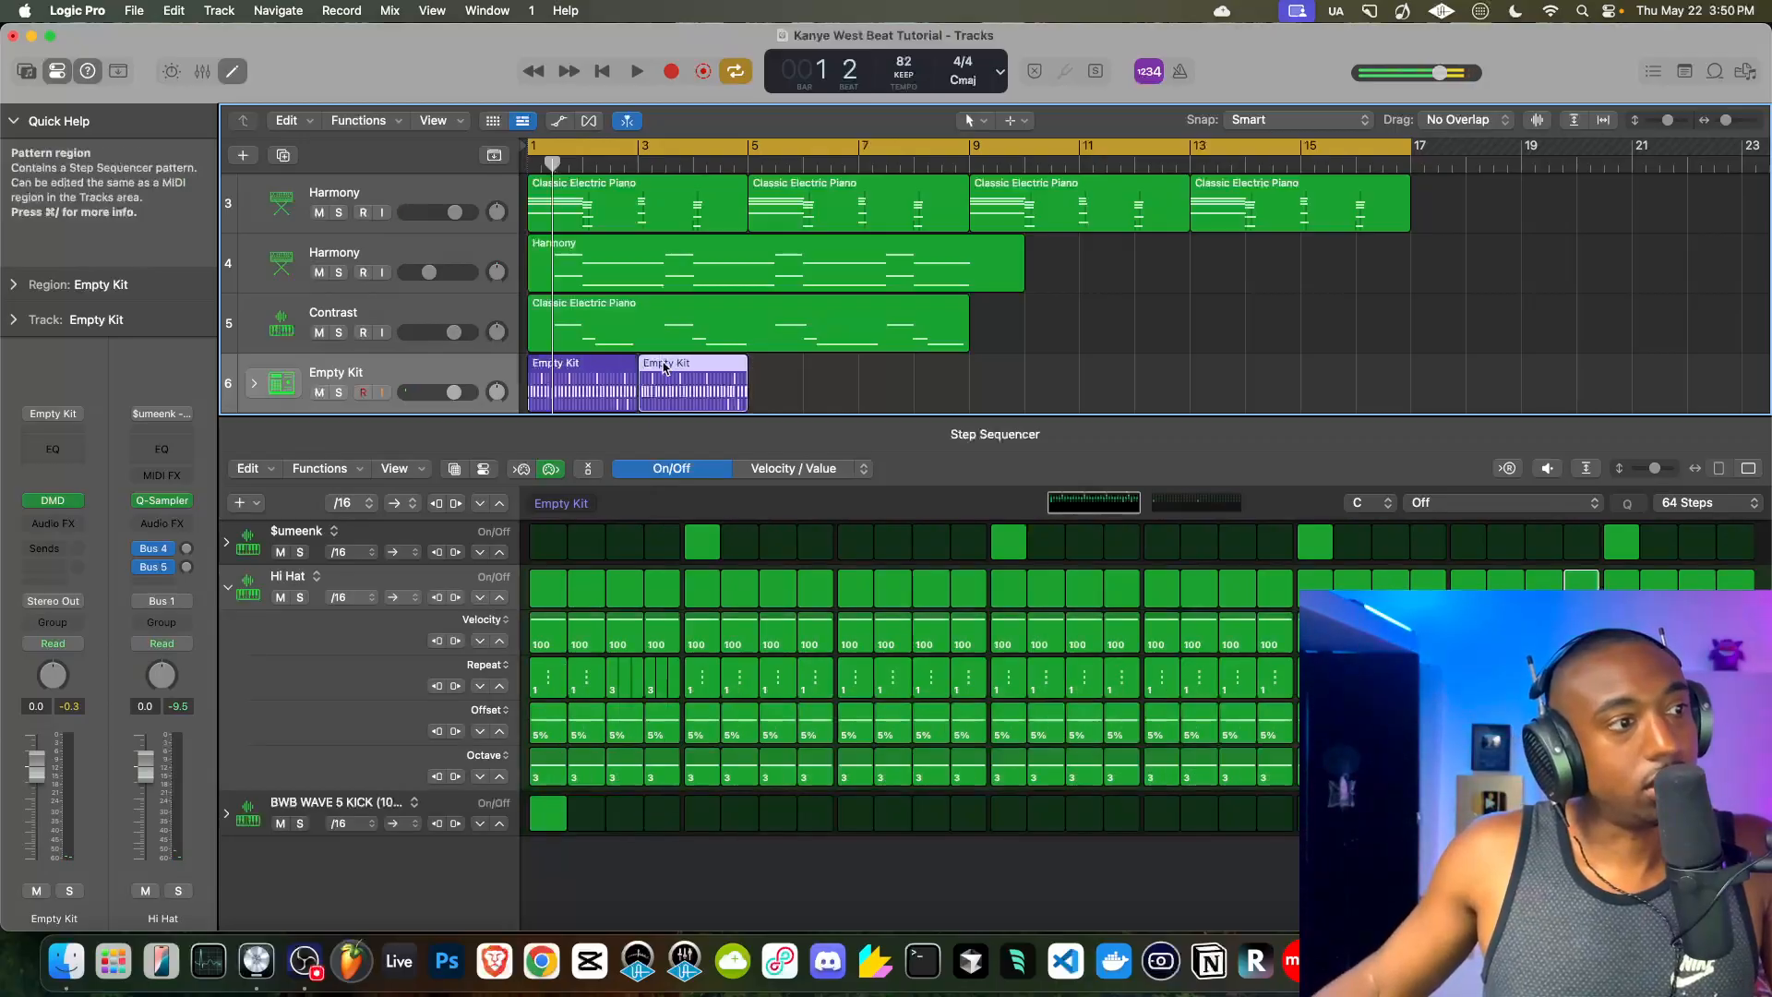
pyautogui.rightClick(650, 368)
pyautogui.click(610, 370)
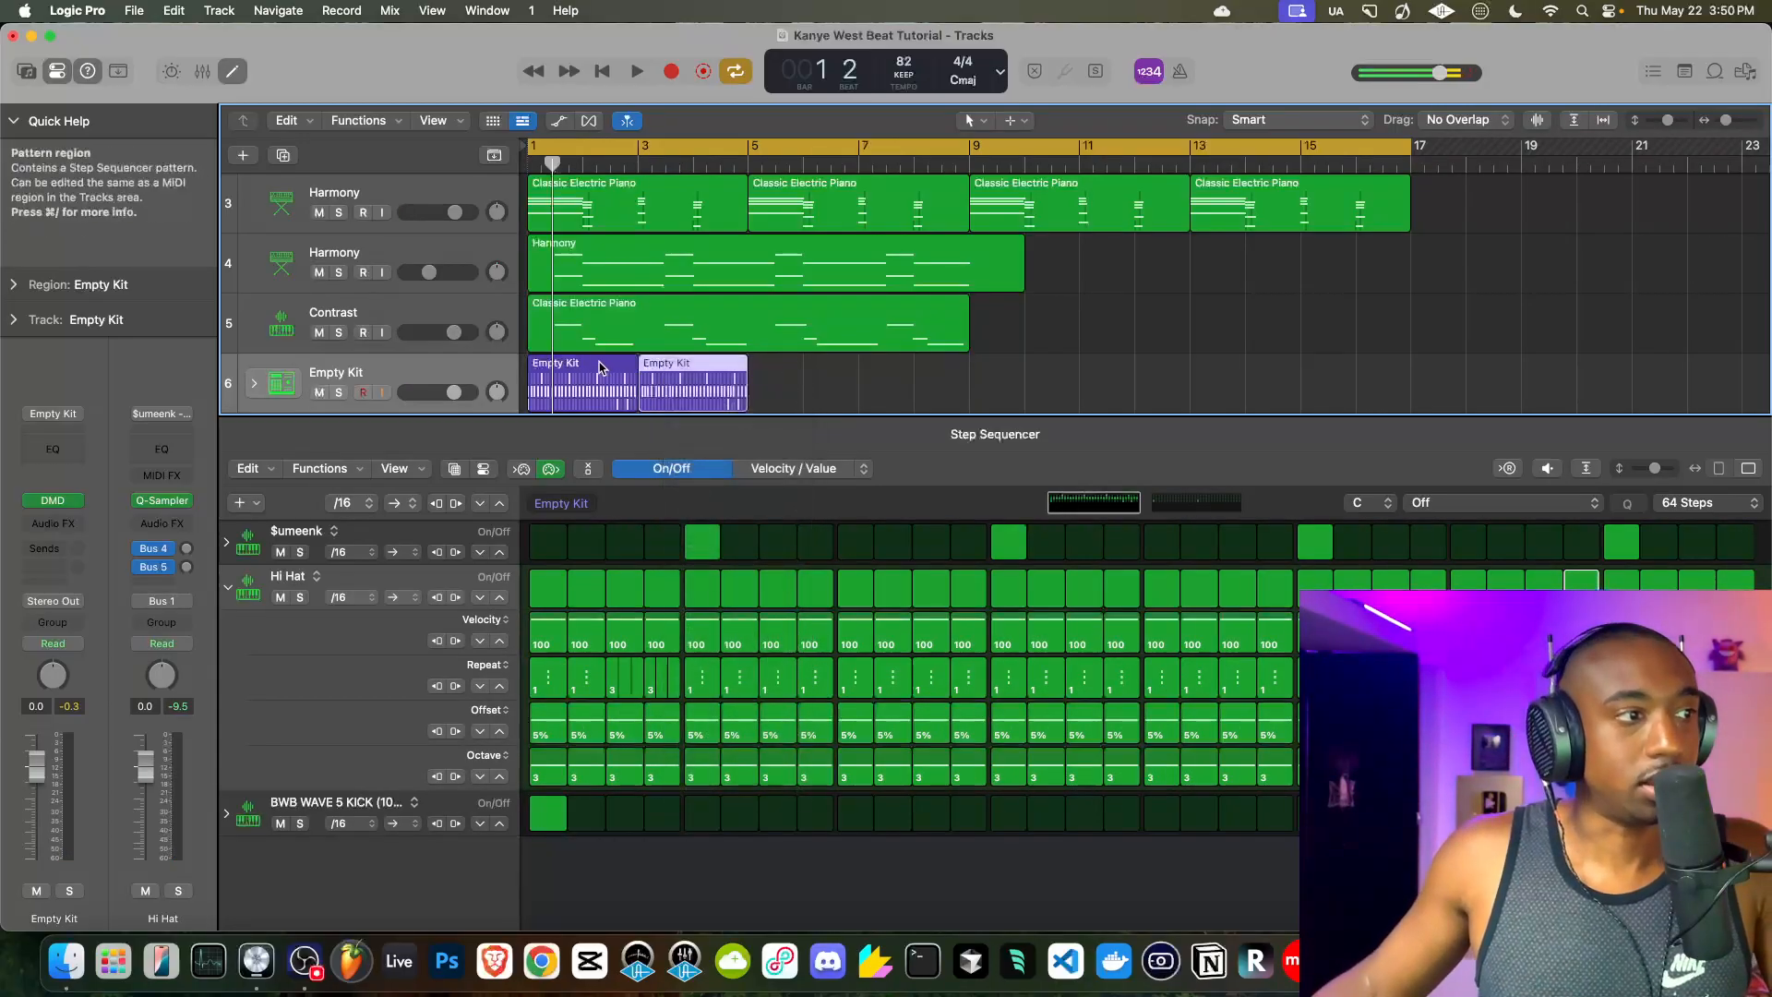
pyautogui.click(605, 369)
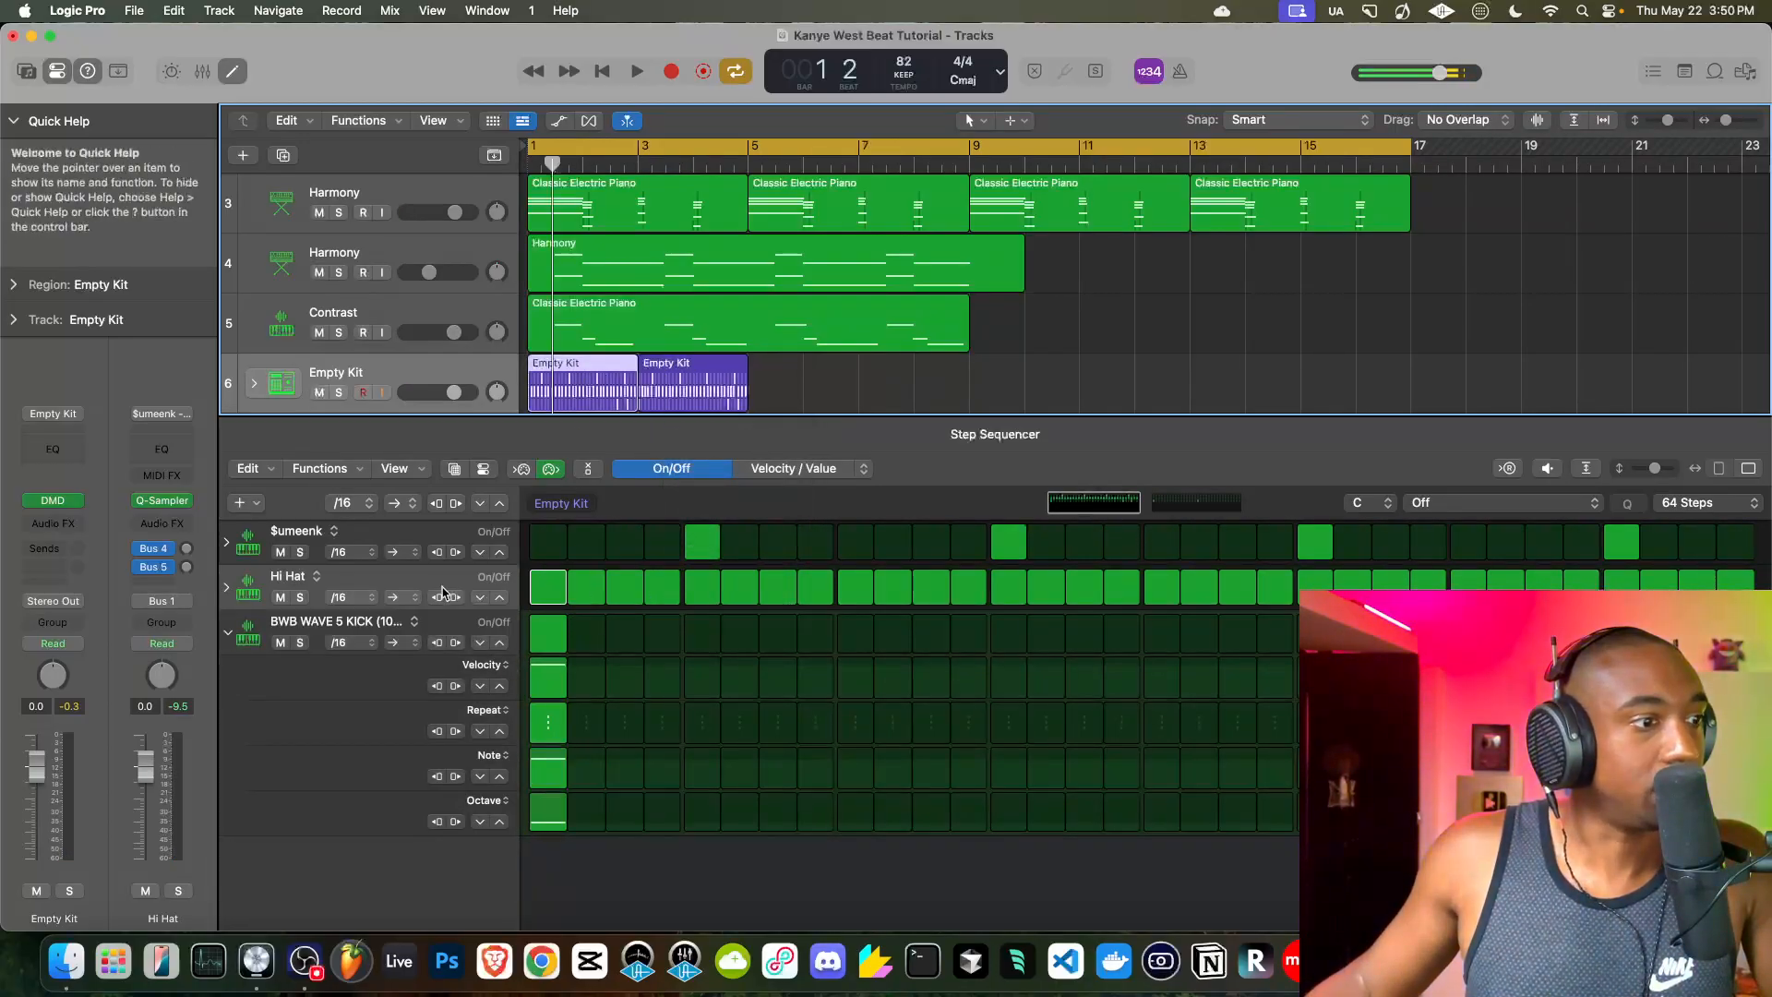
pyautogui.press('space')
pyautogui.click(226, 587)
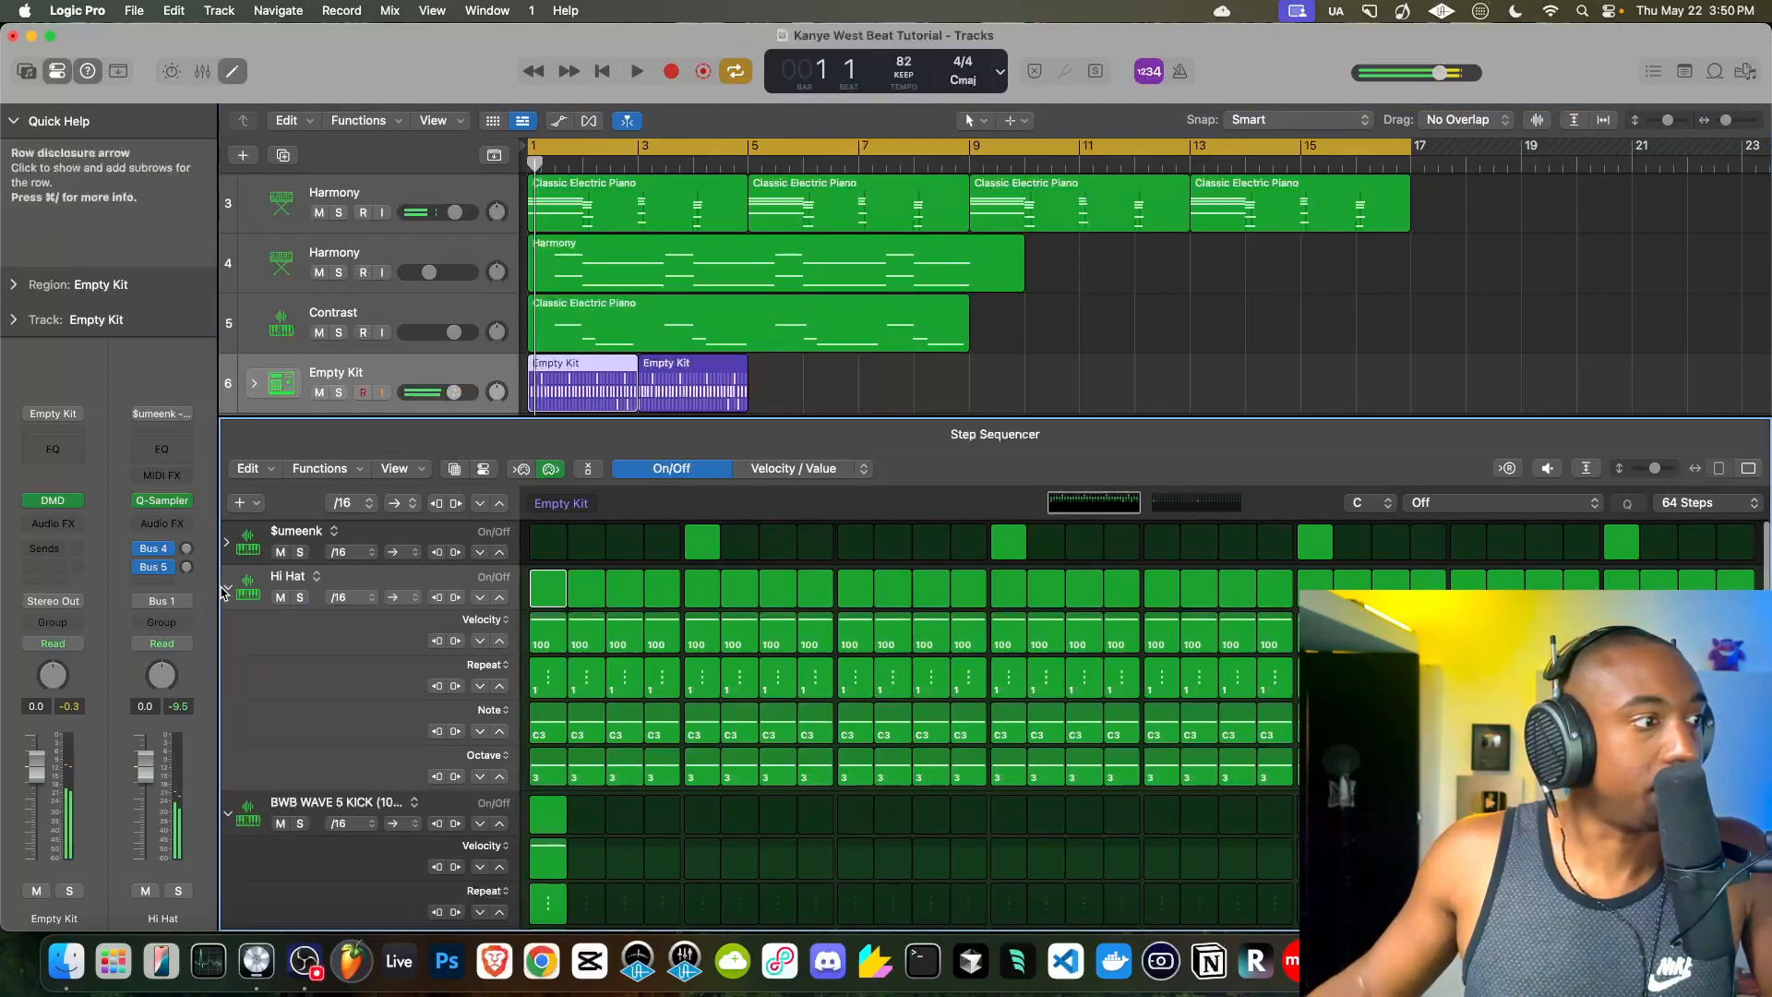
# - Switch the first region's Hi Hat Note subrow to Offset and set all its steps to 3% during playback
pyautogui.click(492, 713)
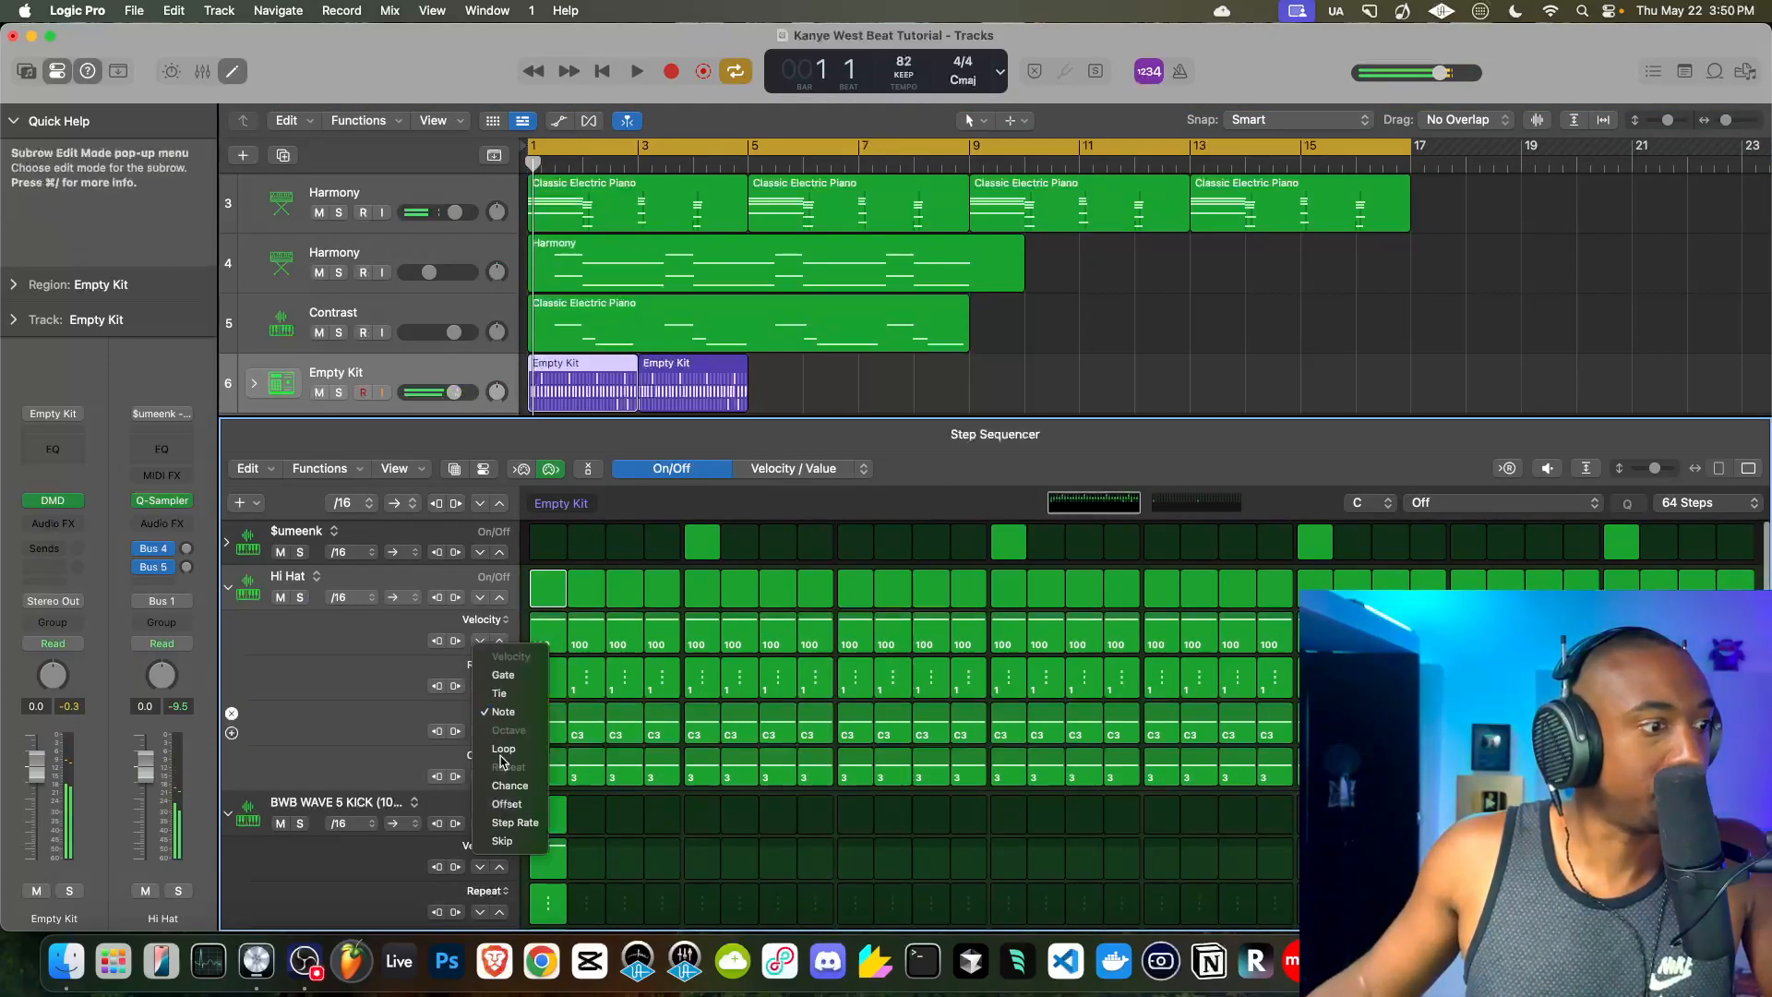
pyautogui.click(505, 803)
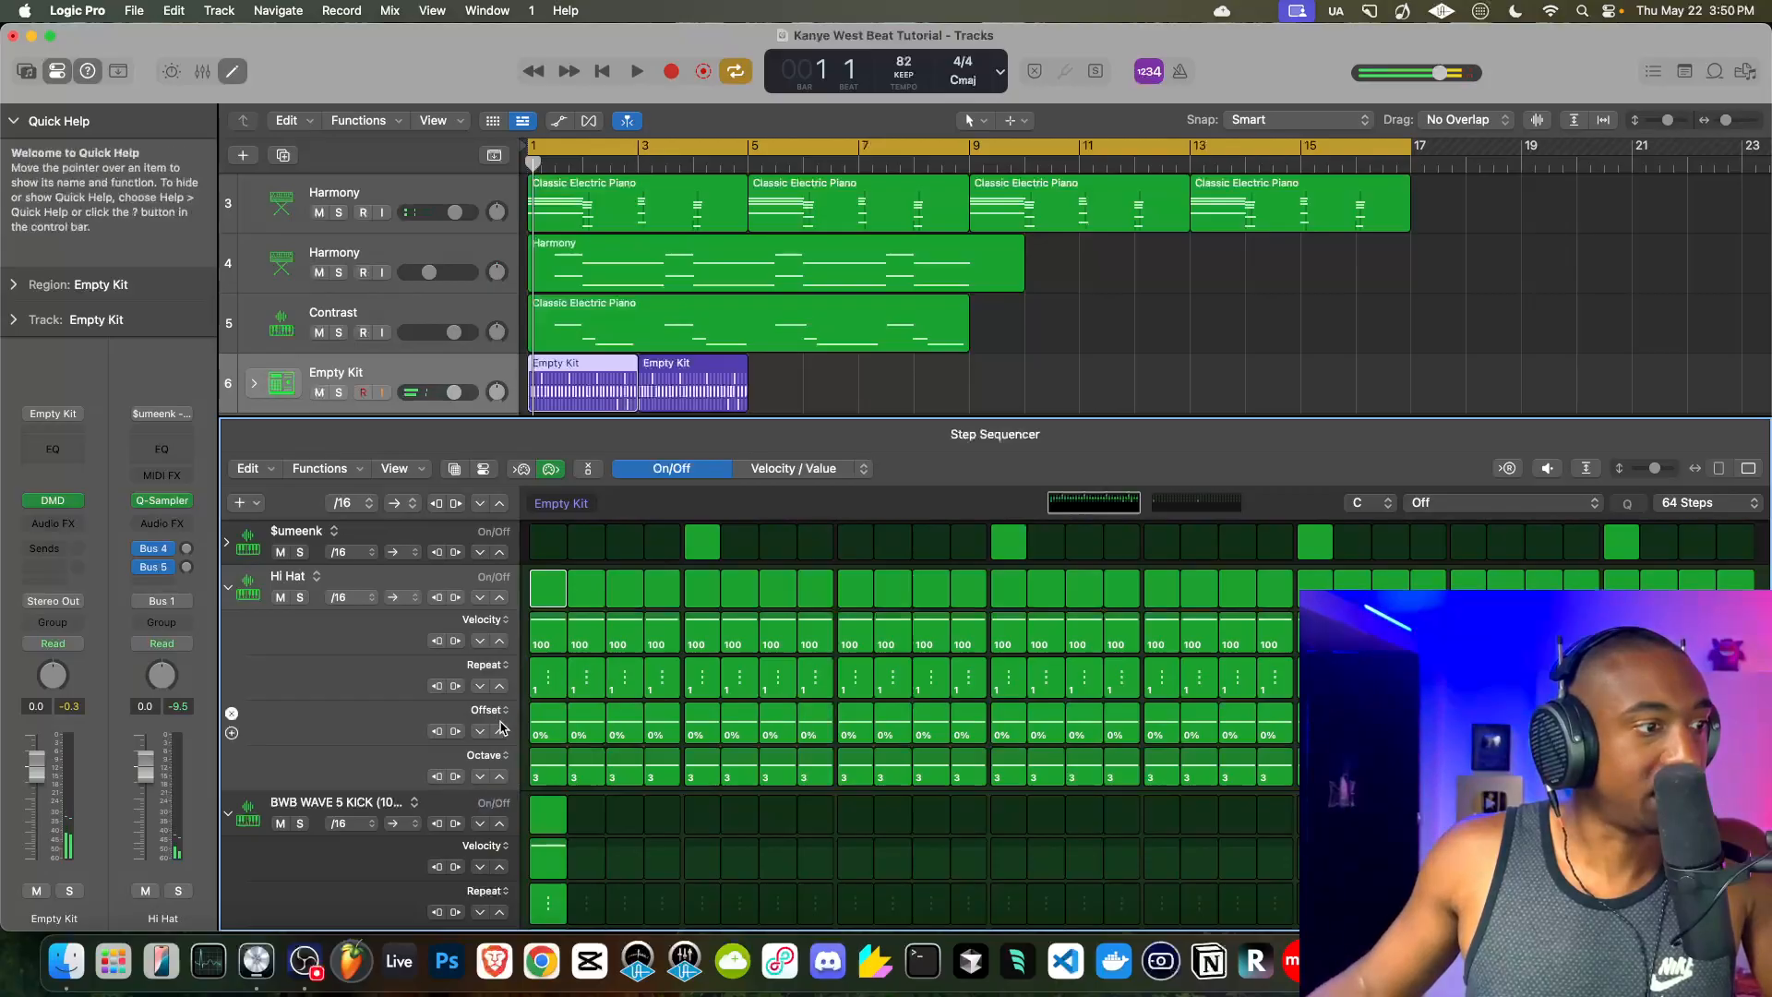
pyautogui.press('space')
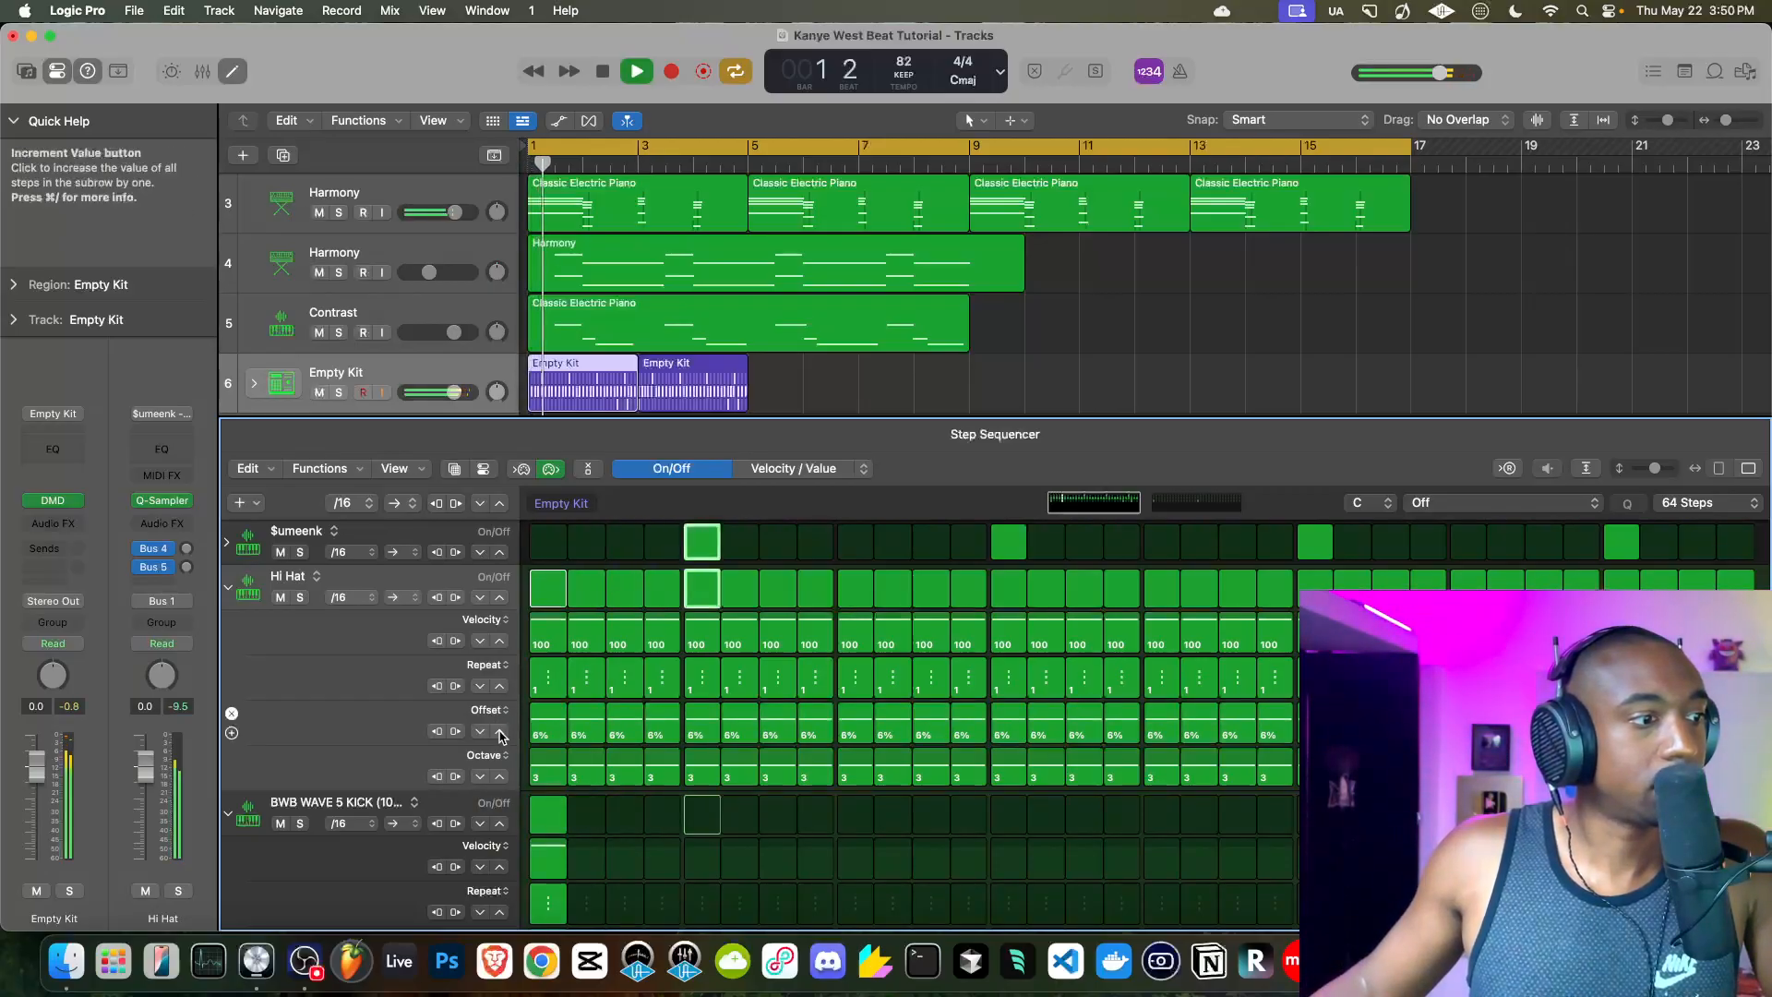
pyautogui.click(479, 732)
pyautogui.click(479, 732)
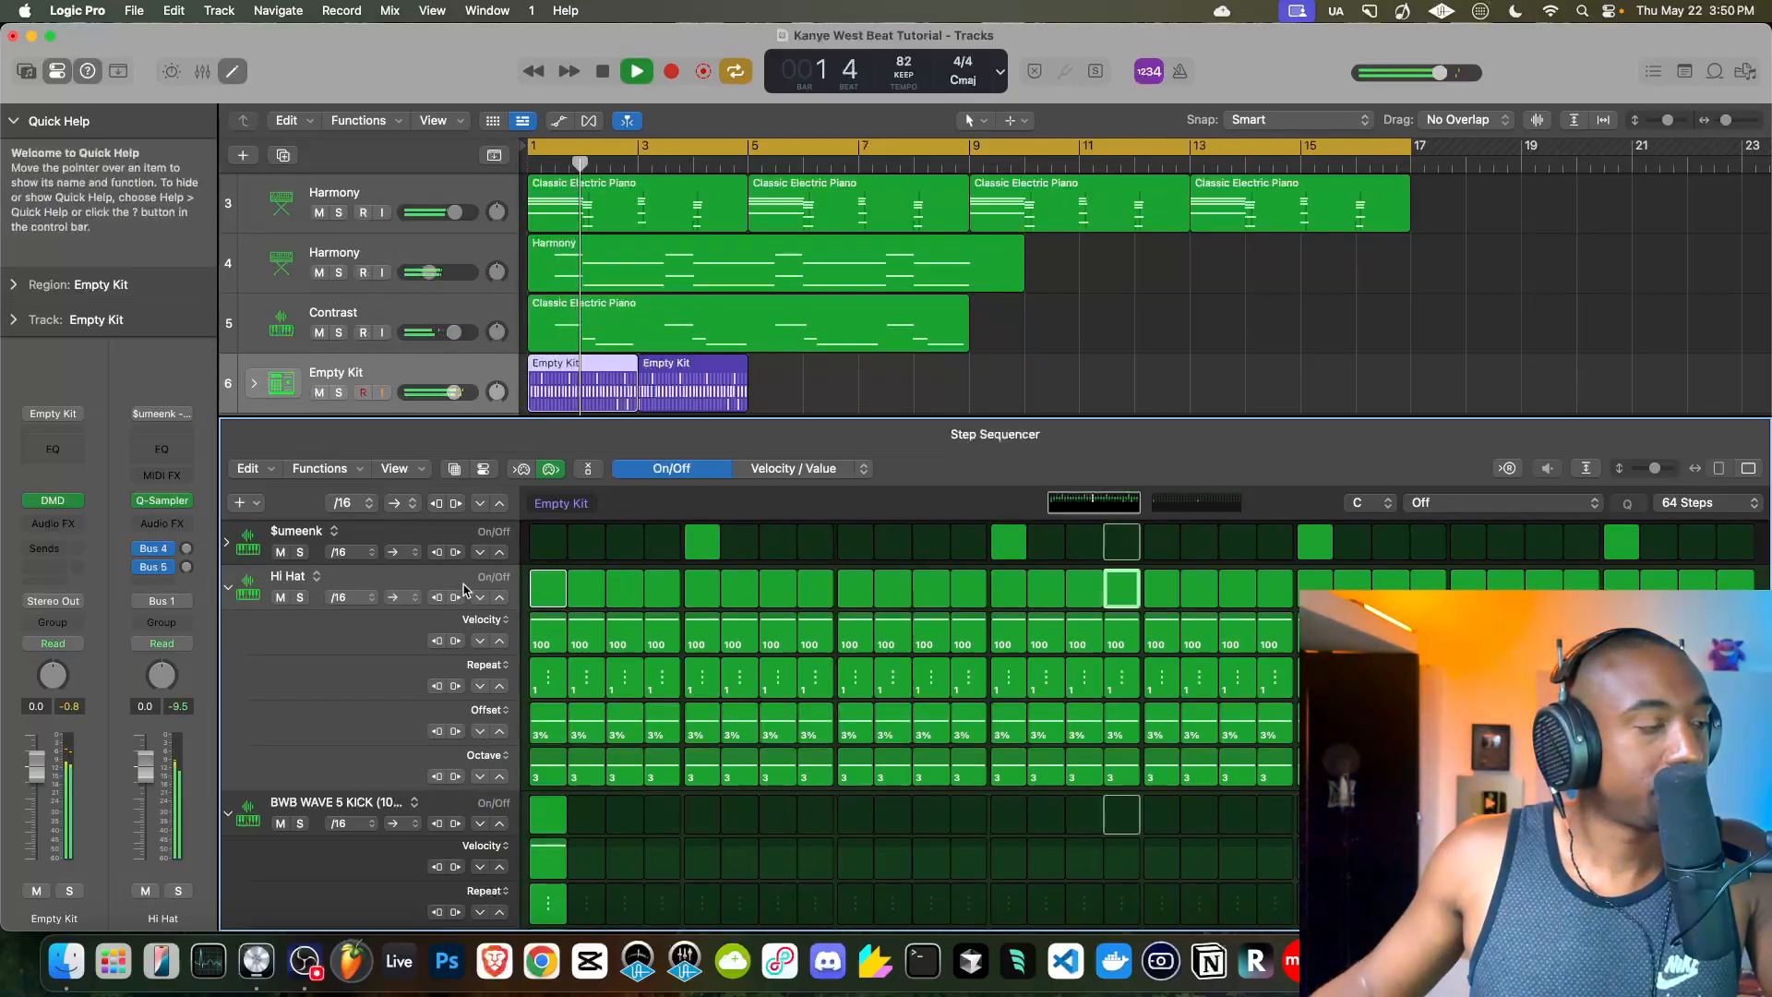
# - Set all Hi Hat offset steps to 0% in the second Empty Kit region and in the first, then restart playback
pyautogui.click(683, 381)
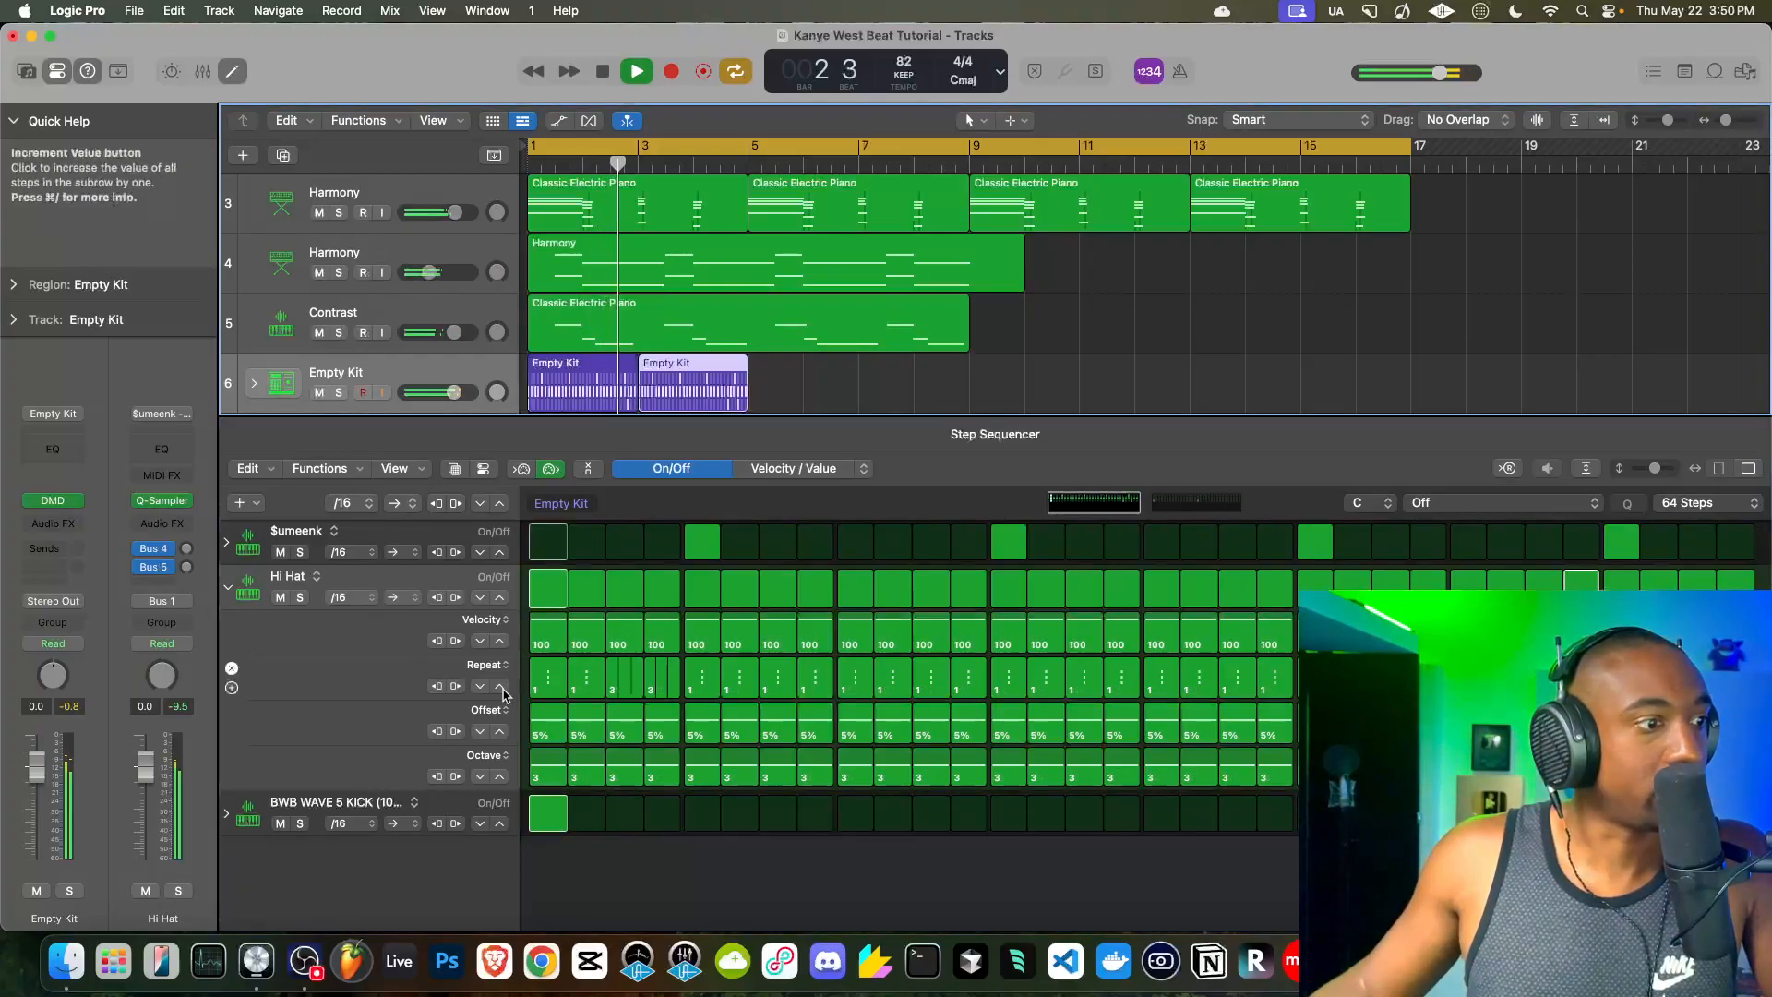
pyautogui.click(481, 732)
pyautogui.click(481, 732)
pyautogui.click(481, 732)
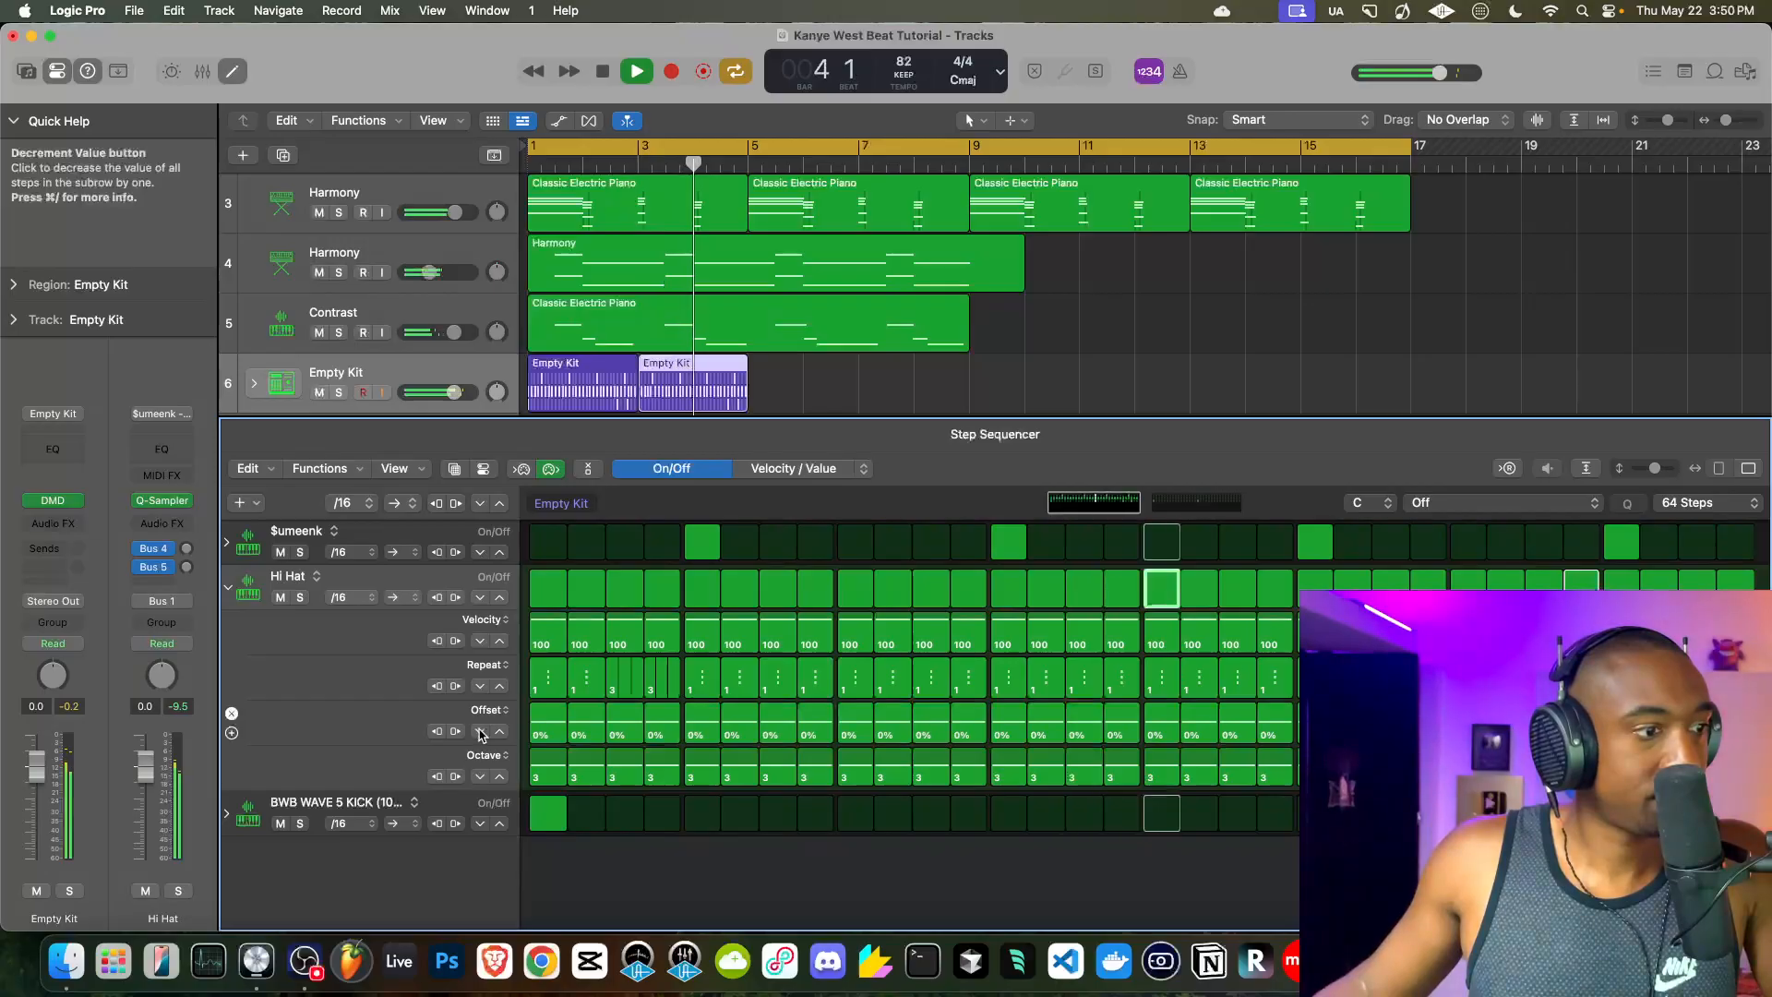
pyautogui.click(591, 367)
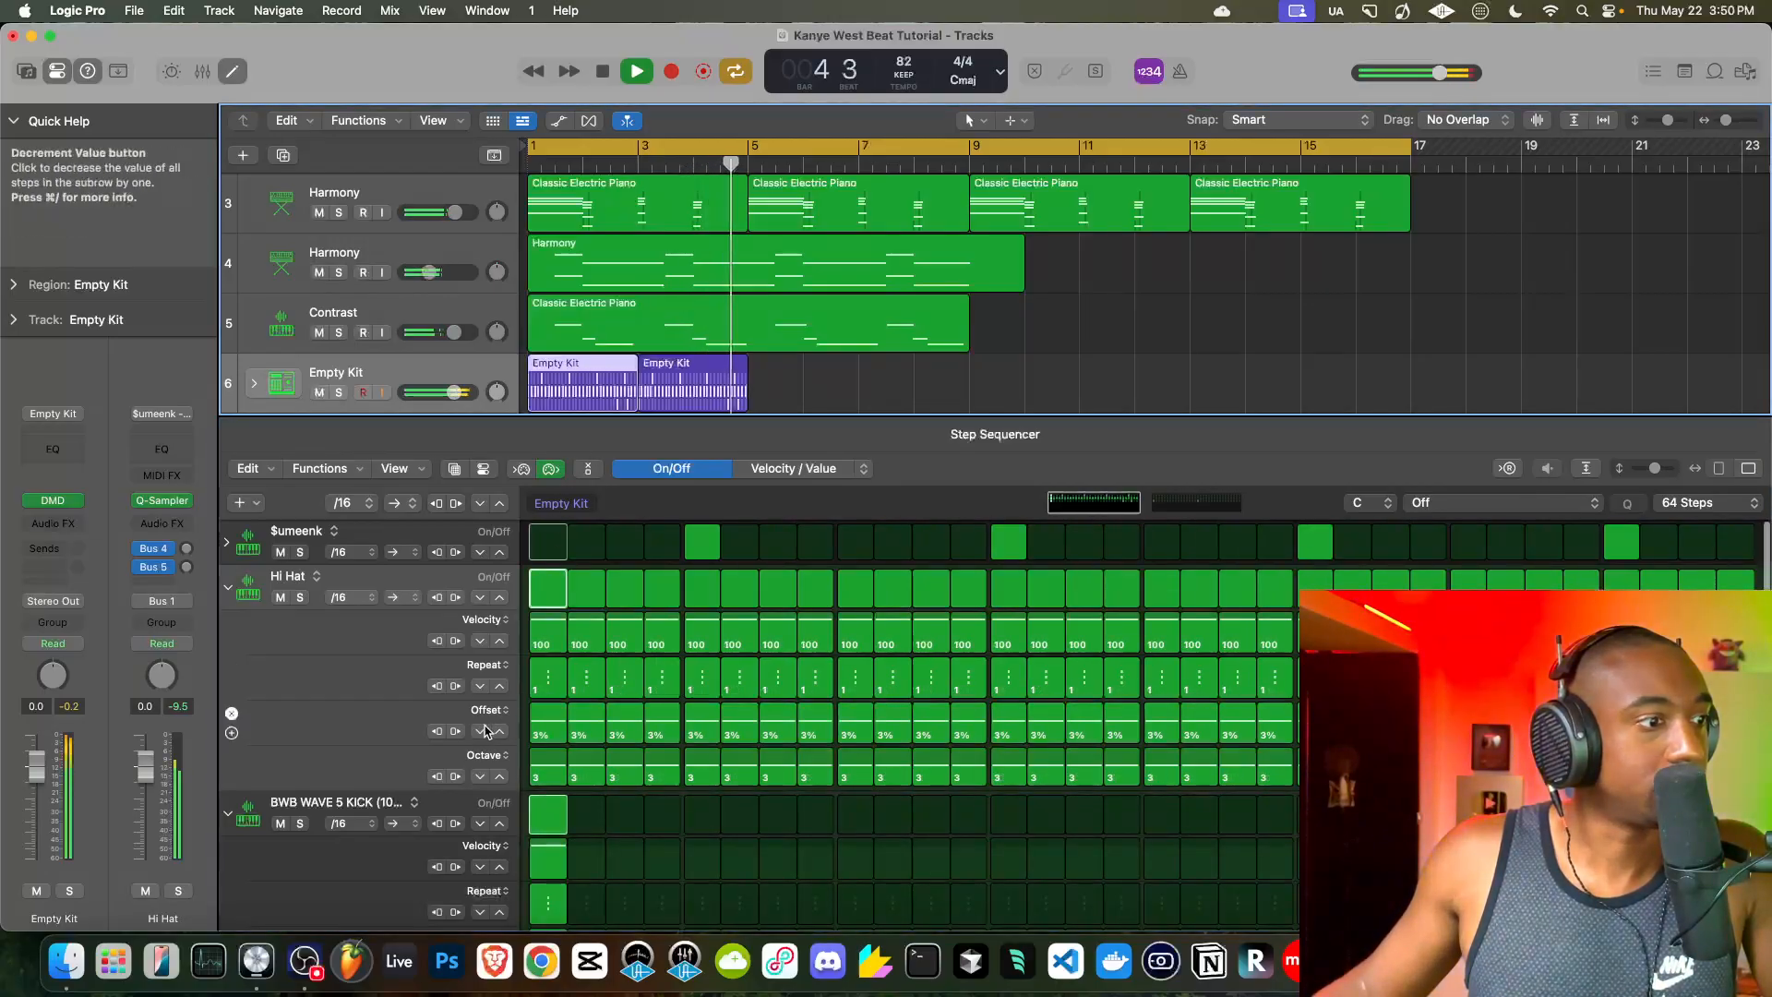
pyautogui.press('space')
pyautogui.press('space')
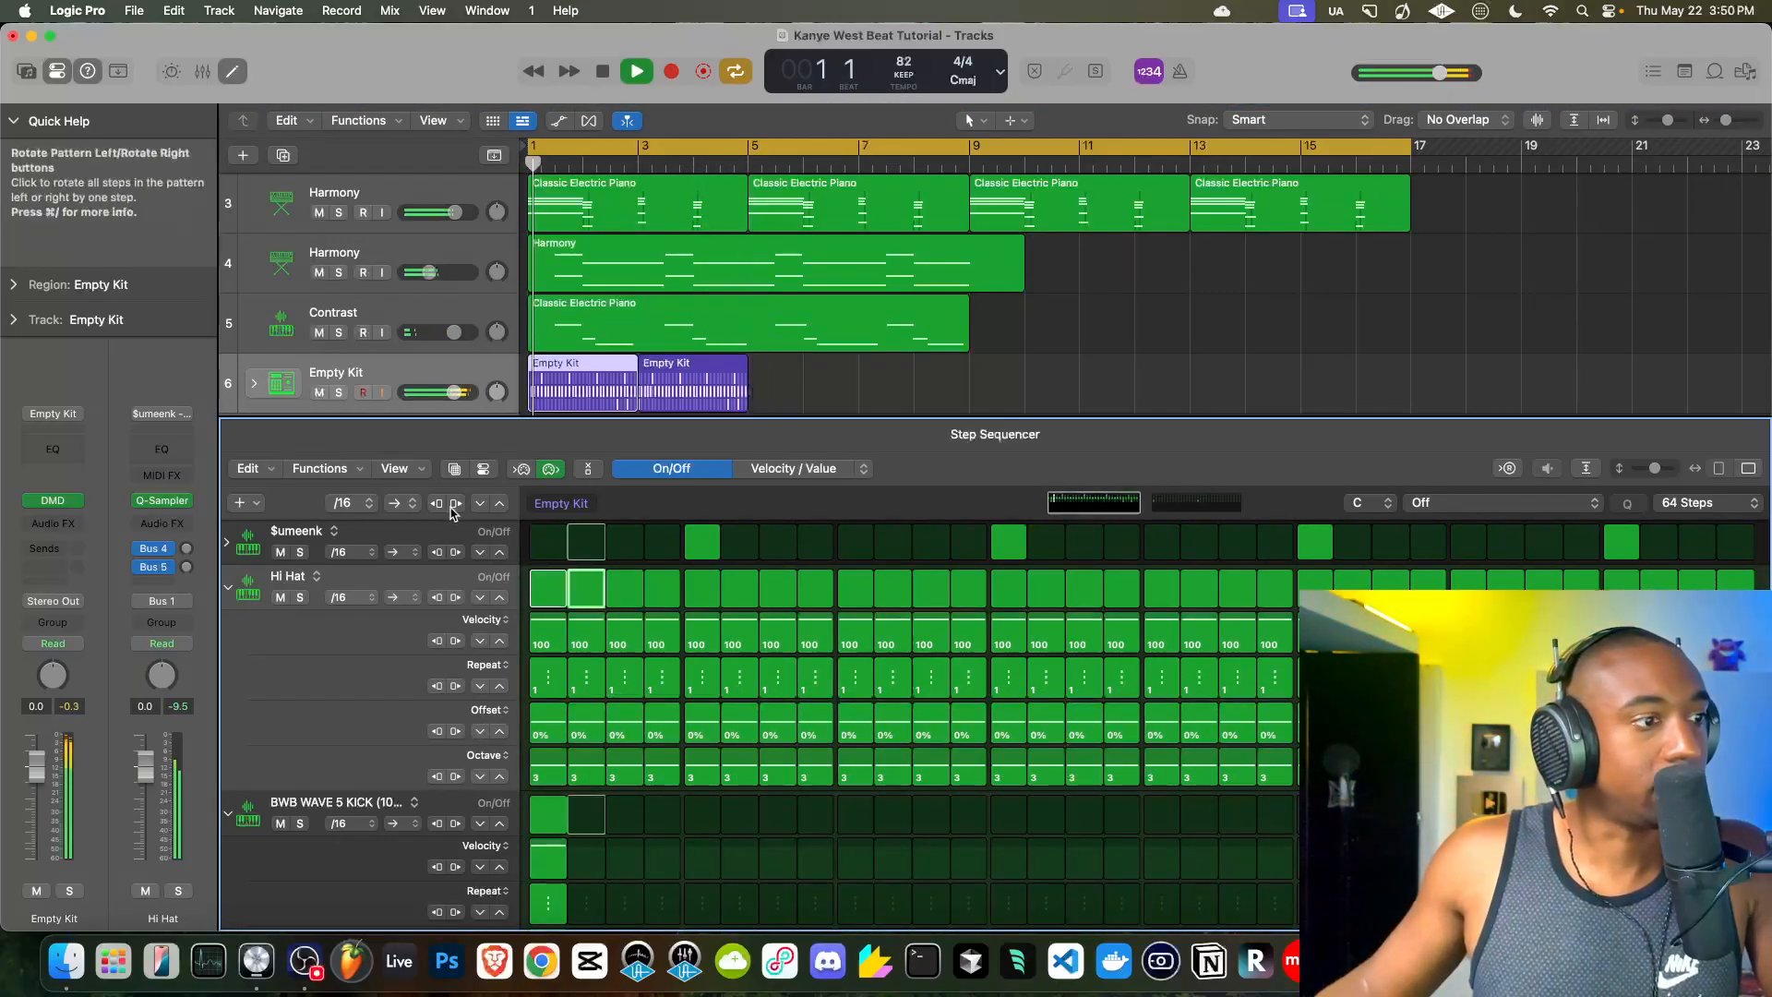
# - Set the repeat of Hi Hat steps 11 and 12 to 3 in the first region, collapse the row, and close the Step Sequencer
pyautogui.moveTo(931, 706); pyautogui.dragTo(974, 691)
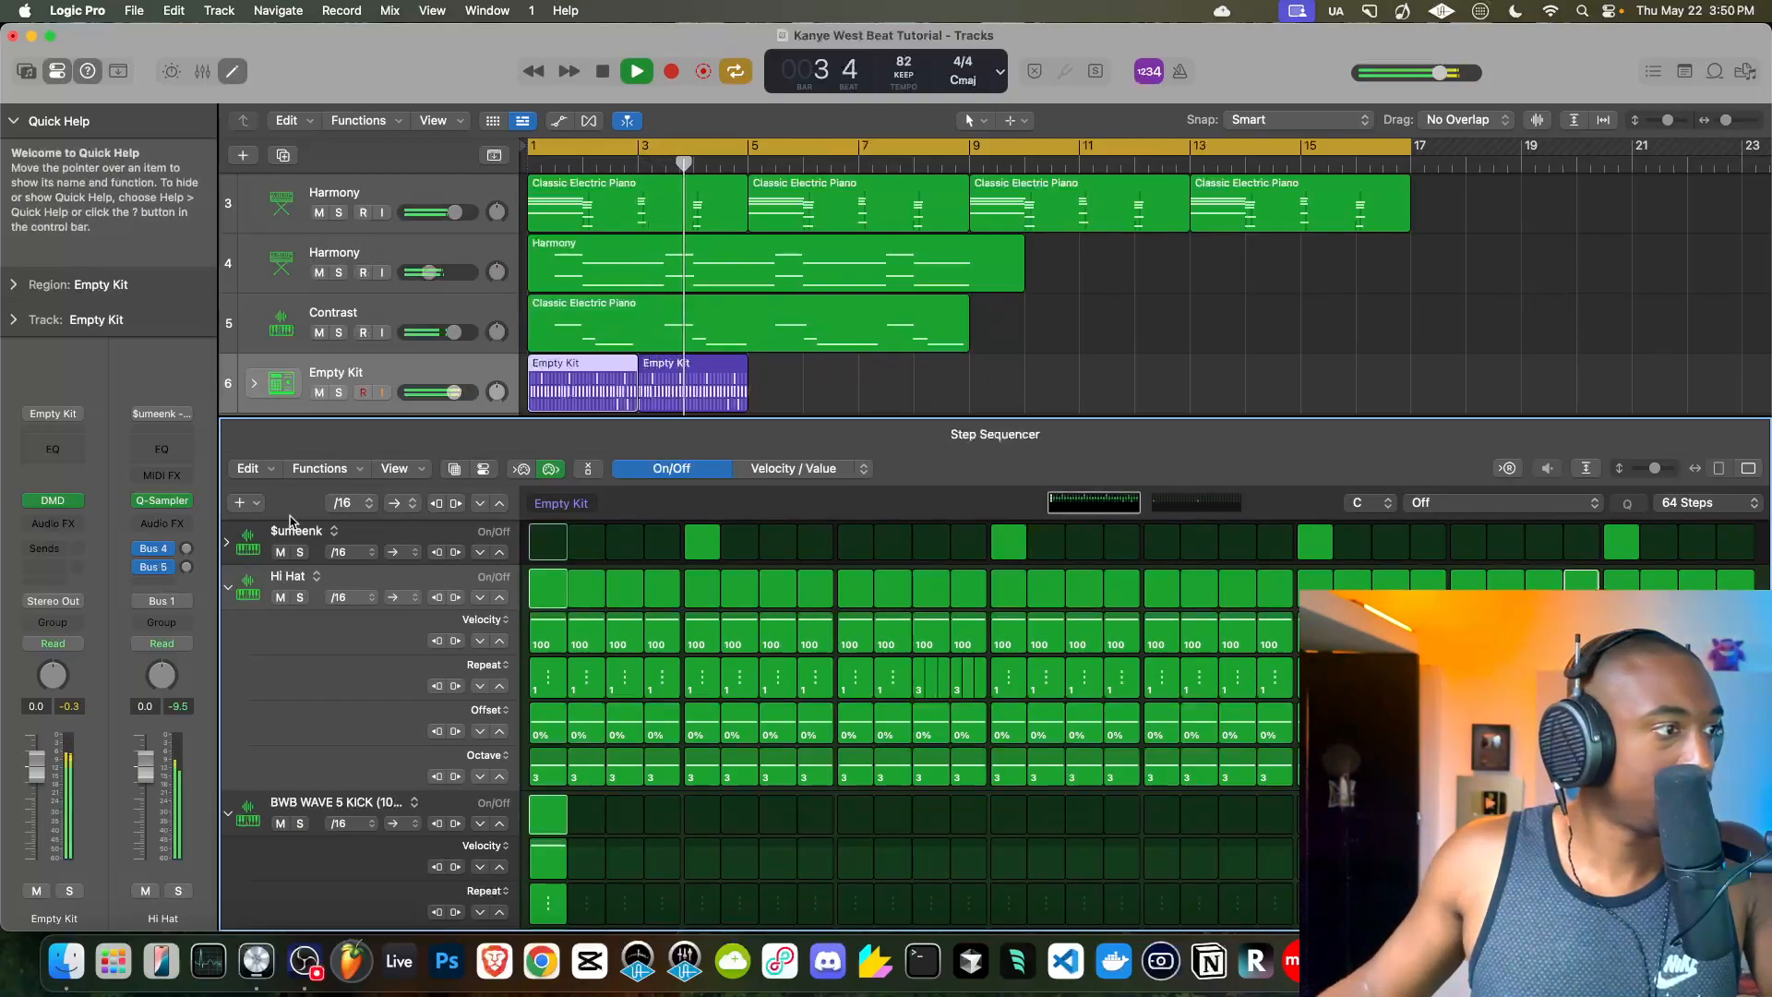
pyautogui.click(228, 587)
pyautogui.click(278, 373)
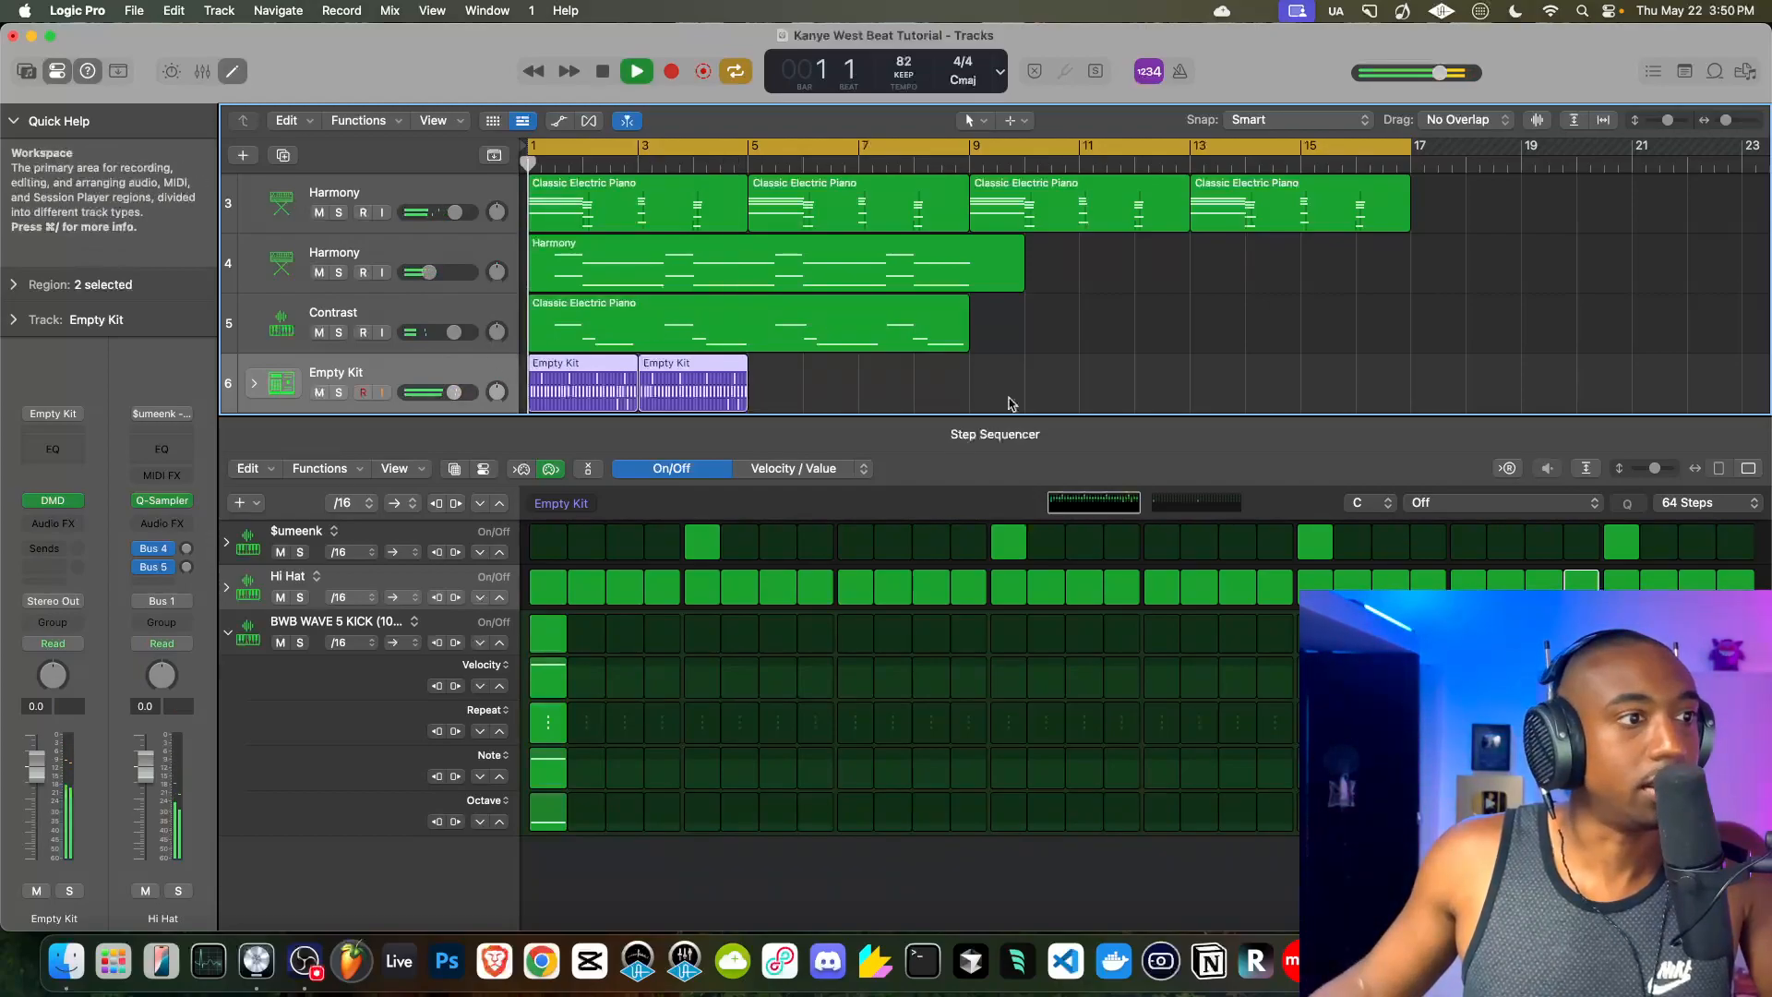
pyautogui.moveTo(1009, 414); pyautogui.dragTo(973, 893)
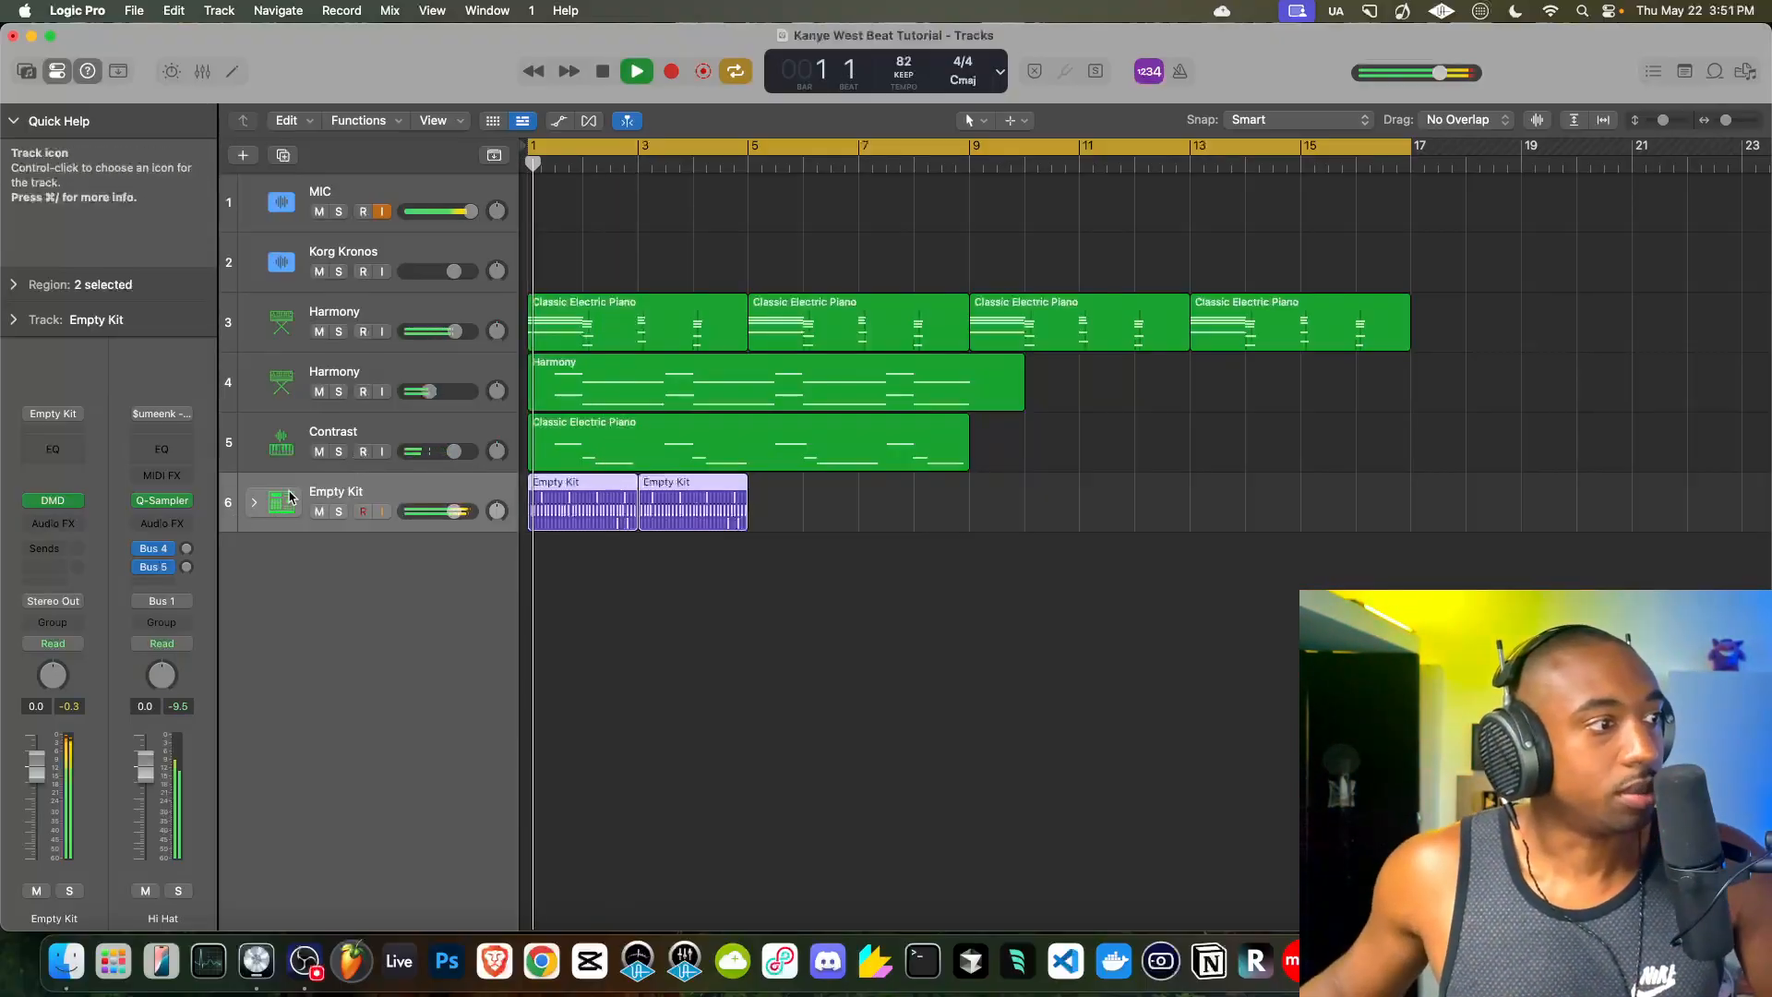
# - Open the Empty Kit's Drum Machine Designer, view the kick pad's sample, and close the window
pyautogui.click(52, 501)
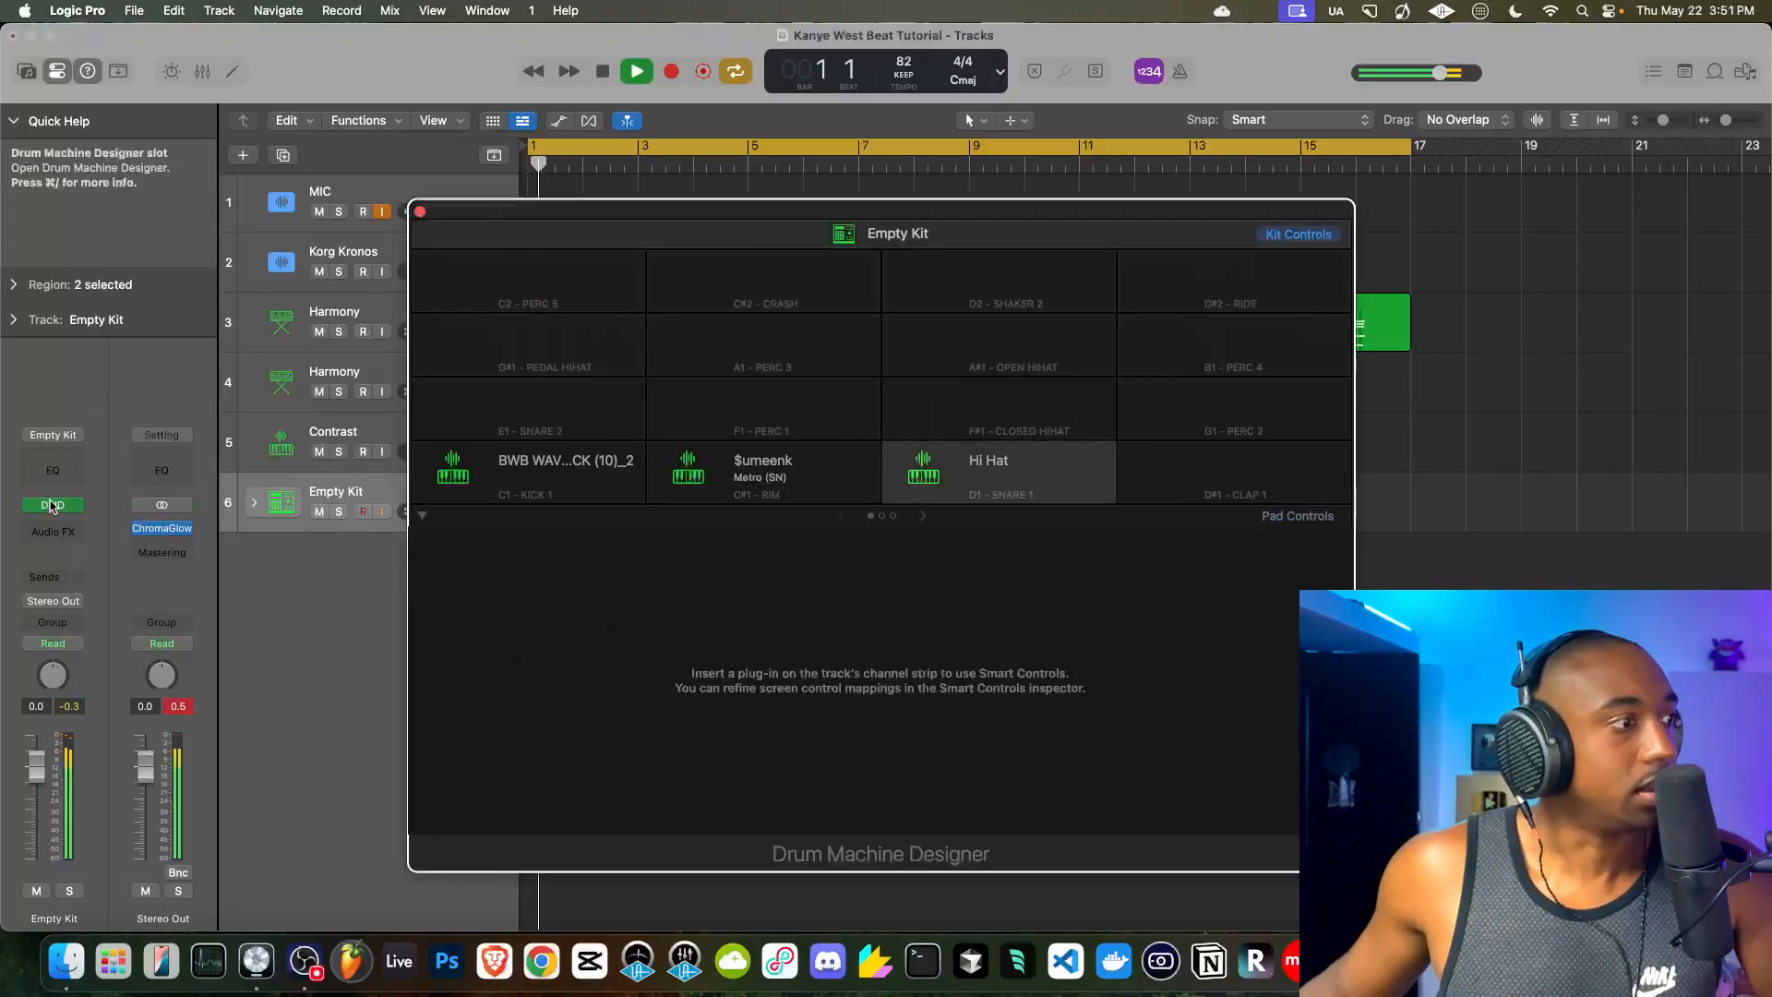
pyautogui.click(554, 473)
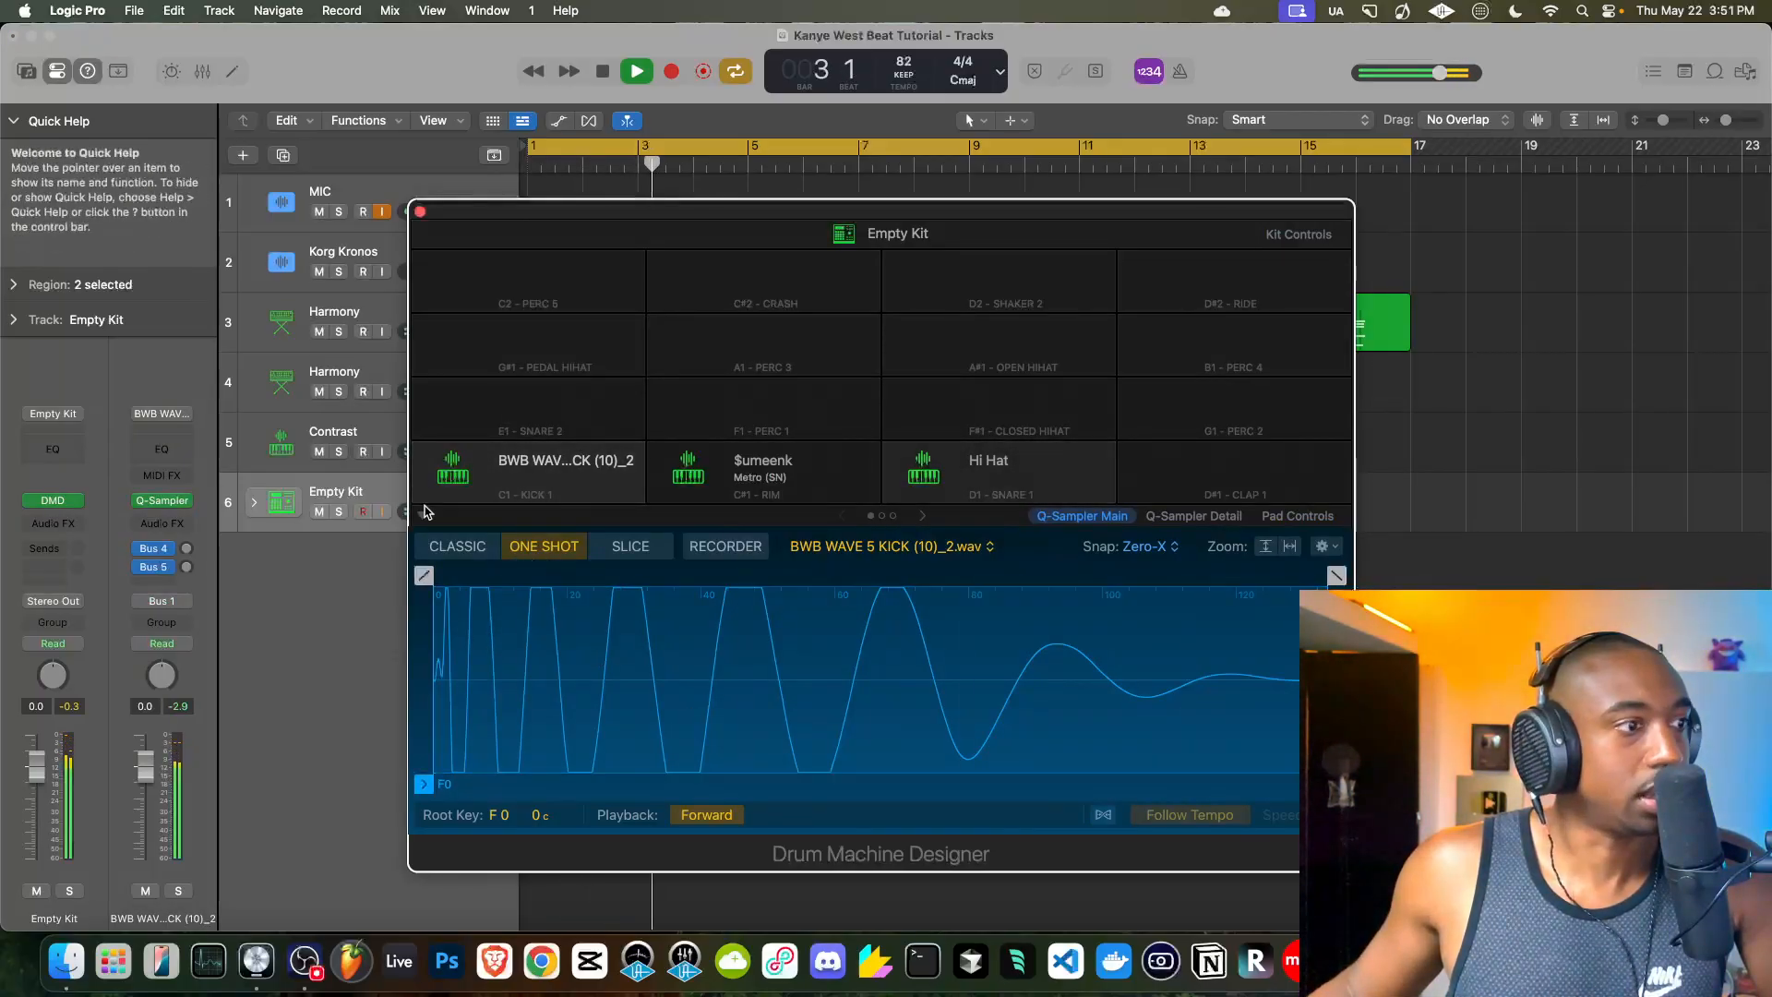
pyautogui.click(420, 211)
# - Expand the Empty Kit stack, raise the kick and snare track volumes, and set the whole kit's volume to +2.7 dB
pyautogui.click(253, 502)
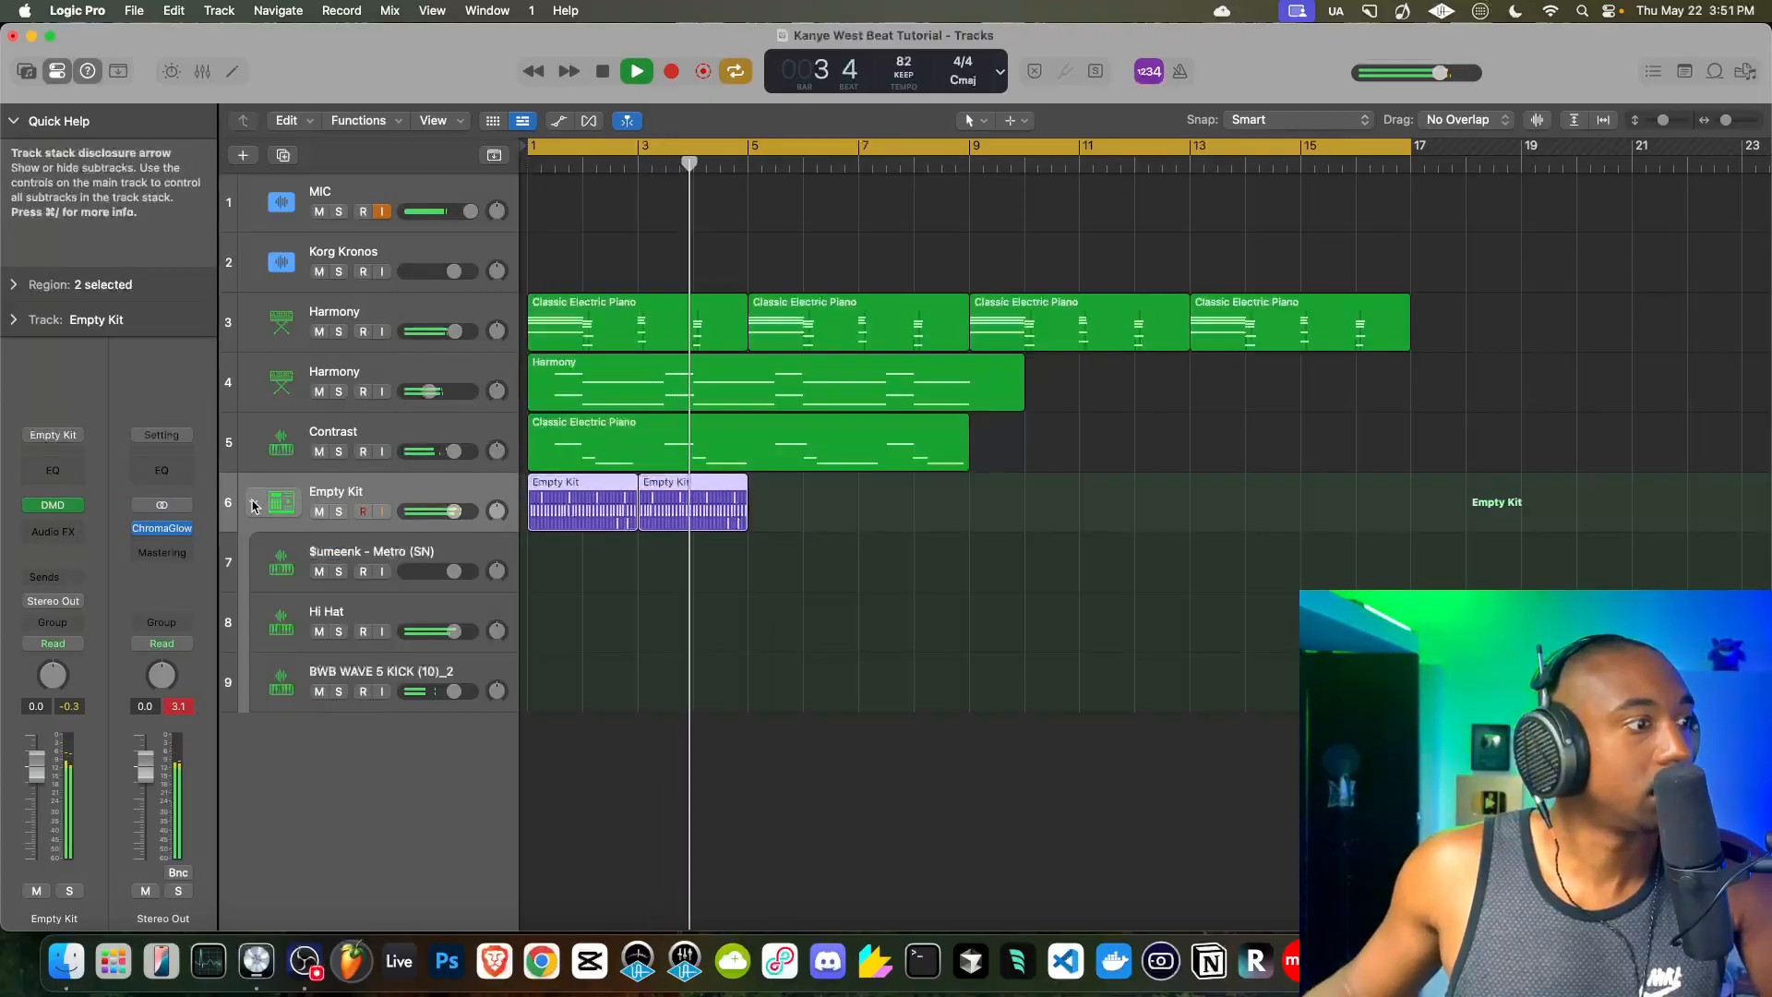
pyautogui.moveTo(454, 692); pyautogui.dragTo(471, 691)
pyautogui.moveTo(454, 572); pyautogui.dragTo(471, 571)
pyautogui.click(471, 572)
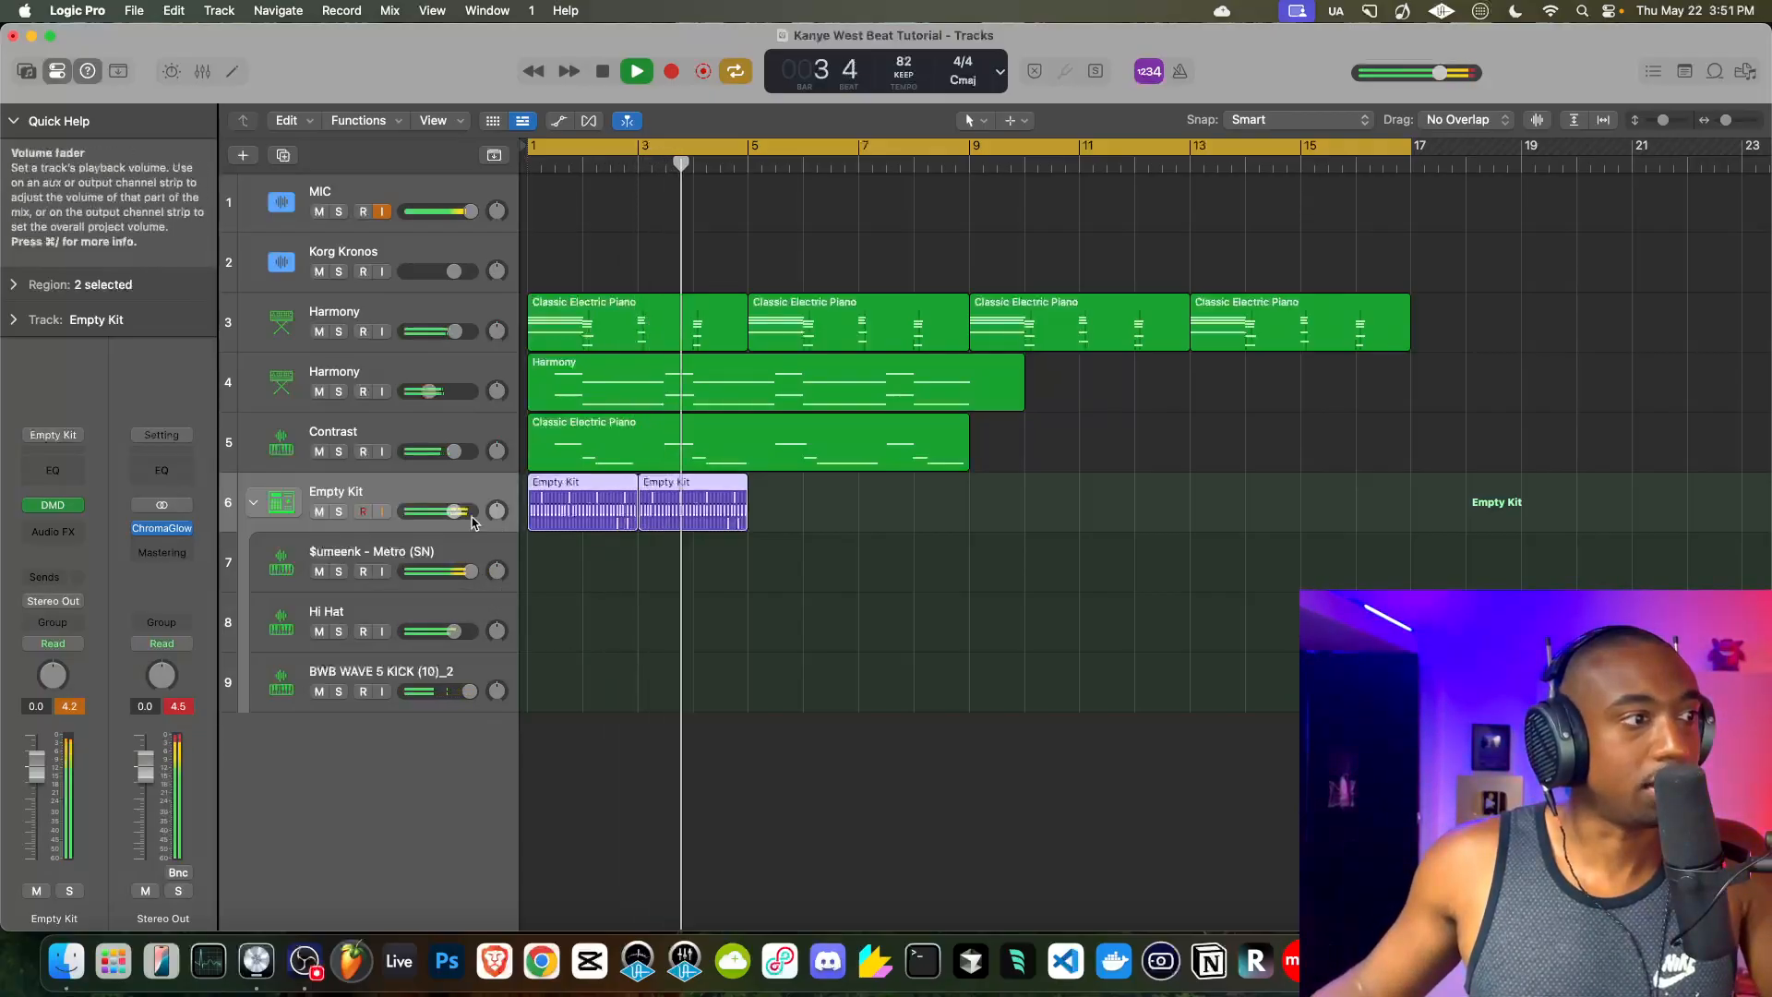
pyautogui.moveTo(455, 515); pyautogui.dragTo(471, 514)
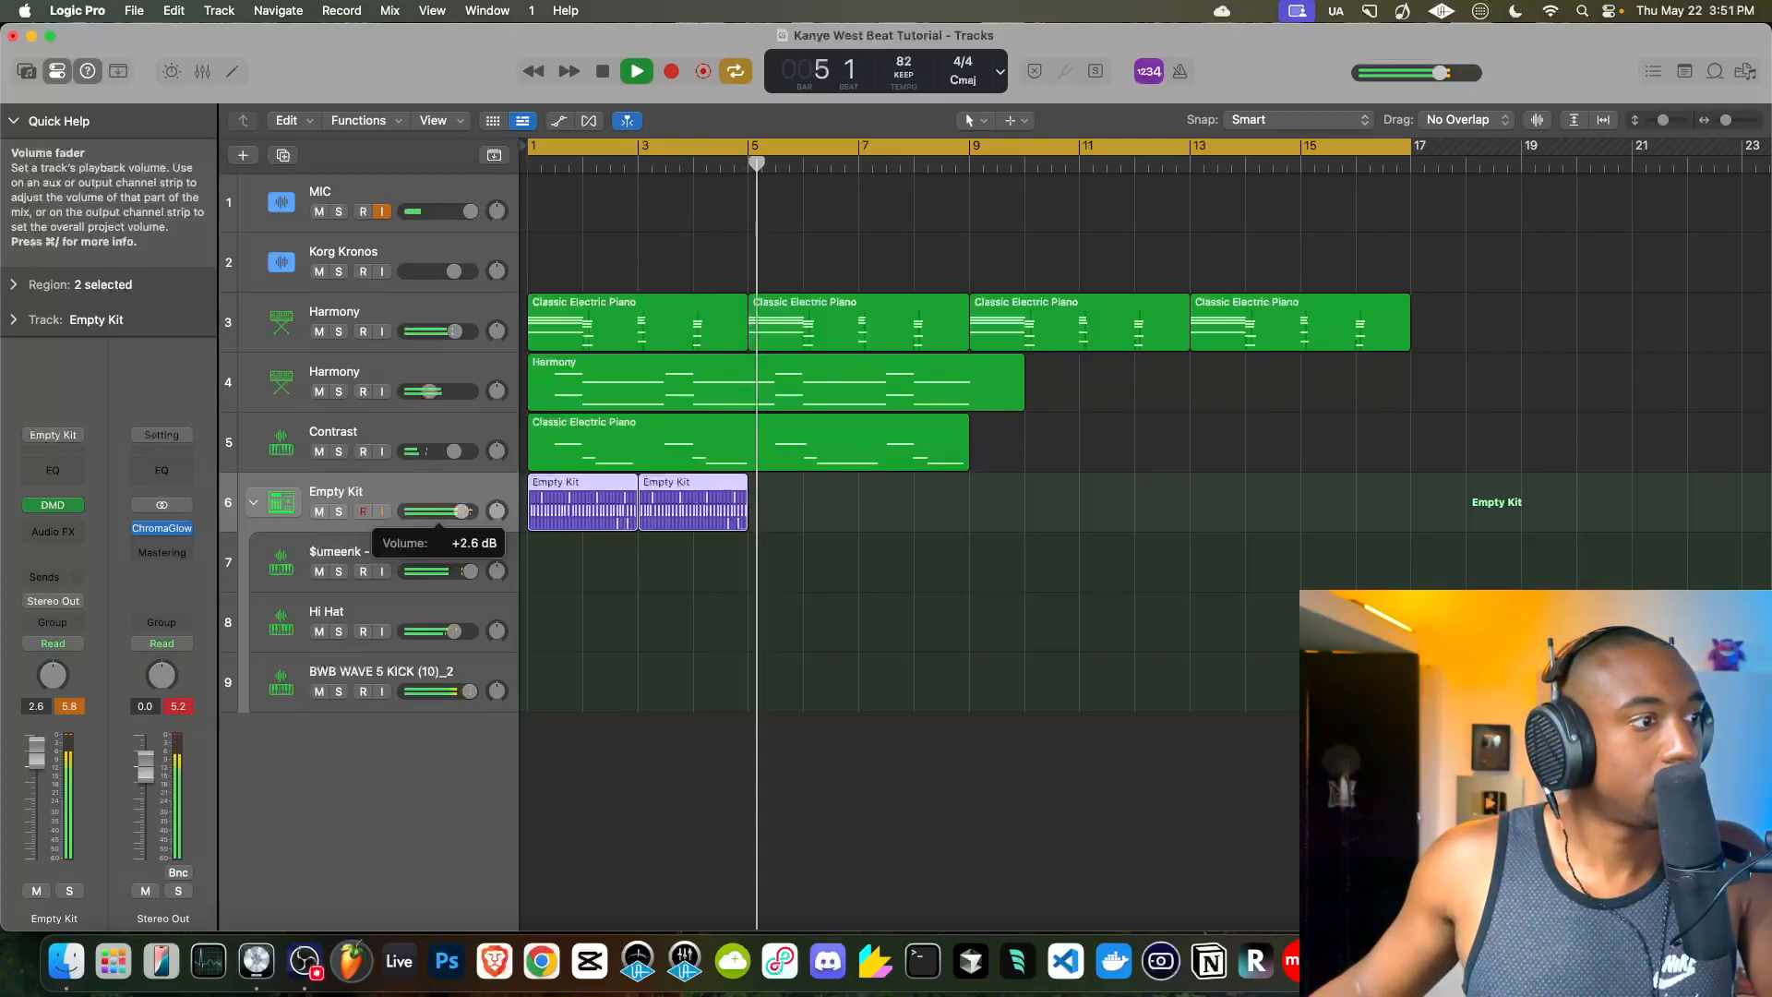
# - Shorten the cycle range to end at bar 5 and stop playback
pyautogui.press('space')
pyautogui.press('space')
pyautogui.moveTo(1413, 157); pyautogui.dragTo(748, 169)
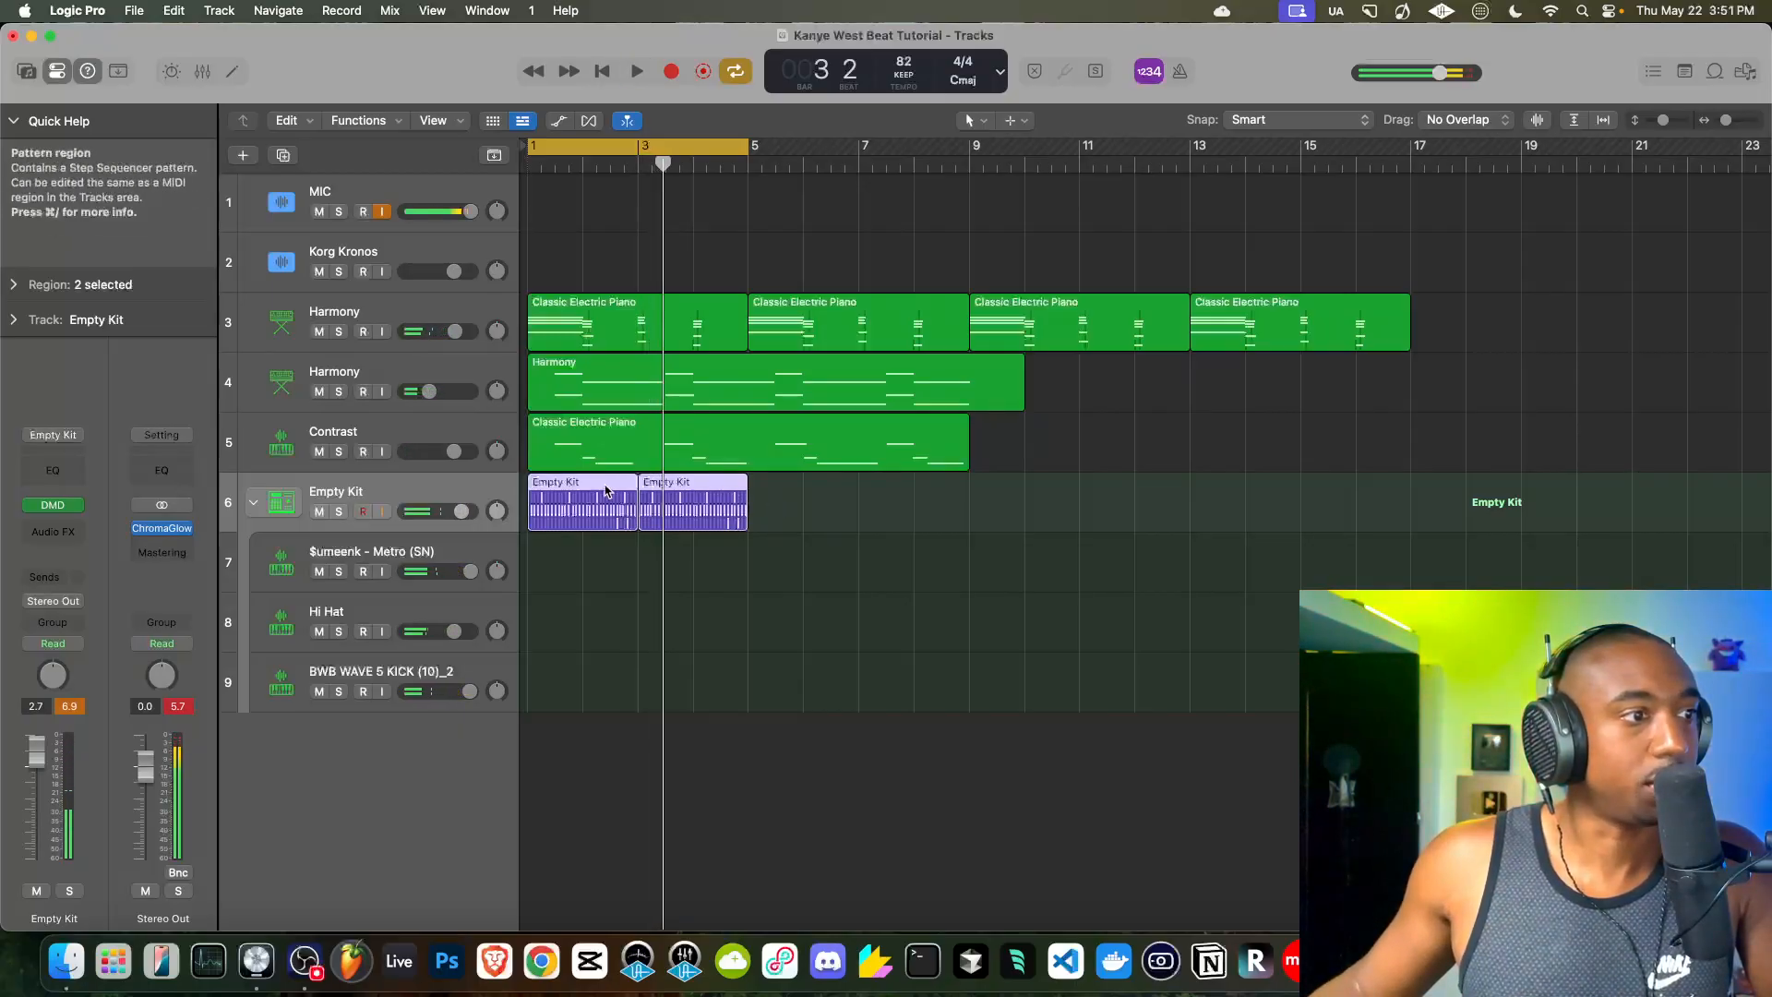
# - Repeat both Empty Kit regions three times from bar 5 to bar 17 and extend the cycle range to bar 17
pyautogui.click(688, 483)
pyautogui.click(585, 483)
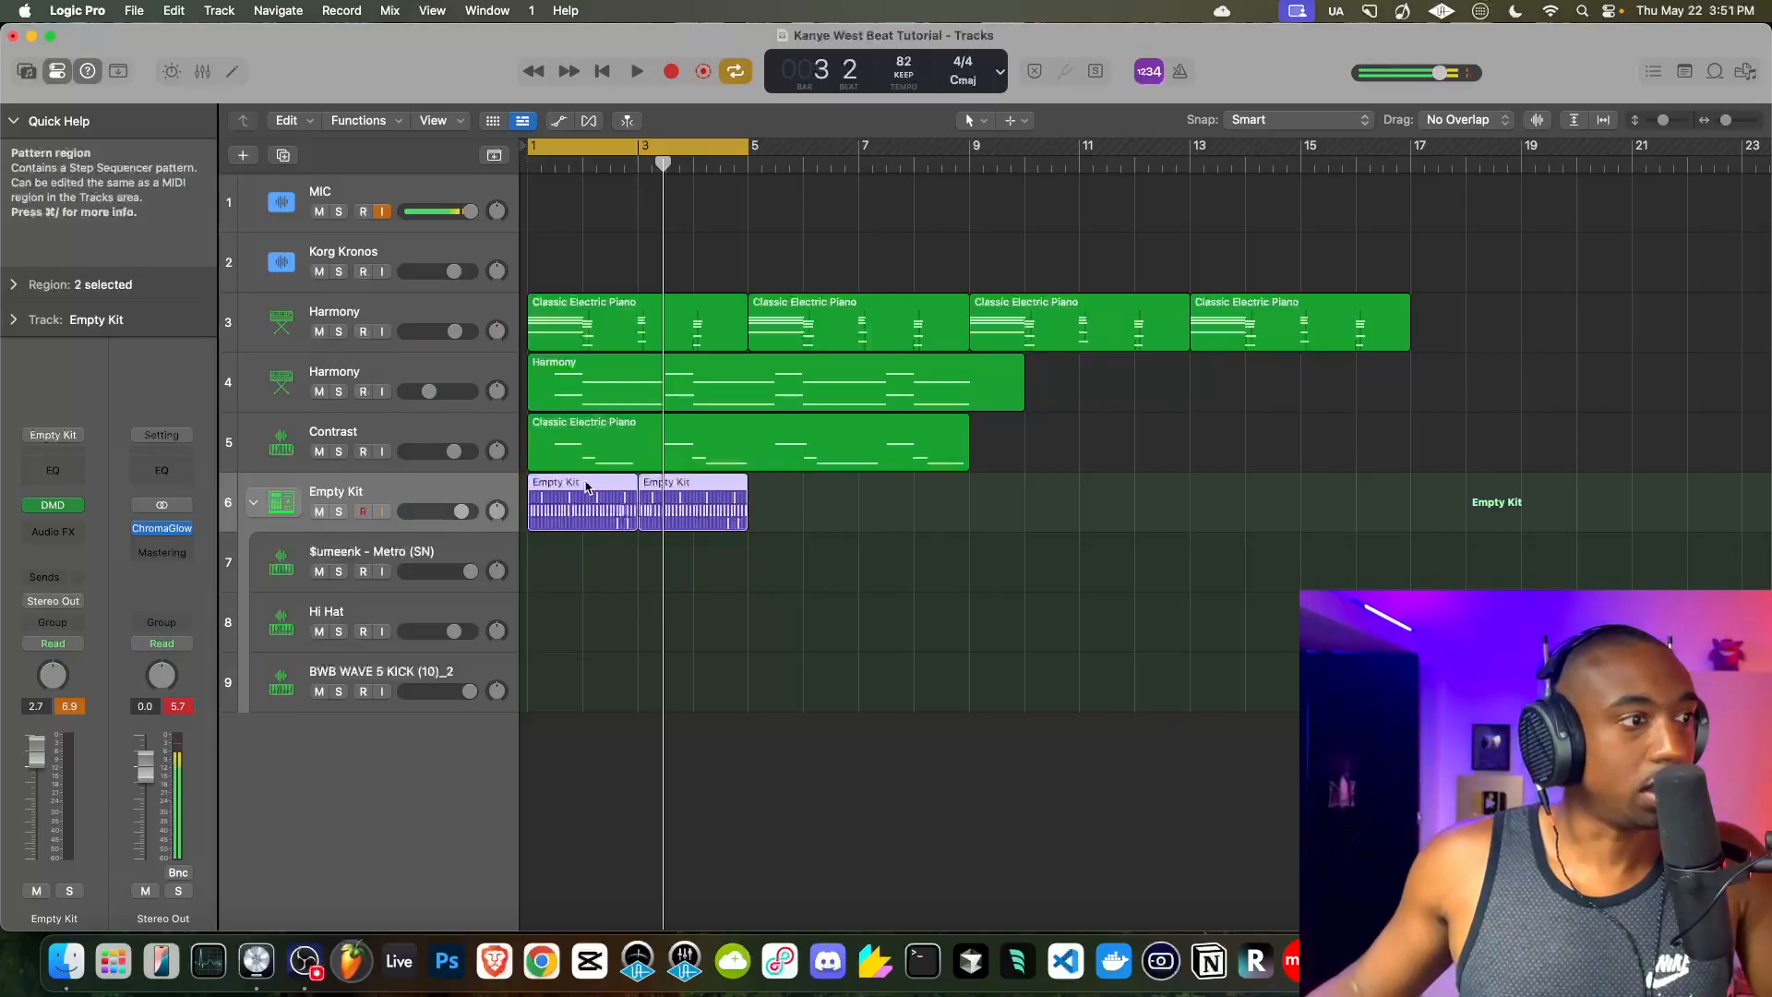
pyautogui.click(746, 159)
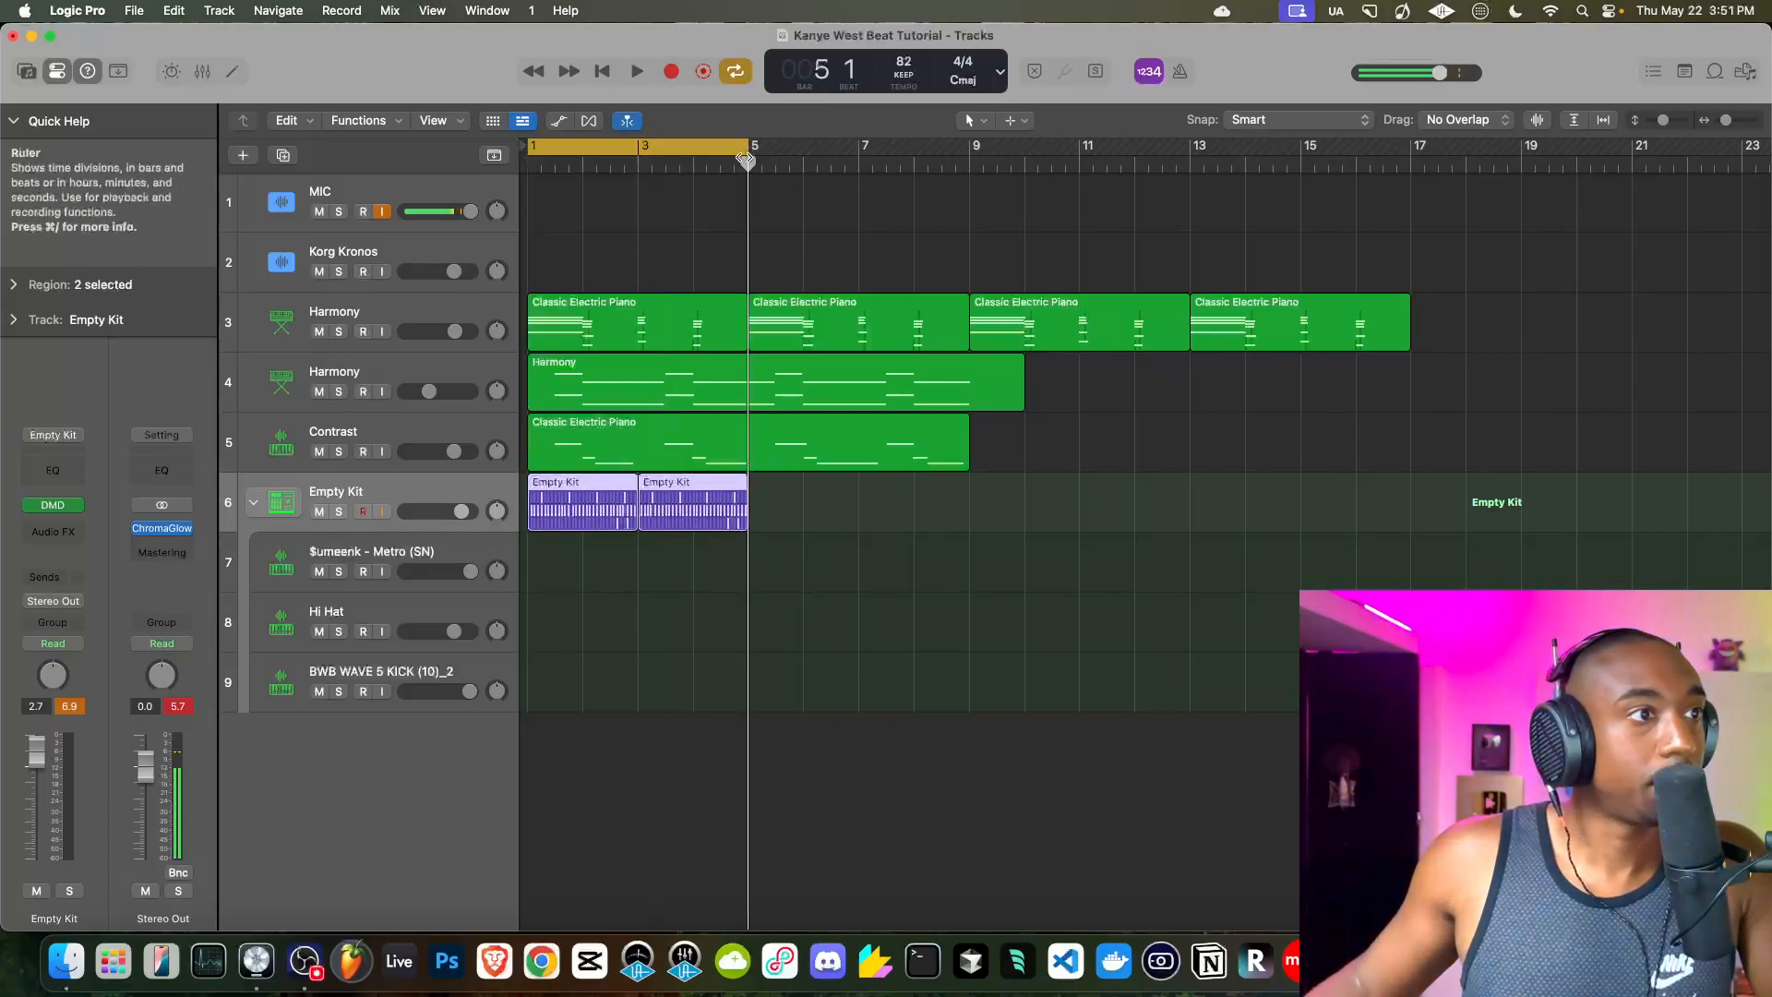
pyautogui.press('super+r')
pyautogui.press('super+r')
pyautogui.press('super+r')
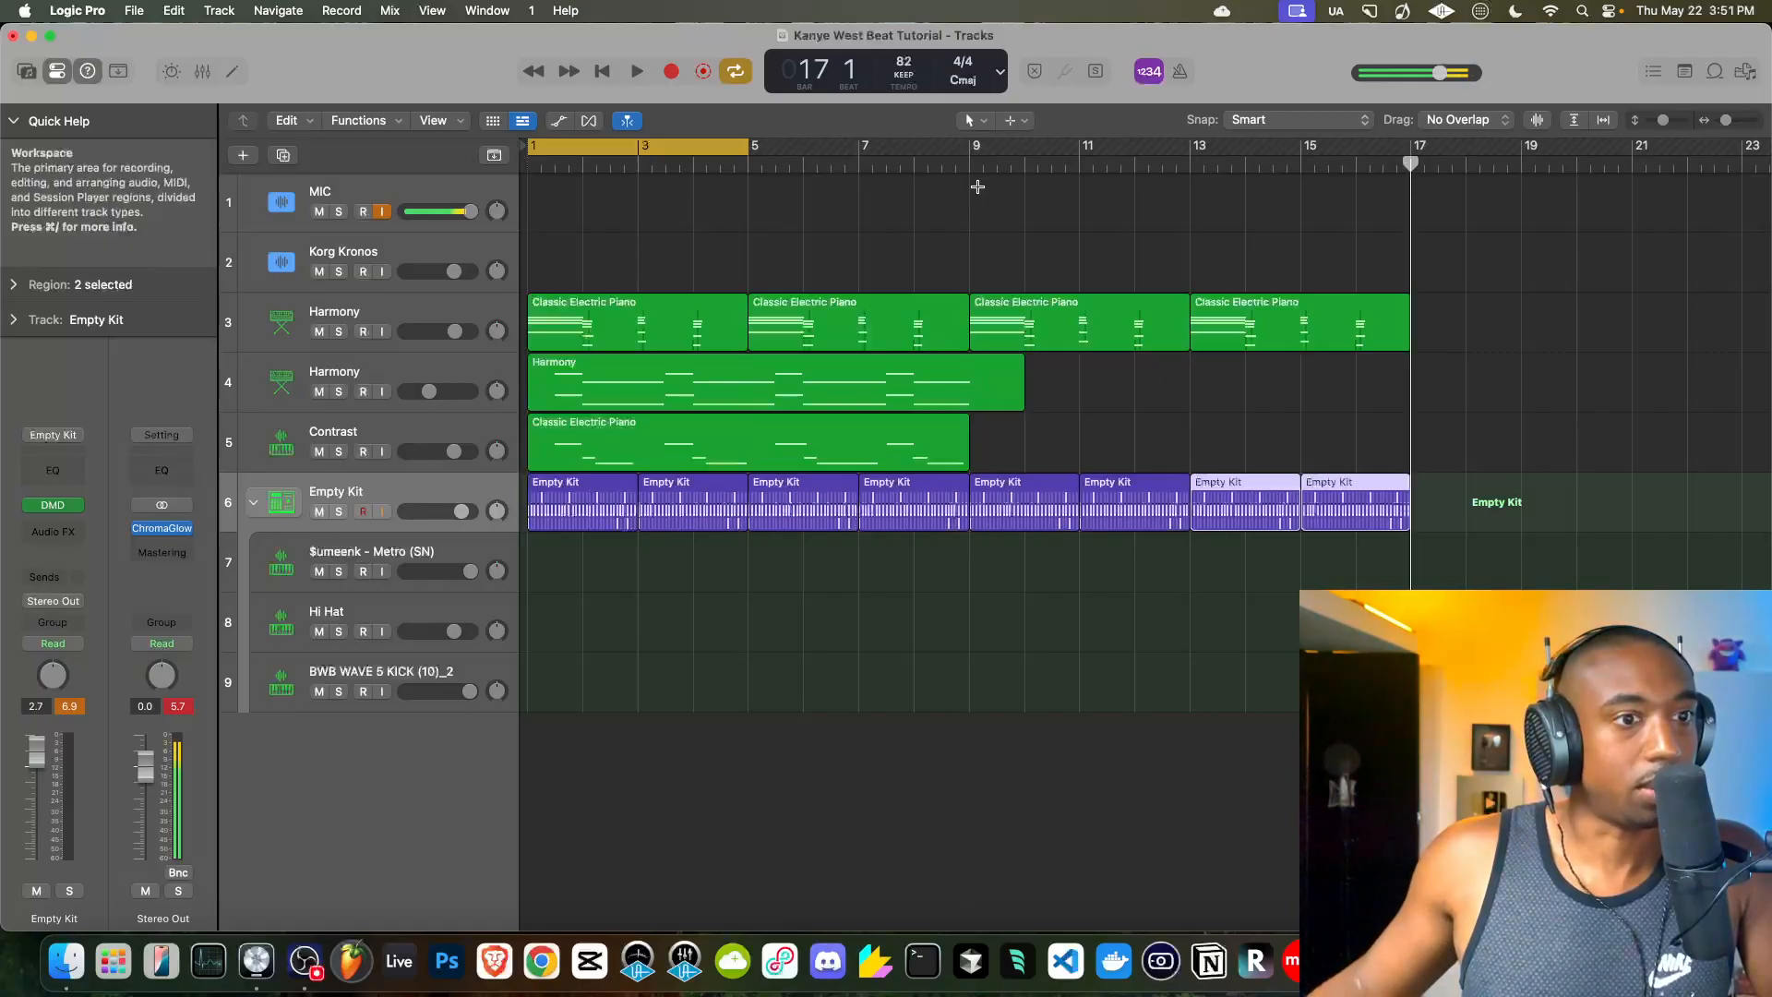
pyautogui.moveTo(742, 144); pyautogui.dragTo(1410, 145)
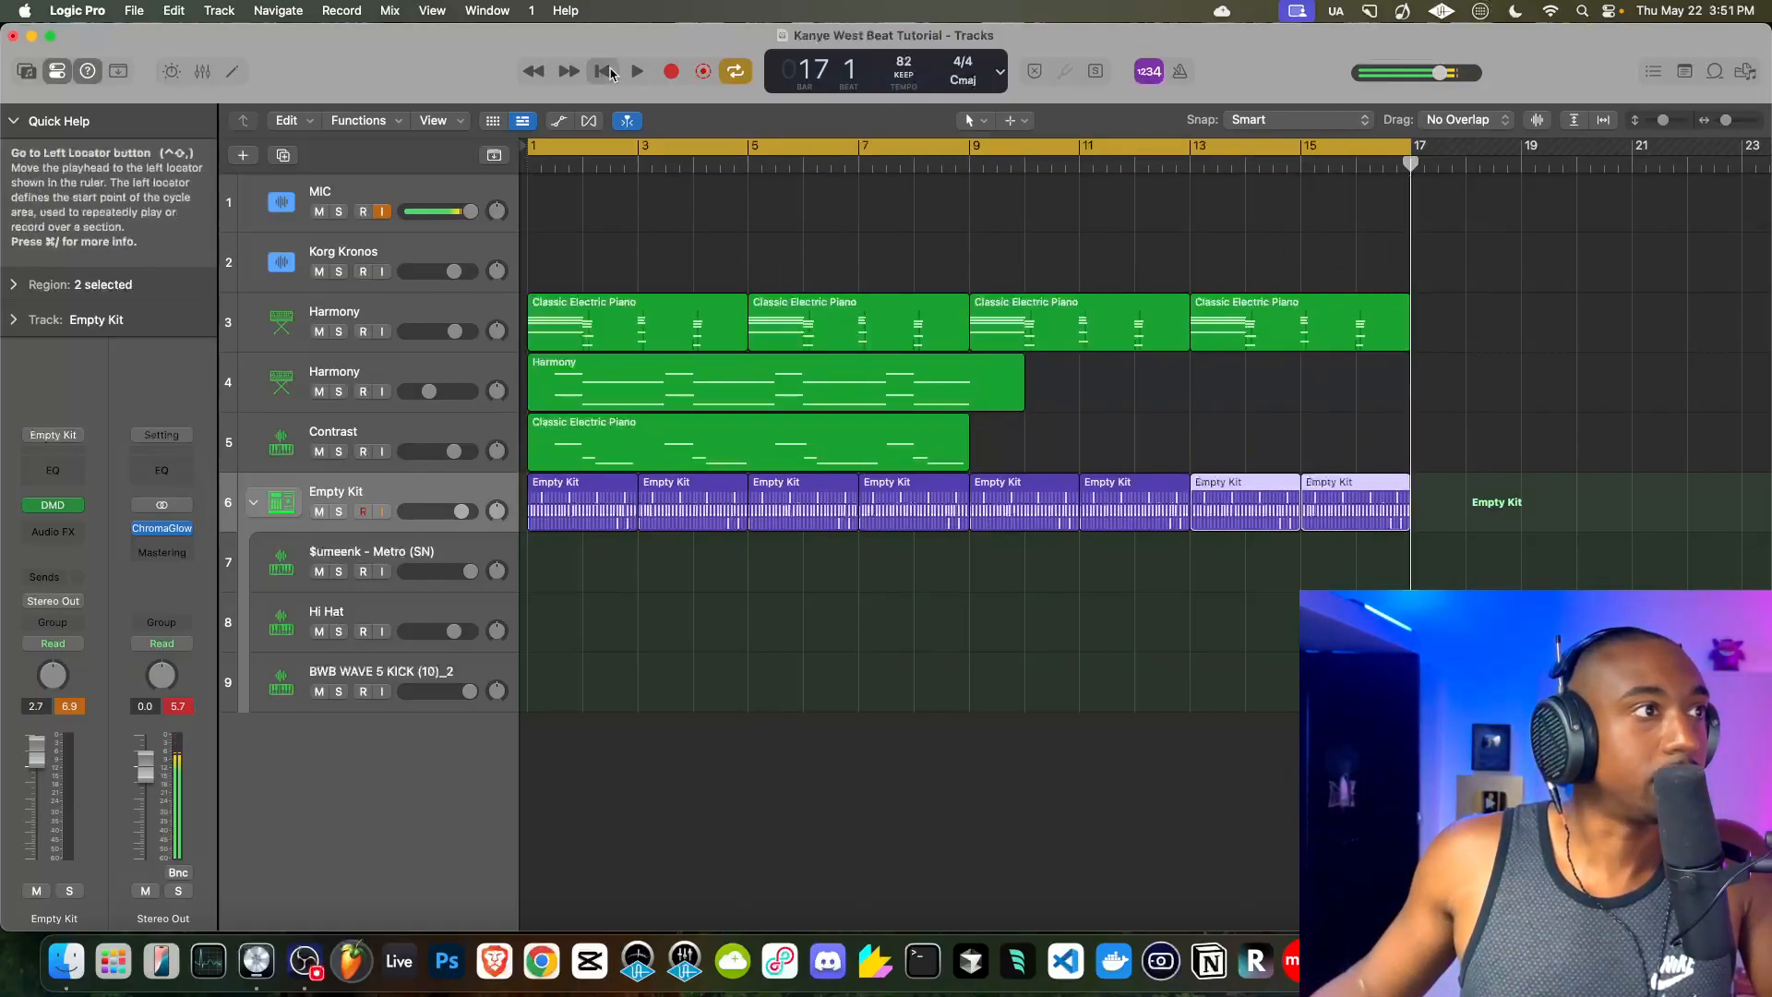
# - Try the beat without the first Classic Electric Piano region on the upper Harmony track by deleting it, and undo the deletion
pyautogui.press('space')
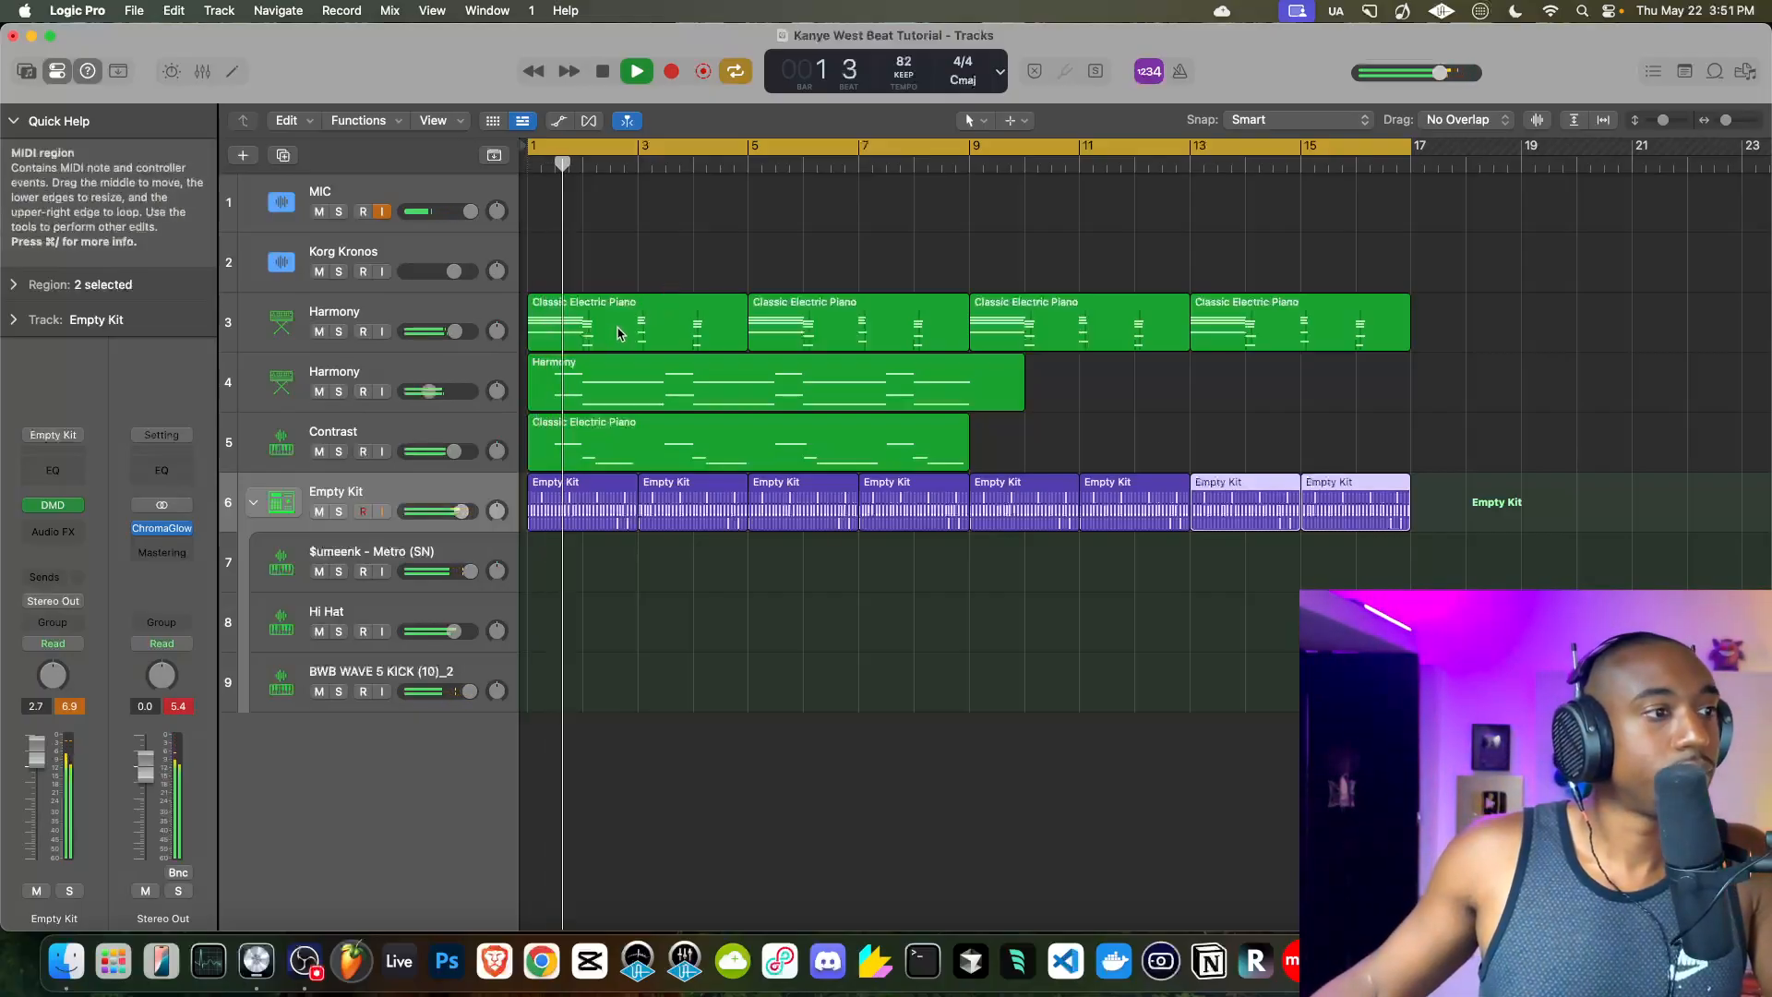
pyautogui.click(621, 332)
pyautogui.press('space')
pyautogui.press('Delete')
pyautogui.press('space')
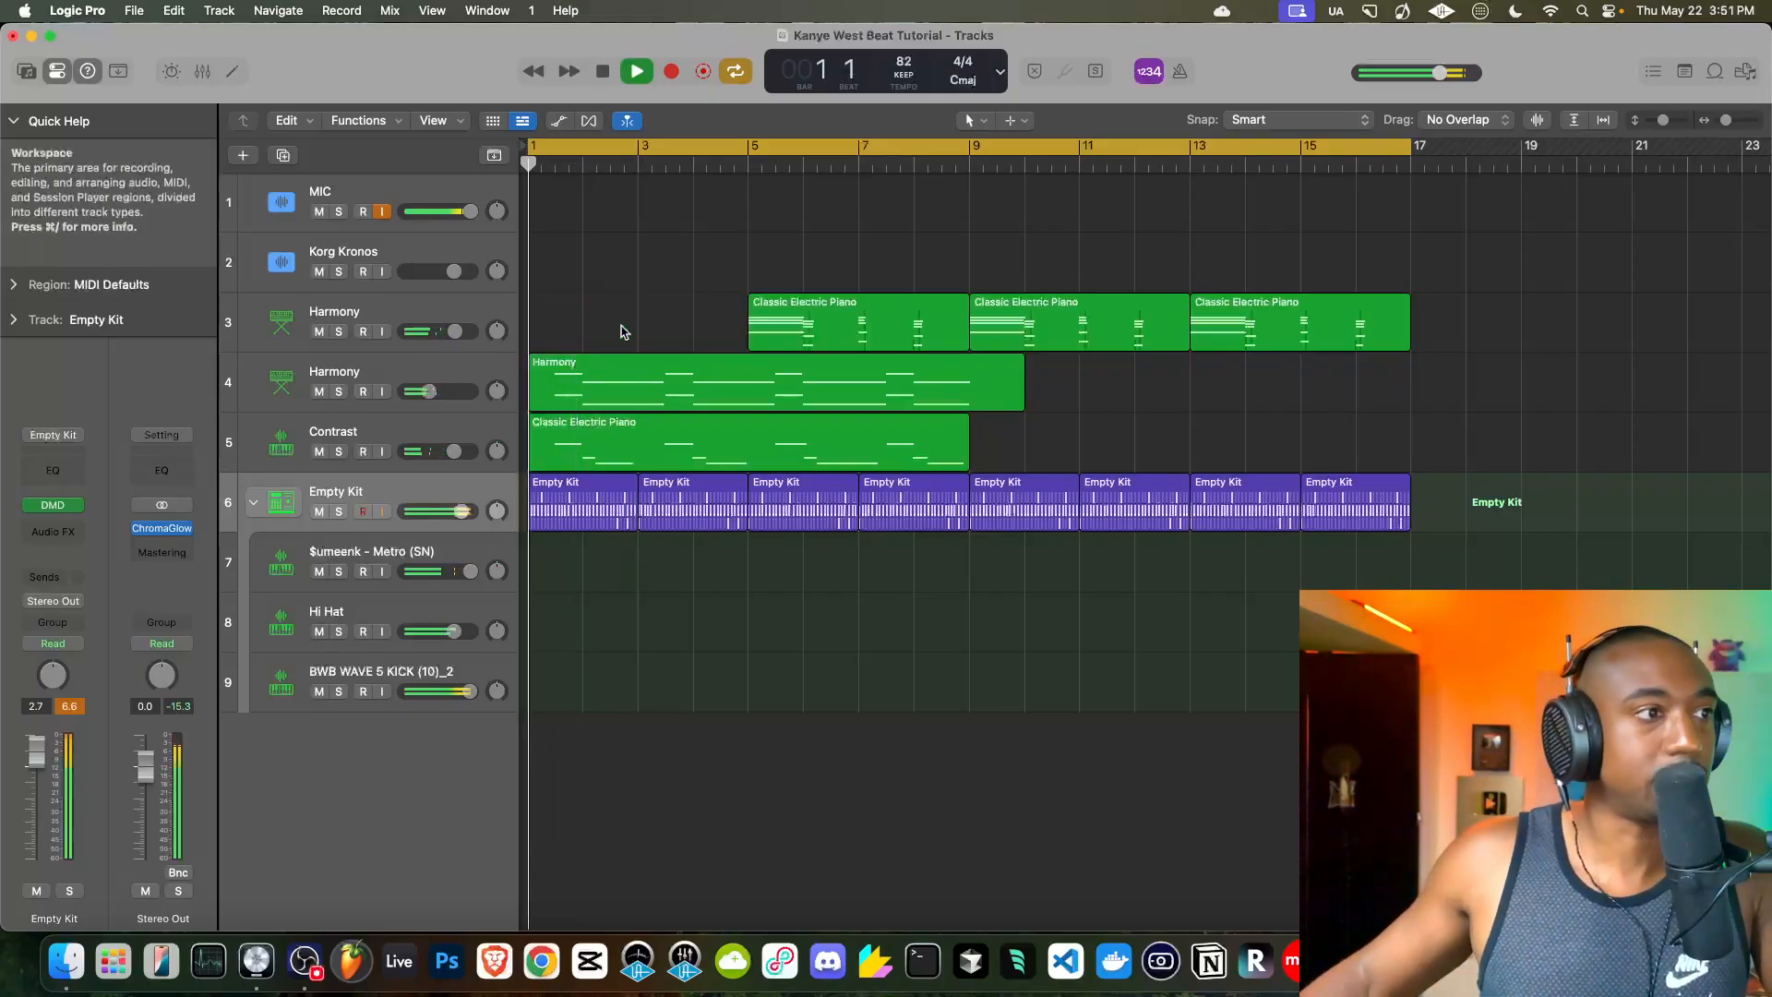
pyautogui.press('super+z')
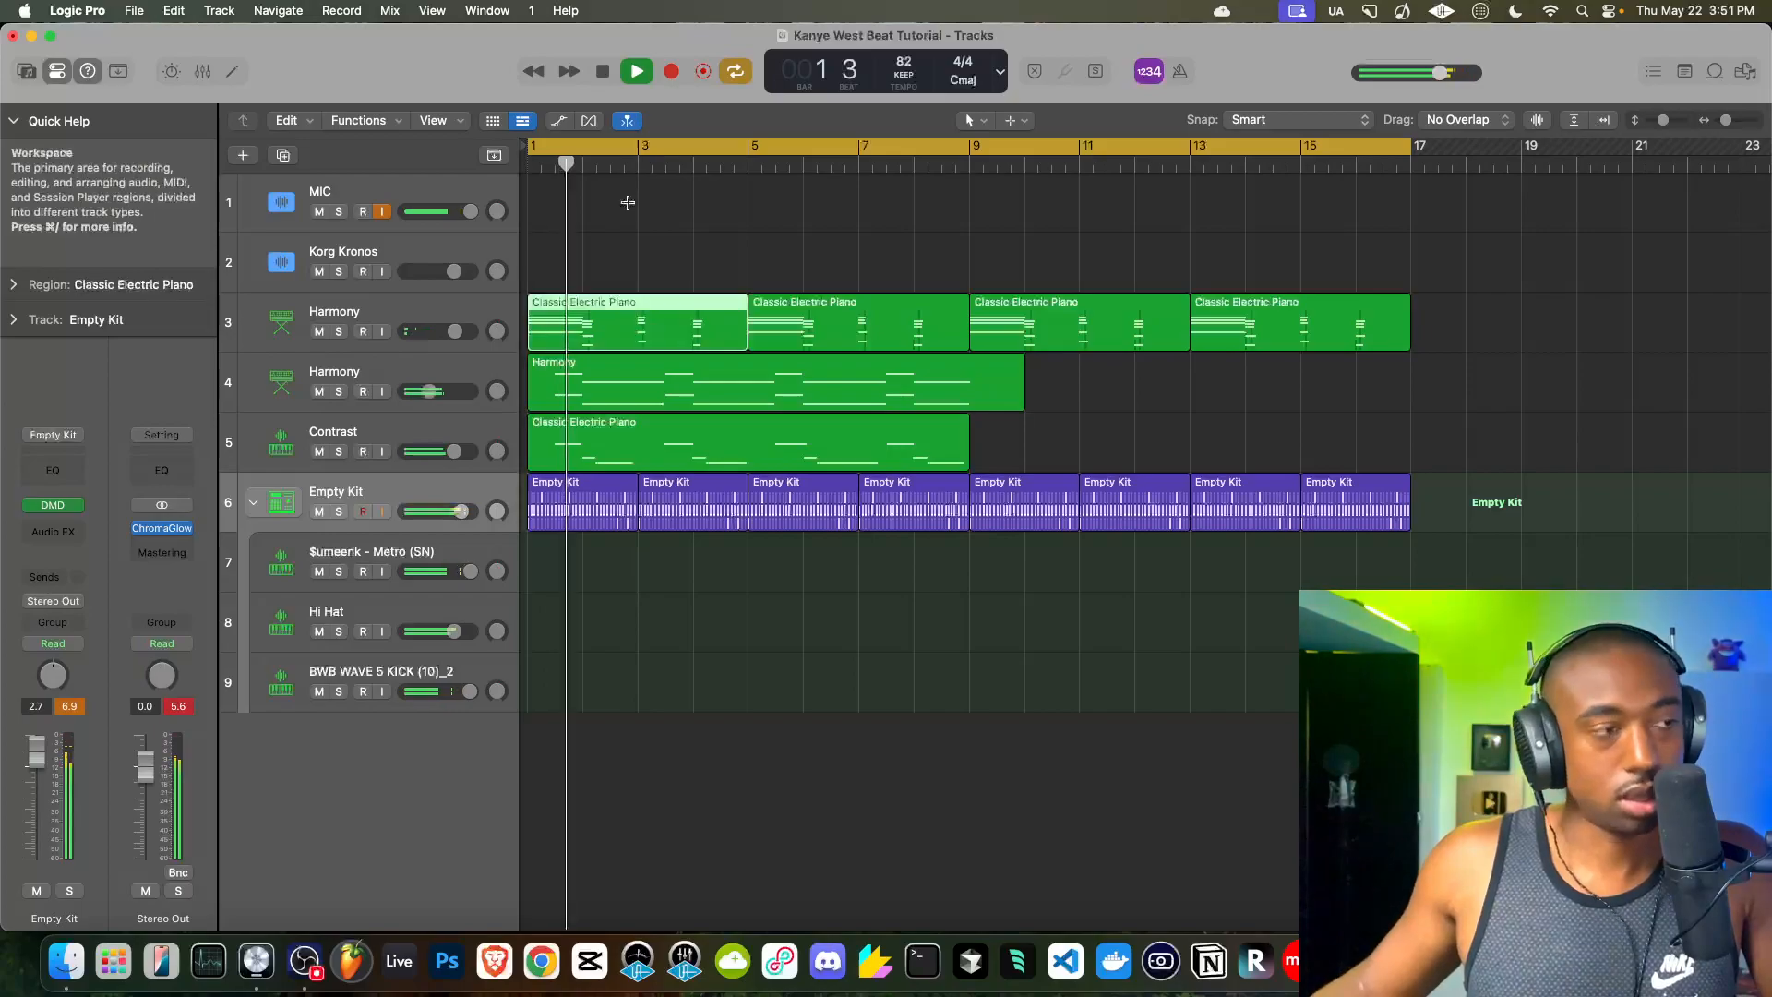
# - Move the lower Harmony track's region to start at bar 9 and play the arrangement from the start
pyautogui.press('space')
pyautogui.click(606, 378)
pyautogui.moveTo(606, 378); pyautogui.dragTo(1048, 379)
pyautogui.press('space')
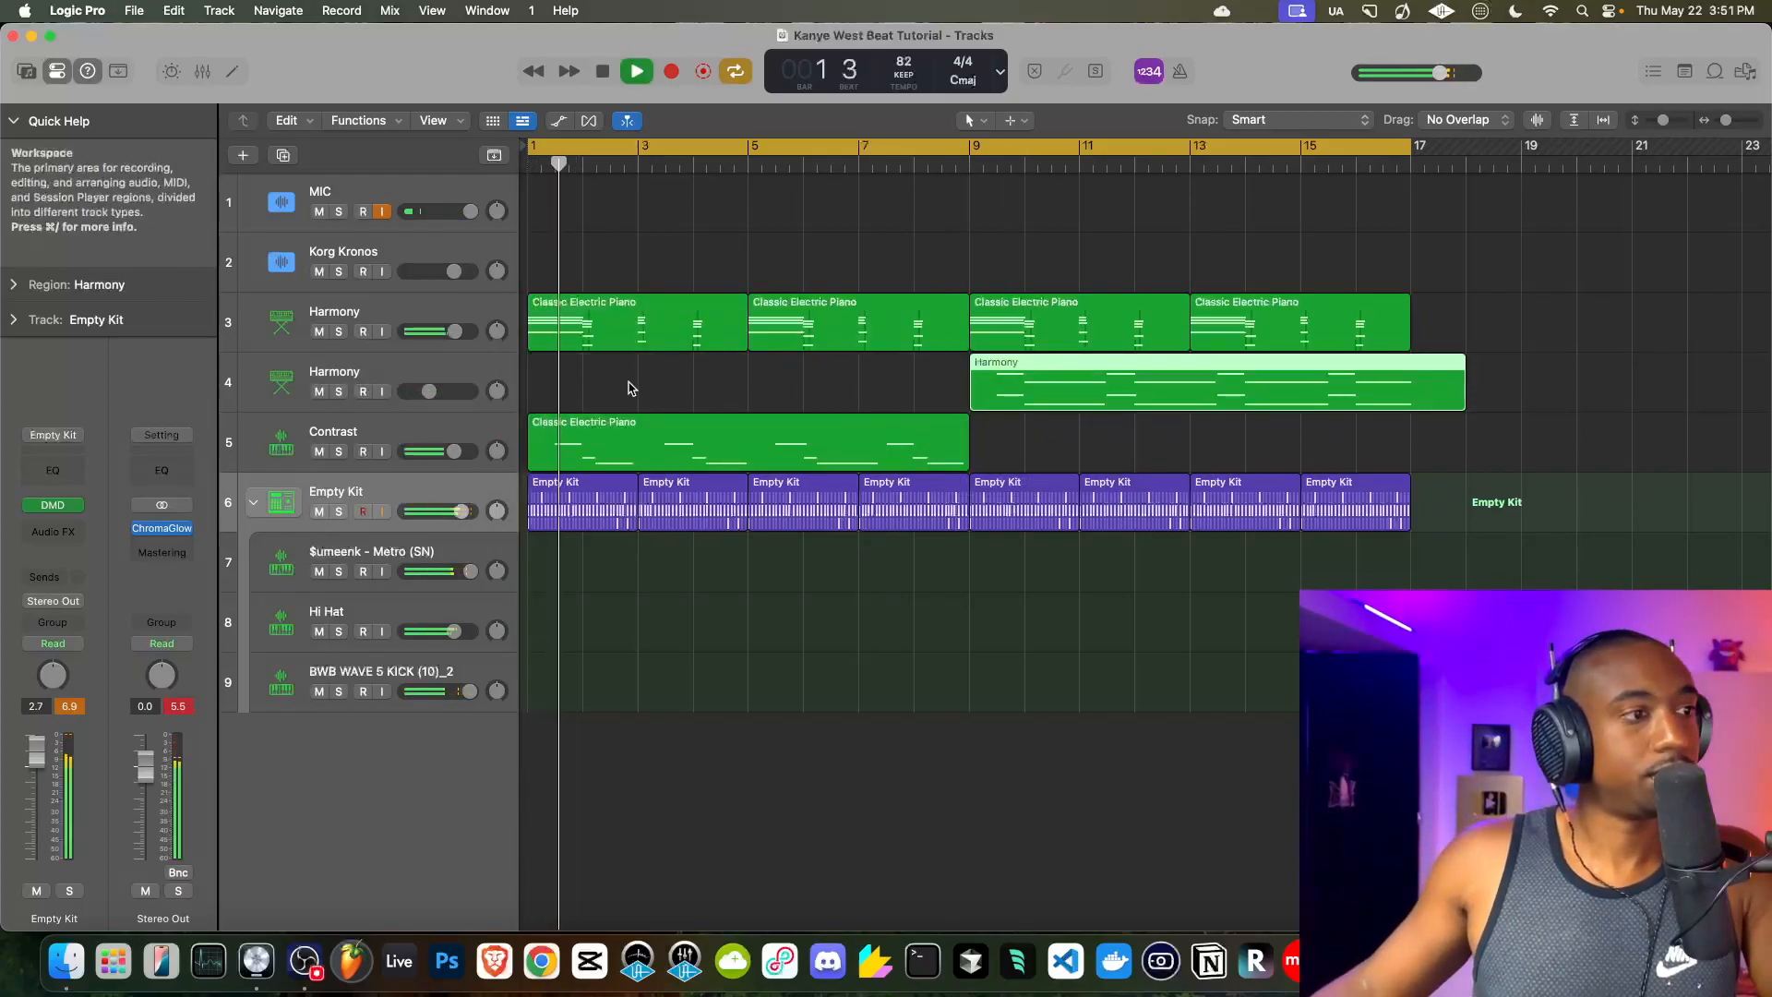
# - Move the Contrast track's region to start at bar 9 and trim the lower Harmony region to end at bar 17
pyautogui.moveTo(614, 434); pyautogui.dragTo(1066, 435)
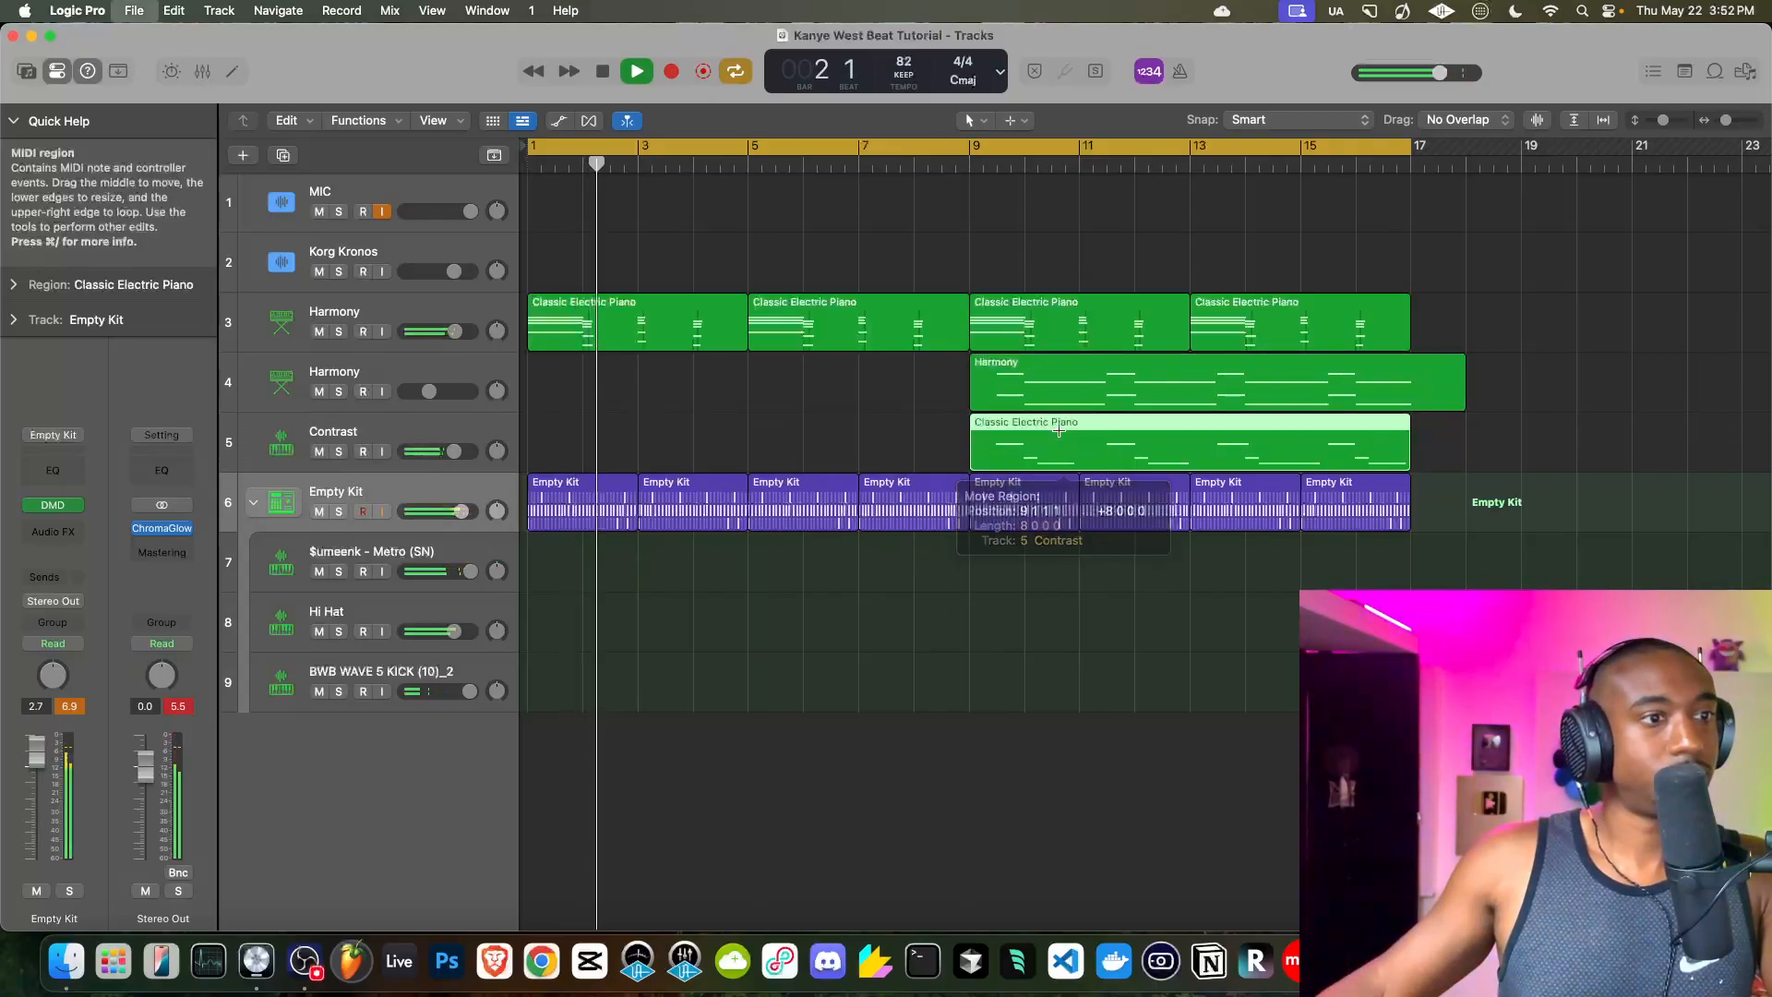
pyautogui.scroll(-5, 723, 431)
pyautogui.scroll(8, 662, 395)
pyautogui.scroll(-5, 1154, 371)
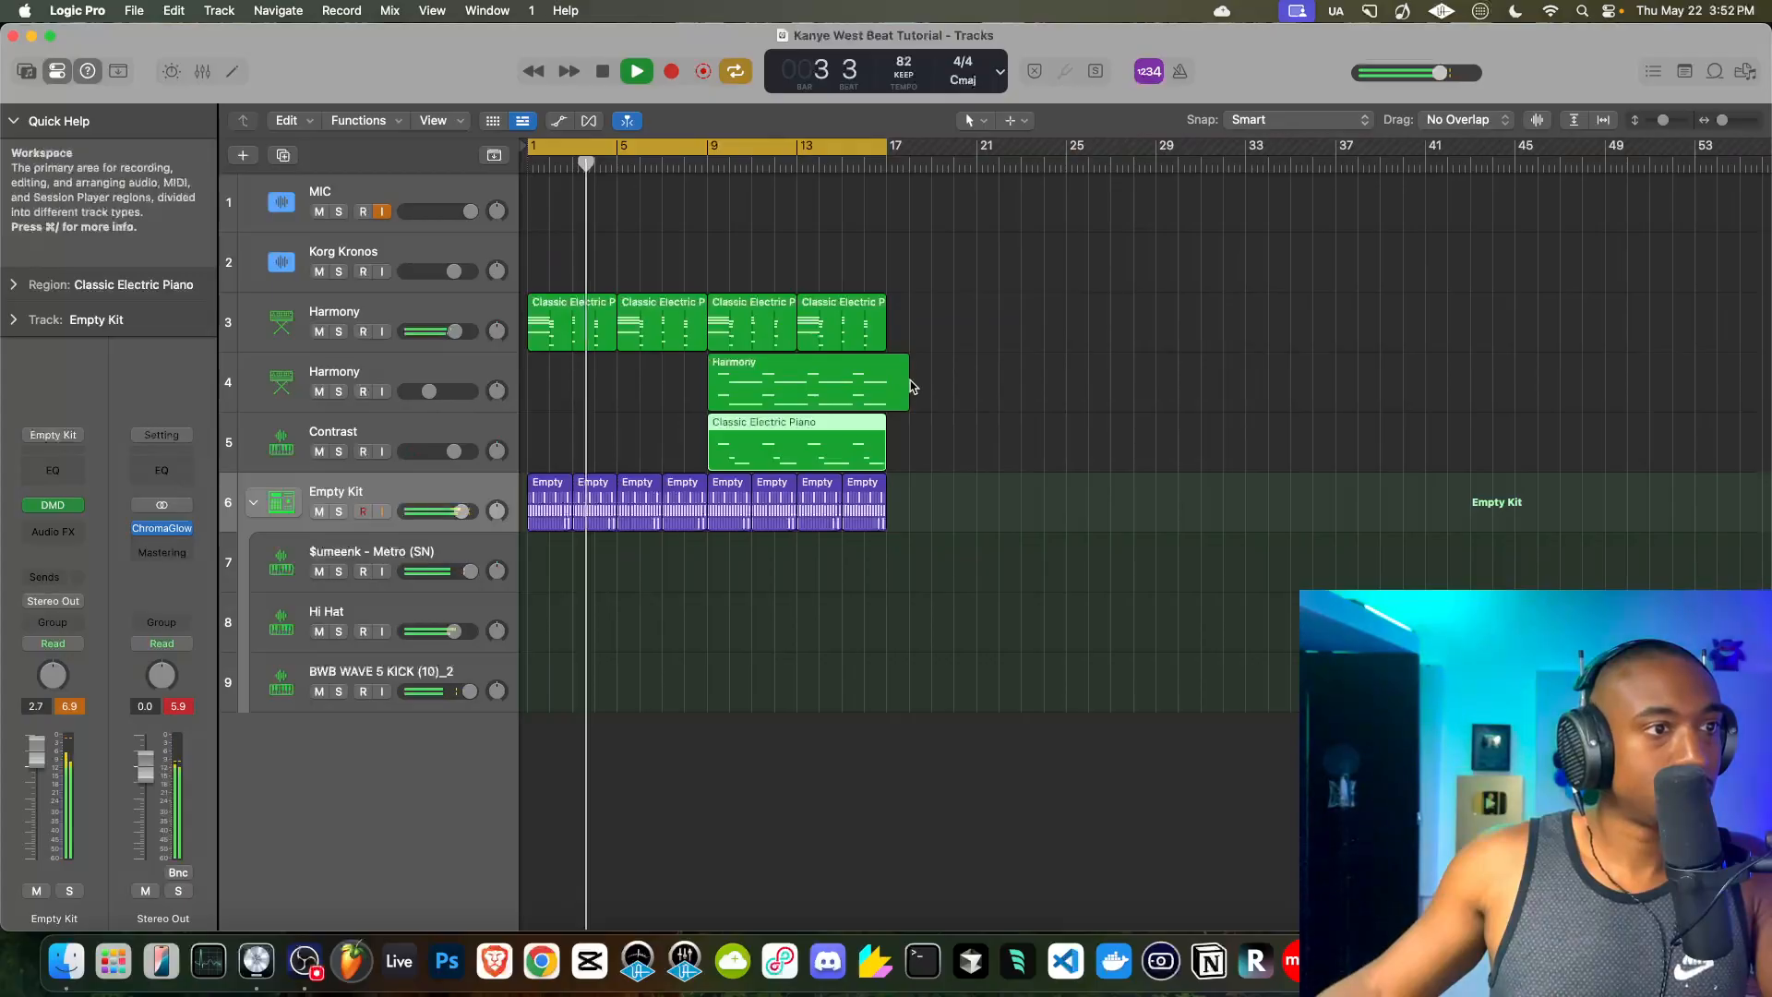
pyautogui.click(888, 383)
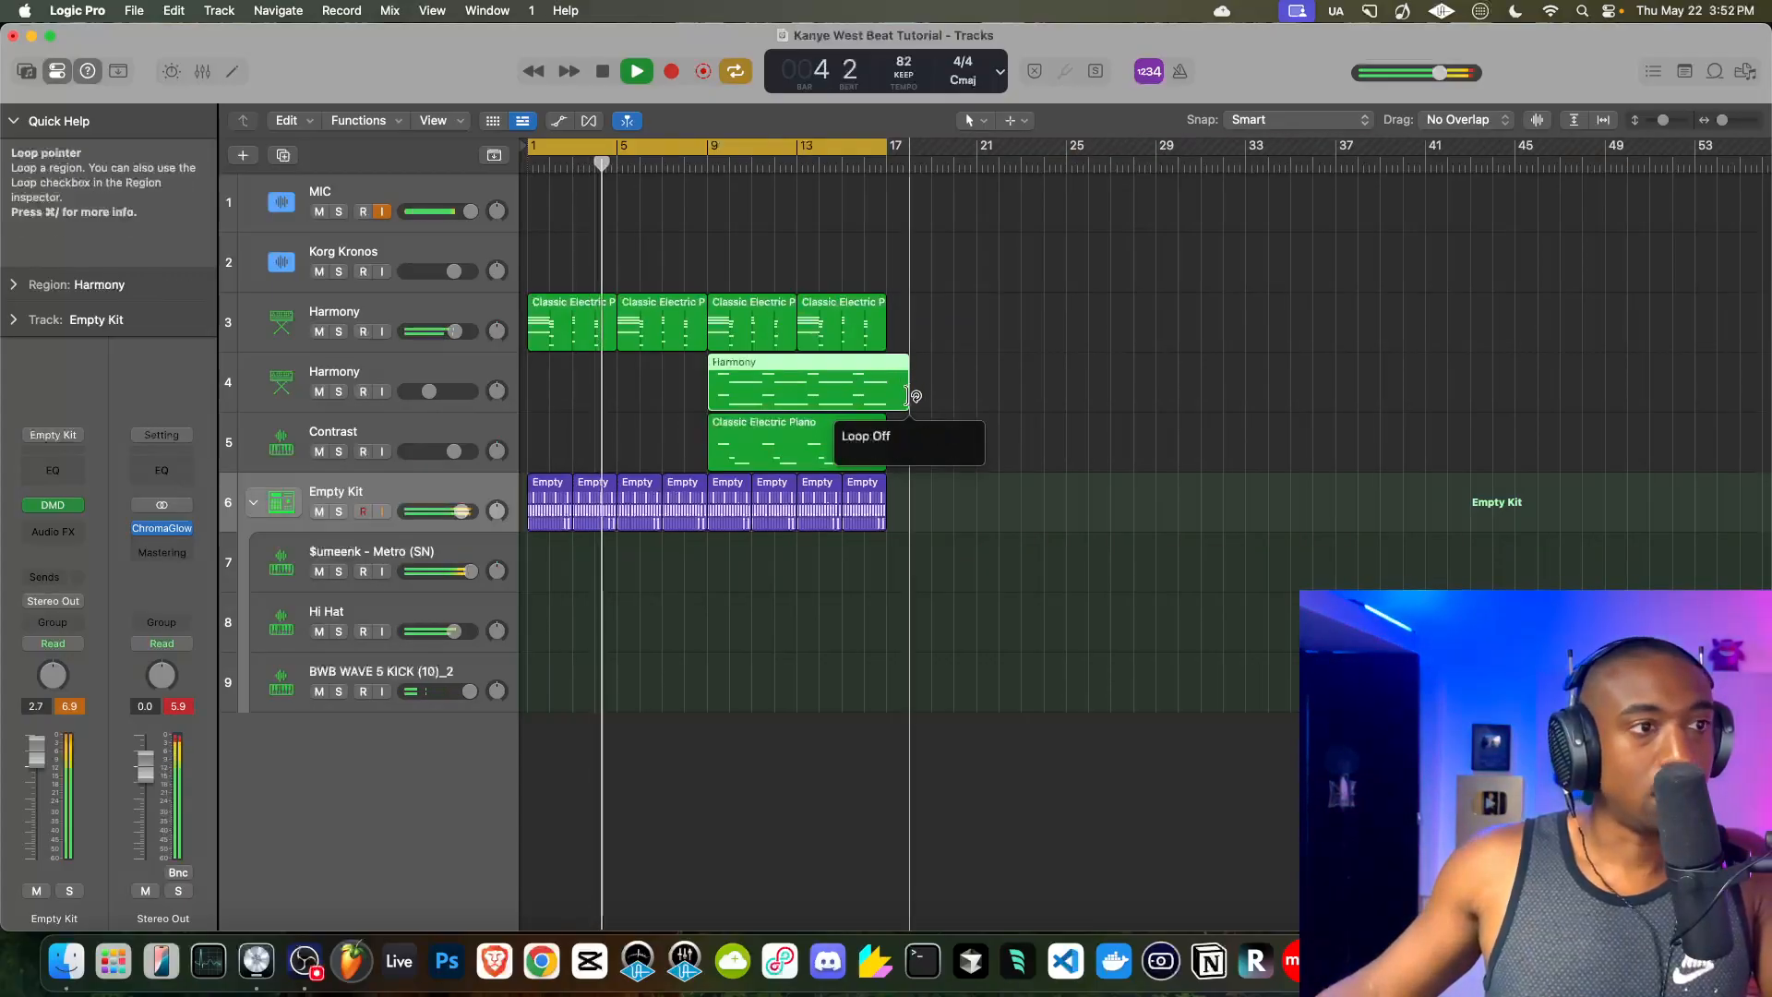
pyautogui.moveTo(907, 395); pyautogui.dragTo(884, 395)
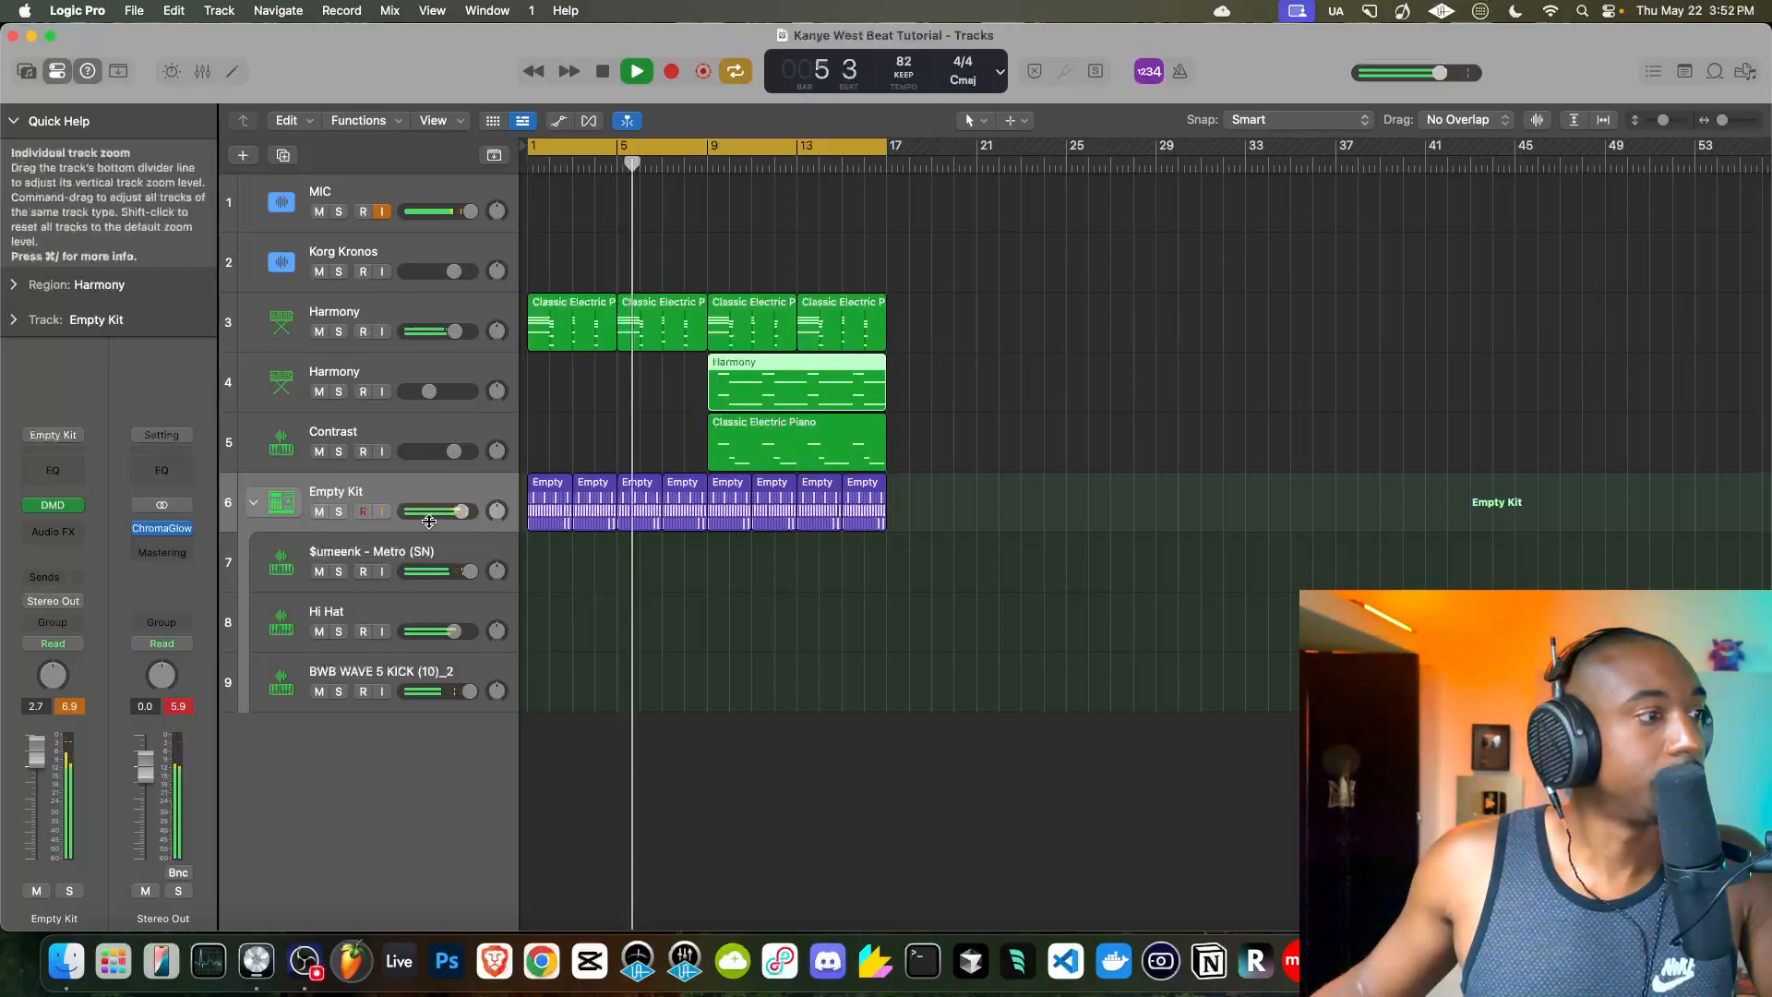
# - Collapse the Empty Kit stack, add a new software instrument track below it, and load a stereo Retro Synth on that track
pyautogui.click(256, 497)
pyautogui.rightClick(310, 575)
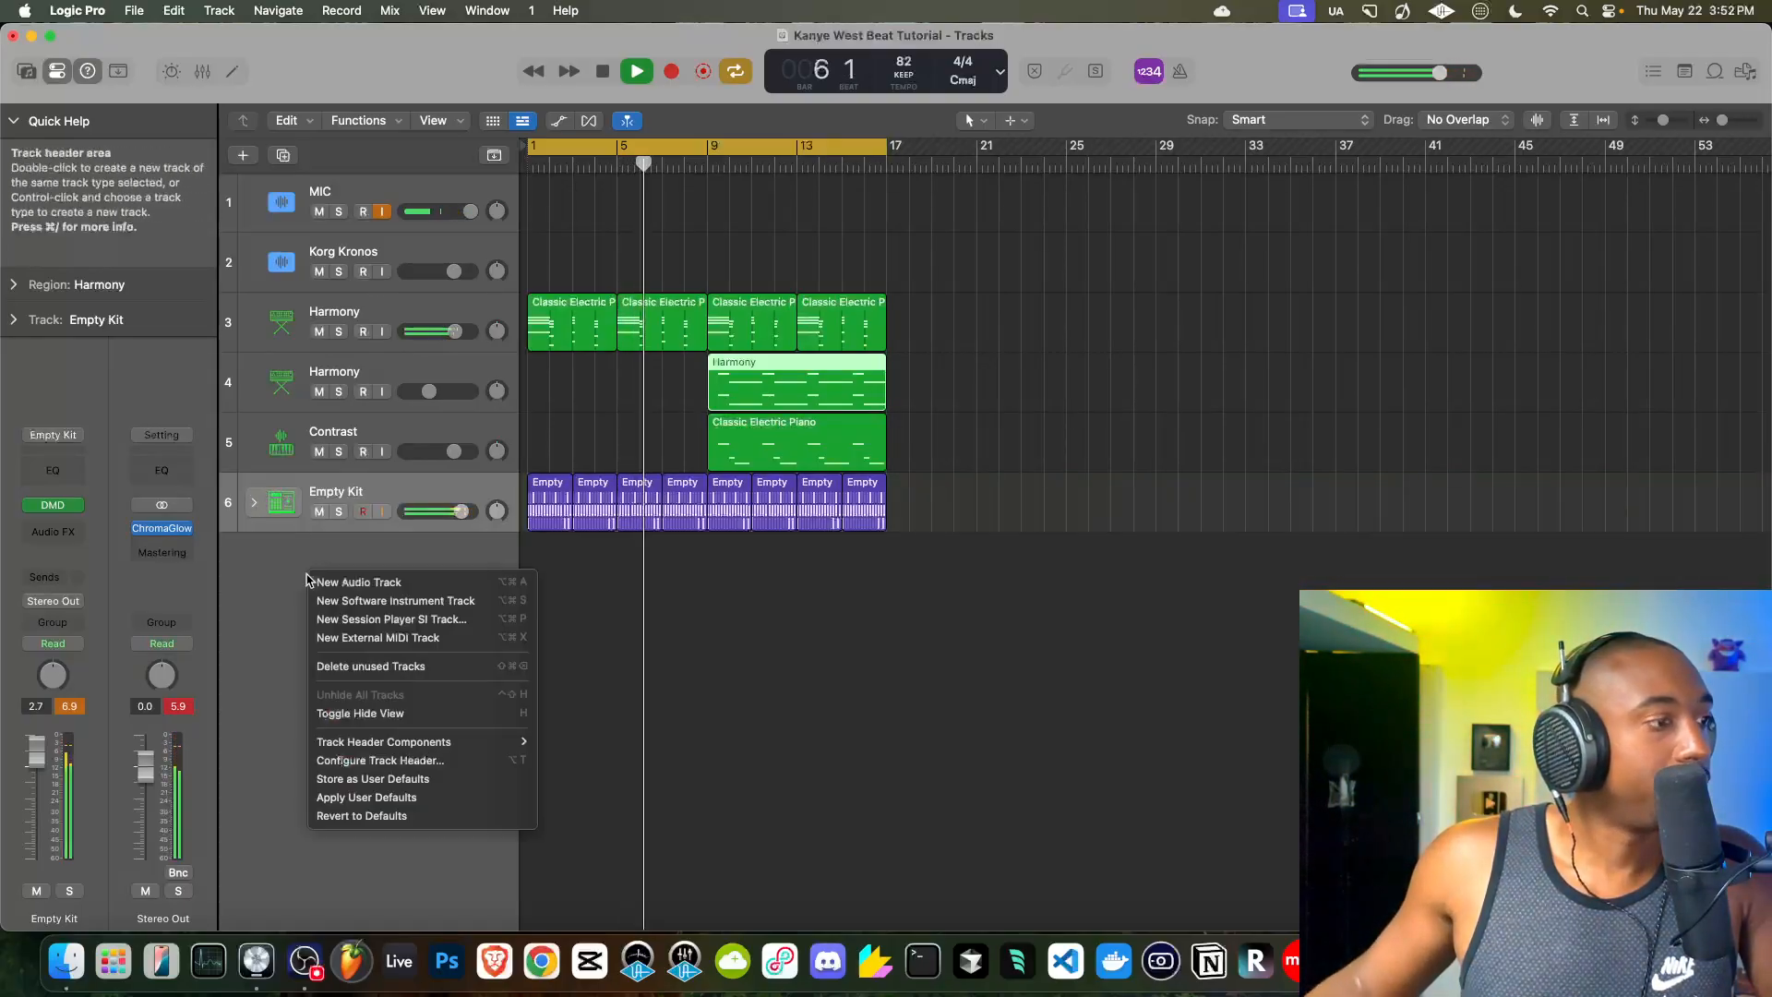
pyautogui.click(366, 609)
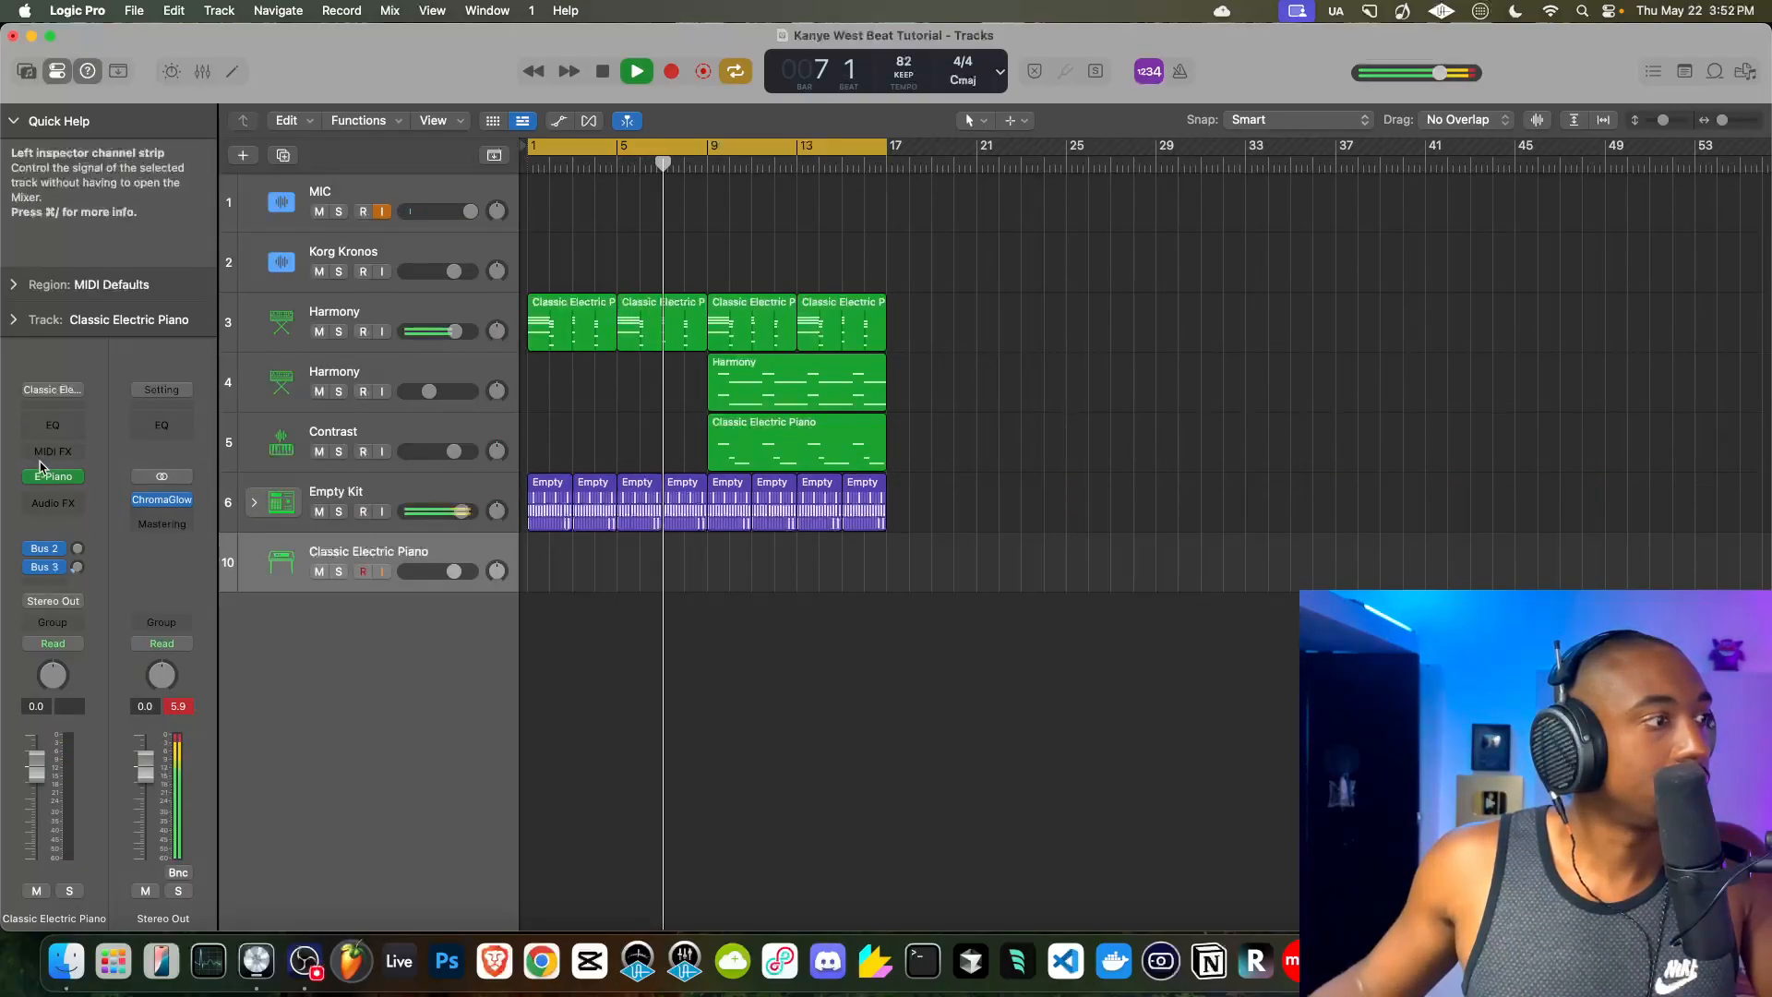
pyautogui.click(77, 478)
pyautogui.moveTo(185, 607)
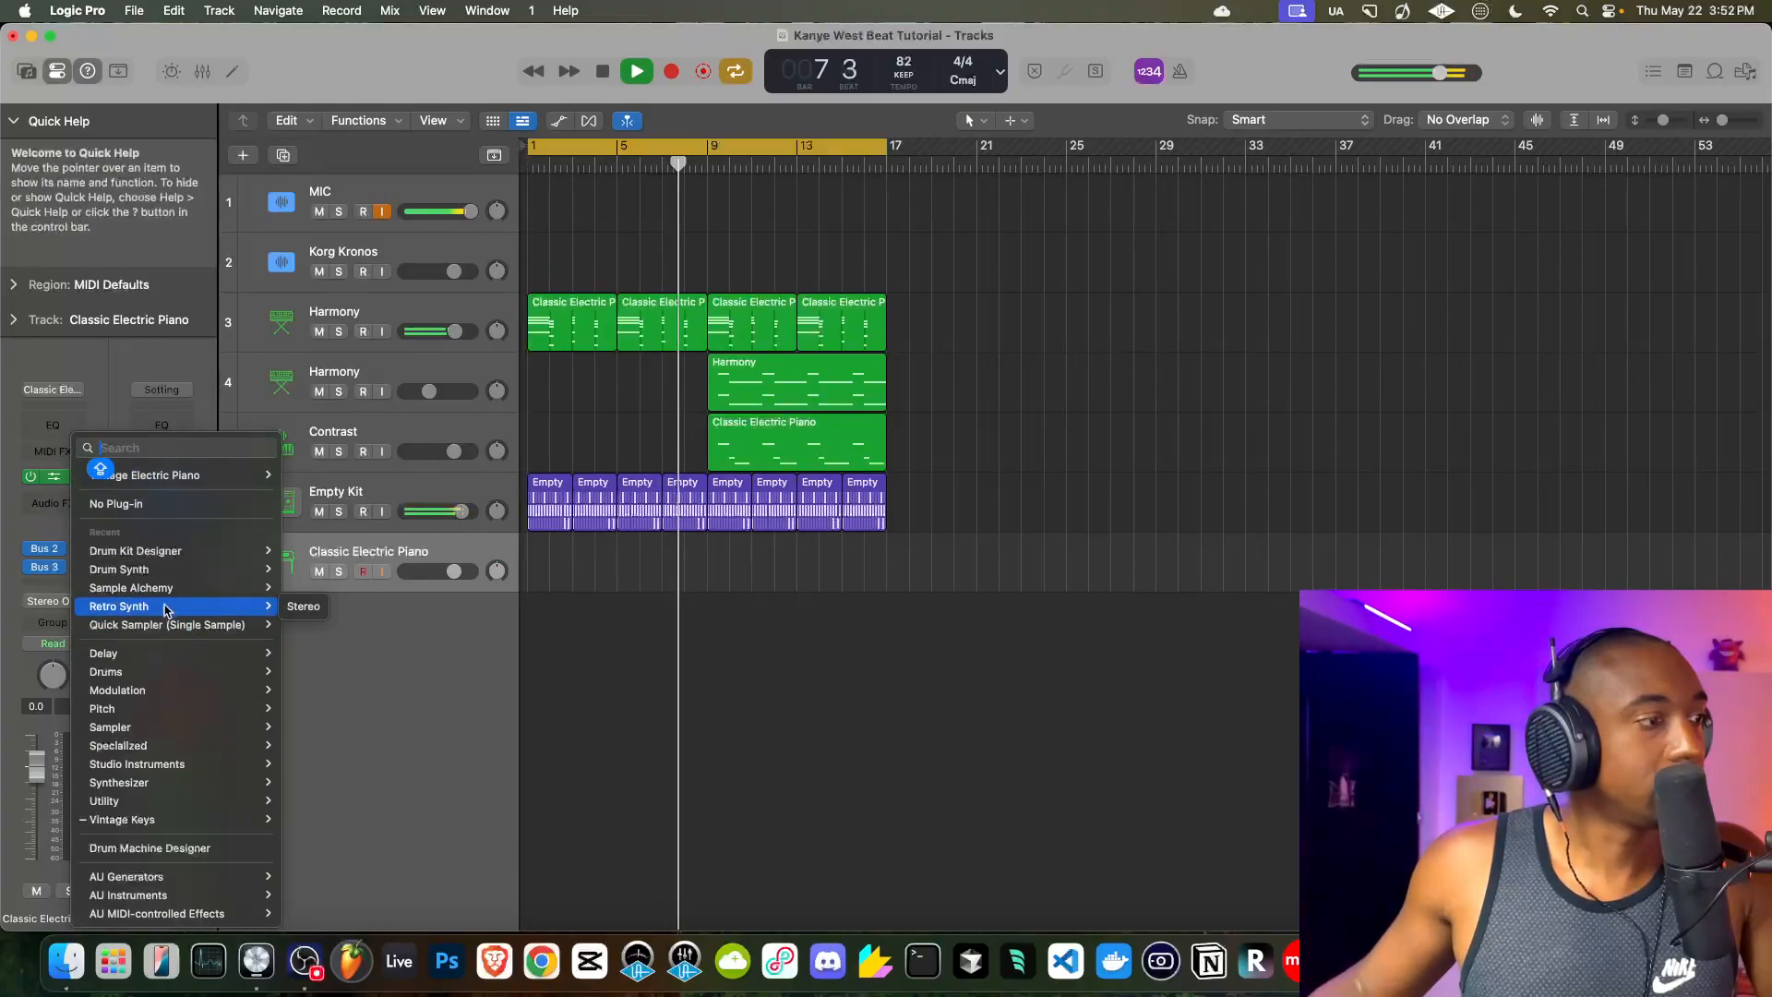
pyautogui.click(301, 606)
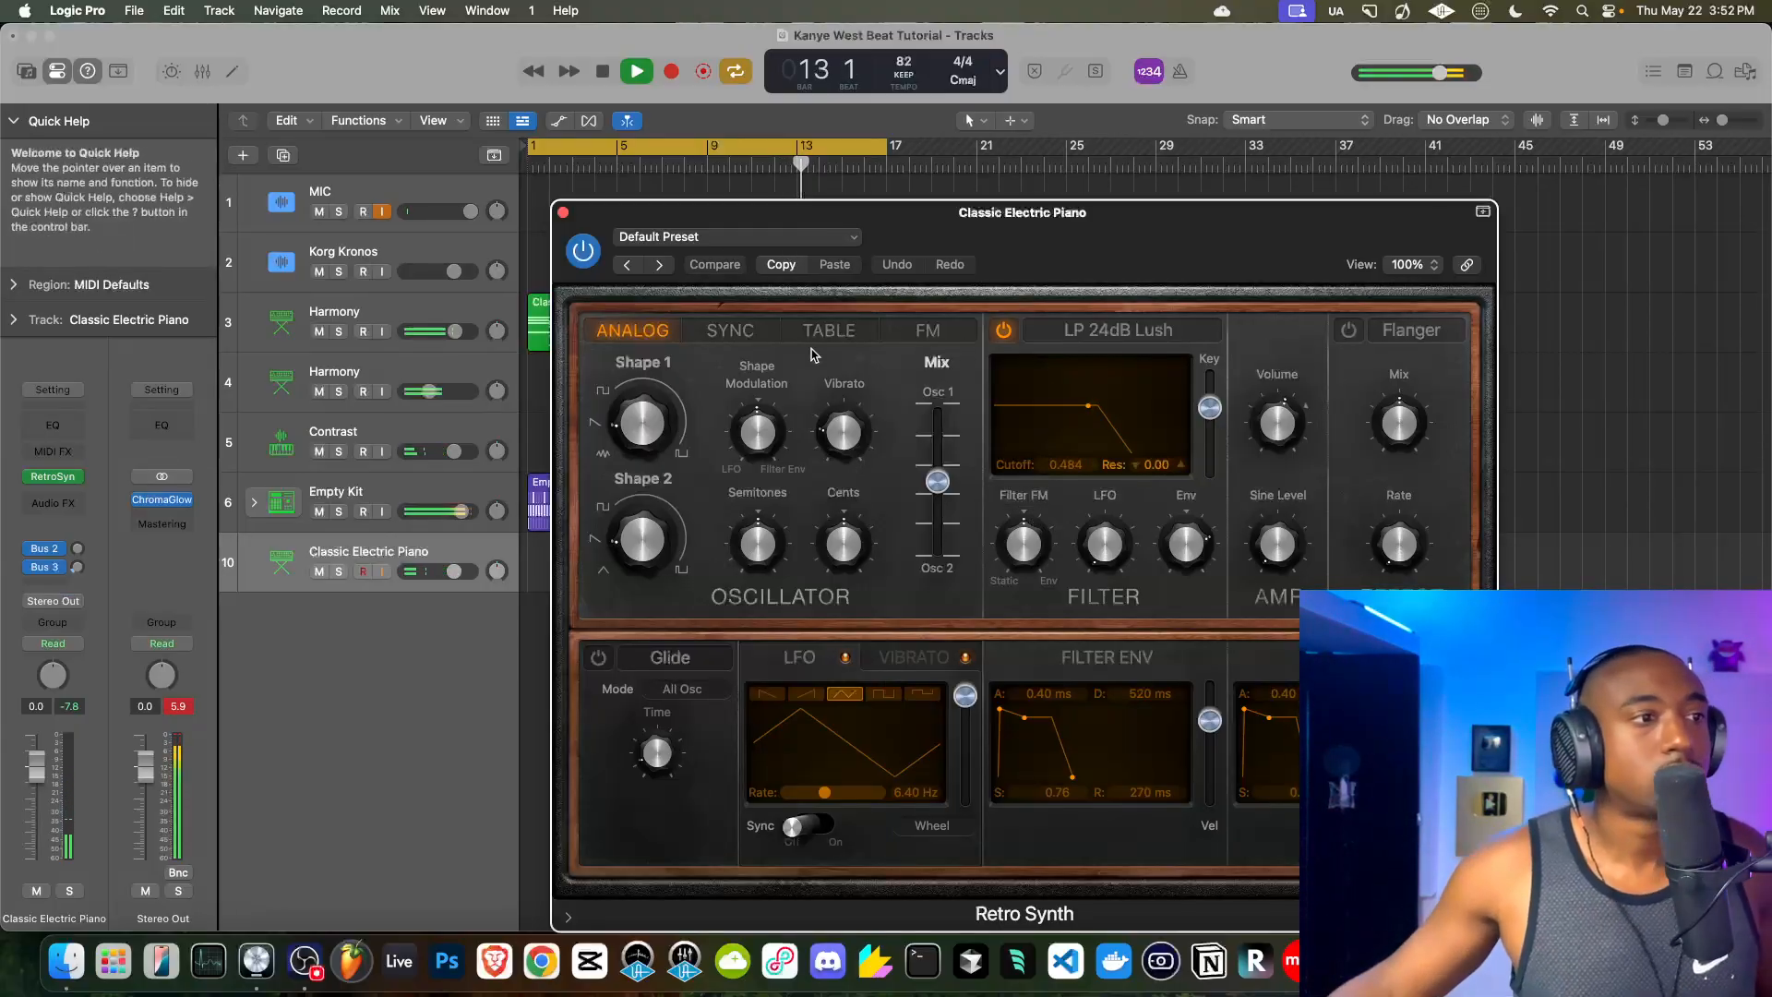
# - Switch the Retro Synth oscillator from Analog to Table and close the plug-in window
pyautogui.click(748, 331)
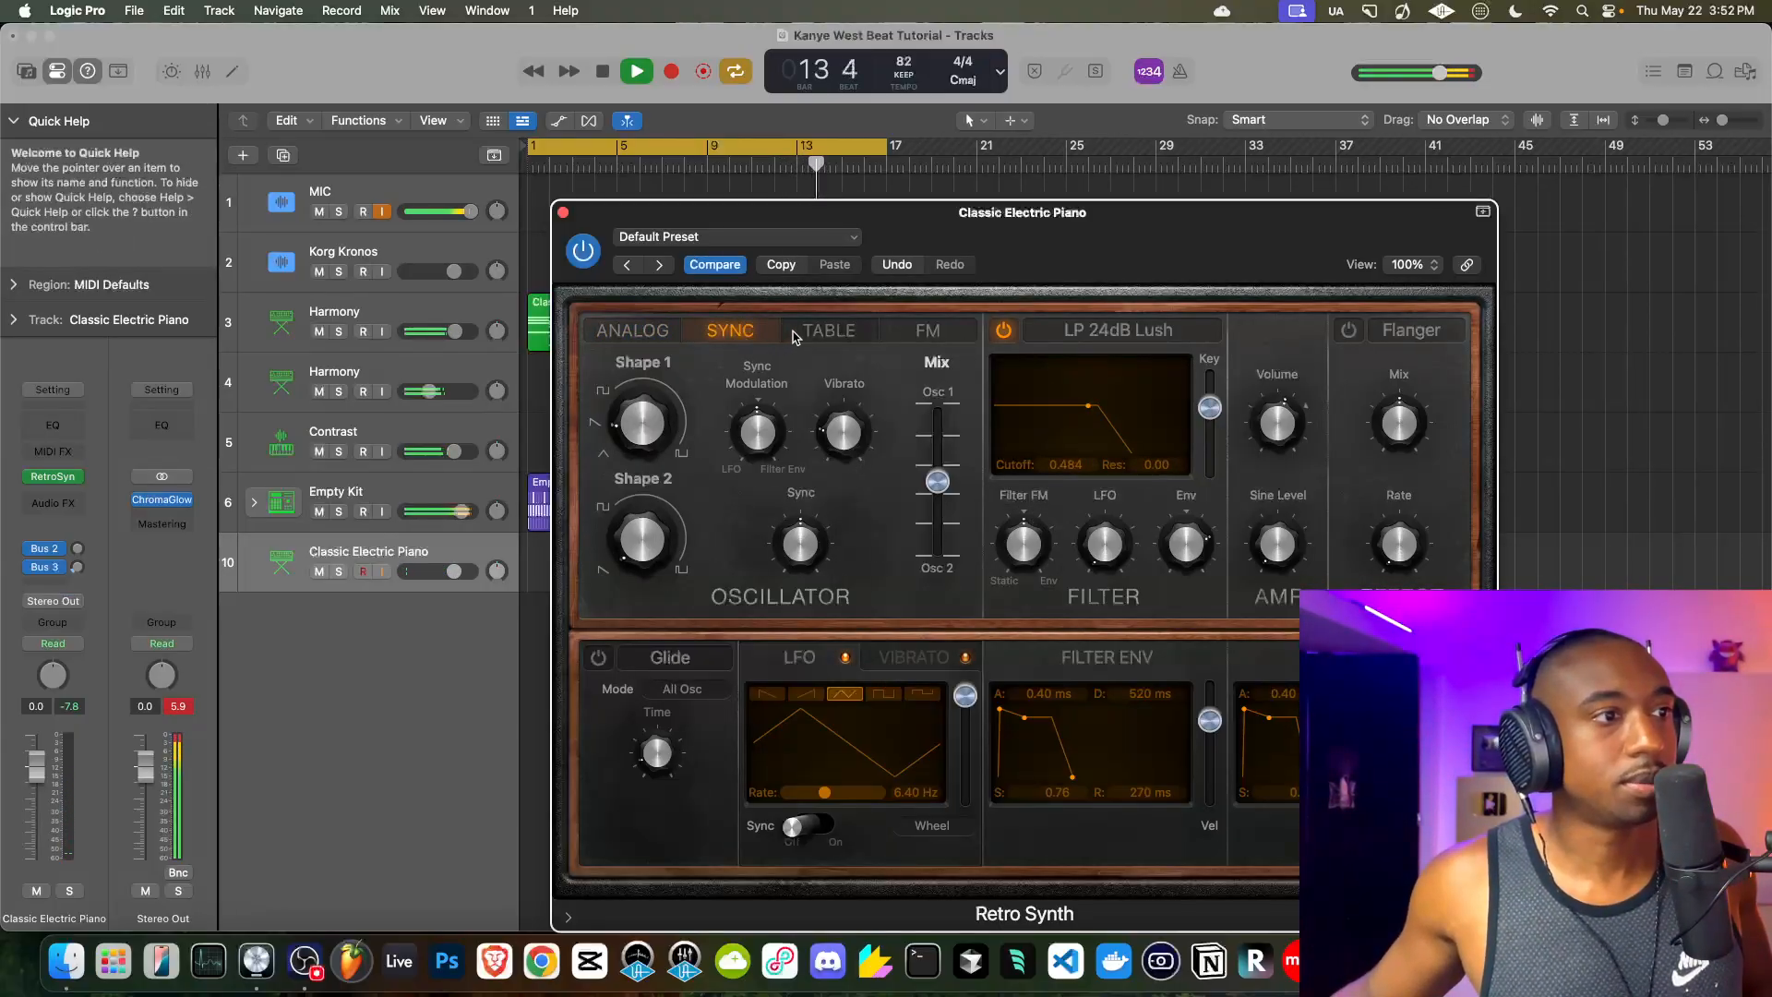
pyautogui.click(795, 336)
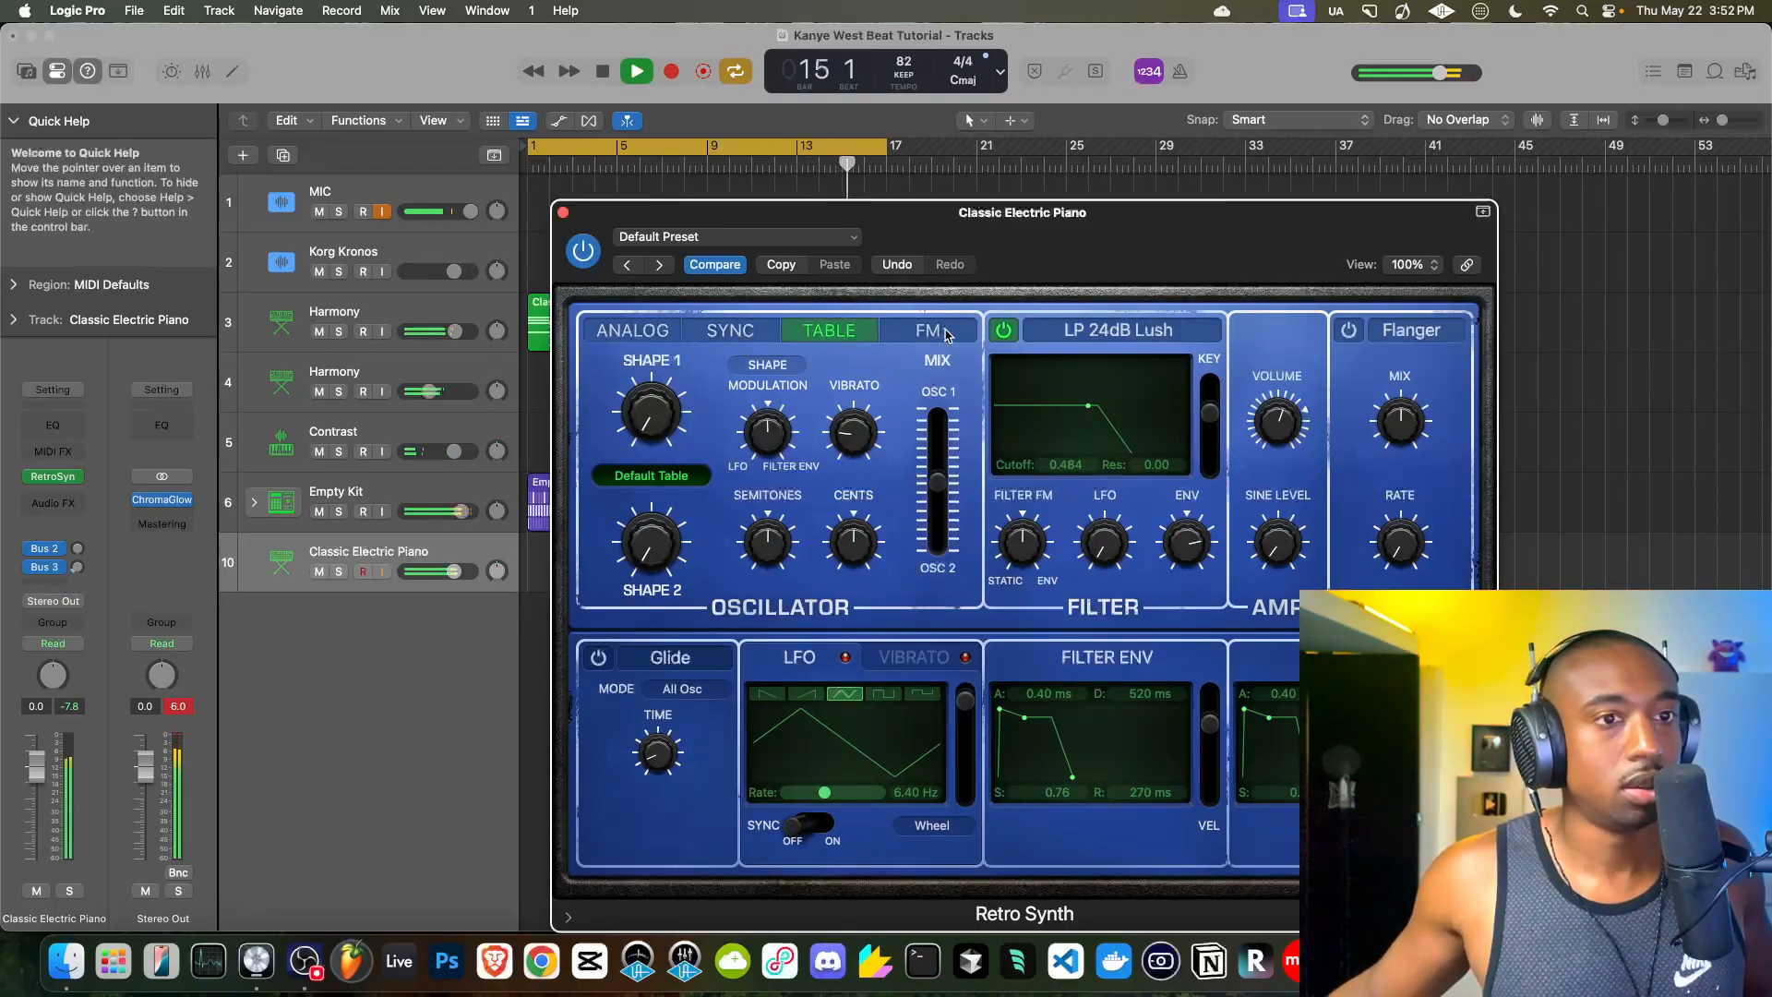
pyautogui.click(562, 212)
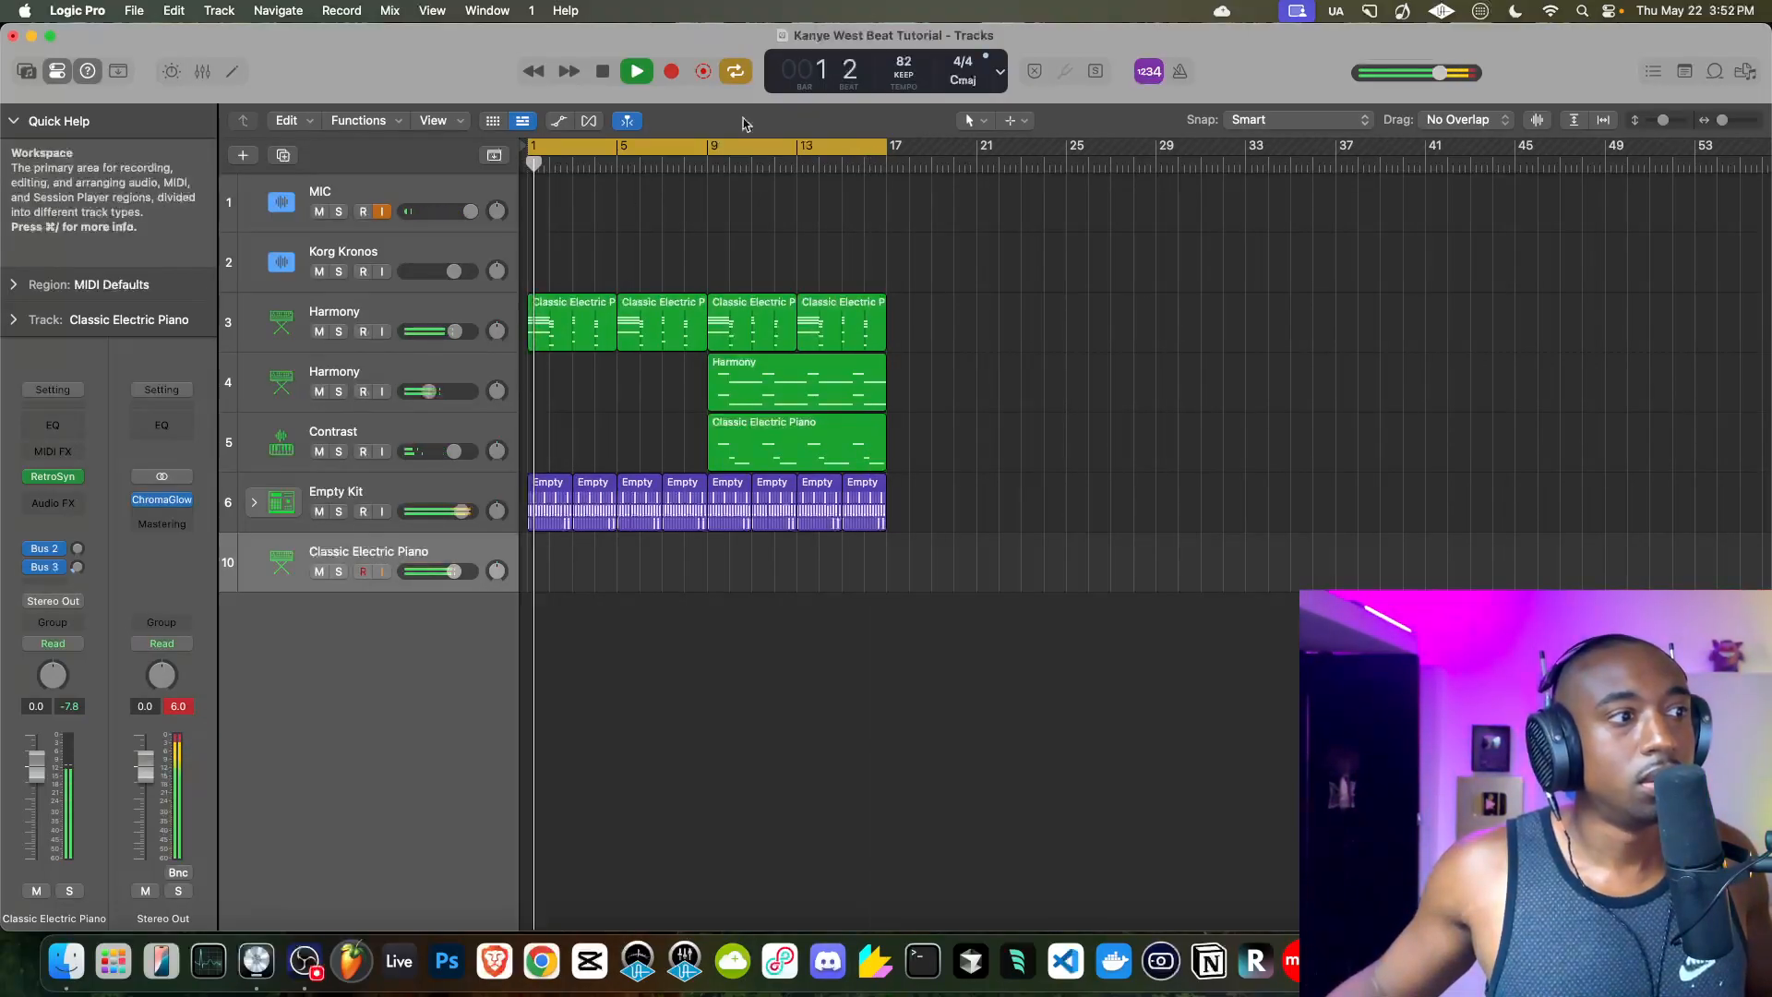
# - Record a low synth part on the new Retro Synth track from bar 1 to about bar 8 and play it back from the start
pyautogui.press('space')
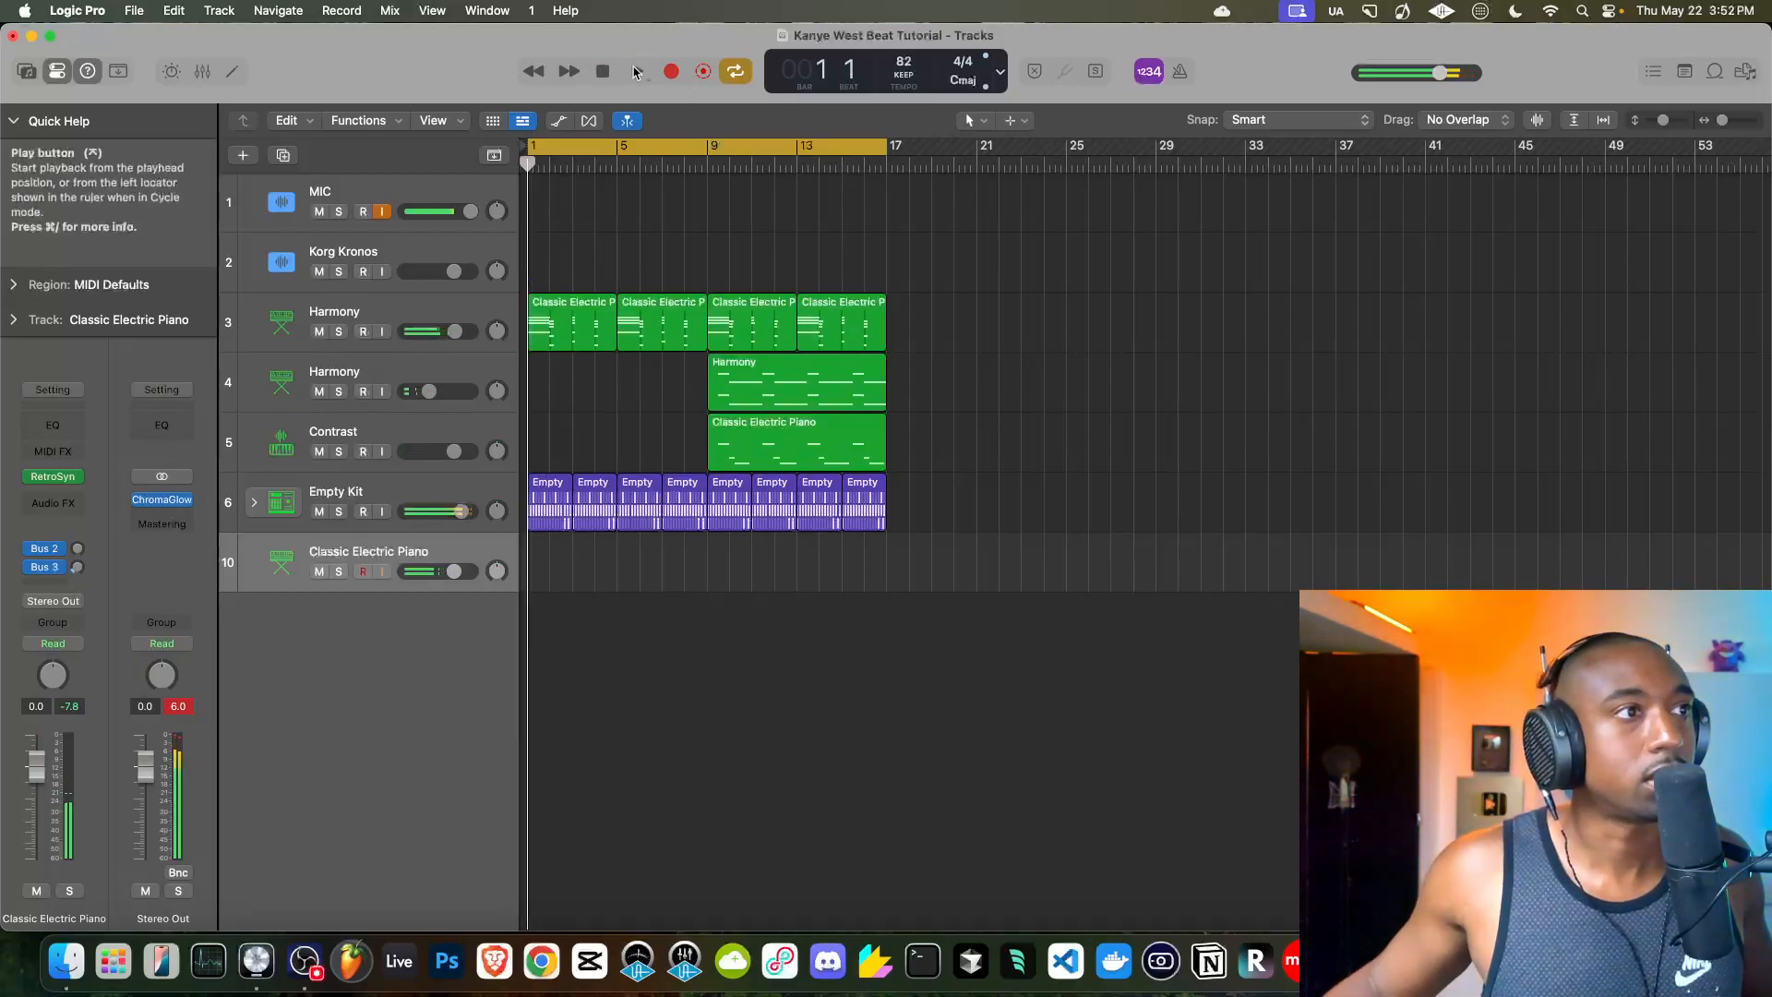
pyautogui.click(671, 72)
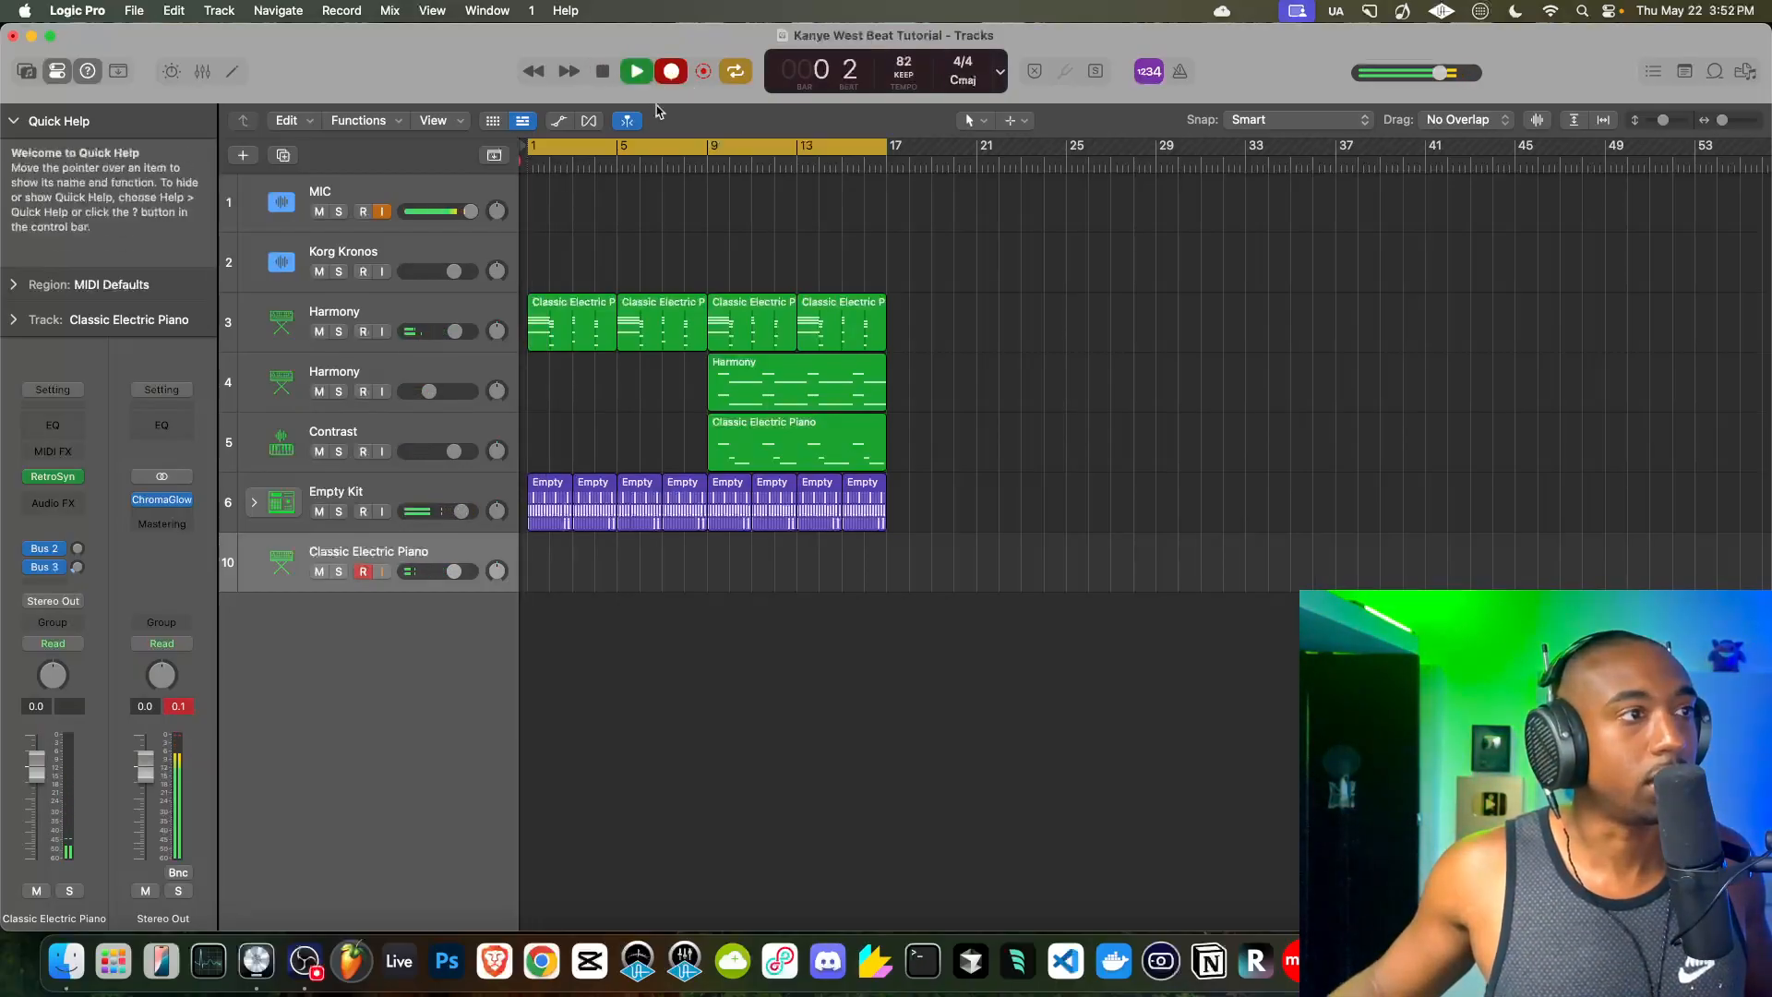
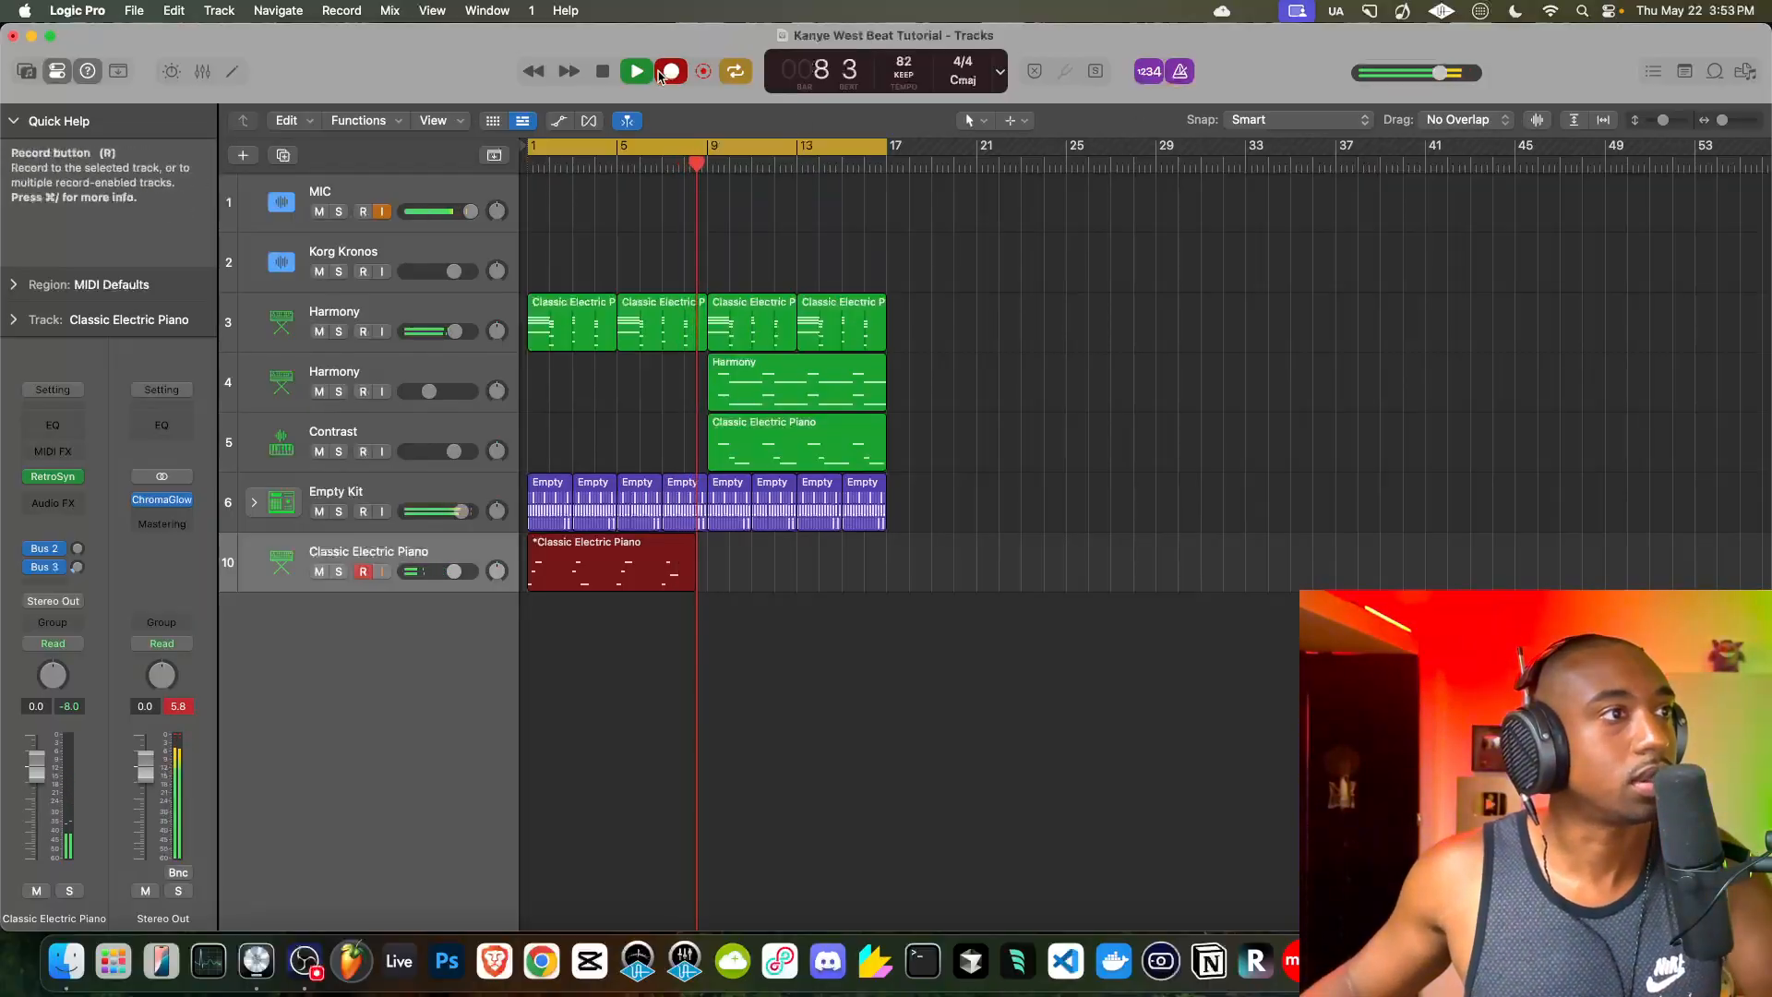
pyautogui.press('space')
pyautogui.click(603, 71)
pyautogui.press('space')
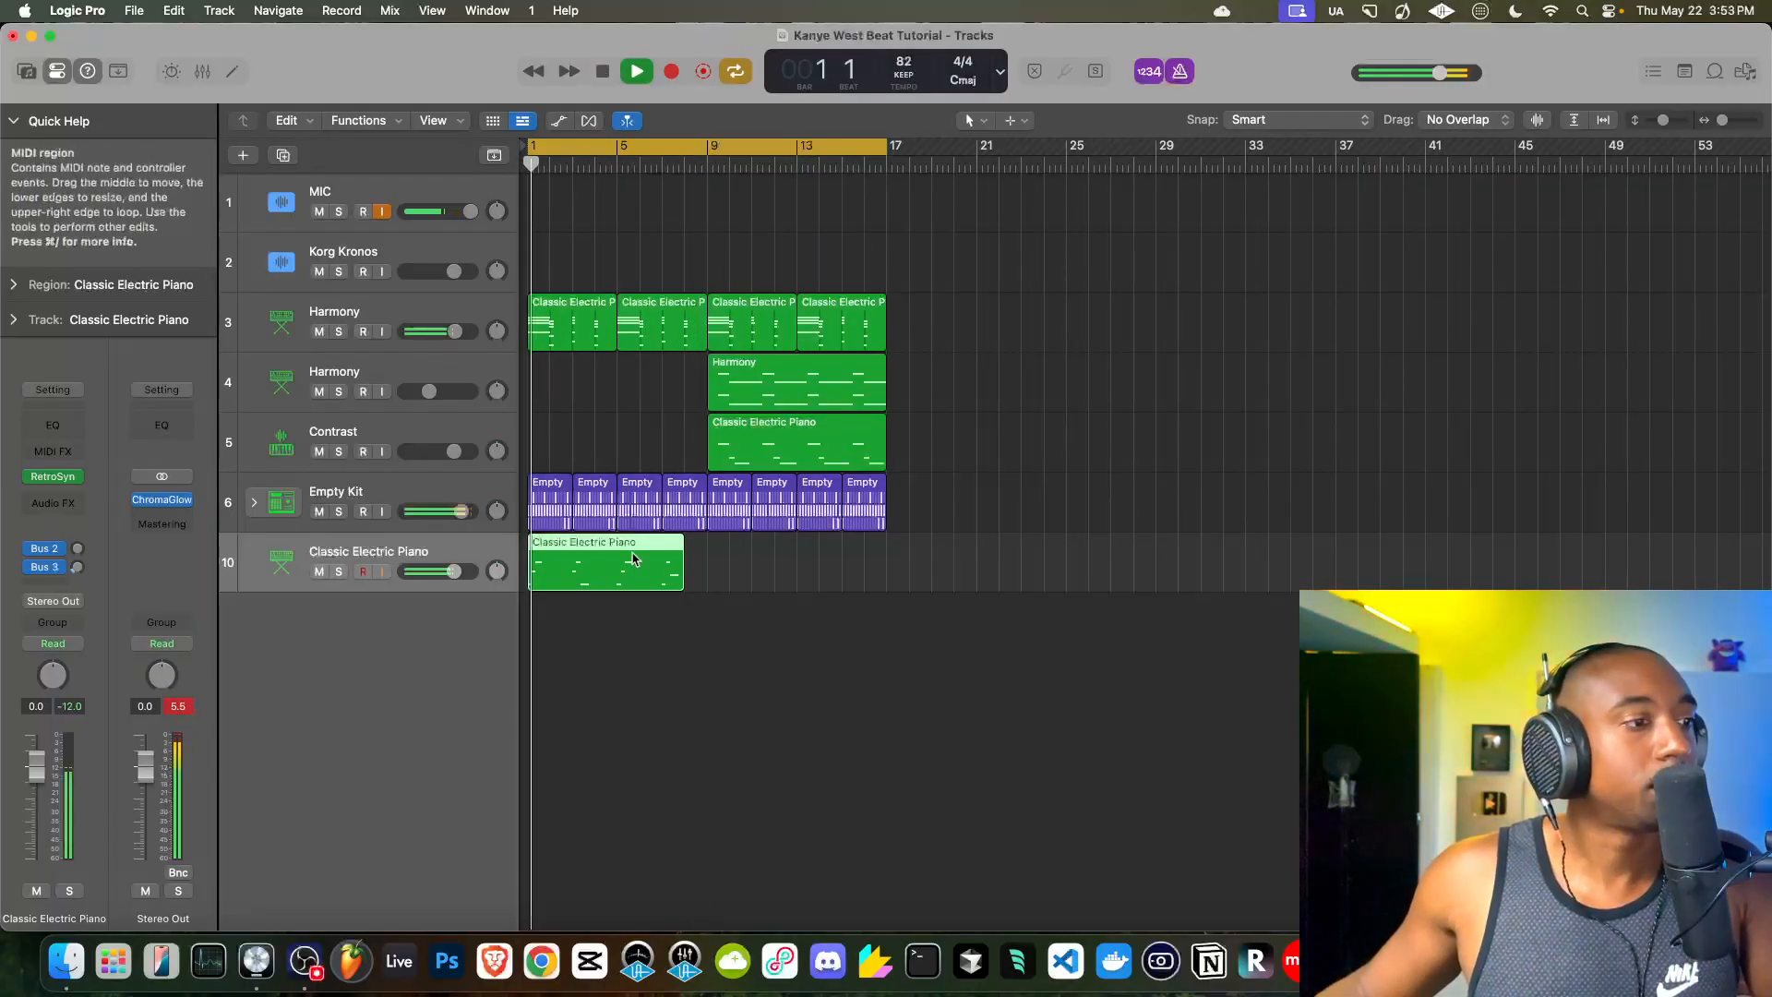
# - Quantize all notes of the newly recorded region to 1/16 notes in the Piano Roll, close the editor and stop playback
pyautogui.doubleClick(634, 559)
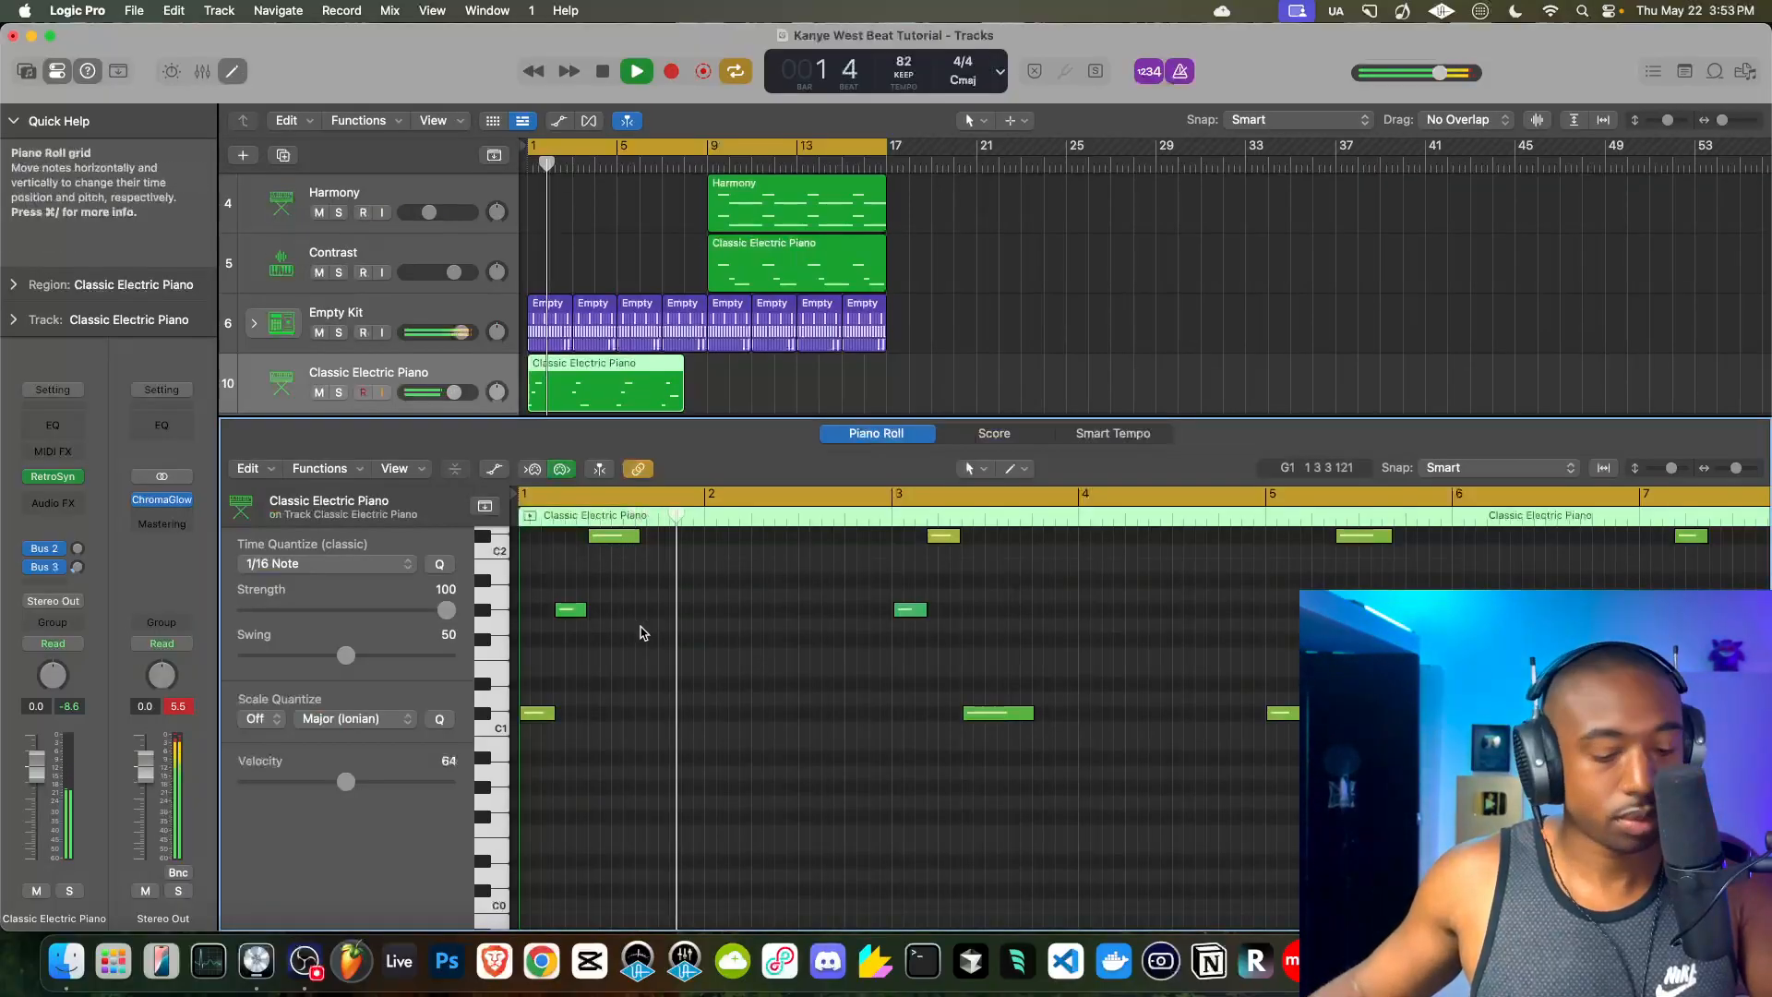
pyautogui.press('super+a')
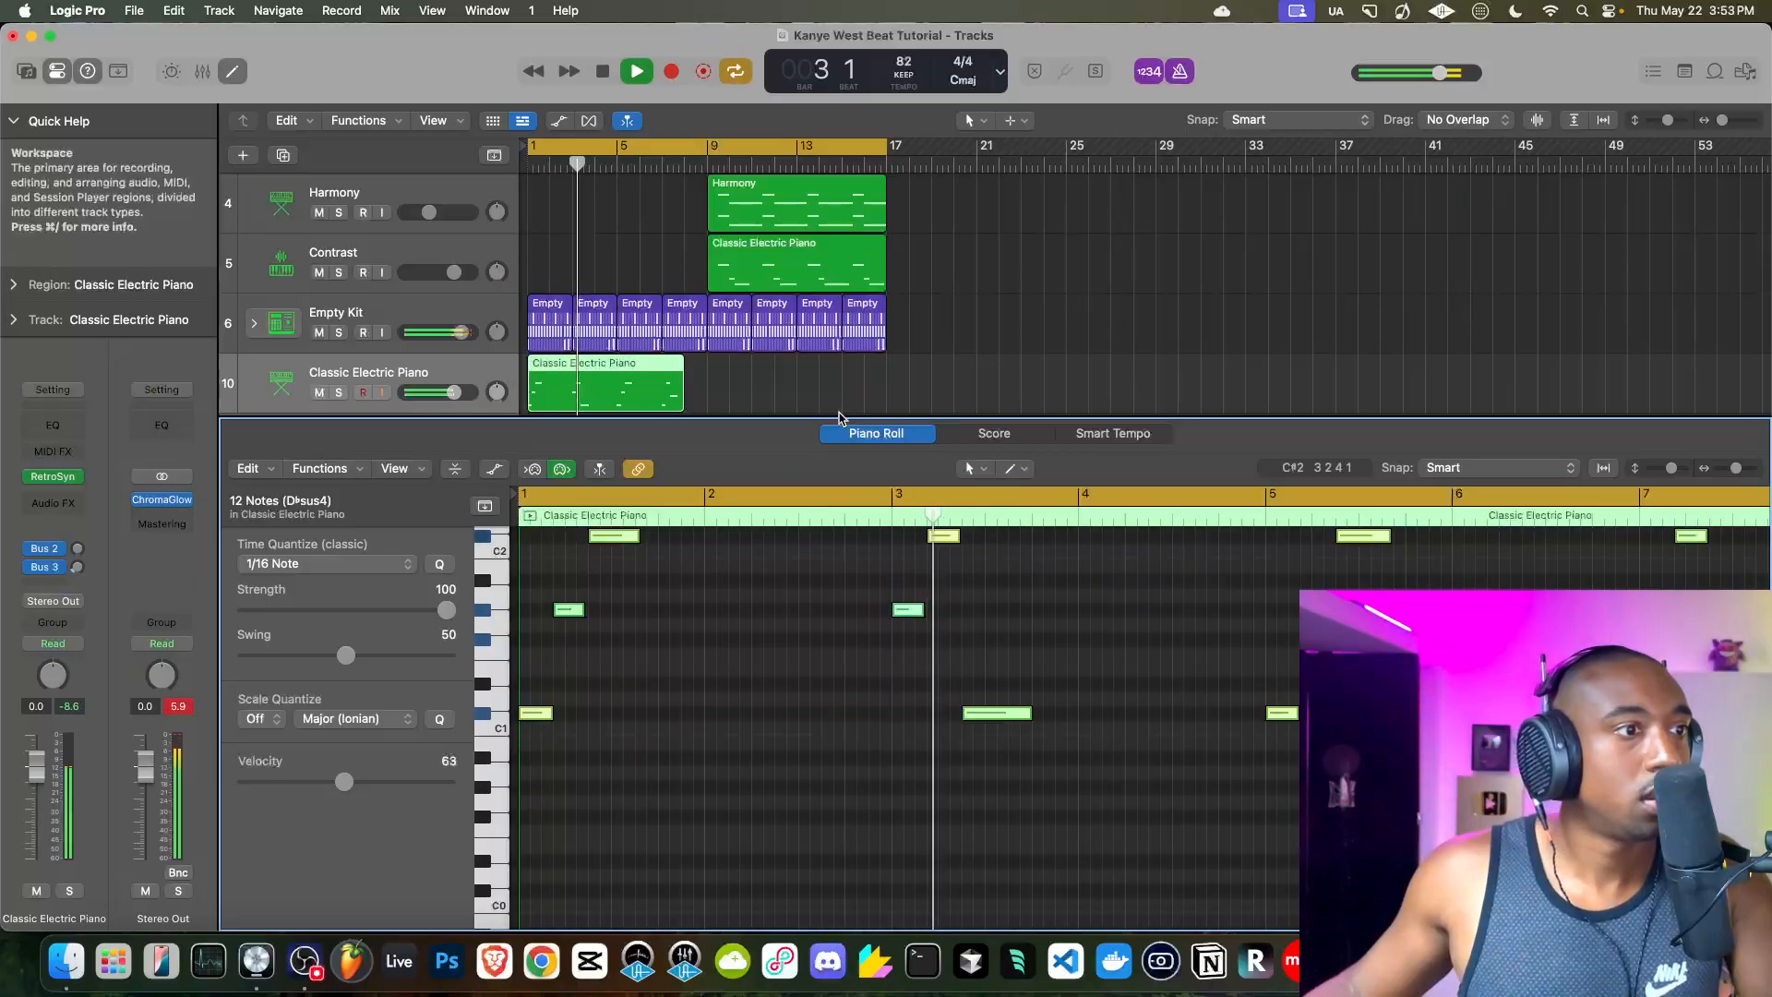
pyautogui.moveTo(837, 417); pyautogui.dragTo(650, 734)
pyautogui.press('space')
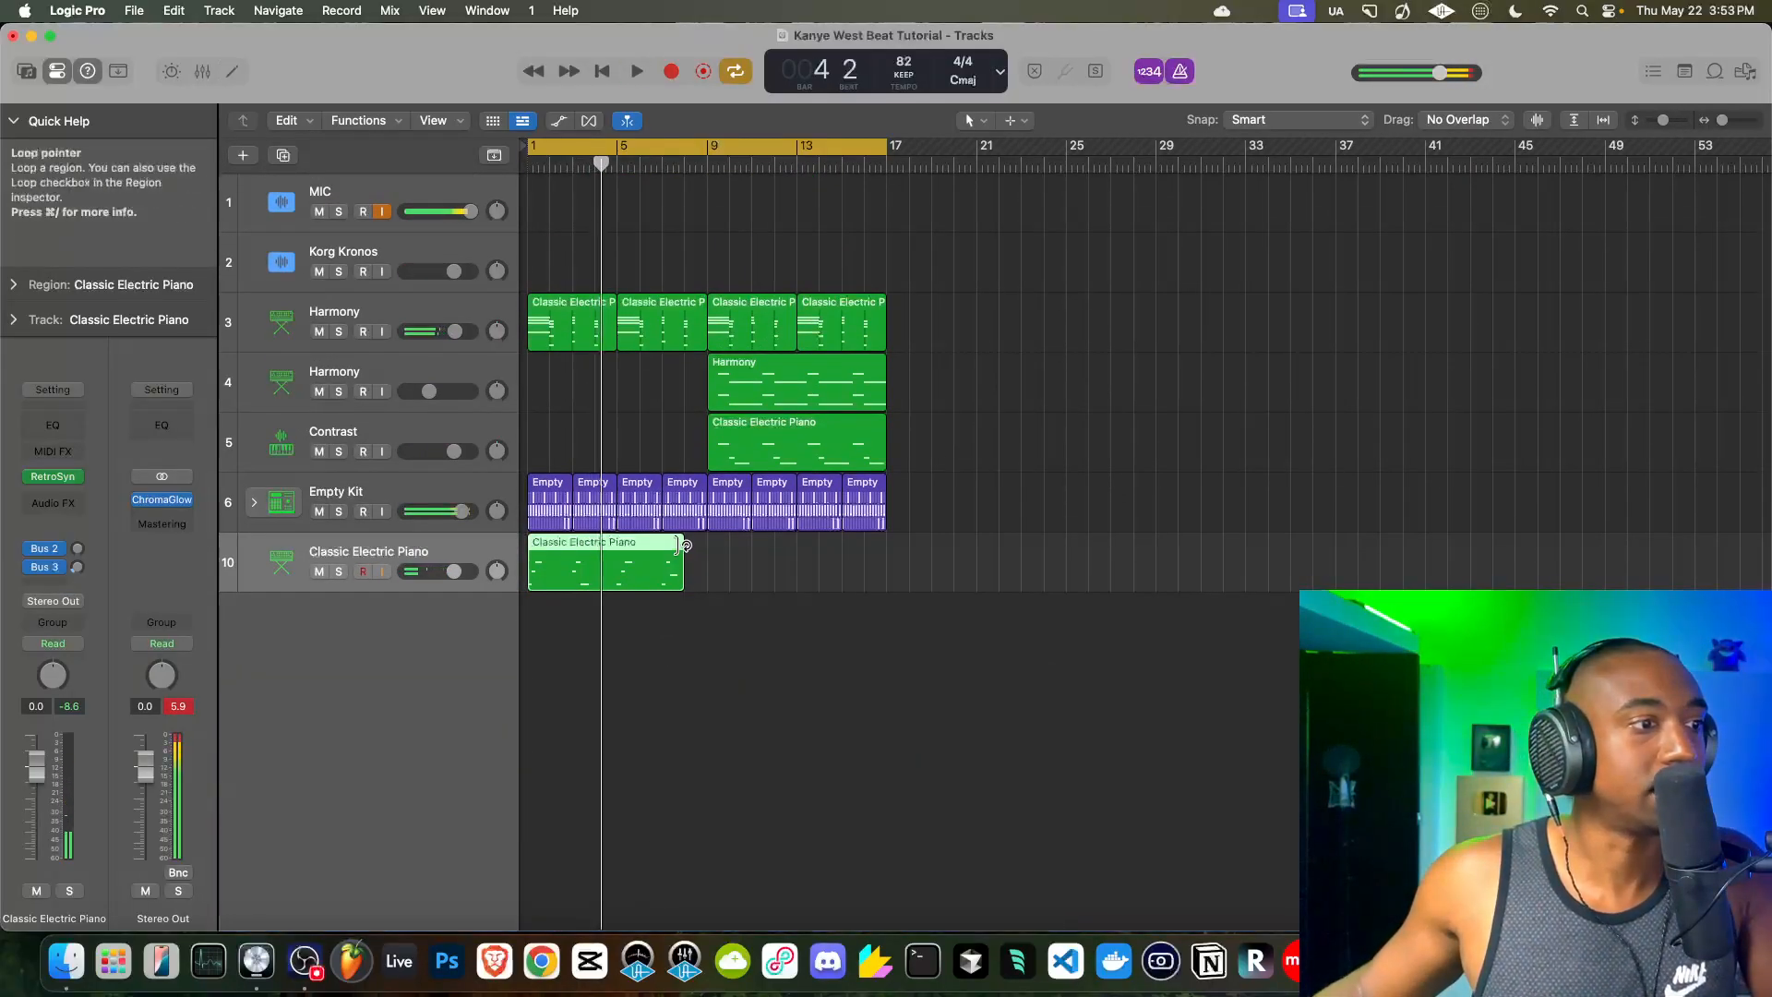
# - Trim the new low synth region to end at bar 5 and play the arrangement from the start
pyautogui.moveTo(678, 571); pyautogui.dragTo(598, 573)
pyautogui.scroll(10, 598, 573)
pyautogui.scroll(-15, 672, 583)
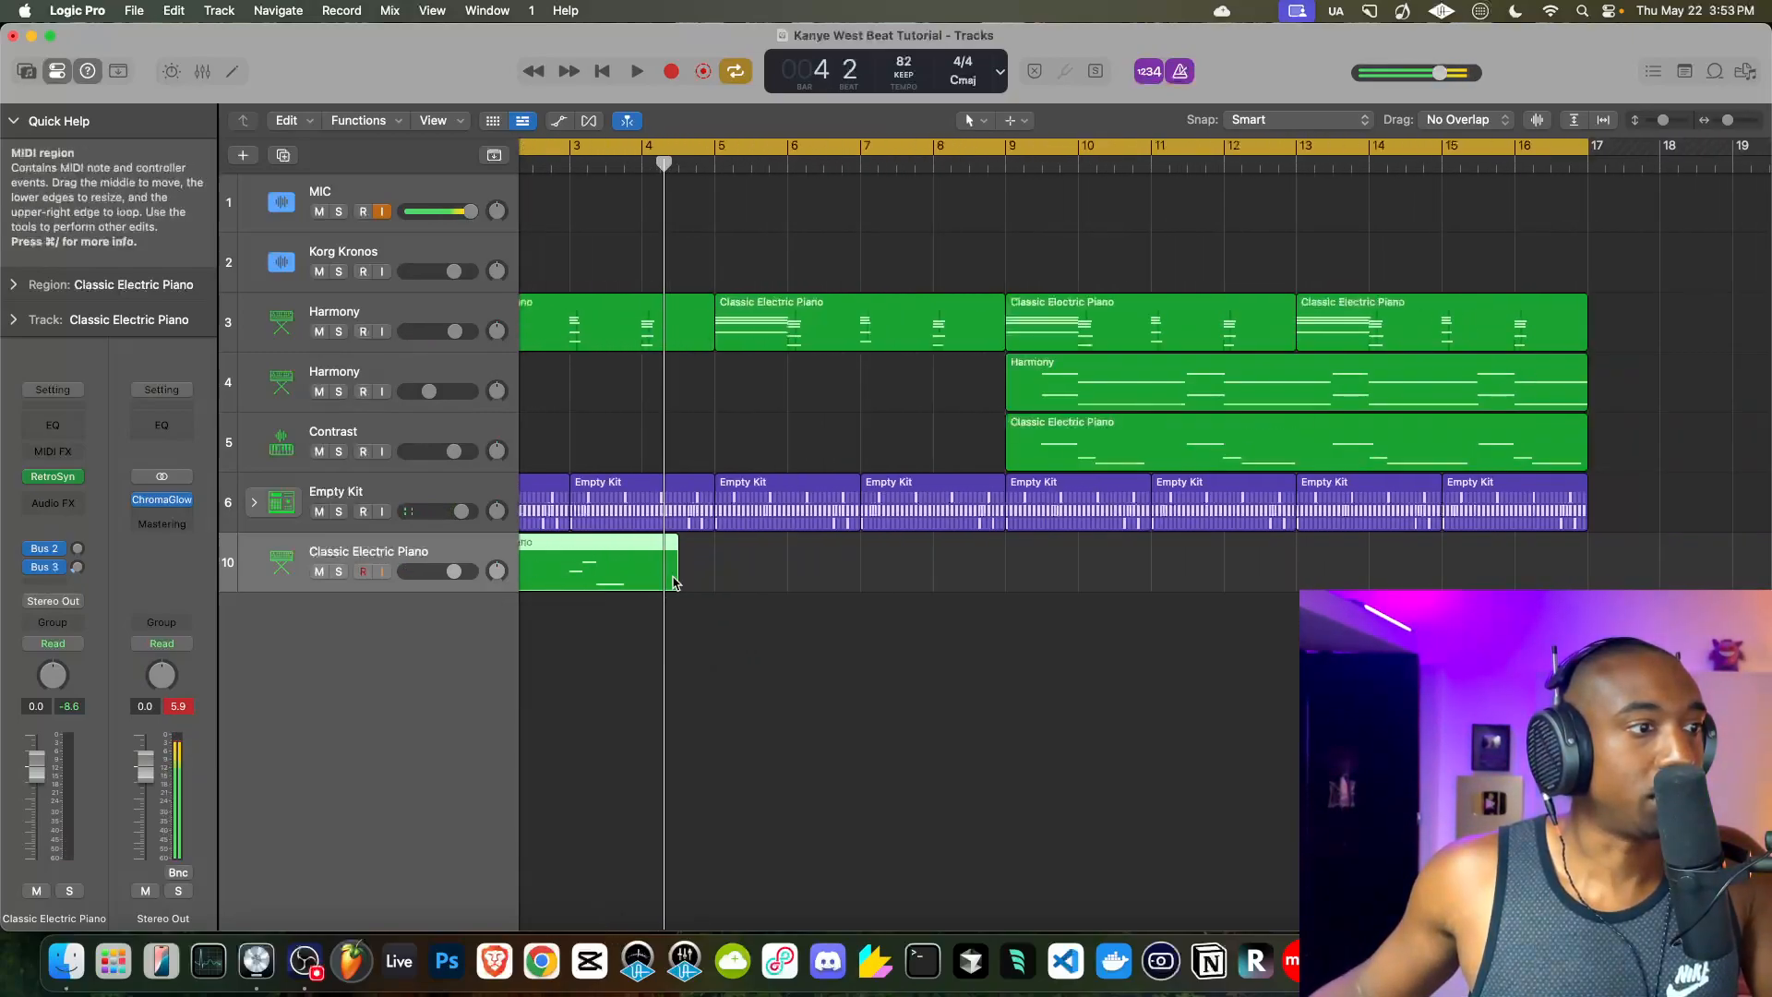
pyautogui.moveTo(741, 577); pyautogui.dragTo(773, 579)
pyautogui.scroll(-10, 773, 579)
pyautogui.press('Return')
pyautogui.press('space')
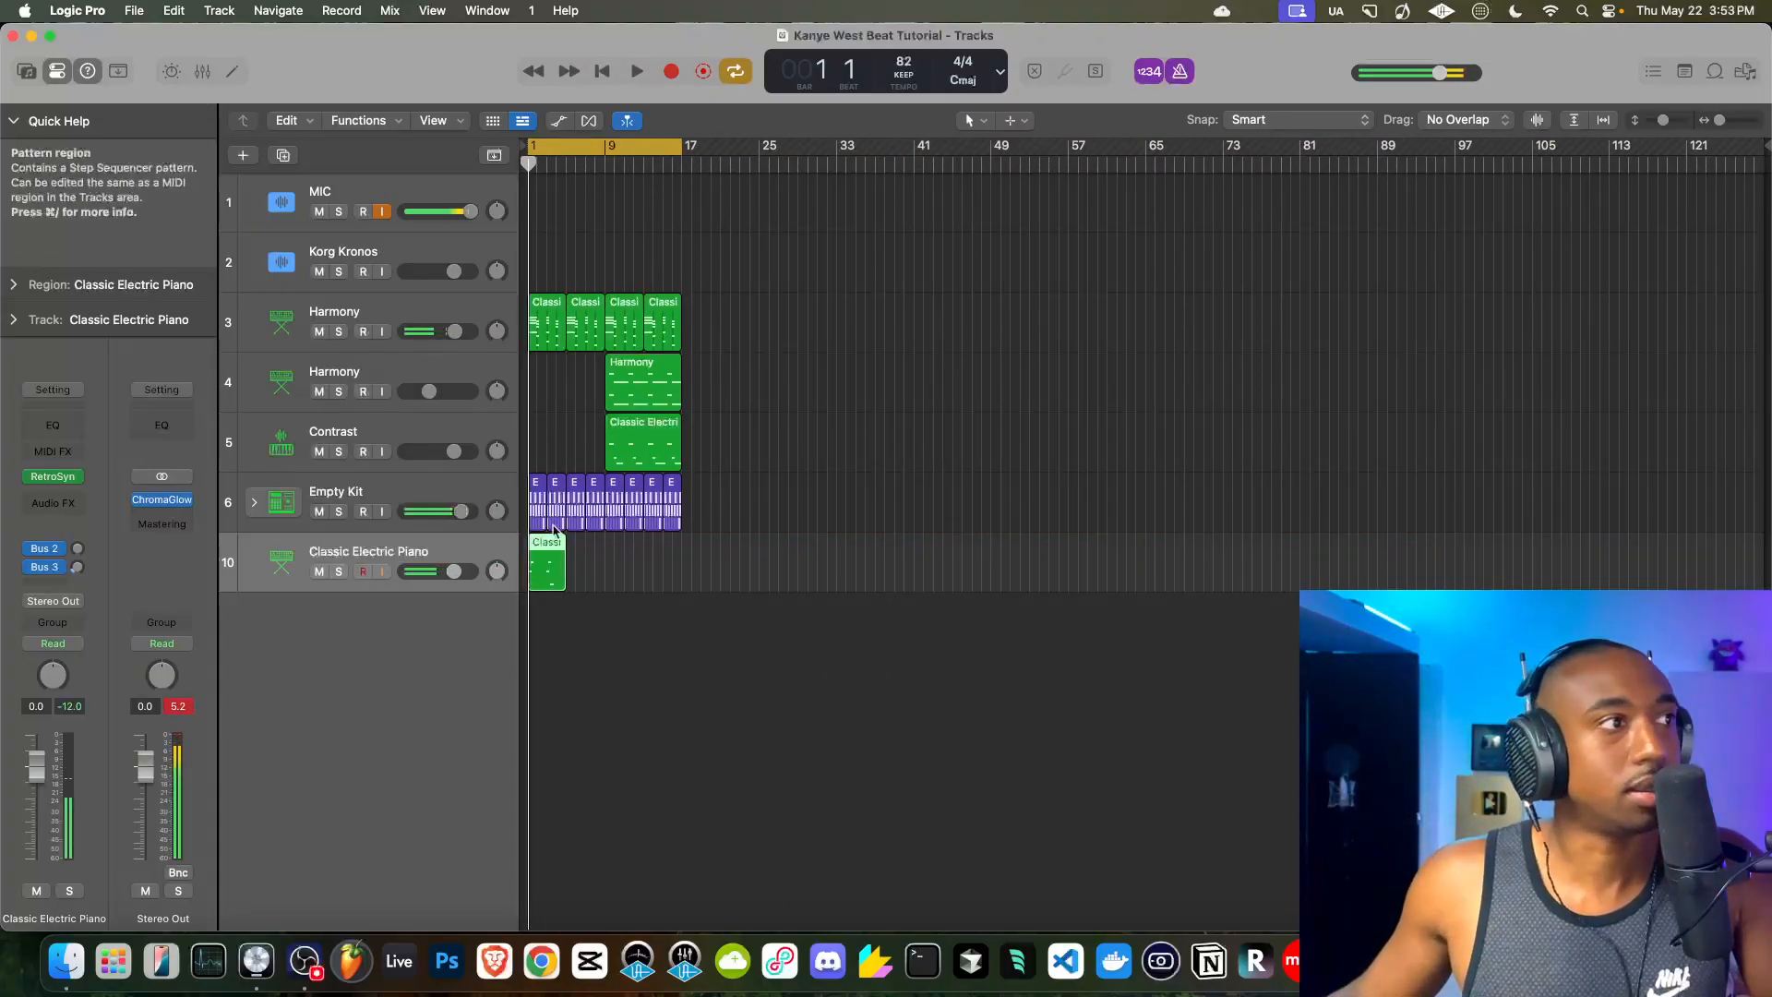
pyautogui.press('space')
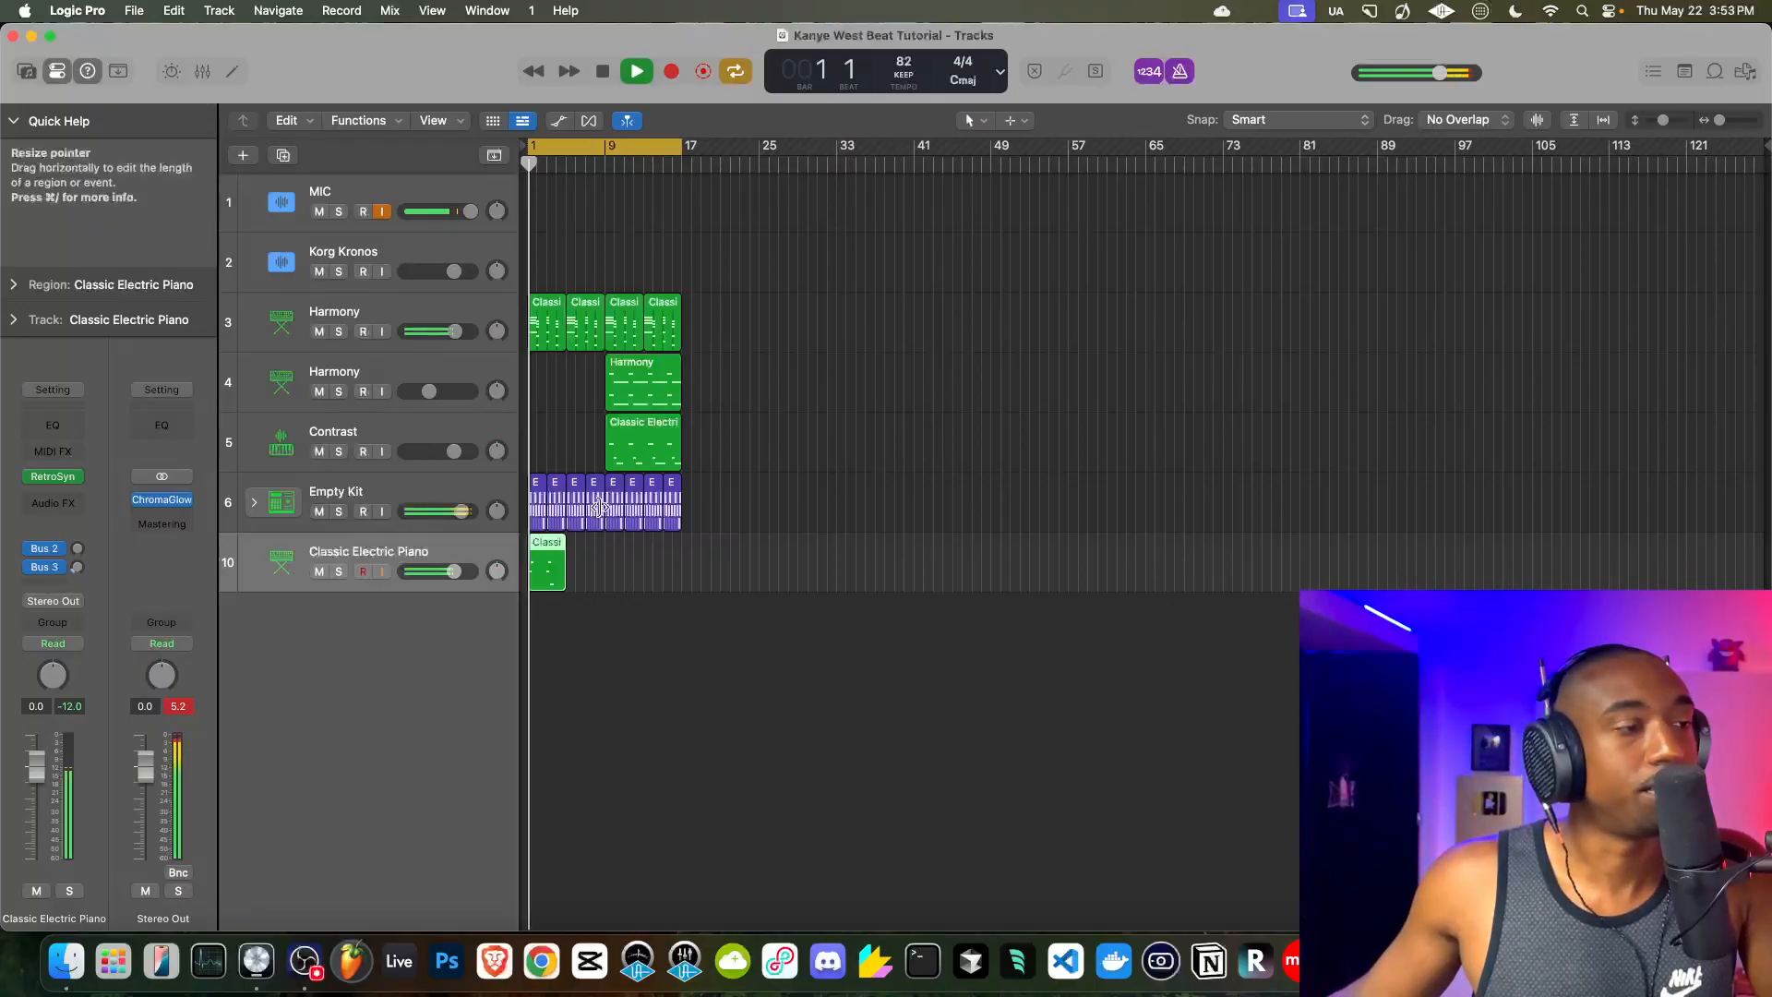
# - Turn off the metronome and repeat the low synth region three times to fill the arrangement up to bar 17
pyautogui.scroll(8, 588, 567)
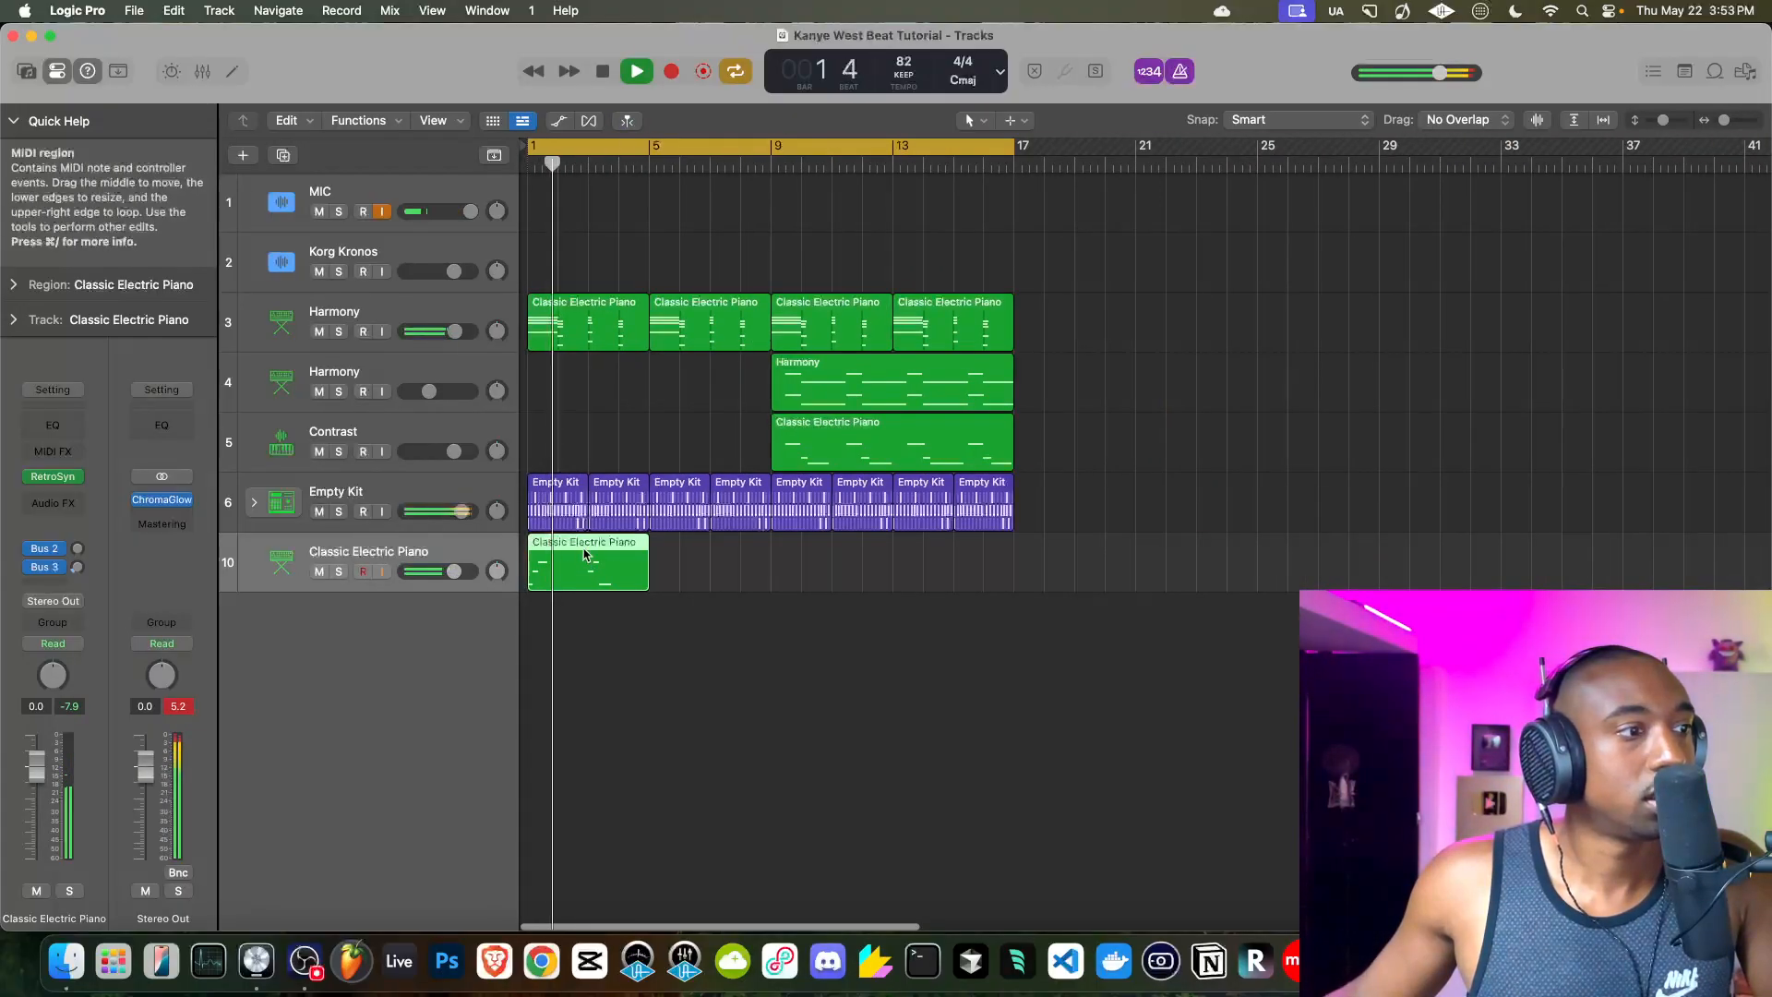
pyautogui.click(1180, 72)
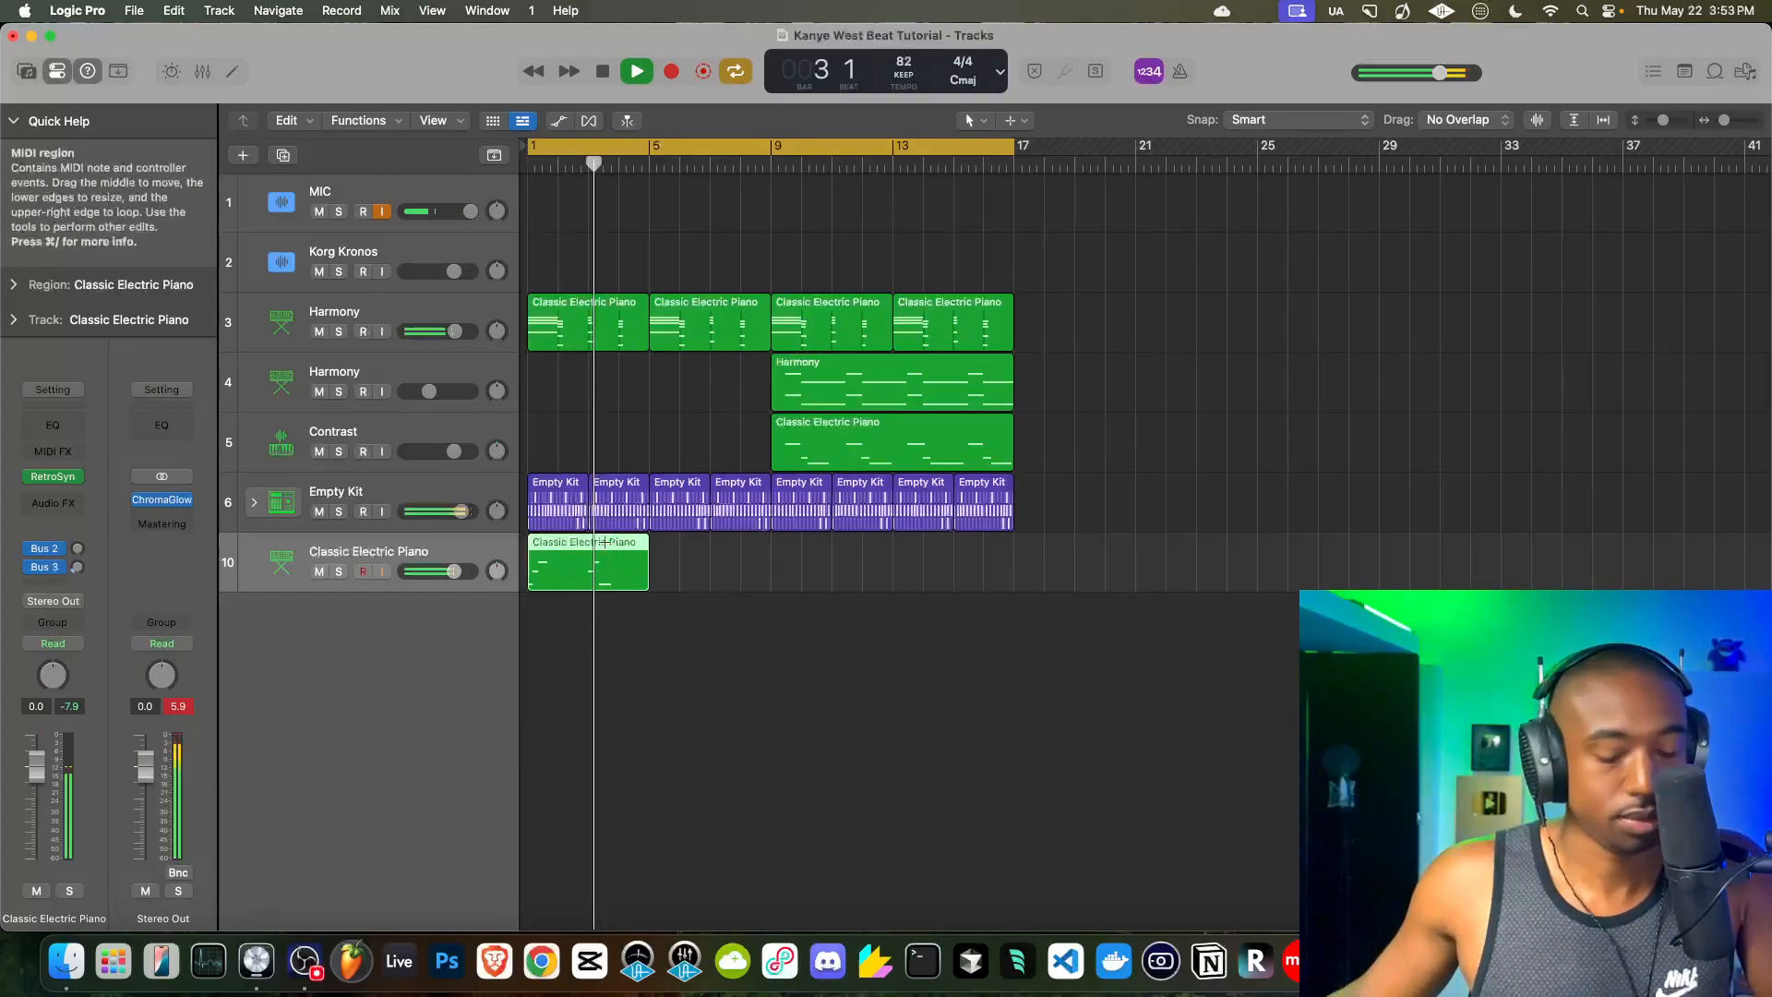
pyautogui.press('super+r')
pyautogui.press('super+r')
pyautogui.press('super+r')
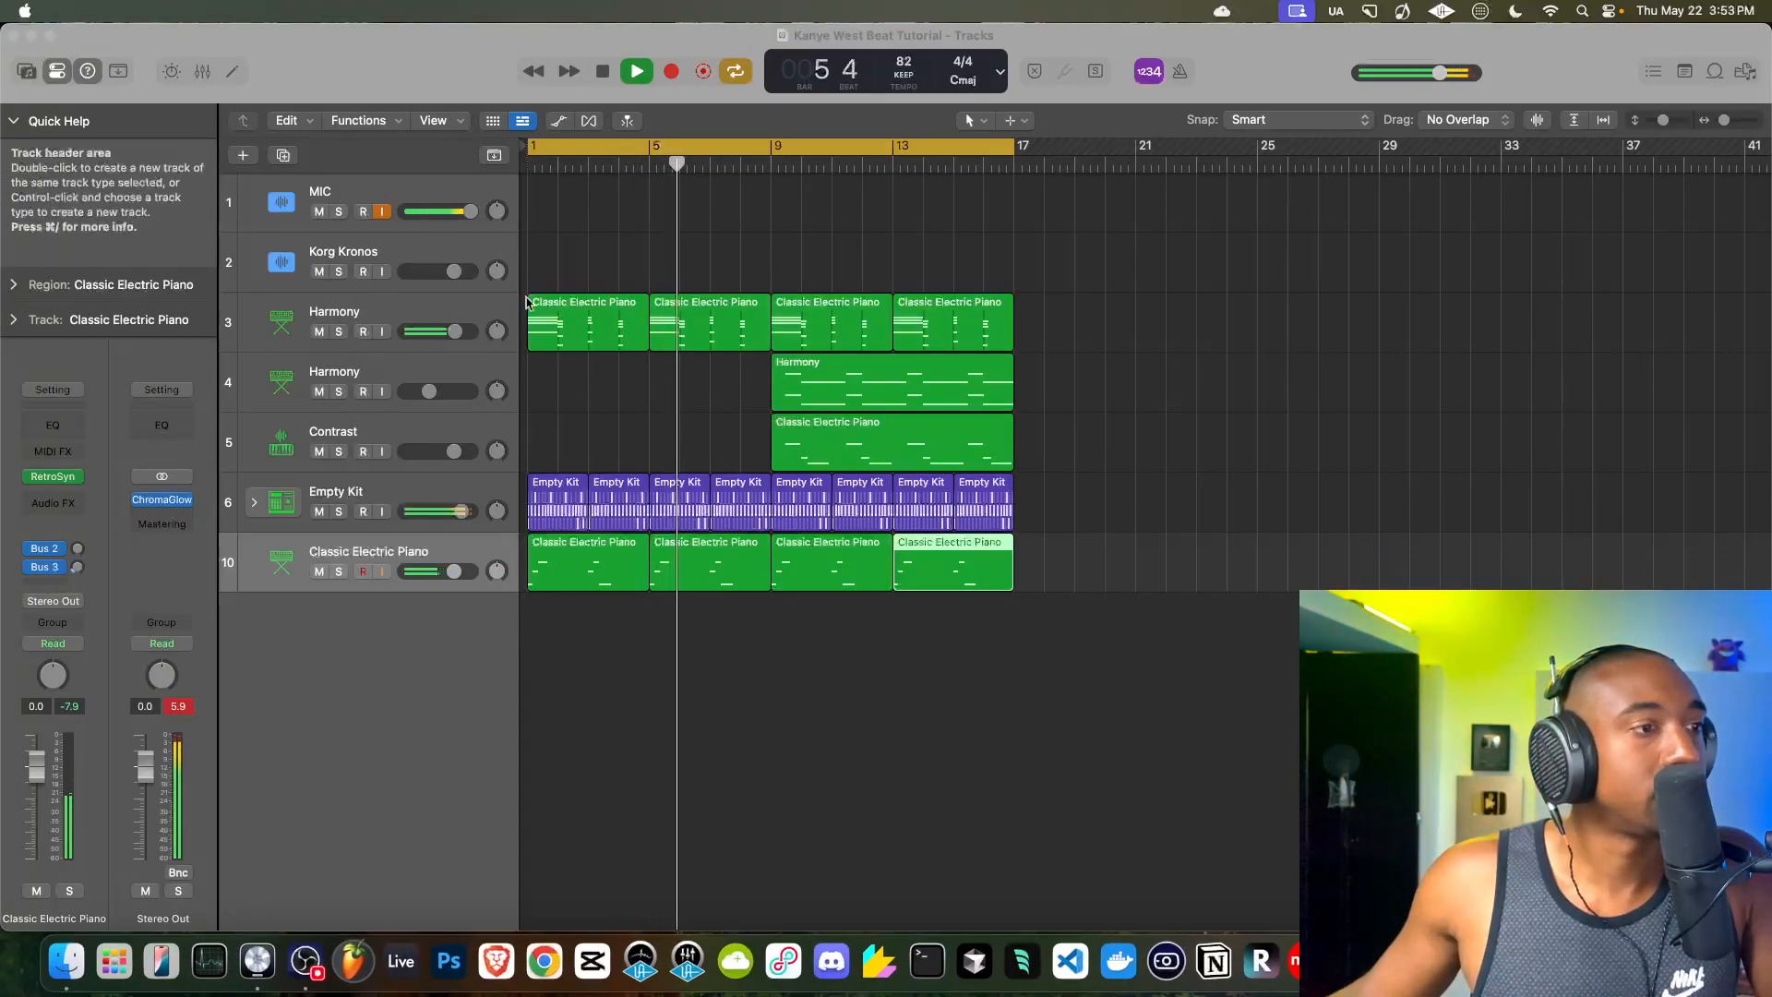
# - Open the low synth's Retro Synth and try different oscillator 2 semitone offsets and shape modulation amounts during playback
pyautogui.click(453, 572)
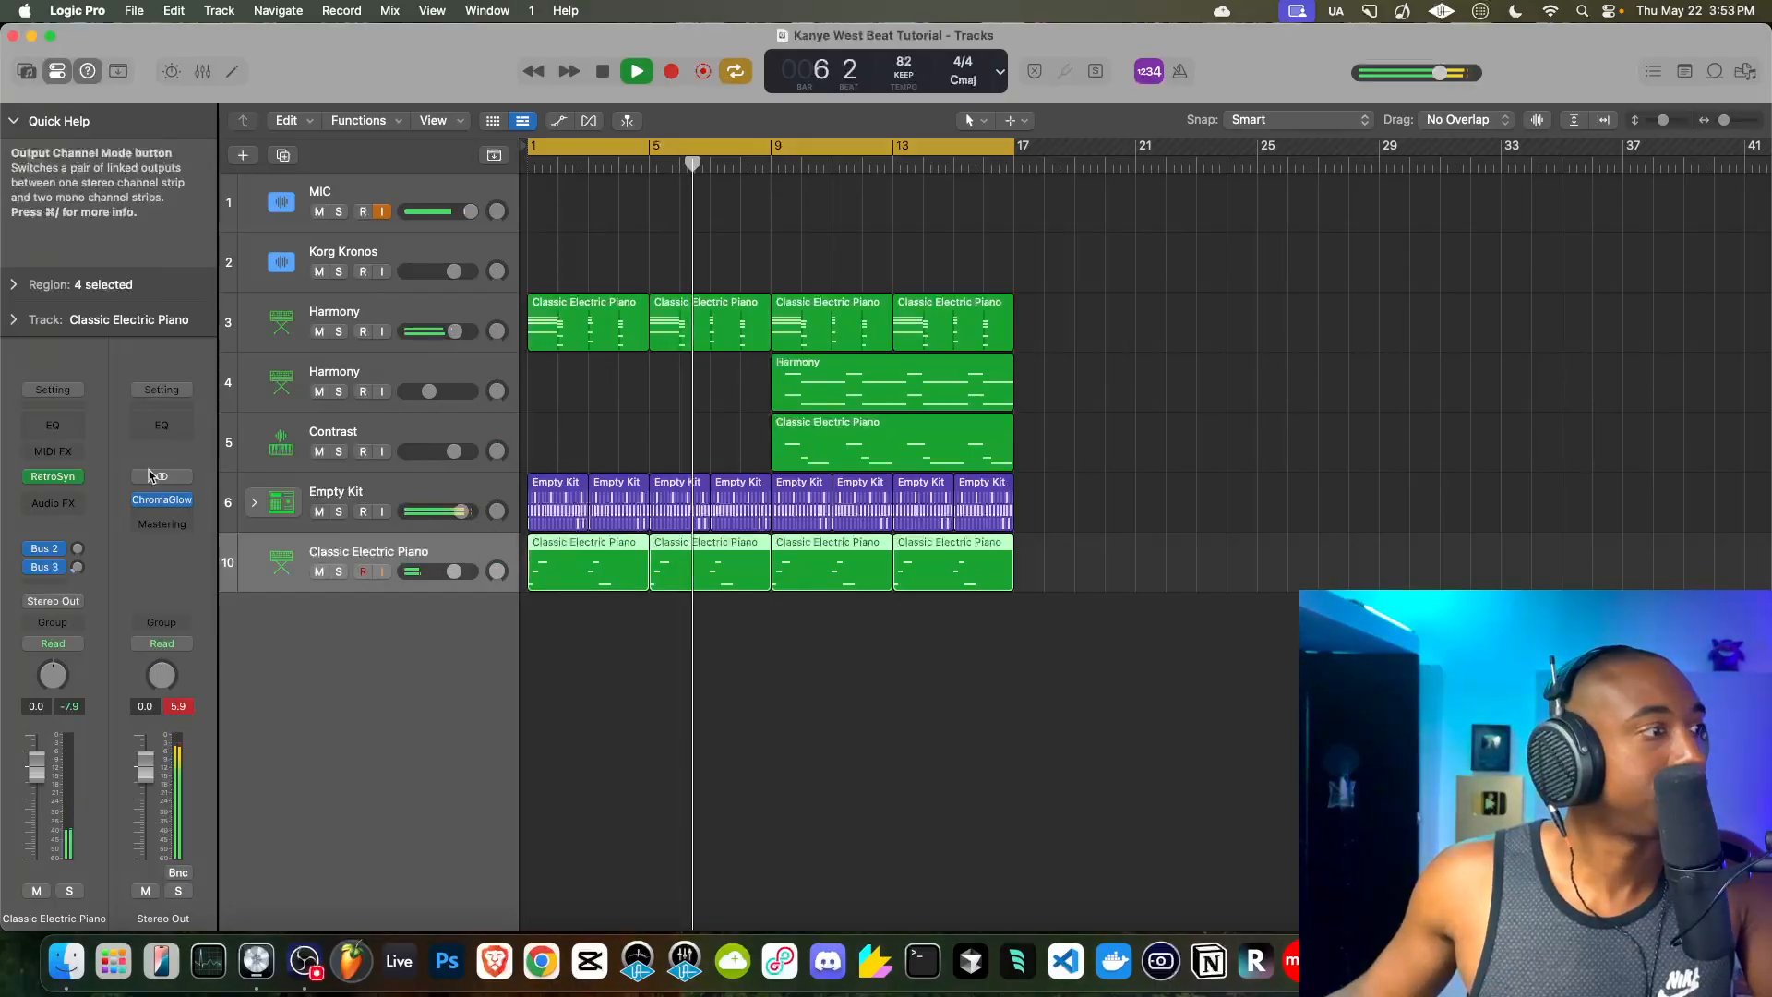
pyautogui.click(52, 476)
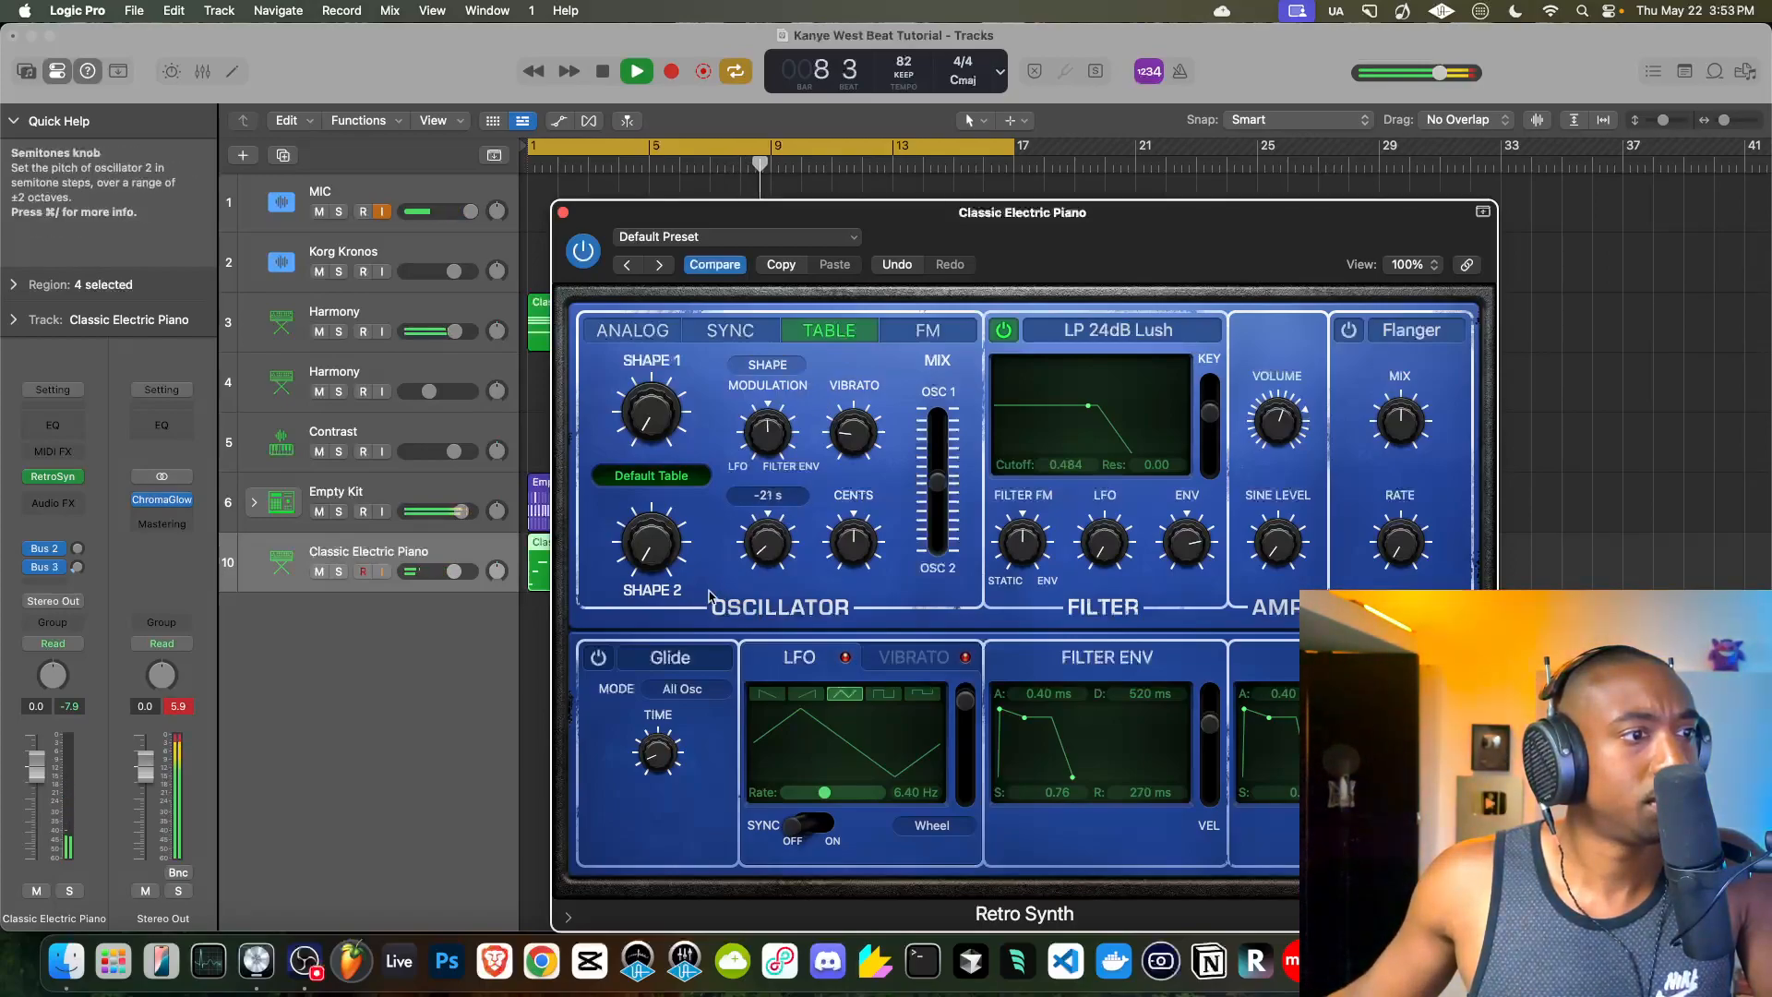
pyautogui.press('space')
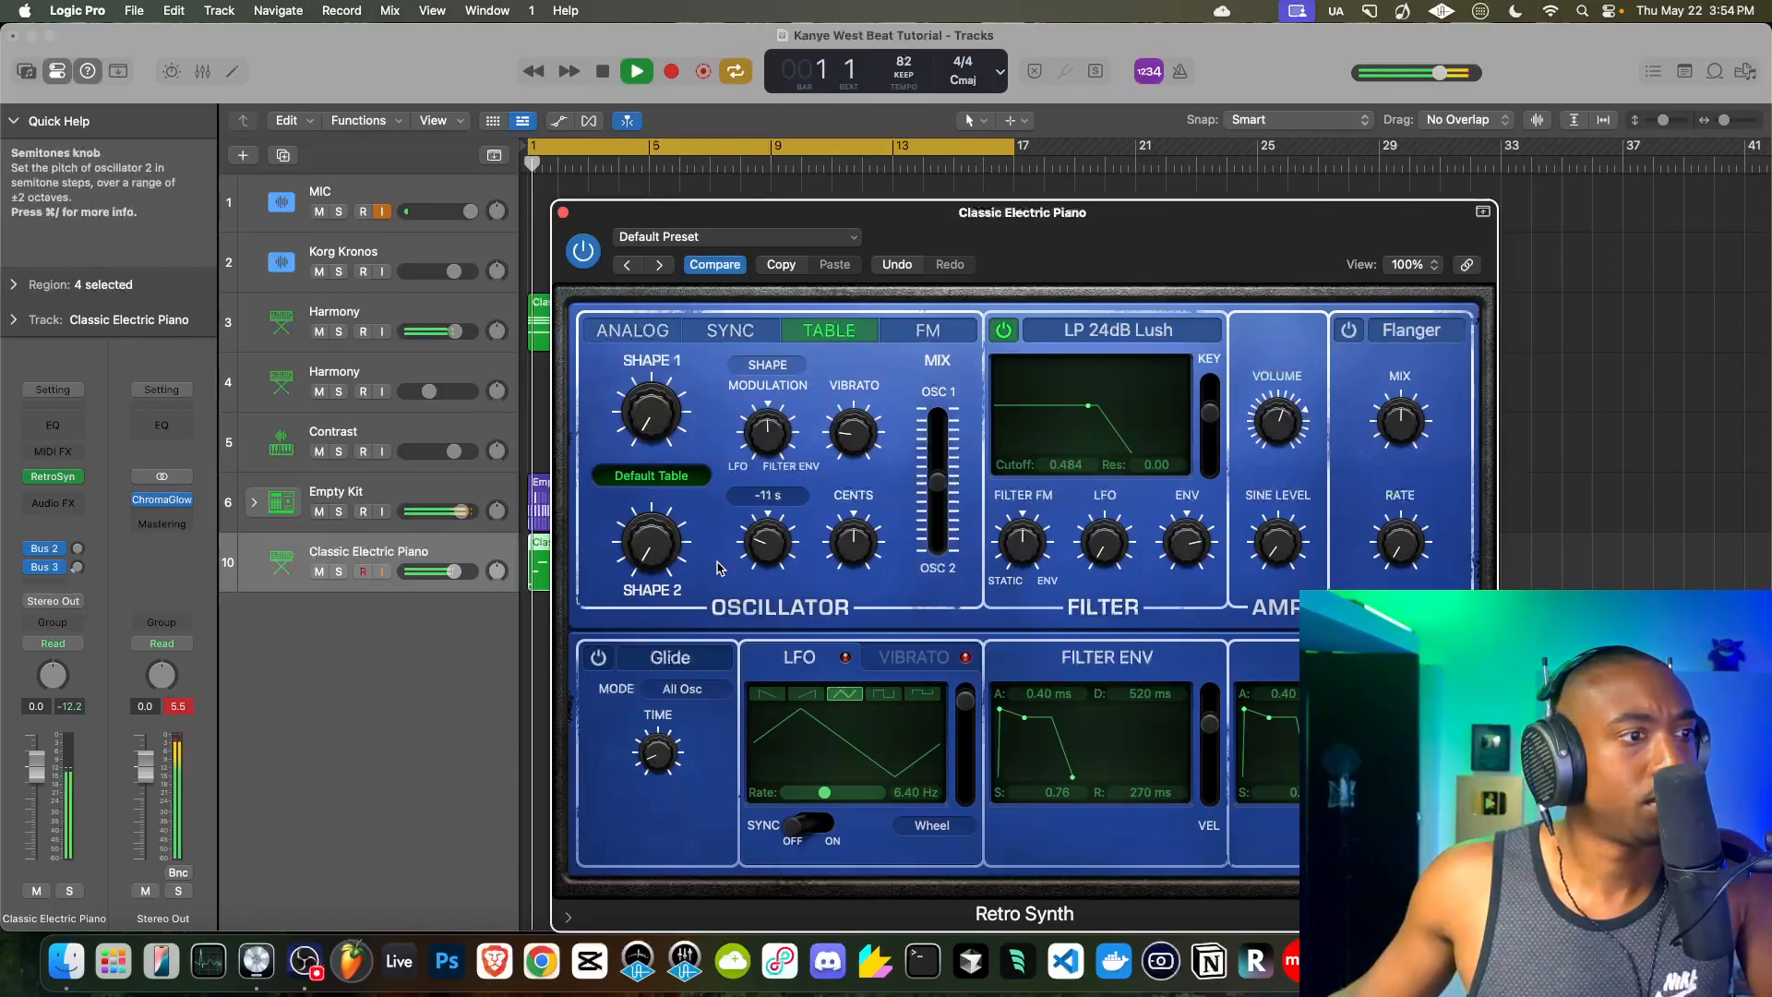
pyautogui.scroll(-2, 780, 529)
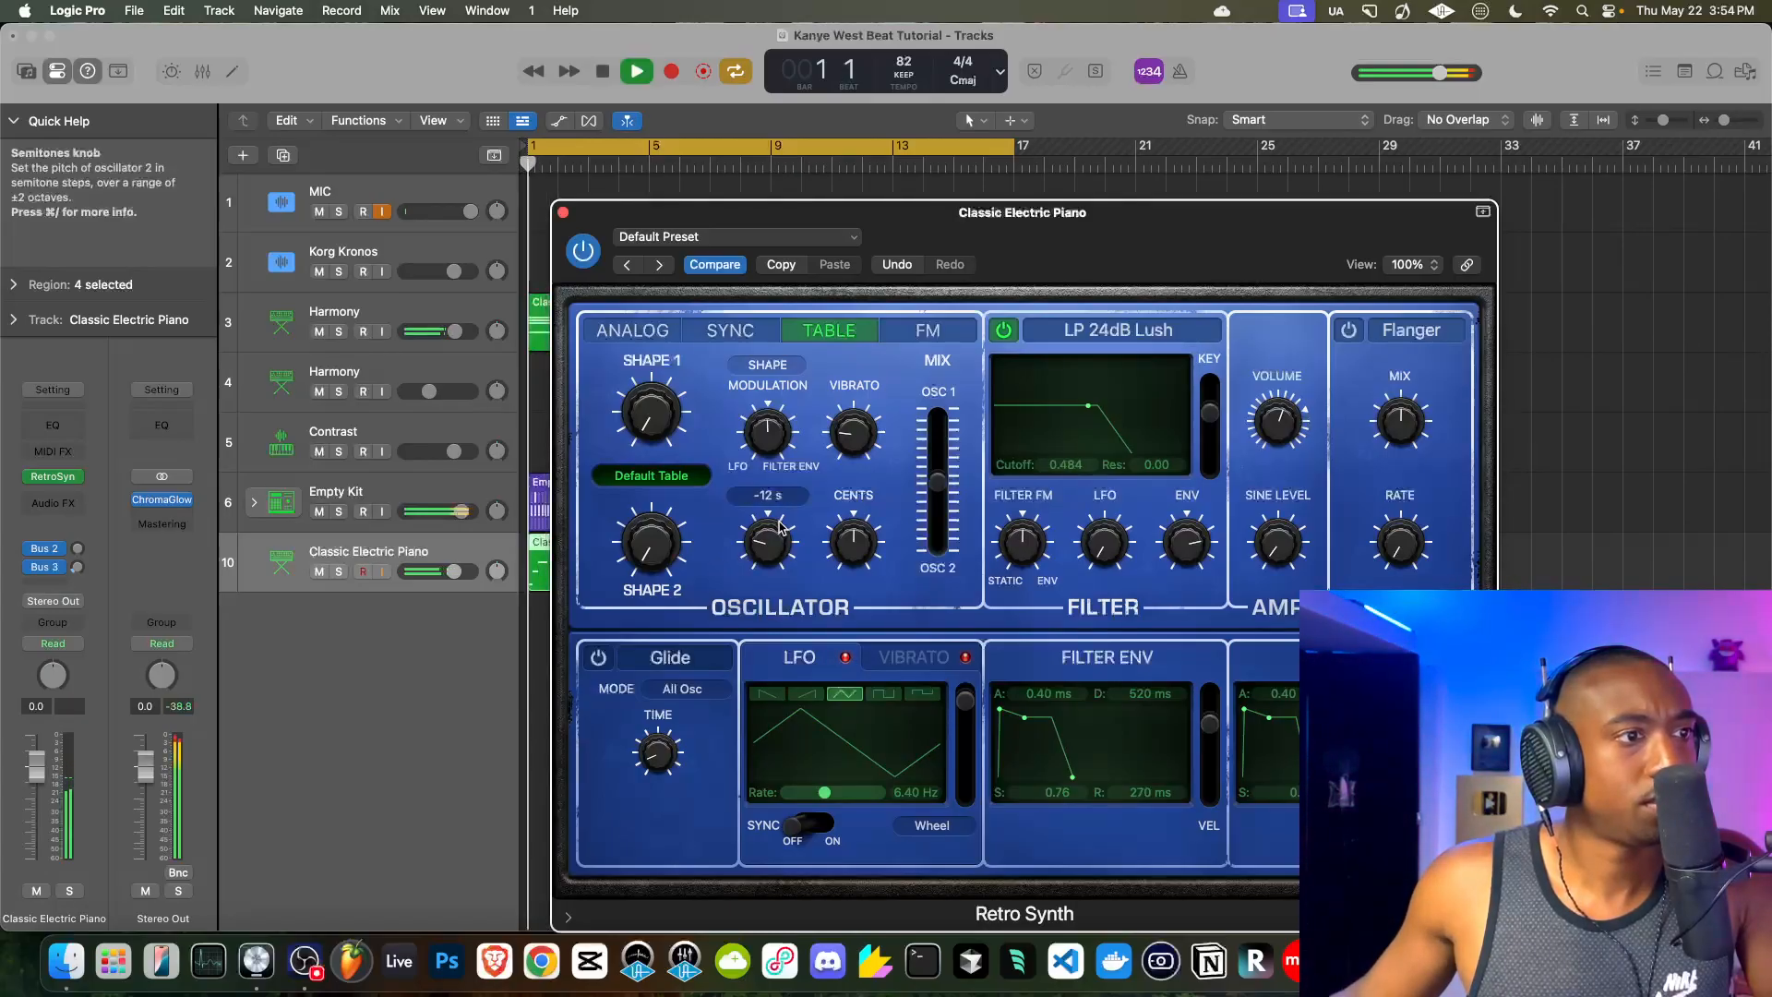
pyautogui.press('space')
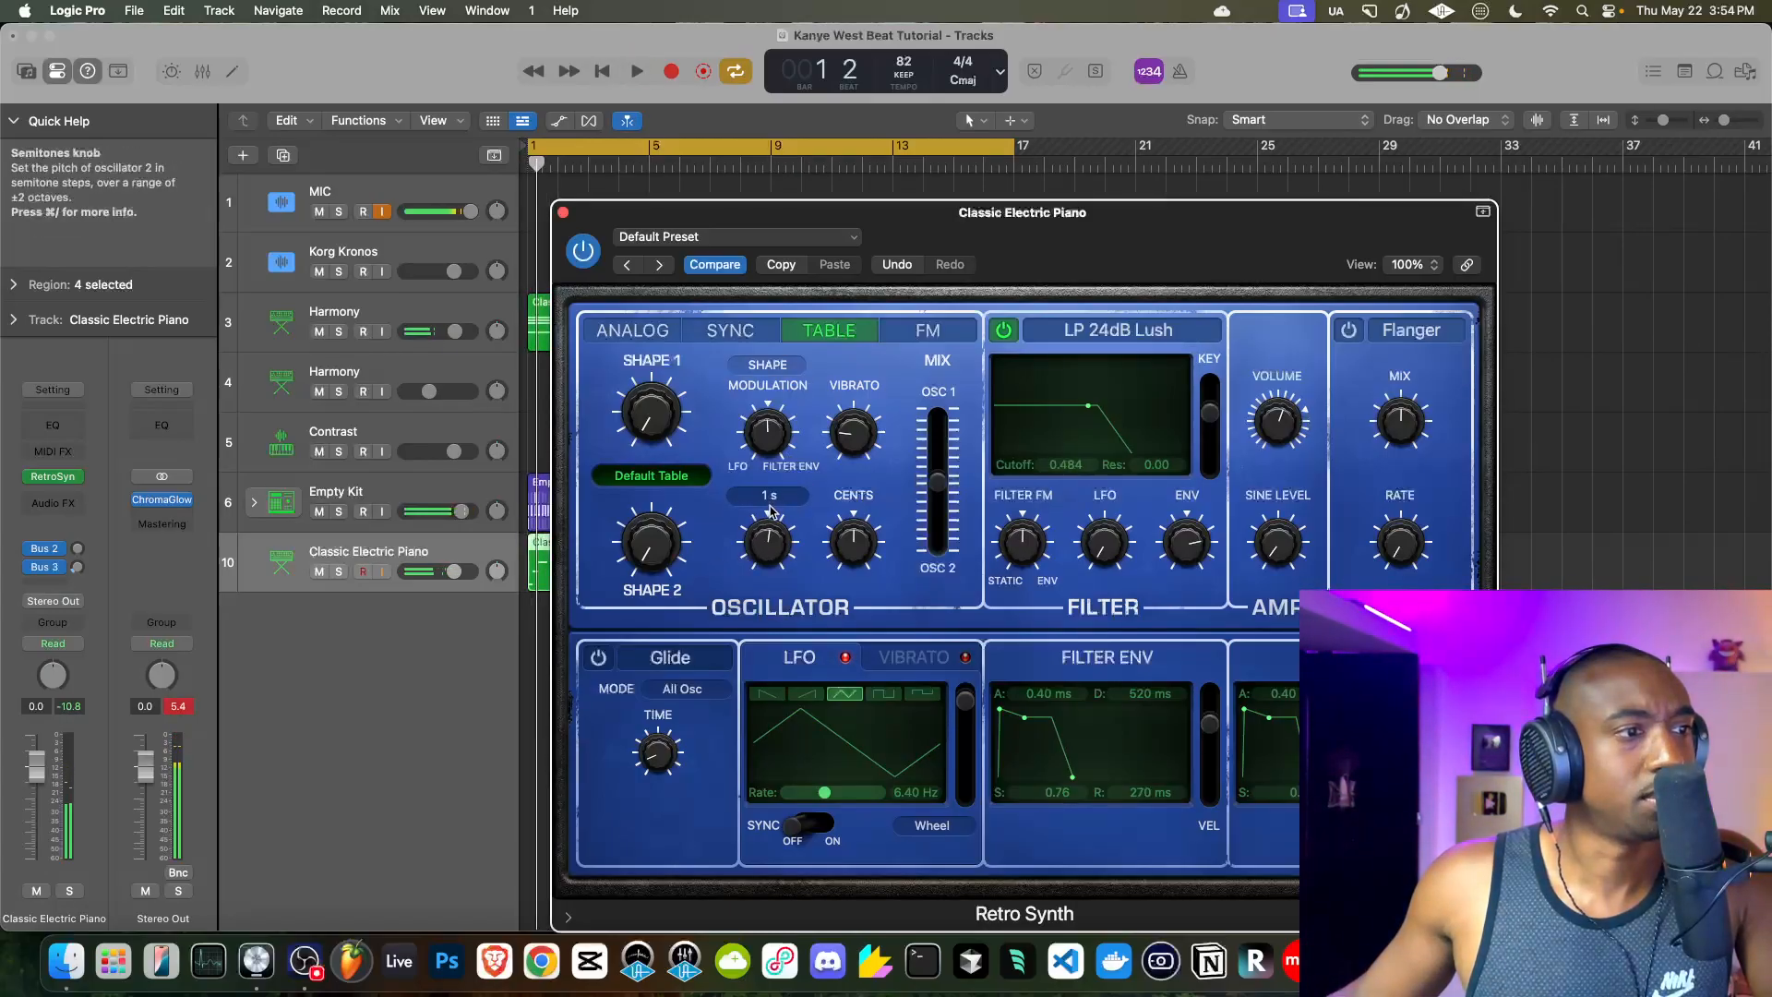
pyautogui.press('space')
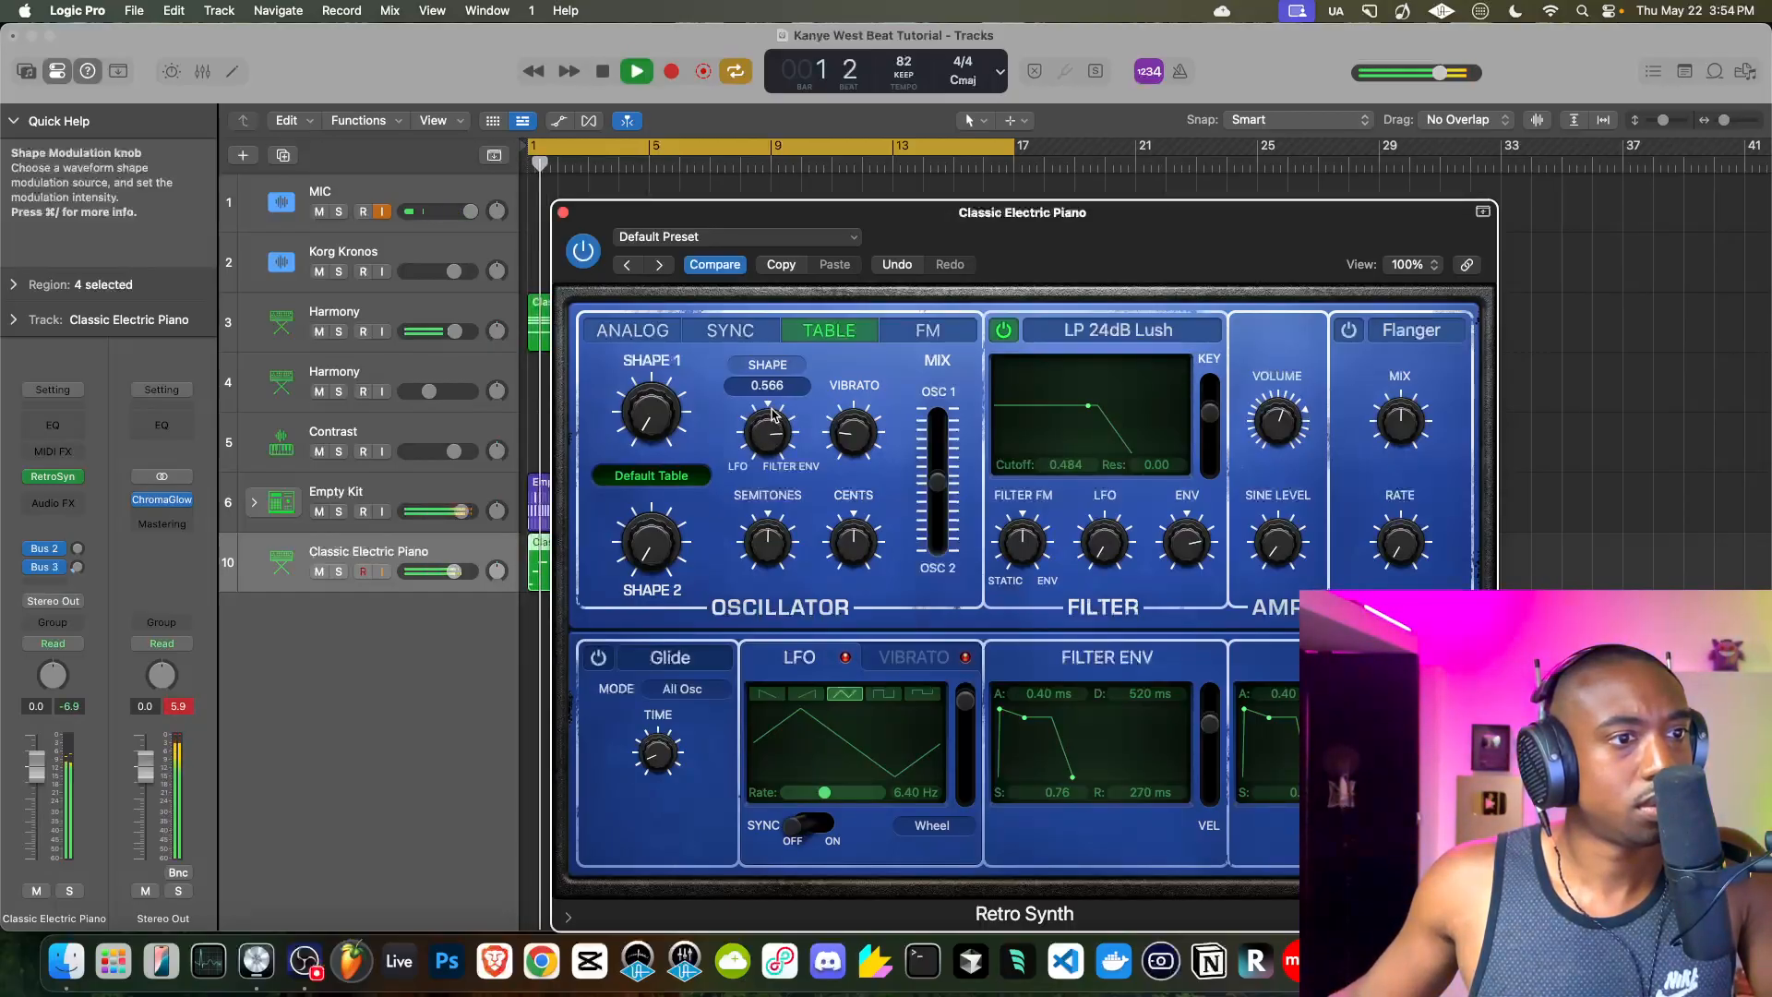
pyautogui.press('space')
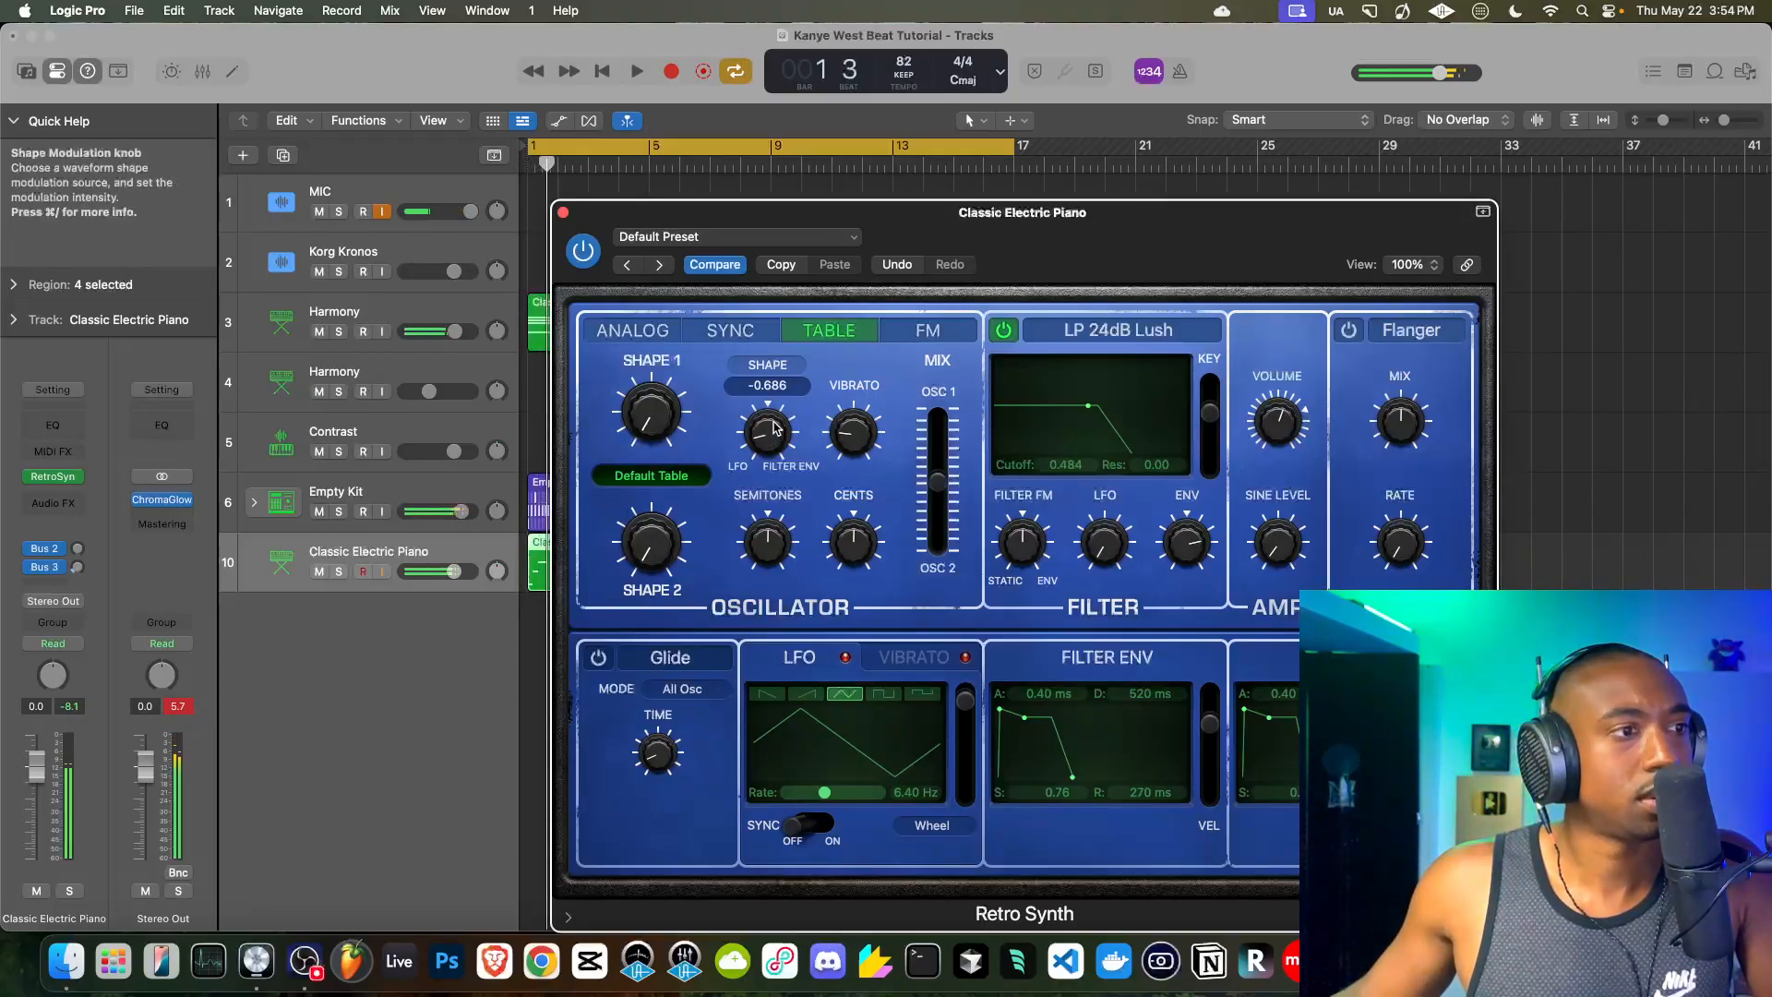
pyautogui.press('space')
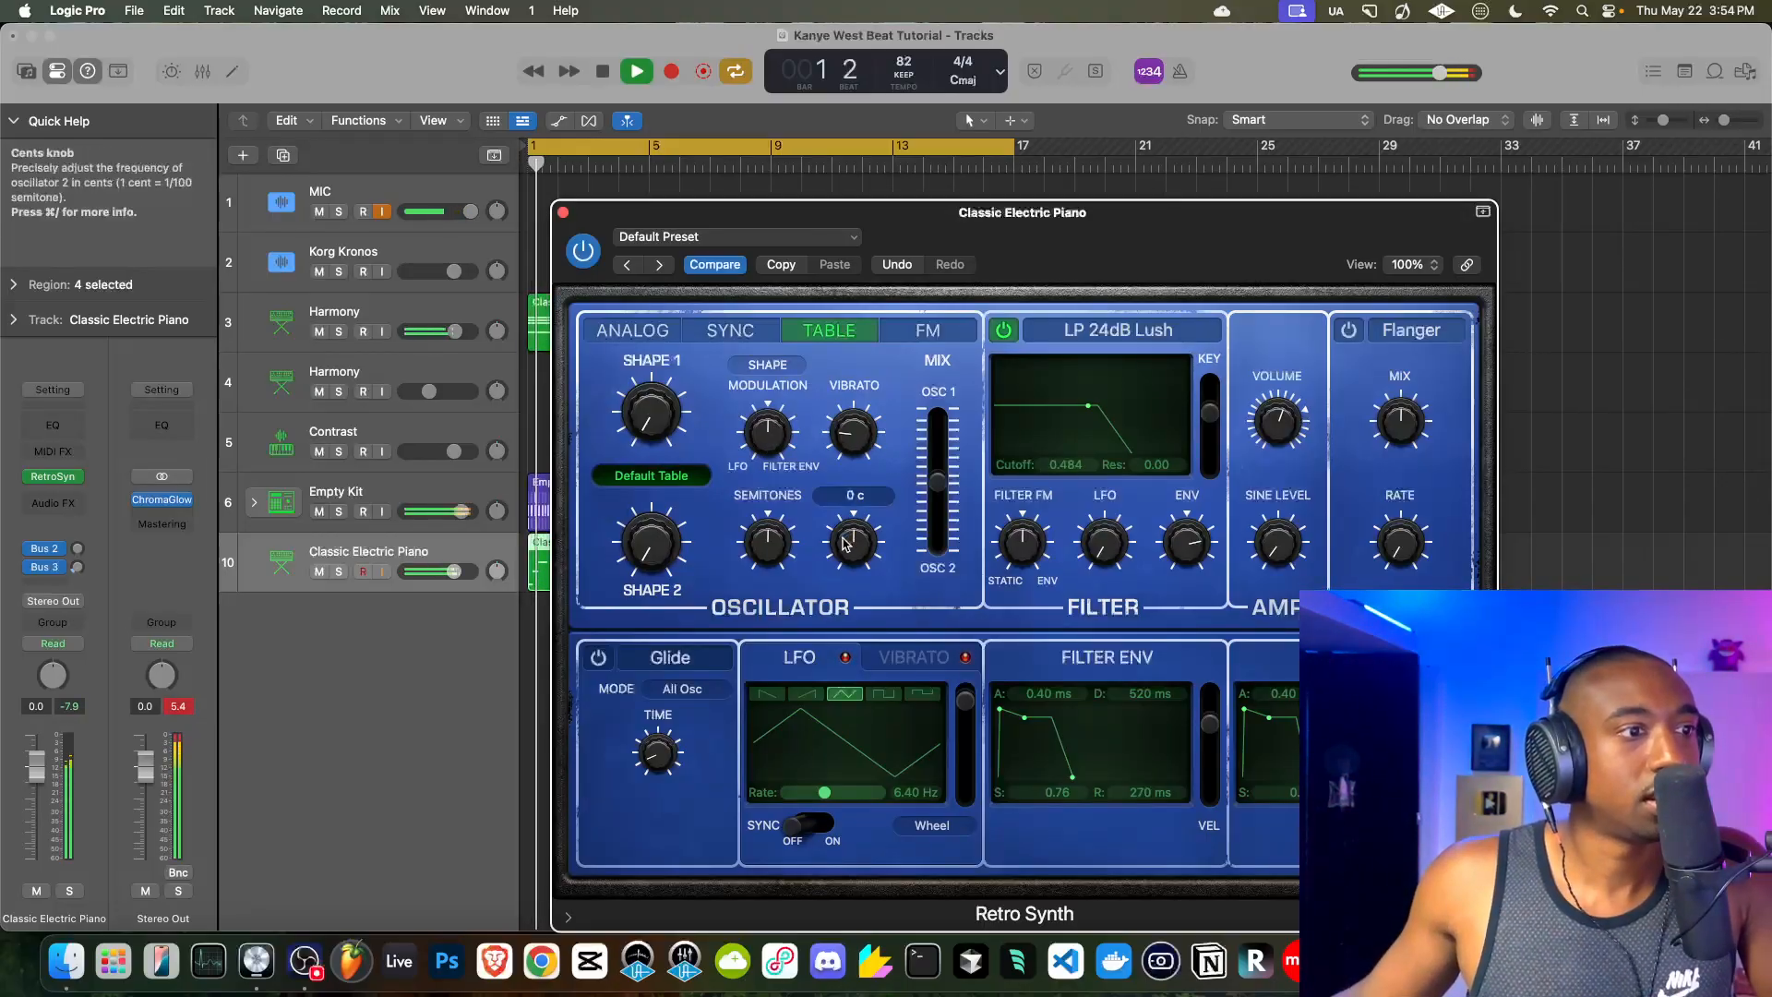
# - Raise oscillator 2's Cents setting slightly, try the Shape 1 knob during playback, and close Retro Synth
pyautogui.press('space')
pyautogui.moveTo(849, 566); pyautogui.dragTo(849, 554)
pyautogui.press('space')
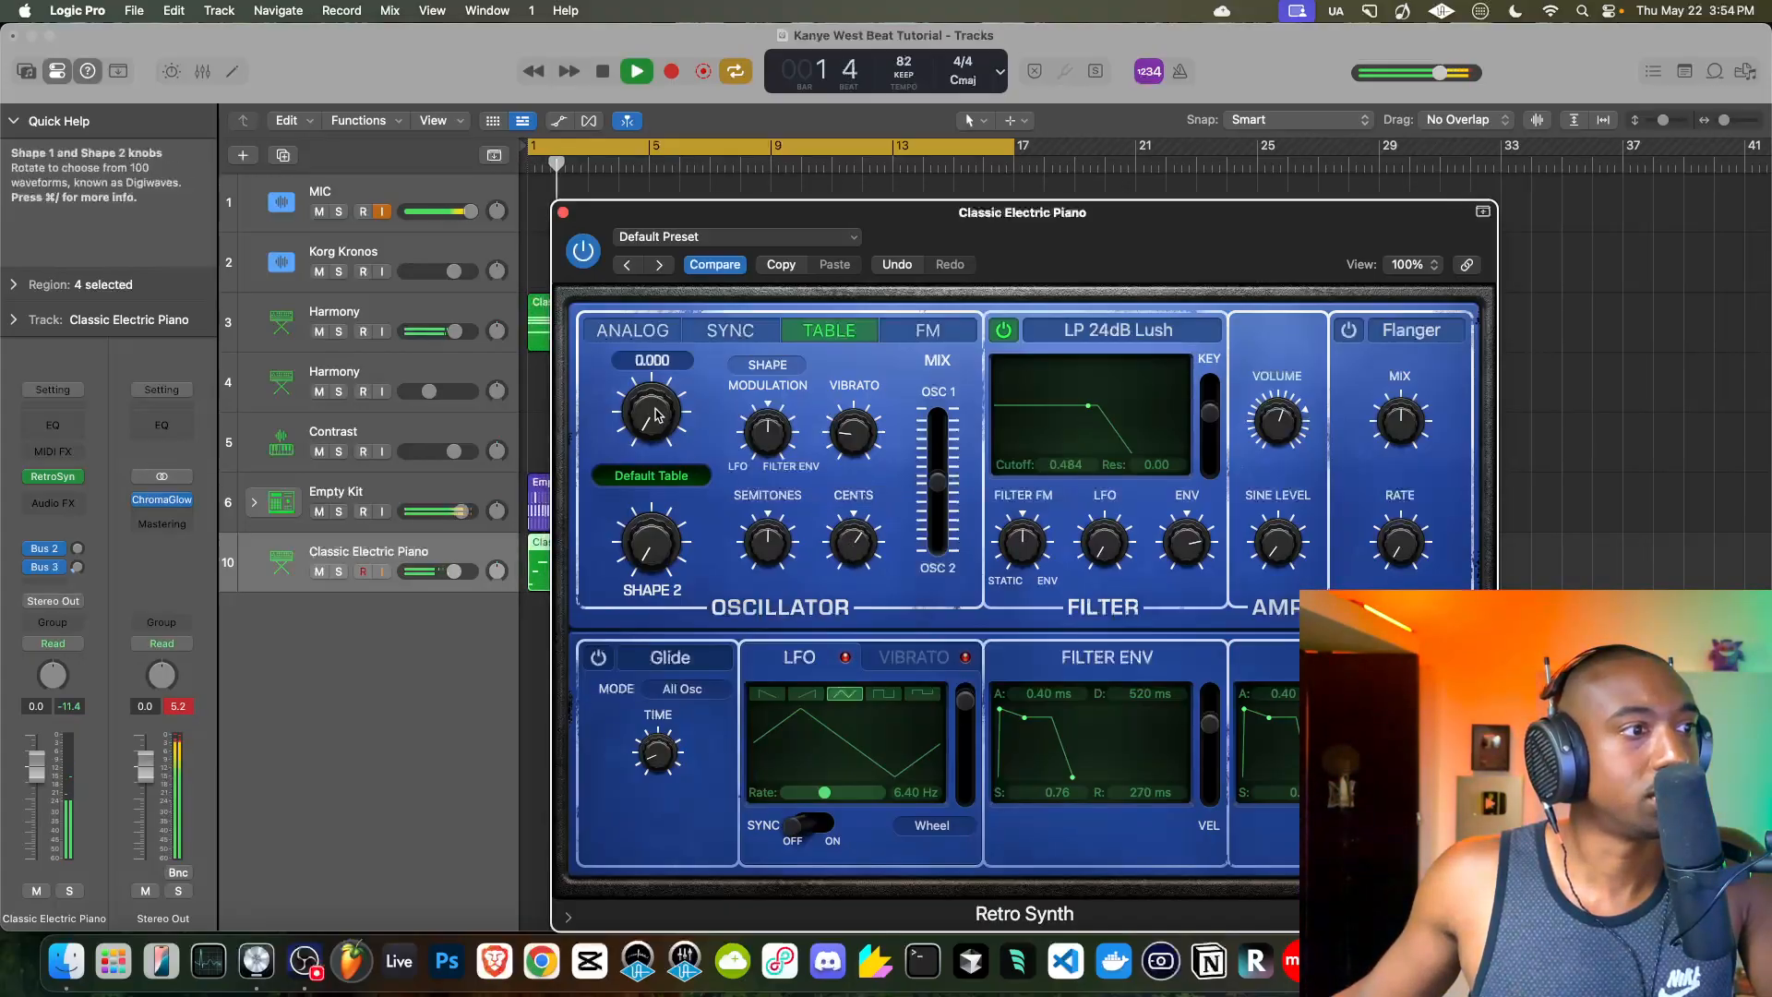
pyautogui.moveTo(653, 374); pyautogui.dragTo(659, 342)
pyautogui.moveTo(648, 407); pyautogui.dragTo(602, 644)
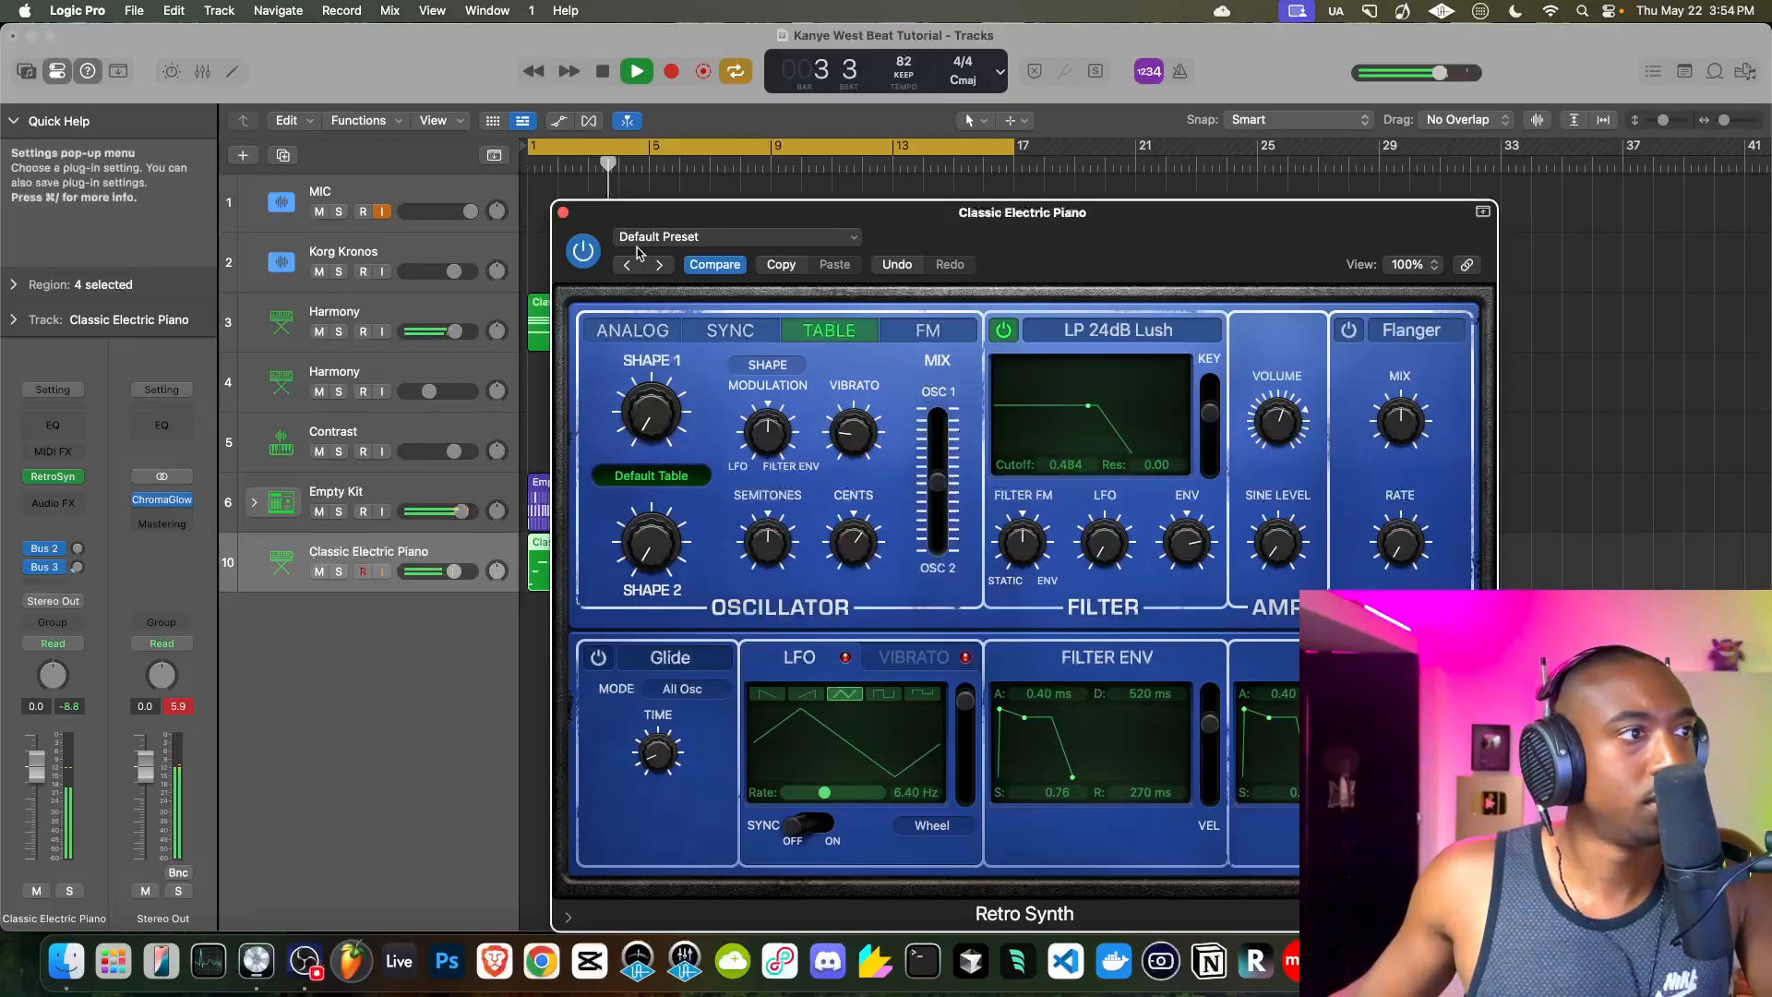
pyautogui.click(563, 215)
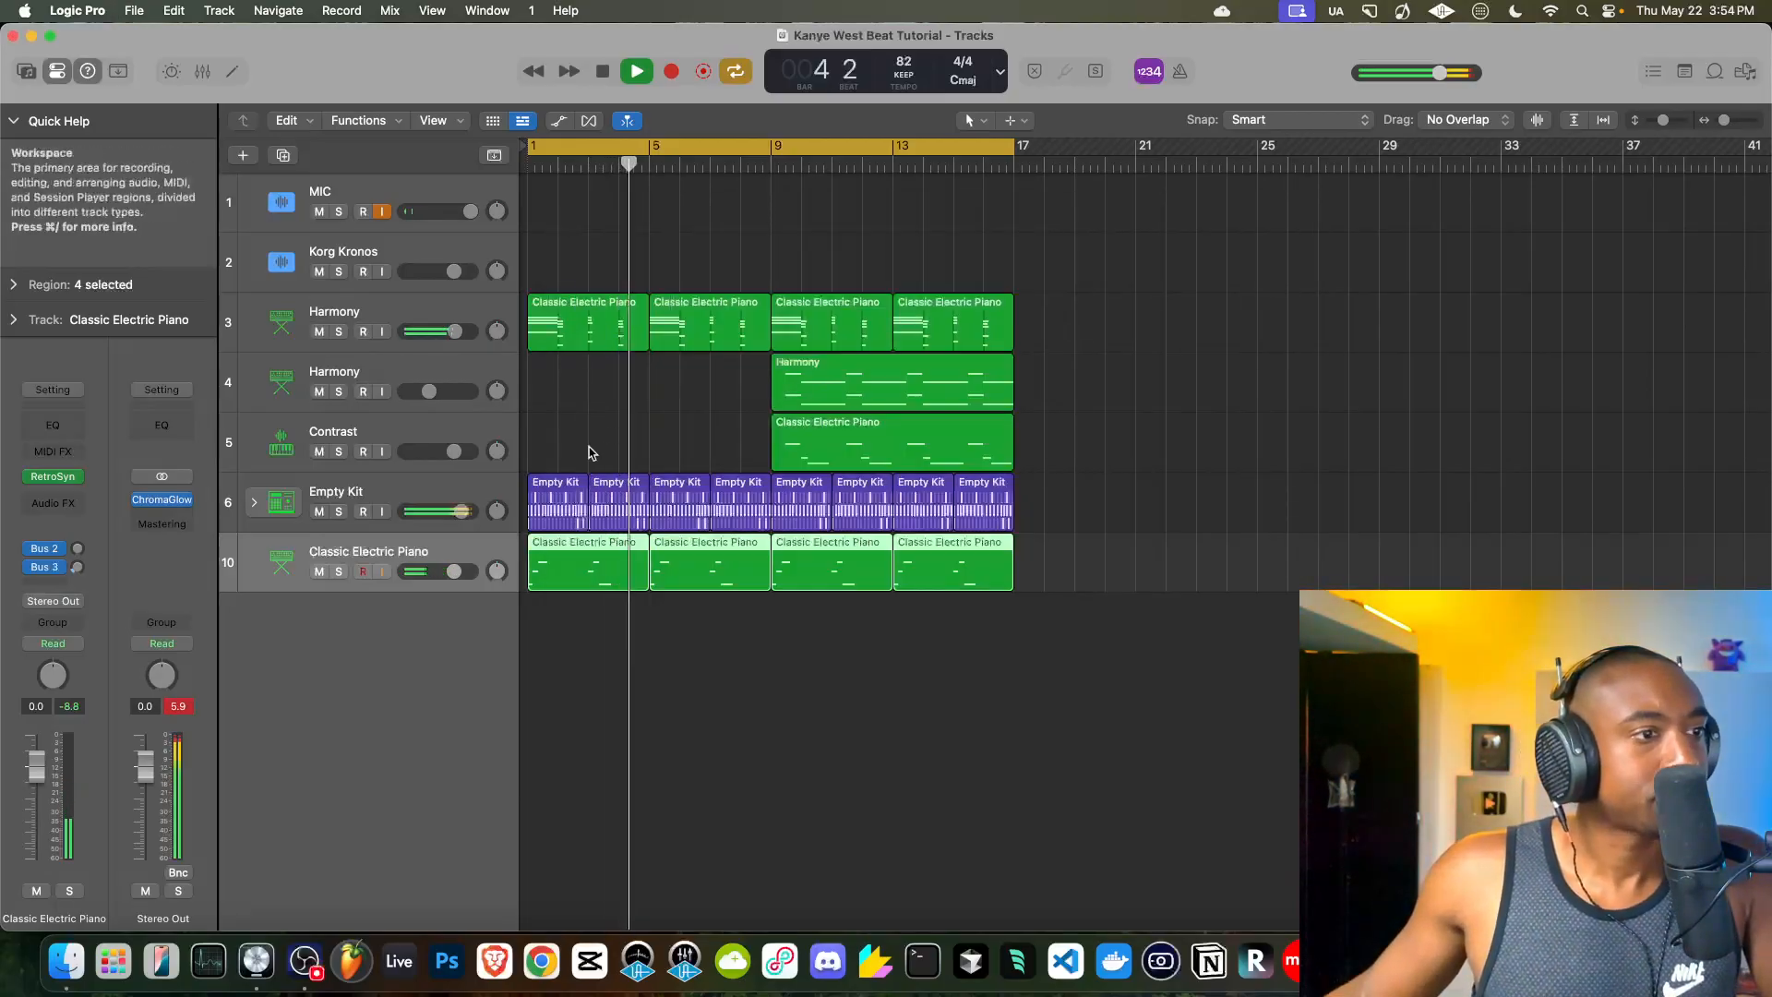
# - Add a new software instrument track below the low synth and look through its available instrument plug-ins
pyautogui.rightClick(383, 633)
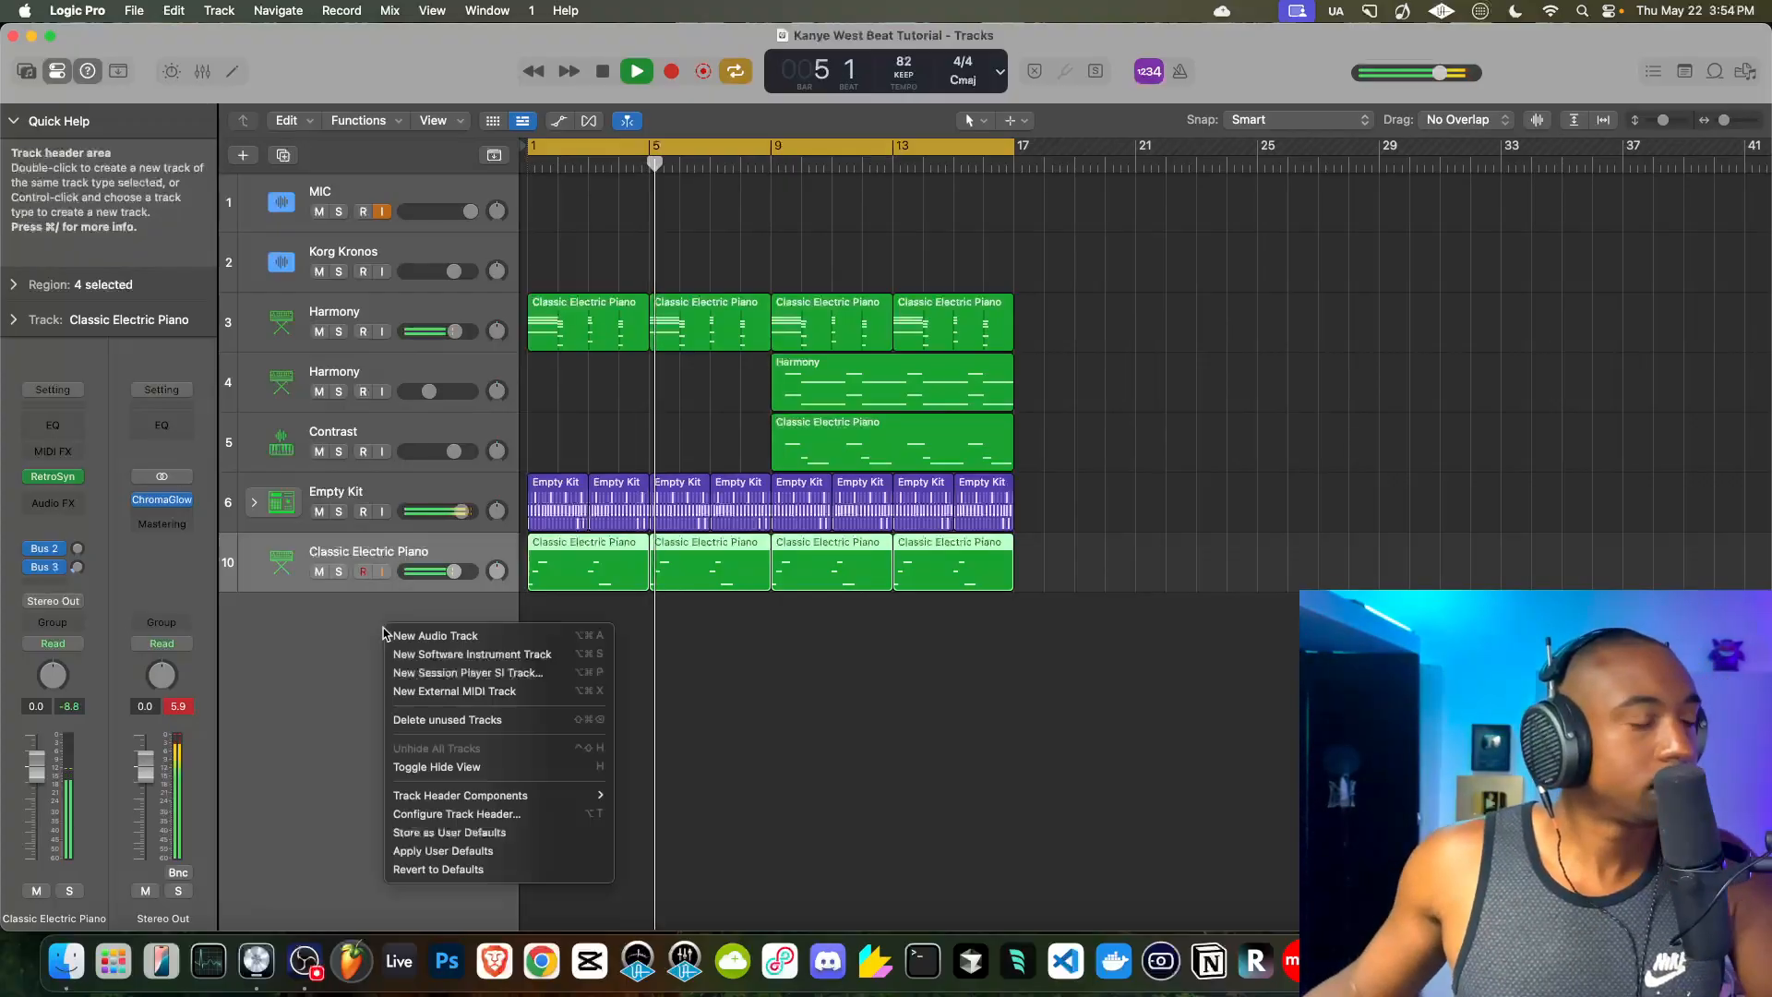
pyautogui.click(443, 654)
pyautogui.click(54, 475)
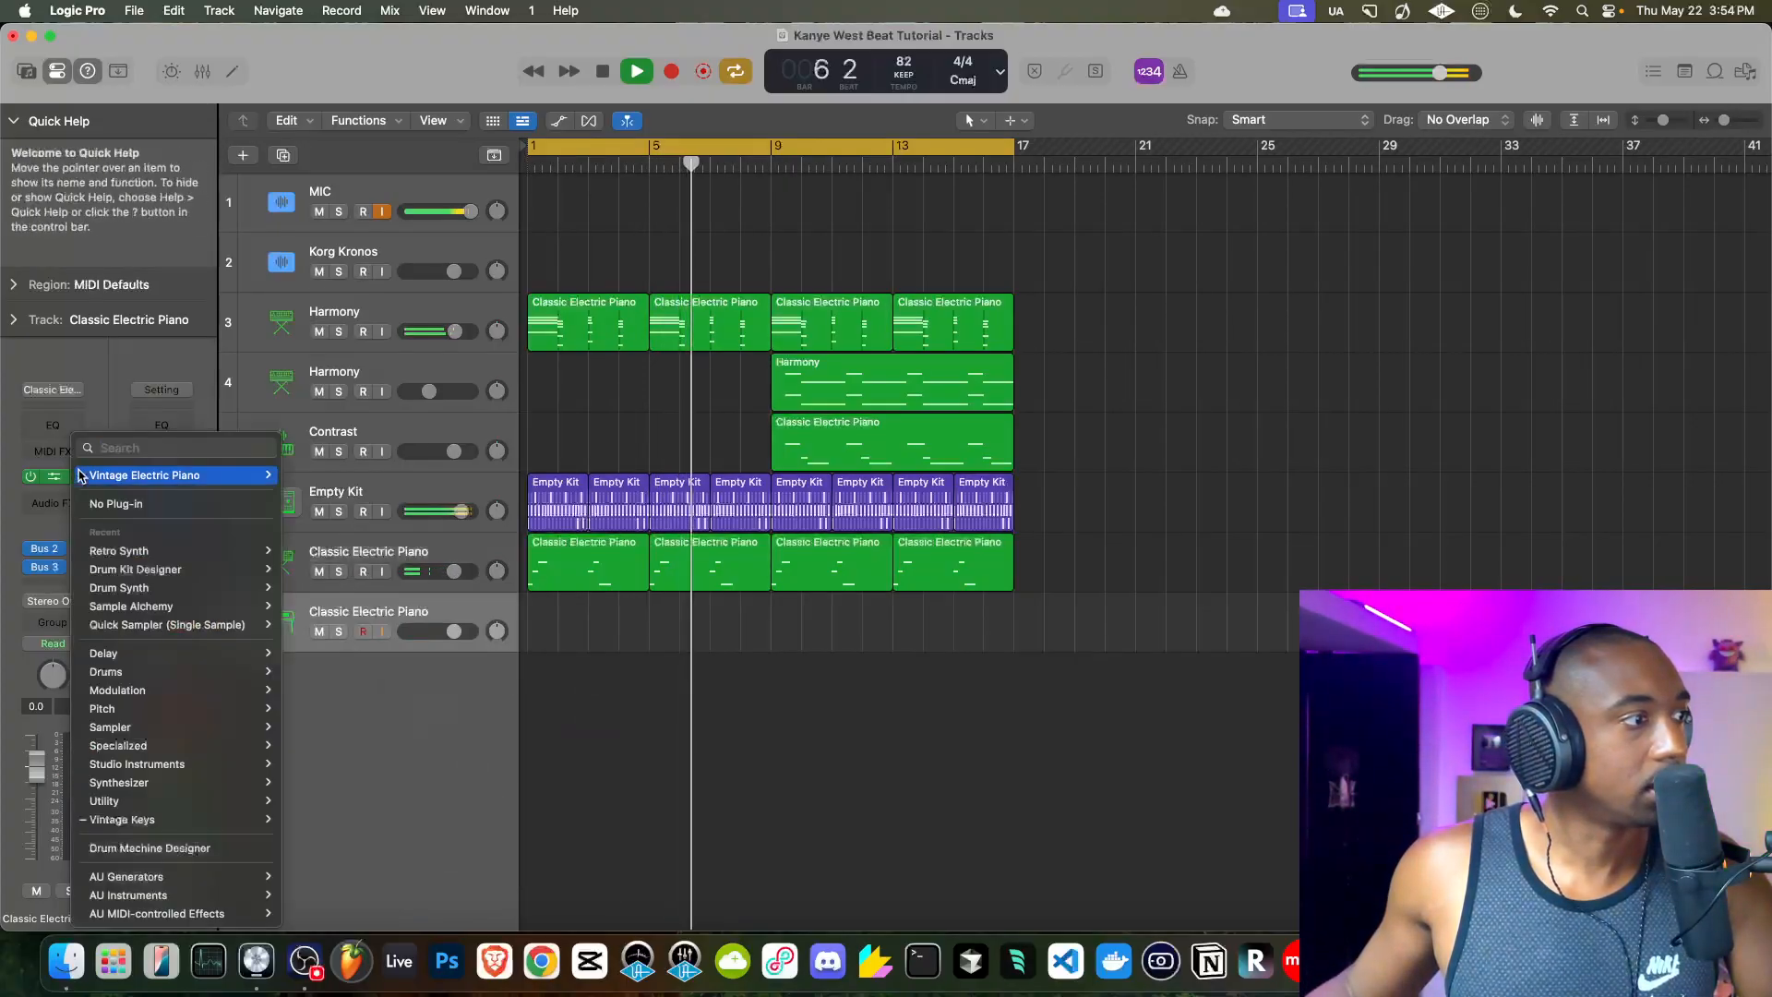
pyautogui.moveTo(145, 762)
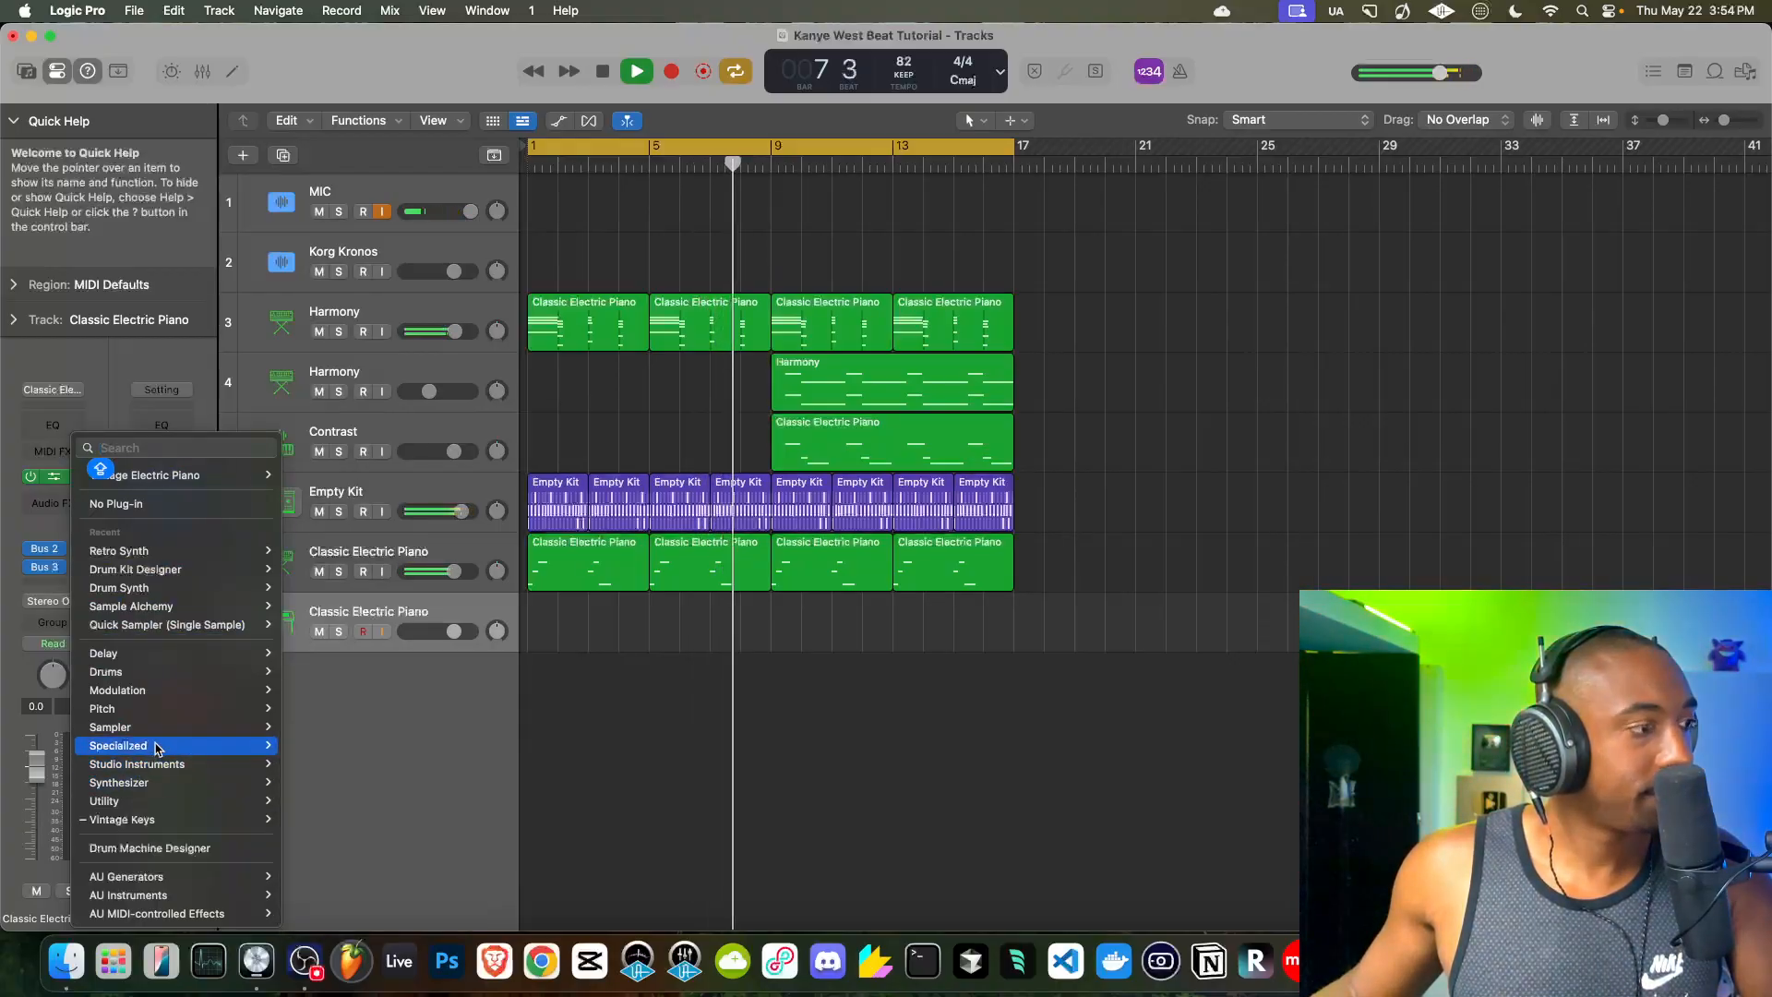
pyautogui.moveTo(159, 729)
pyautogui.click(493, 682)
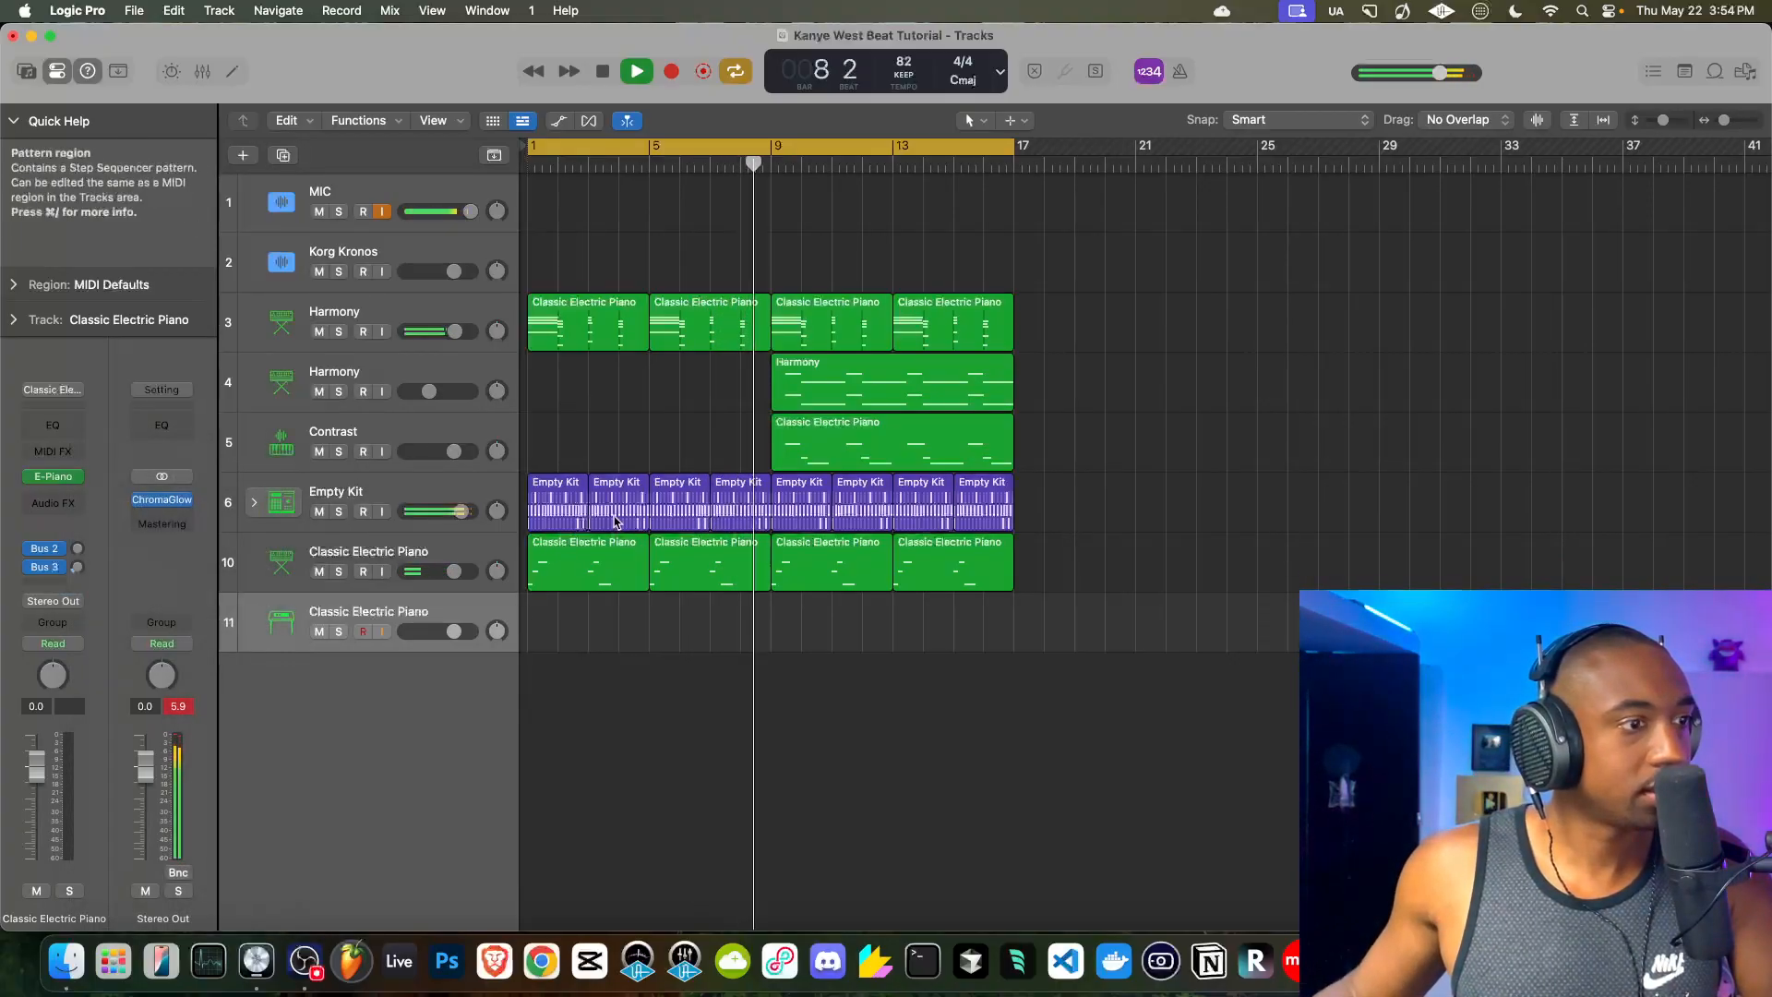
# - Show the Empty Kit drum pattern in the Step Sequencer with all its regions selected and collapse the kick row
pyautogui.click(796, 523)
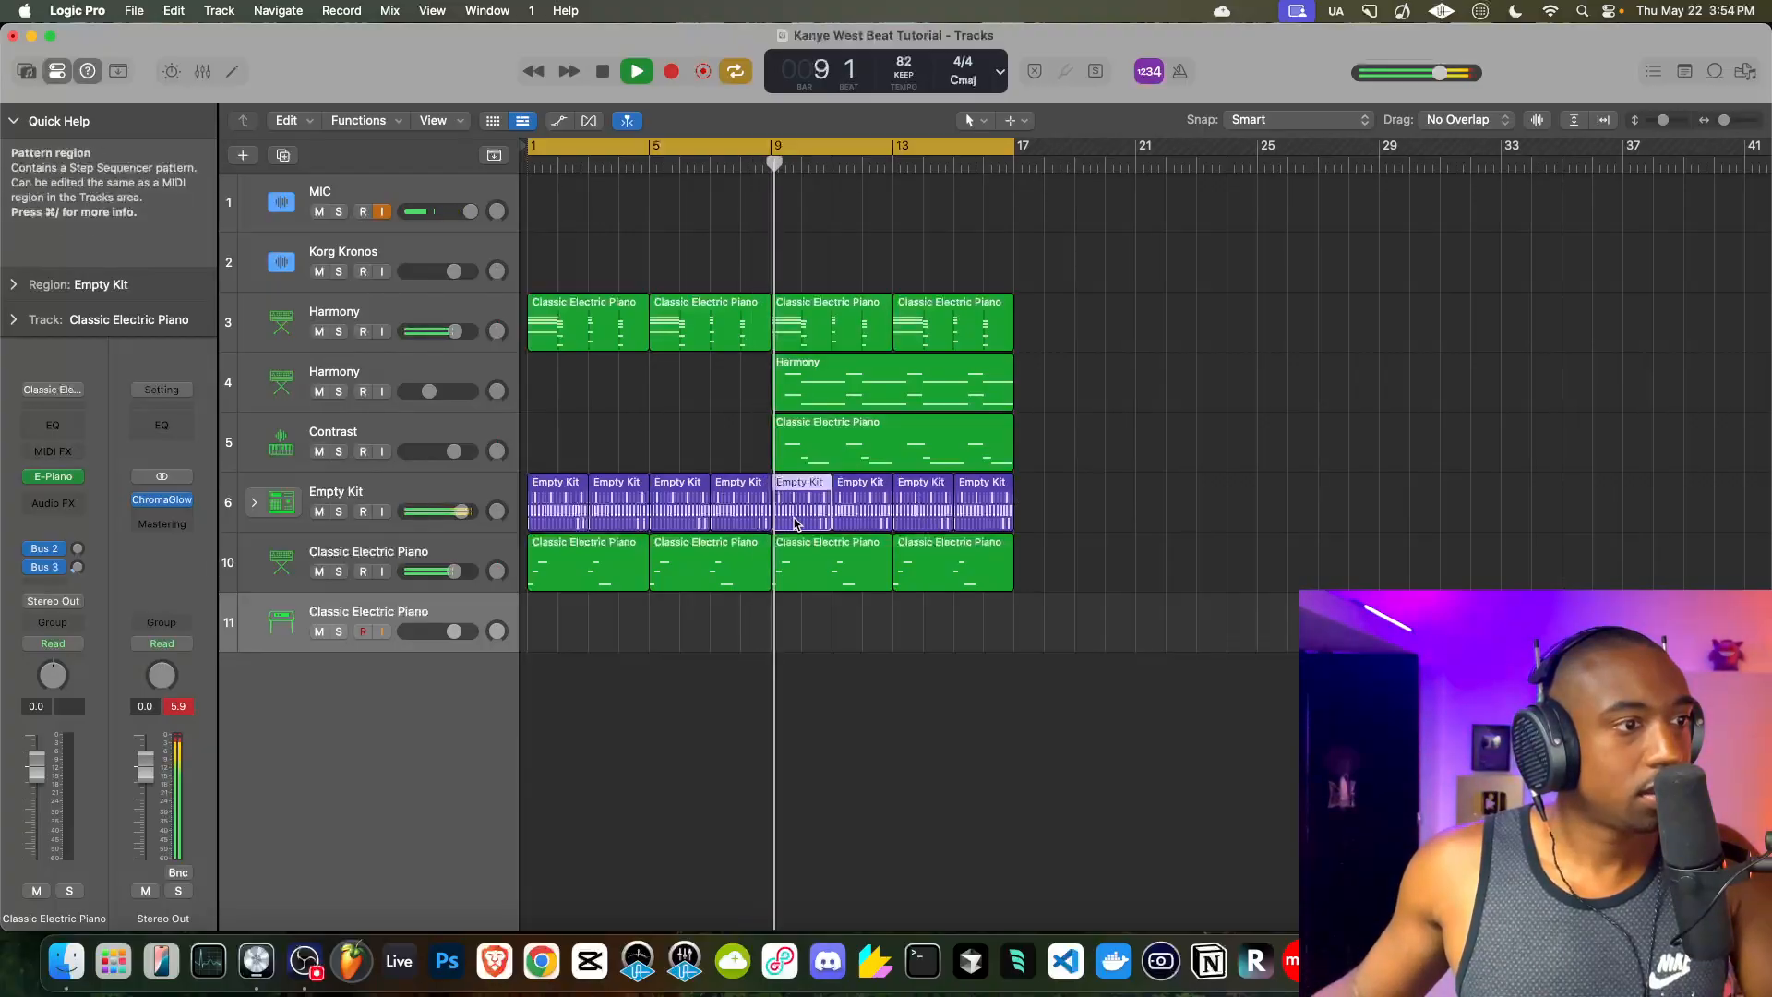
pyautogui.doubleClick(795, 523)
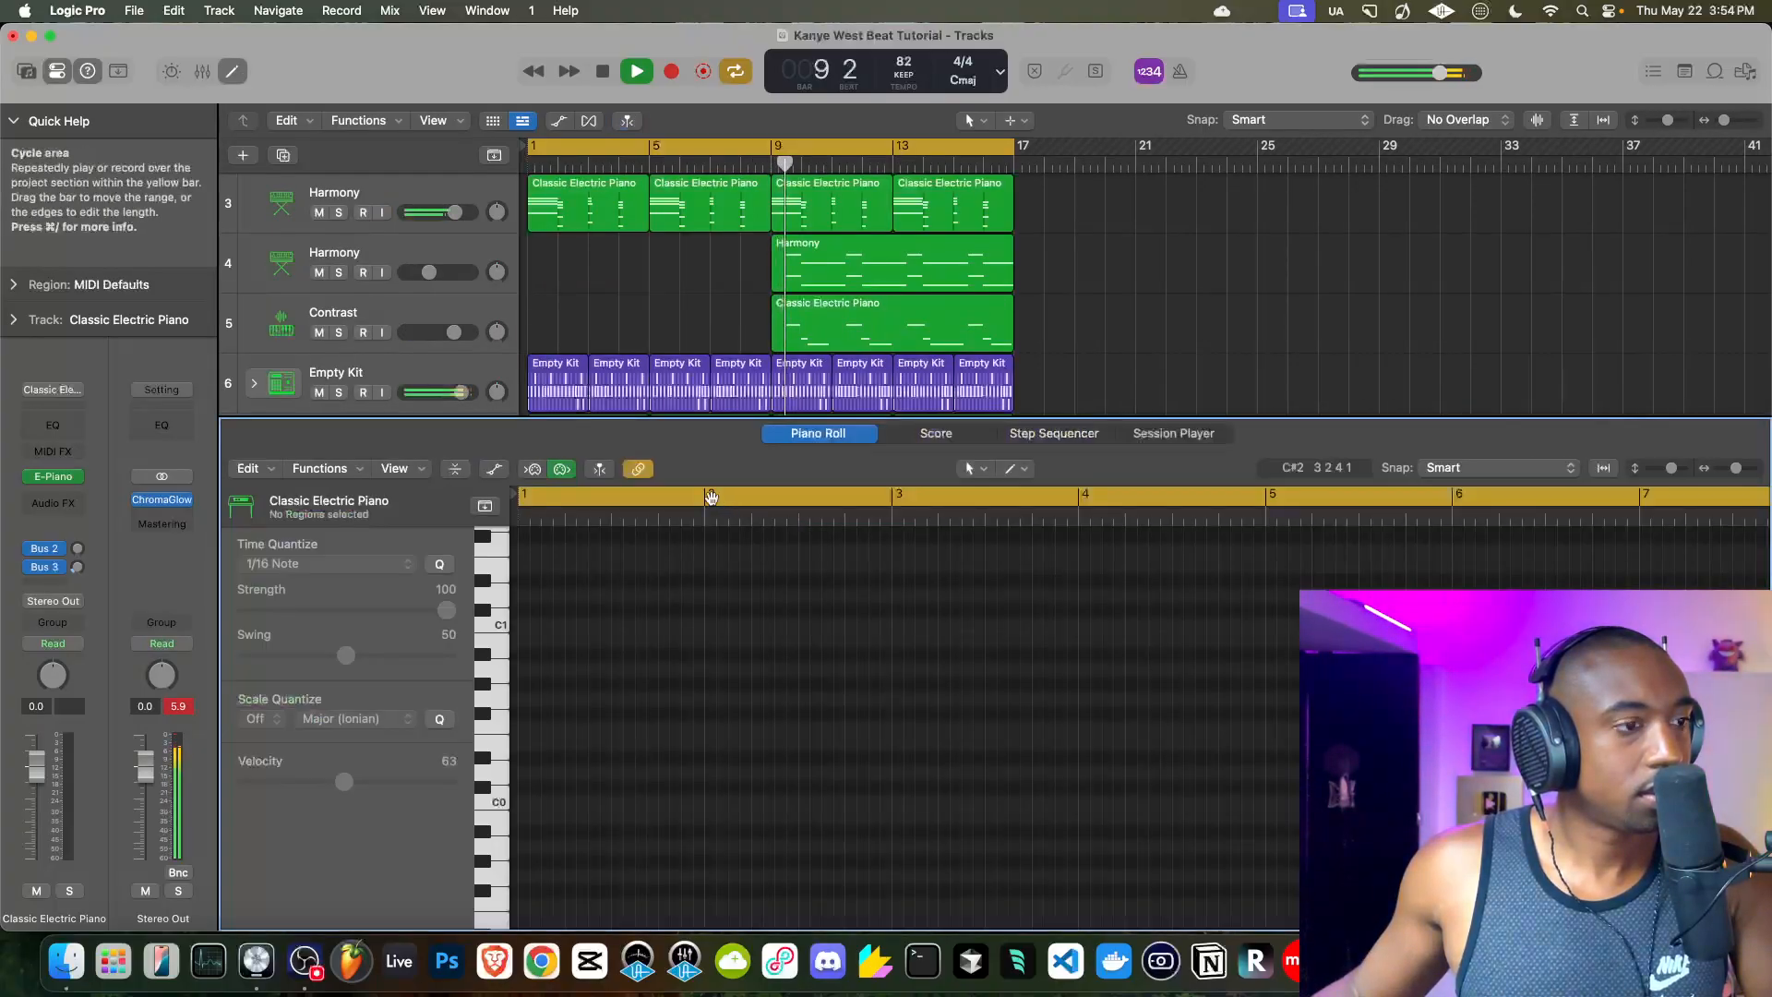
pyautogui.click(1038, 443)
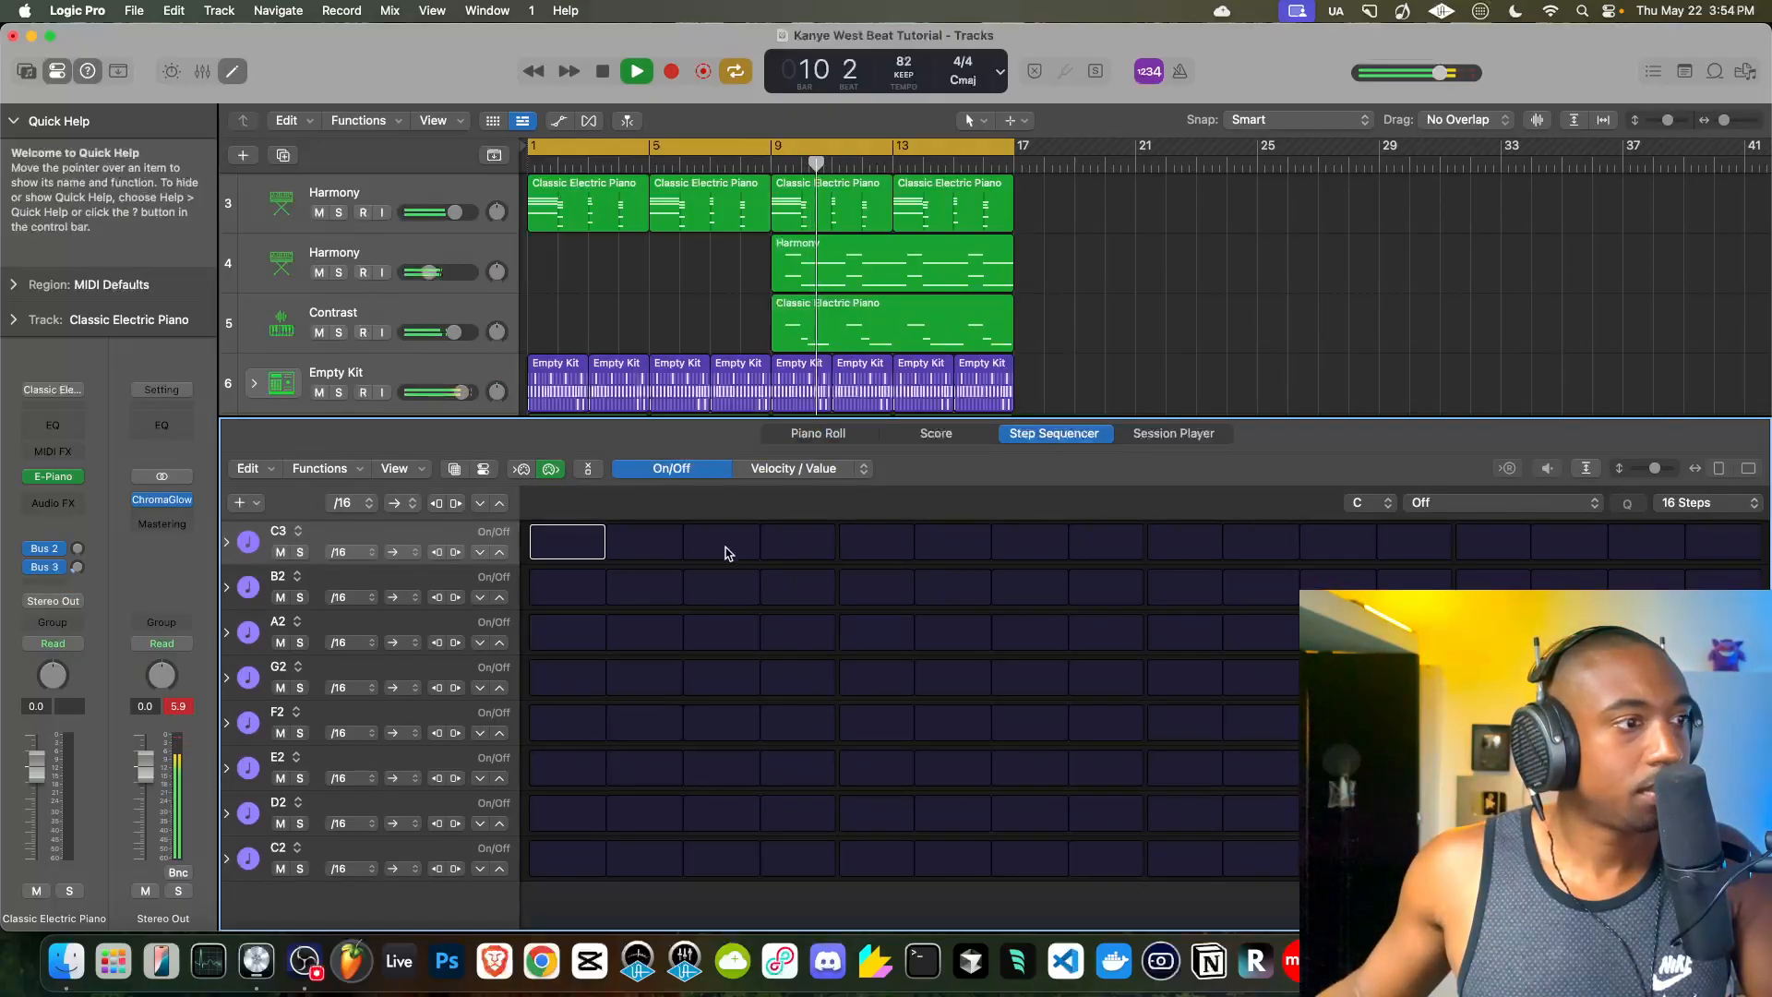
pyautogui.click(487, 368)
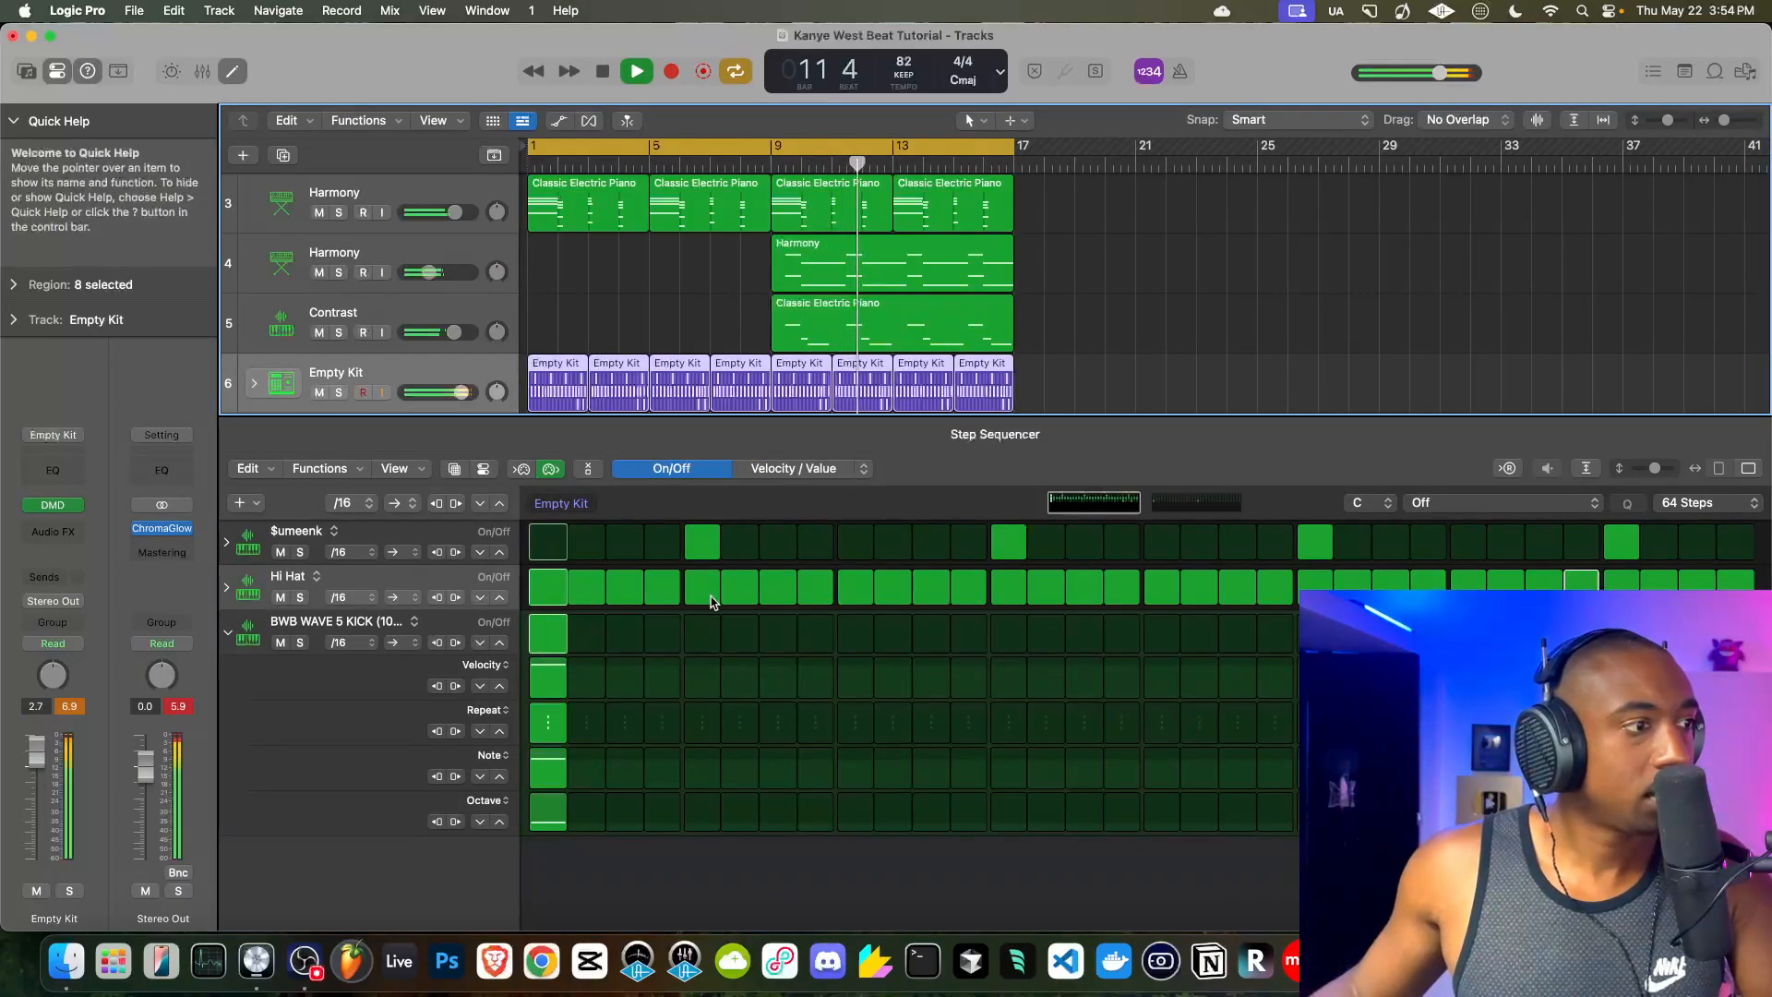
pyautogui.click(228, 632)
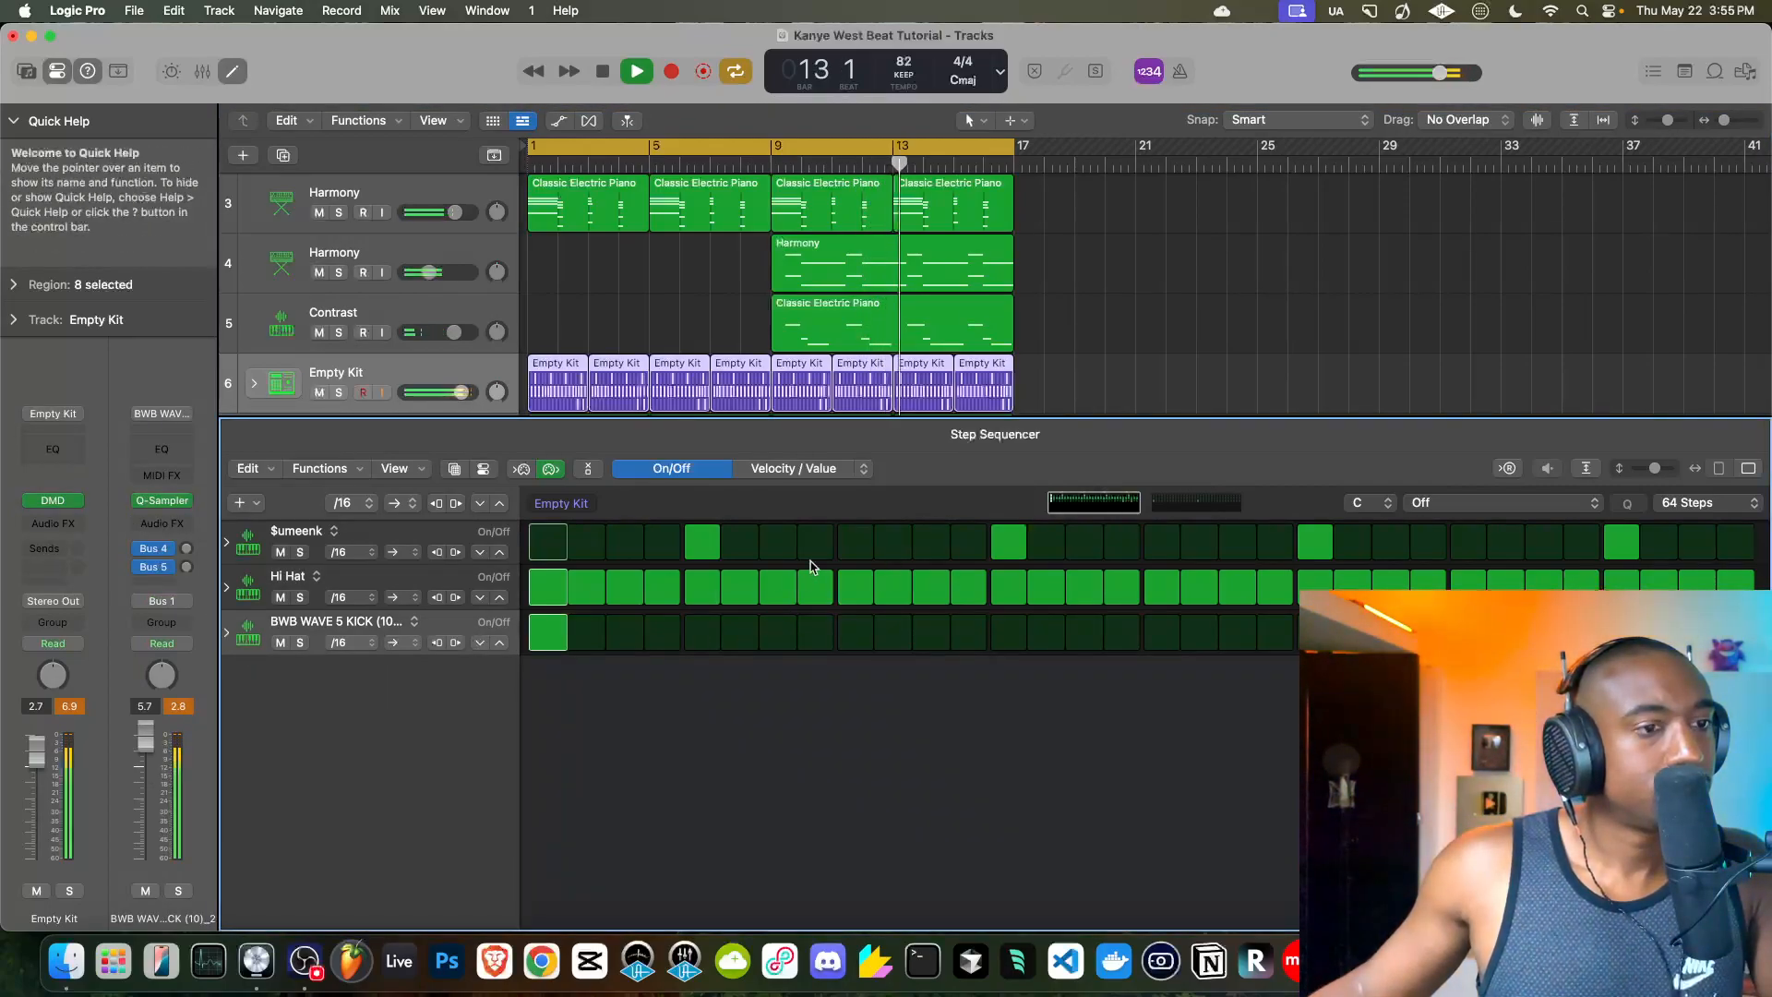
# - Turn snapping off and, during playback, add kick hits on steps 11, 14 and 17 of the first drum region
pyautogui.rightClick(990, 372)
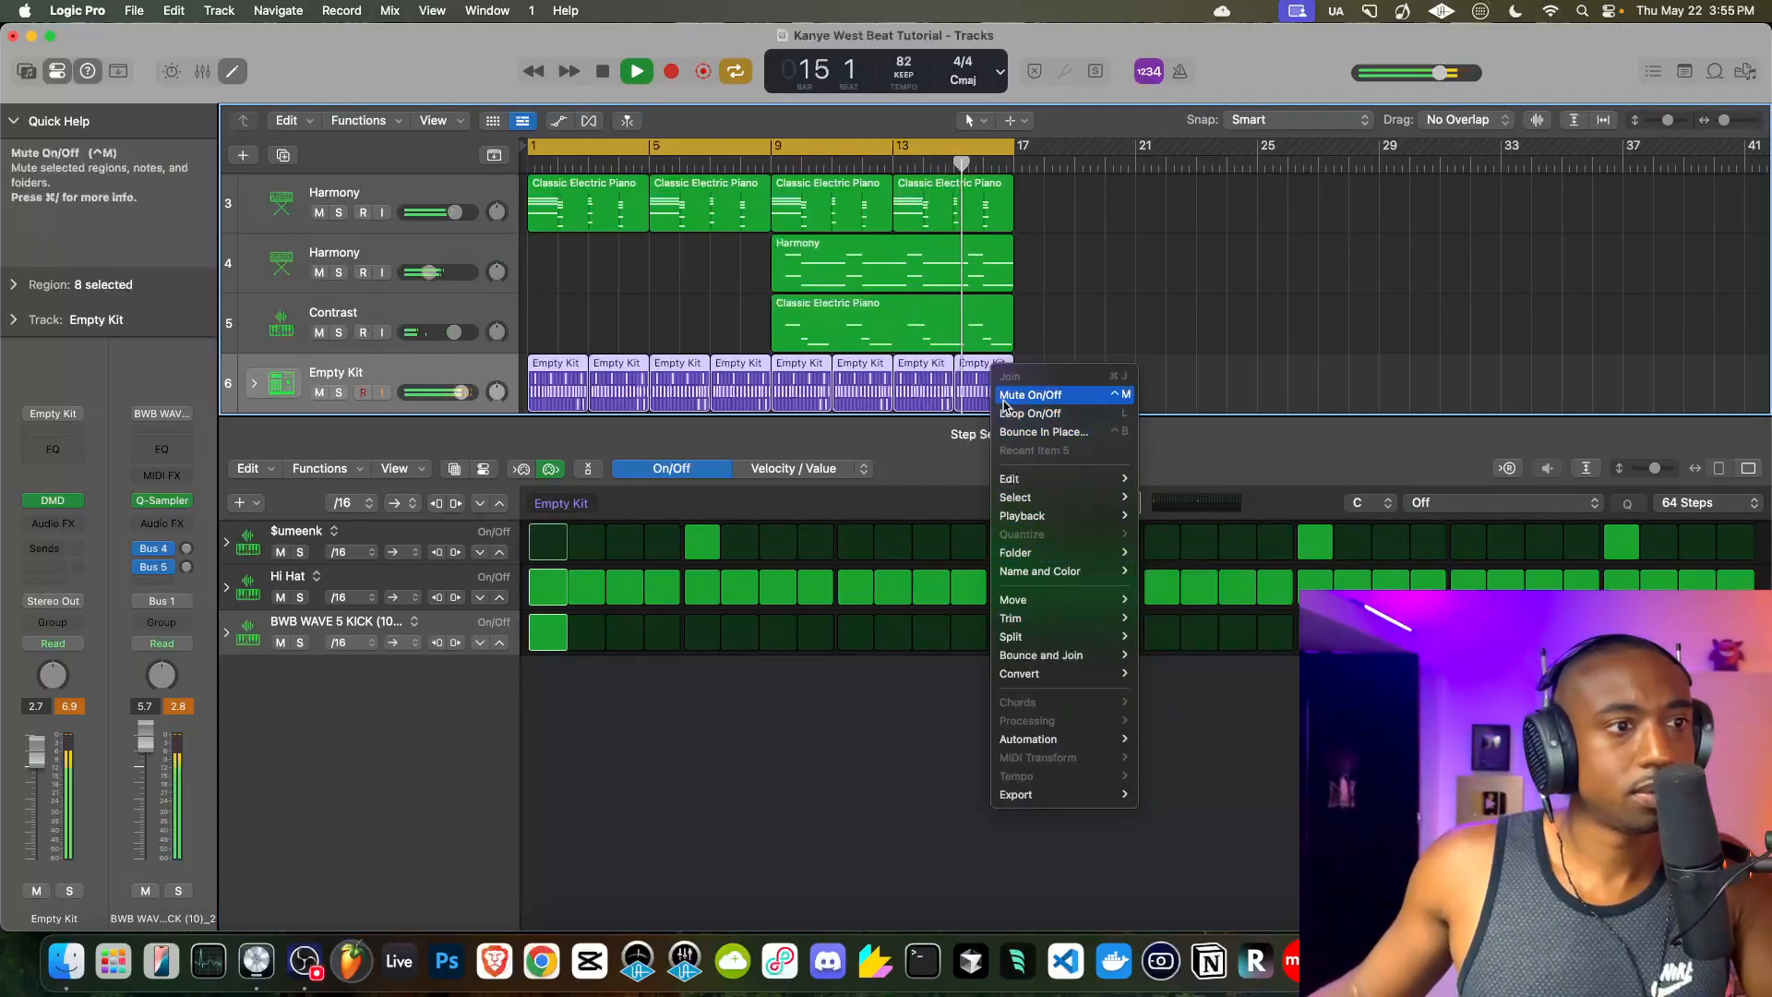
pyautogui.click(954, 378)
pyautogui.press('super+g')
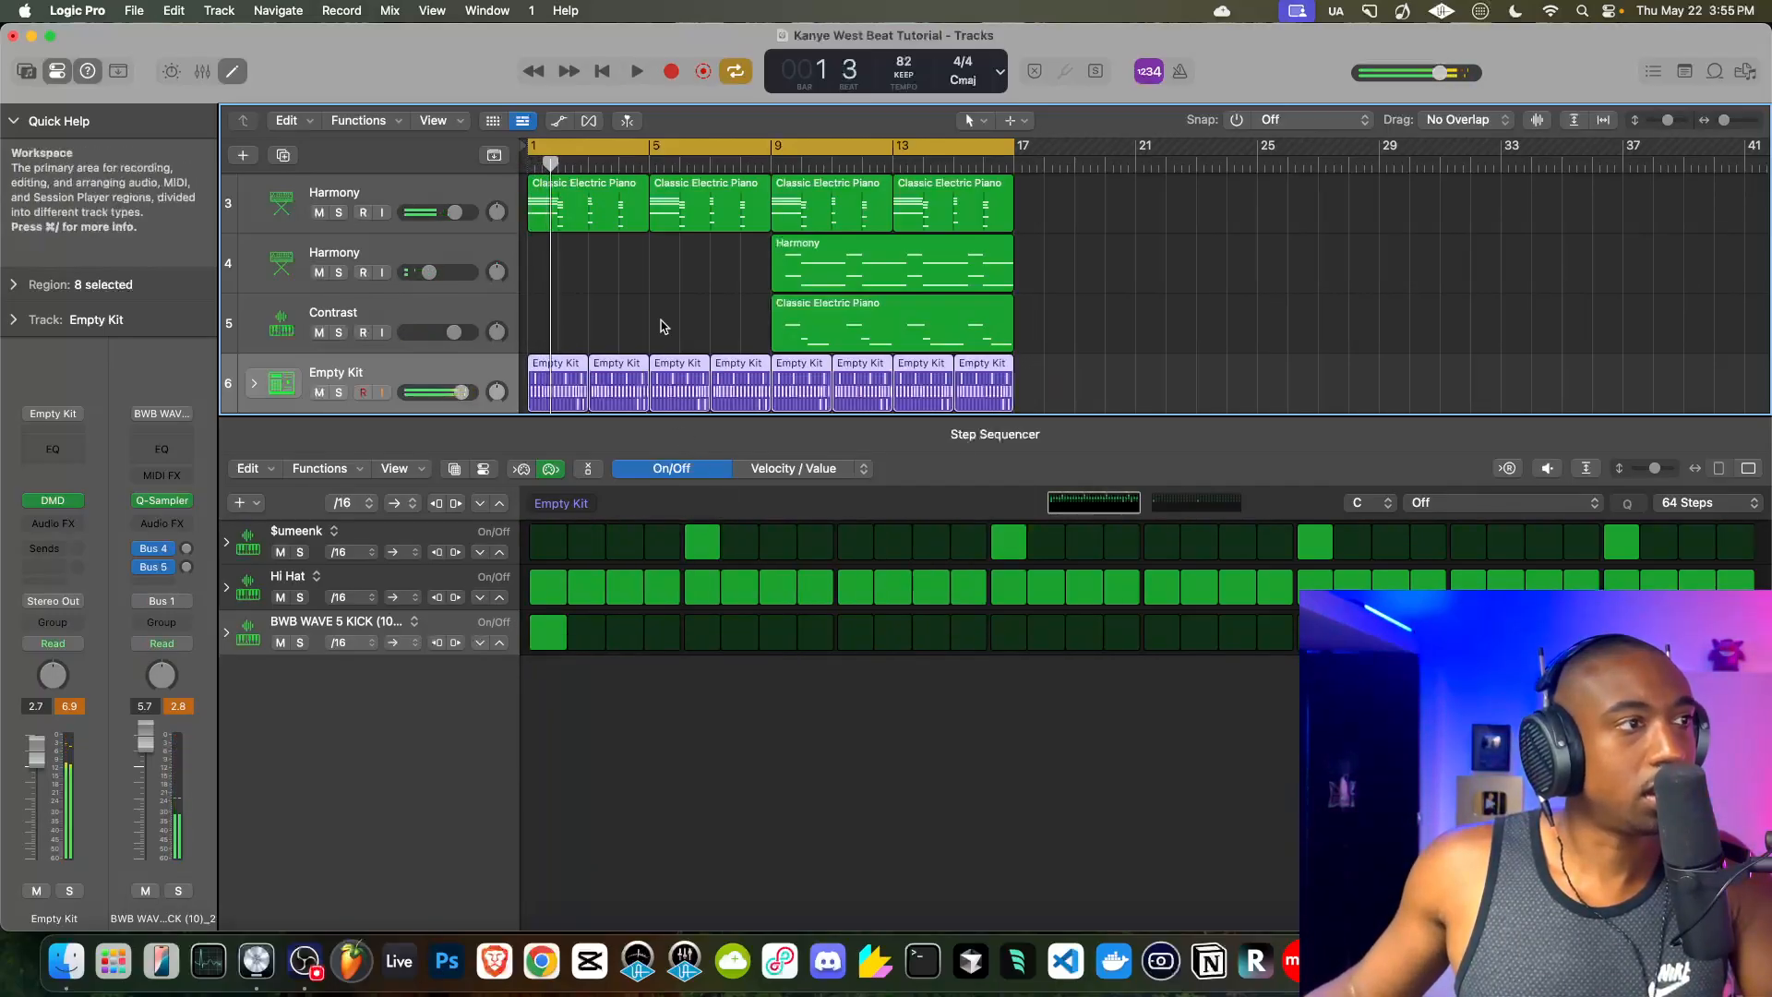
pyautogui.press('space')
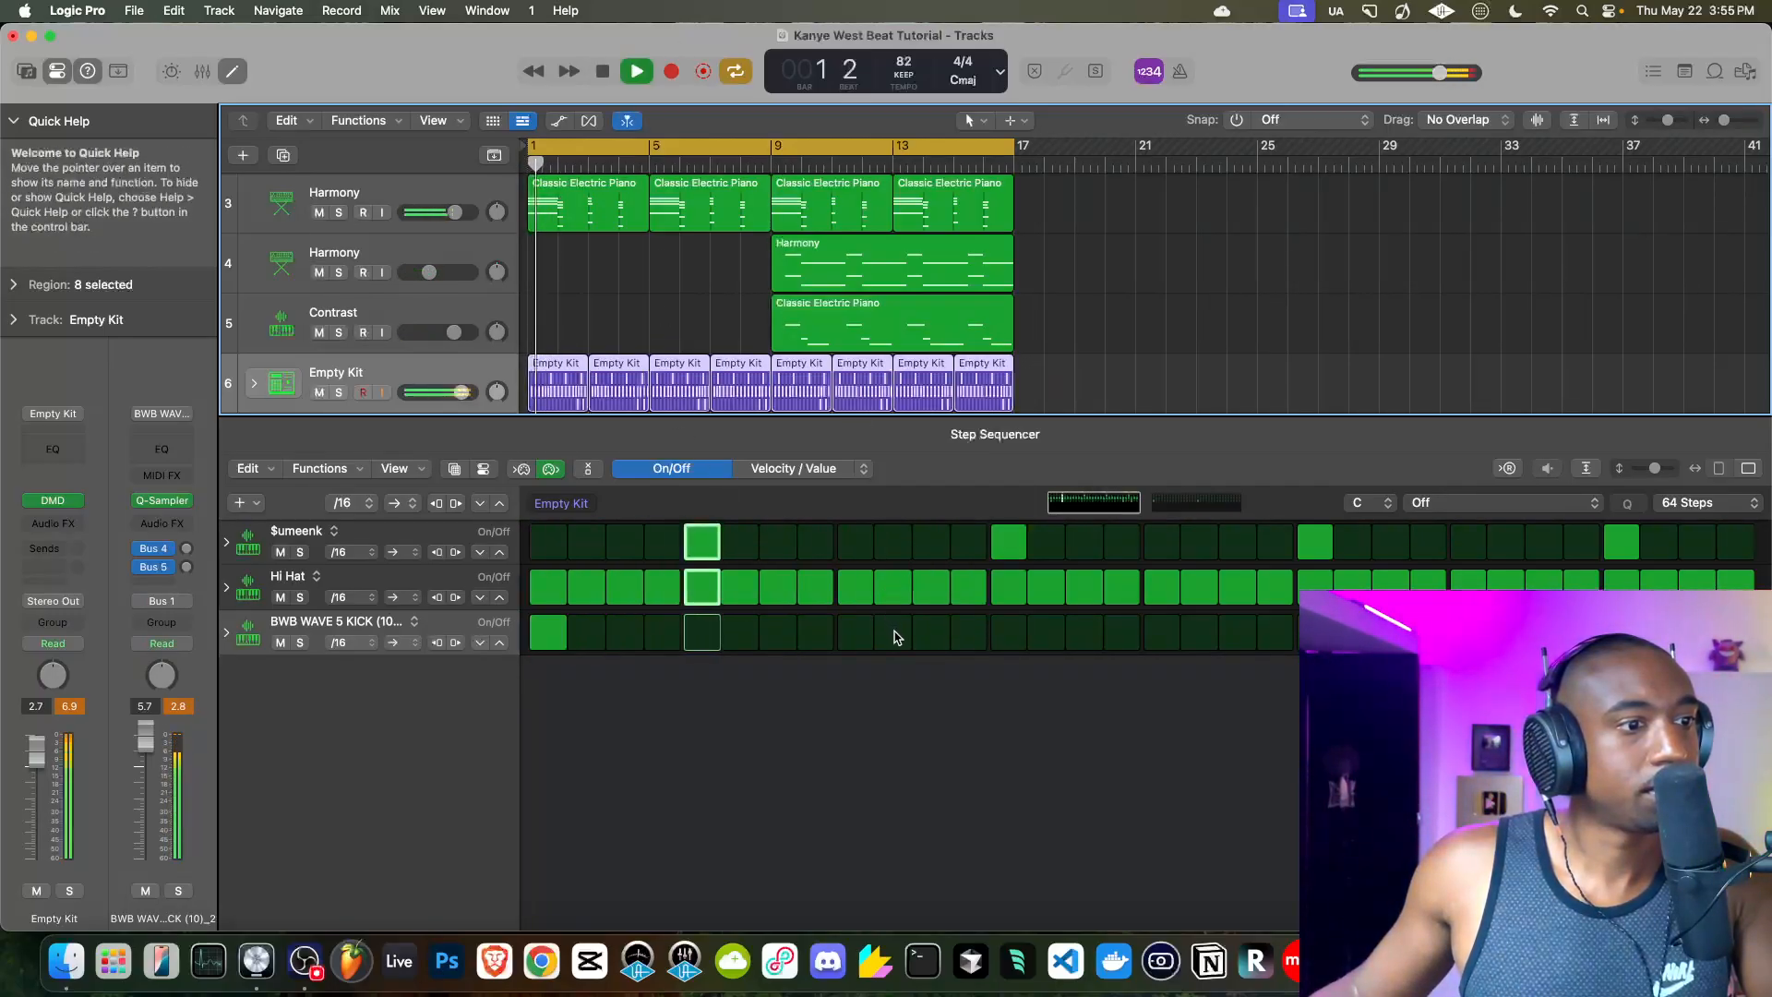
pyautogui.click(930, 633)
pyautogui.click(1047, 634)
pyautogui.click(1160, 636)
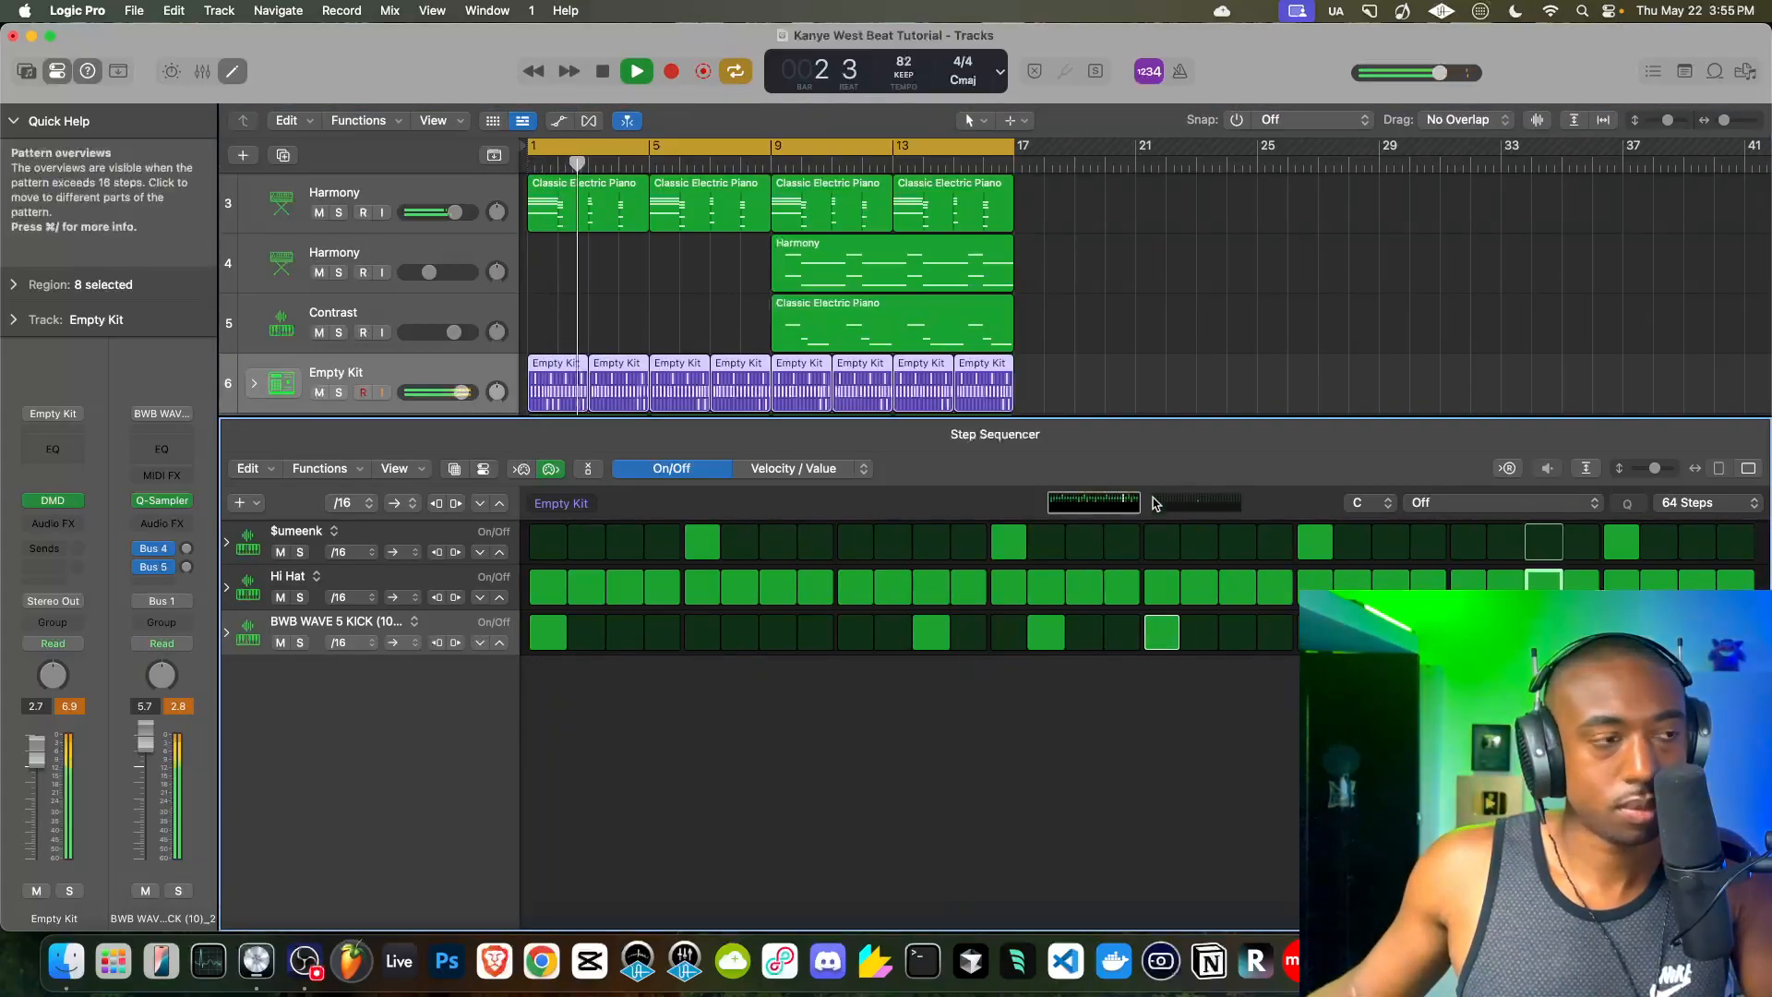
# - Select the second drum region, collapse its Hi Hat row and add kick hits on steps 11, 14 and 17
pyautogui.click(614, 371)
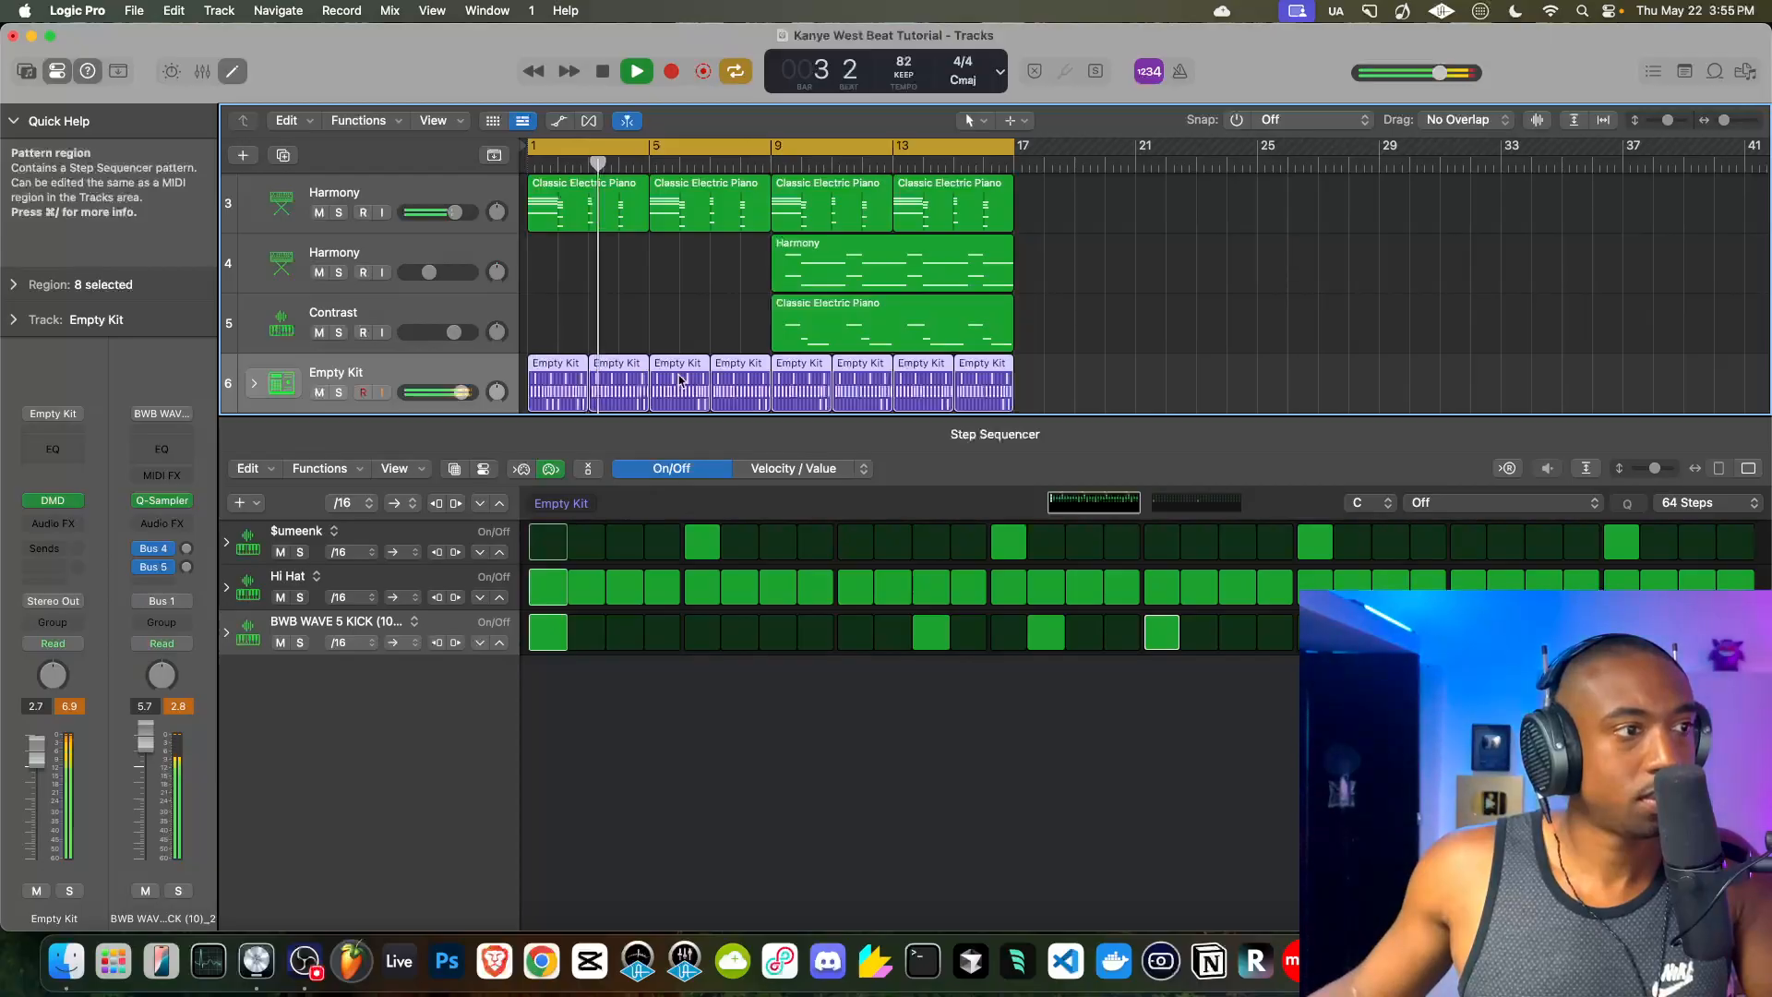
pyautogui.click(627, 343)
pyautogui.click(622, 366)
pyautogui.press('space')
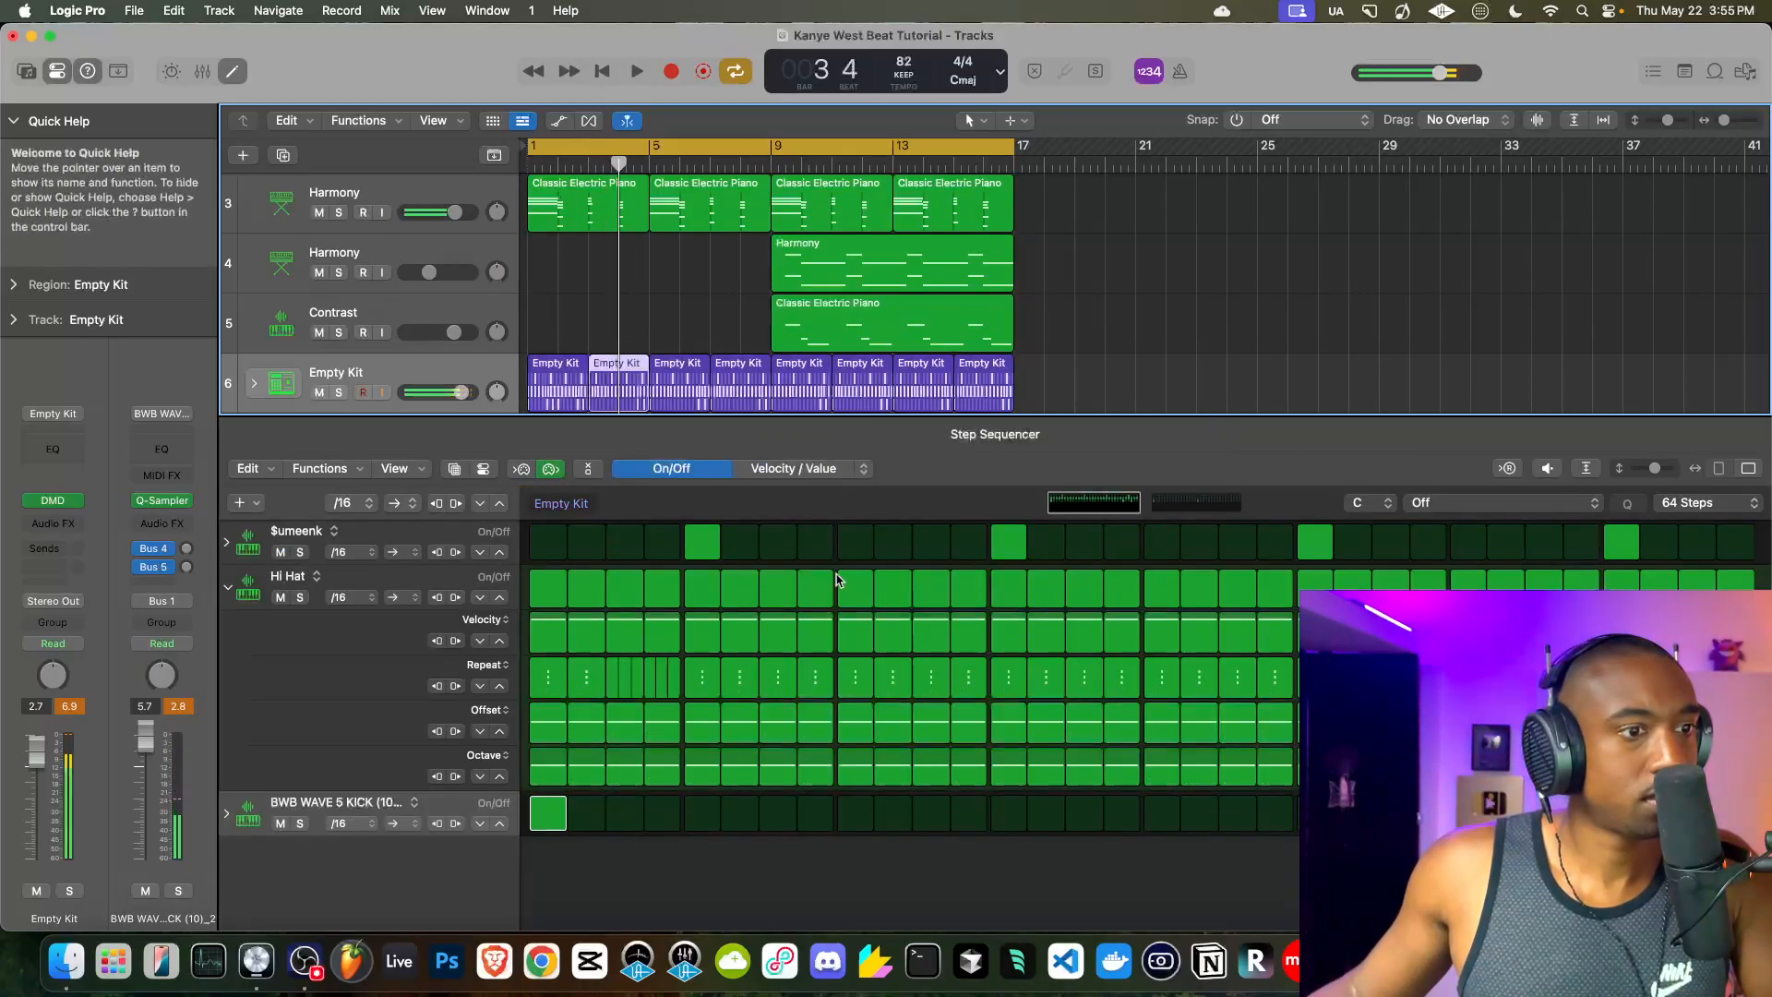
pyautogui.press('space')
pyautogui.click(227, 587)
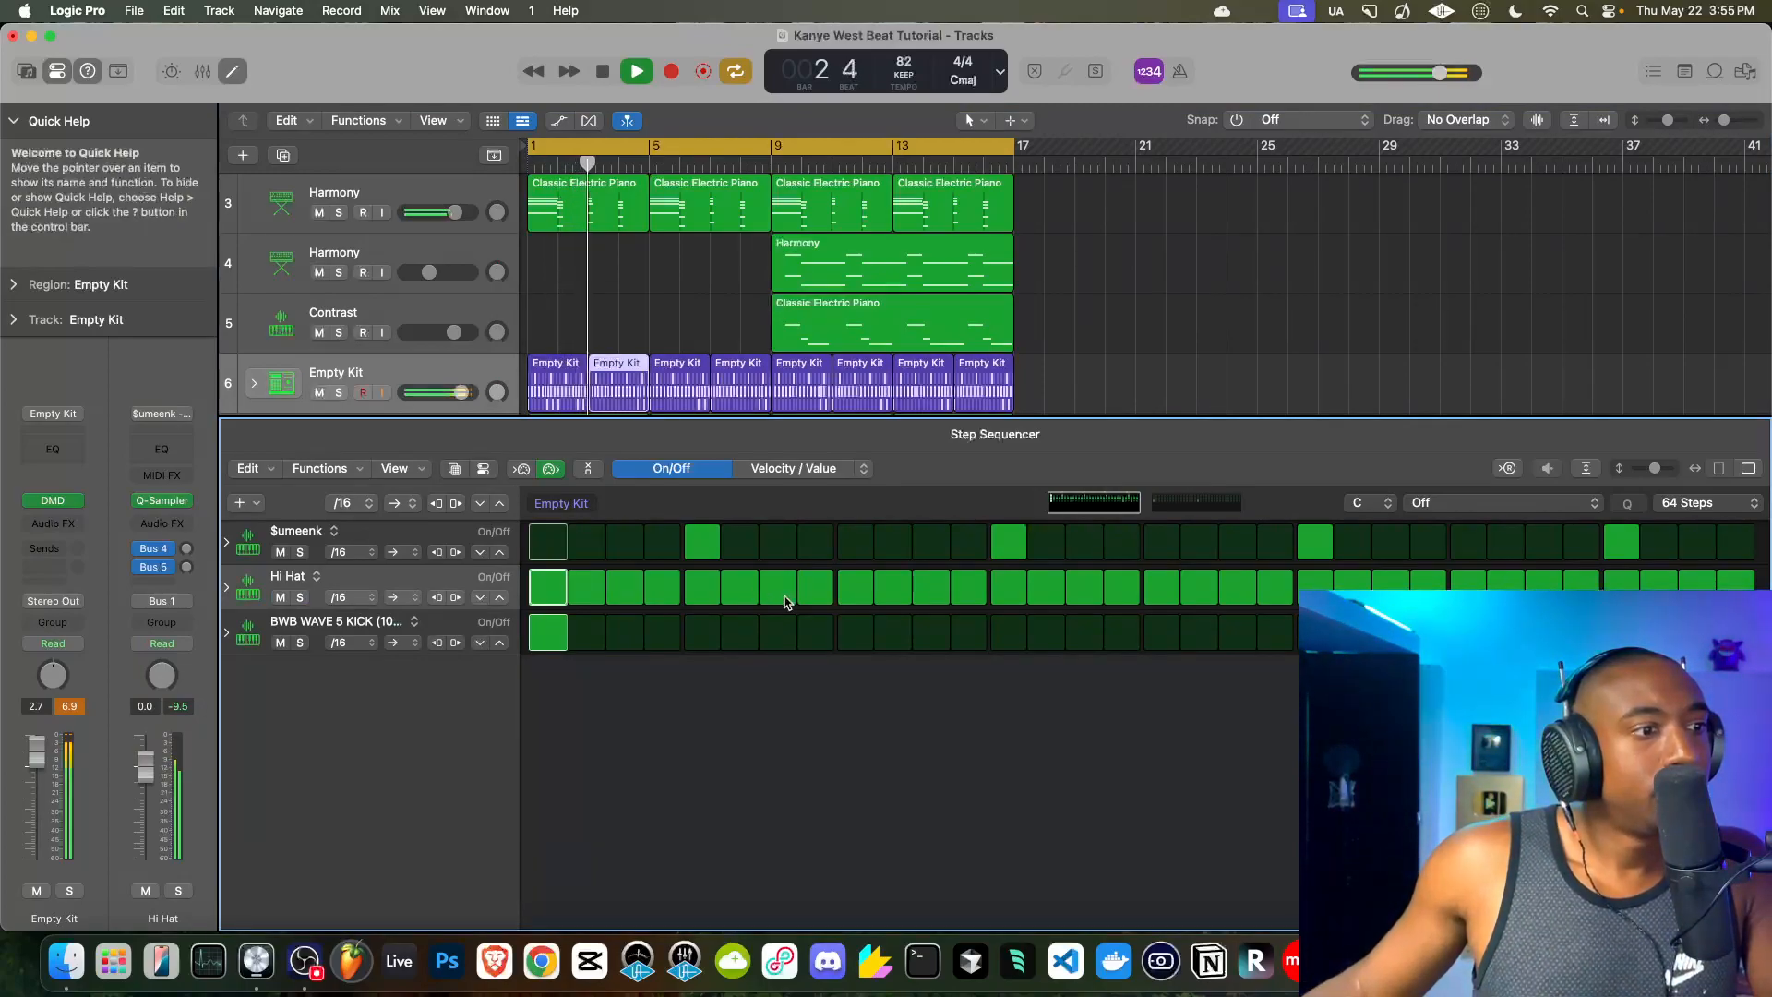
pyautogui.click(930, 632)
pyautogui.click(1087, 633)
pyautogui.click(1048, 634)
pyautogui.click(1089, 635)
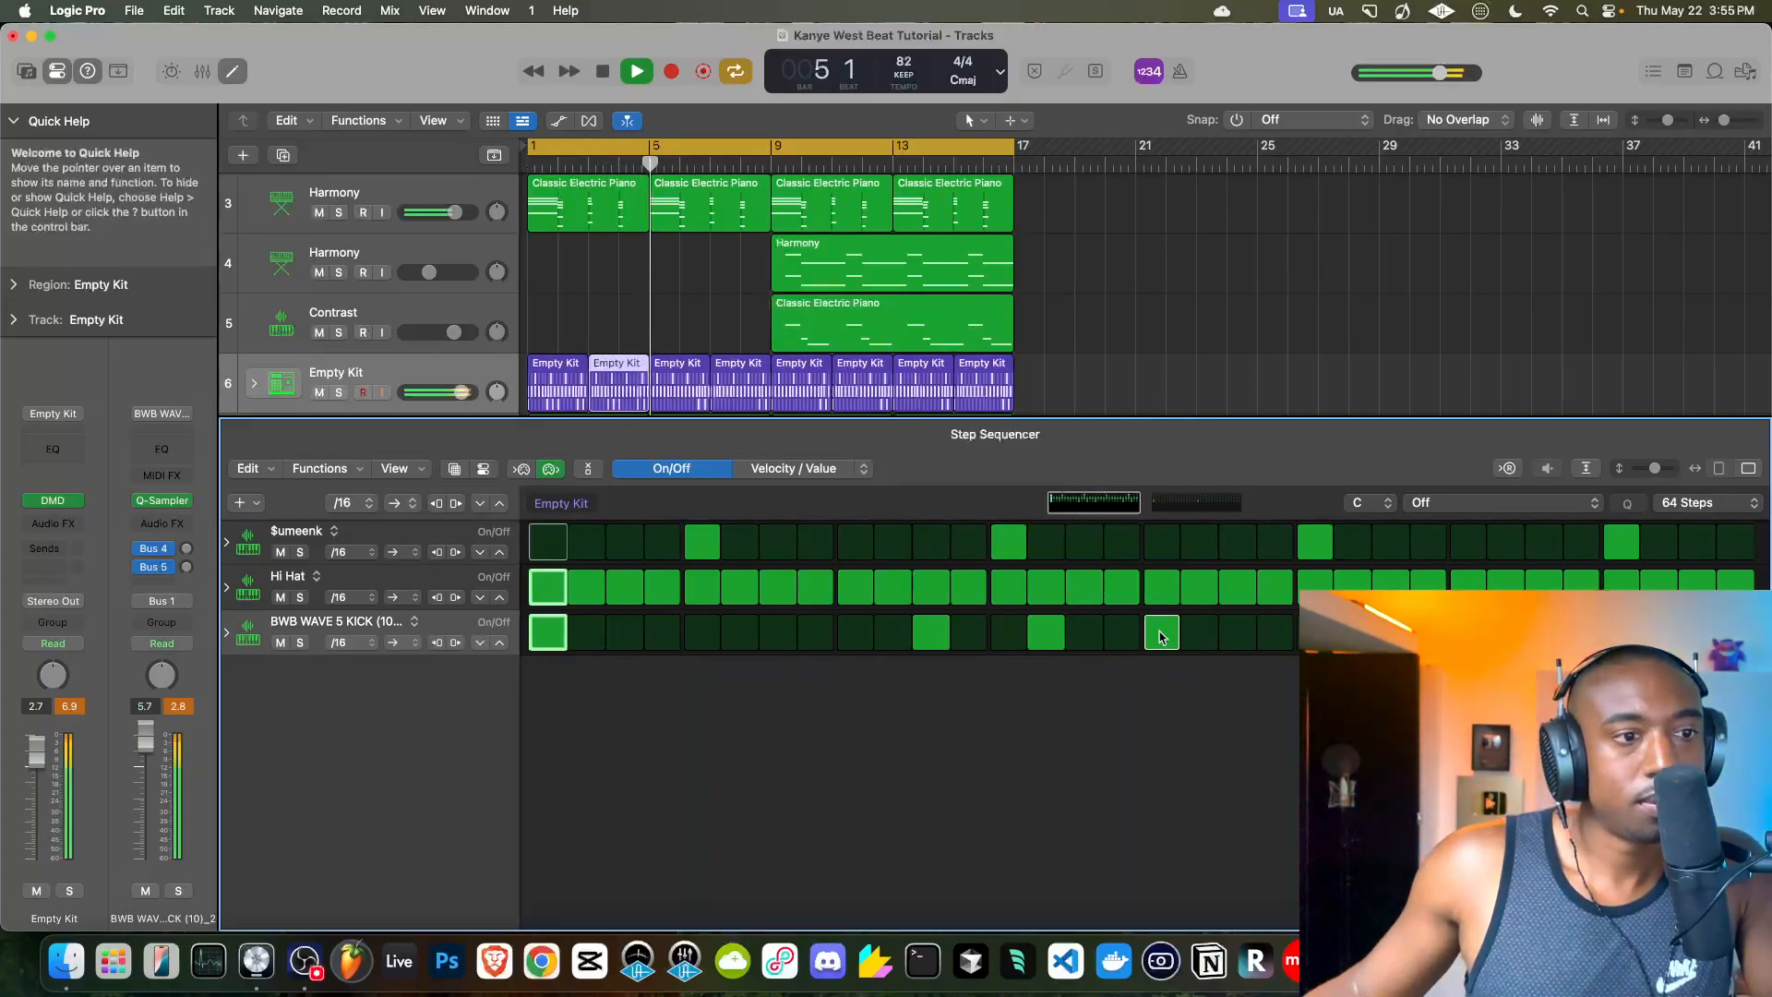
# - Collapse the expanded rows of the third and fourth drum regions and add kick hits on steps 11 and 14 of the fourth
pyautogui.click(704, 380)
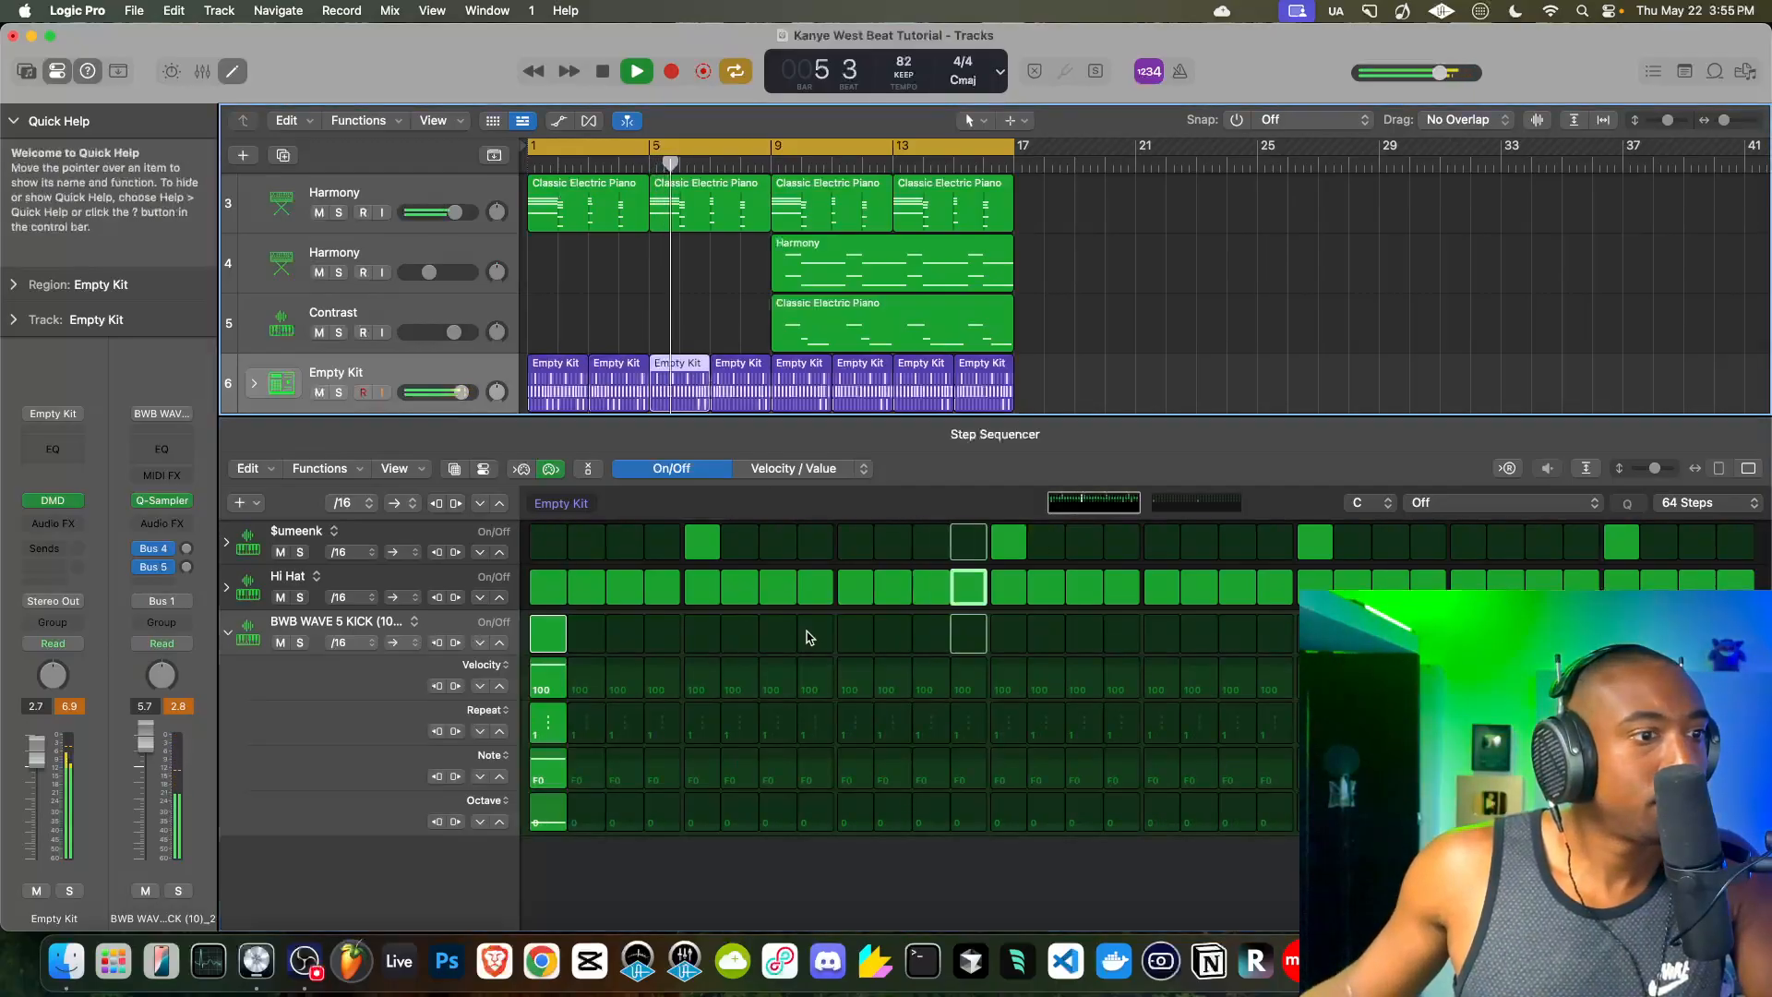
pyautogui.click(227, 633)
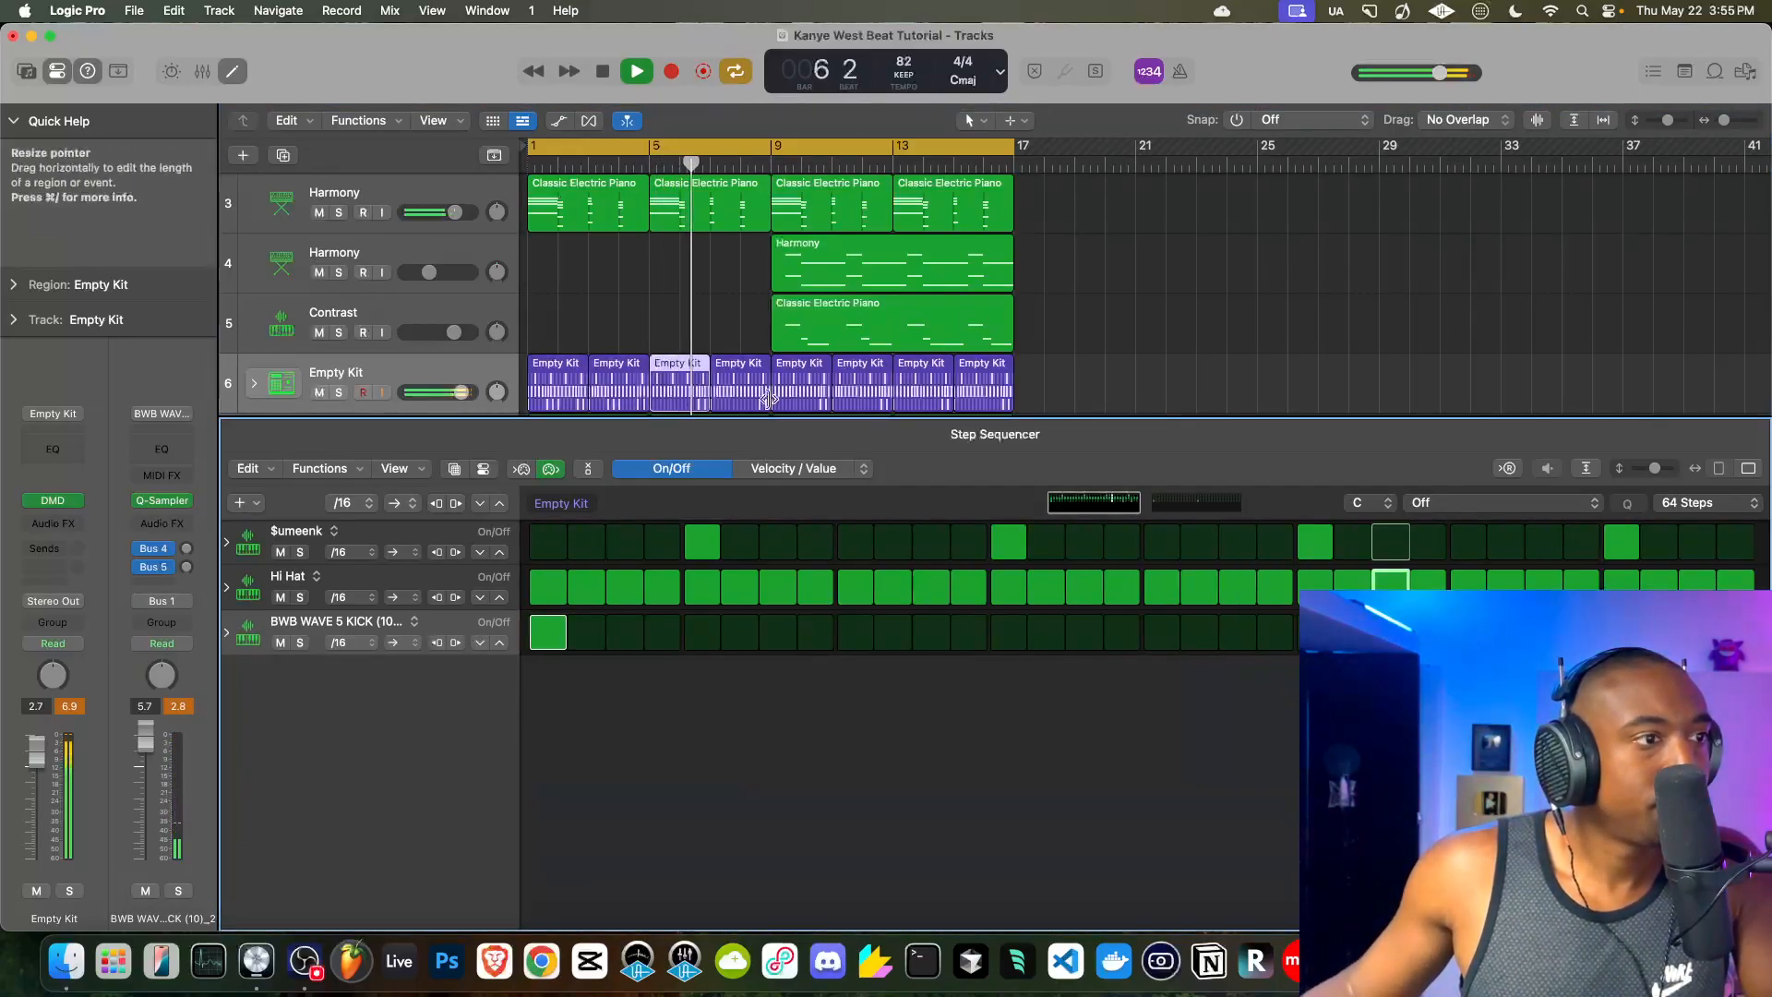
pyautogui.click(228, 587)
pyautogui.click(227, 587)
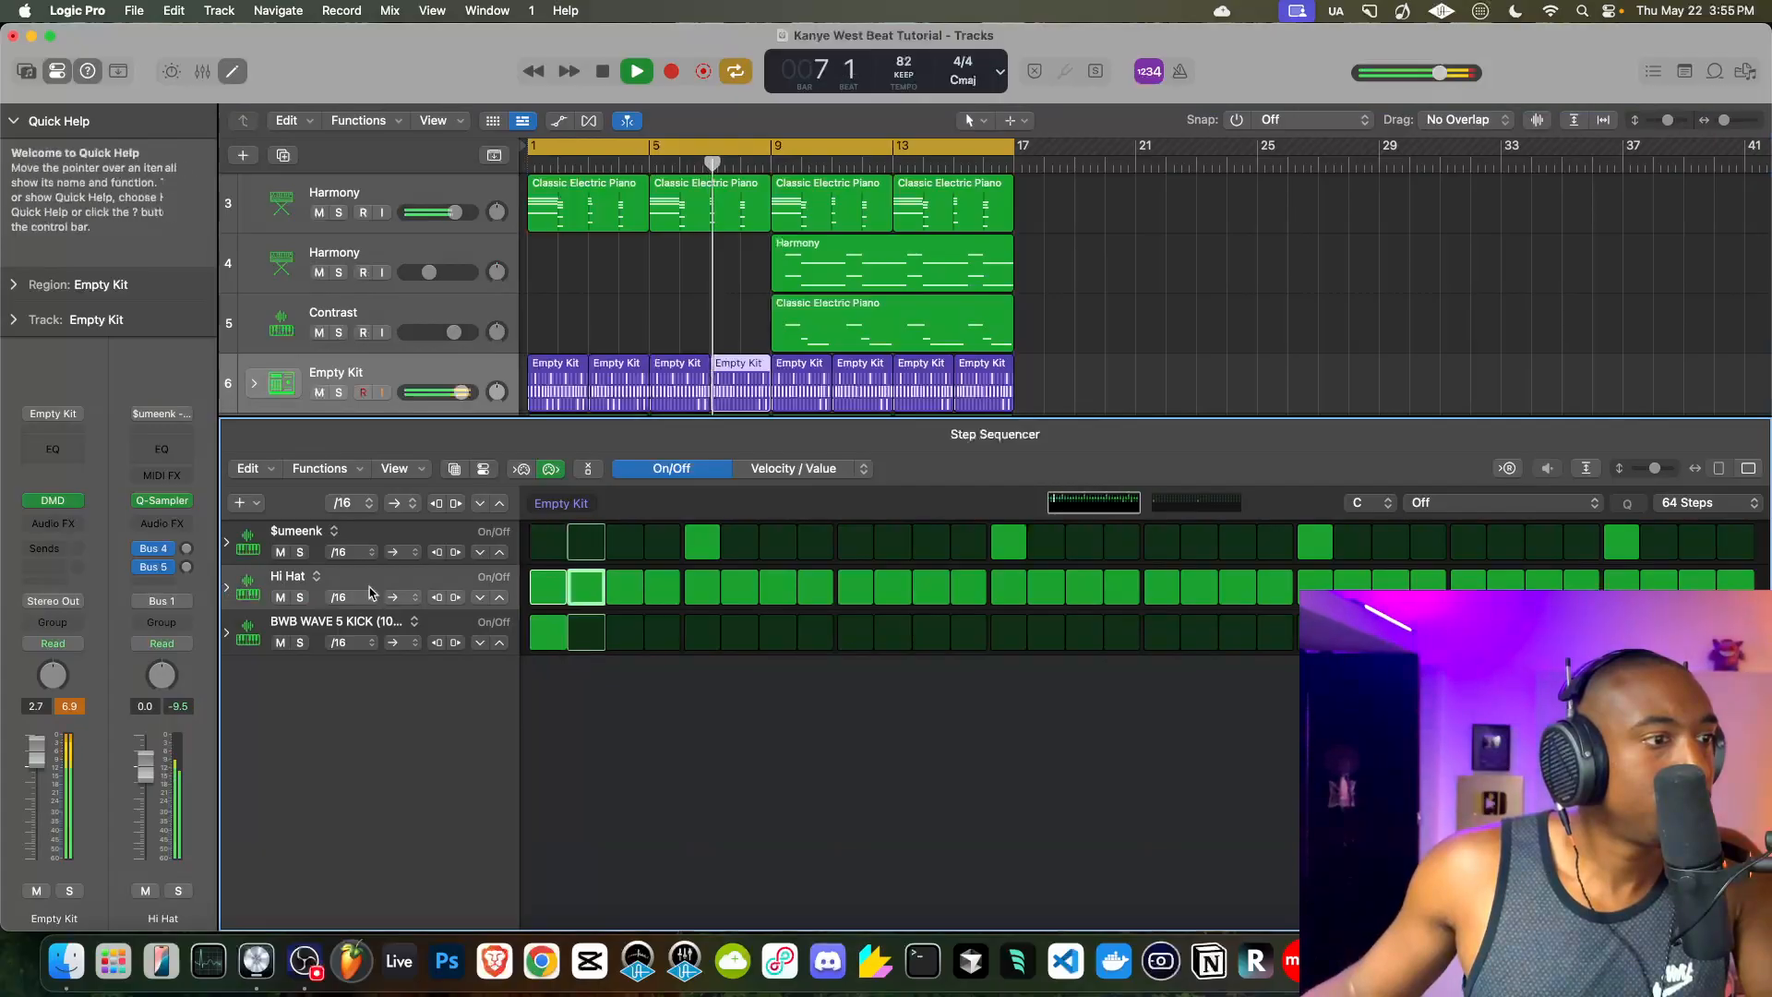
pyautogui.click(931, 632)
pyautogui.click(1046, 633)
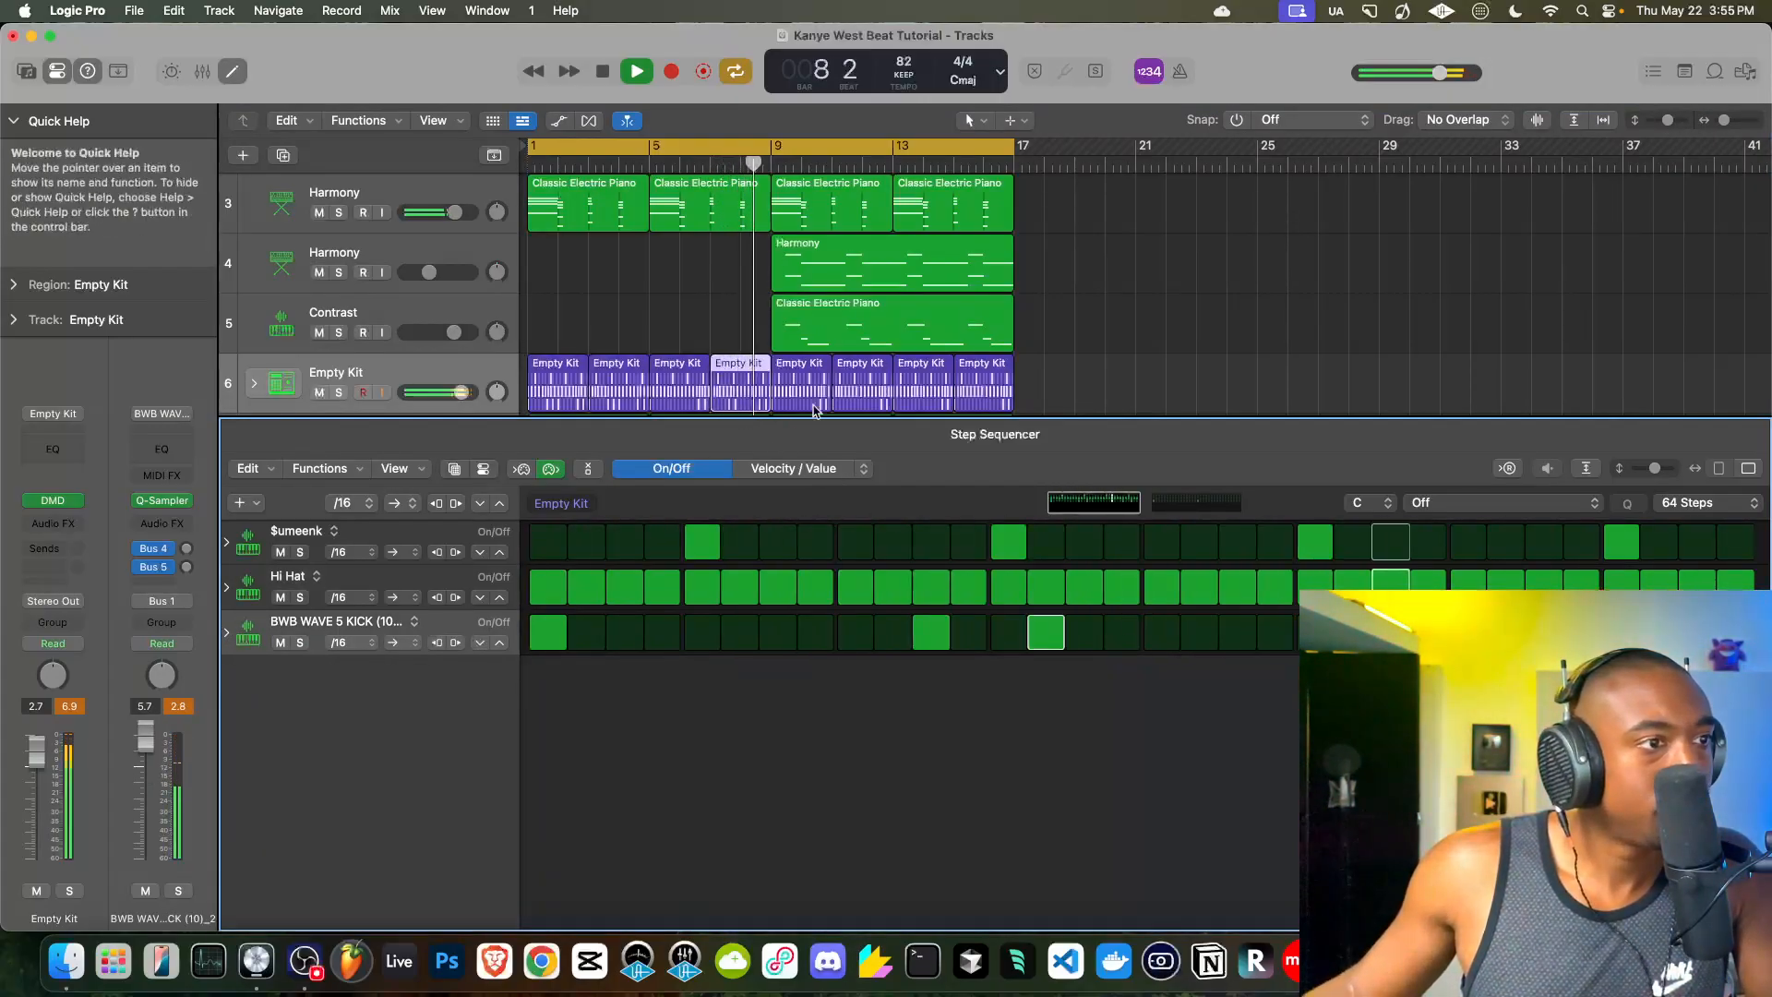
# - Replace the last four drum regions with a repeat of the first four and play from the start
pyautogui.moveTo(1062, 401); pyautogui.dragTo(544, 378)
pyautogui.press('space')
pyautogui.press('Delete')
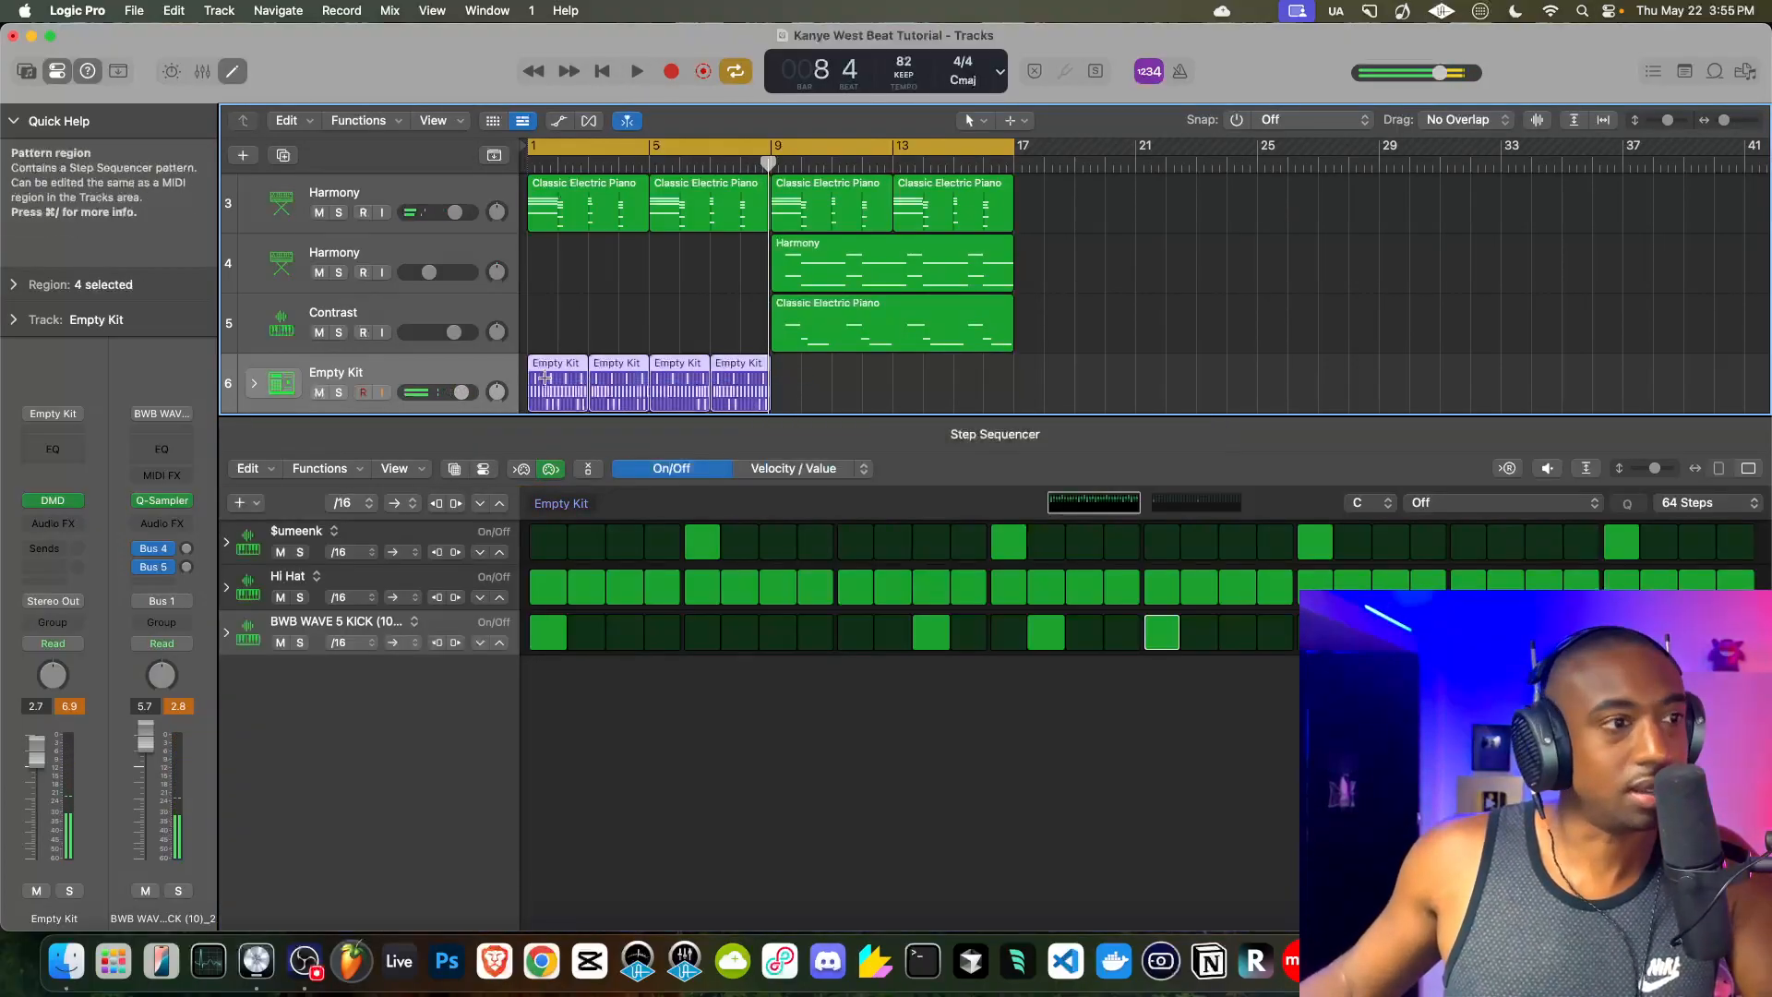
pyautogui.press('super+r')
pyautogui.press('Return')
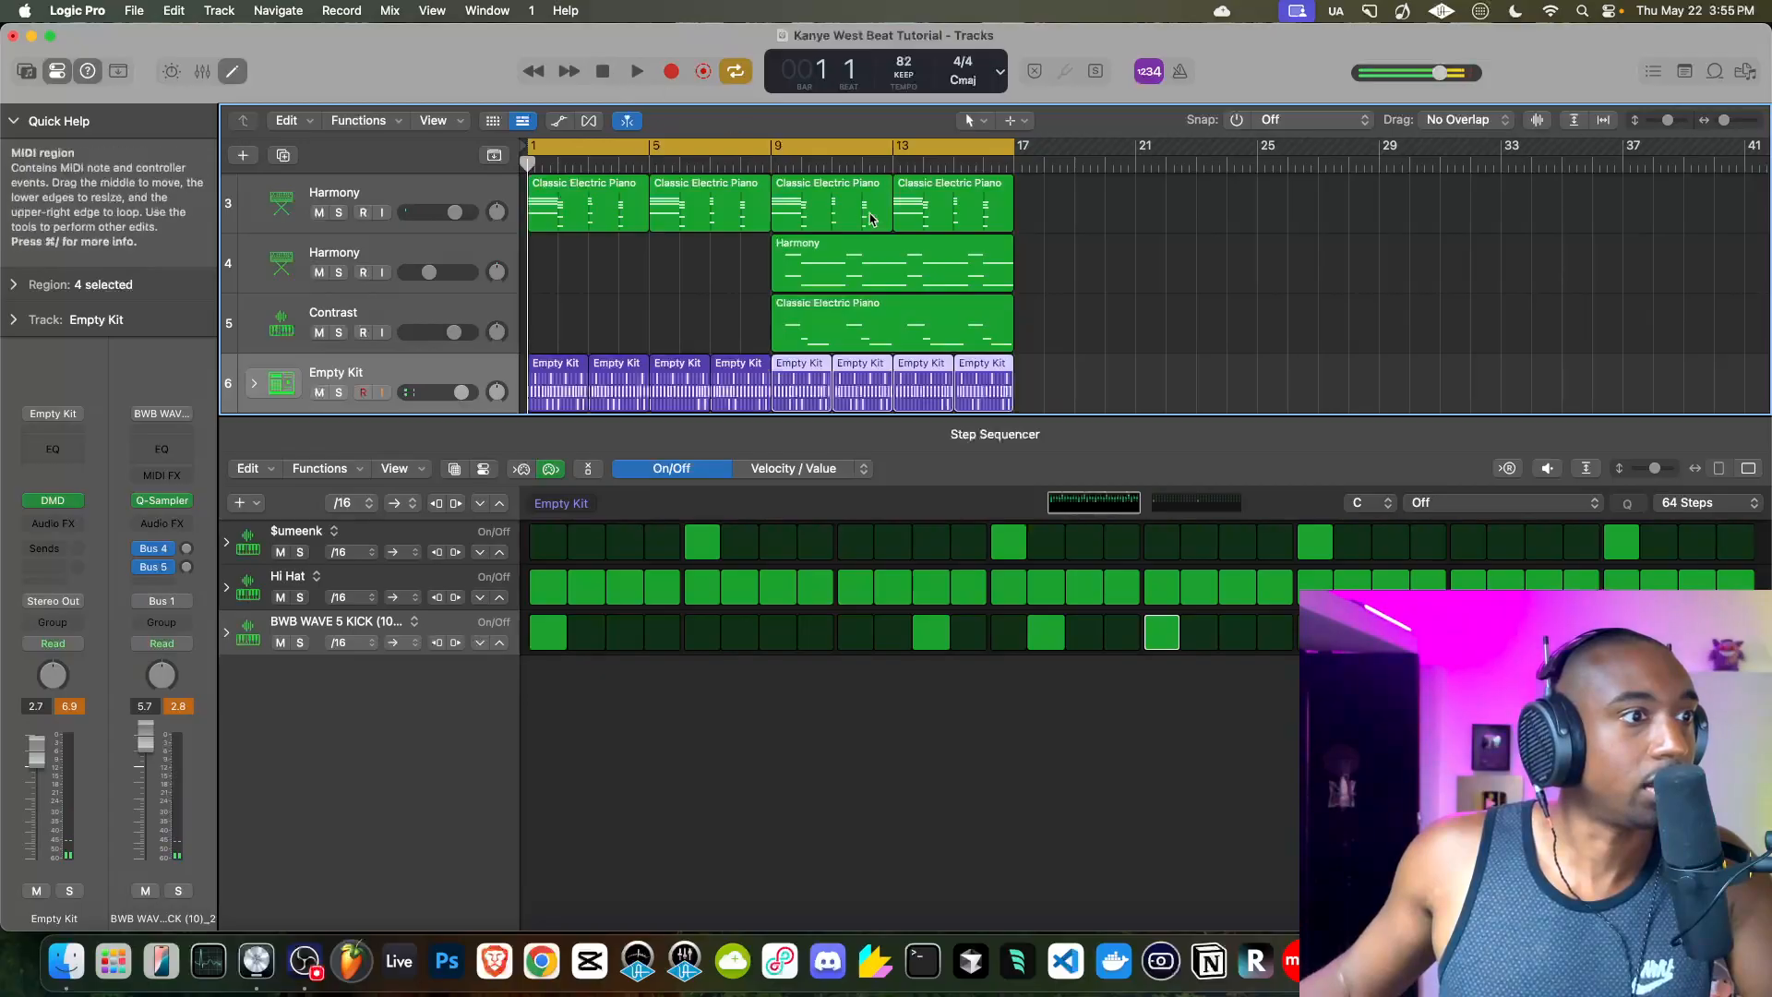
pyautogui.press('space')
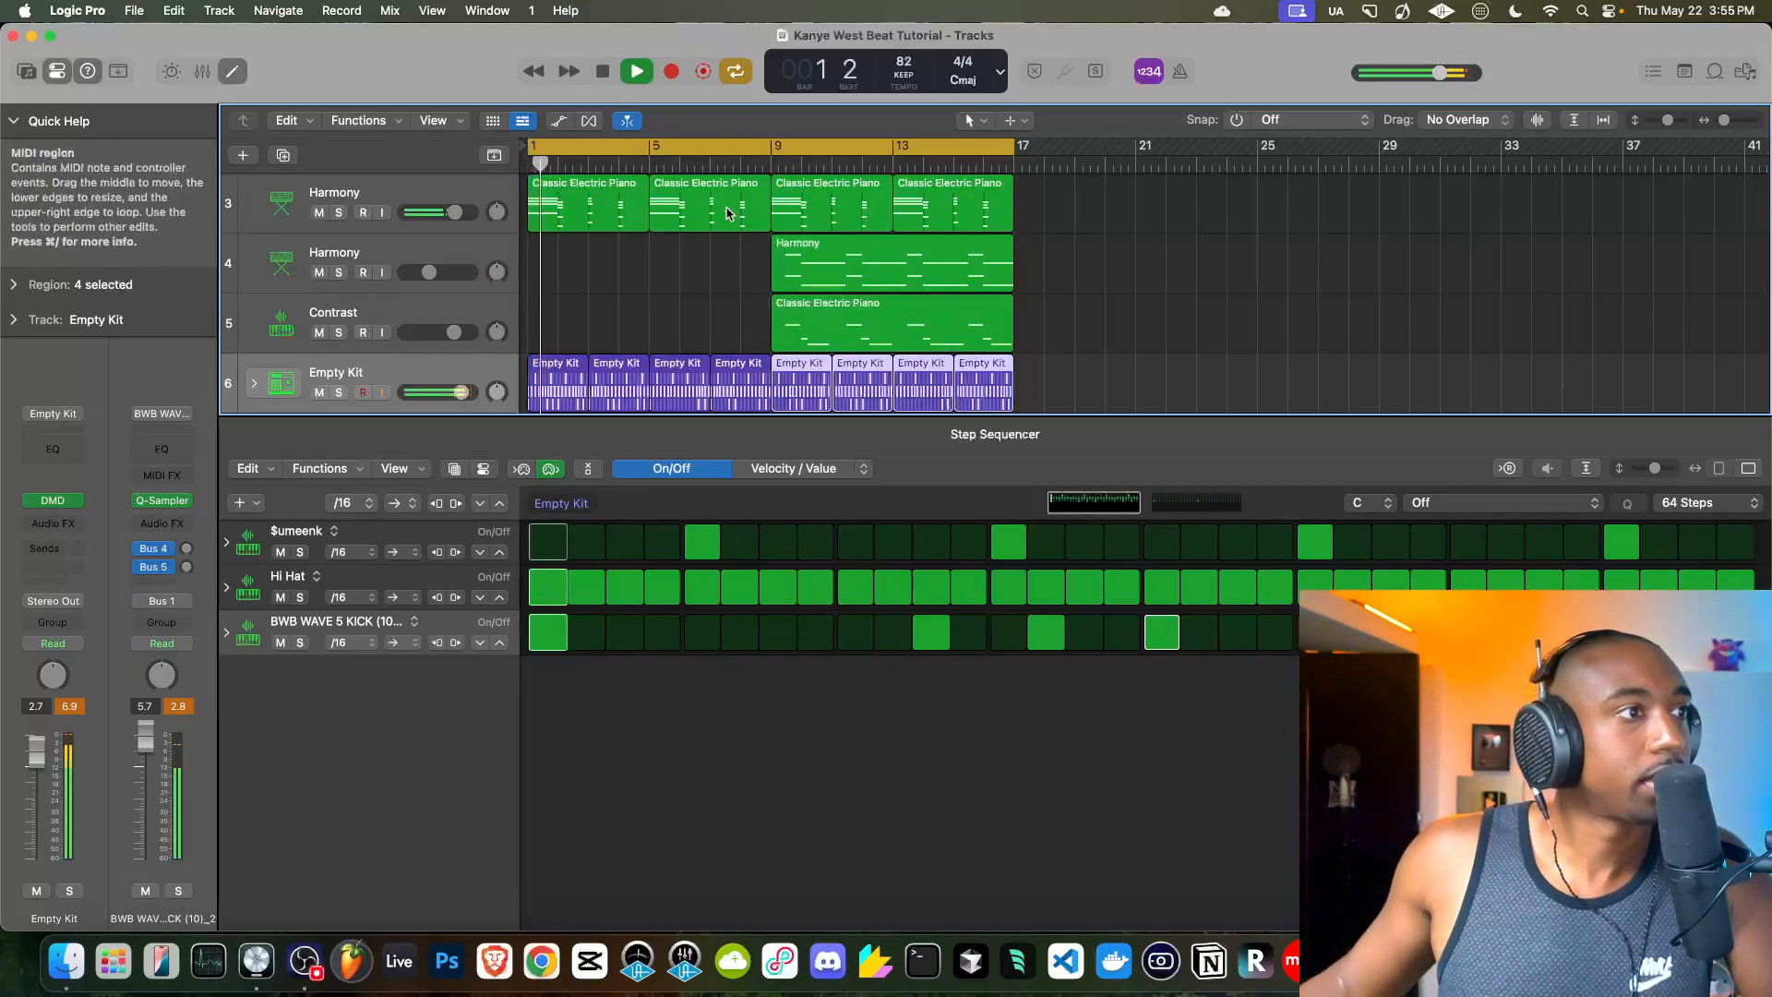
# - Hide the Step Sequencer and load the Alchemy synthesizer on the new empty instrument track
pyautogui.moveTo(686, 419); pyautogui.dragTo(633, 914)
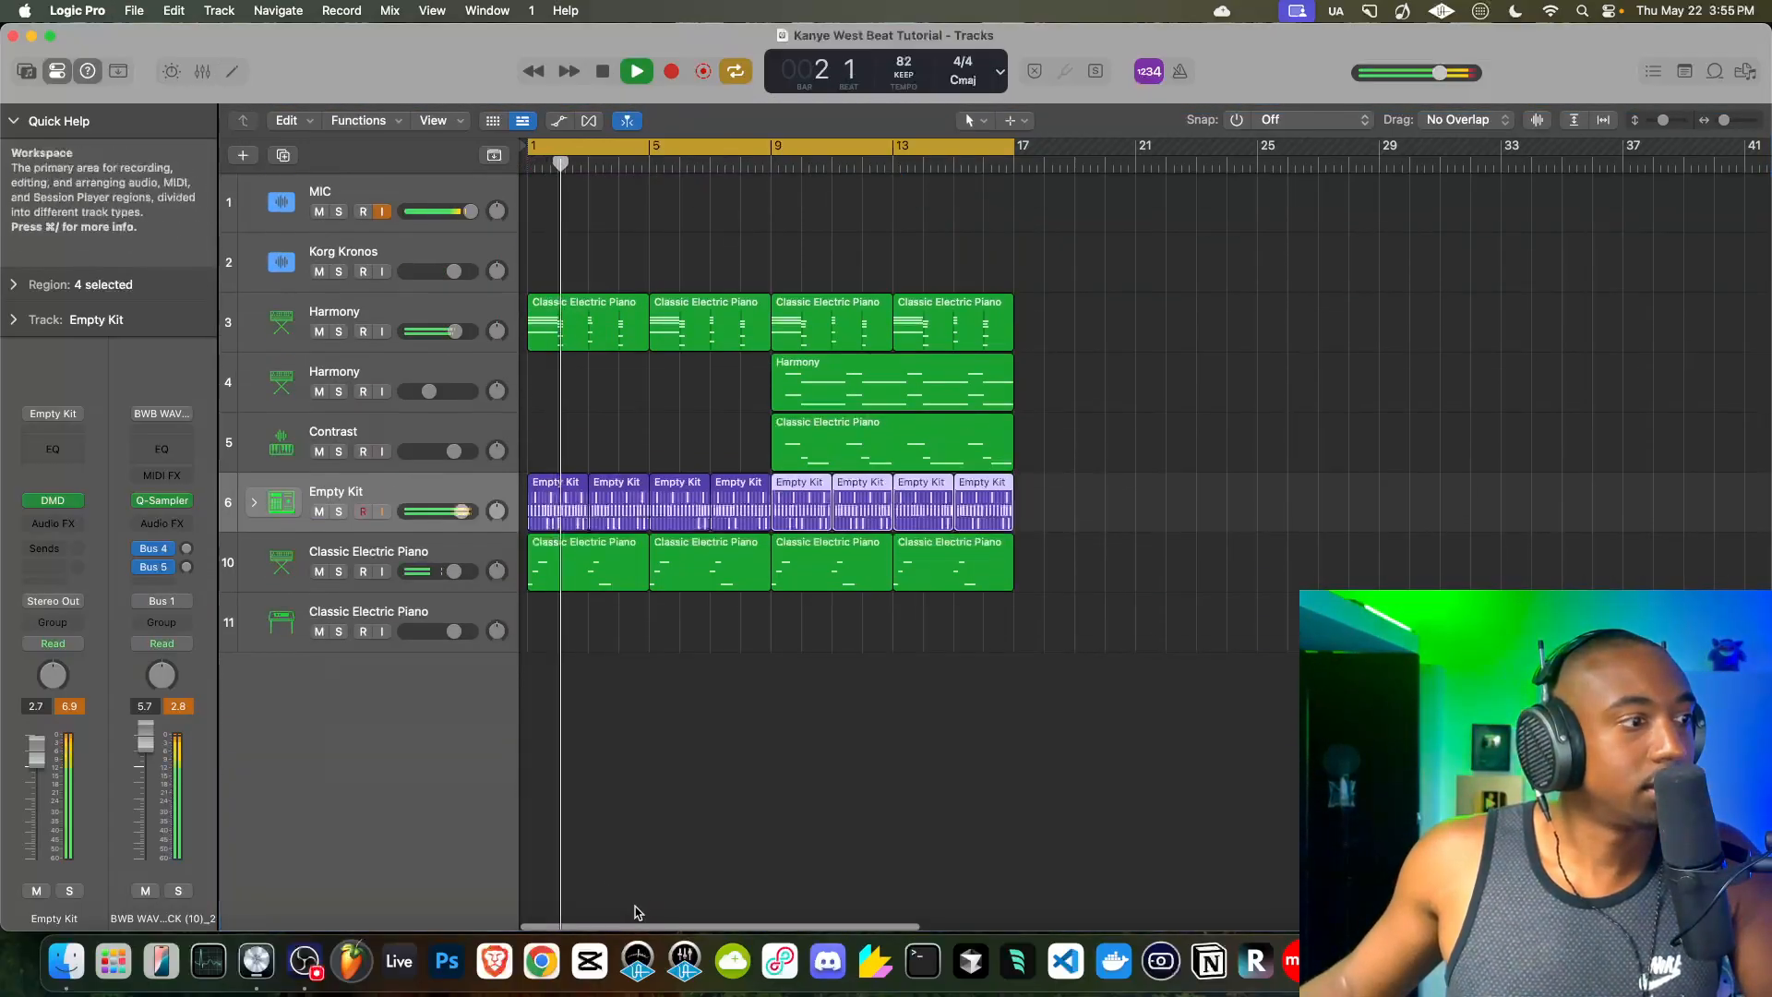
pyautogui.click(75, 476)
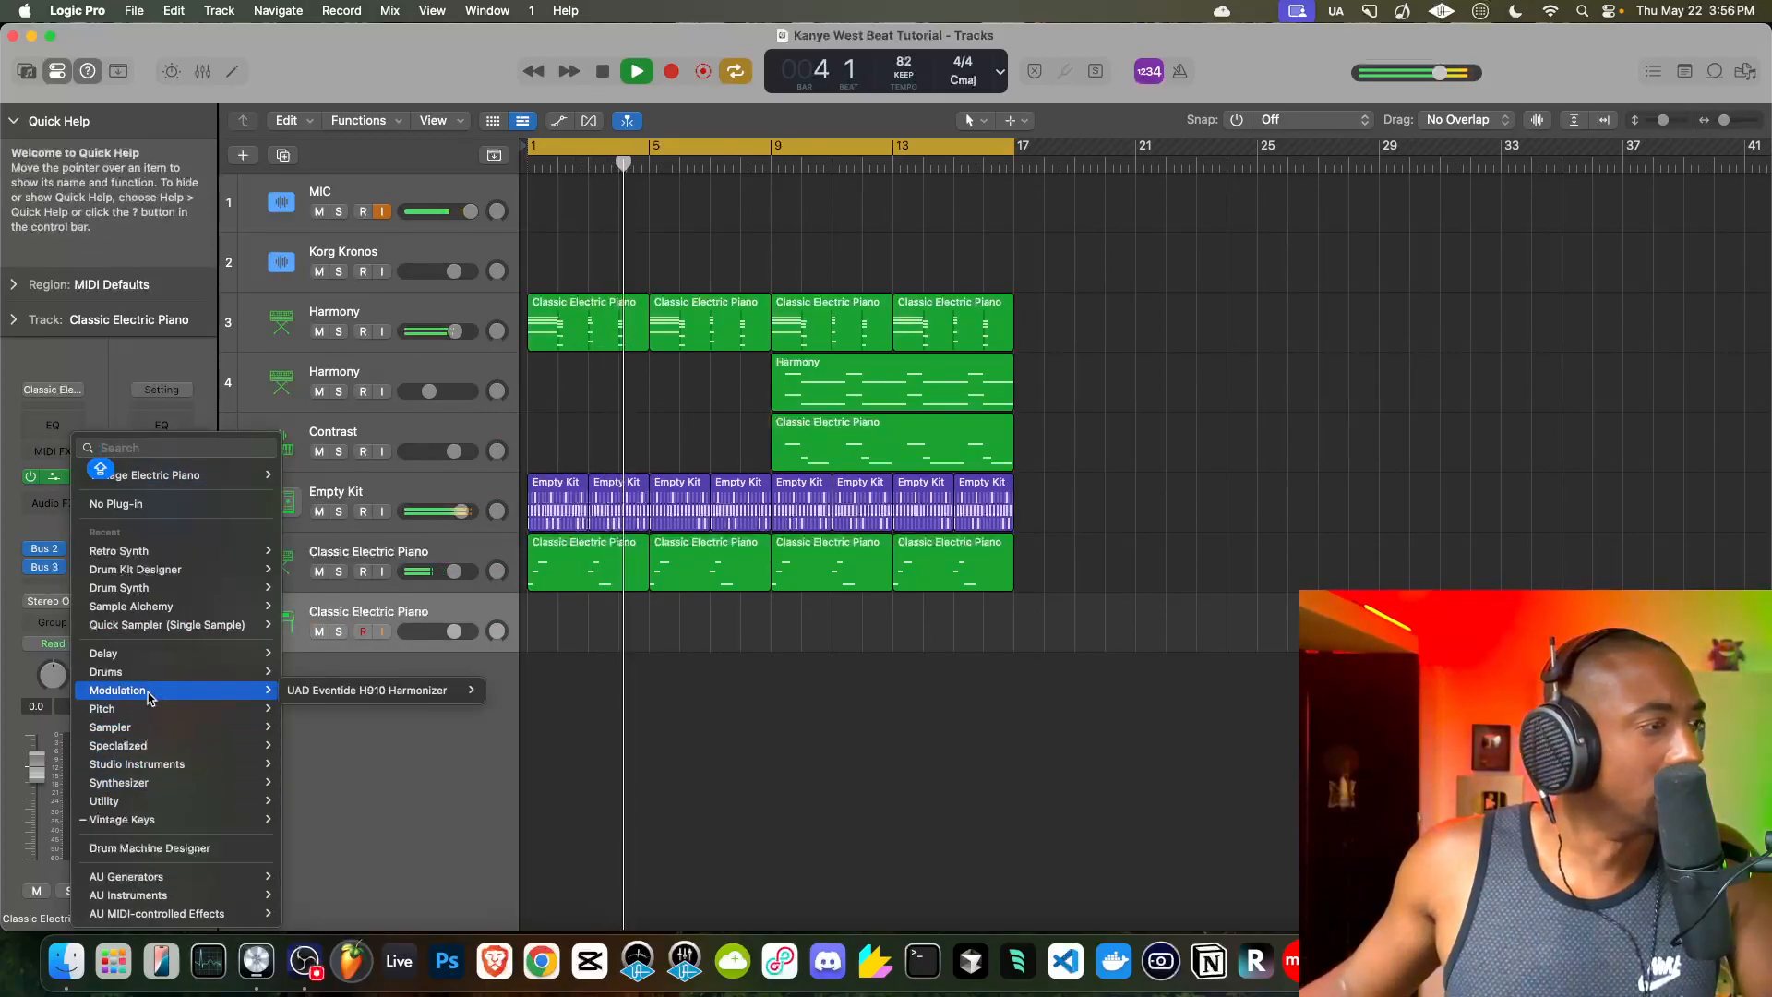
pyautogui.moveTo(154, 610)
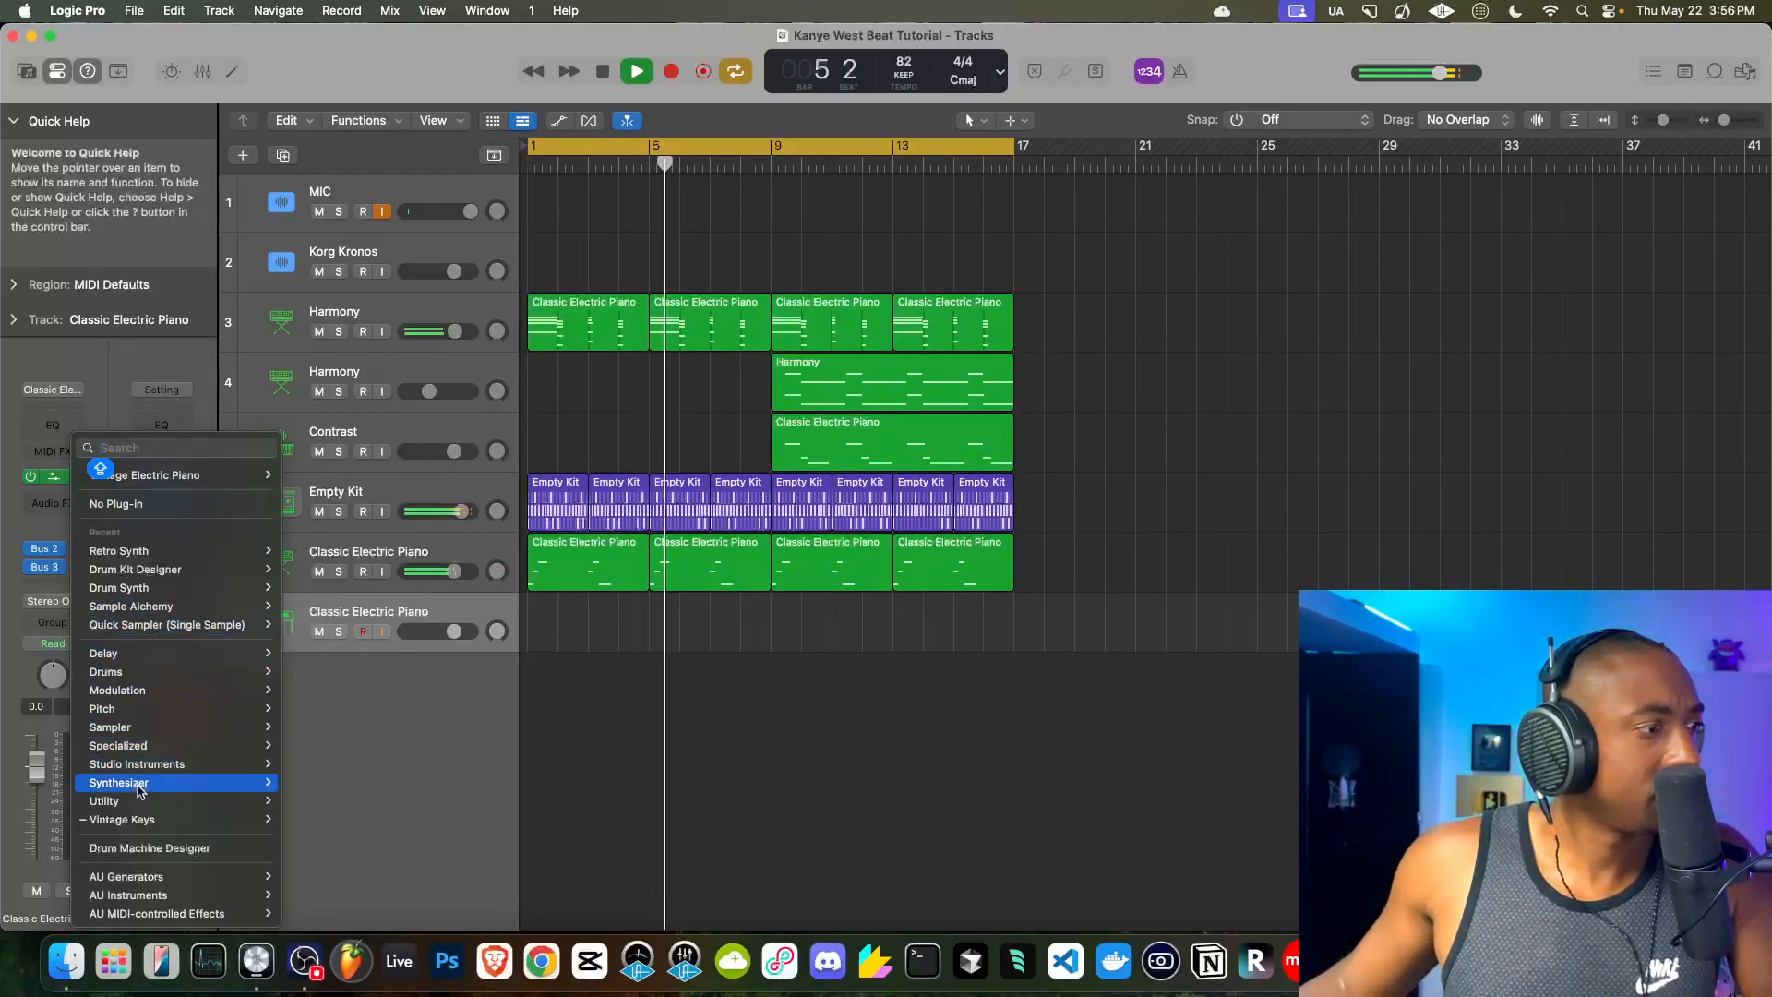
pyautogui.moveTo(138, 783)
pyautogui.click(344, 747)
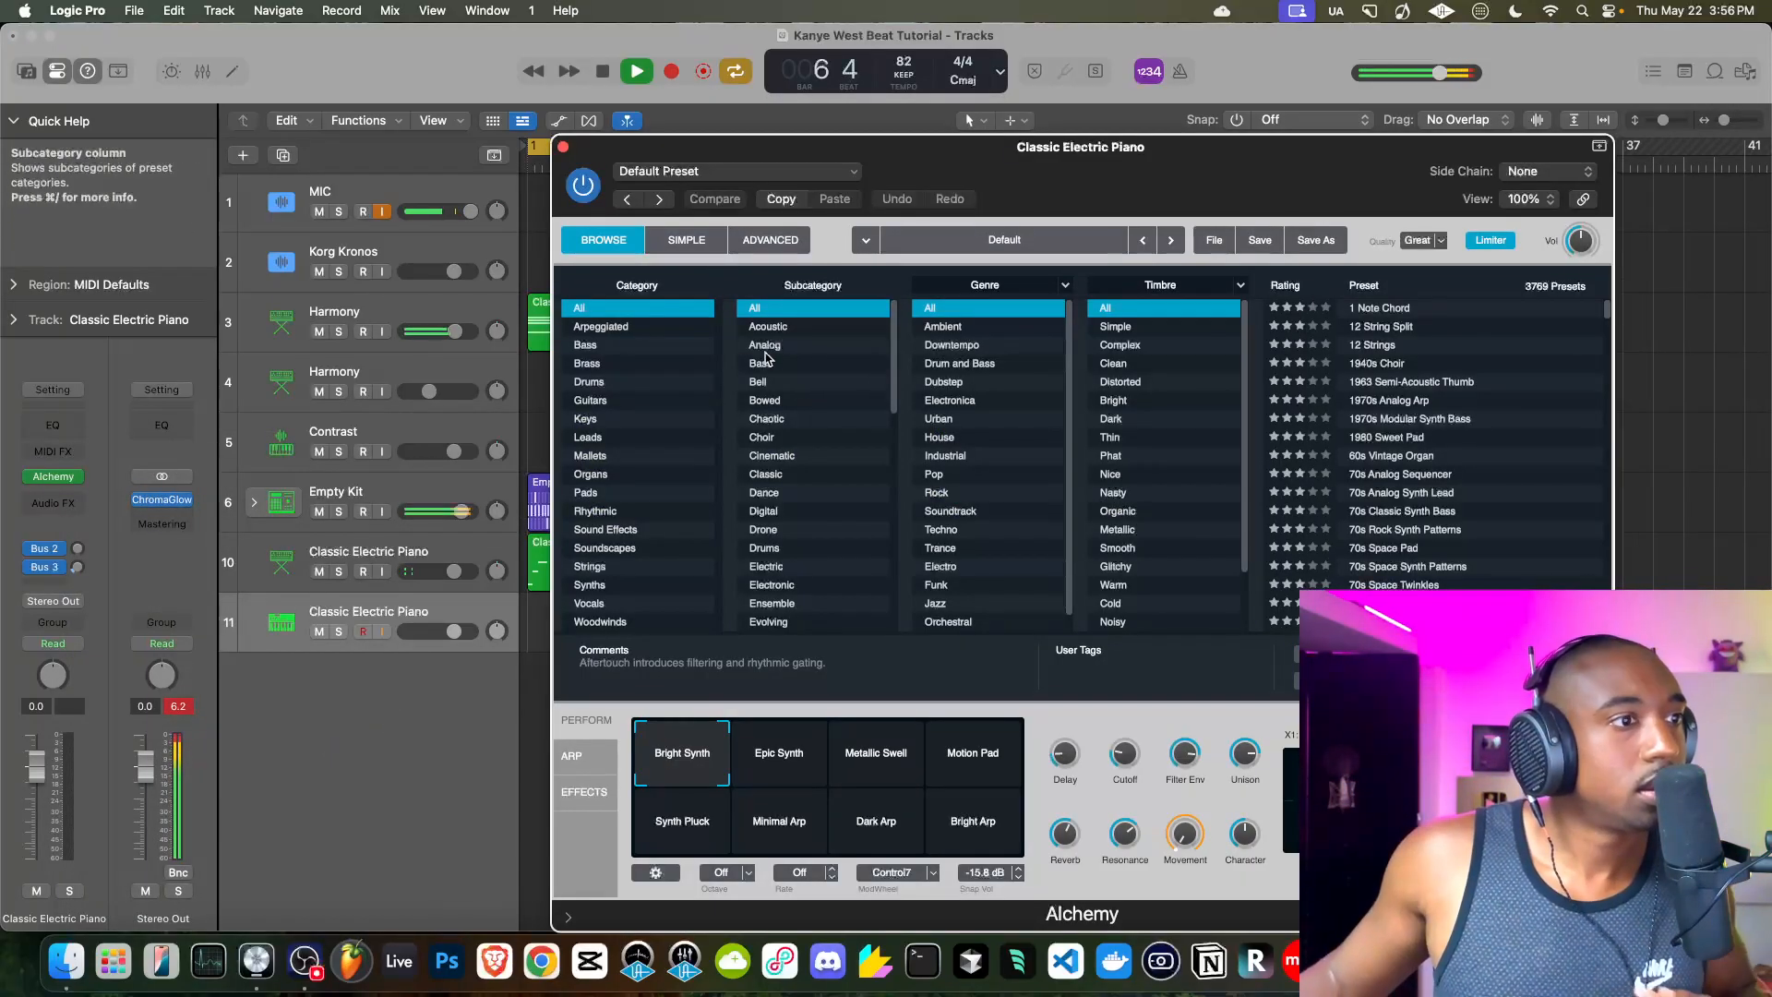
# - Filter Alchemy's presets to the Analog subcategory, load 80s Sync Lead and sort the preset list by rating
pyautogui.click(765, 346)
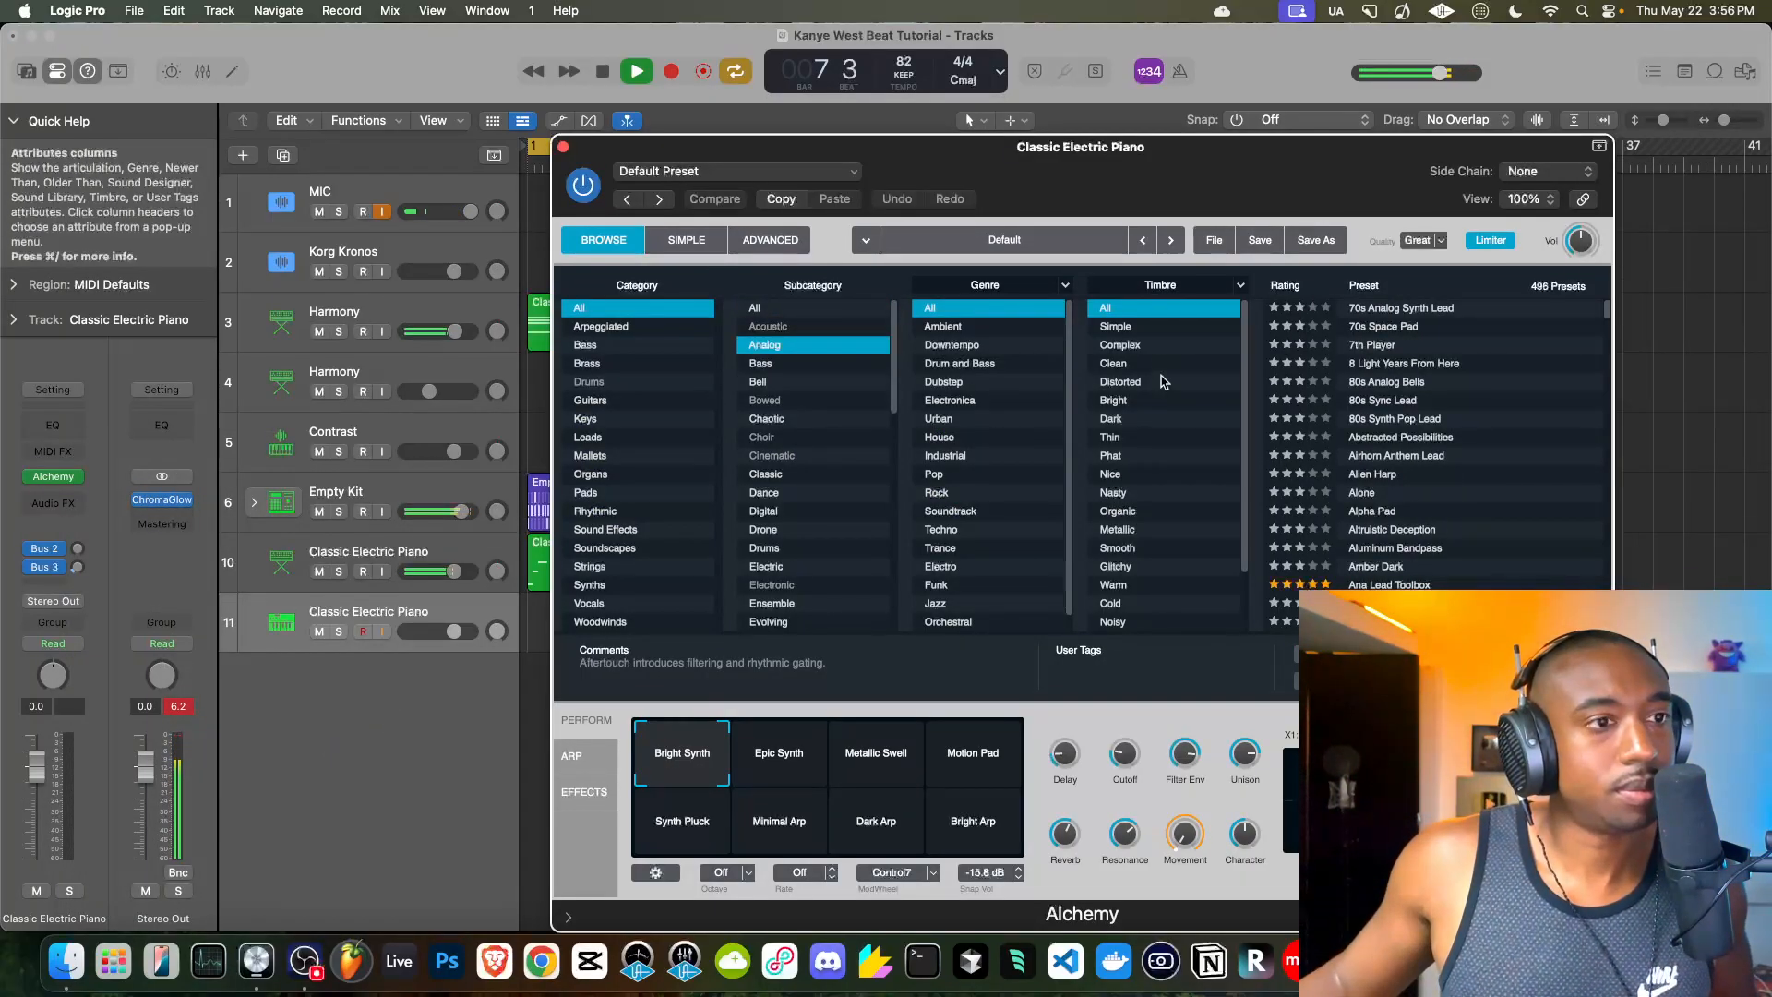
pyautogui.click(1427, 400)
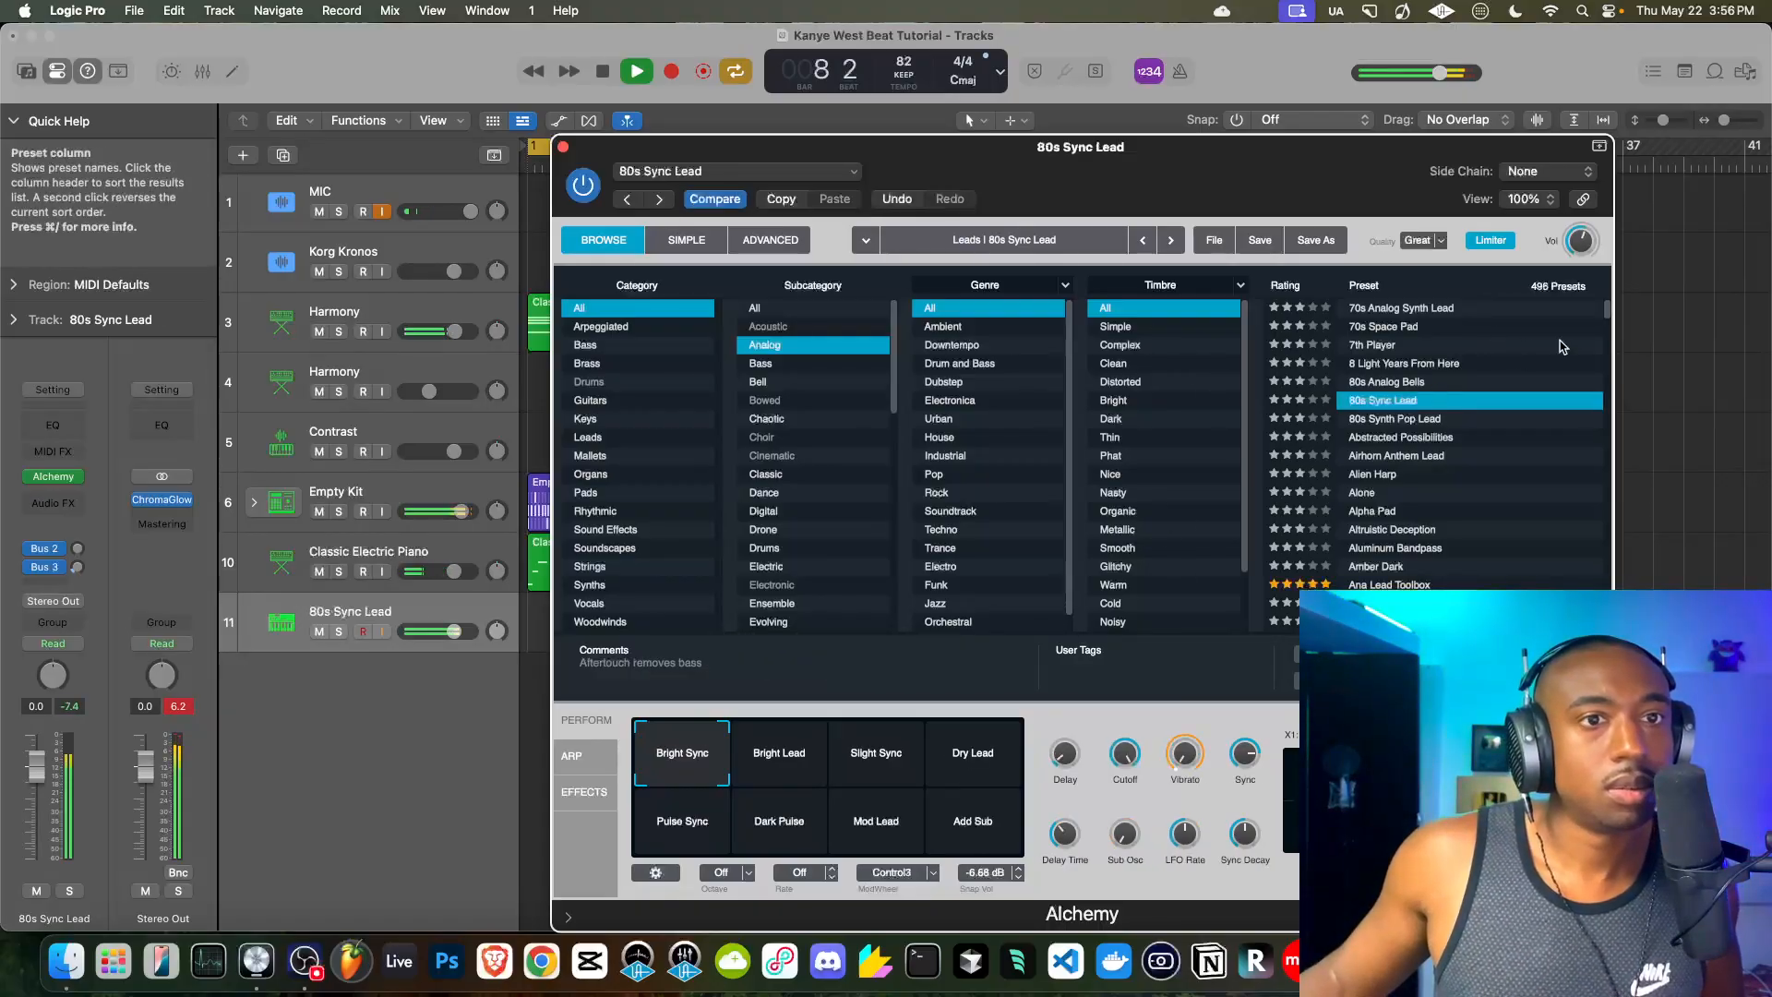
pyautogui.click(1291, 286)
pyautogui.scroll(3, 1374, 327)
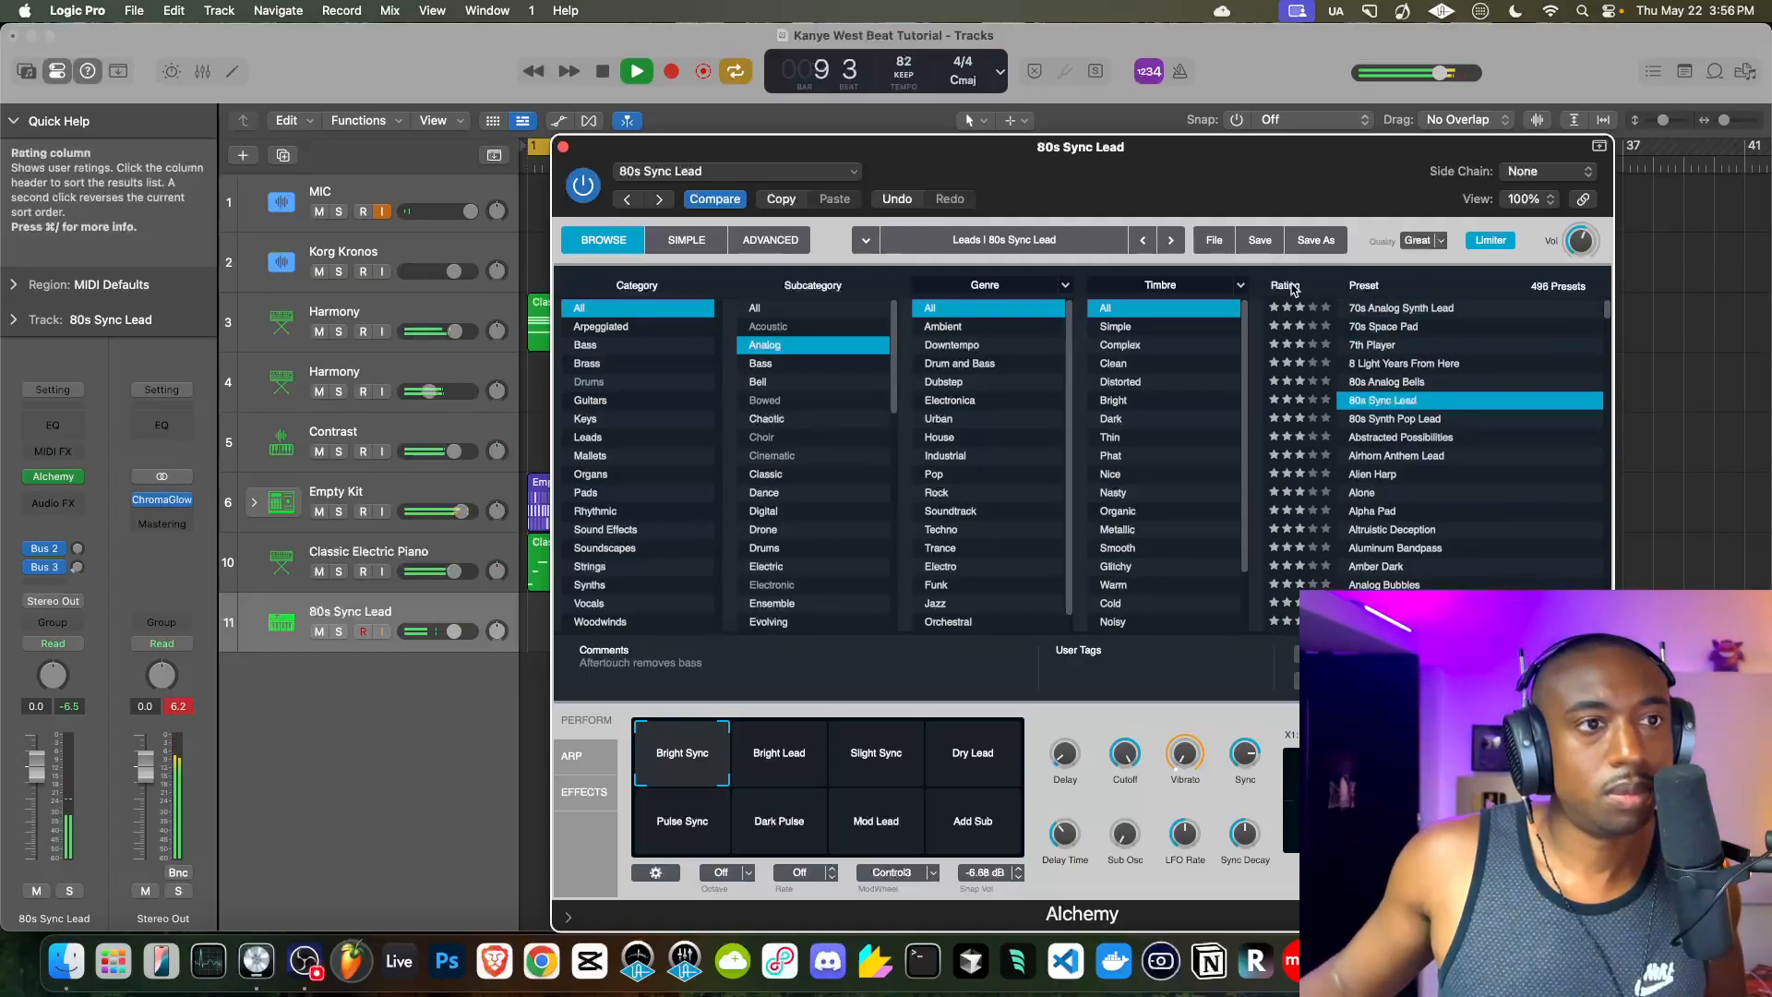
# - Audition Analog presets for track 11 in Alchemy: Ana Lead Toolbox, 70s Analog Synth Lead, 70s Space Pad and 8 Light Years From Here
pyautogui.scroll(-2, 1362, 312)
pyautogui.scroll(2, 1385, 314)
pyautogui.click(1385, 310)
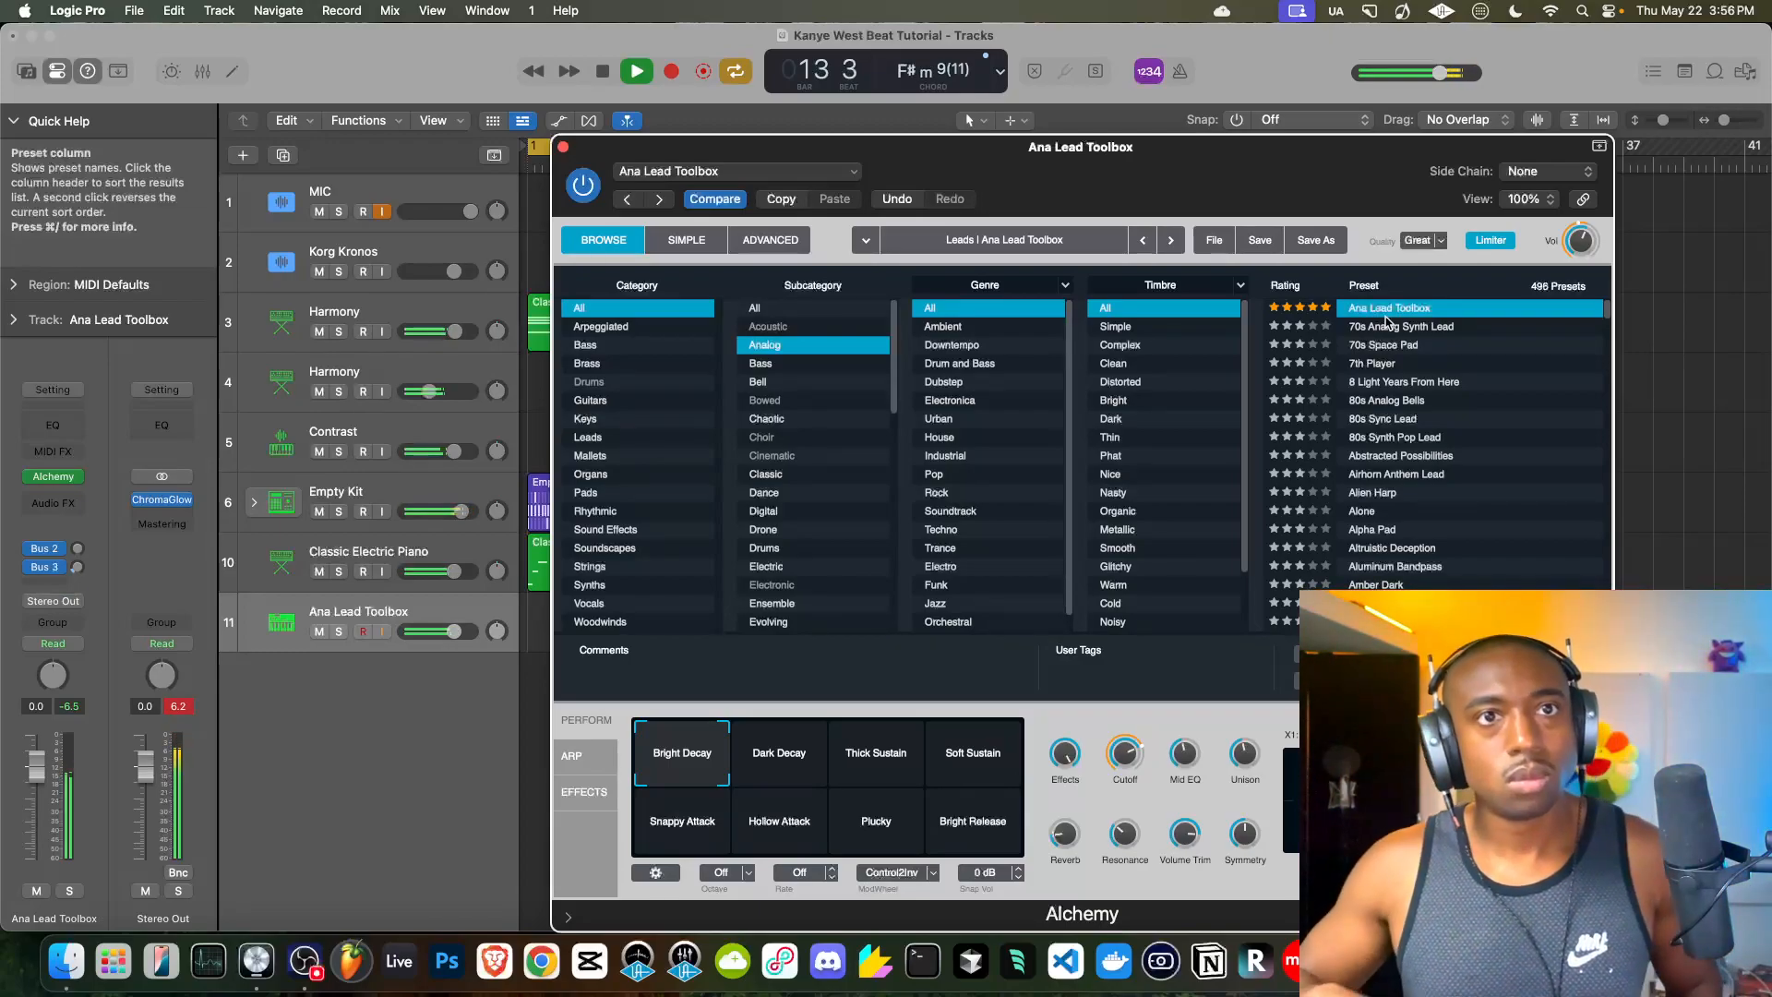
pyautogui.click(1378, 328)
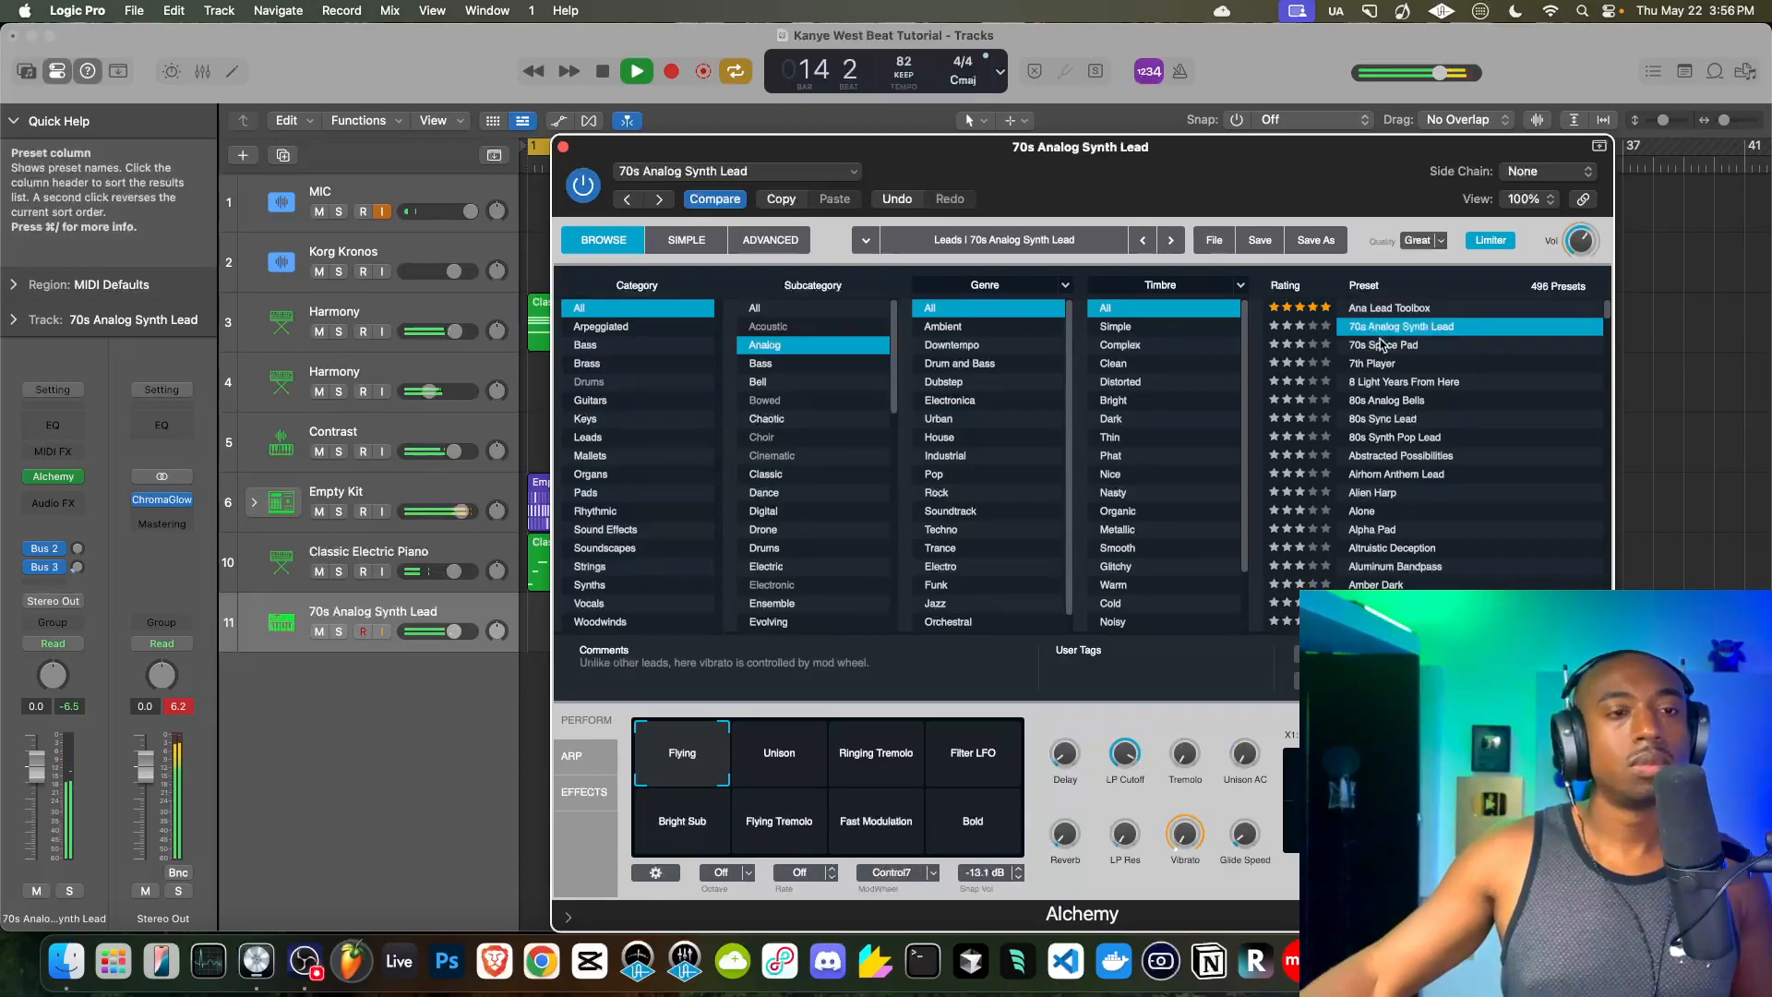
pyautogui.click(1382, 346)
pyautogui.click(1392, 382)
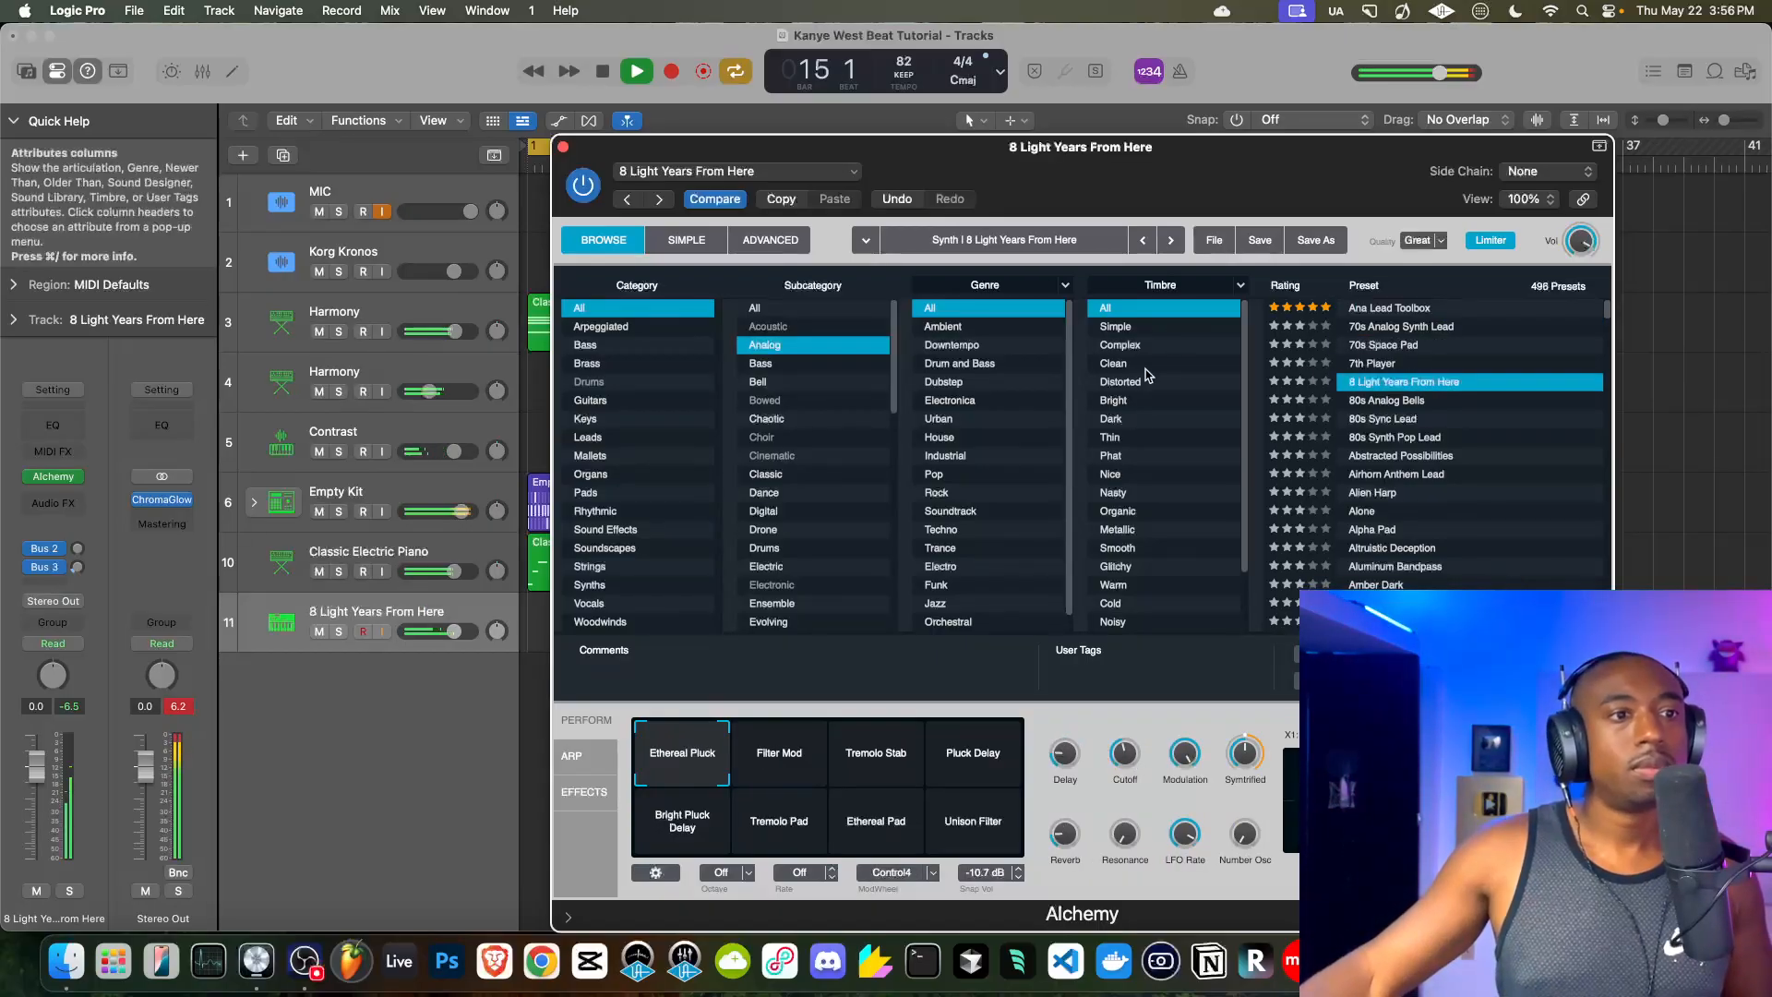
# - Filter the presets by Dark timbre and audition several from Behind Bridges to Chorused Dirt, closing the synth with Chorused Dirt loaded
pyautogui.scroll(-2, 1143, 397)
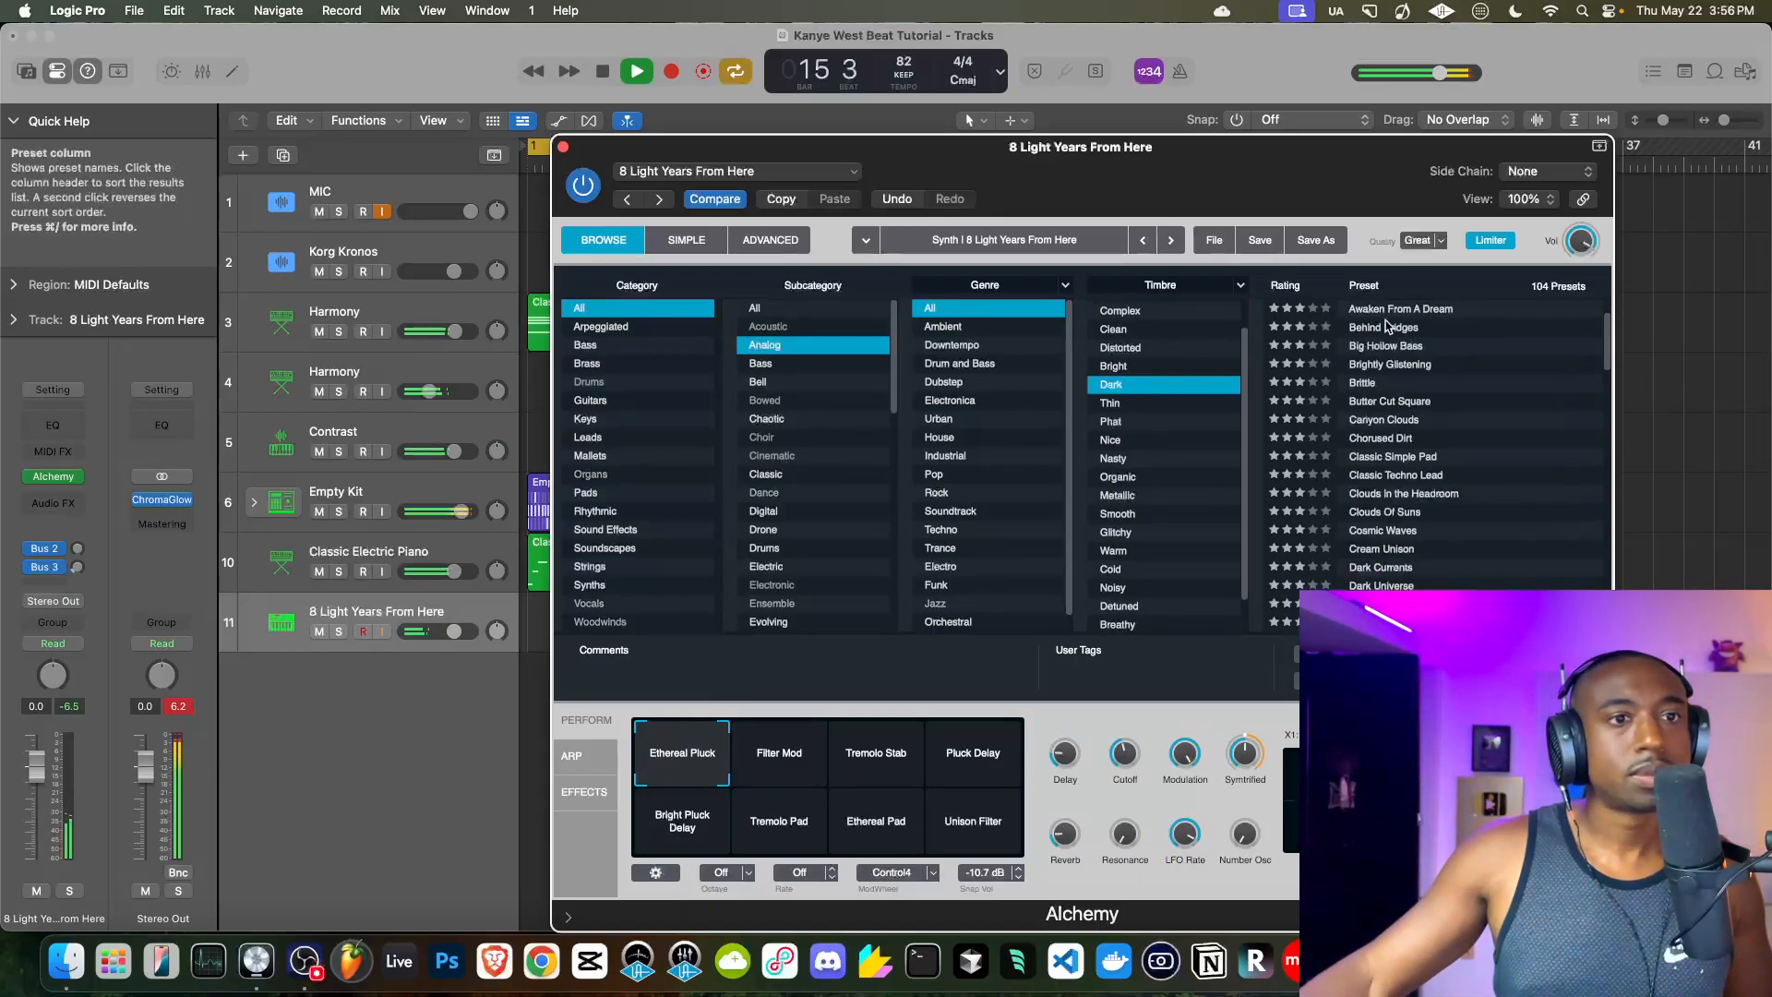
pyautogui.click(1387, 326)
pyautogui.click(1407, 363)
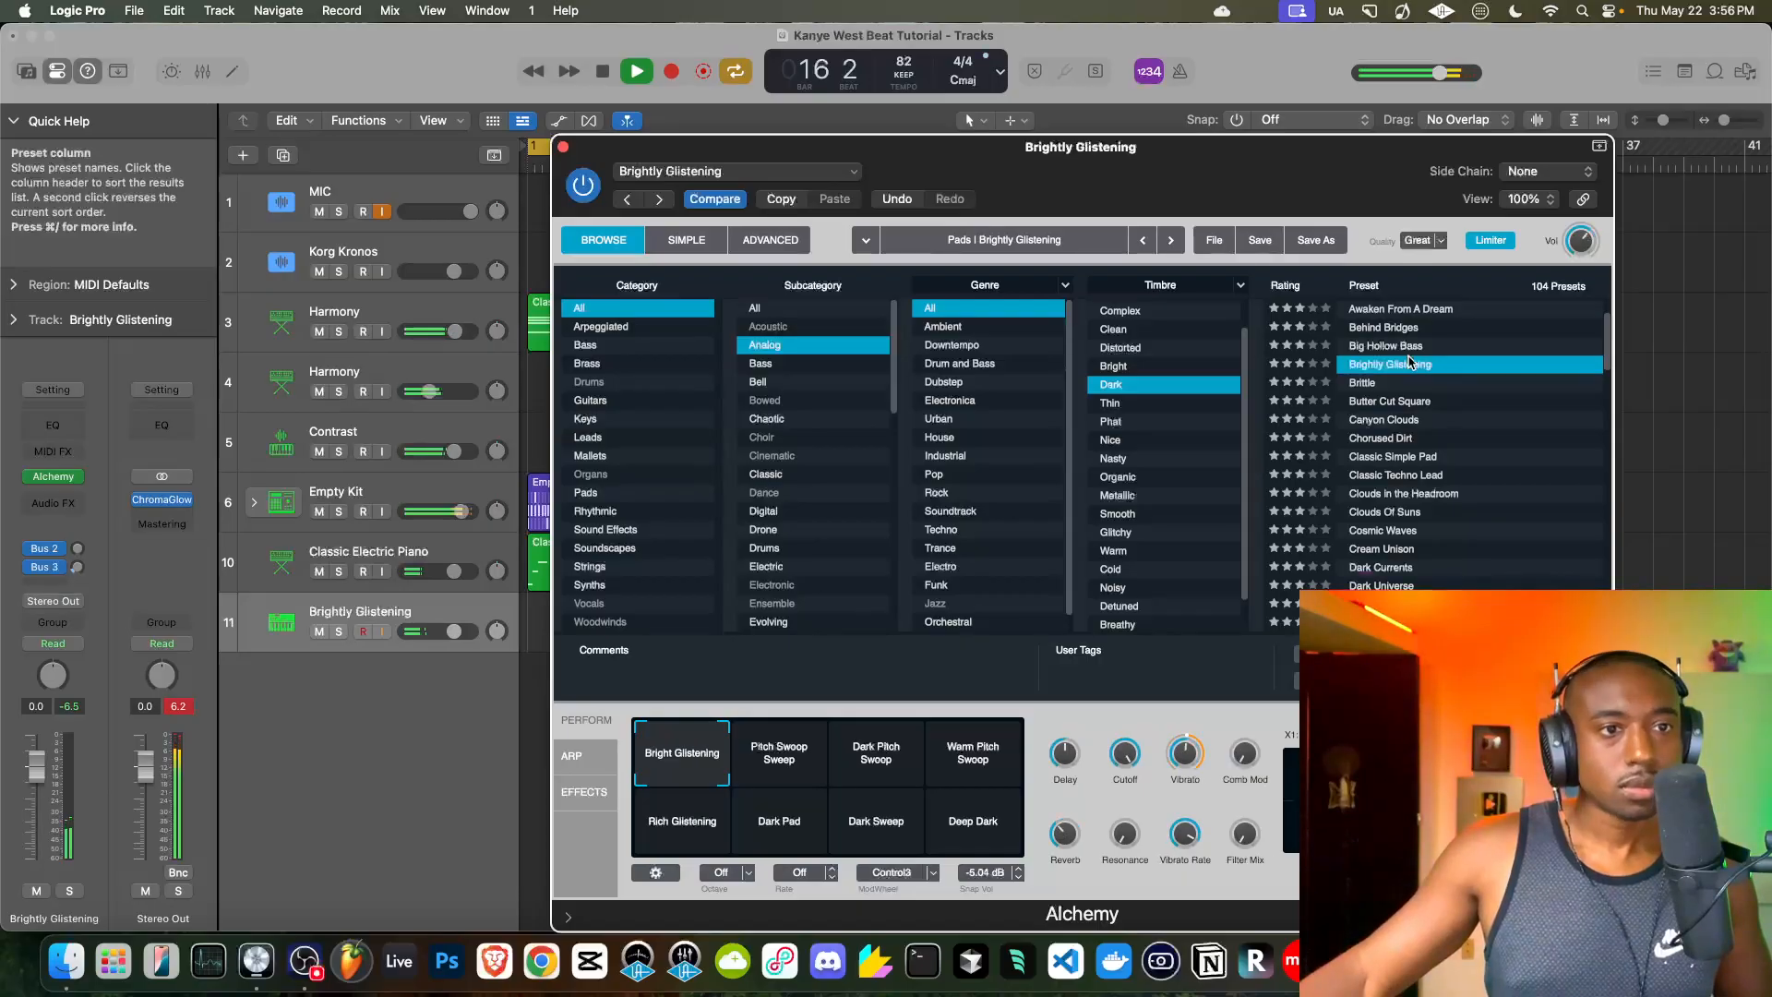
pyautogui.click(1408, 384)
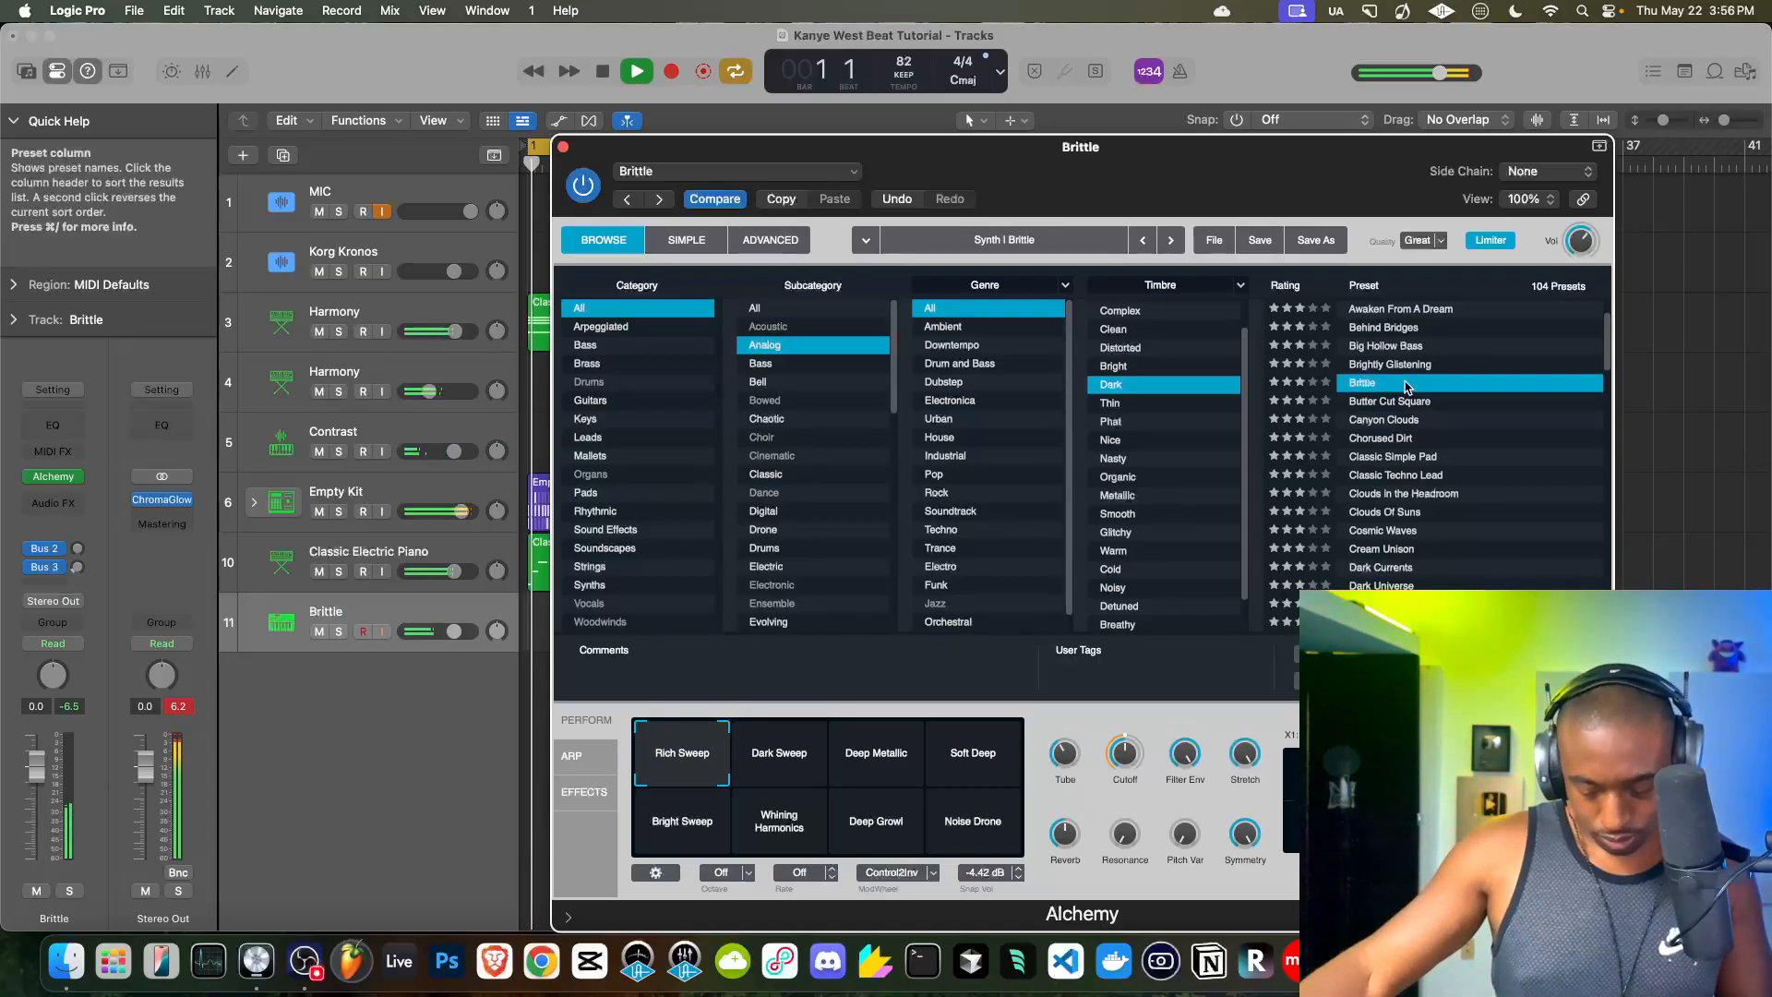
pyautogui.click(1403, 402)
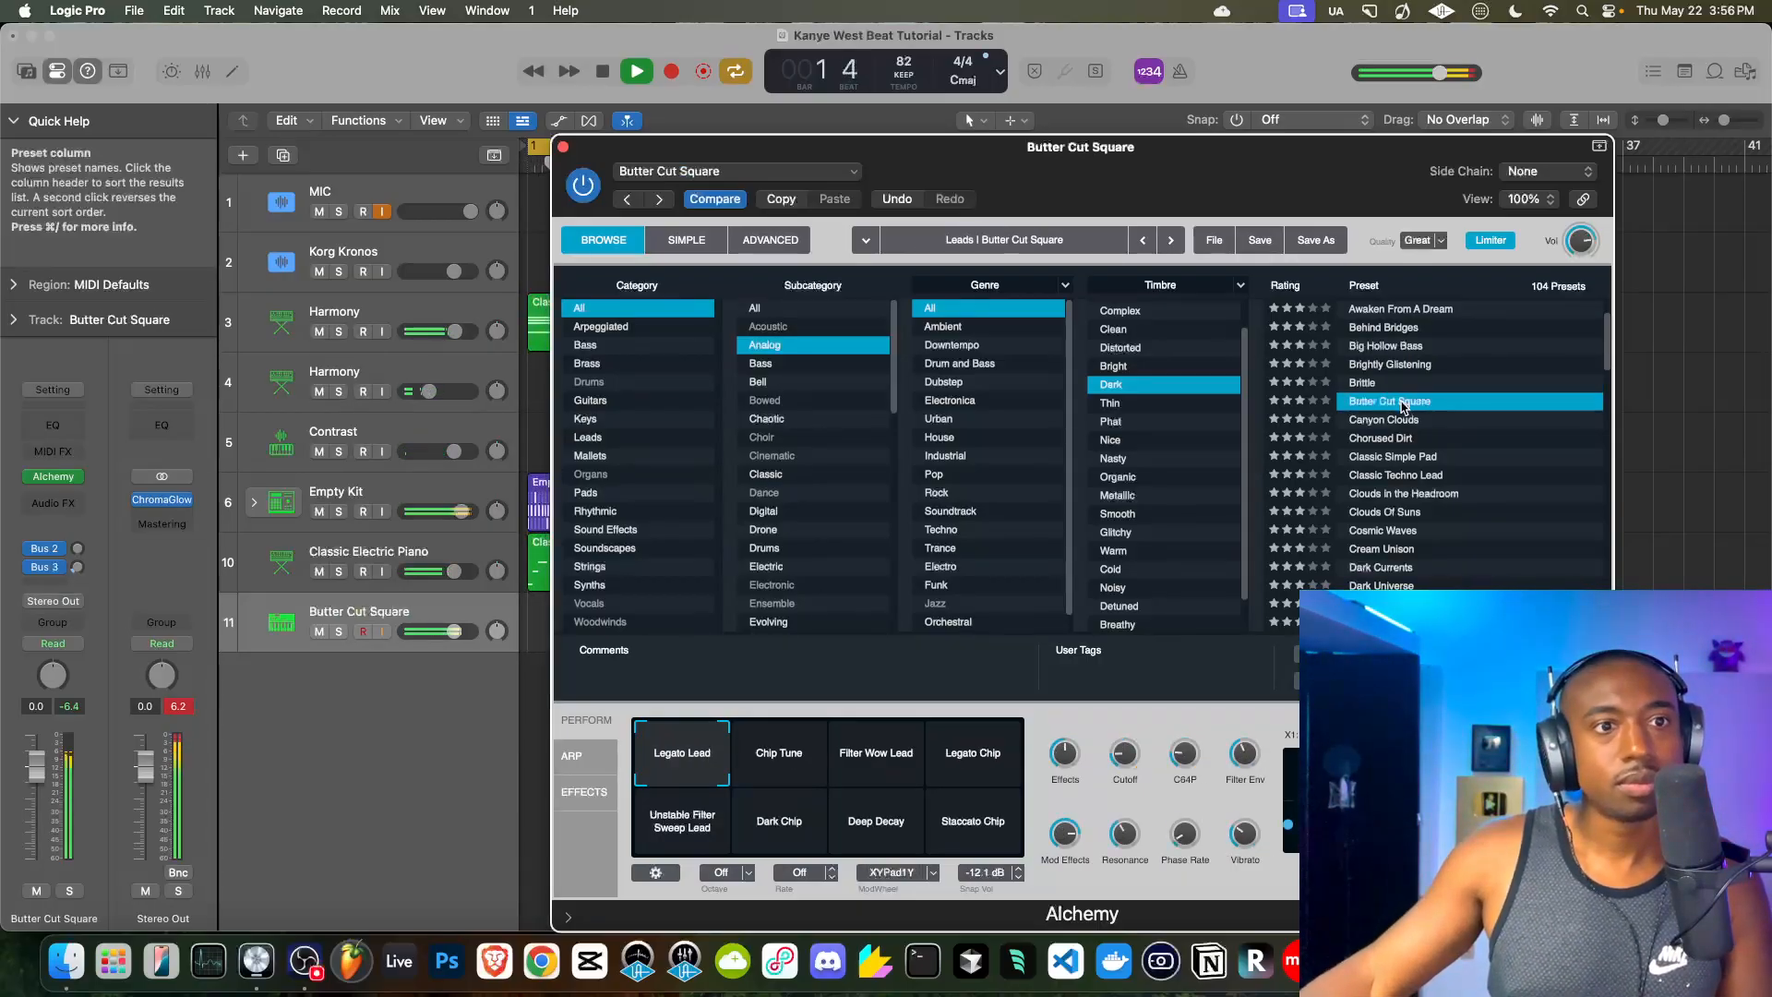
pyautogui.click(1393, 420)
pyautogui.click(1389, 439)
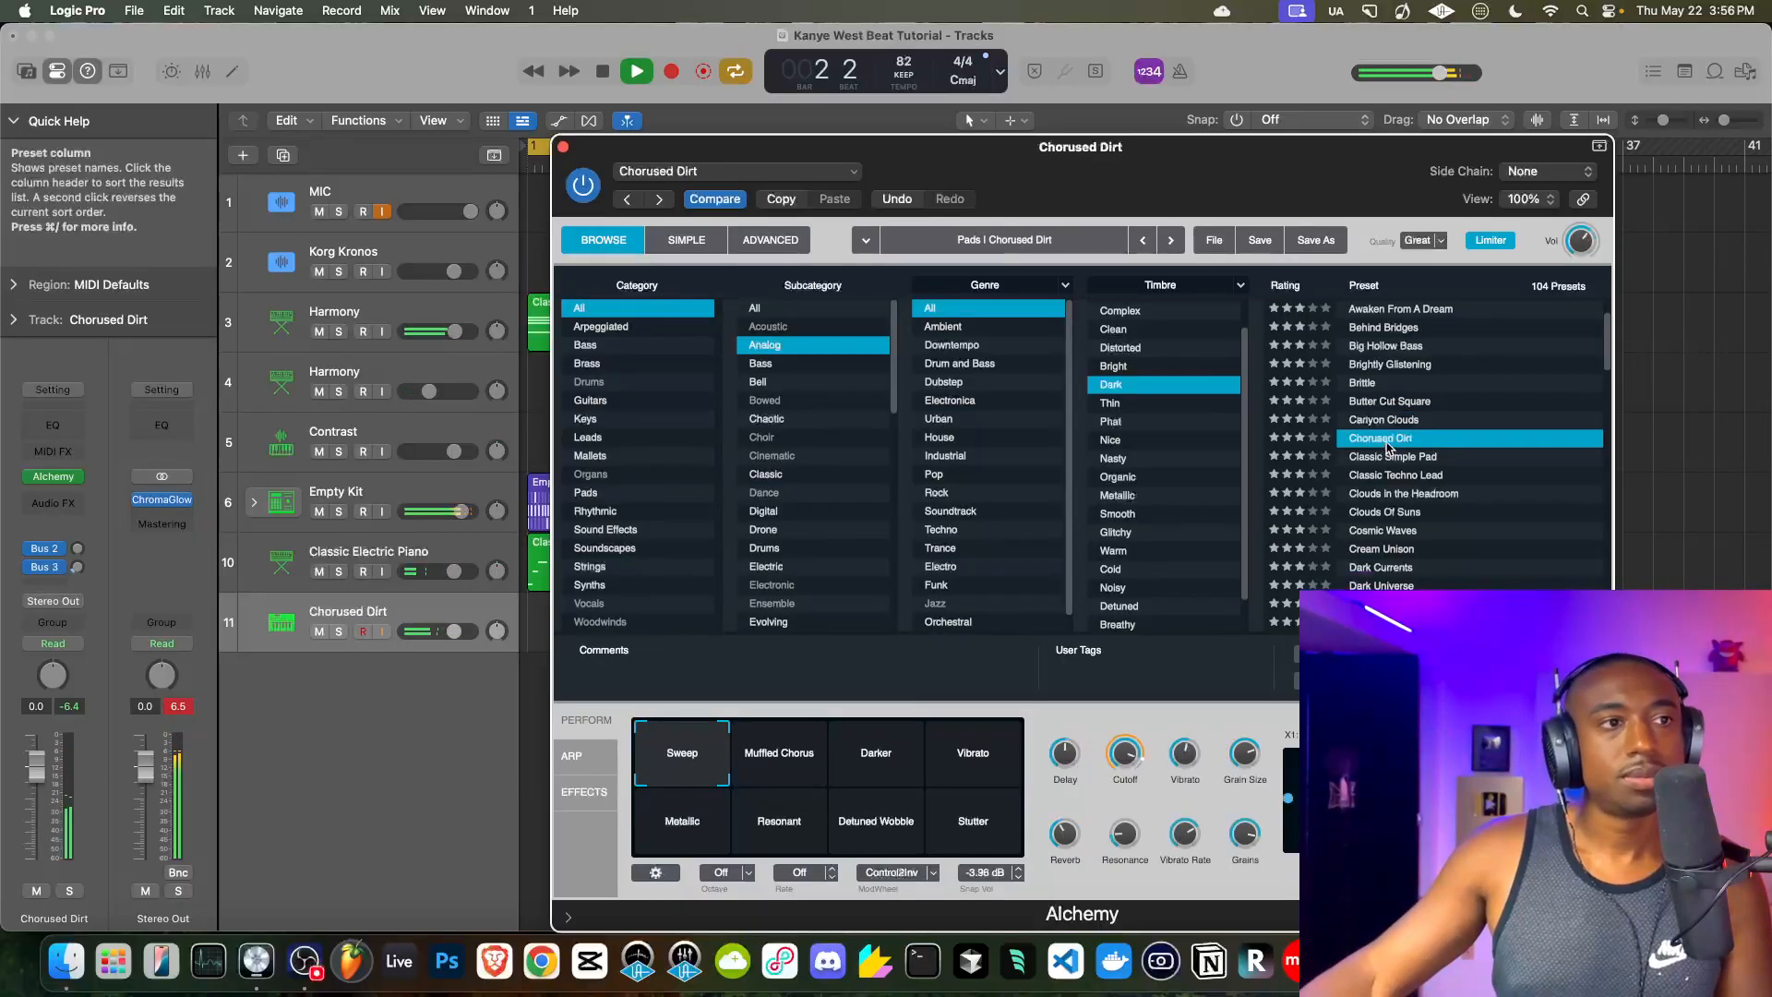
pyautogui.click(564, 149)
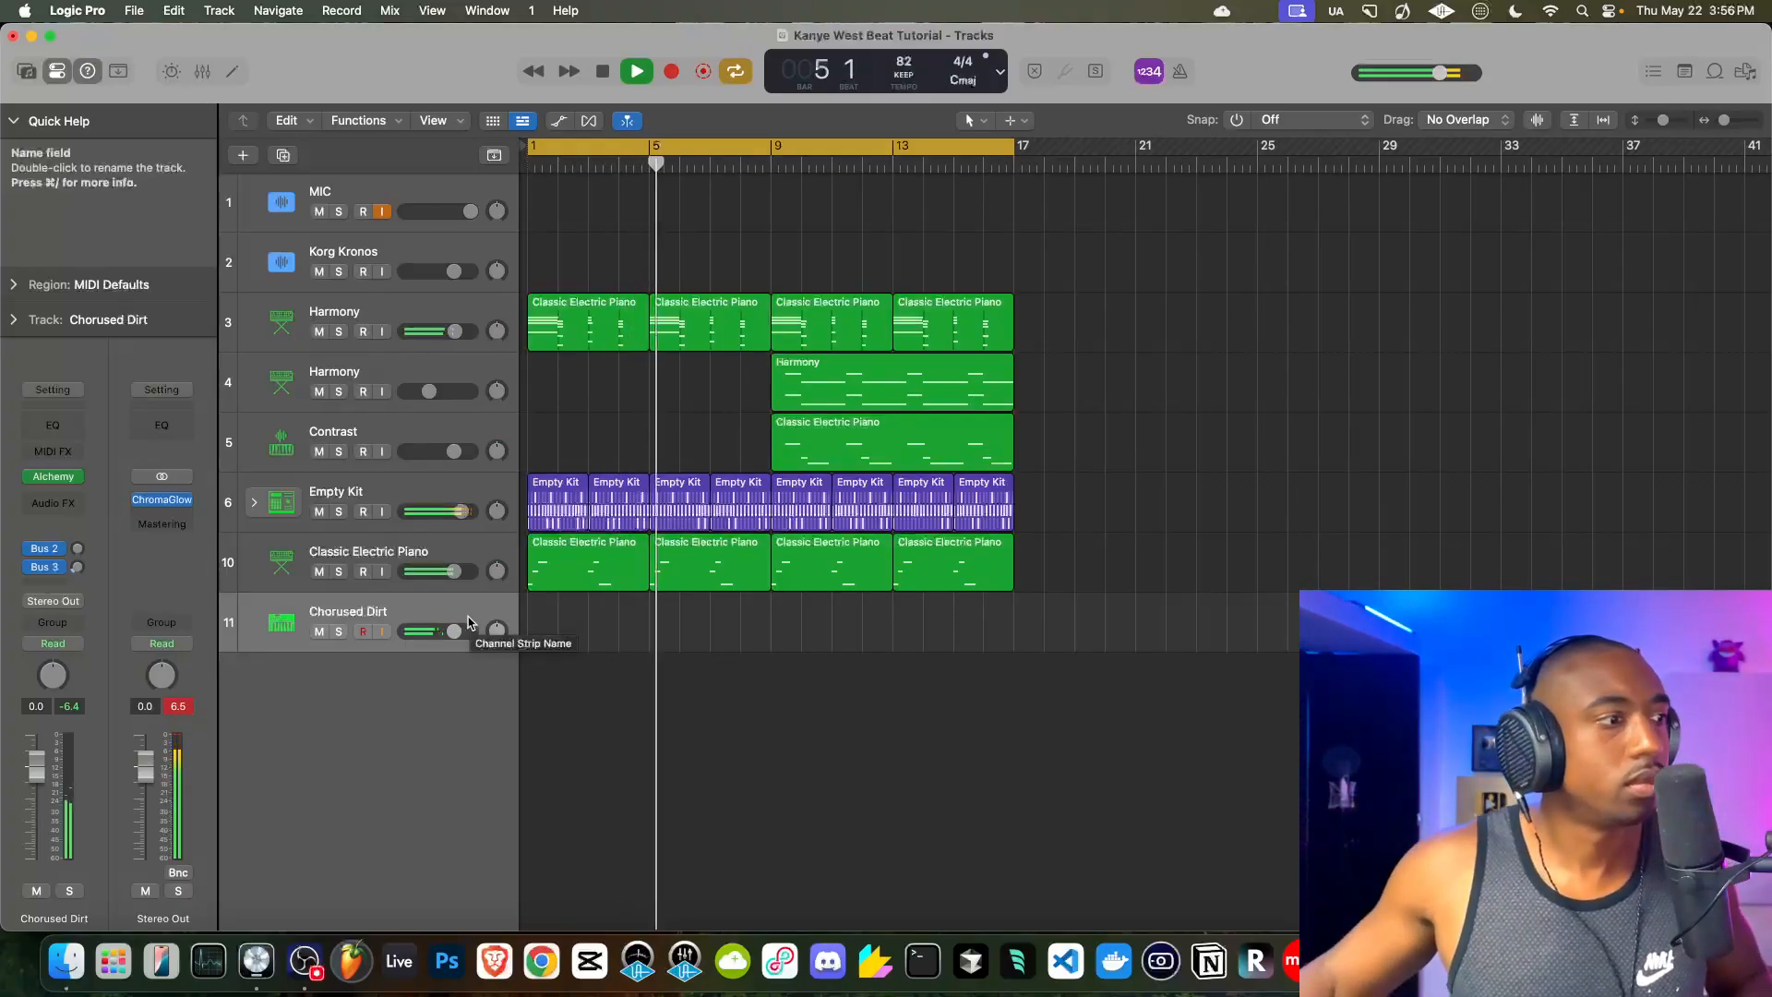
# - Replace the Alchemy instrument on track 11 with Studio Bass
pyautogui.click(79, 477)
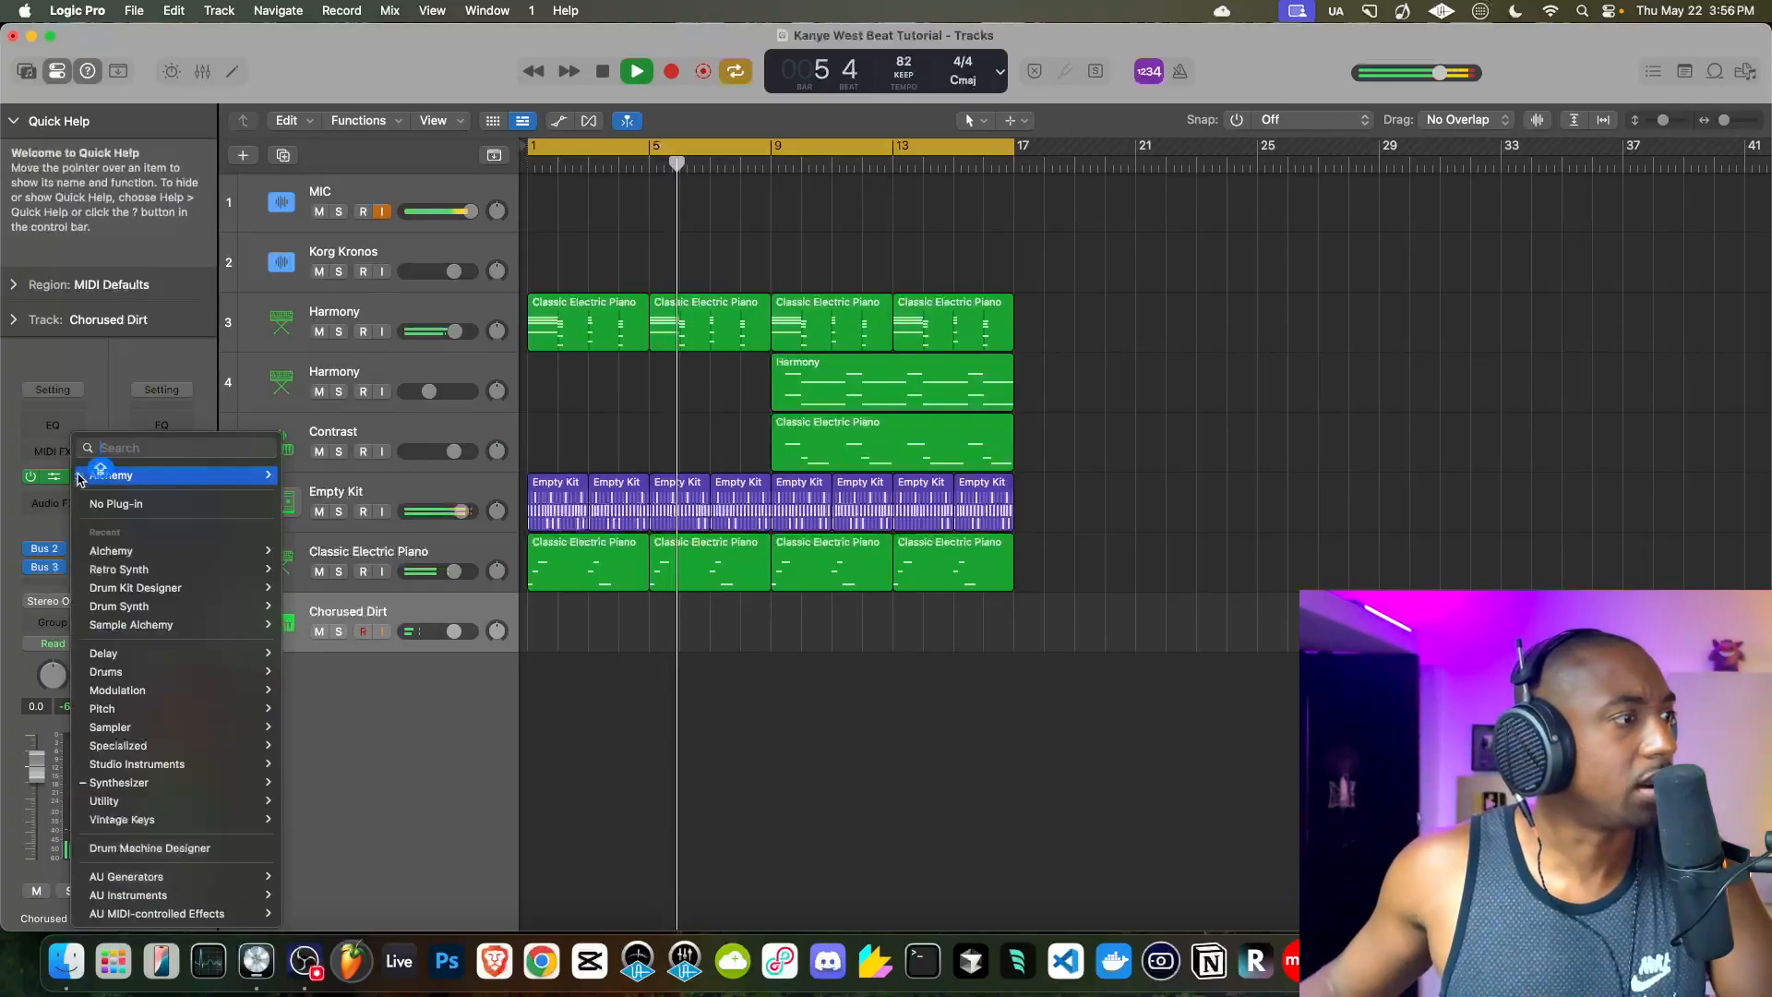
pyautogui.moveTo(147, 769)
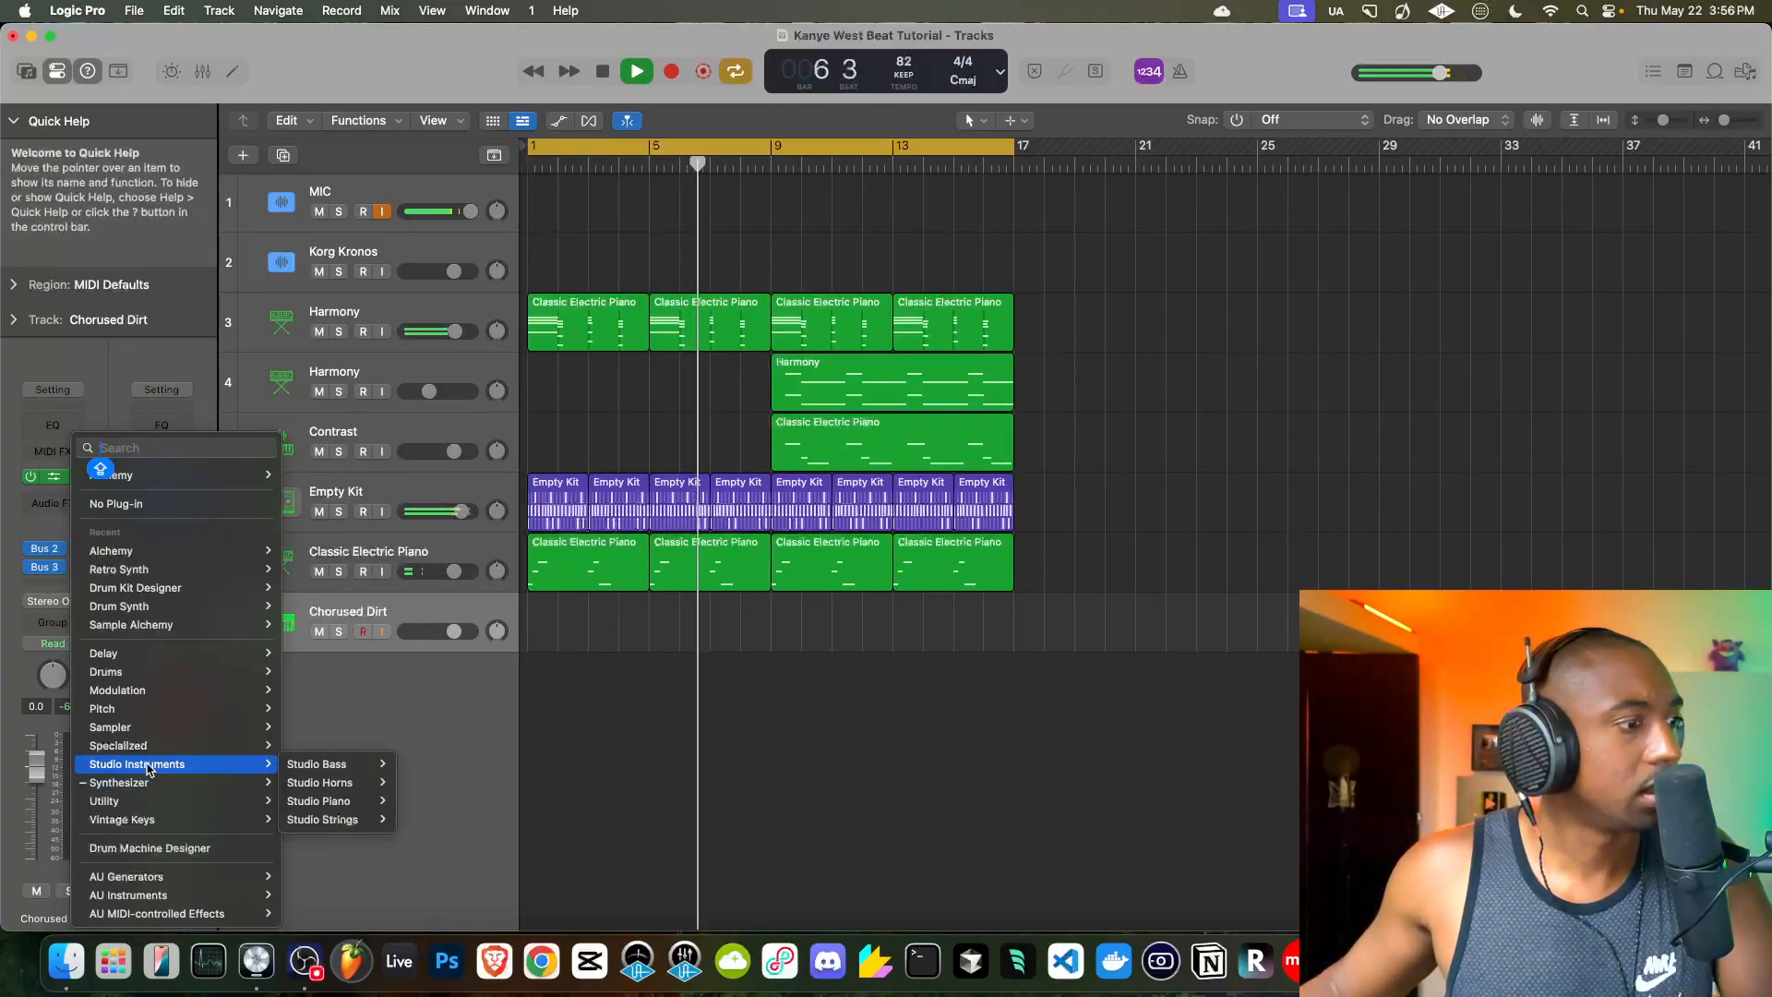
pyautogui.click(335, 769)
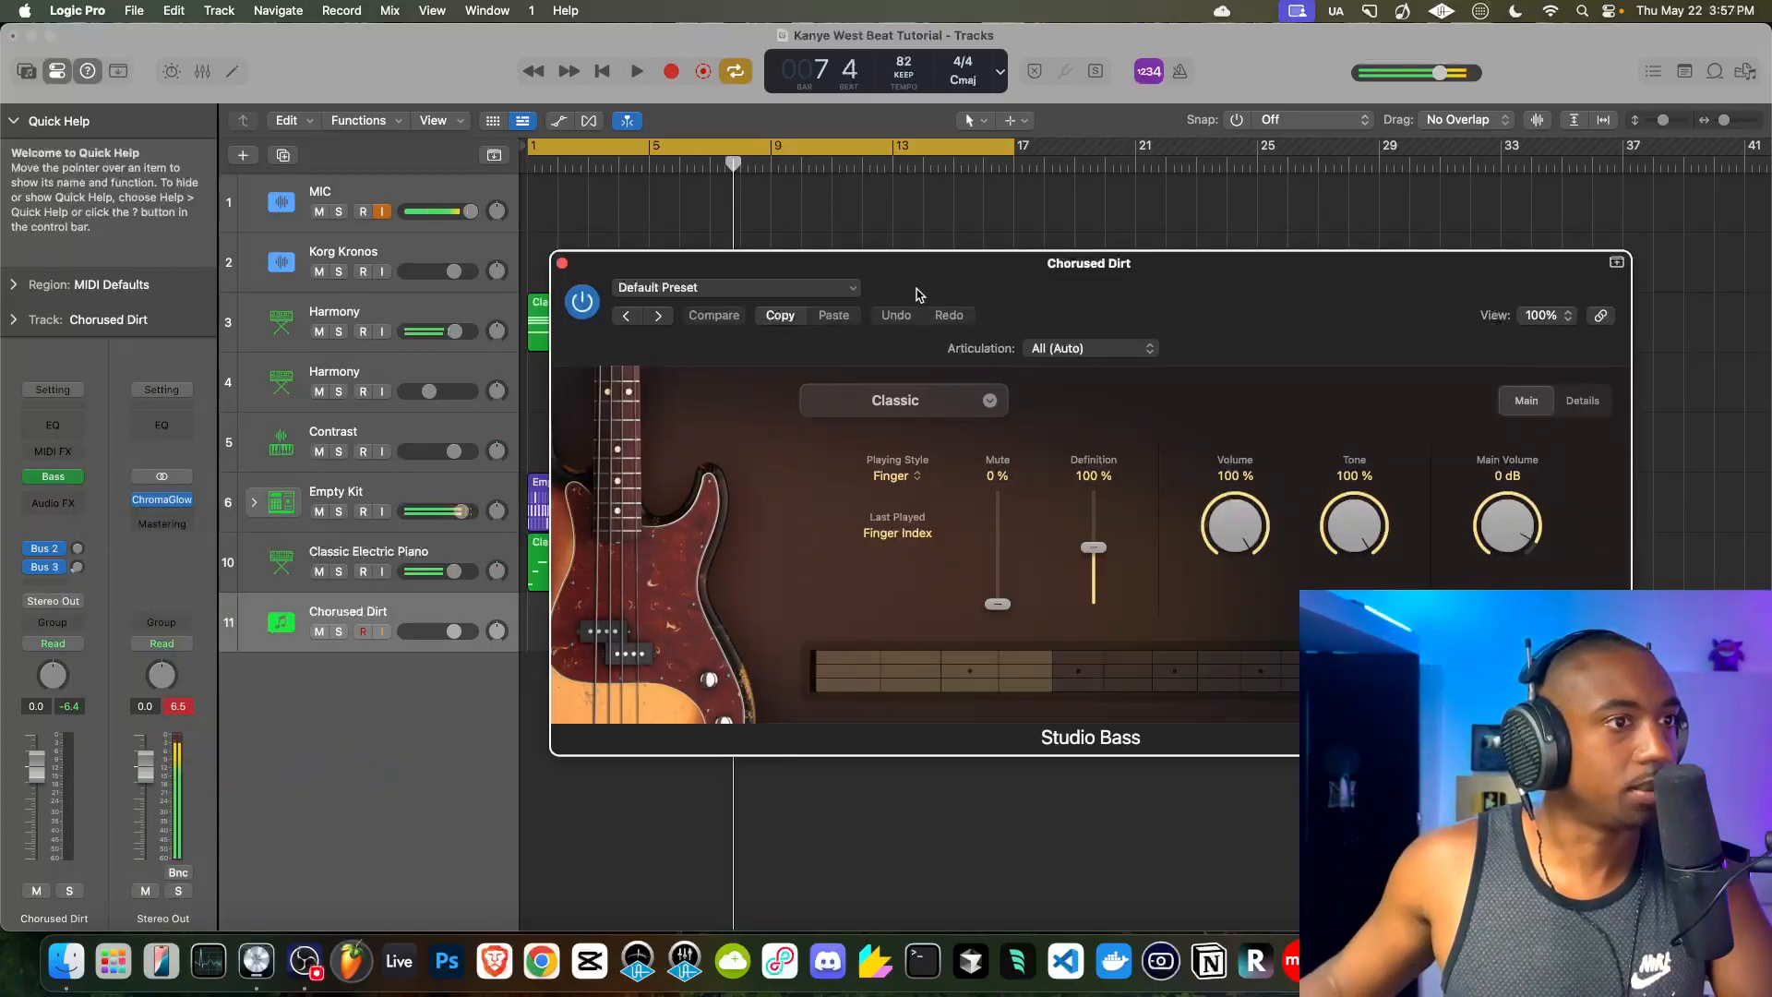
# - Play the beat from bar 1 to try out the Studio Bass, close its window and stop playback
pyautogui.click(602, 70)
pyautogui.click(600, 68)
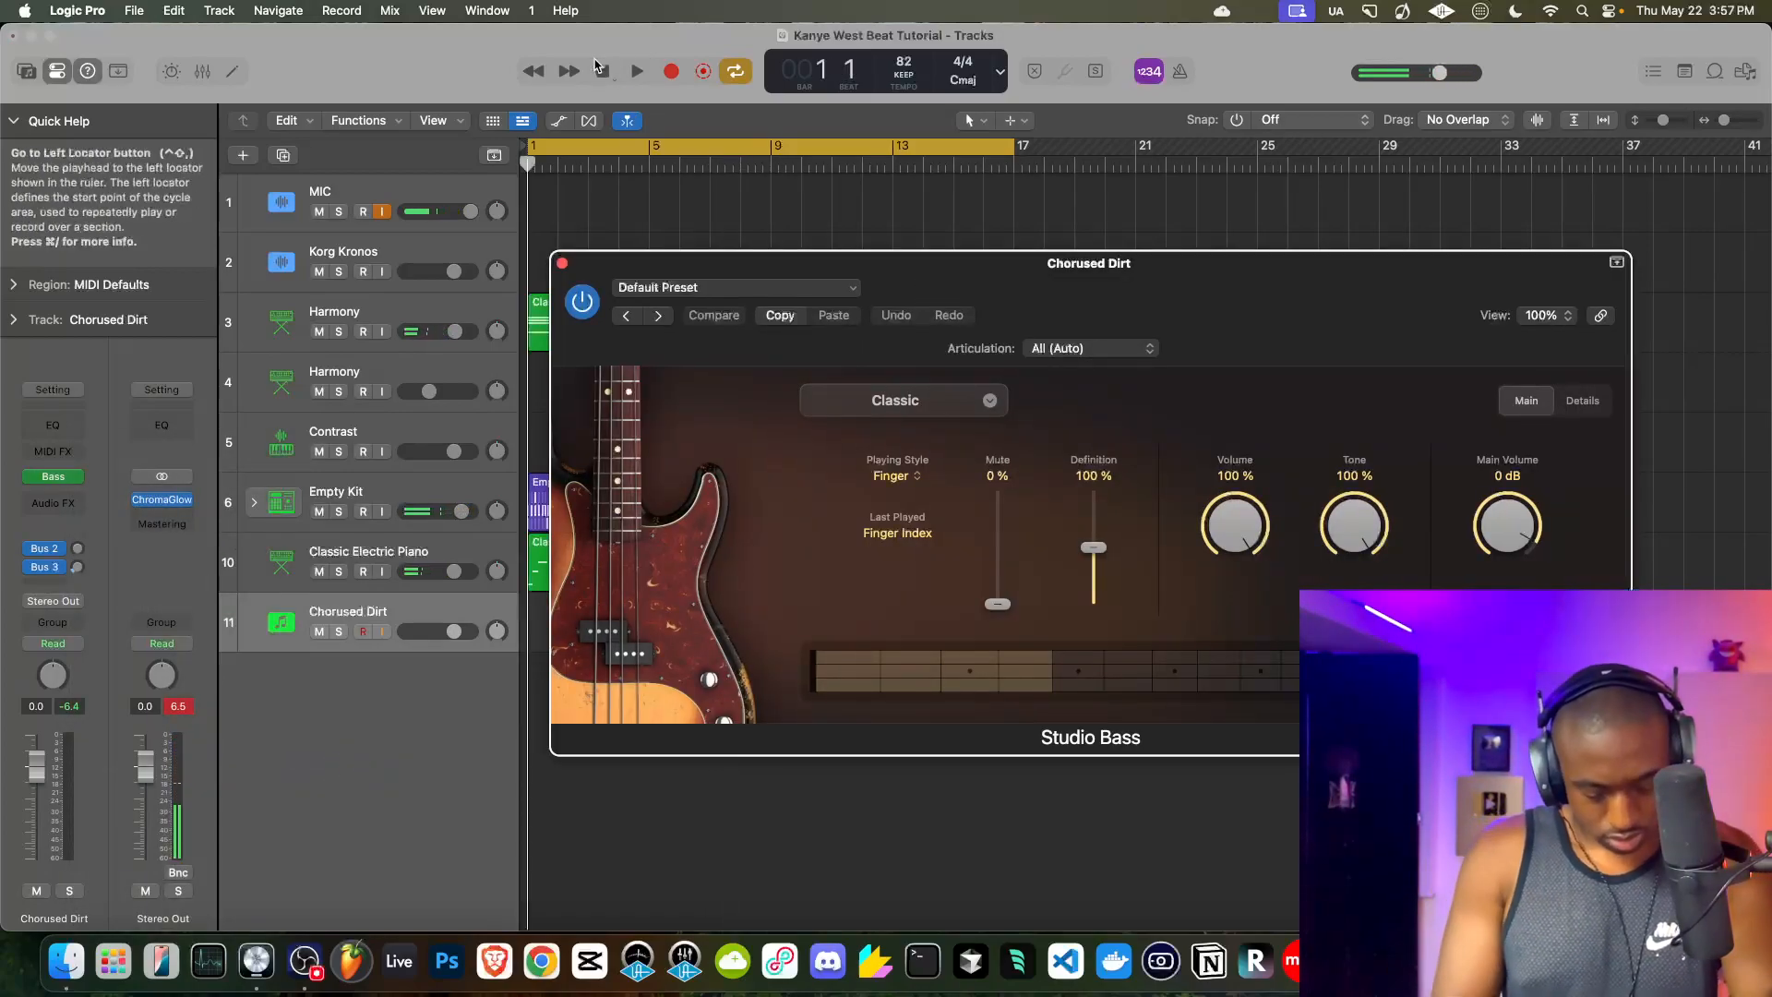
pyautogui.press('space')
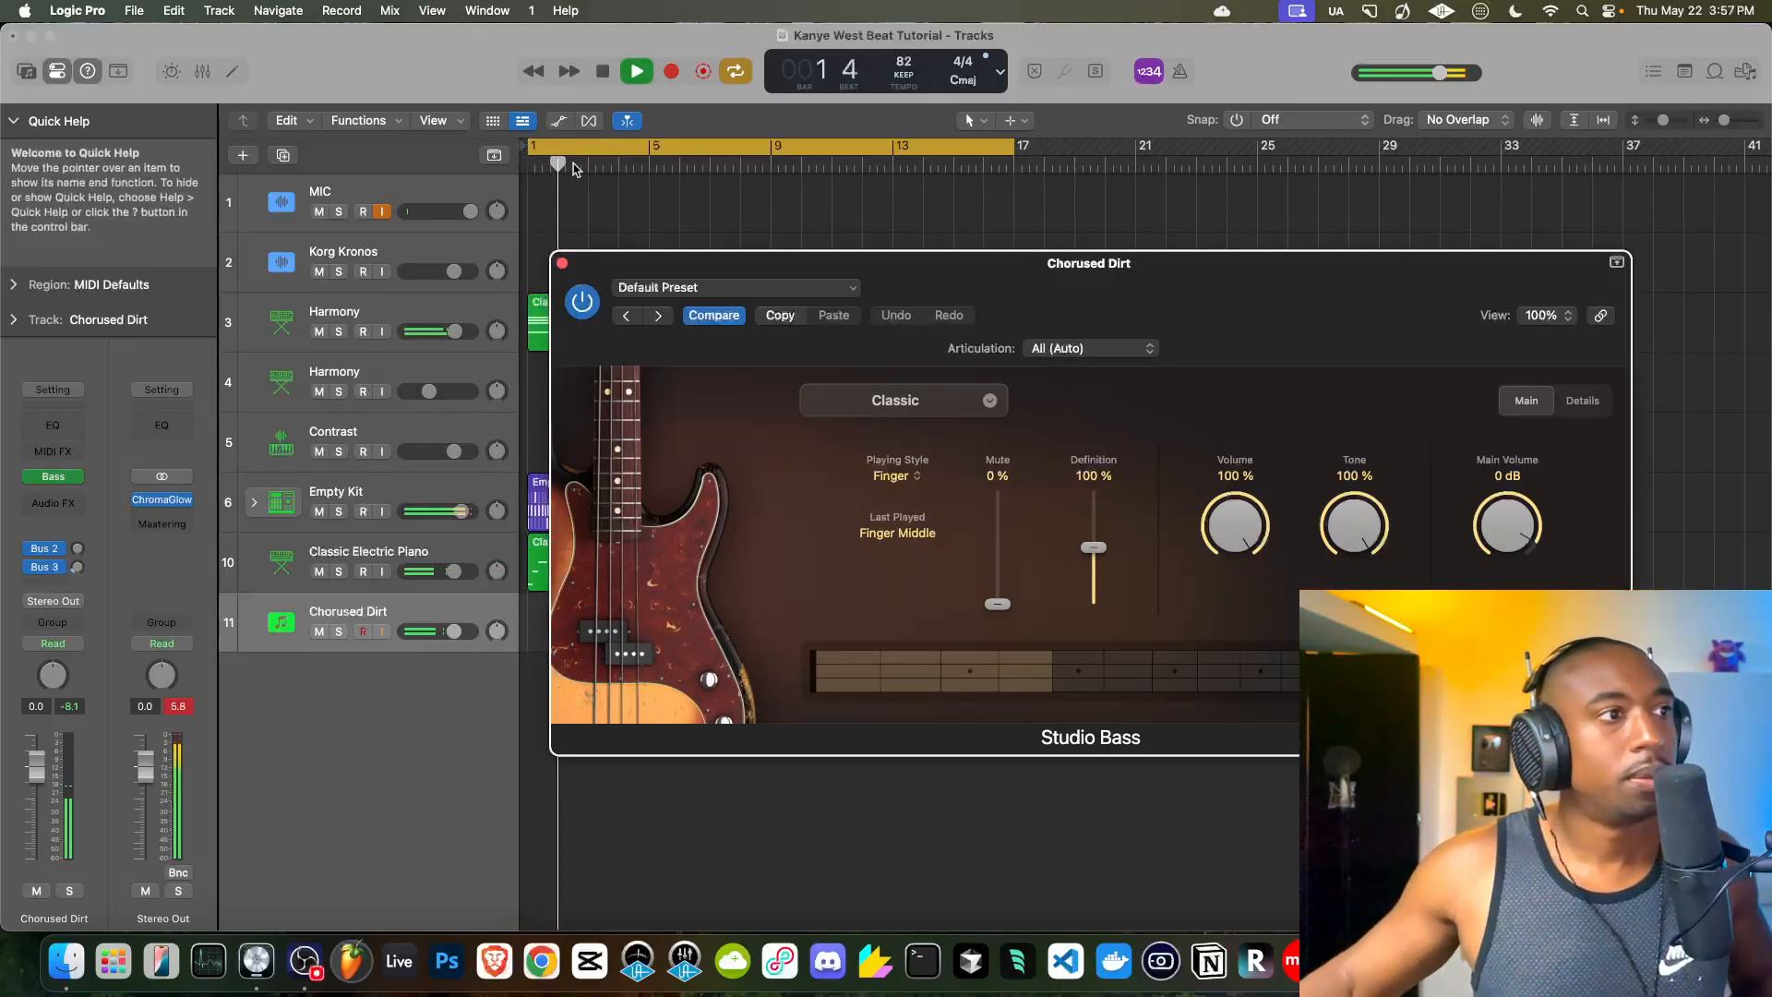
pyautogui.click(562, 264)
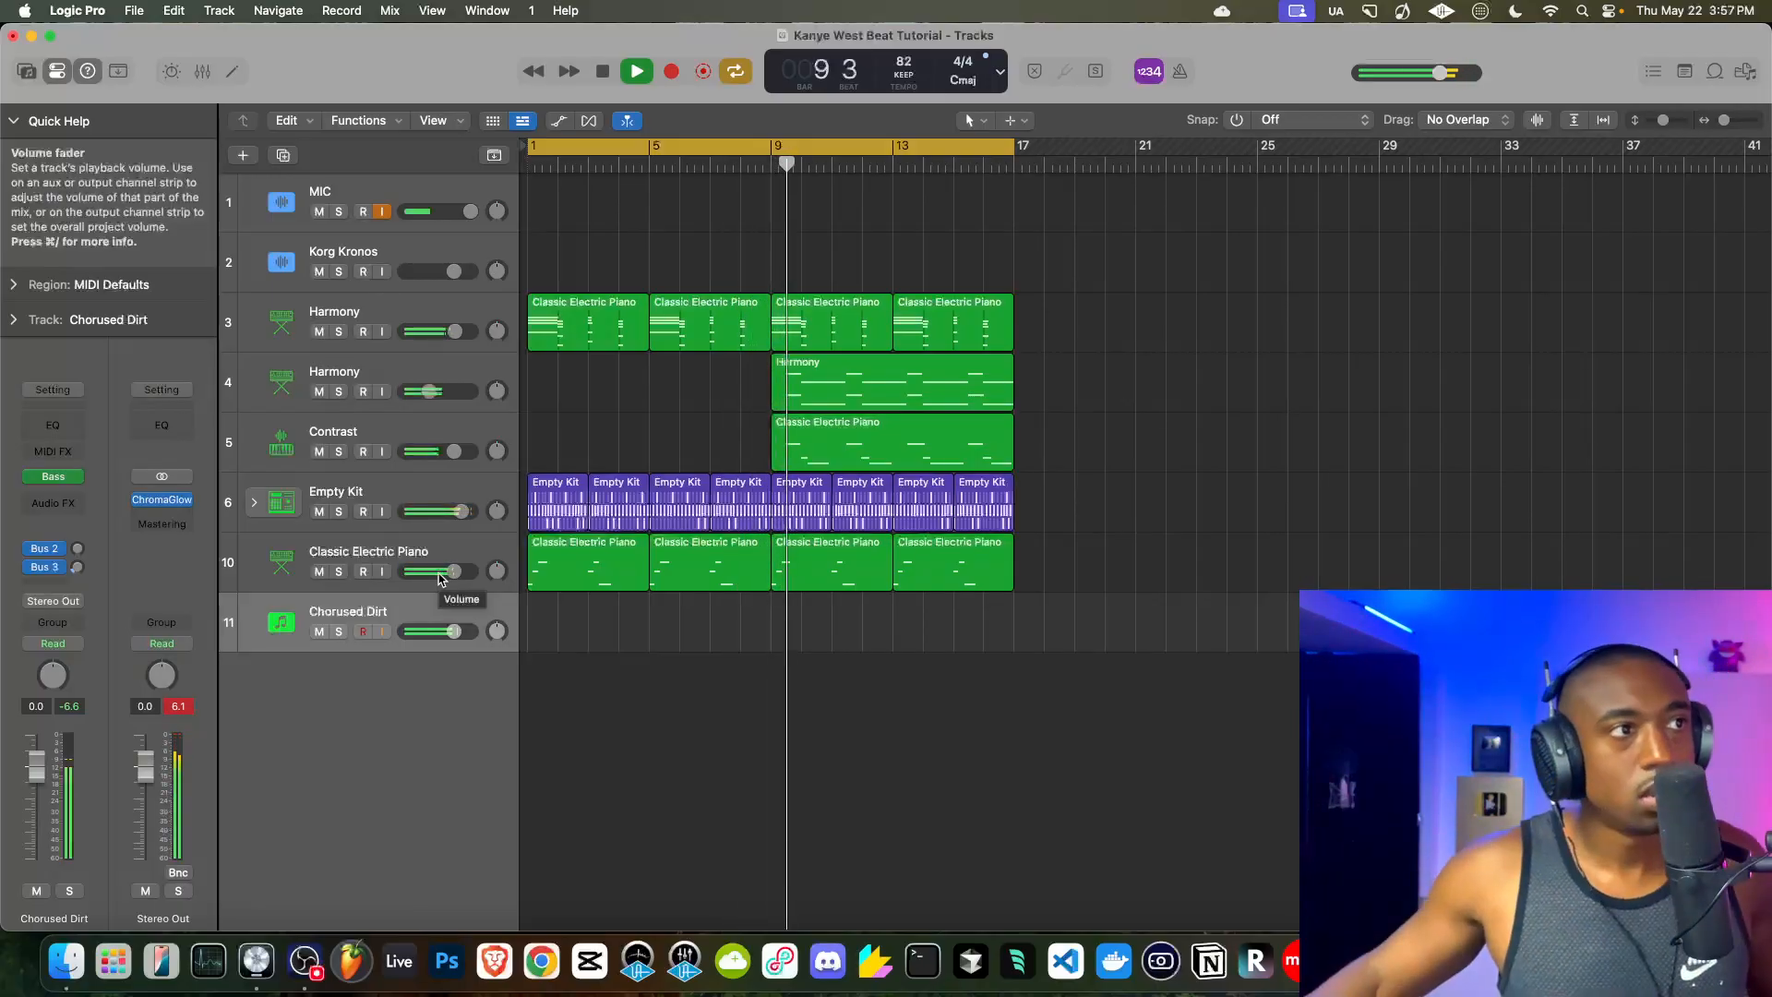
pyautogui.press('space')
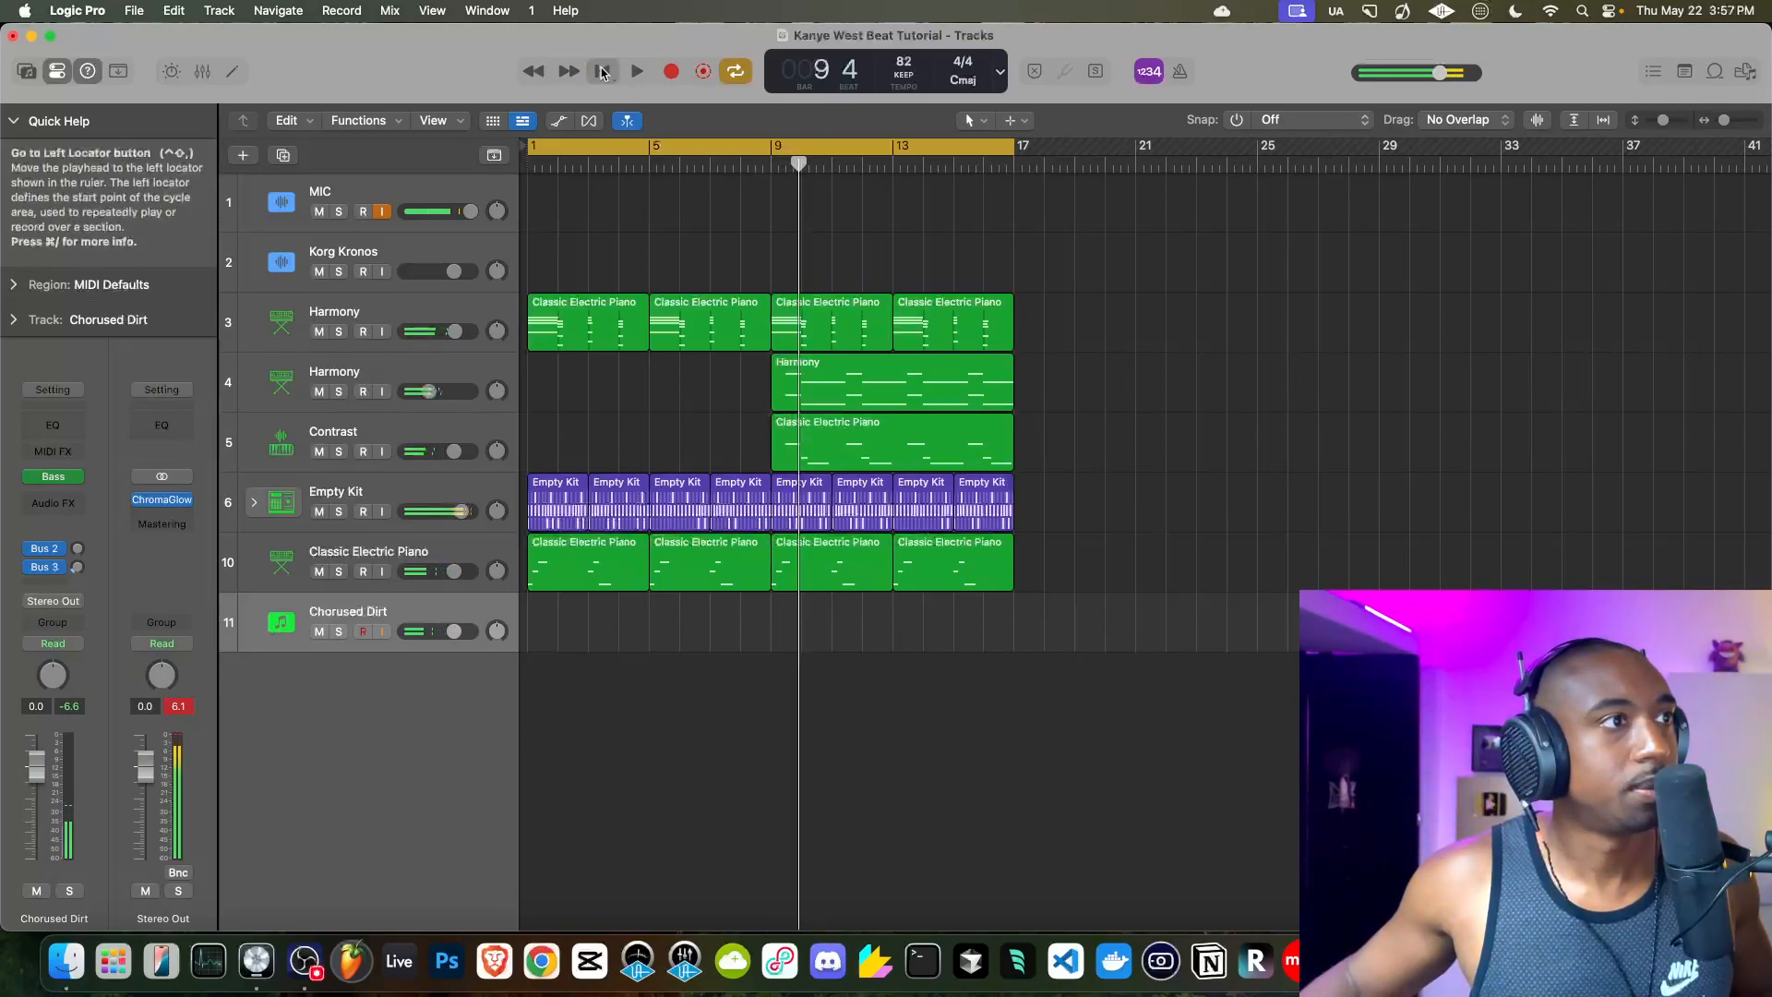
# - Record a Studio Bass part on track 11 from bar 1 through the 16-bar cycle, using the metronome, and stop recording
pyautogui.press('Return')
pyautogui.click(672, 72)
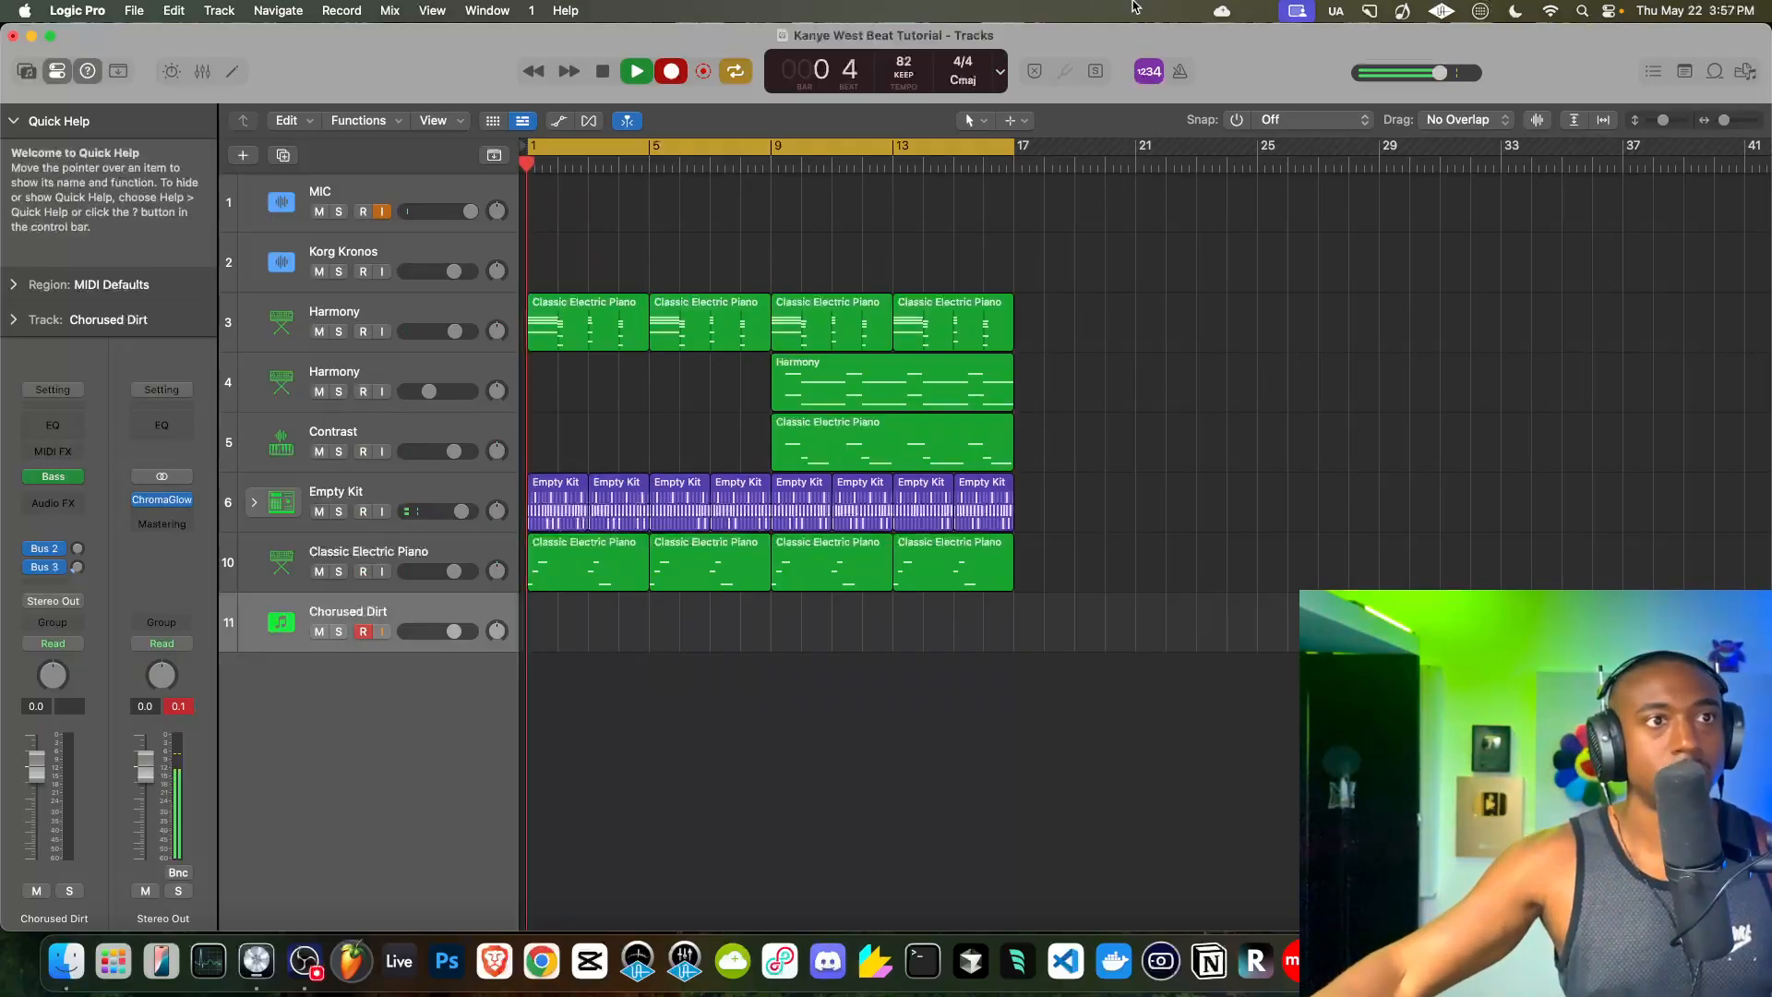
pyautogui.click(1179, 72)
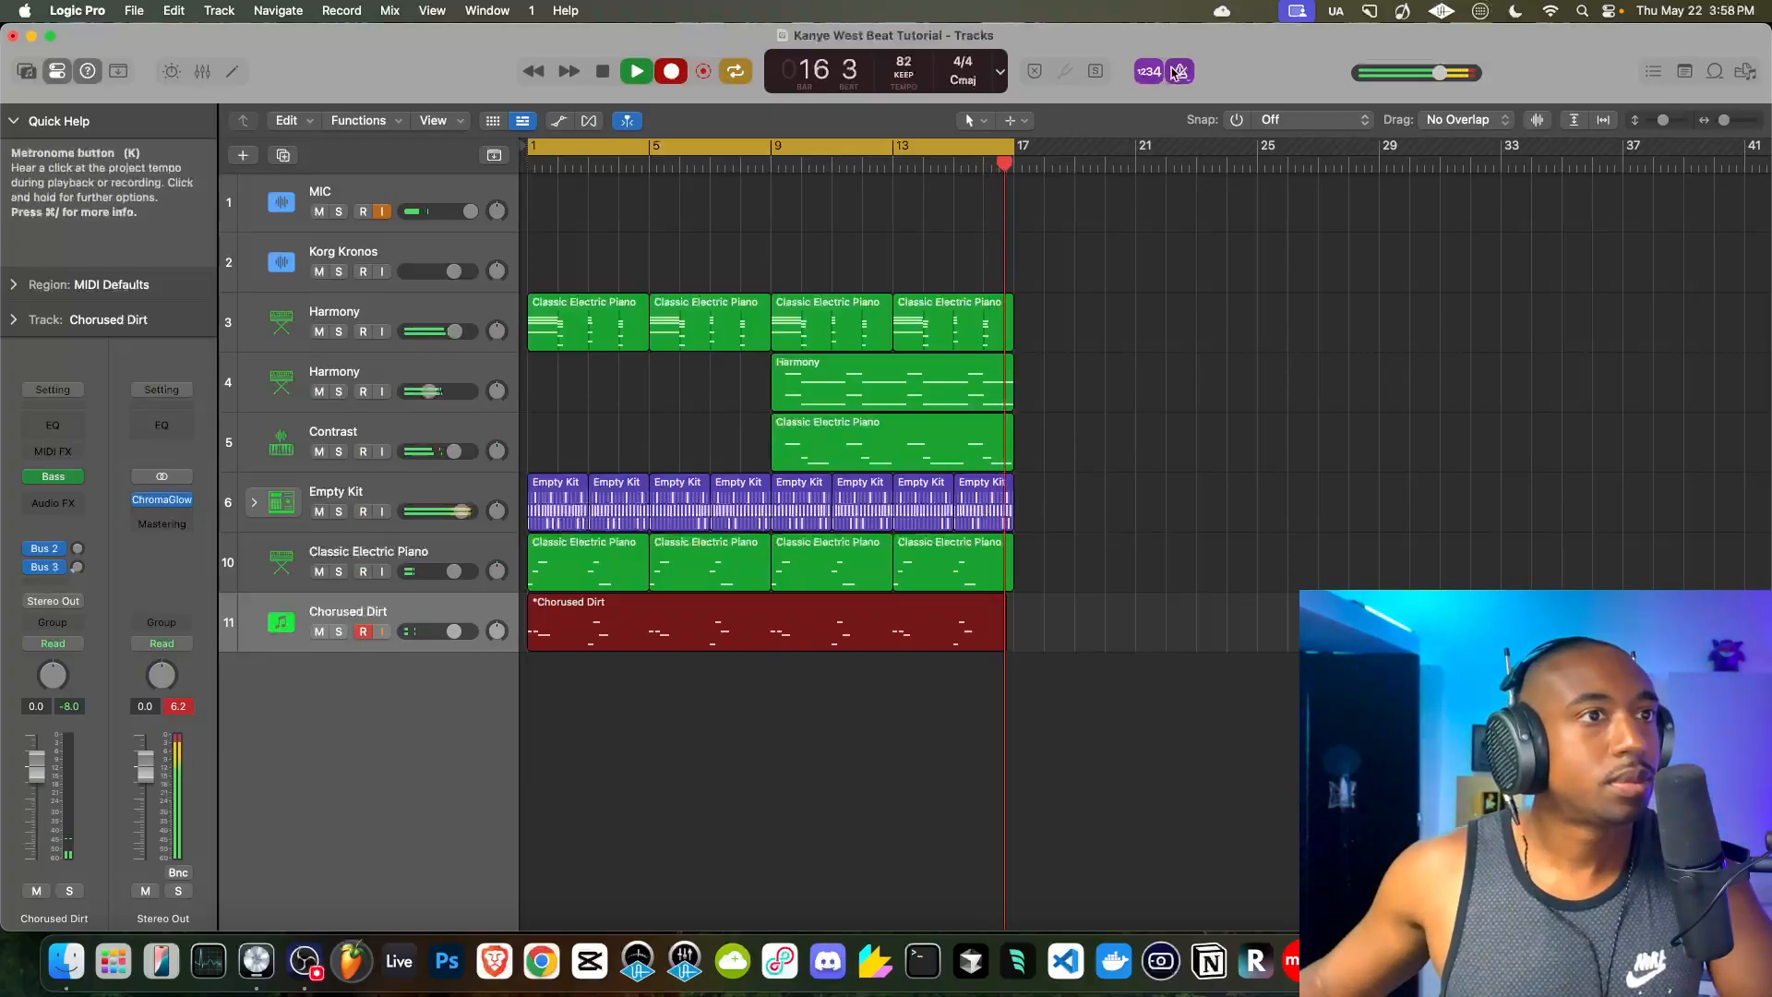
pyautogui.click(668, 70)
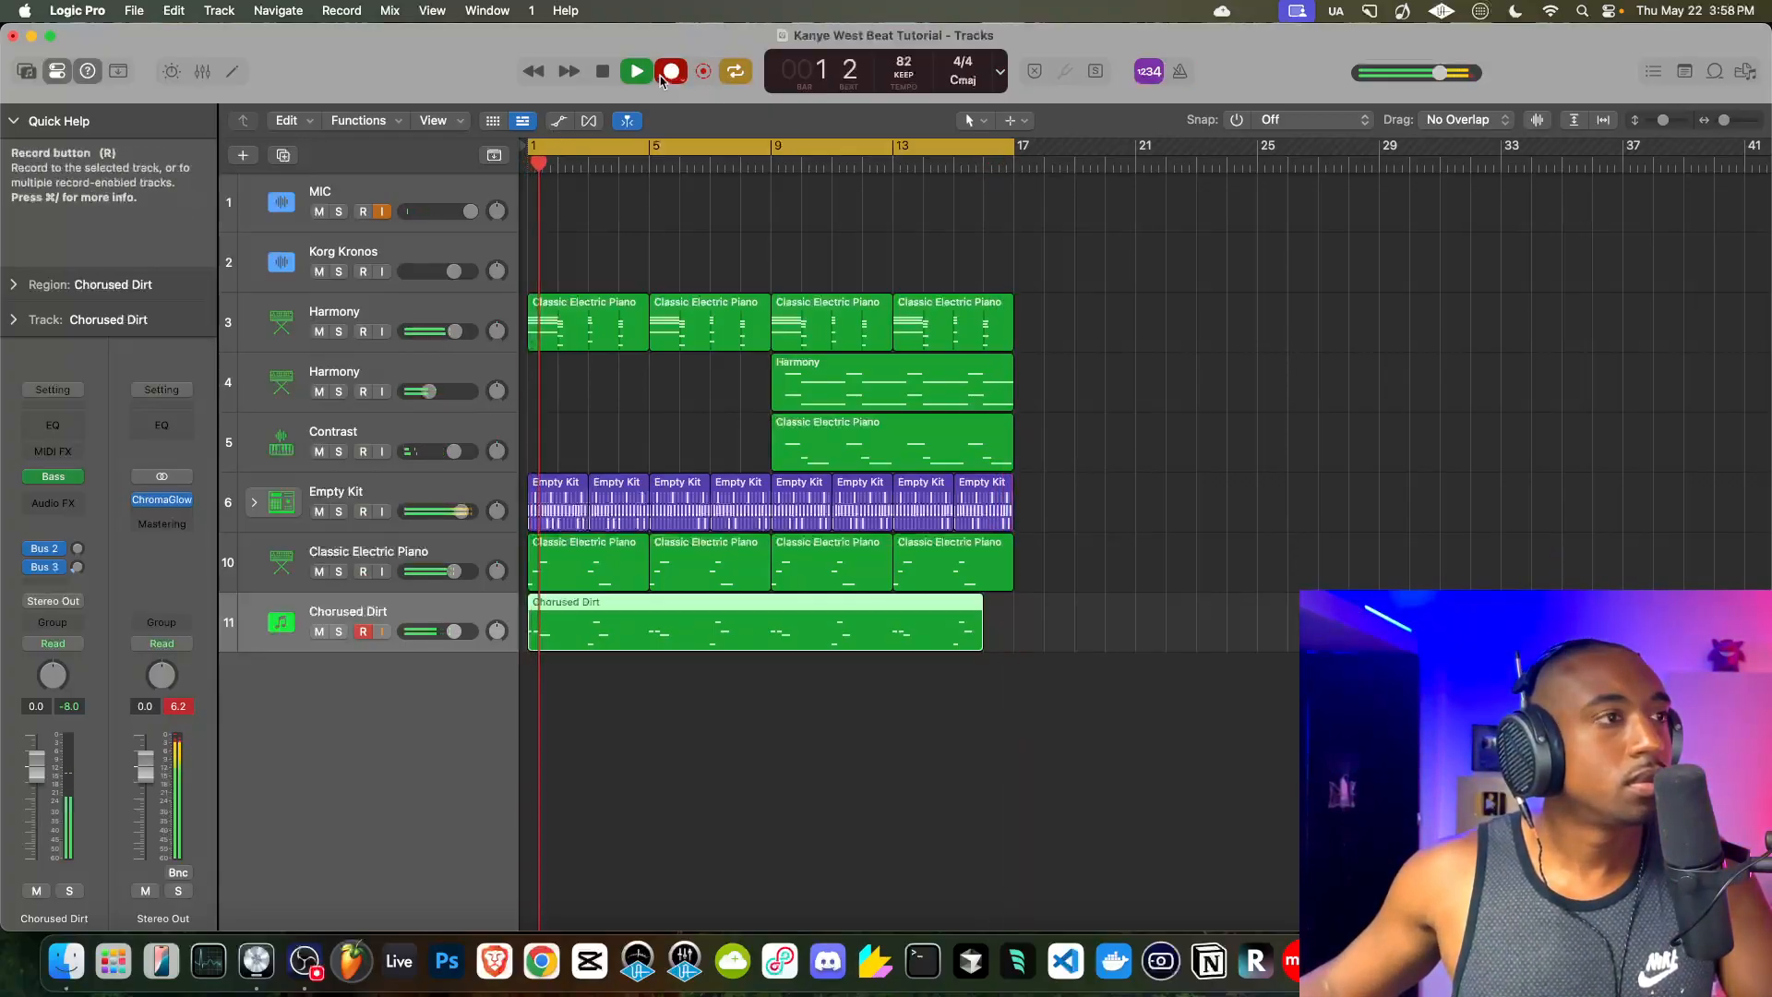
pyautogui.click(669, 70)
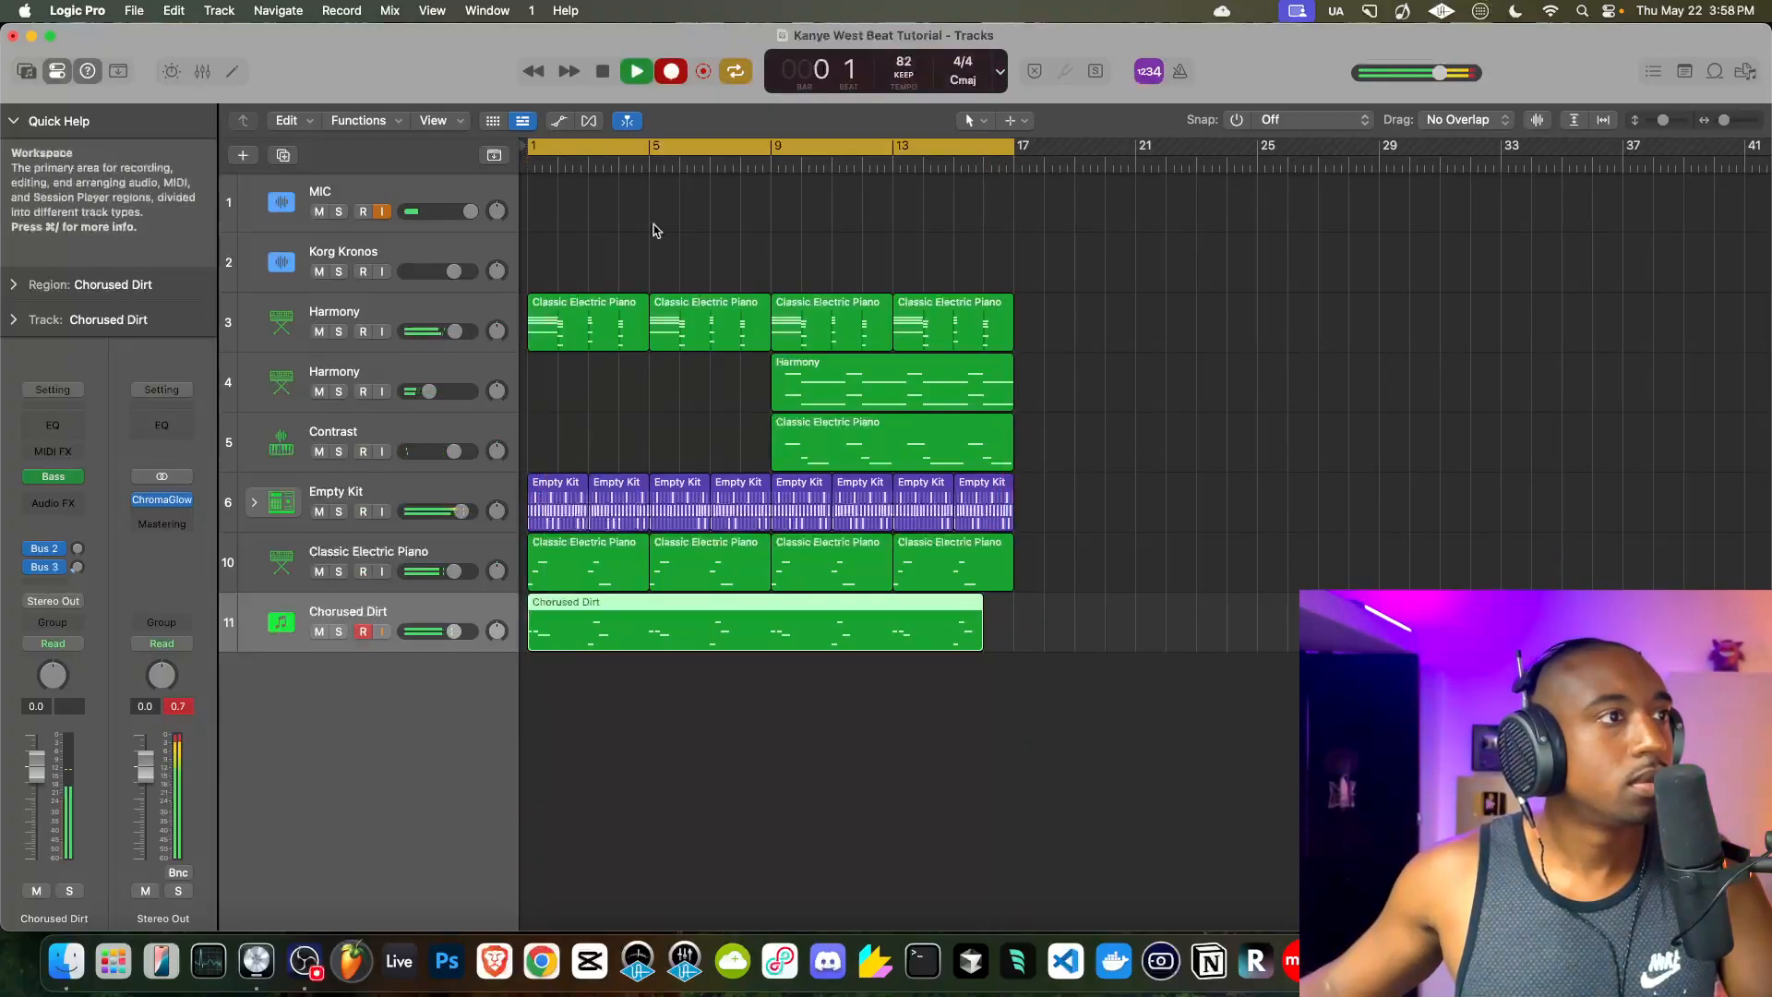
pyautogui.click(666, 85)
# - Open the recorded bass region in the Piano Roll, select all its notes, and collapse the editor
pyautogui.doubleClick(576, 628)
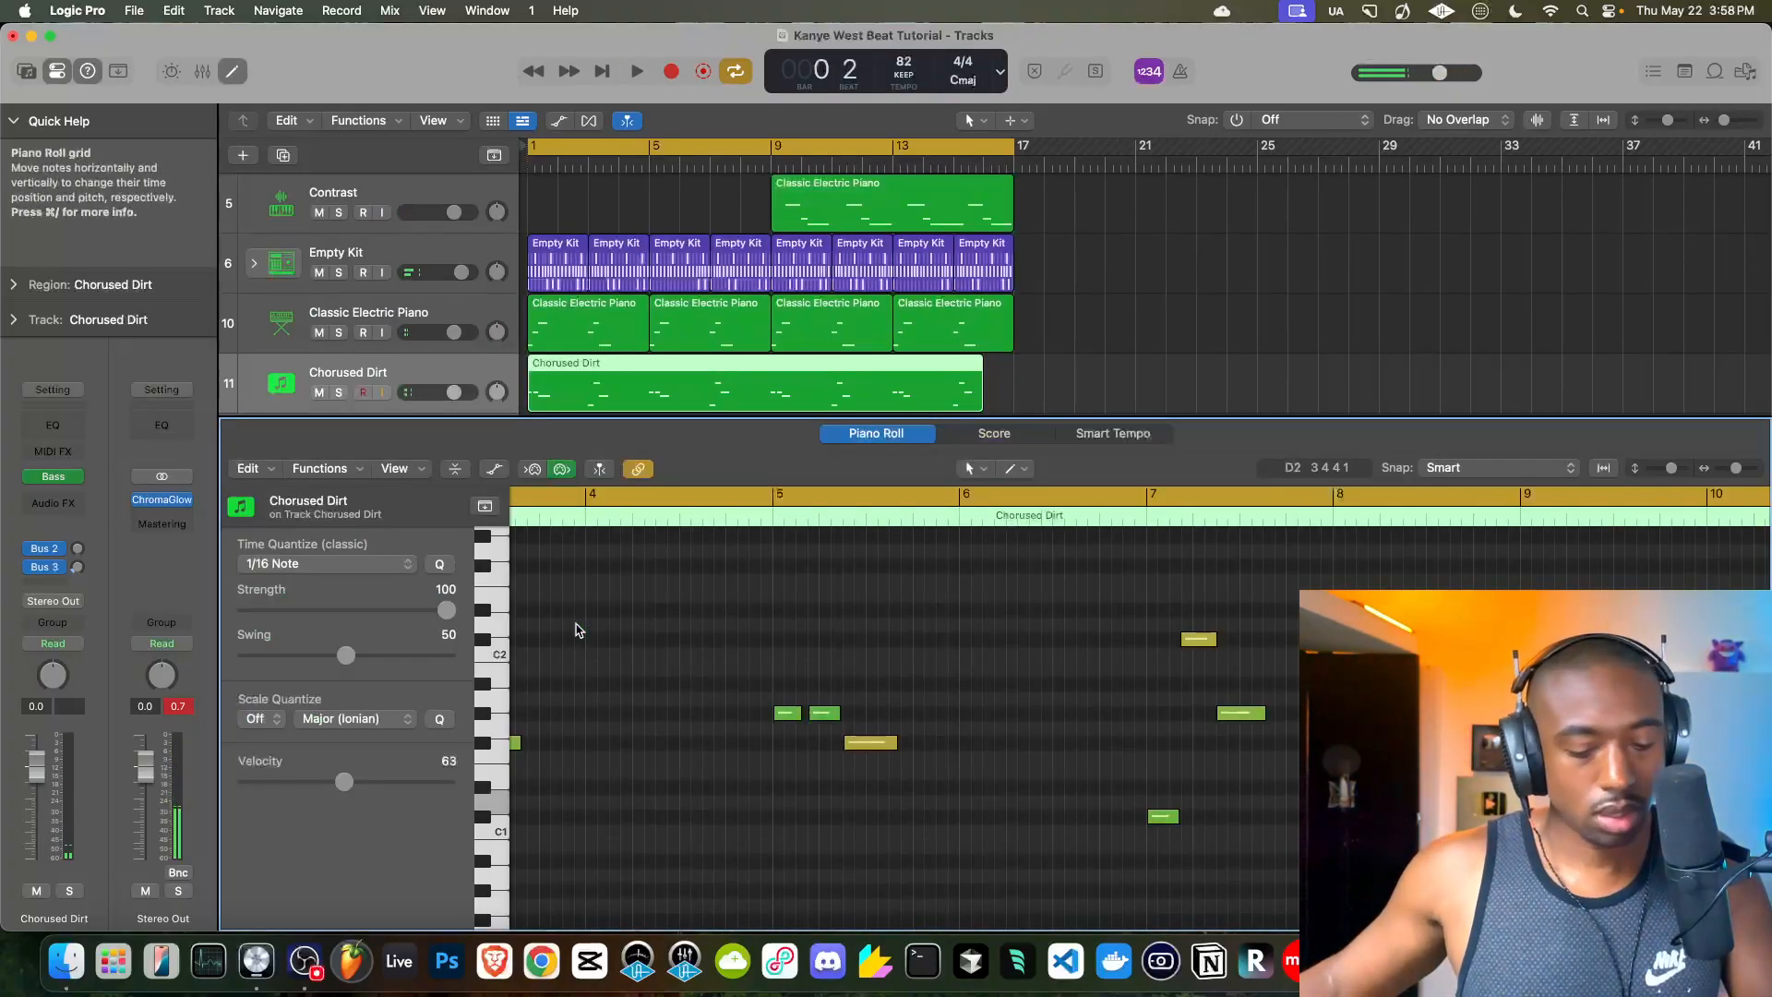
pyautogui.press('super+a')
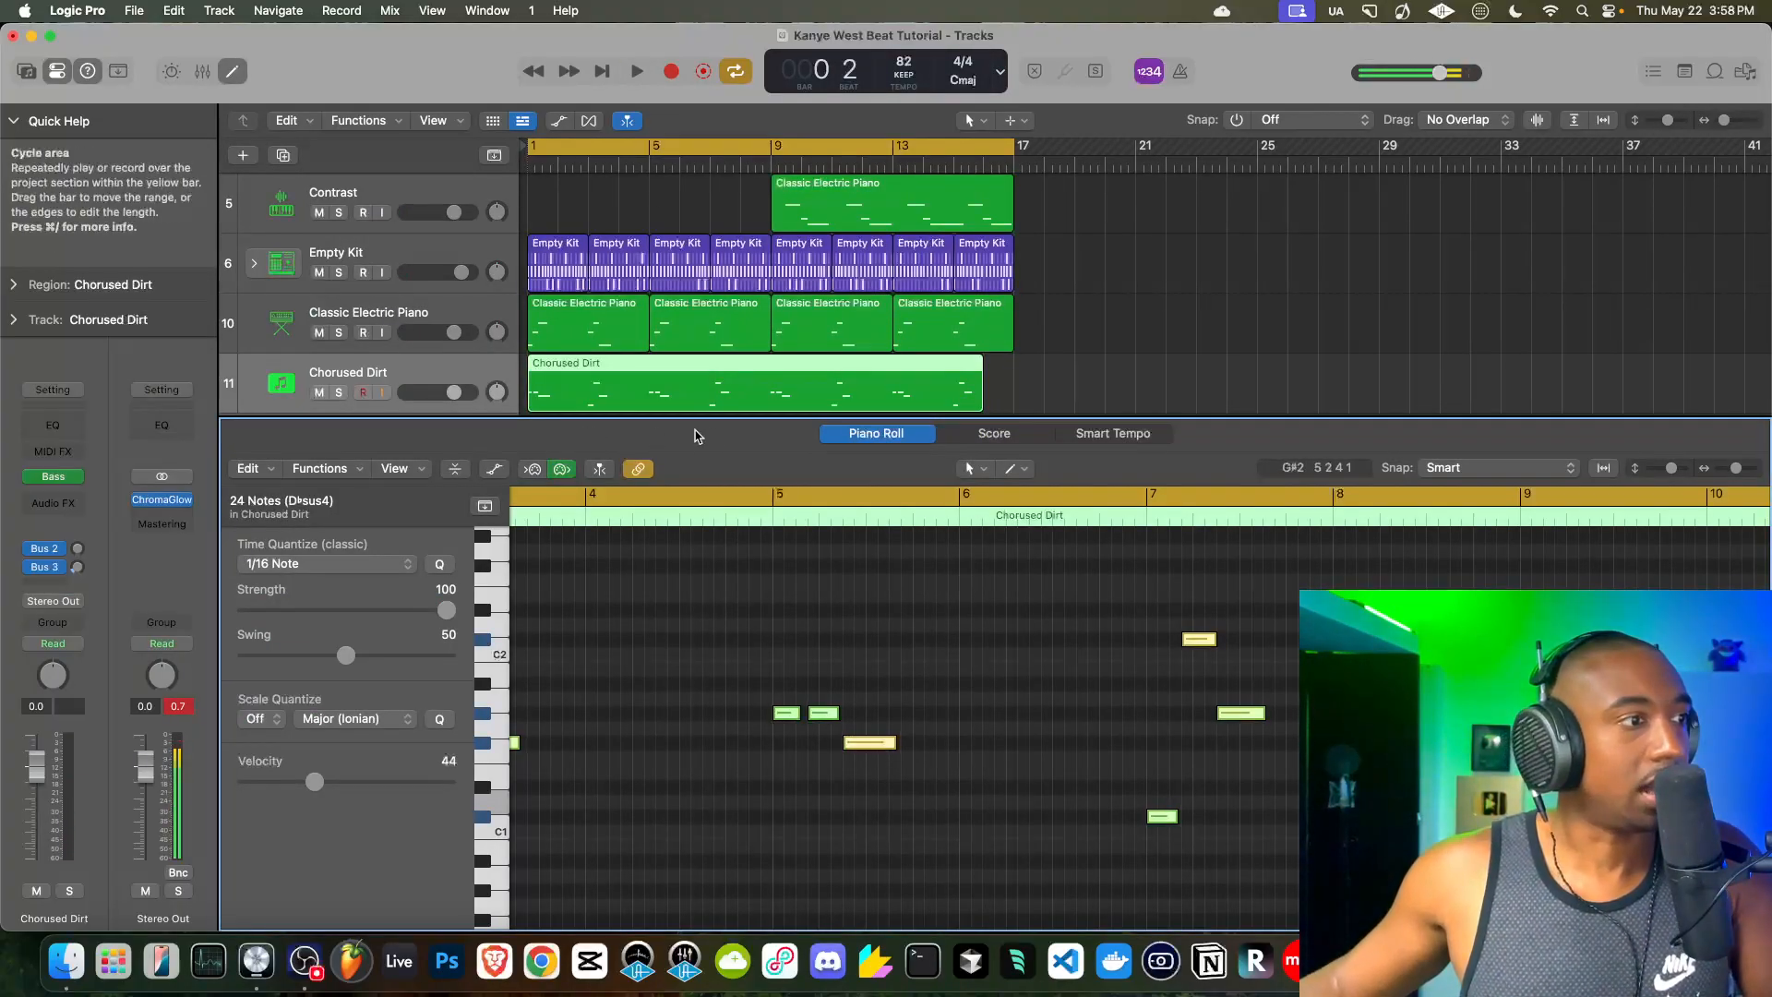
pyautogui.moveTo(699, 417); pyautogui.dragTo(633, 914)
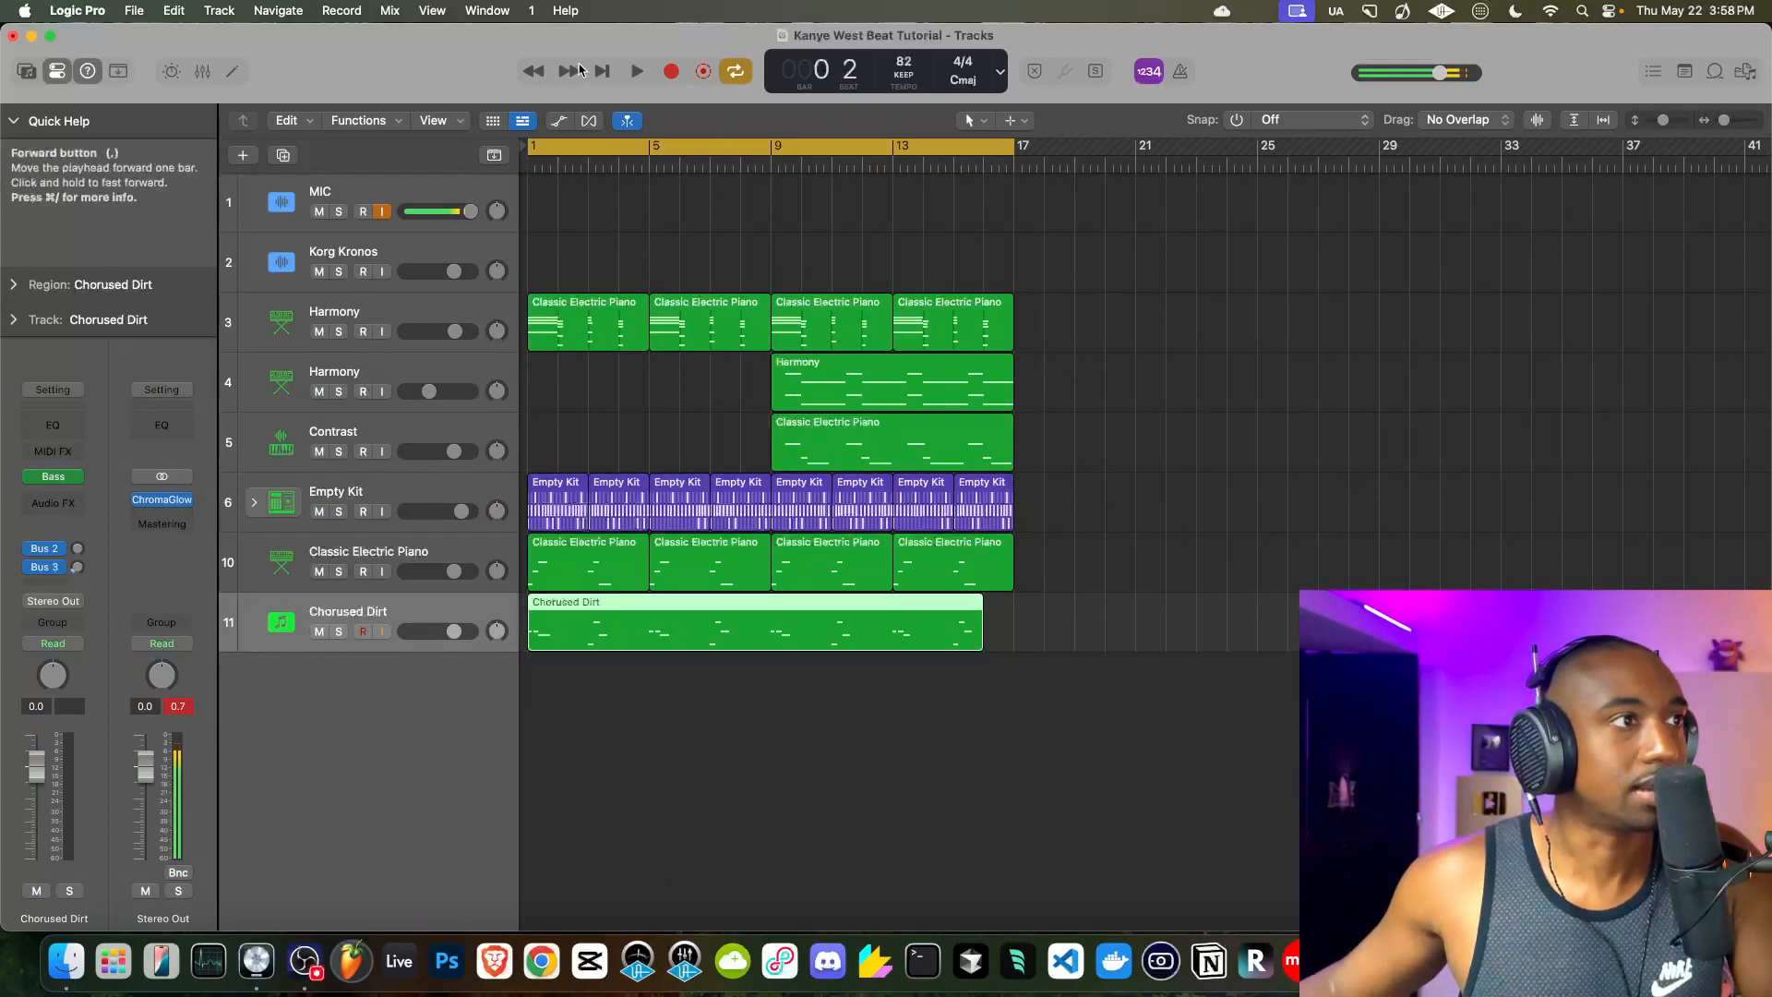
# - Return to bar 1, try to extend the bass region's end to about bar 17, and undo the change
pyautogui.click(533, 72)
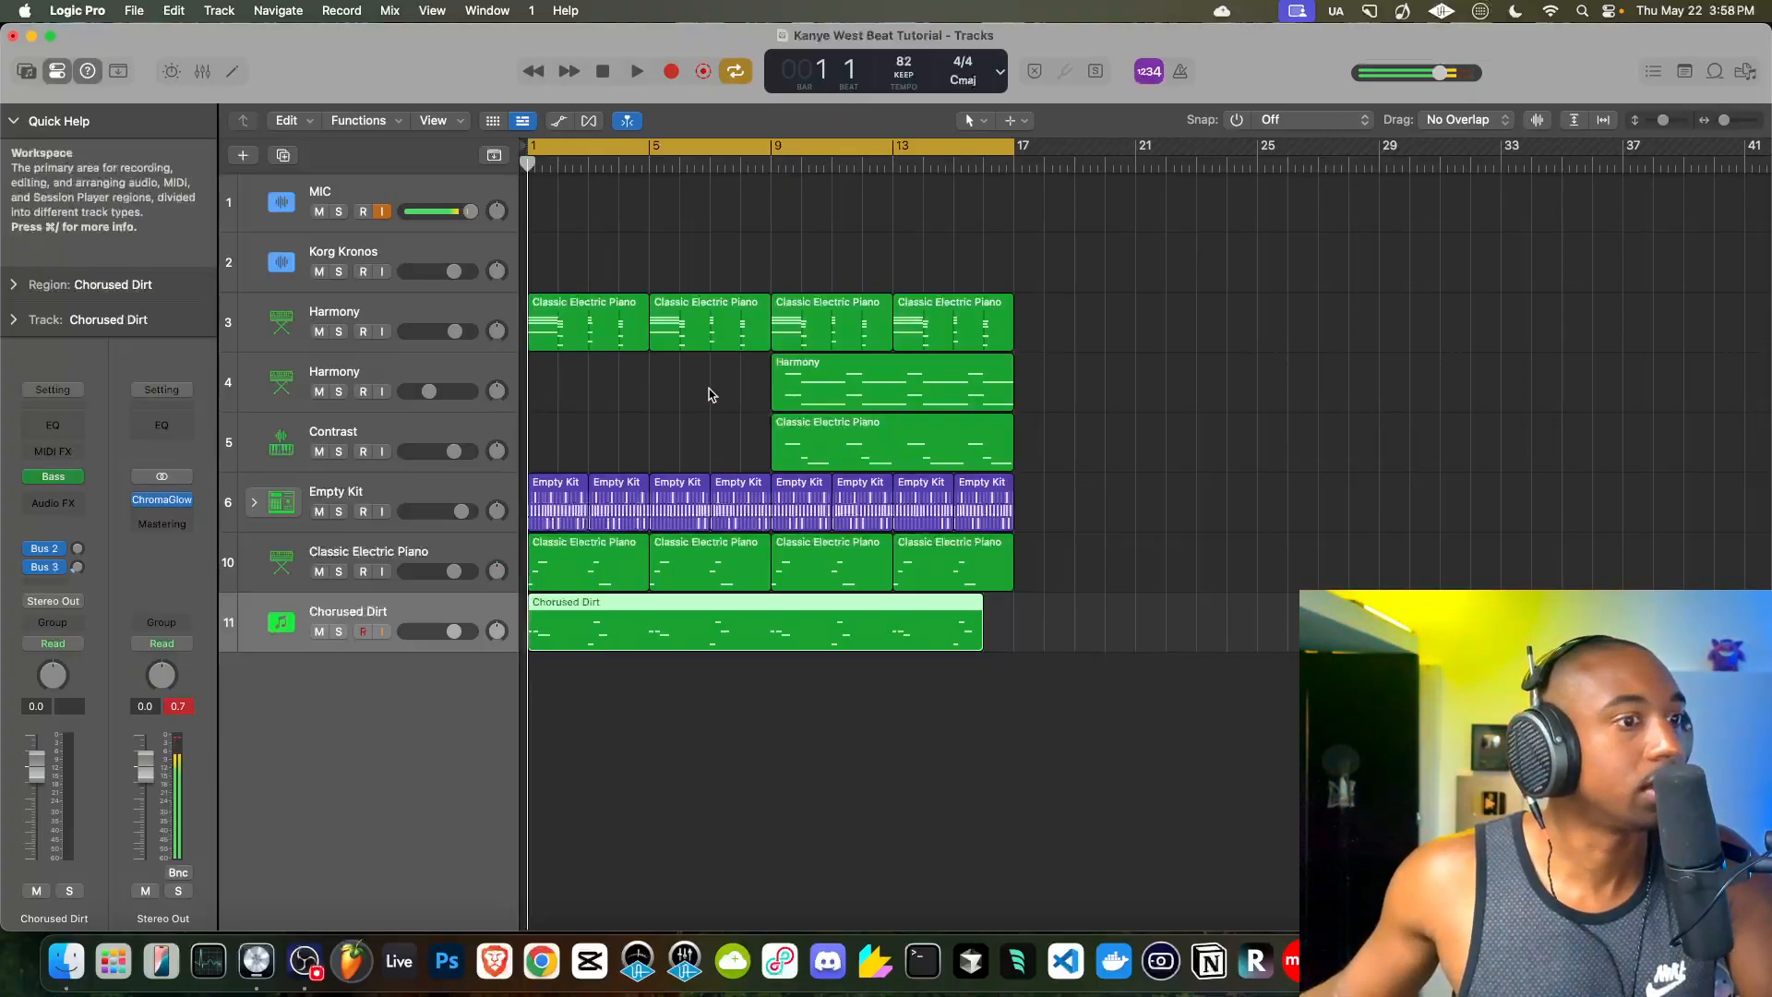
pyautogui.moveTo(982, 626); pyautogui.dragTo(1023, 632)
pyautogui.press('super+z')
pyautogui.press('super+z')
# - Play the beat and examine the first and third Empty Kit patterns in the Step Sequencer, collapsing the editor after each
pyautogui.press('space')
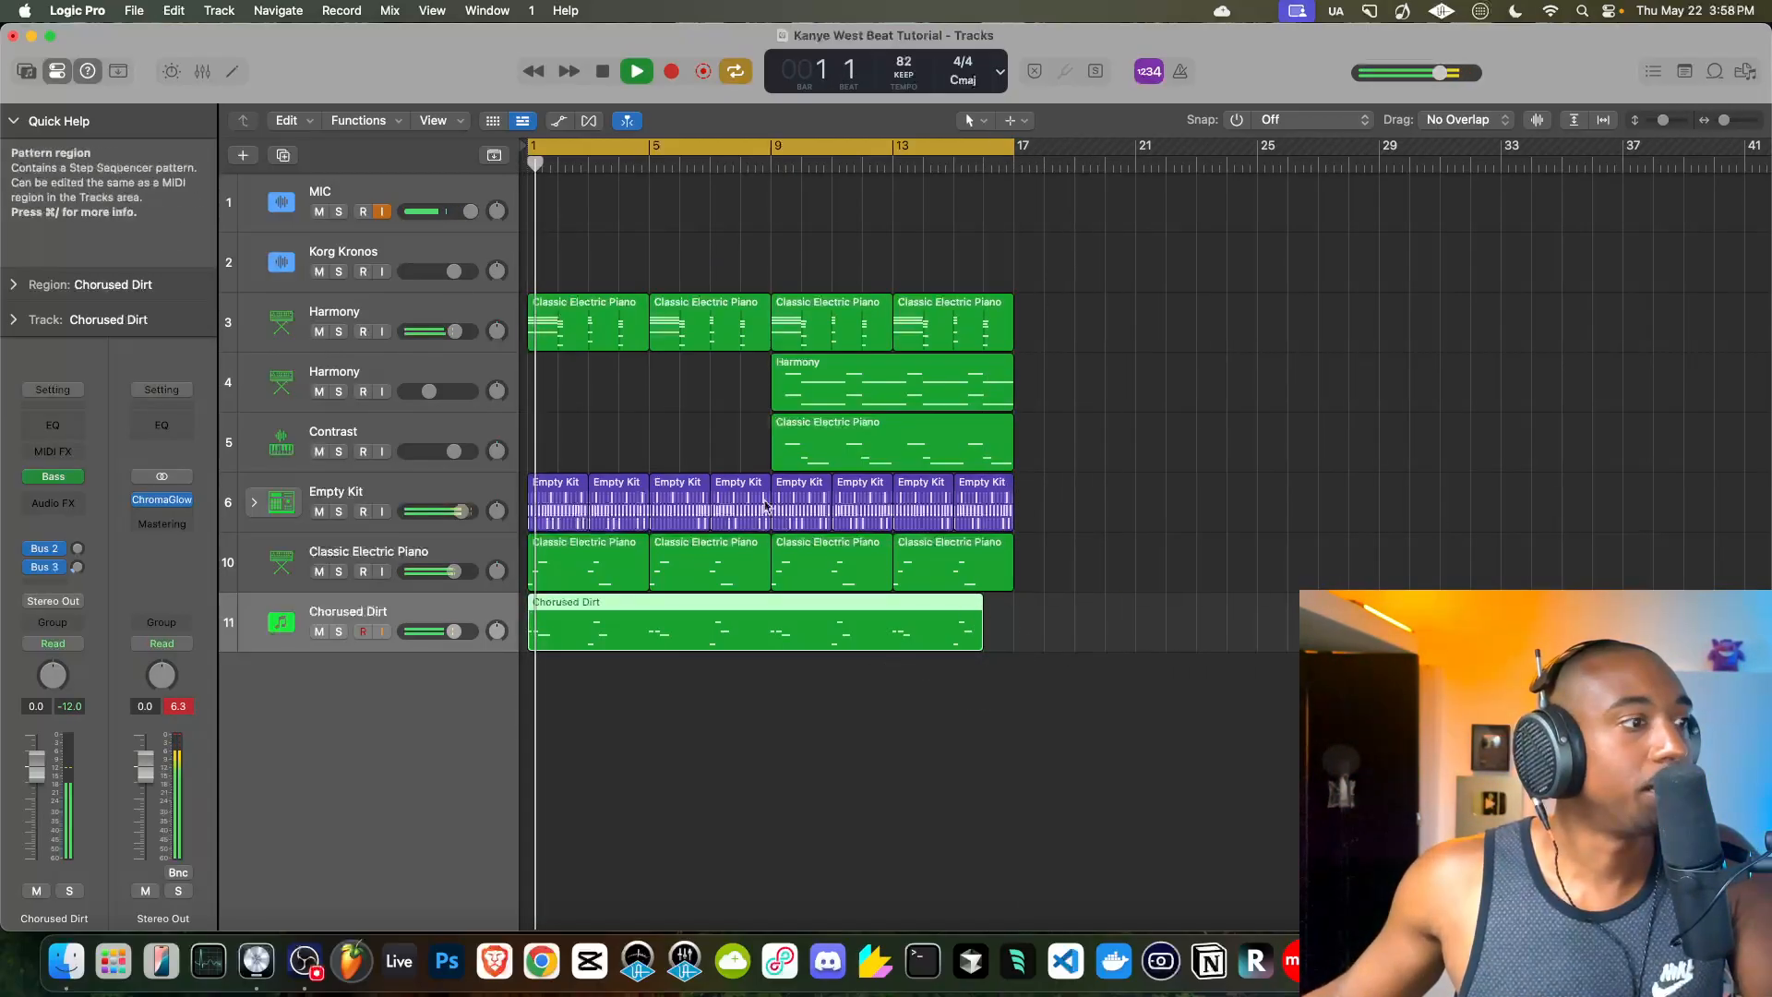
pyautogui.click(570, 489)
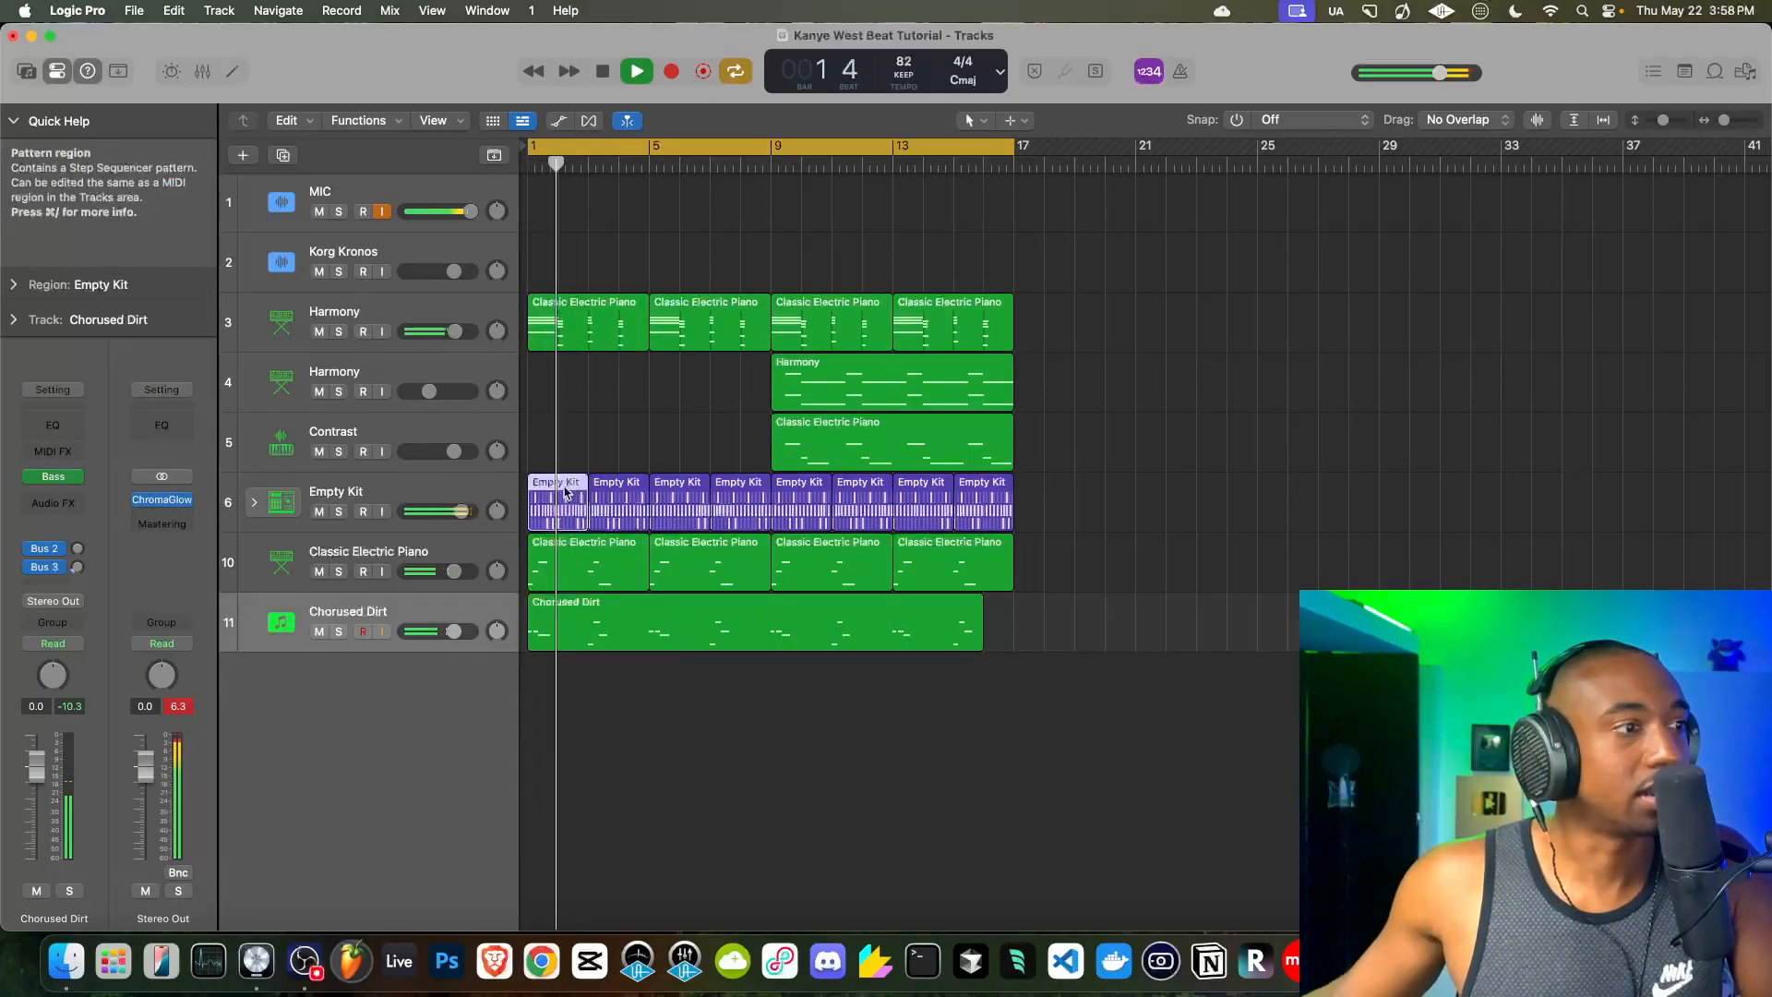
pyautogui.doubleClick(559, 514)
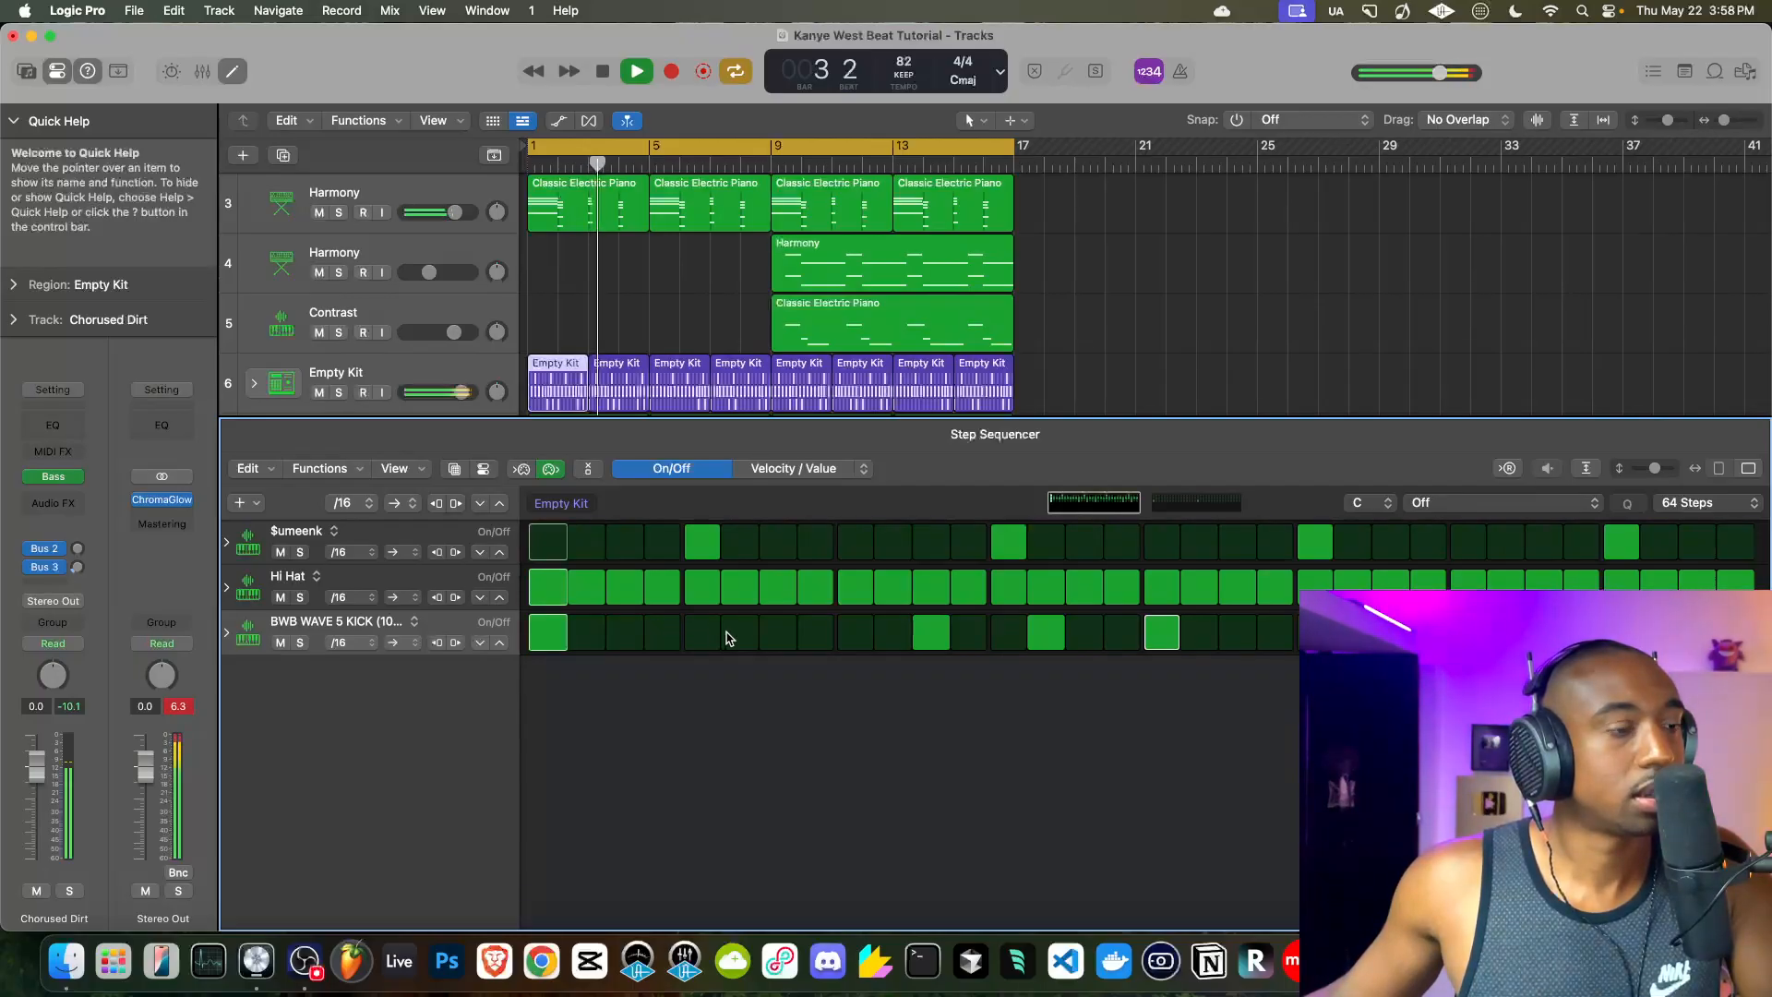
pyautogui.moveTo(972, 419); pyautogui.dragTo(855, 886)
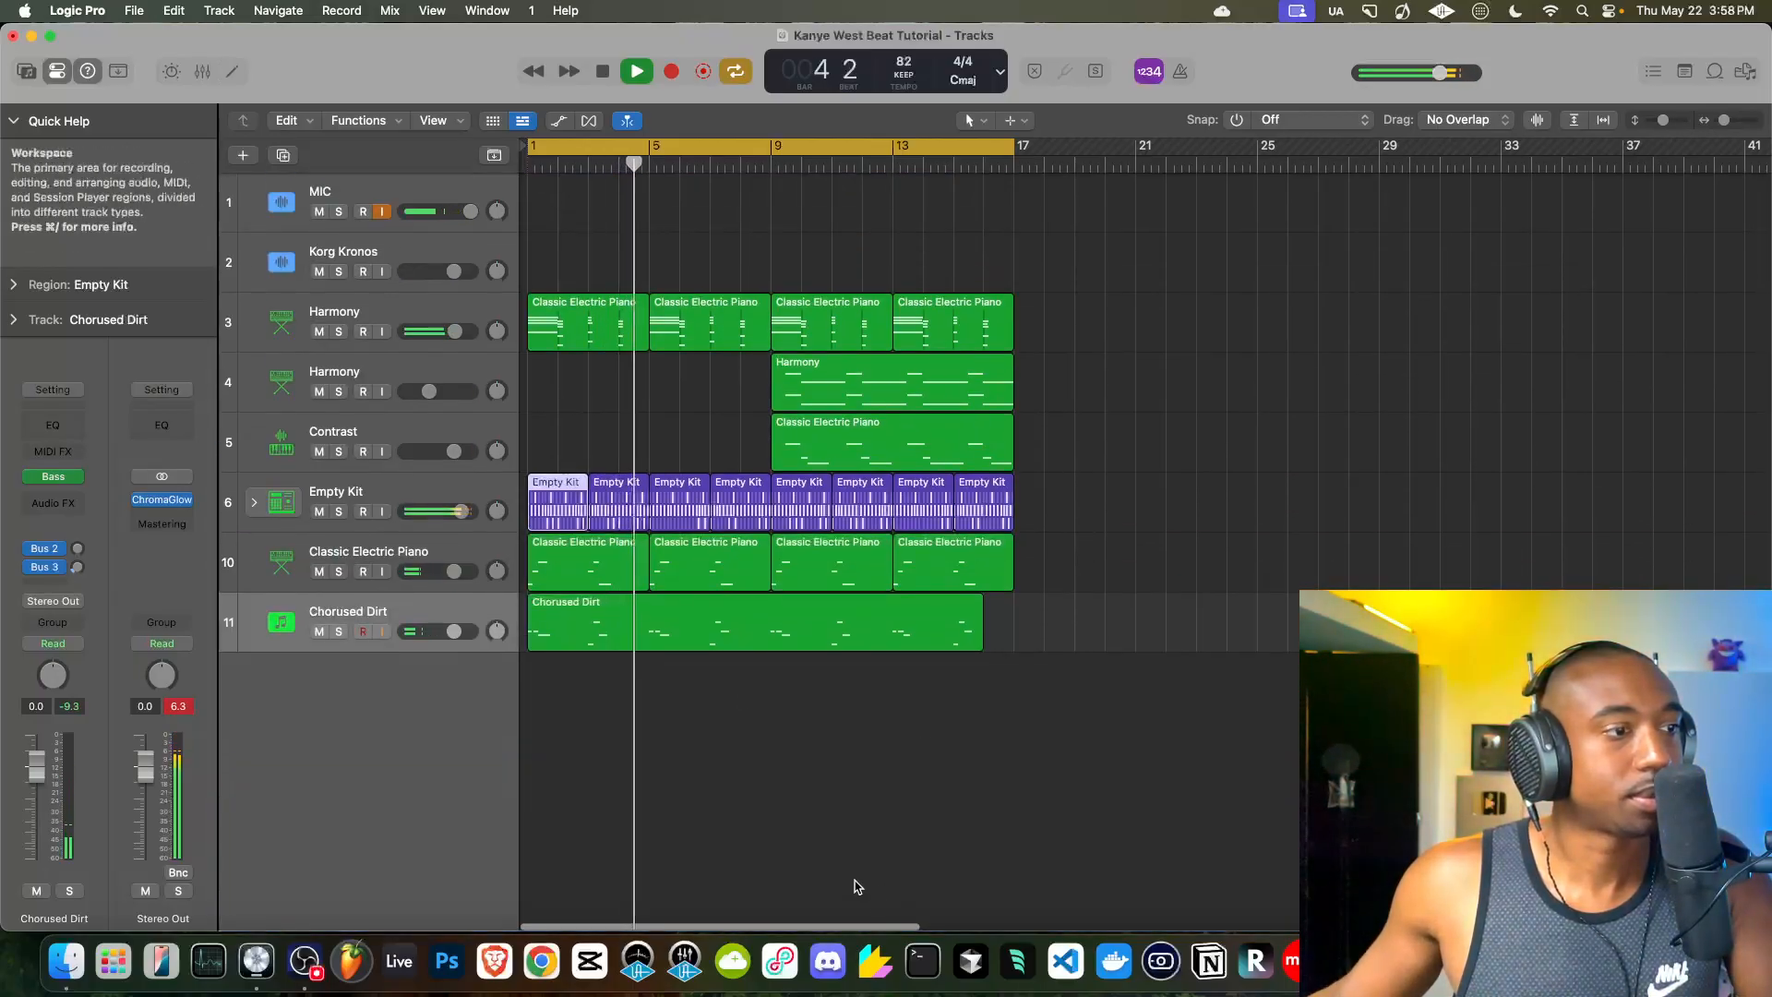
pyautogui.click(689, 505)
pyautogui.doubleClick(689, 506)
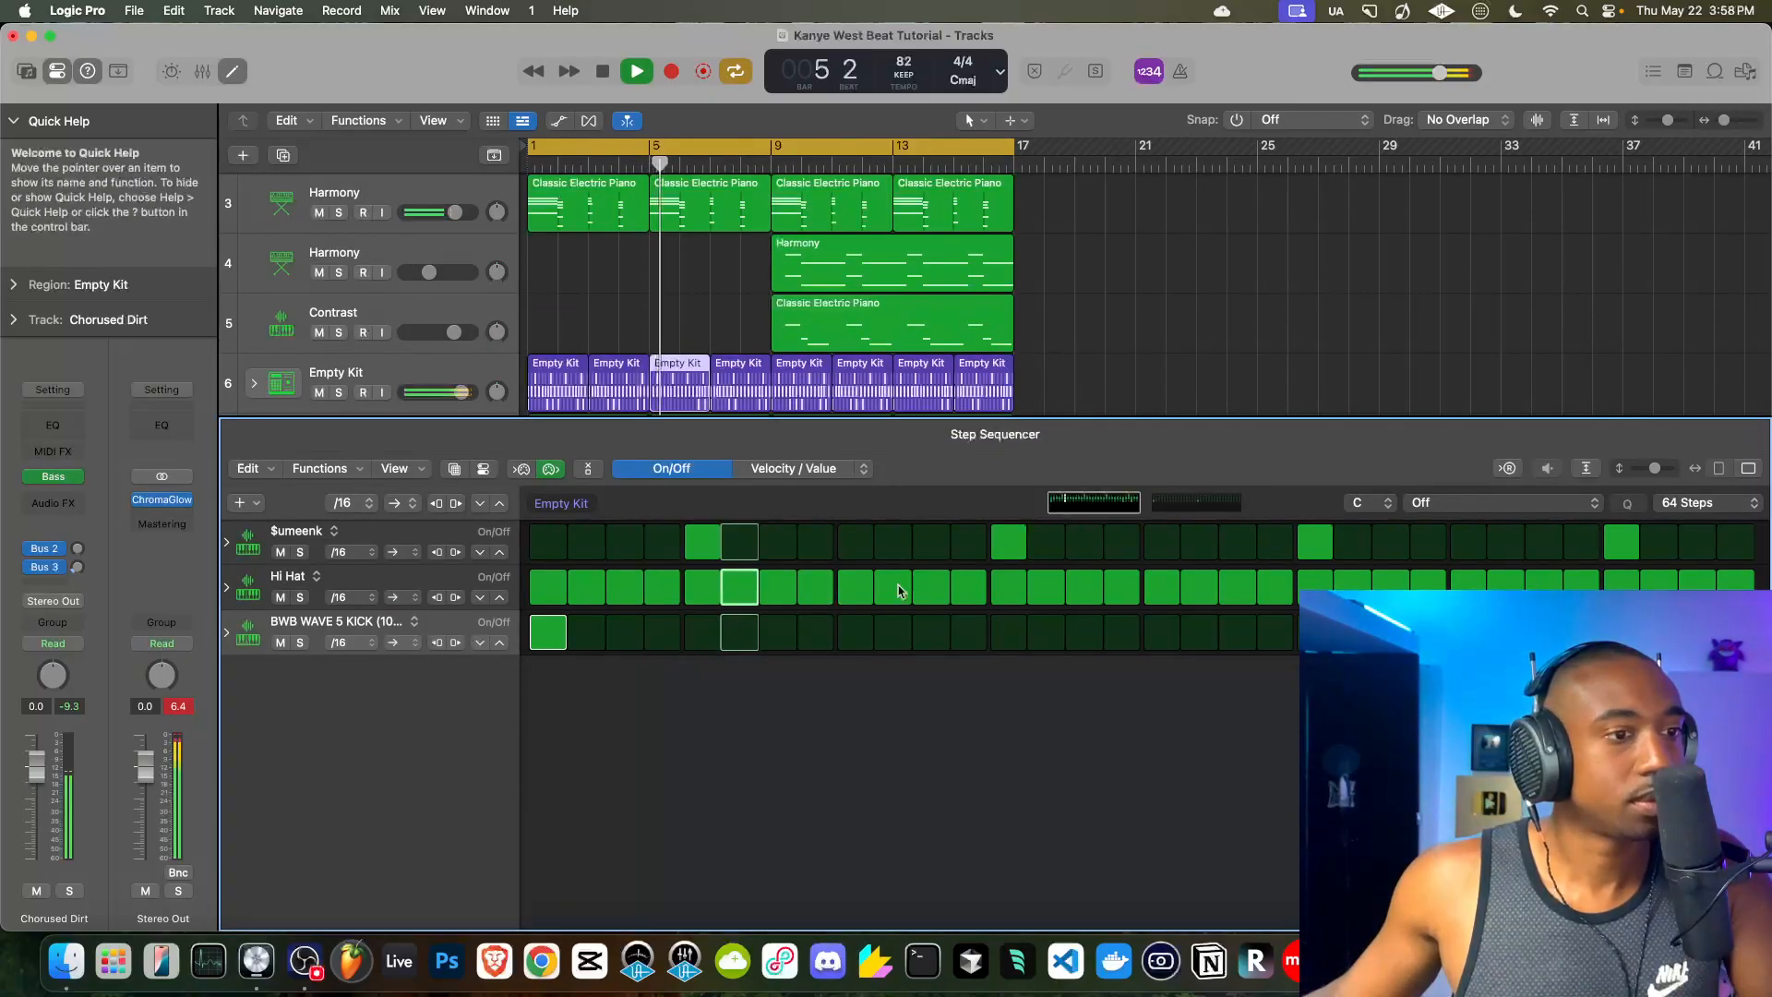
pyautogui.moveTo(576, 435); pyautogui.dragTo(614, 927)
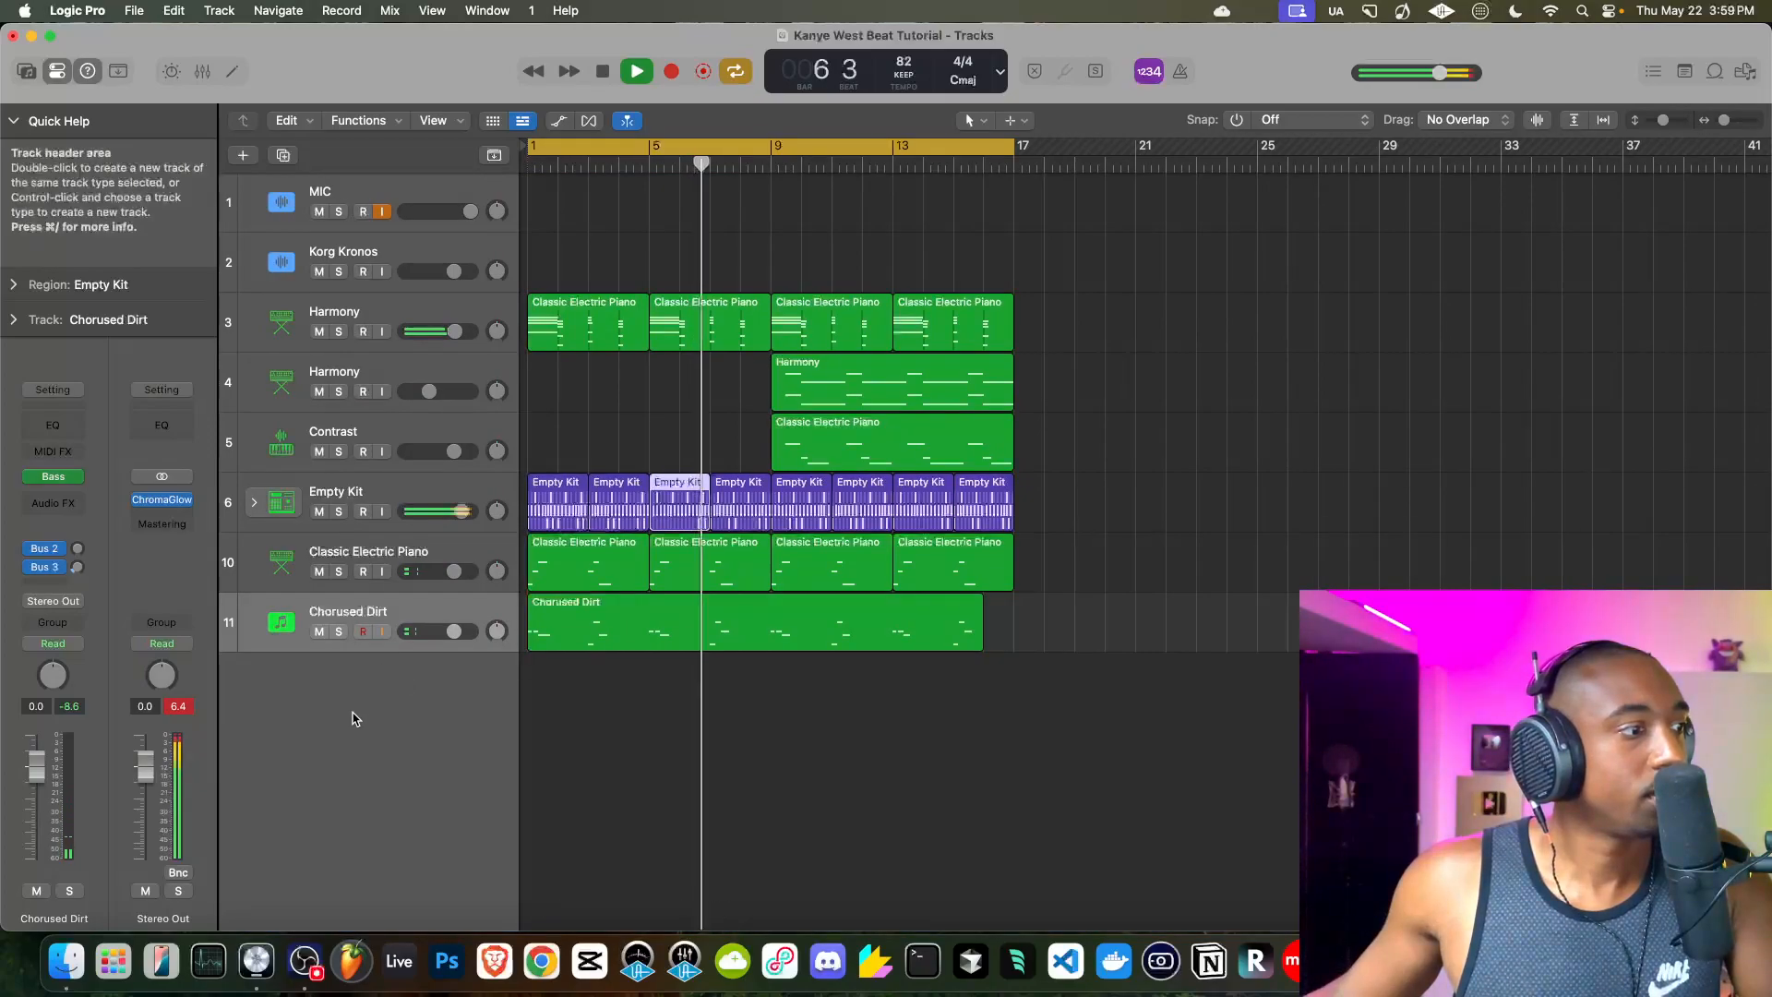
# - Open ChromaGlow on the Stereo Out channel and set its Drive to 58%
pyautogui.click(159, 501)
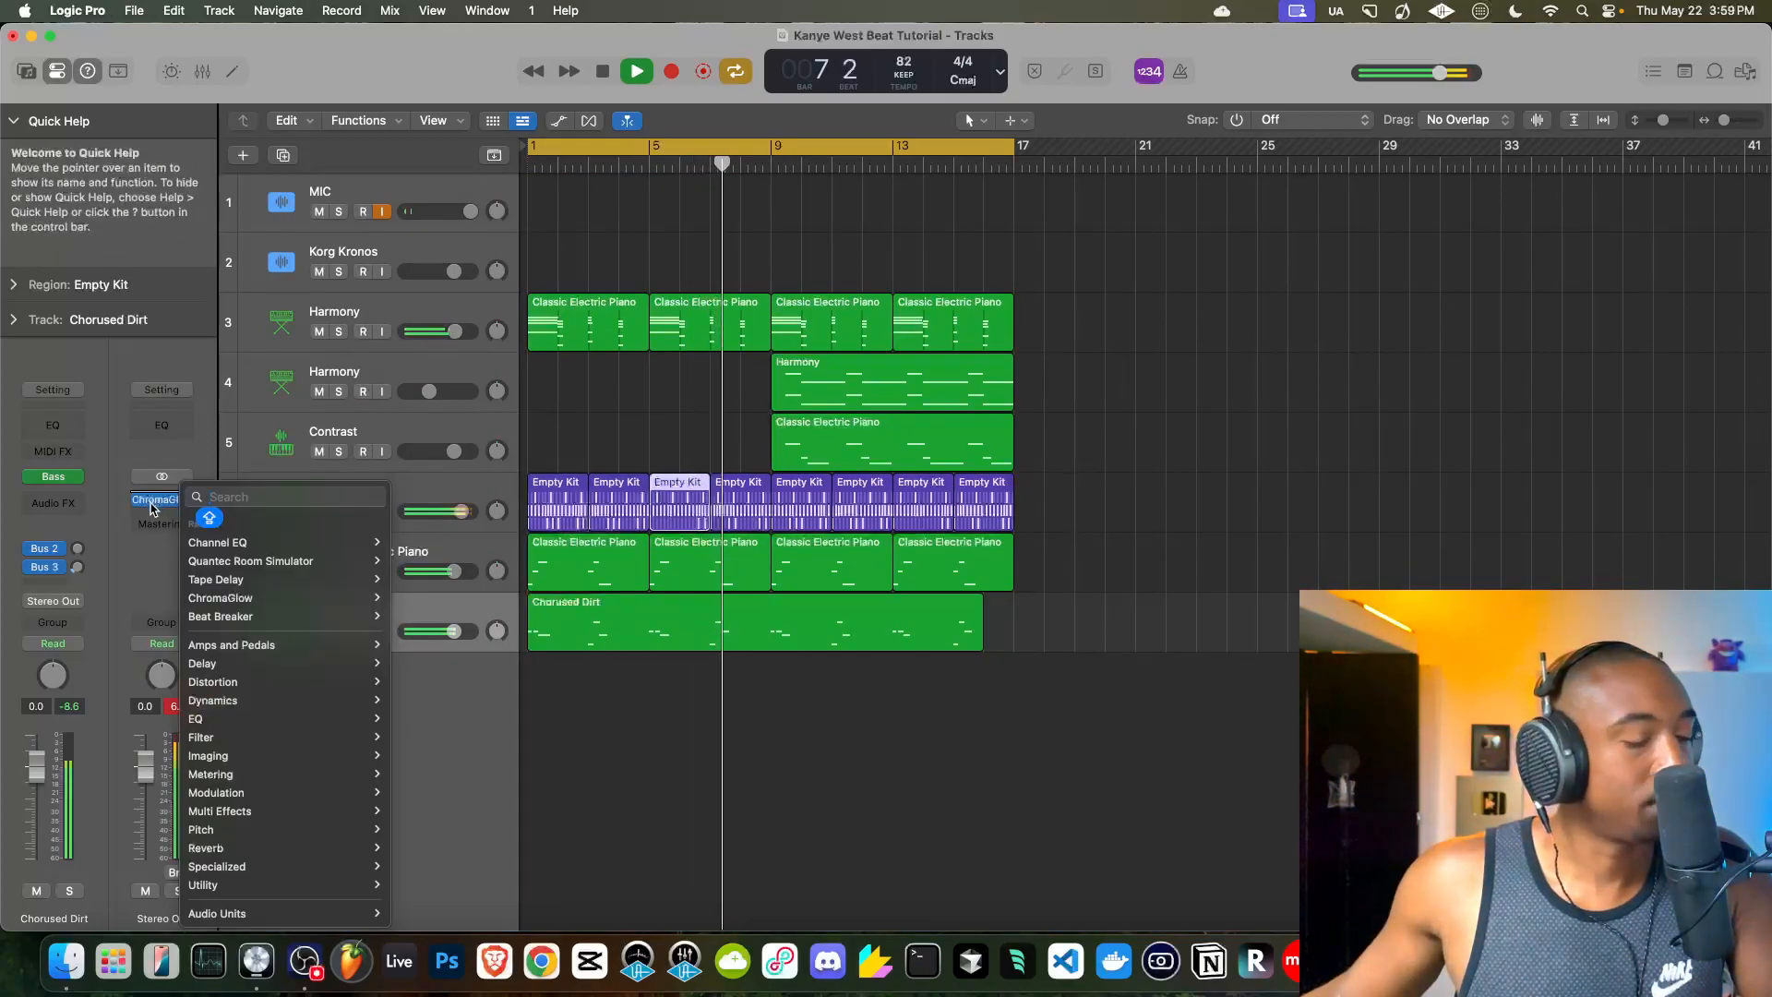
pyautogui.click(152, 508)
pyautogui.click(157, 499)
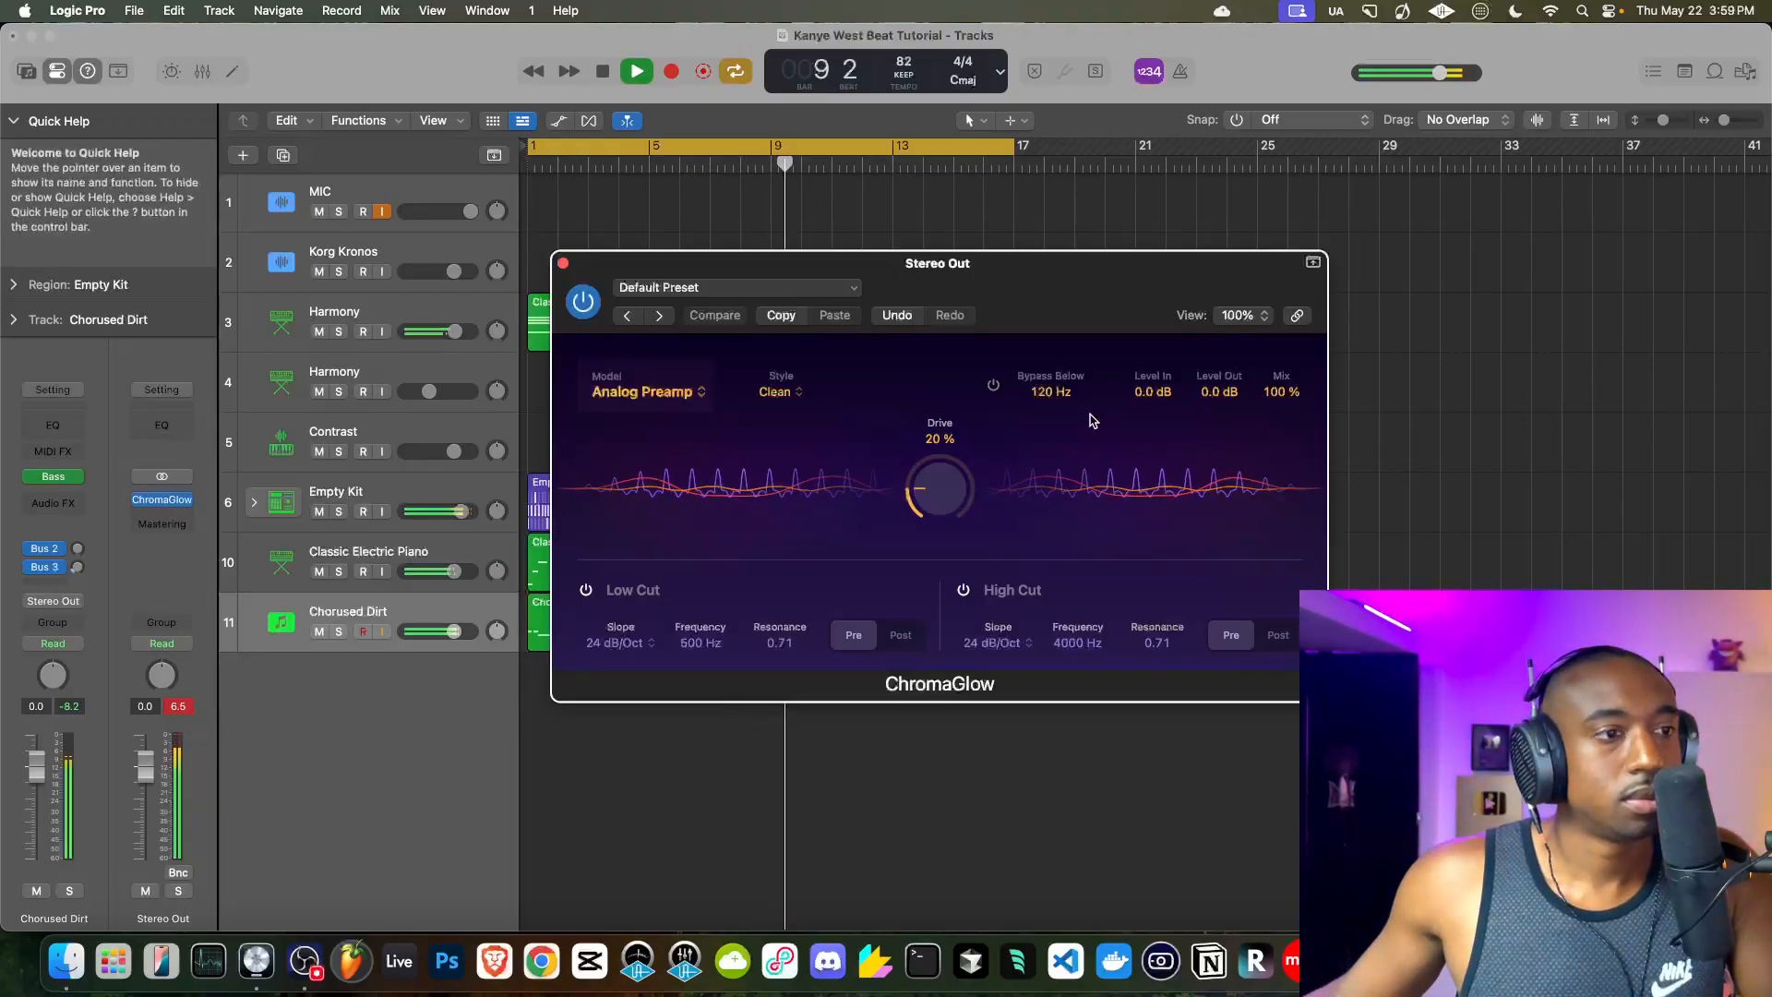
pyautogui.moveTo(941, 486); pyautogui.dragTo(941, 468)
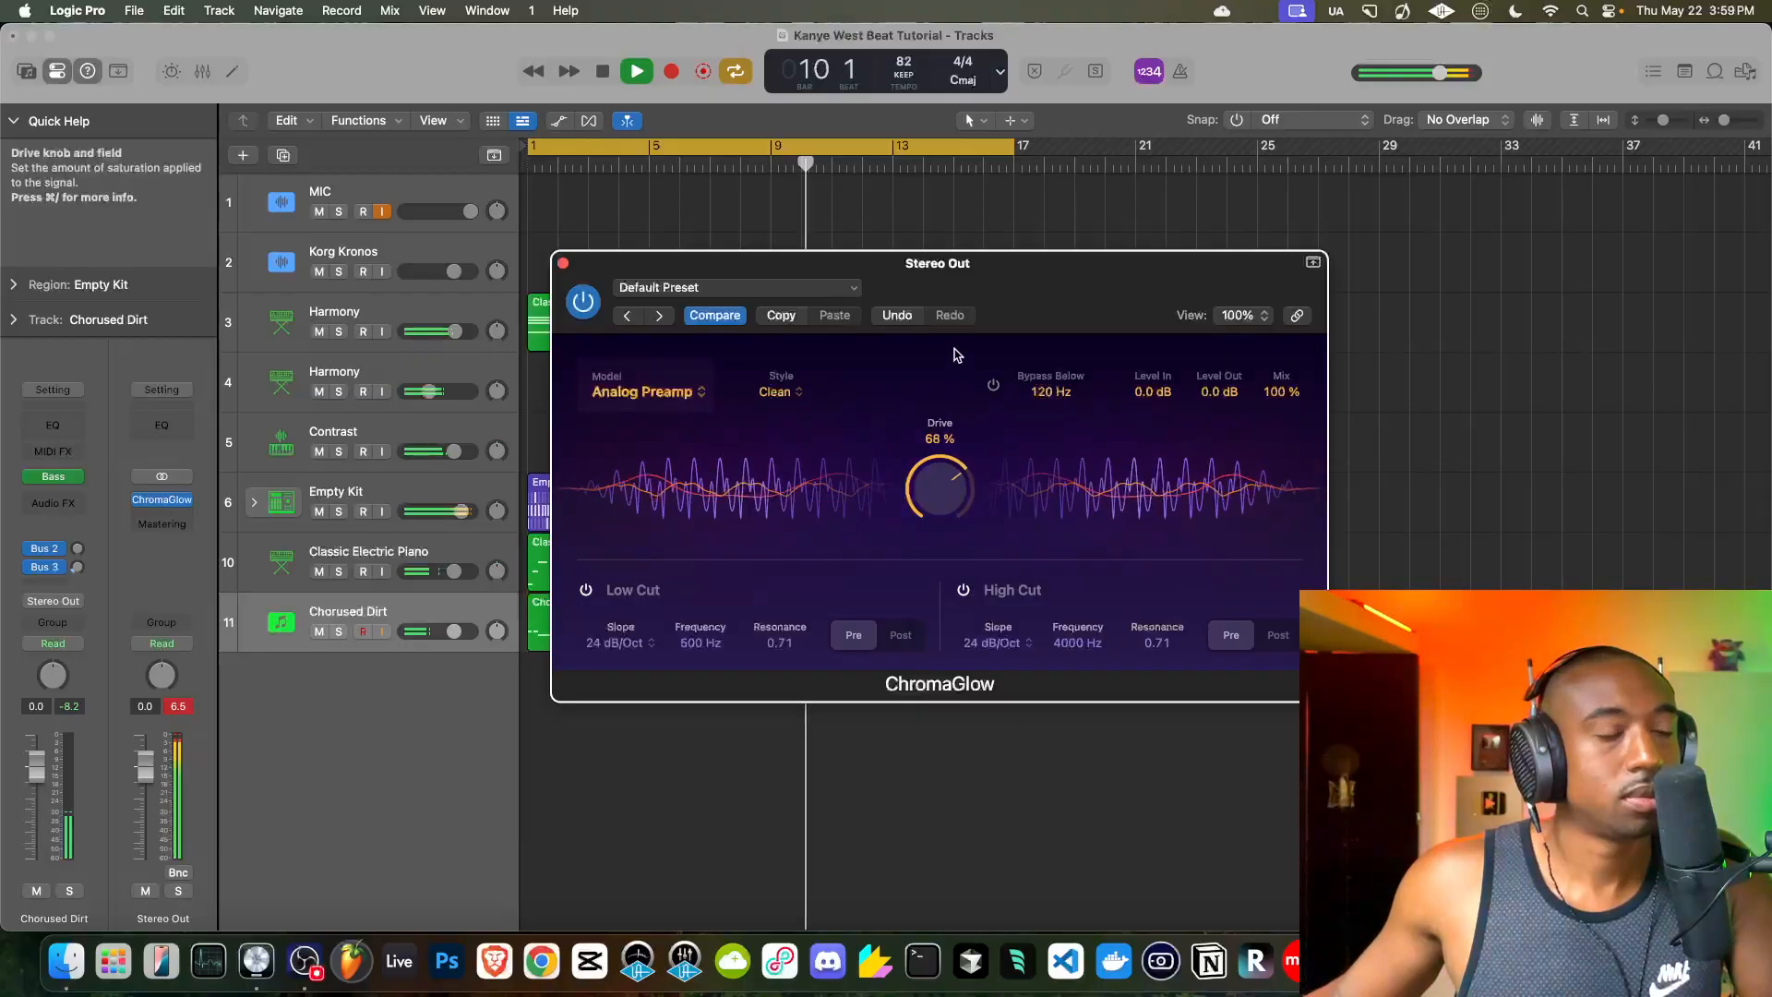
pyautogui.moveTo(955, 349); pyautogui.dragTo(963, 338)
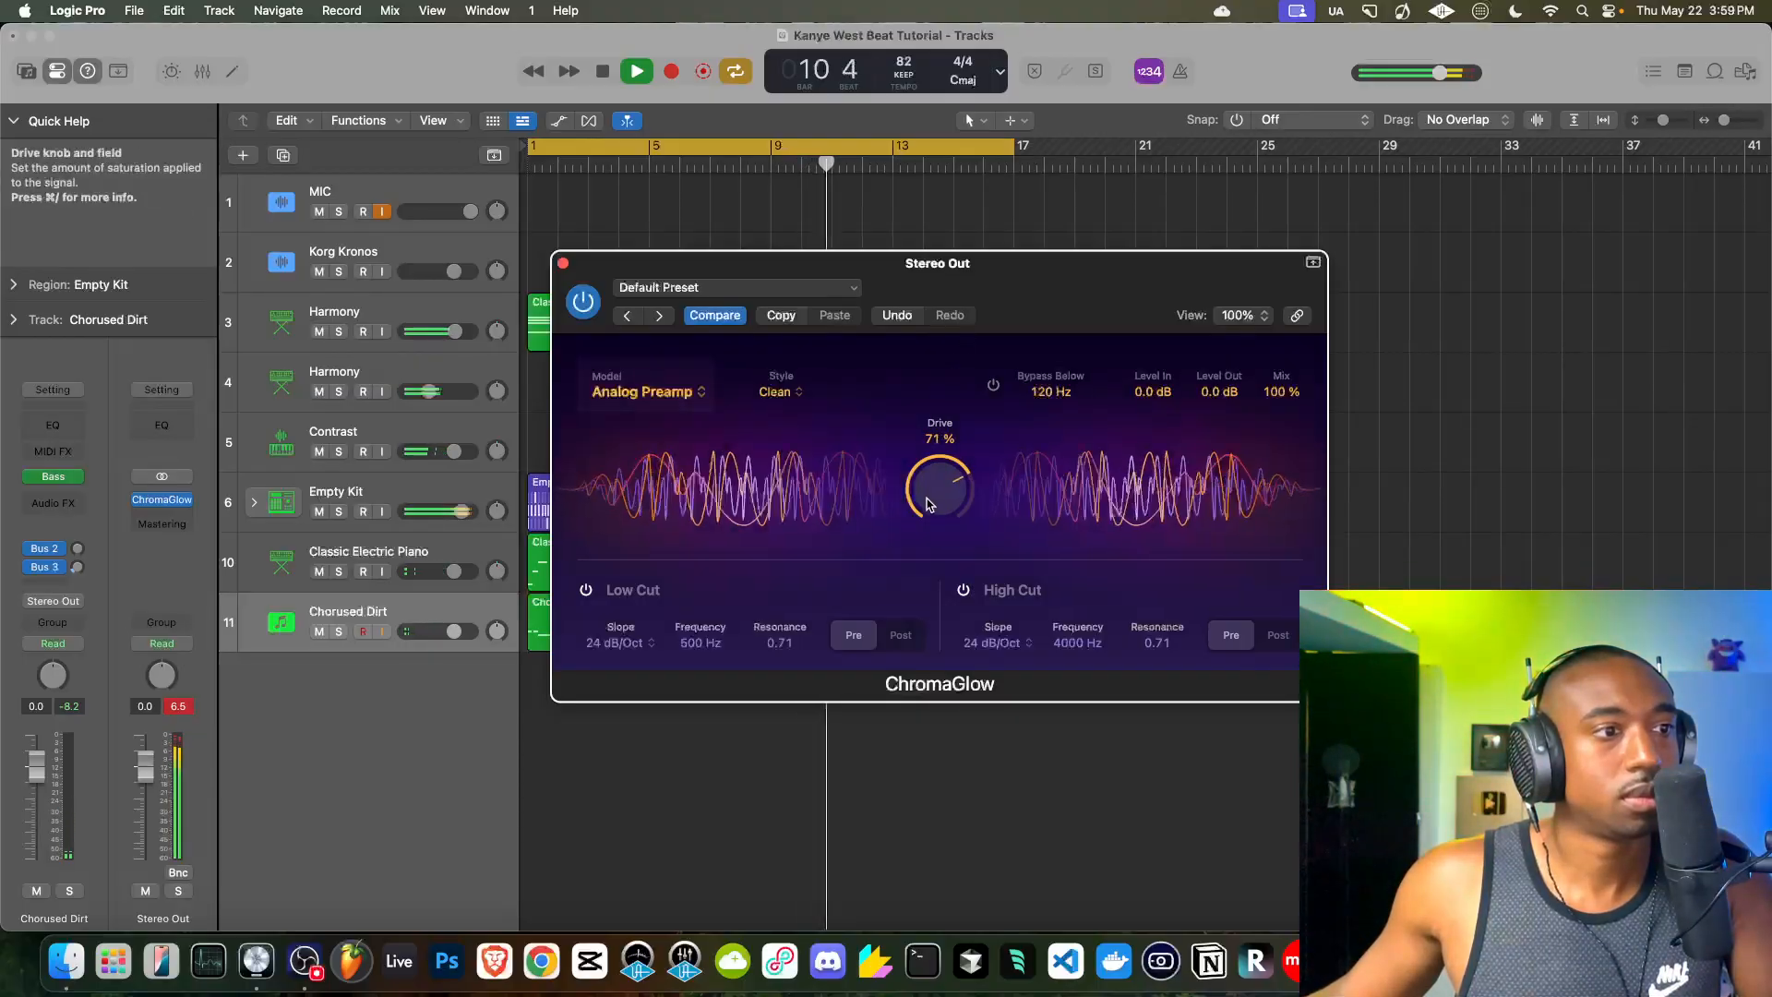
pyautogui.moveTo(925, 524); pyautogui.dragTo(926, 519)
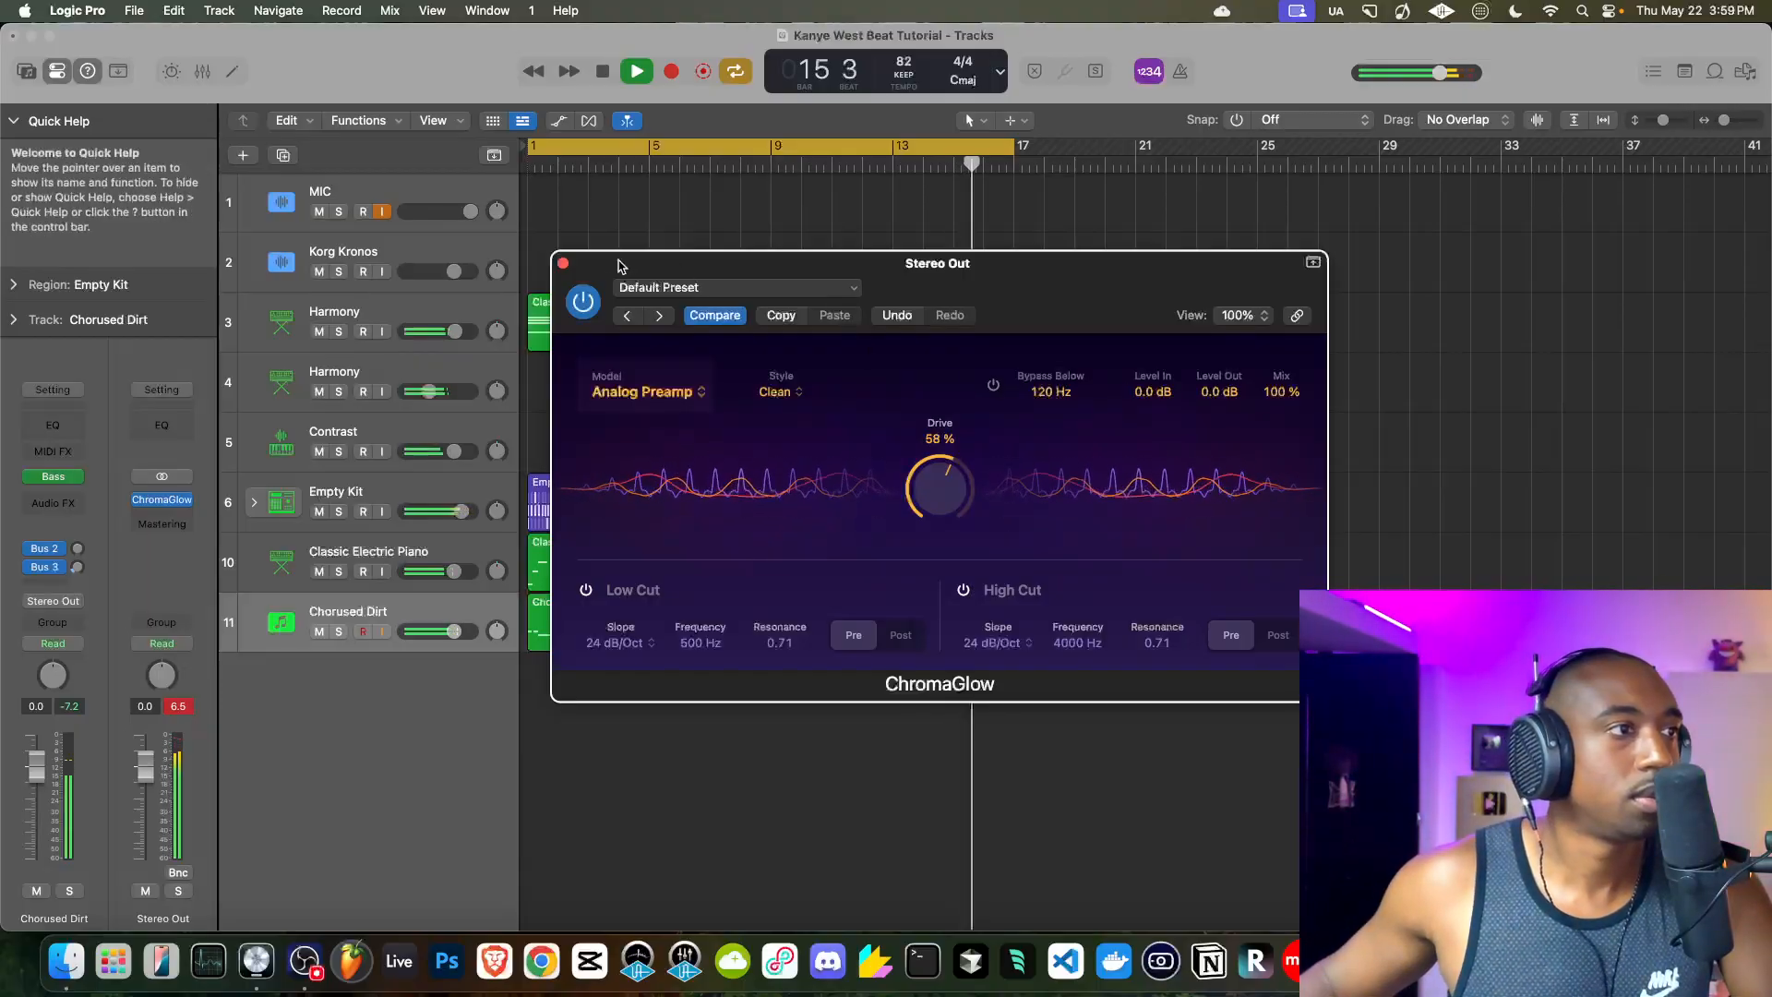
# - Close ChromaGlow and remove the step 14 kick hit from the first two Empty Kit patterns, collapsing the Step Sequencer after each
pyautogui.click(564, 263)
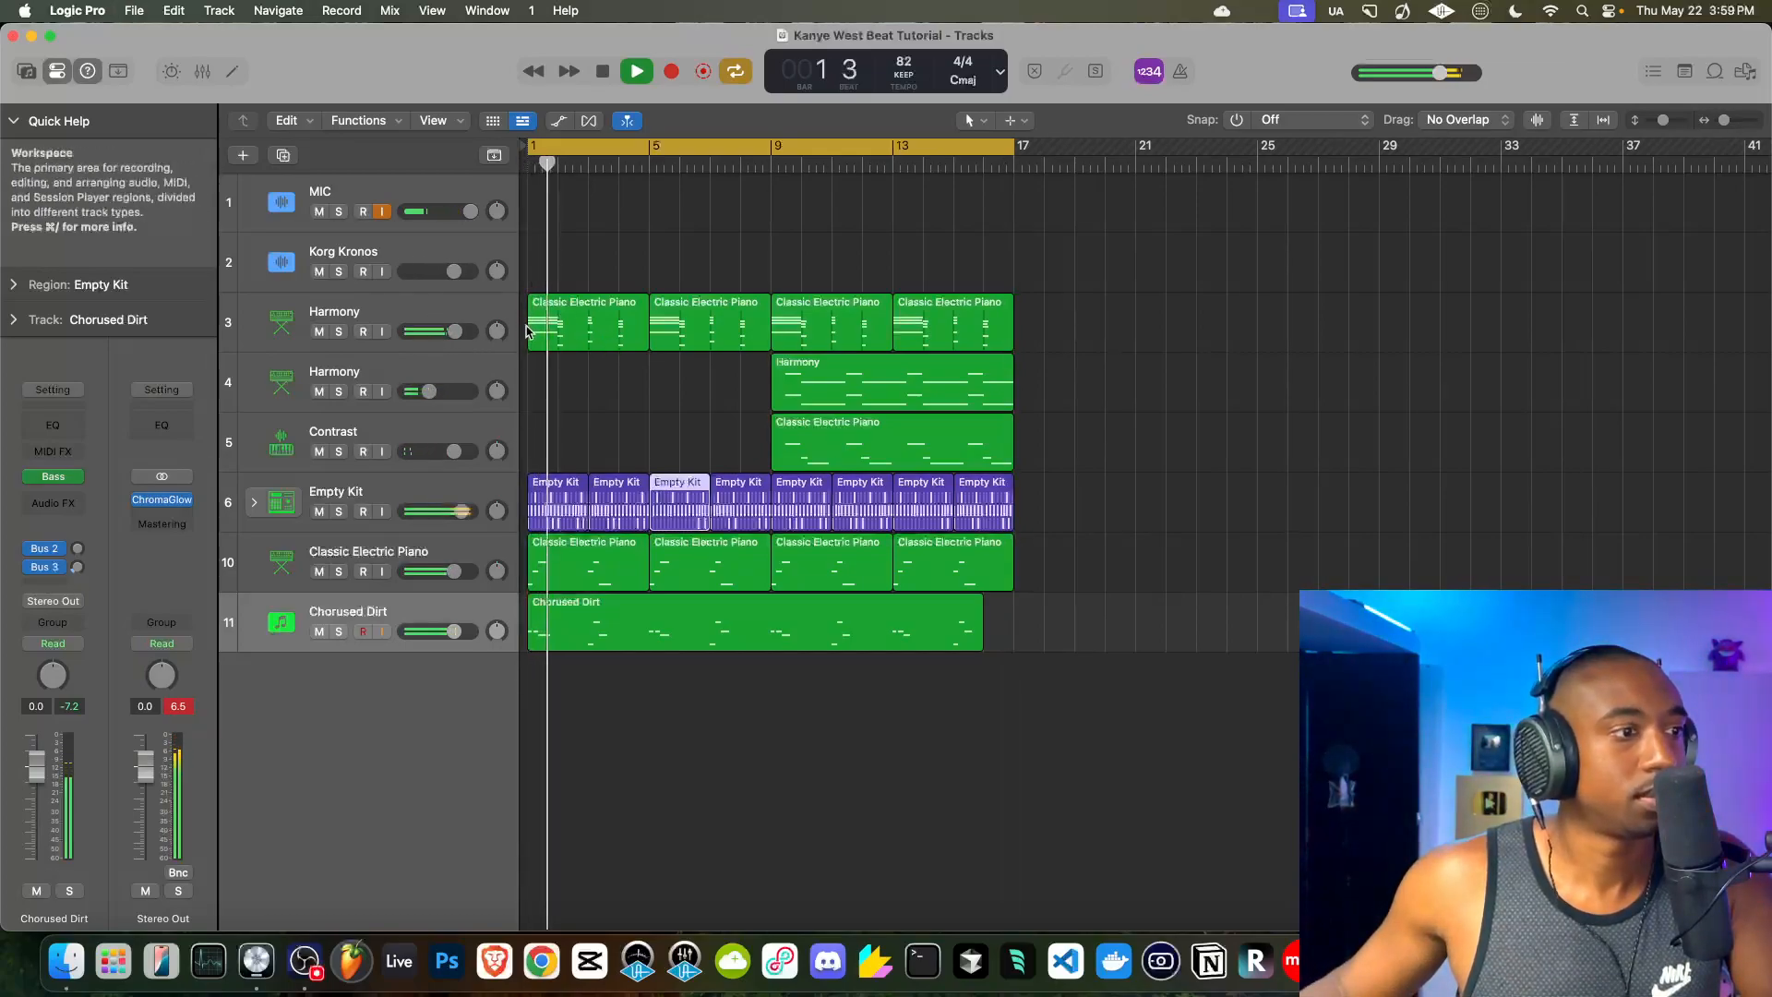
pyautogui.doubleClick(564, 498)
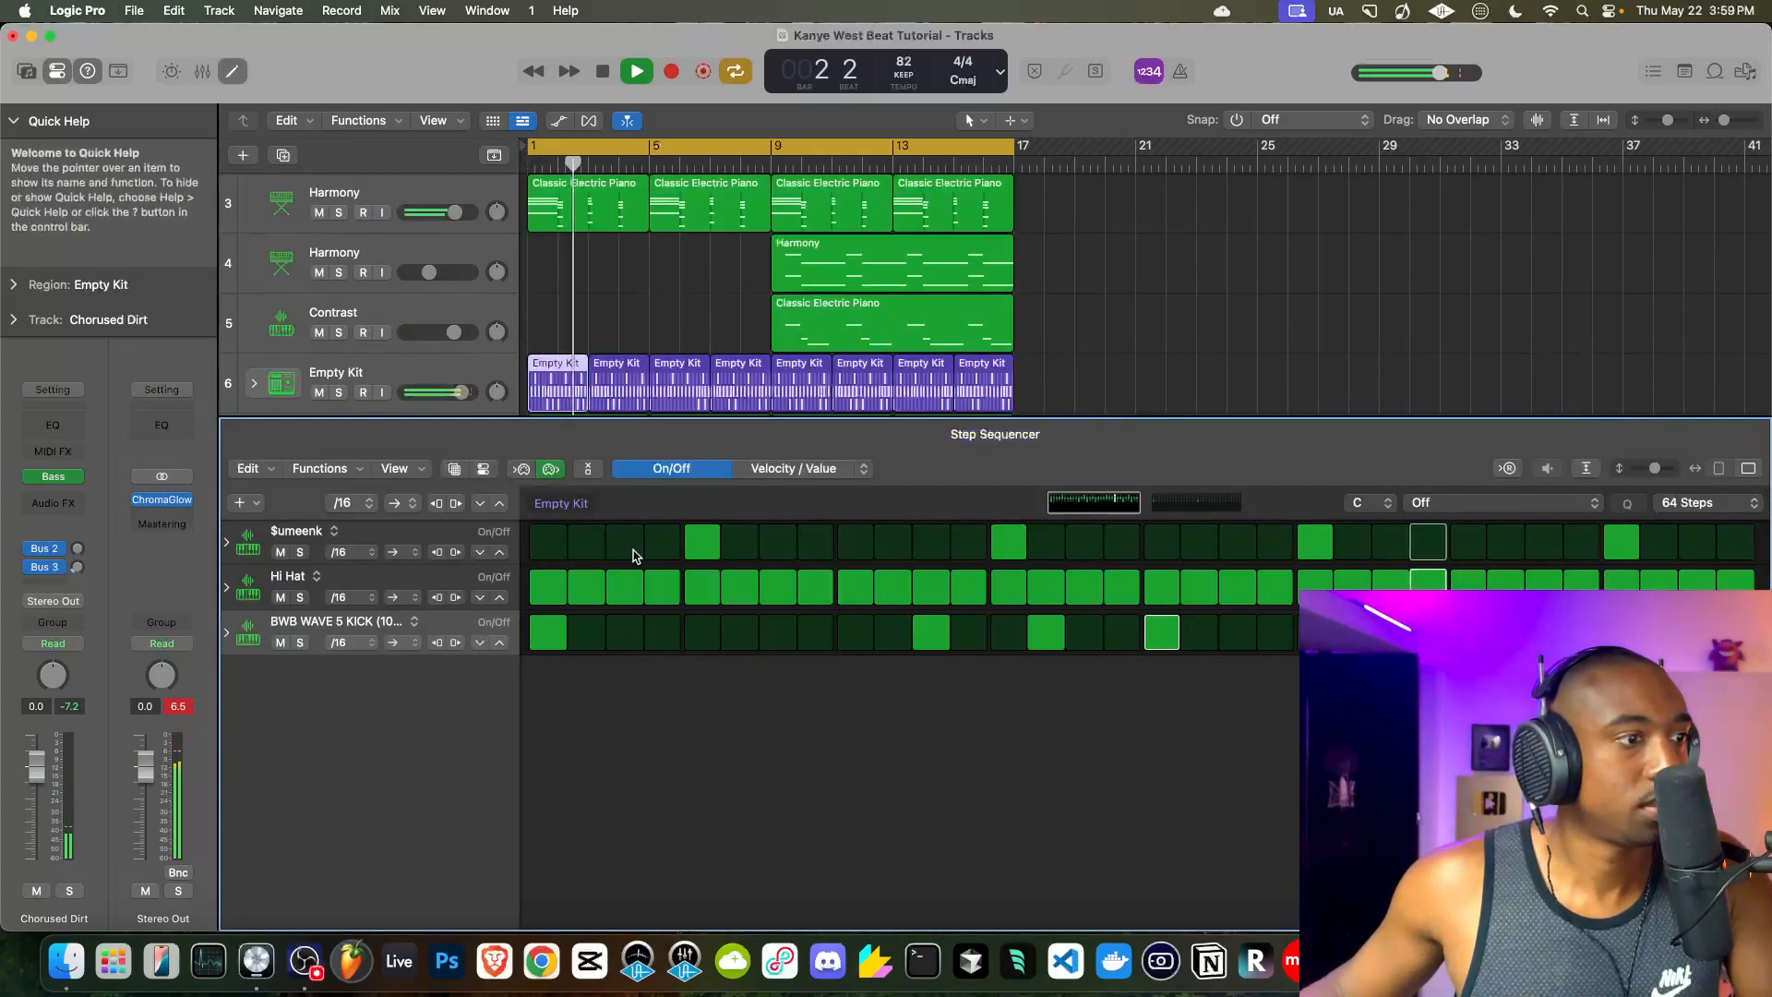
pyautogui.click(1045, 634)
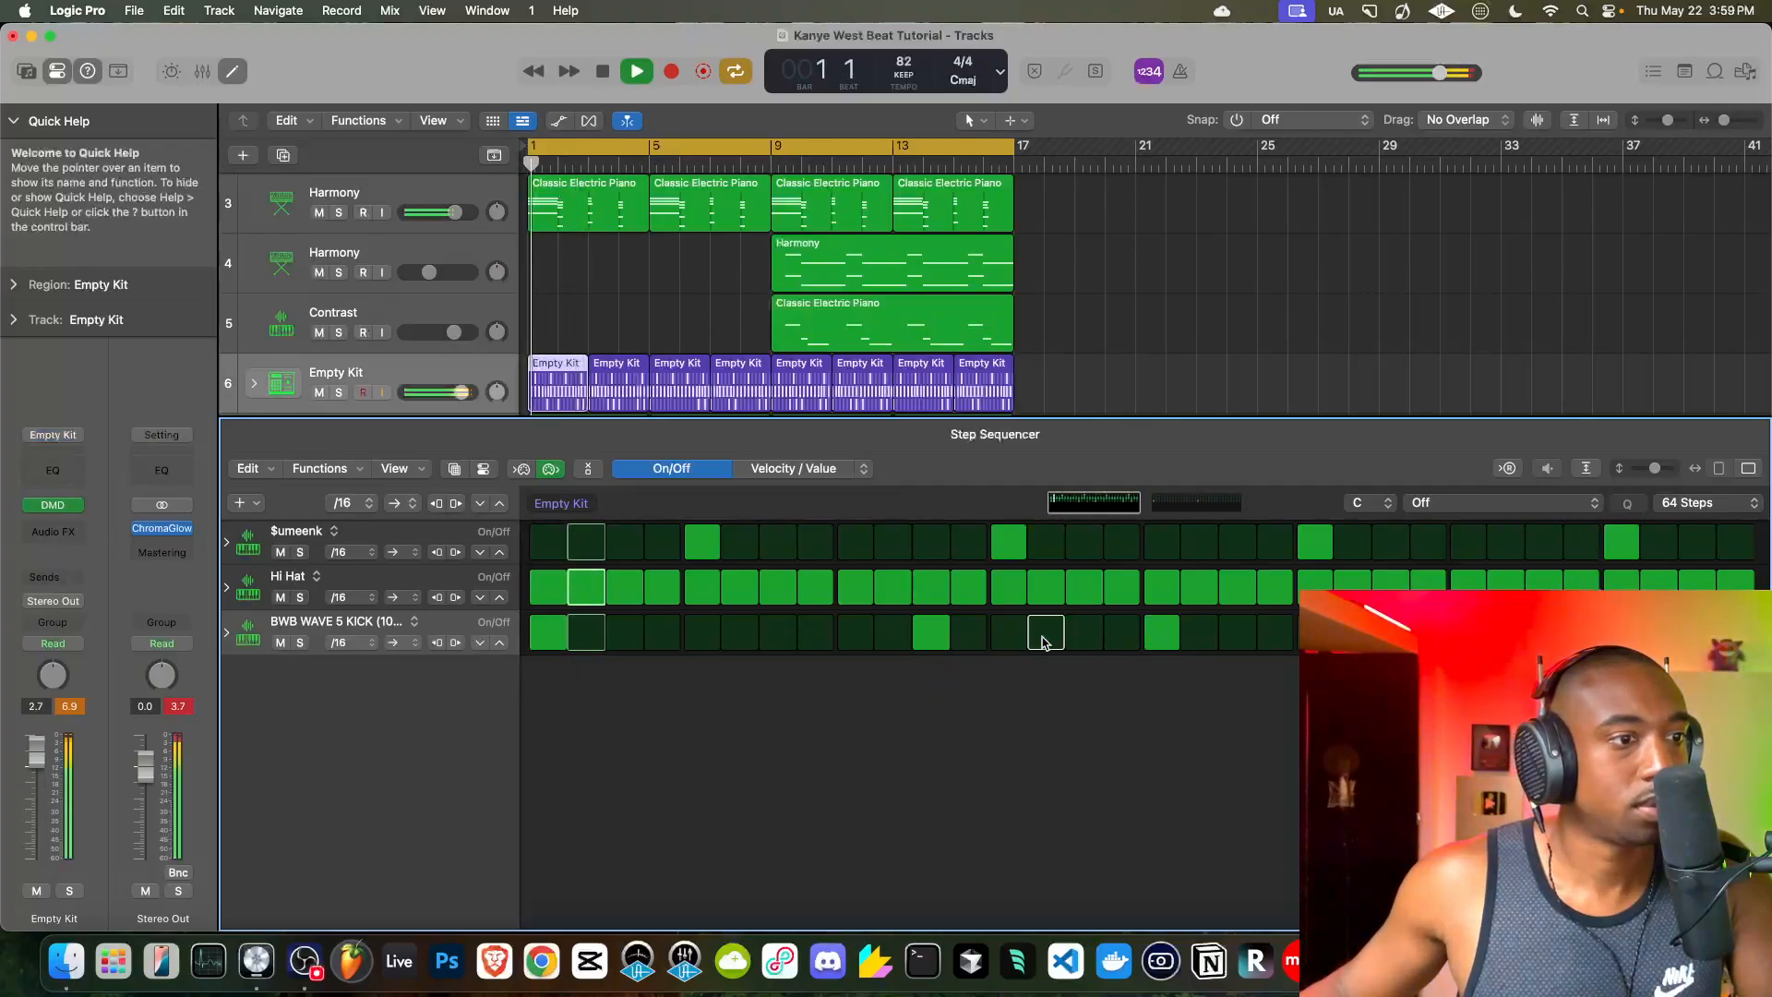
pyautogui.click(1154, 639)
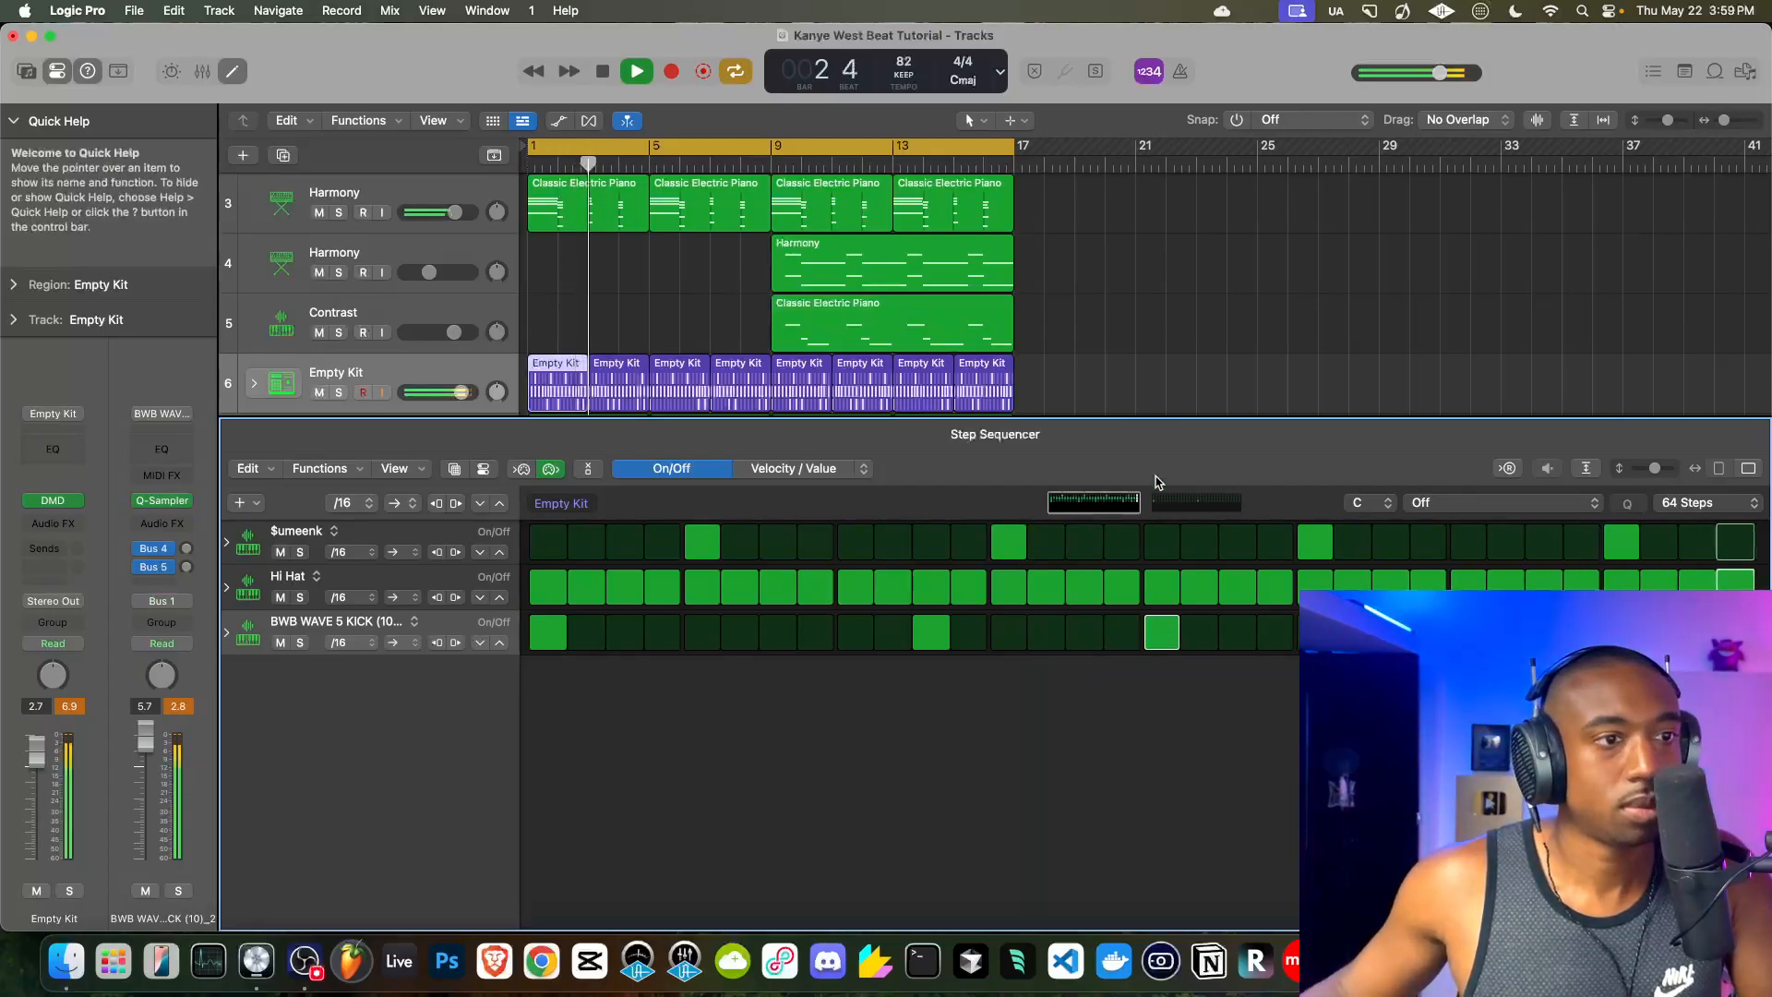
pyautogui.moveTo(1127, 423); pyautogui.dragTo(1071, 898)
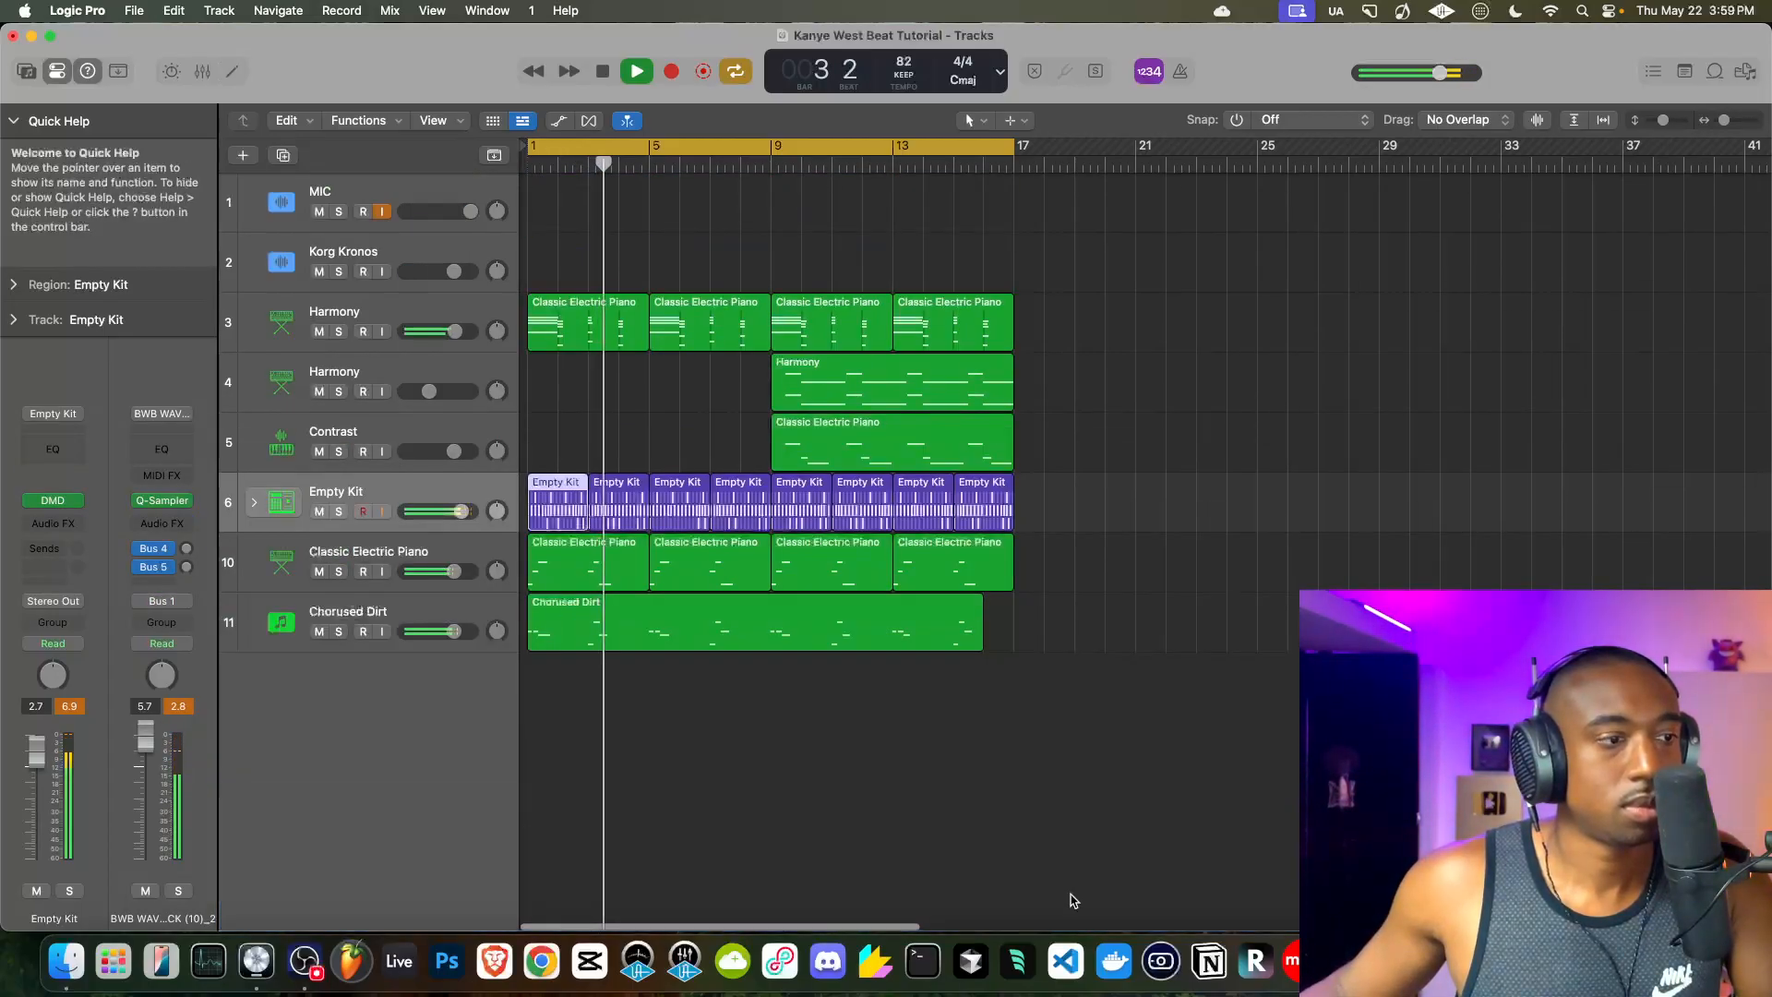
pyautogui.doubleClick(641, 513)
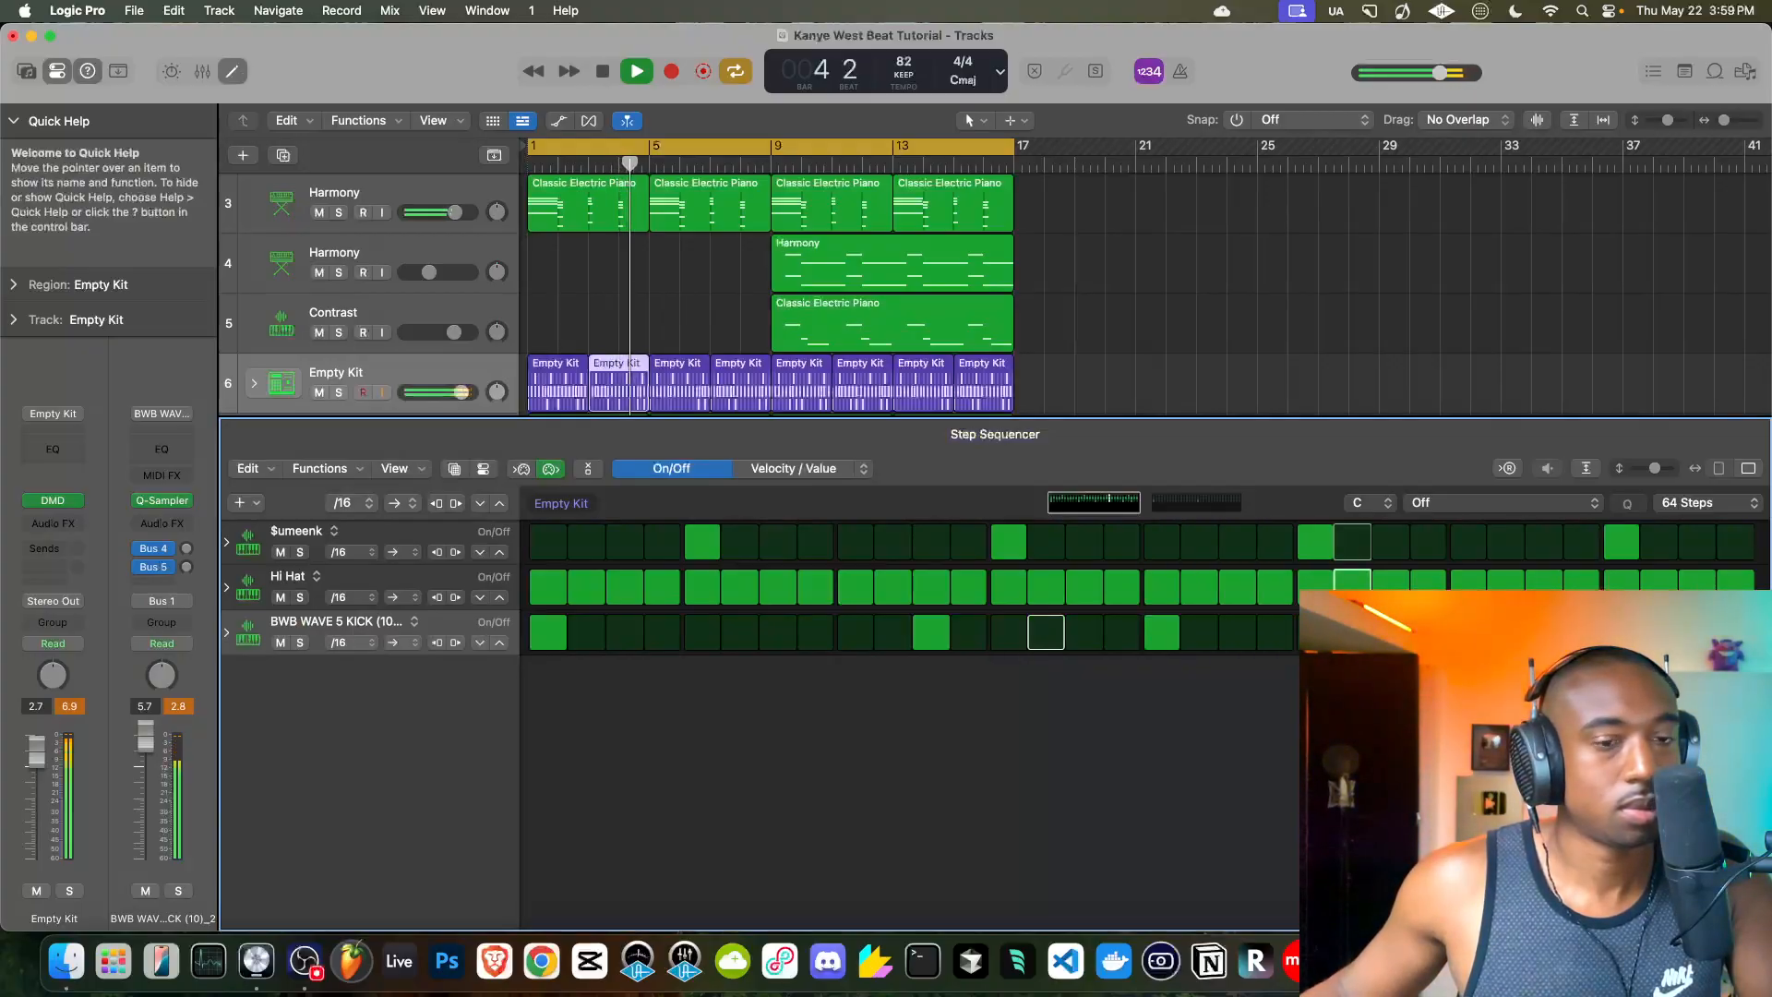
pyautogui.moveTo(1214, 417); pyautogui.dragTo(1136, 928)
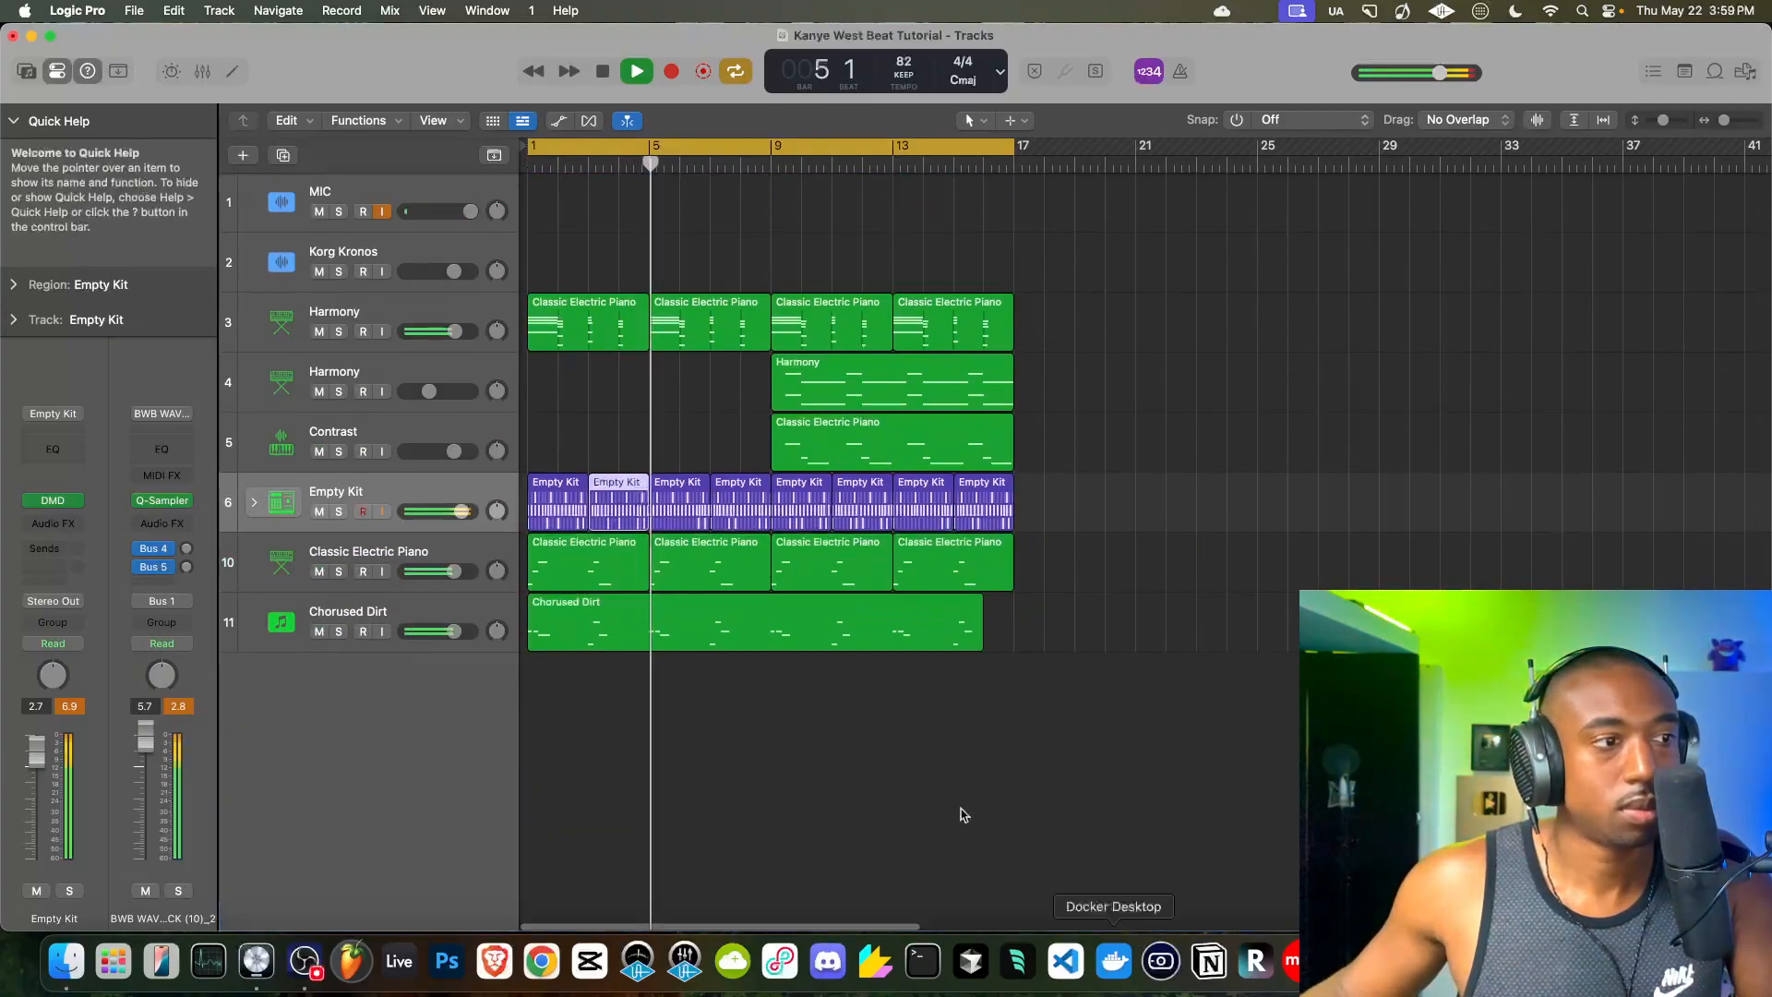
# - Replace the last four Empty Kit regions, from bar 9 to 17, with a repeat of the first four
pyautogui.click(801, 506)
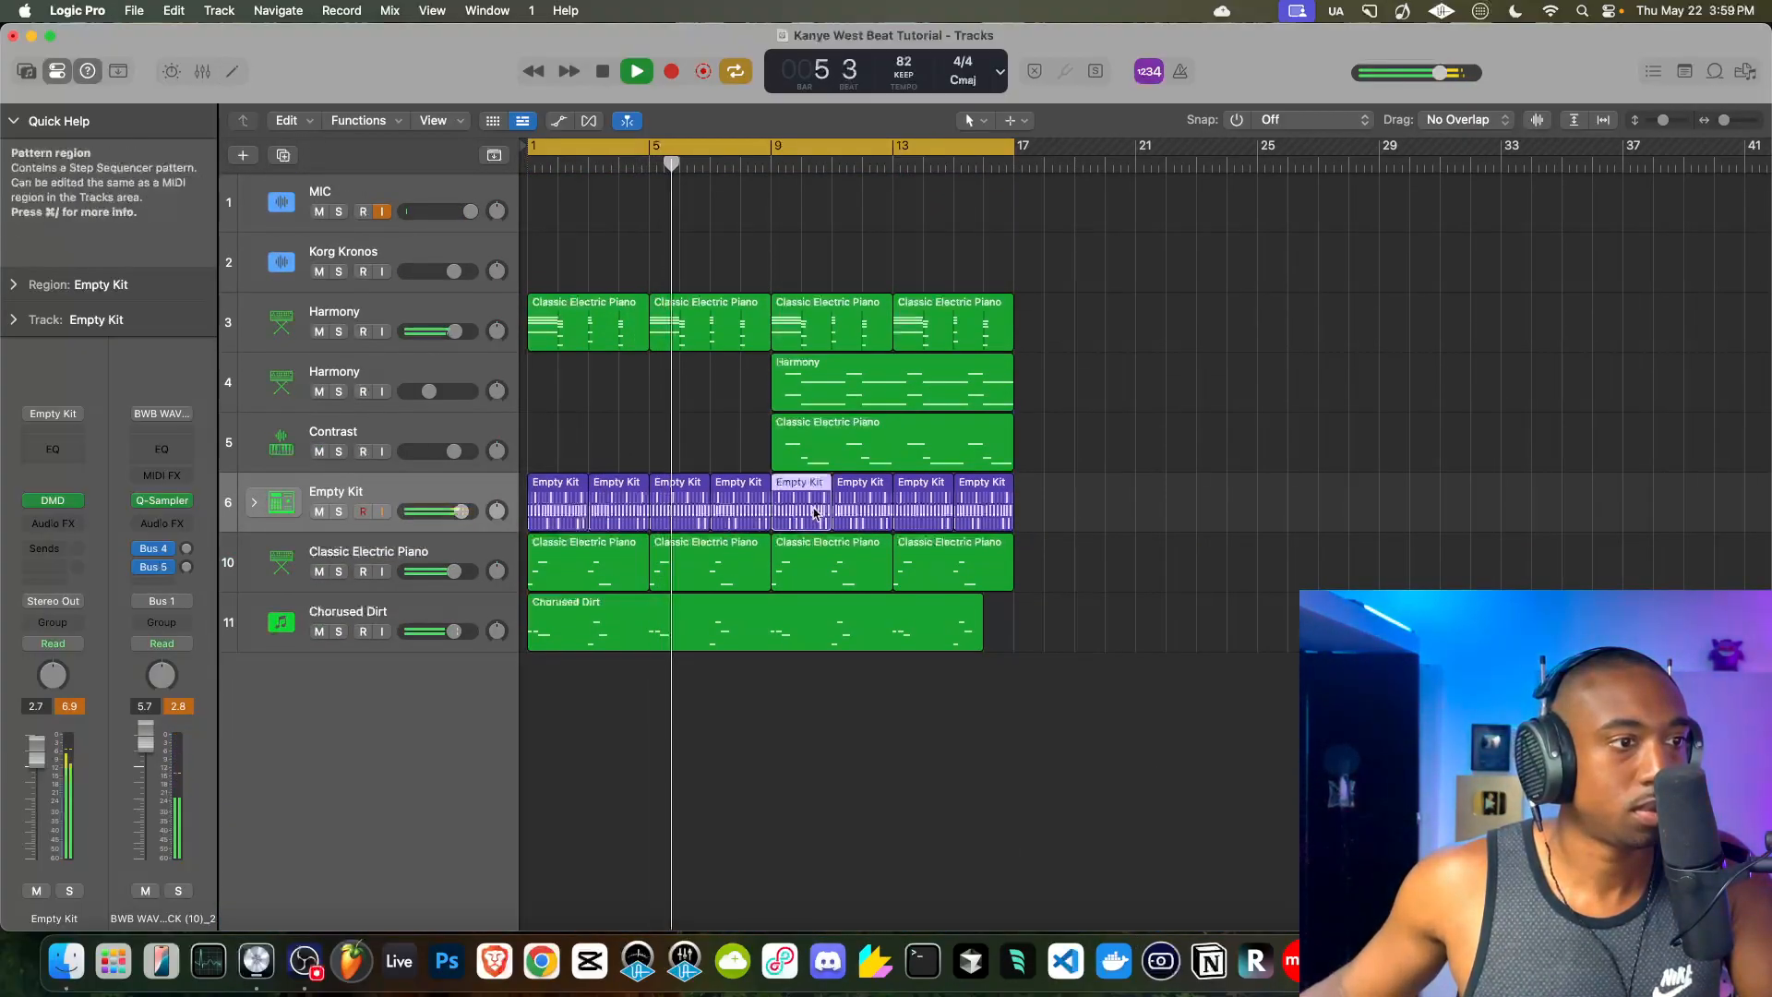
pyautogui.keyDown('shift'); pyautogui.click(996, 506); pyautogui.keyUp('shift')
pyautogui.keyDown('shift'); pyautogui.click(923, 506); pyautogui.keyUp('shift')
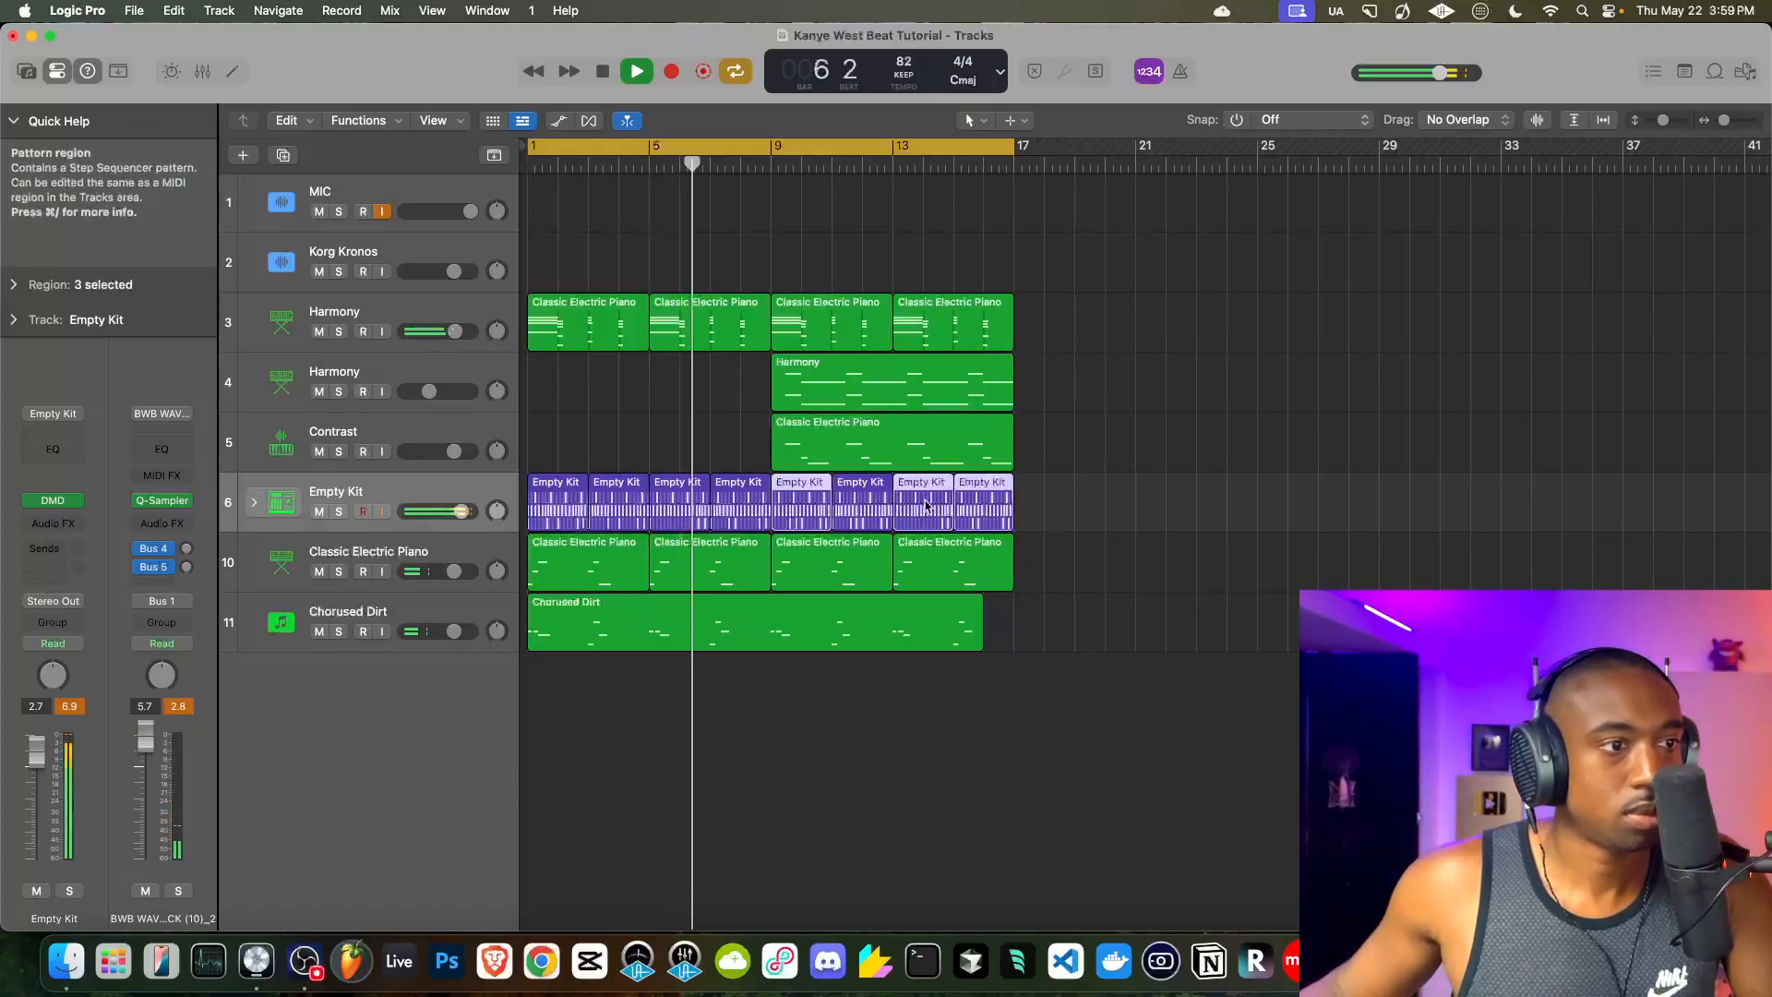
pyautogui.keyDown('shift'); pyautogui.click(859, 506); pyautogui.keyUp('shift')
pyautogui.press('Delete')
pyautogui.moveTo(850, 503); pyautogui.dragTo(540, 495)
pyautogui.press('super+r')
pyautogui.click(1056, 486)
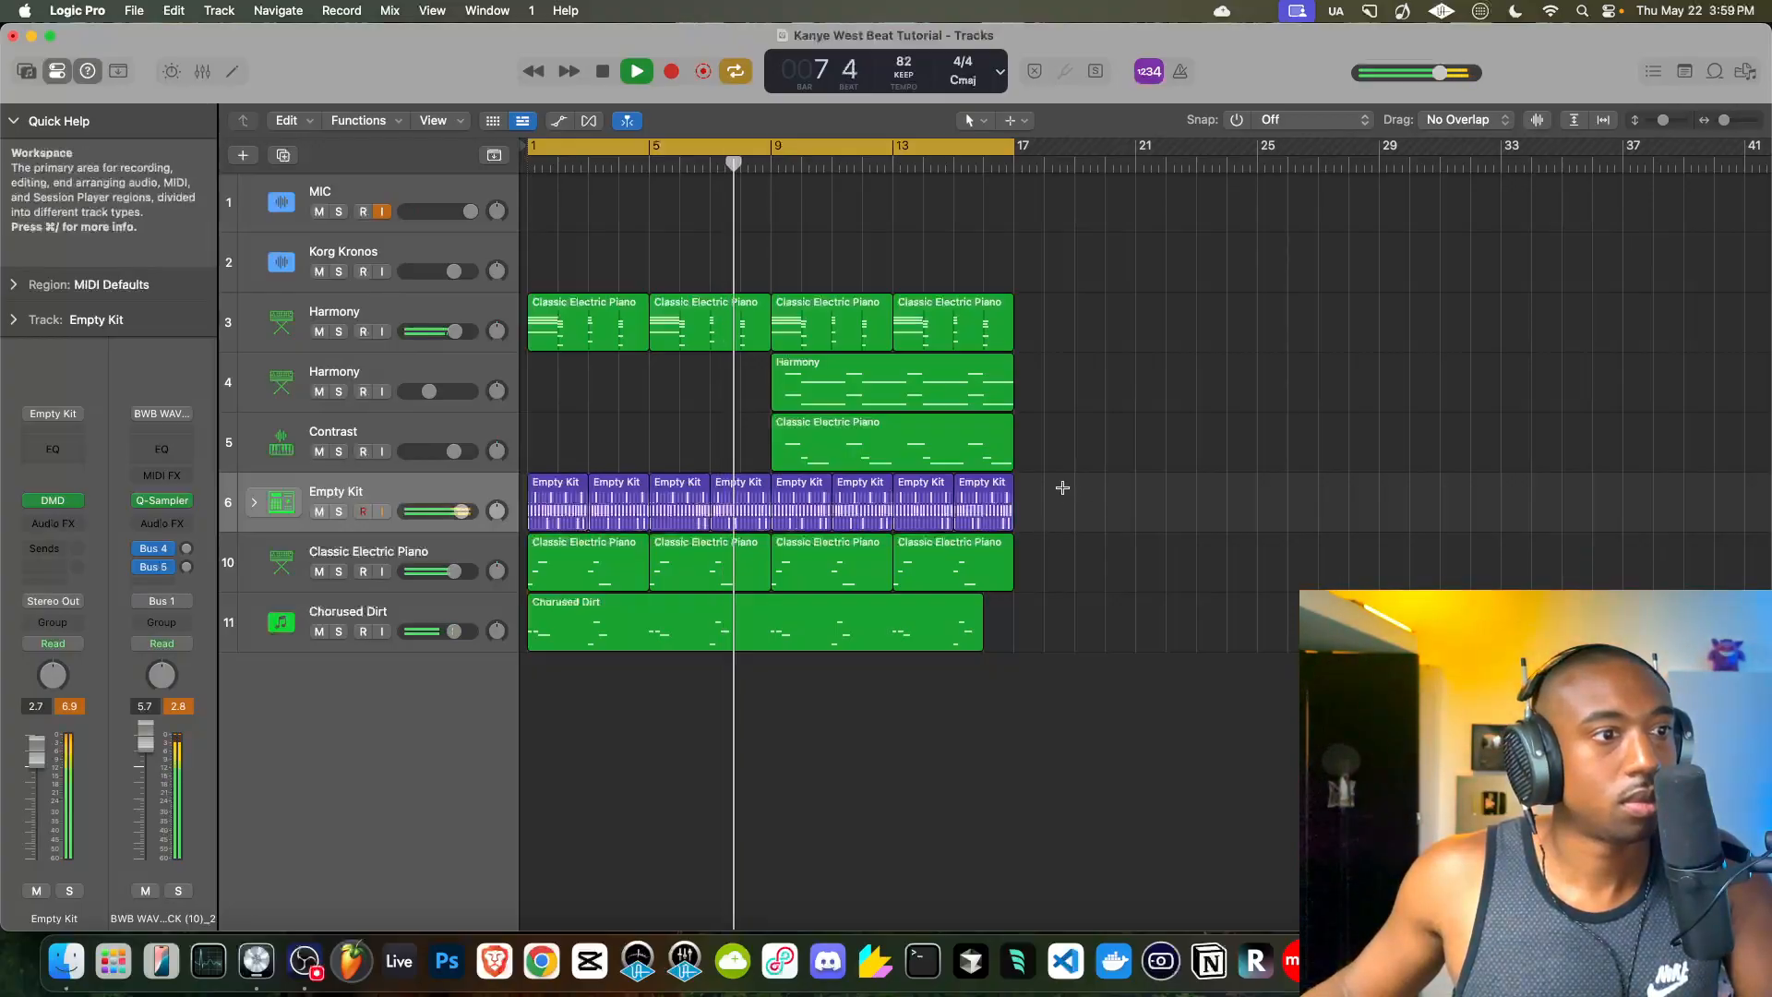
# - Stop playback and create a summing stack from the first Harmony track
pyautogui.click(449, 307)
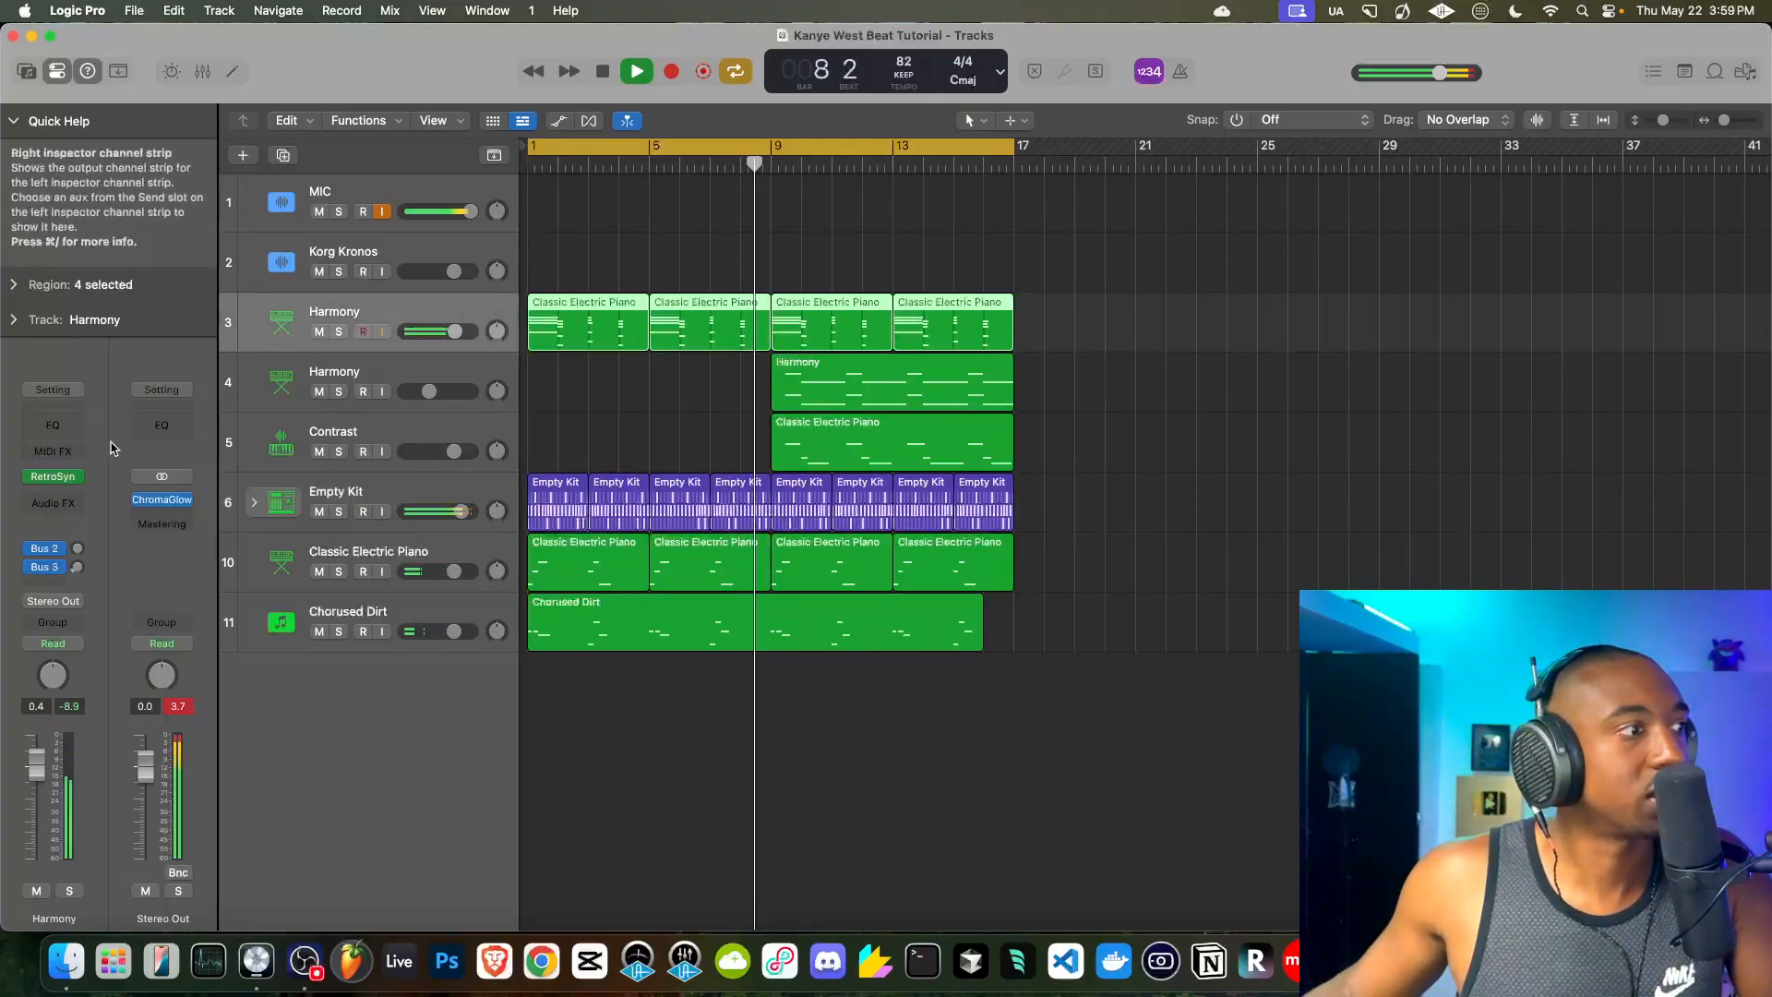
pyautogui.press('space')
pyautogui.rightClick(305, 315)
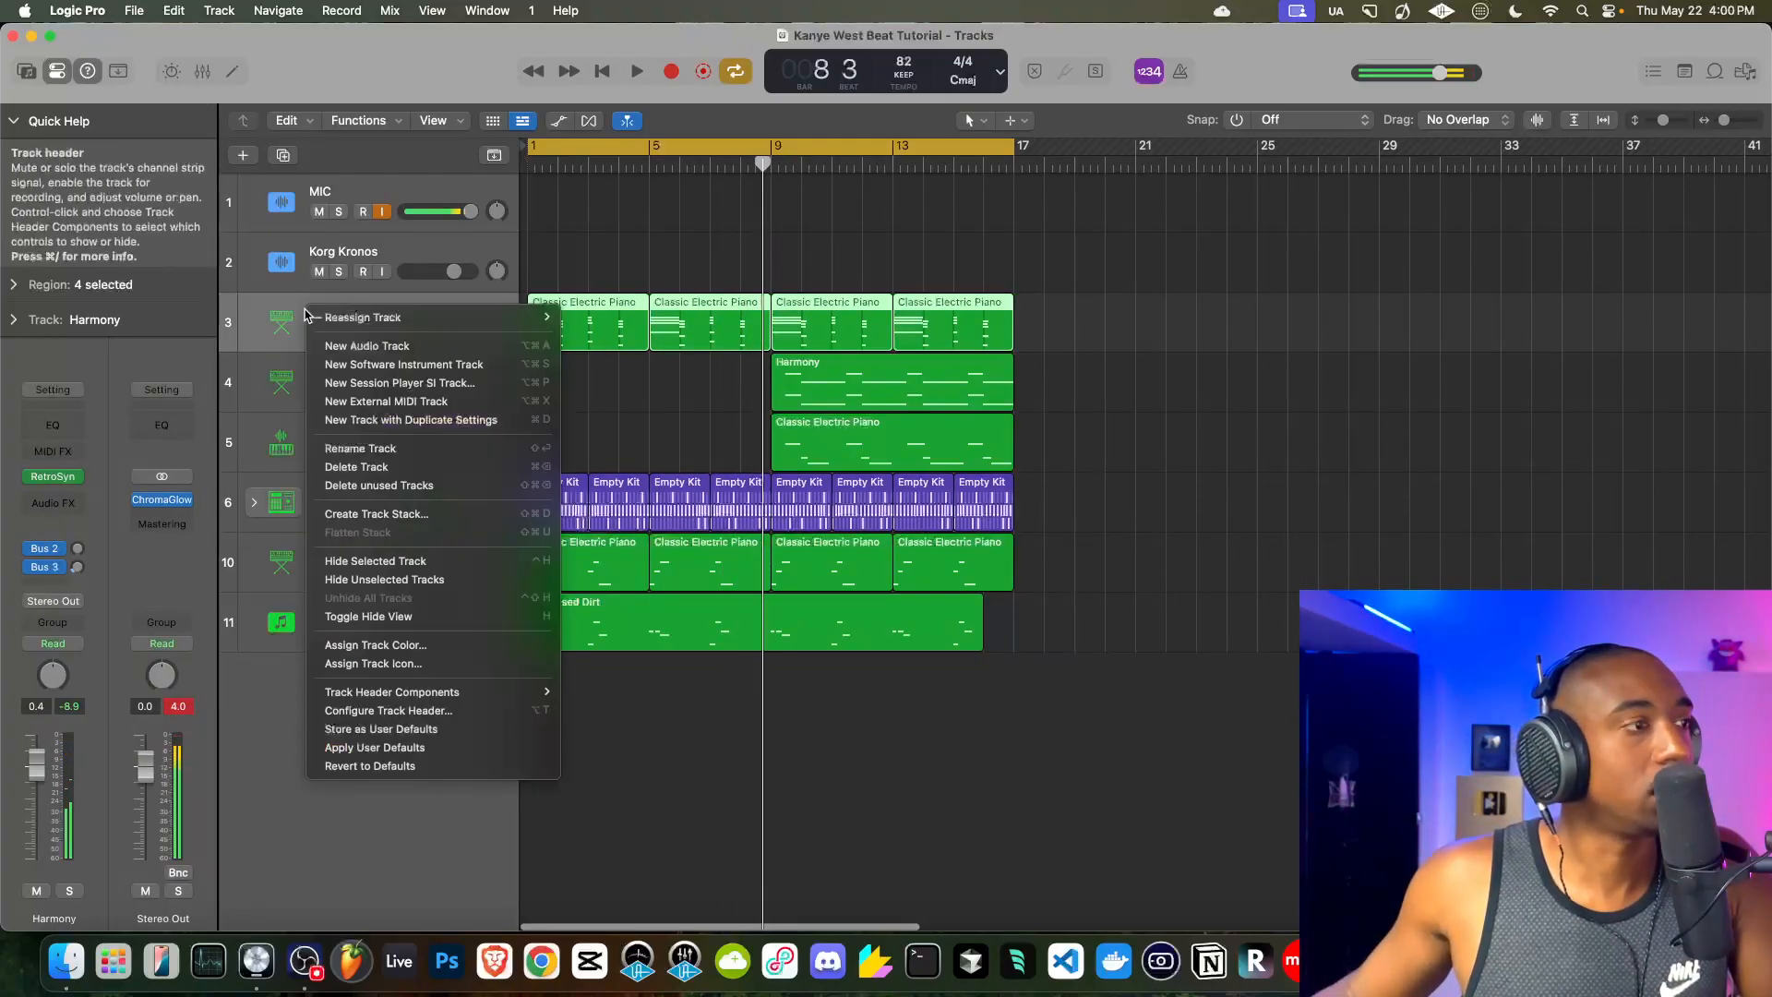
pyautogui.click(377, 513)
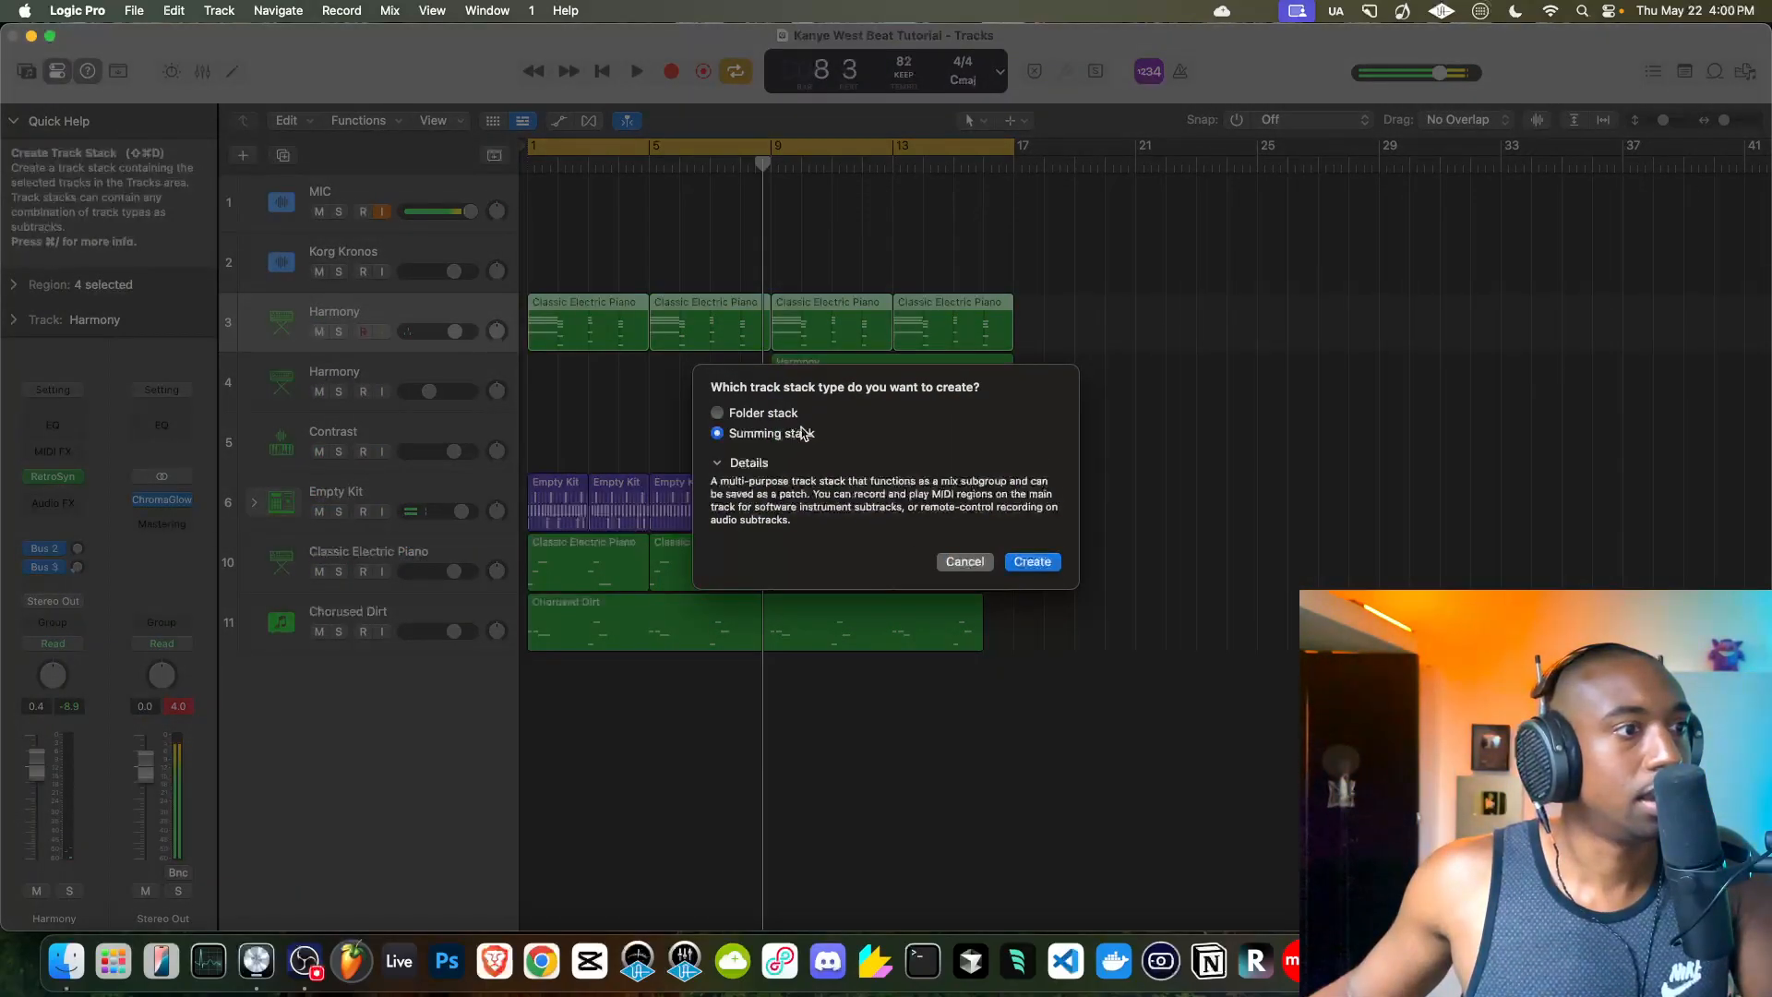
pyautogui.click(1013, 565)
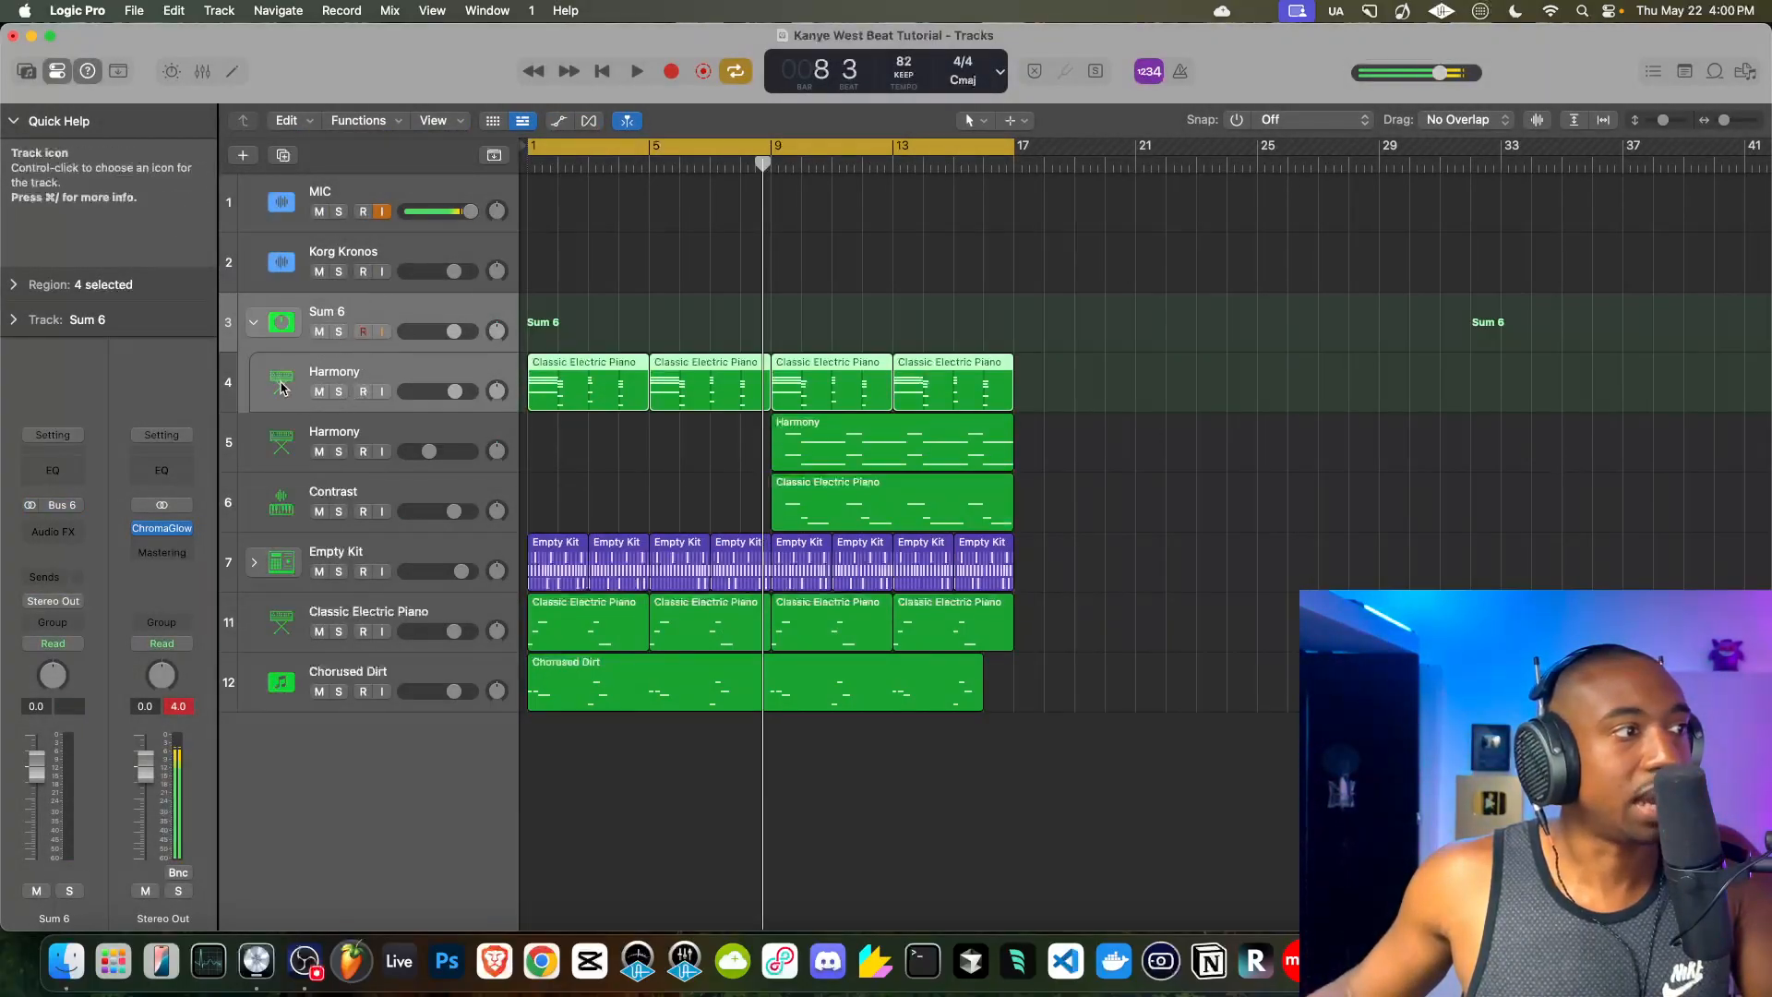
# - Rename the new summing stack as GROUP
pyautogui.click(255, 322)
pyautogui.click(255, 322)
pyautogui.doubleClick(329, 312)
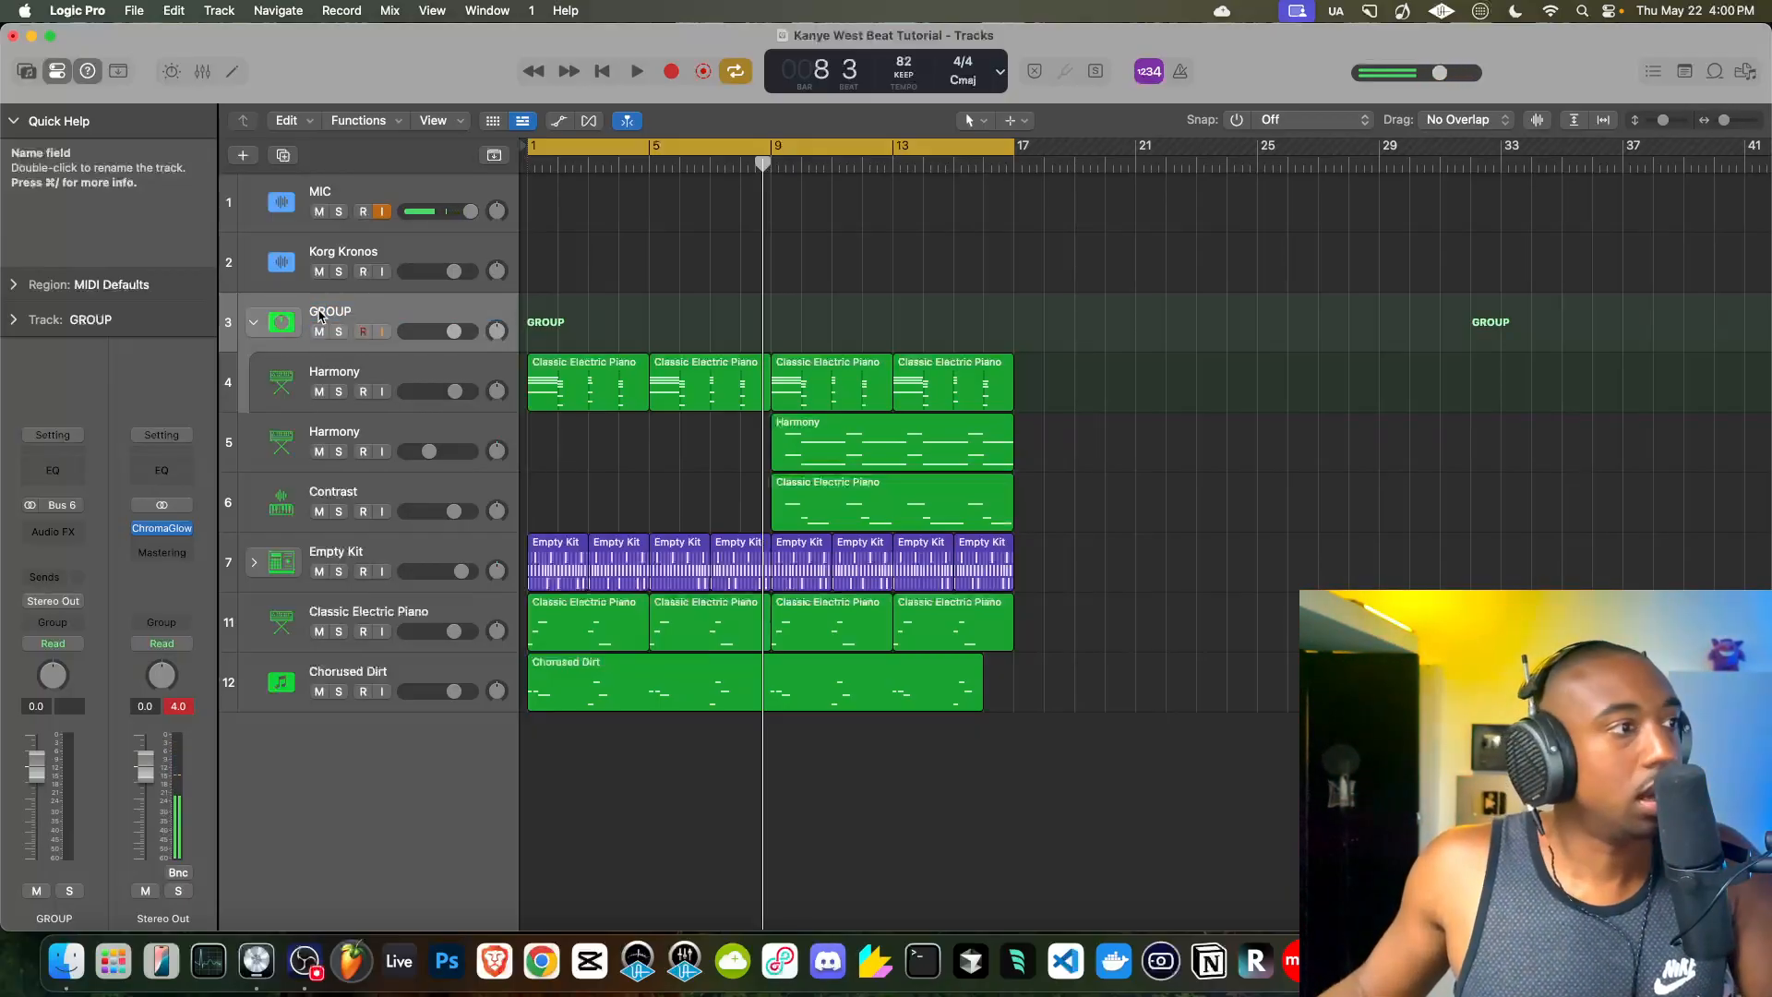
pyautogui.press('Return')
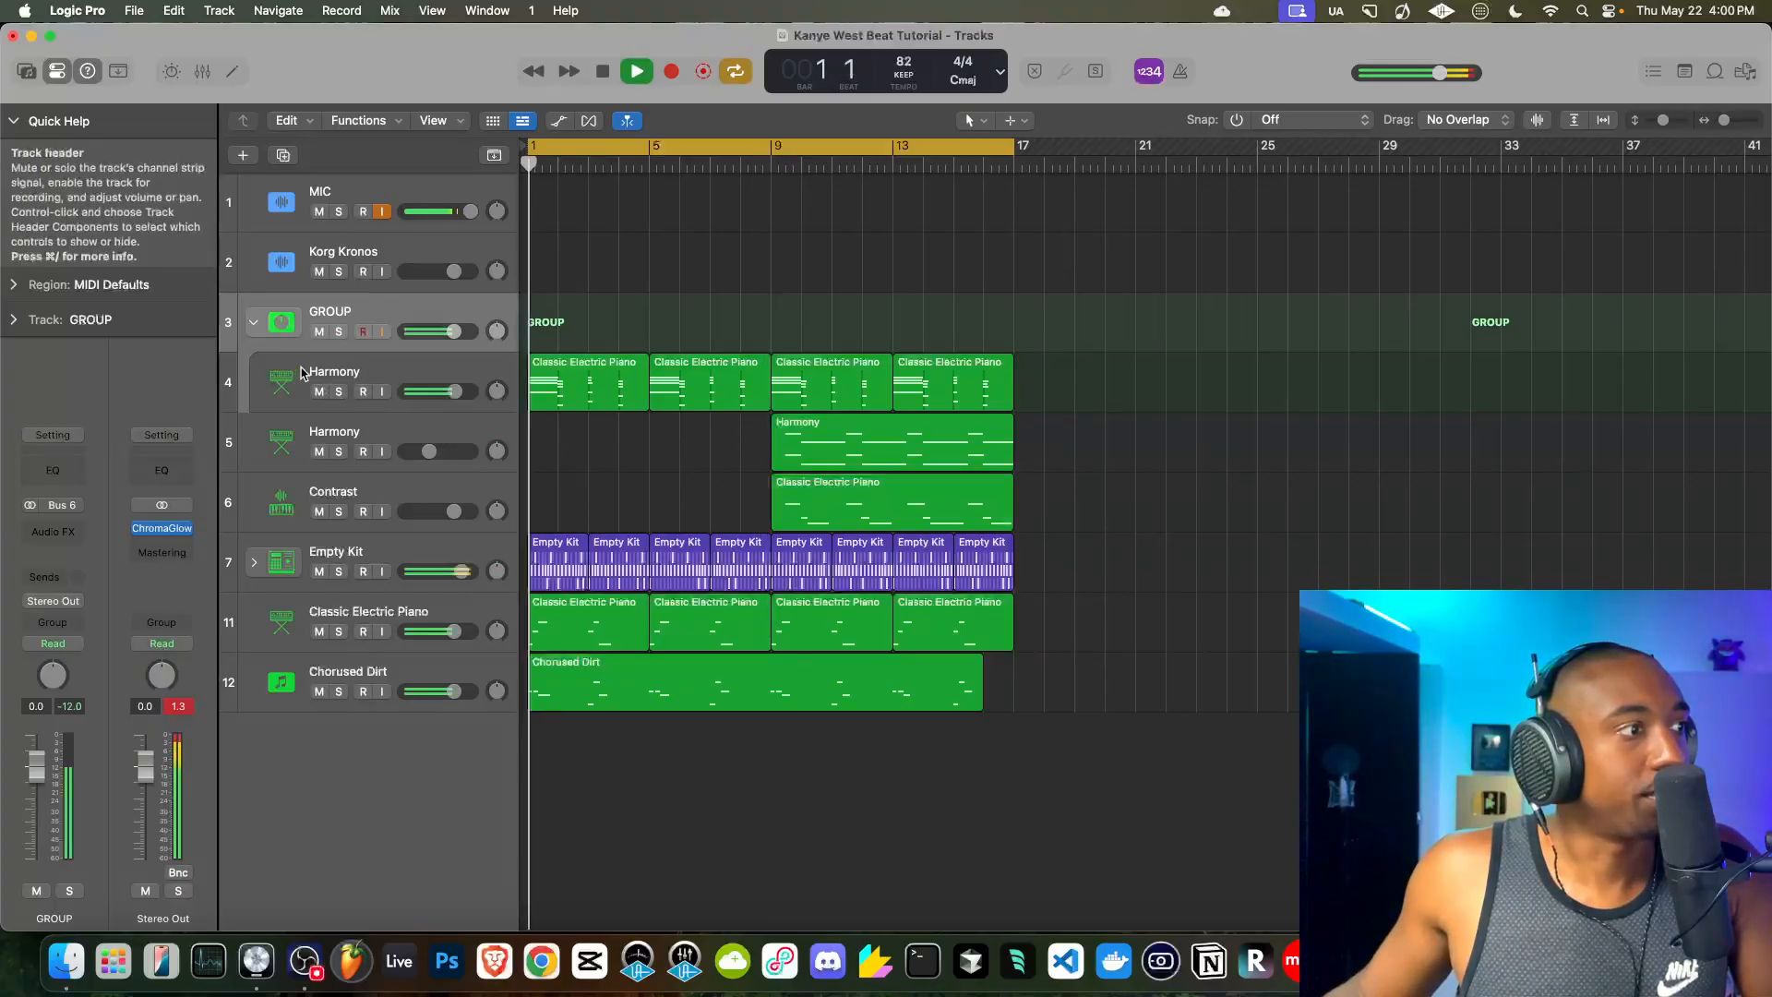
# - Add a duplicate-settings track of the grouped Harmony track, and move its four Classic Electric Piano regions onto the GROUP track
pyautogui.click(347, 367)
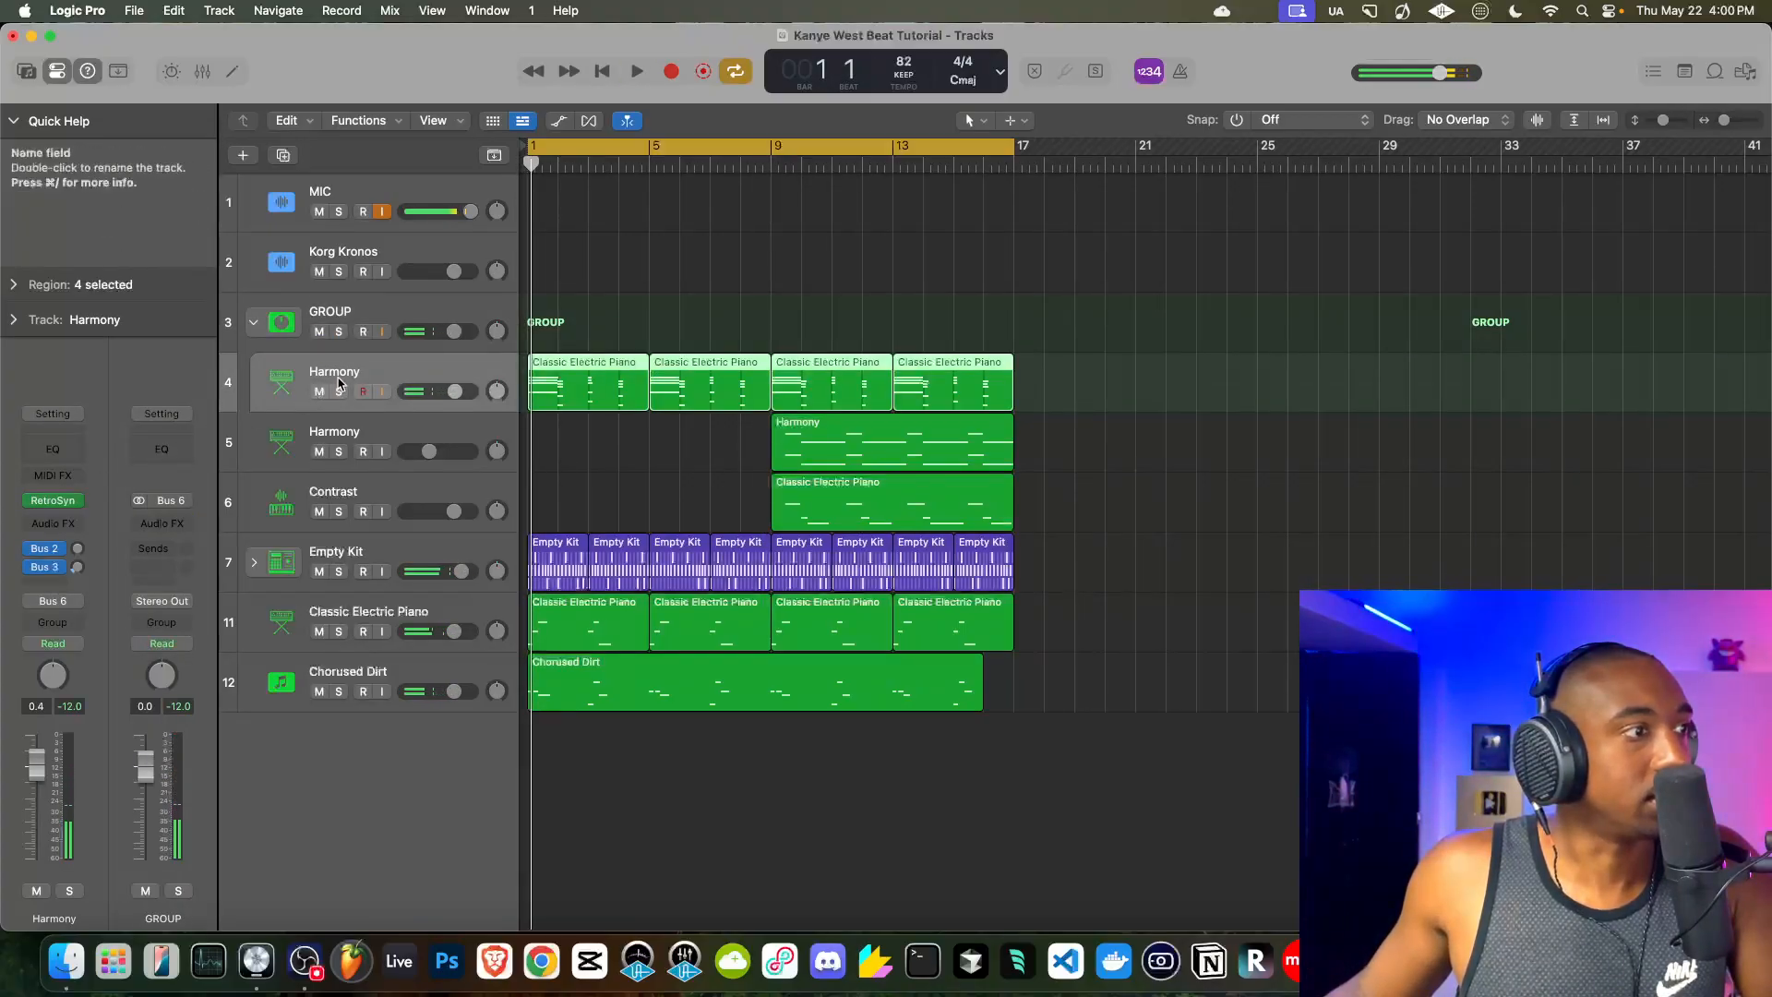
pyautogui.rightClick(345, 373)
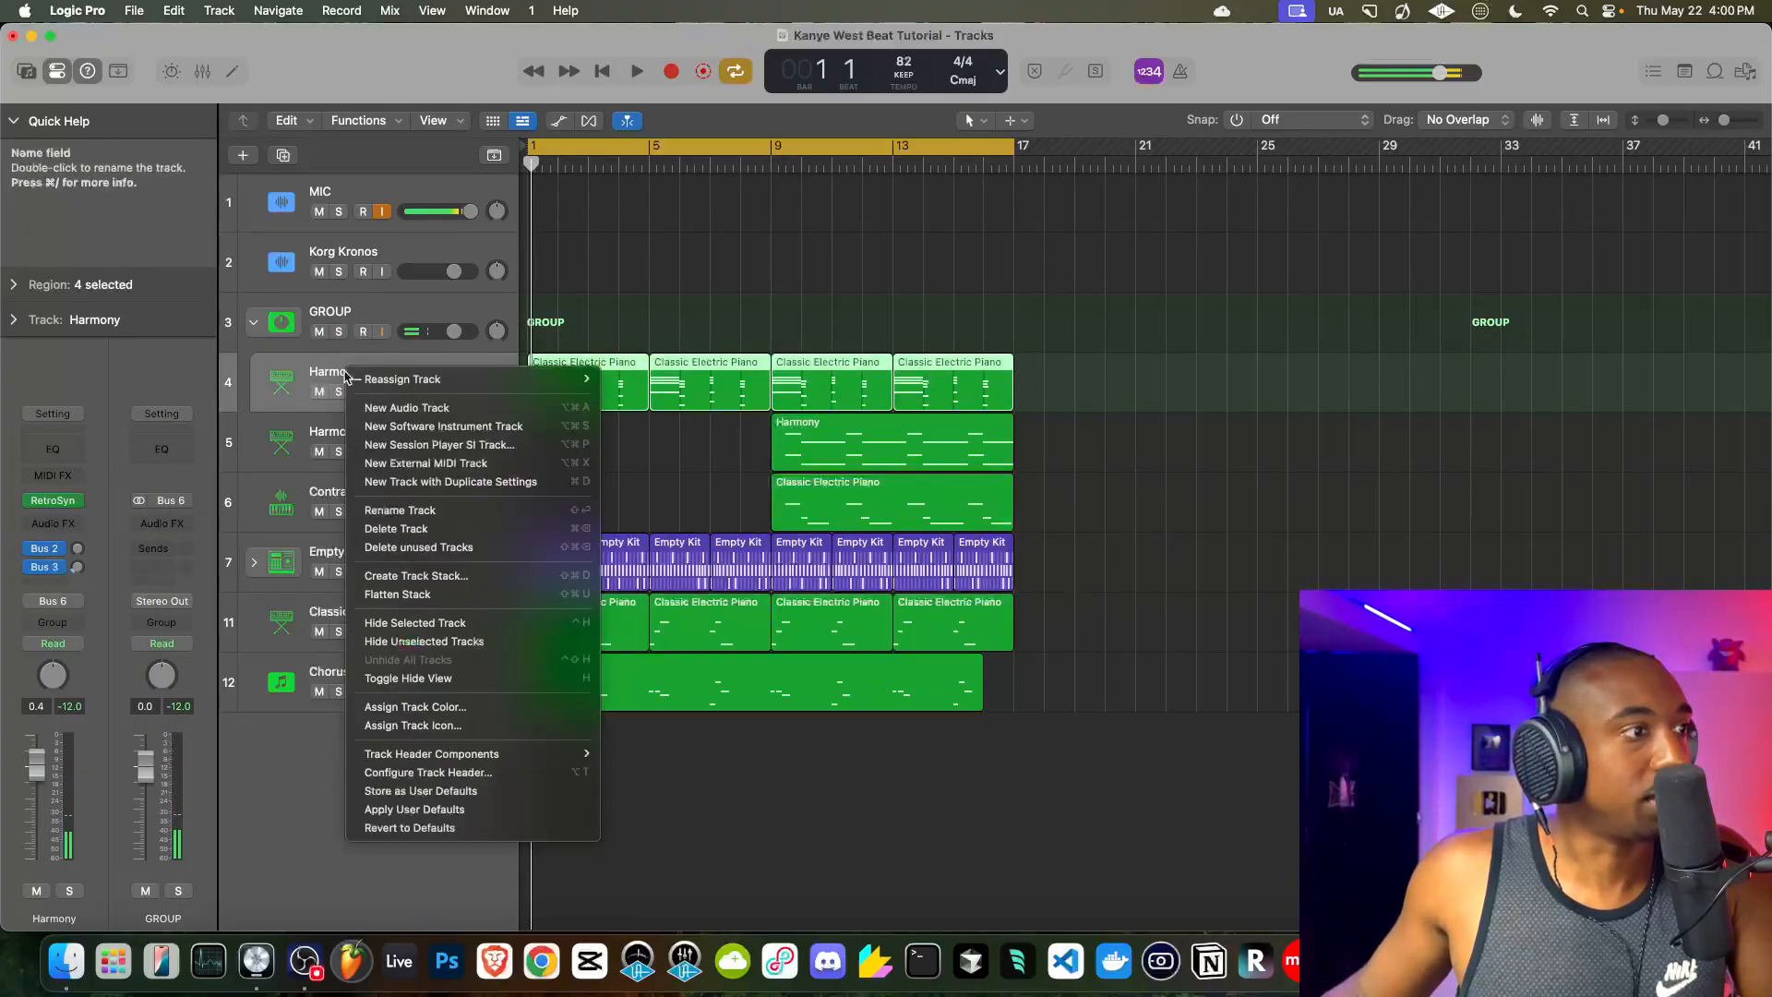
pyautogui.click(443, 483)
pyautogui.moveTo(1057, 371); pyautogui.dragTo(579, 315)
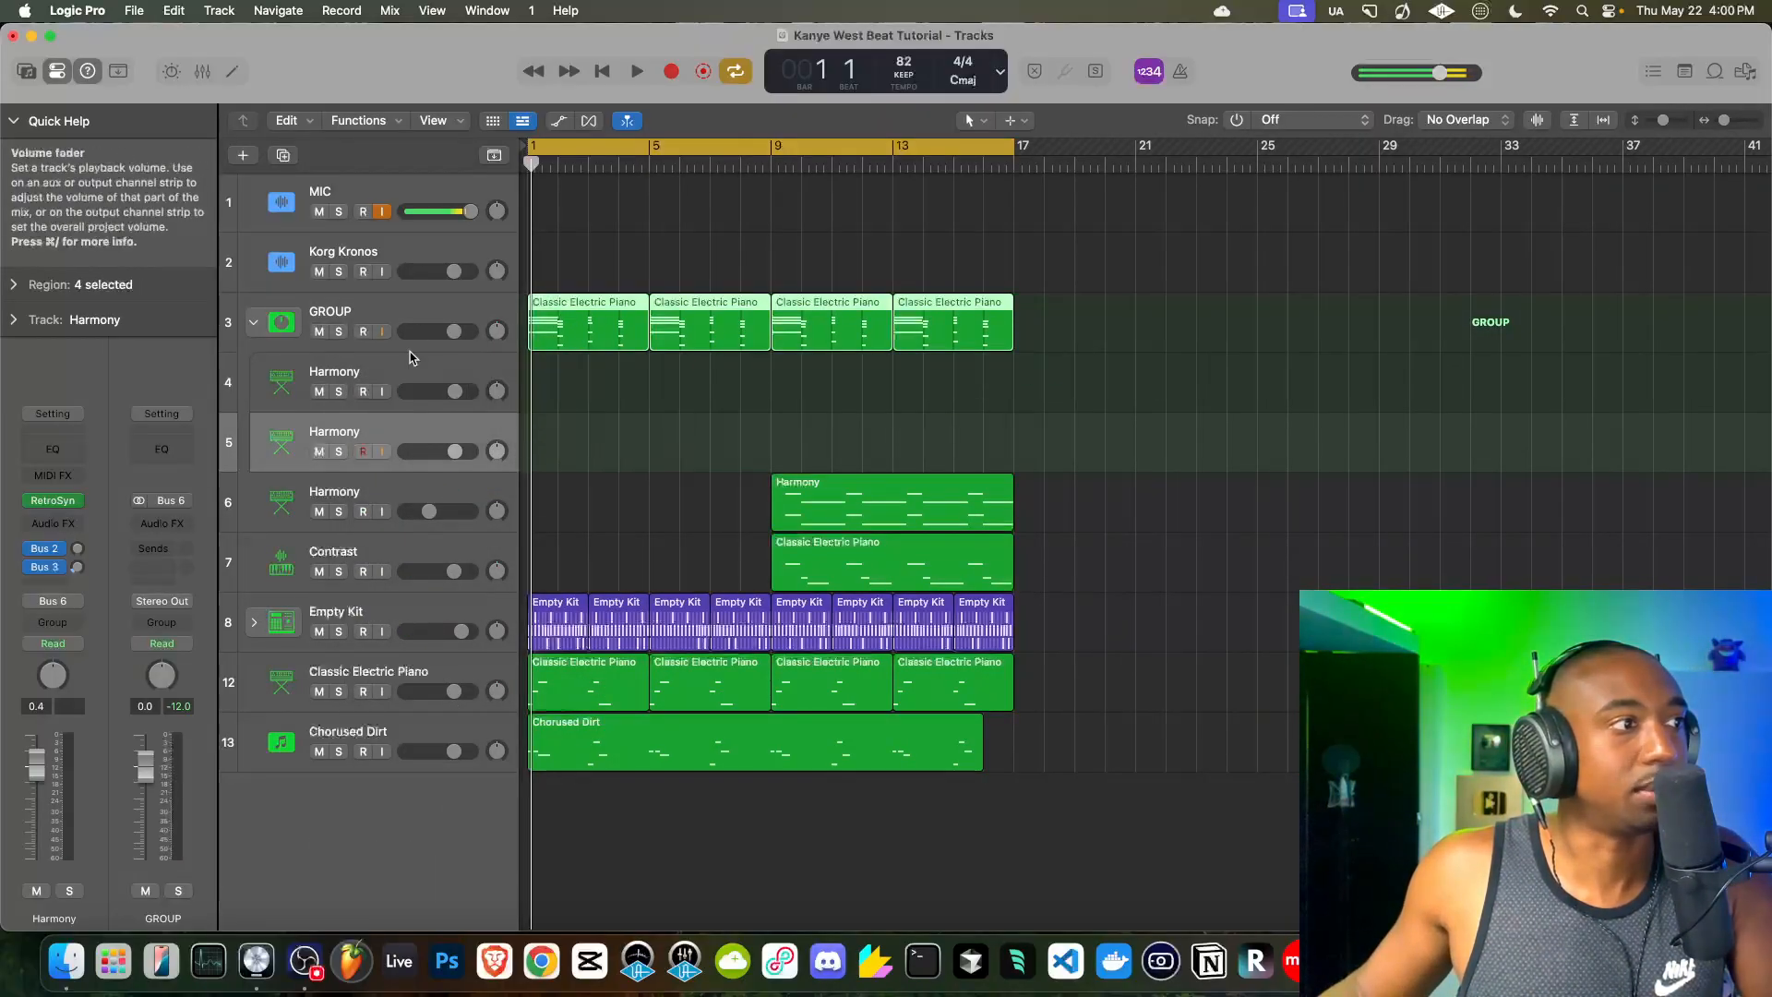
pyautogui.press('space')
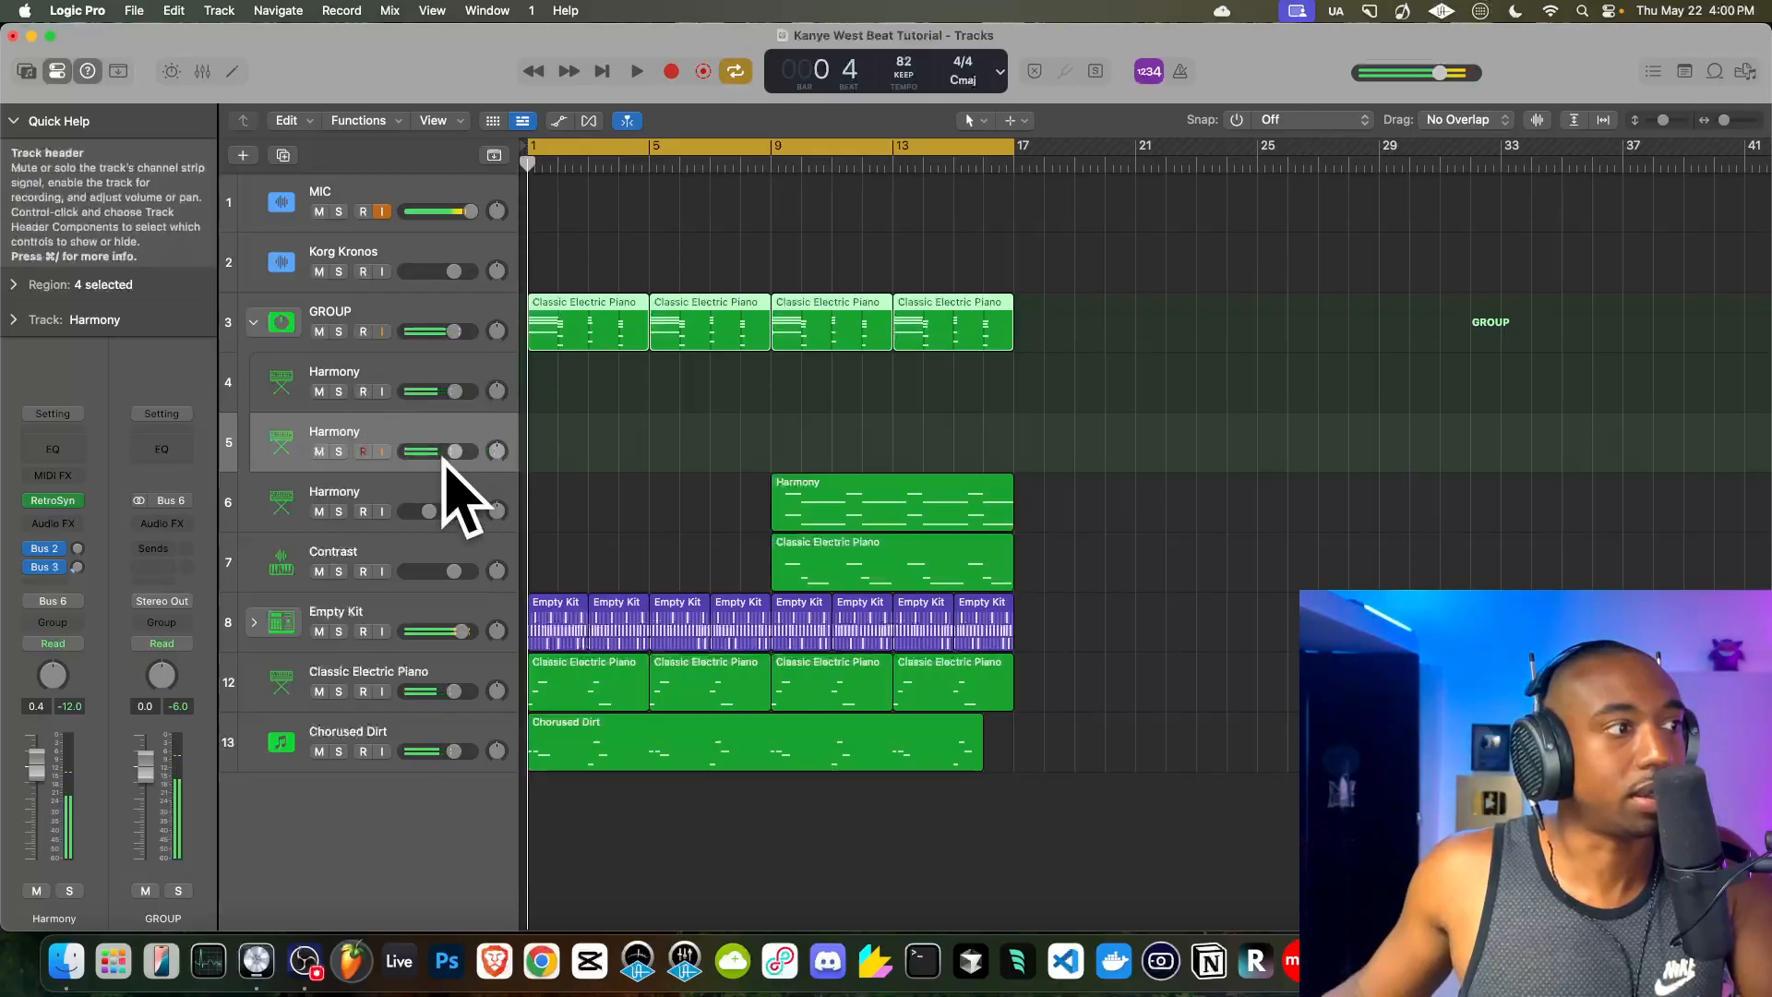
pyautogui.click(708, 360)
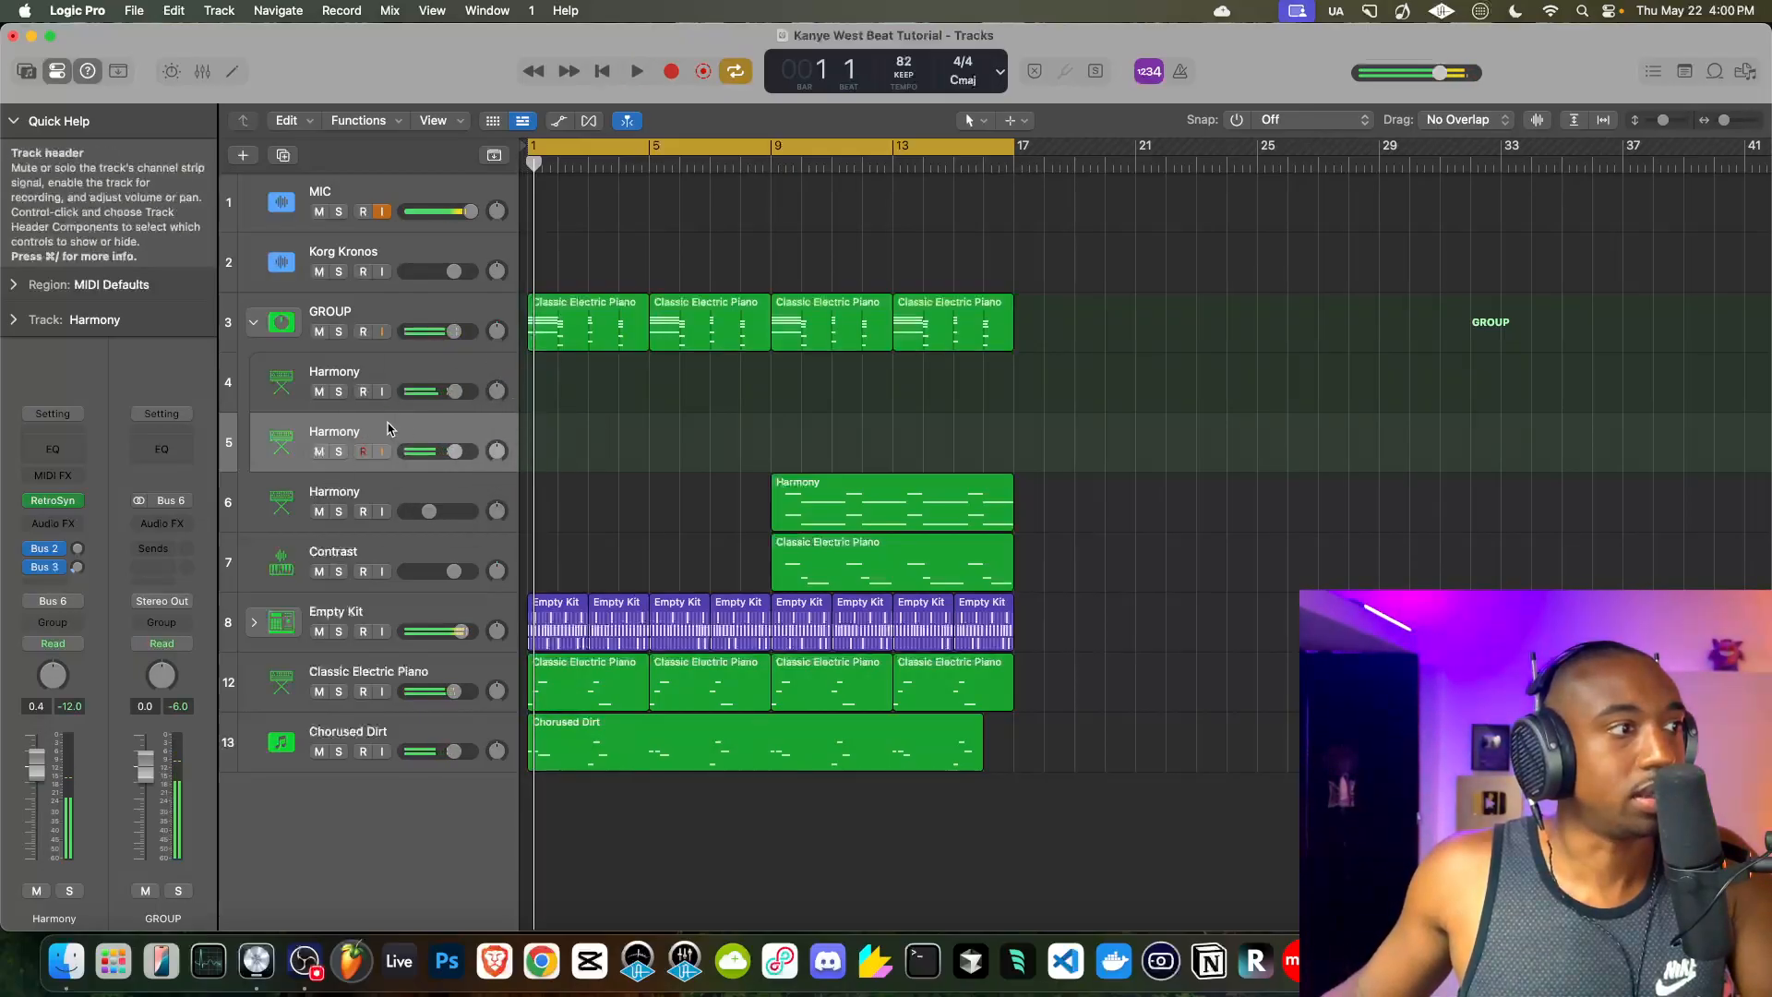
# - Play the beat and adjust Retro Synth on the duplicate Harmony track to cutoff 0.236, resonance 0.35 and Shape Modulation 0.164
pyautogui.click(57, 502)
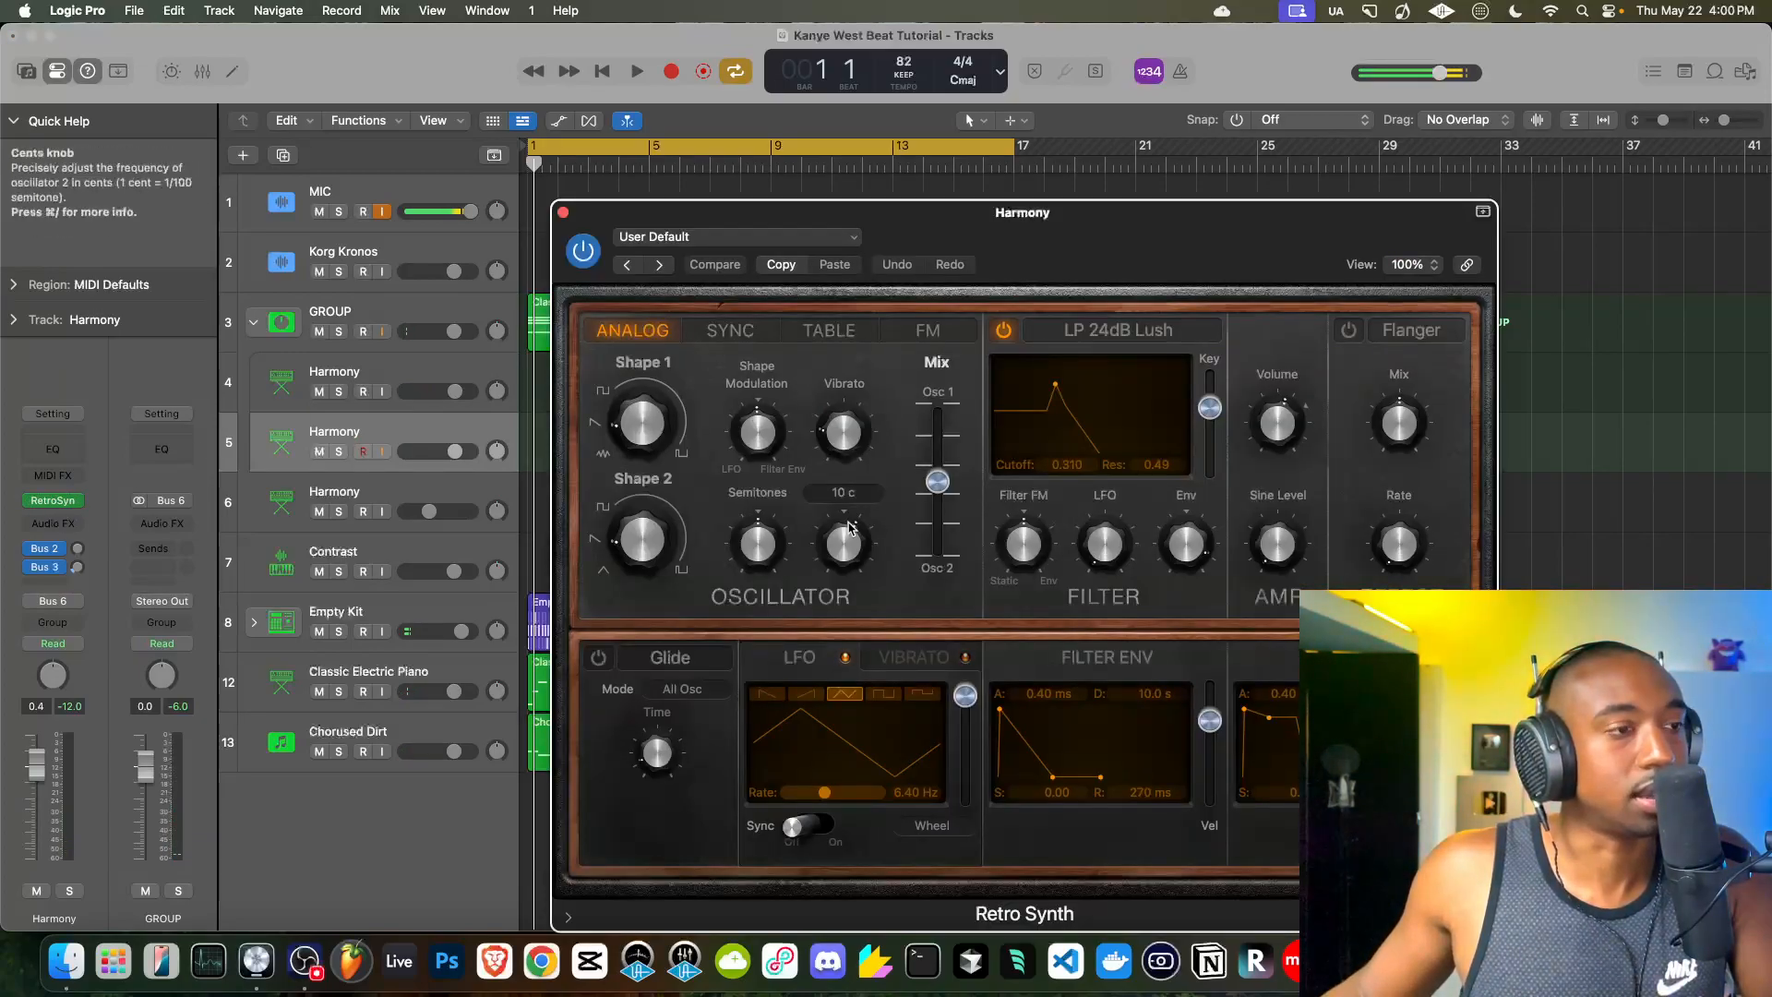
pyautogui.click(563, 213)
pyautogui.press('space')
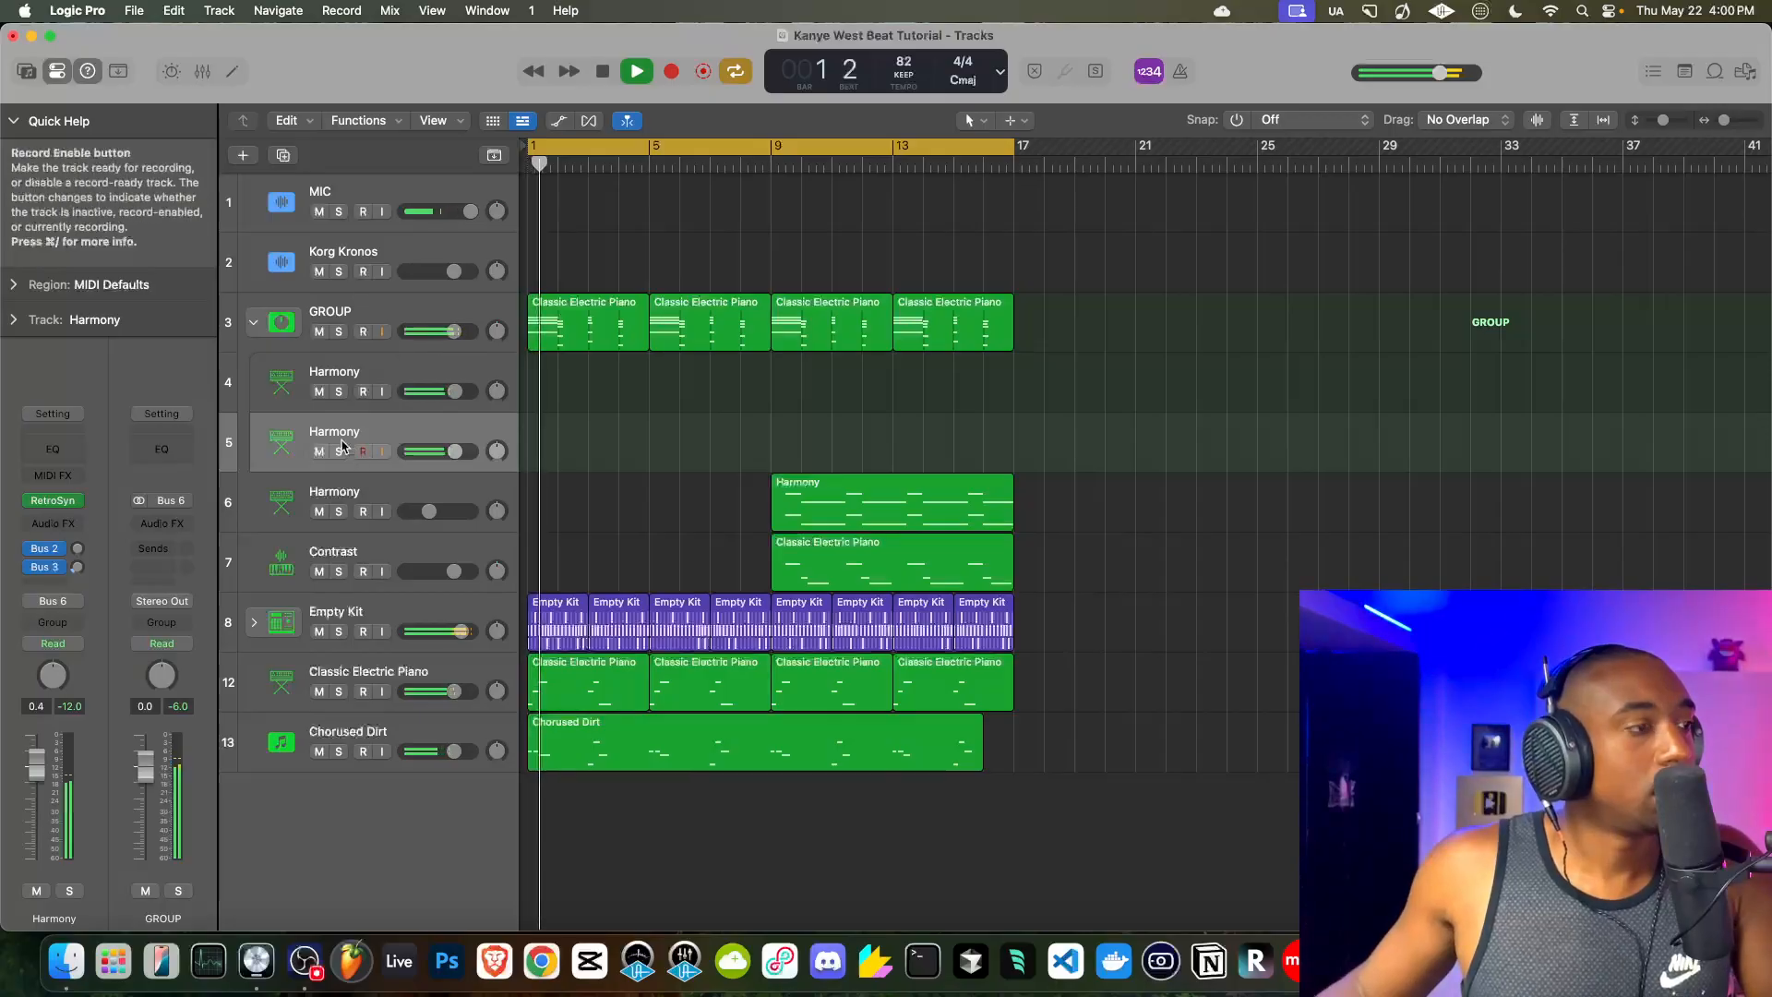
pyautogui.click(55, 502)
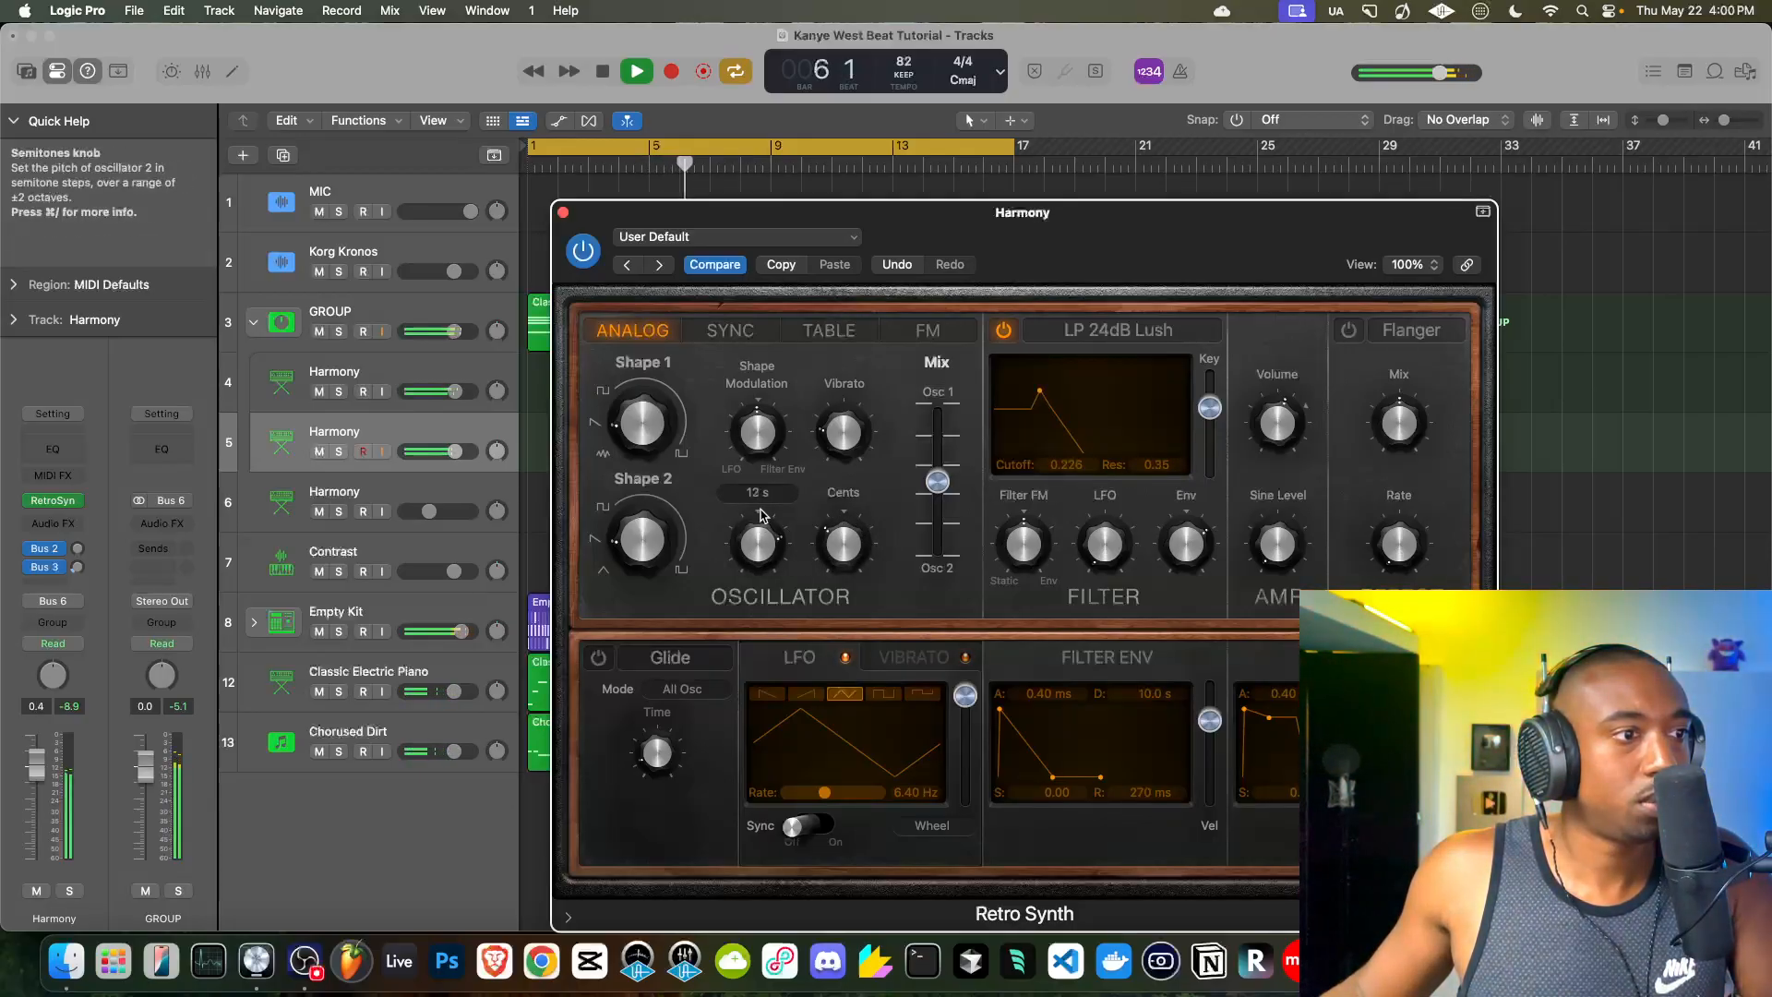
pyautogui.moveTo(755, 428); pyautogui.dragTo(755, 420)
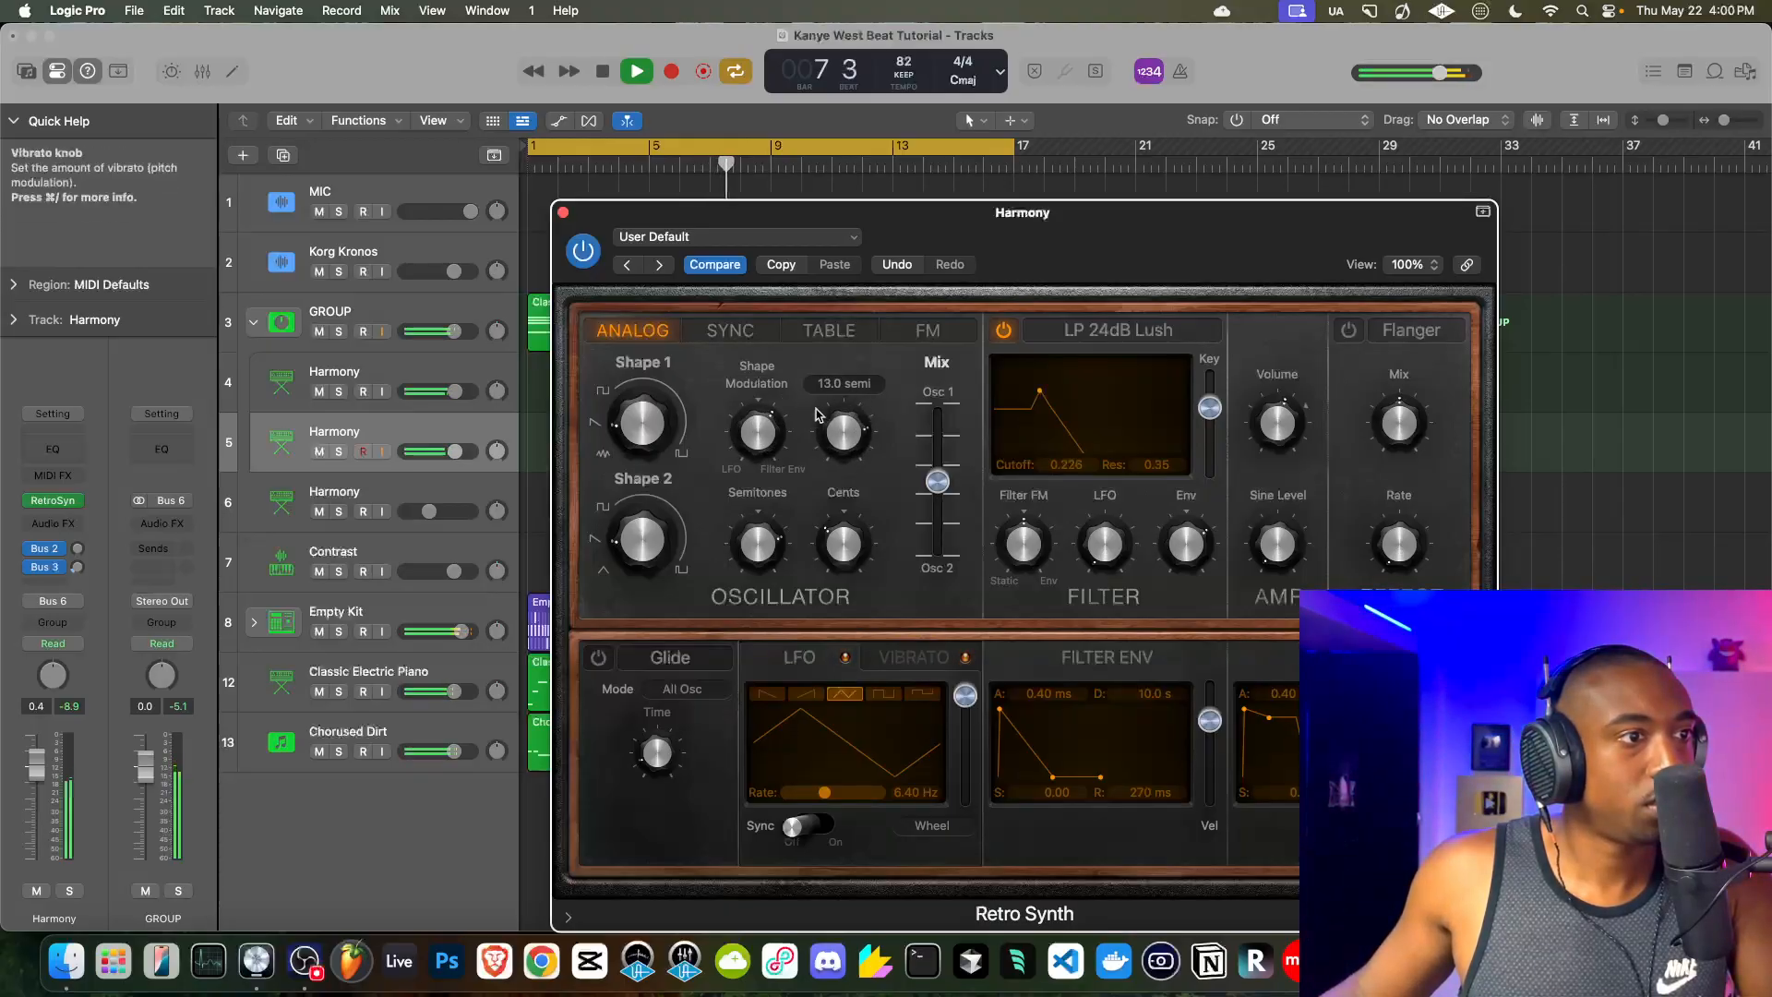
pyautogui.moveTo(762, 427); pyautogui.dragTo(762, 437)
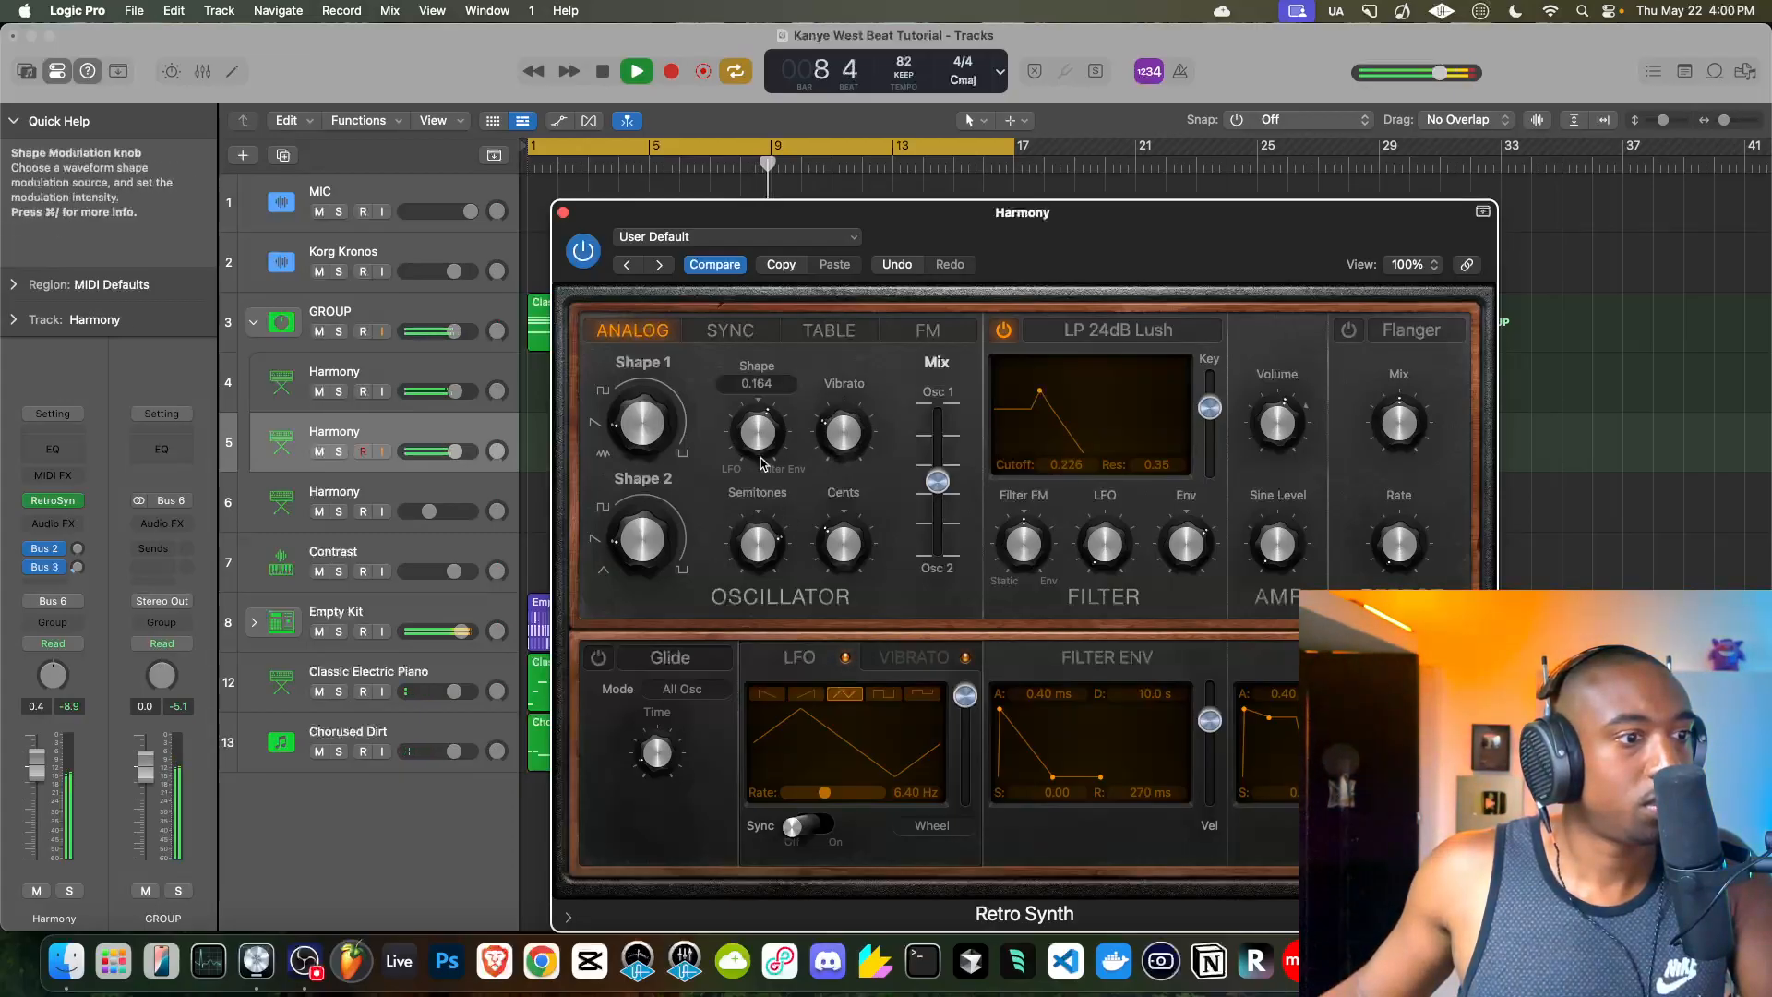
# - Sync Retro Synth's vibrato at a 1/16 rate and change the filter type to LP 12dB Sharp
pyautogui.click(914, 657)
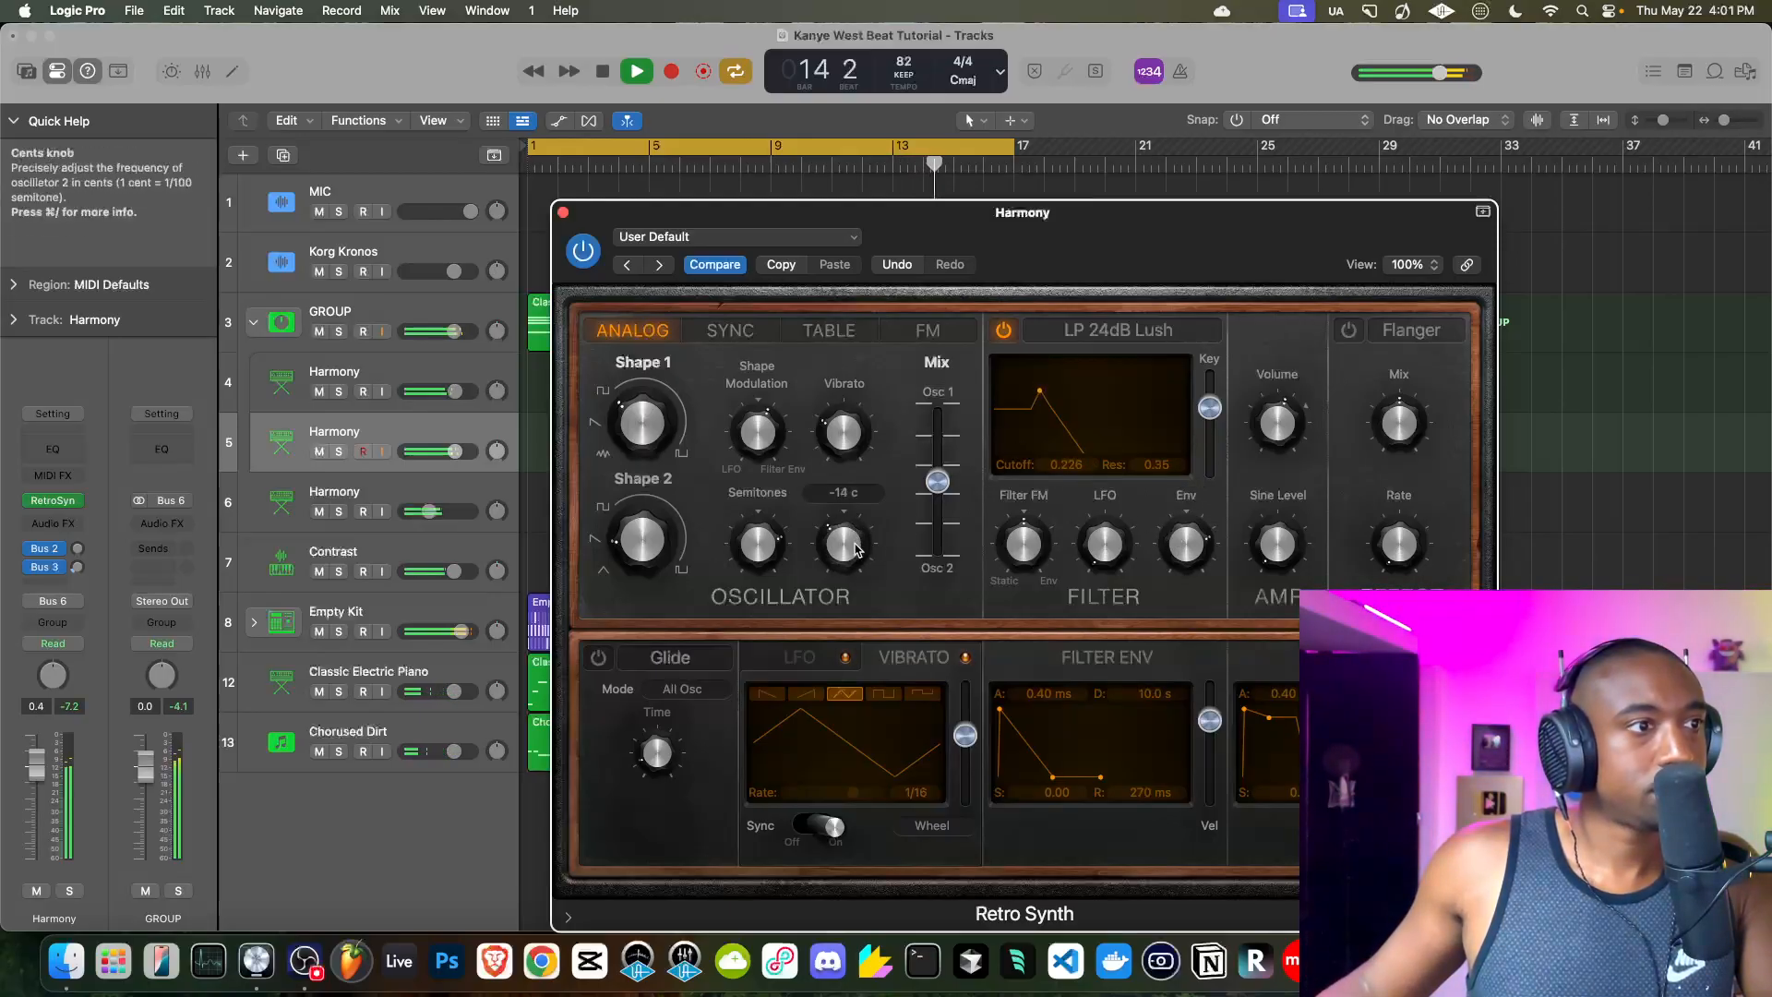
pyautogui.click(1174, 332)
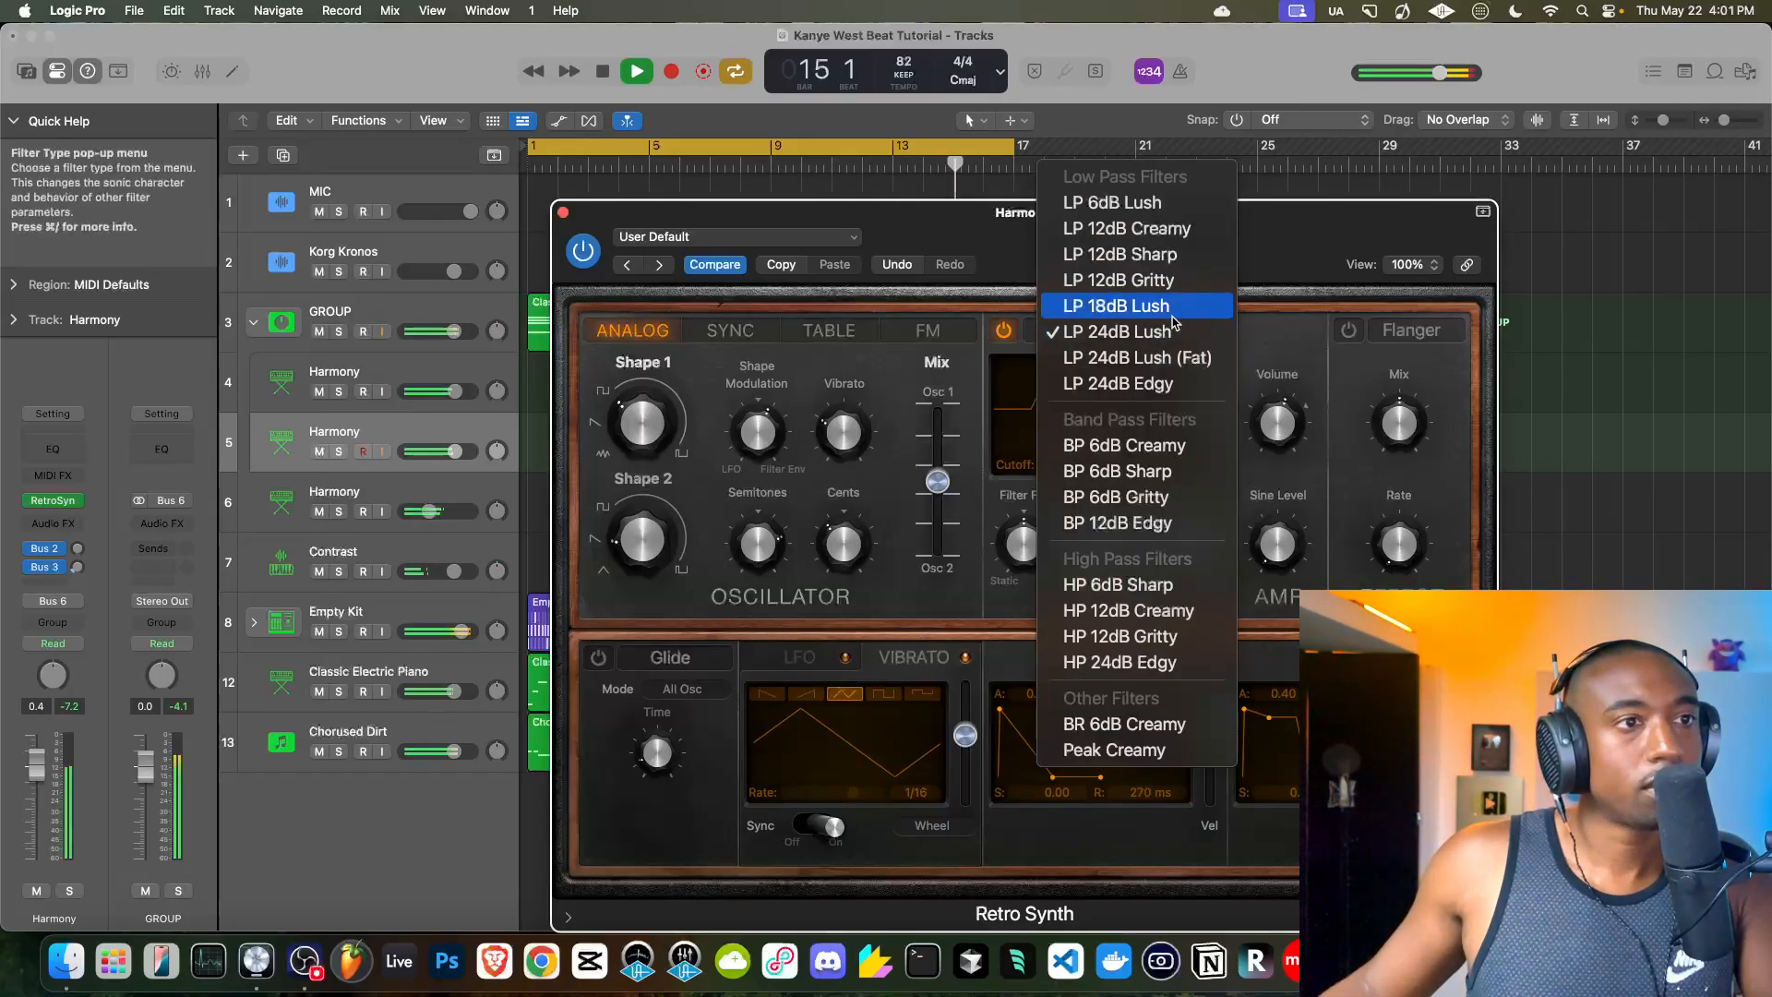
pyautogui.click(1126, 262)
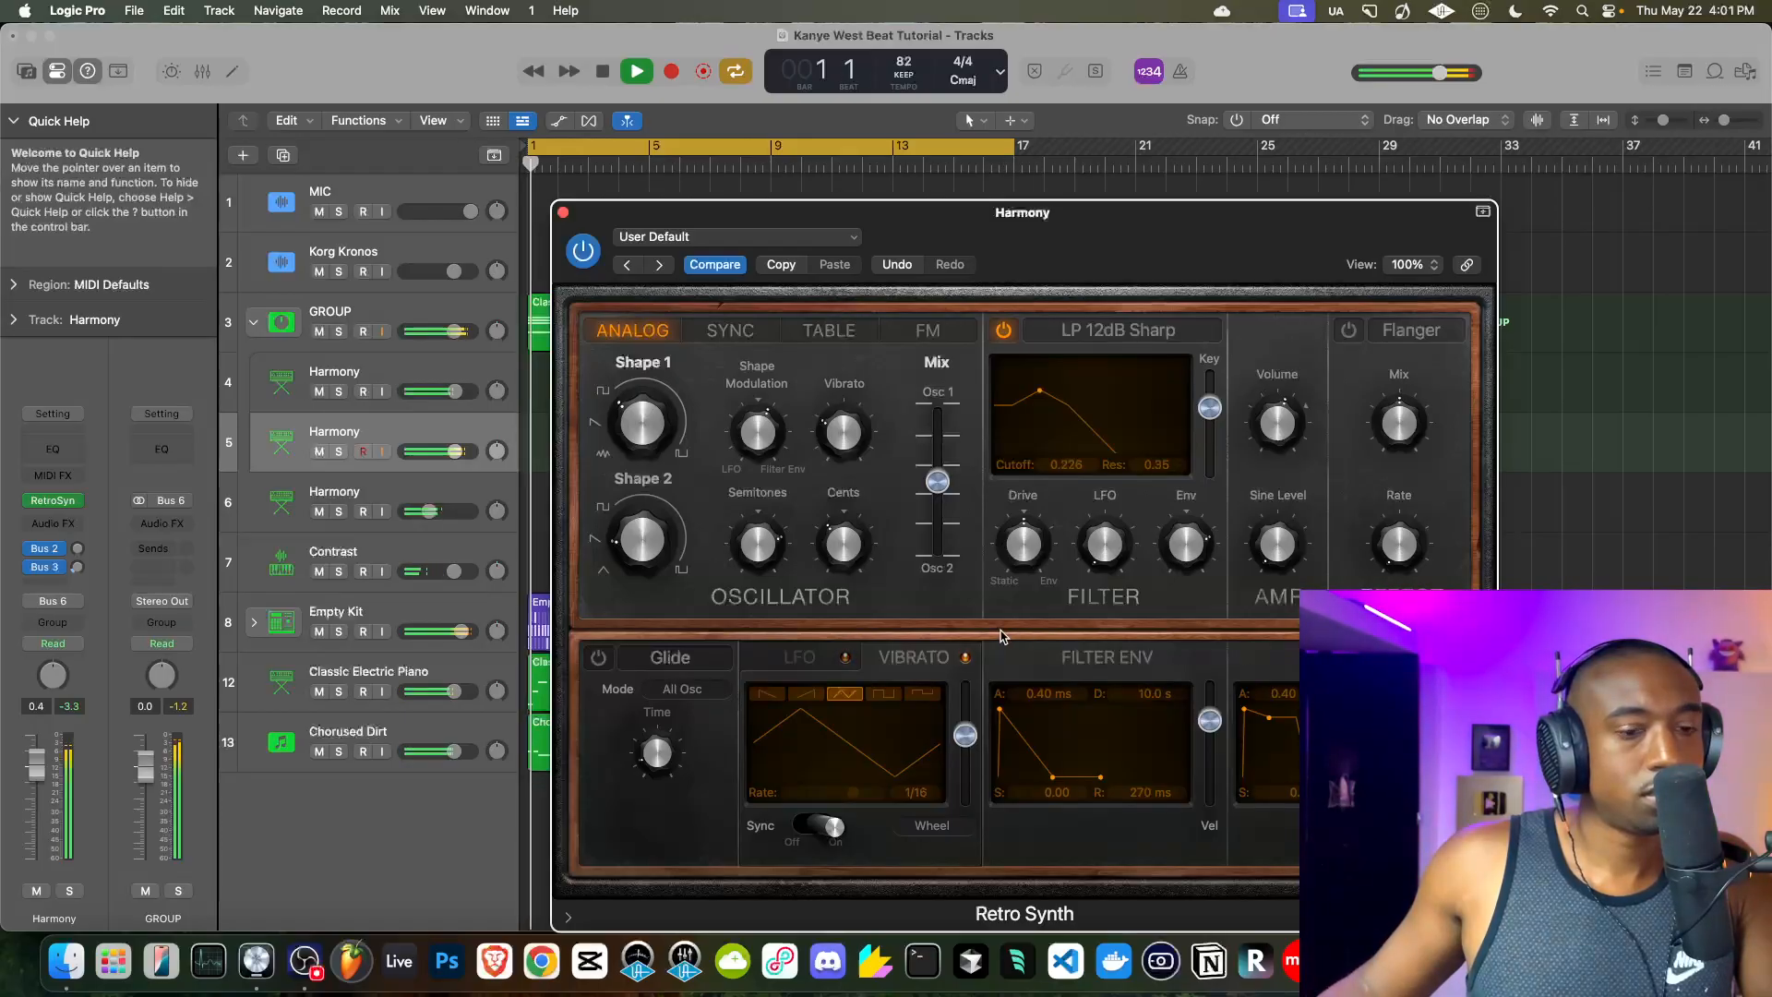
# - Lower the duplicate Harmony track to -11.2 dB, set Retro Synth's Vibrato to 0.23 semitones and cutoff to 0.092, and close it
pyautogui.moveTo(457, 450); pyautogui.dragTo(430, 452)
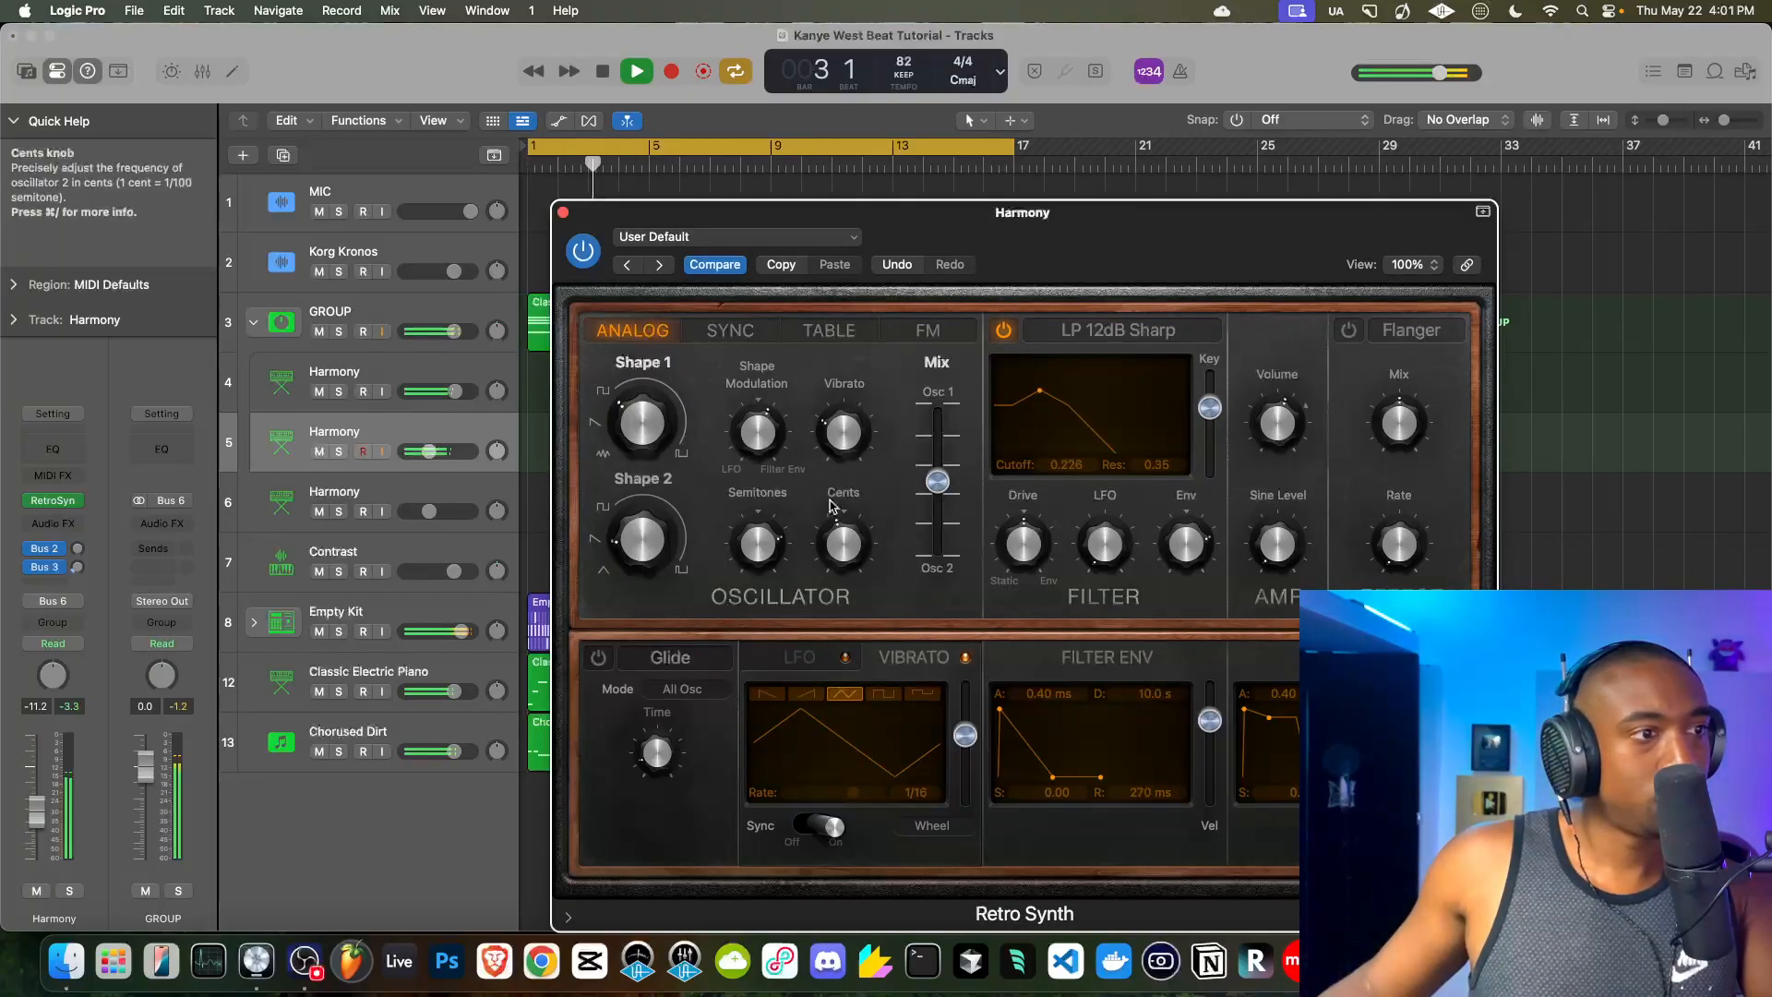
pyautogui.moveTo(847, 433); pyautogui.dragTo(848, 445)
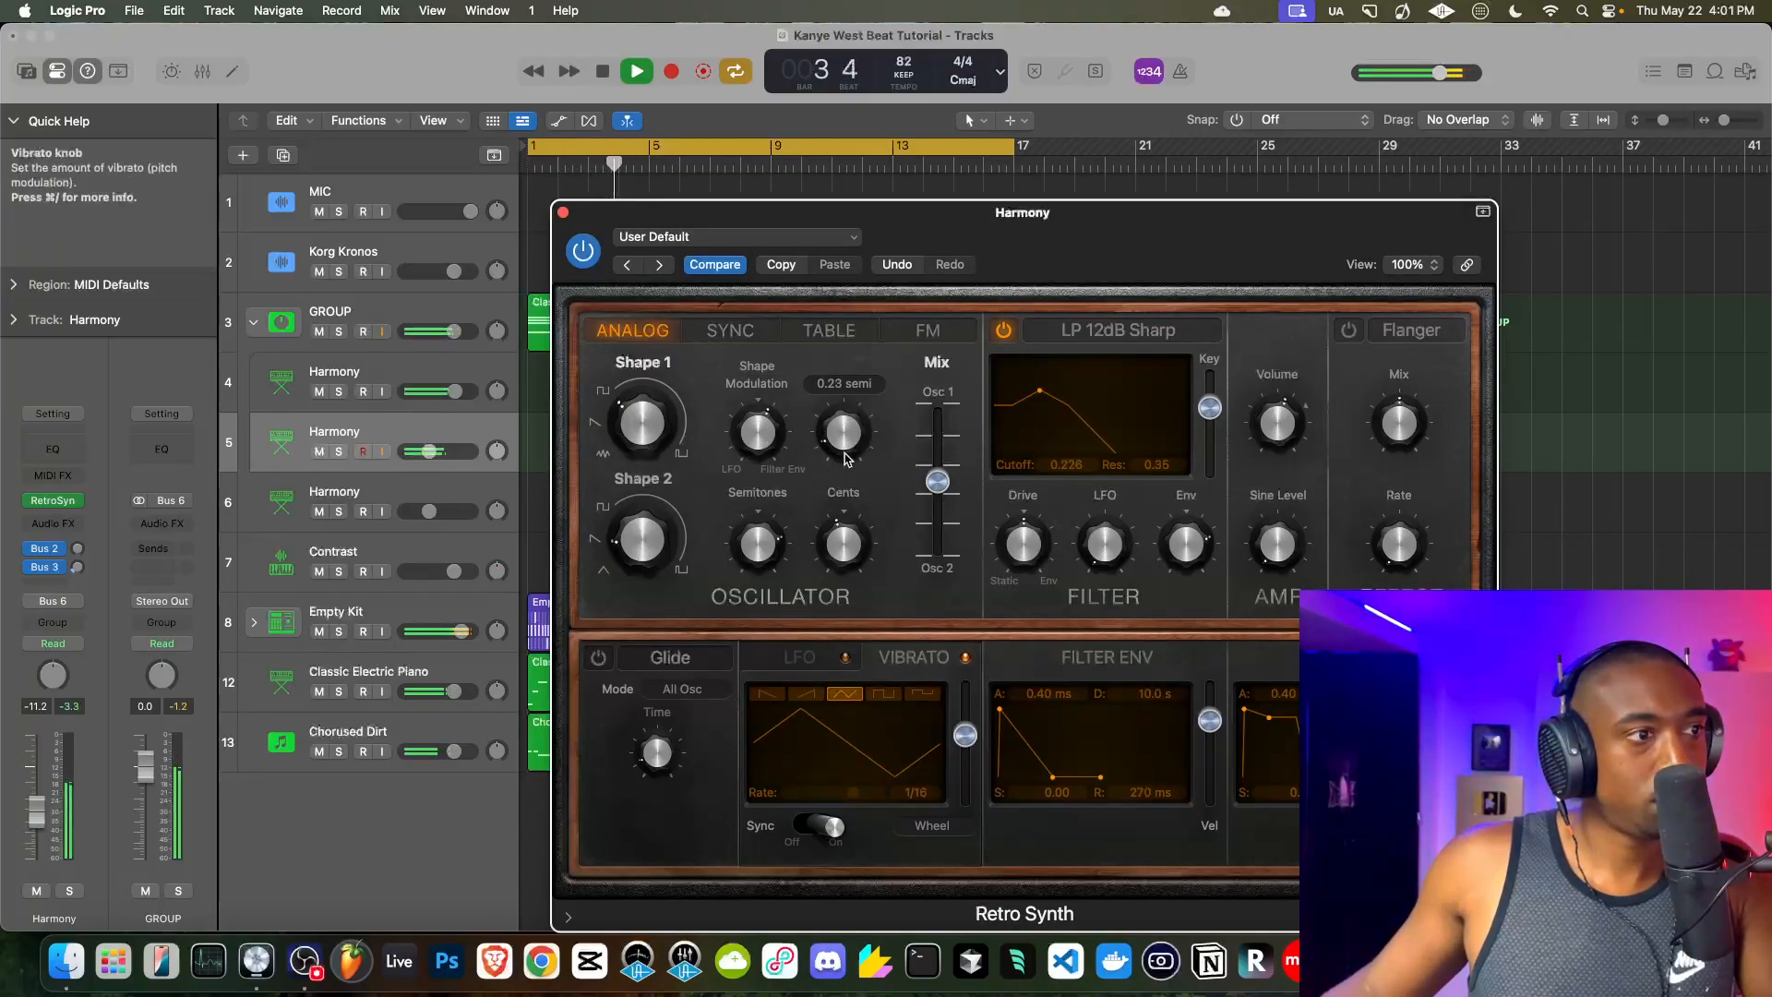
pyautogui.moveTo(843, 545); pyautogui.dragTo(843, 536)
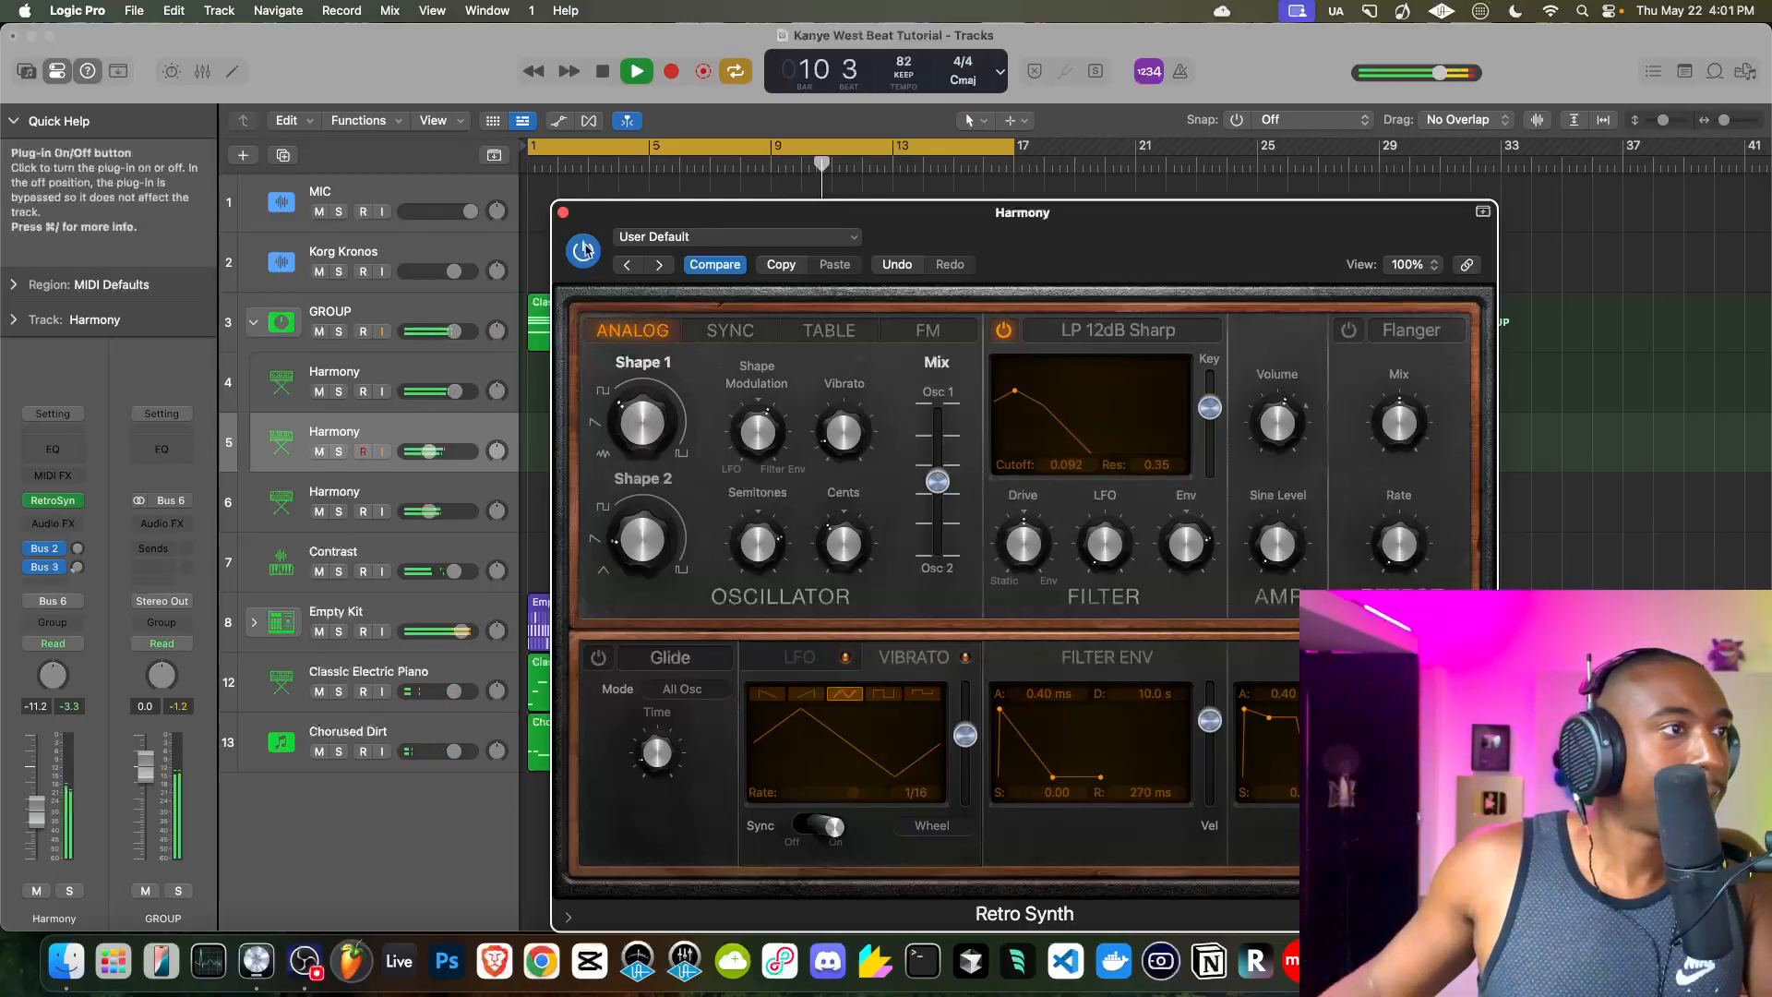
pyautogui.click(562, 215)
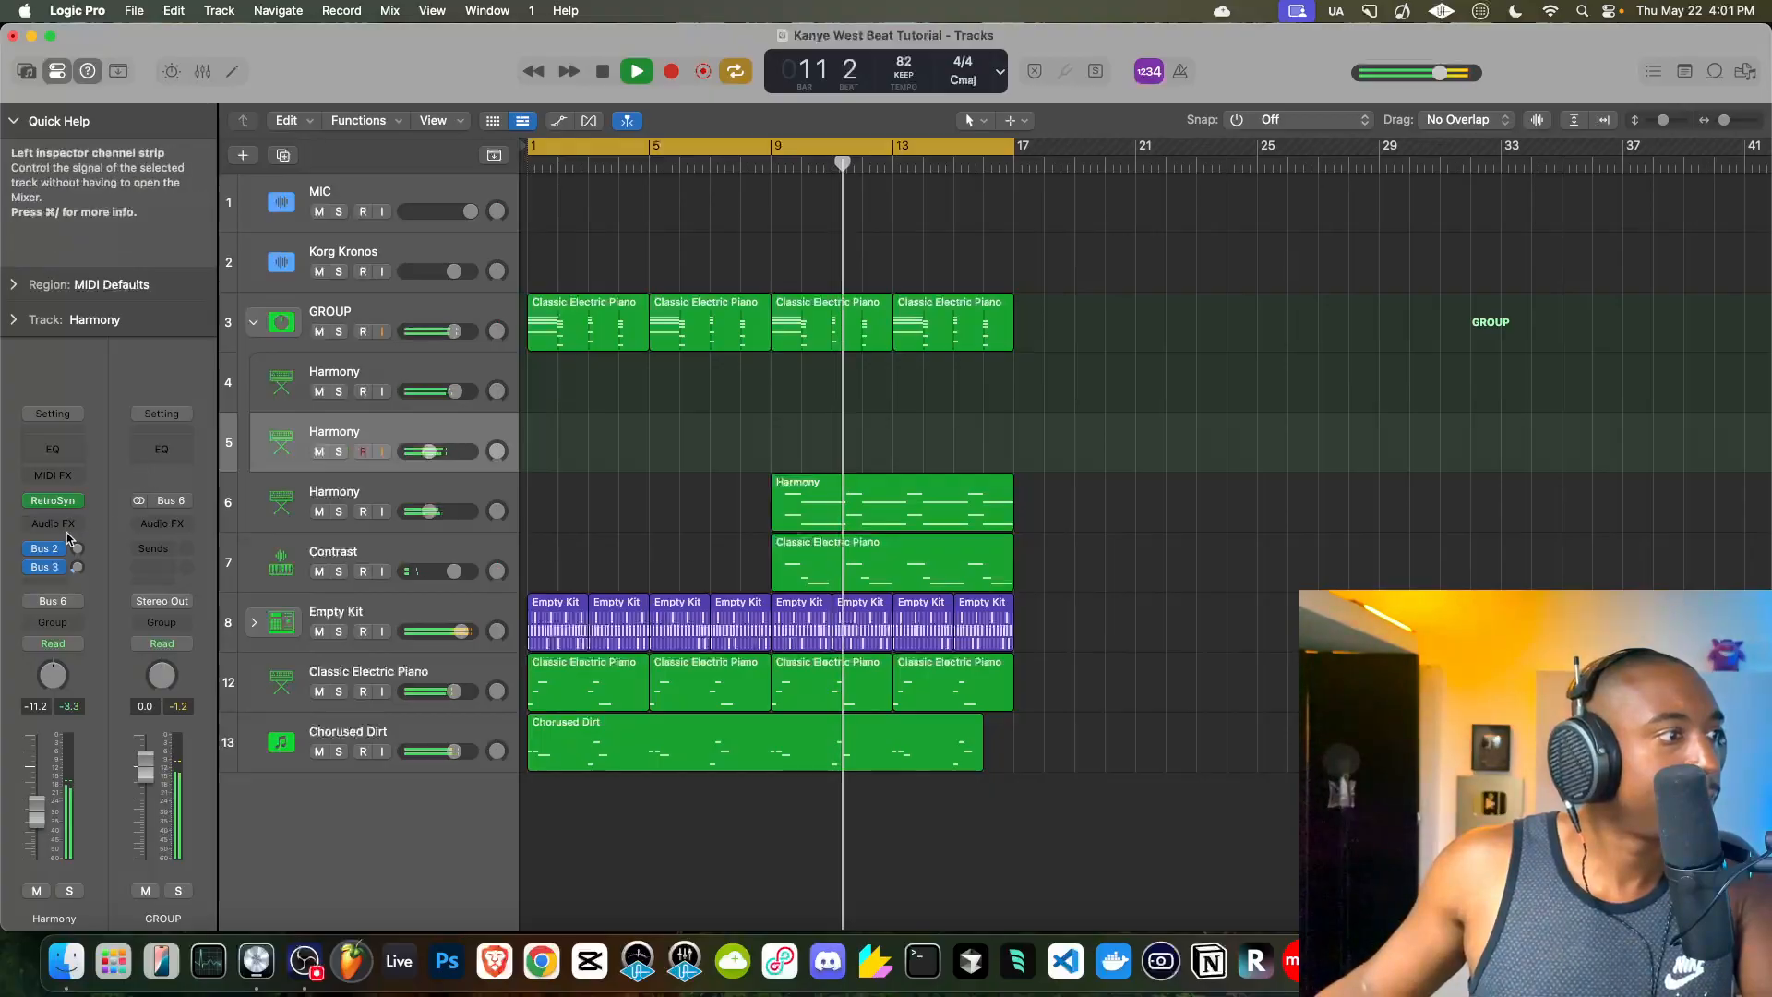
# - Insert a stereo Tape Delay on the duplicate Harmony track
pyautogui.click(61, 526)
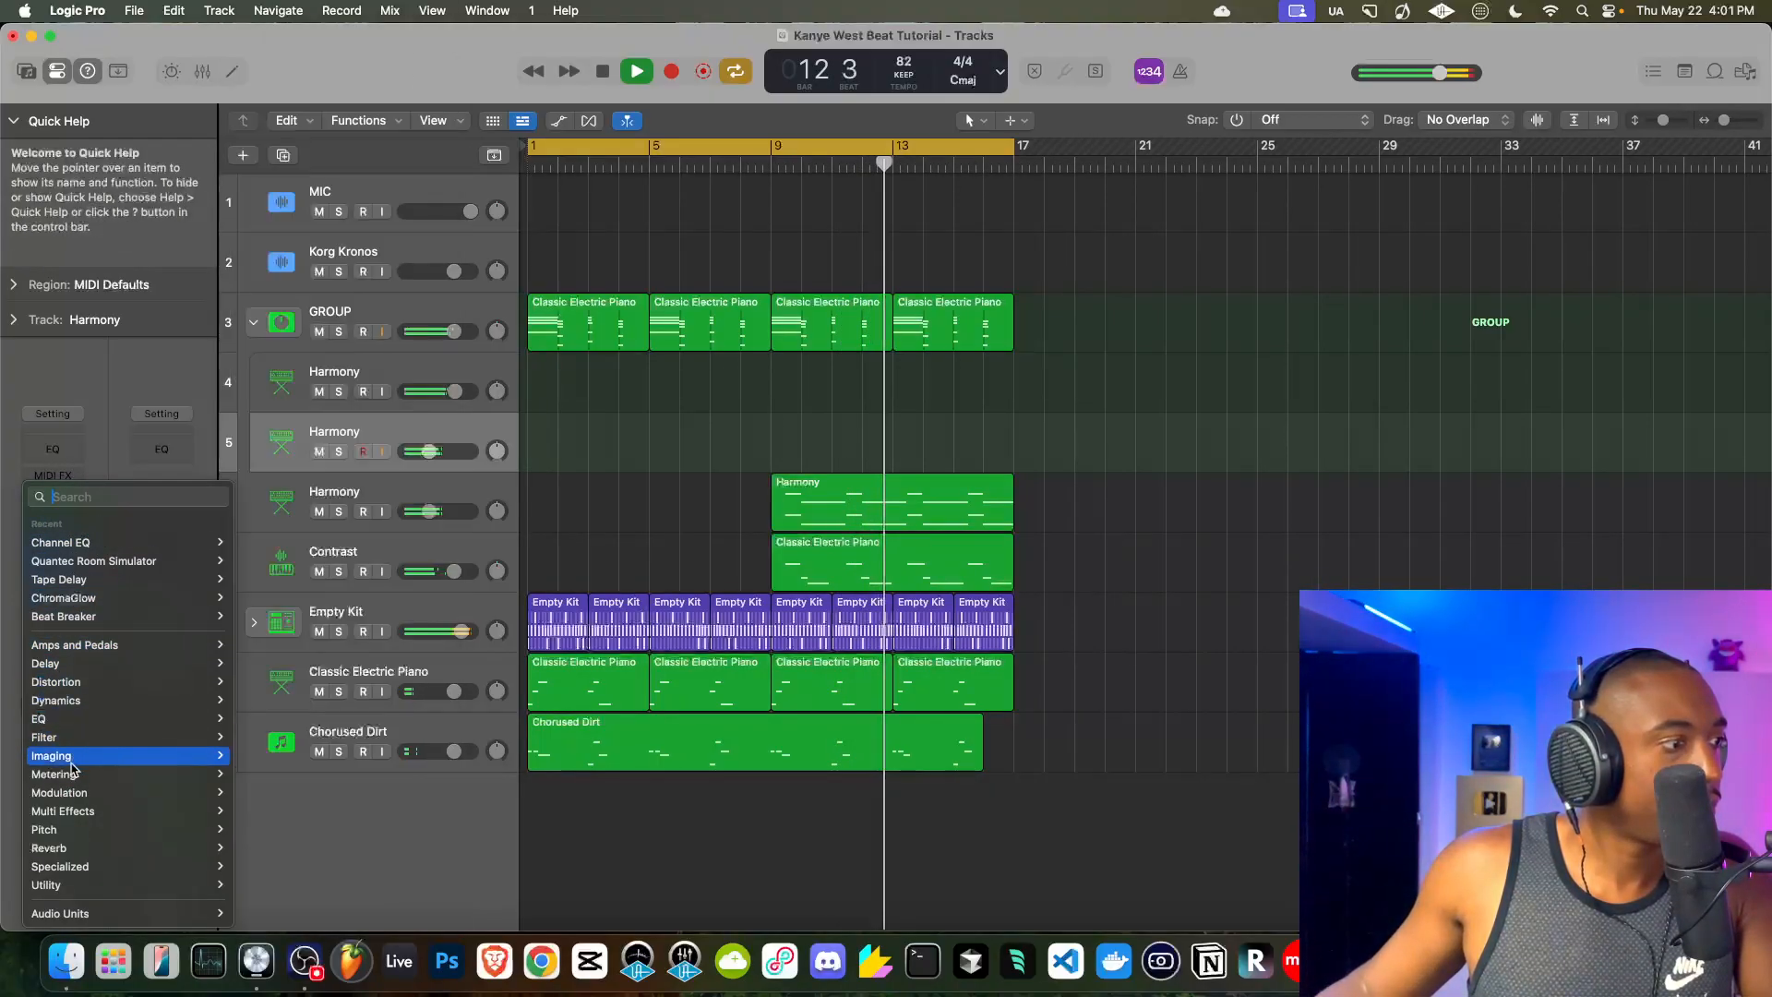
pyautogui.moveTo(180, 663)
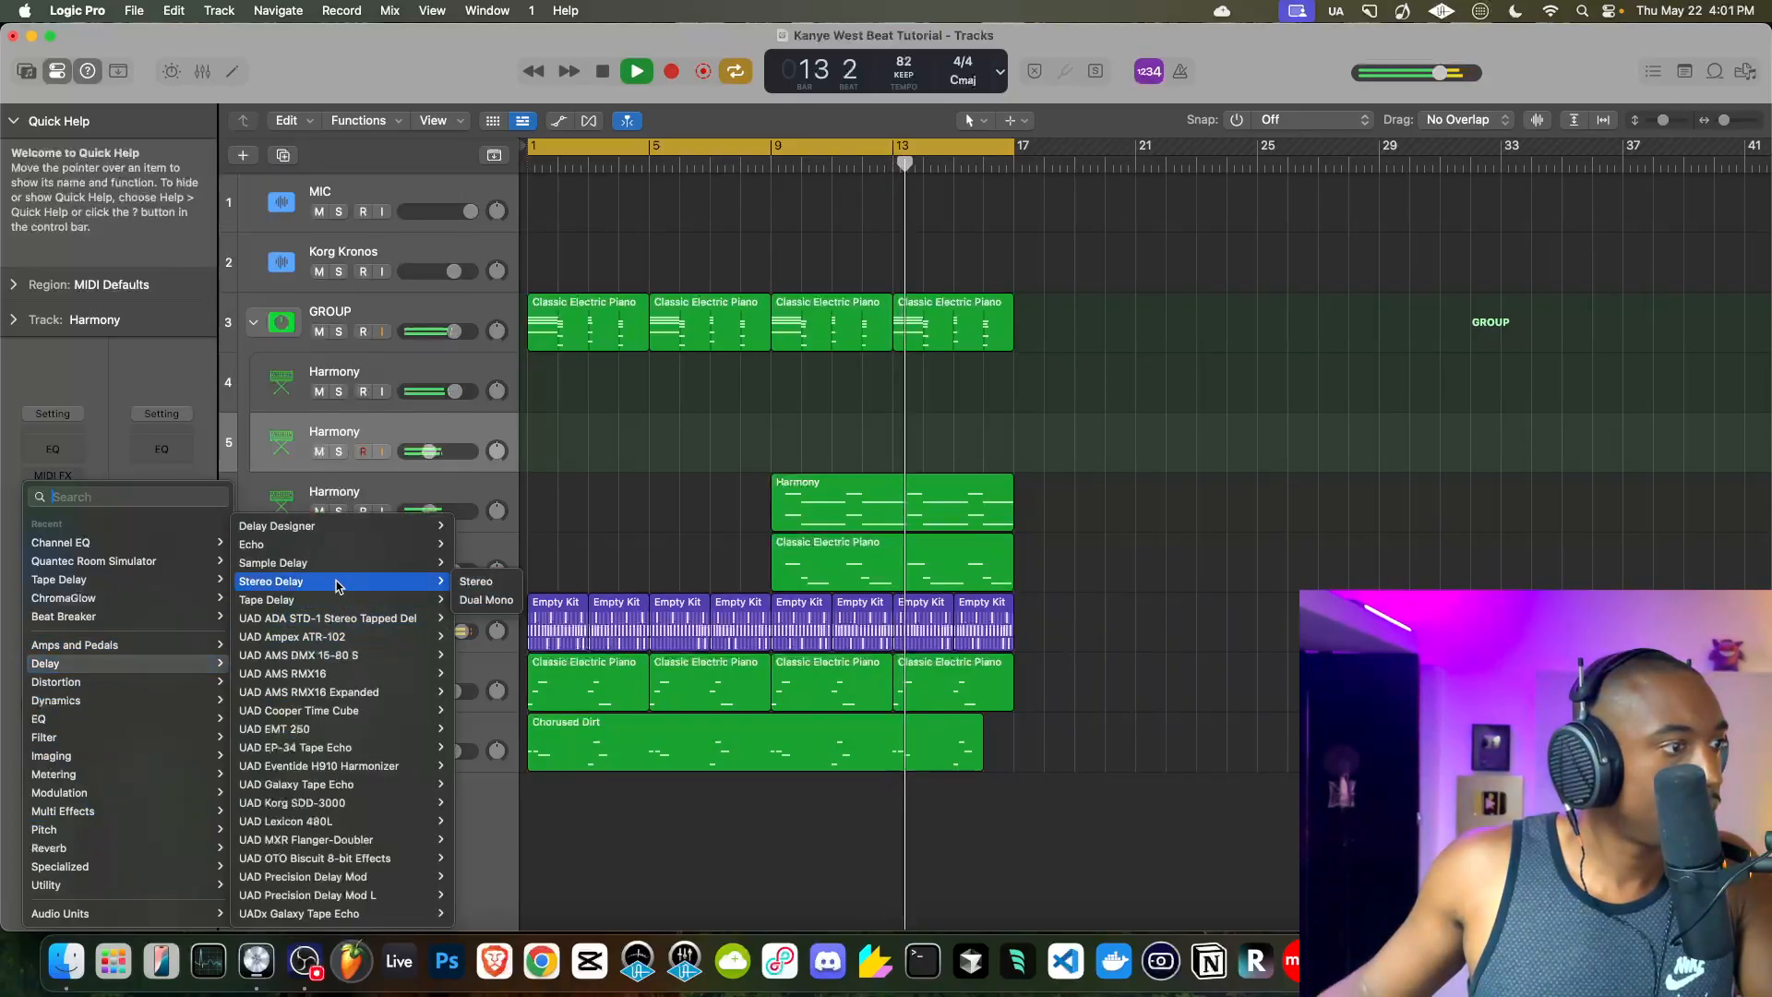
pyautogui.moveTo(304, 602)
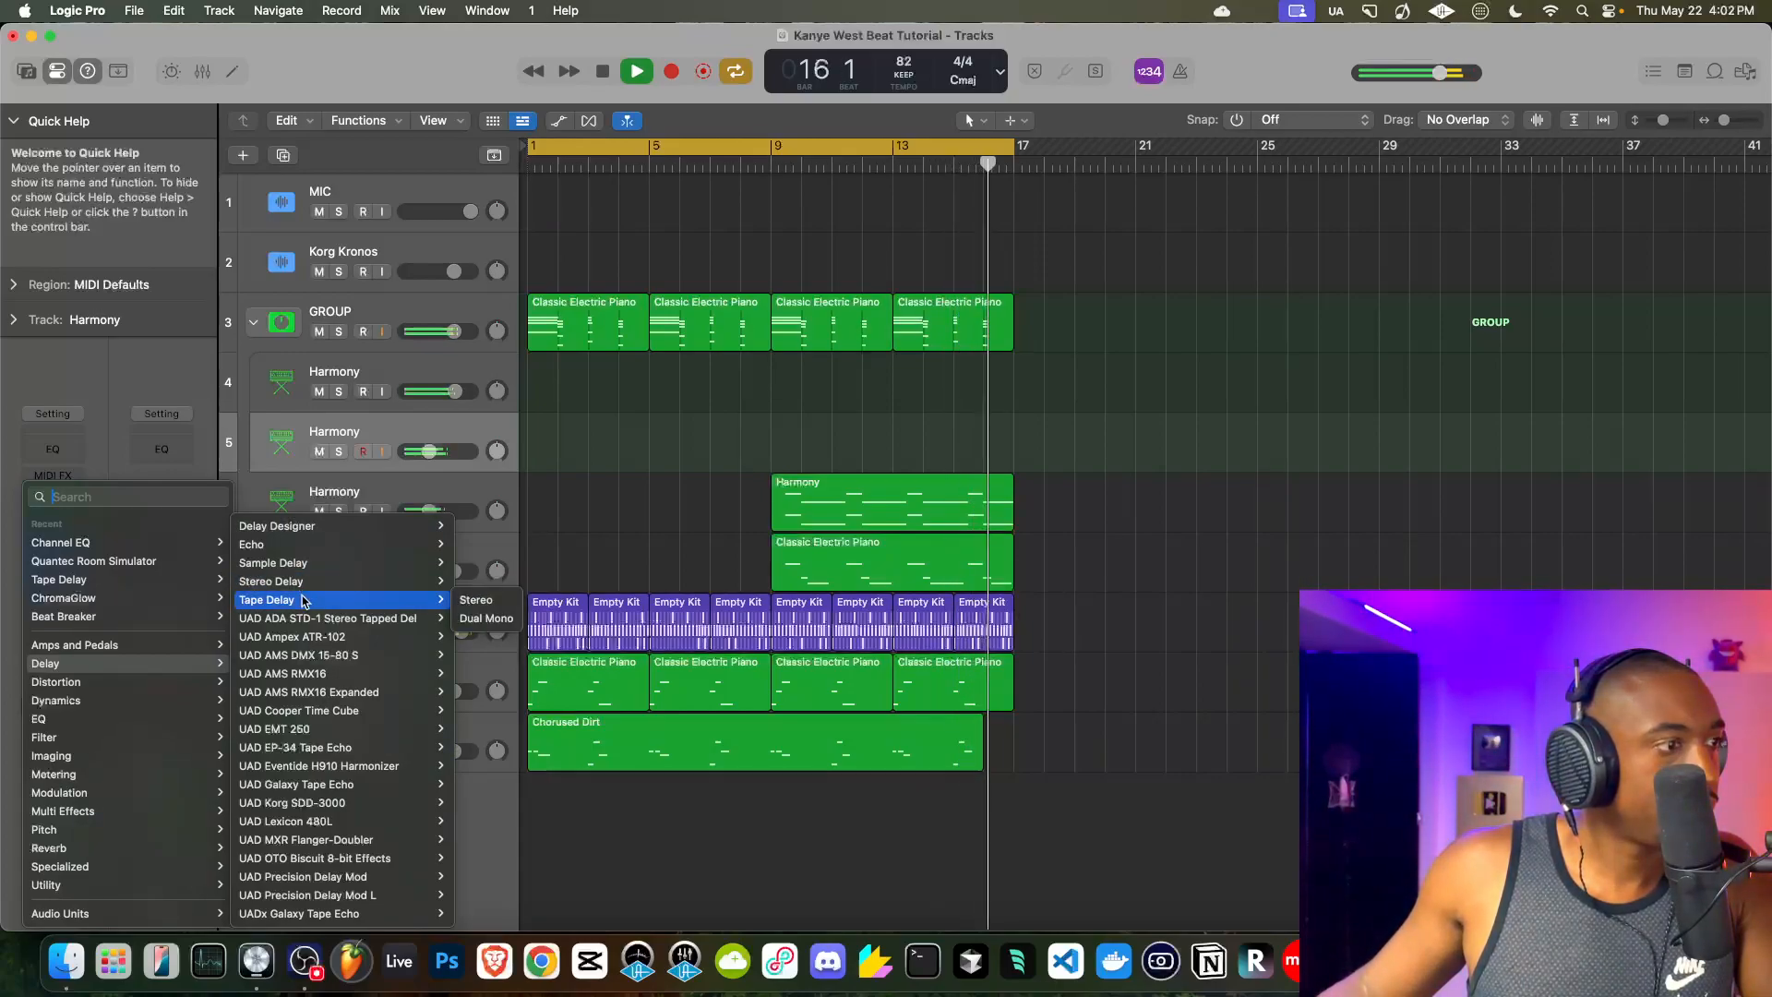
pyautogui.click(476, 600)
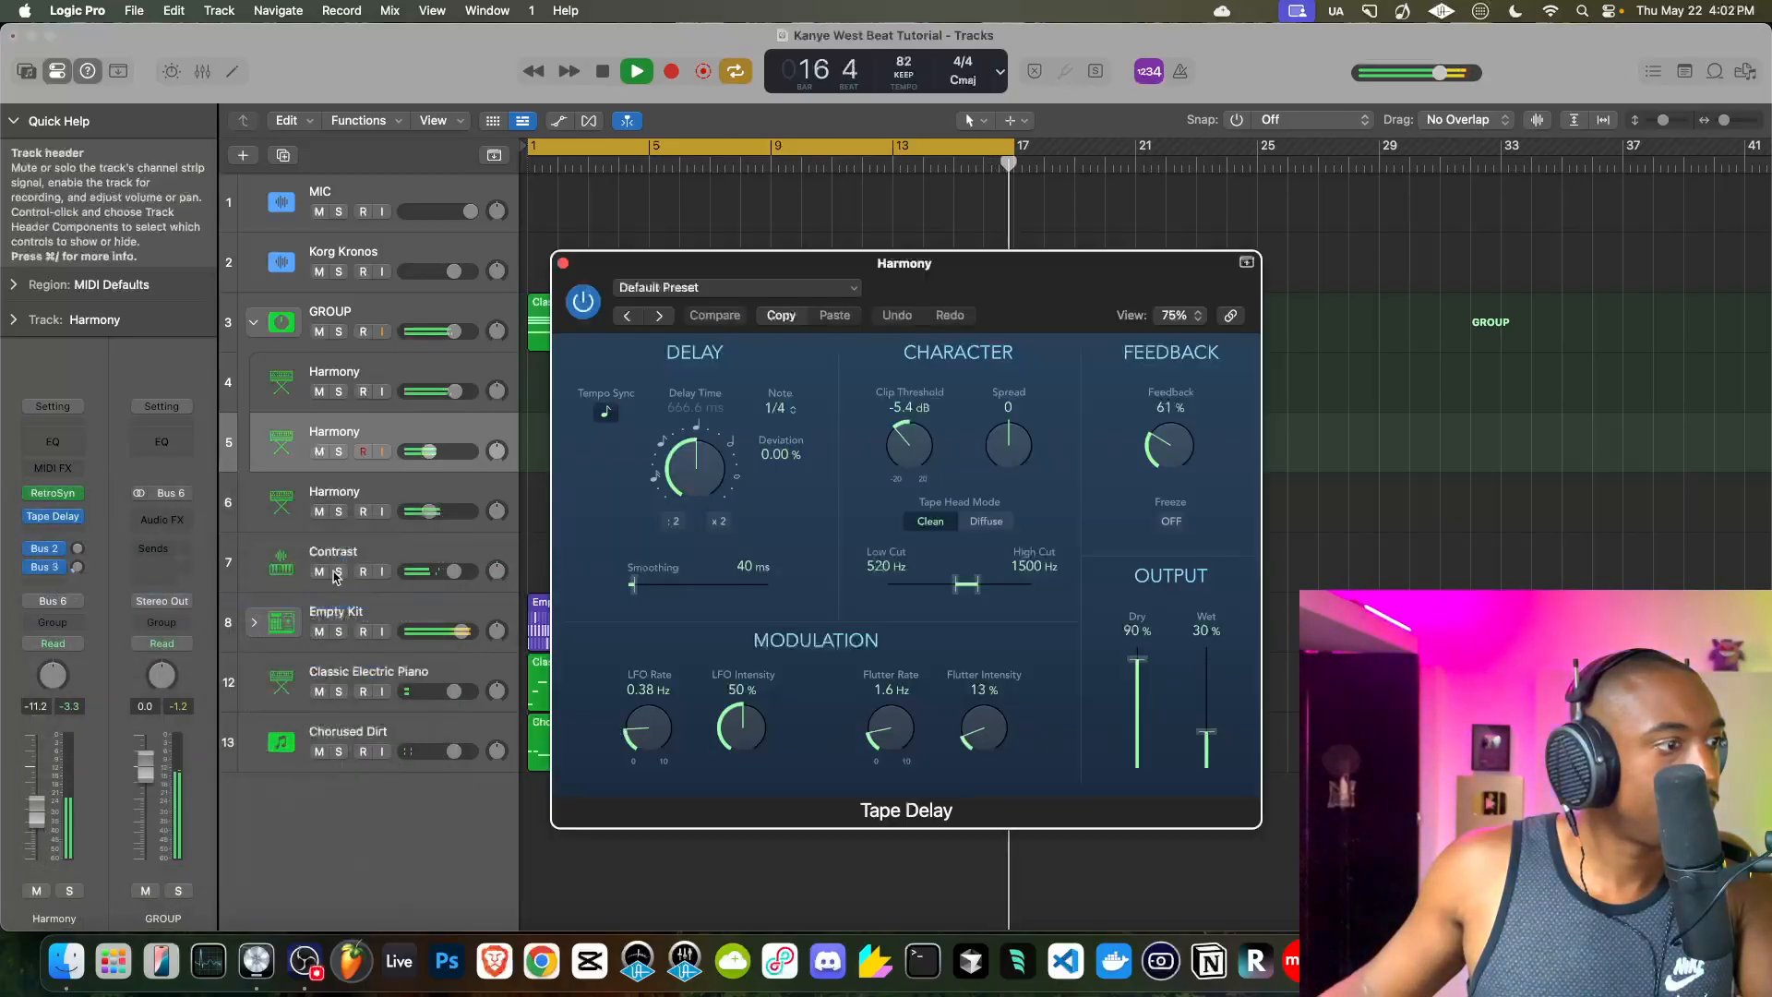
# - Turn off Tape Delay's tempo sync and set delay time 42.5 ms, clip threshold 0.0 dB, spread 68, feedback 0%, low cut 20 Hz, high cut 20000 Hz
pyautogui.click(604, 412)
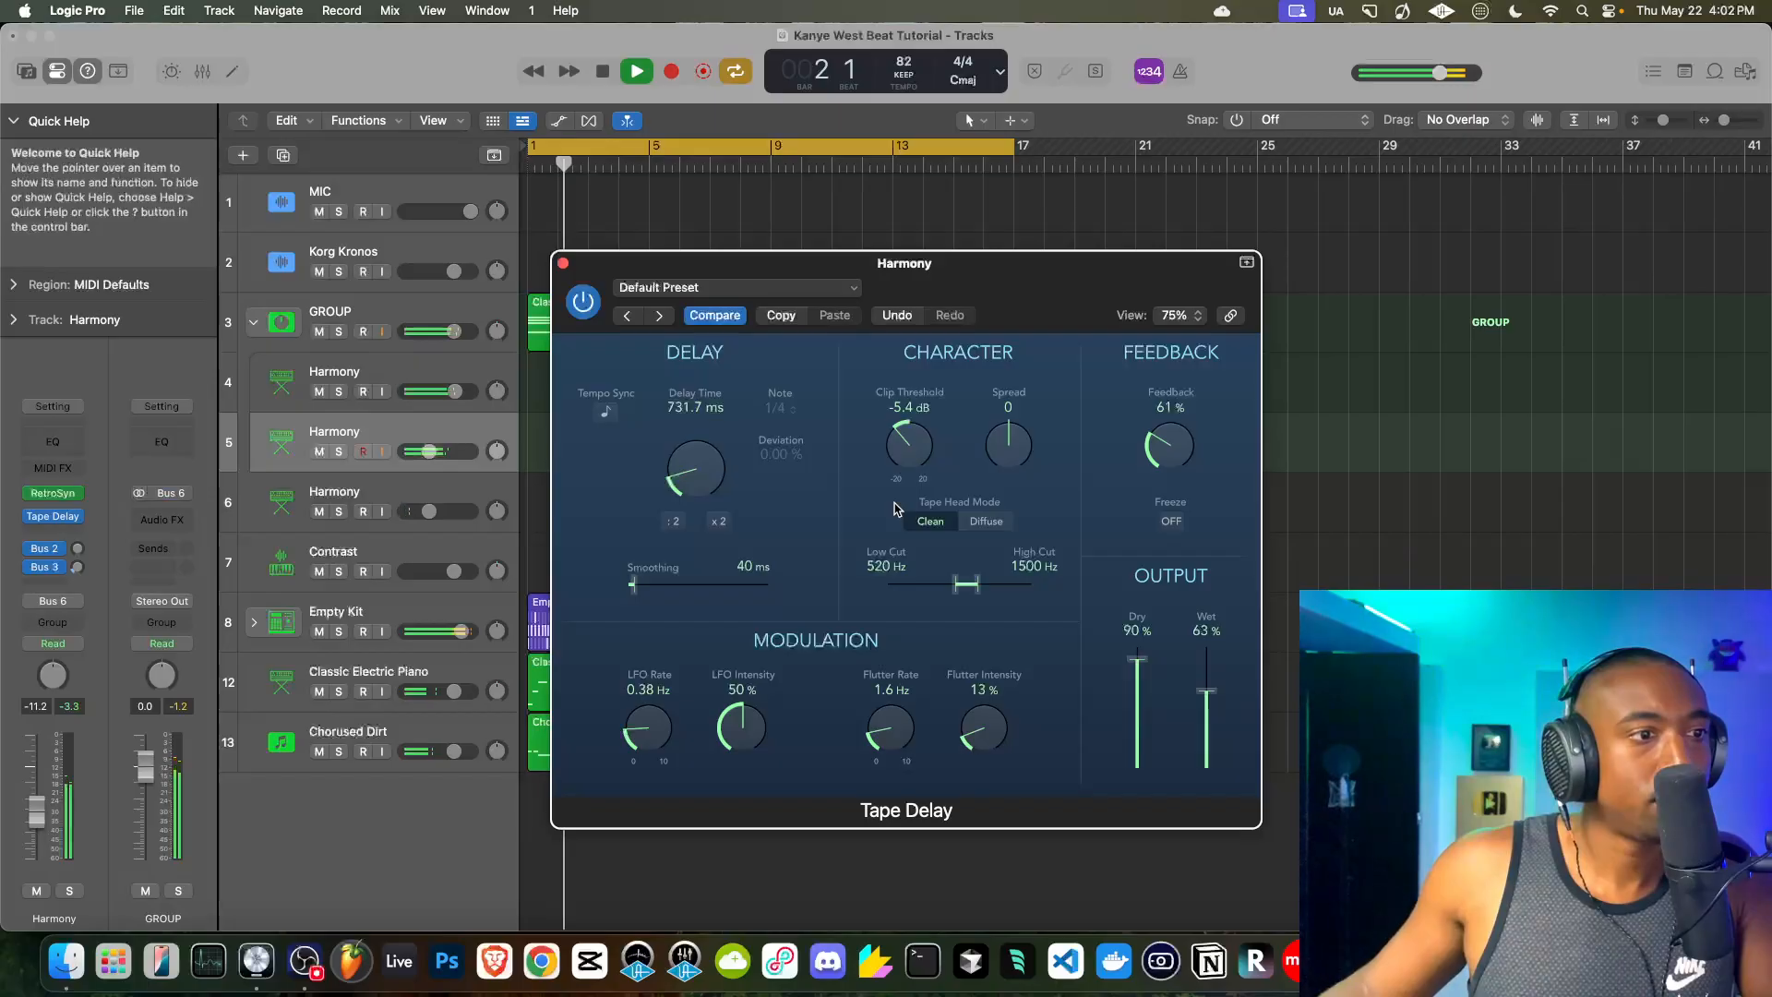
pyautogui.moveTo(1171, 534); pyautogui.dragTo(1127, 635)
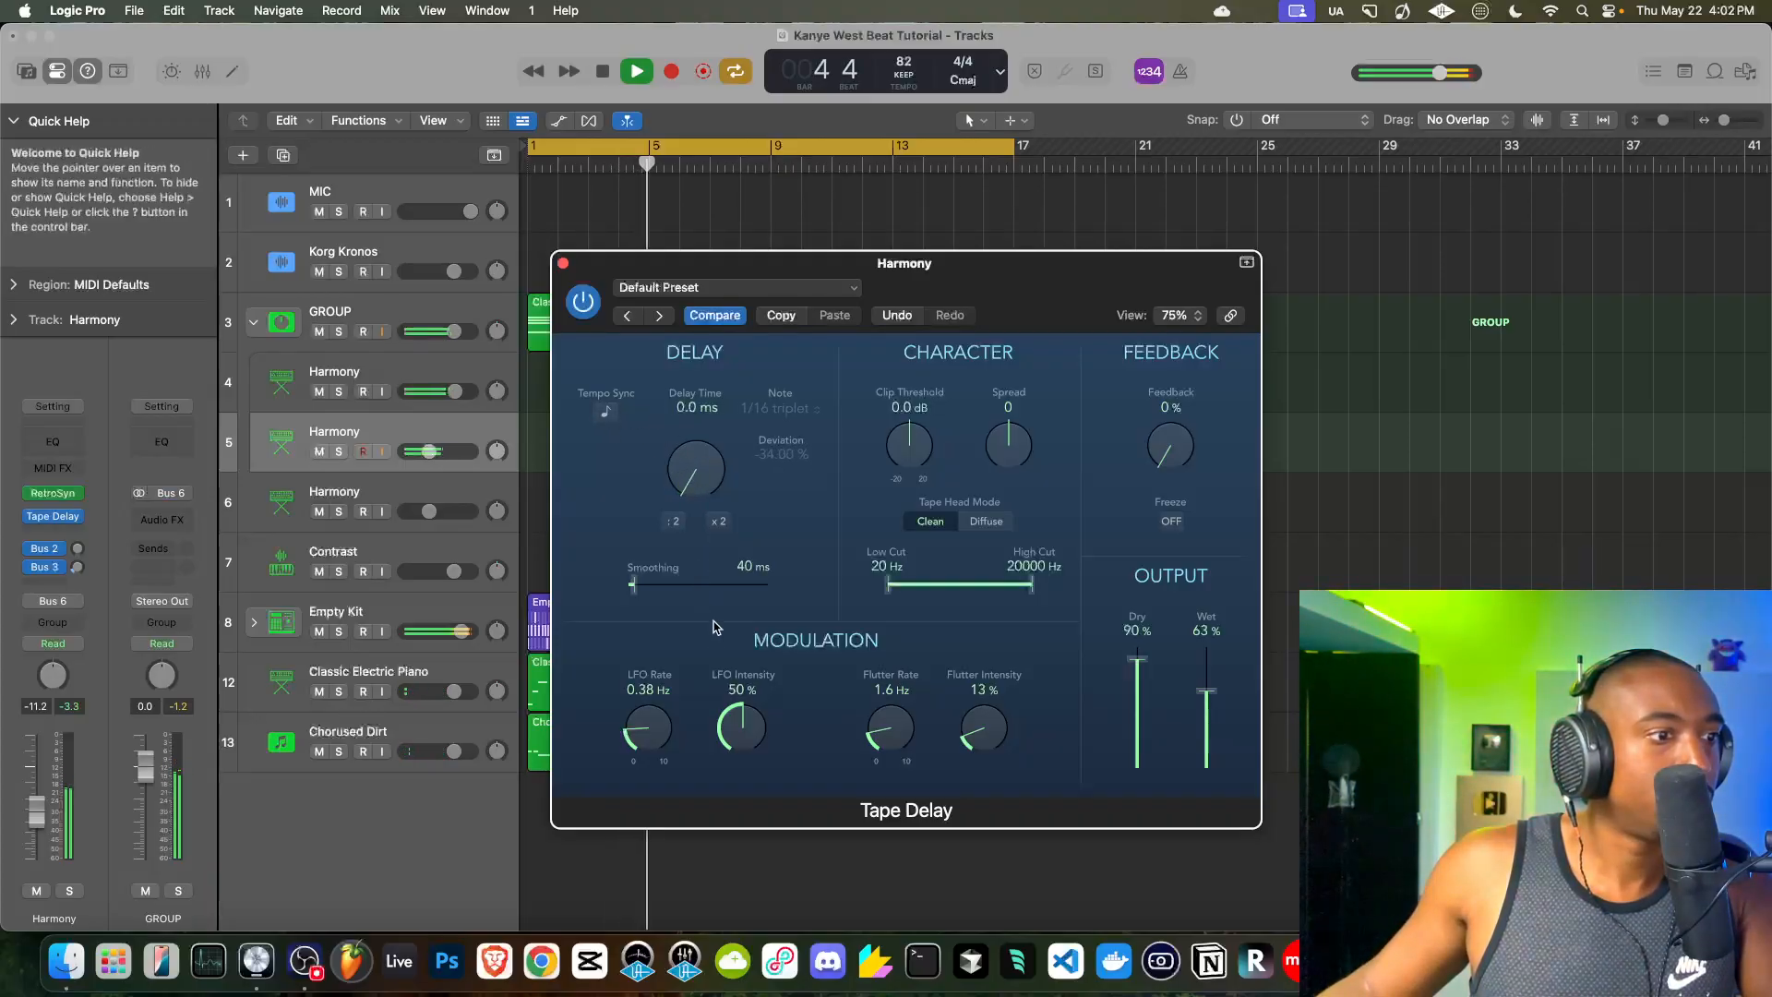
pyautogui.moveTo(694, 503); pyautogui.dragTo(698, 477)
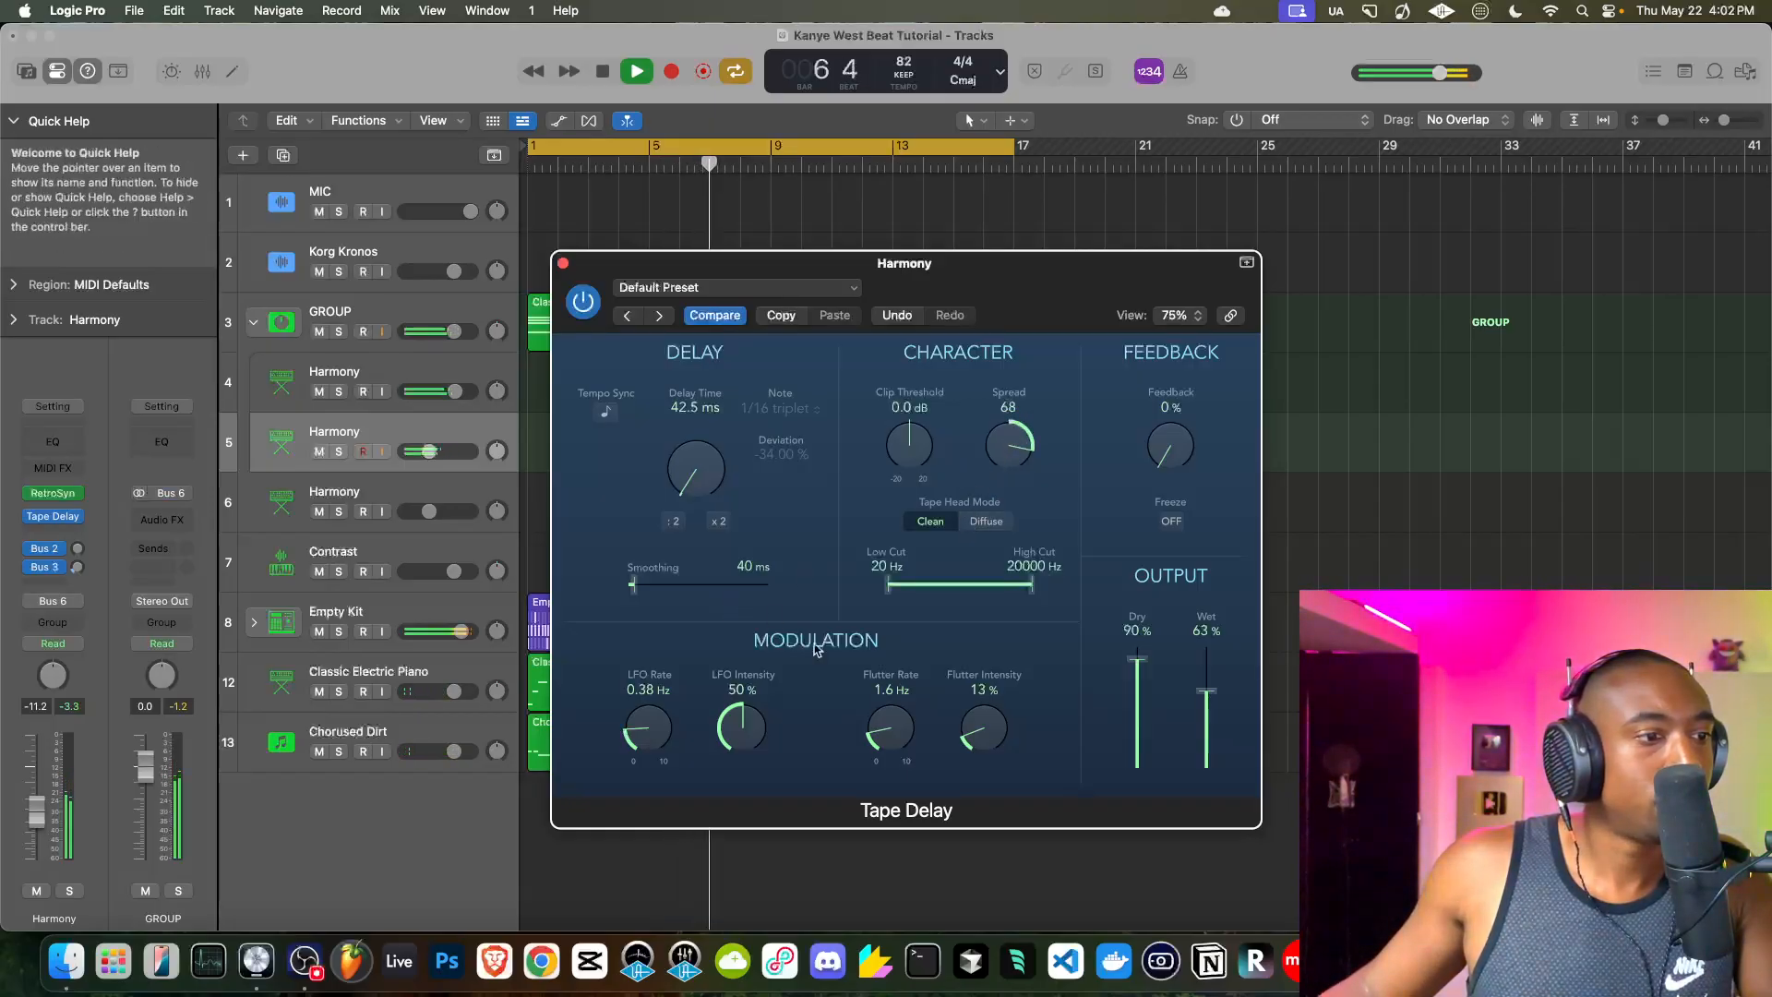
# - Set Tape Delay's LFO intensity to 63%, flutter intensity to 71%, dry to 30% and wet to 91%, and close it
pyautogui.moveTo(983, 728); pyautogui.dragTo(981, 675)
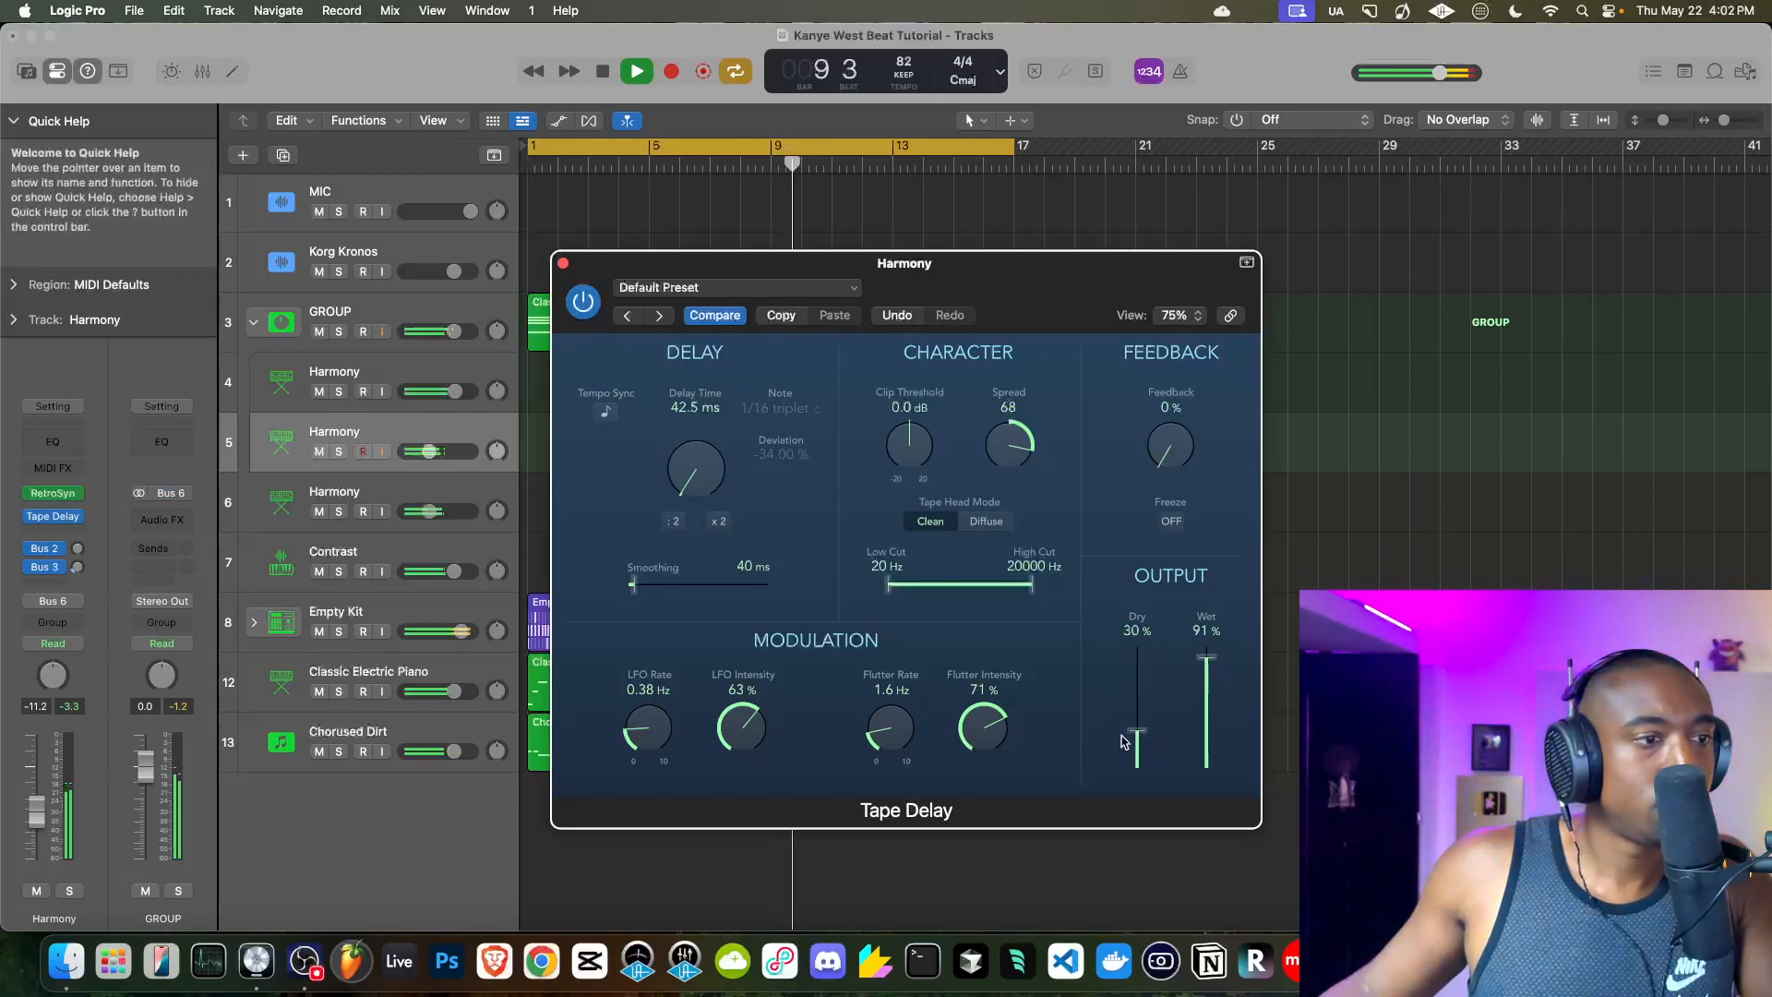
pyautogui.click(563, 265)
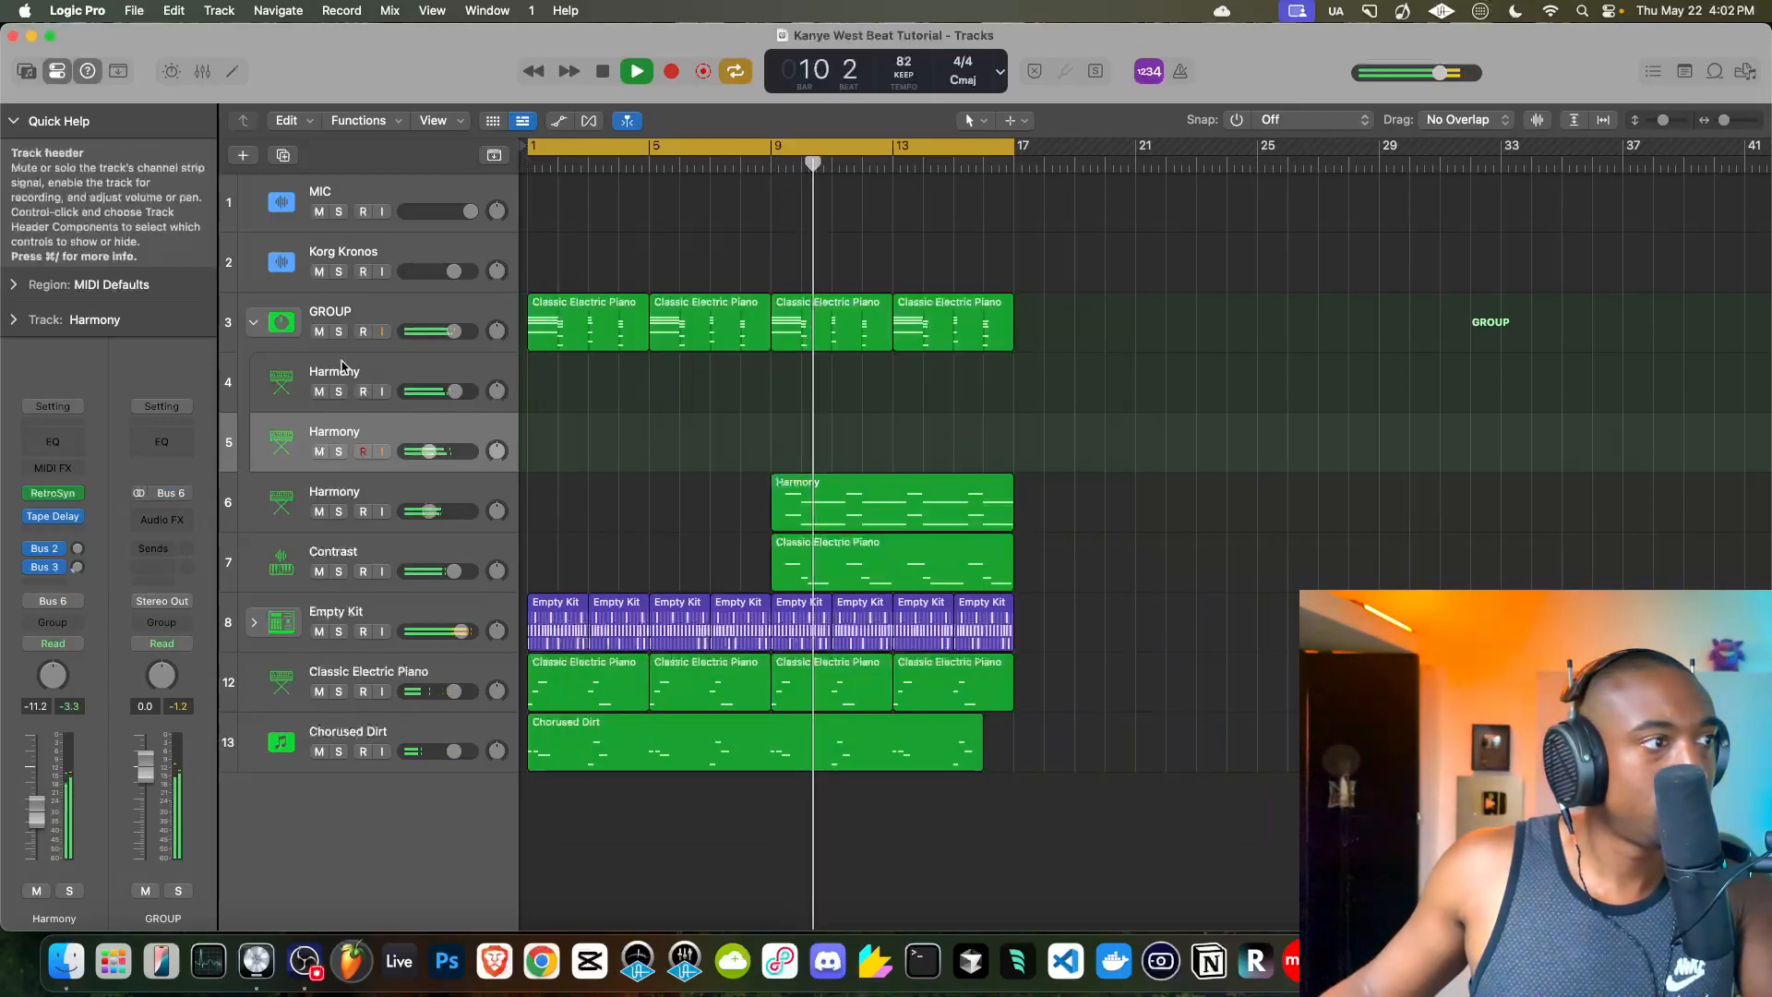
# - Mute and unmute the first Harmony track in the group to compare the layers, and inspect its Retro Synth settings
pyautogui.click(318, 392)
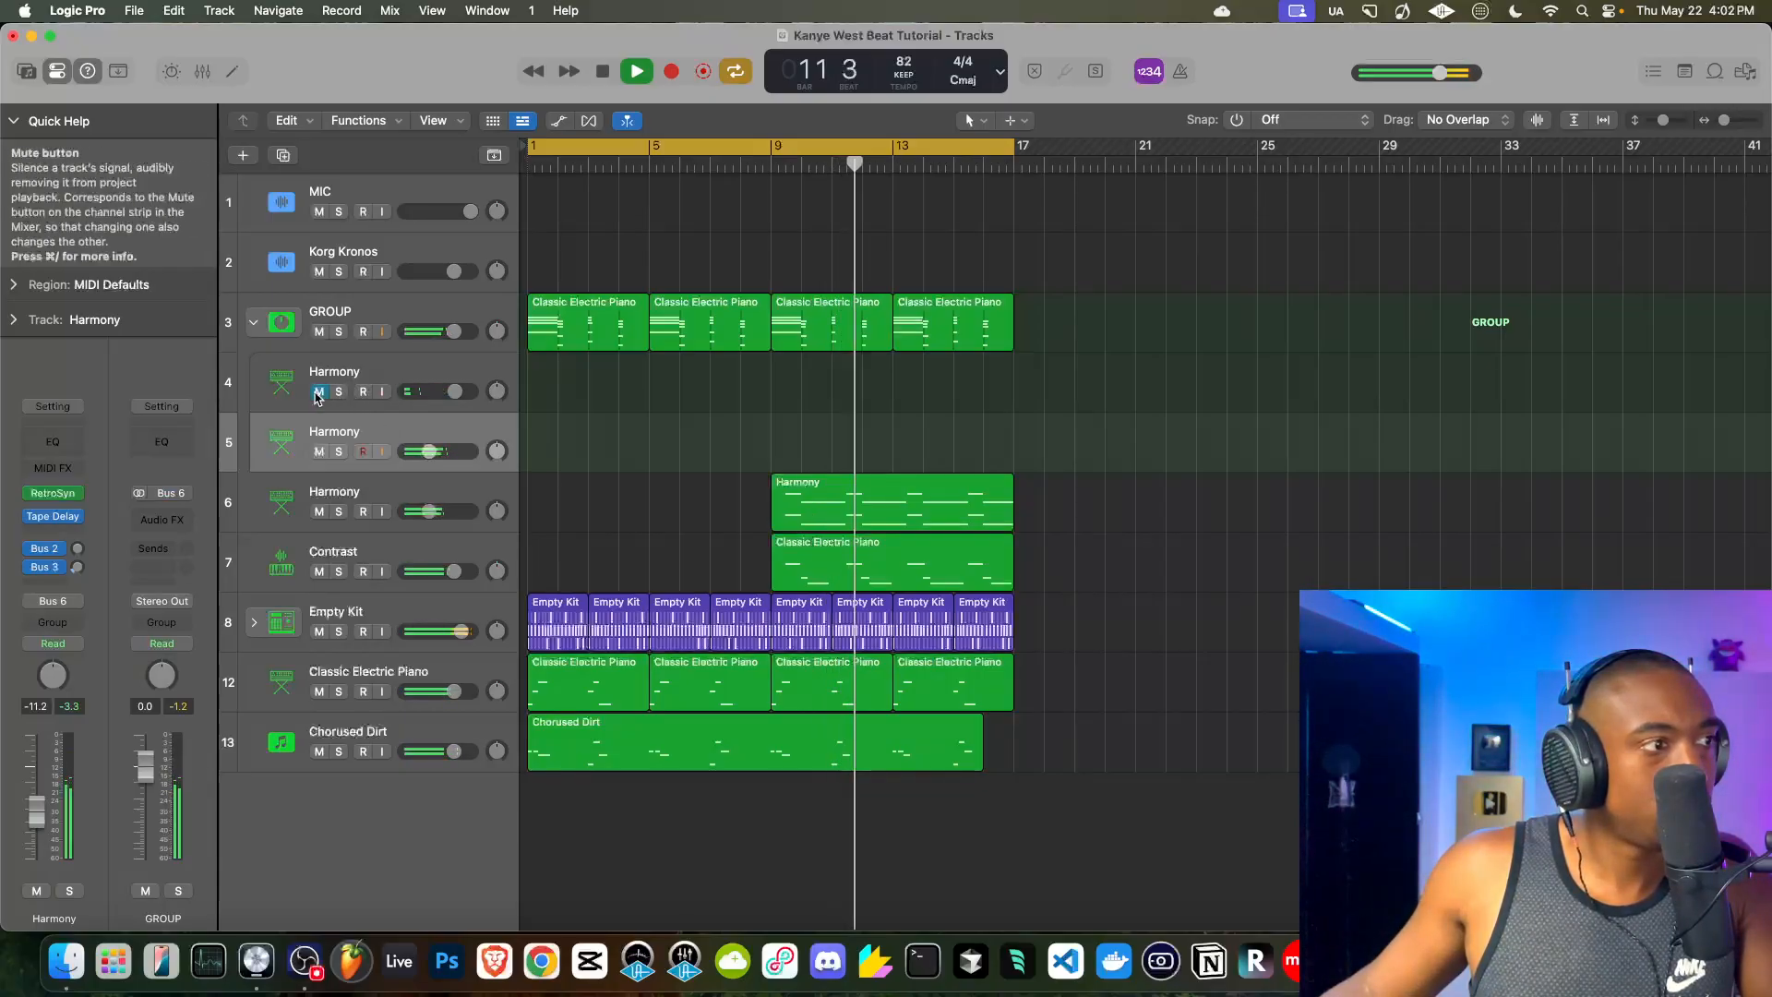
pyautogui.click(319, 393)
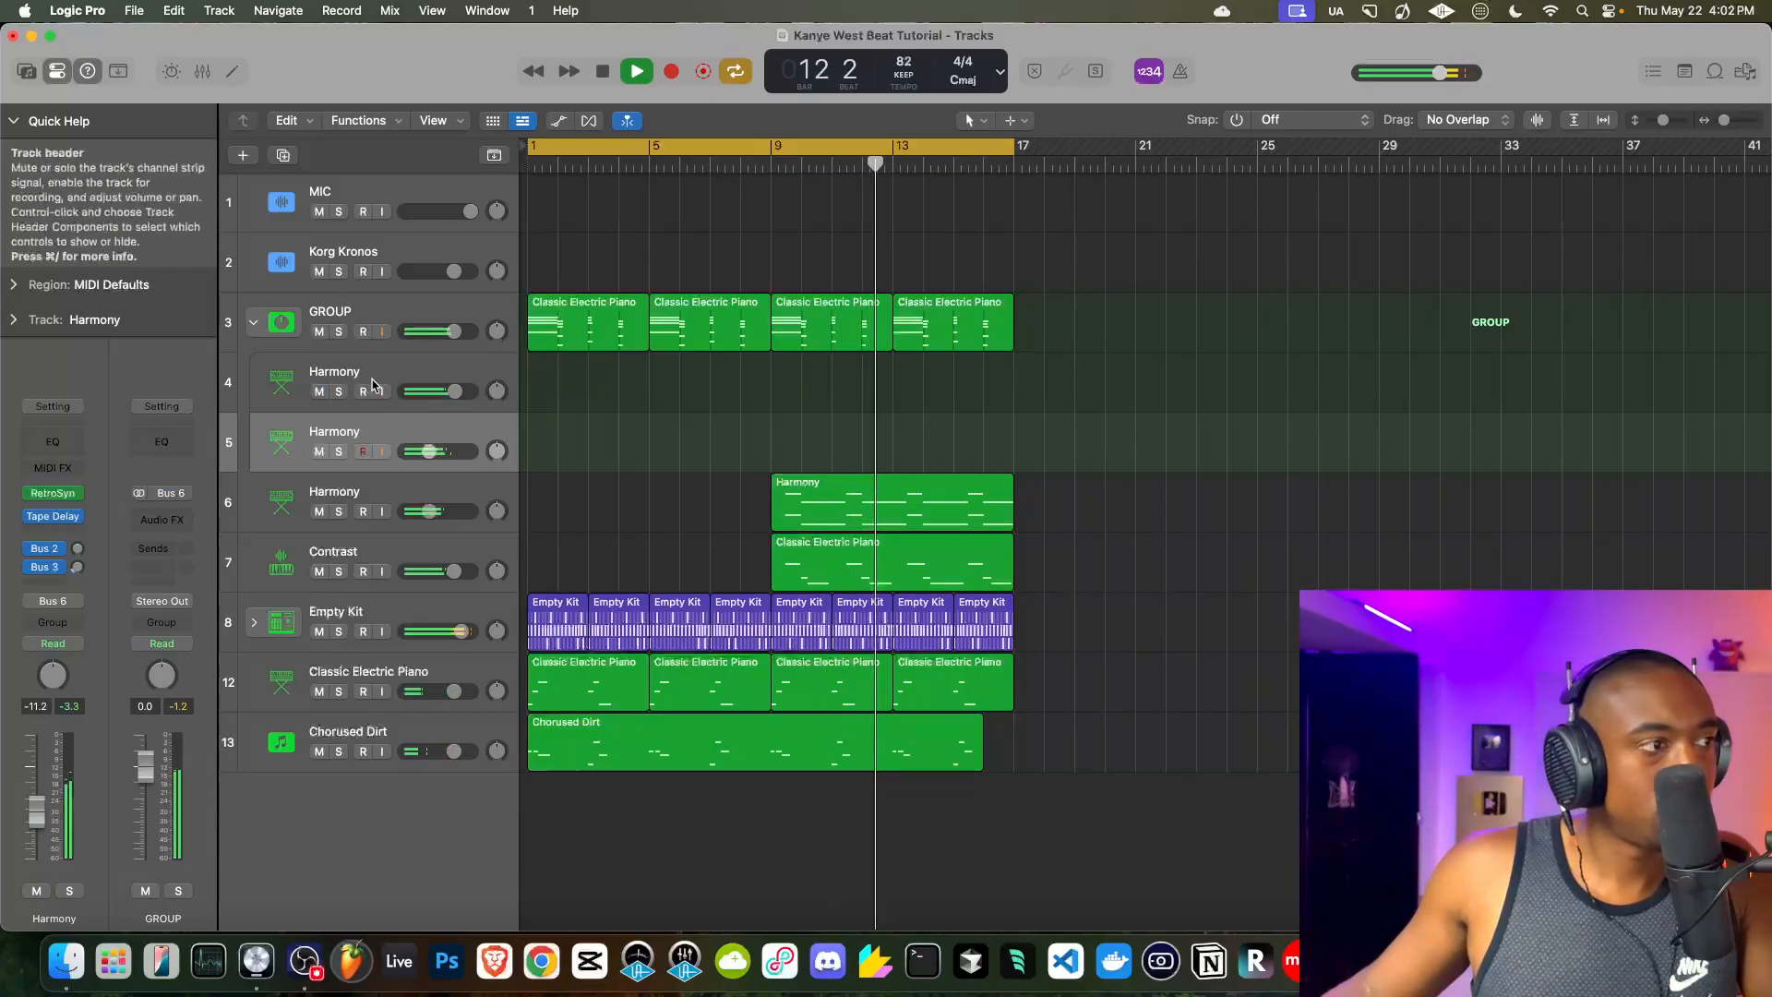
pyautogui.click(273, 402)
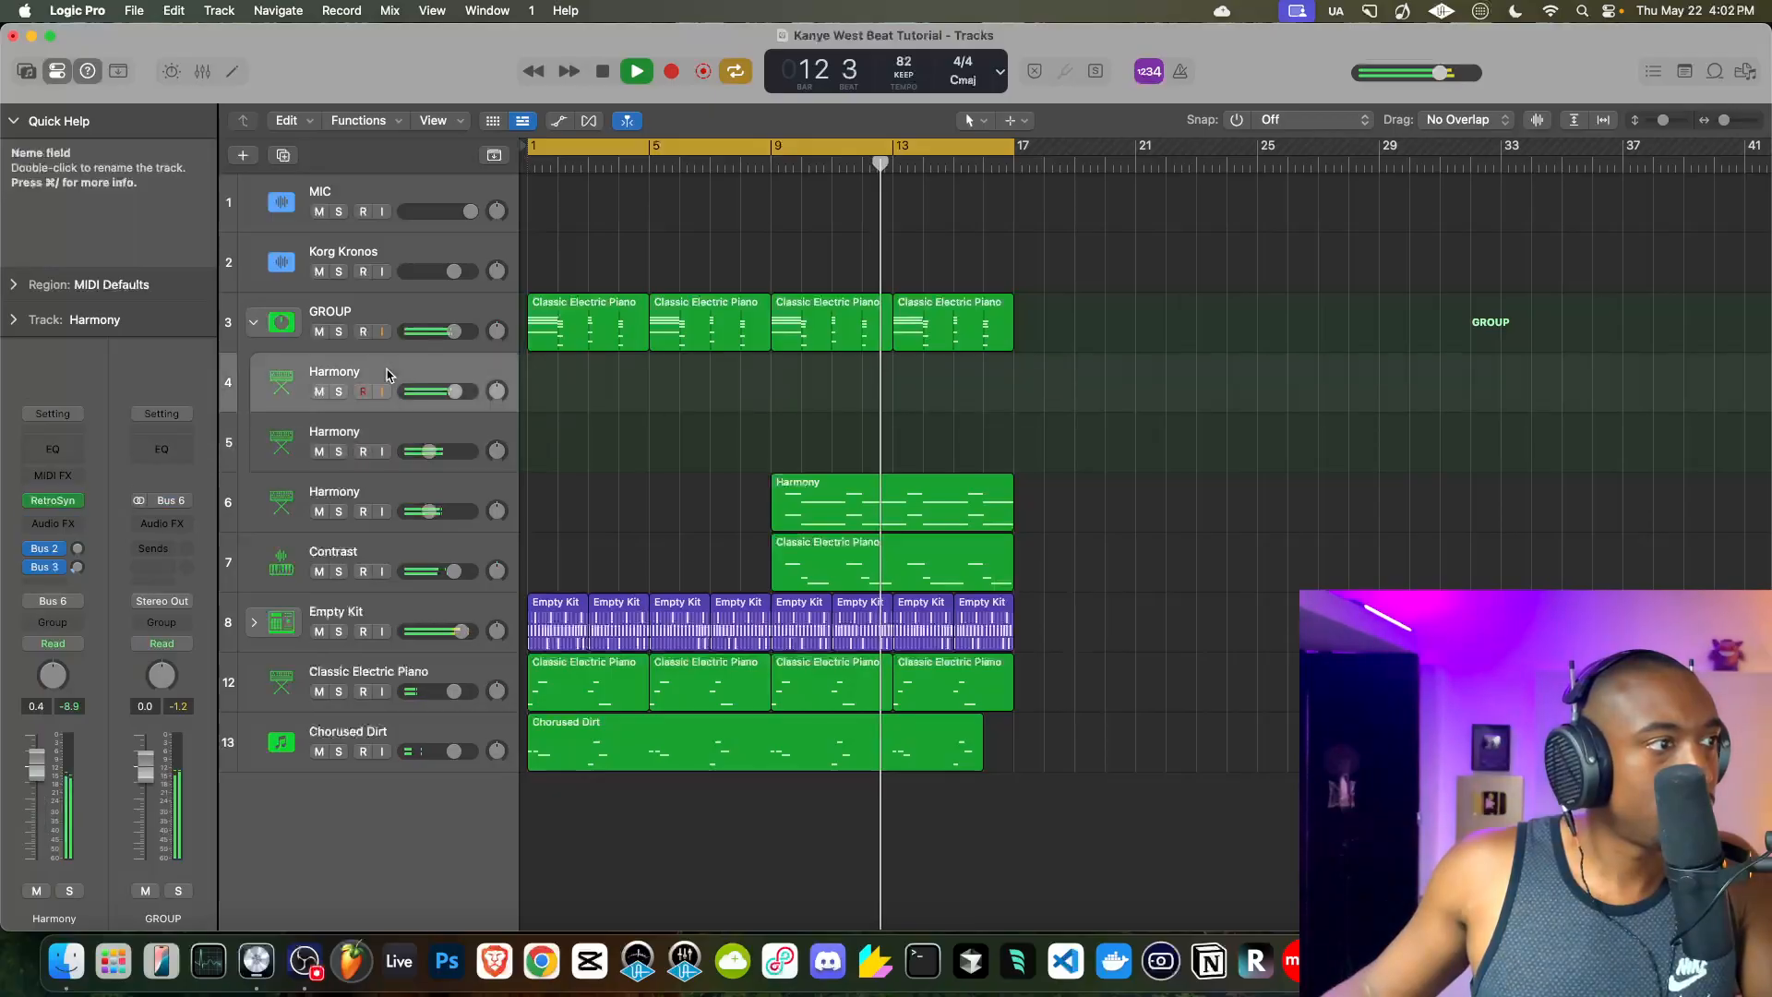
pyautogui.click(53, 500)
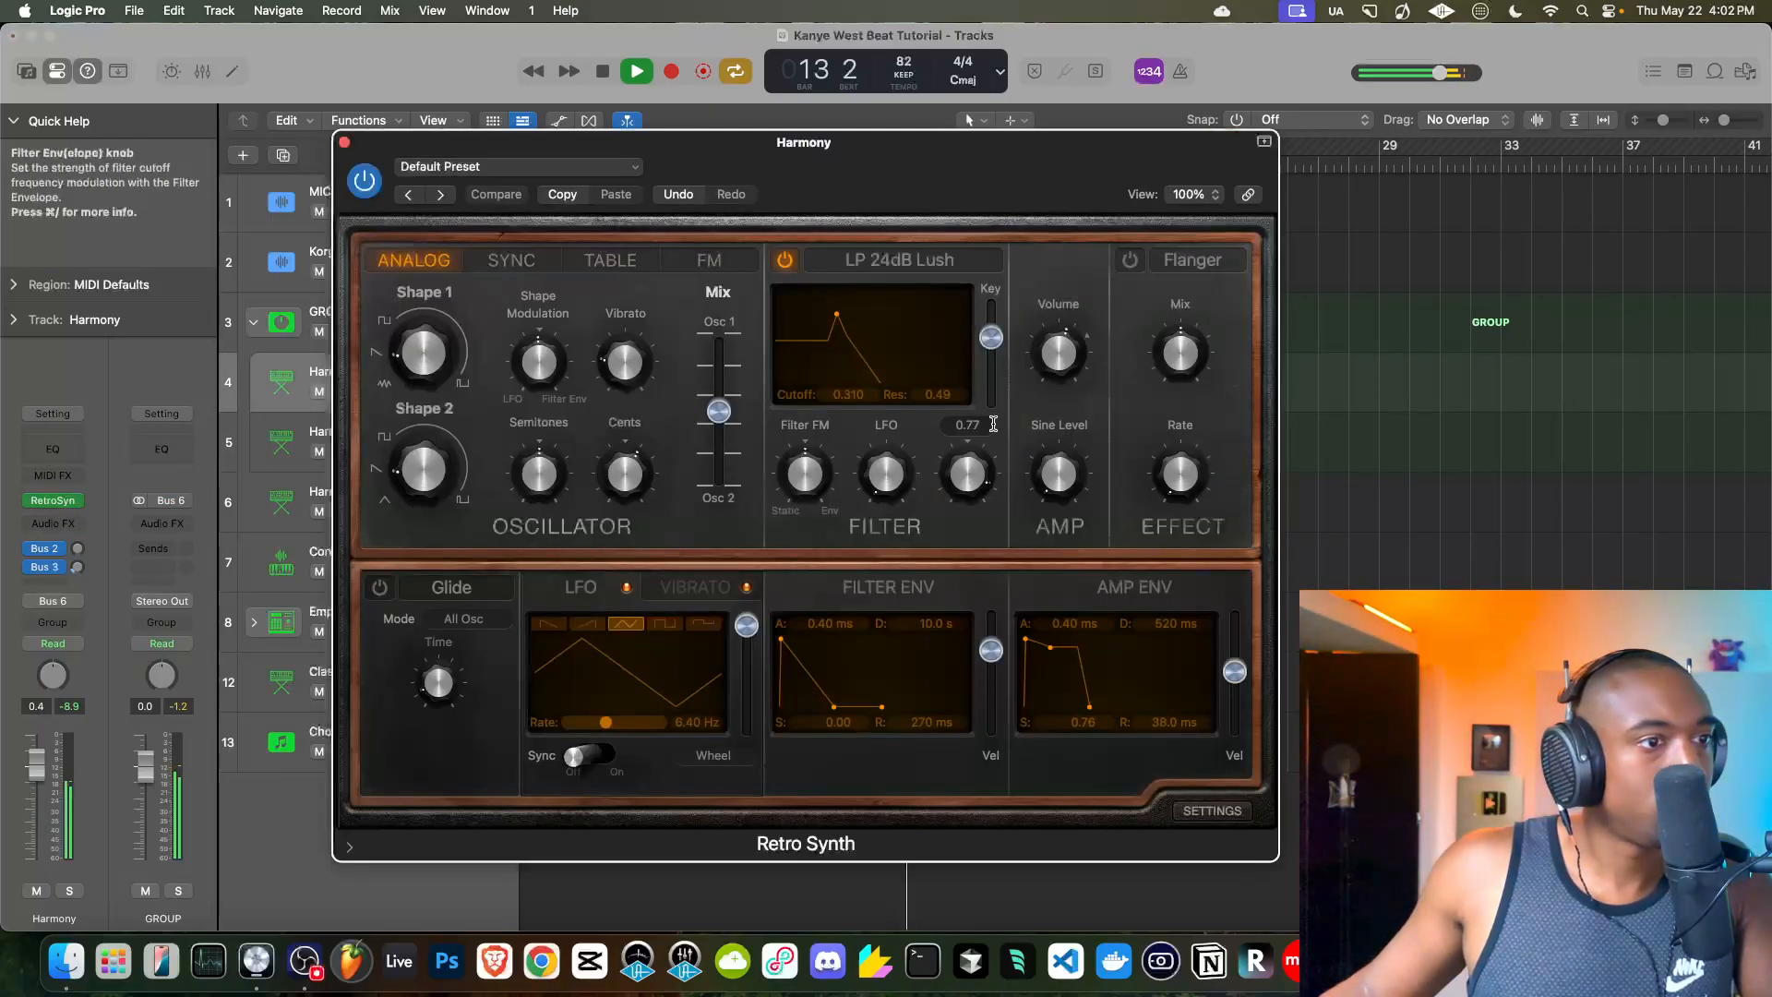
pyautogui.click(345, 142)
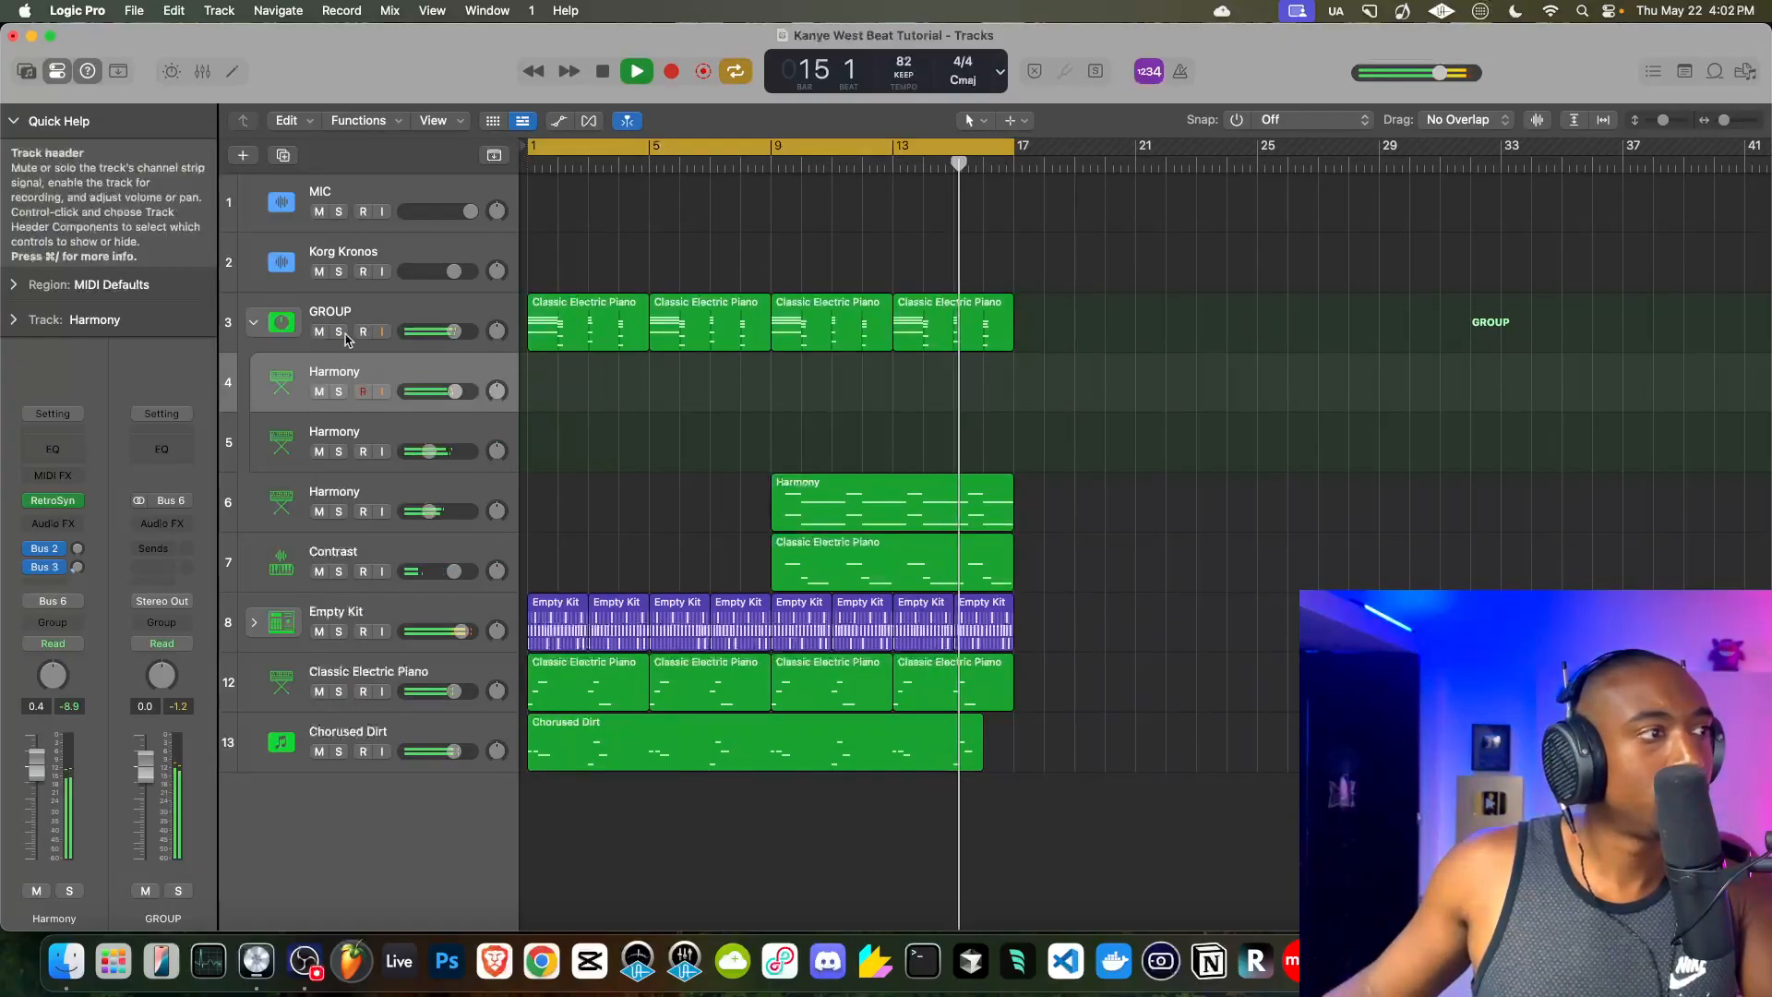
# - Collapse the GROUP track stack and check the channel strips and Bus 3 sends of the remaining tracks during playback
pyautogui.click(254, 323)
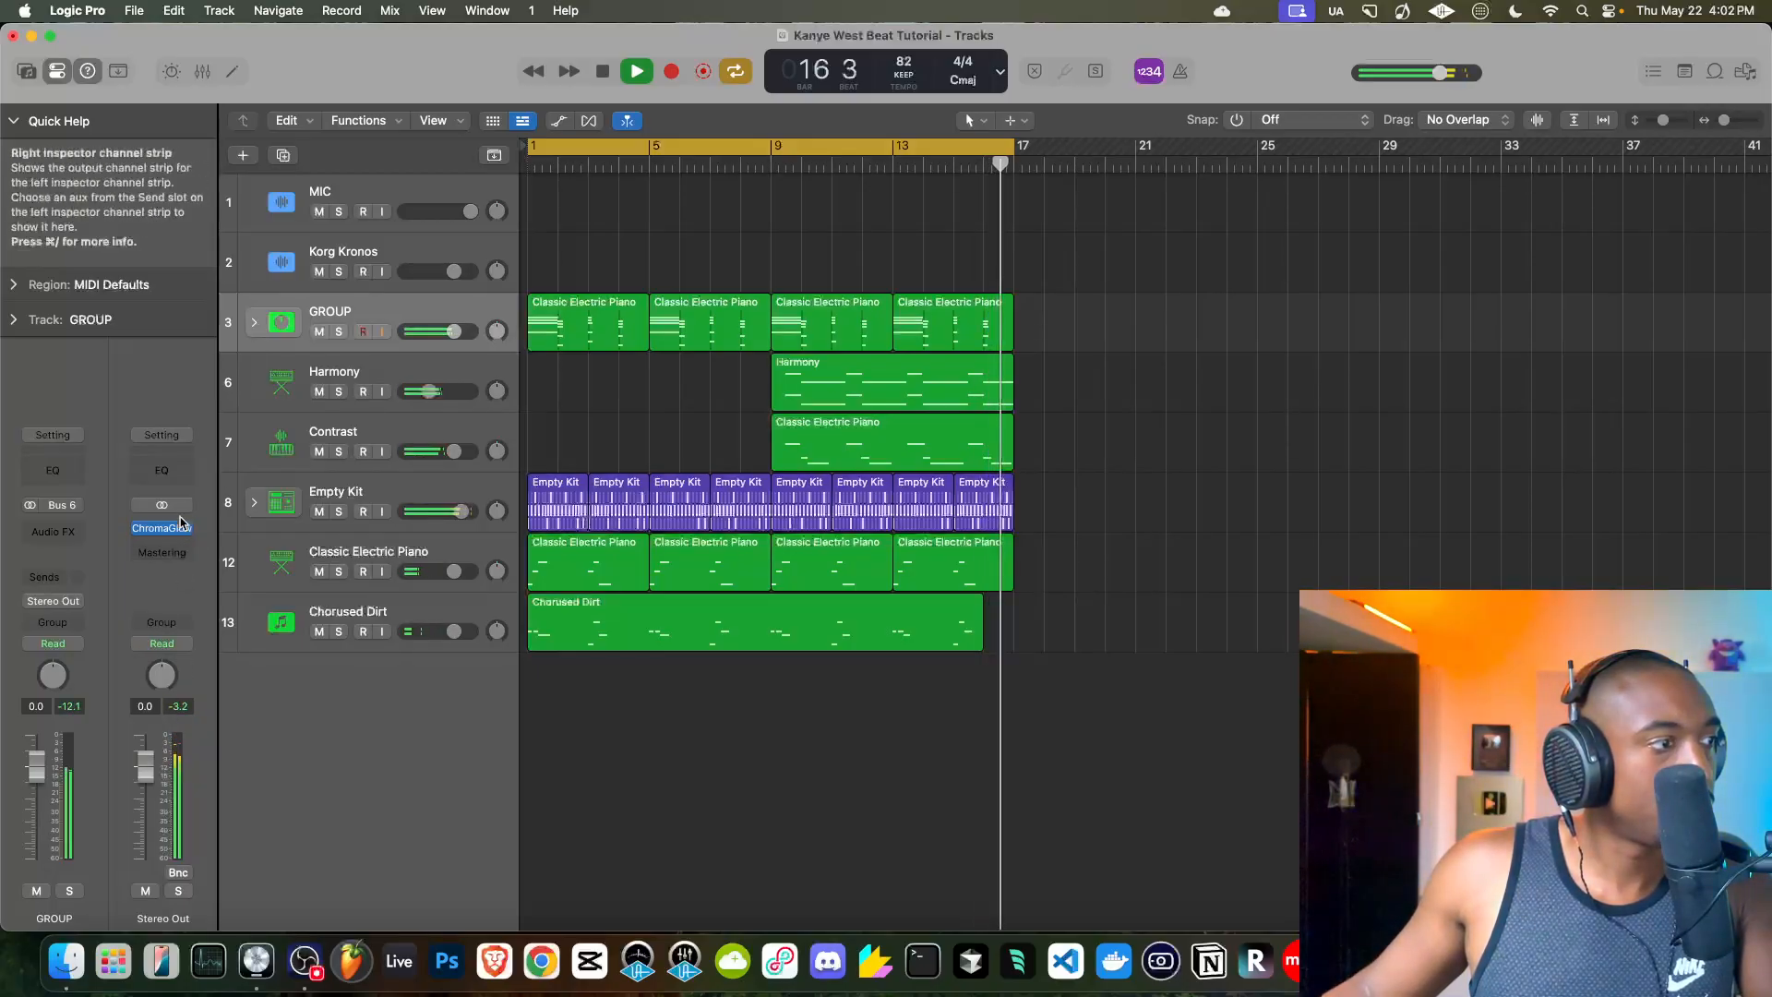
pyautogui.click(279, 597)
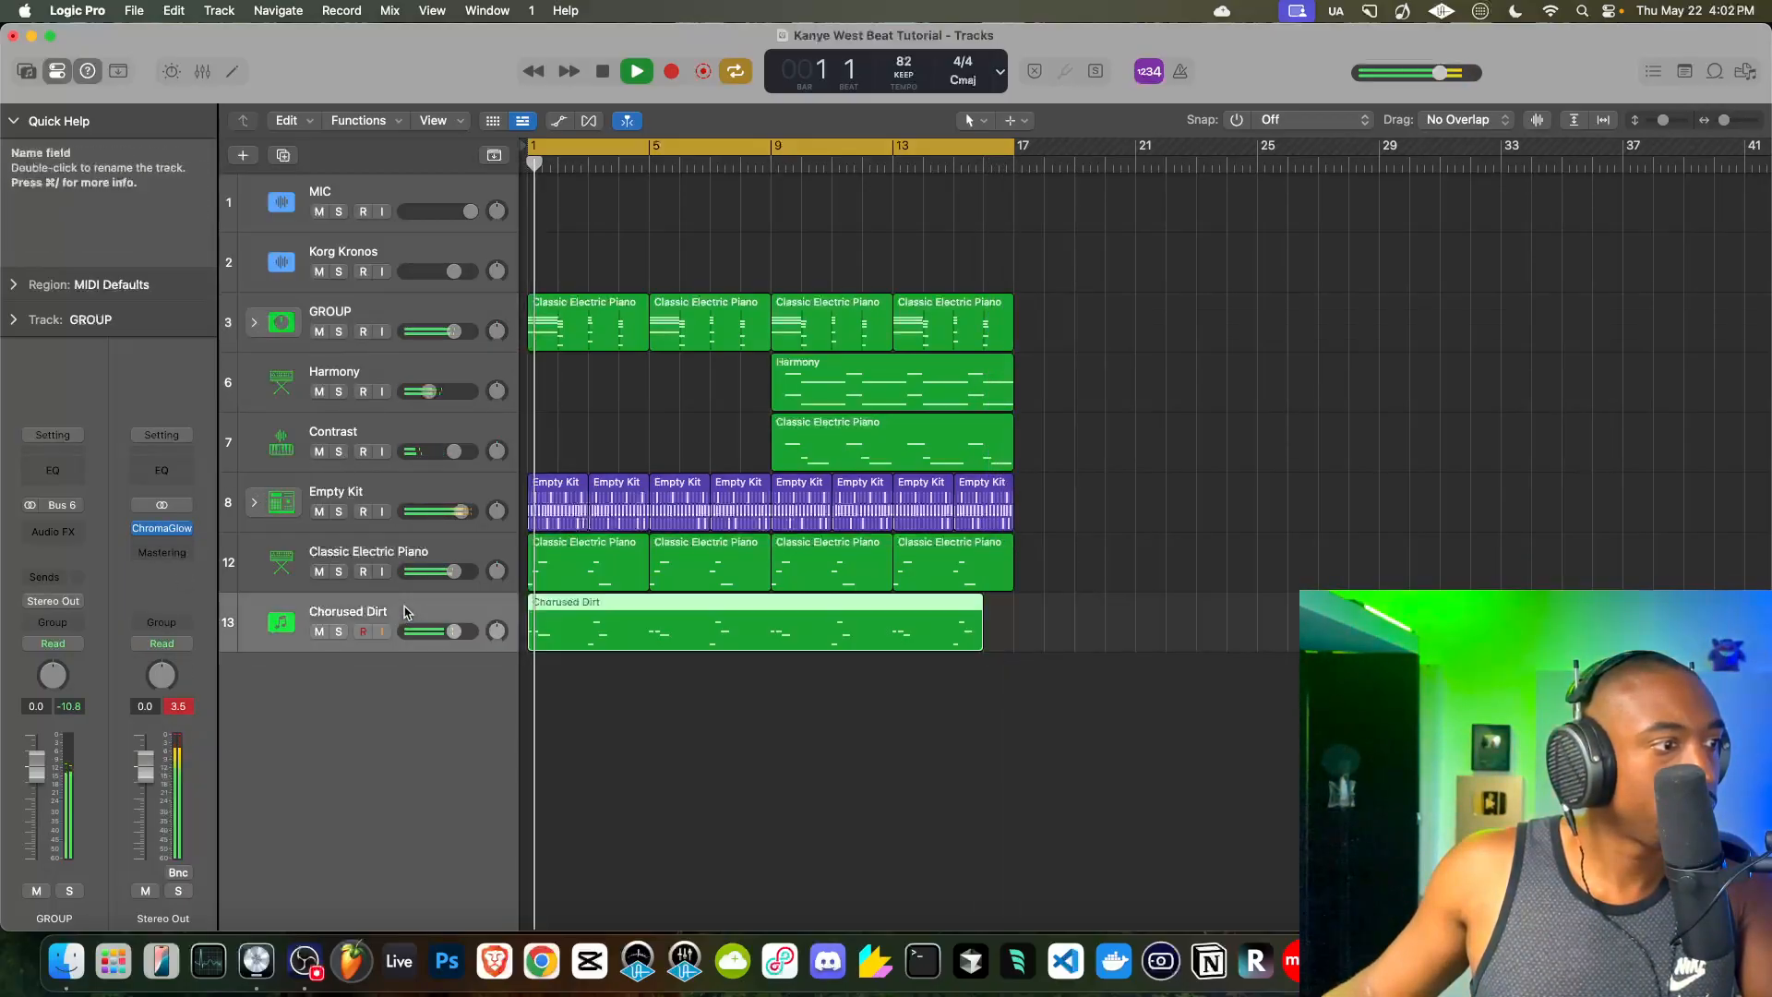
pyautogui.click(40, 567)
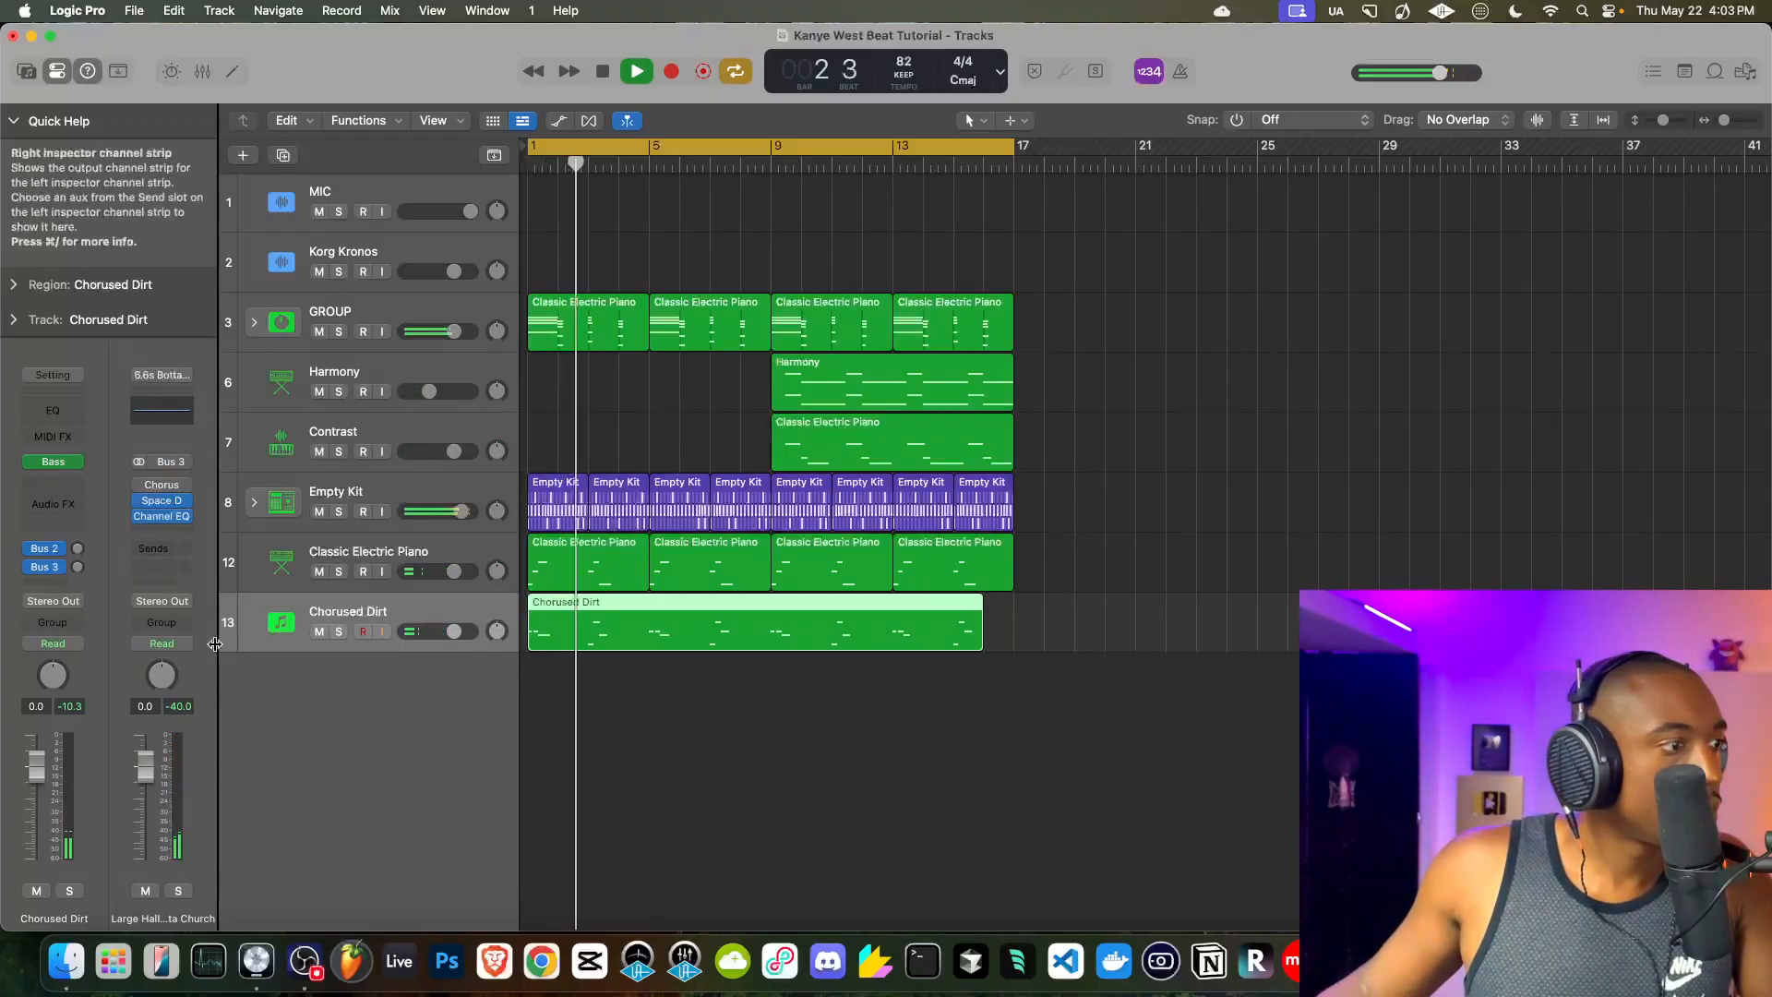
pyautogui.click(286, 554)
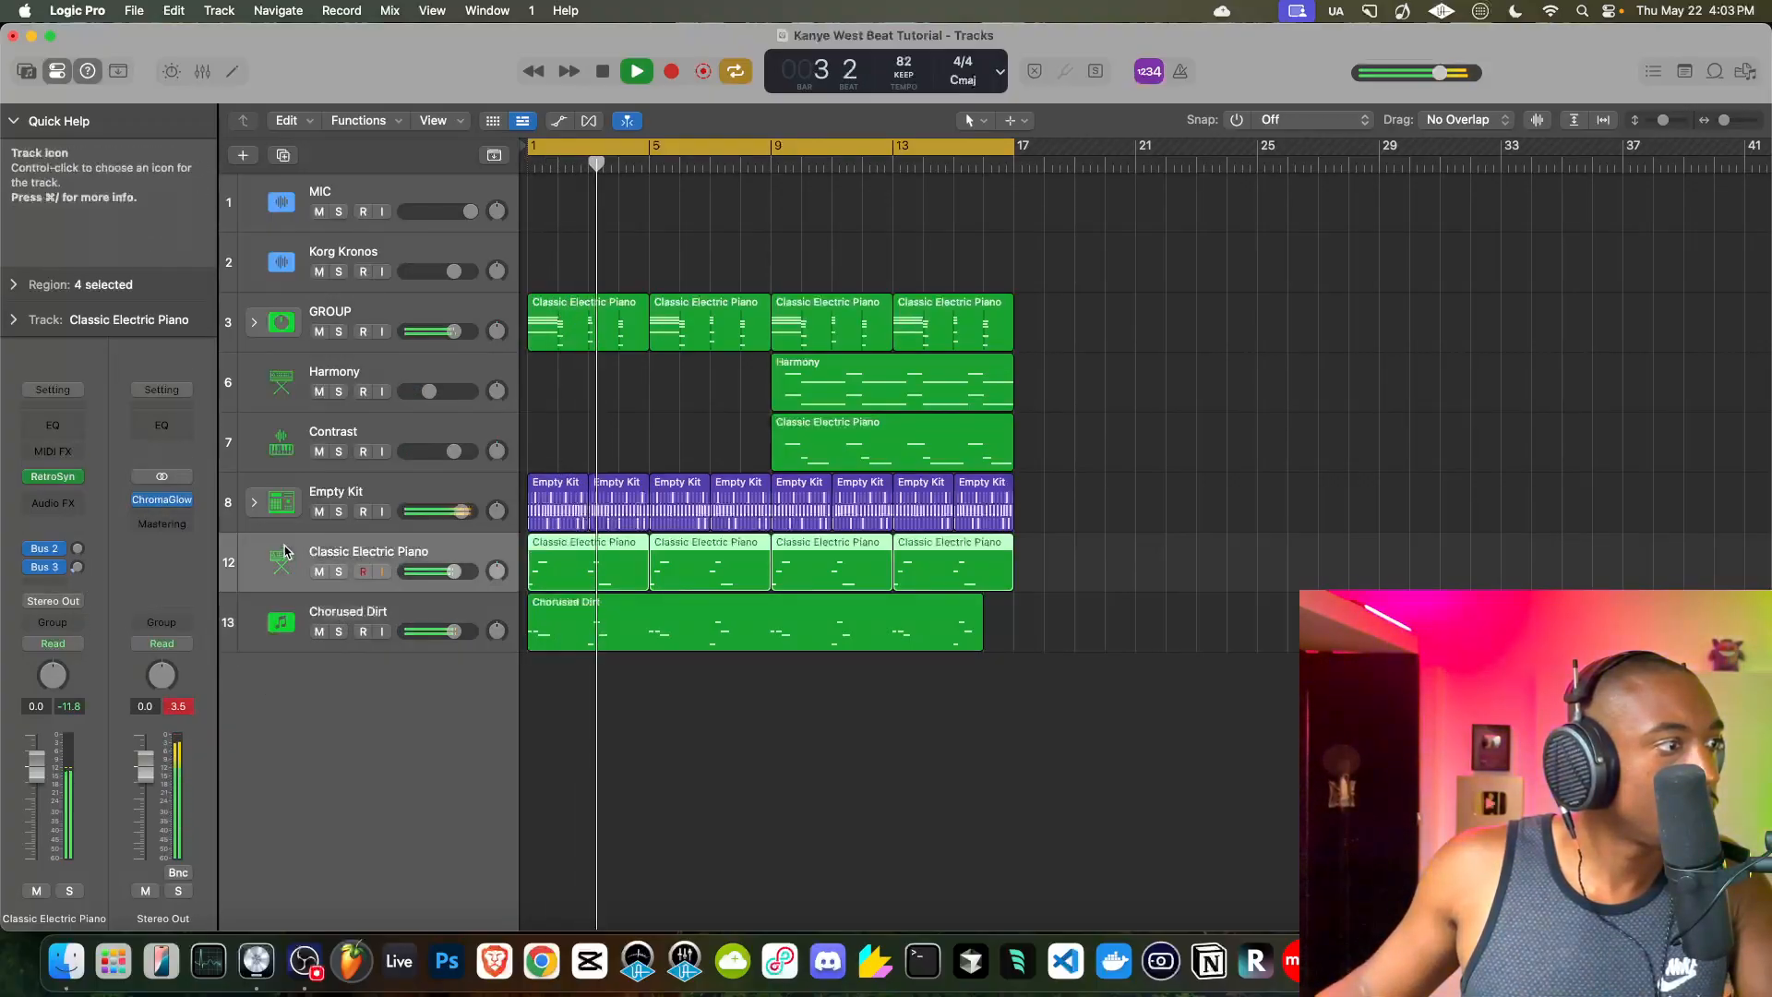
pyautogui.click(318, 482)
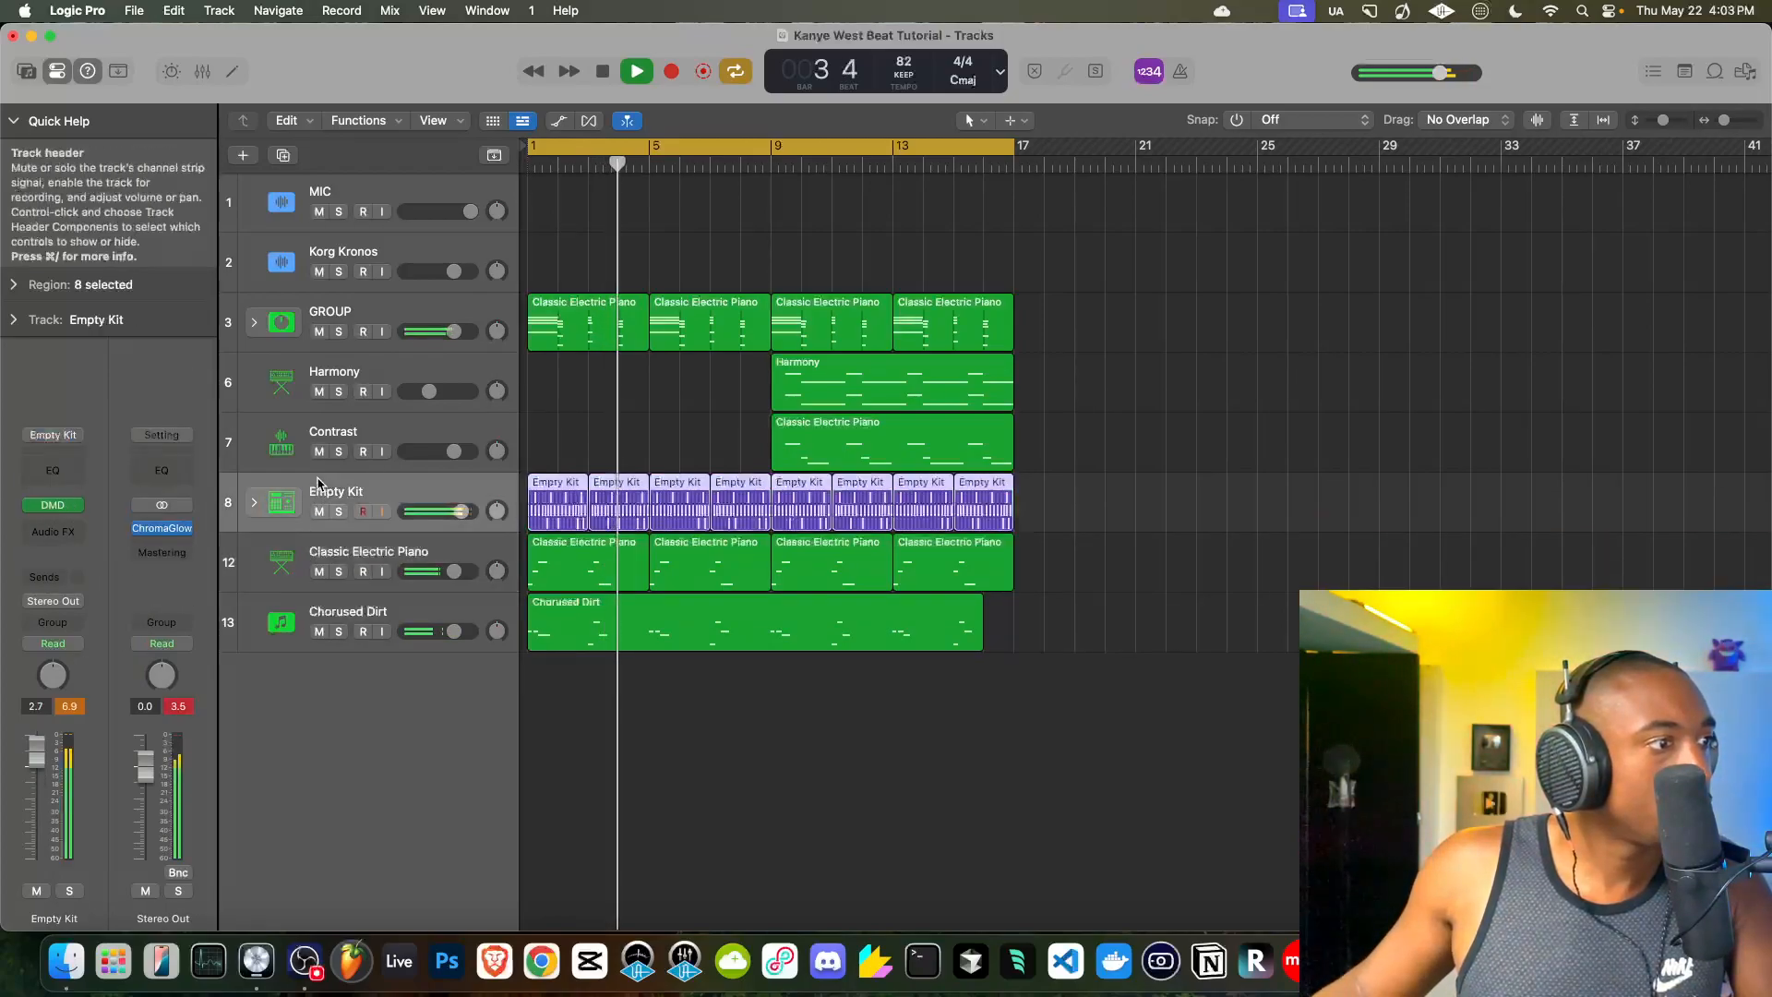
pyautogui.press('Up')
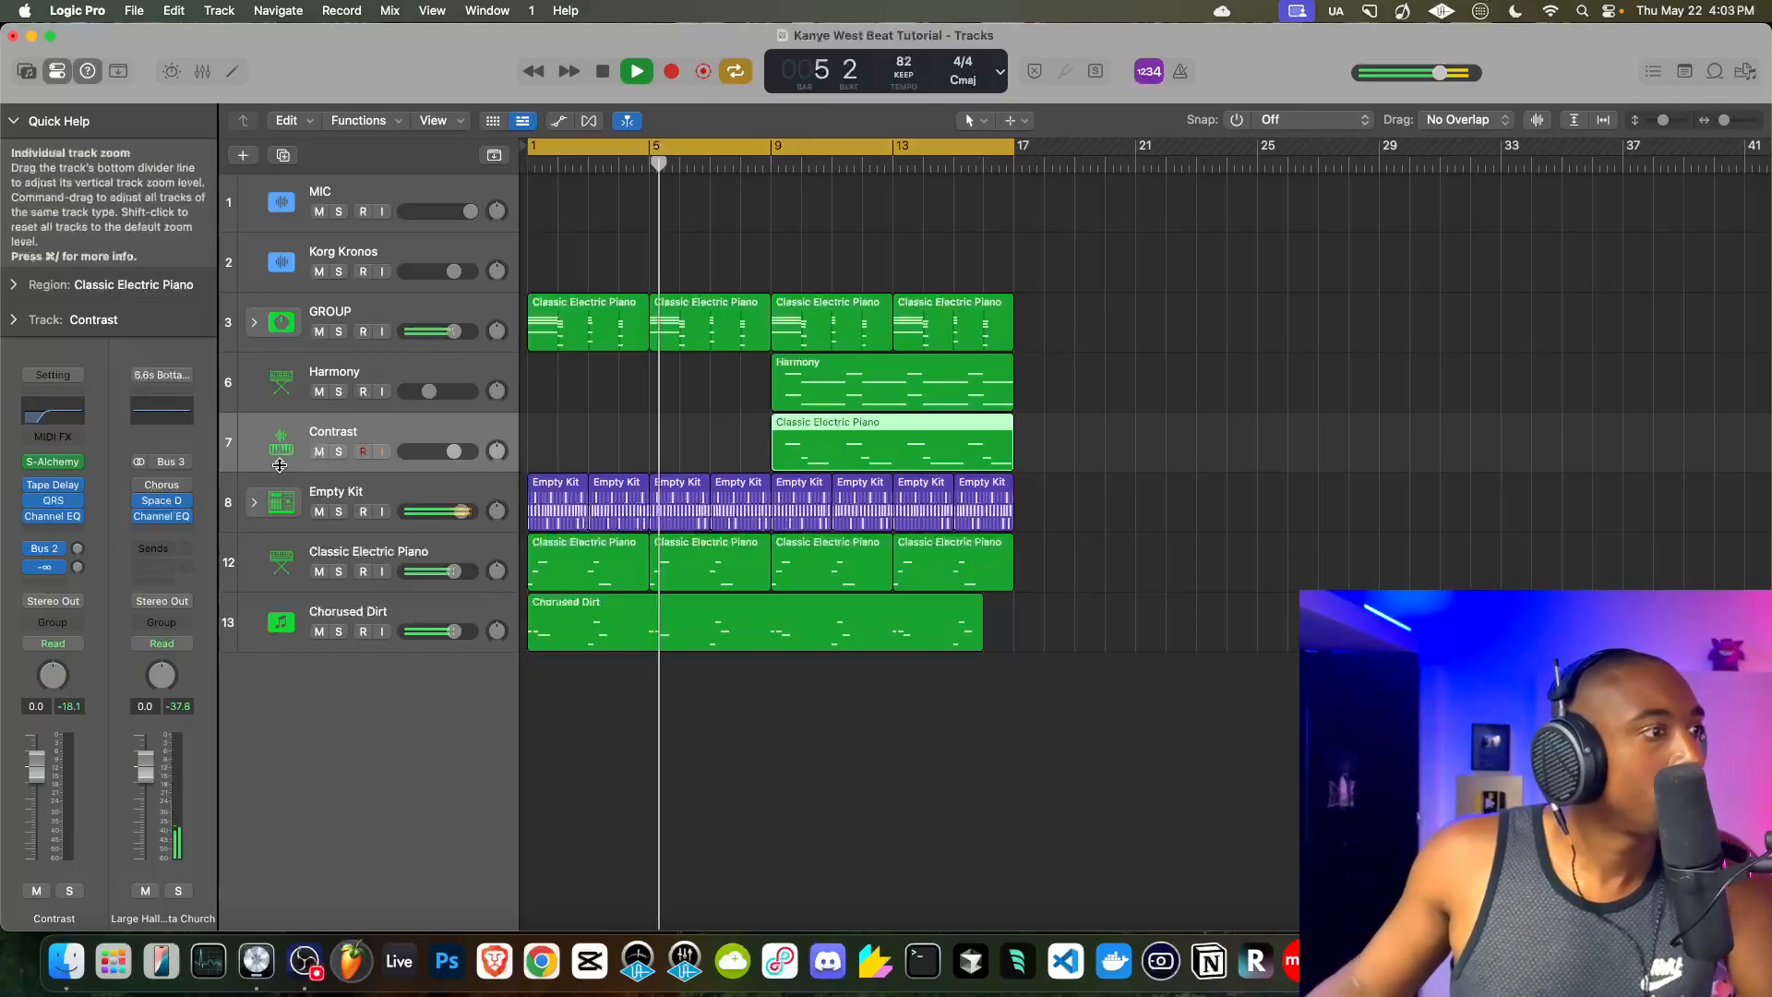
pyautogui.press('Up')
pyautogui.click(78, 568)
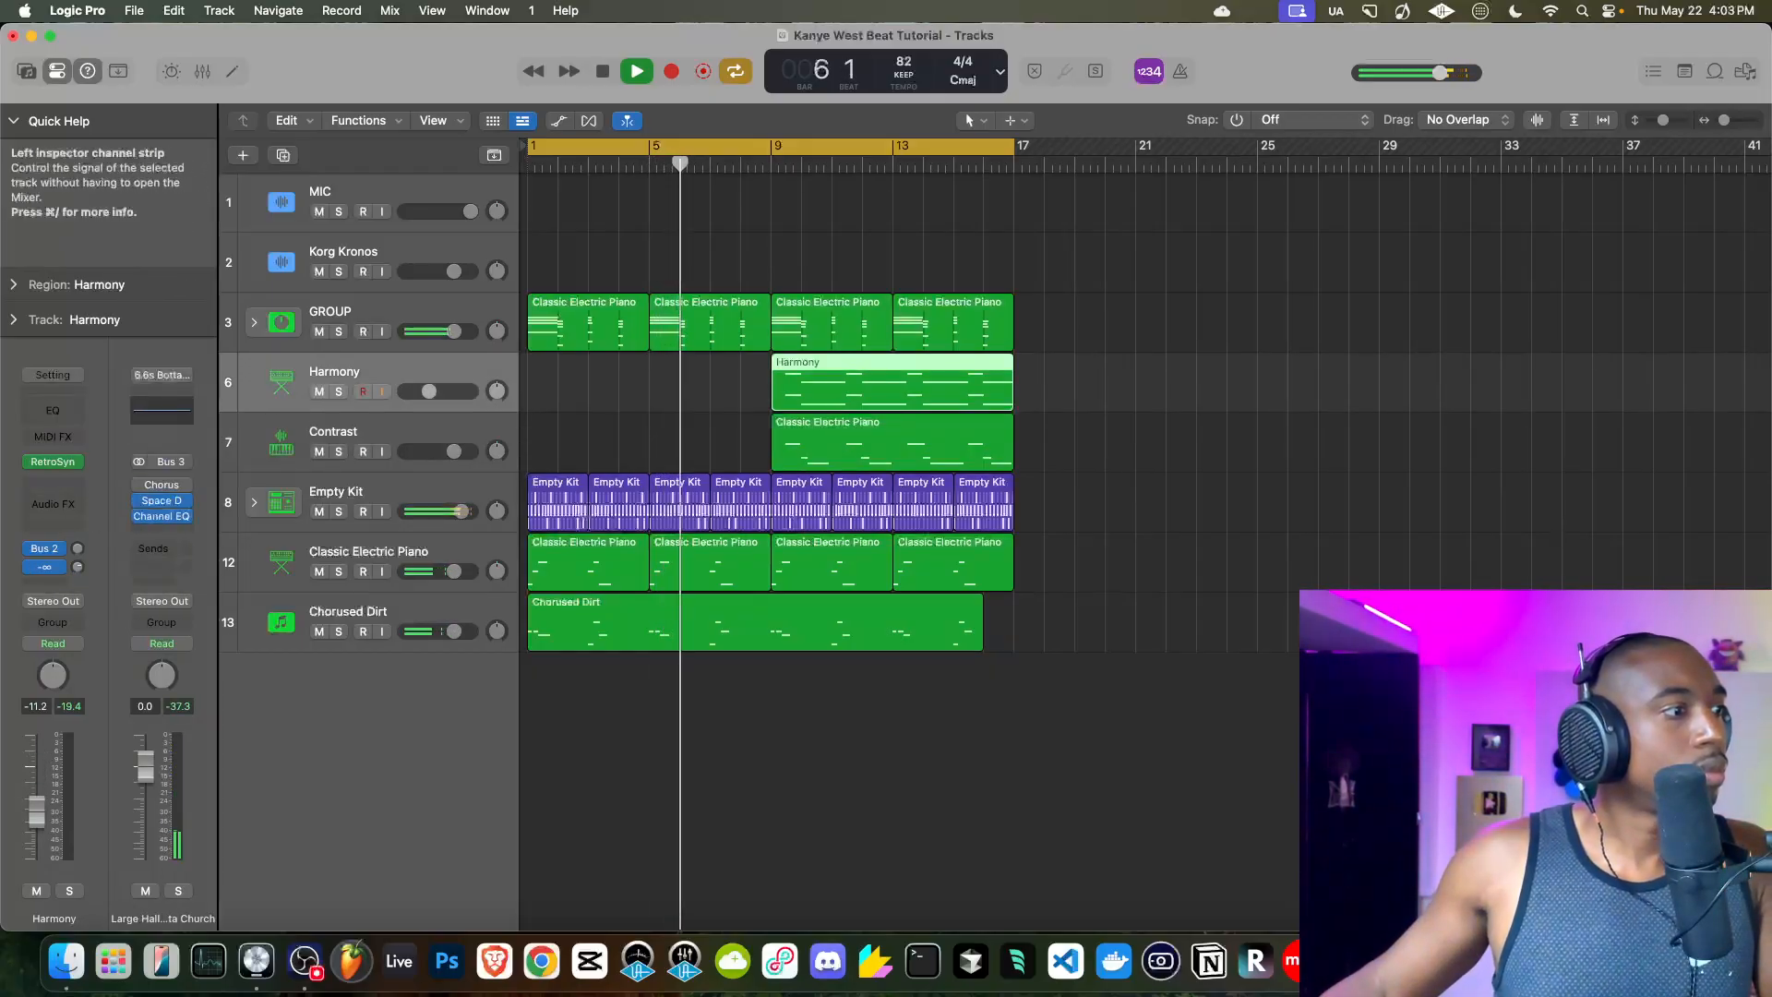
pyautogui.press('Up')
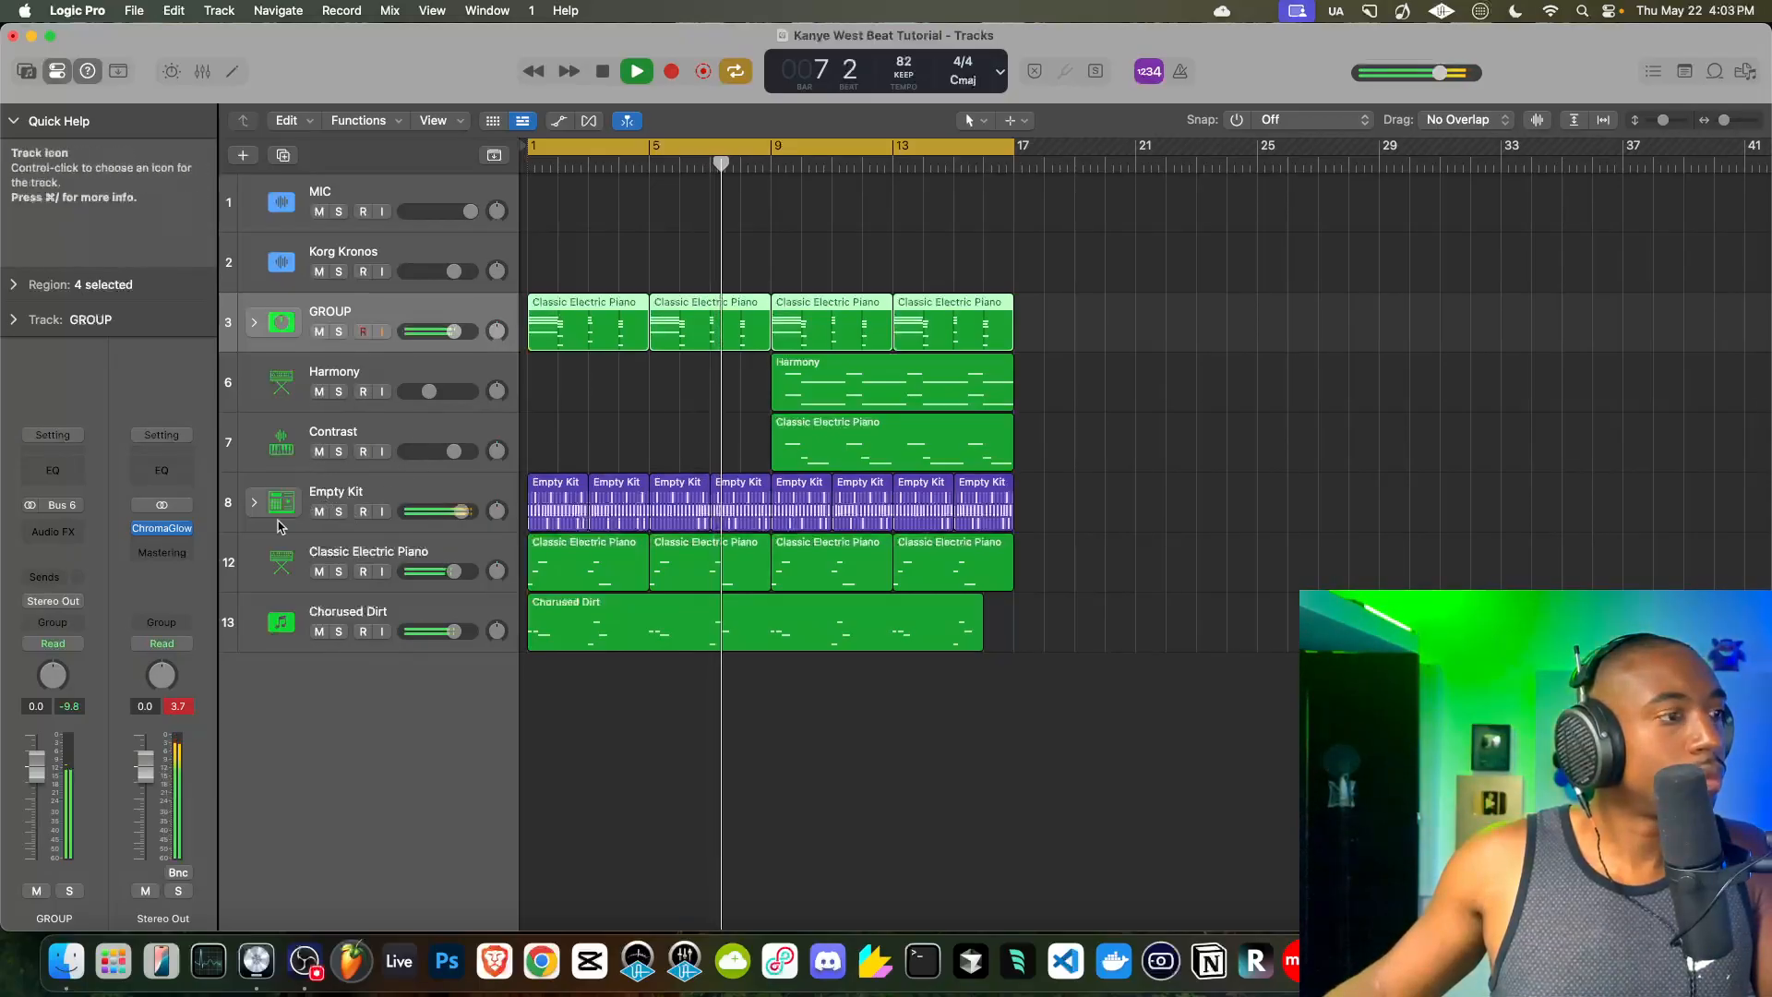
pyautogui.click(315, 495)
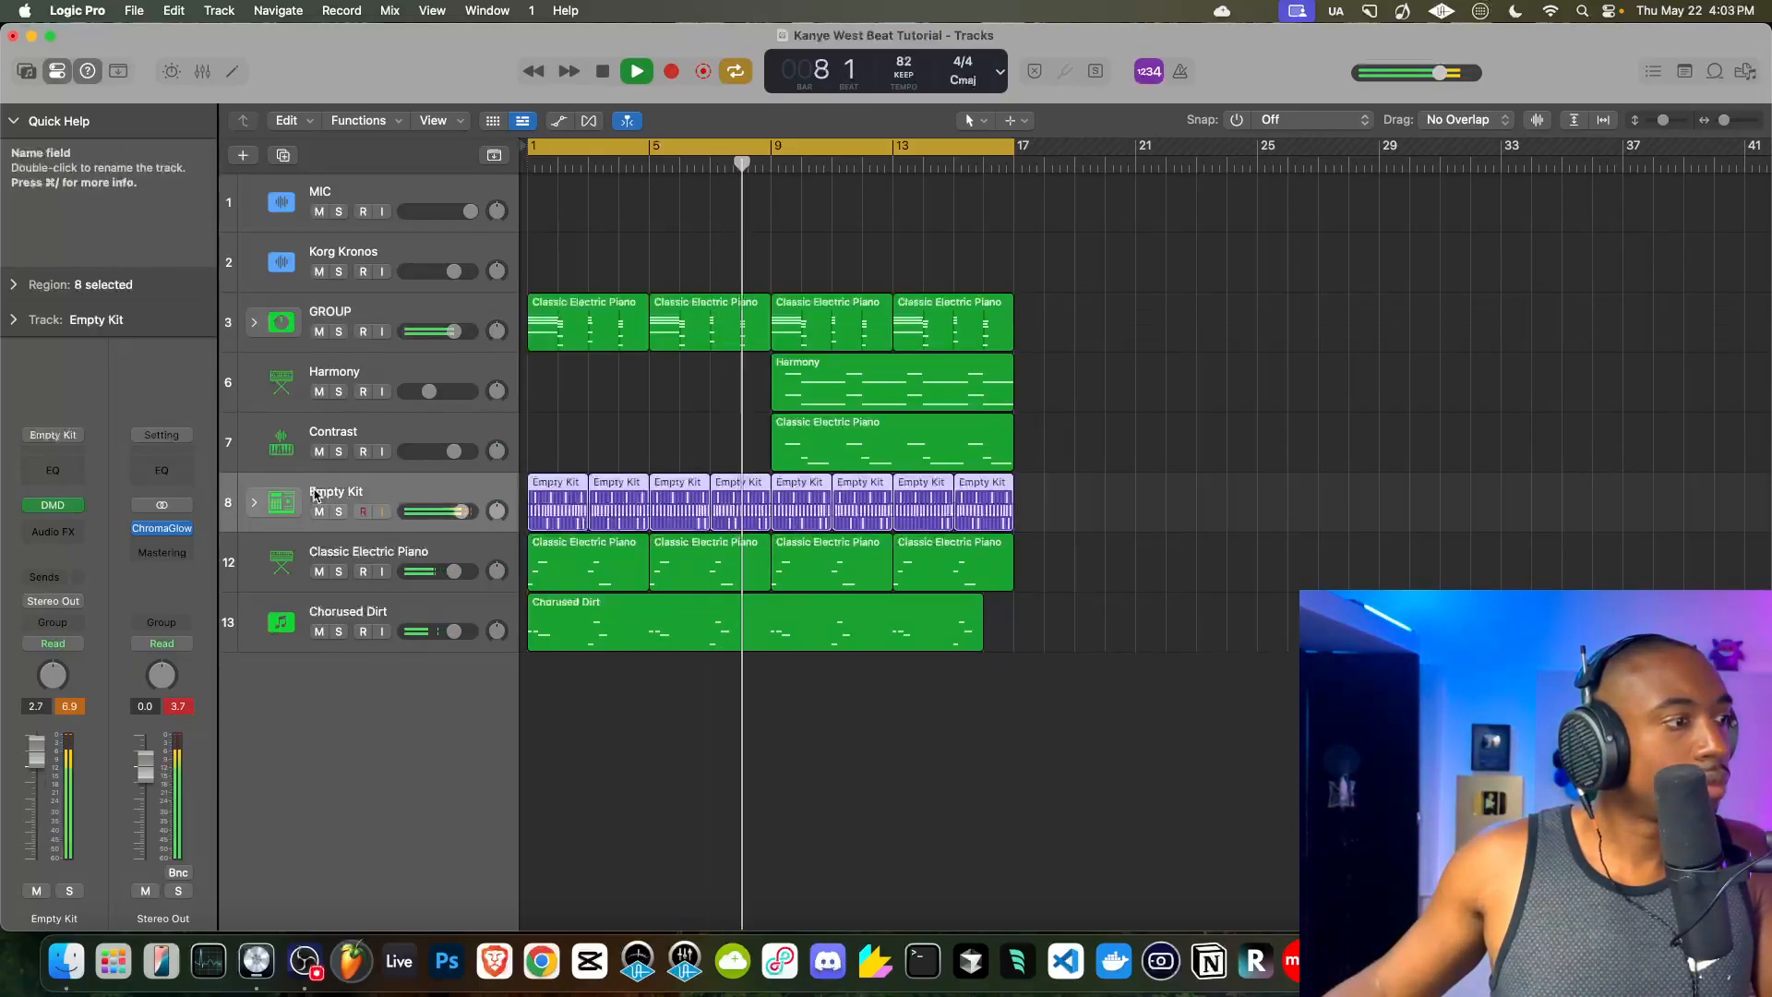
# - Insert a stereo Channel EQ on the Chorused Dirt bass track, boost its low shelf at 75 Hz, and close it
pyautogui.click(315, 605)
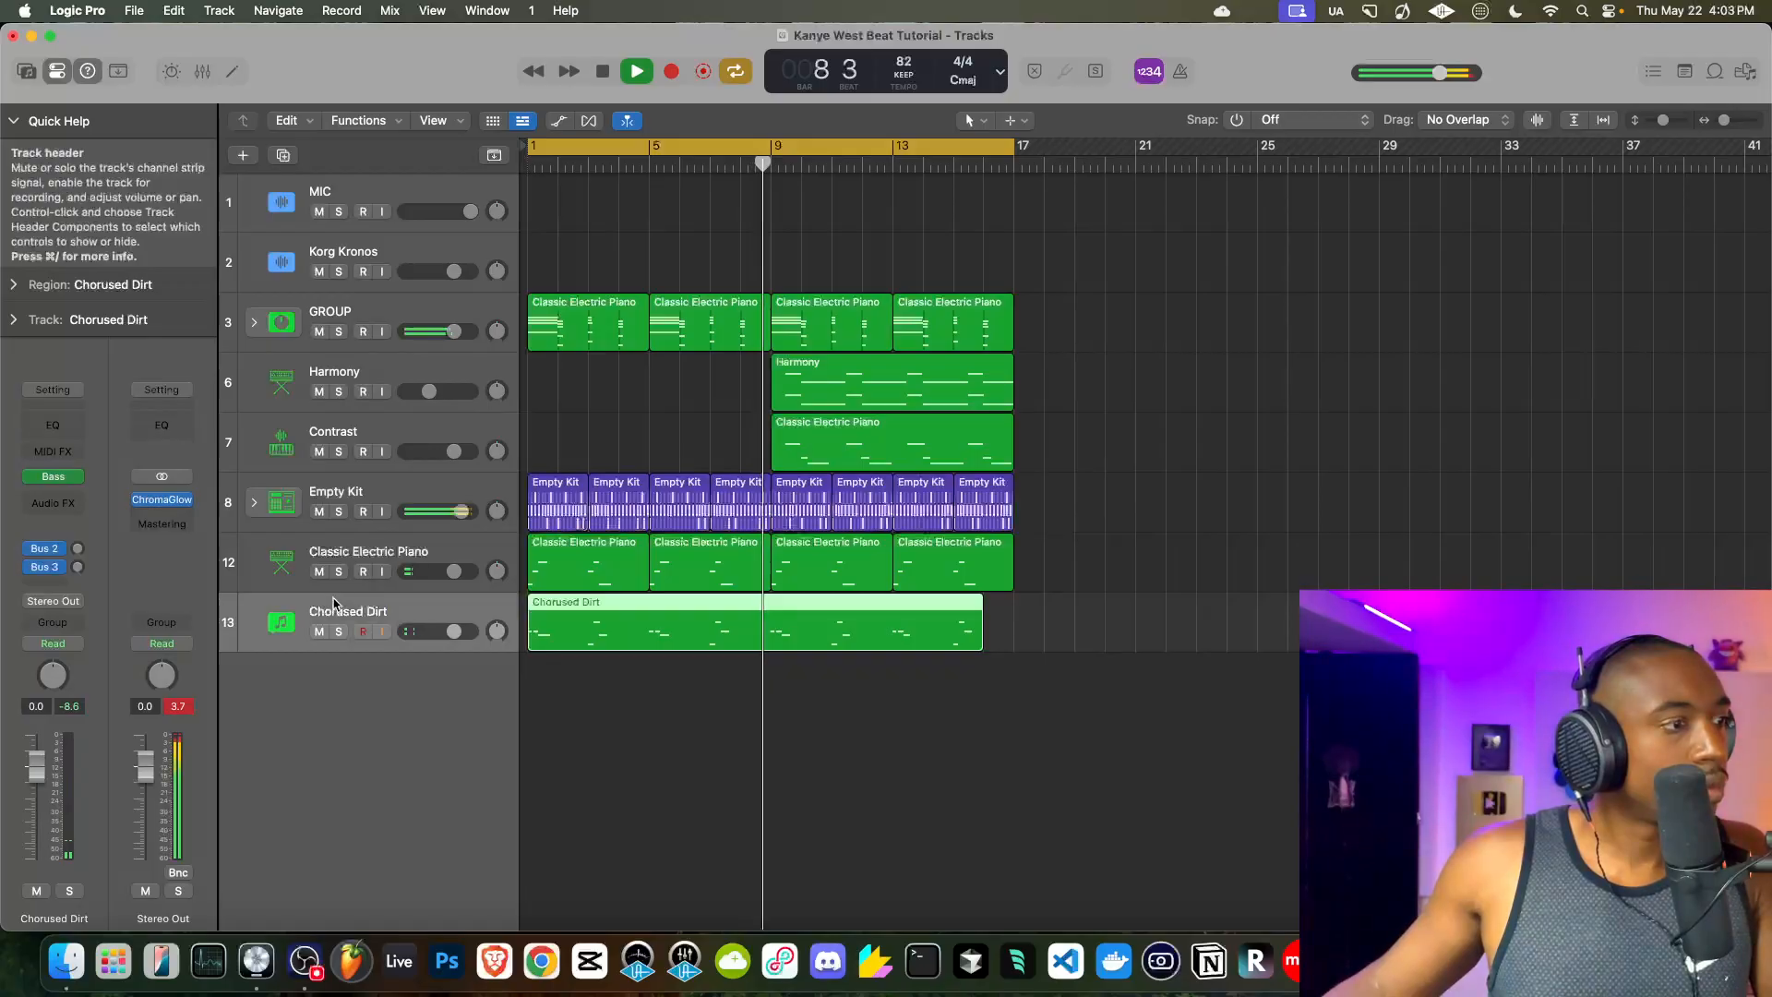
pyautogui.click(60, 503)
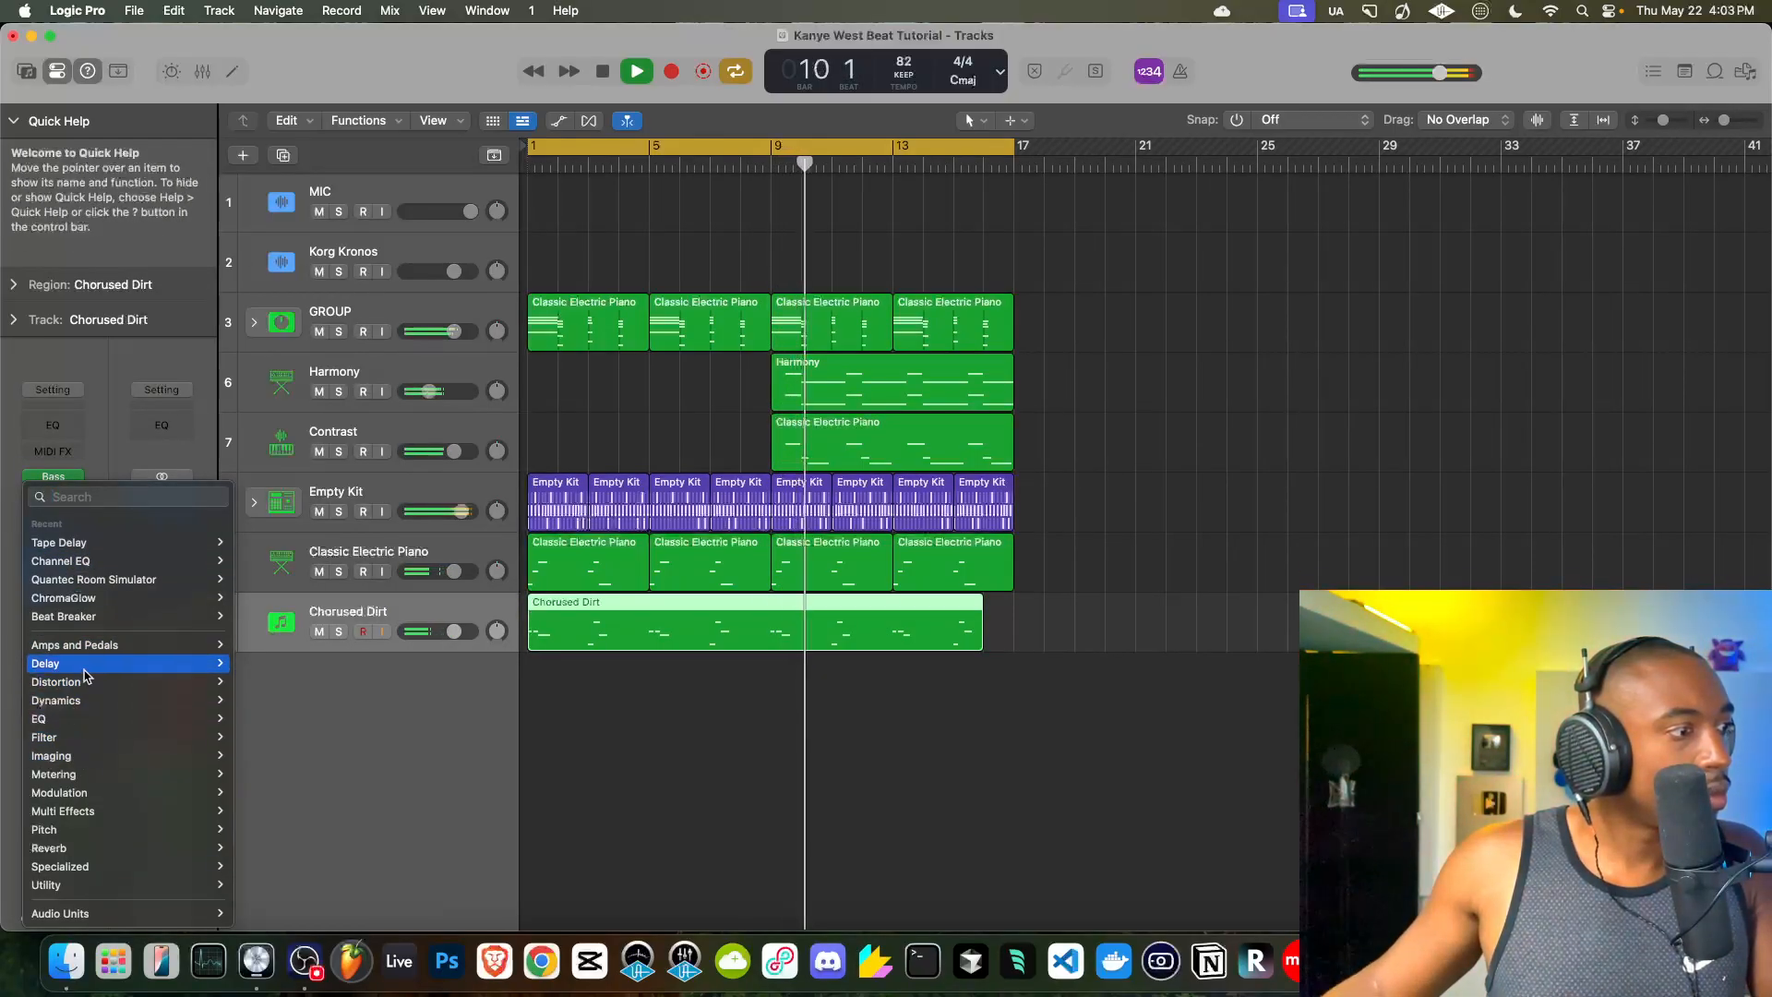
pyautogui.moveTo(106, 564)
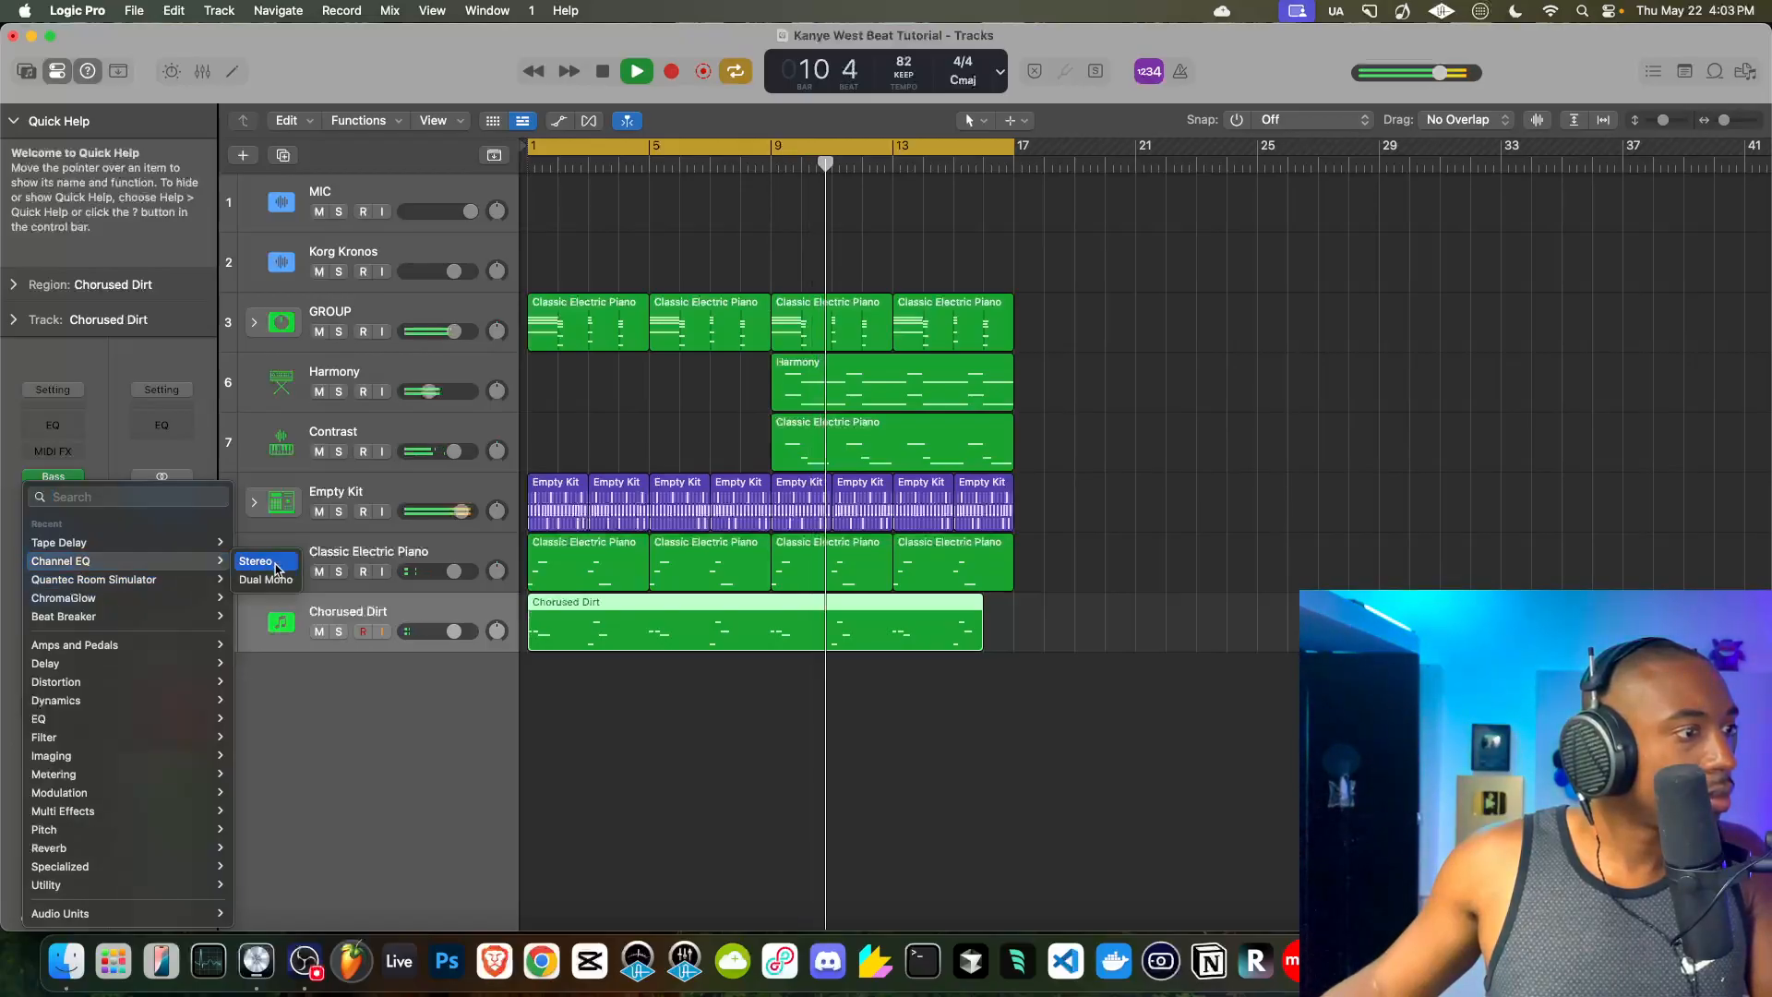
pyautogui.click(256, 561)
pyautogui.moveTo(744, 397); pyautogui.dragTo(744, 383)
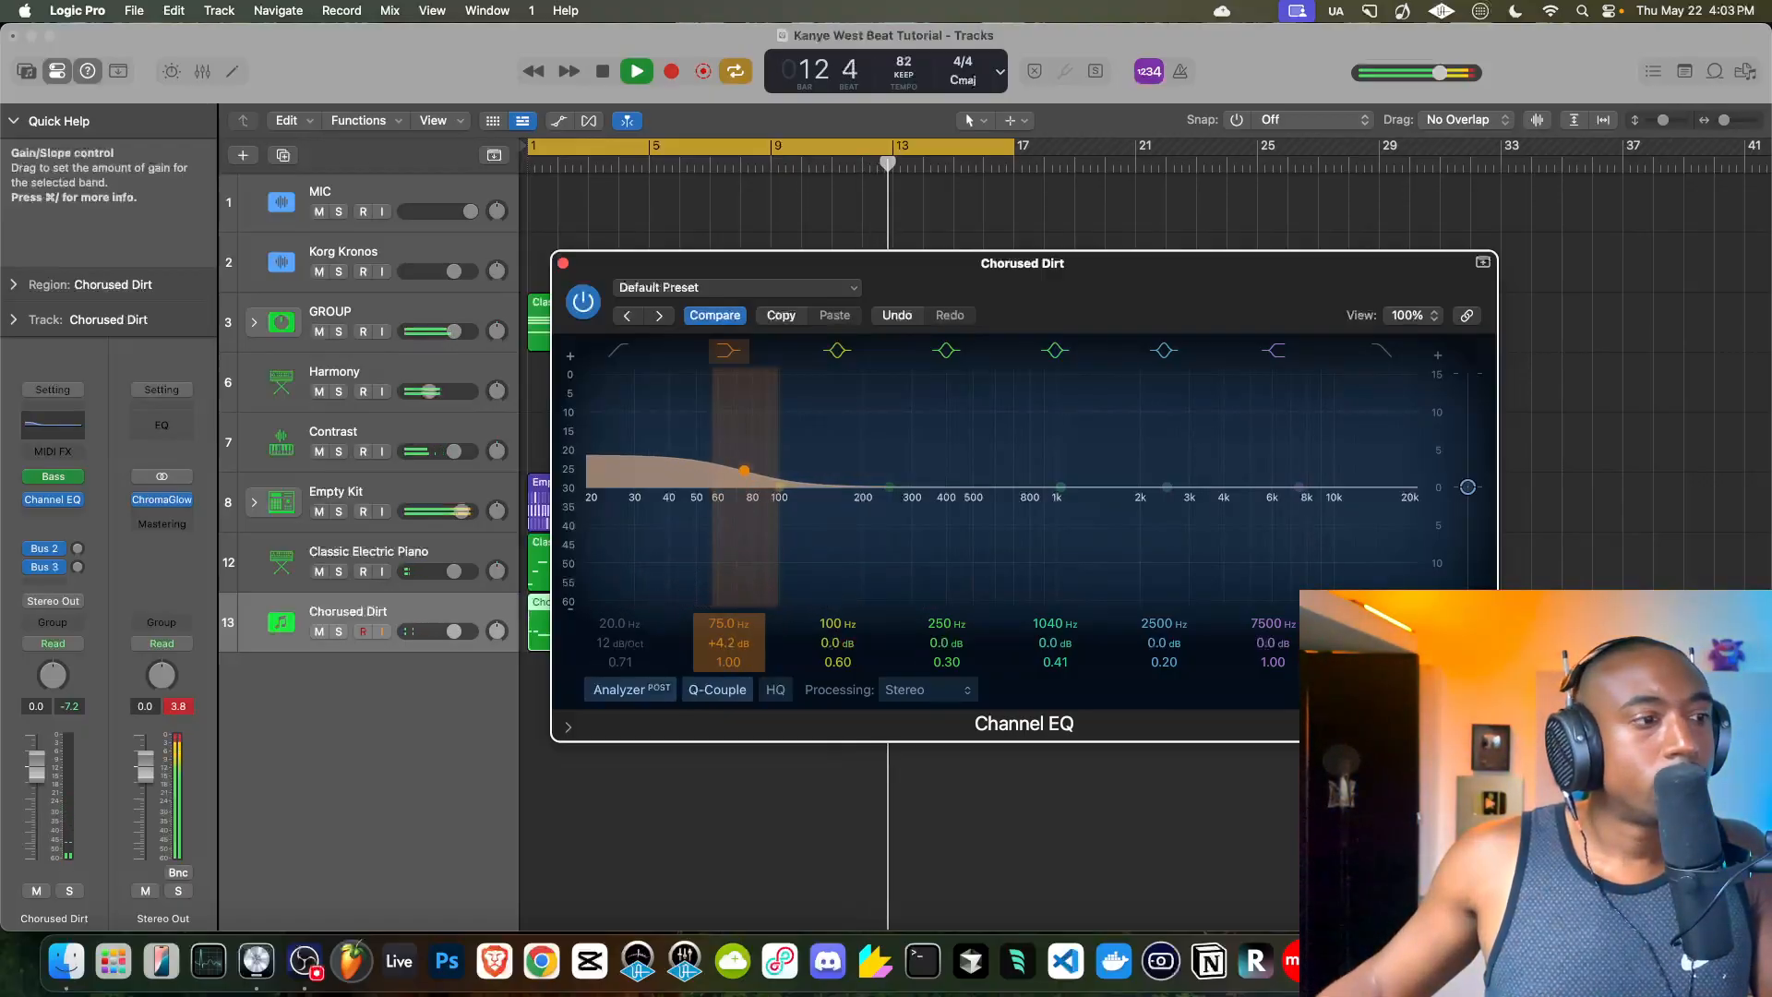
pyautogui.moveTo(723, 639); pyautogui.dragTo(723, 616)
pyautogui.click(563, 263)
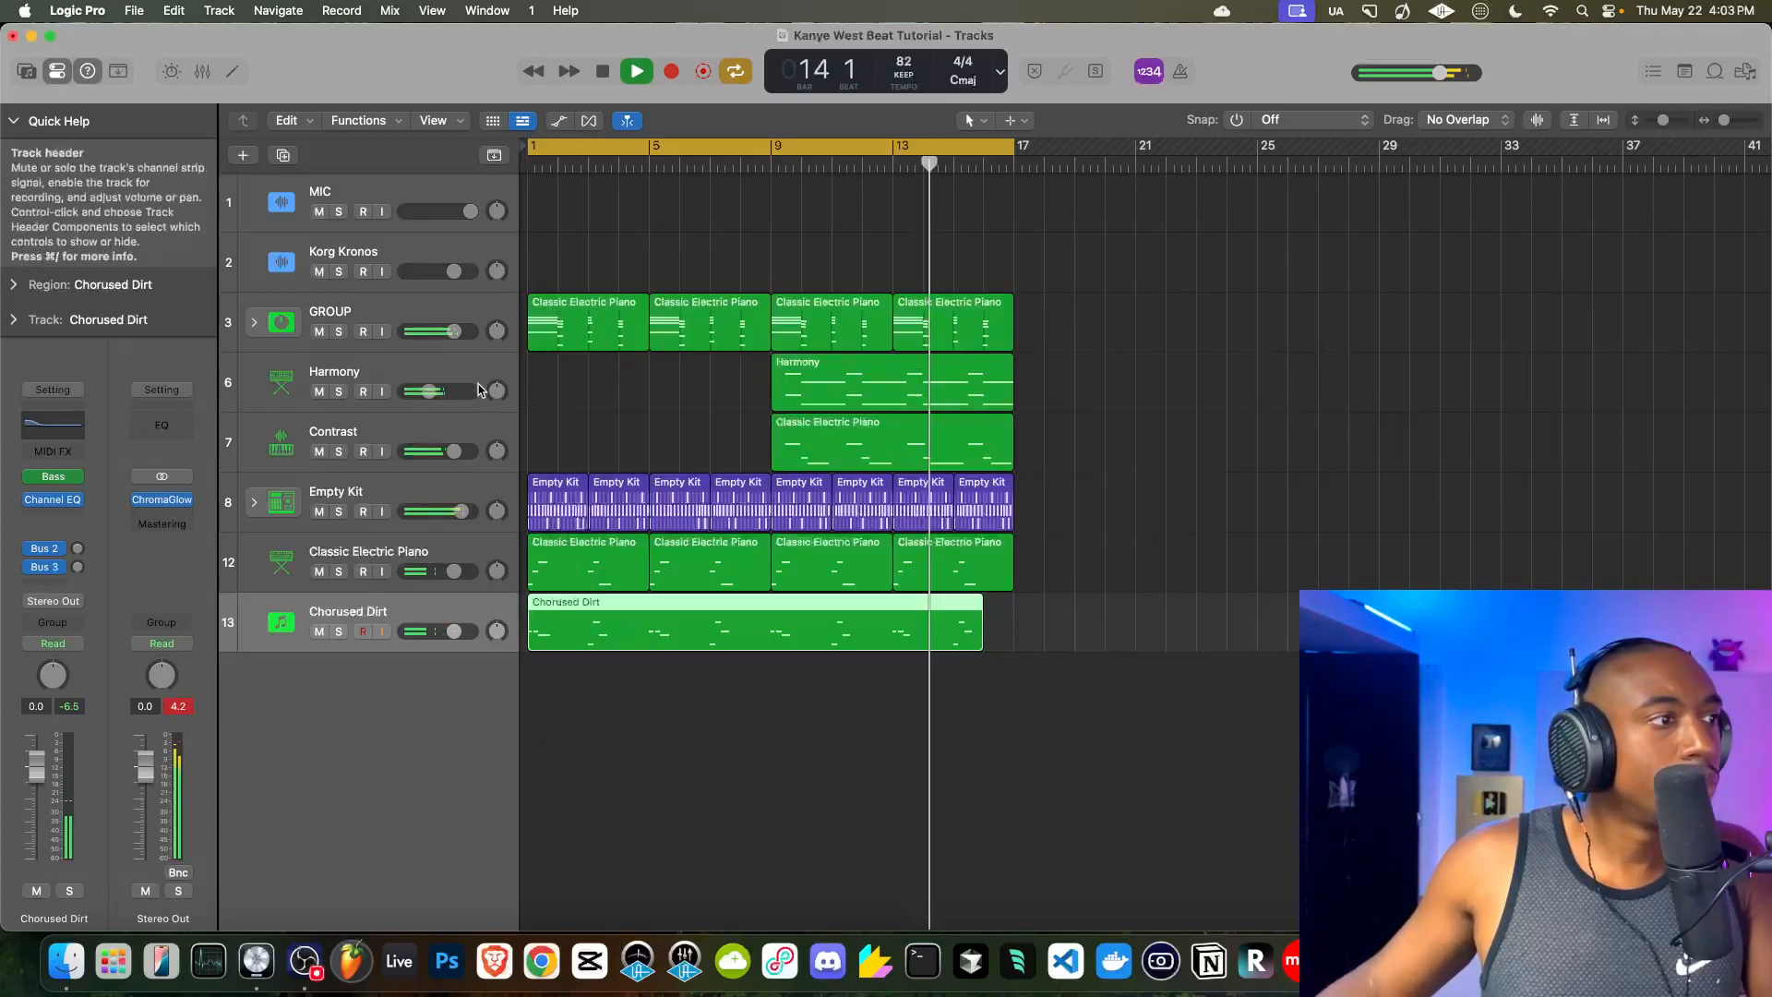
# - Lower the volume of the Harmony track below GROUP slightly, and delete the first two regions on the Classic Electric Piano track
pyautogui.moveTo(429, 391); pyautogui.dragTo(422, 391)
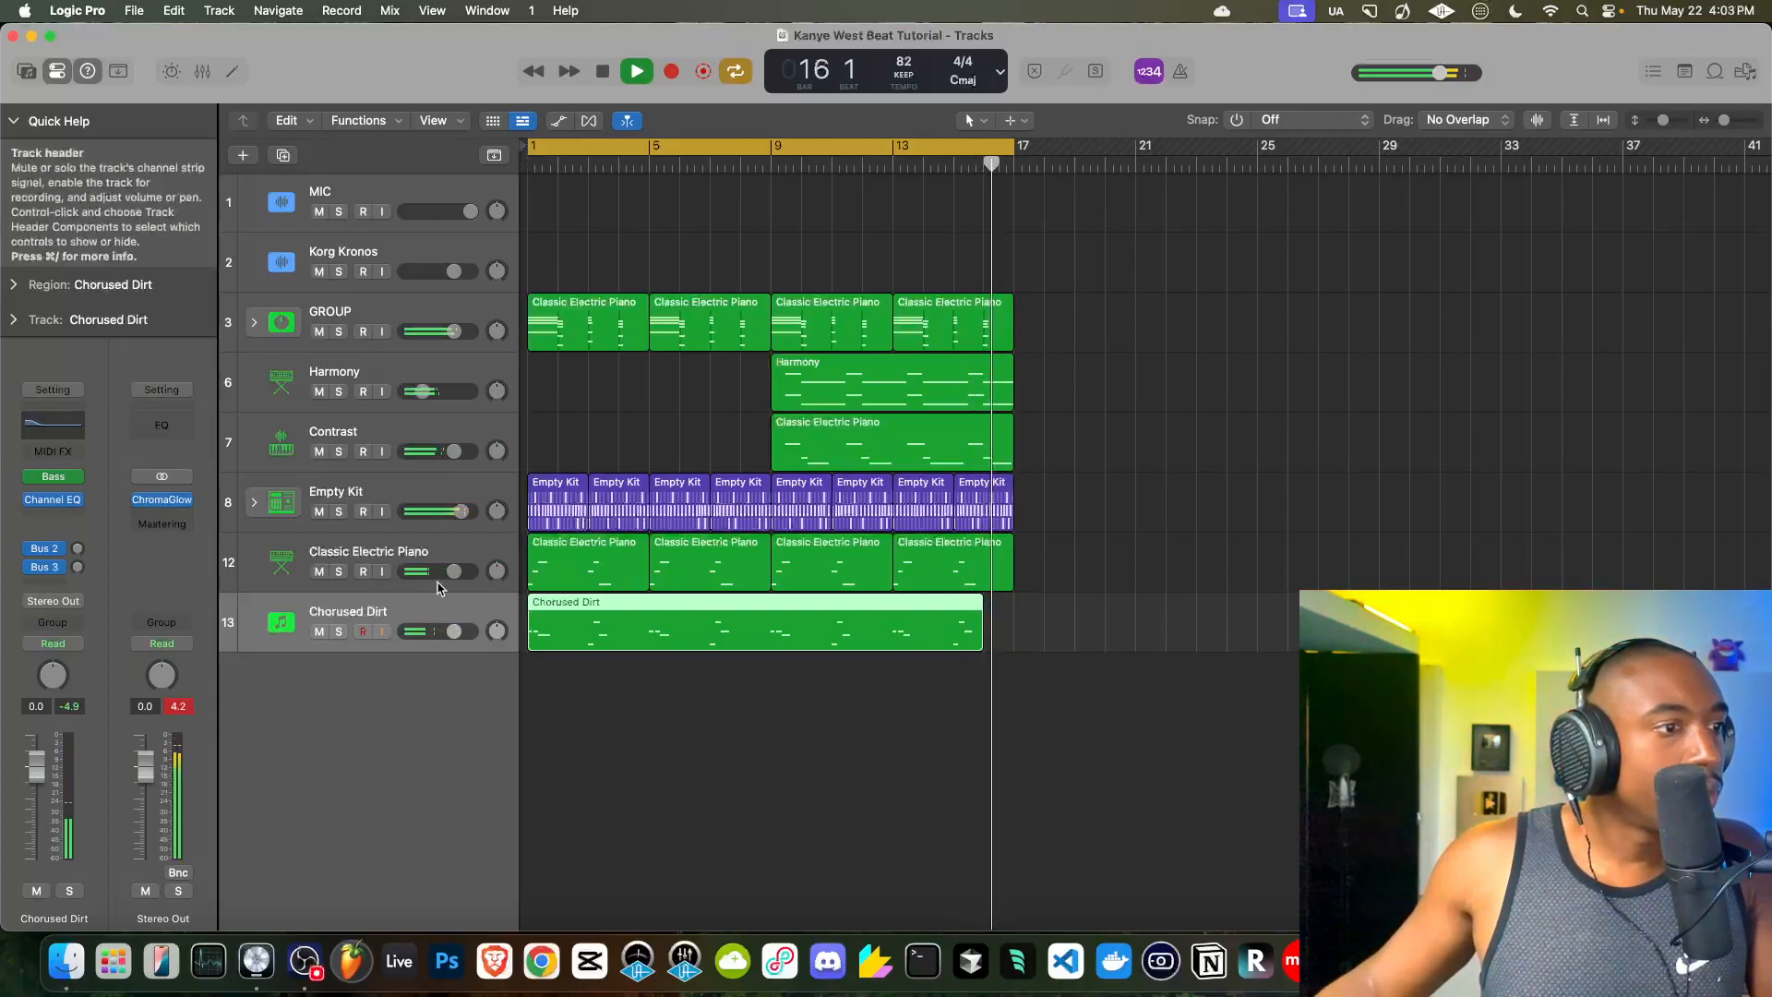
pyautogui.click(618, 562)
pyautogui.press('Delete')
pyautogui.click(703, 567)
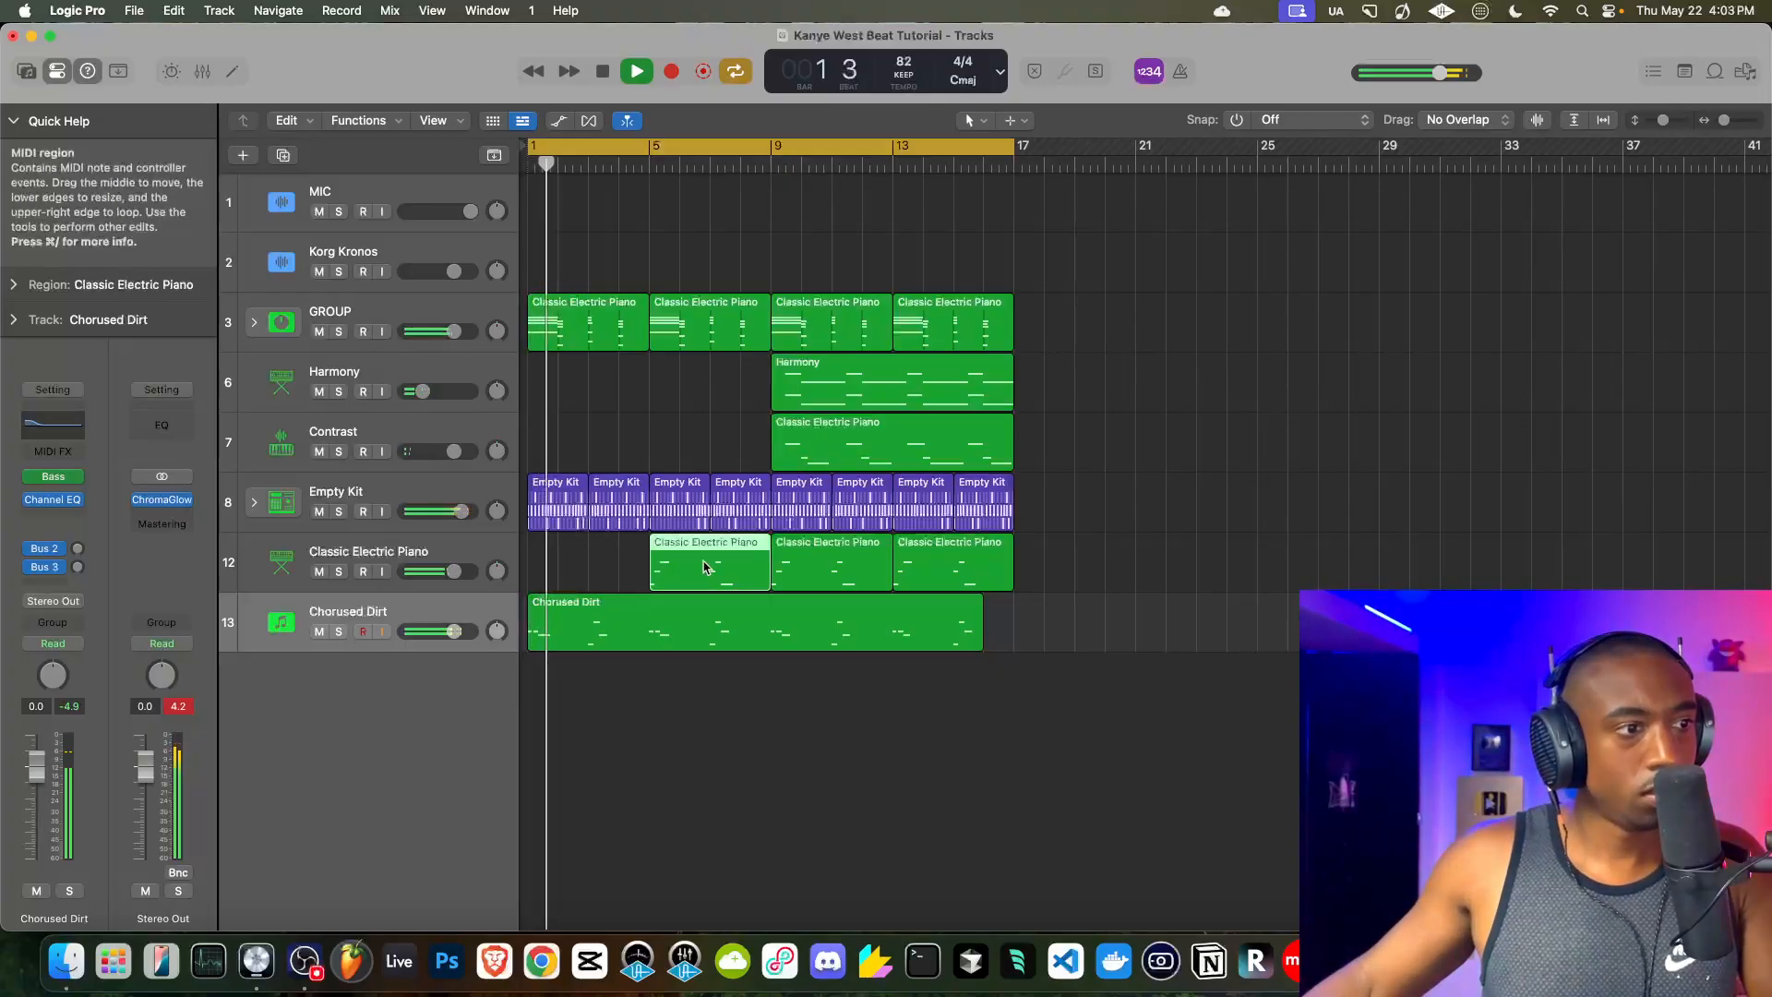
pyautogui.press('Delete')
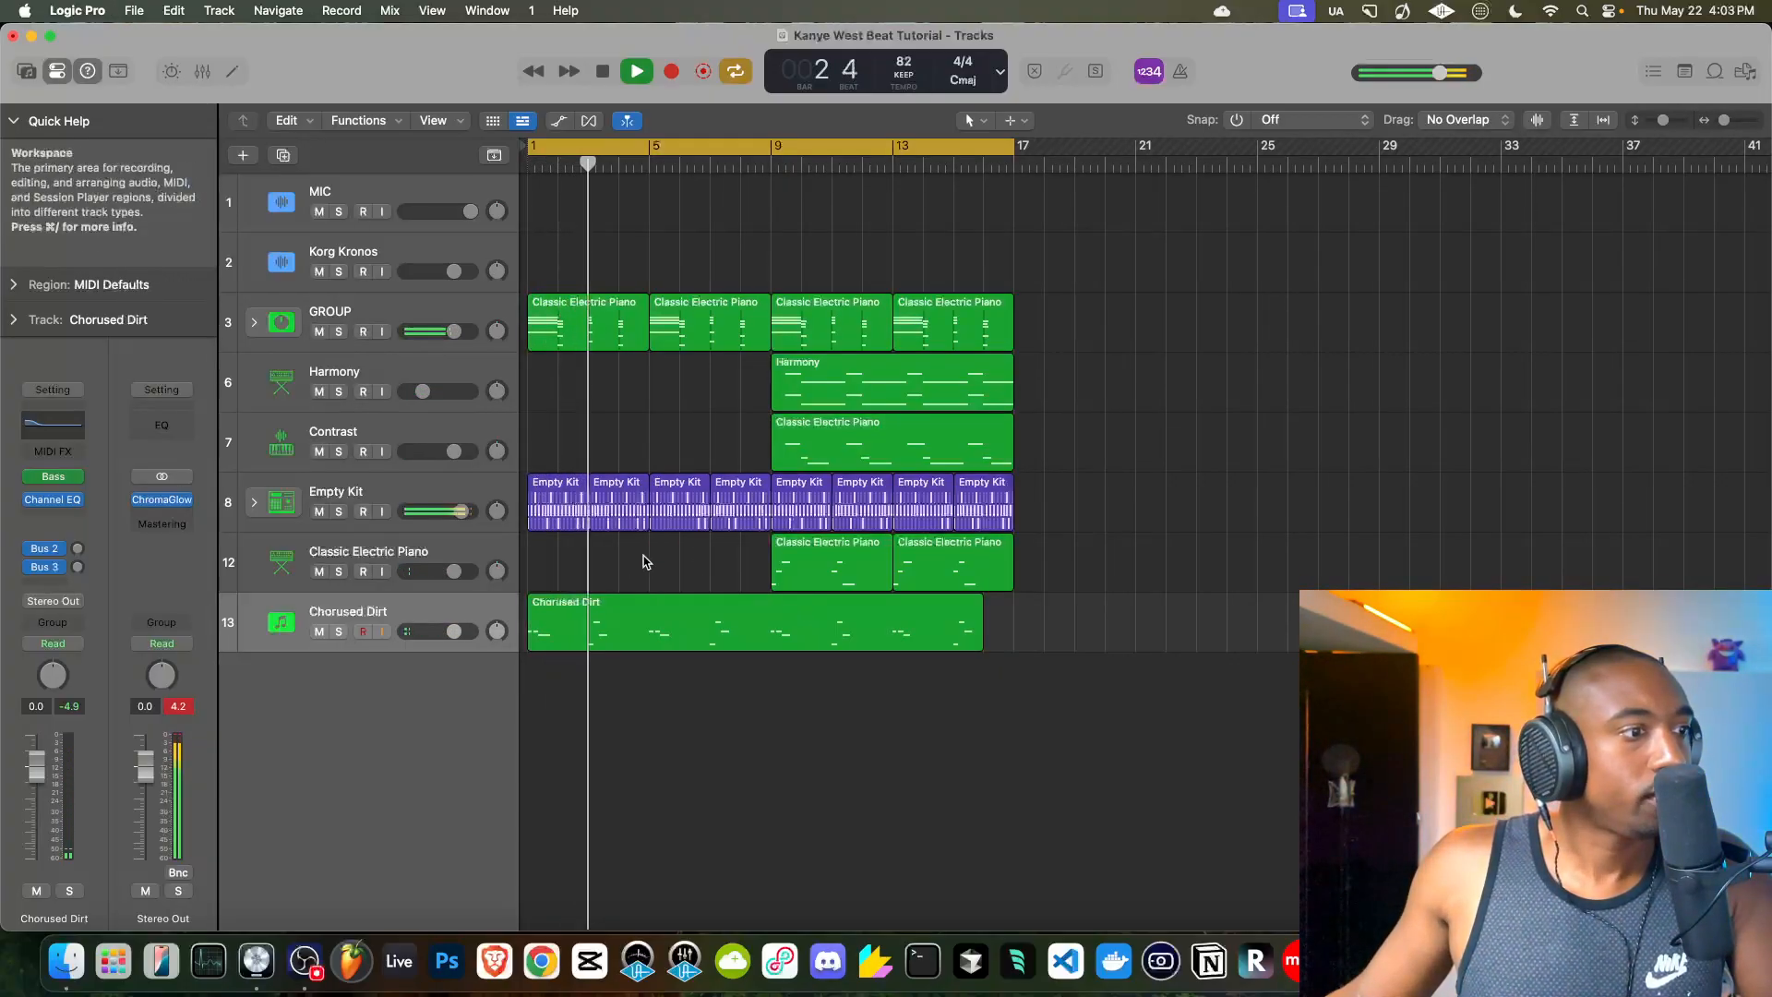
# - Add a Chorus effect after the Channel EQ on the Chorused Dirt track
pyautogui.click(565, 616)
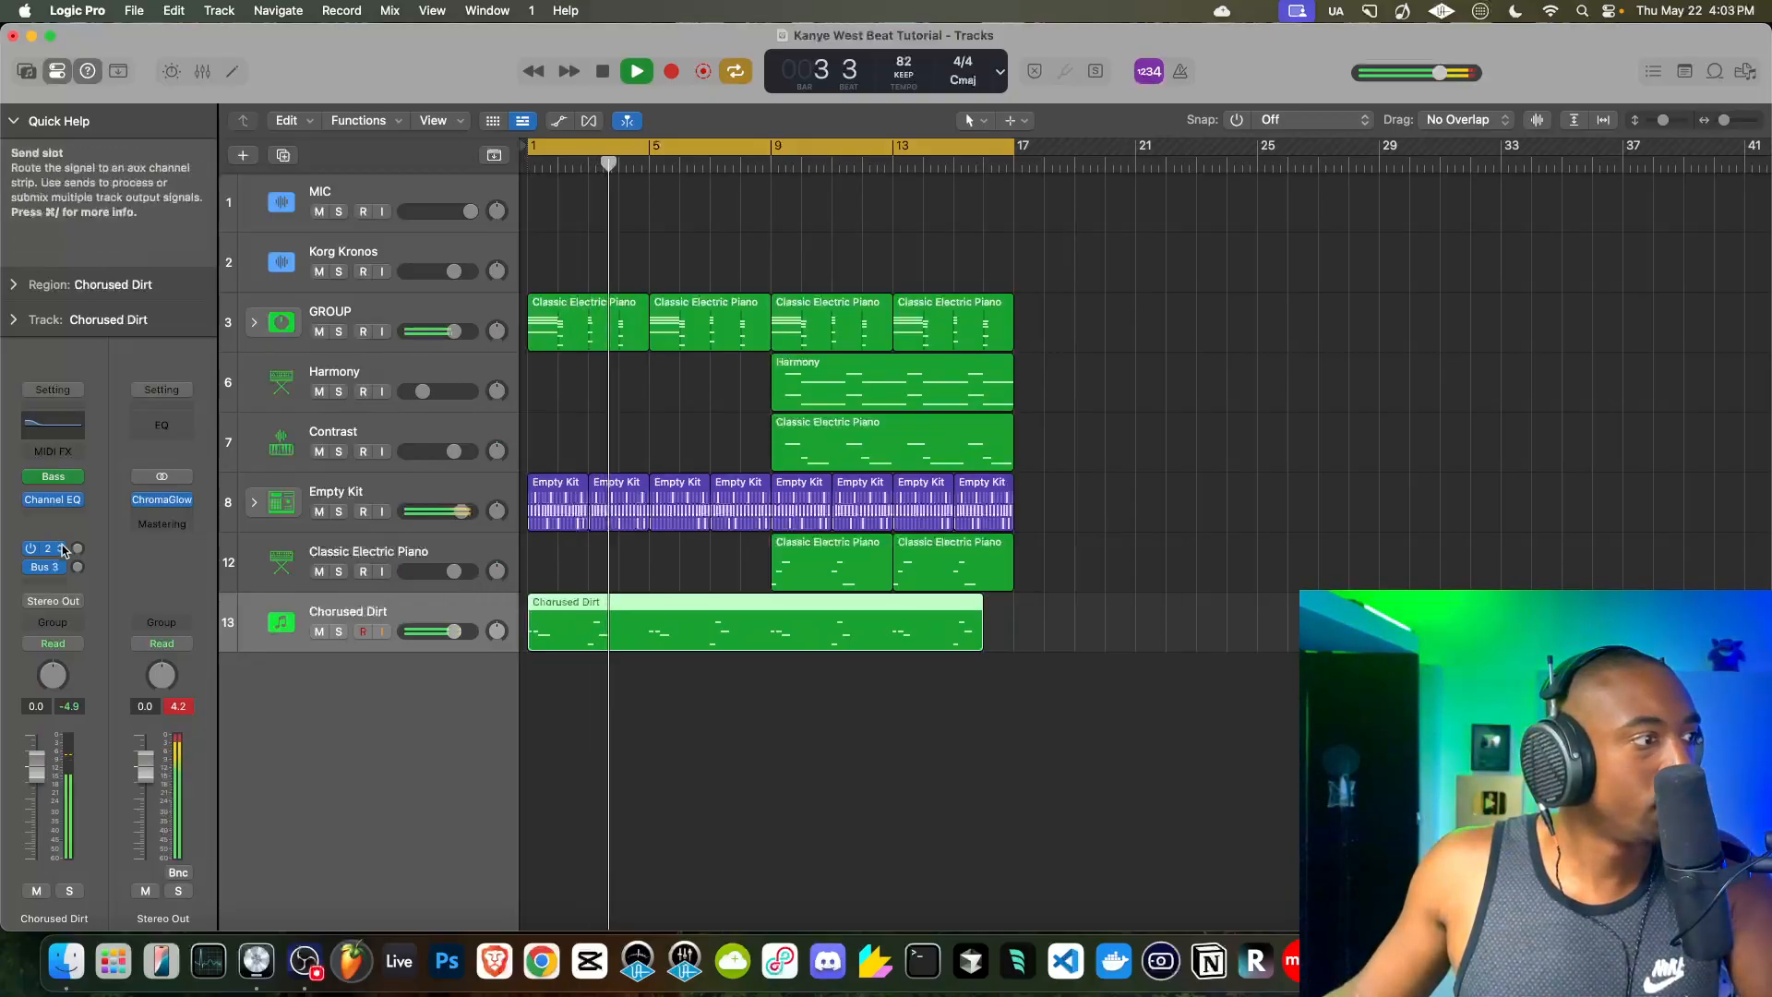
pyautogui.click(57, 516)
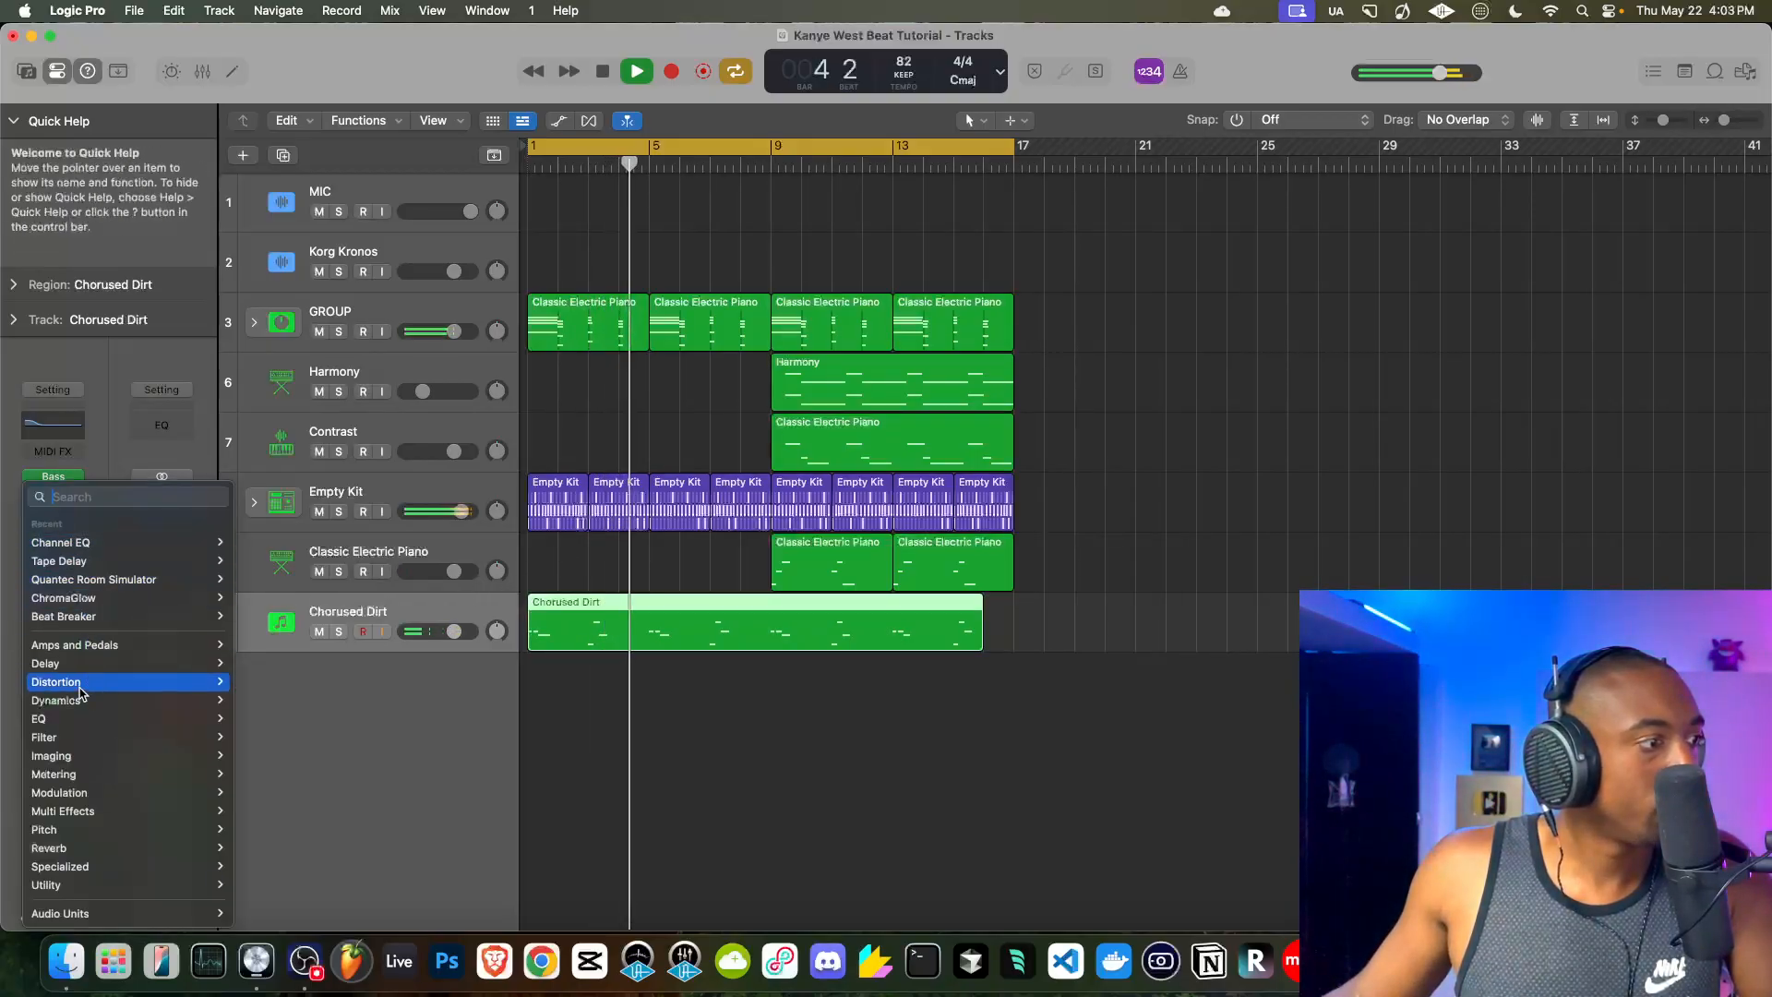
pyautogui.moveTo(104, 799)
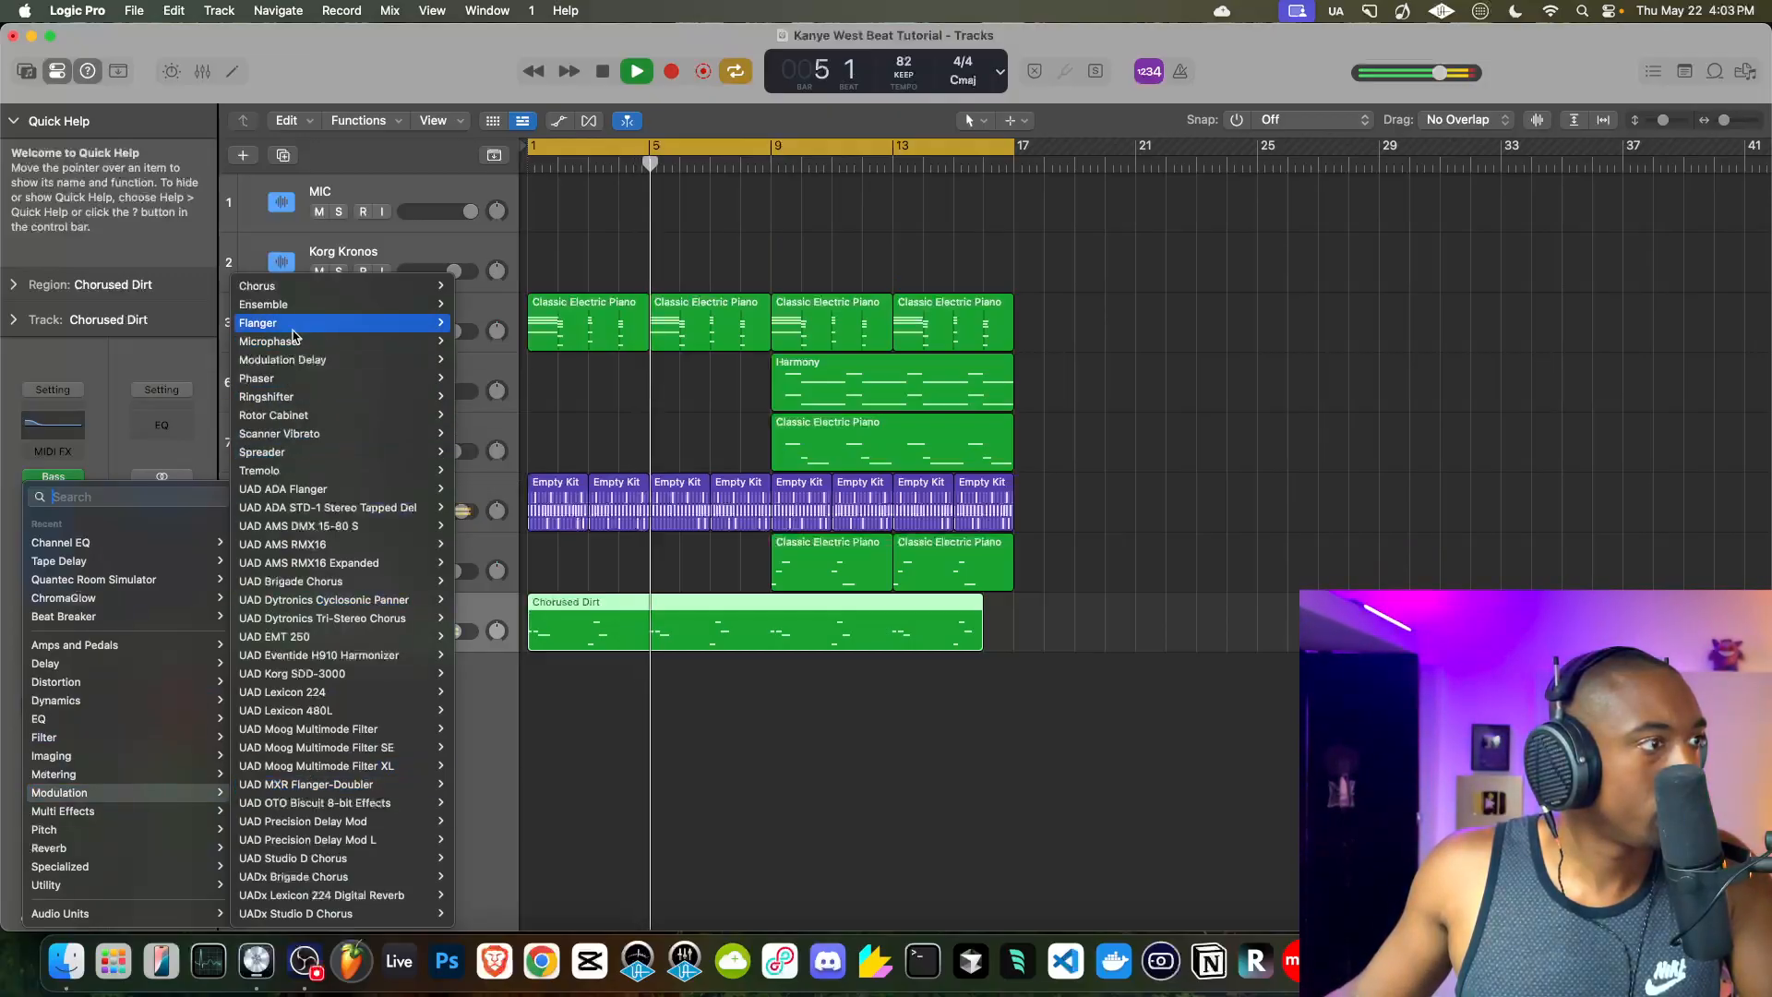
pyautogui.moveTo(286, 288)
pyautogui.click(493, 290)
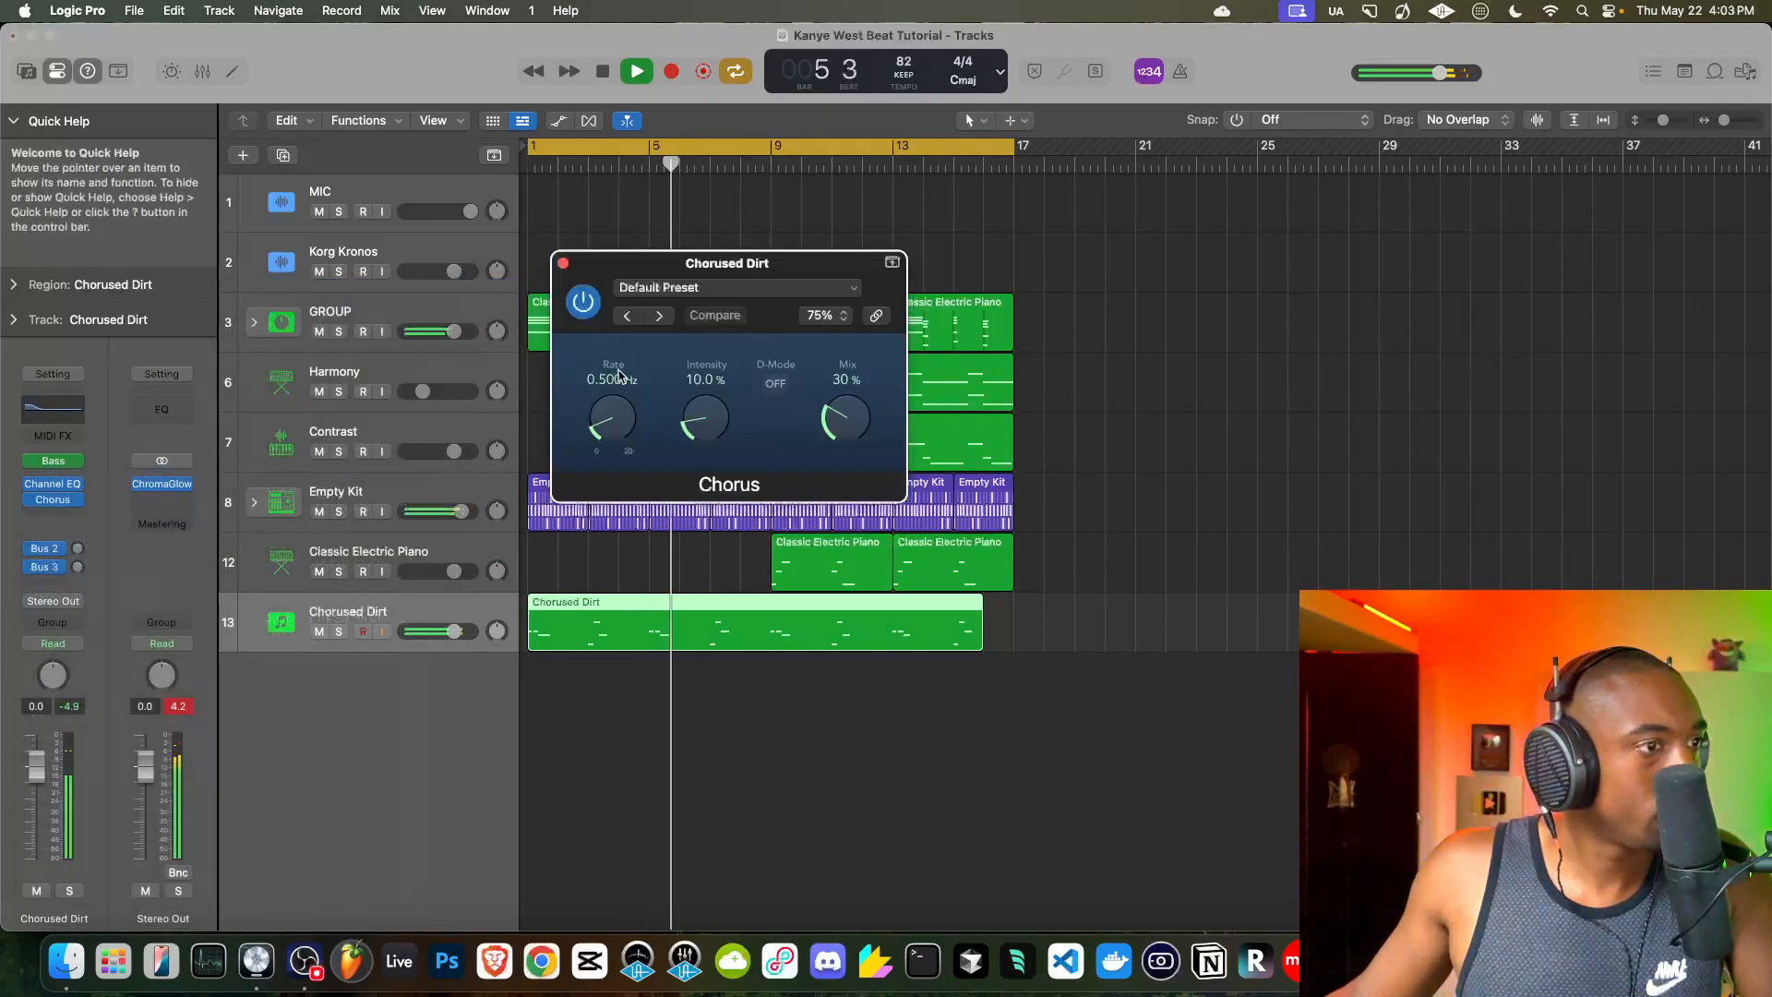
# - Close the Chorus effect, and expand the GROUP track stack to select its first Harmony track
pyautogui.click(563, 263)
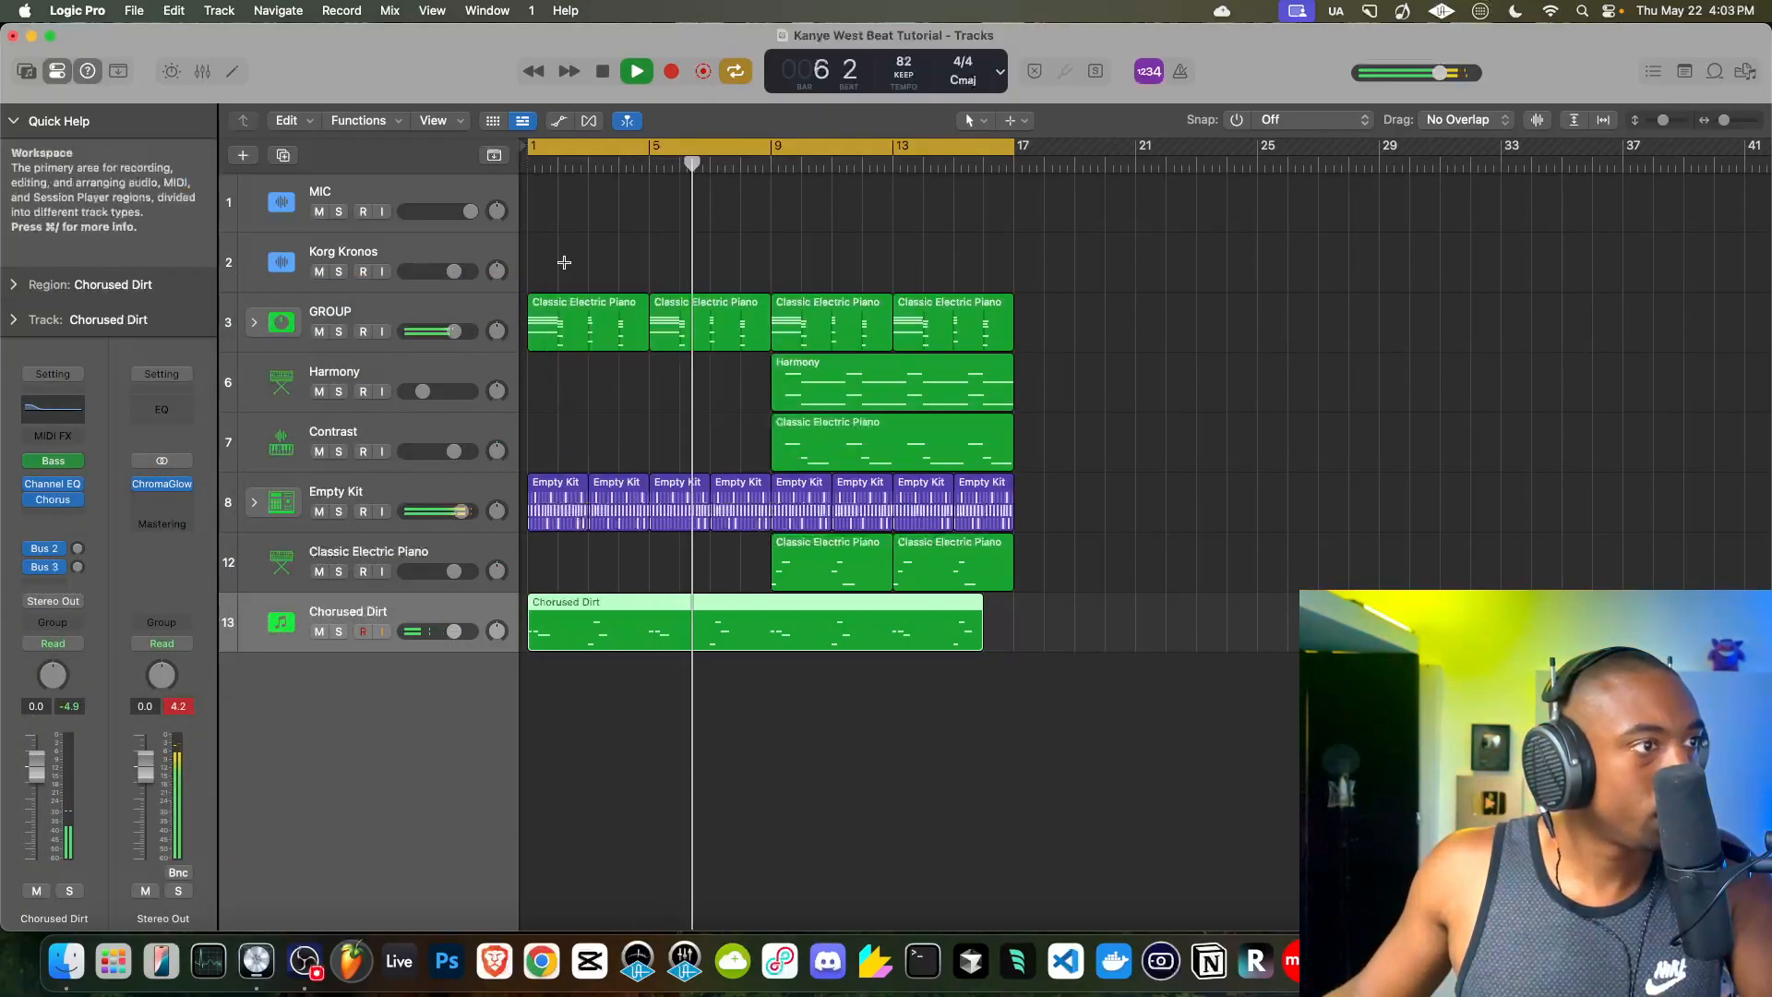
pyautogui.click(373, 363)
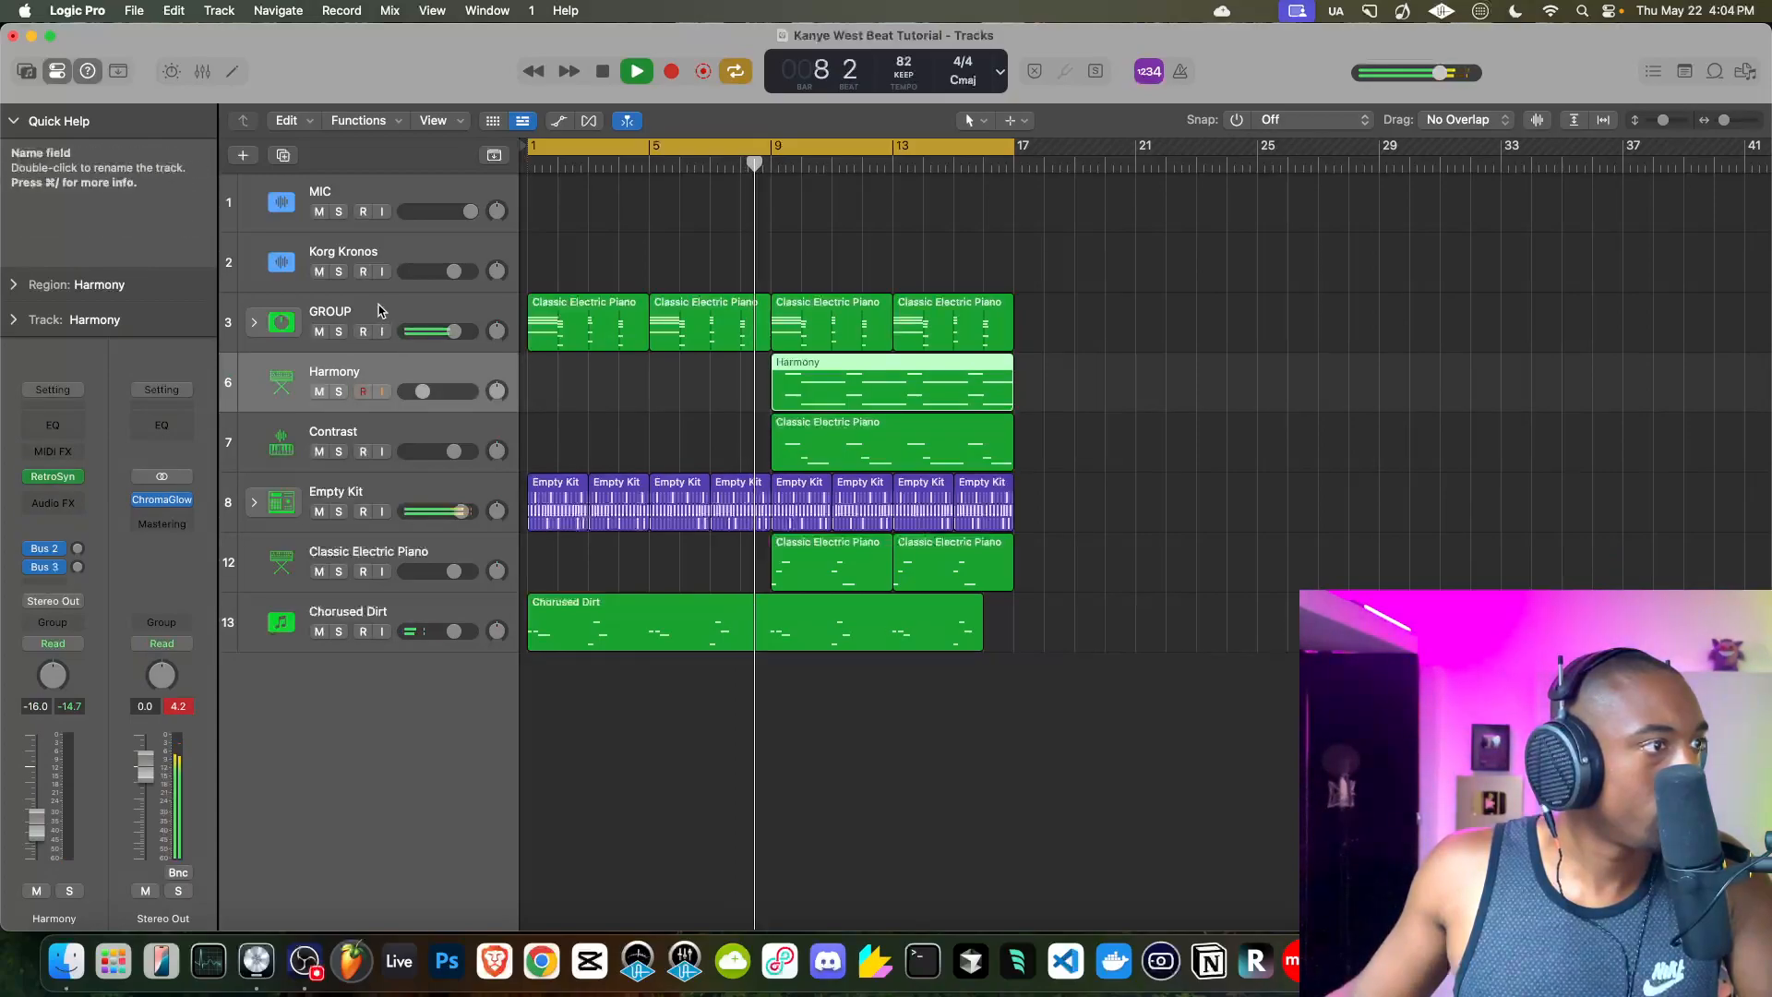
pyautogui.click(260, 335)
pyautogui.click(255, 323)
pyautogui.click(277, 382)
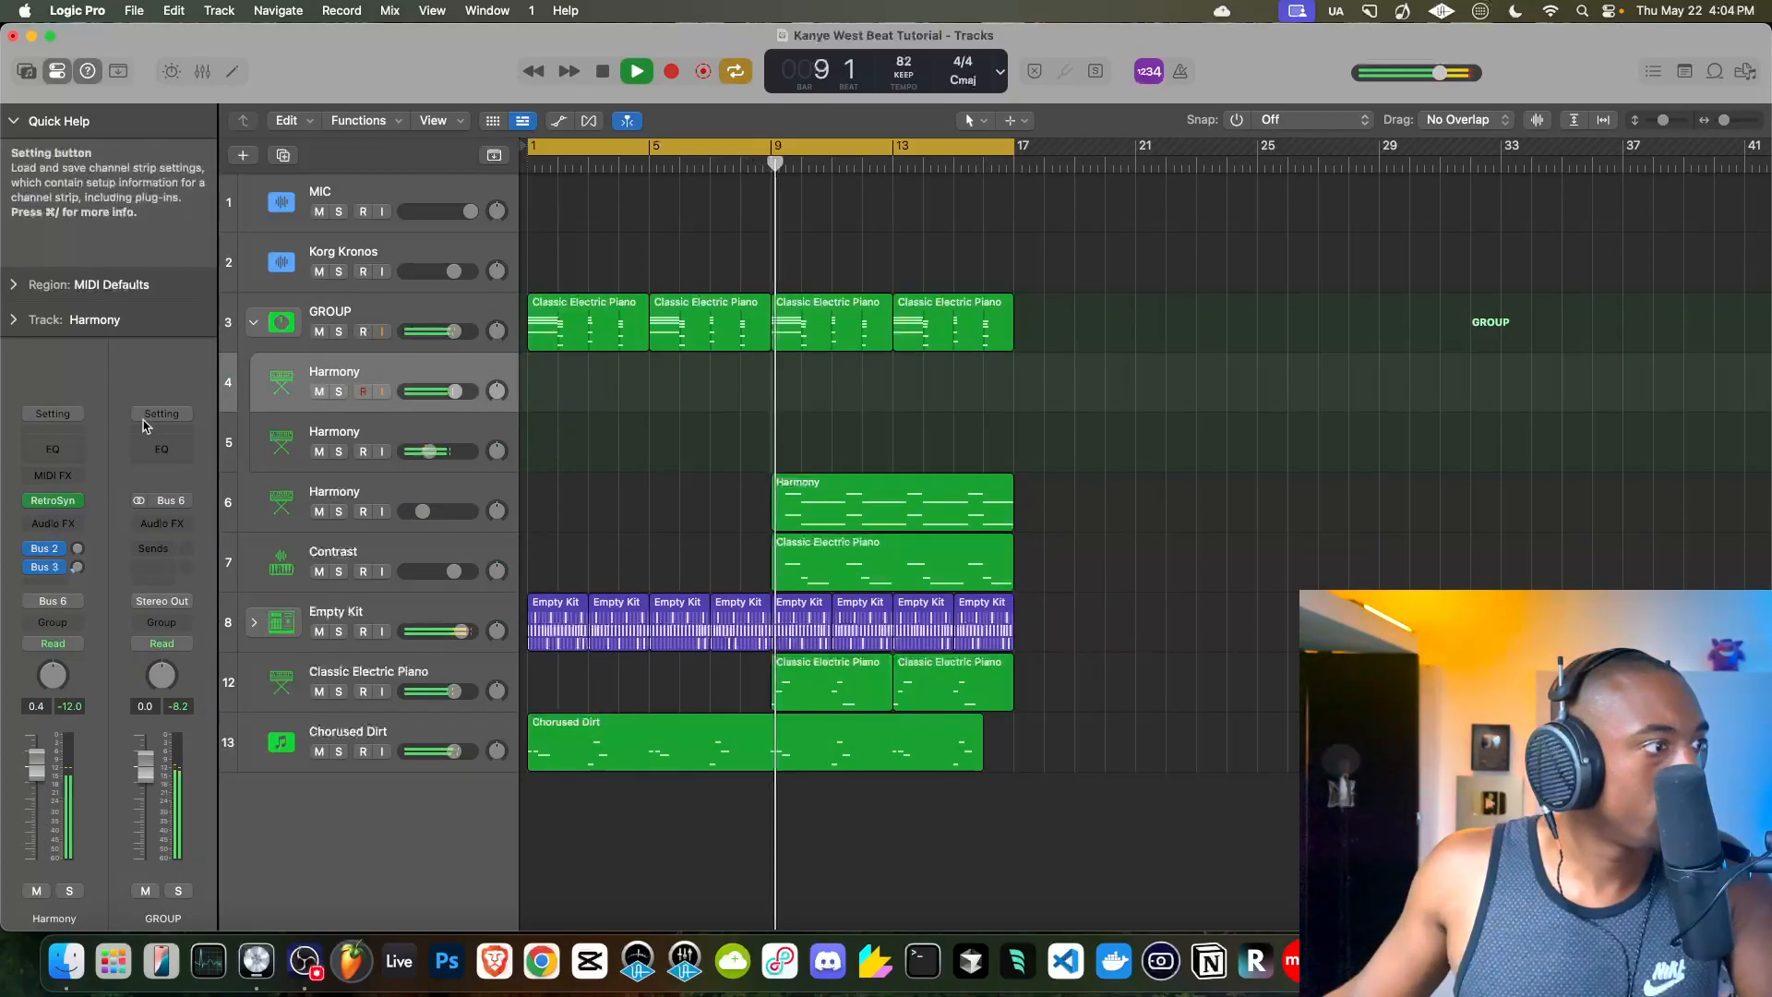
# - Check the Retro Synth settings and the Bus 3 send of the first Harmony track in GROUP, and close the synth
pyautogui.click(51, 503)
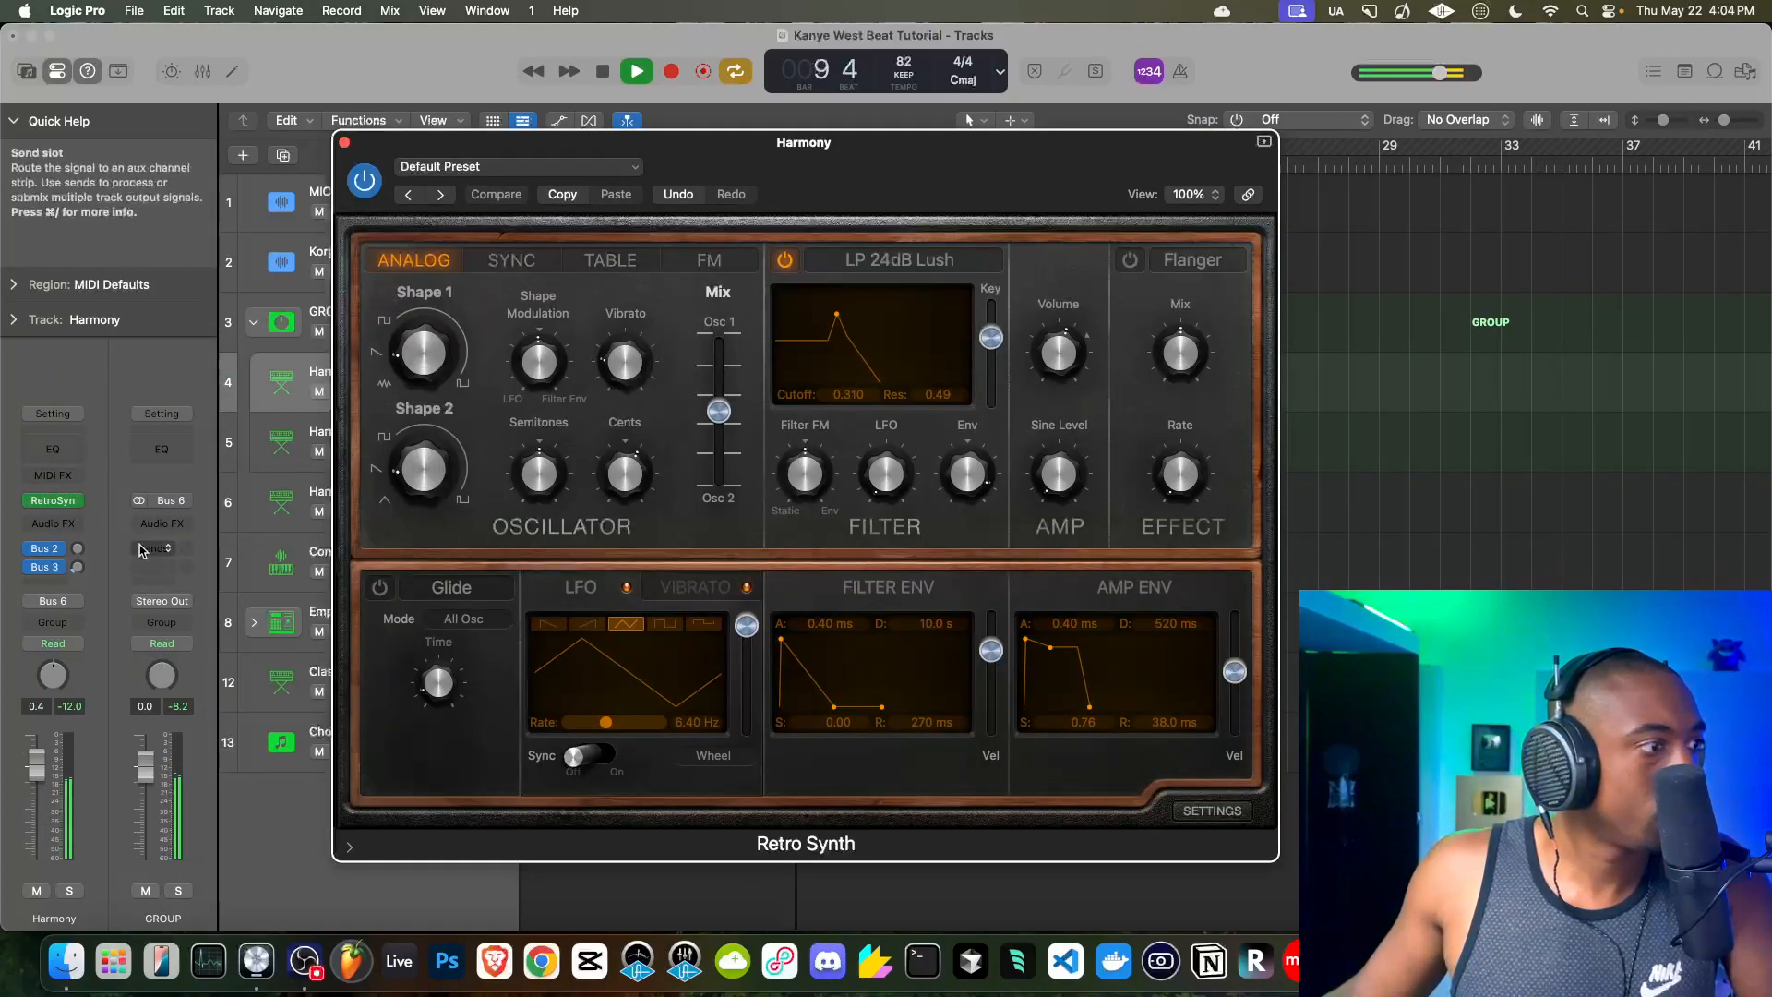
pyautogui.click(79, 567)
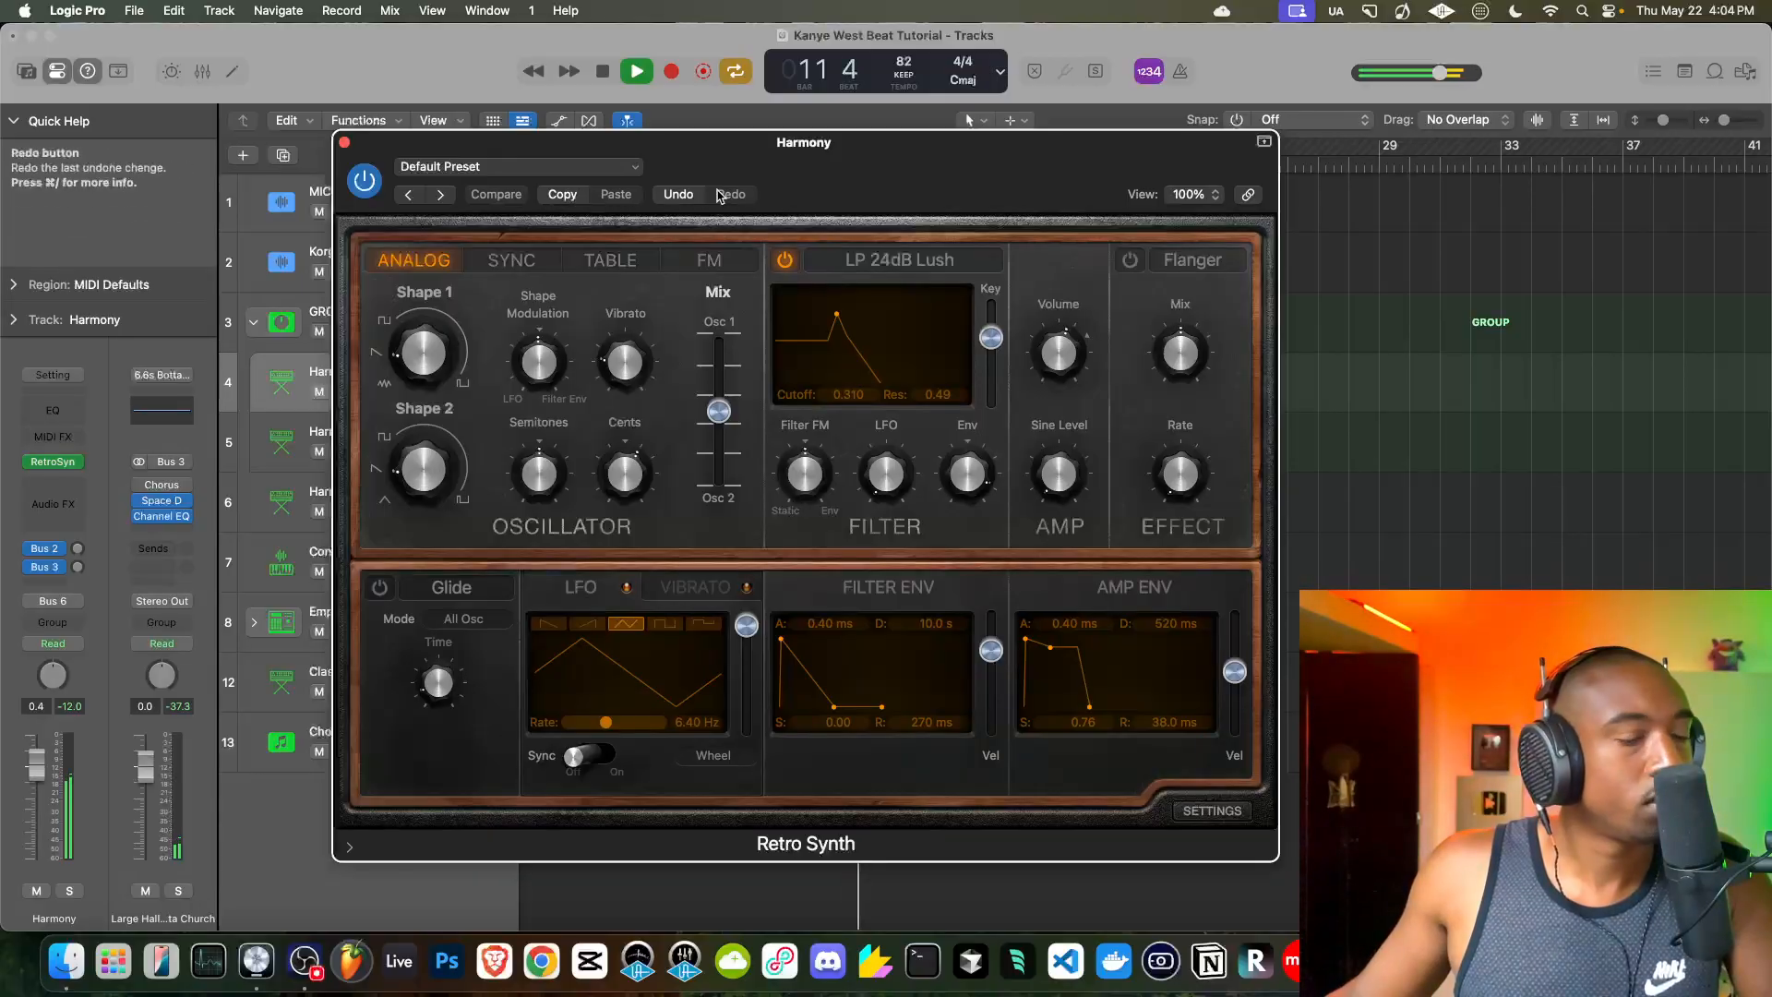
pyautogui.click(1211, 810)
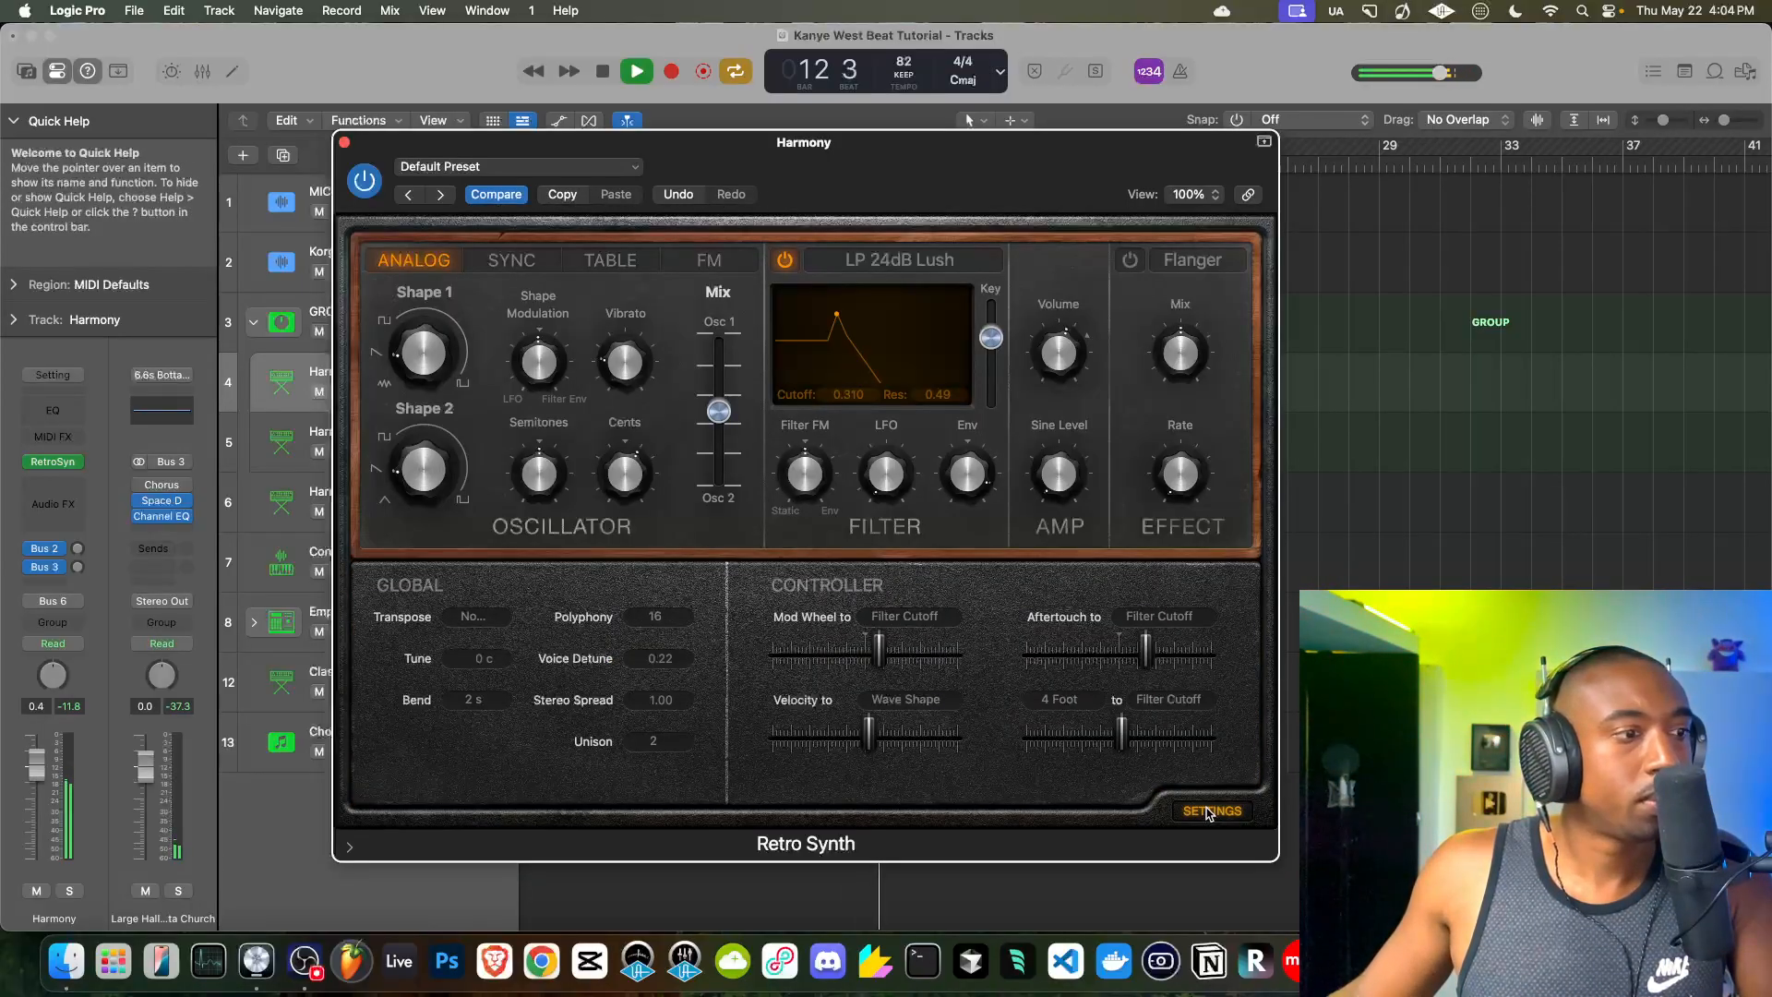
pyautogui.click(1211, 810)
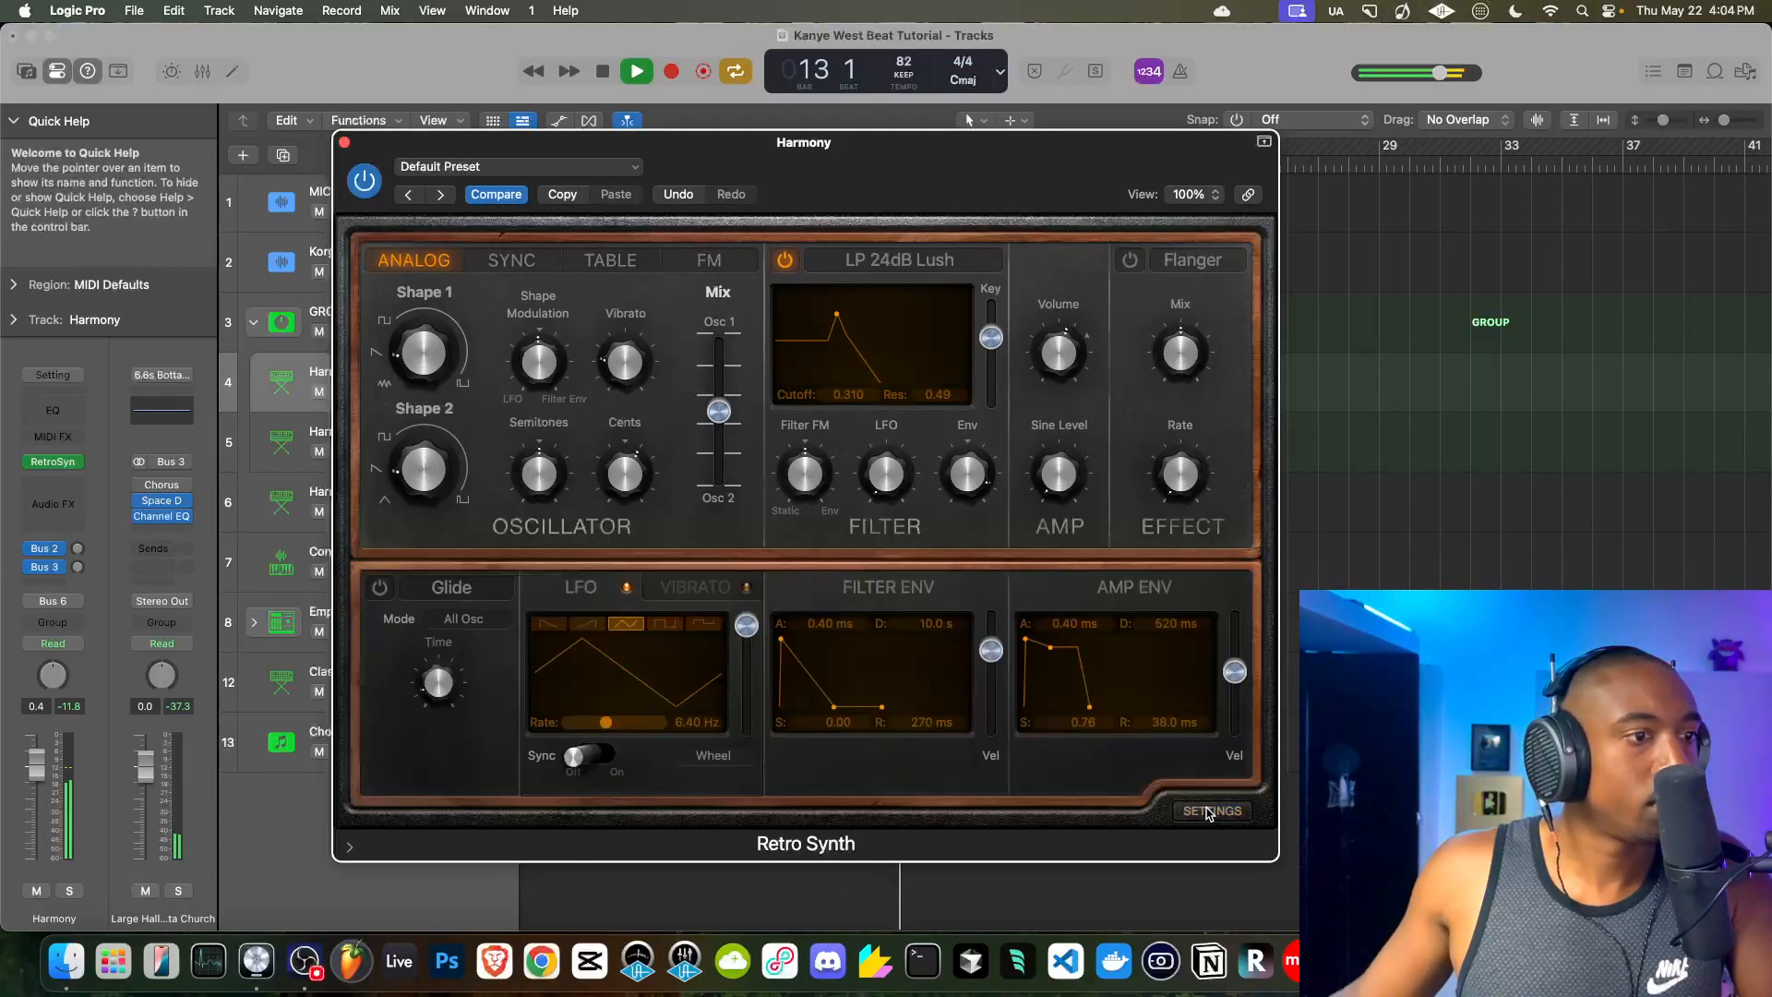
pyautogui.click(344, 143)
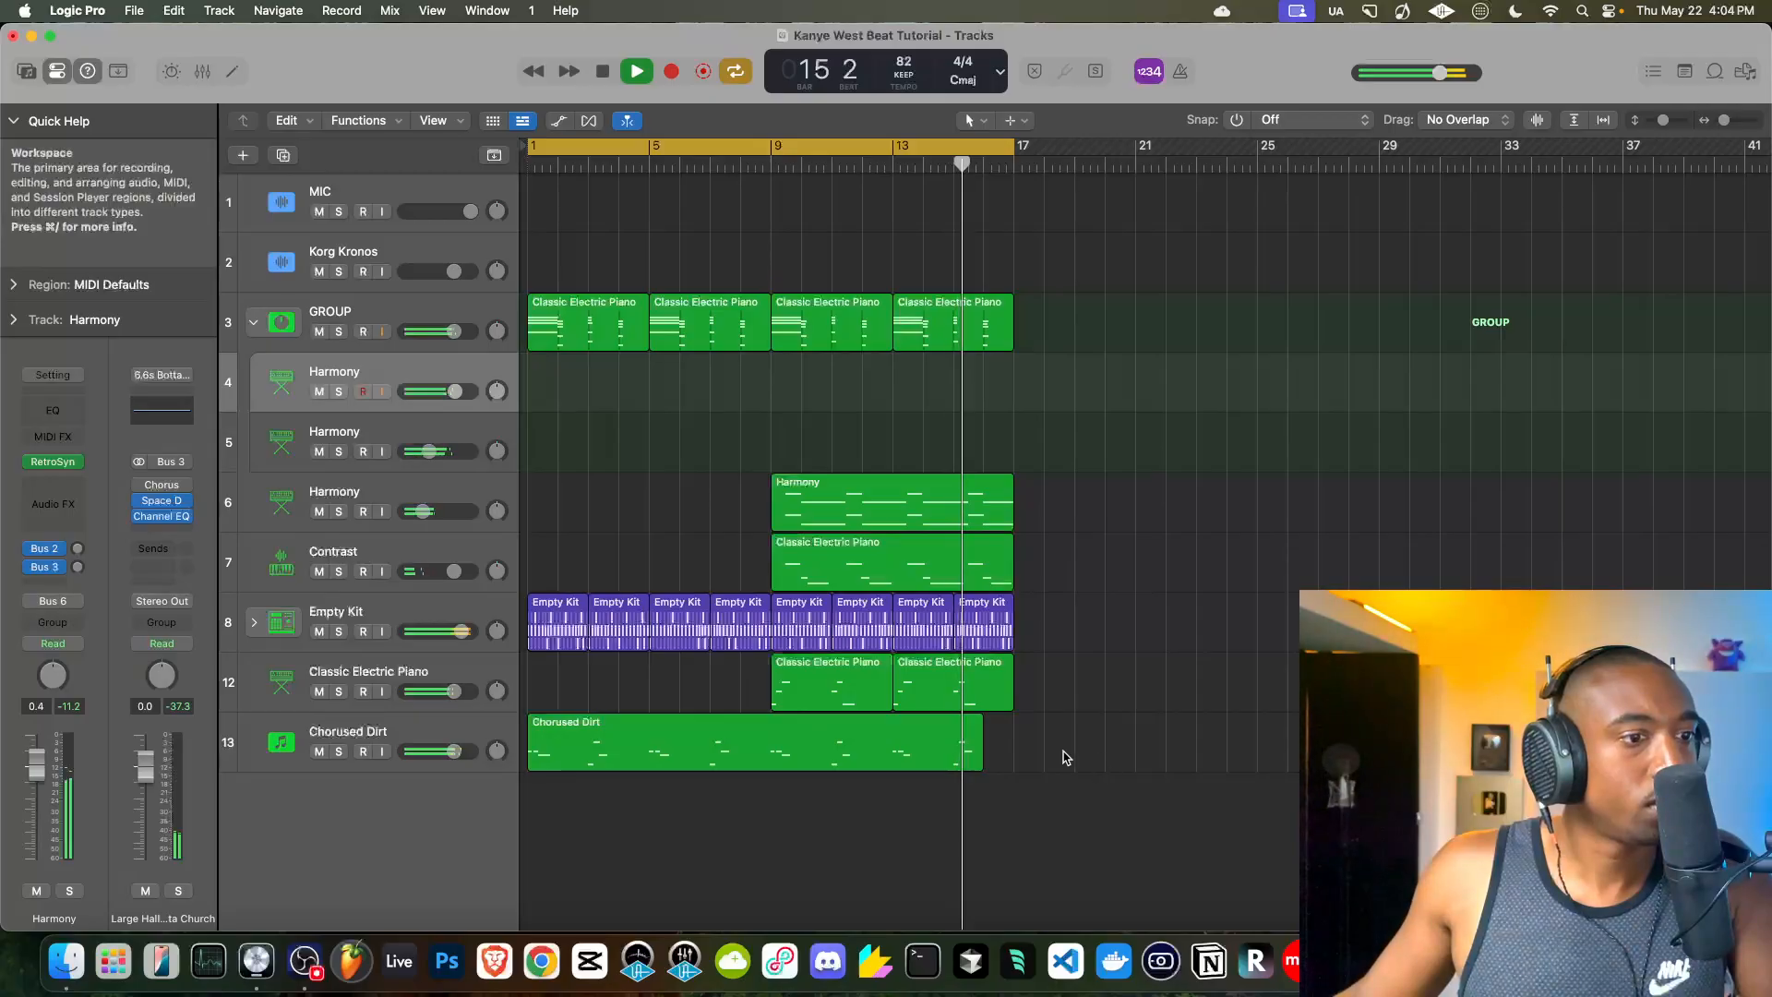
# - Repeat all regions of the arrangement once from bar 17, and extend the cycle range to bar 33
pyautogui.moveTo(1015, 769); pyautogui.dragTo(510, 251)
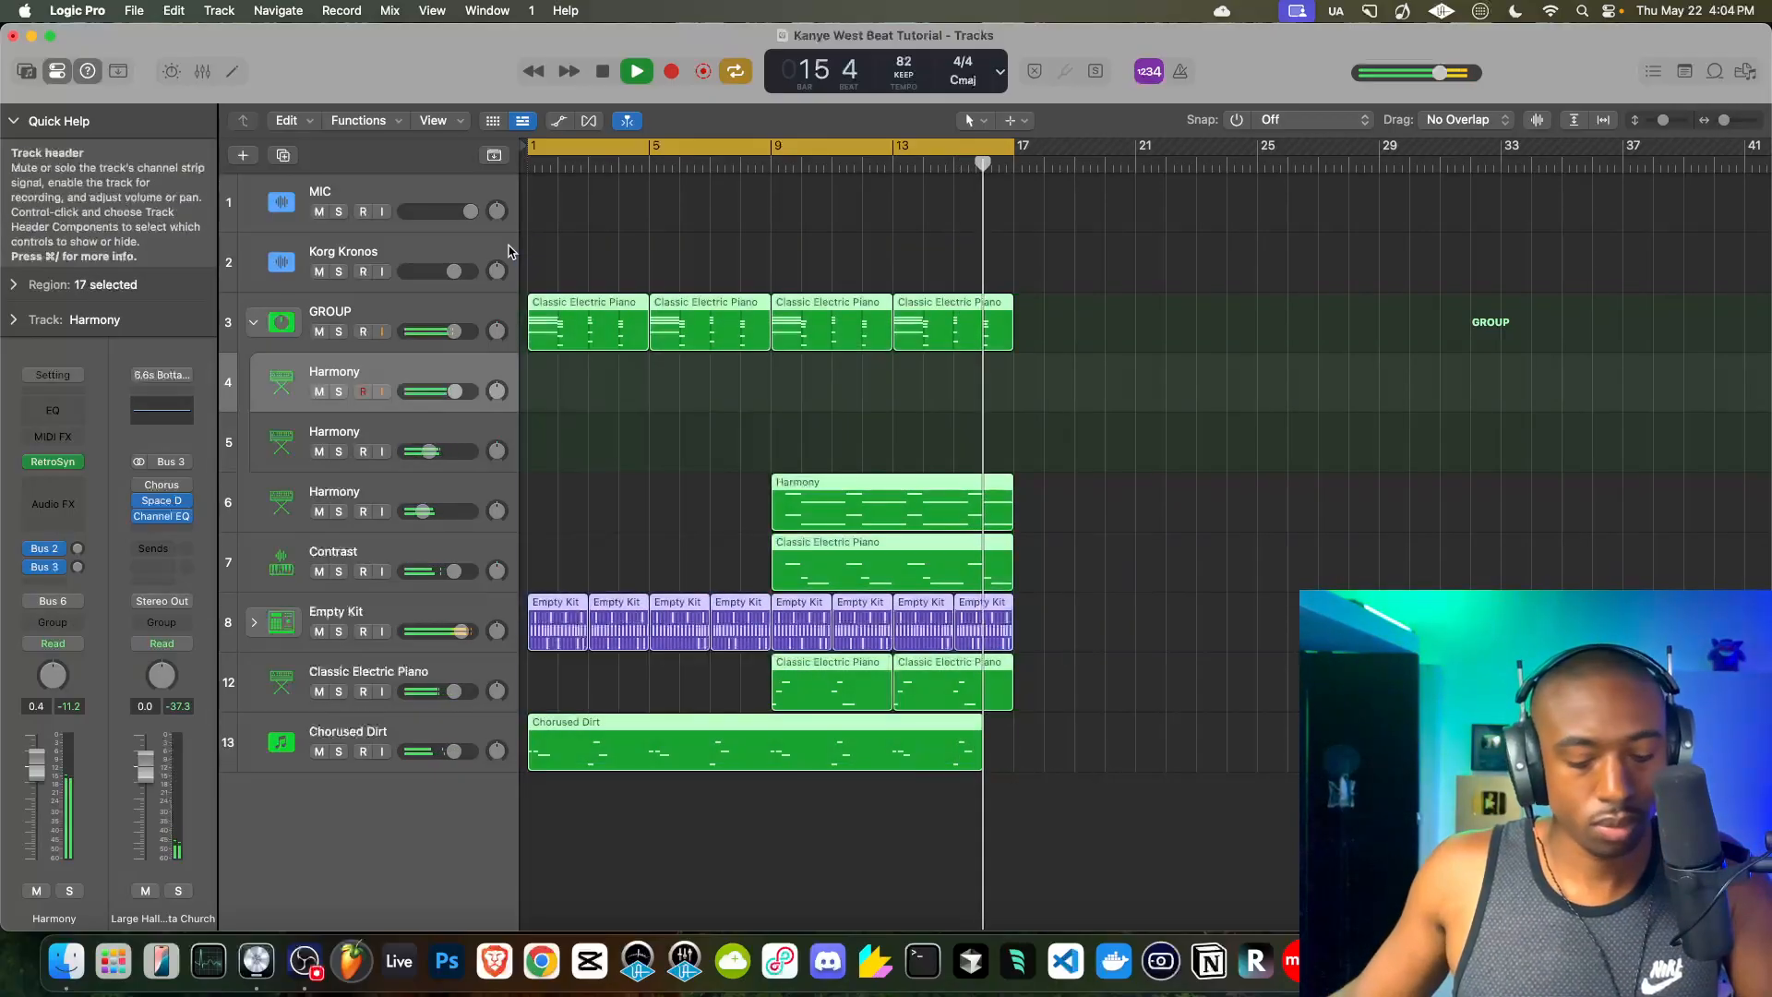
pyautogui.press('super+r')
pyautogui.moveTo(1013, 145); pyautogui.dragTo(1492, 152)
# - Set Snap to Bar, and move the four repeated Classic Electric Piano regions from GROUP to its second Harmony track at bar 17
pyautogui.click(1311, 120)
pyautogui.click(1298, 172)
pyautogui.moveTo(1570, 288); pyautogui.dragTo(1098, 448)
pyautogui.click(1015, 166)
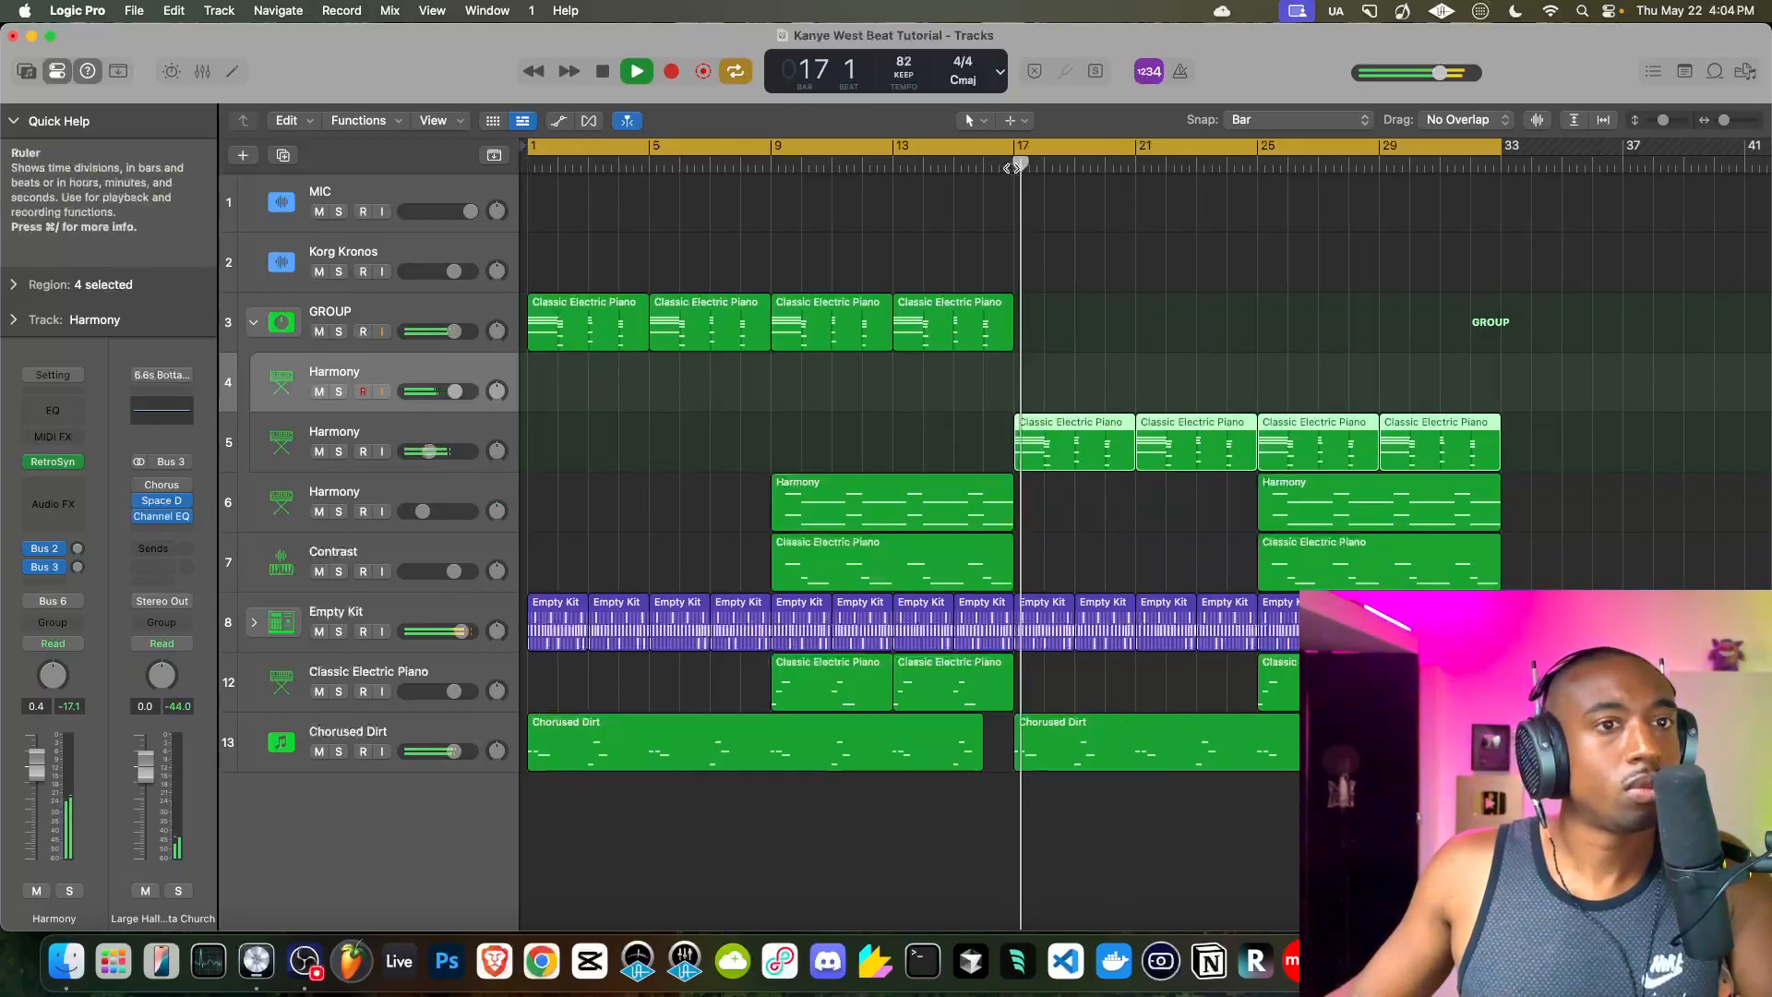
# - Switch input monitoring on the MIC track on and back off, and raise the Bus 3 send of the second Harmony track in GROUP
pyautogui.click(382, 212)
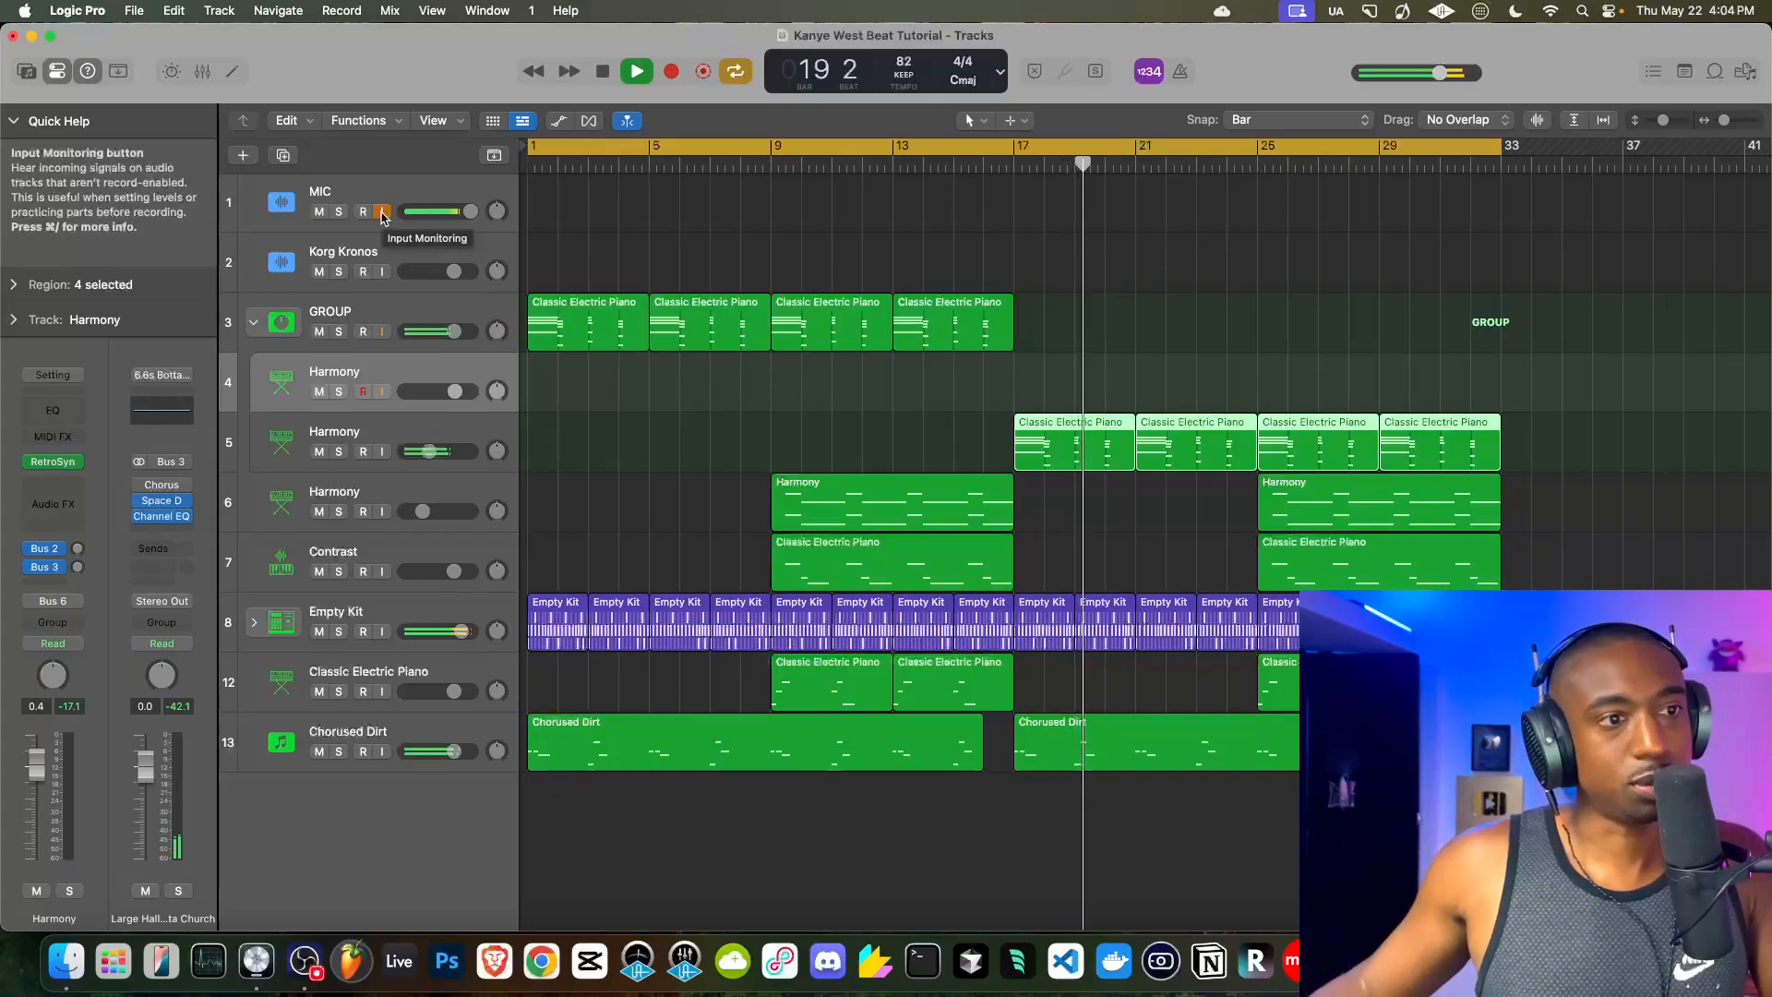
pyautogui.click(382, 212)
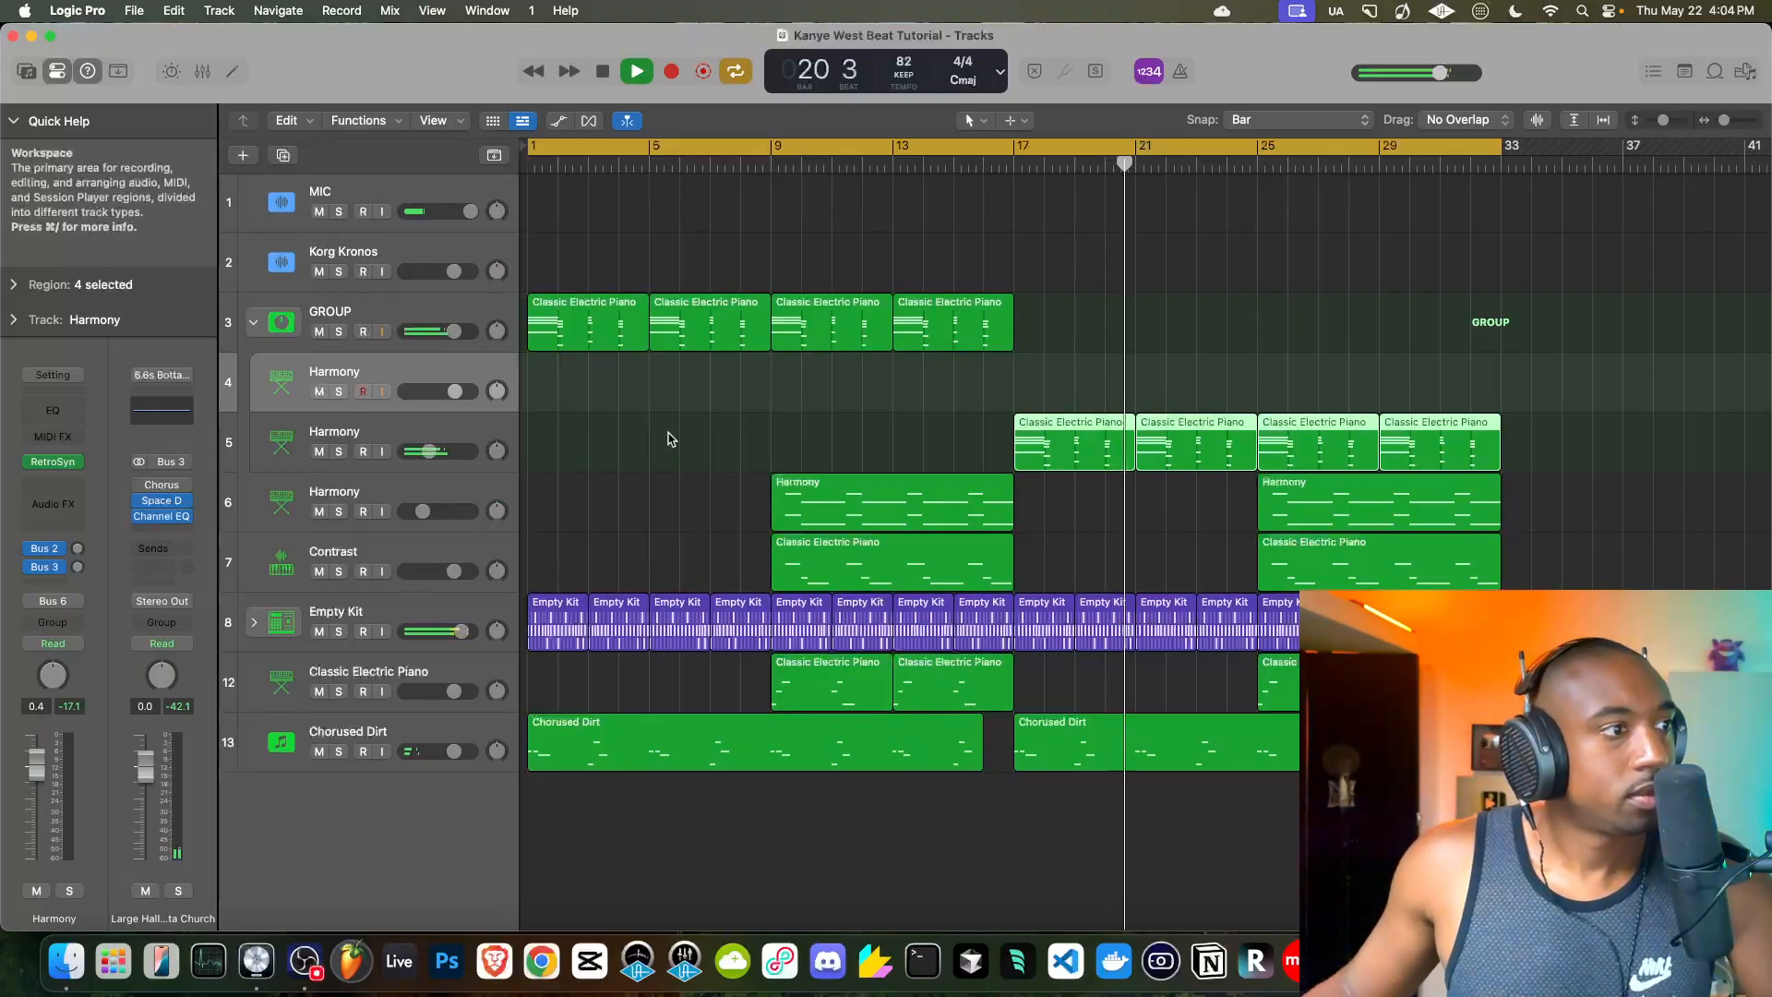
pyautogui.click(277, 443)
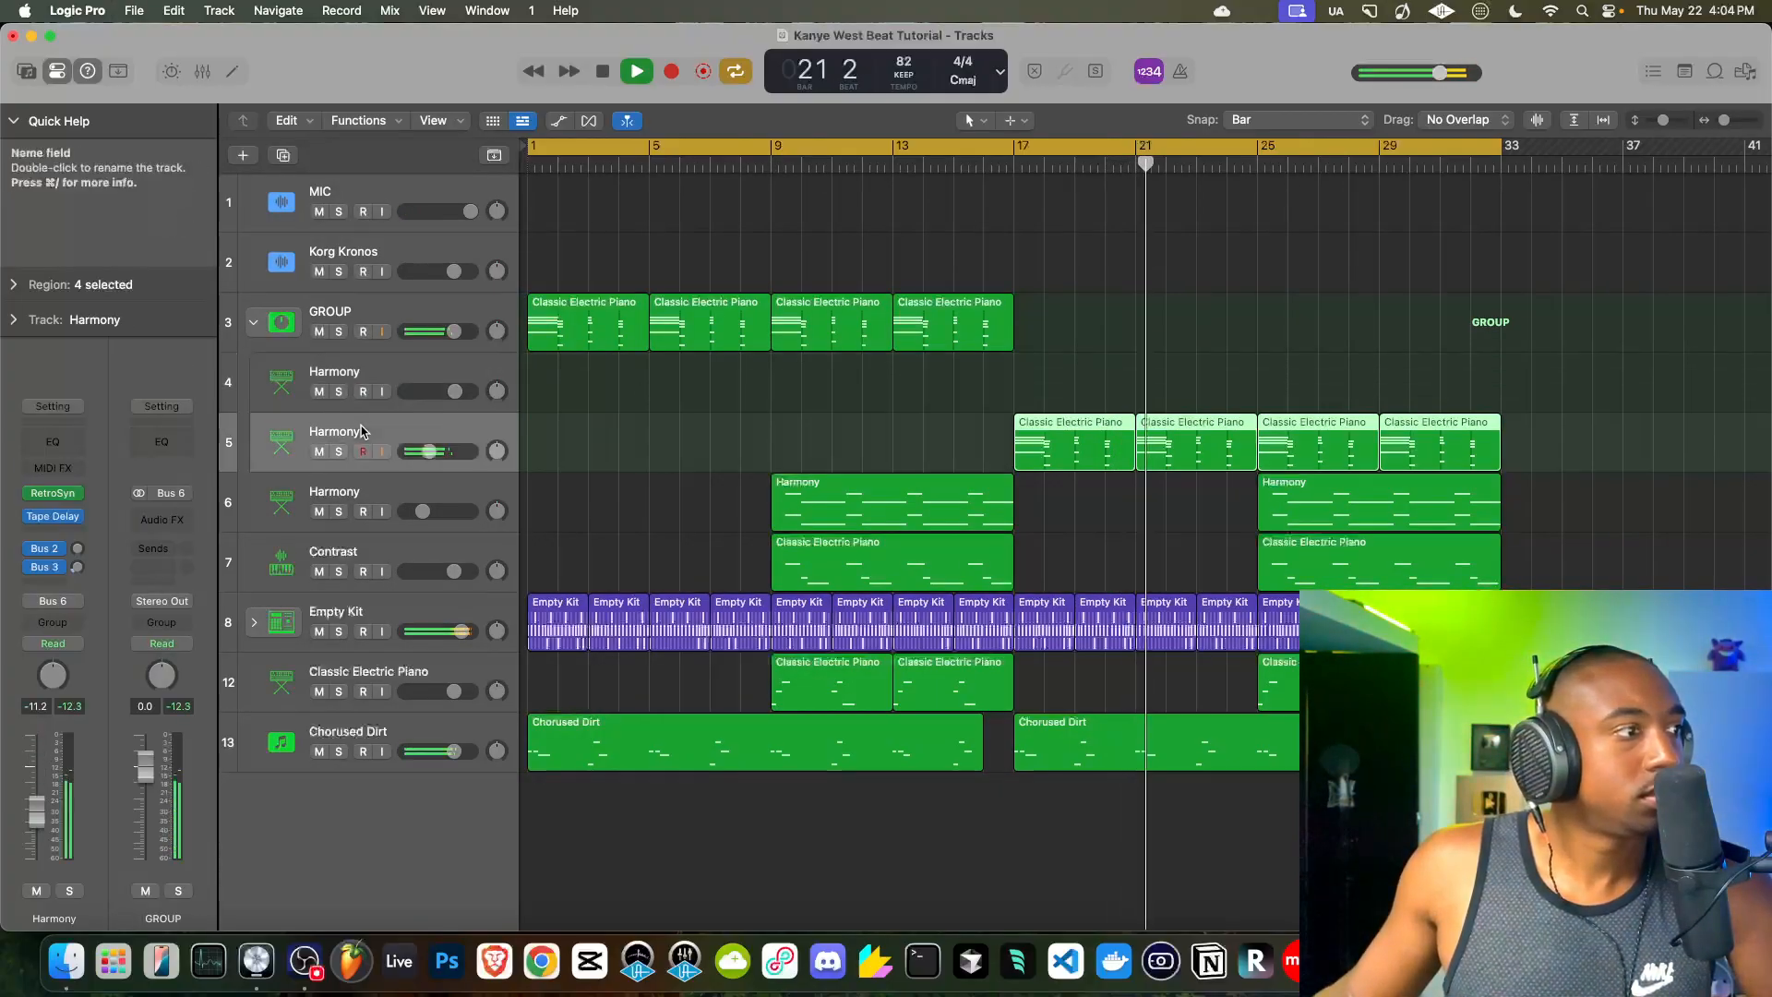
pyautogui.moveTo(77, 568); pyautogui.dragTo(64, 531)
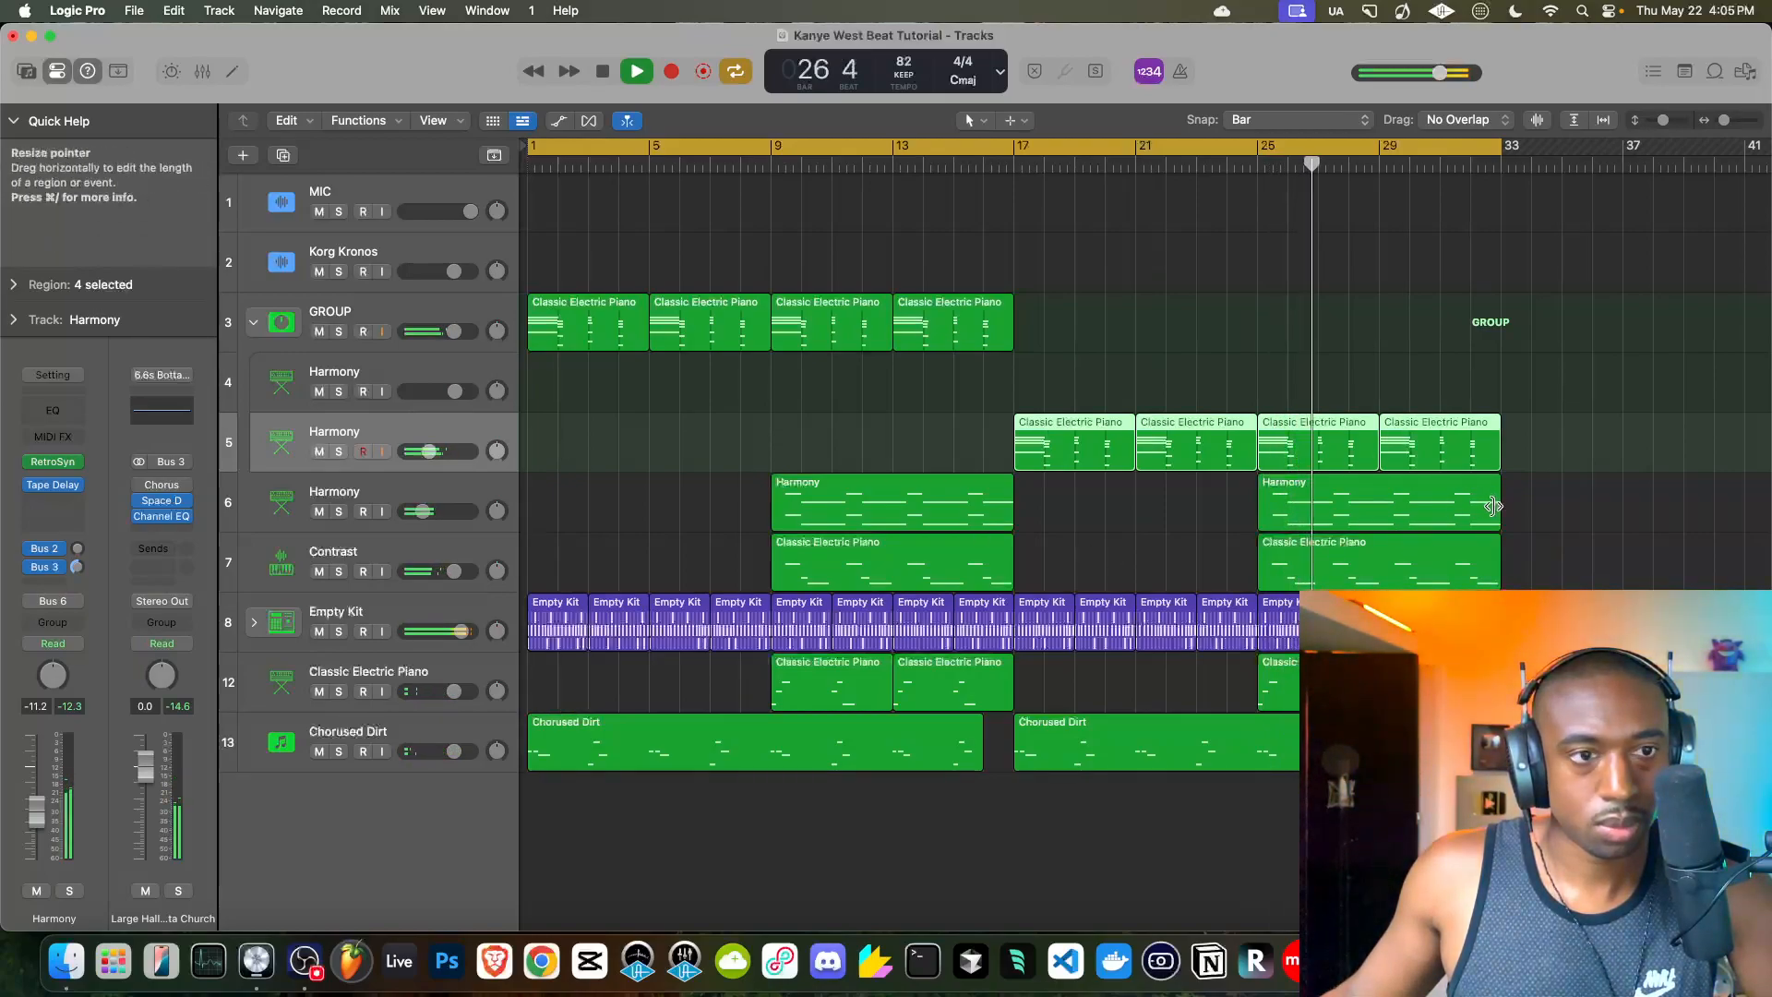
# - Open the Harmony region at bar 25 on the track below GROUP in the Piano Roll
pyautogui.doubleClick(1280, 488)
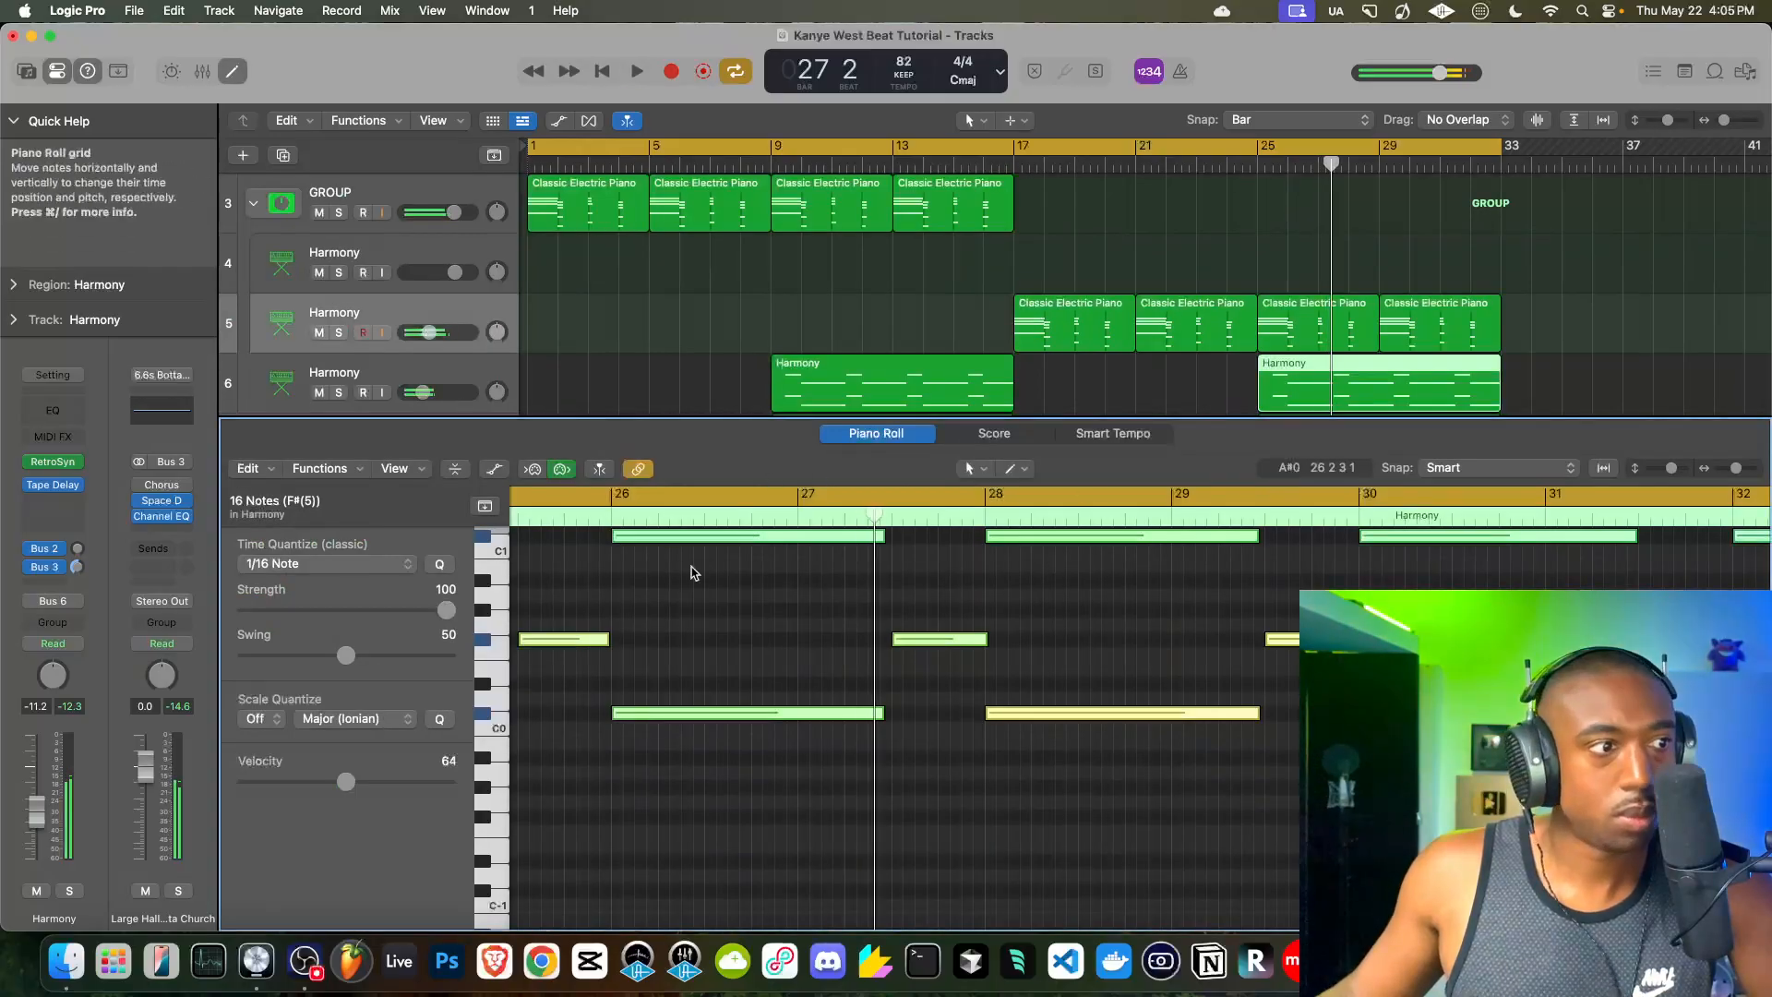
pyautogui.press('Return')
pyautogui.press('space')
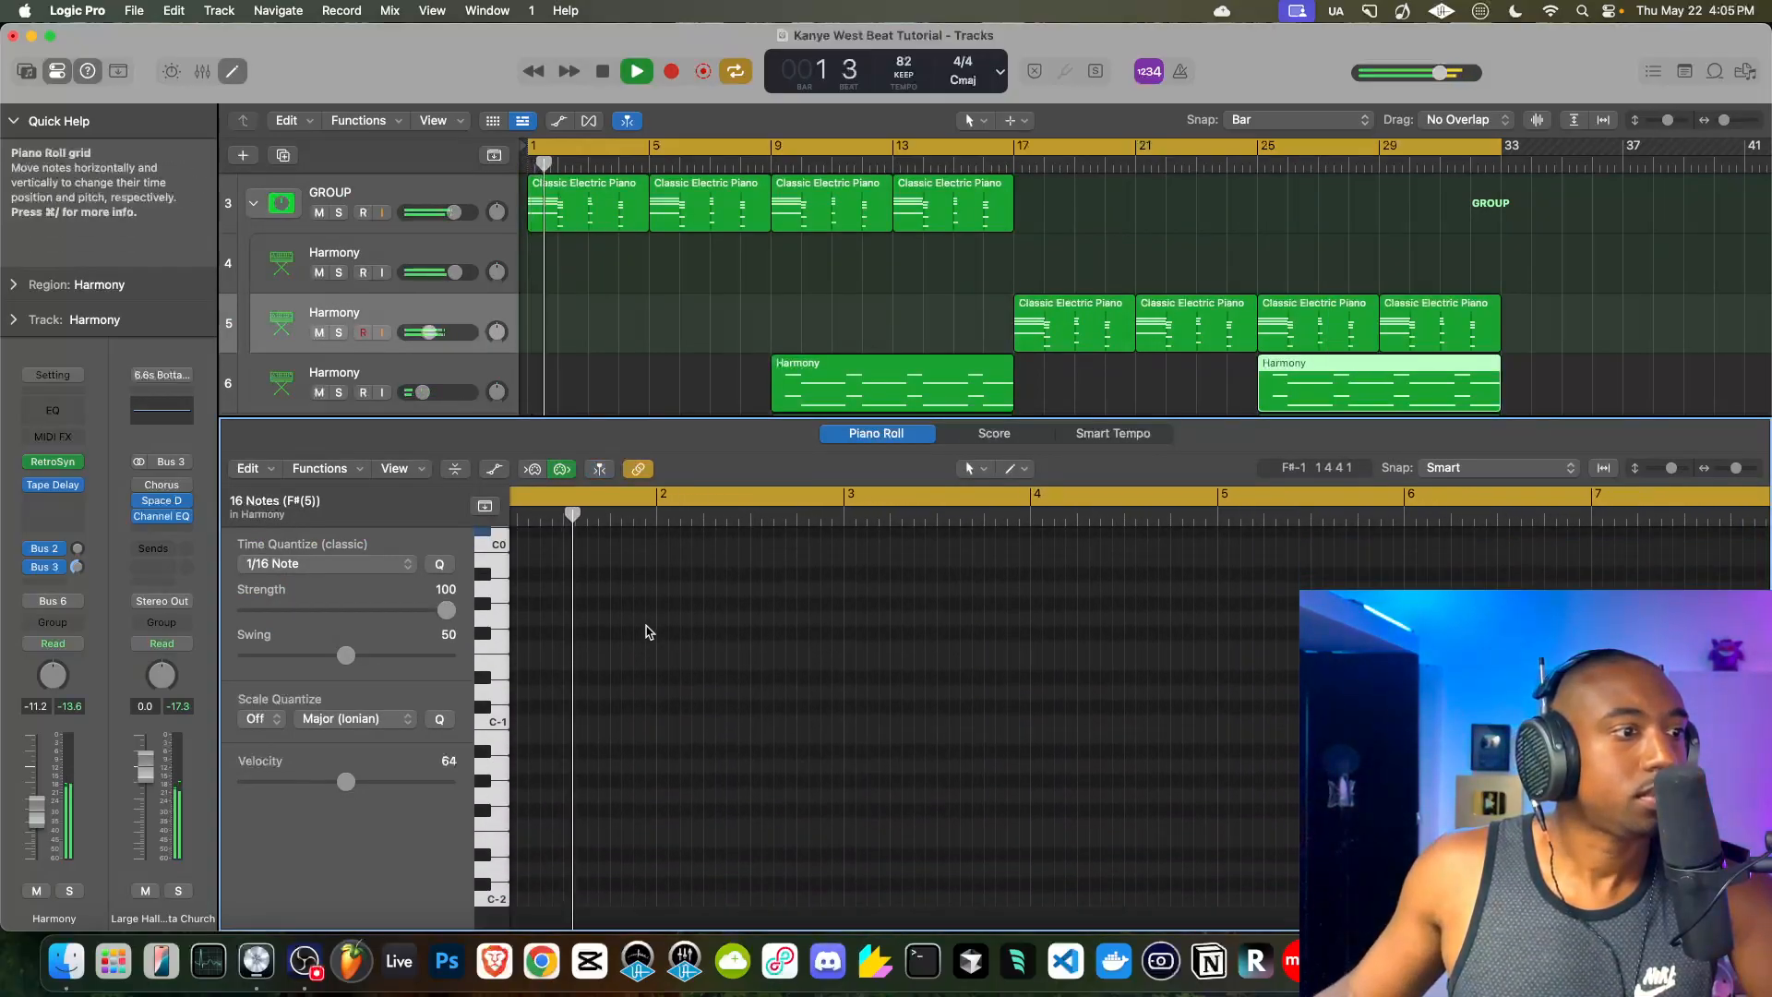
pyautogui.press('e')
pyautogui.press('space')
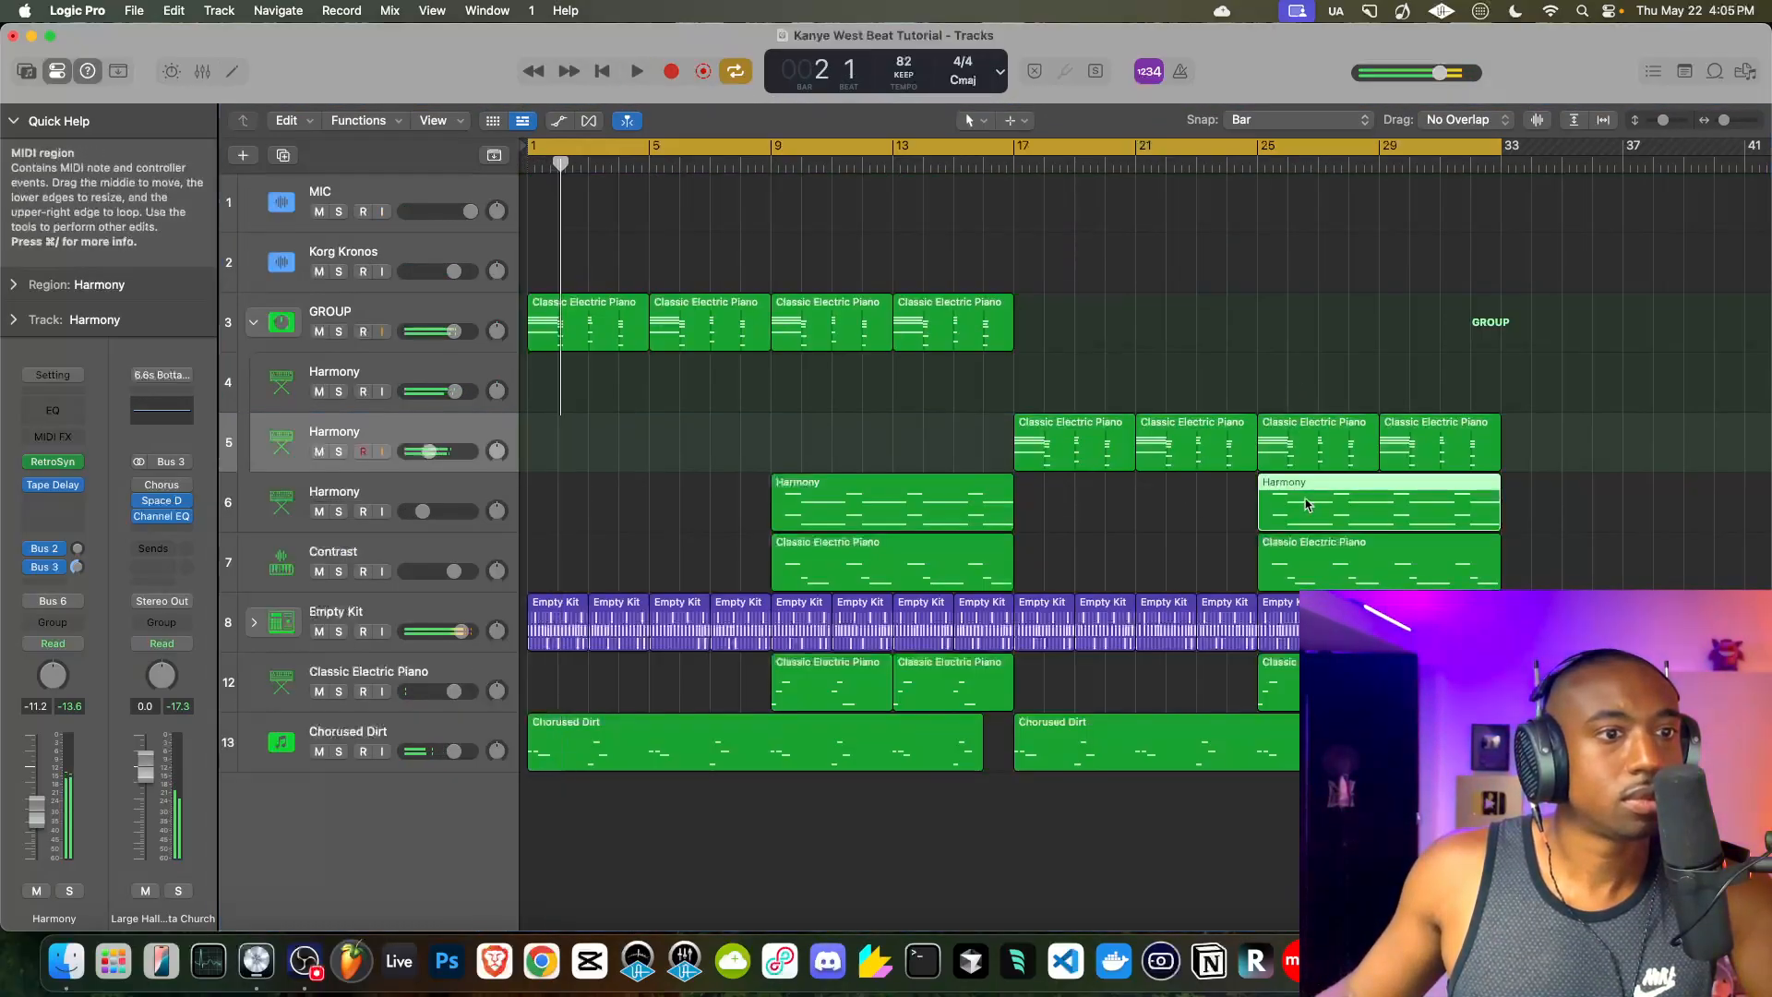
pyautogui.press('e')
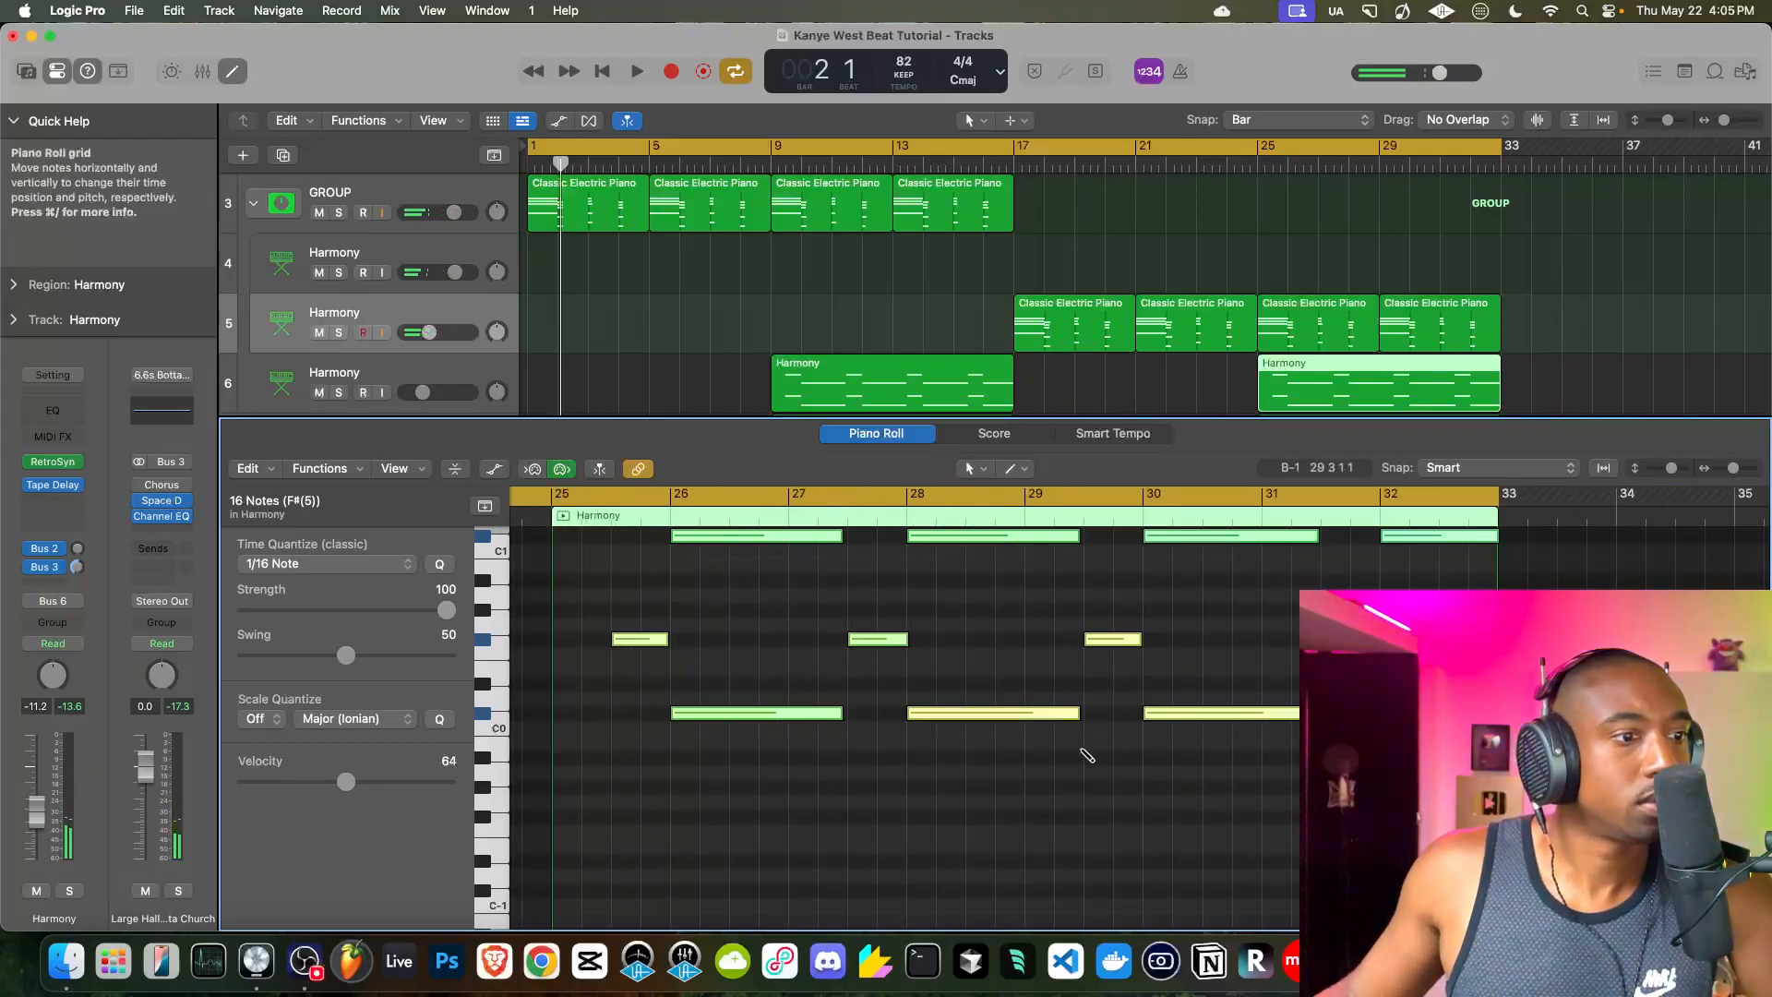
# - Shorten the eight long notes in the upper and lower rows of the Harmony region to about two beats
pyautogui.moveTo(1470, 750); pyautogui.dragTo(778, 707)
pyautogui.scroll(3, 776, 705)
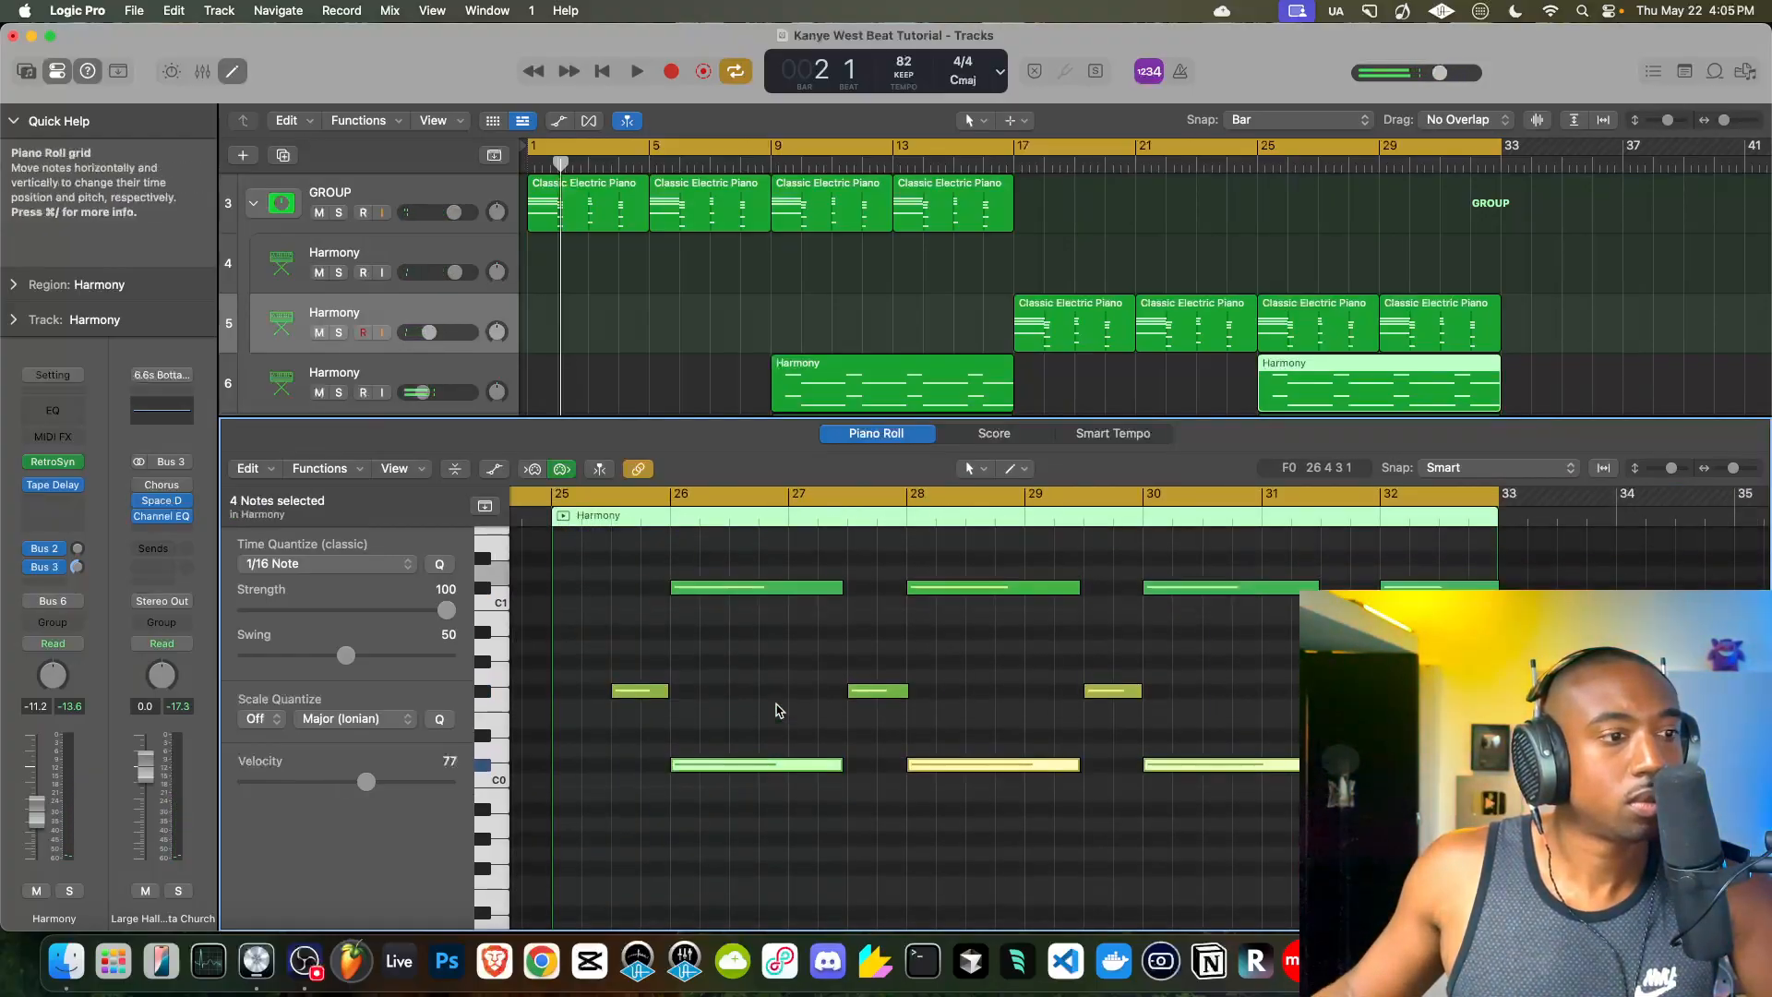
pyautogui.moveTo(1497, 577); pyautogui.dragTo(720, 595)
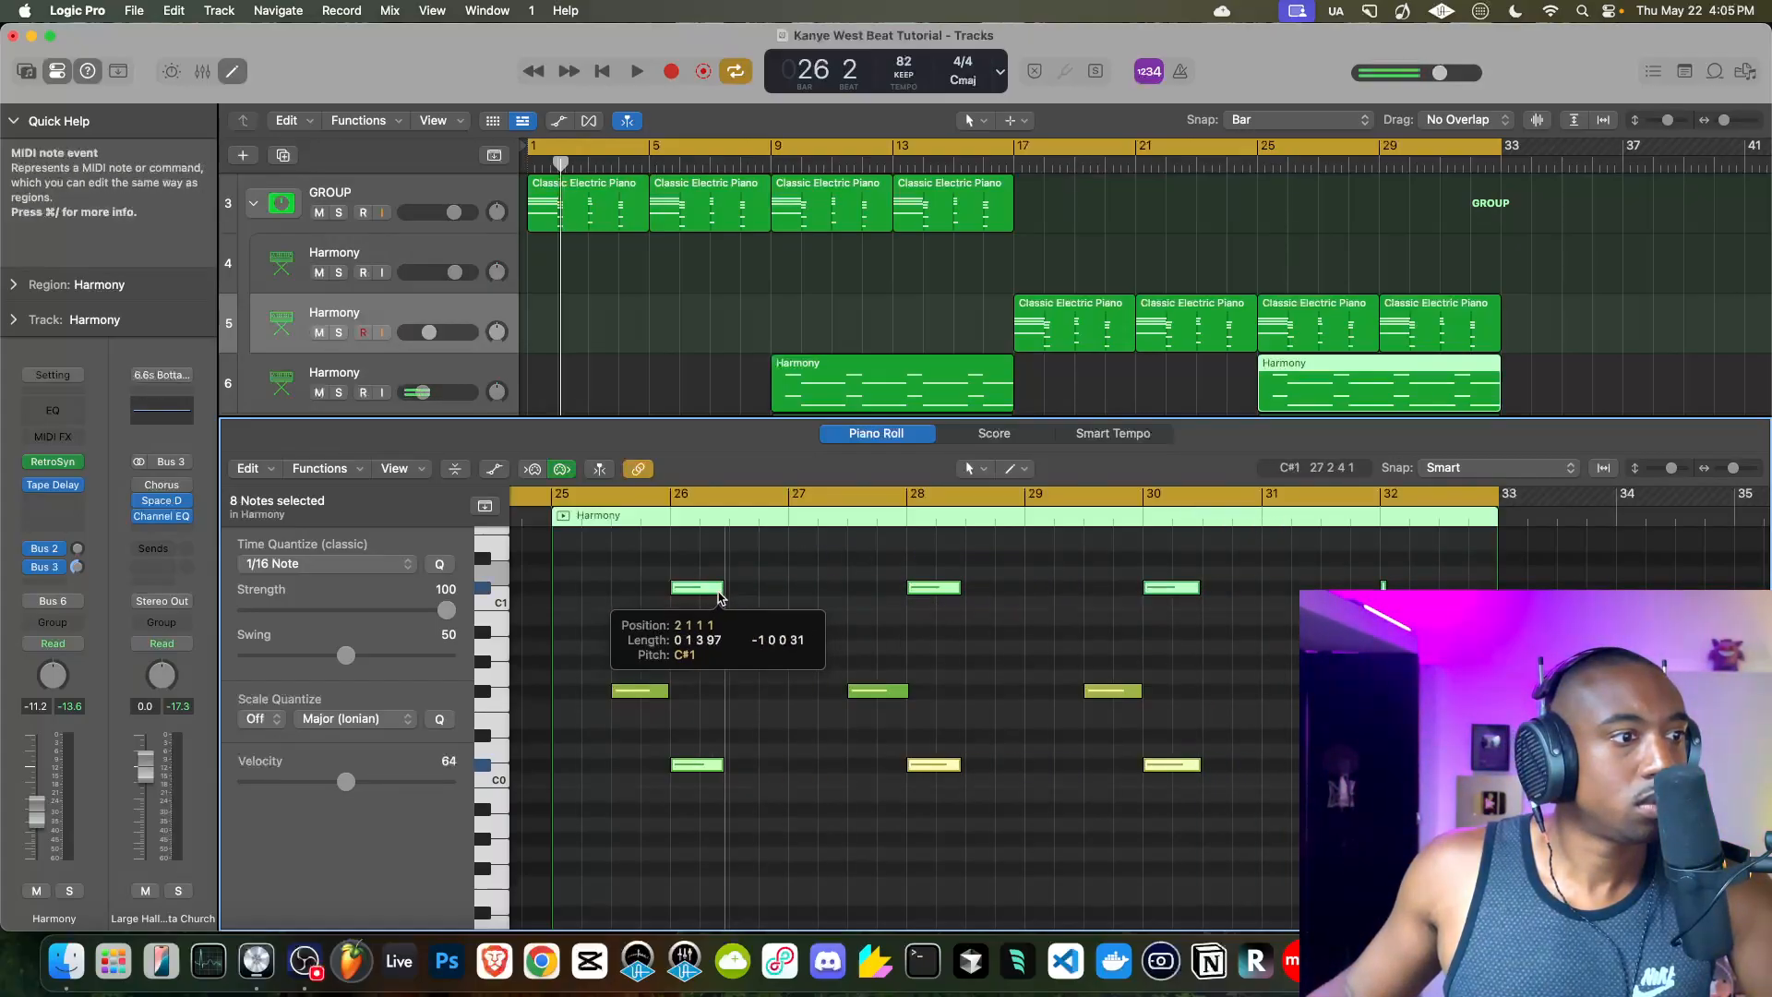
# - Play from bar 25, lengthen the eight selected Harmony notes to about one bar, and close the Piano Roll
pyautogui.press('space')
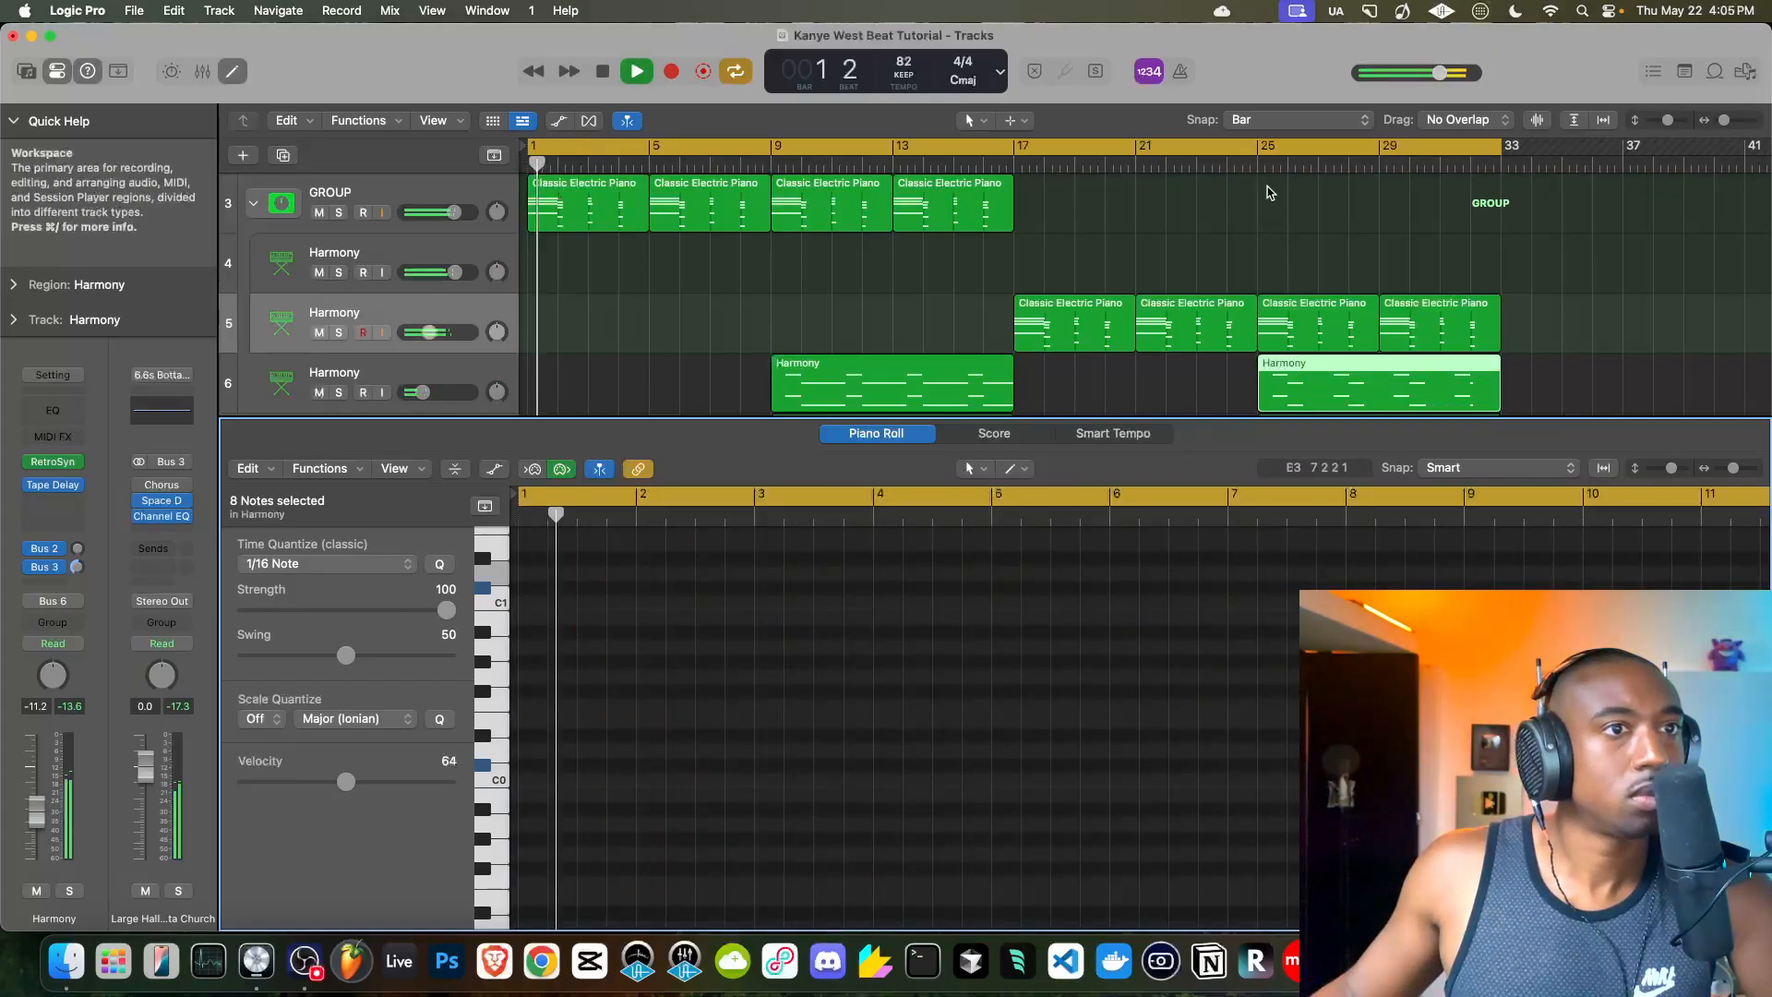
pyautogui.click(1258, 161)
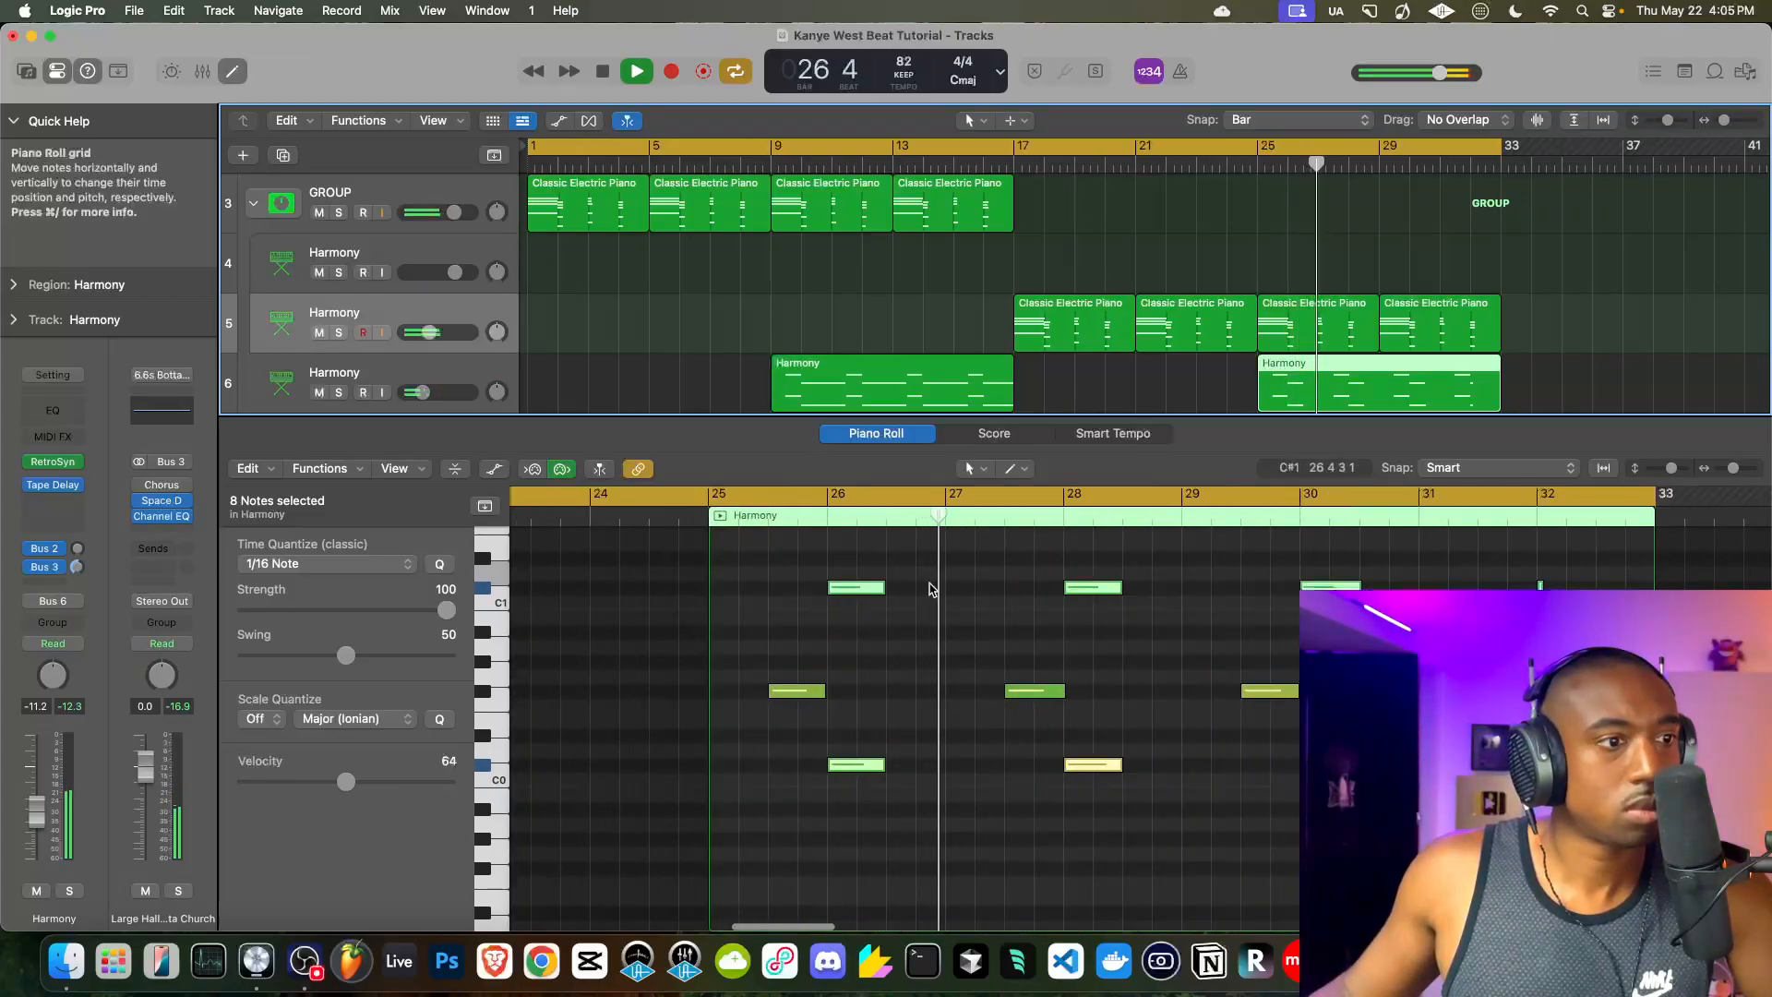
pyautogui.moveTo(883, 588); pyautogui.dragTo(963, 596)
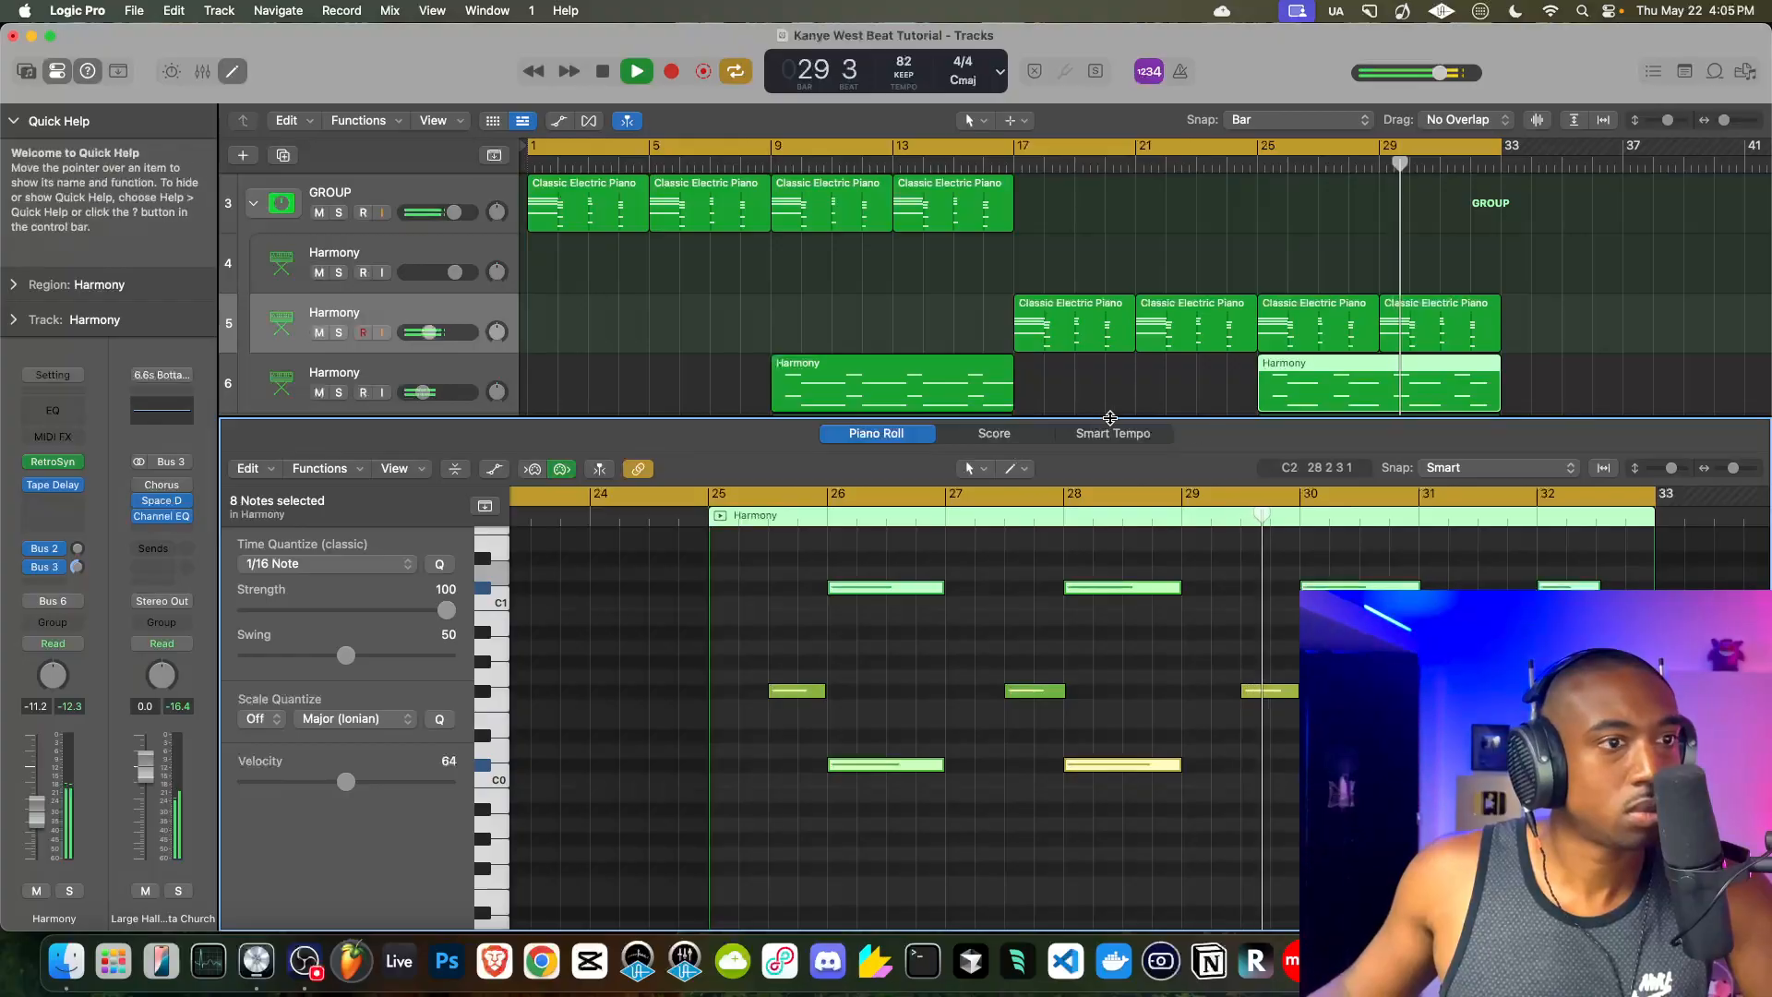
pyautogui.moveTo(1100, 419); pyautogui.dragTo(977, 895)
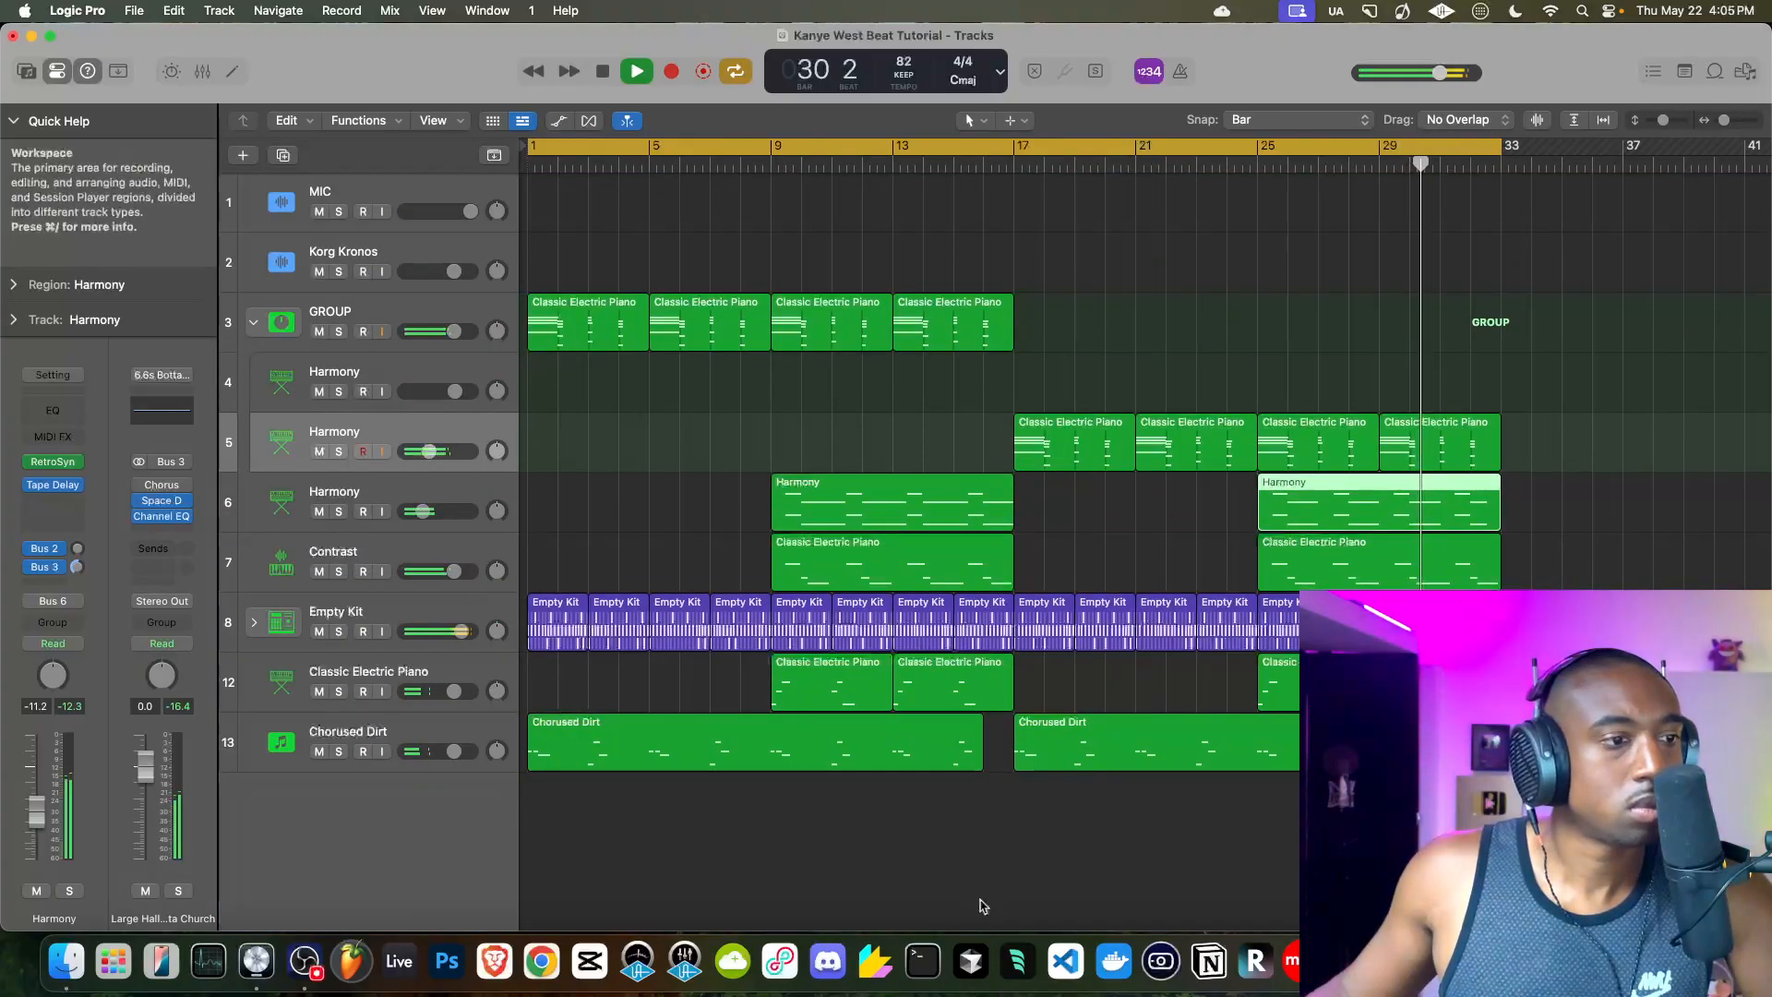
# - Check the second Harmony and Classic Electric Piano channel strips, and add a Compressor after the Chorus on the Chorused Dirt track
pyautogui.click(401, 426)
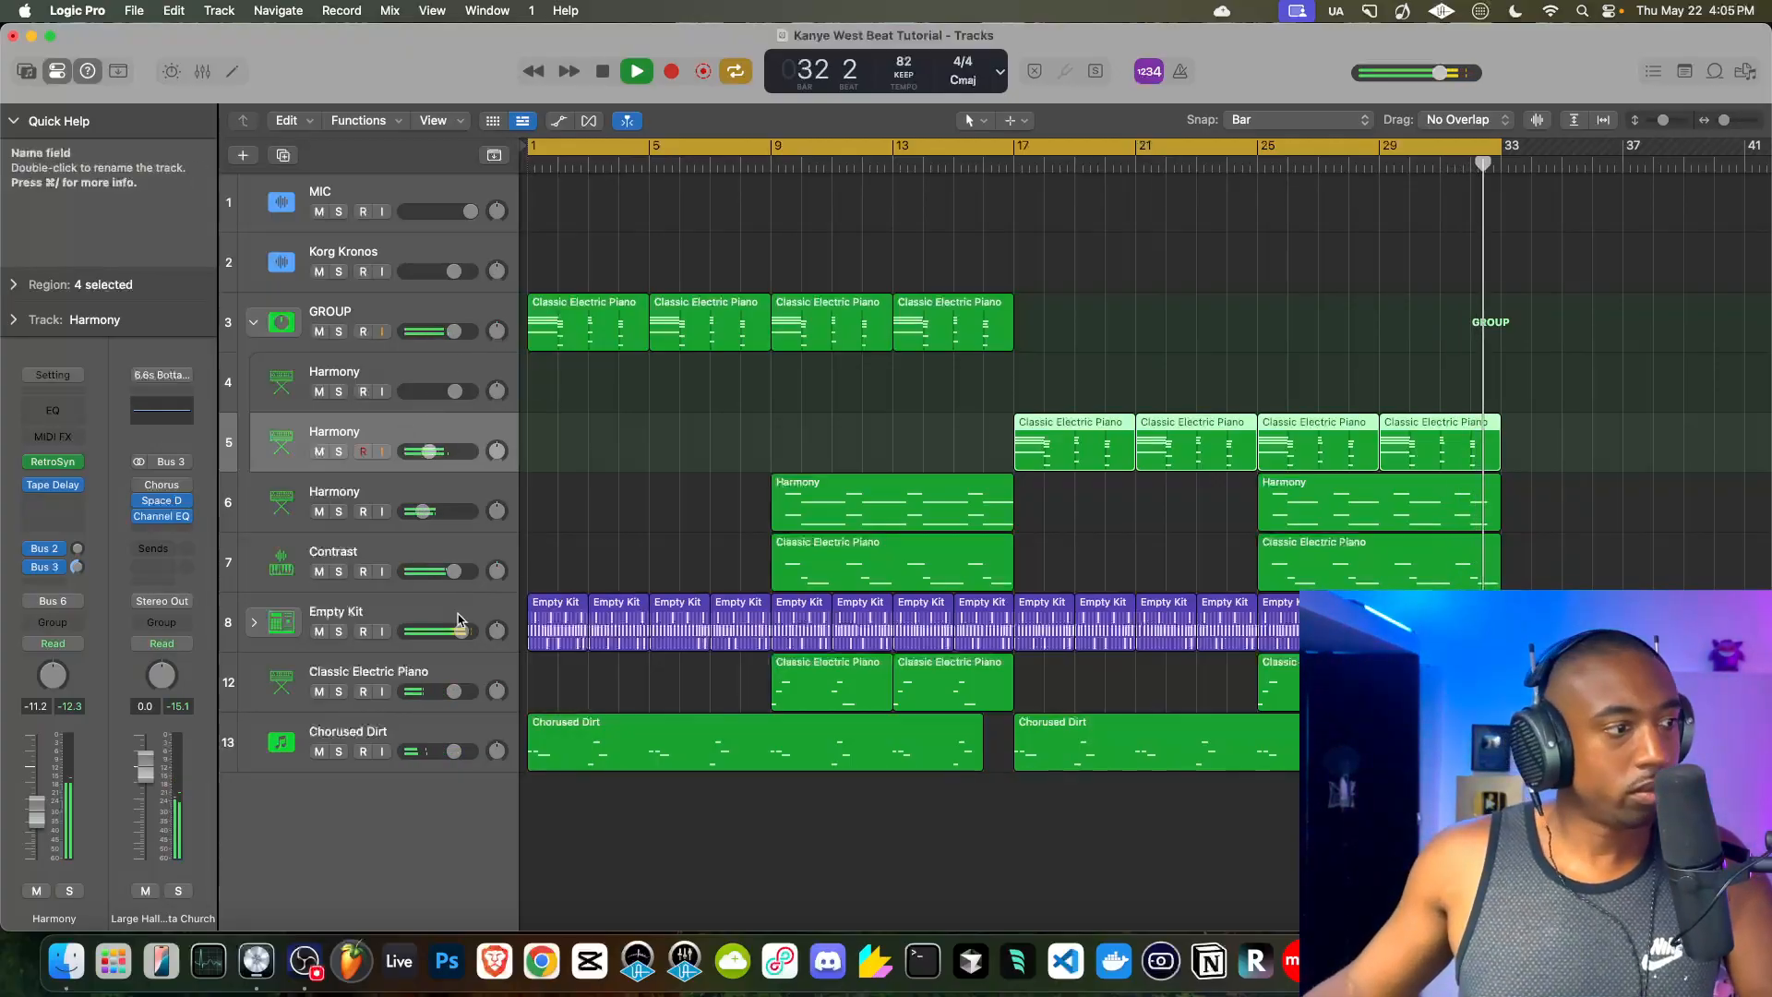
pyautogui.click(424, 674)
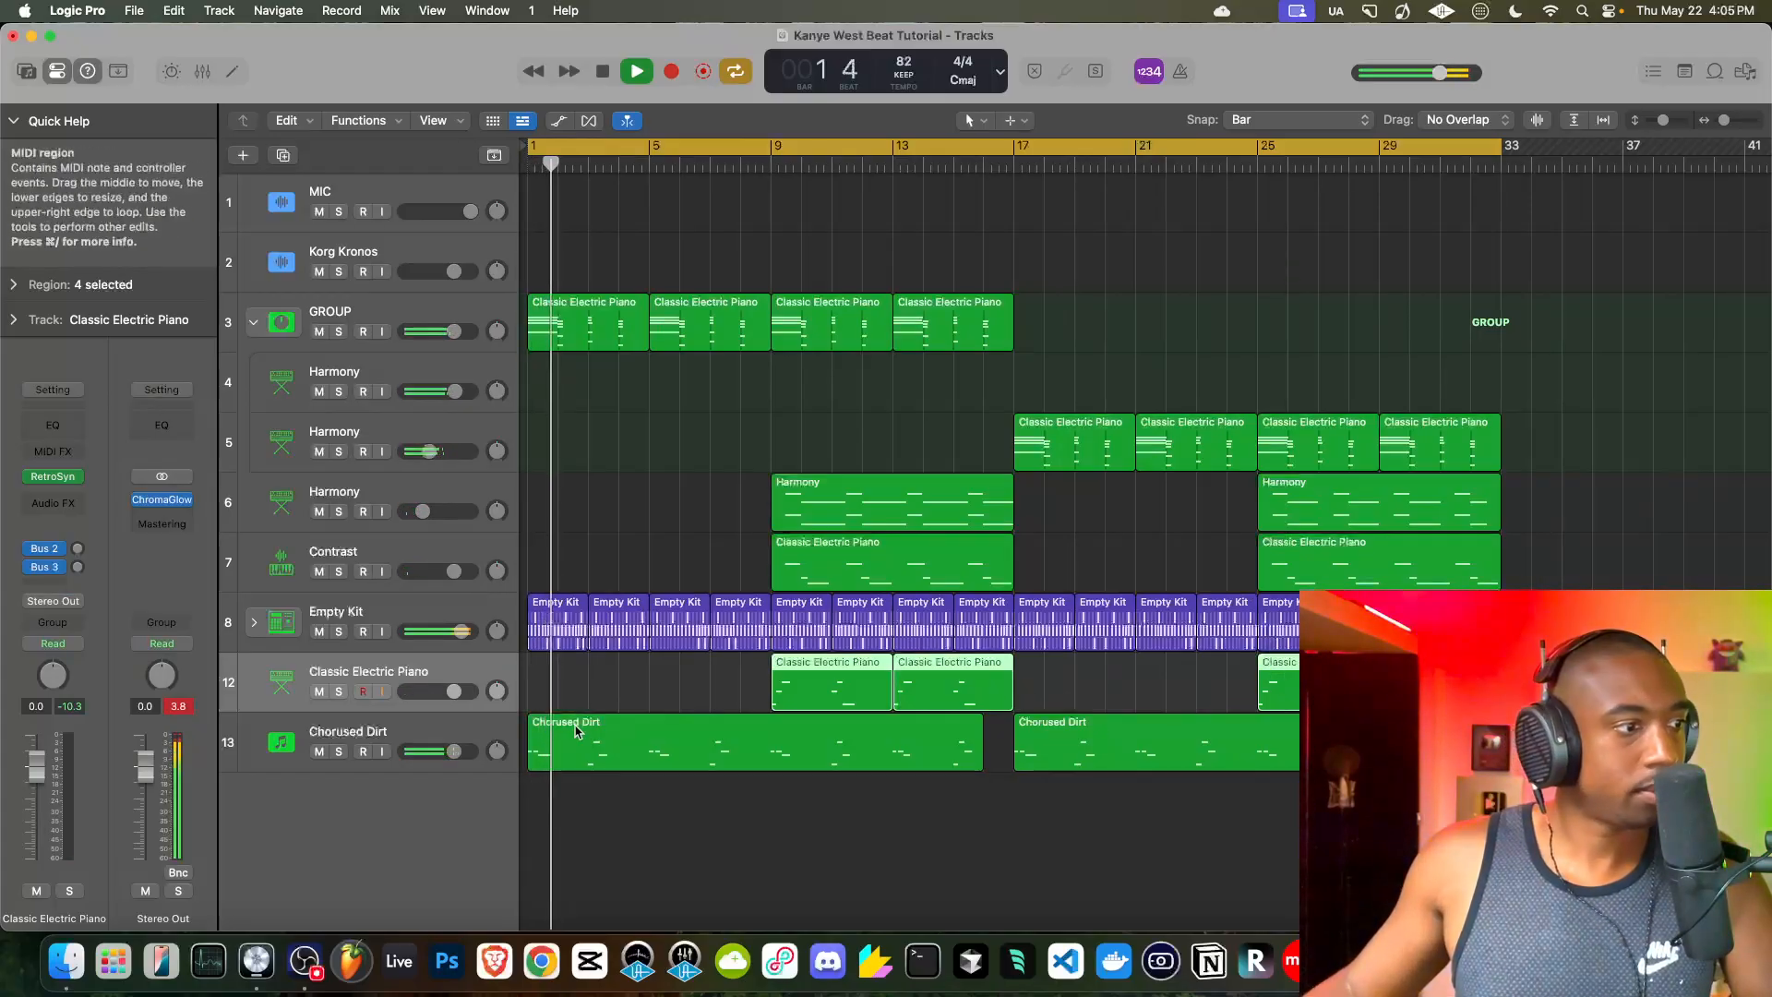
pyautogui.click(410, 734)
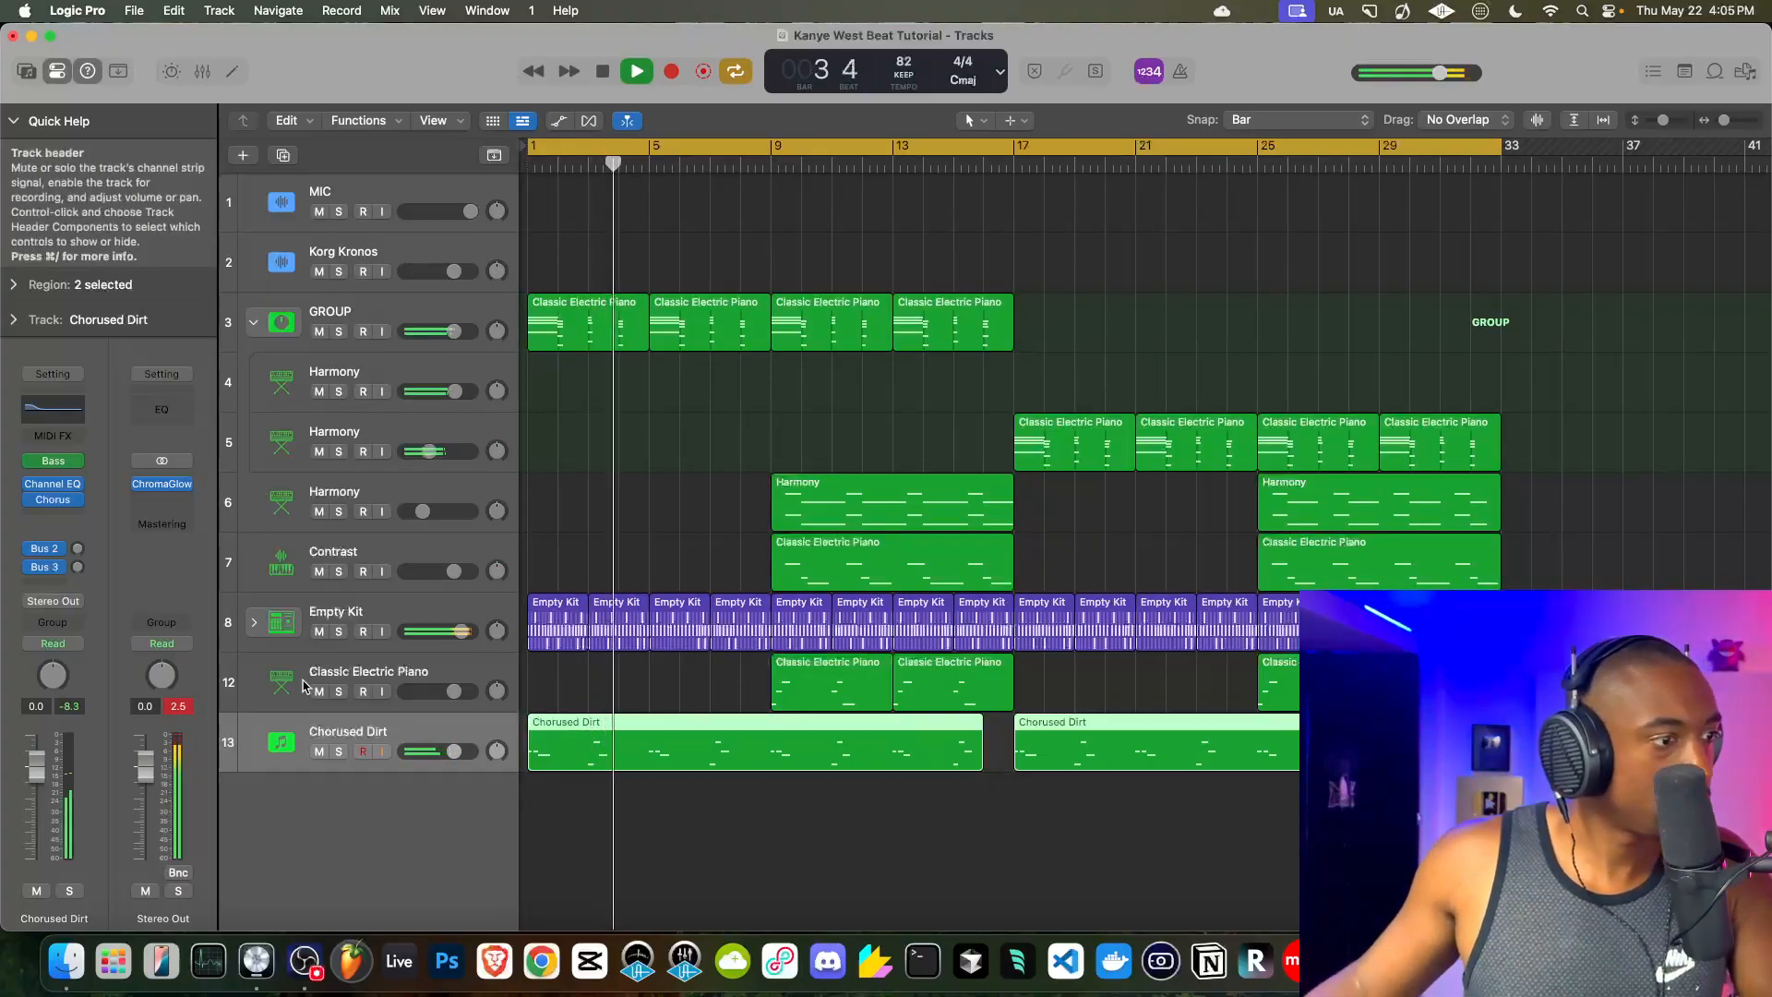
pyautogui.click(77, 500)
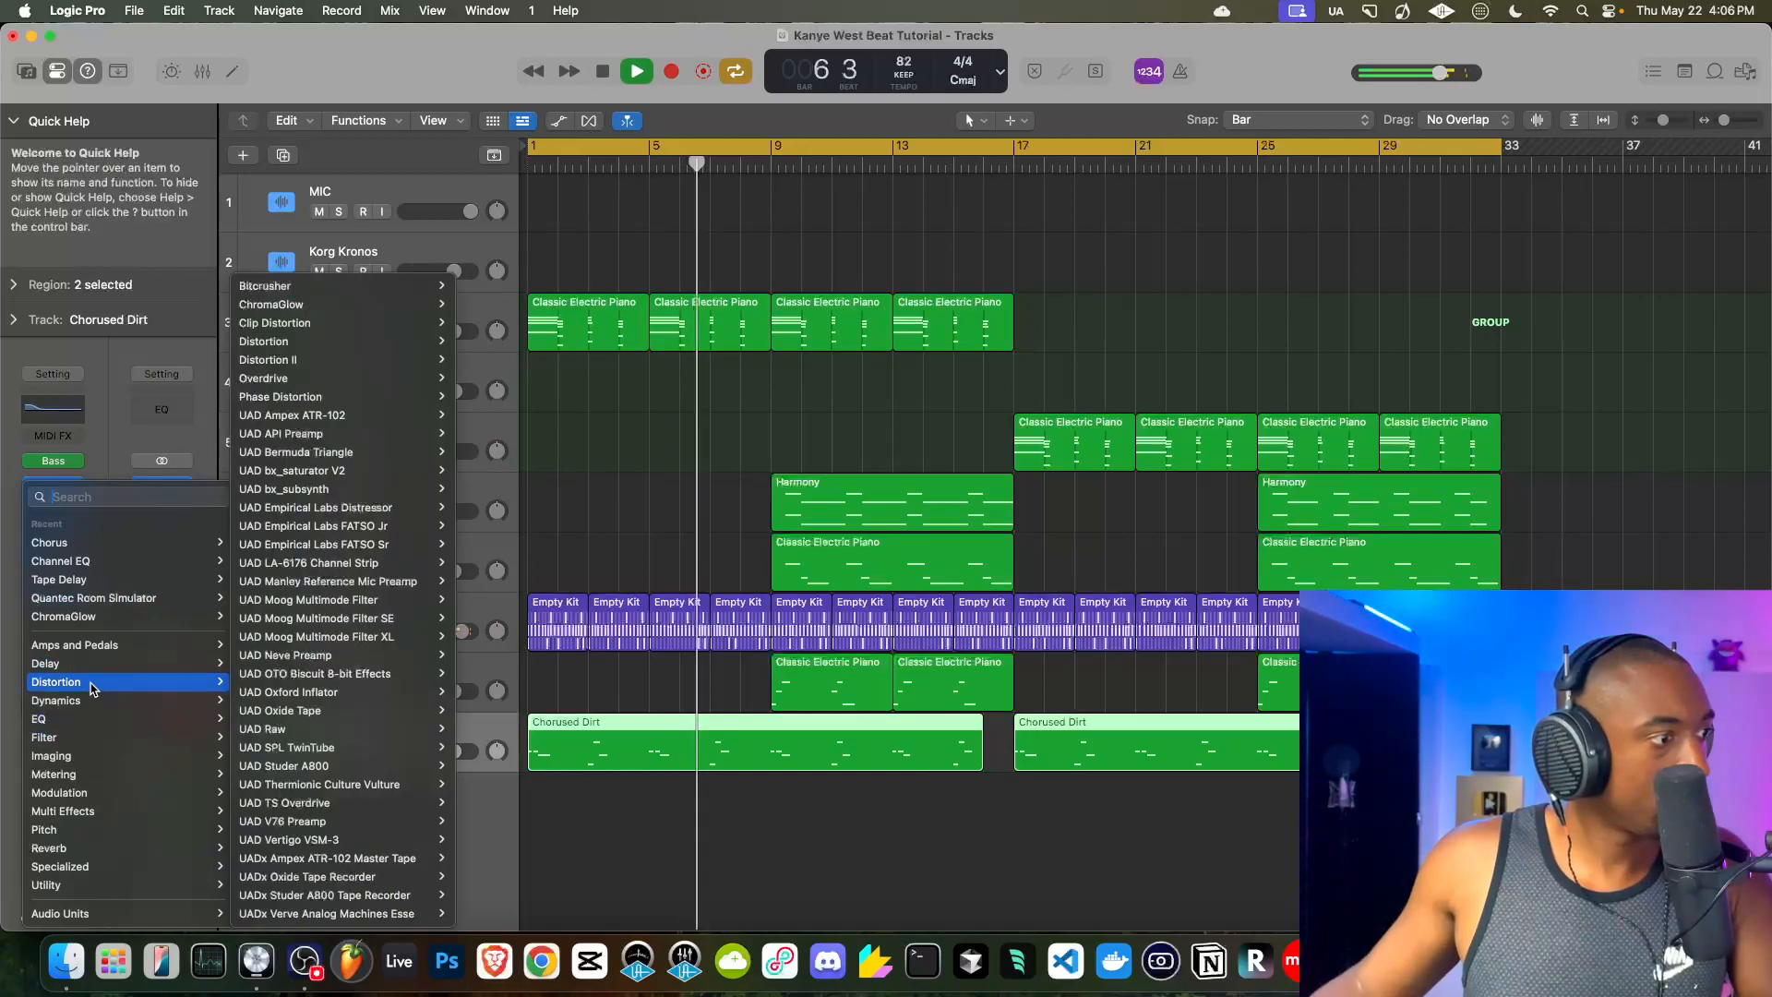
pyautogui.moveTo(83, 700)
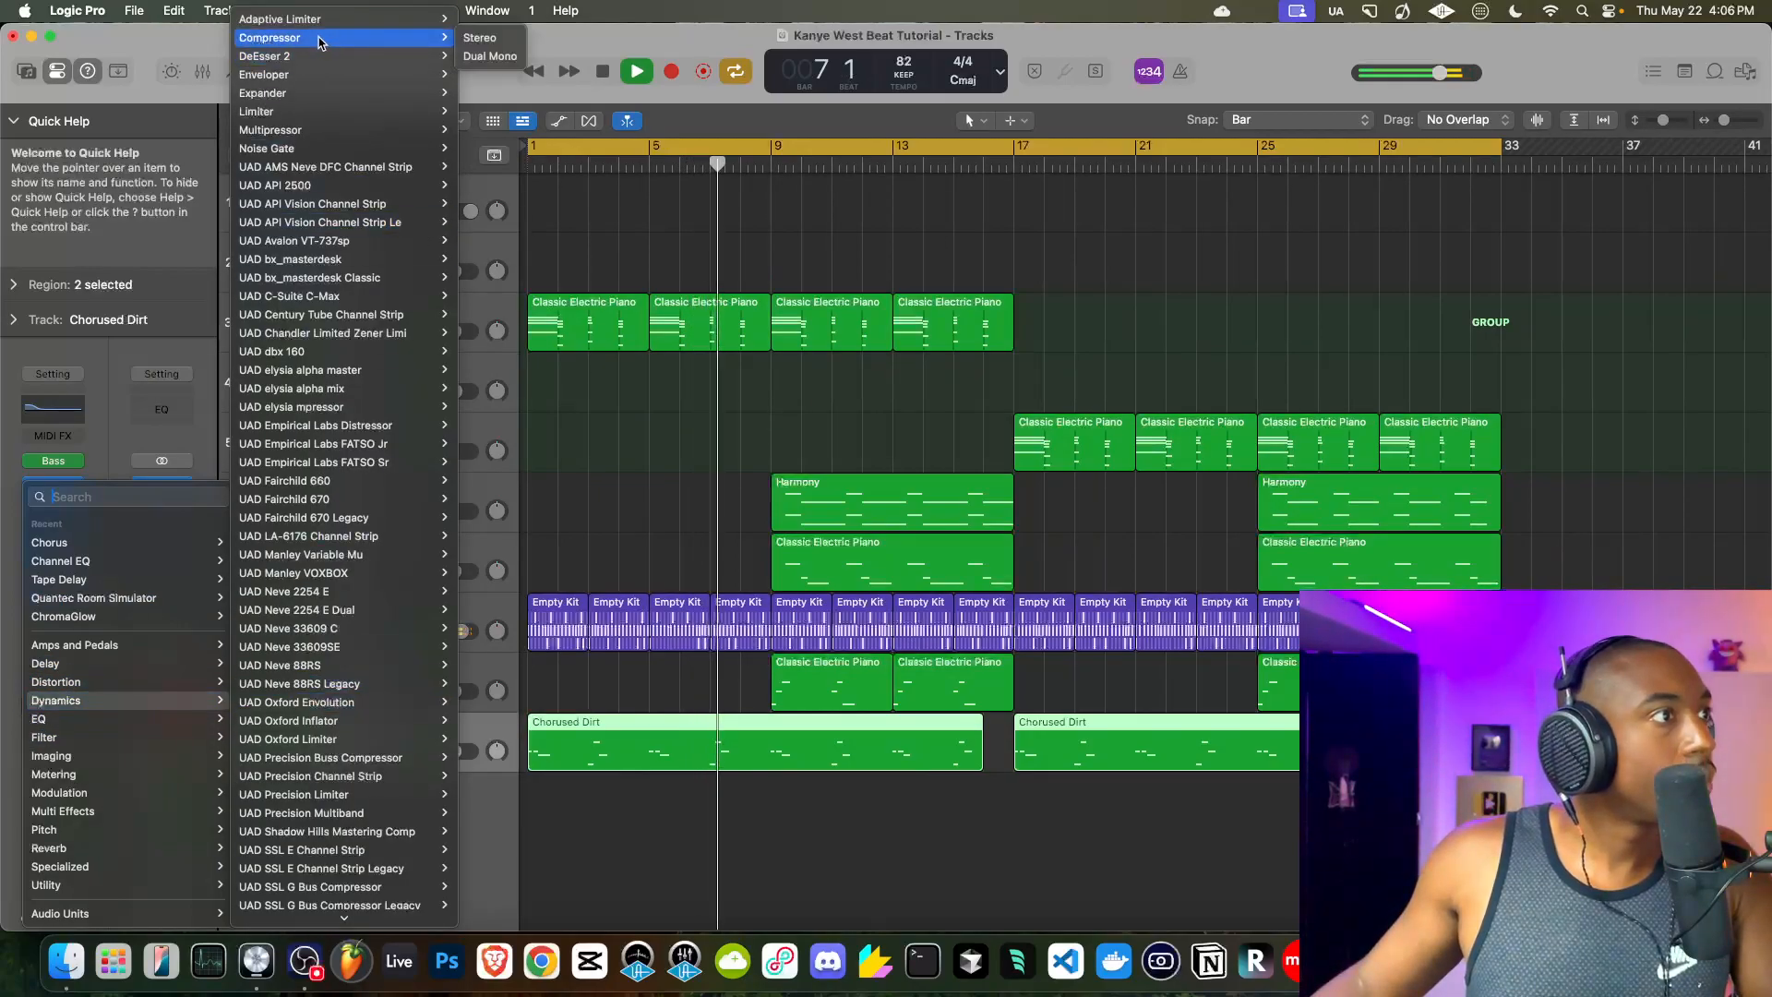
pyautogui.click(269, 37)
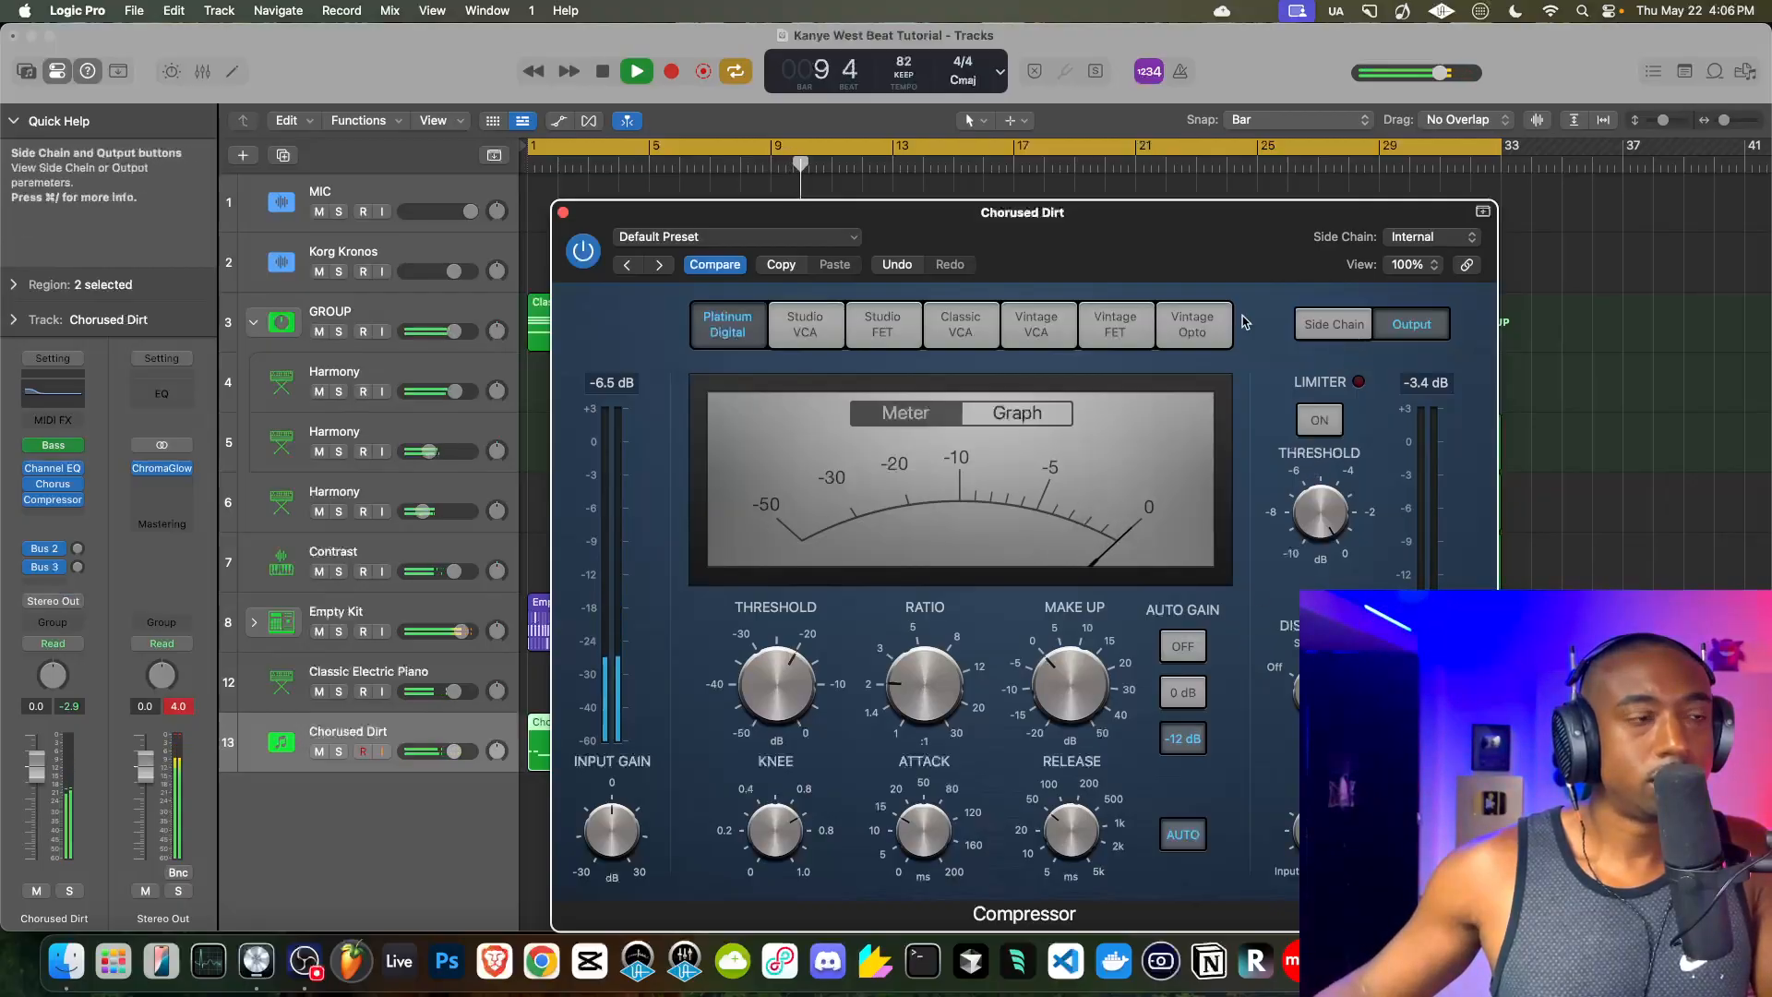
pyautogui.click(562, 212)
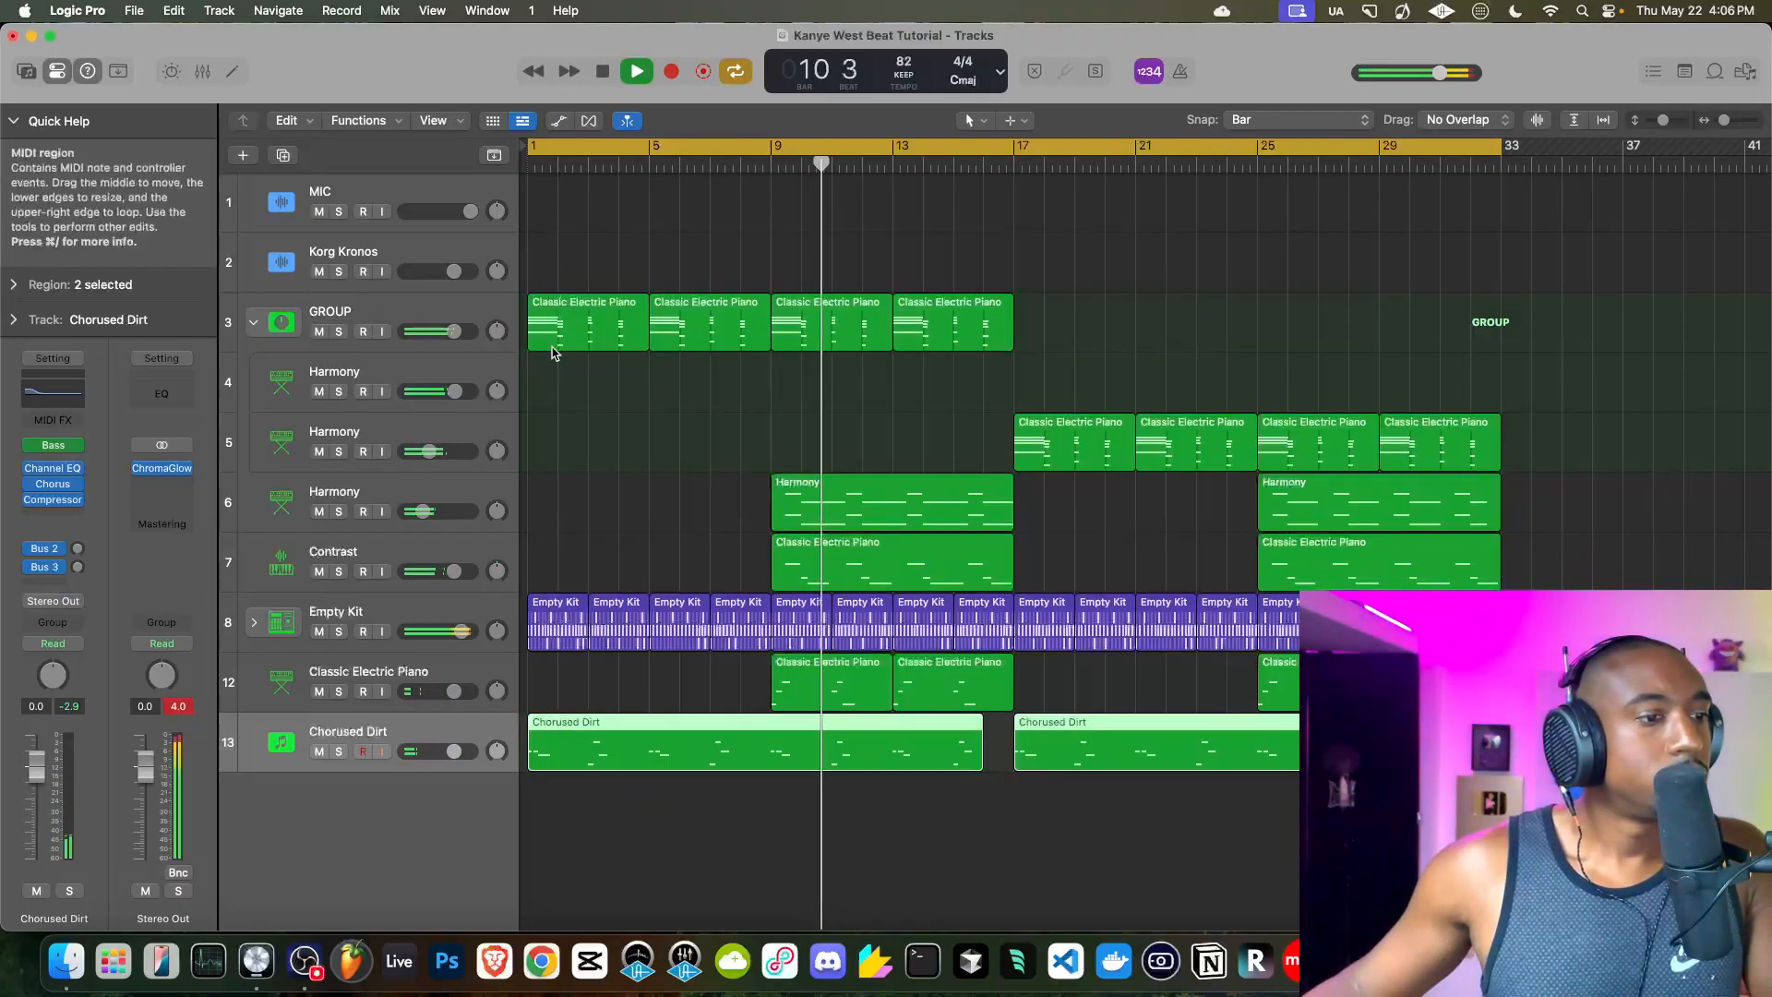
pyautogui.click(55, 500)
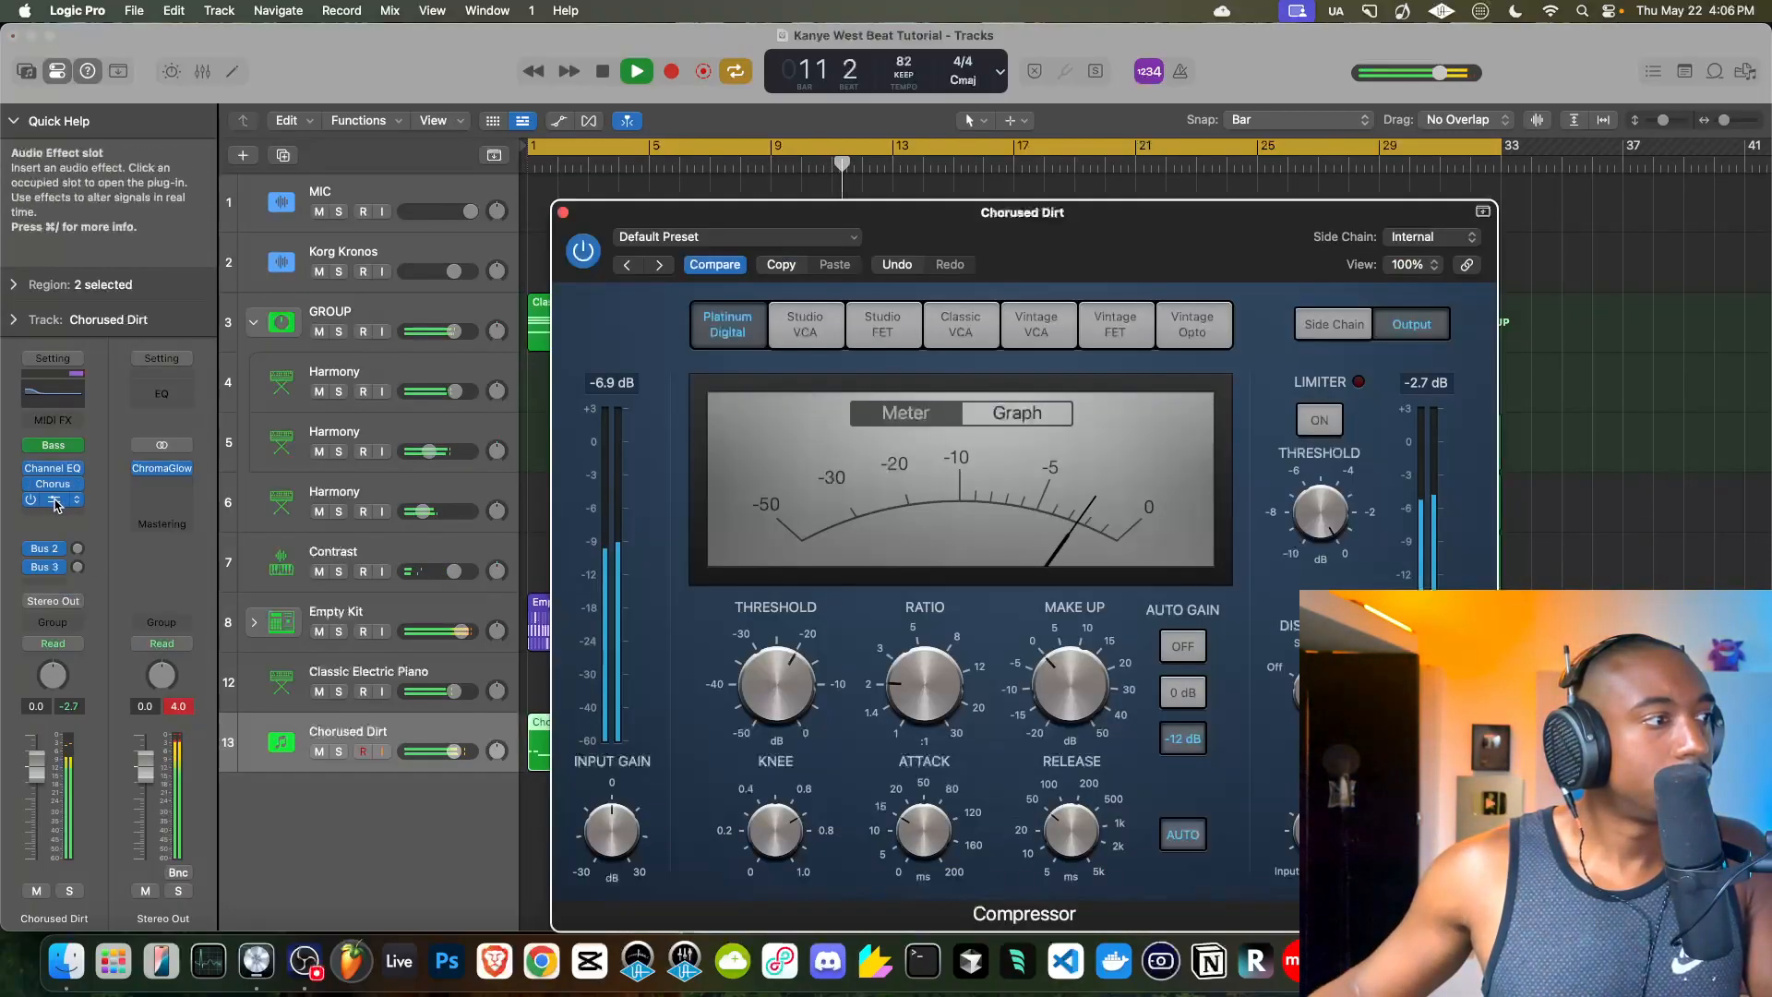
pyautogui.click(563, 213)
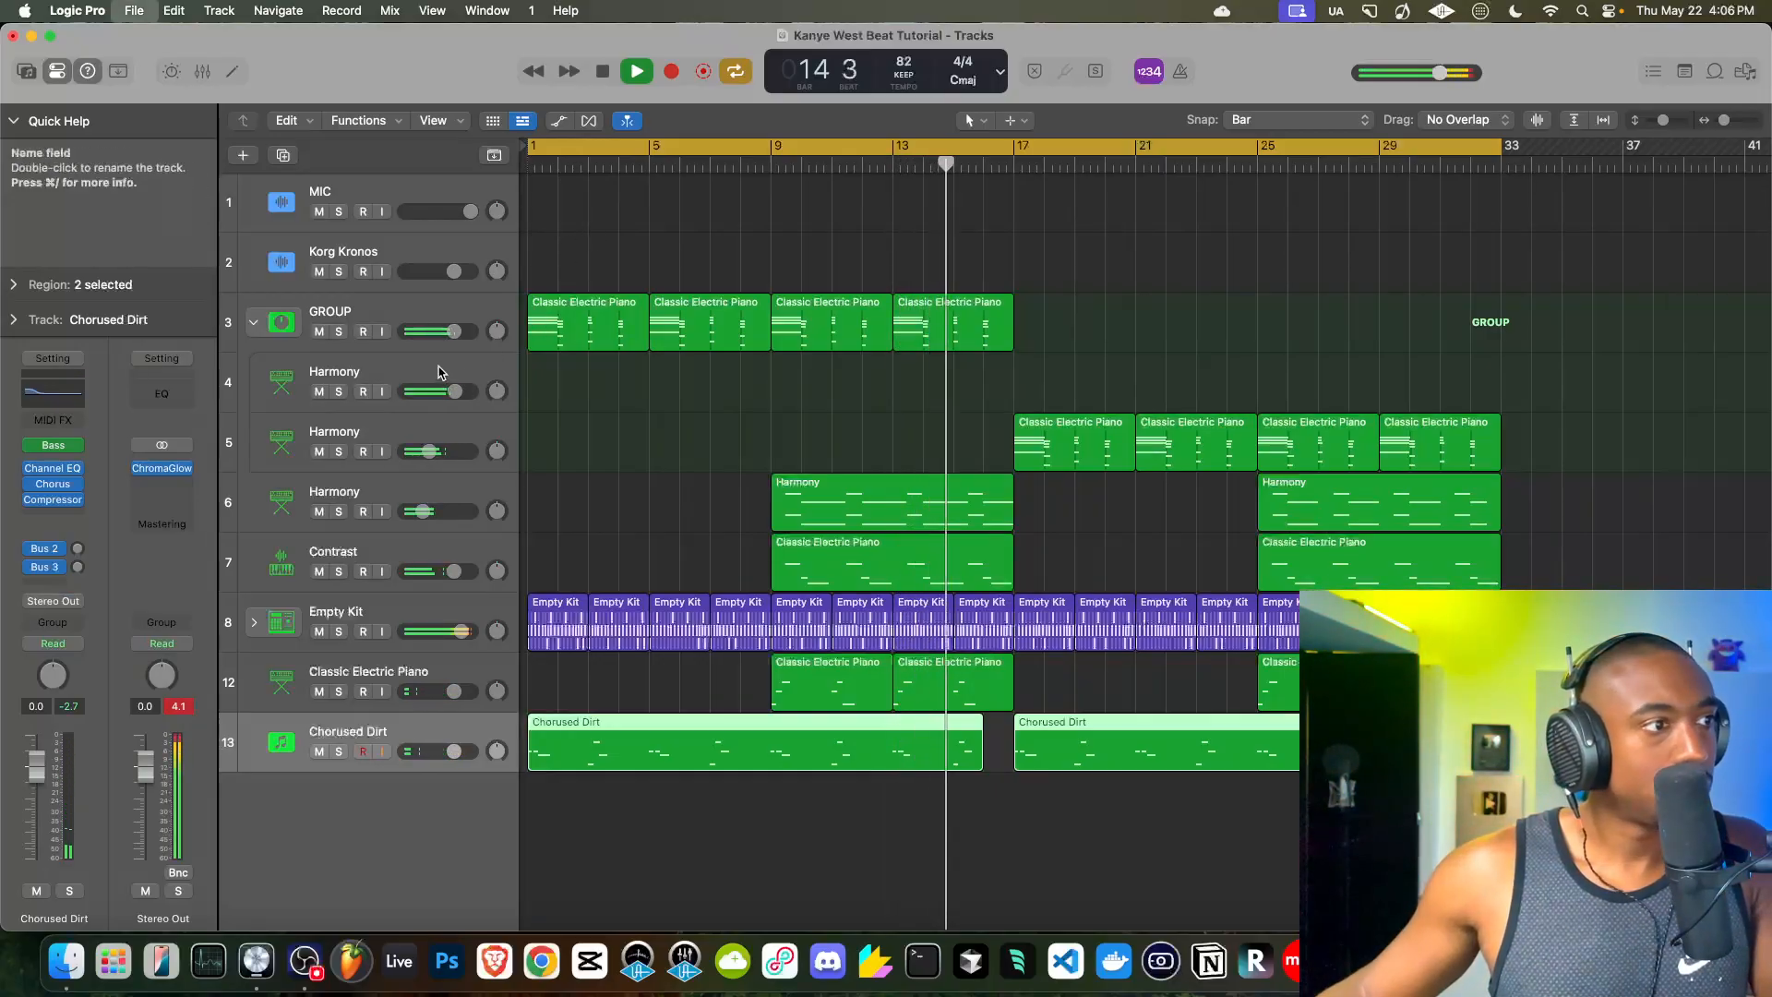
# - Set the Bus 3 send of the first Harmony track in GROUP to -6.2
pyautogui.click(353, 374)
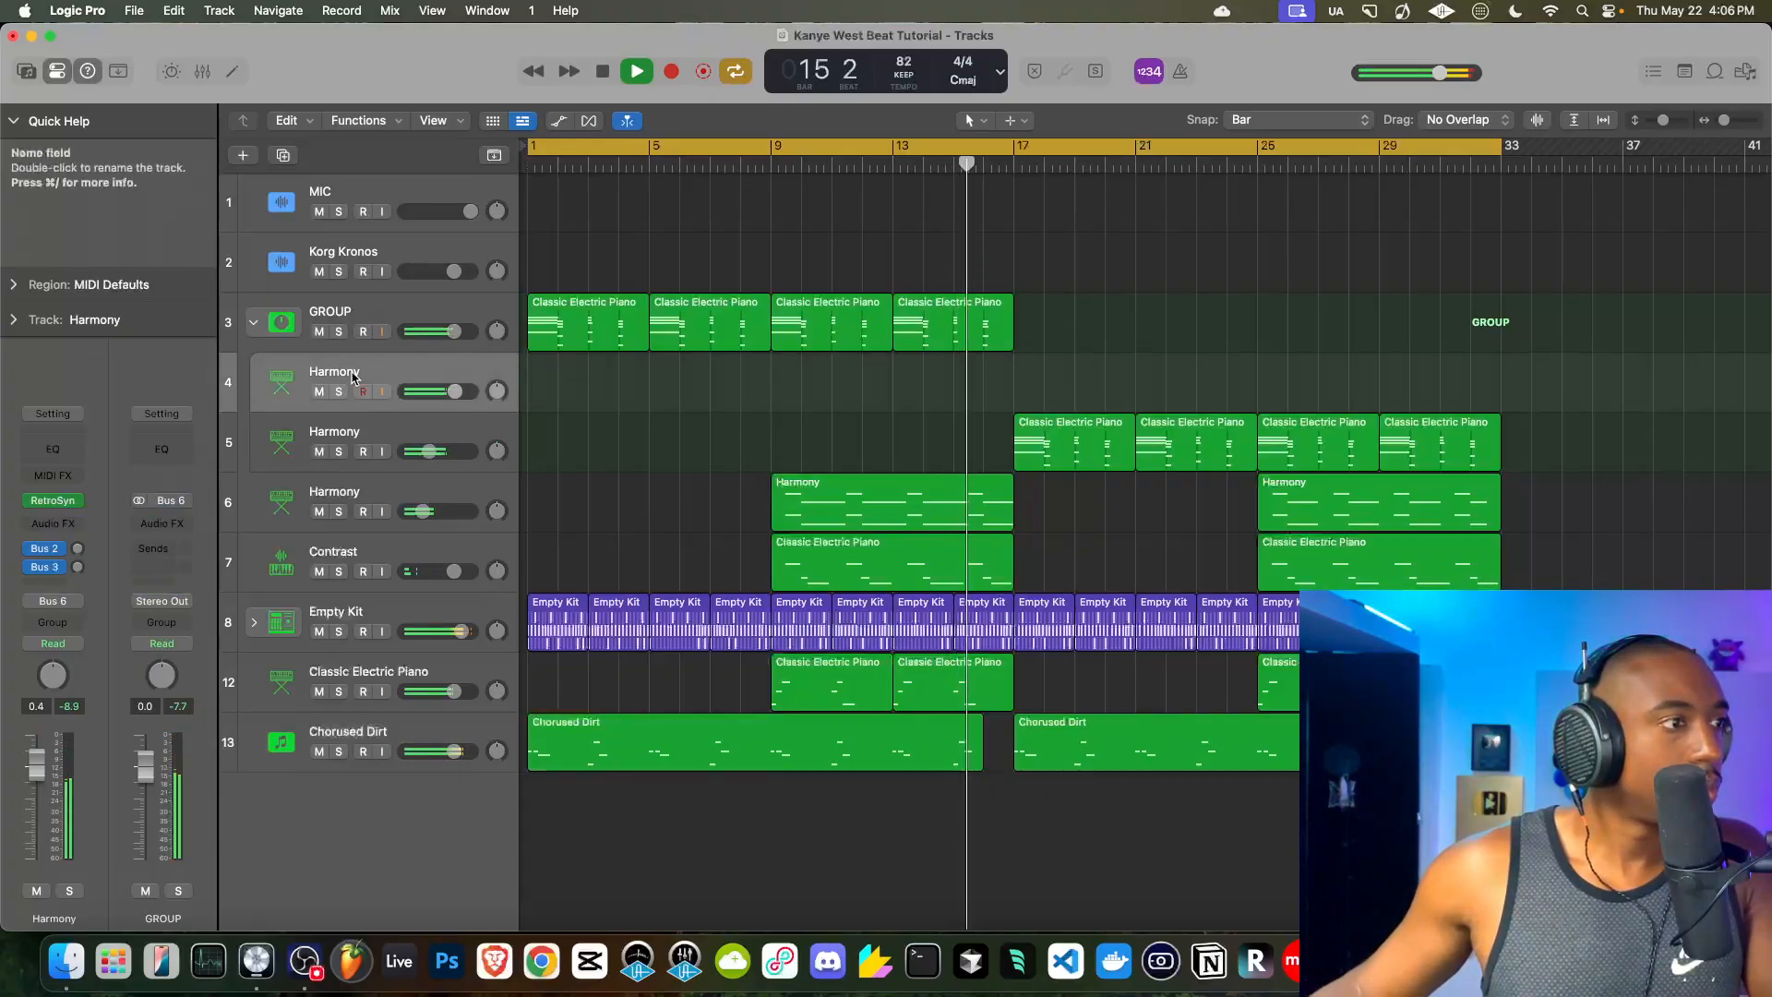
pyautogui.click(78, 569)
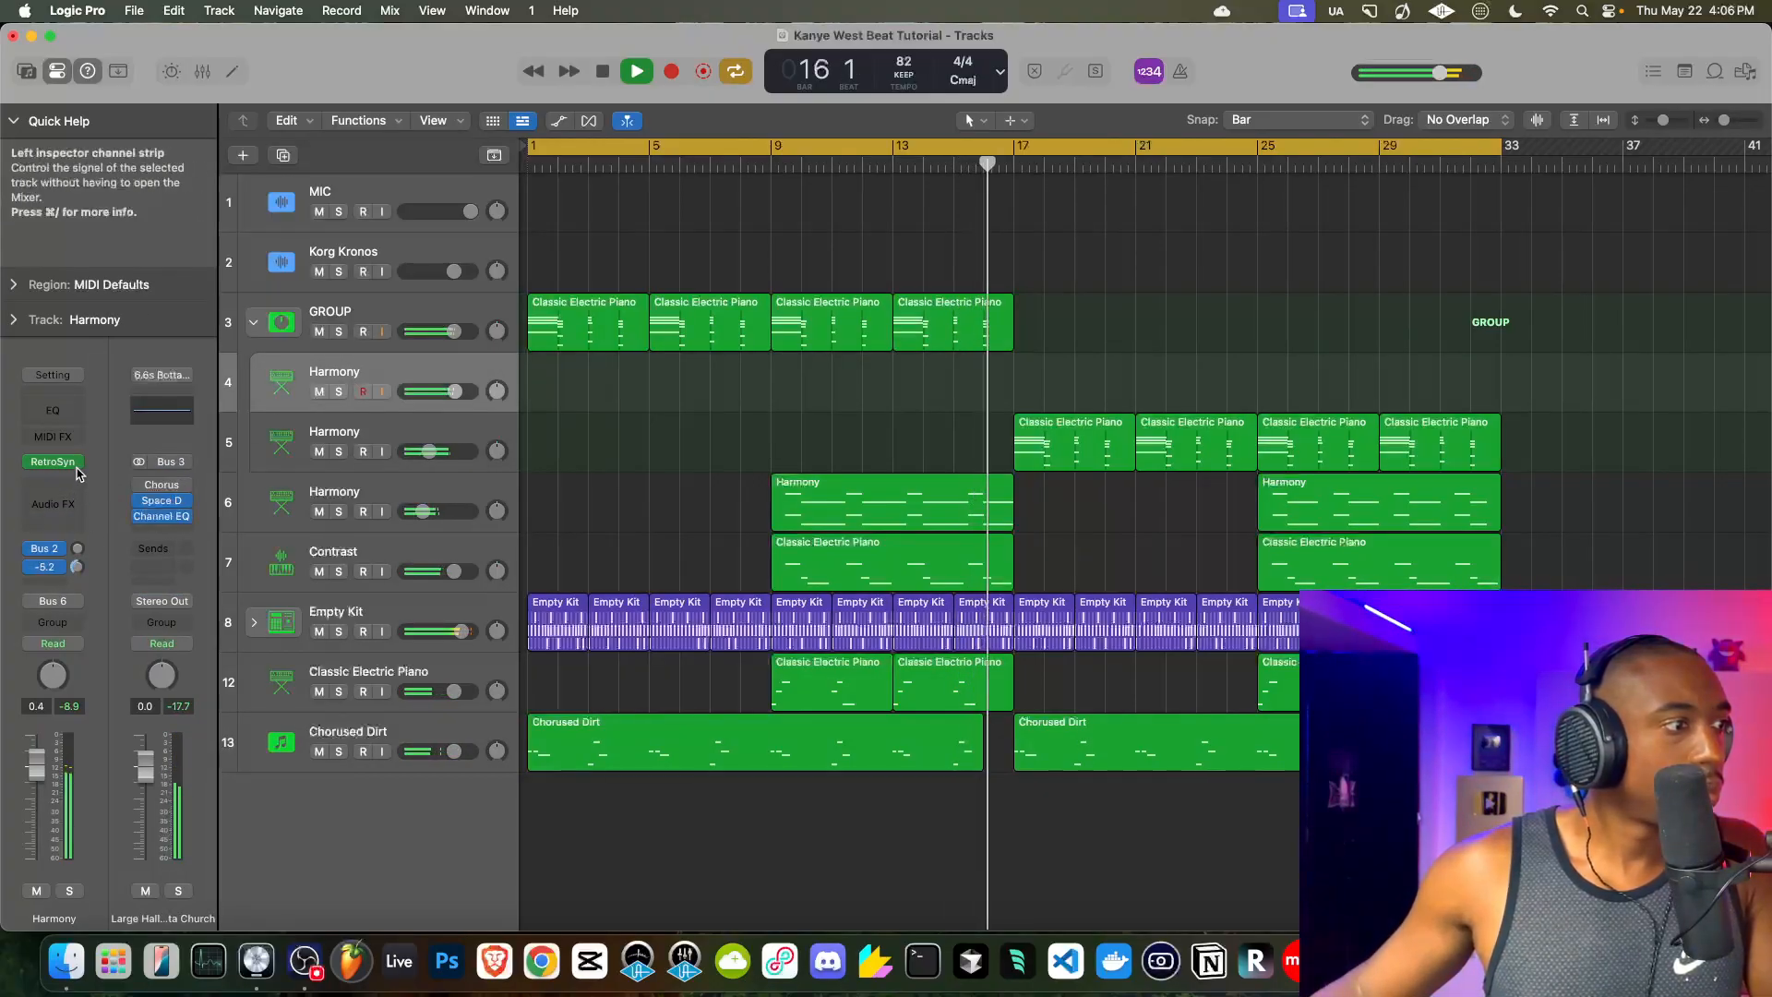
pyautogui.moveTo(77, 483); pyautogui.dragTo(81, 508)
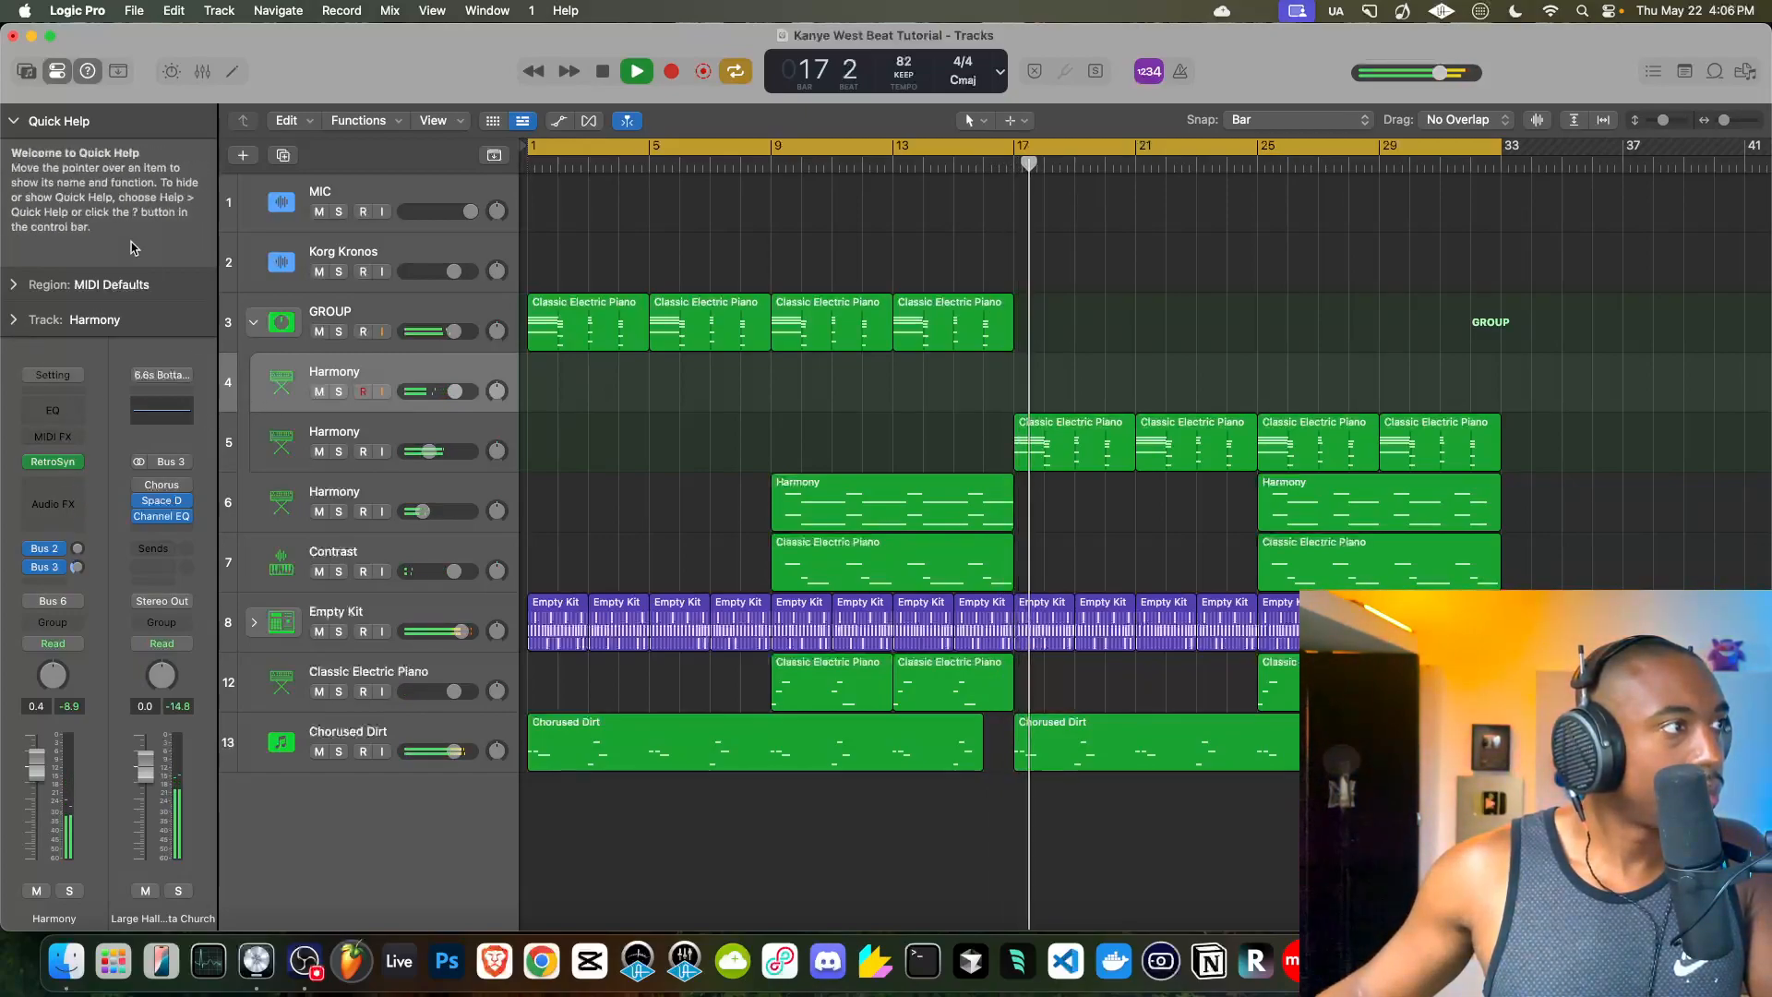
pyautogui.click(55, 80)
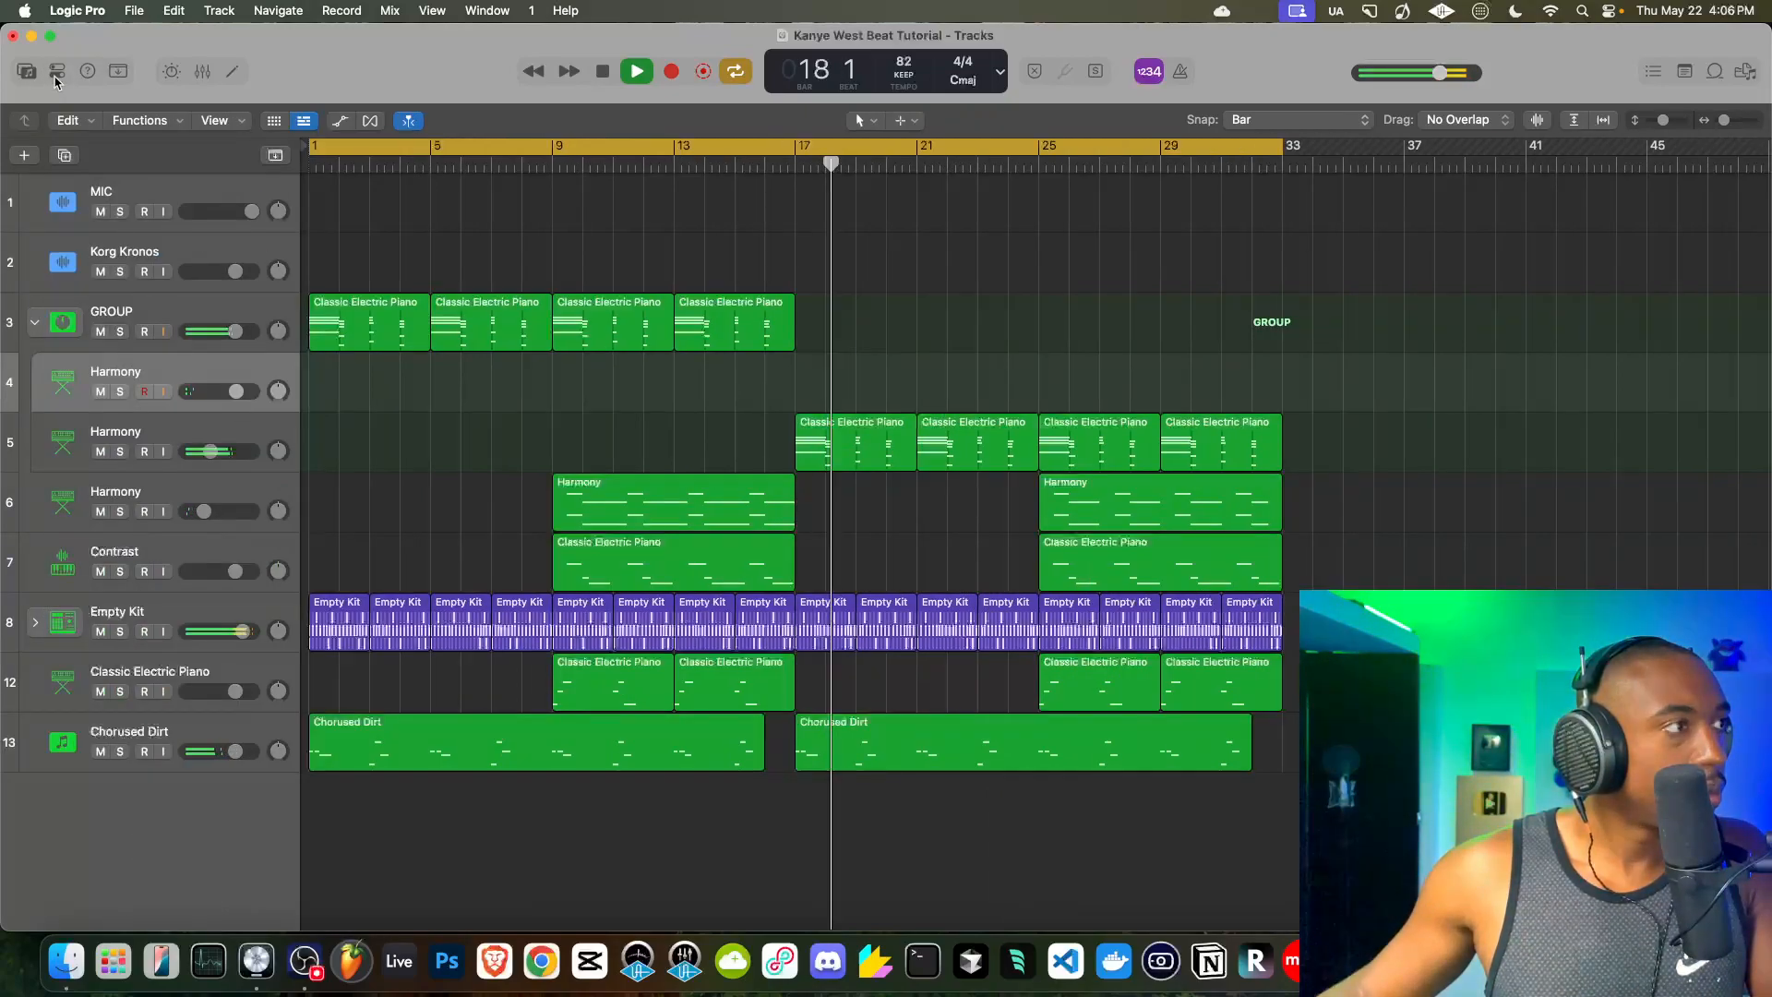
pyautogui.click(55, 80)
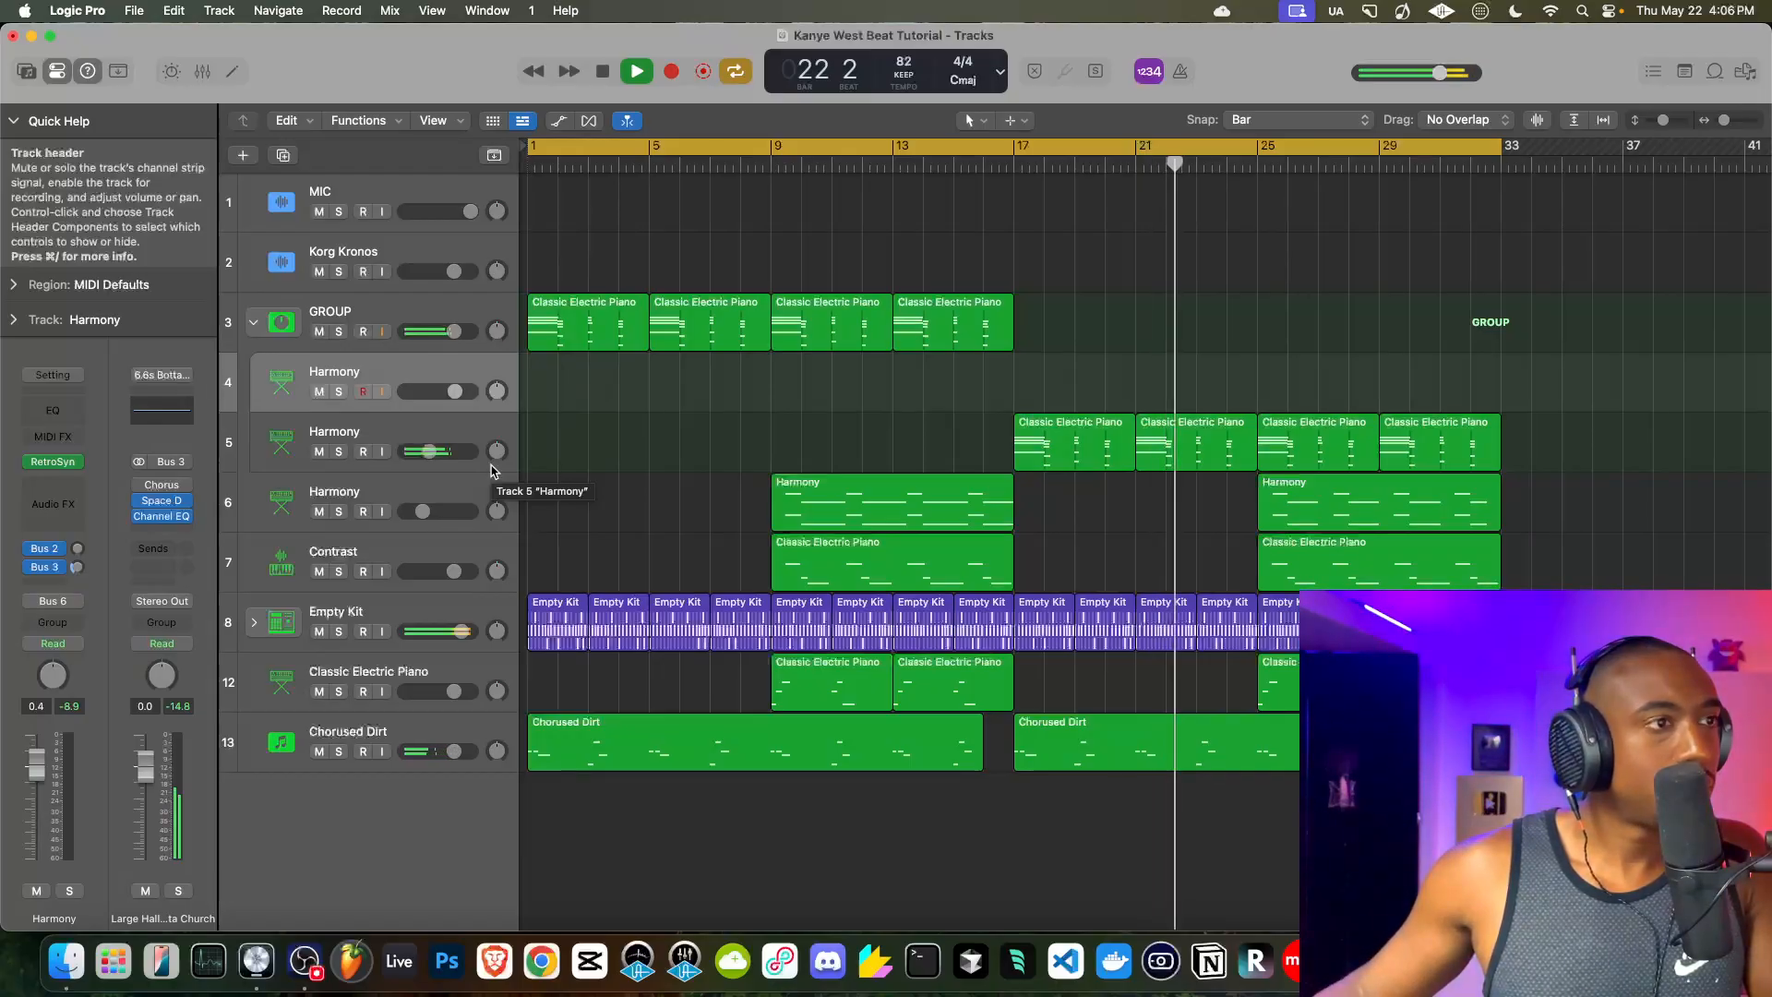
# - Select the MIC track to bring up the Stereo Out channel strip, and play the arrangement from bar 1
pyautogui.click(383, 213)
pyautogui.press('space')
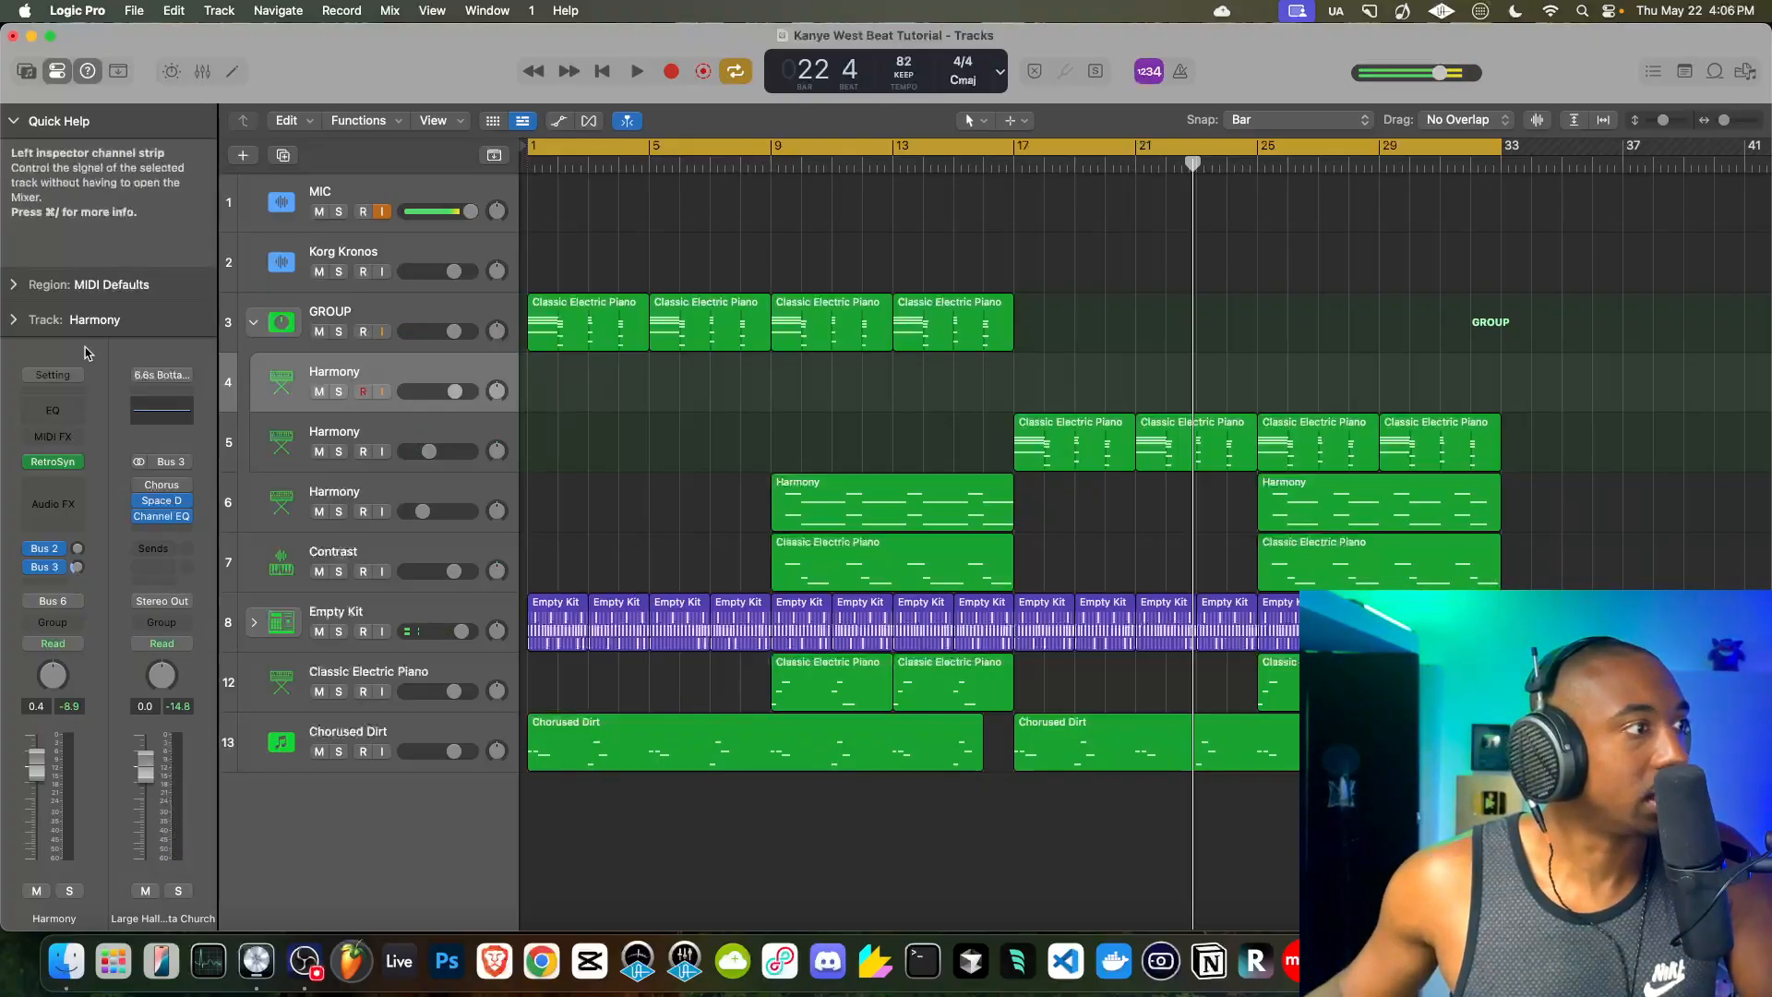
pyautogui.press('Return')
pyautogui.press('space')
pyautogui.press('space')
pyautogui.click(303, 214)
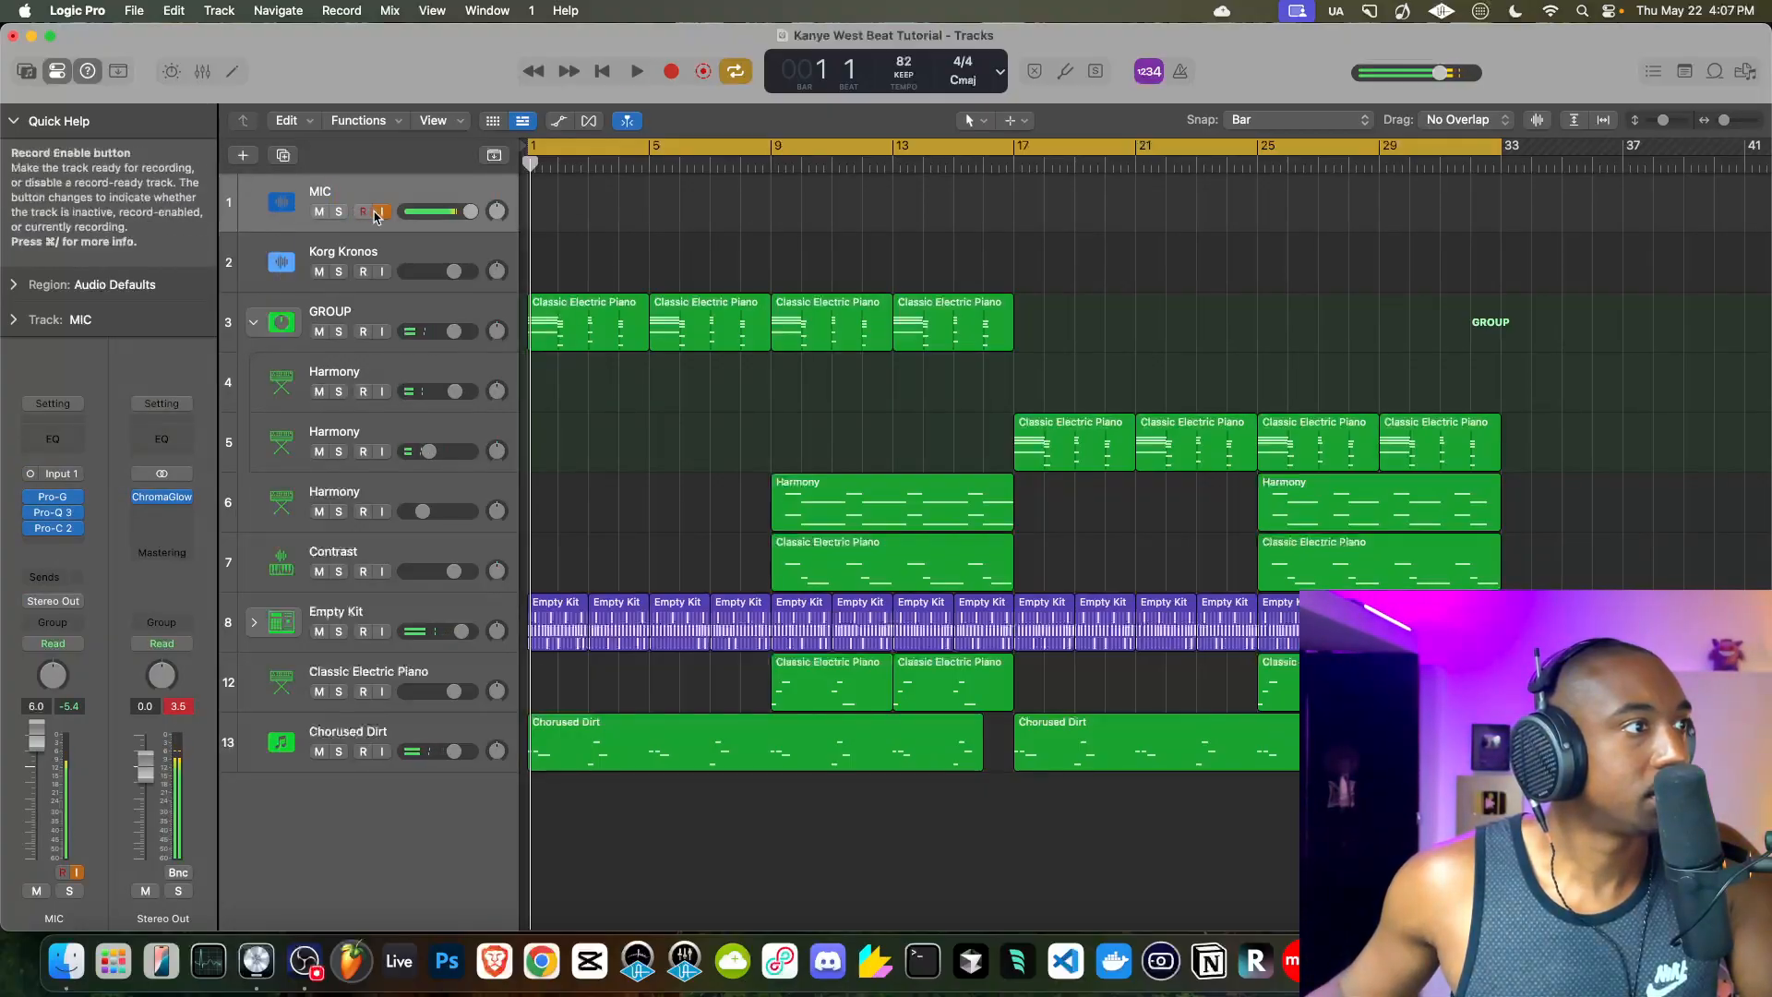
pyautogui.press('space')
pyautogui.click(178, 512)
pyautogui.write('ma')
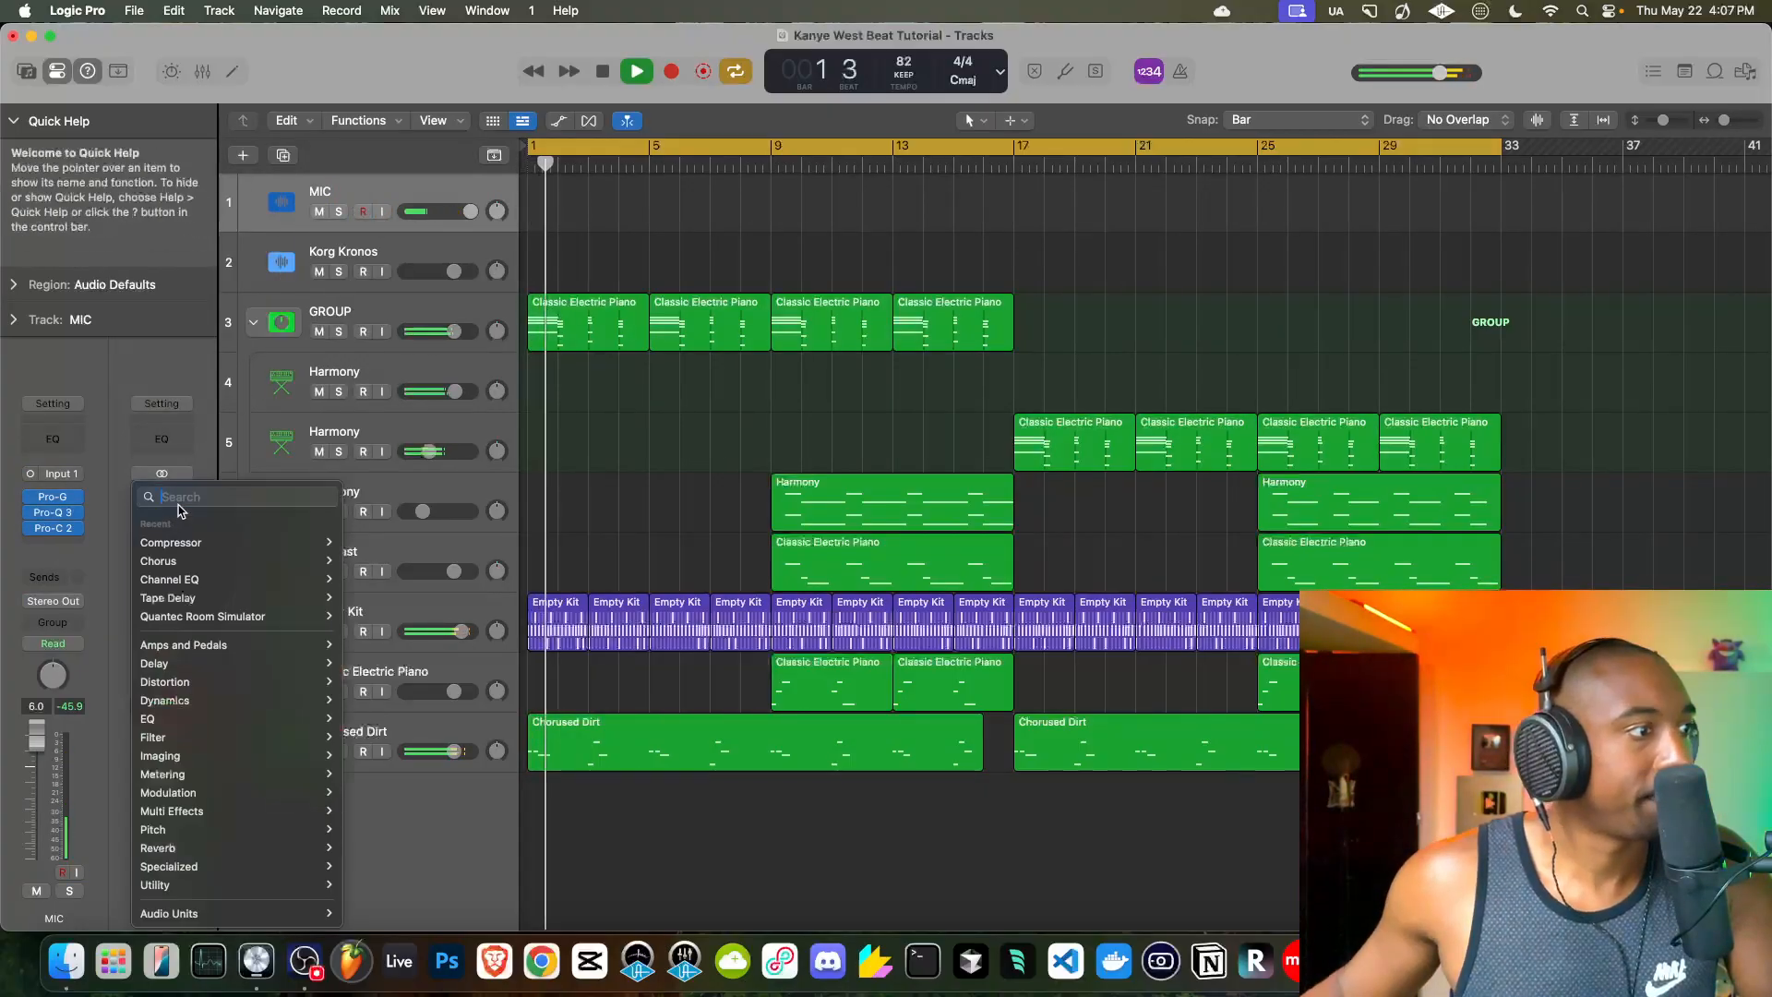
pyautogui.write('stering')
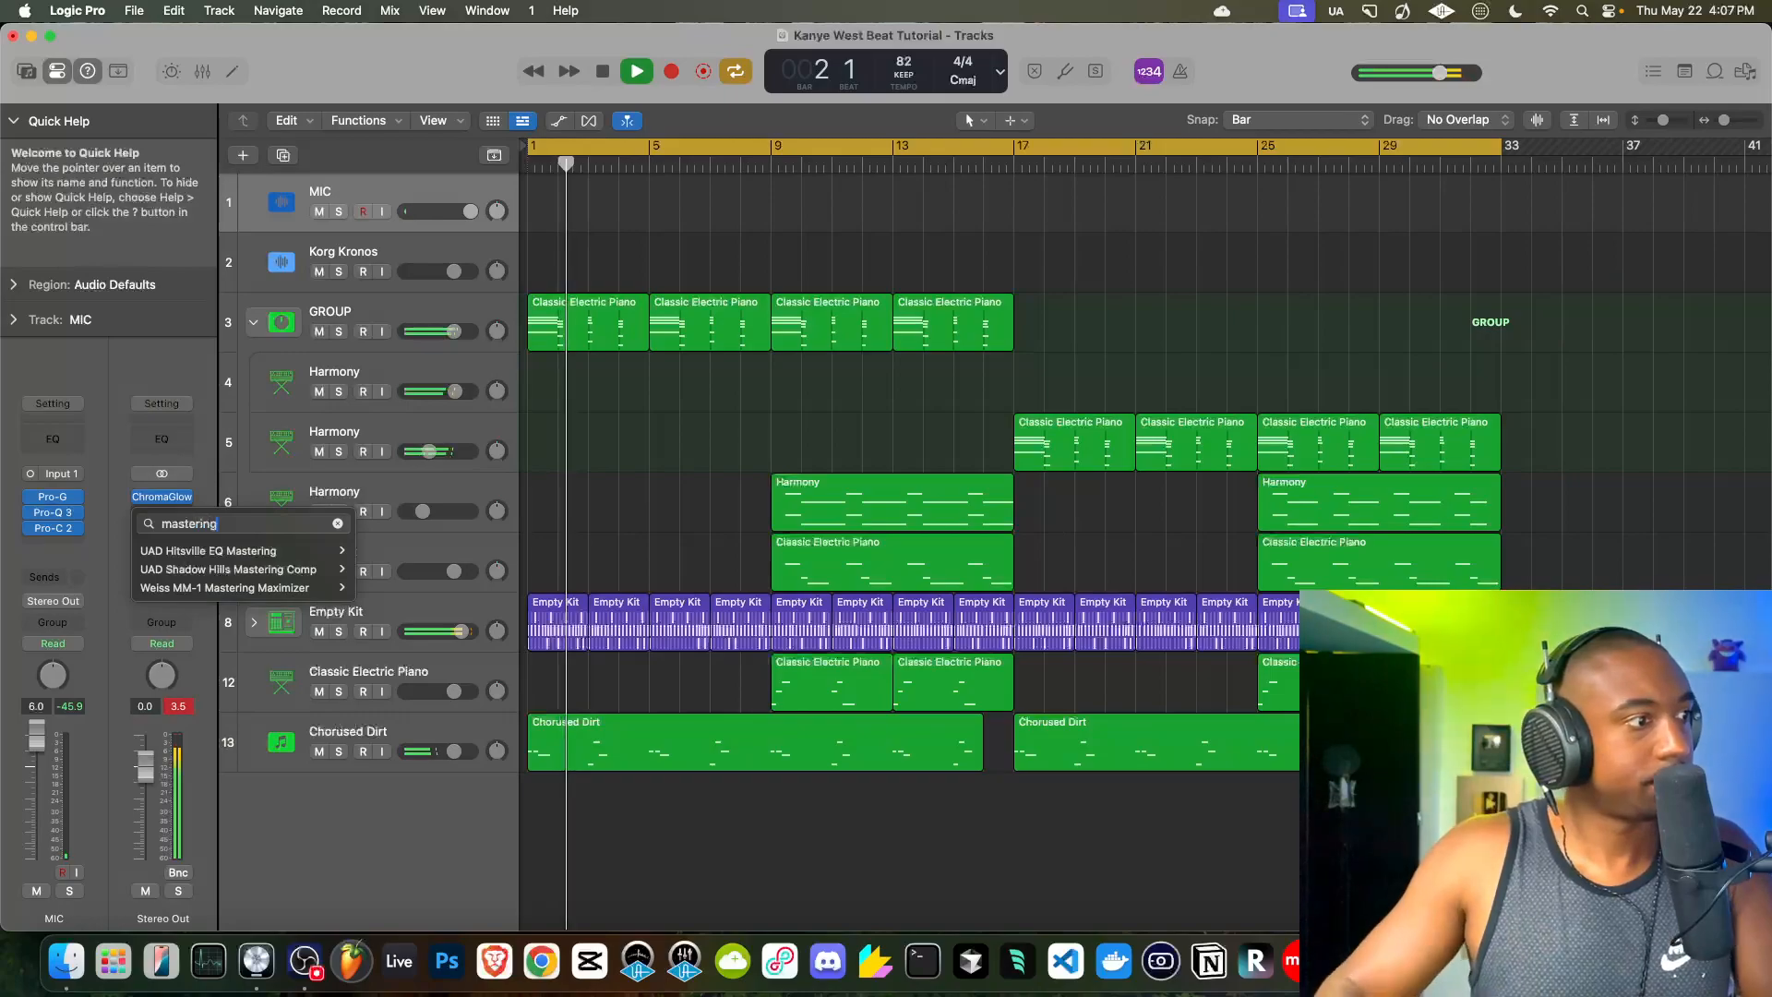
pyautogui.press('BackSpace')
pyautogui.press('BackSpace')
pyautogui.press('BackSpace')
pyautogui.press('BackSpace')
pyautogui.press('BackSpace')
pyautogui.press('BackSpace')
pyautogui.press('BackSpace')
pyautogui.press('BackSpace')
pyautogui.press('BackSpace')
pyautogui.write('ass')
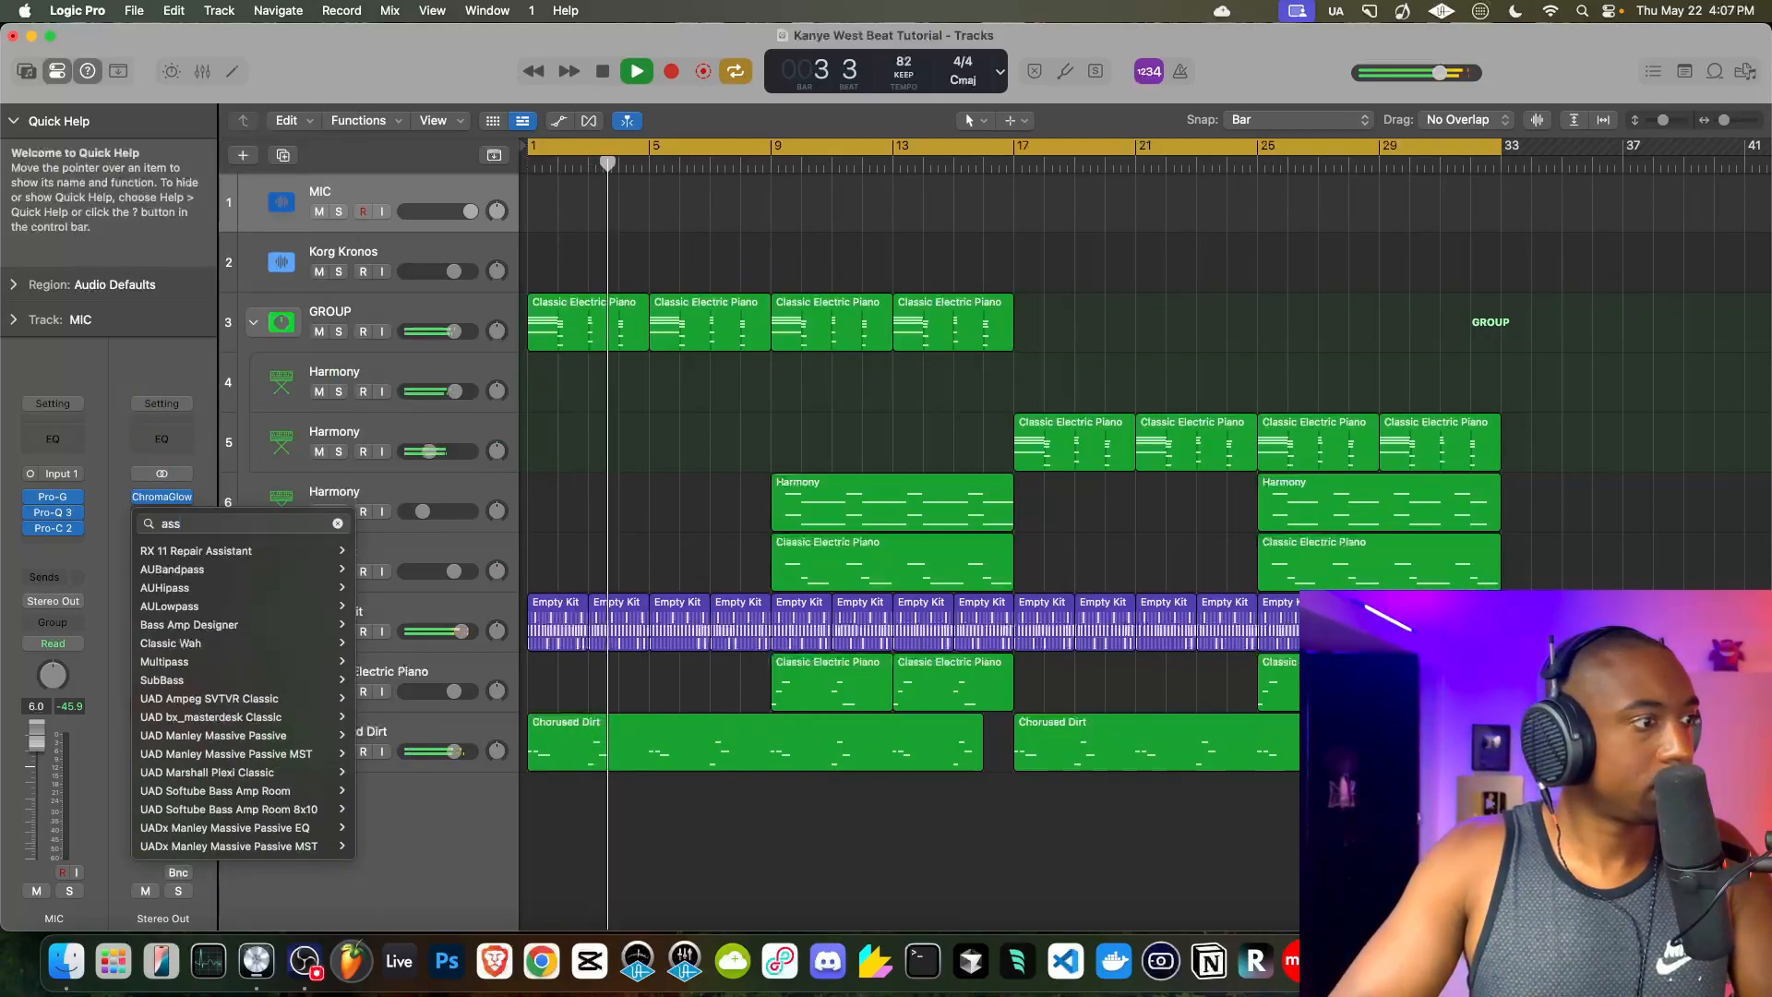
pyautogui.click(436, 829)
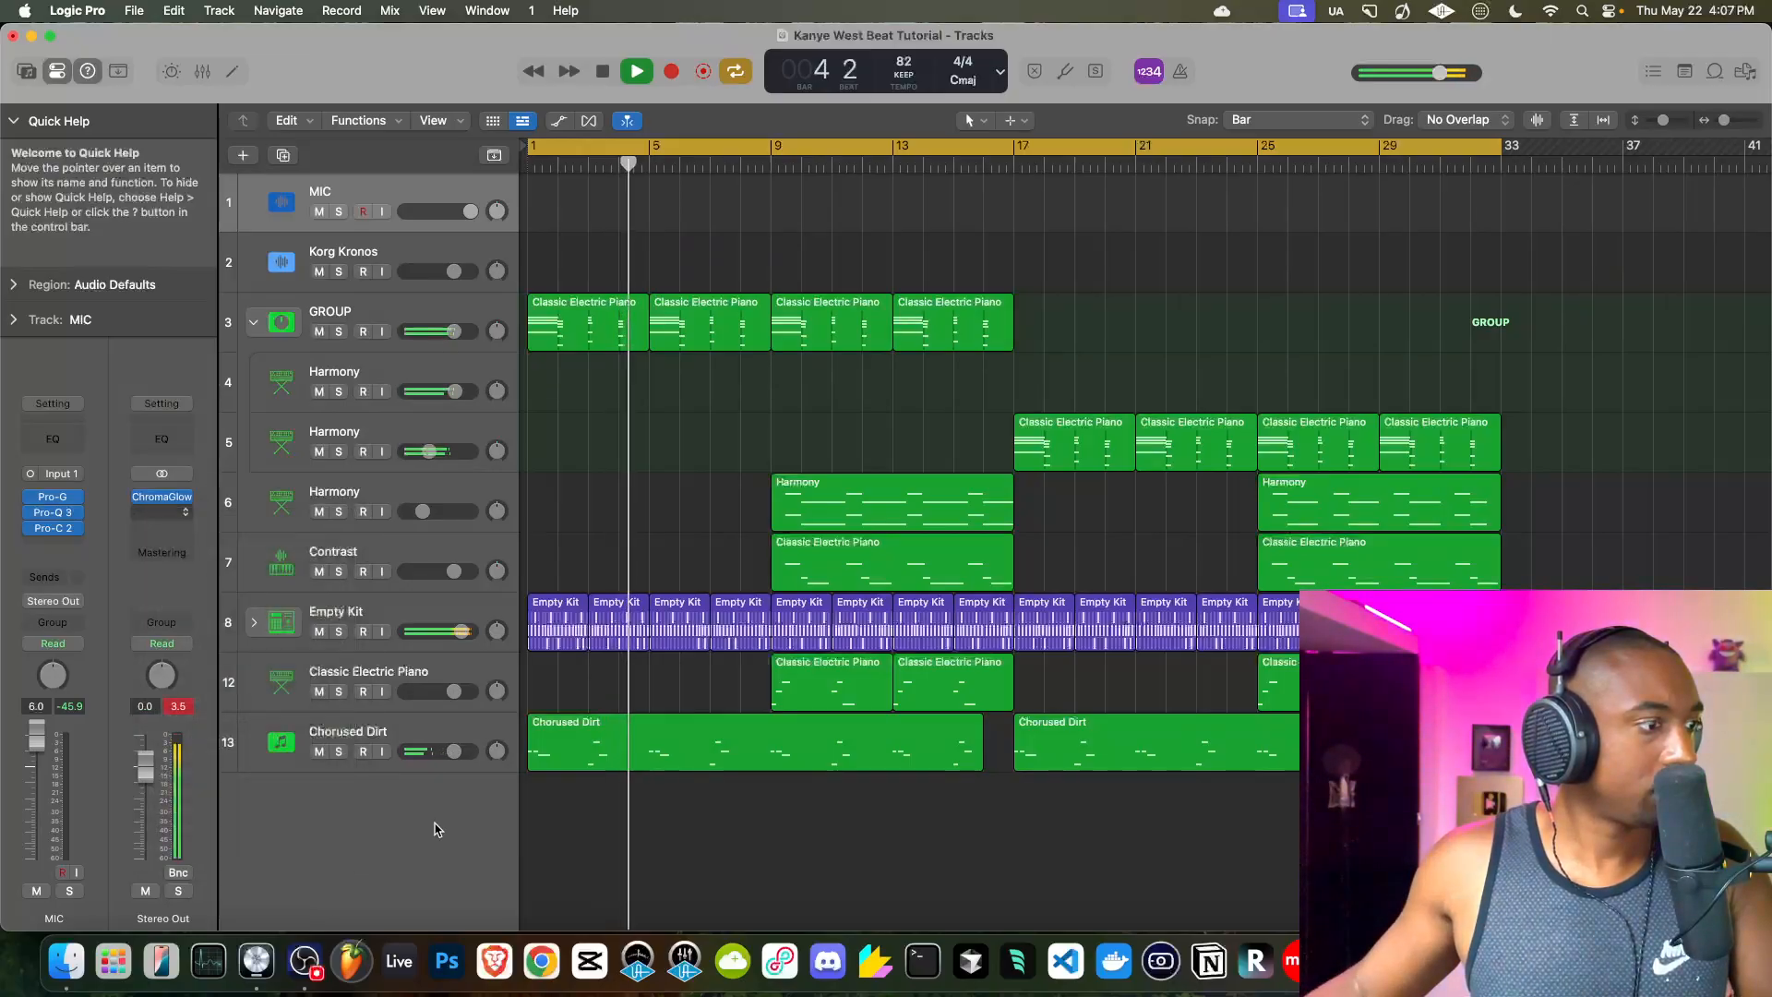
pyautogui.click(161, 513)
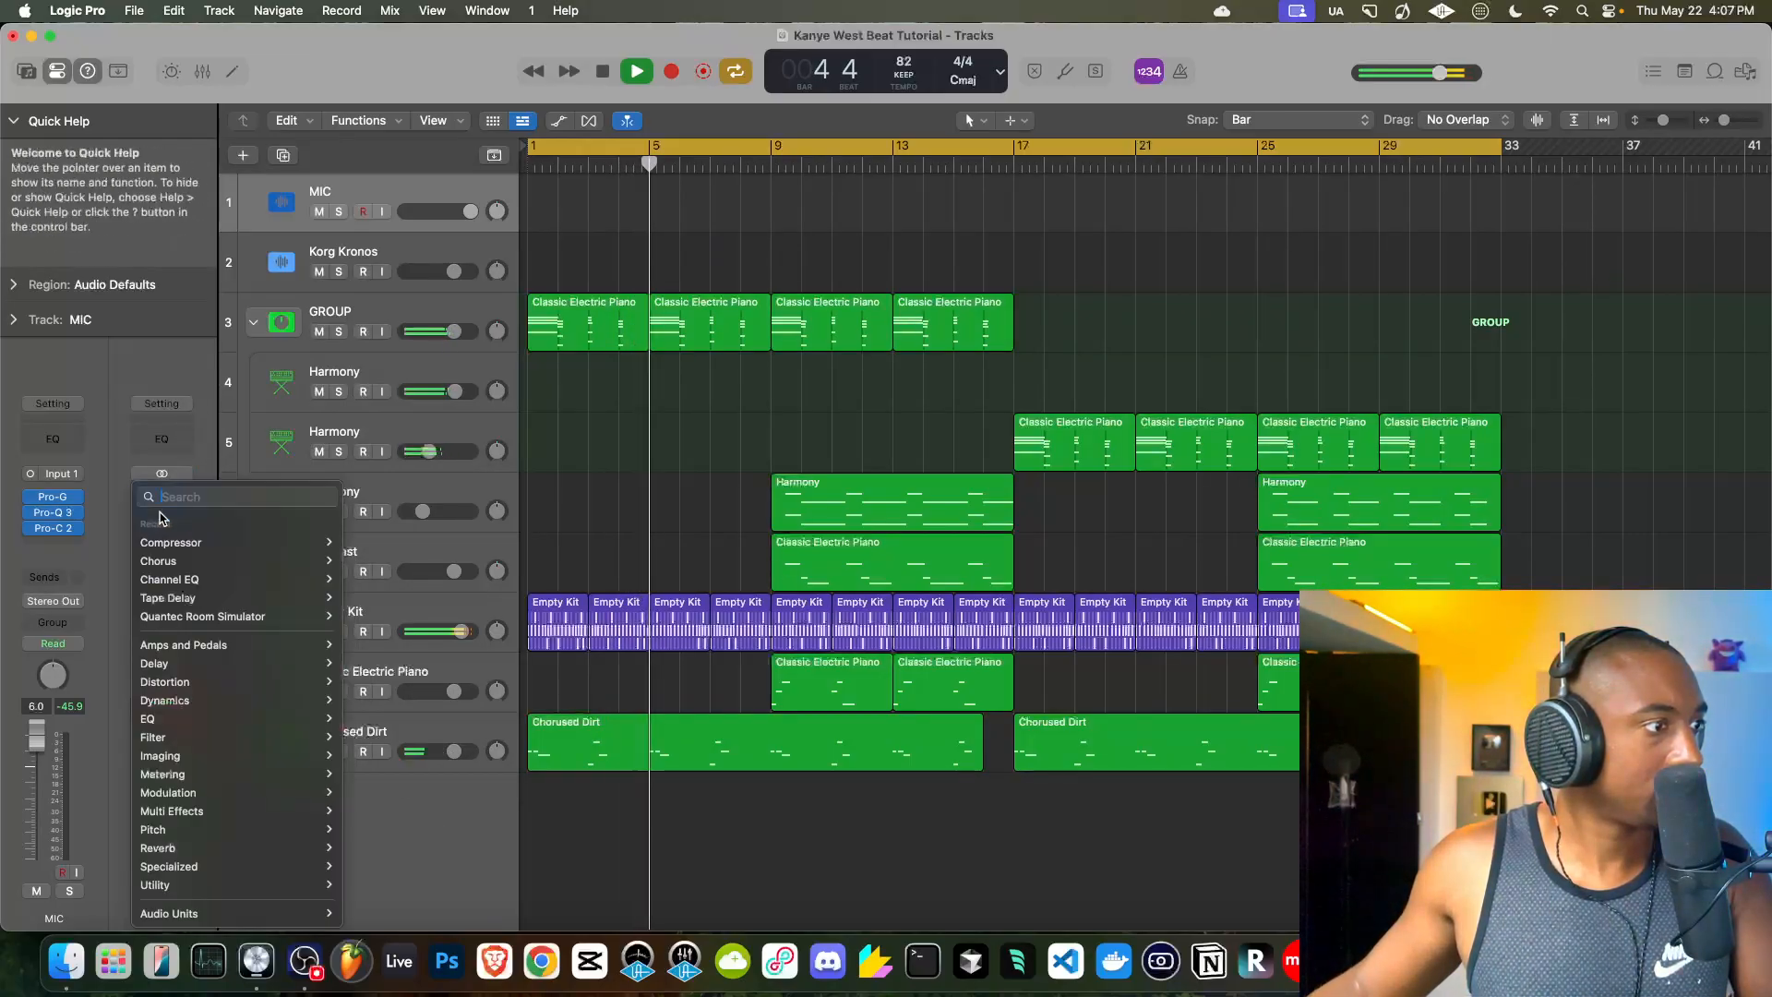
pyautogui.click(455, 843)
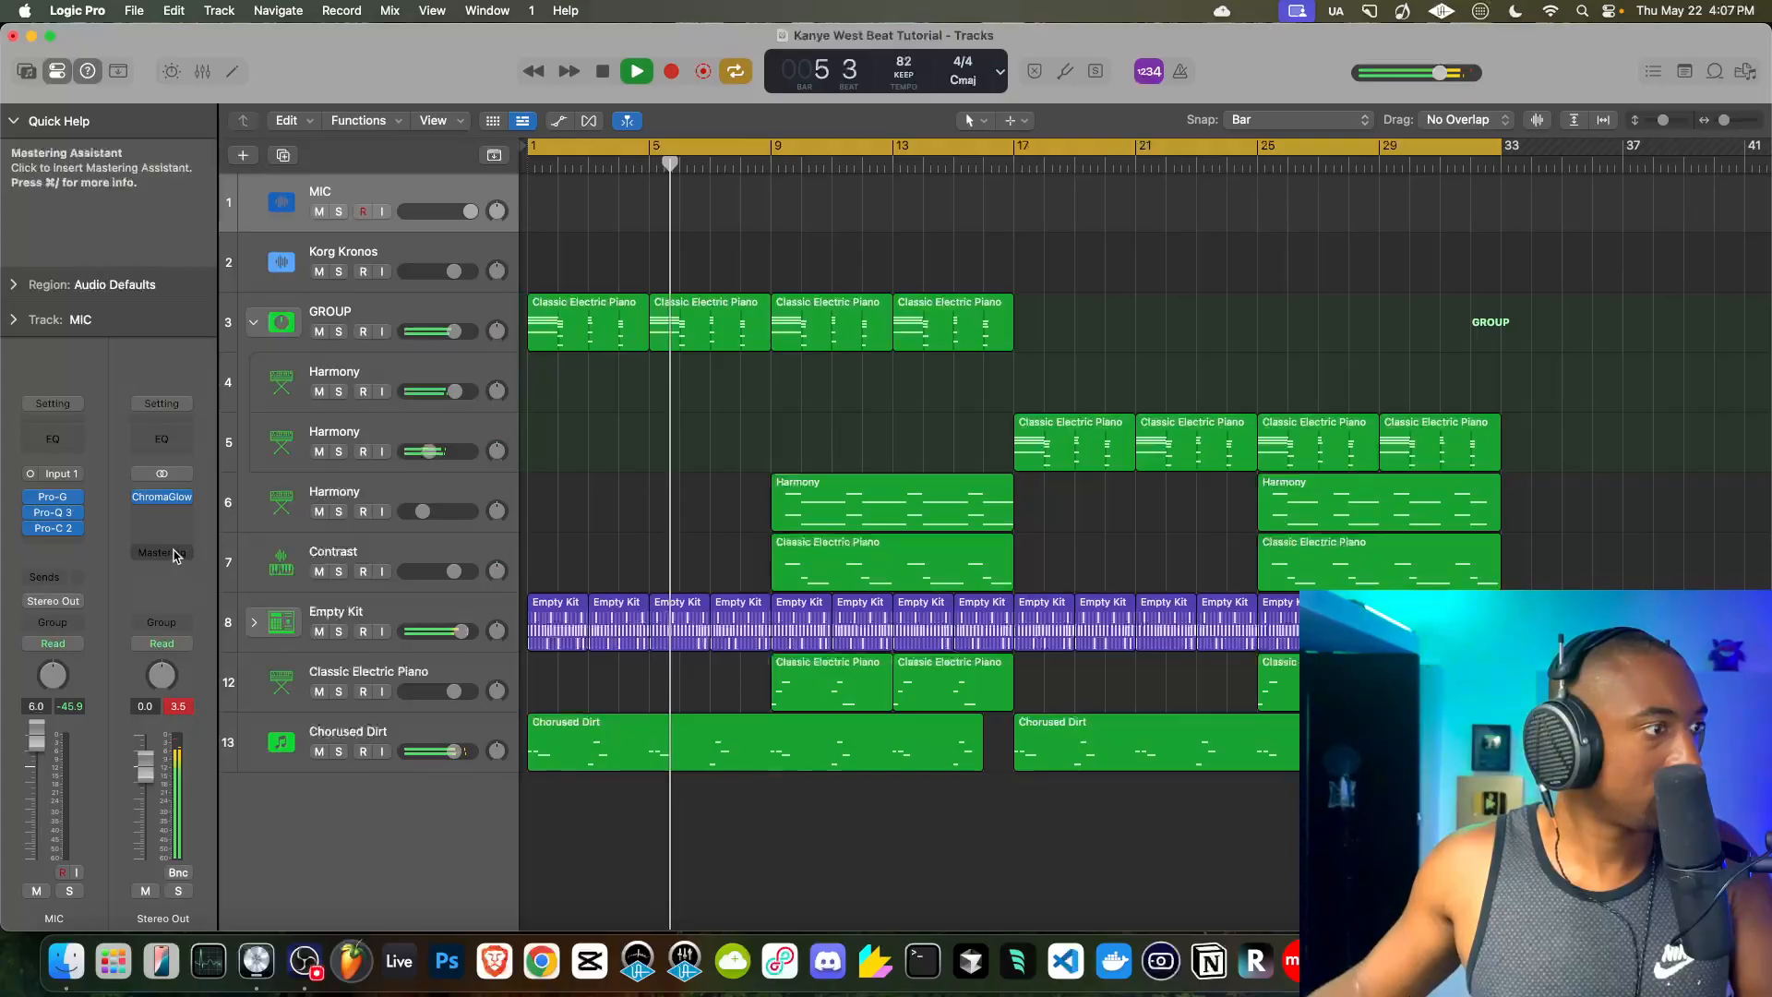
# - Insert Mastering Assistant on the Stereo Out channel and play its result from bar 1
pyautogui.click(174, 553)
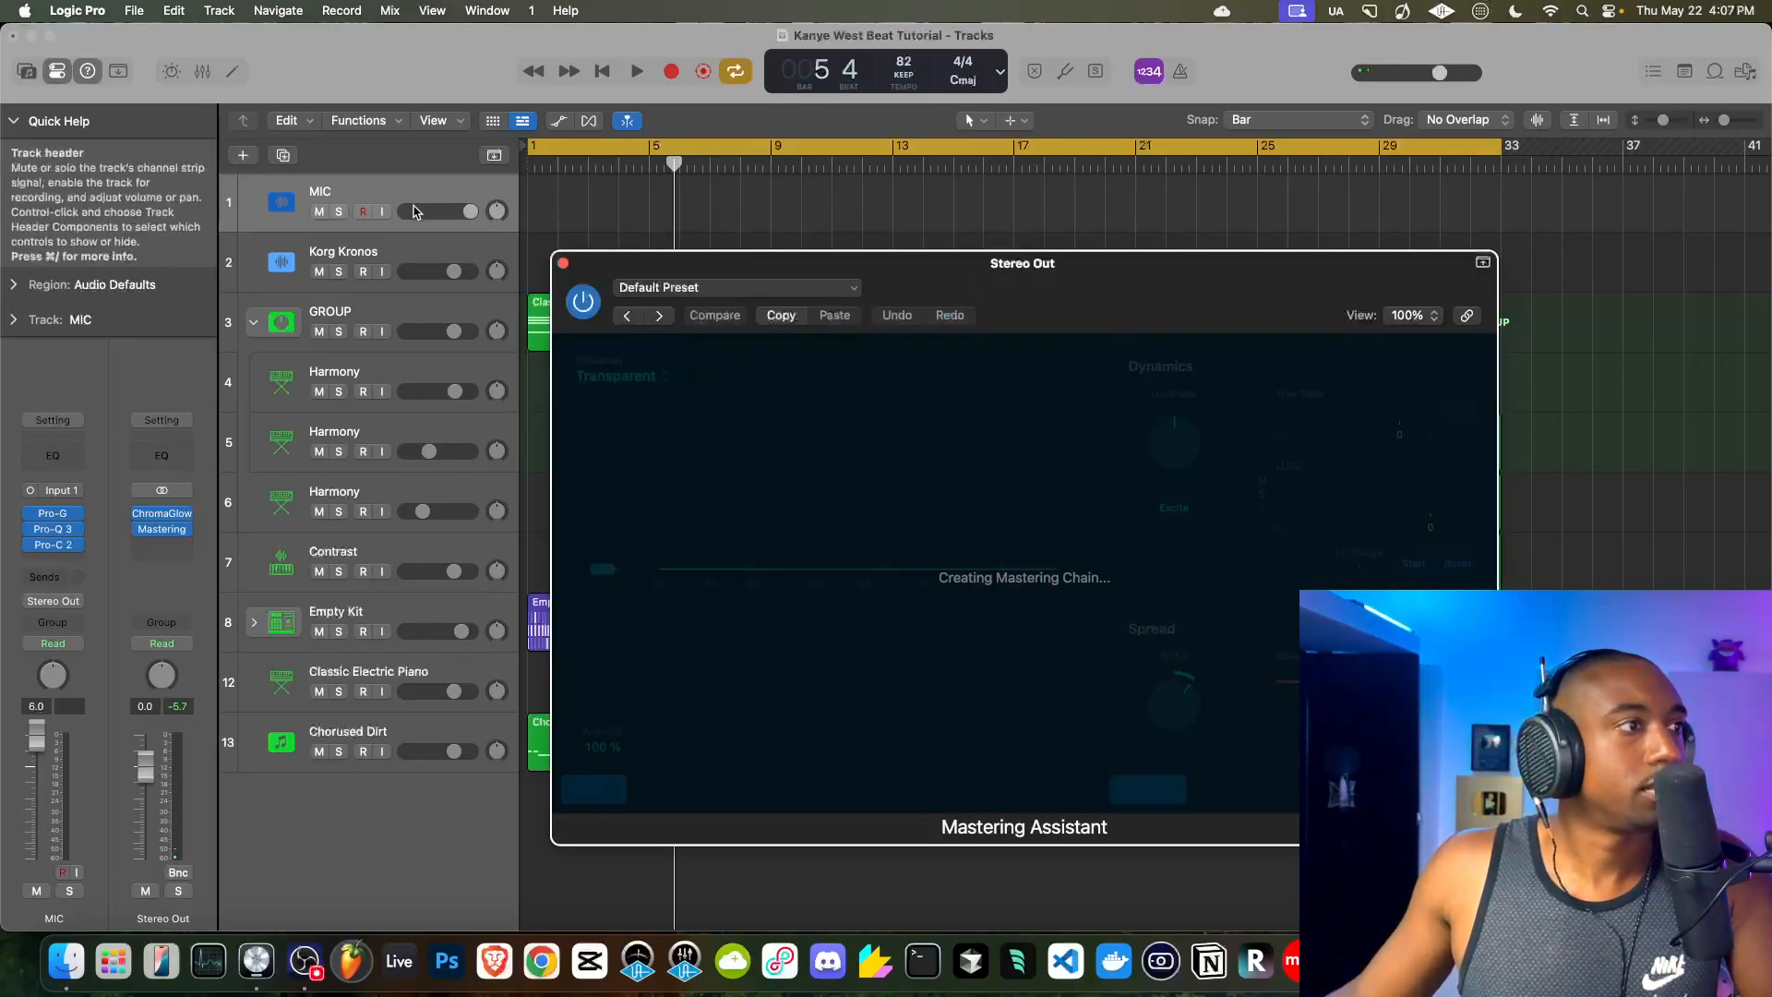
pyautogui.click(381, 212)
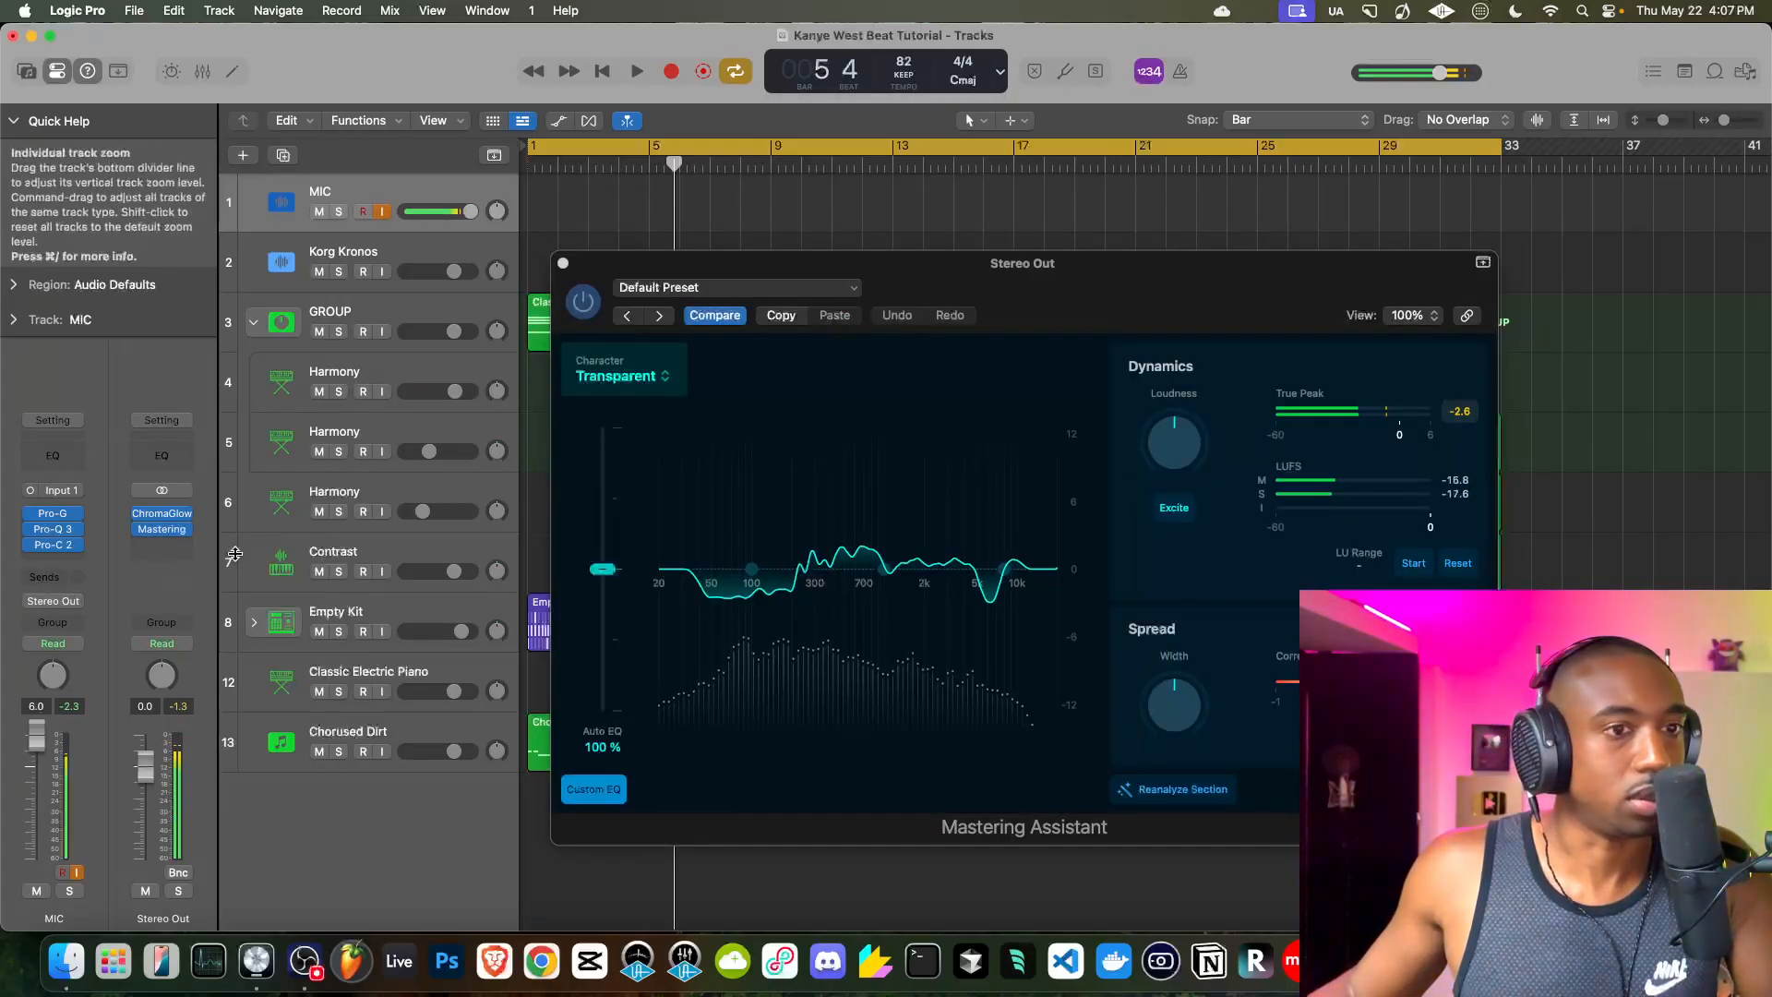
pyautogui.press('space')
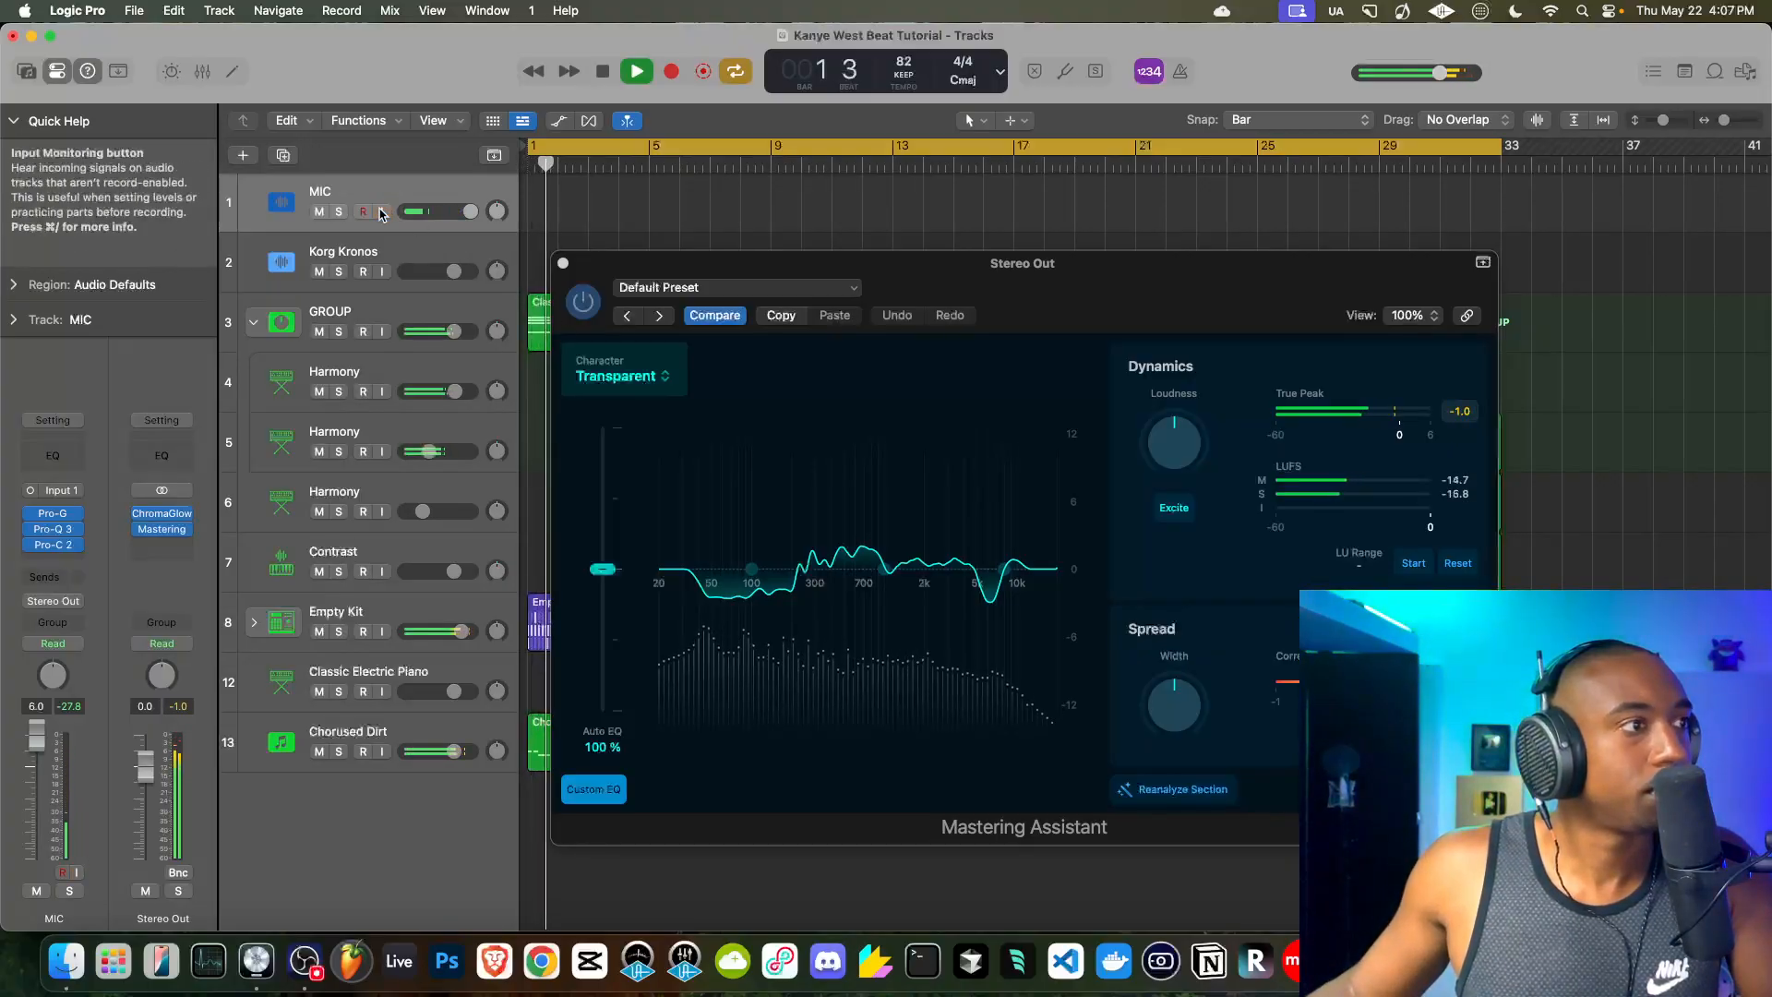
pyautogui.click(380, 214)
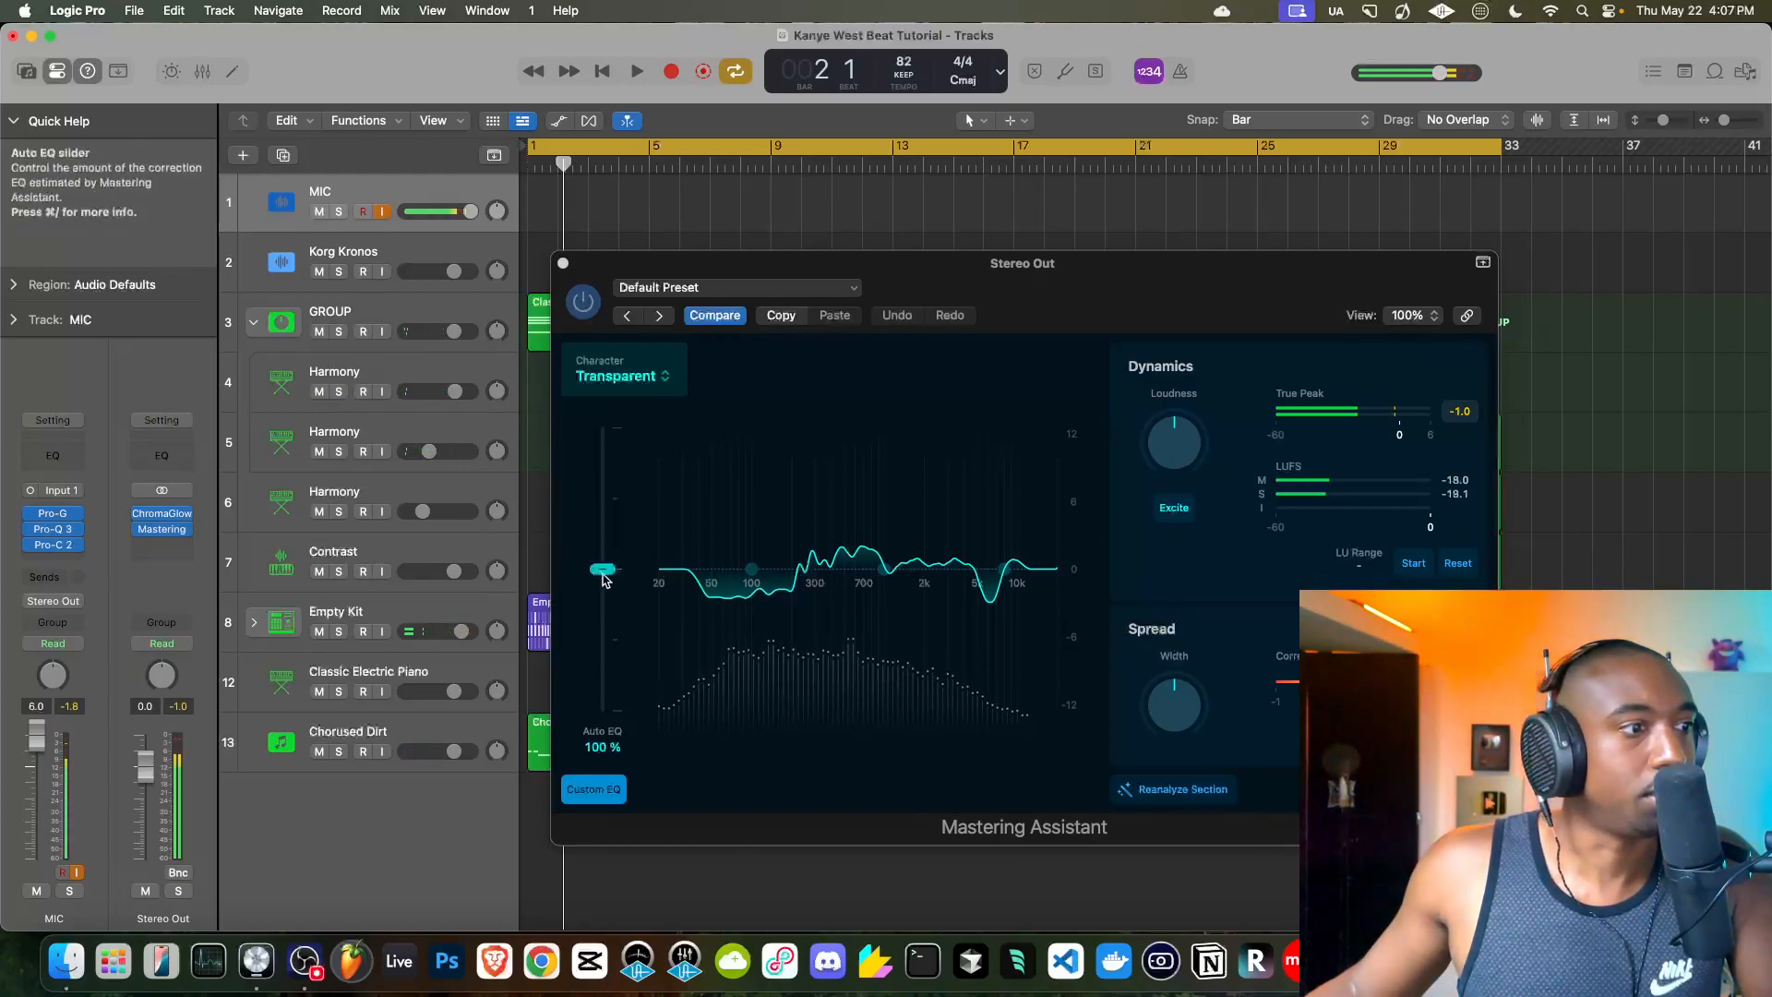
# - Audition different Auto EQ amounts in Mastering Assistant, switch the character to Clean and set Auto EQ to 63 %
pyautogui.moveTo(603, 568); pyautogui.dragTo(606, 550)
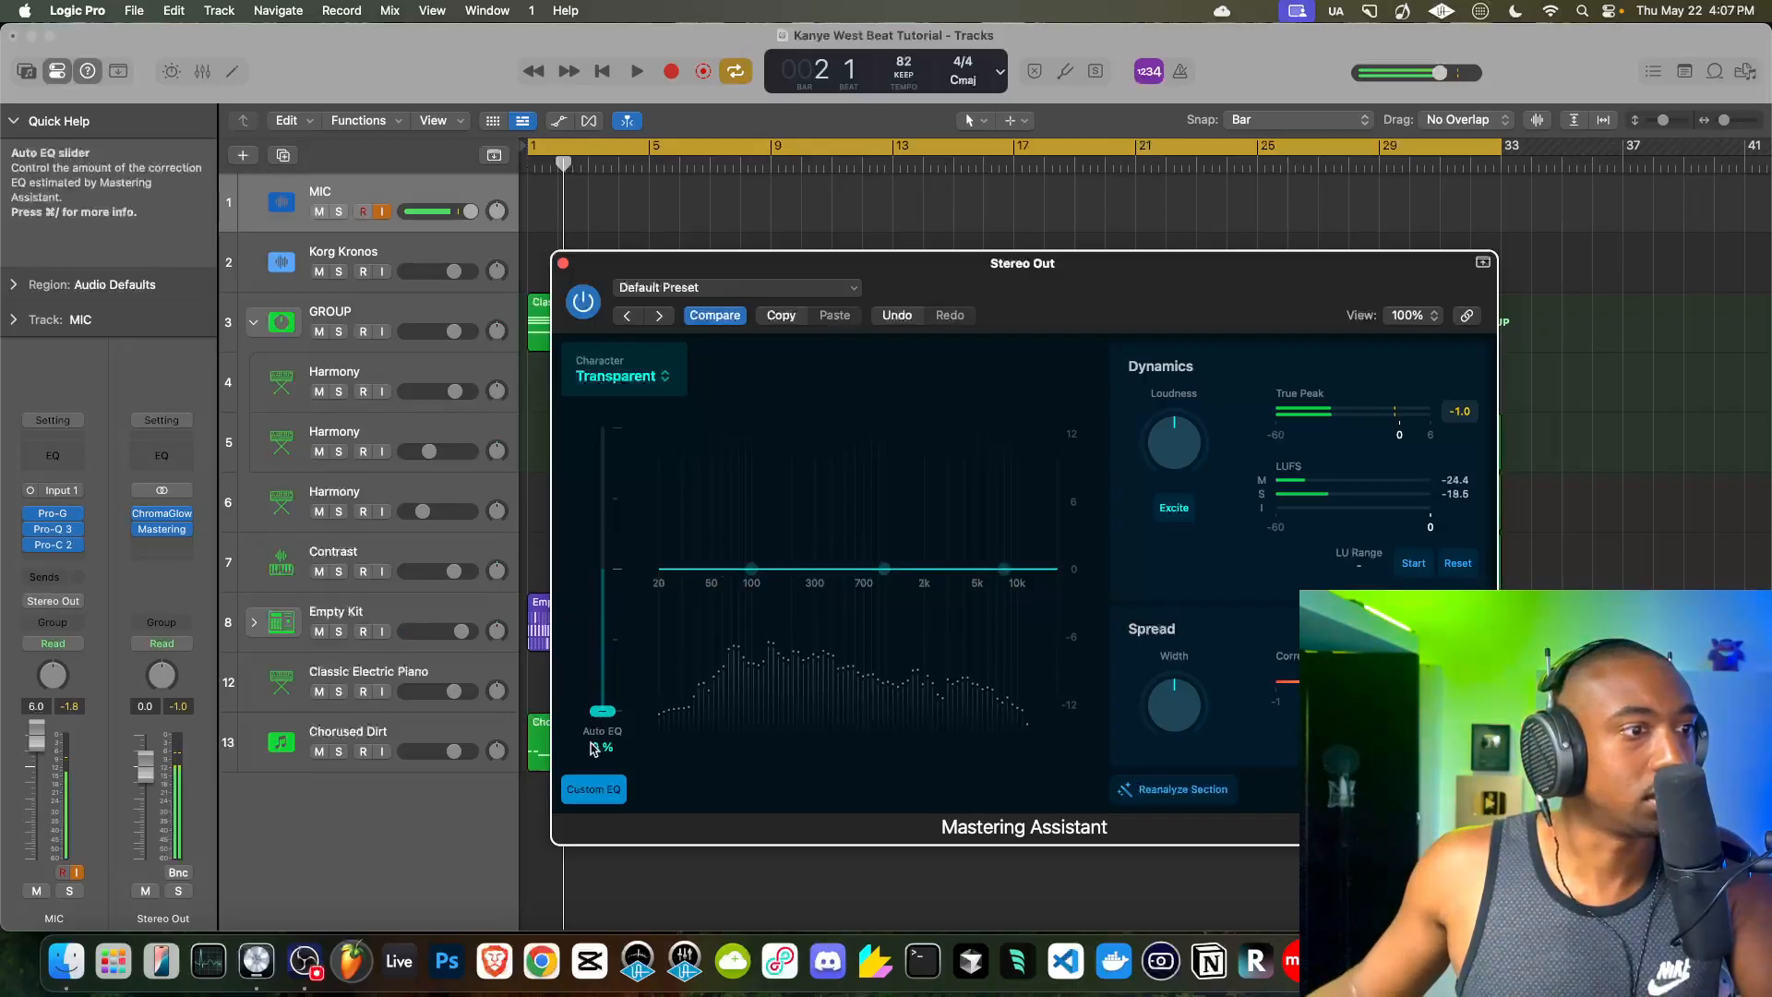
pyautogui.press('space')
pyautogui.moveTo(594, 507)
pyautogui.mouseDown()
pyautogui.moveTo(592, 552)
pyautogui.moveTo(606, 476)
pyautogui.mouseUp()
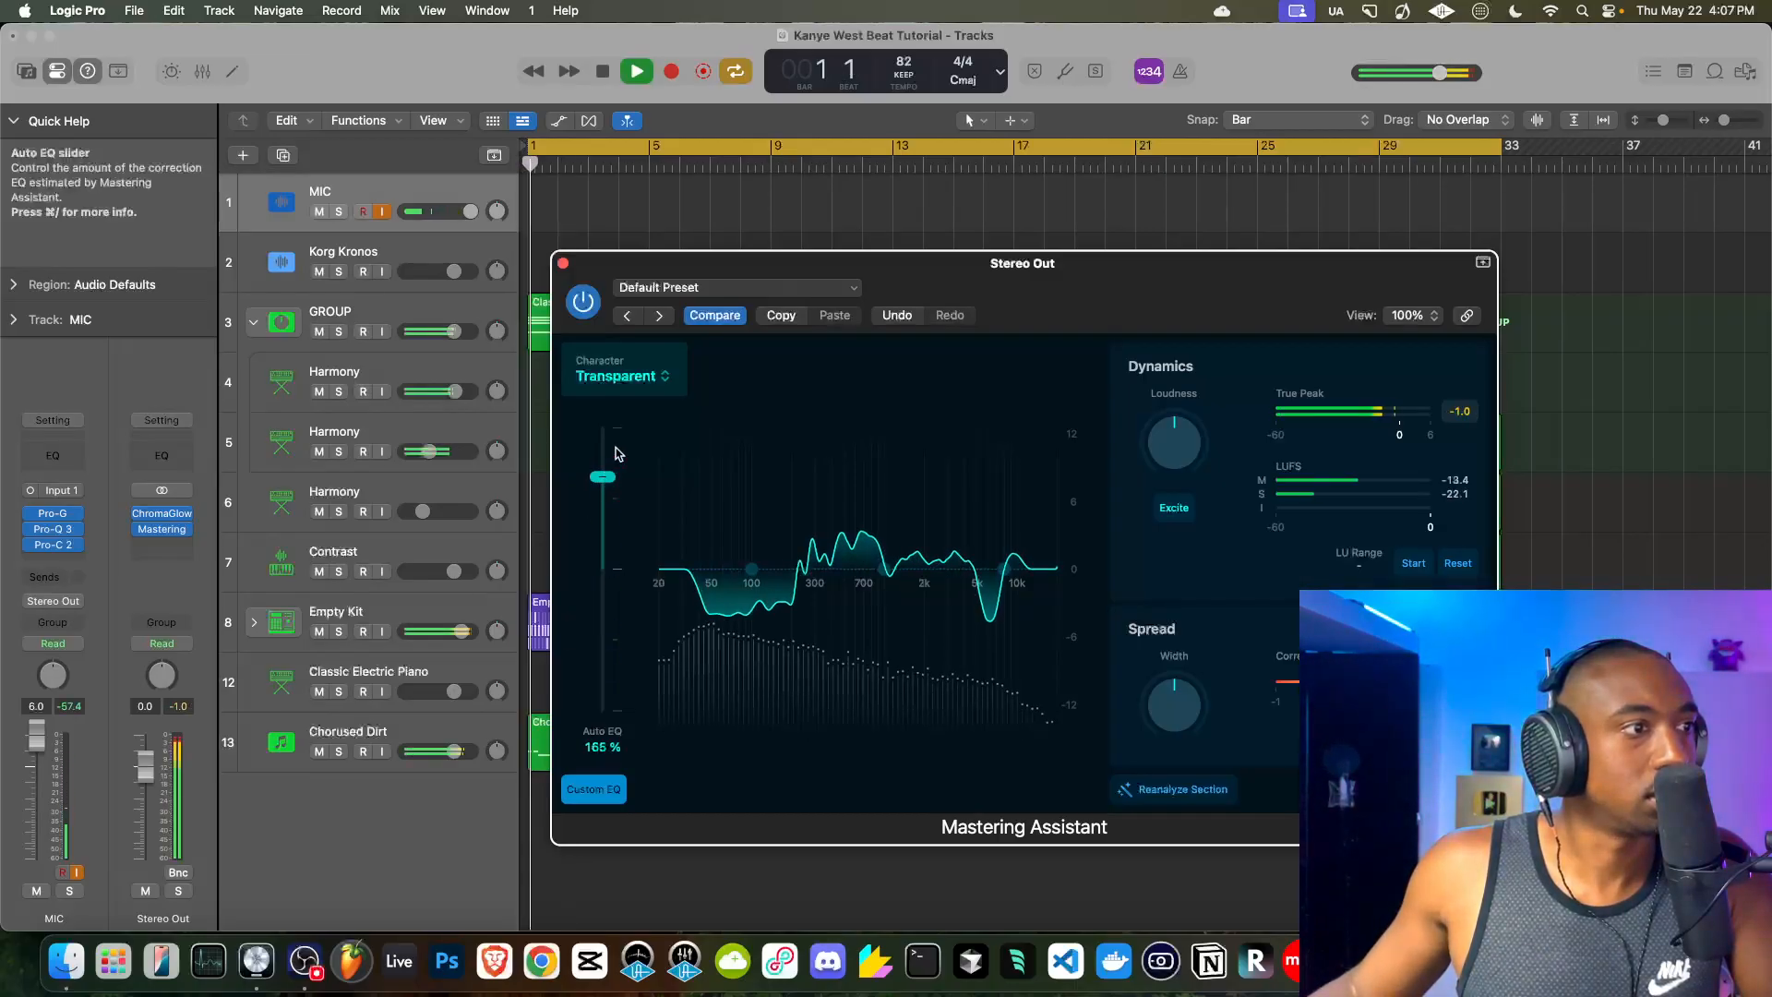
pyautogui.click(640, 380)
pyautogui.click(599, 423)
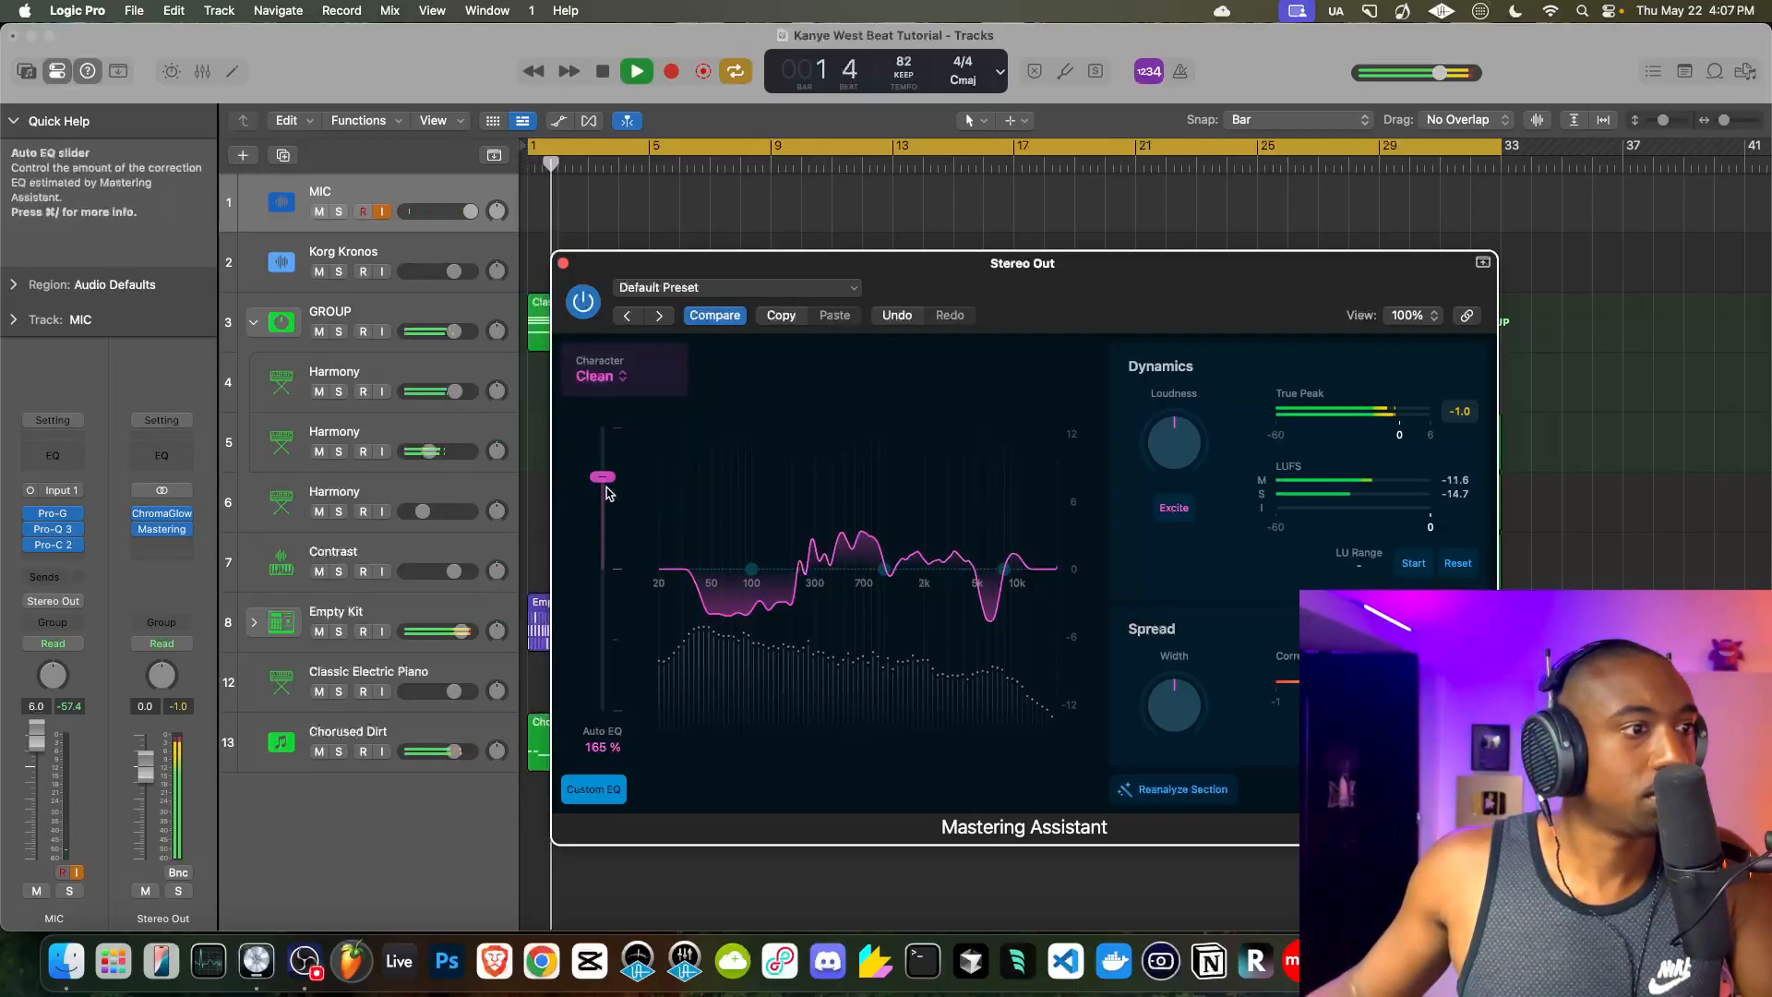
pyautogui.press('space')
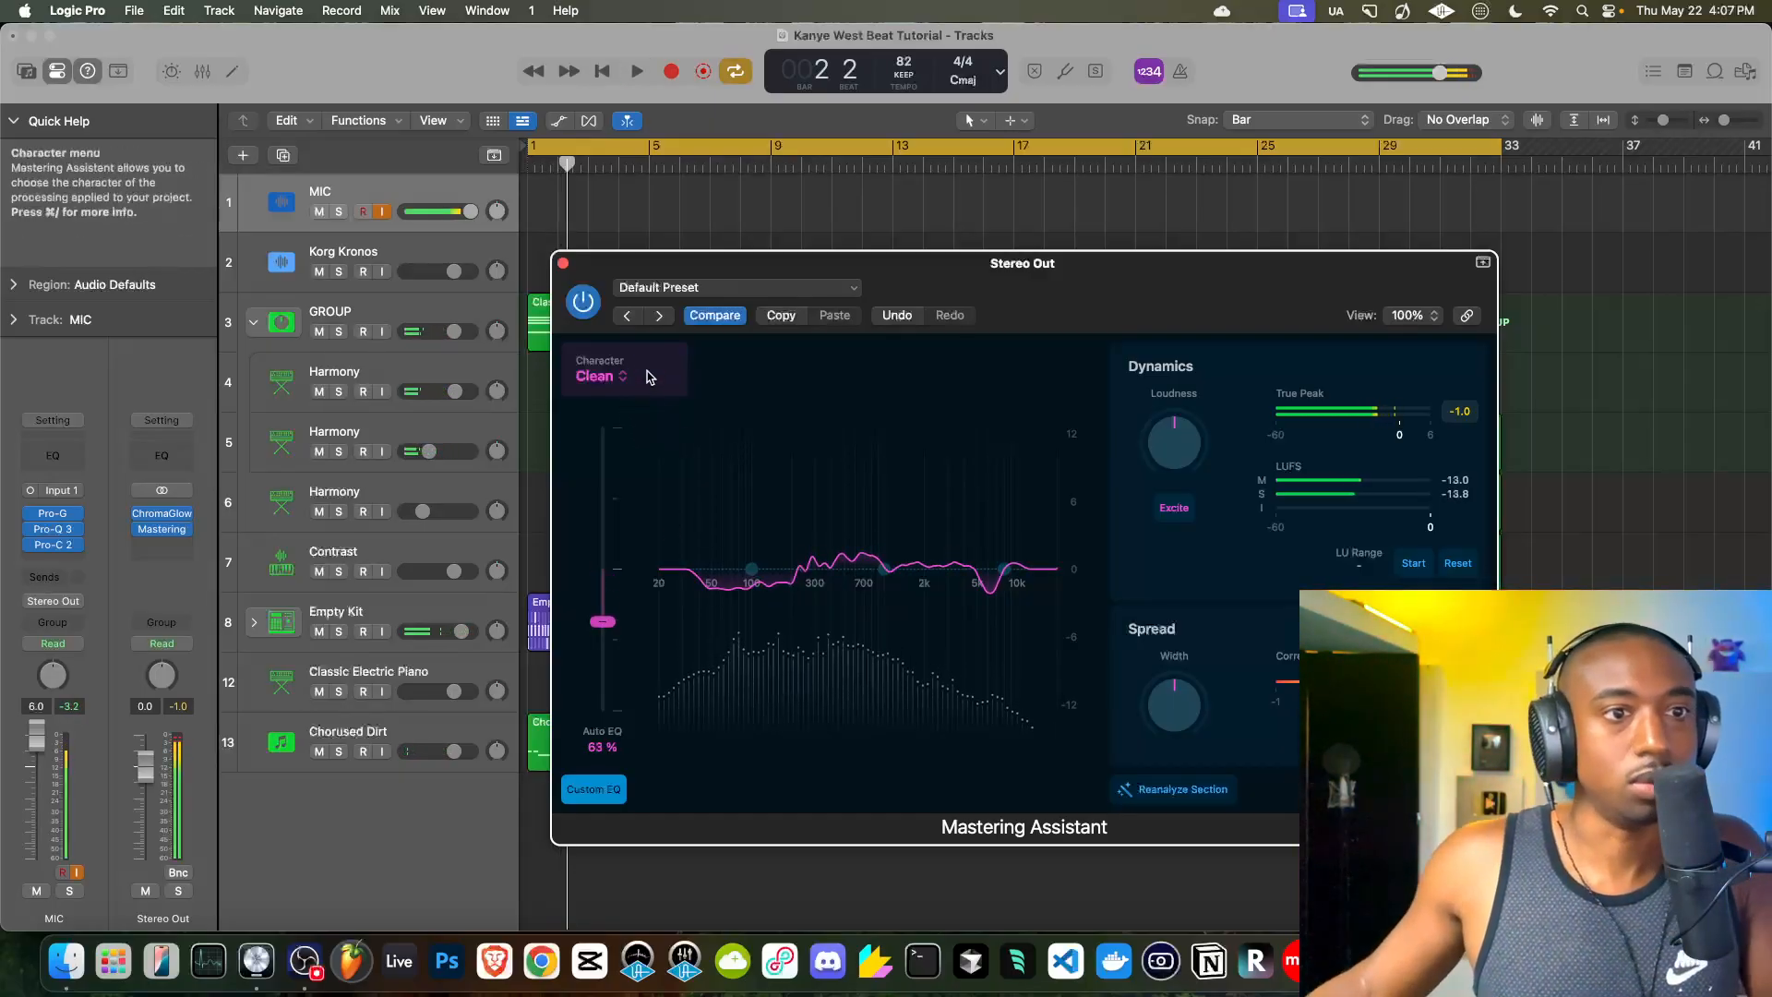
# - Set the Mastering Assistant character to Punch, Auto EQ to 28 % and loudness to +0.28, and turn on Excite
pyautogui.click(621, 378)
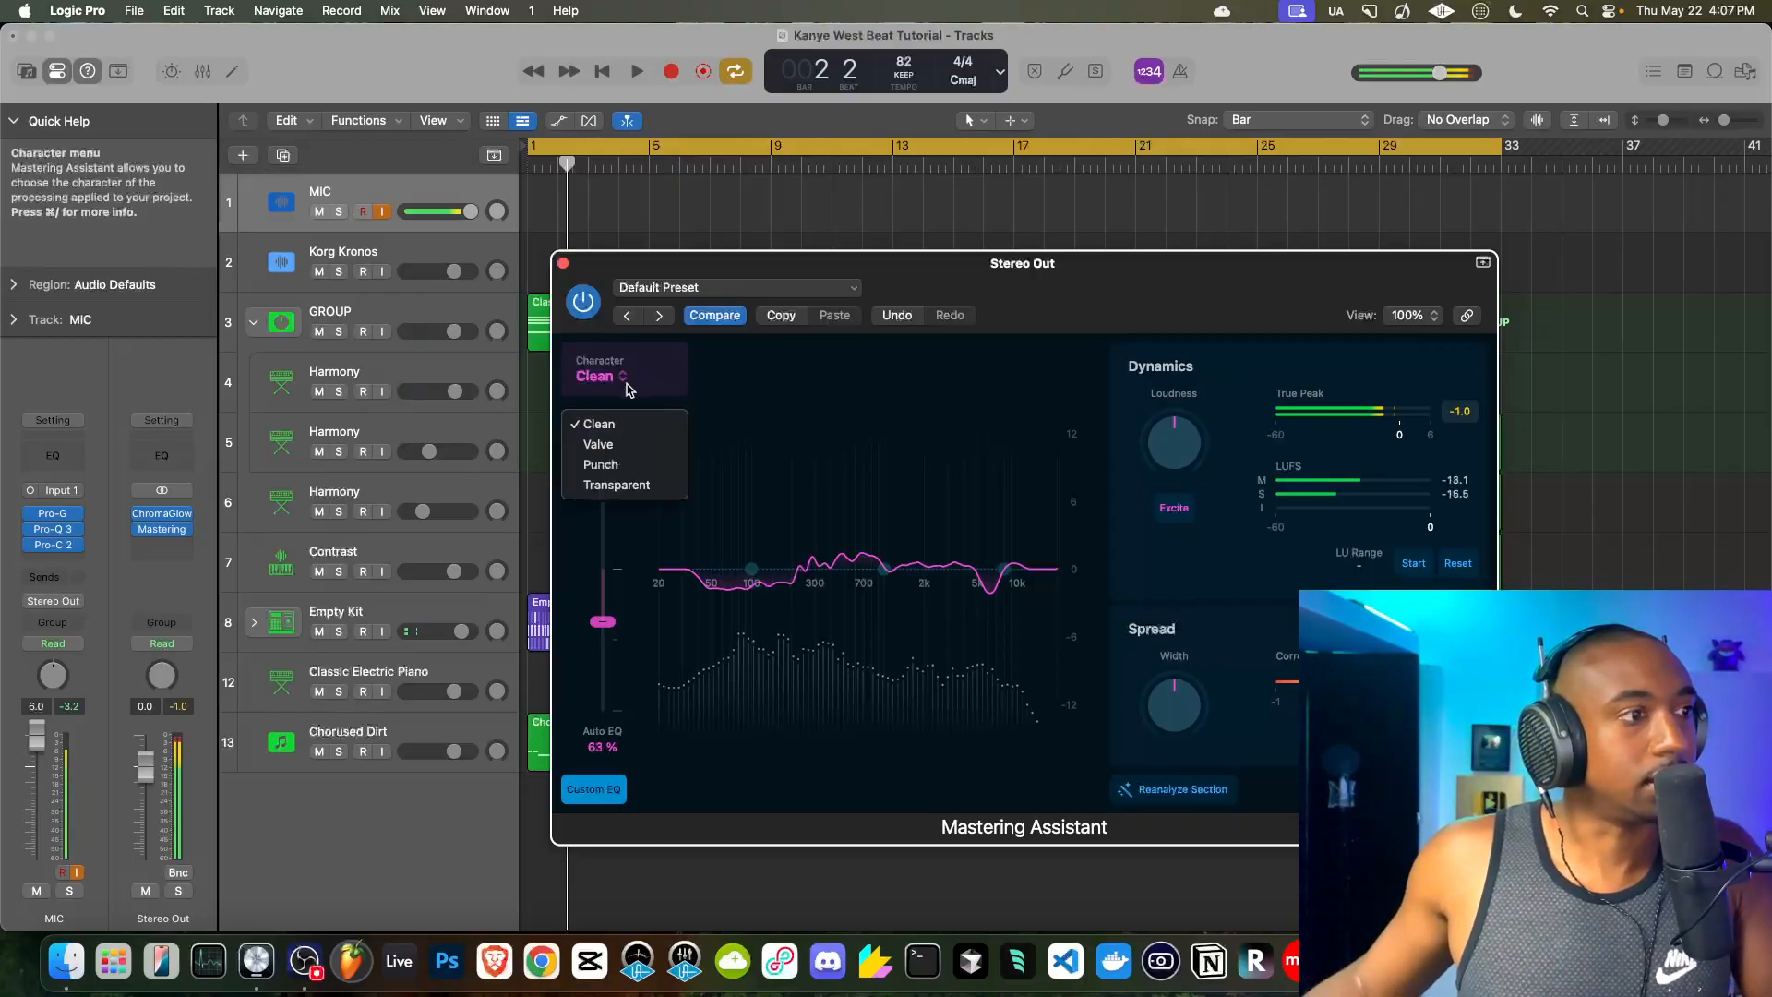
pyautogui.click(617, 465)
pyautogui.press('space')
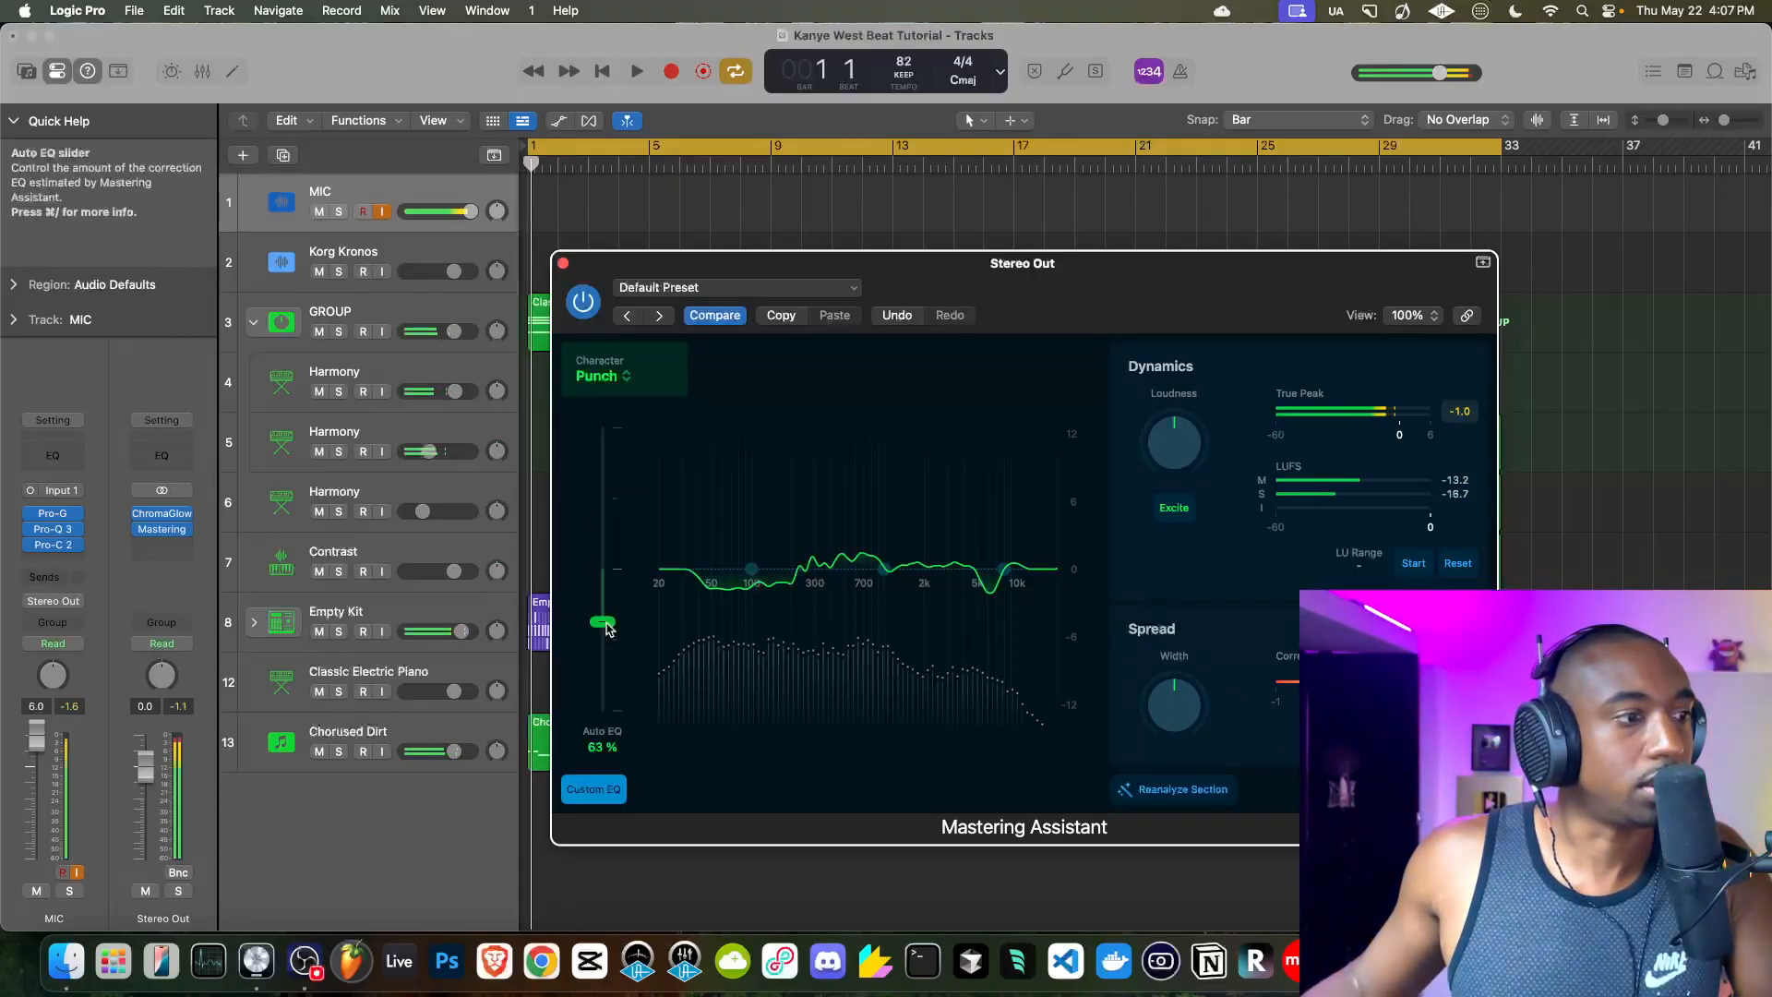
pyautogui.press('space')
pyautogui.moveTo(598, 625); pyautogui.dragTo(595, 492)
pyautogui.moveTo(600, 630); pyautogui.dragTo(602, 684)
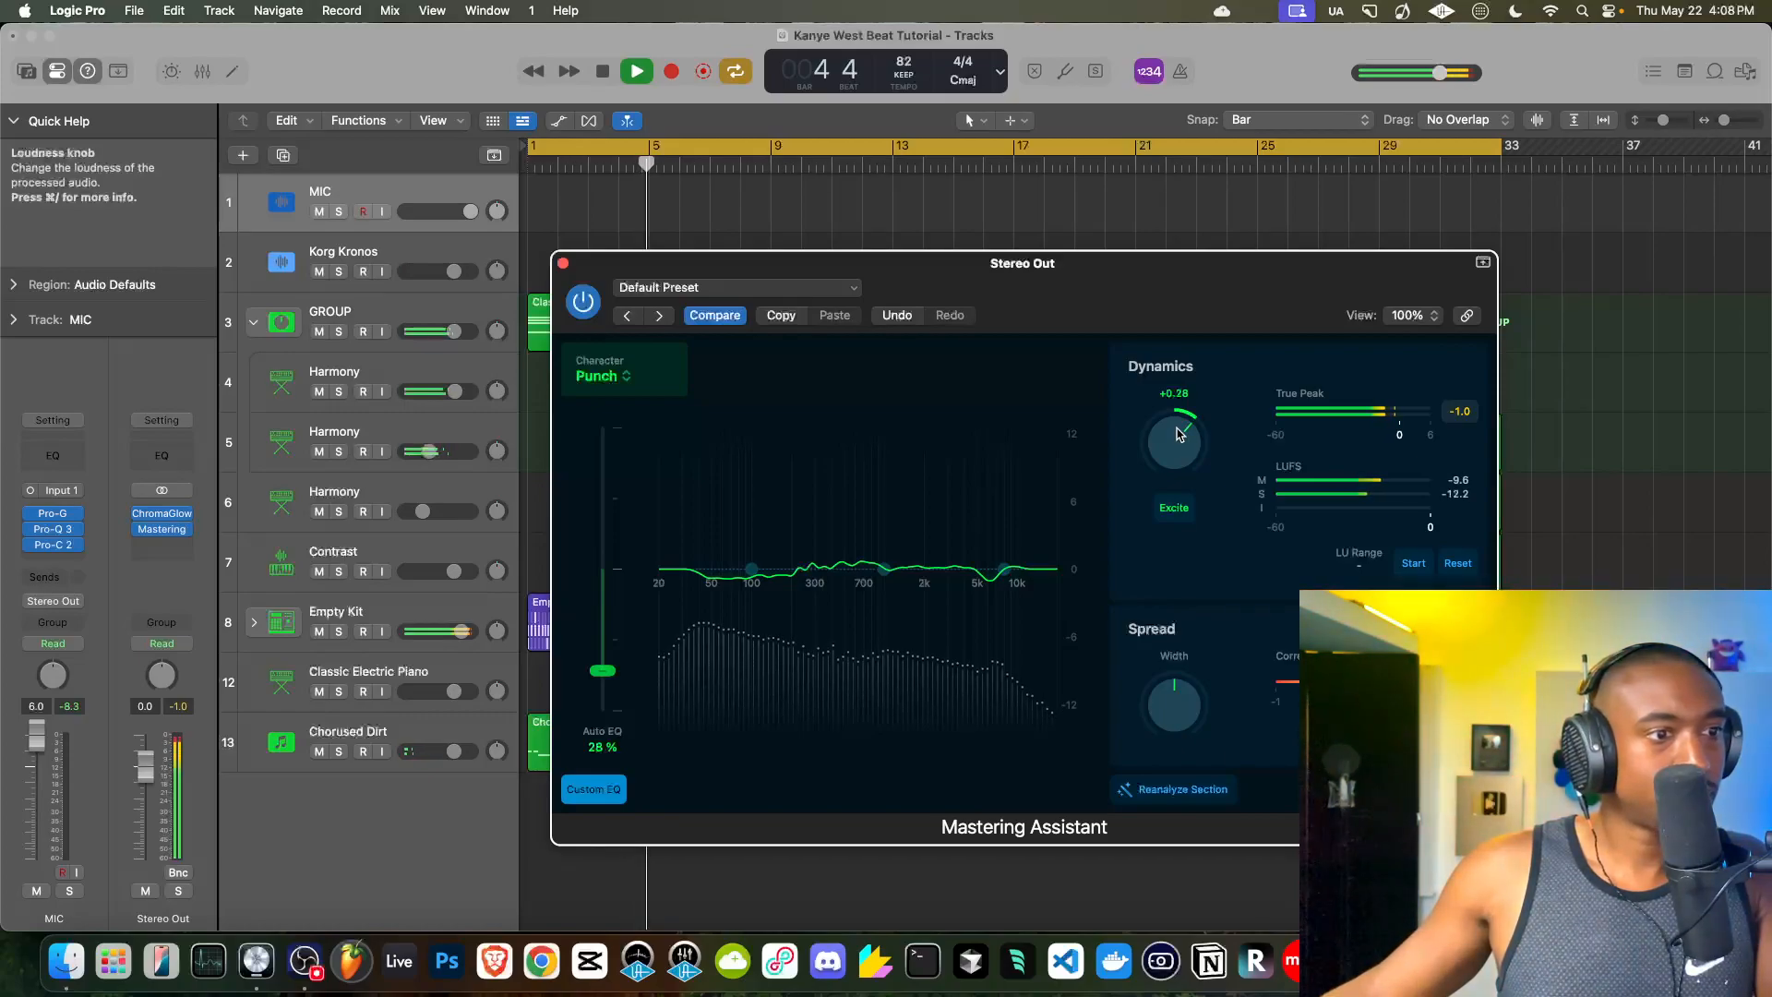
pyautogui.click(1170, 512)
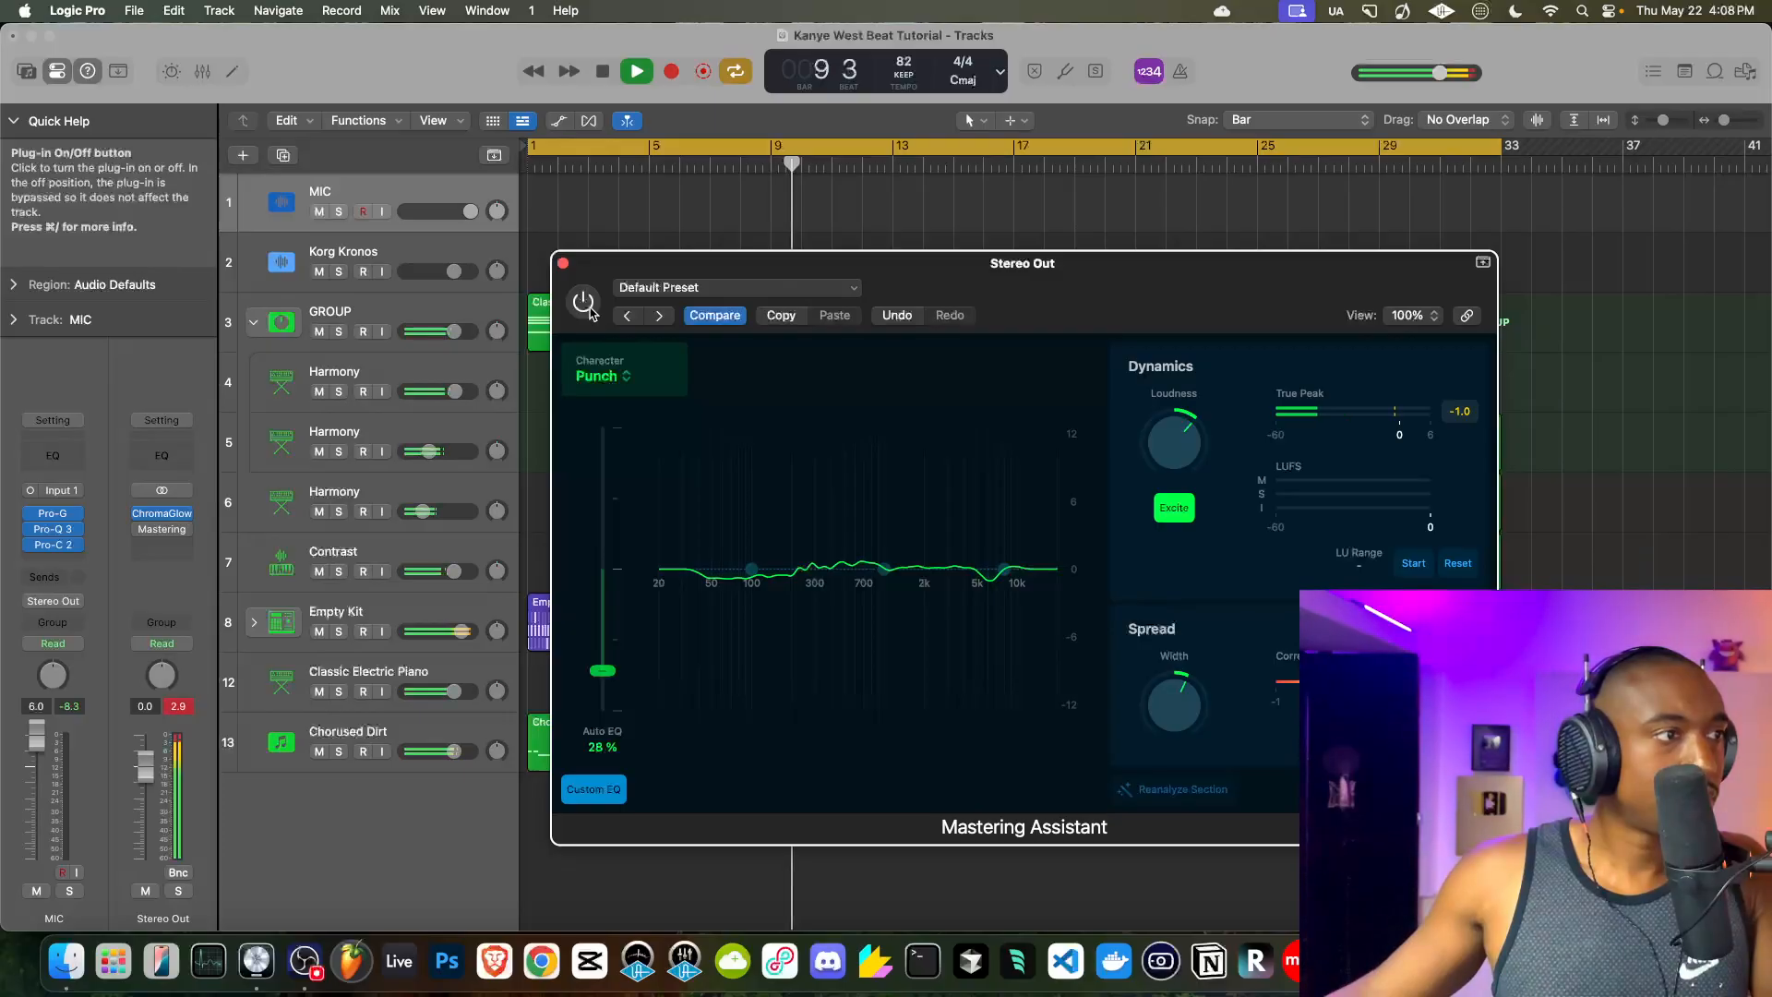
# - Stop playback, close Mastering Assistant and remove it from the Stereo Out channel
pyautogui.press('space')
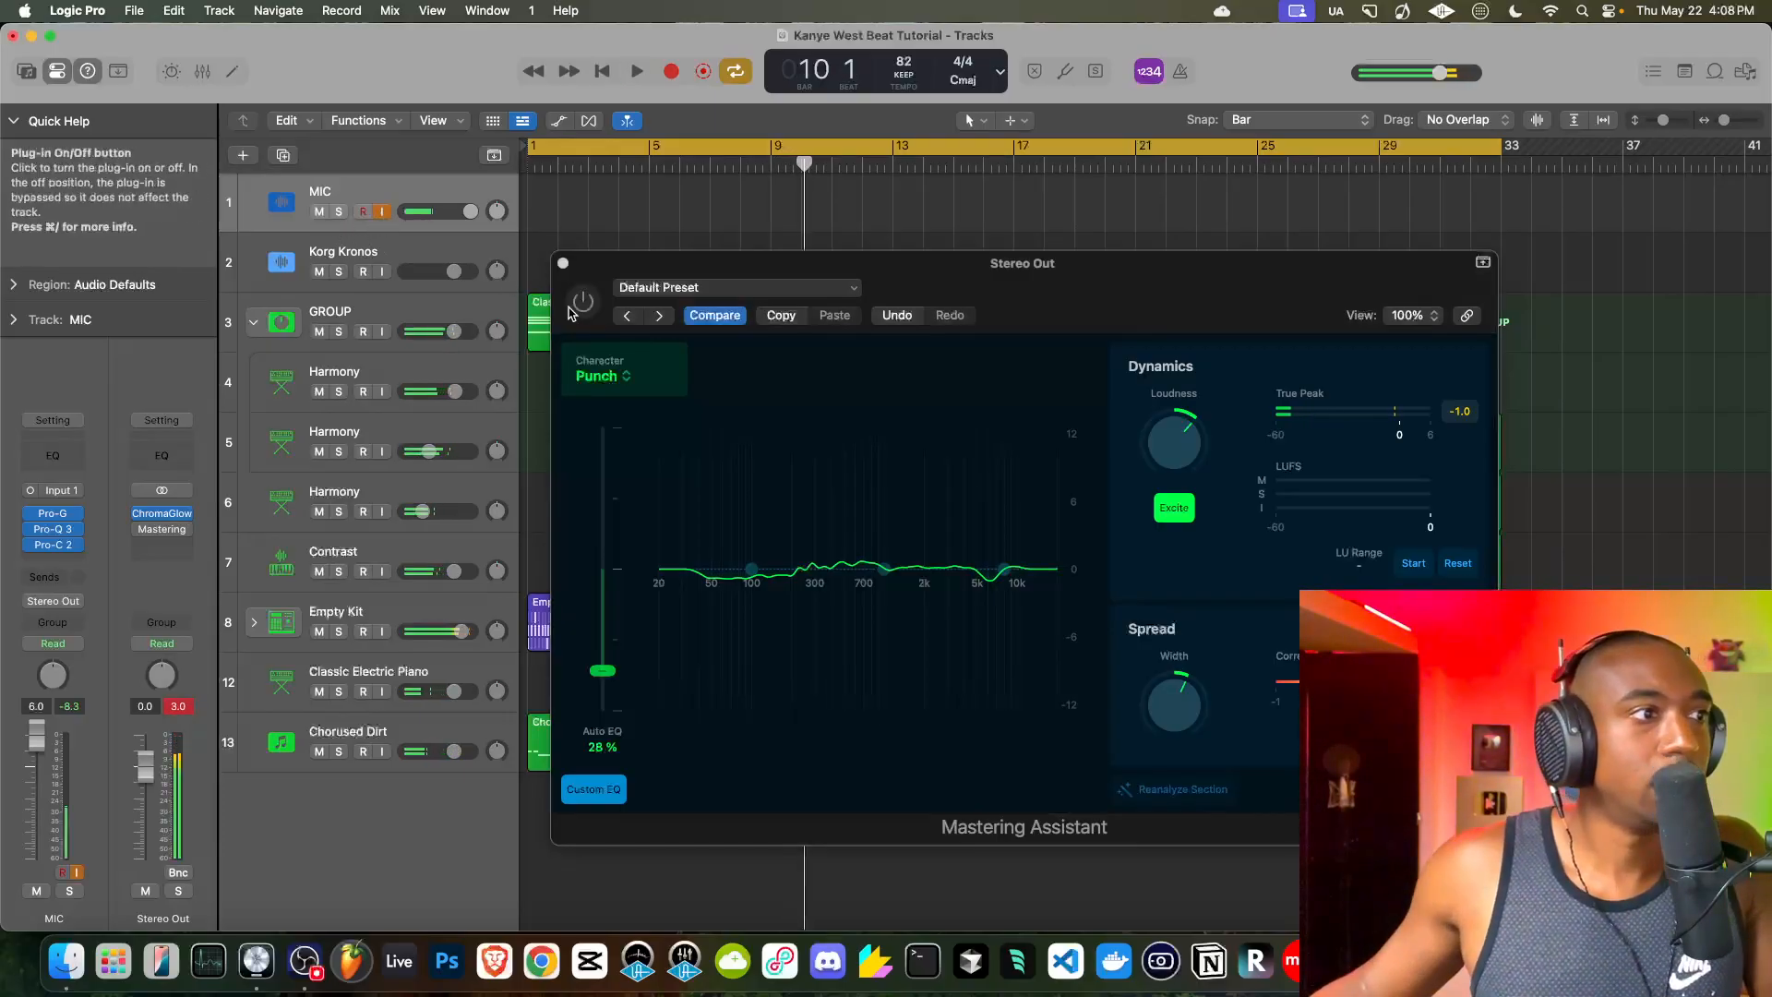
pyautogui.click(562, 263)
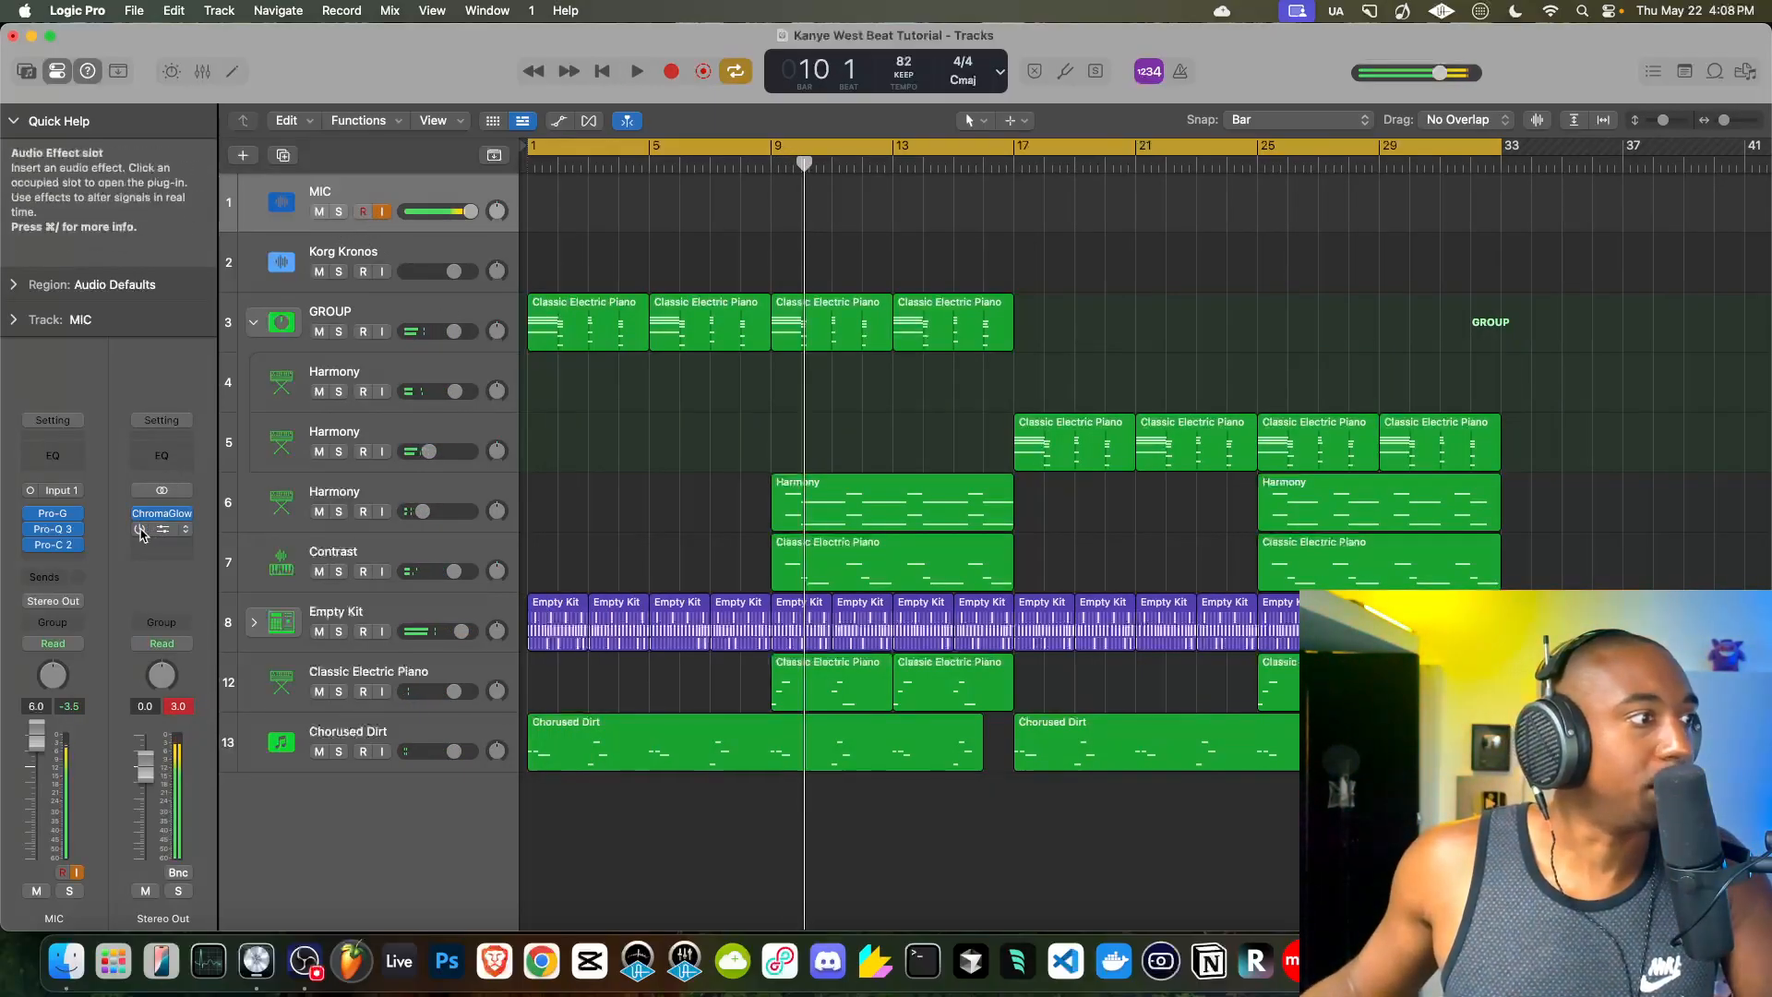
pyautogui.click(186, 533)
pyautogui.click(218, 499)
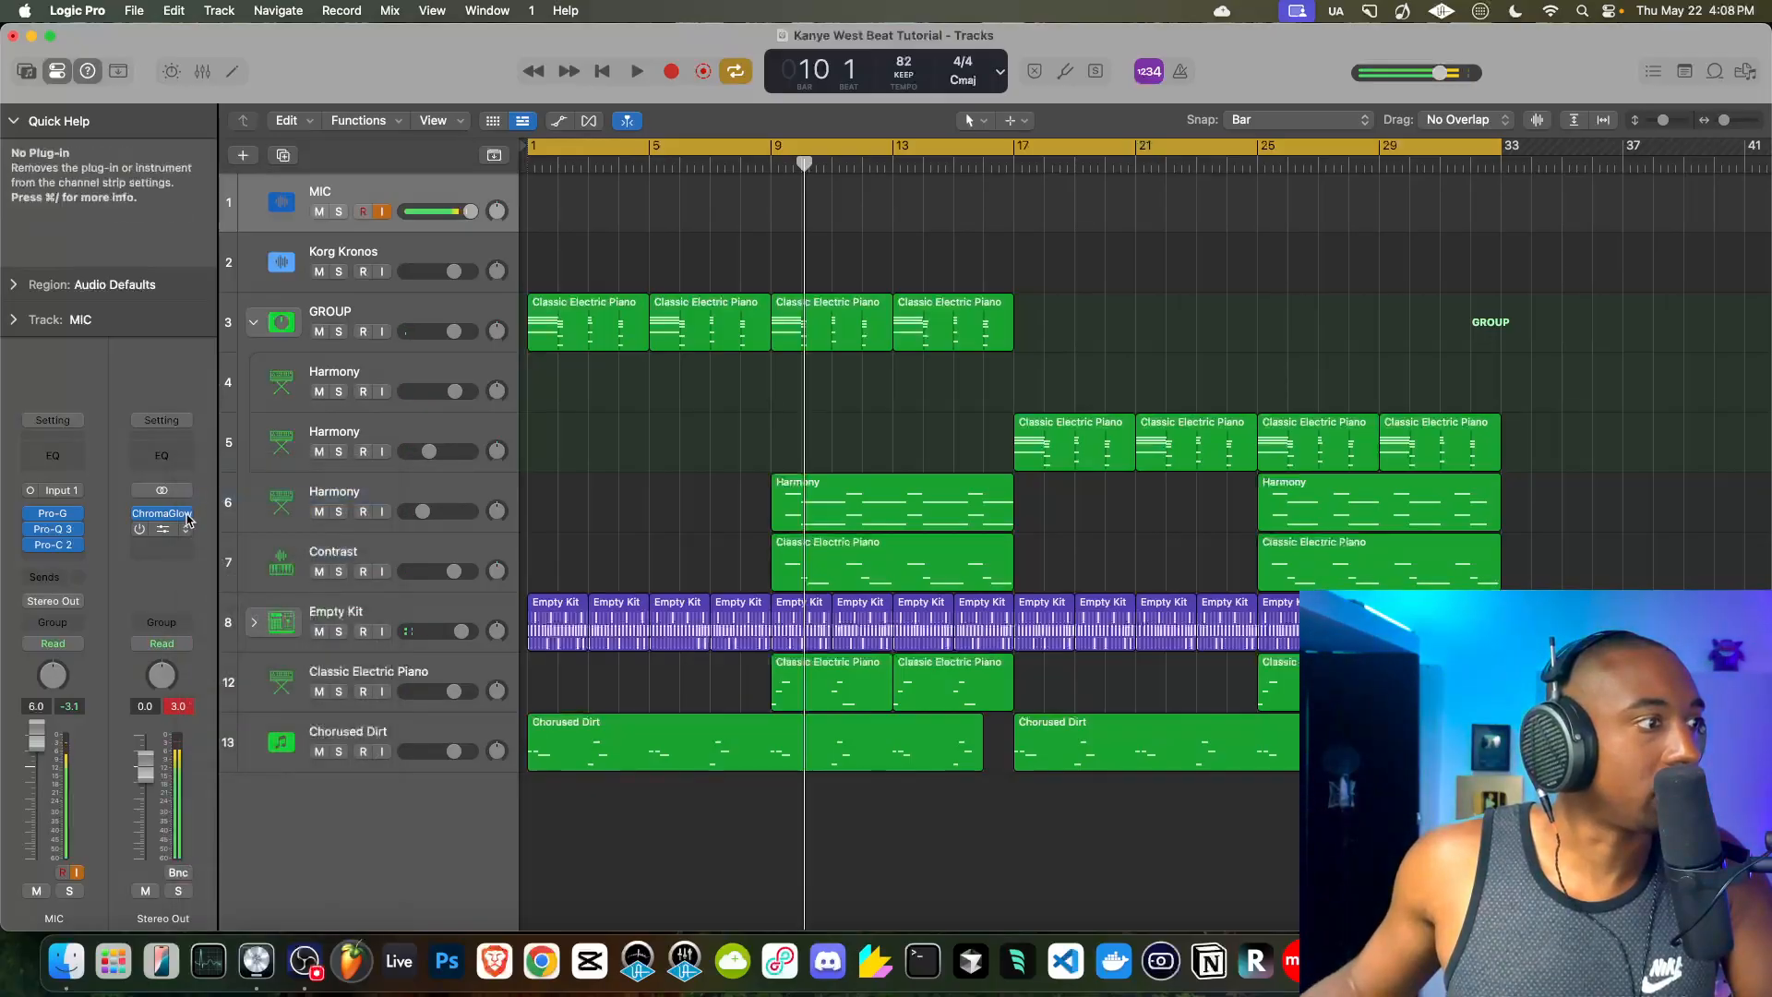
# - Insert a stereo Compressor after ChromaGlow on the Stereo Out channel and set its threshold to 0.0 dB
pyautogui.press('space')
pyautogui.press('space')
pyautogui.click(161, 531)
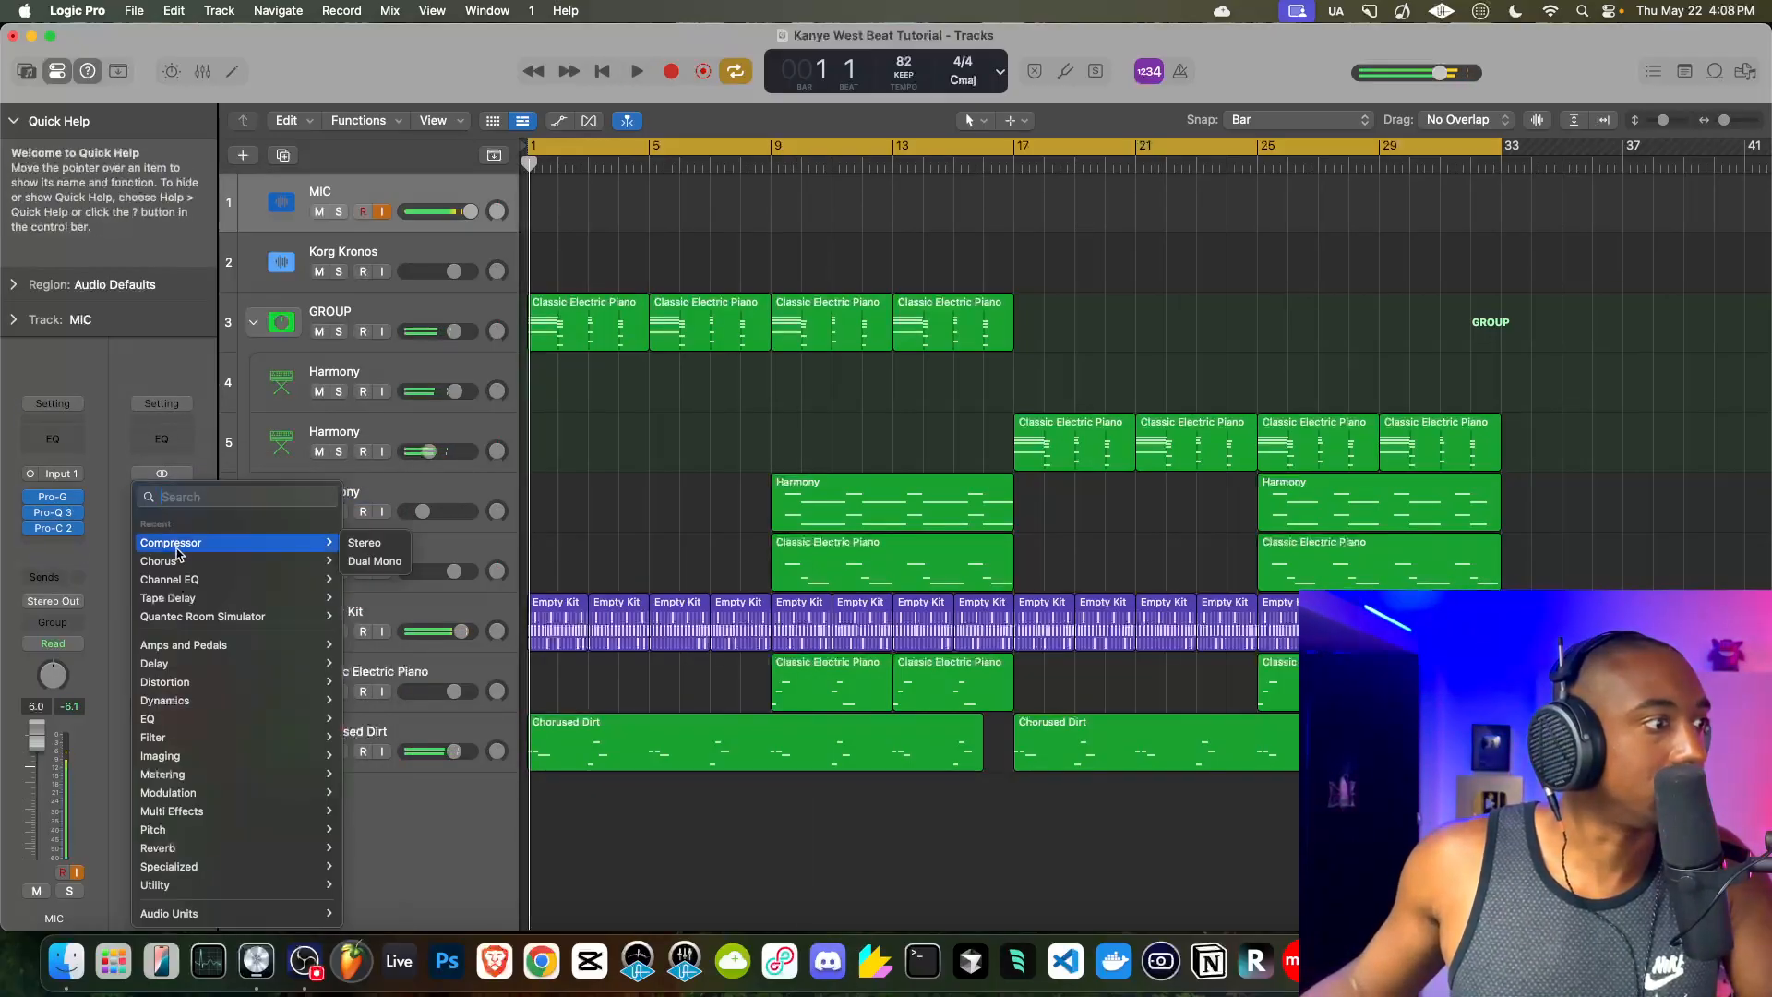
pyautogui.click(353, 549)
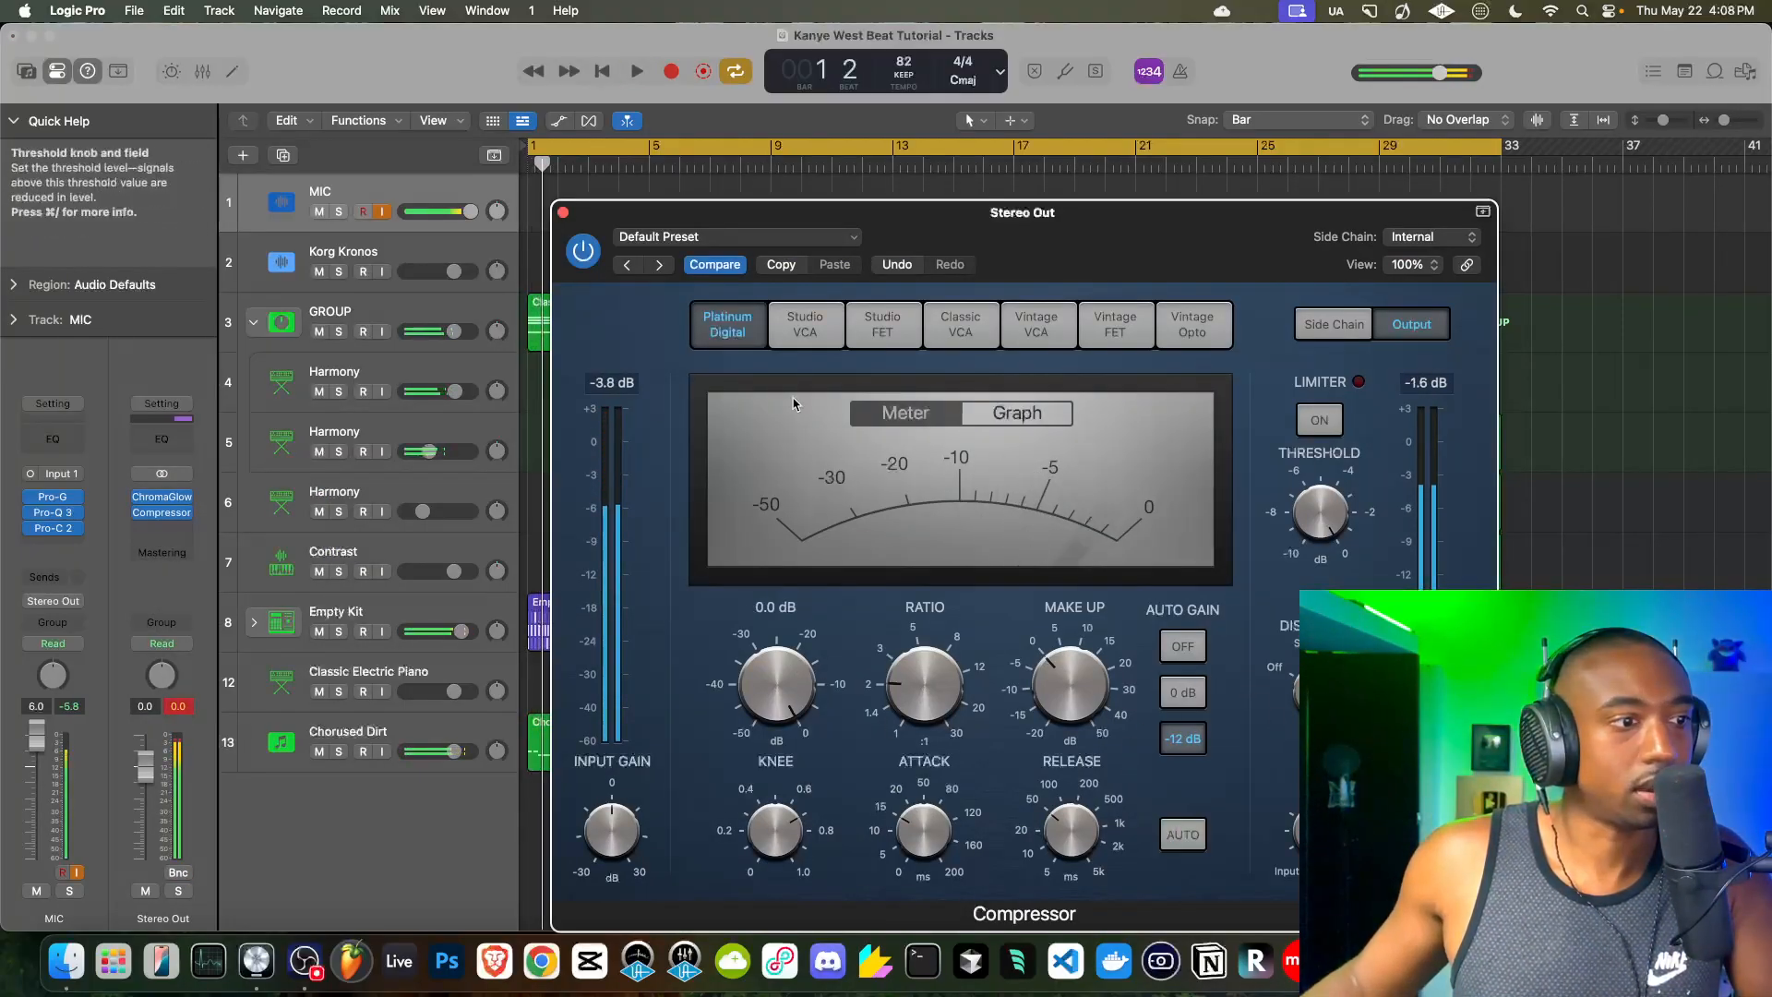
# - Lower the Stereo Out Compressor's ratio, try its input gain during playback, and close the plug-in
pyautogui.press('space')
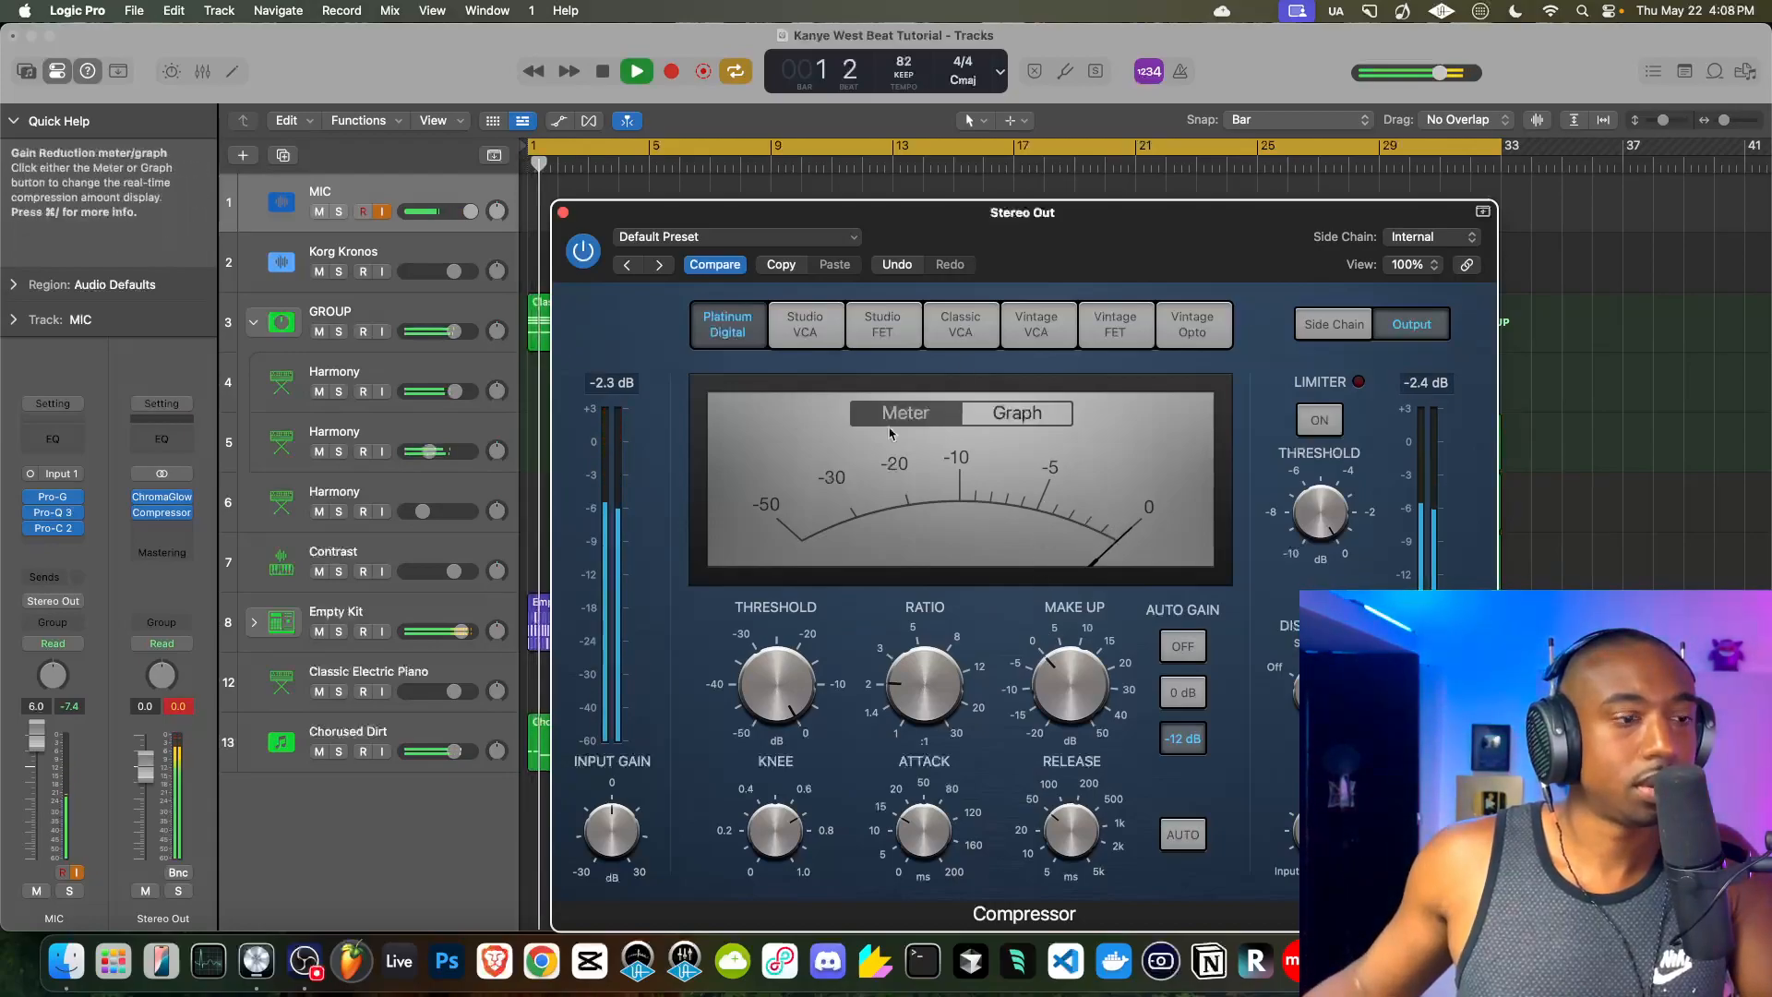
pyautogui.moveTo(921, 692); pyautogui.dragTo(919, 735)
pyautogui.moveTo(619, 824); pyautogui.dragTo(626, 842)
pyautogui.press('space')
pyautogui.press('space')
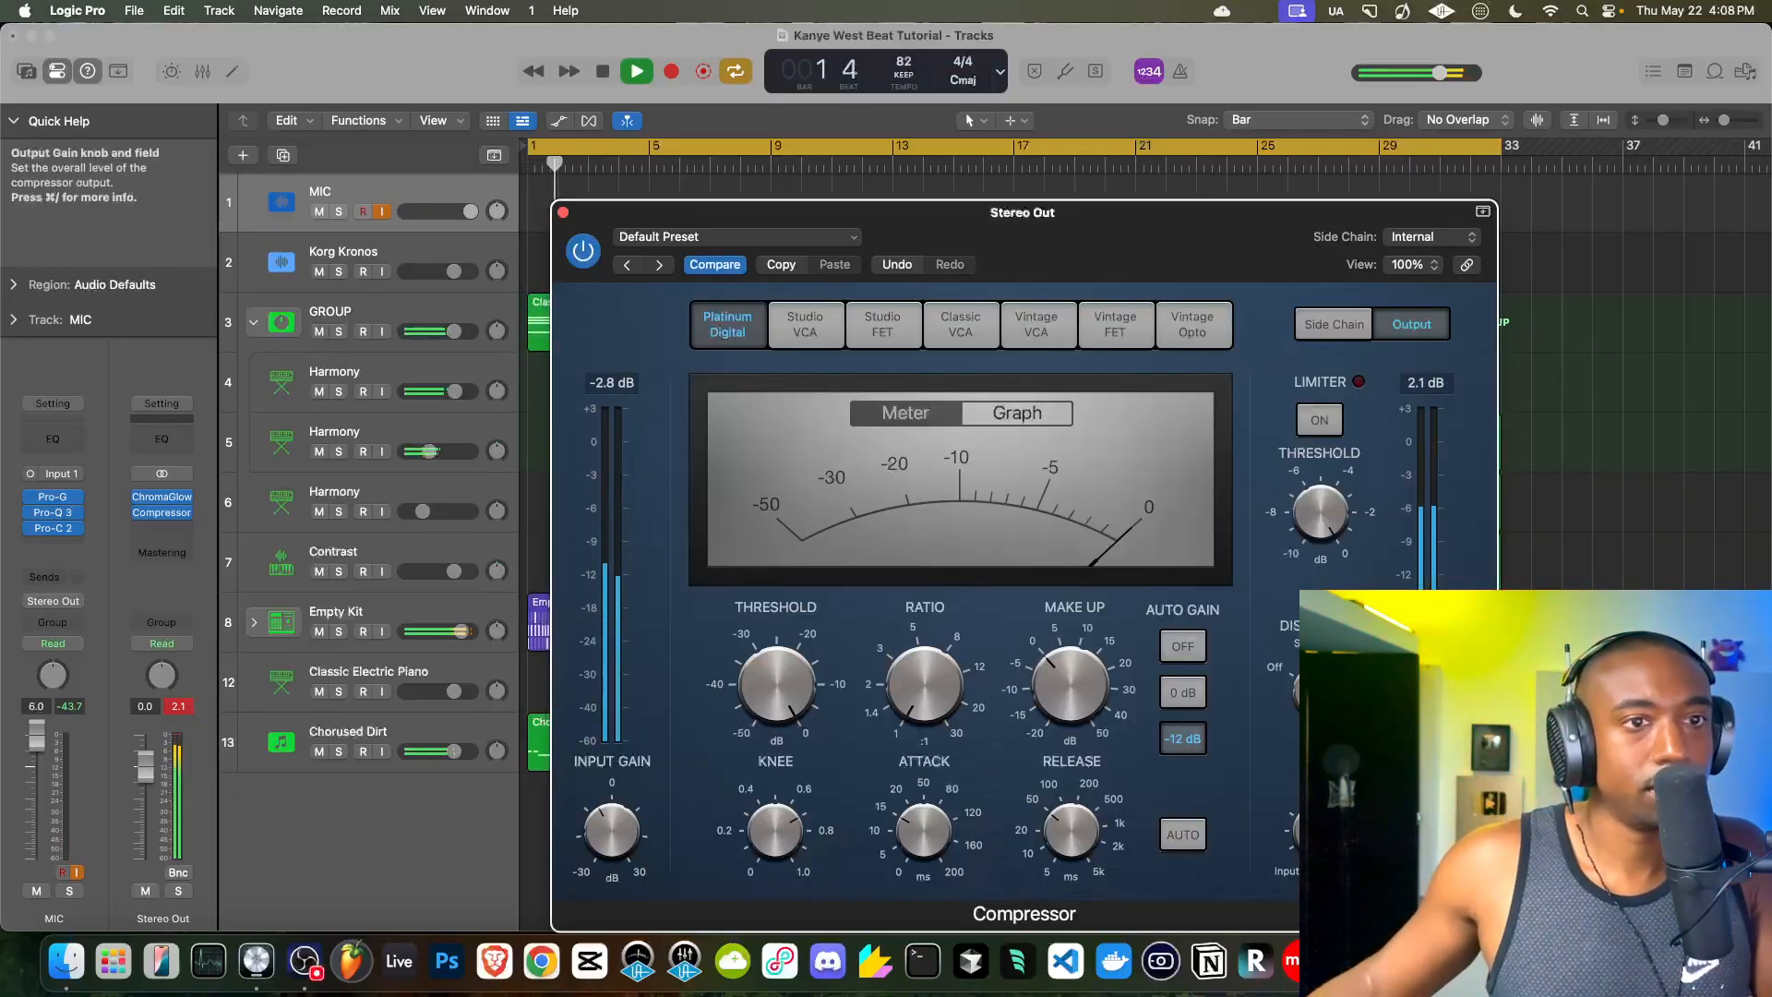
pyautogui.press('space')
pyautogui.click(563, 212)
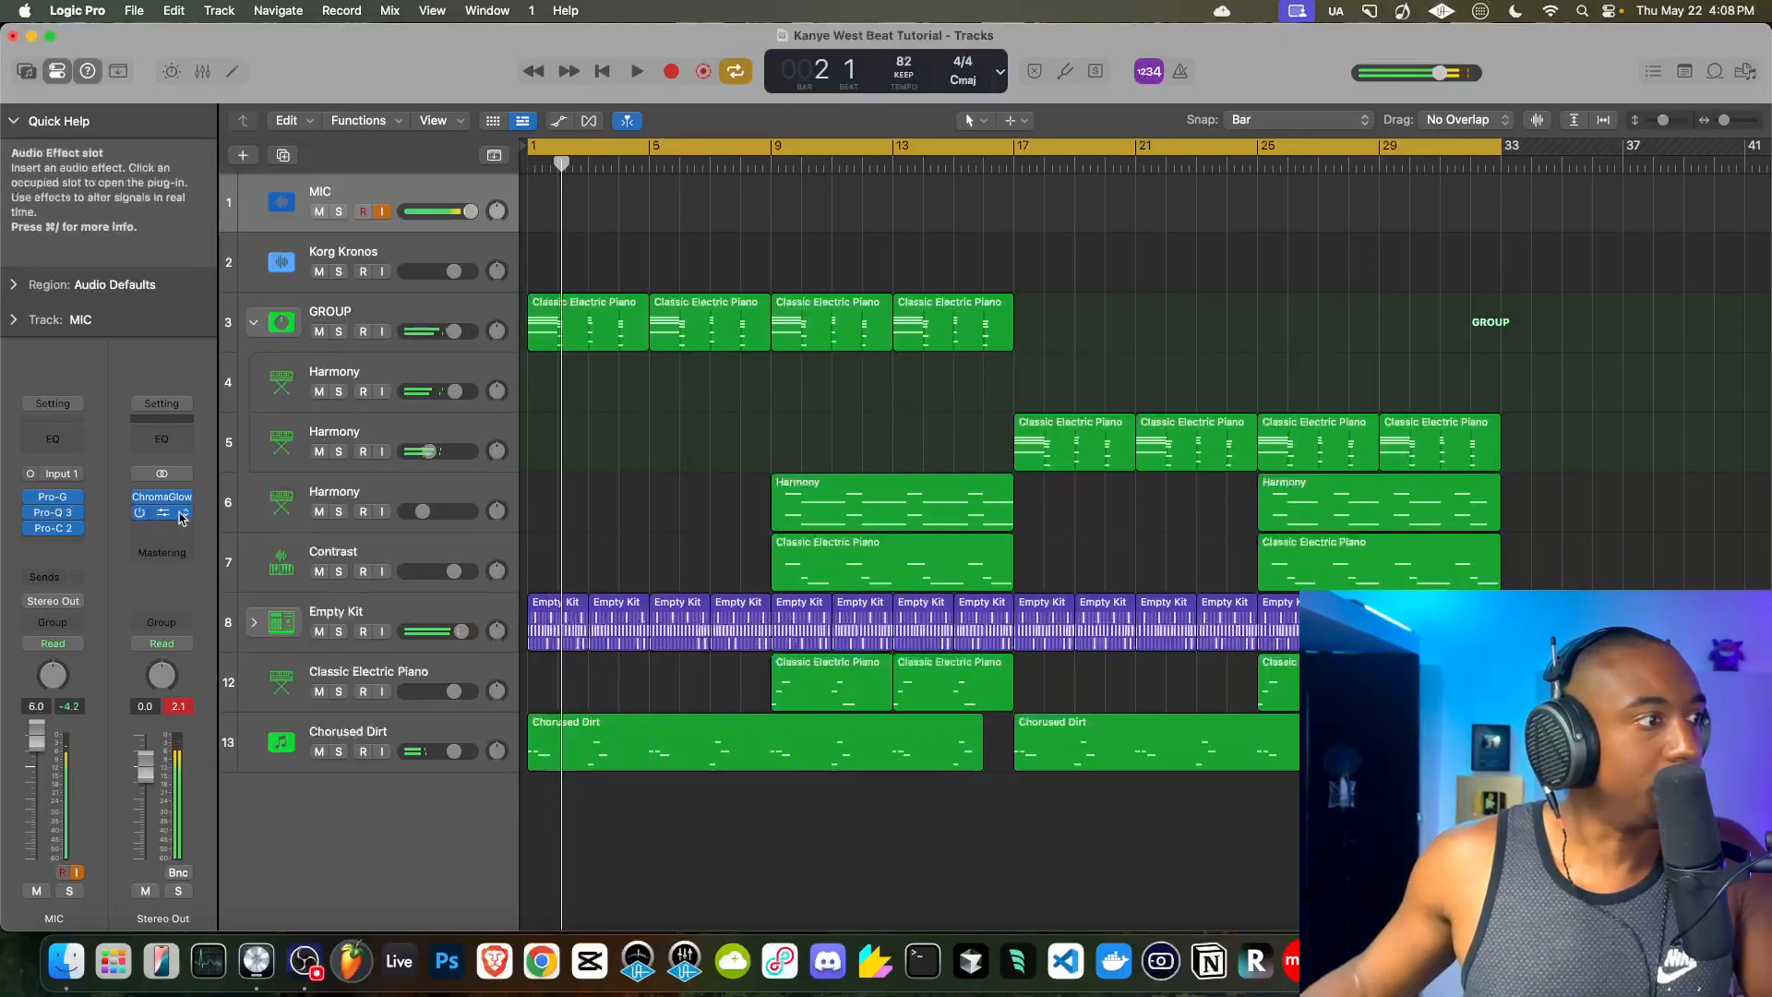
# - Insert a Limiter after the Compressor on the Stereo Out channel and set its gain to +0.7 dB during playback
pyautogui.press('space')
pyautogui.click(189, 514)
pyautogui.moveTo(203, 812)
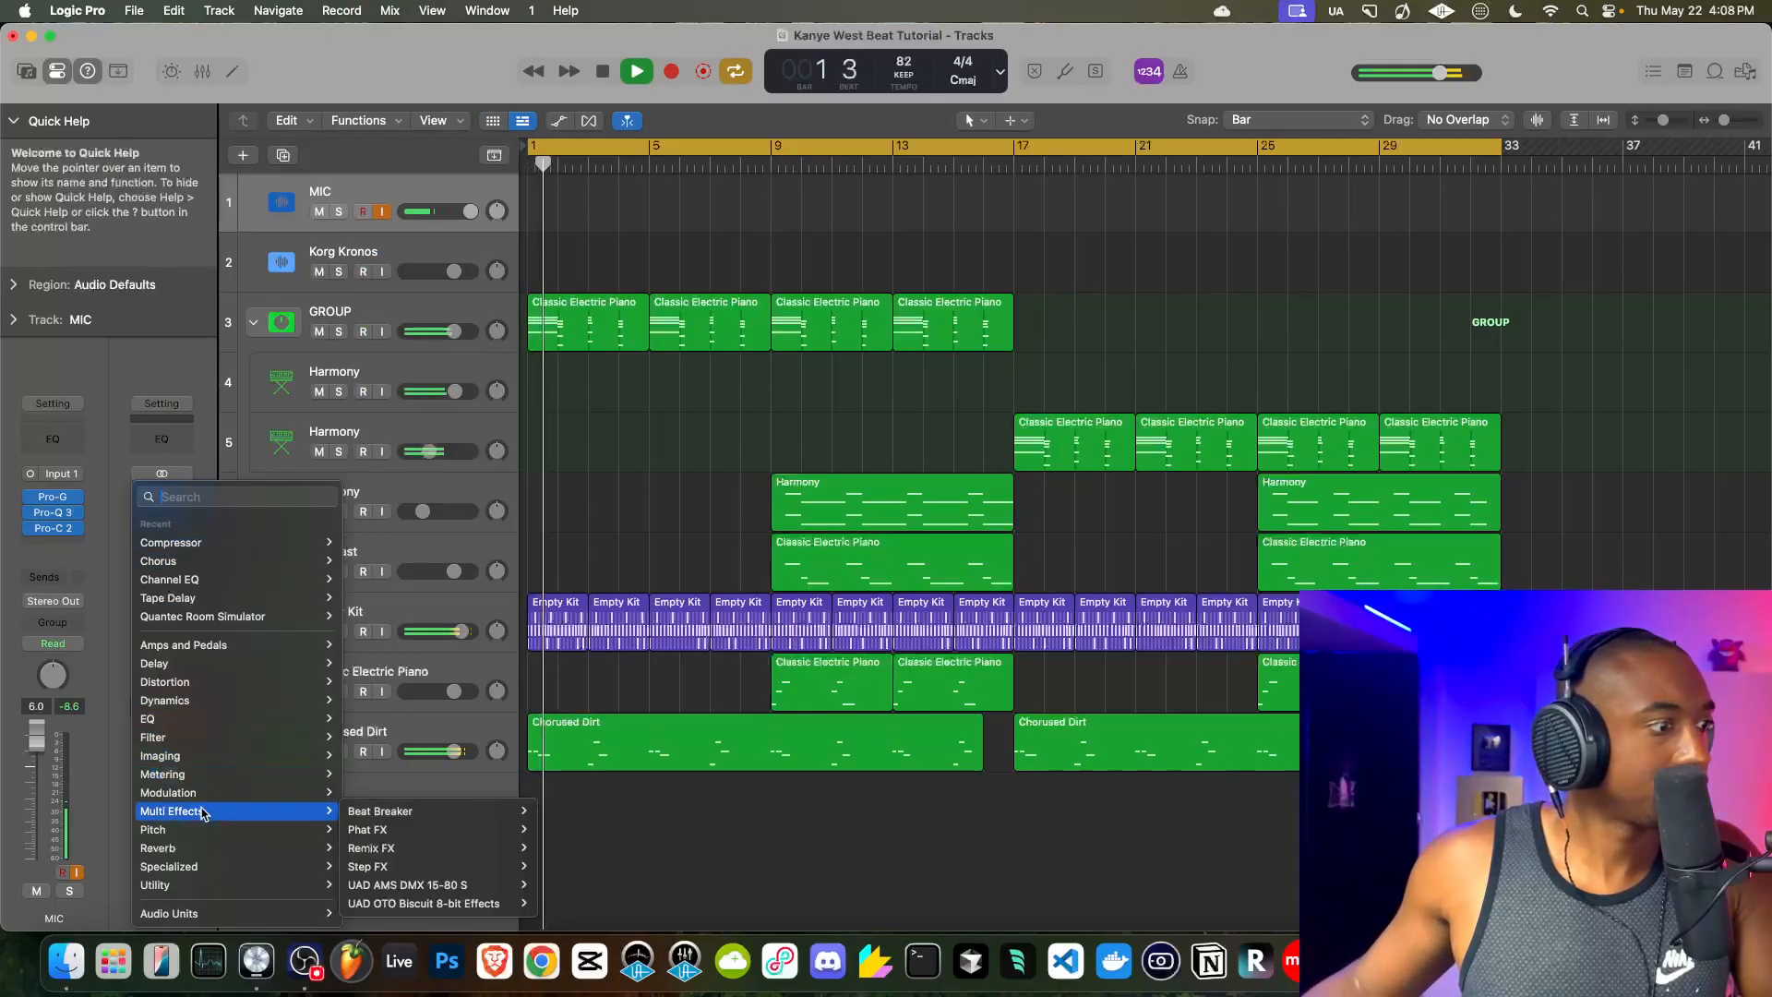
pyautogui.moveTo(199, 701)
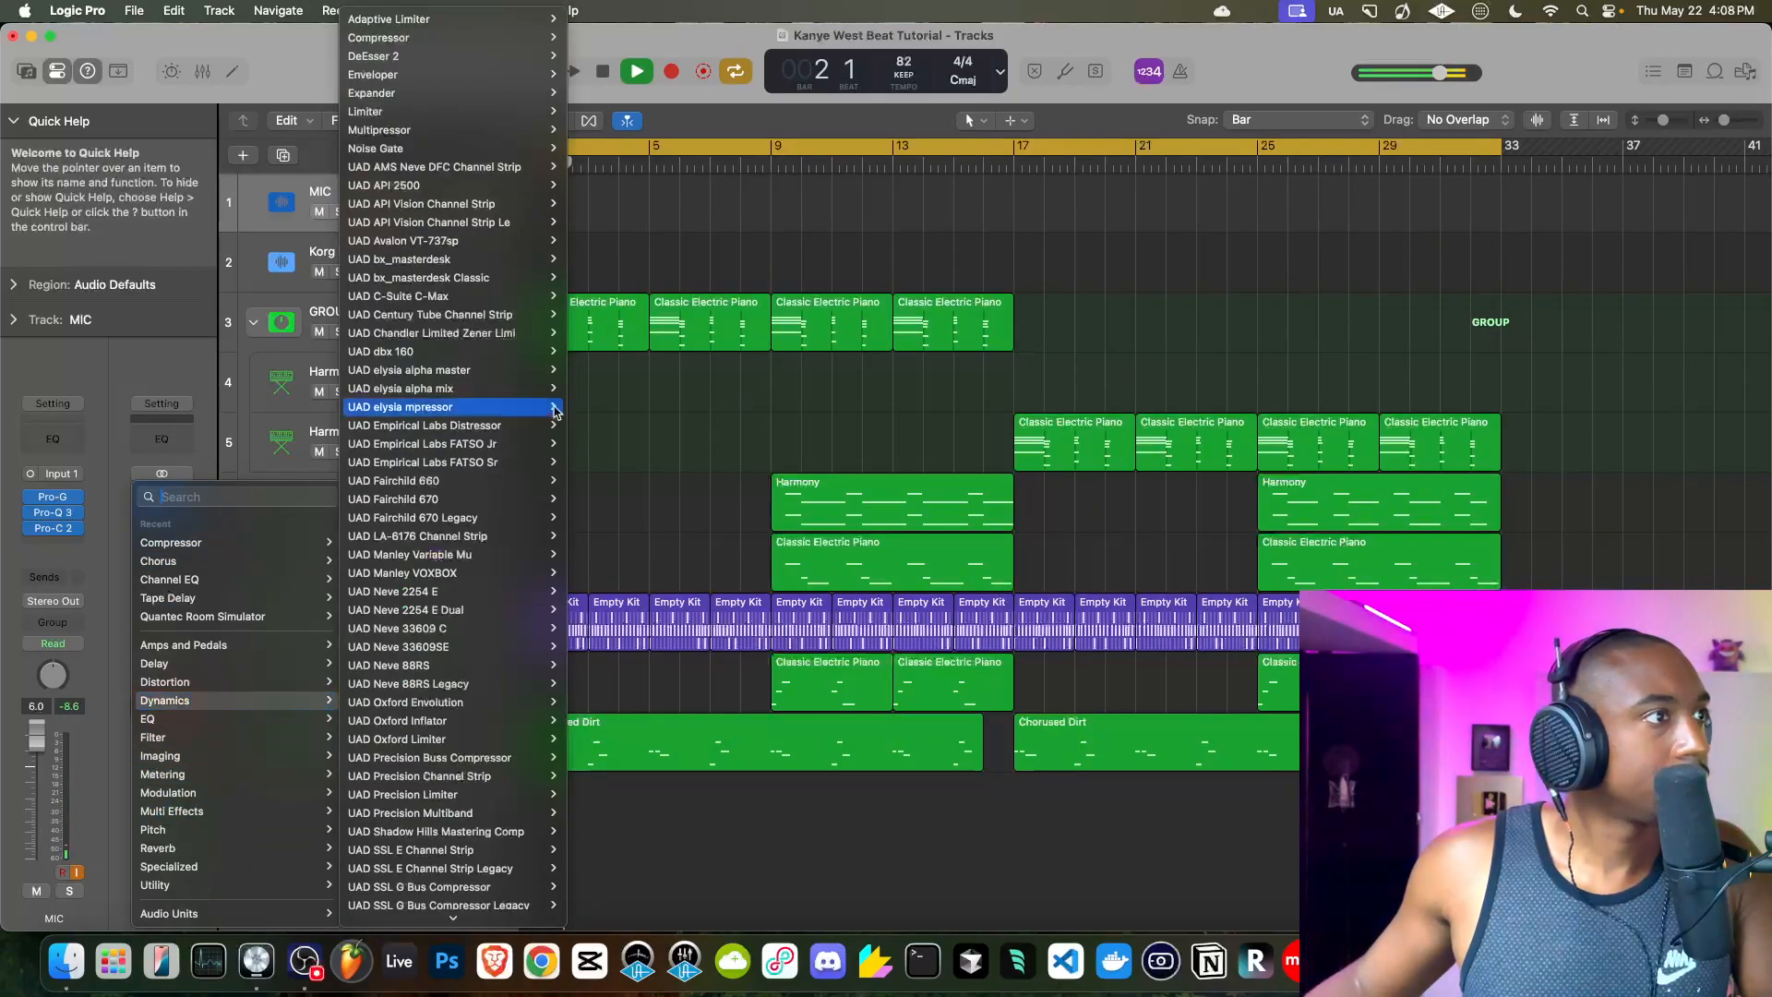
pyautogui.click(433, 112)
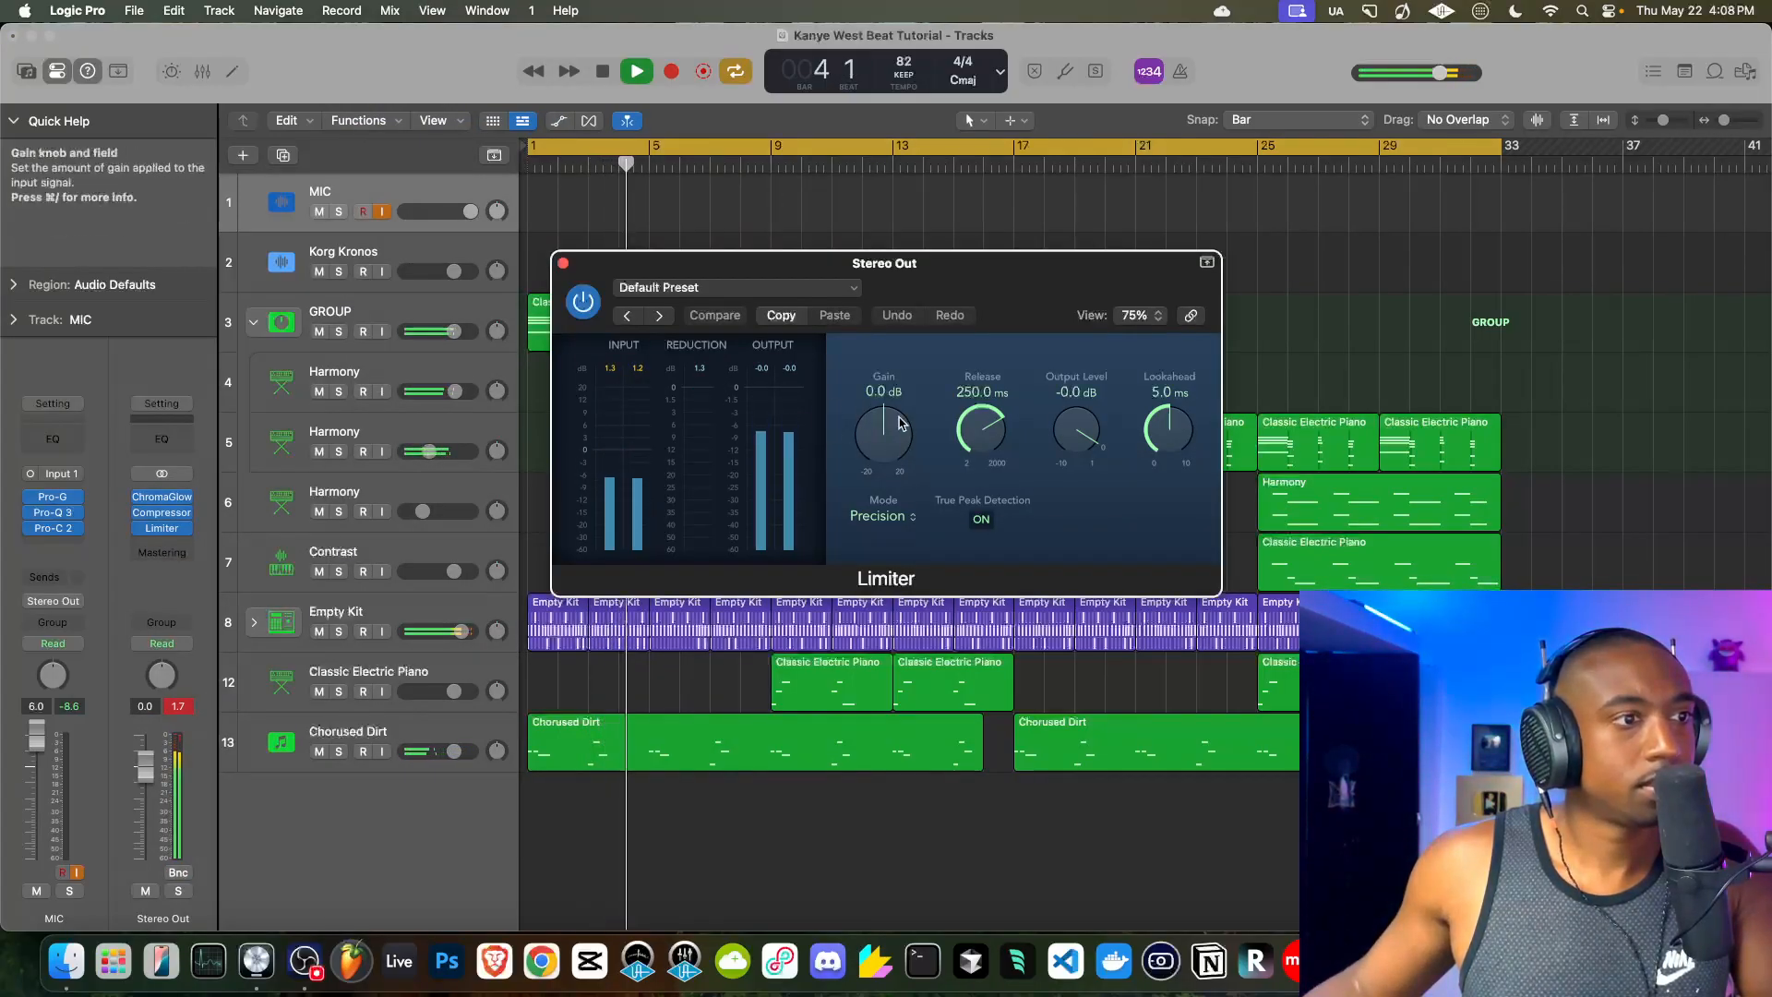
pyautogui.moveTo(887, 438); pyautogui.dragTo(887, 432)
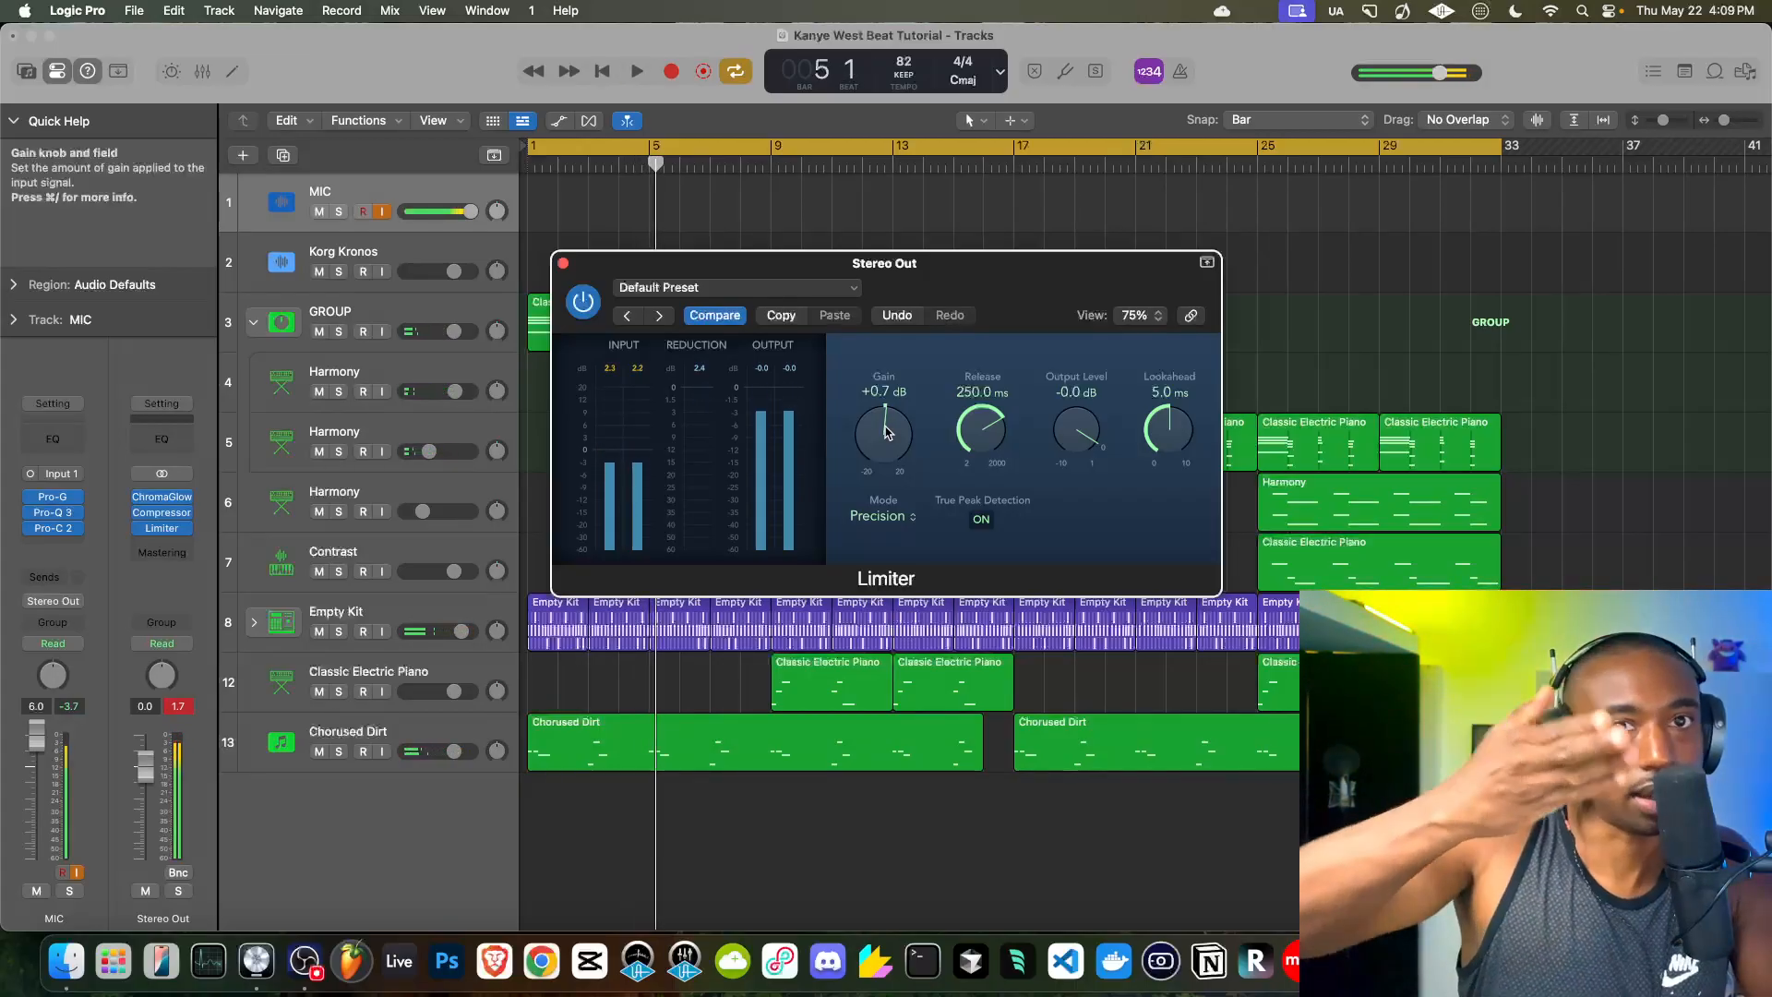
# - Restart playback from the beginning, set the Stereo Out Limiter's gain to 0.0 dB, and disarm recording on the MIC track
pyautogui.press('Return')
pyautogui.press('space')
pyautogui.moveTo(887, 432); pyautogui.dragTo(880, 439)
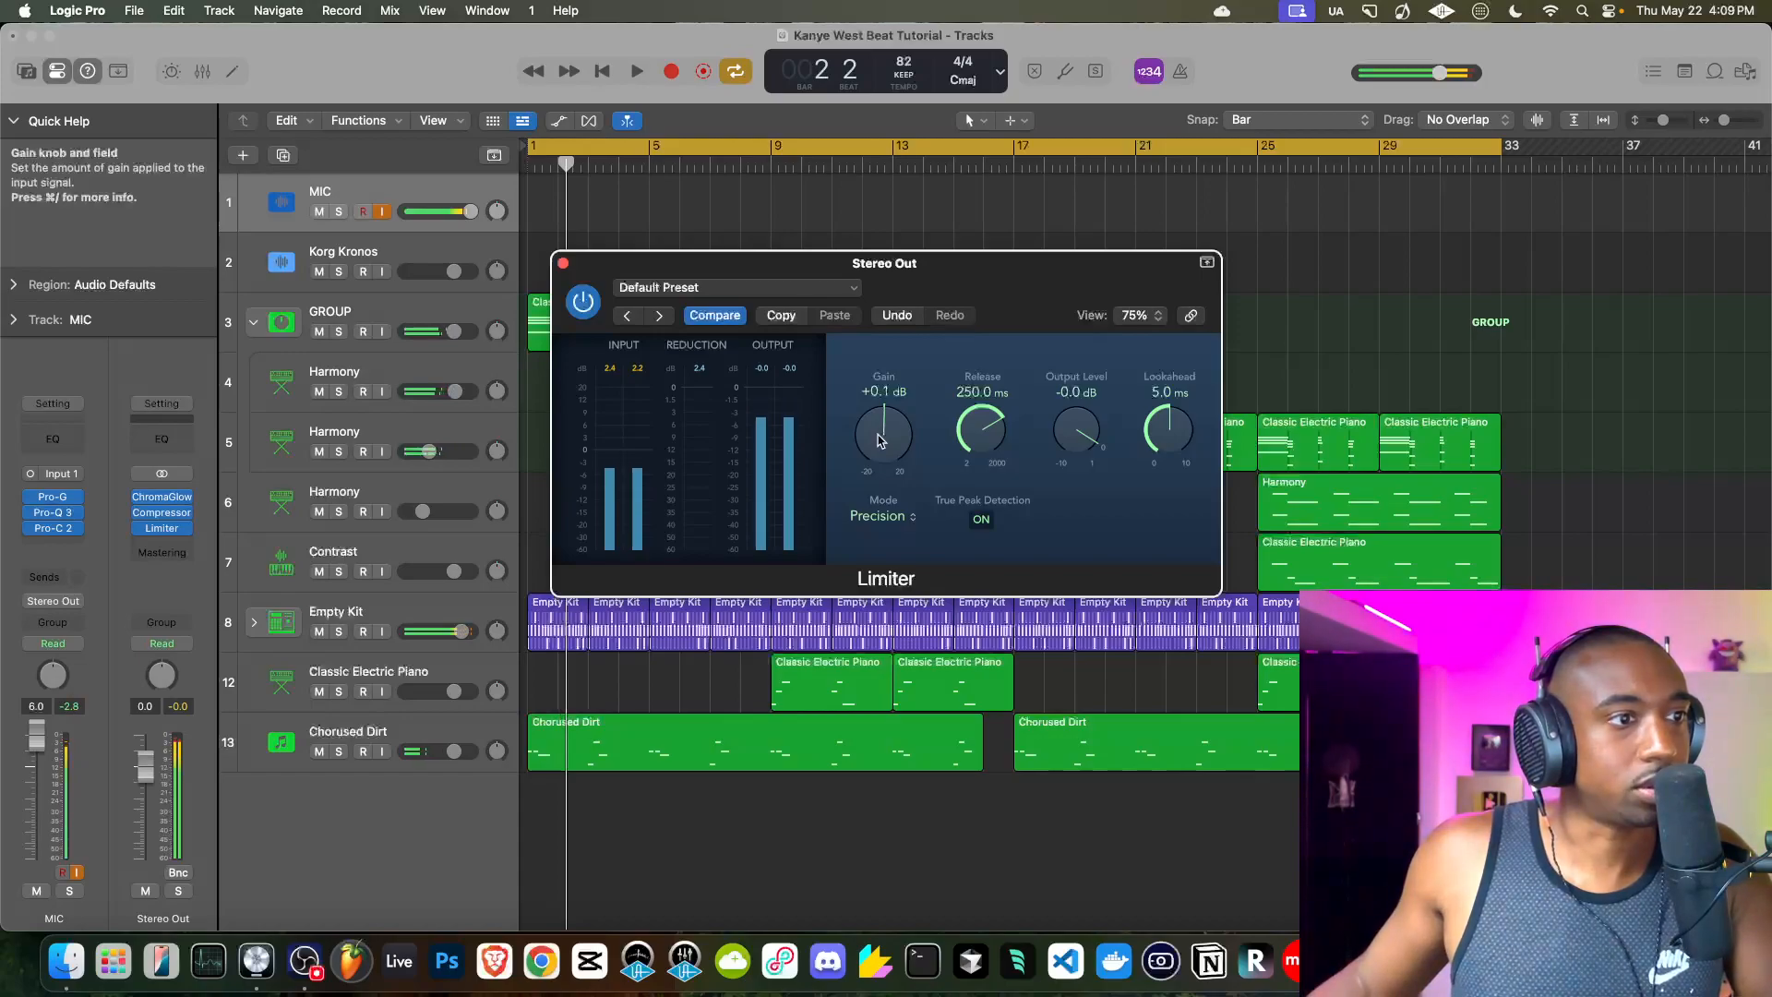
pyautogui.press('Return')
pyautogui.press('space')
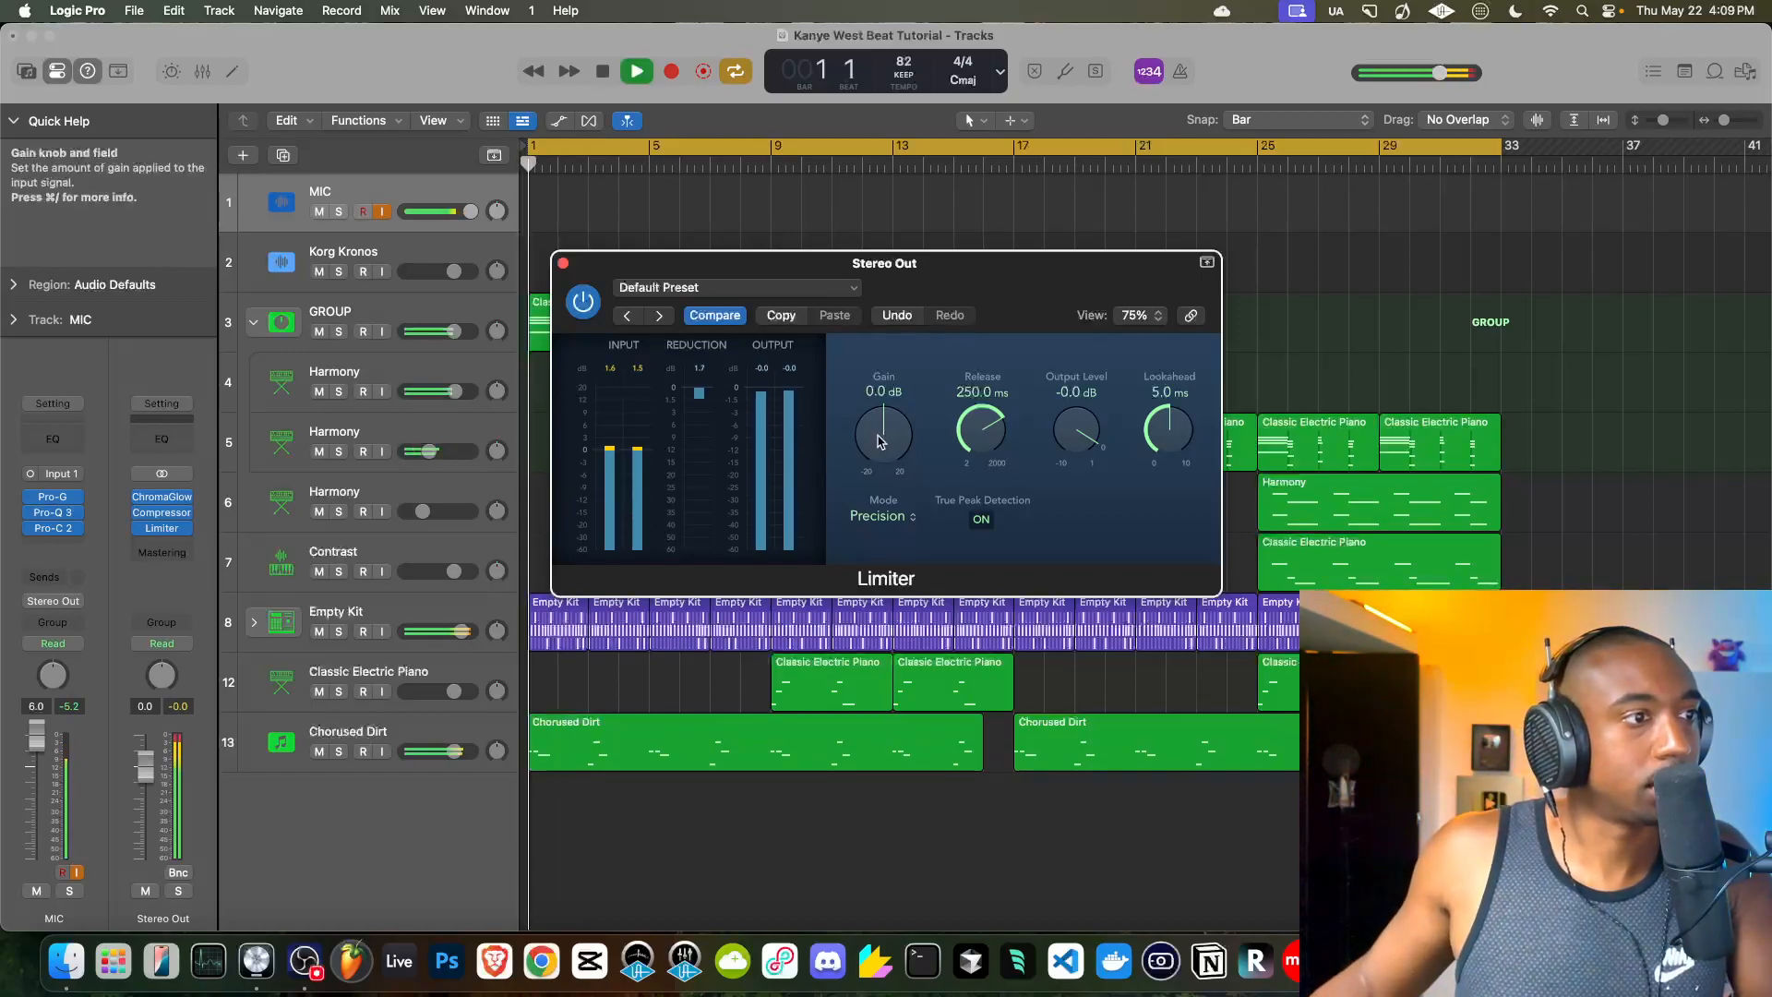
pyautogui.click(380, 211)
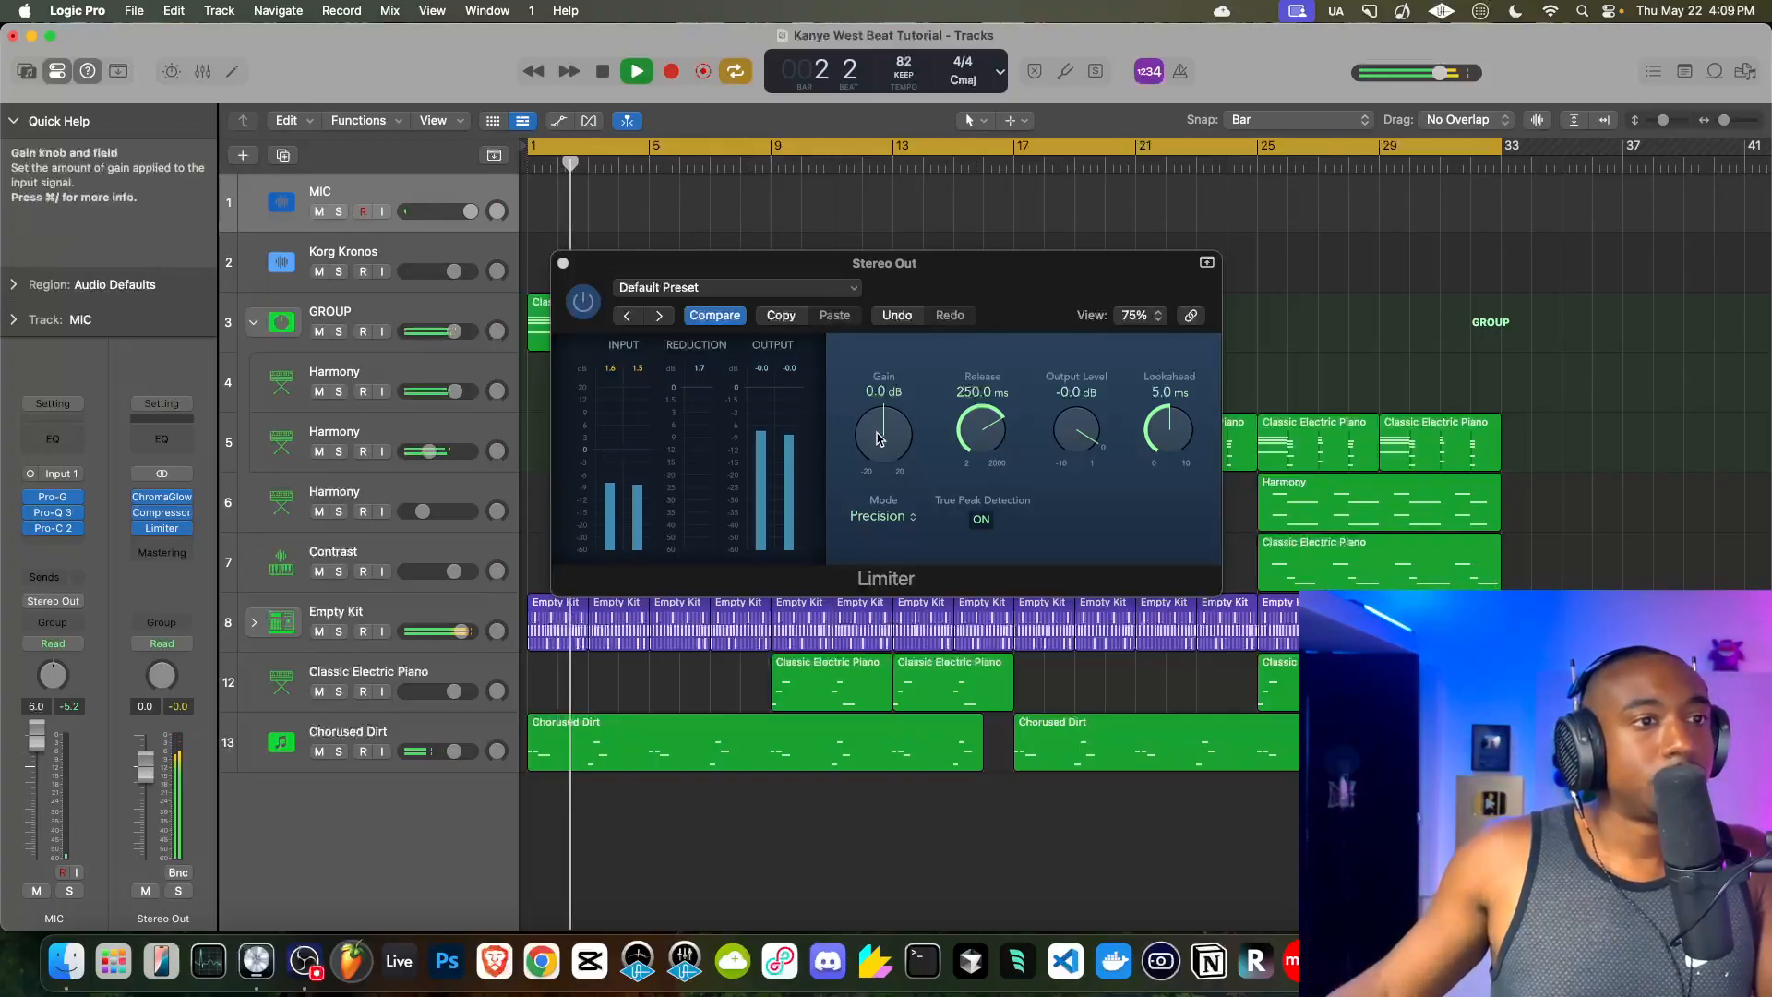
# - Try Limiter gains of +3.6 dB and +1.6 dB on Stereo Out during playback, and close the plug-in
pyautogui.moveTo(878, 439); pyautogui.dragTo(881, 435)
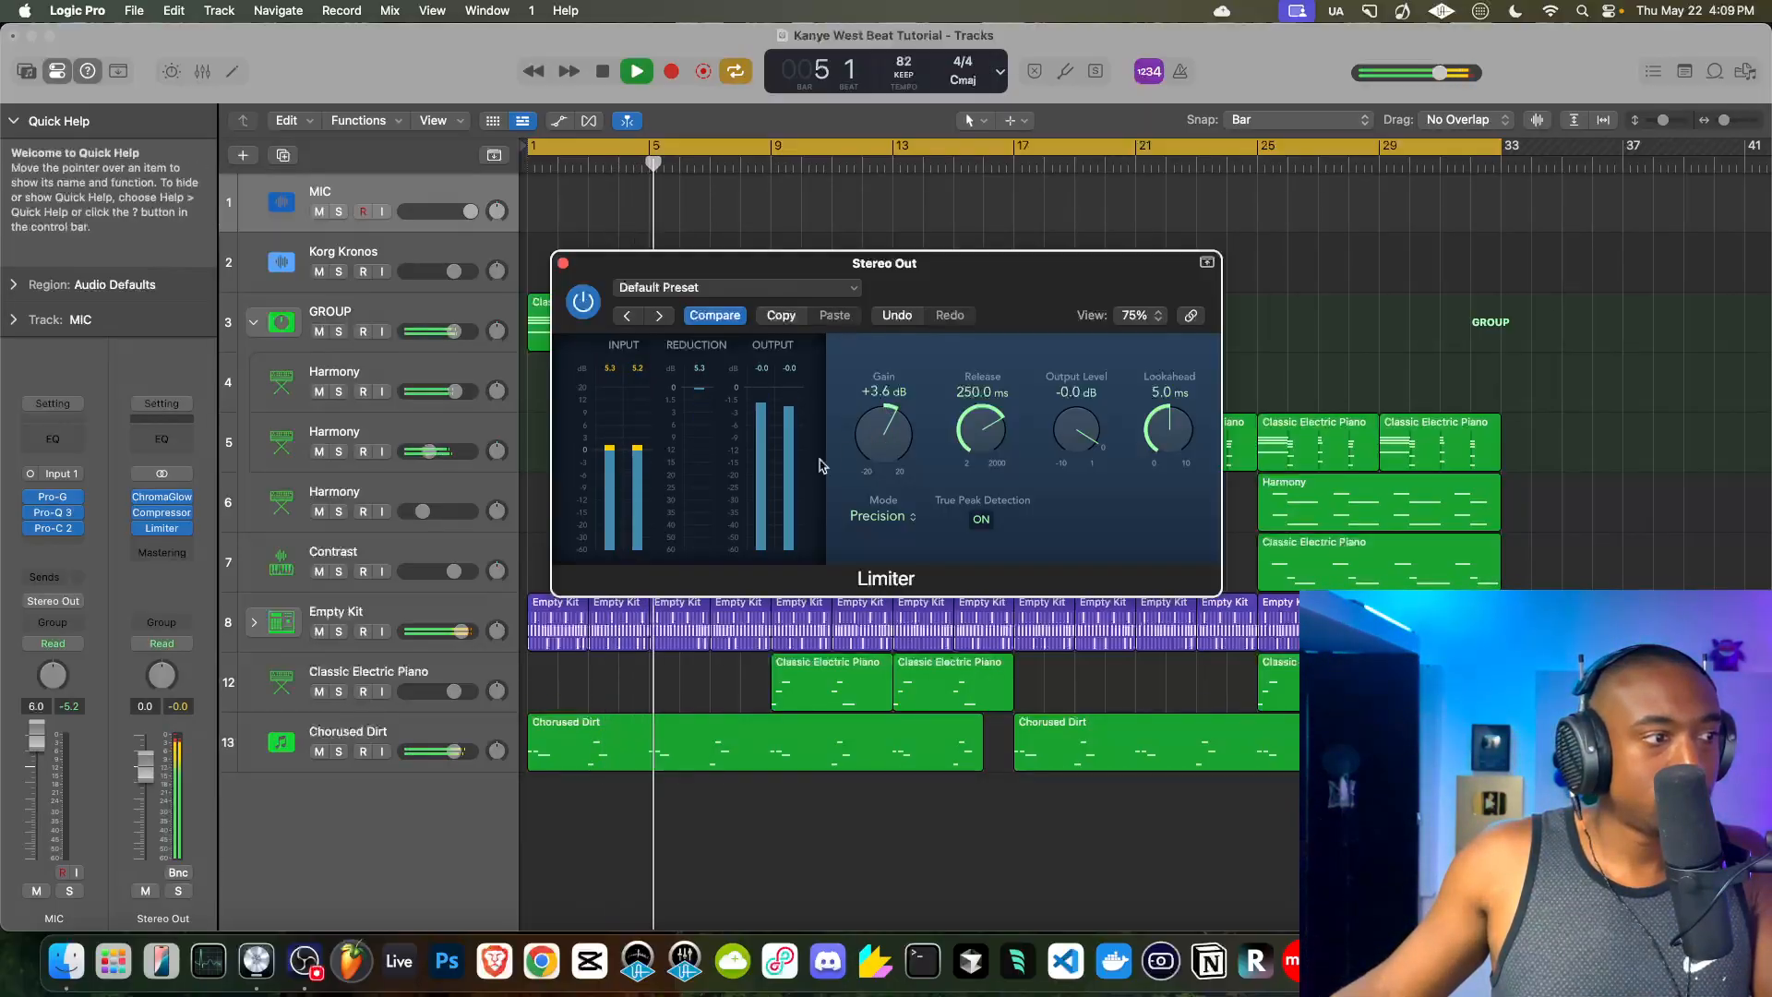
pyautogui.doubleClick(460, 631)
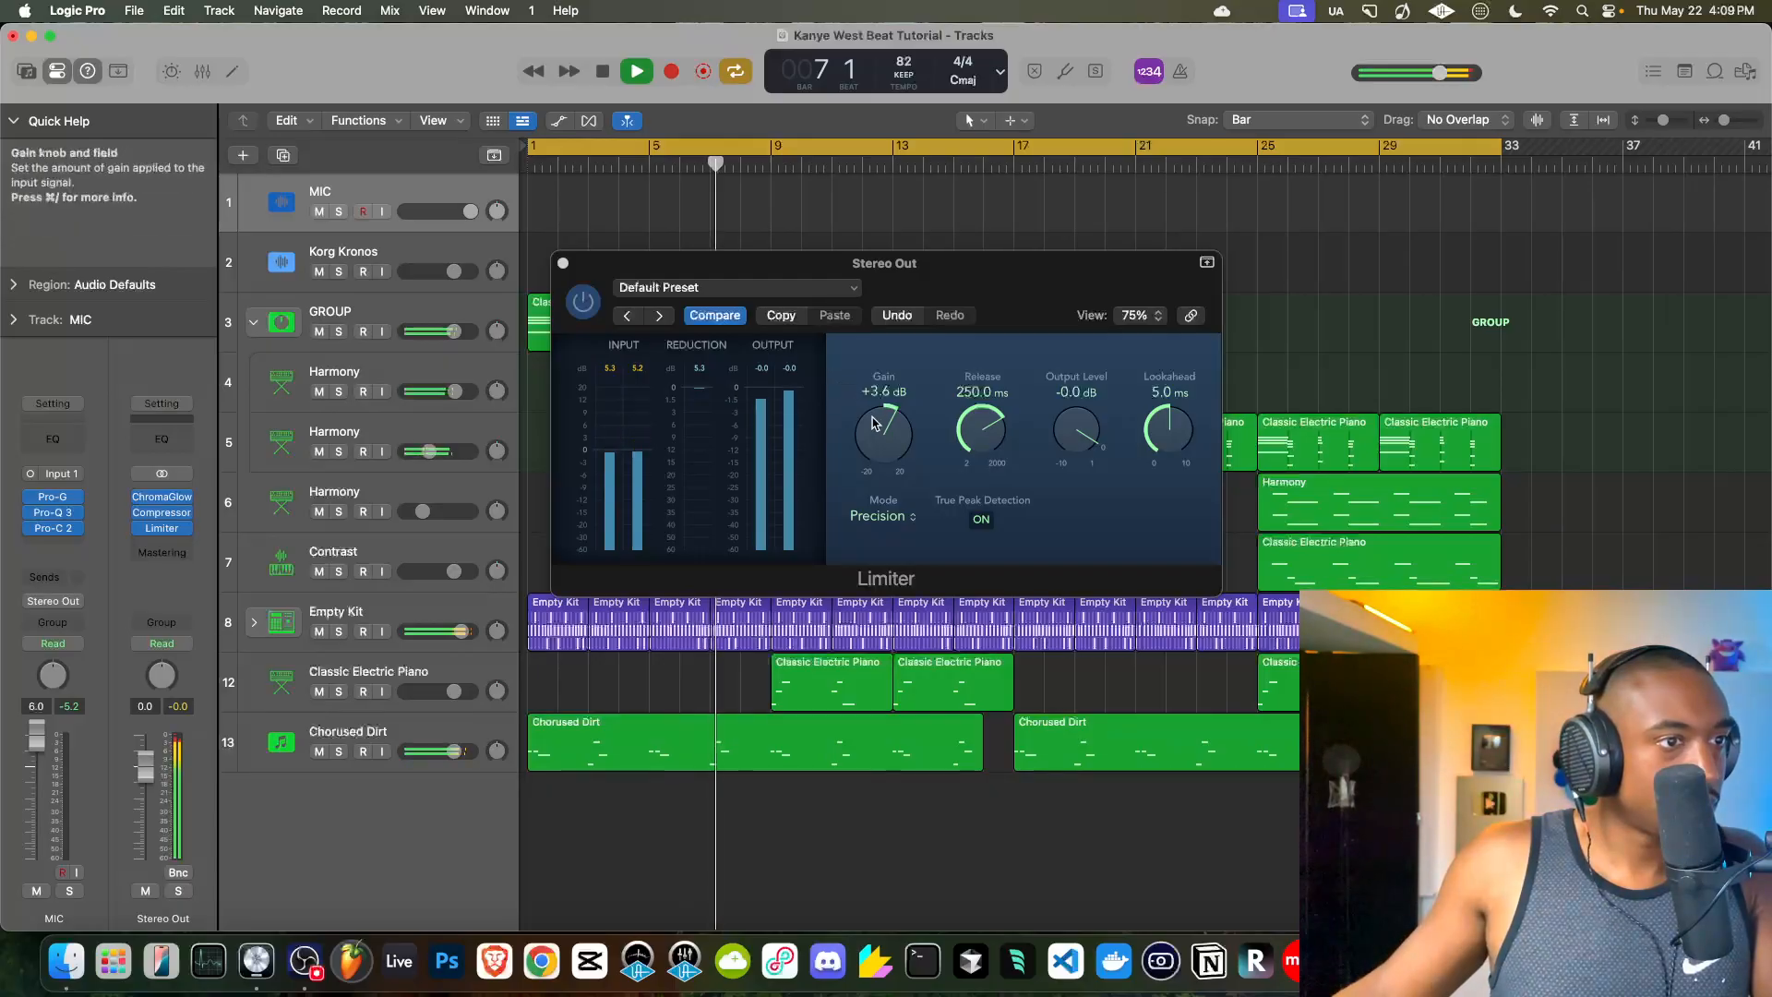
pyautogui.moveTo(876, 423); pyautogui.dragTo(875, 434)
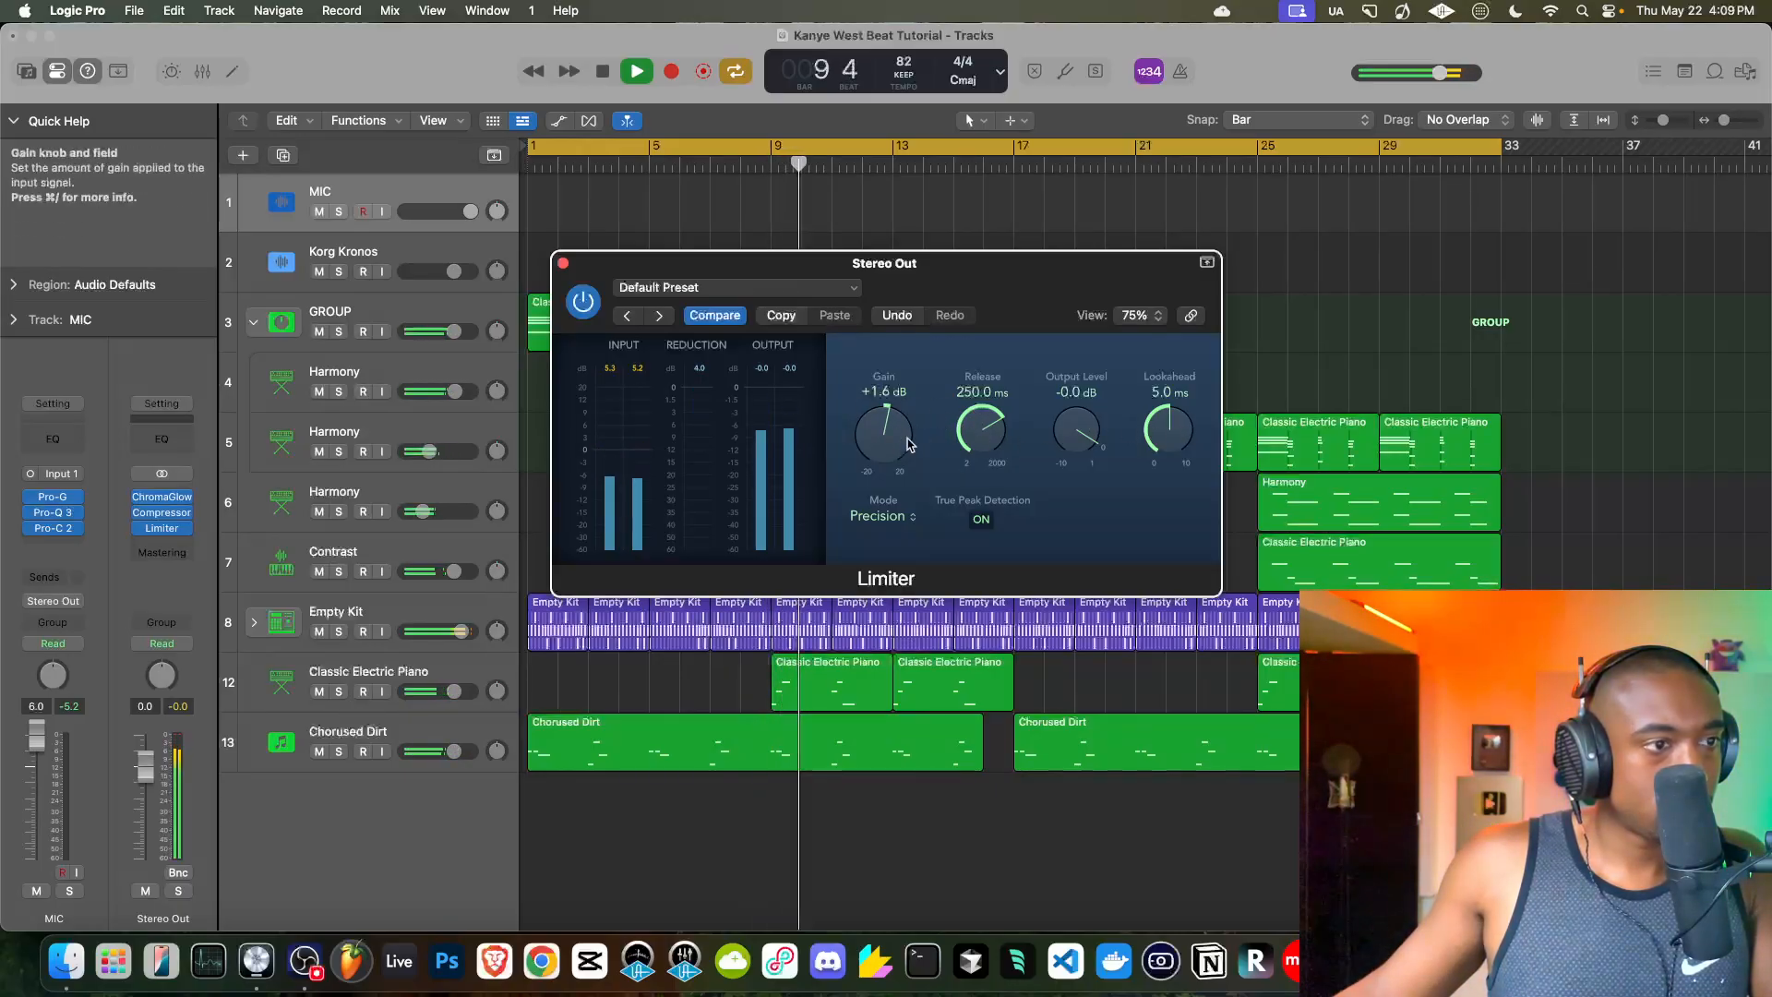
pyautogui.click(161, 528)
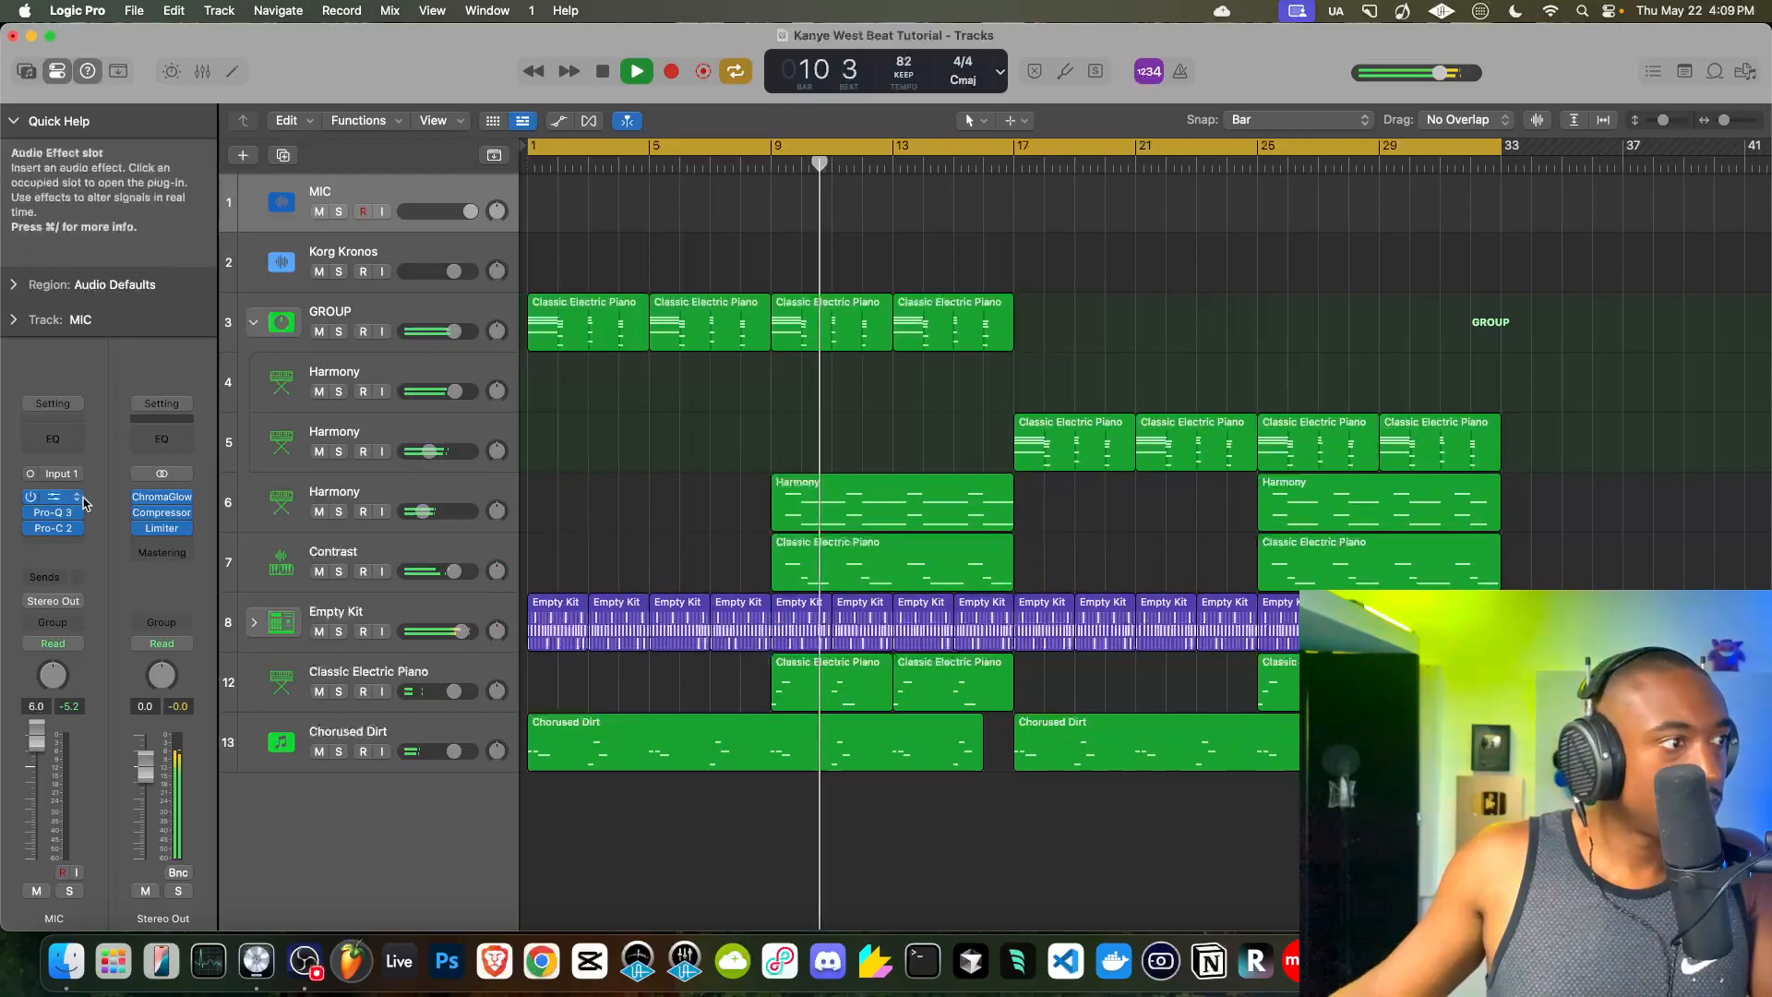
# - Try a Stereo Spread imaging plug-in after the Limiter on the Stereo Out channel, and bypass it
pyautogui.click(159, 543)
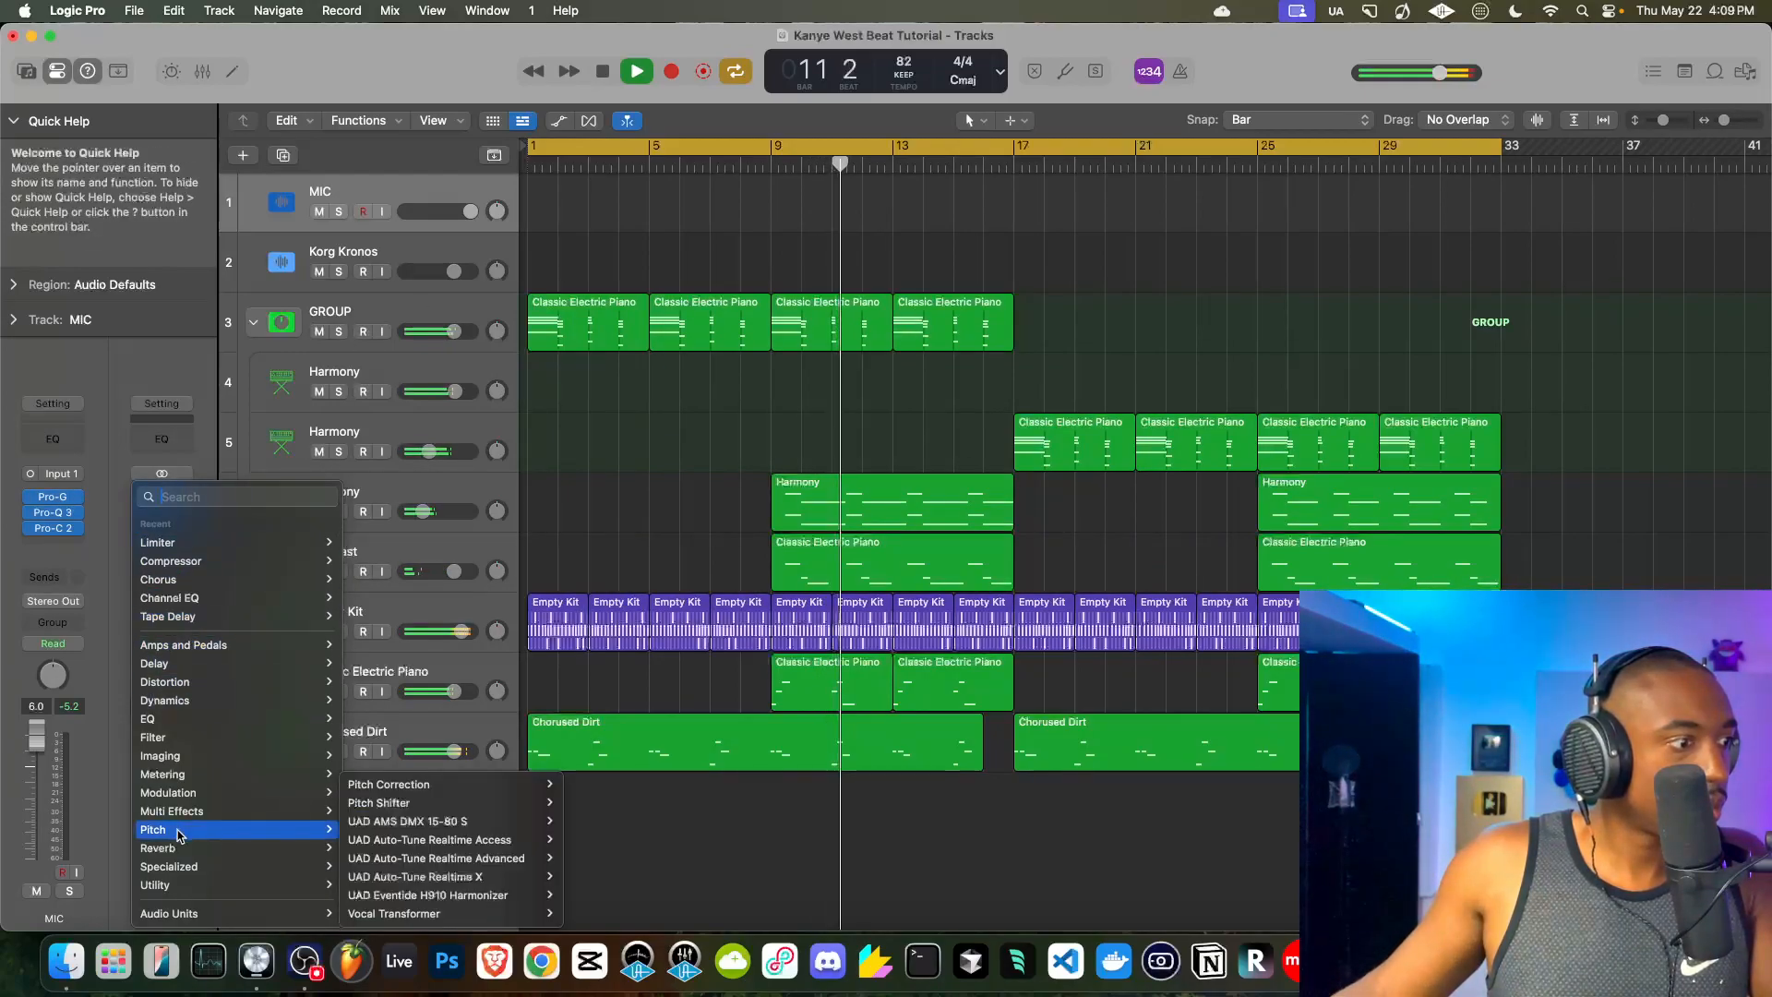
pyautogui.moveTo(173, 866)
pyautogui.moveTo(172, 887)
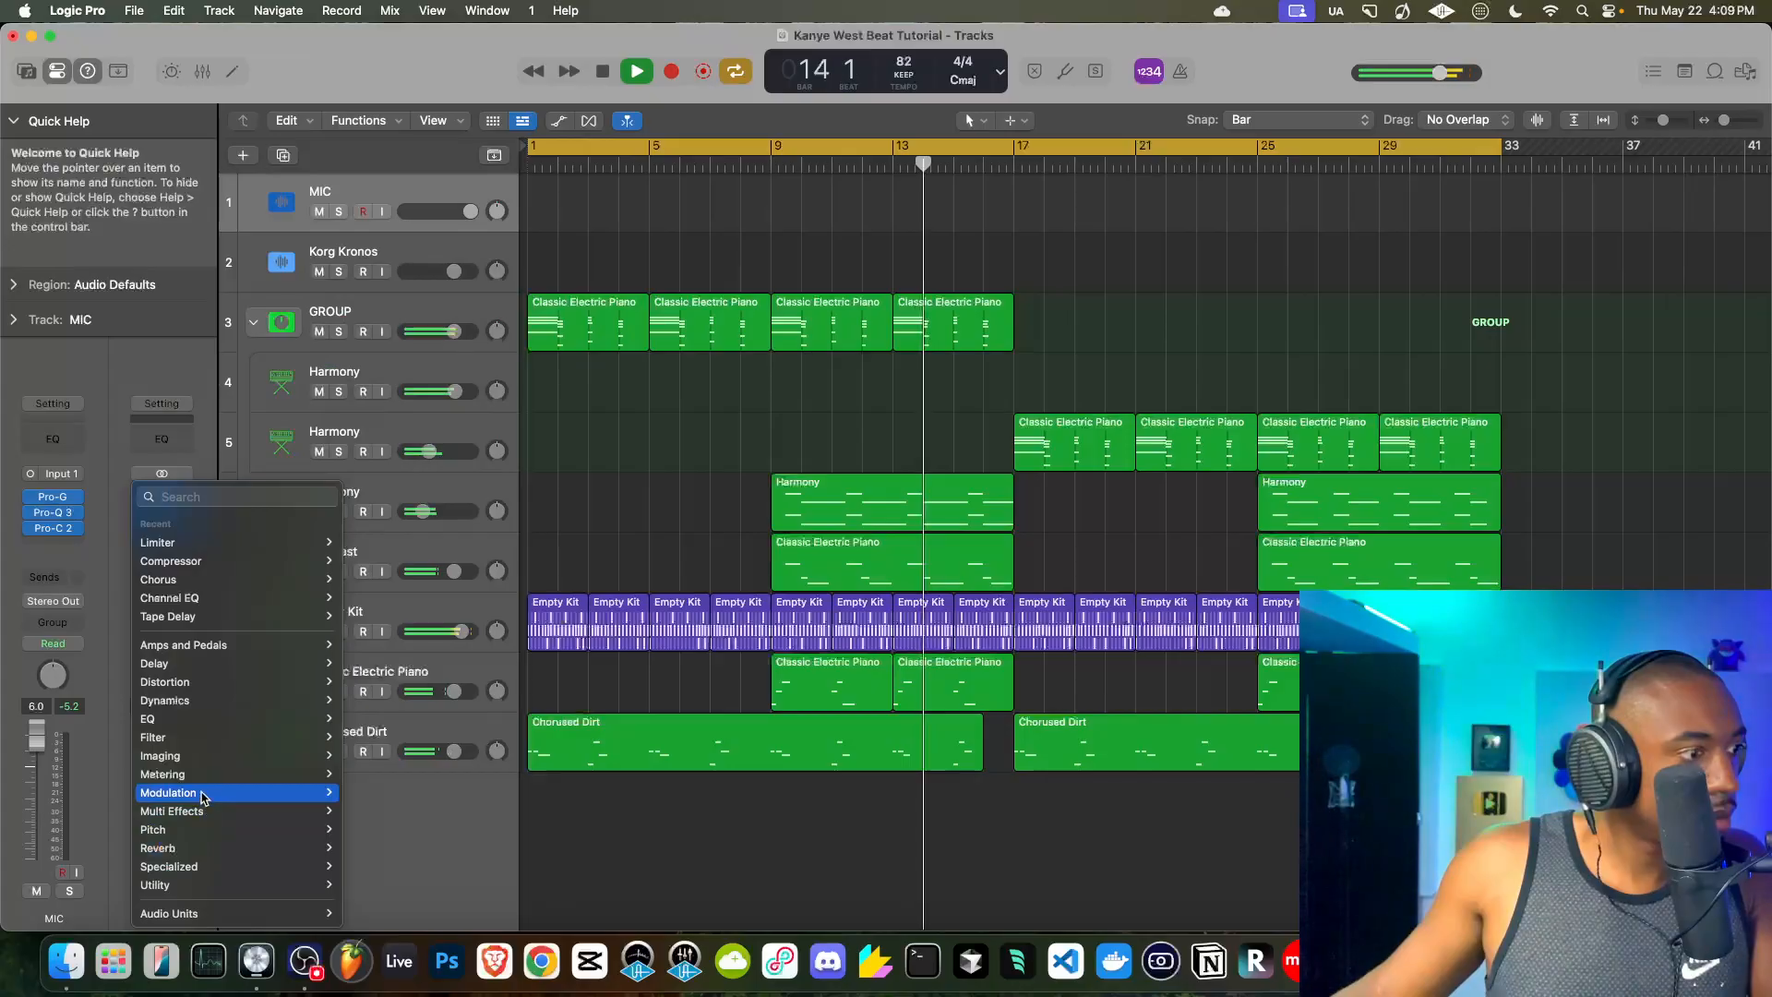
pyautogui.moveTo(205, 757)
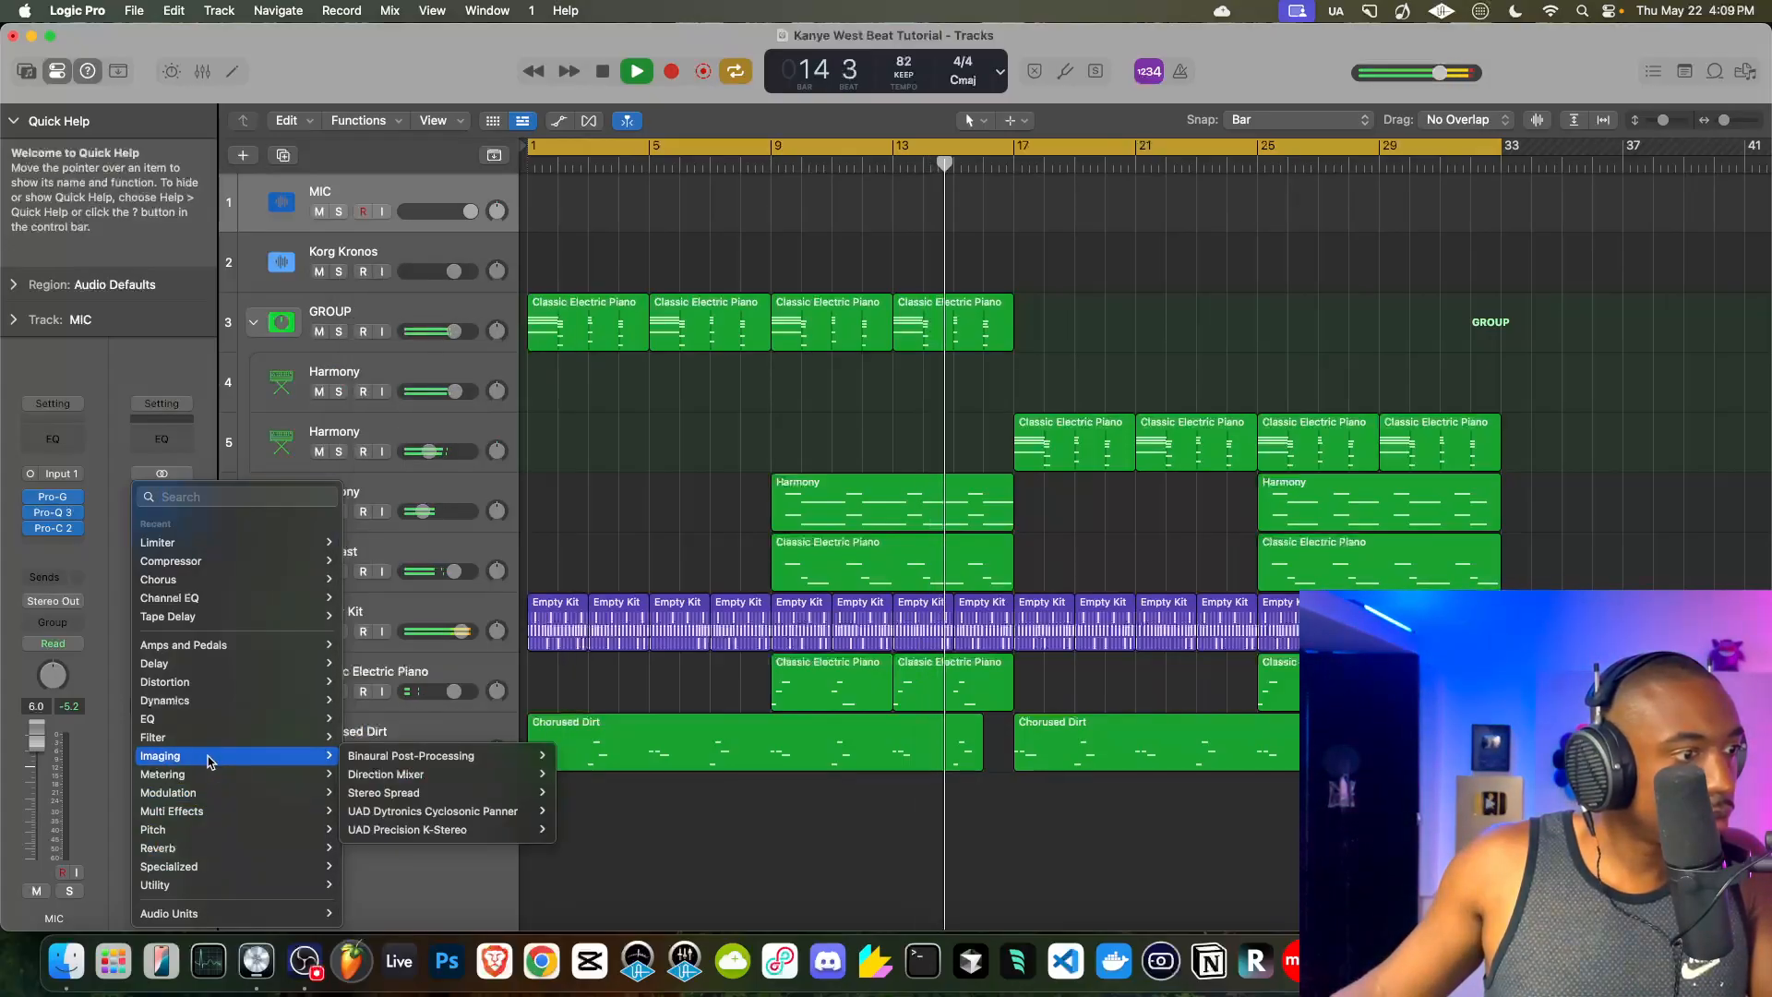
pyautogui.click(577, 793)
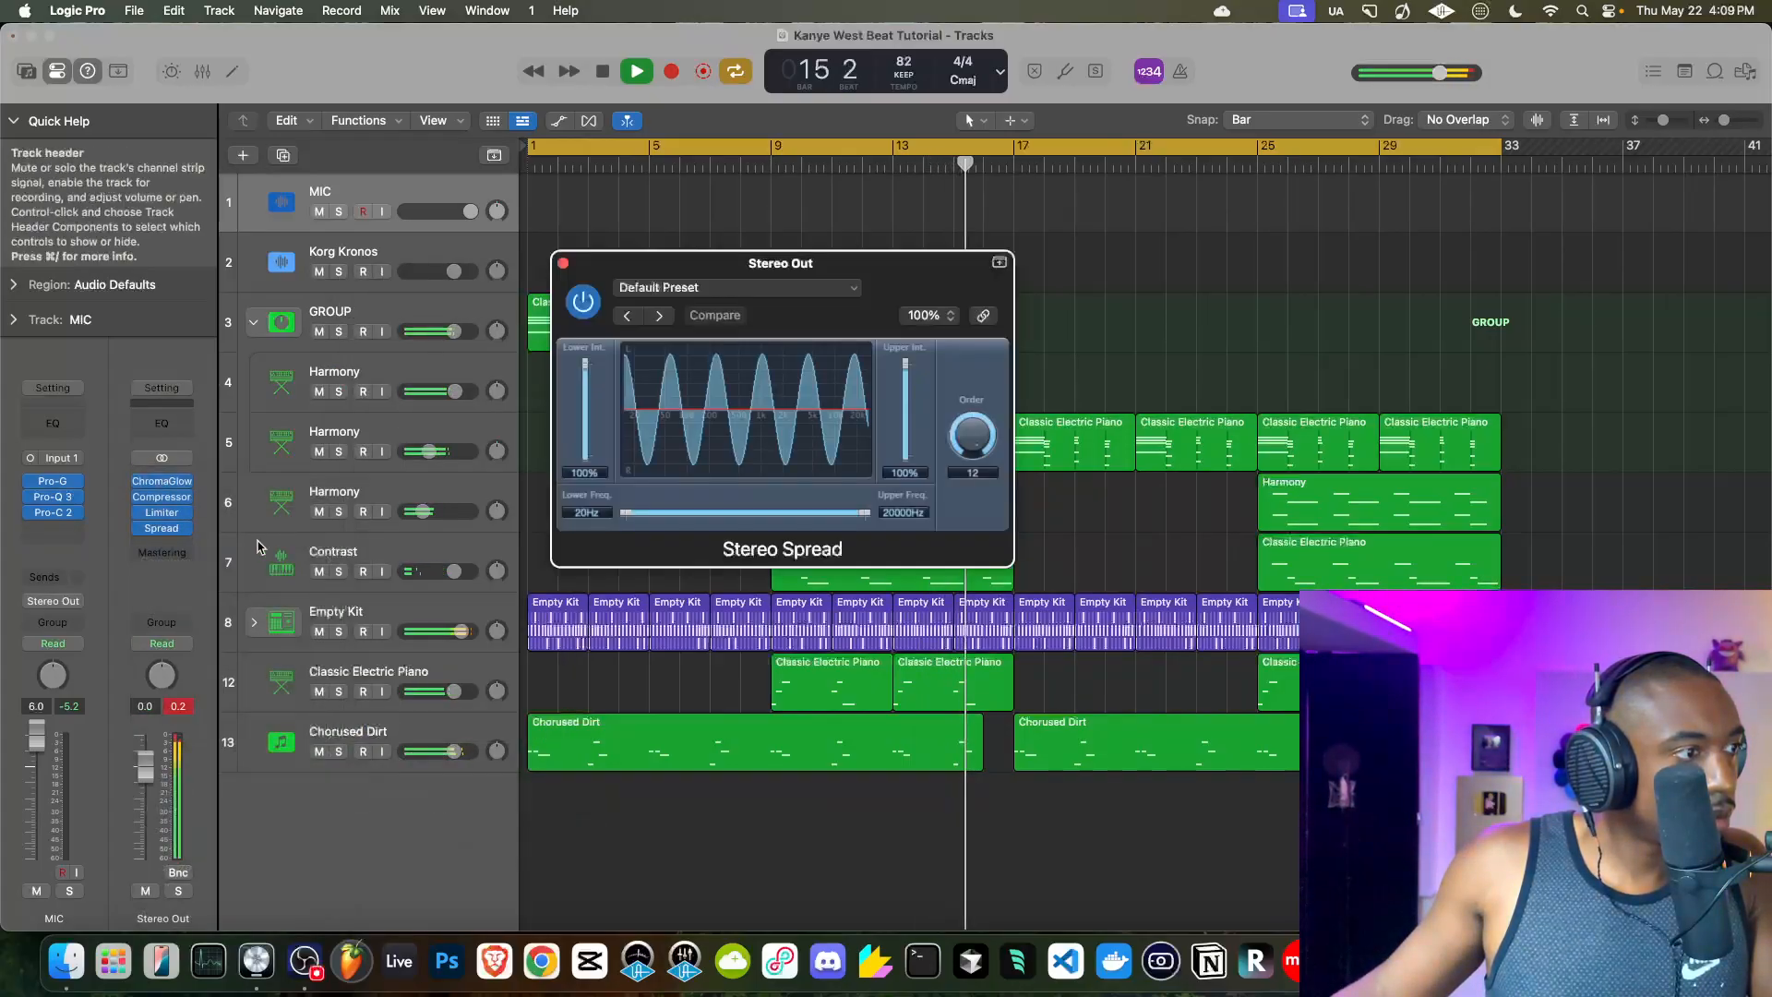
pyautogui.click(140, 529)
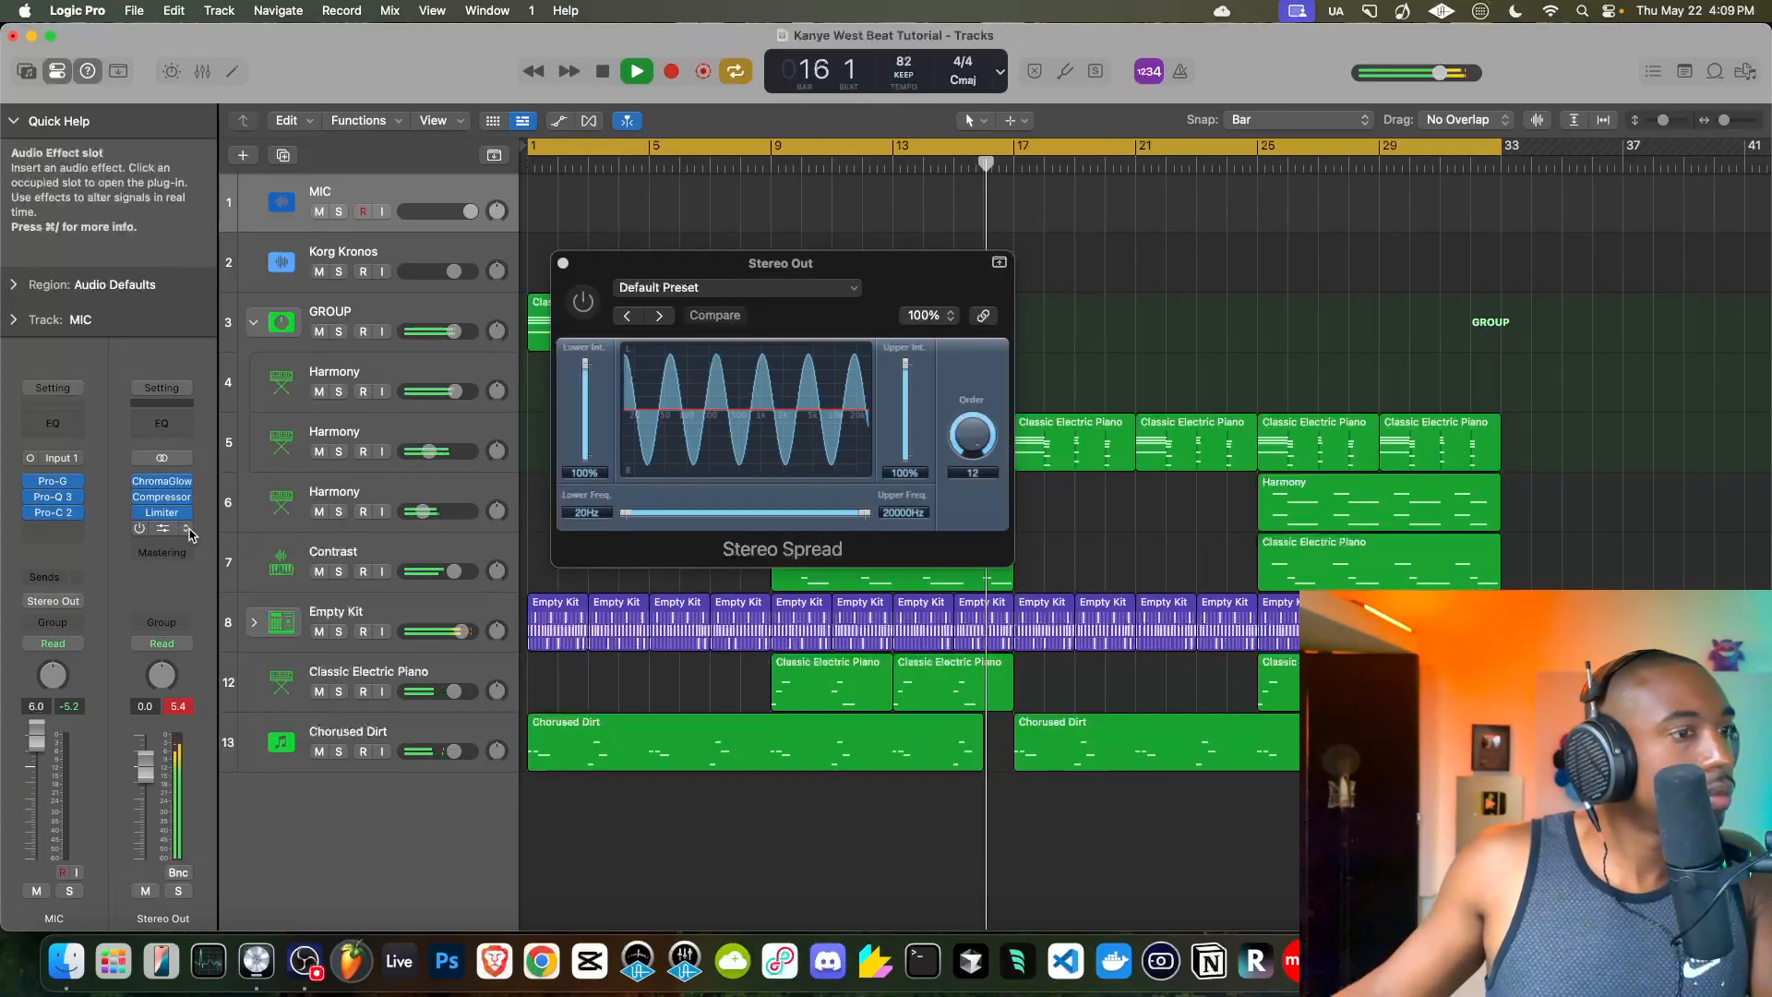
# - Replace Stereo Spread with Channel EQ on the Stereo Out channel and move it before the Limiter
pyautogui.click(186, 535)
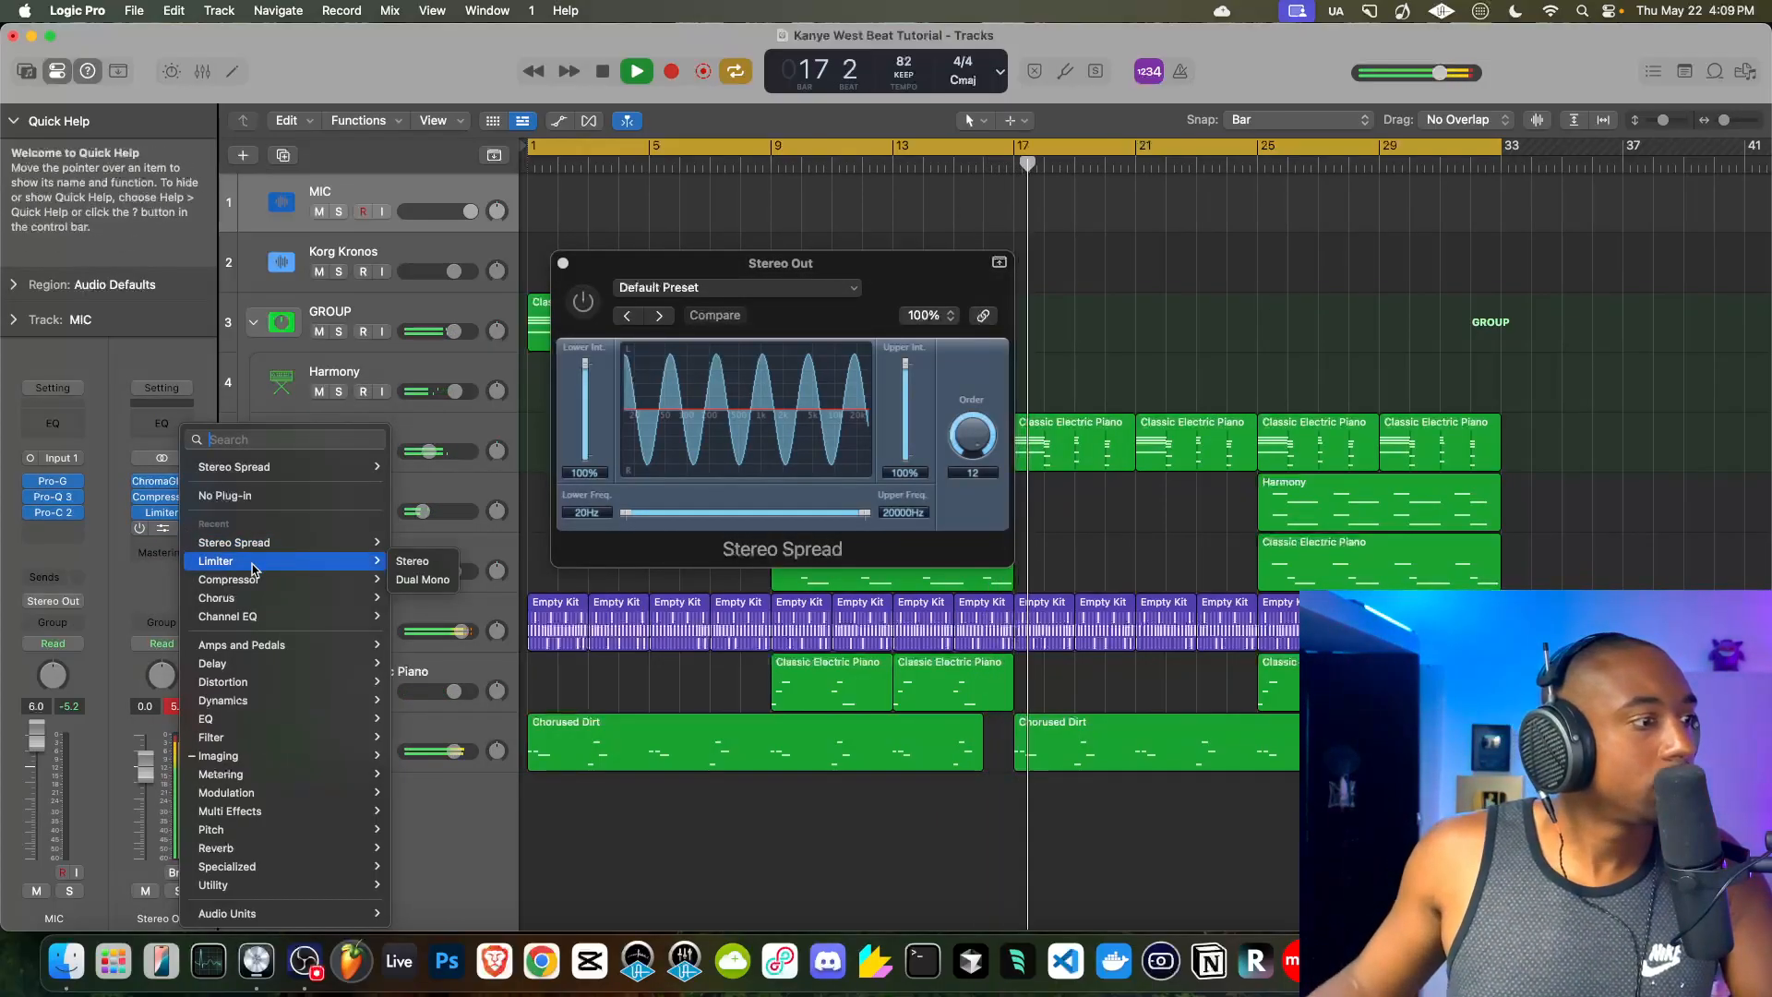
pyautogui.moveTo(229, 718)
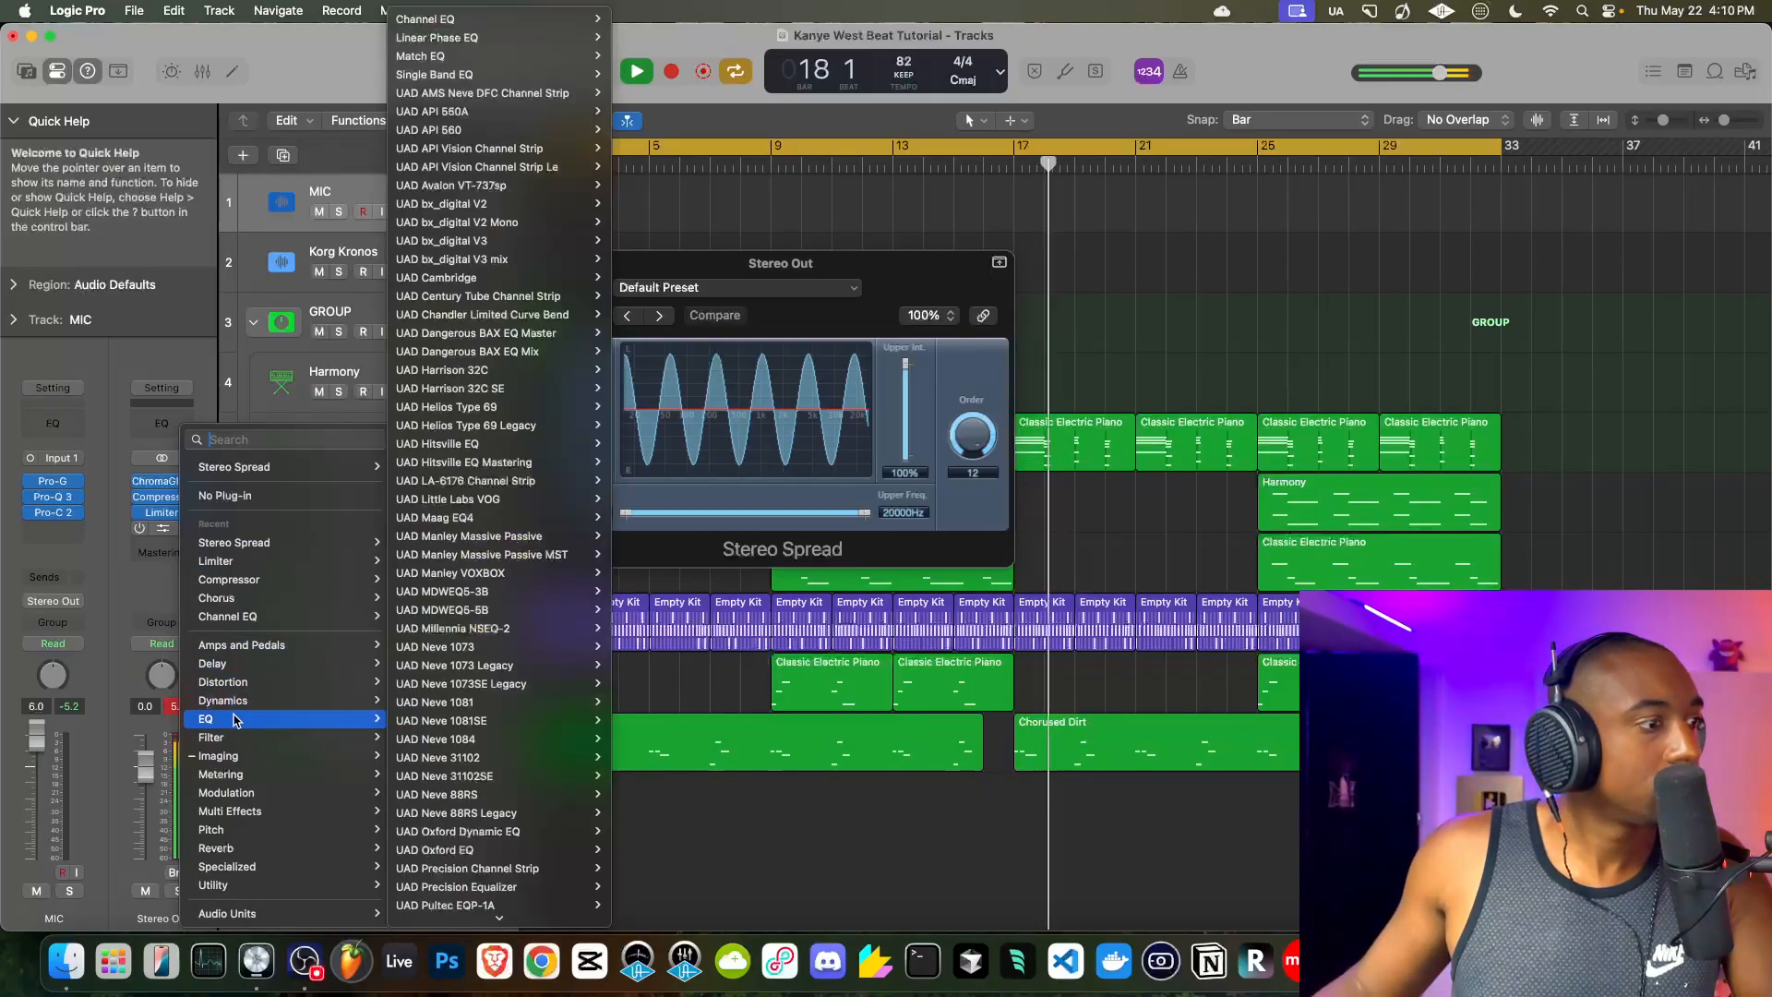
pyautogui.click(446, 19)
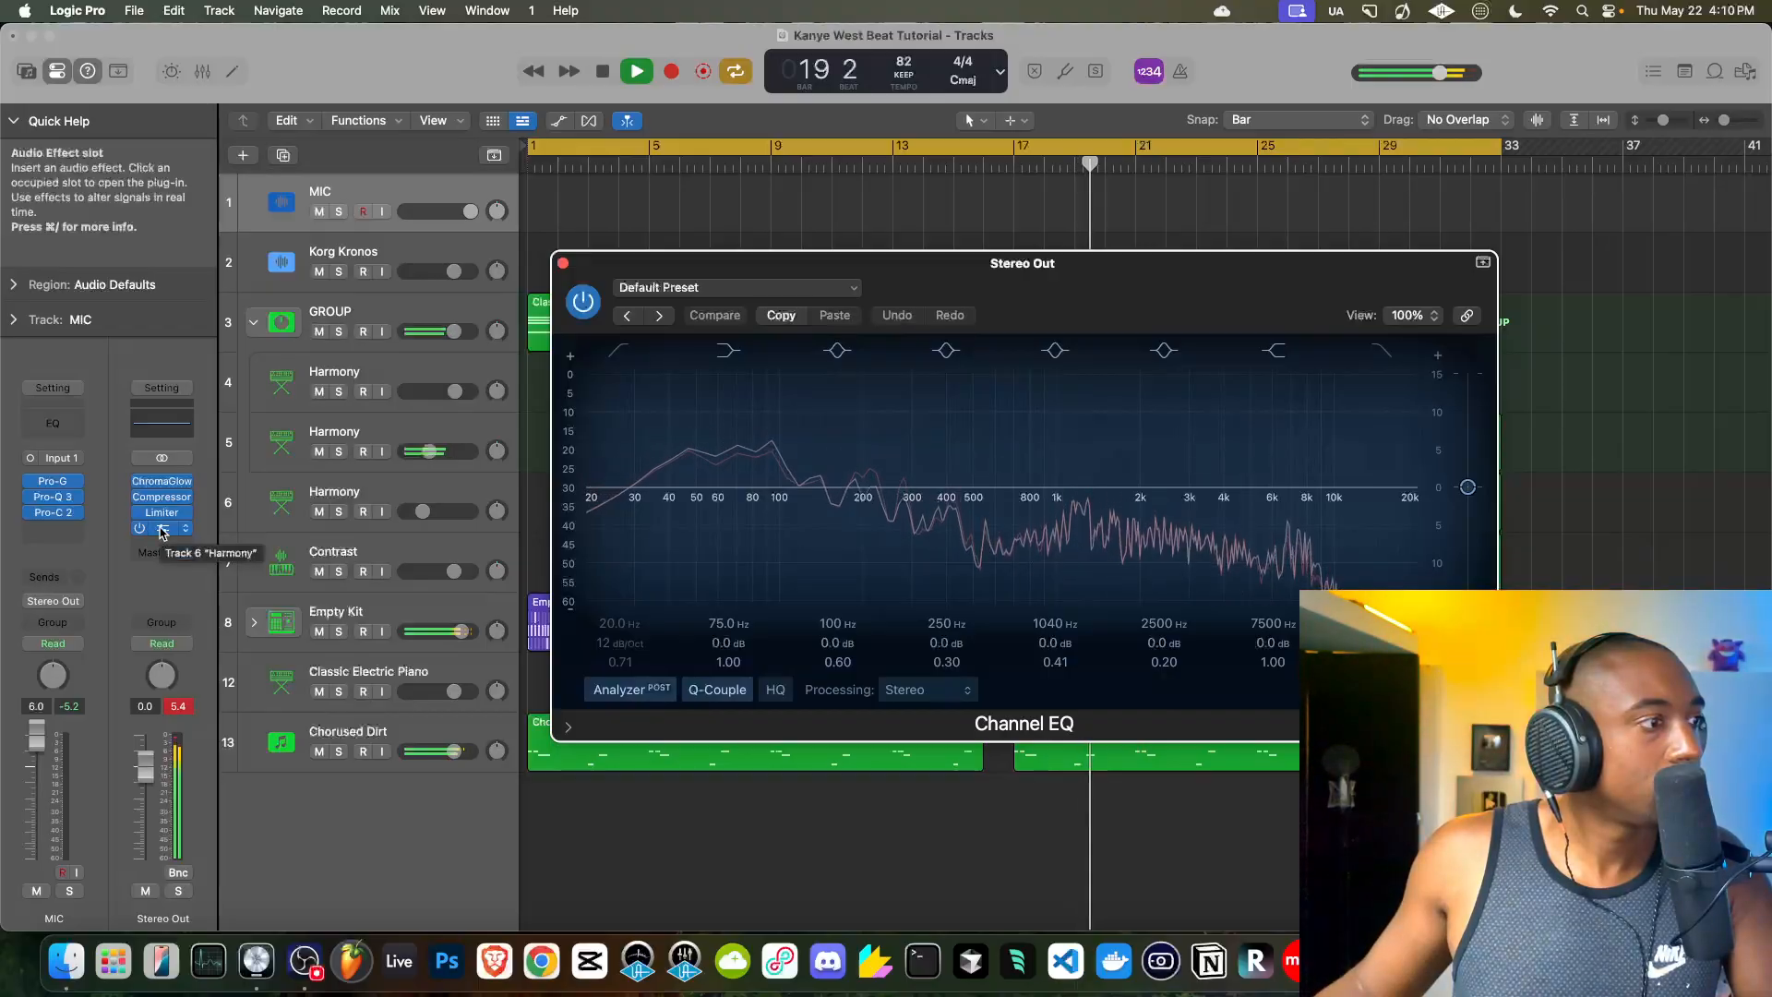
pyautogui.moveTo(160, 513); pyautogui.dragTo(161, 509)
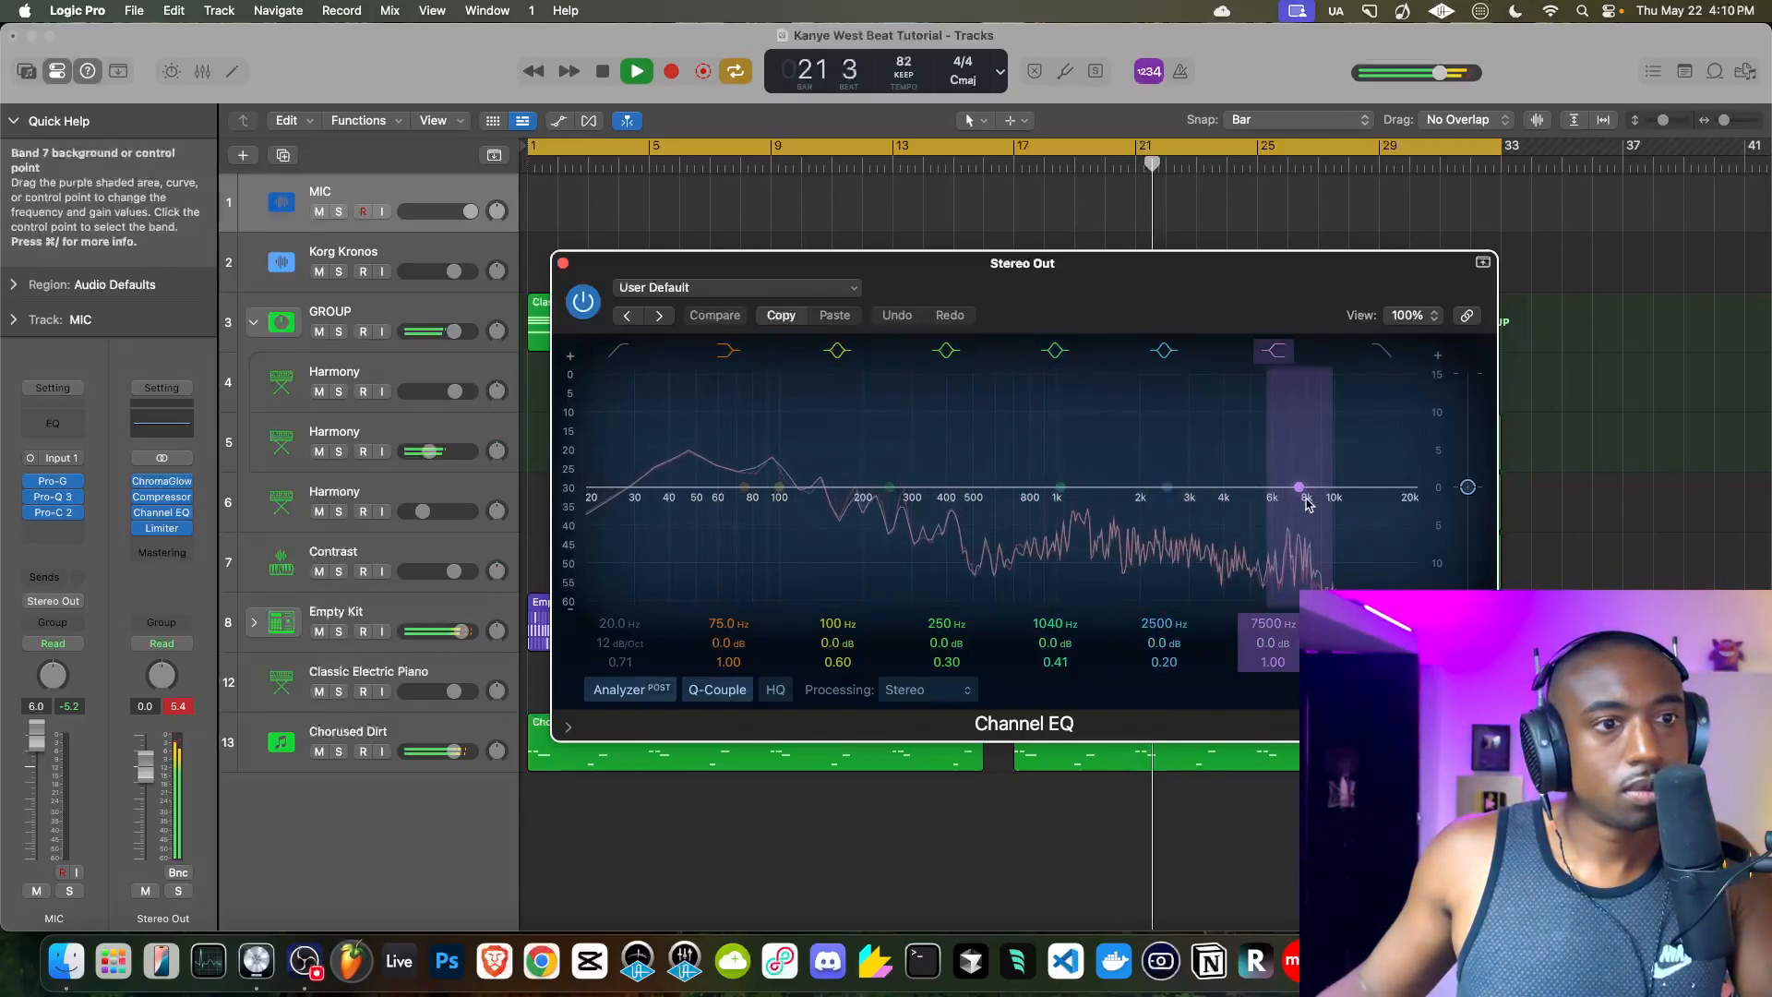
# - Set the Channel EQ's high shelf to +1.4 dB at 5400 Hz, enable the 20 Hz low cut, and close the plug-in
pyautogui.moveTo(1297, 486); pyautogui.dragTo(1271, 483)
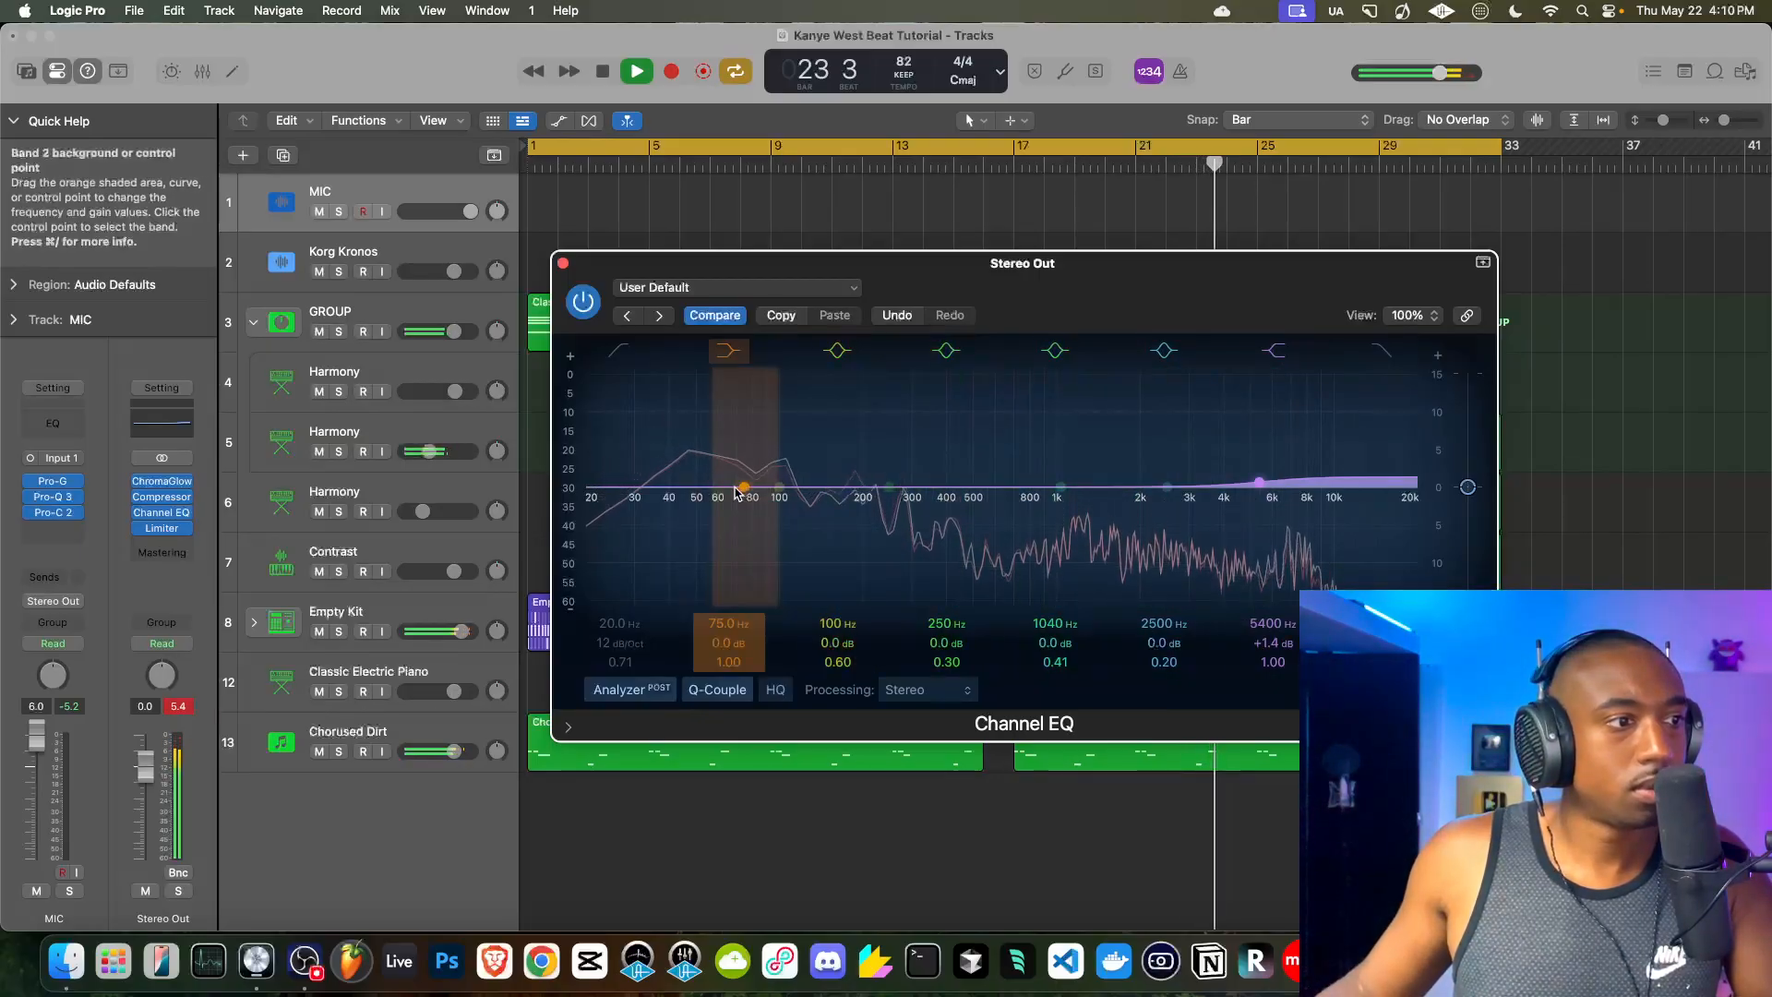
pyautogui.click(620, 384)
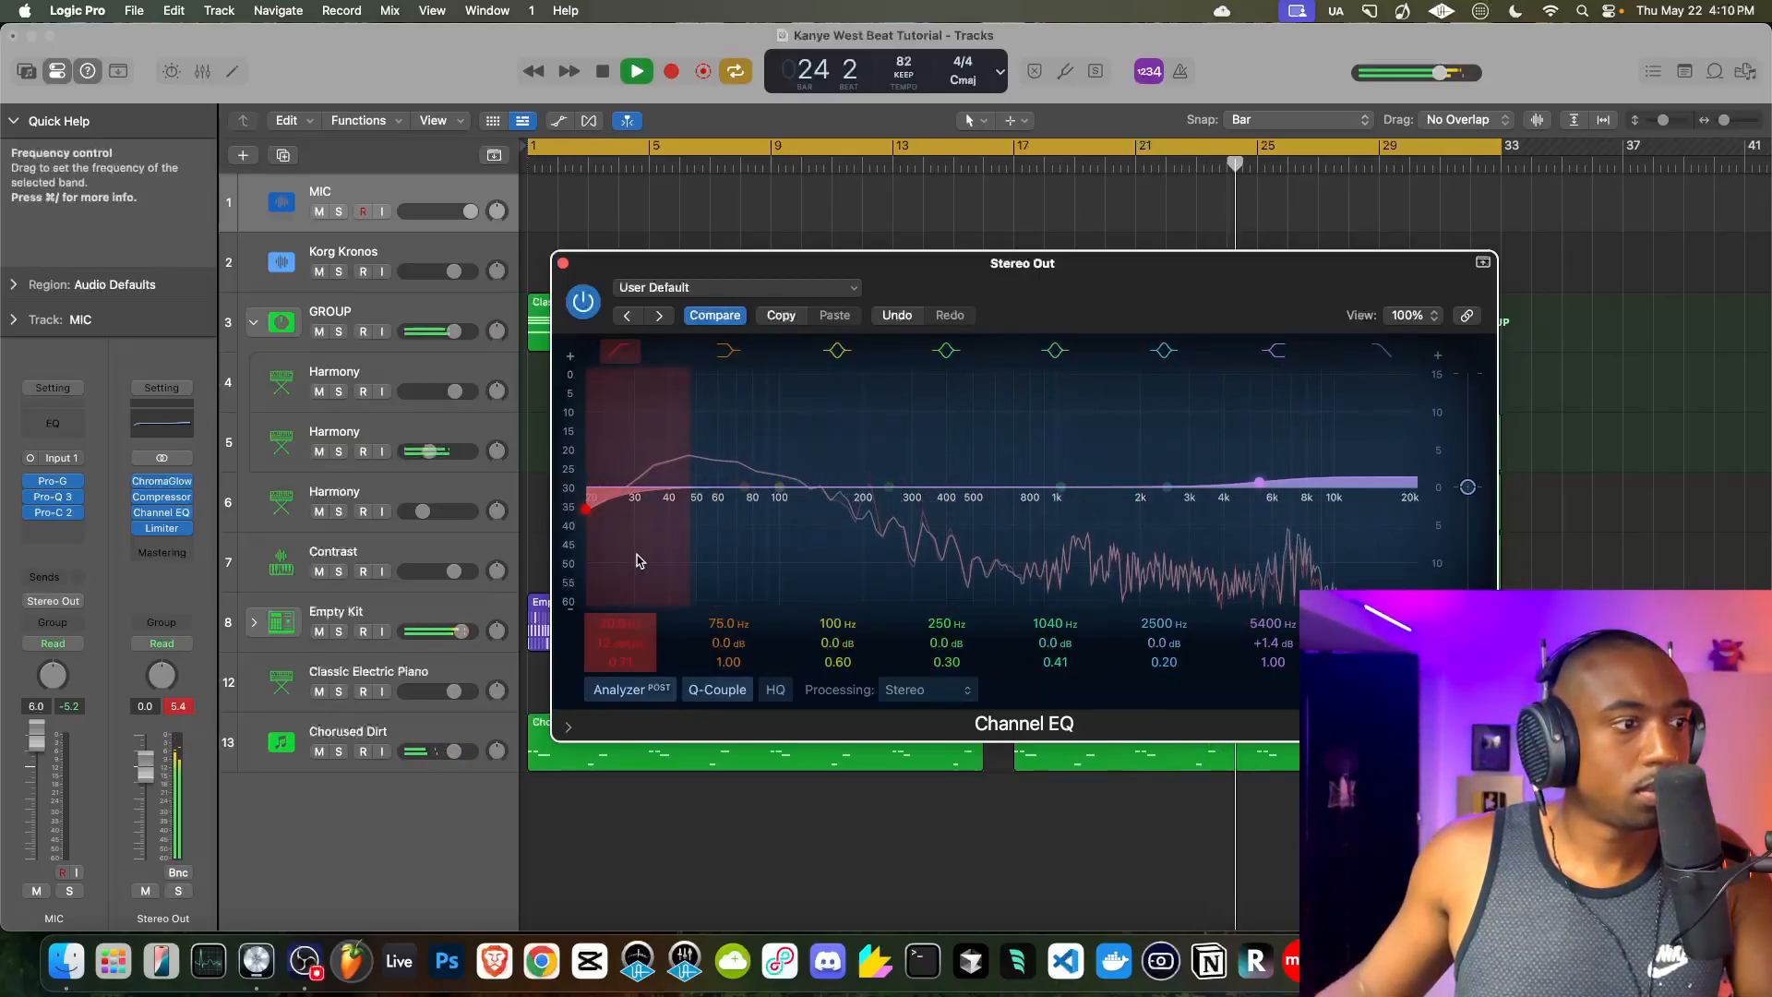
pyautogui.click(562, 263)
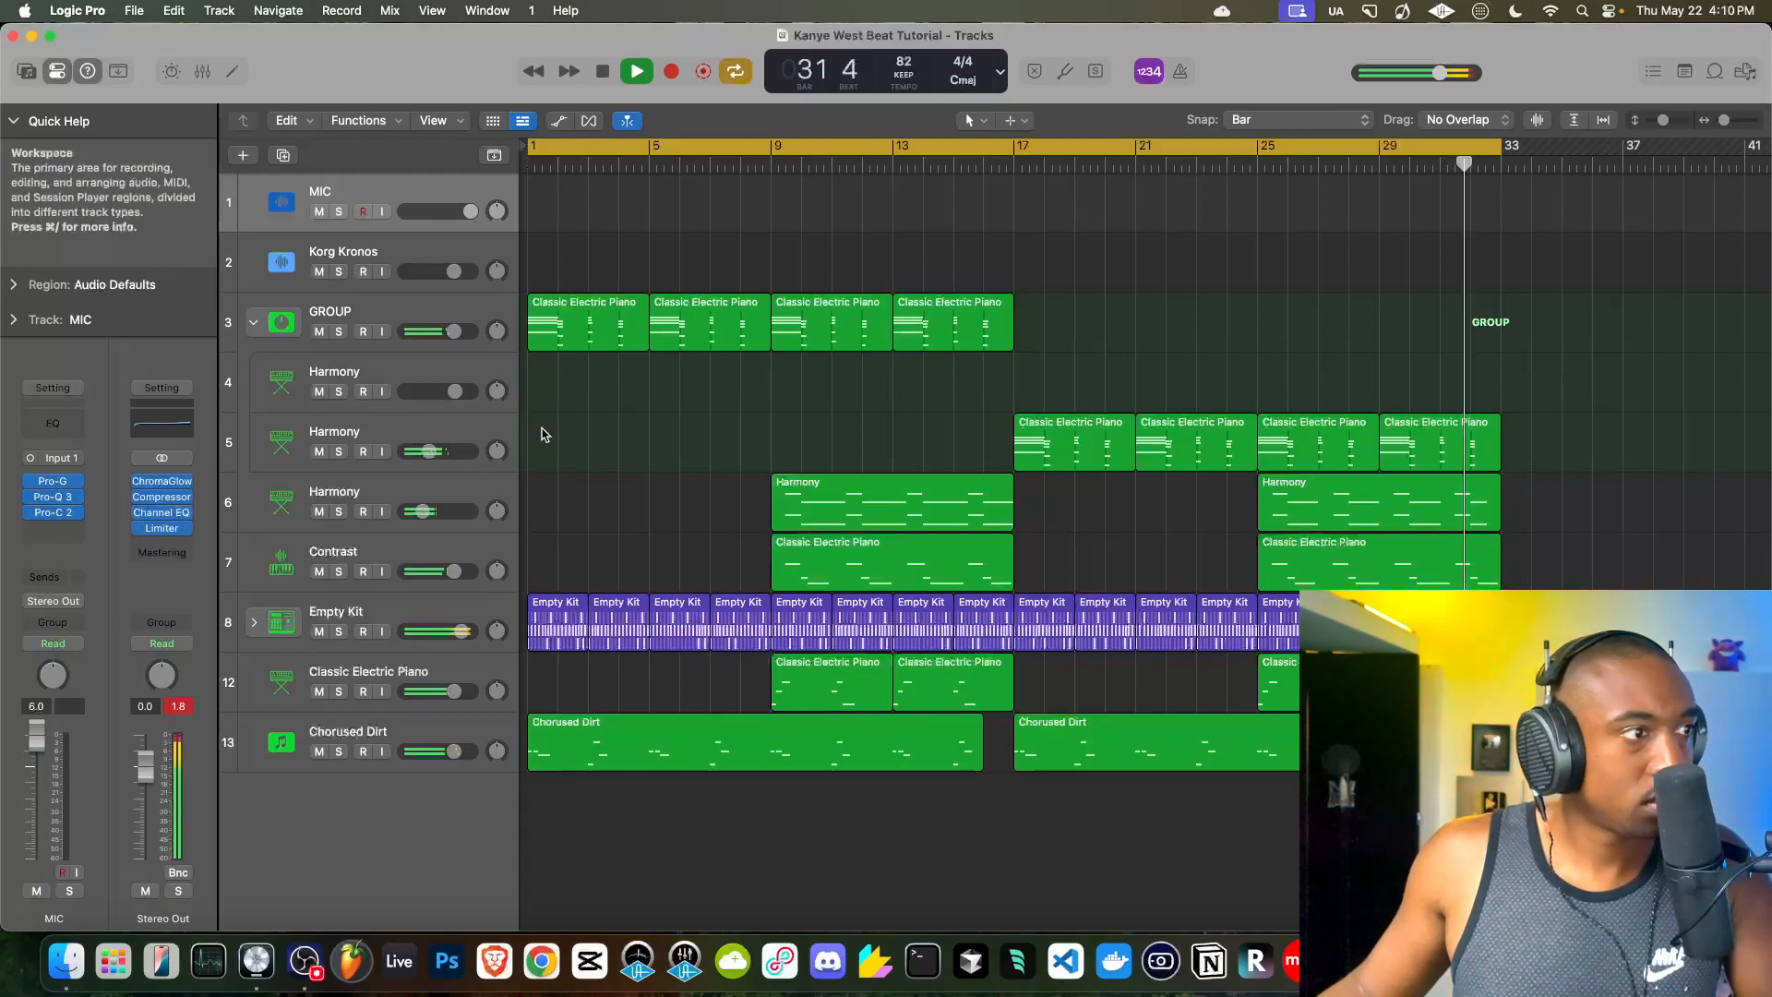
# - Delete the Empty Kit regions in the first eight bars and play the arrangement from the beginning
pyautogui.click(383, 212)
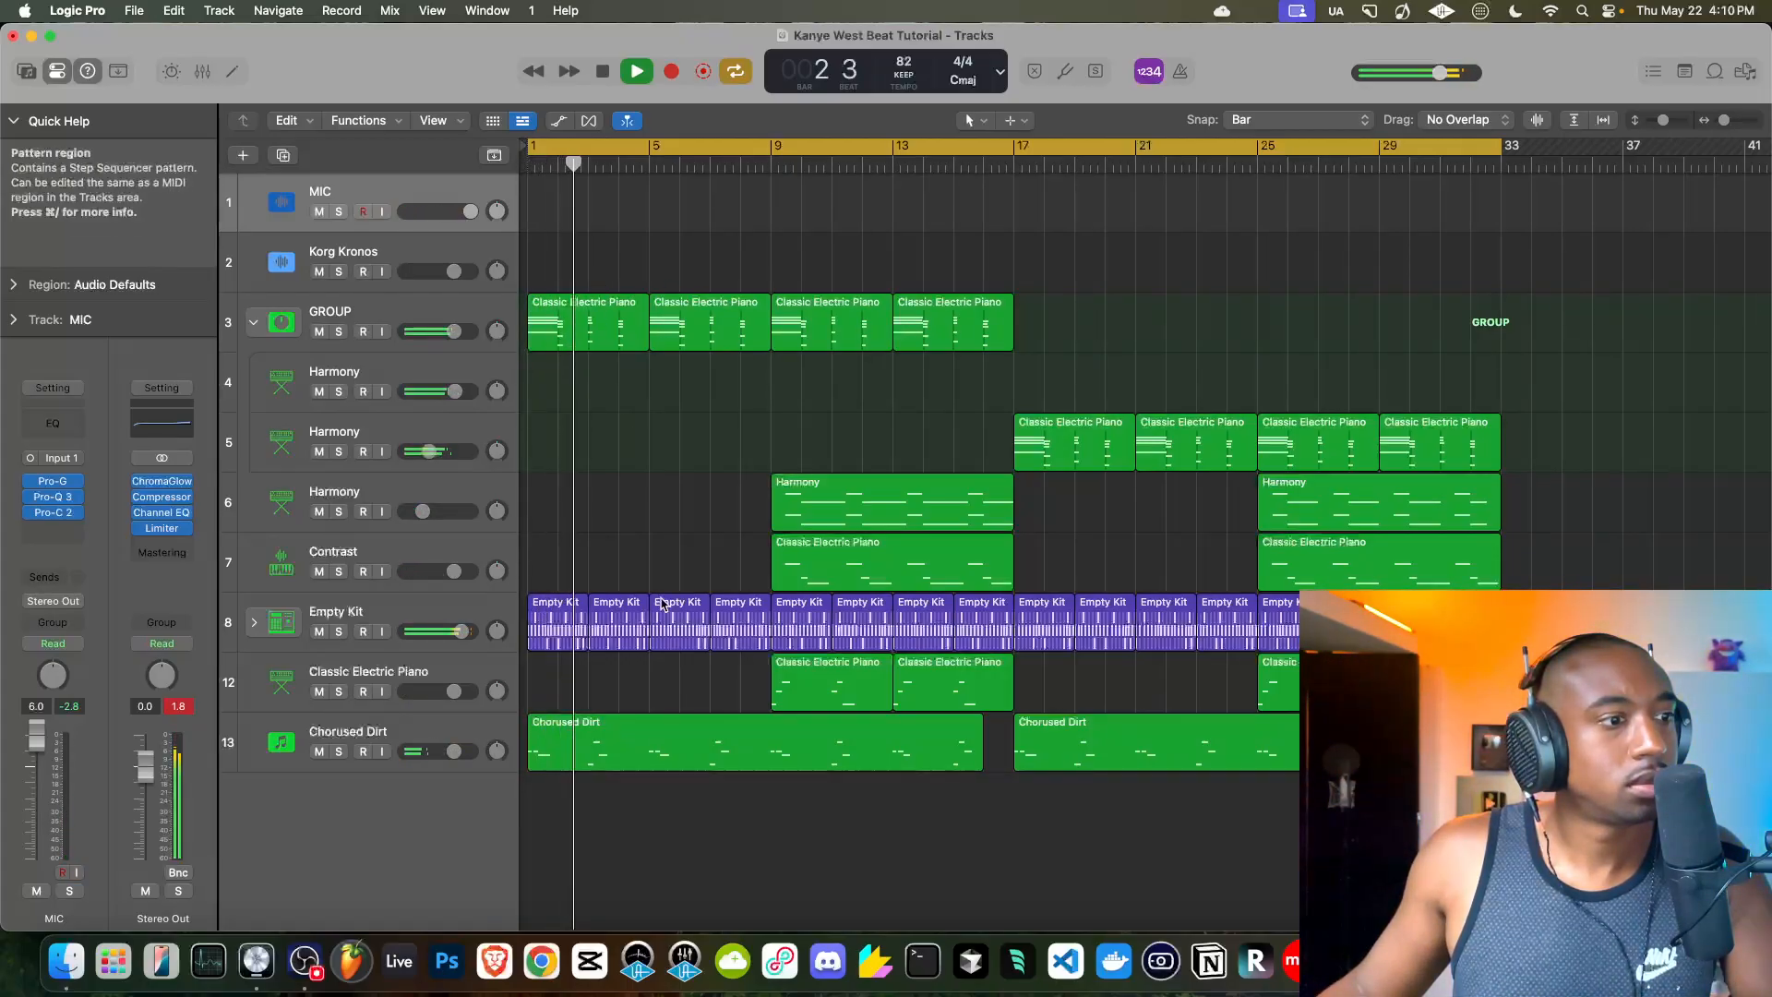
pyautogui.moveTo(746, 685); pyautogui.dragTo(534, 600)
pyautogui.press('space')
pyautogui.press('Delete')
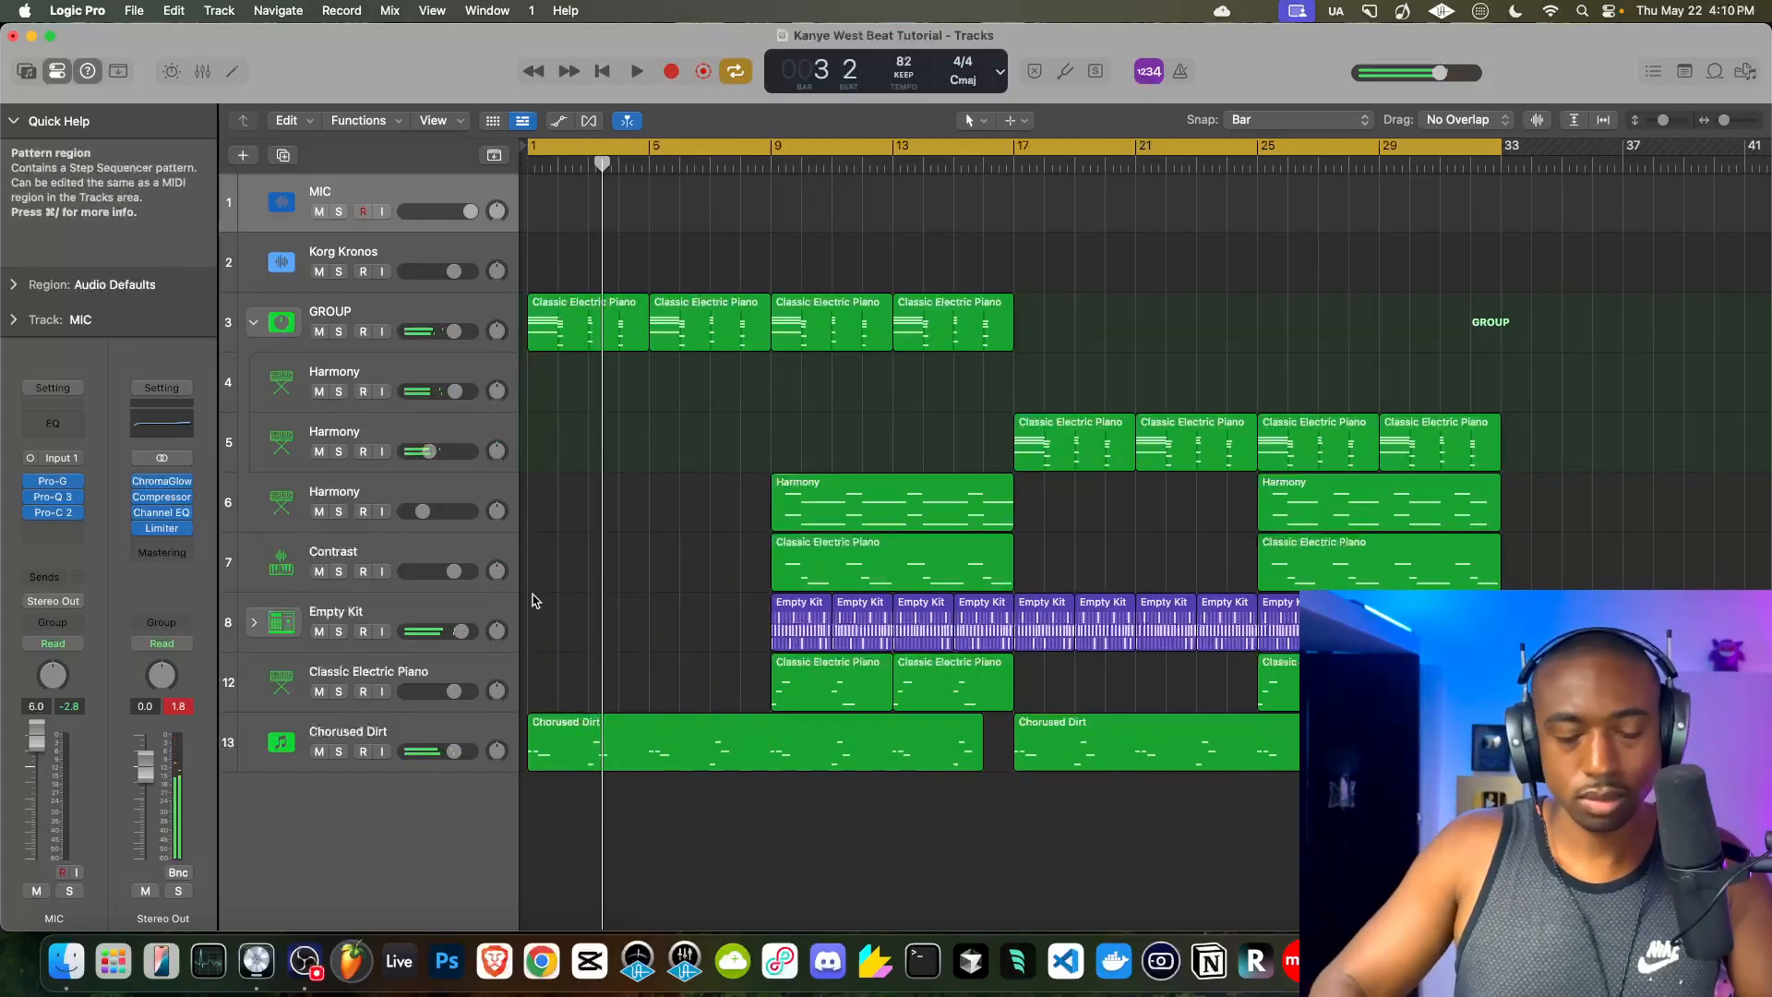
pyautogui.press('Return')
pyautogui.press('space')
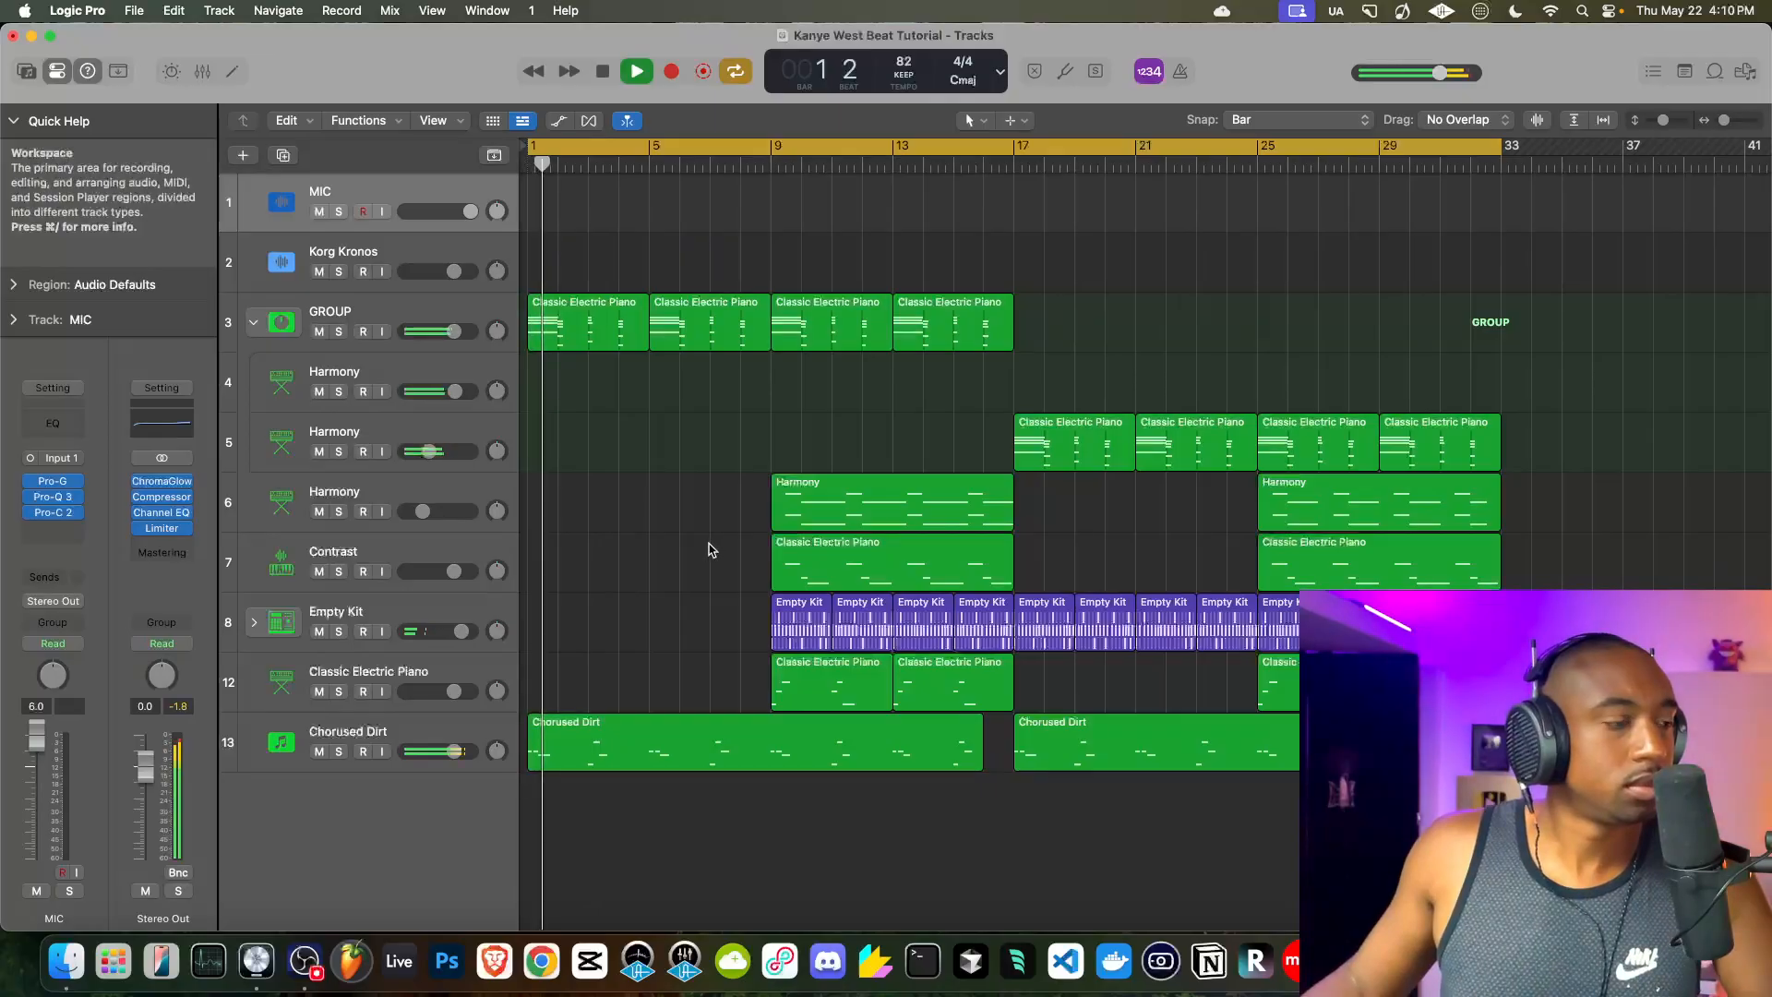
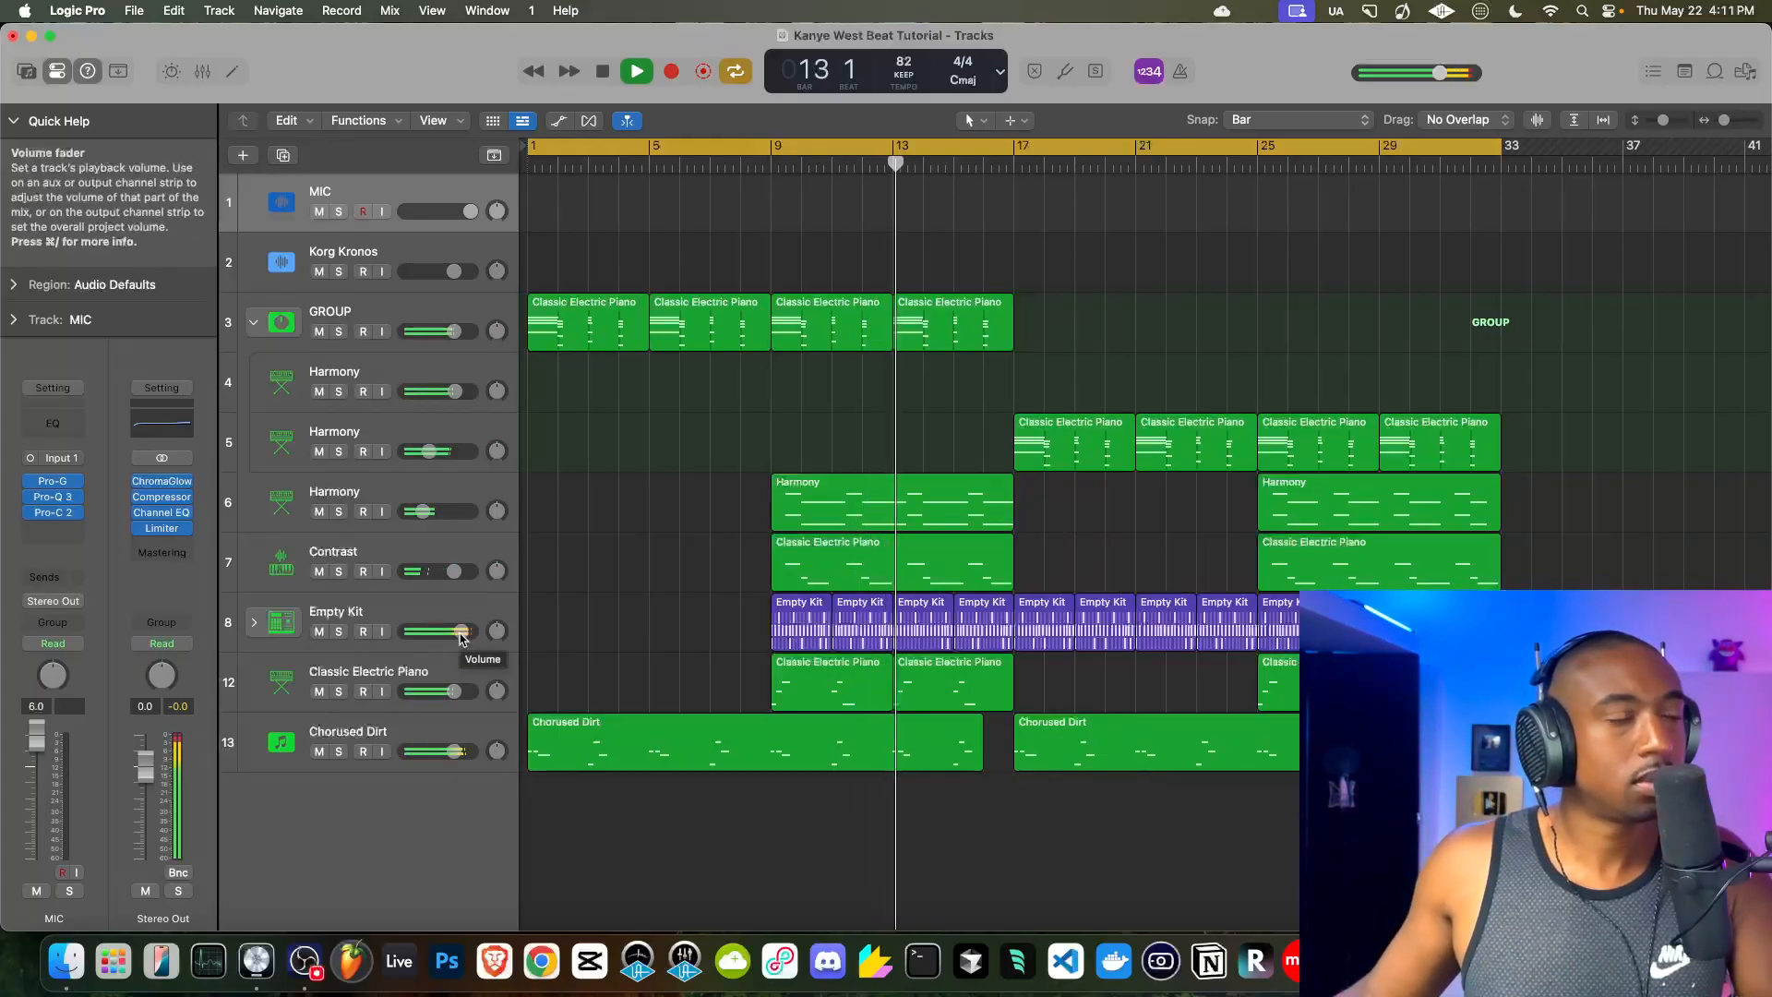
# - Set ChromaGlow's drive to 62% and its output level to 1.9 dB on the Stereo Out channel, and close the plug-in
pyautogui.click(171, 487)
pyautogui.moveTo(951, 464); pyautogui.dragTo(940, 492)
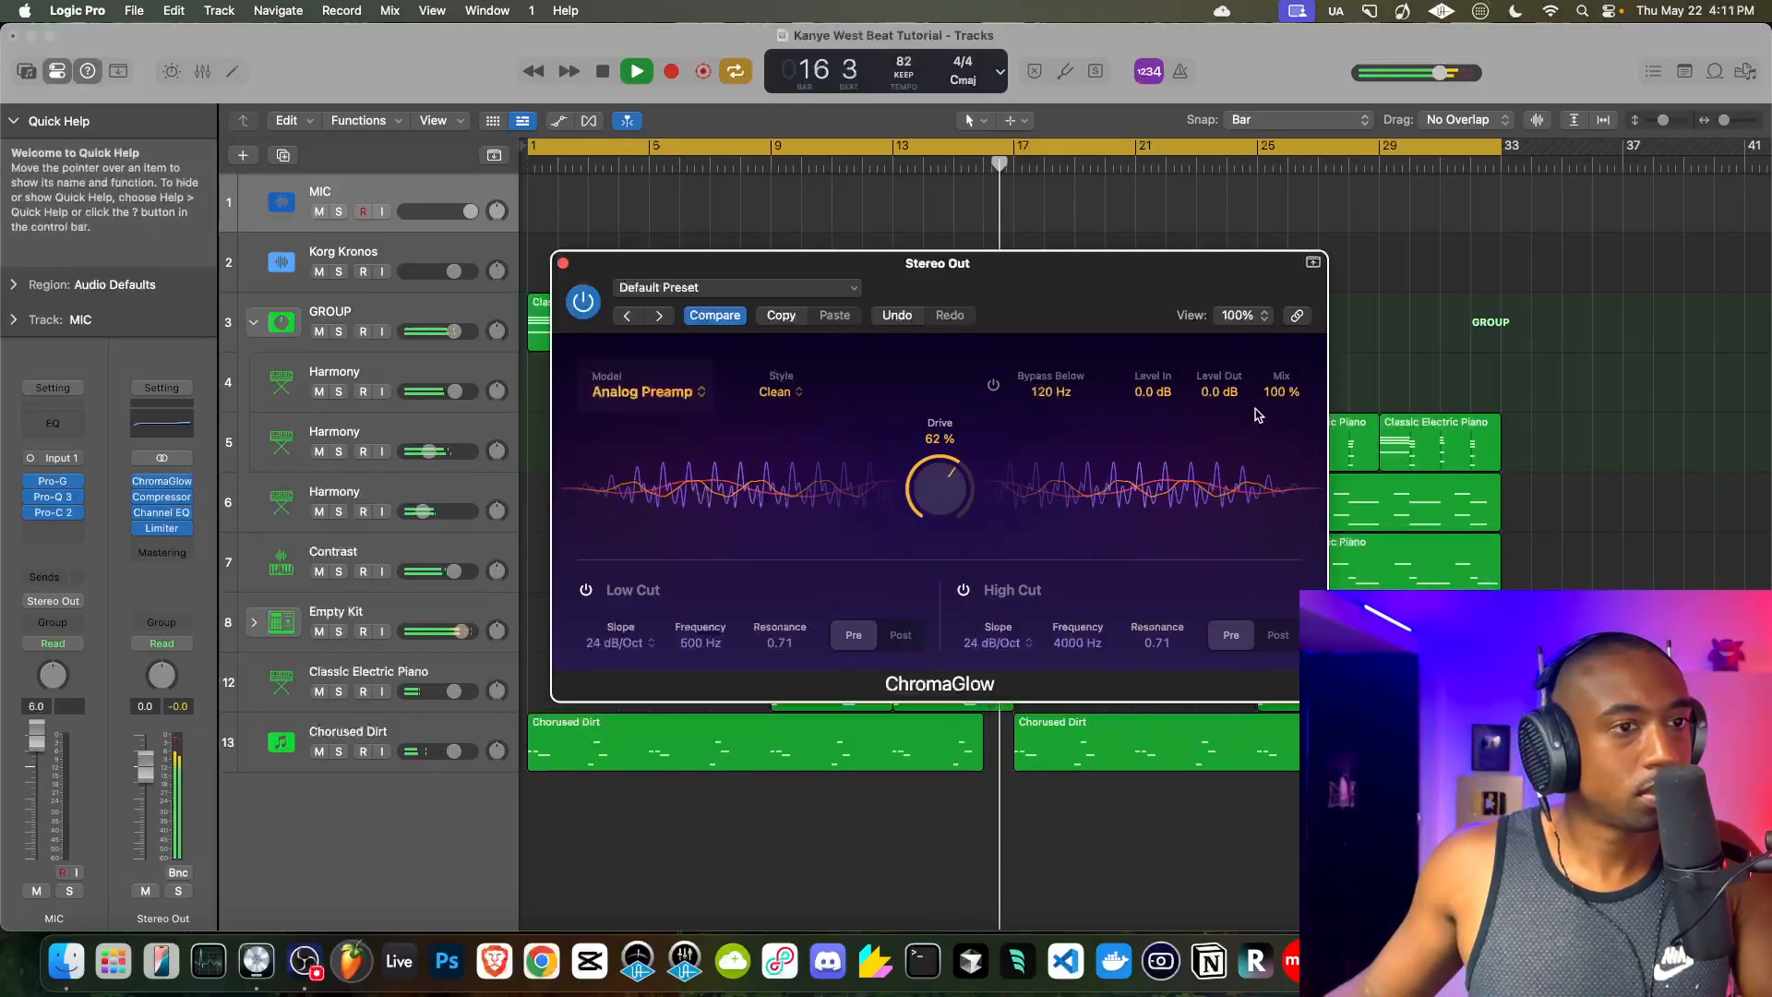
pyautogui.moveTo(1219, 392); pyautogui.dragTo(1216, 408)
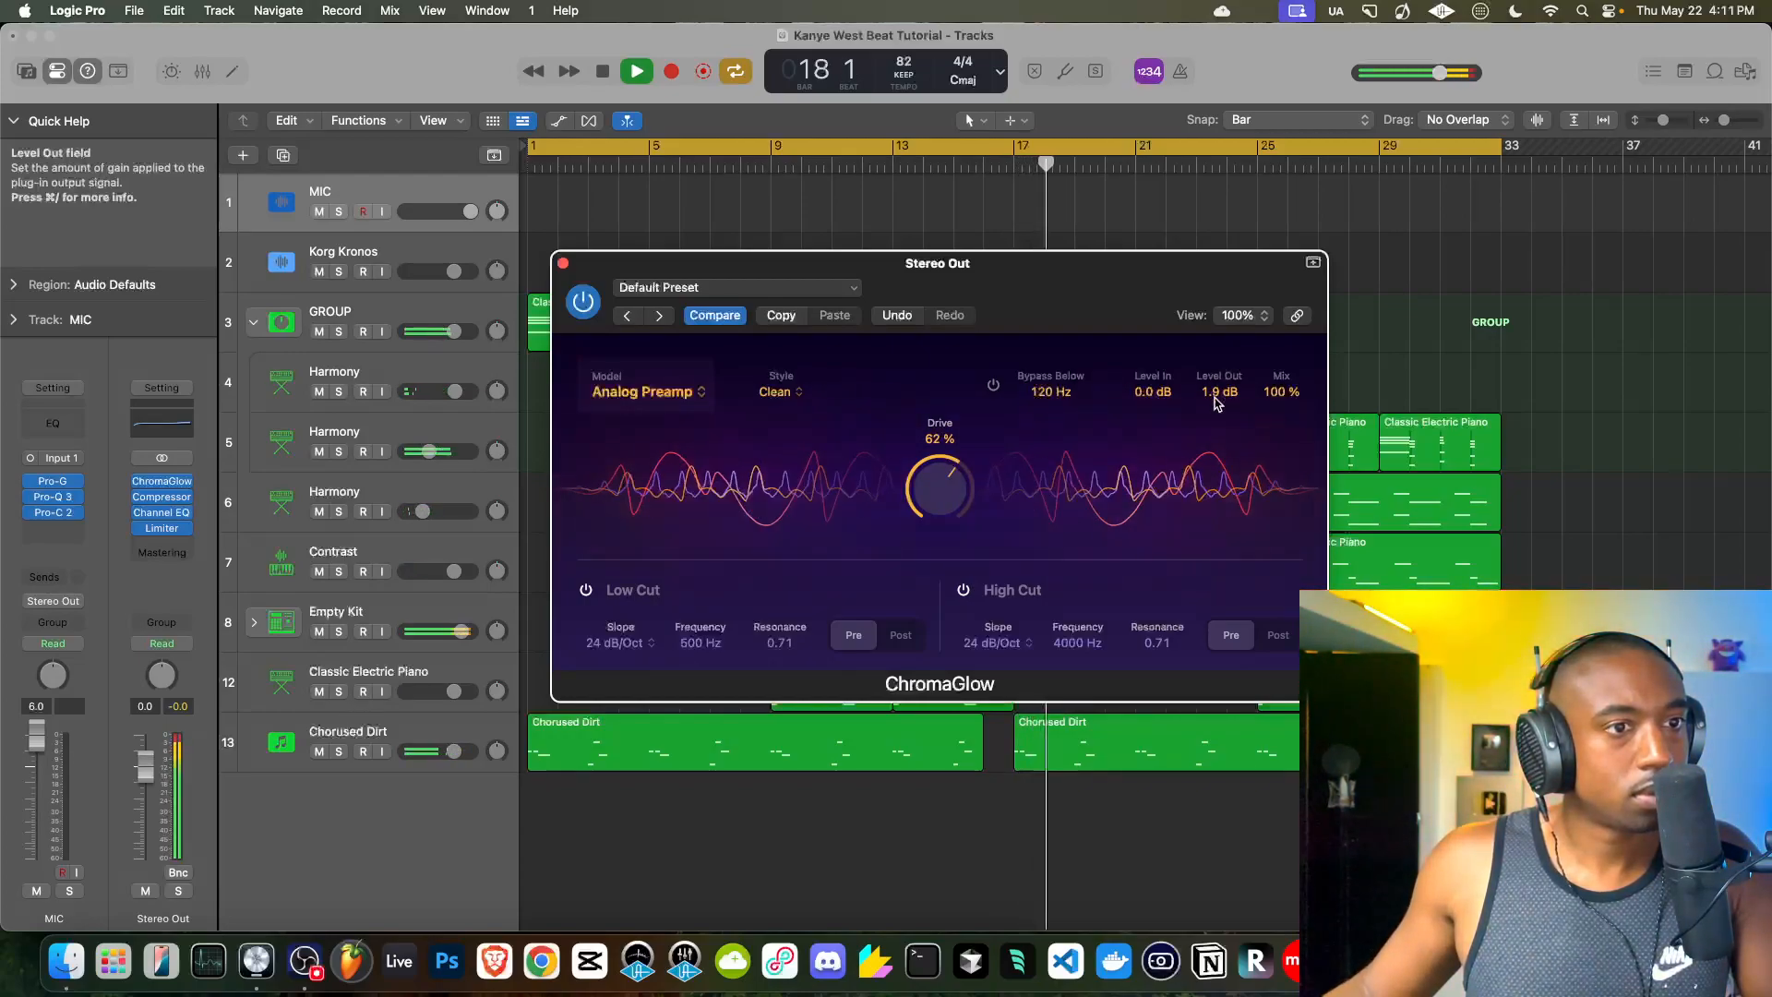
pyautogui.click(563, 265)
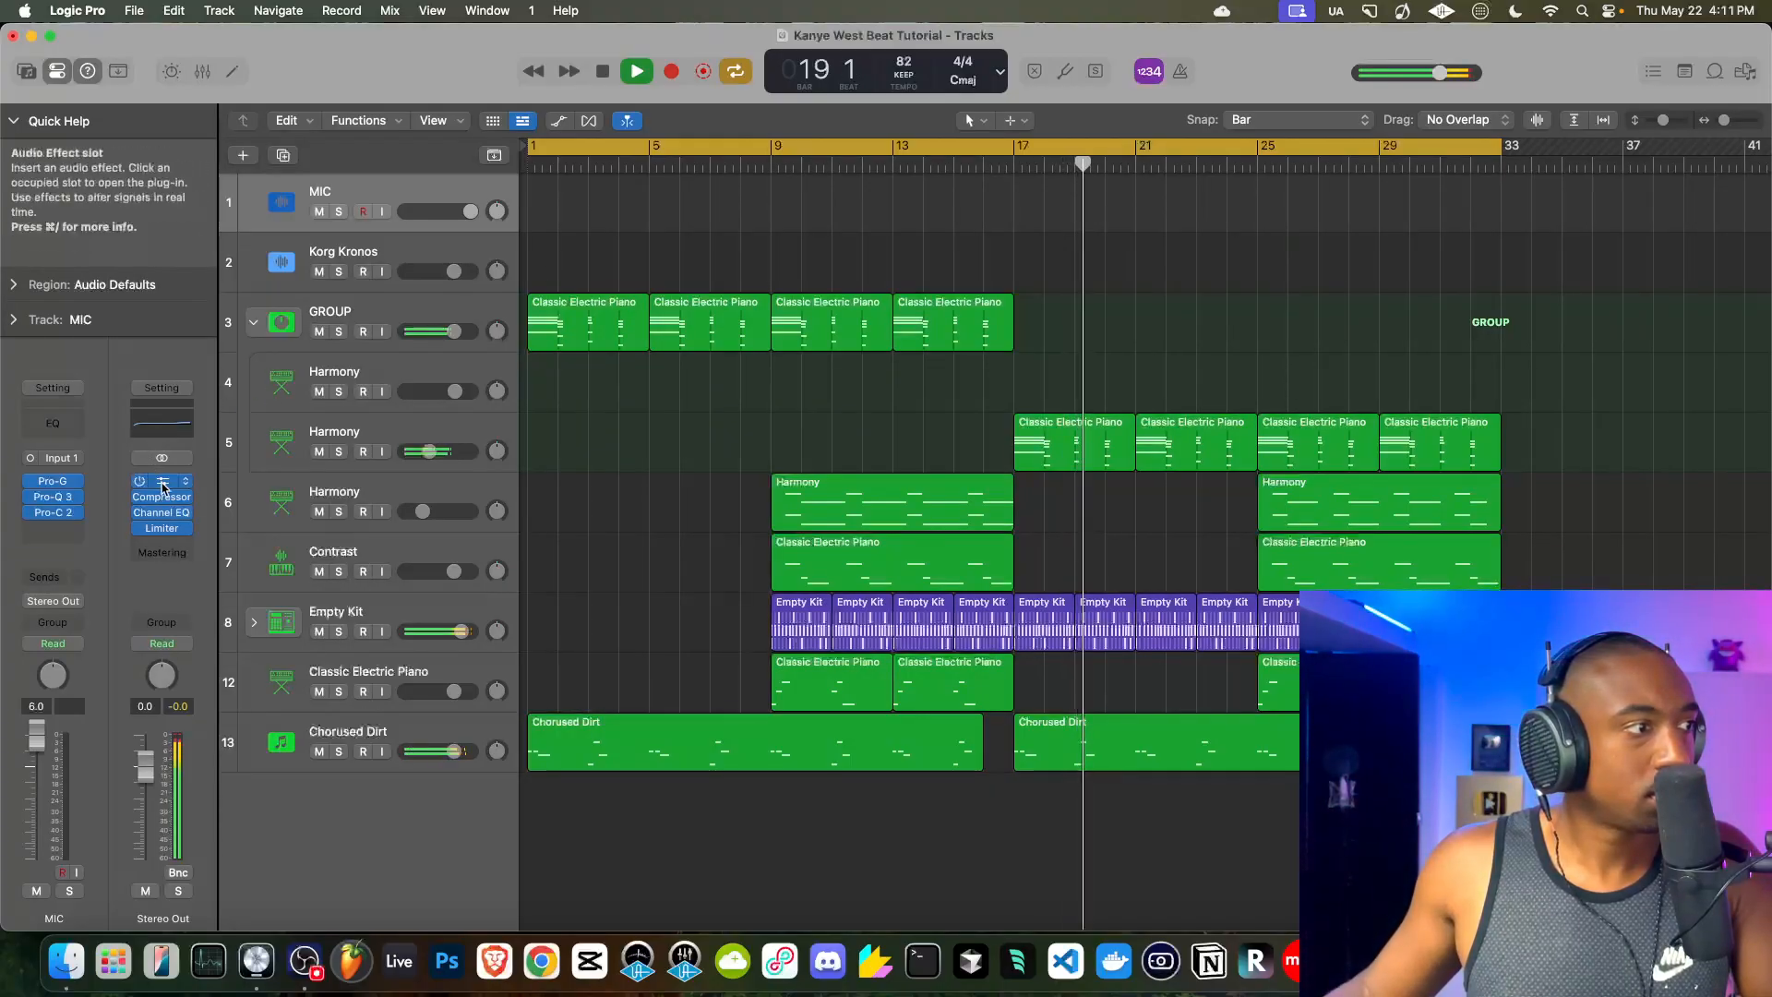
pyautogui.click(162, 487)
pyautogui.click(563, 265)
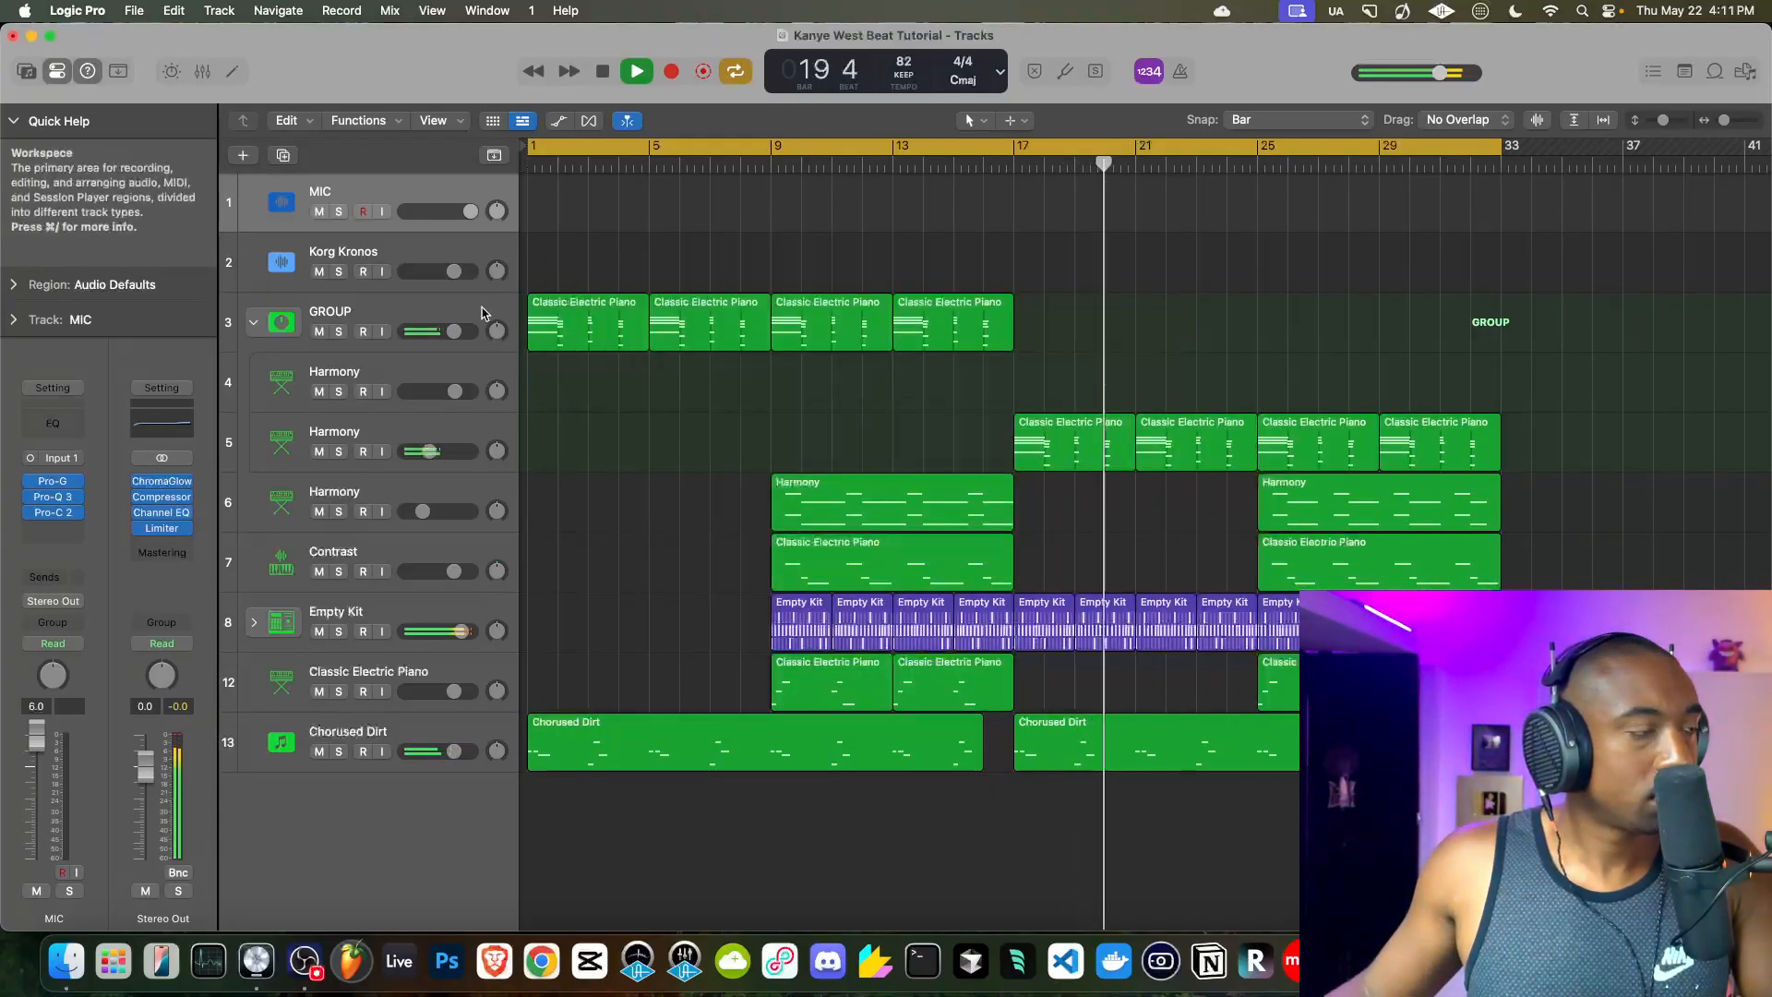
# - Check the Stereo Out Compressor's levels, restart playback from the beginning, and close the plug-in
pyautogui.click(161, 496)
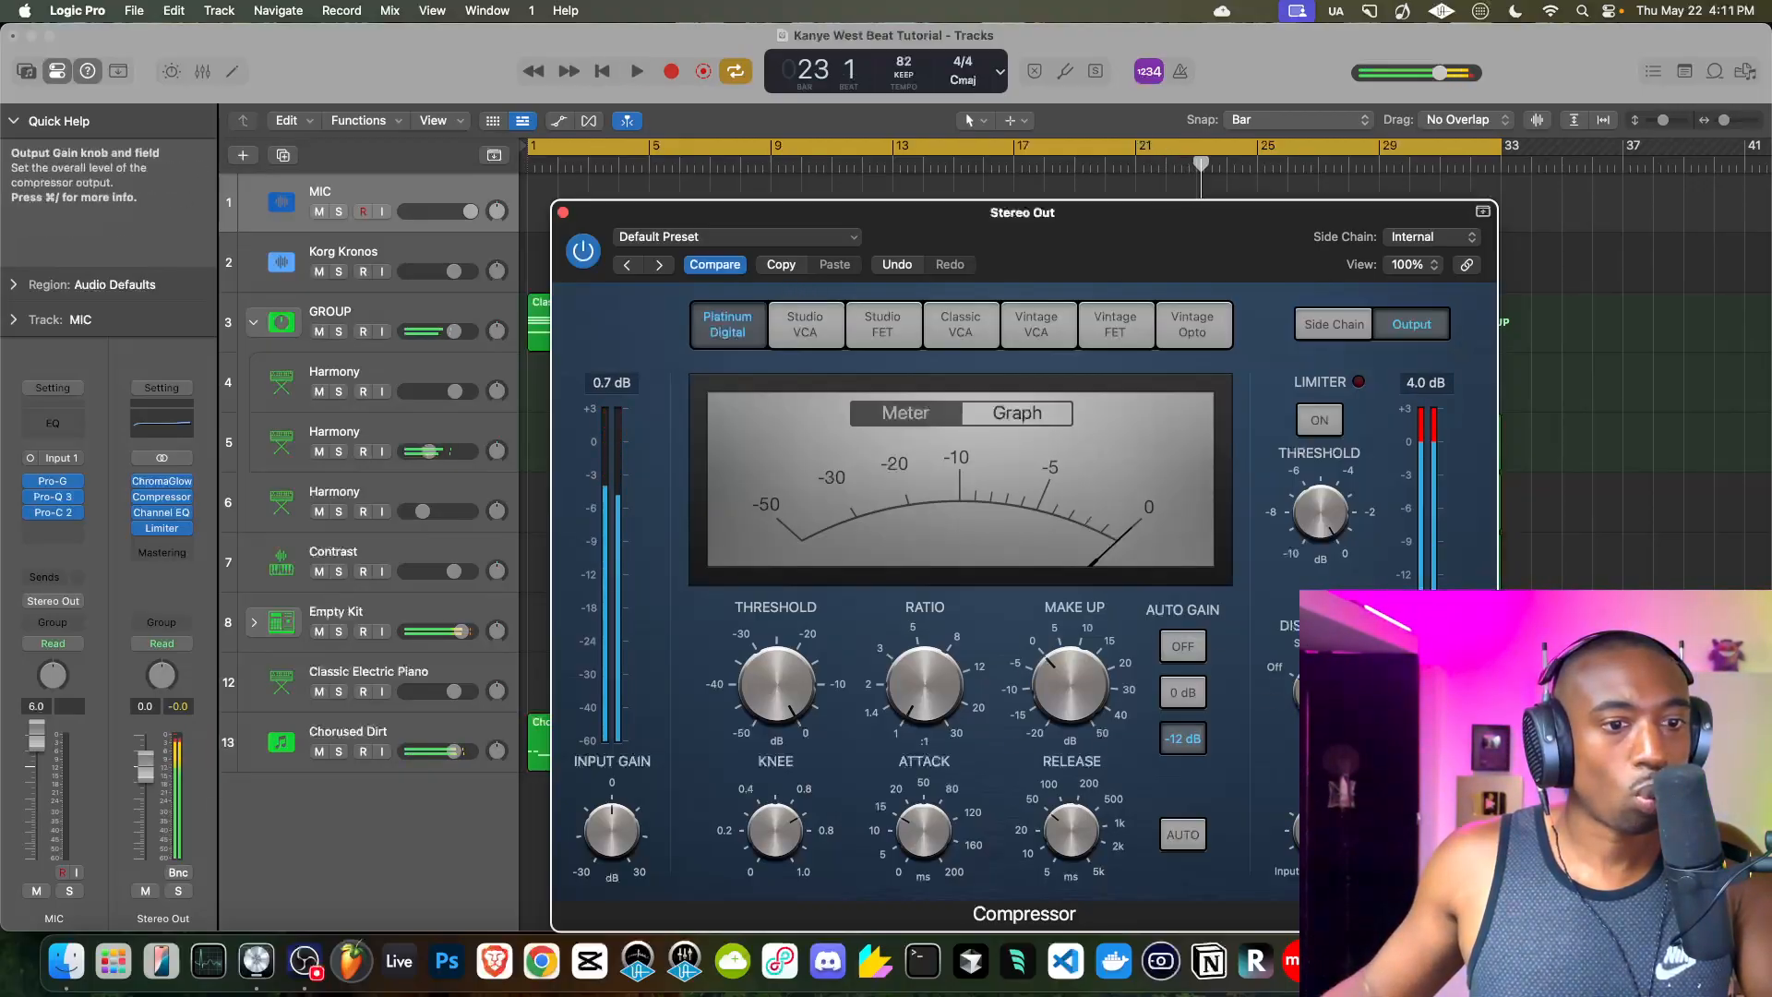
pyautogui.press('space')
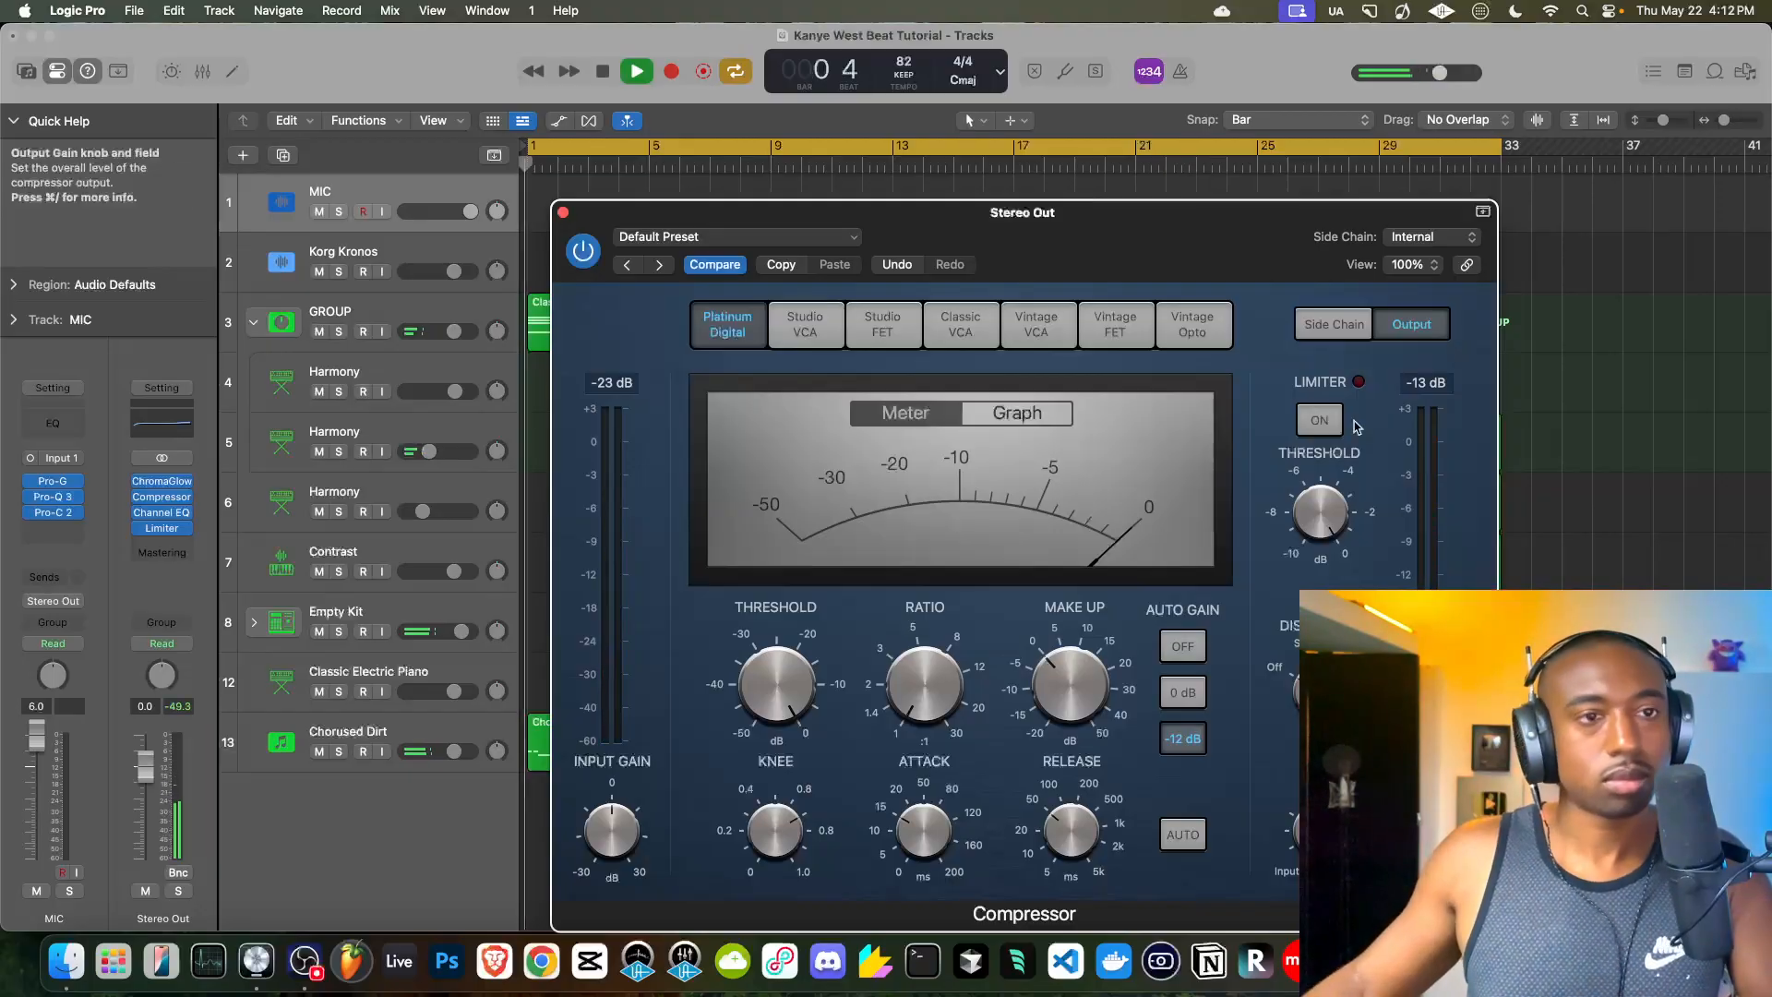
pyautogui.click(562, 212)
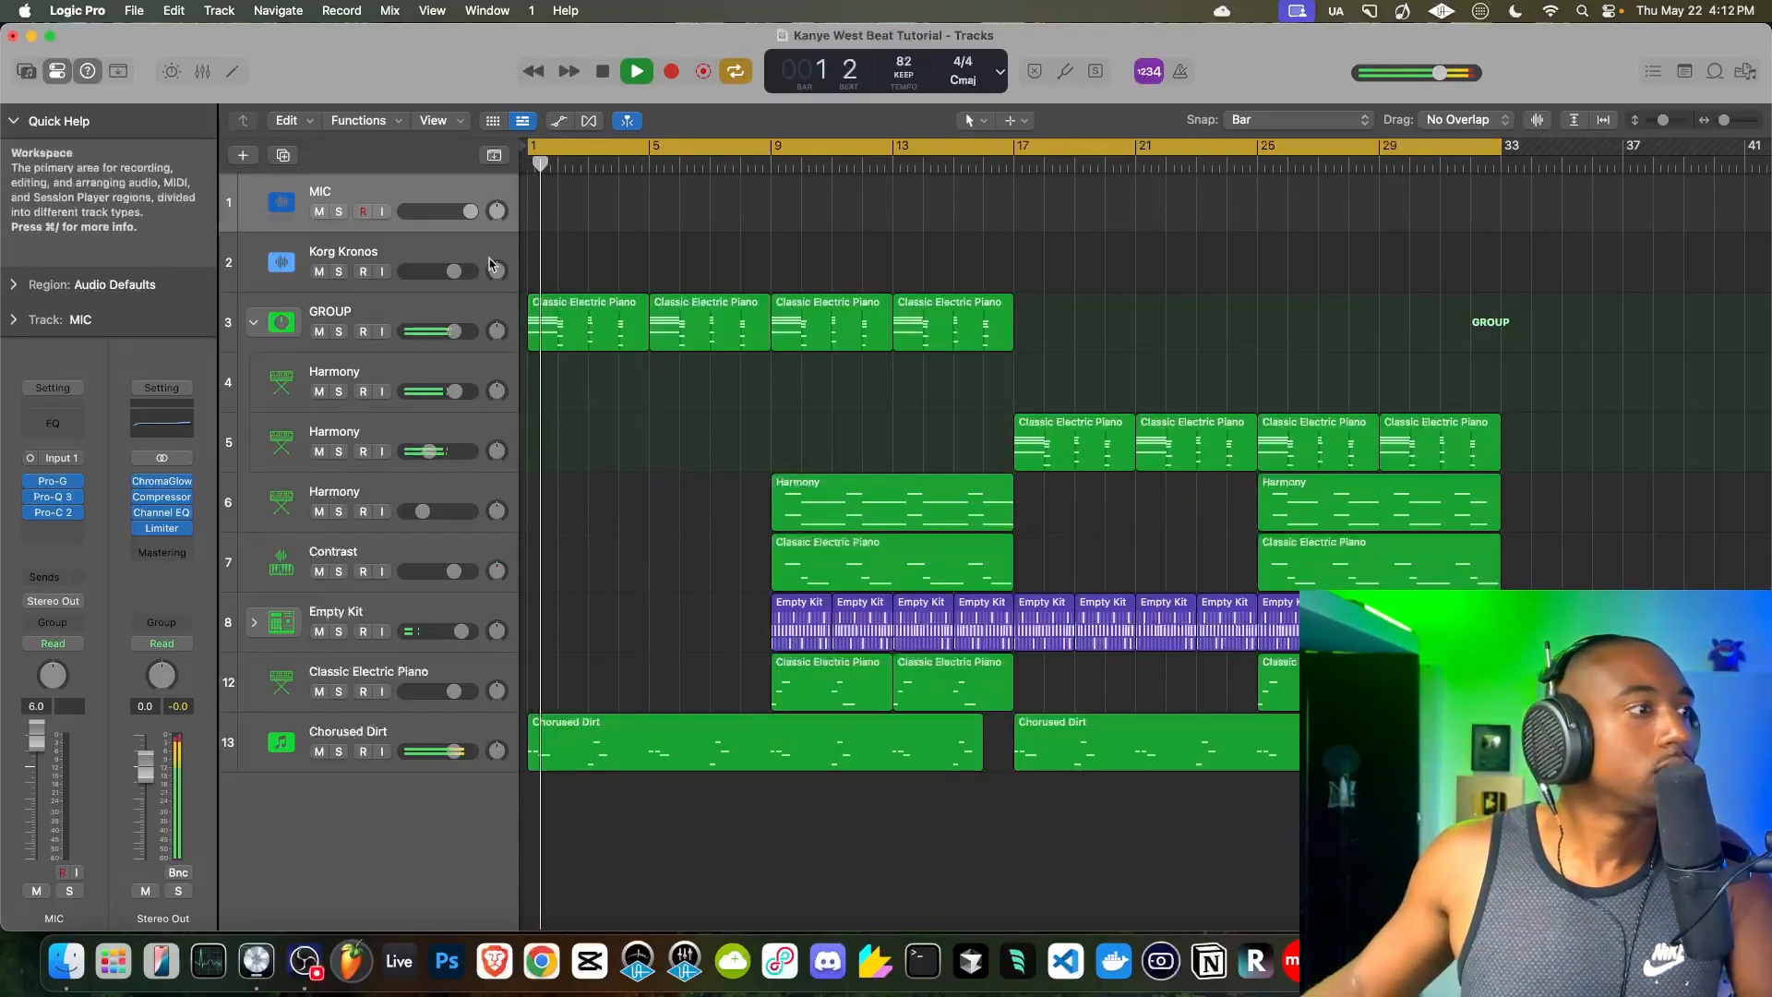
# - Lower the Channel EQ's master gain on Stereo Out, reset the Limiter's gain to 0.0 dB, and return to the Channel EQ
pyautogui.click(164, 514)
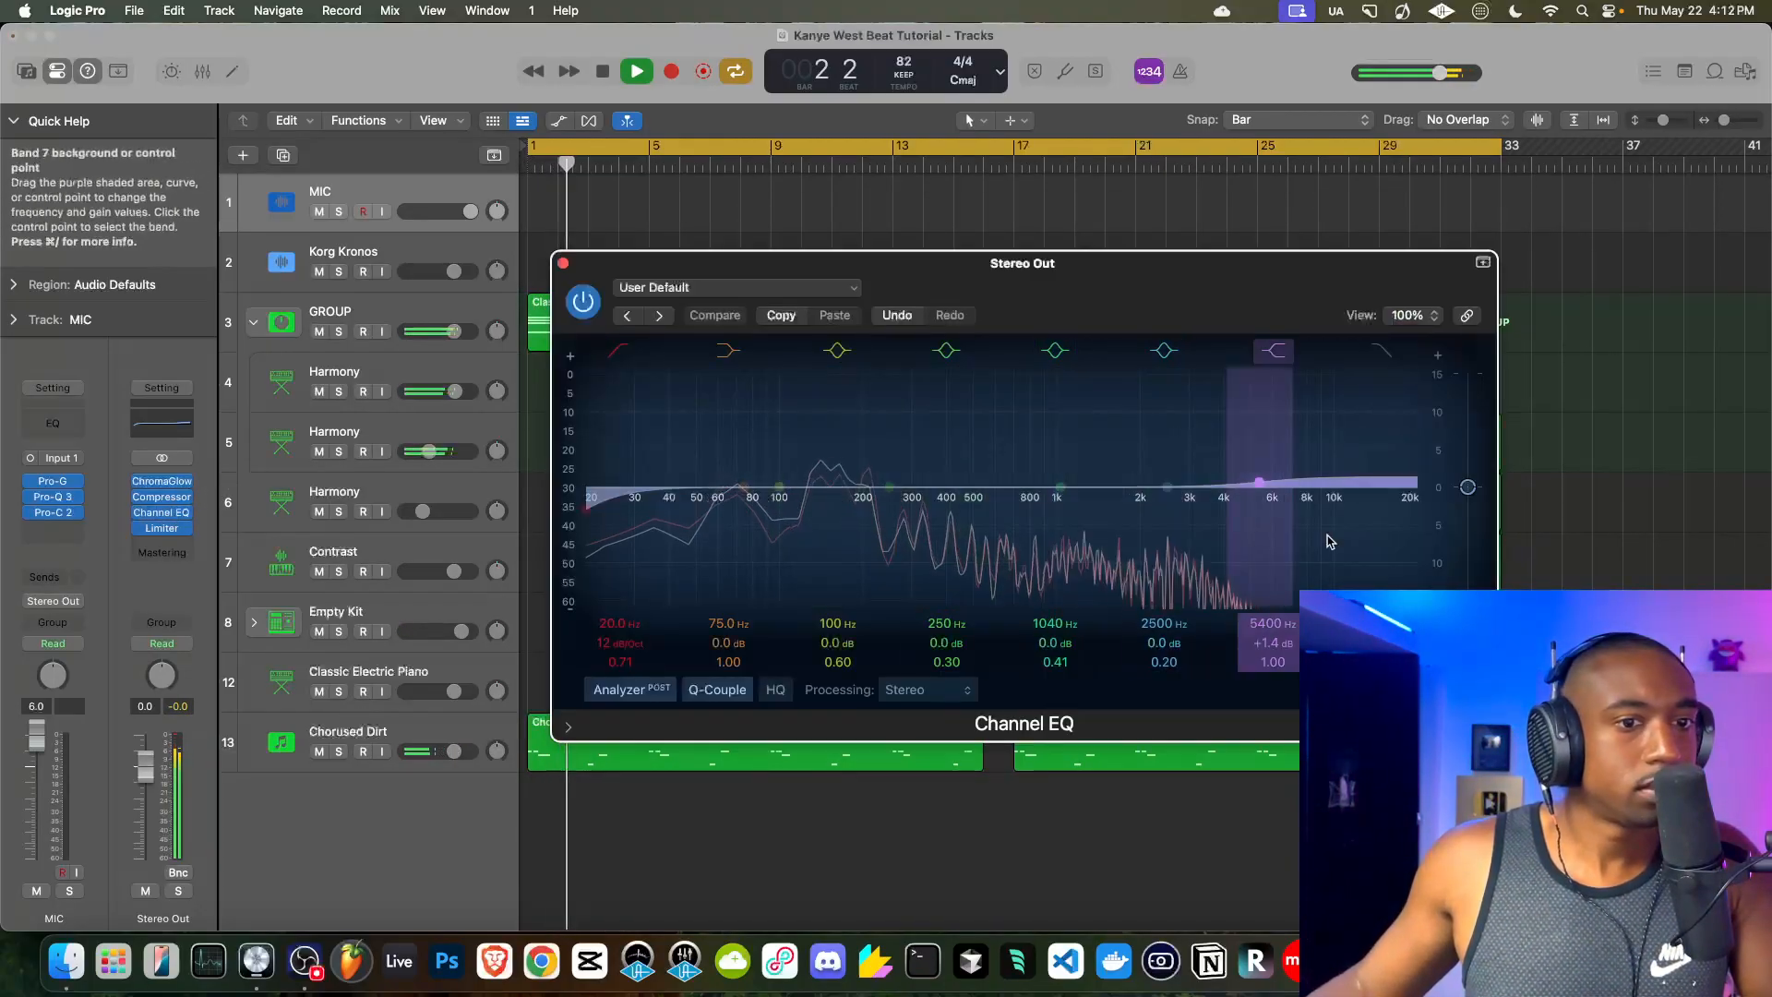
pyautogui.moveTo(1467, 486); pyautogui.dragTo(1467, 501)
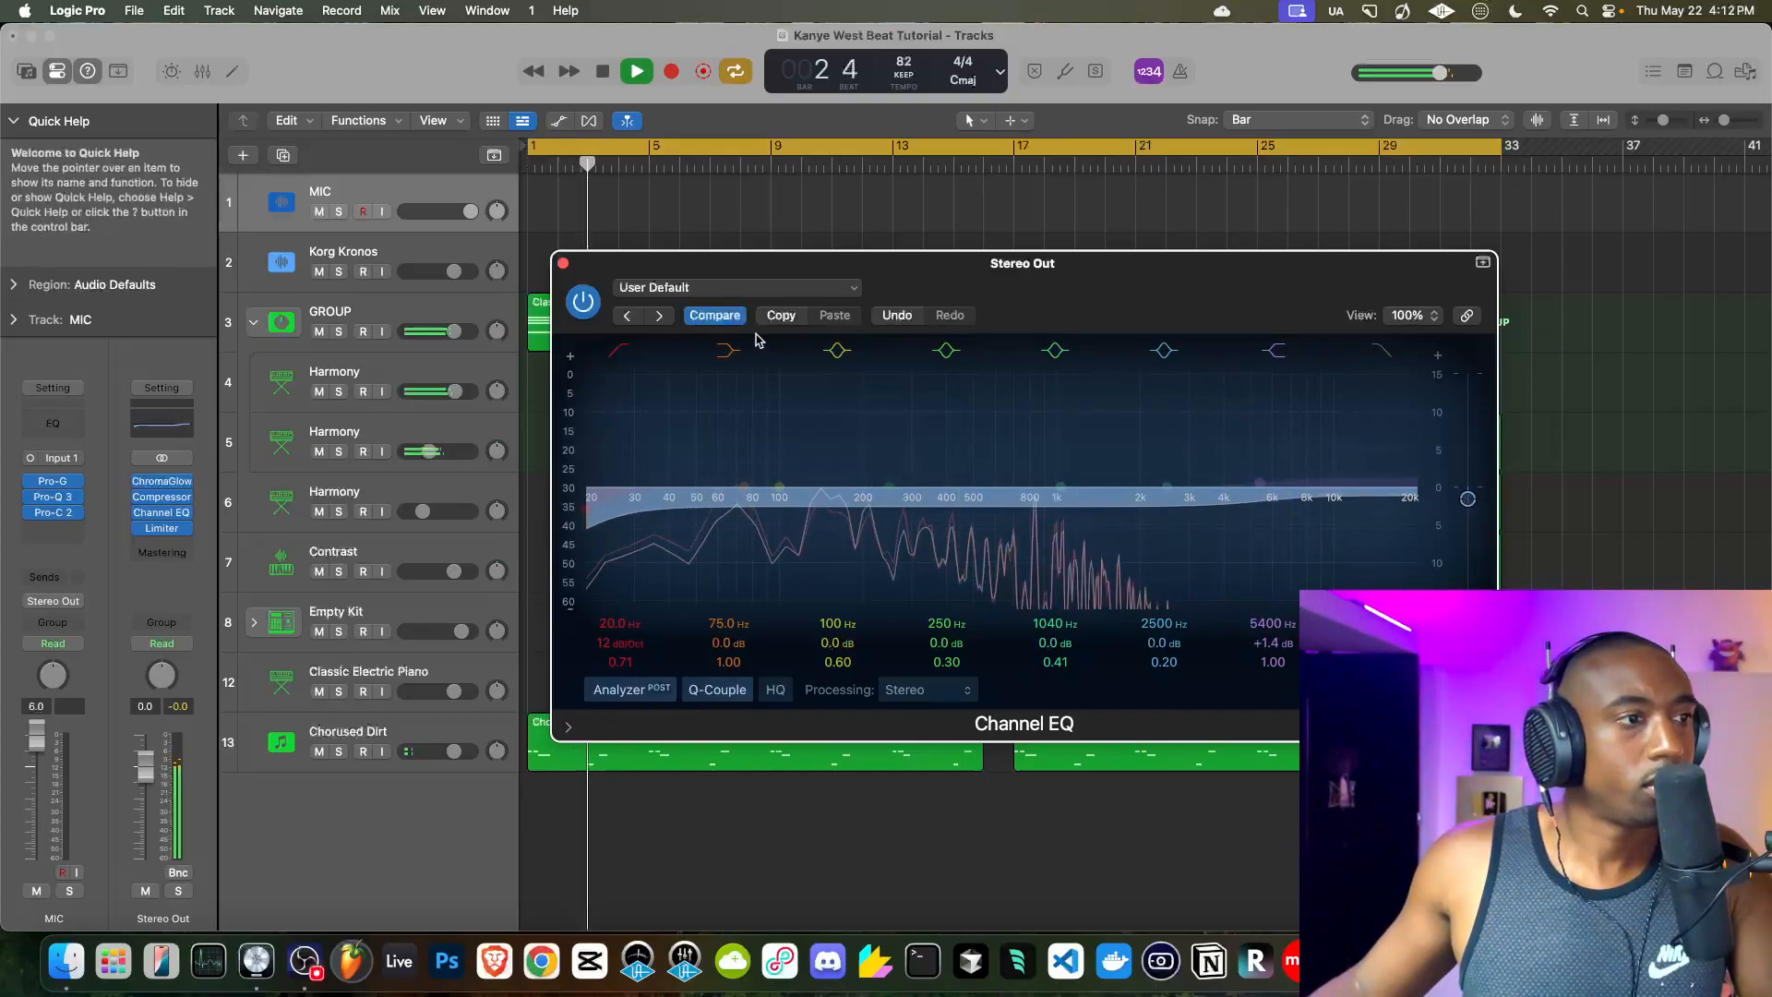
pyautogui.click(161, 528)
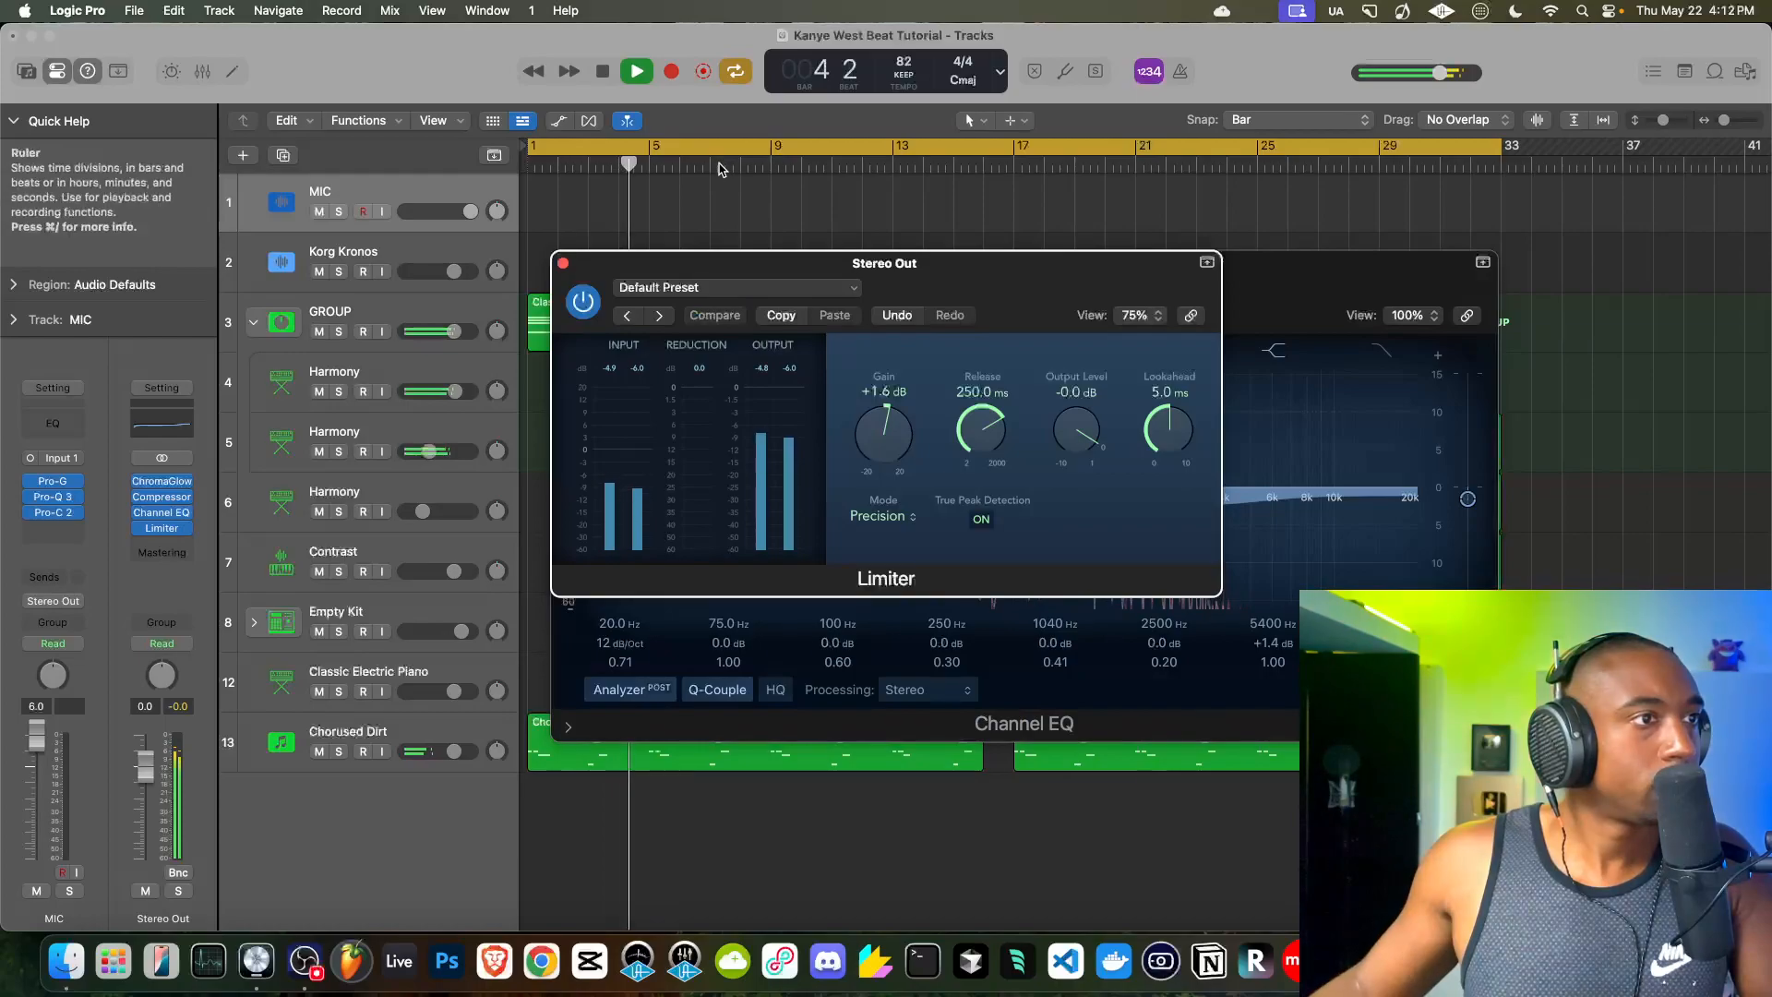
pyautogui.keyDown('alt'); pyautogui.click(879, 425); pyautogui.keyUp('alt')
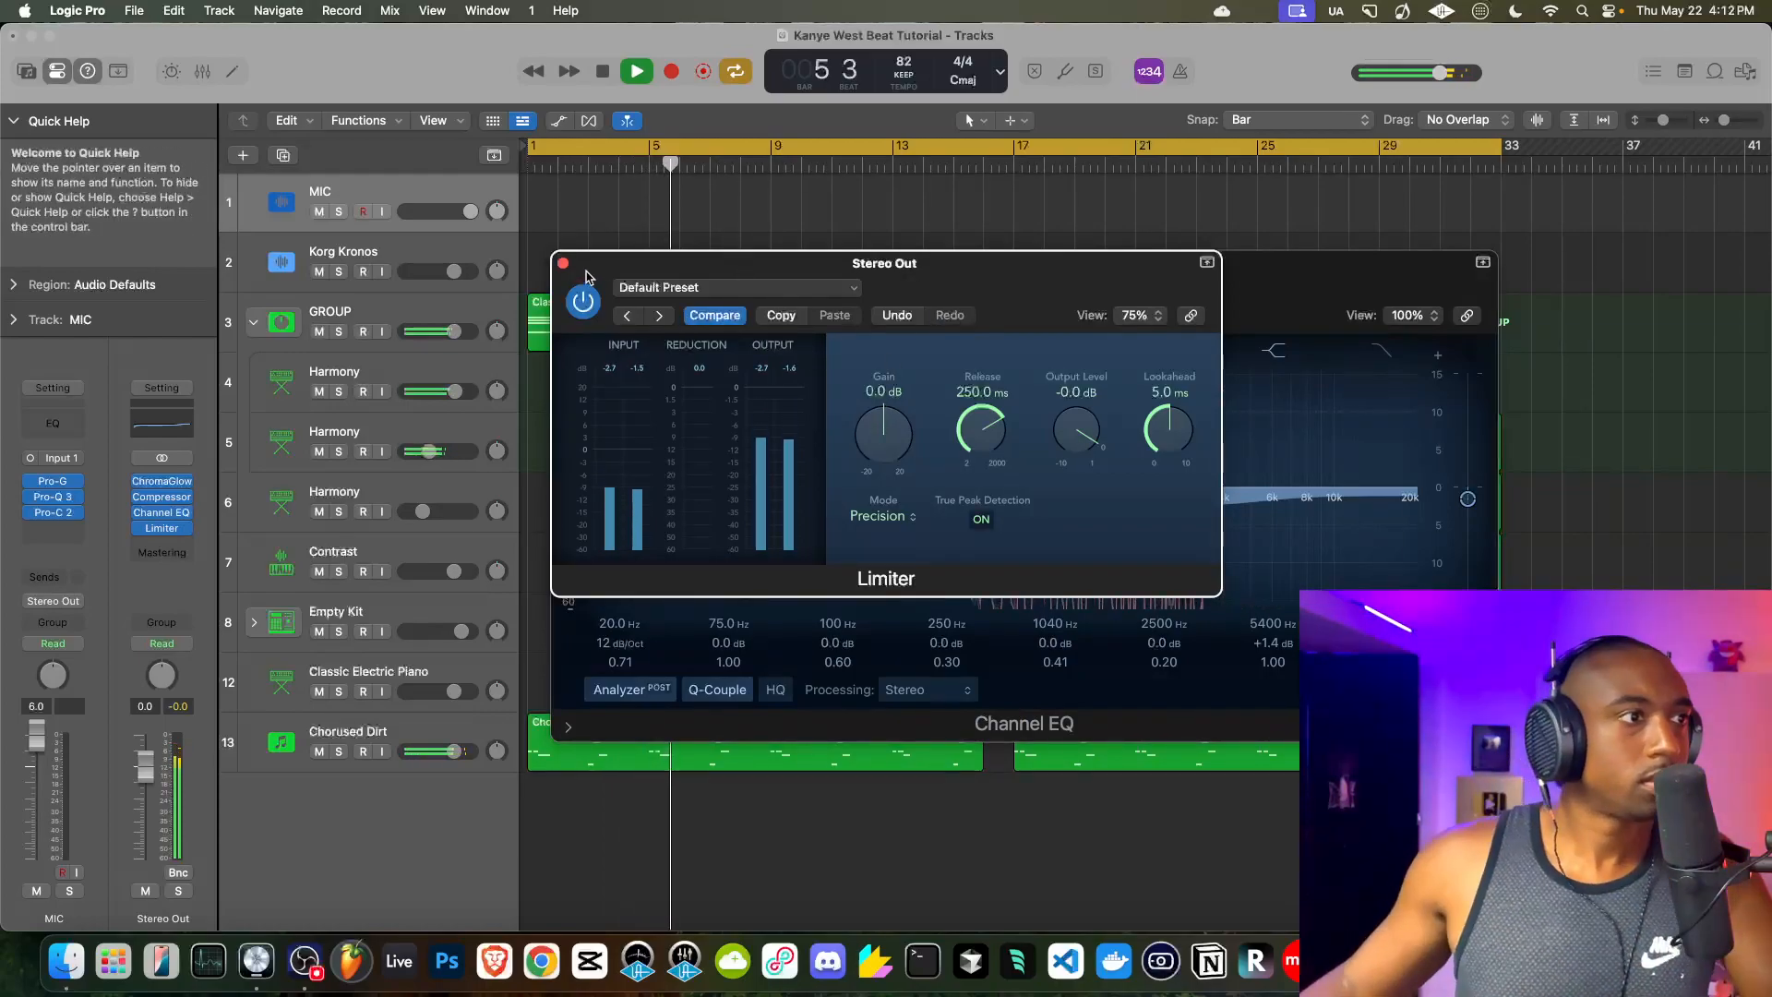
pyautogui.click(1380, 552)
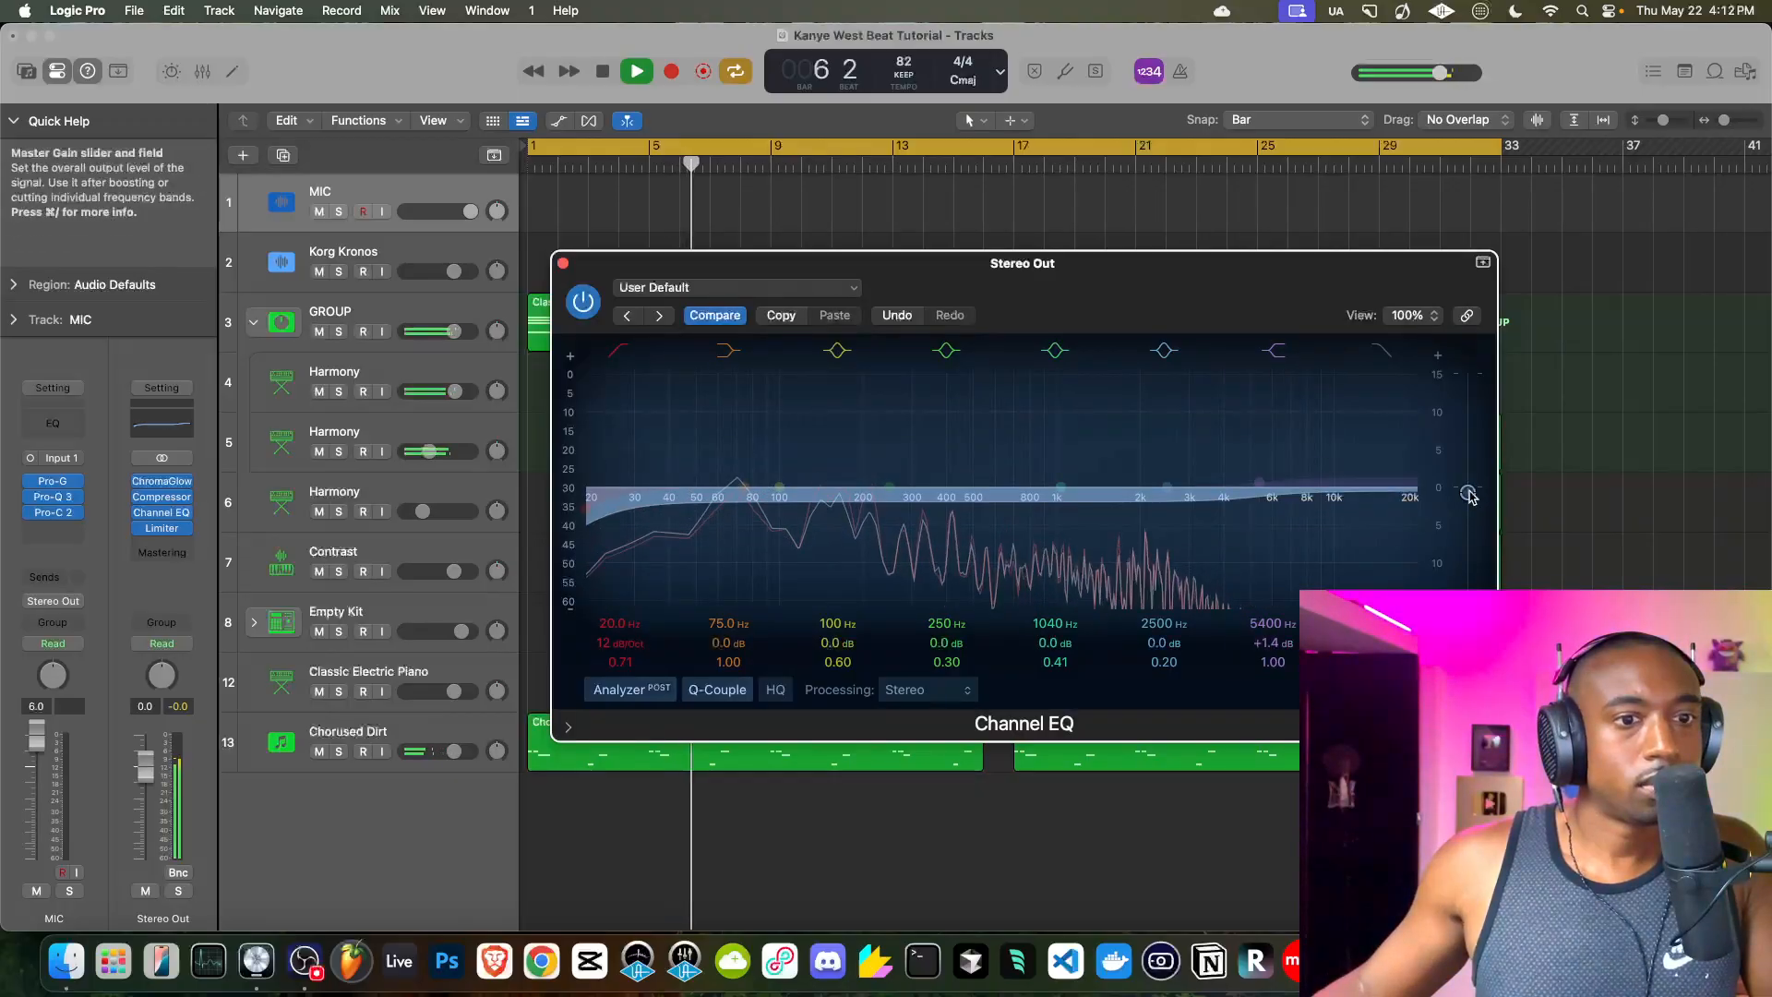
# - Turn off the Stereo Out Channel EQ's 5400 Hz high shelf, check the Limiter, and lower the EQ's master gain to just above 0 dB
pyautogui.moveTo(1247, 266); pyautogui.dragTo(1084, 330)
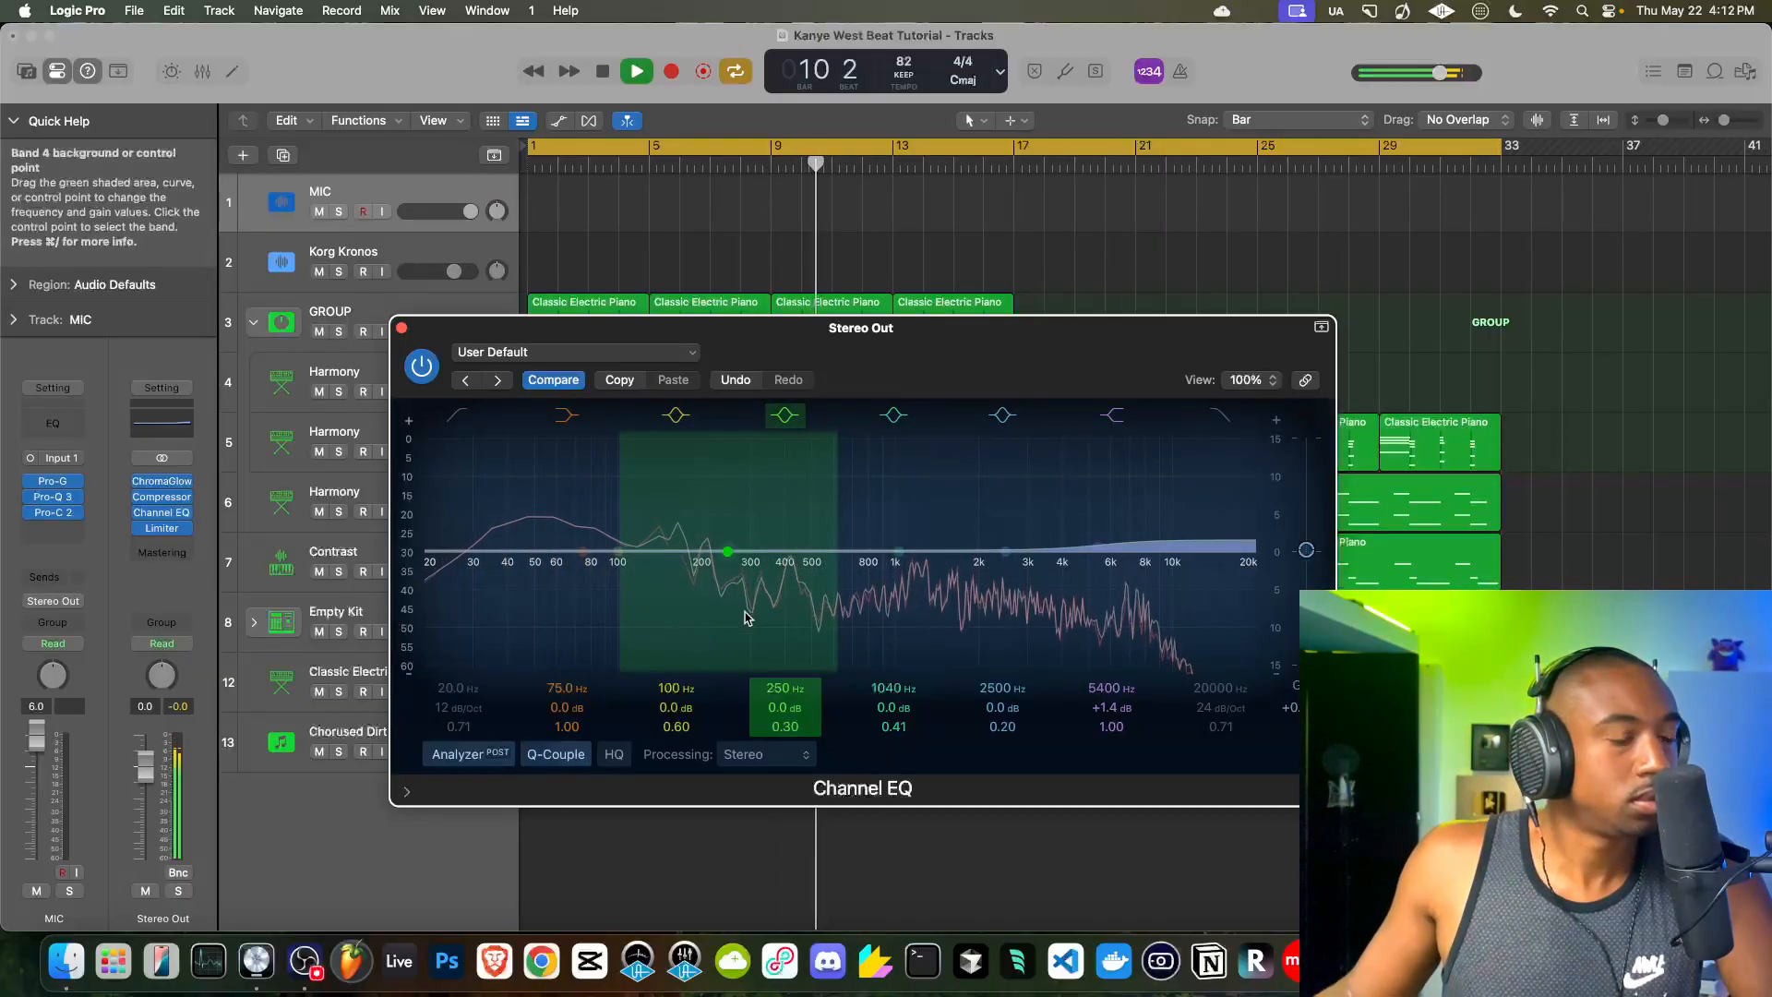
pyautogui.click(1113, 415)
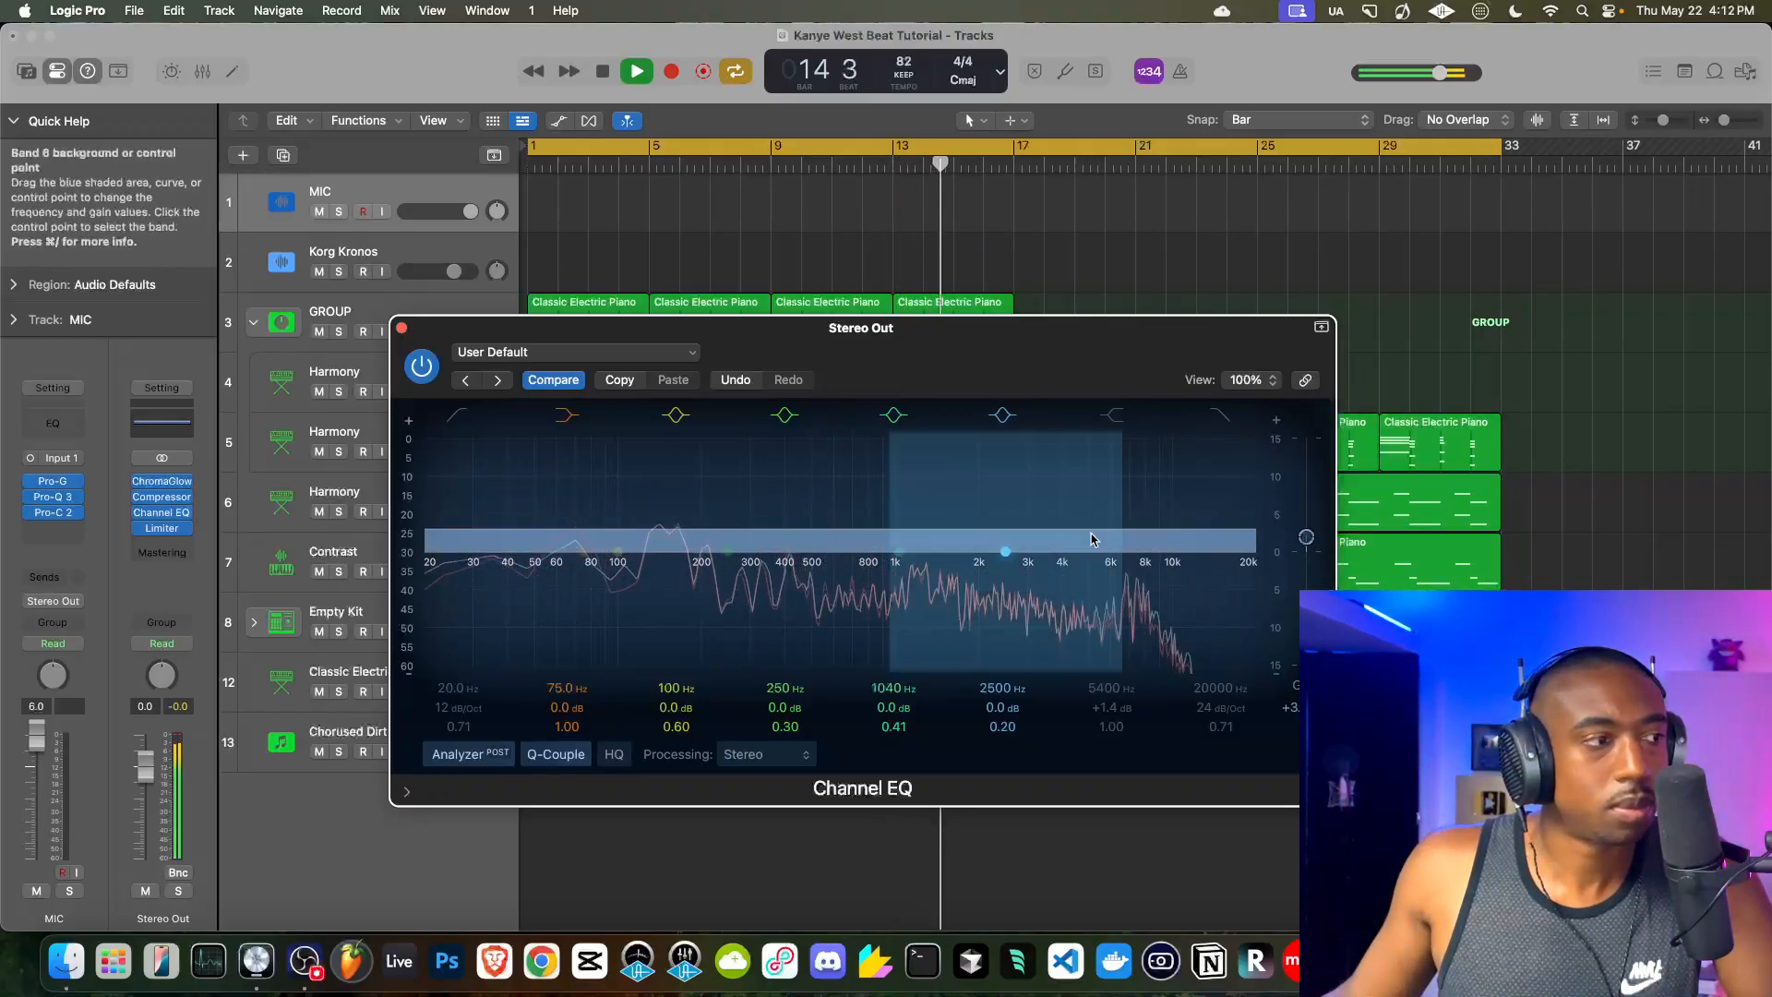
pyautogui.click(158, 529)
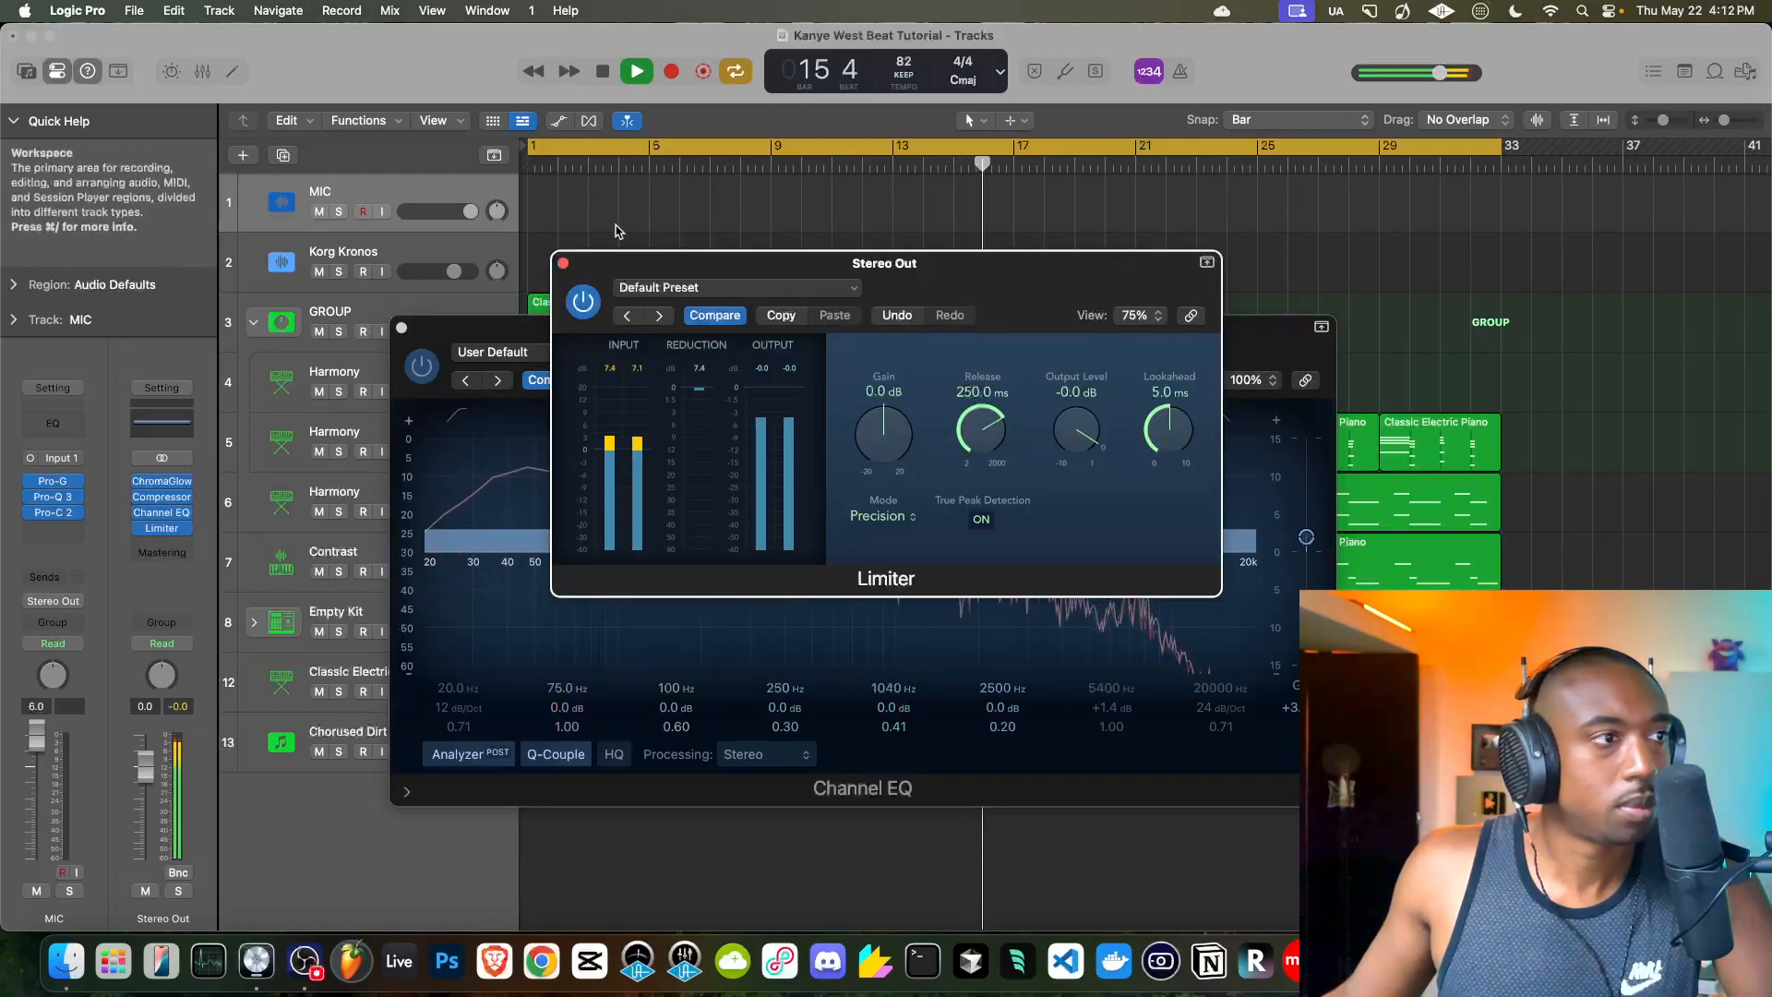
pyautogui.click(562, 264)
pyautogui.moveTo(1306, 536); pyautogui.dragTo(1305, 551)
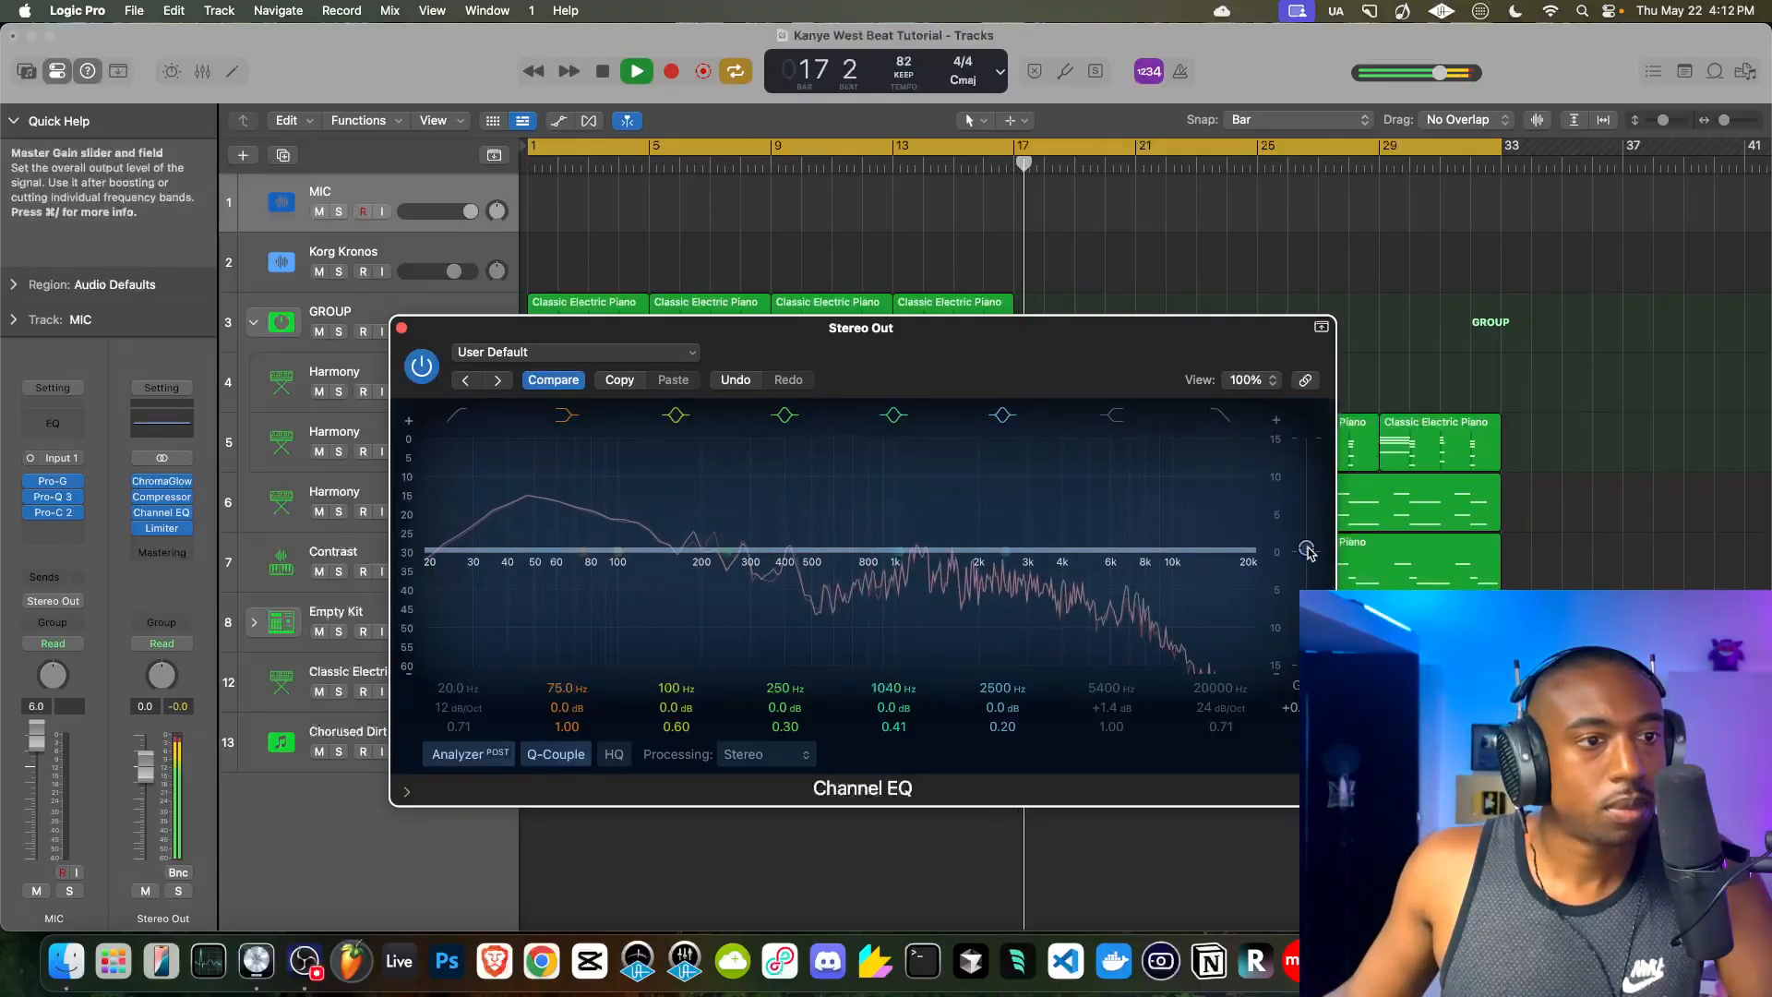
# - Set the Stereo Out Limiter's gain to -1.3 dB and close the plug-ins
pyautogui.click(180, 513)
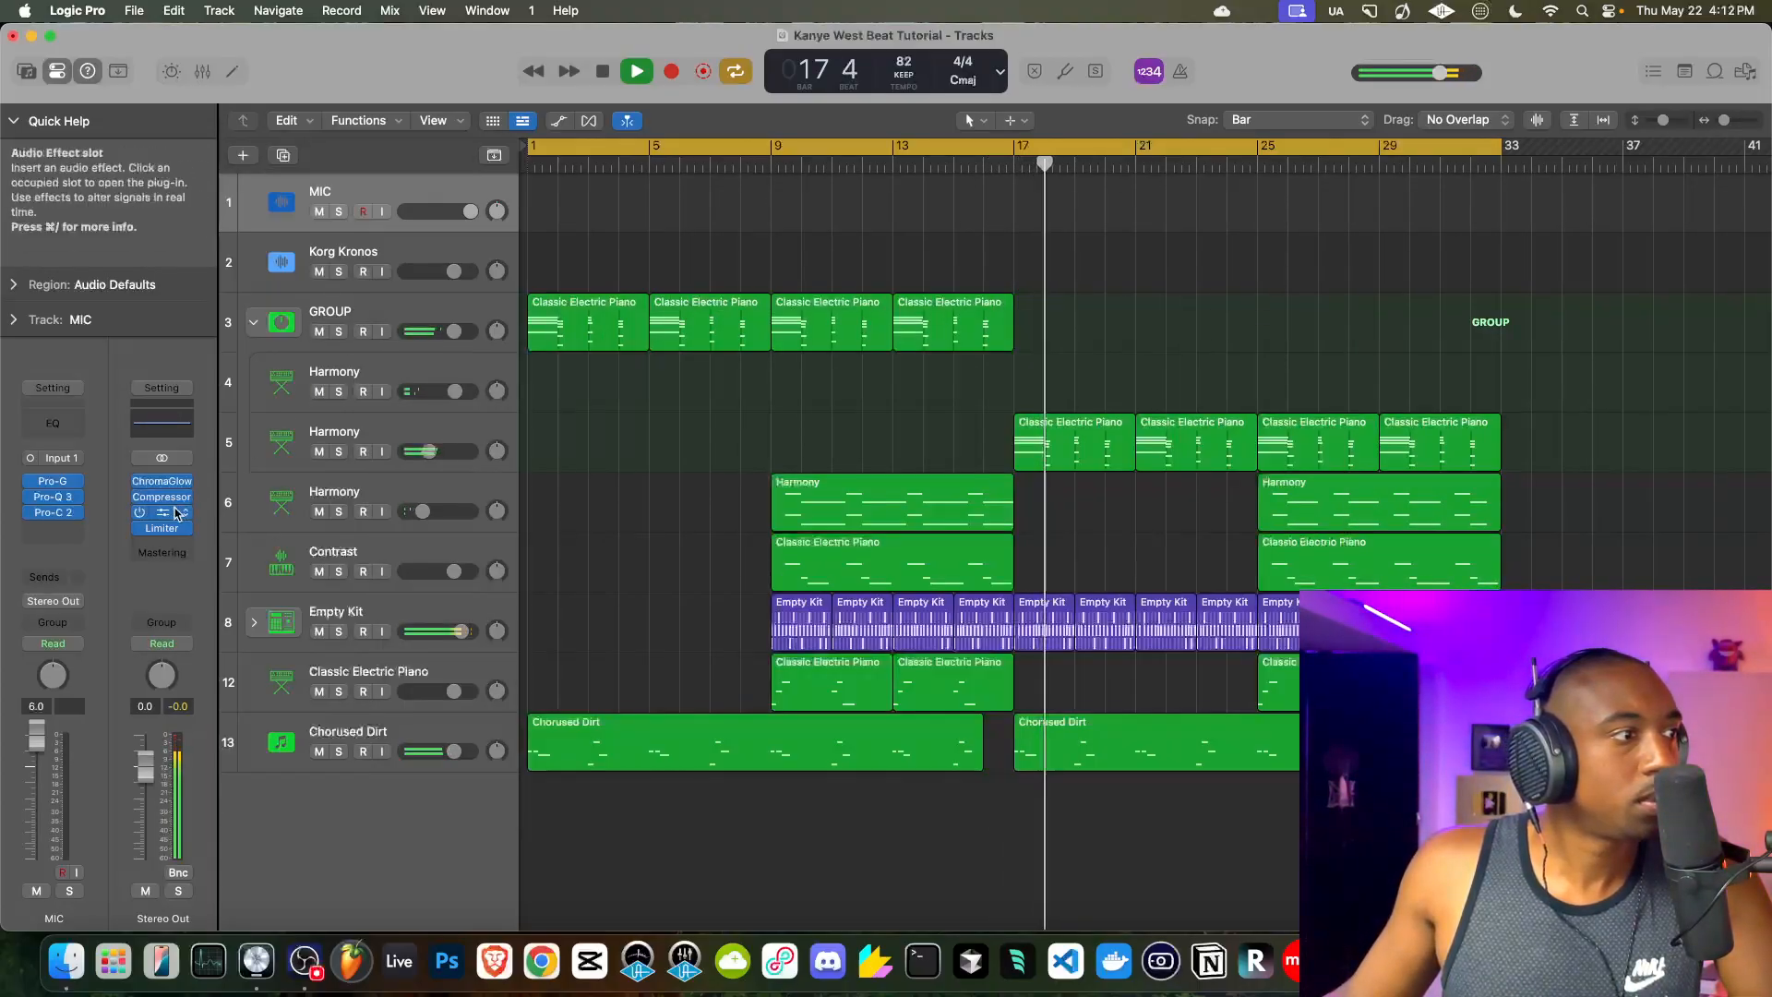
pyautogui.click(161, 528)
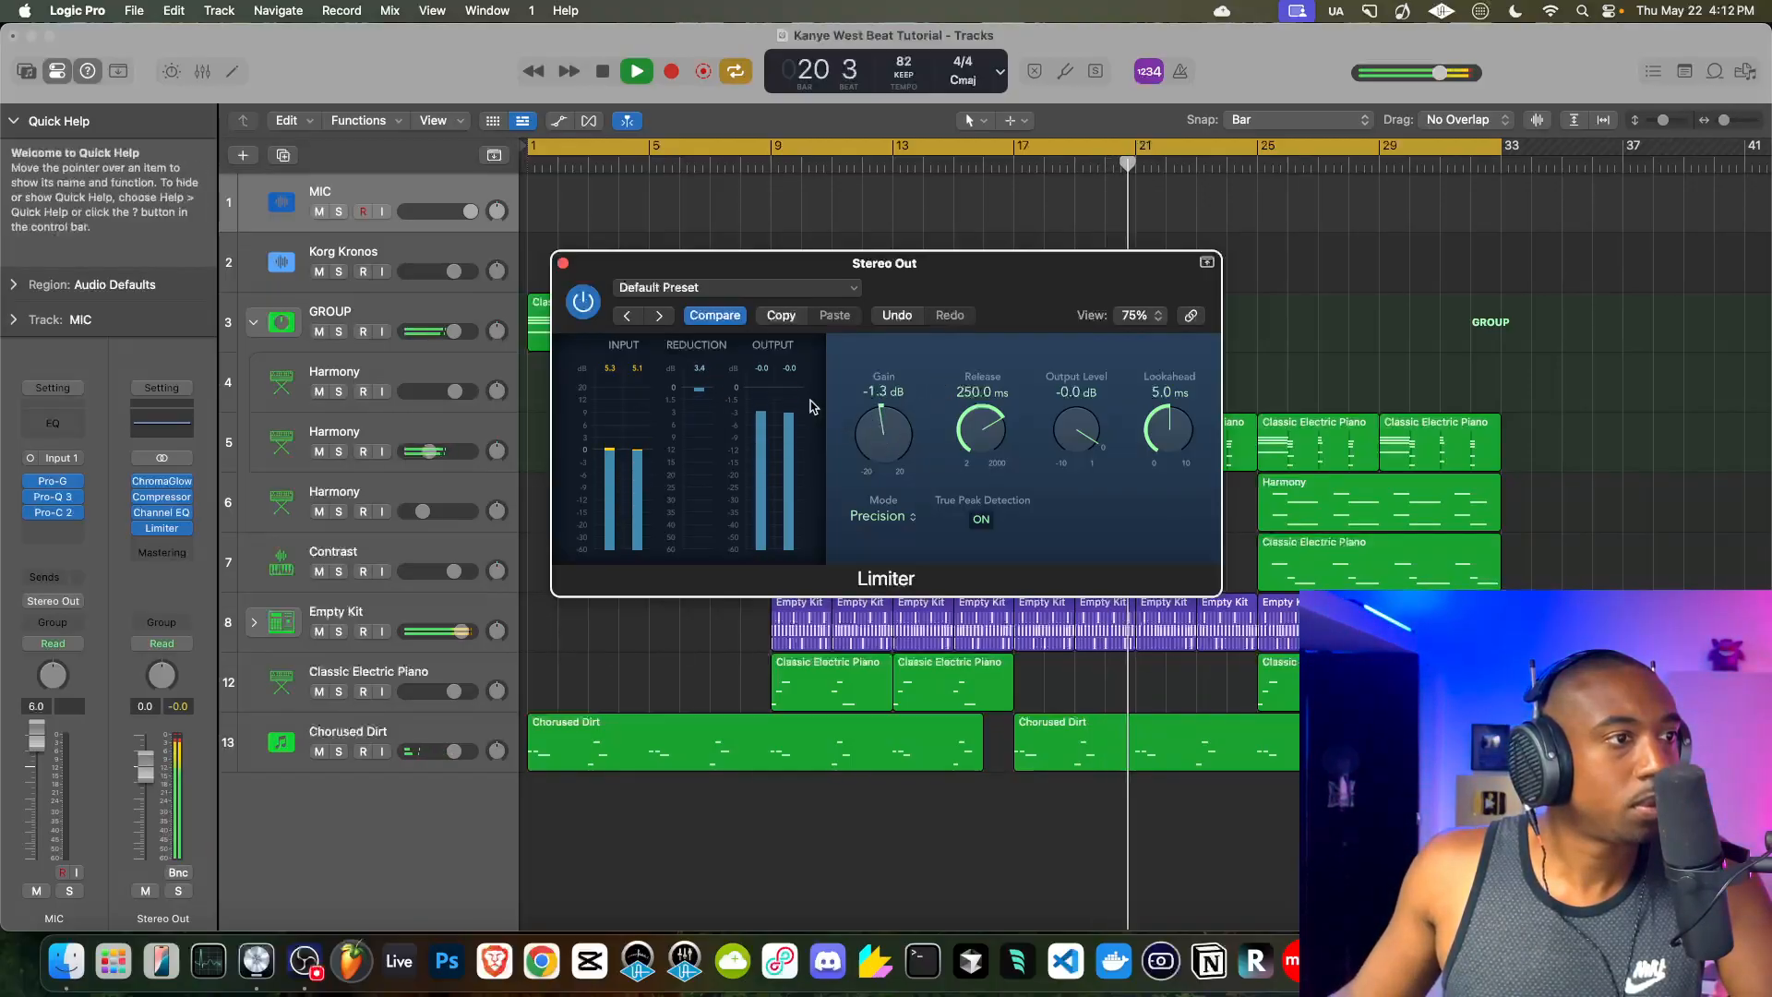
pyautogui.click(563, 264)
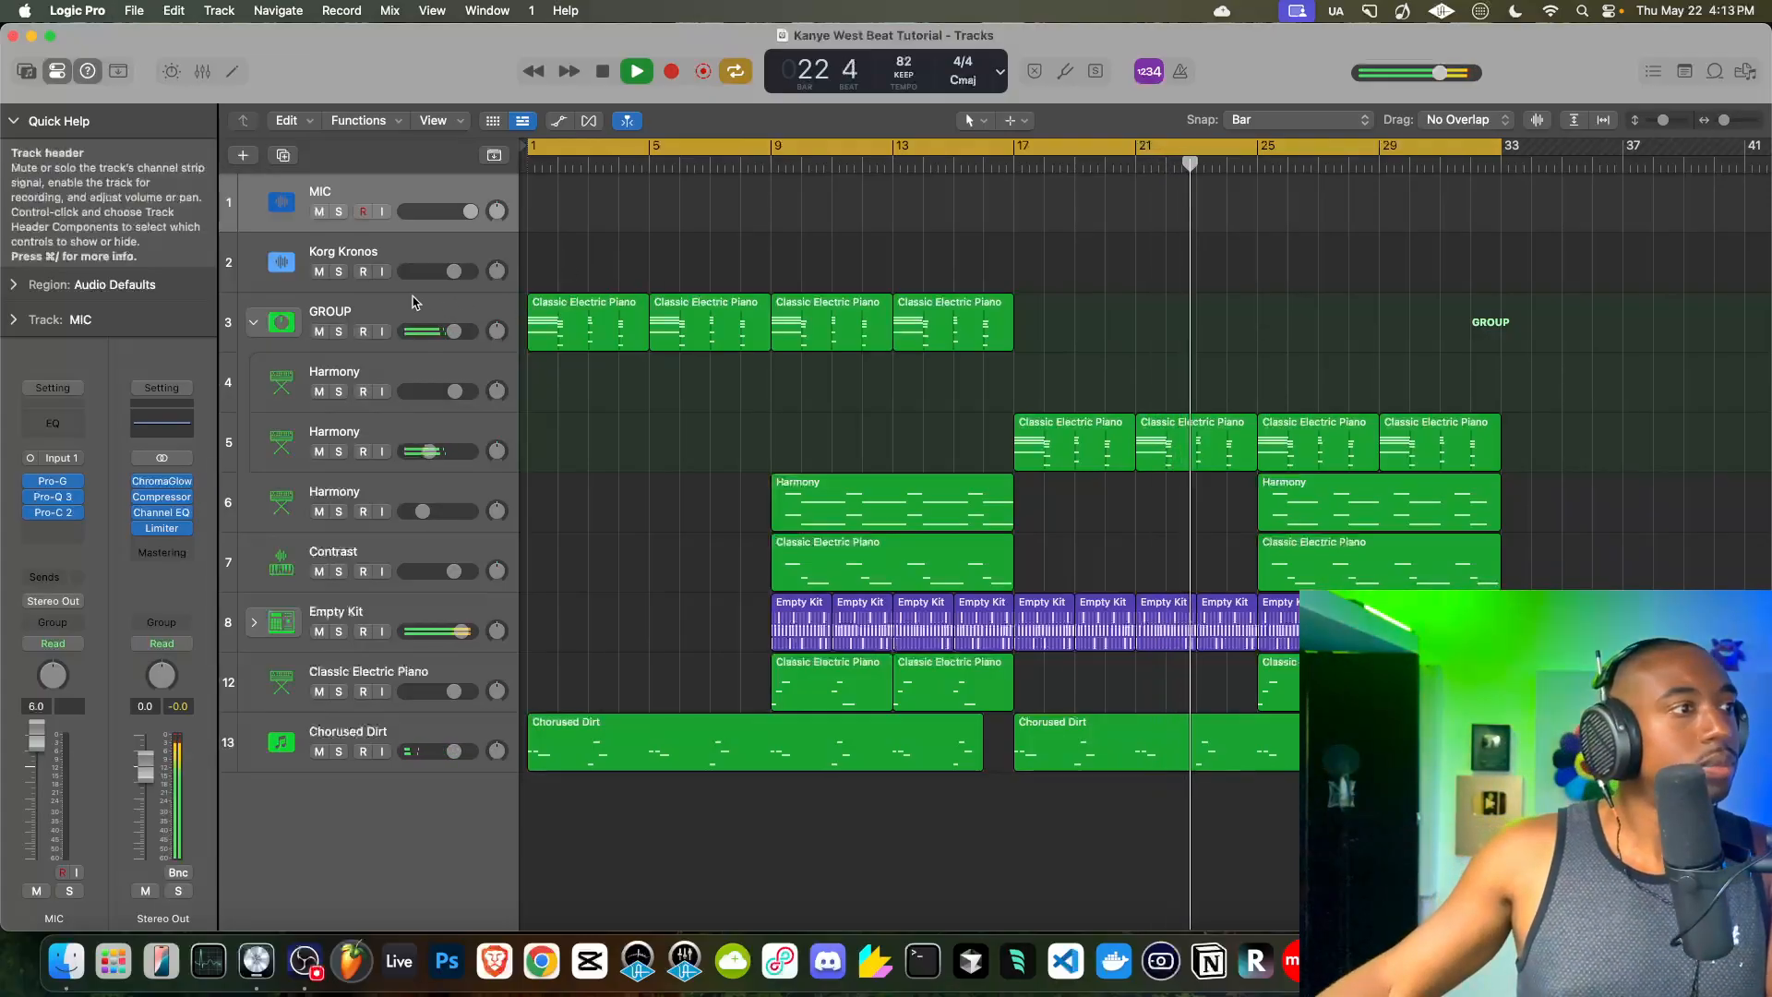
# - Collapse the GROUP track stack and add a new software instrument track below Chorused Dirt
pyautogui.click(253, 322)
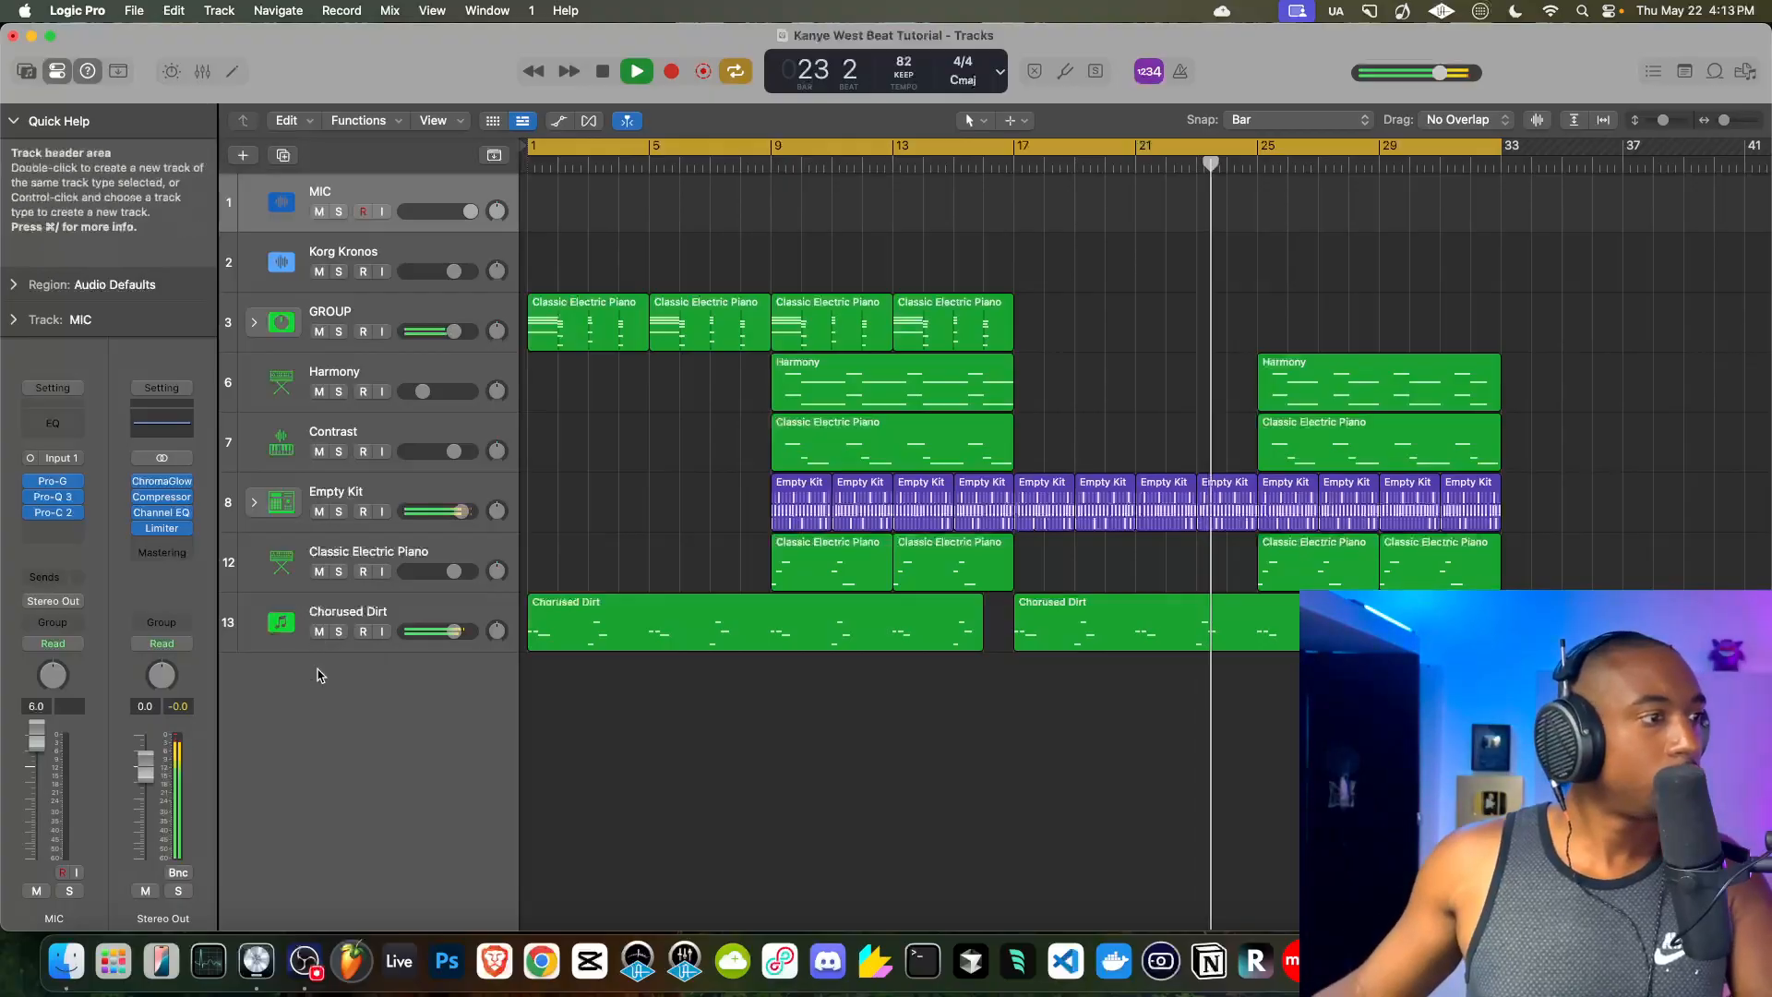
pyautogui.rightClick(344, 671)
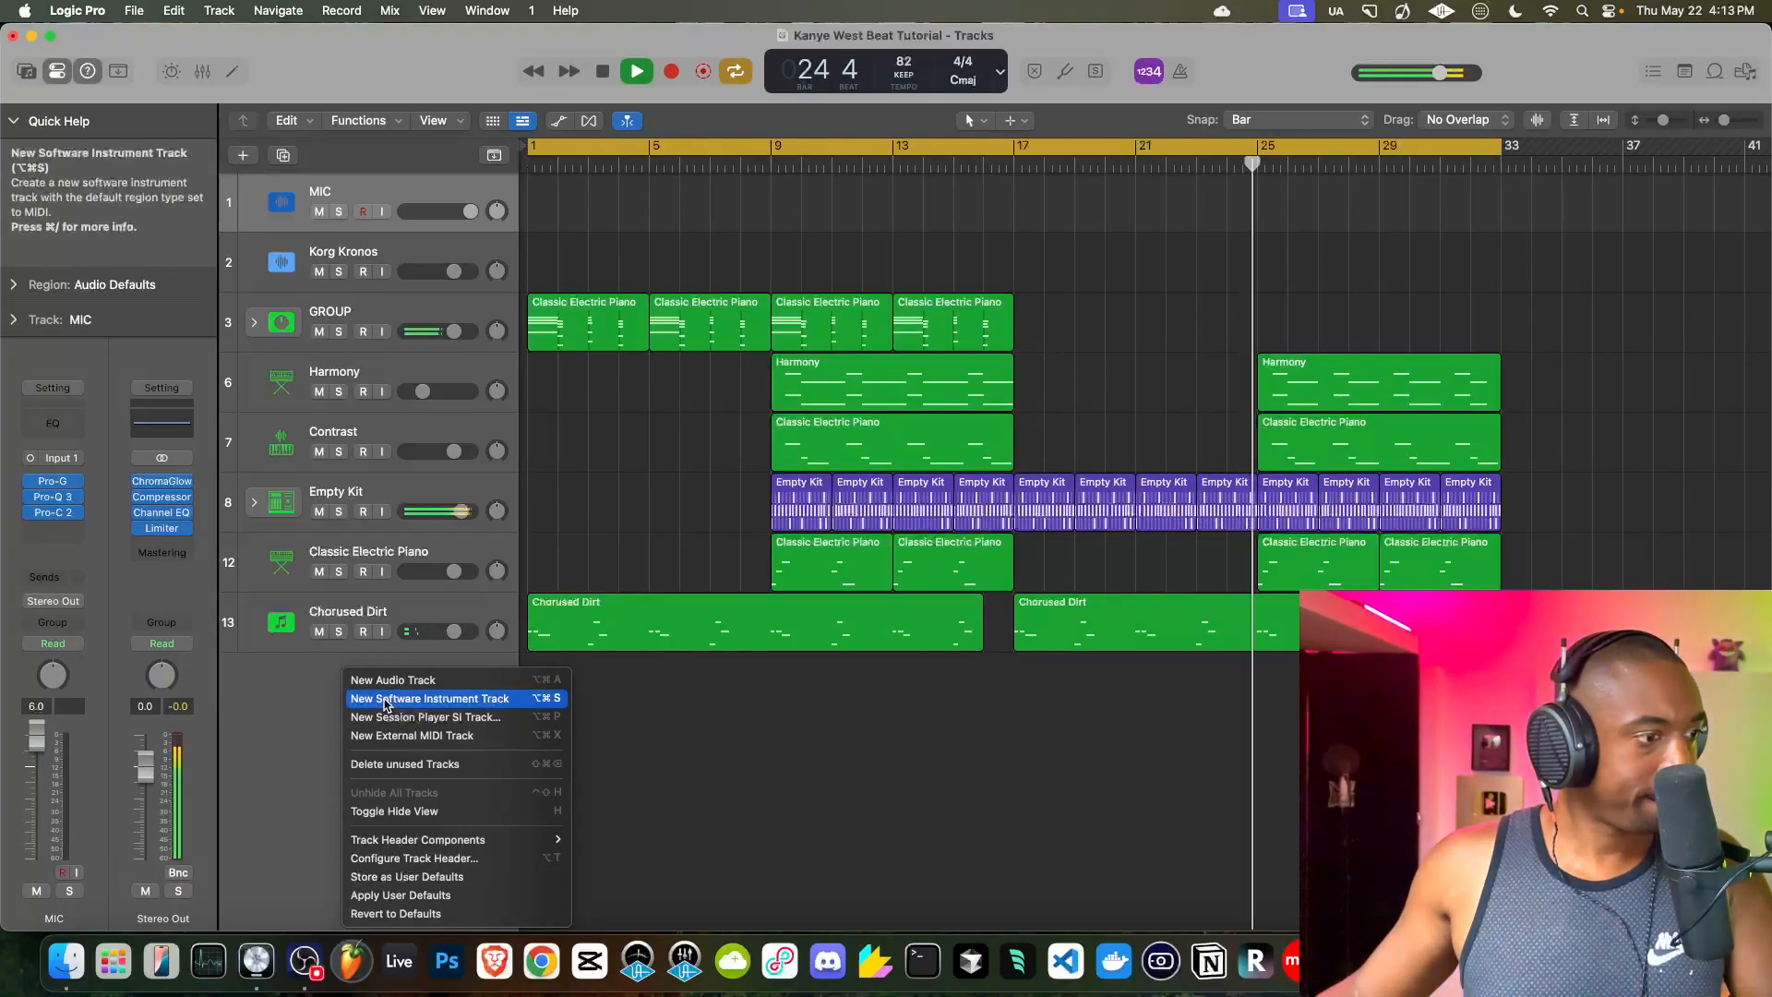
pyautogui.click(385, 705)
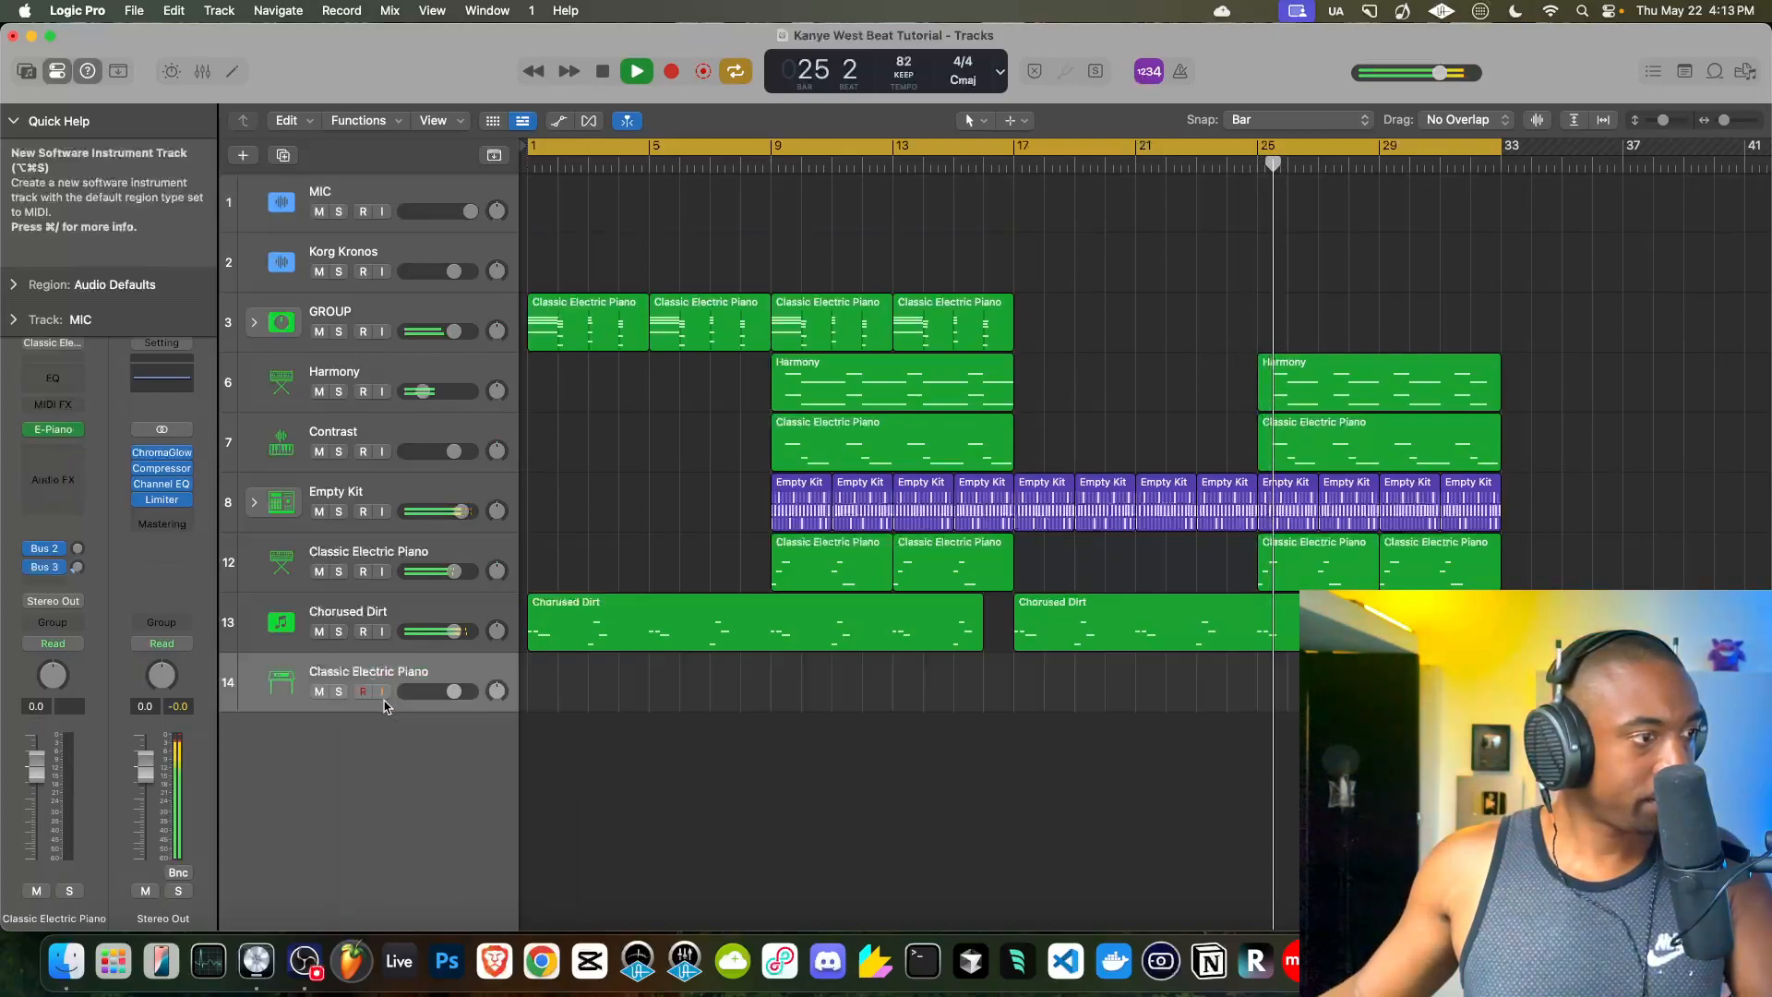
# - Replace the new track's electric piano instrument with Sample Alchemy
pyautogui.click(73, 431)
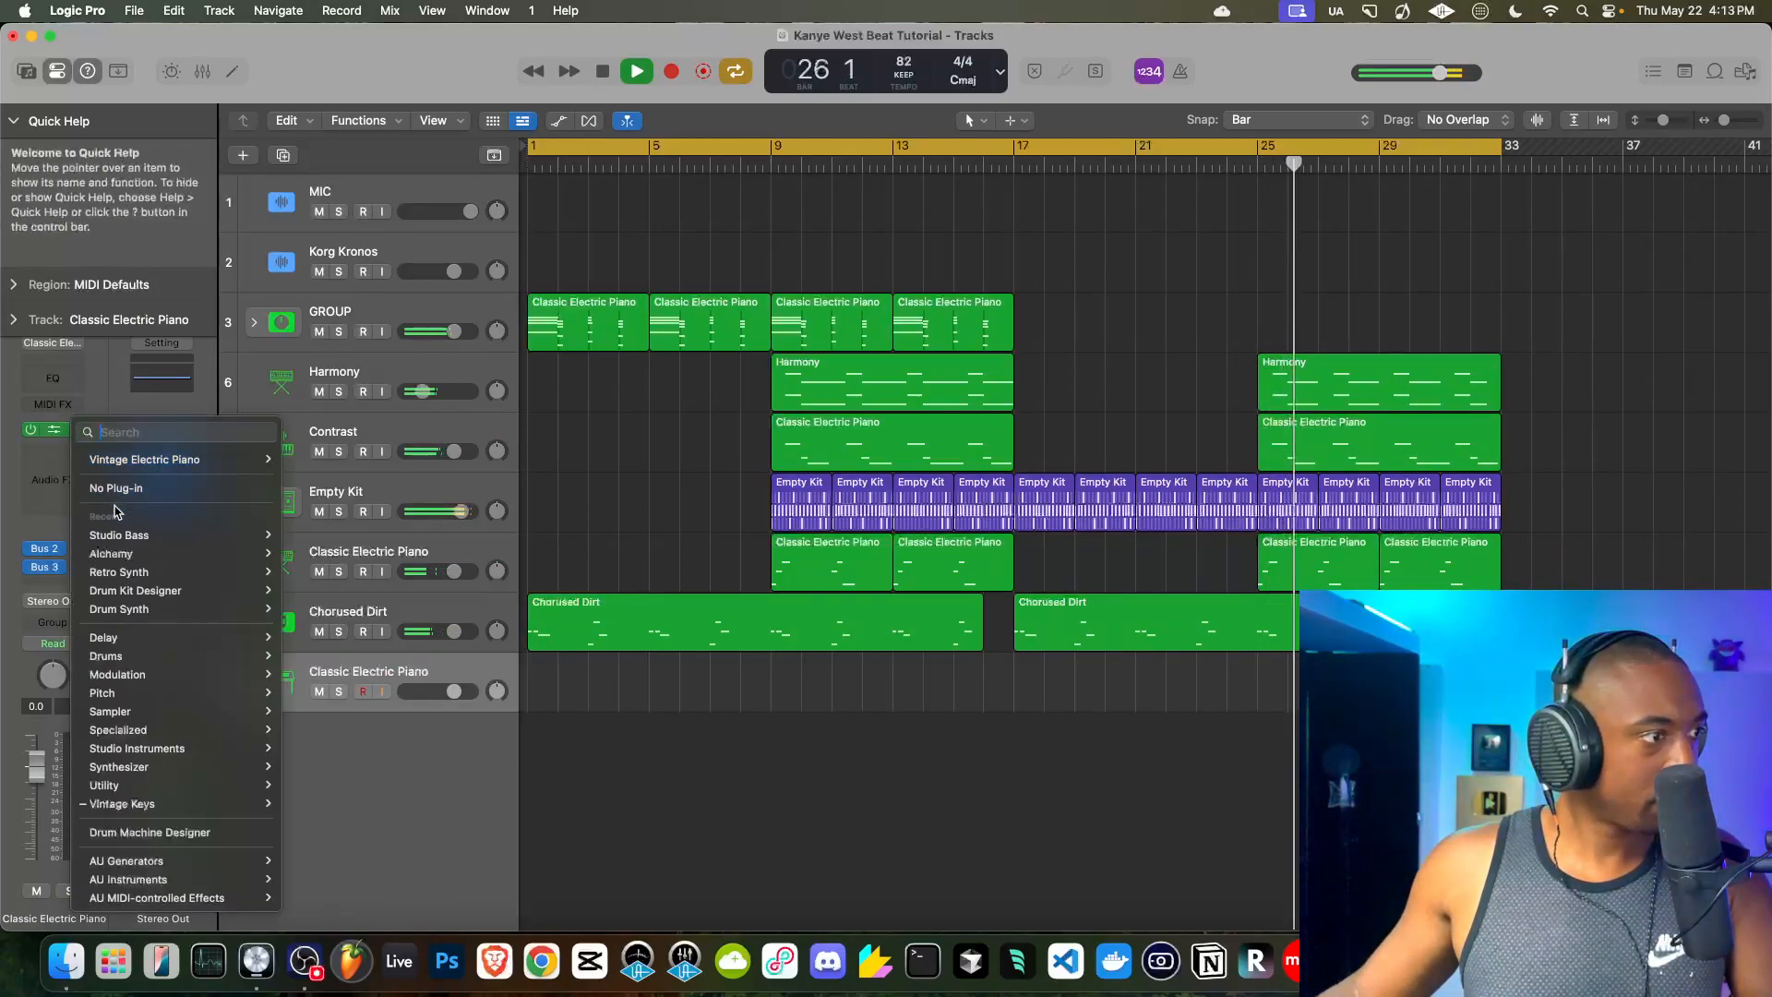
pyautogui.click(52, 453)
pyautogui.click(74, 431)
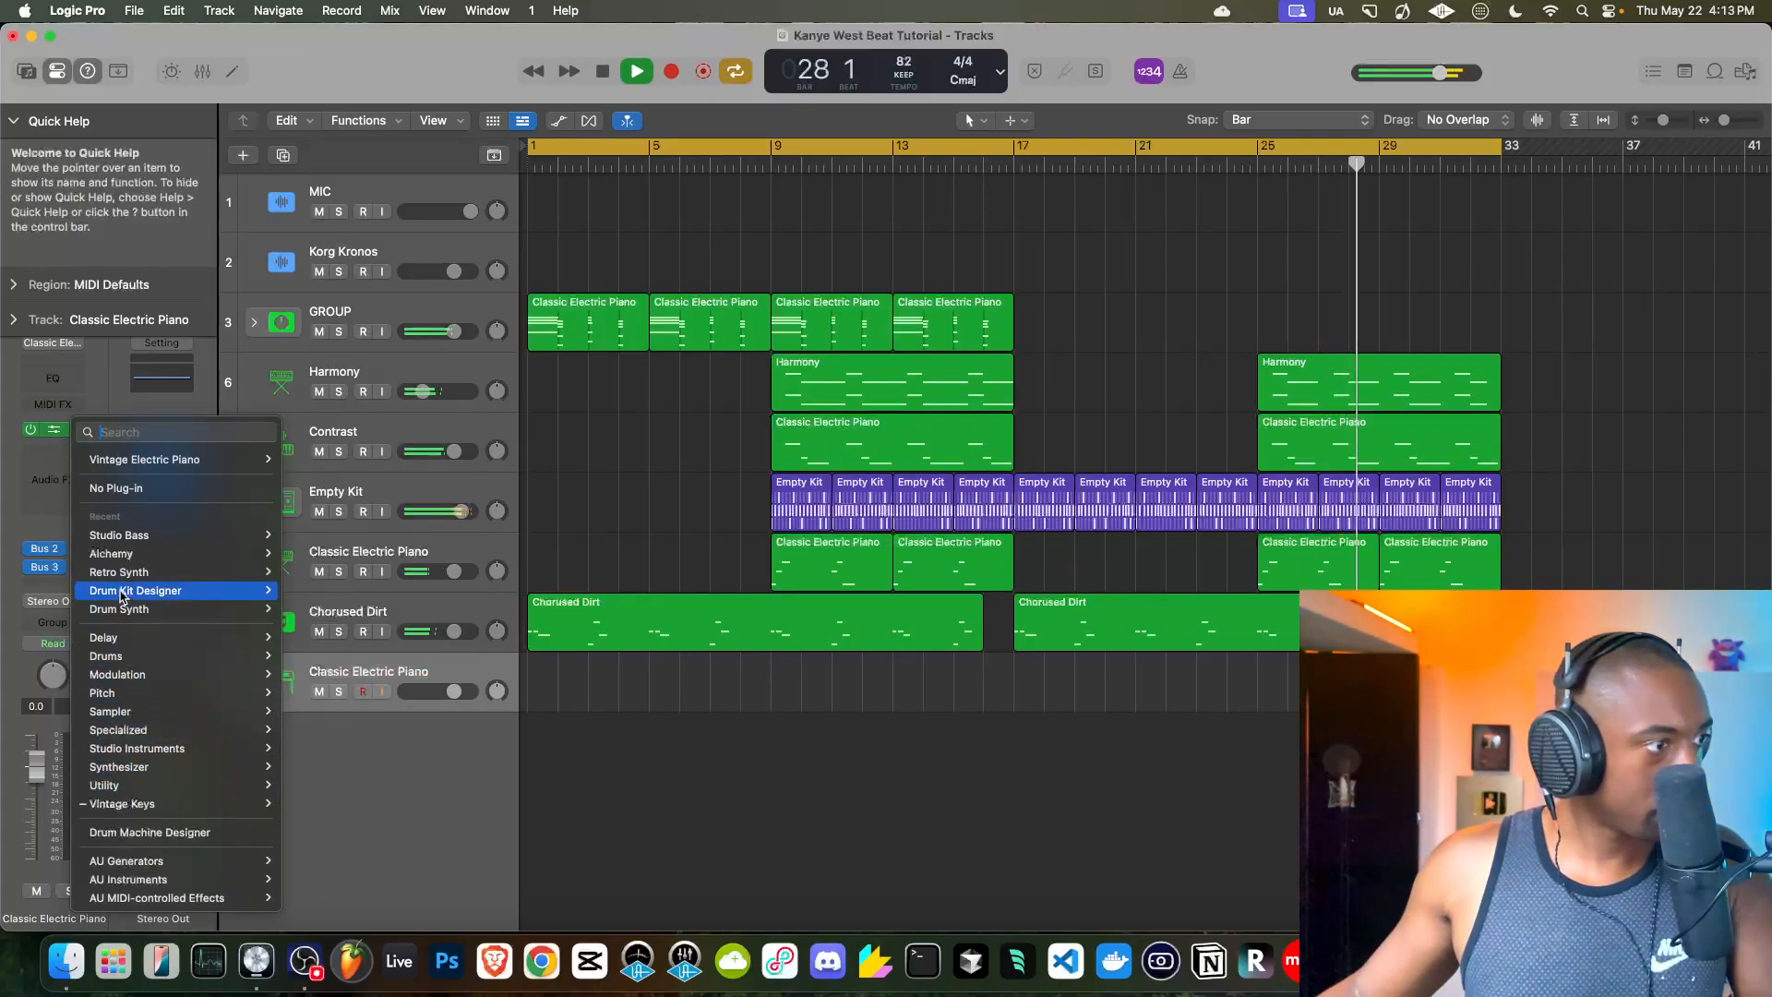
pyautogui.moveTo(130, 756)
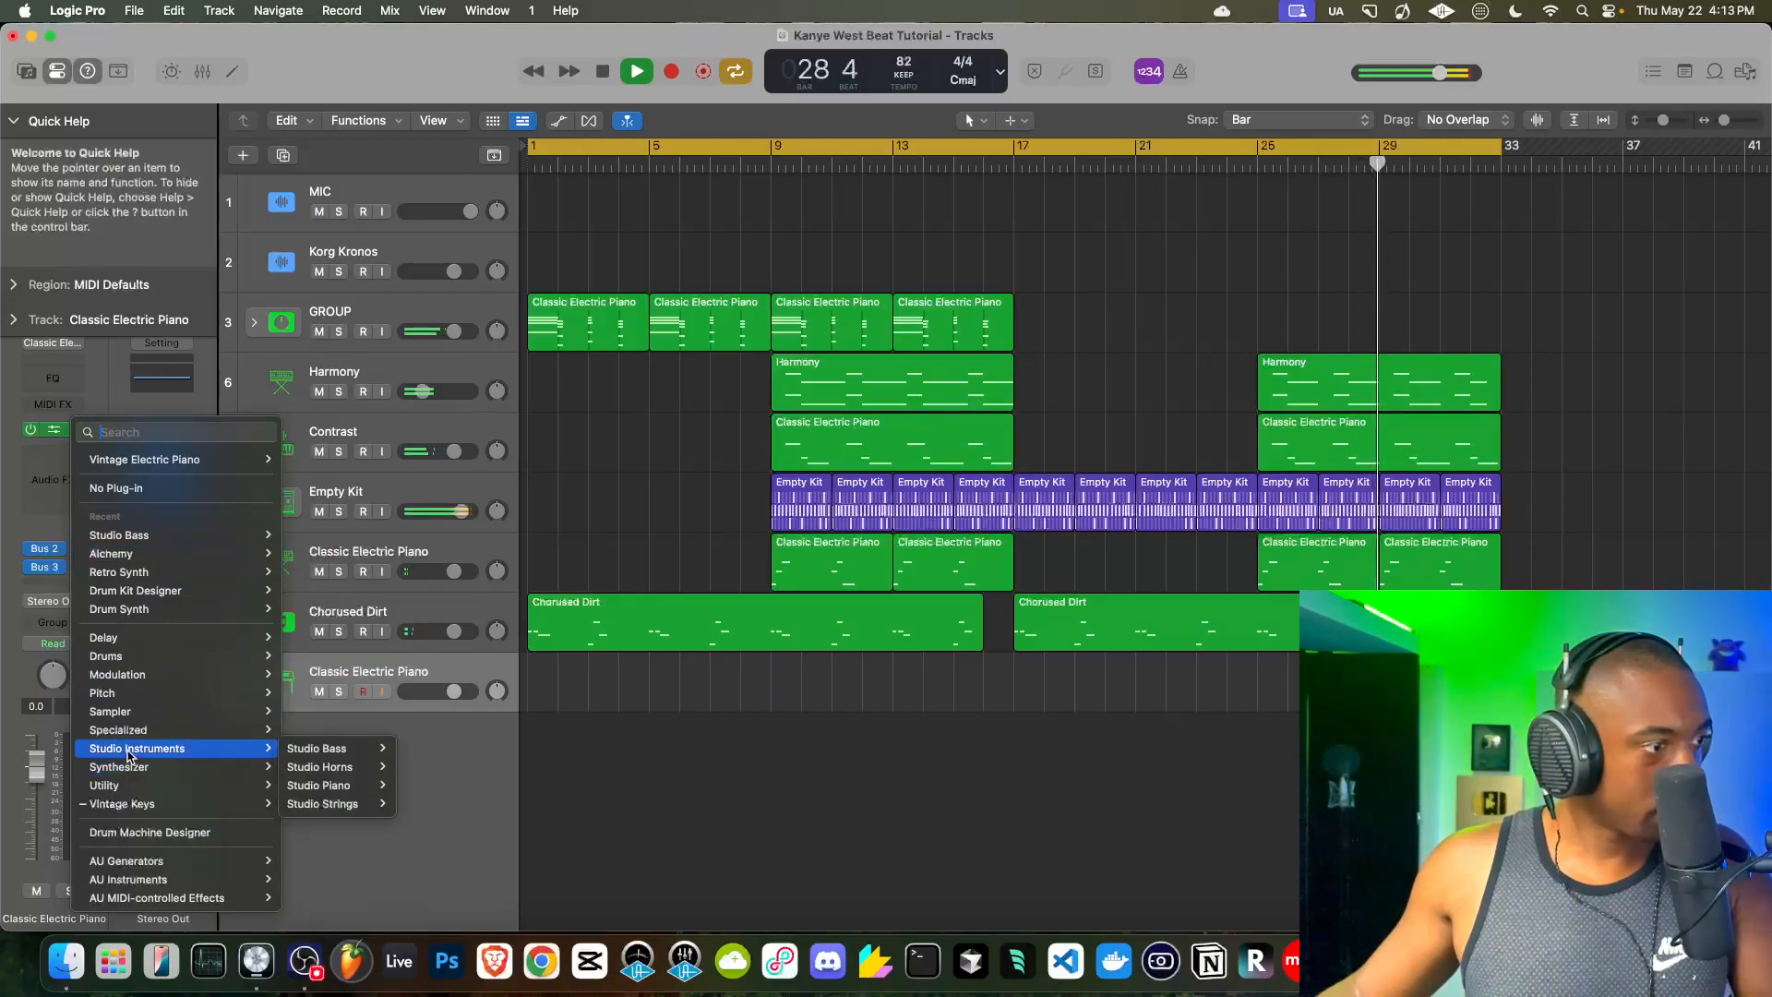
pyautogui.moveTo(141, 711)
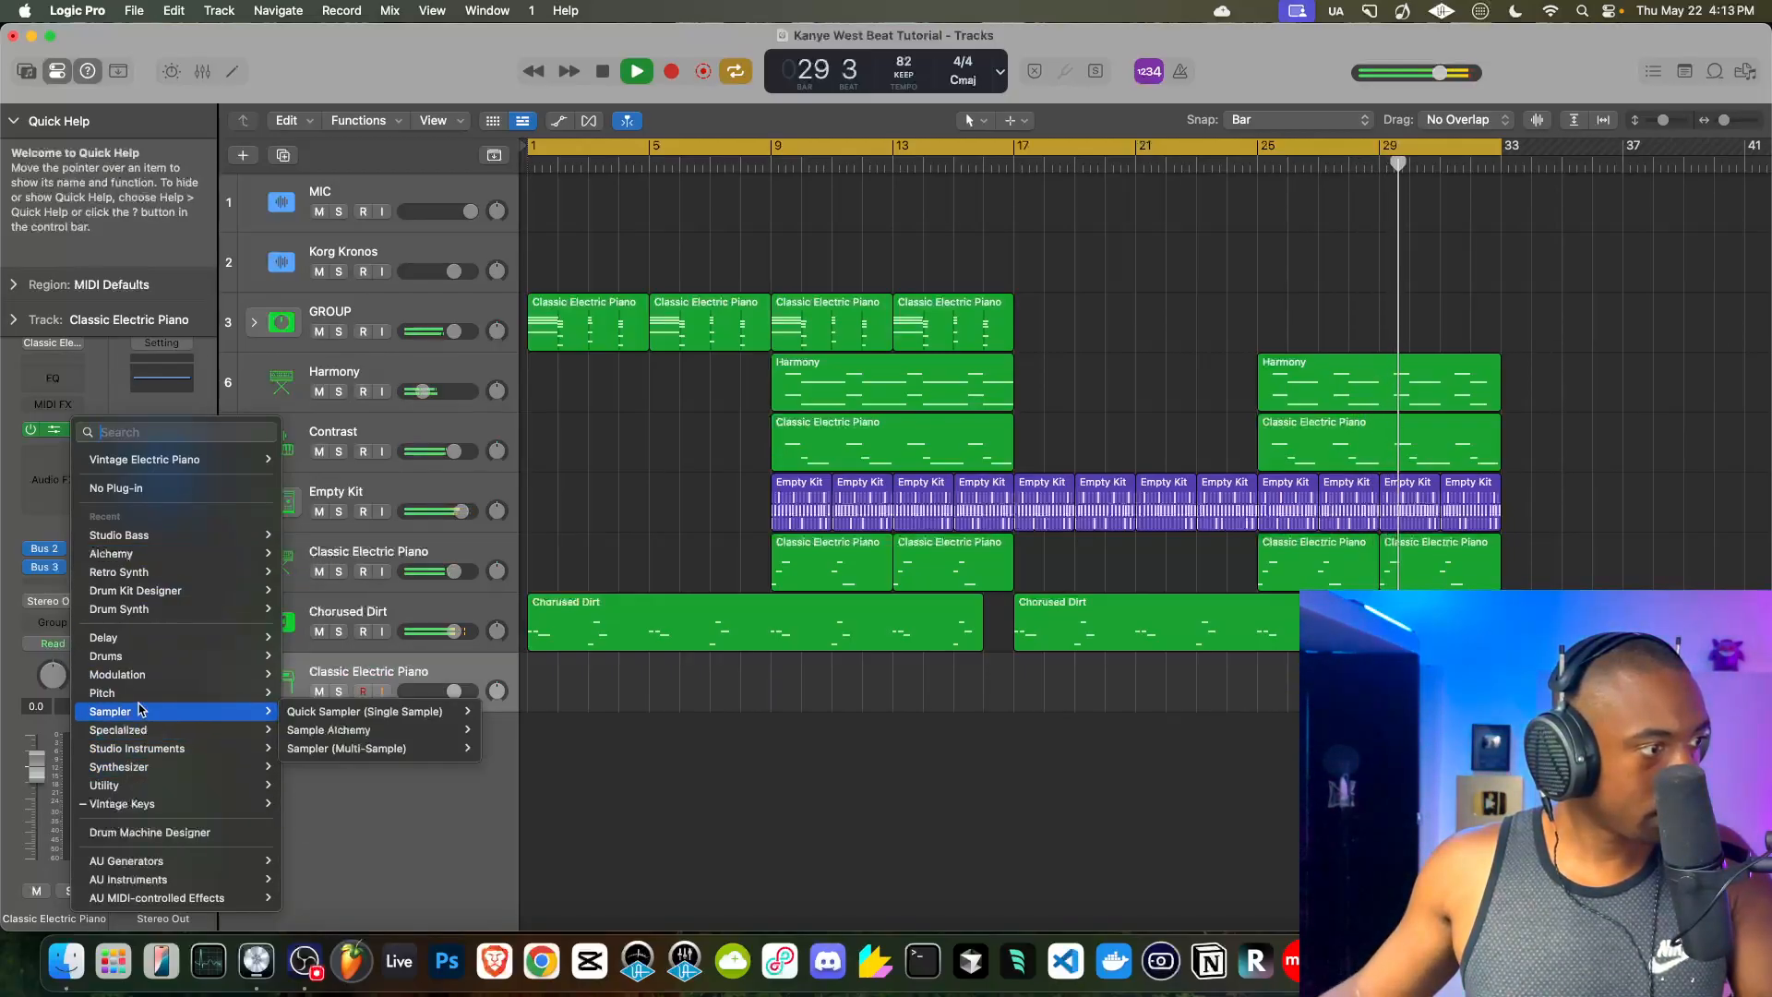
pyautogui.moveTo(334, 737)
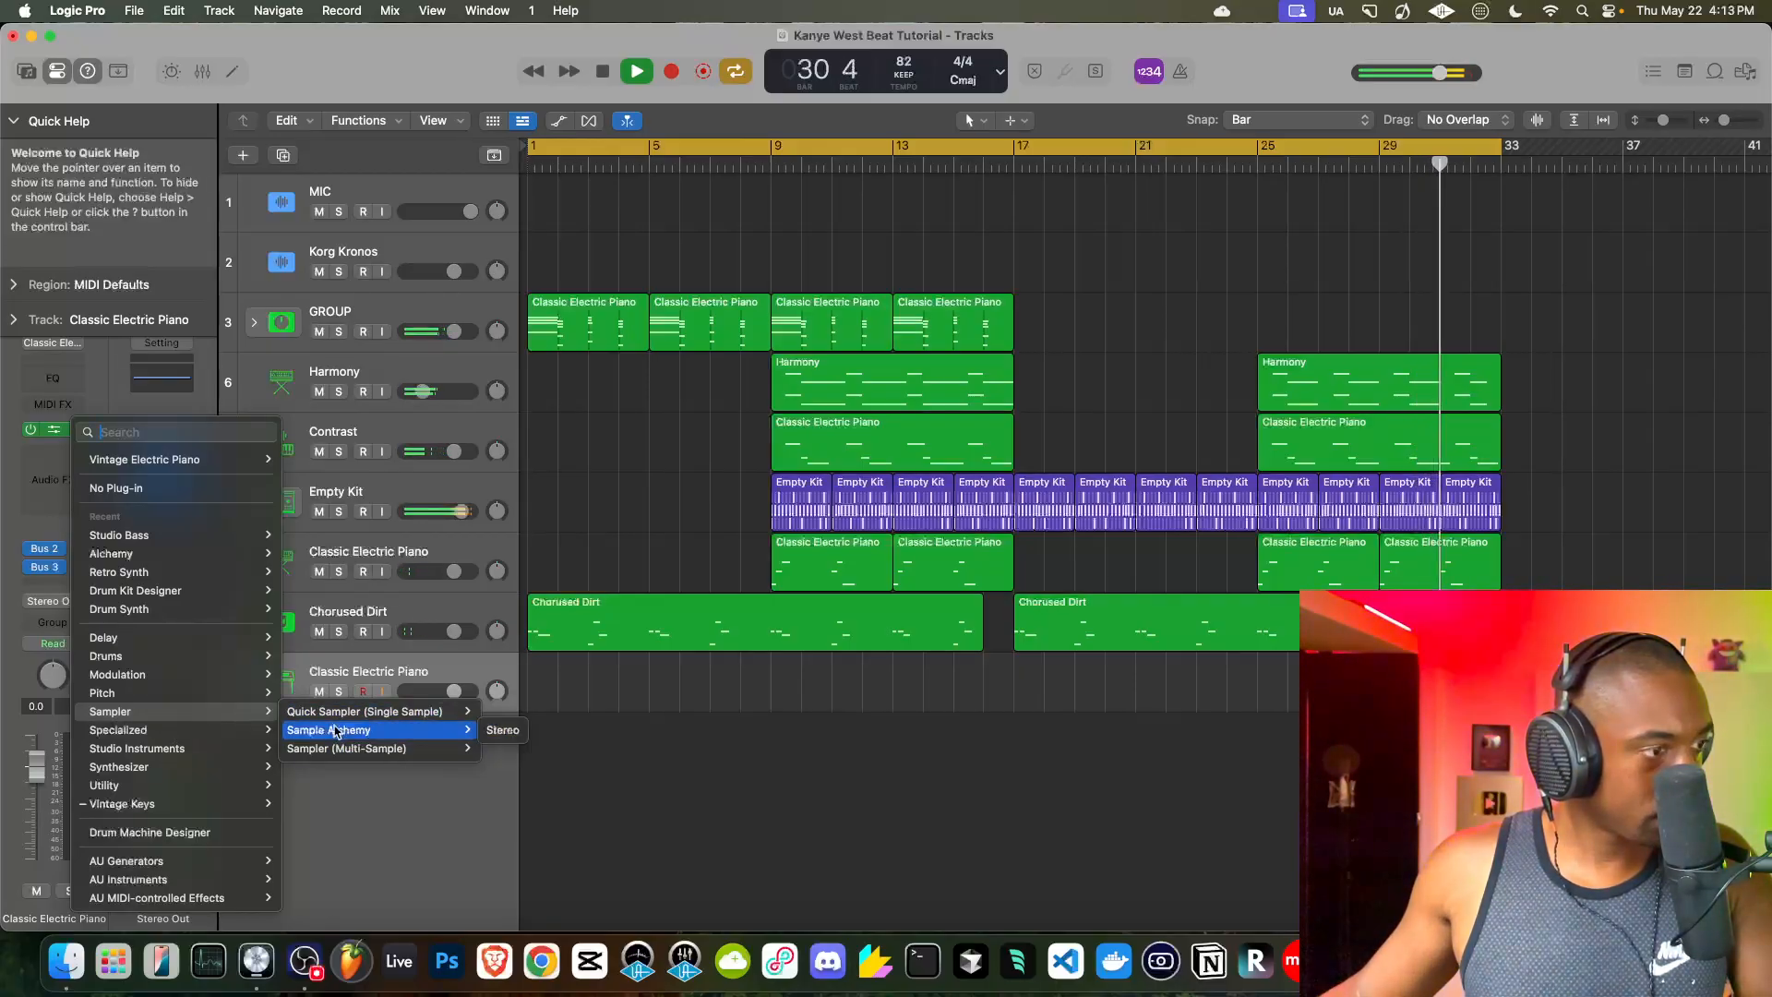
pyautogui.click(334, 732)
# - Audition Sample Alchemy's Keyboard presets from Antique Key Moves onward, keep Songthrush Chime, and close the plug-in
pyautogui.click(705, 288)
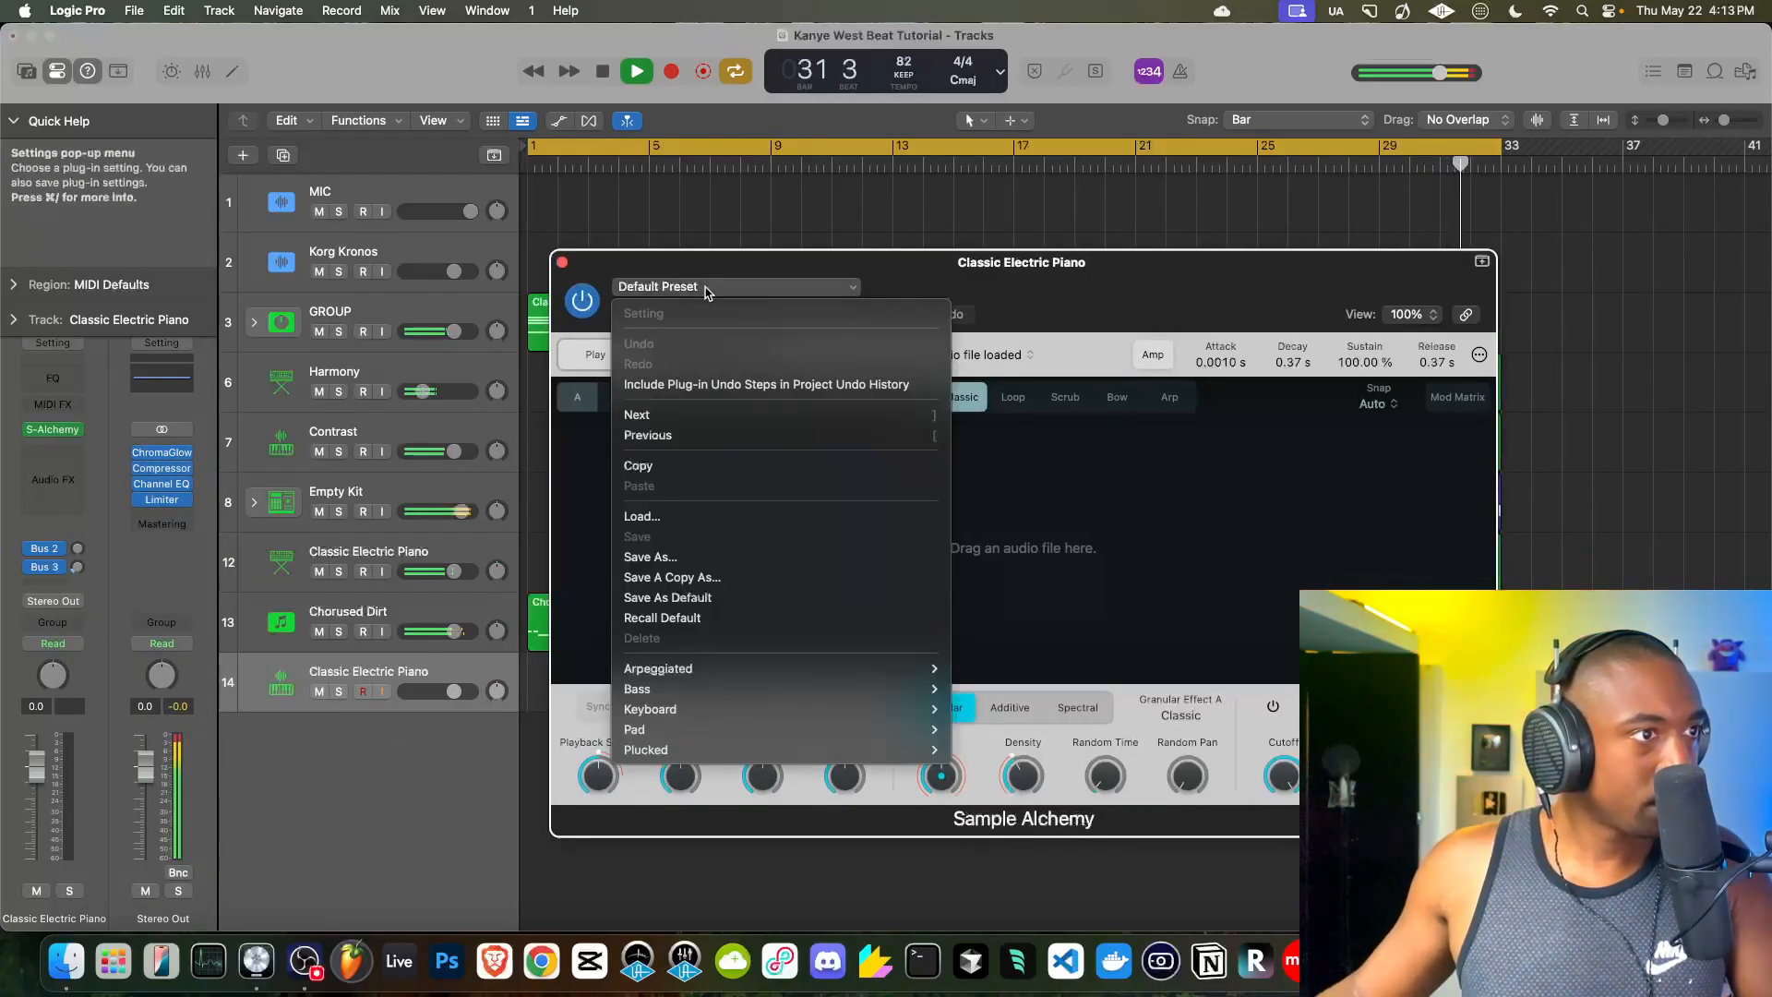
pyautogui.moveTo(683, 710)
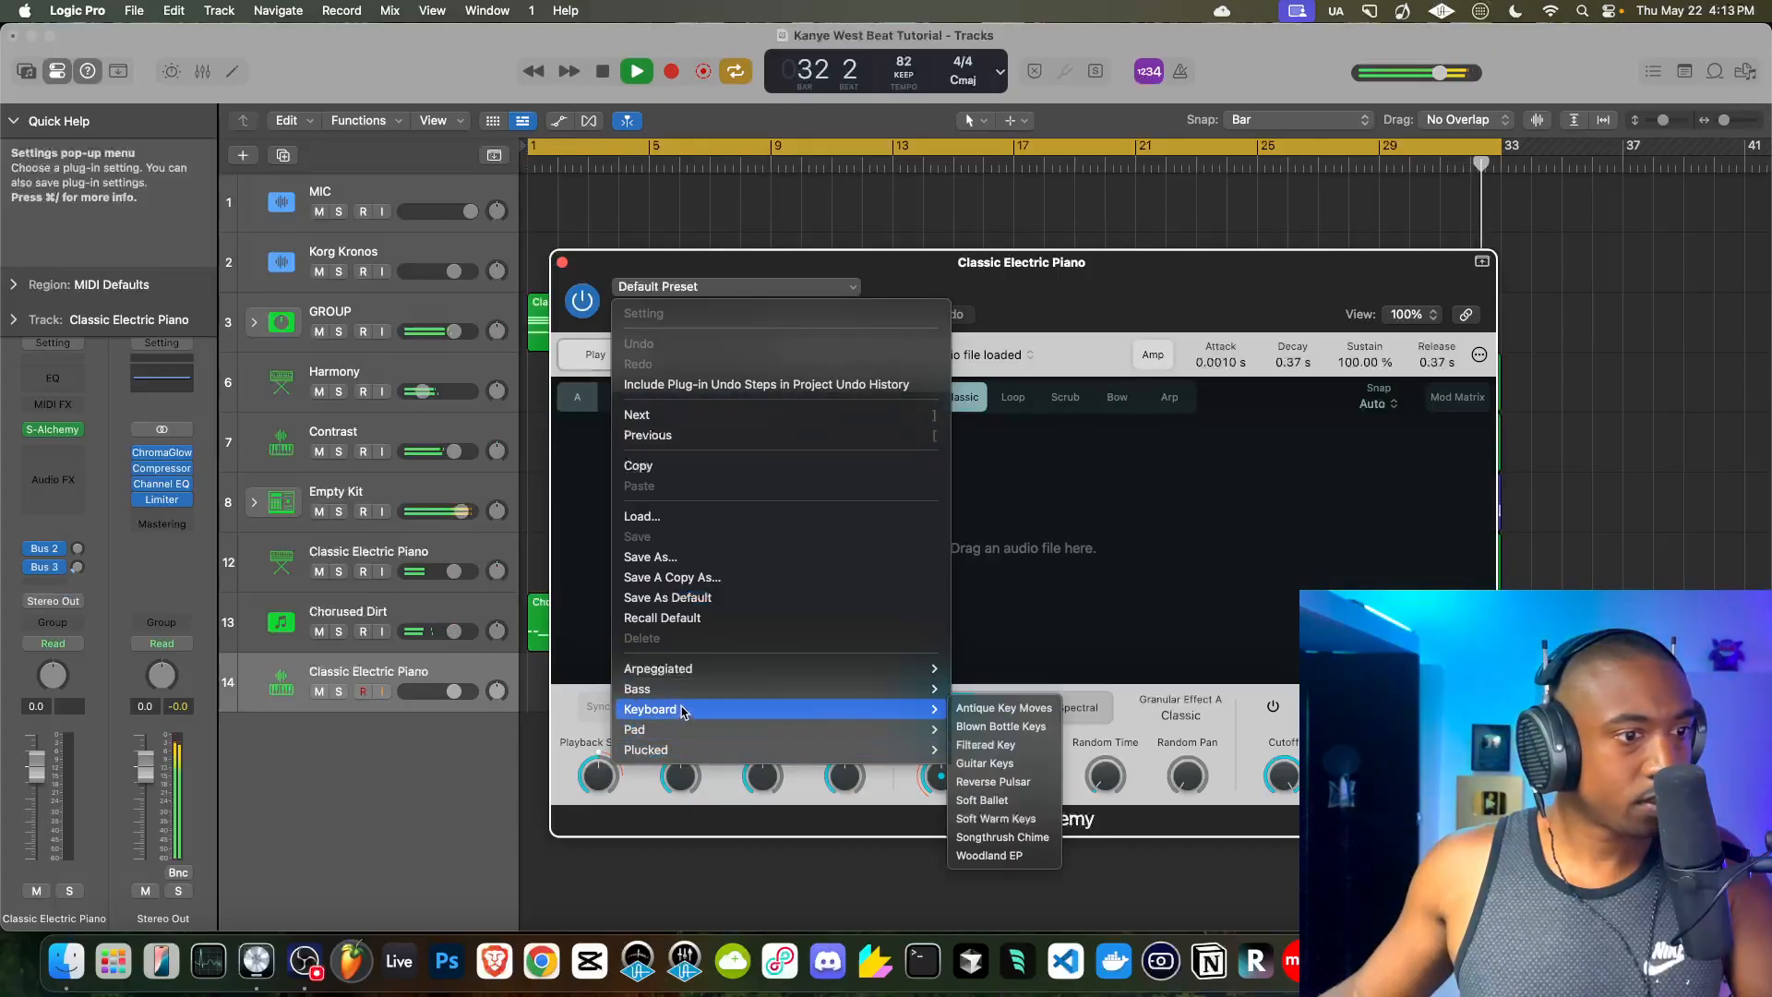
pyautogui.click(987, 714)
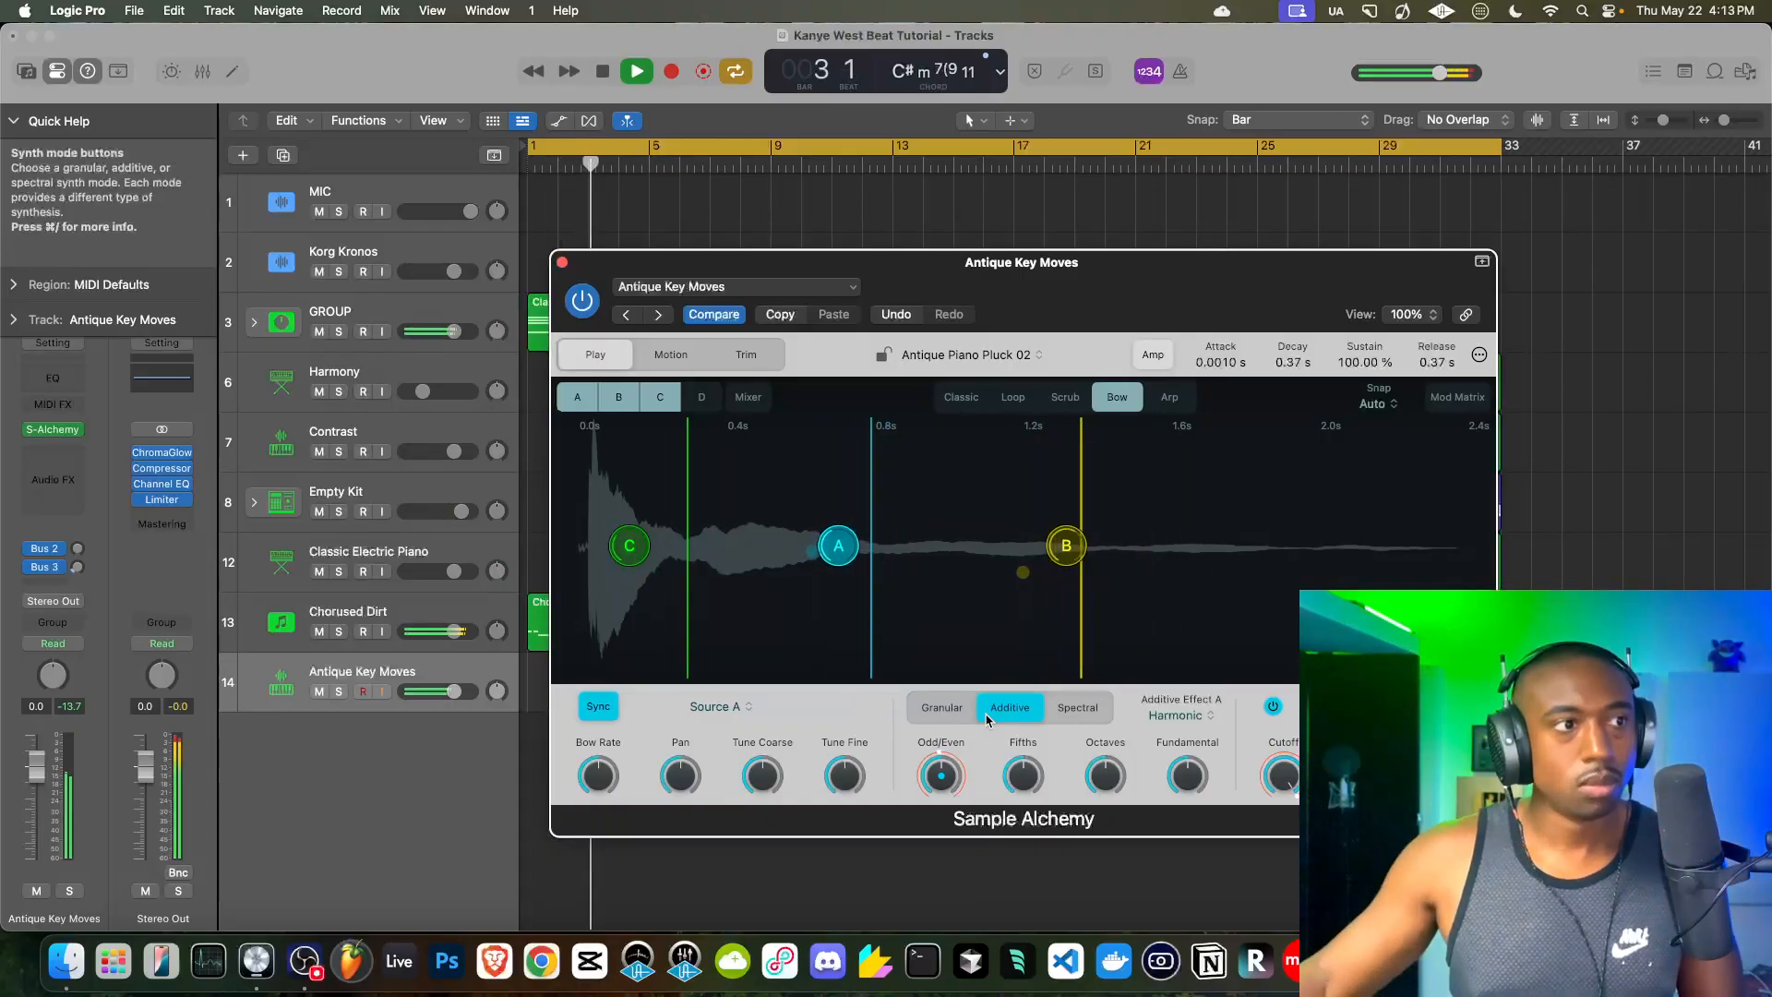
pyautogui.click(659, 316)
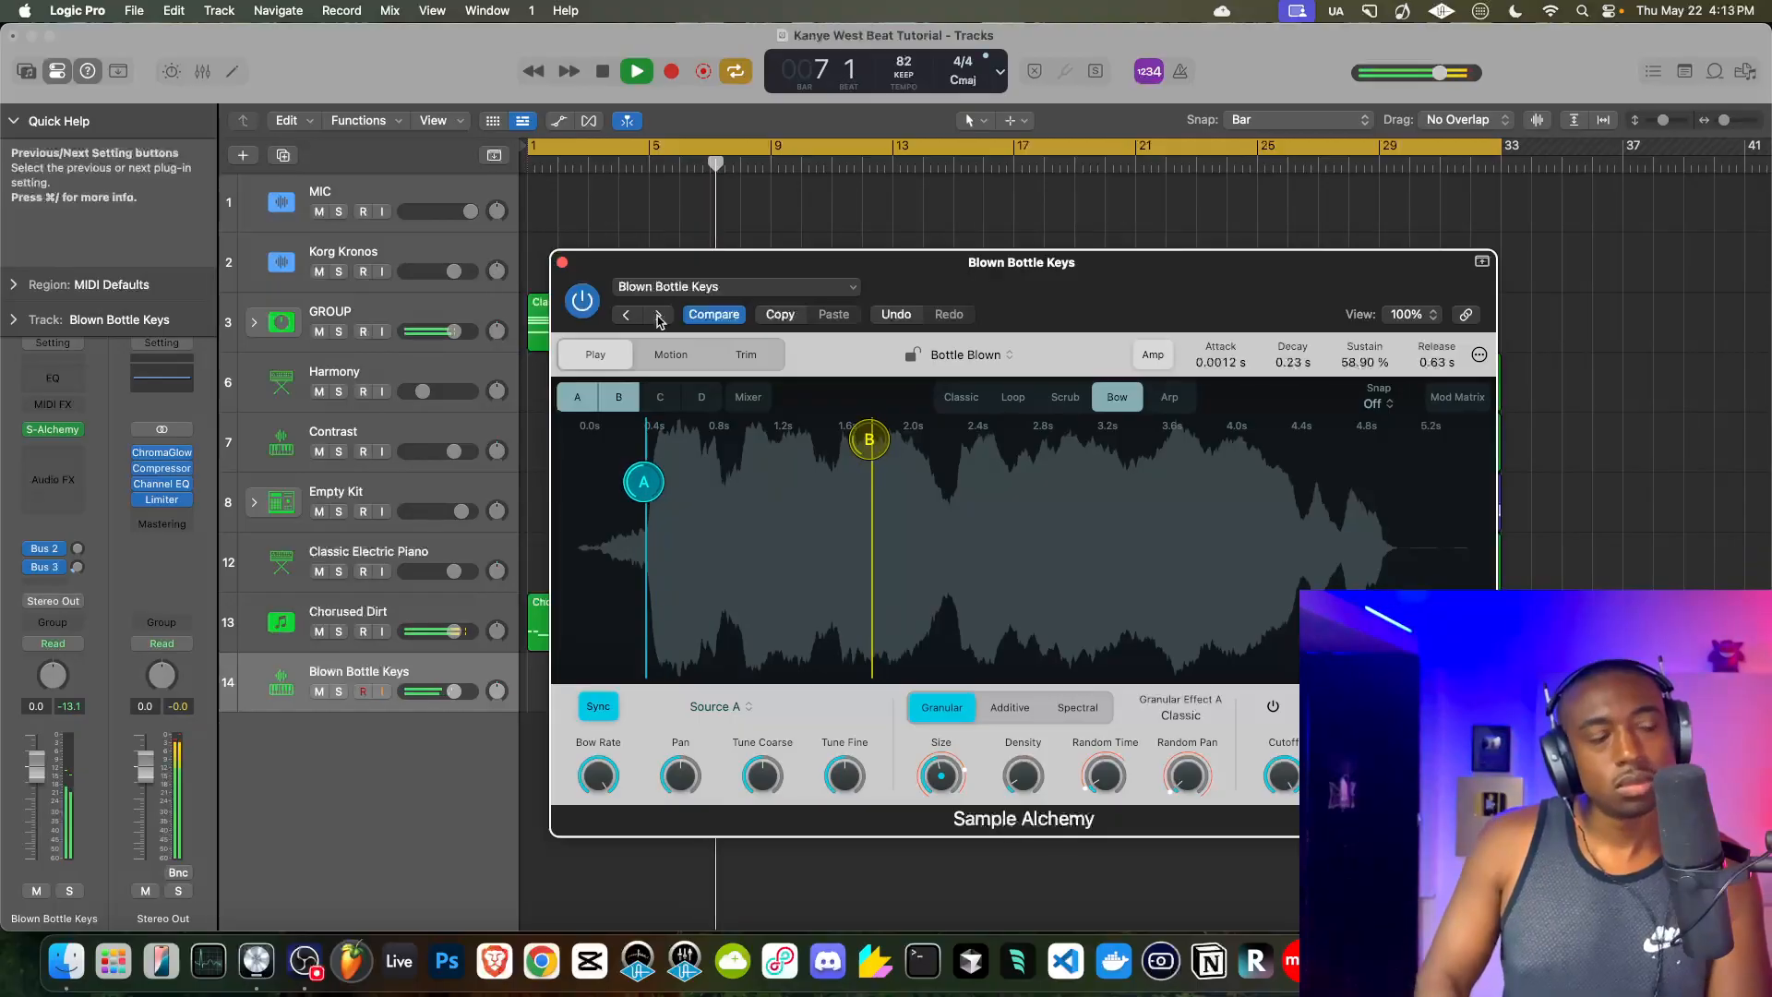
pyautogui.click(659, 315)
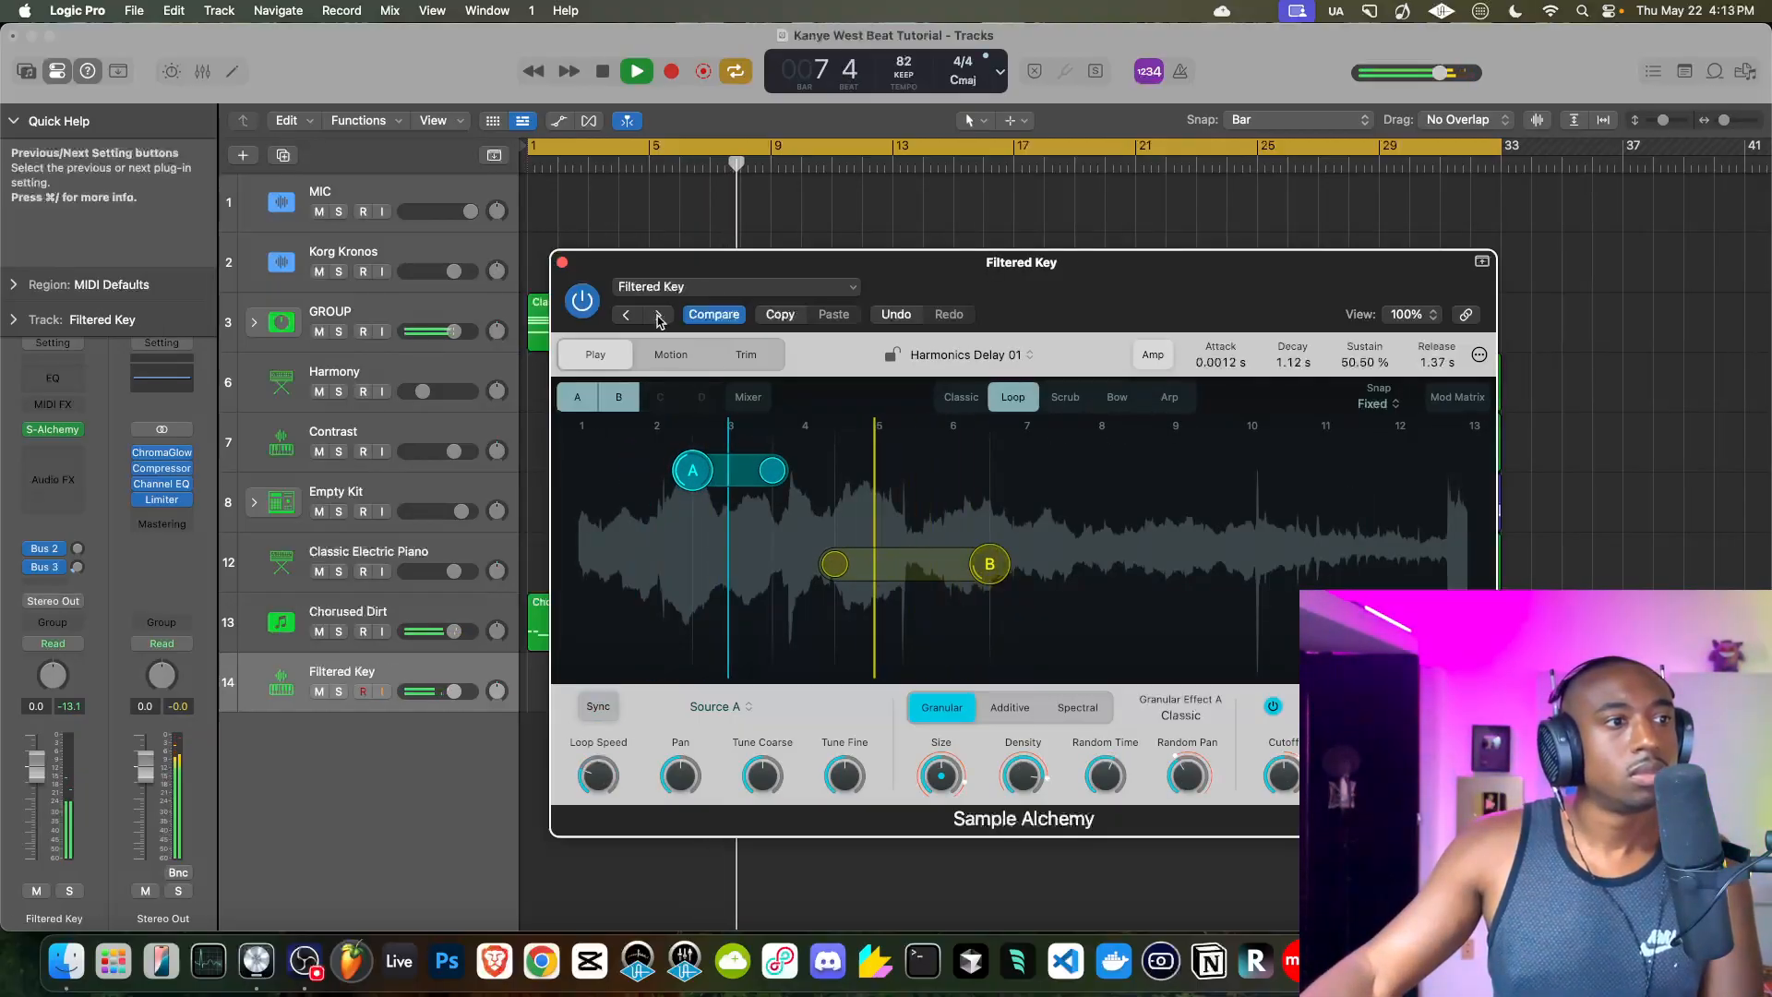
pyautogui.click(659, 316)
pyautogui.click(659, 316)
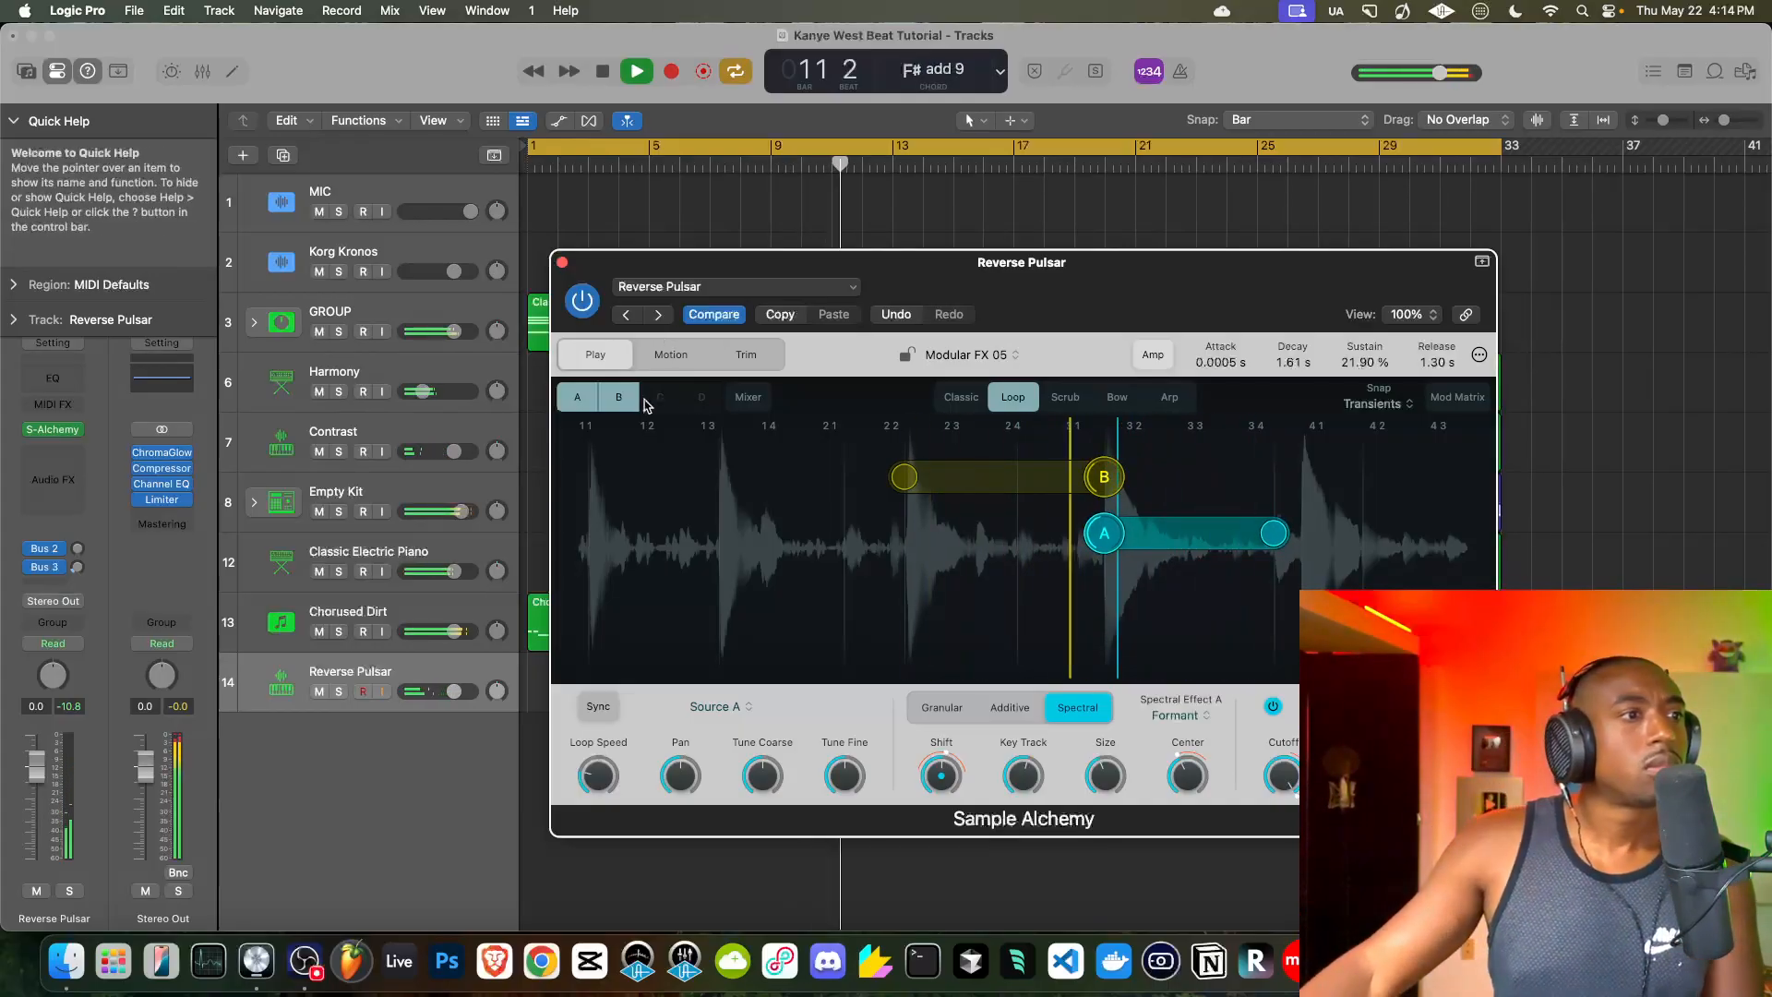
pyautogui.click(659, 315)
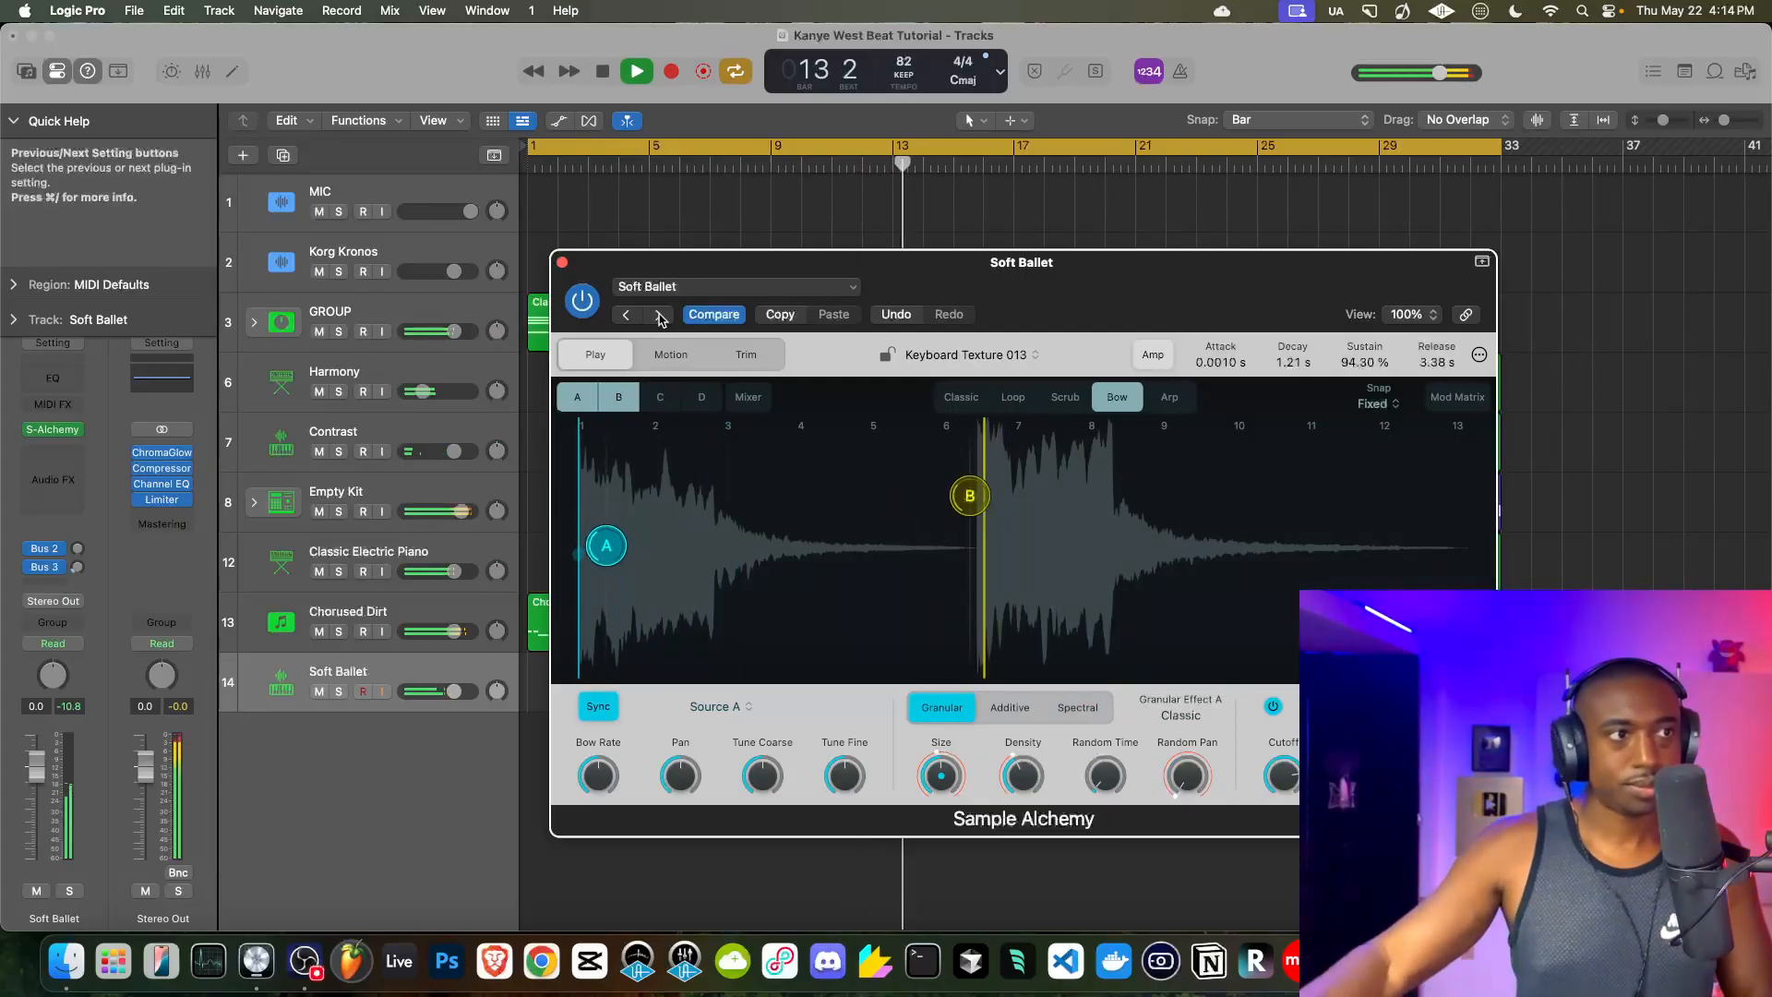
pyautogui.click(659, 315)
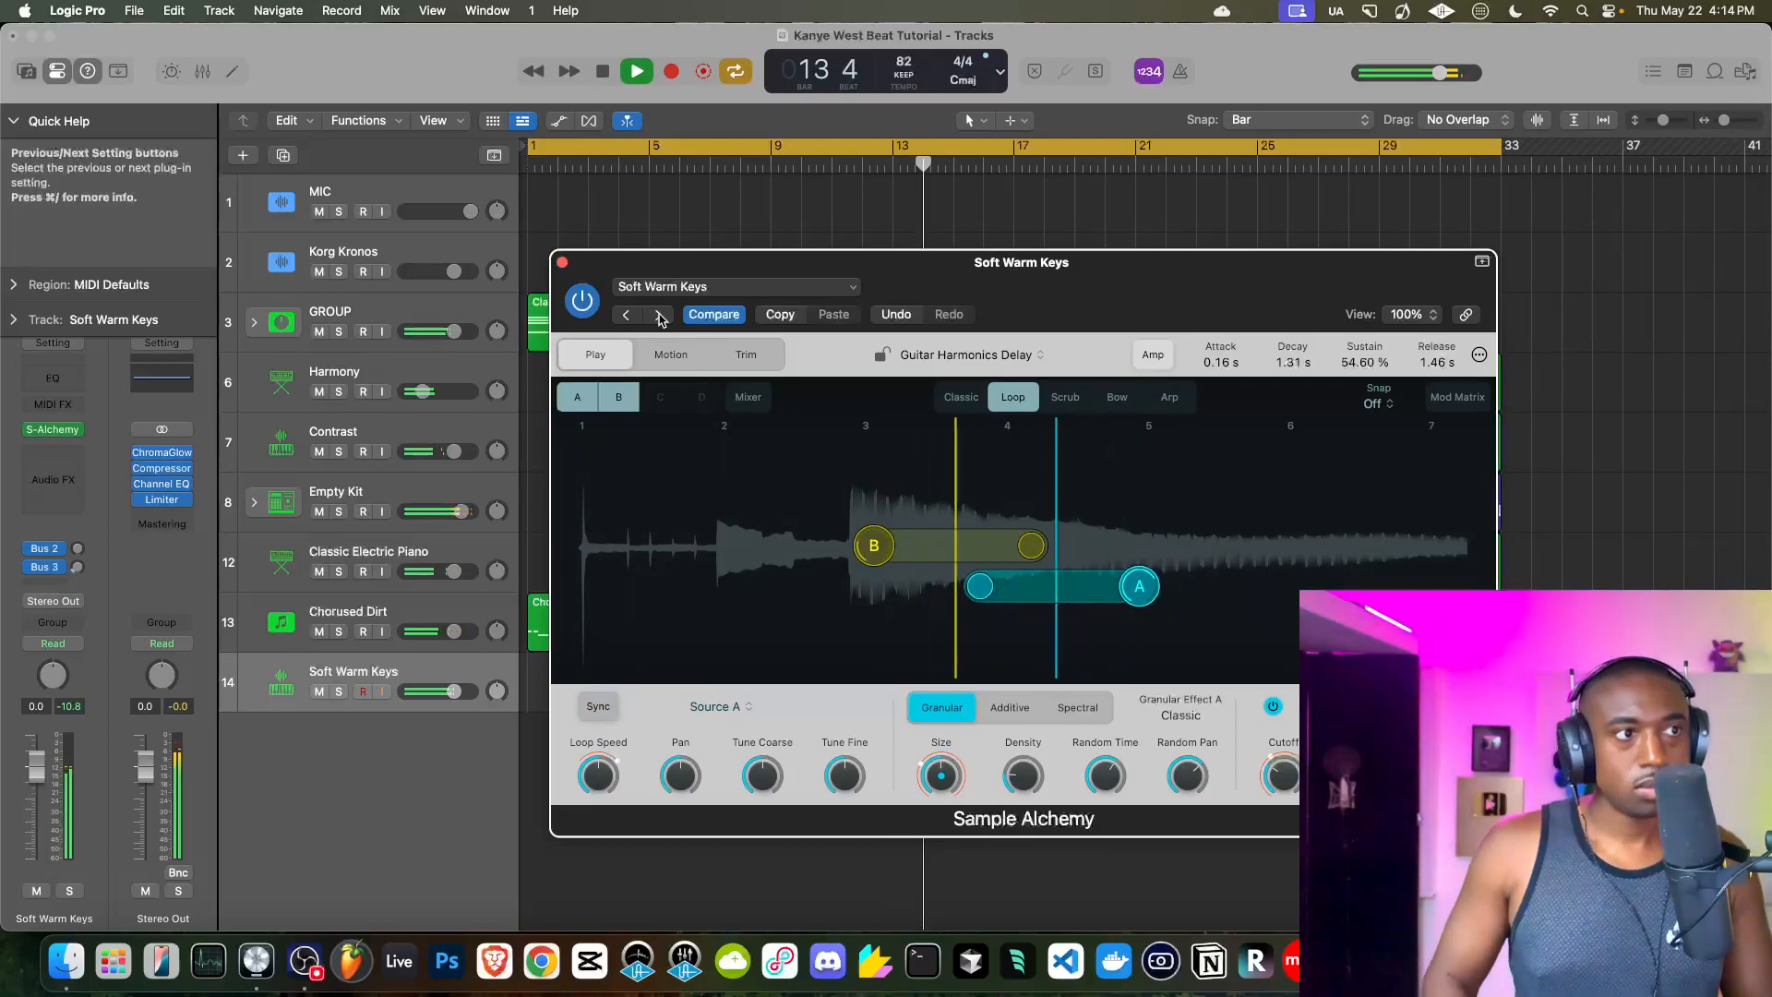
pyautogui.click(659, 314)
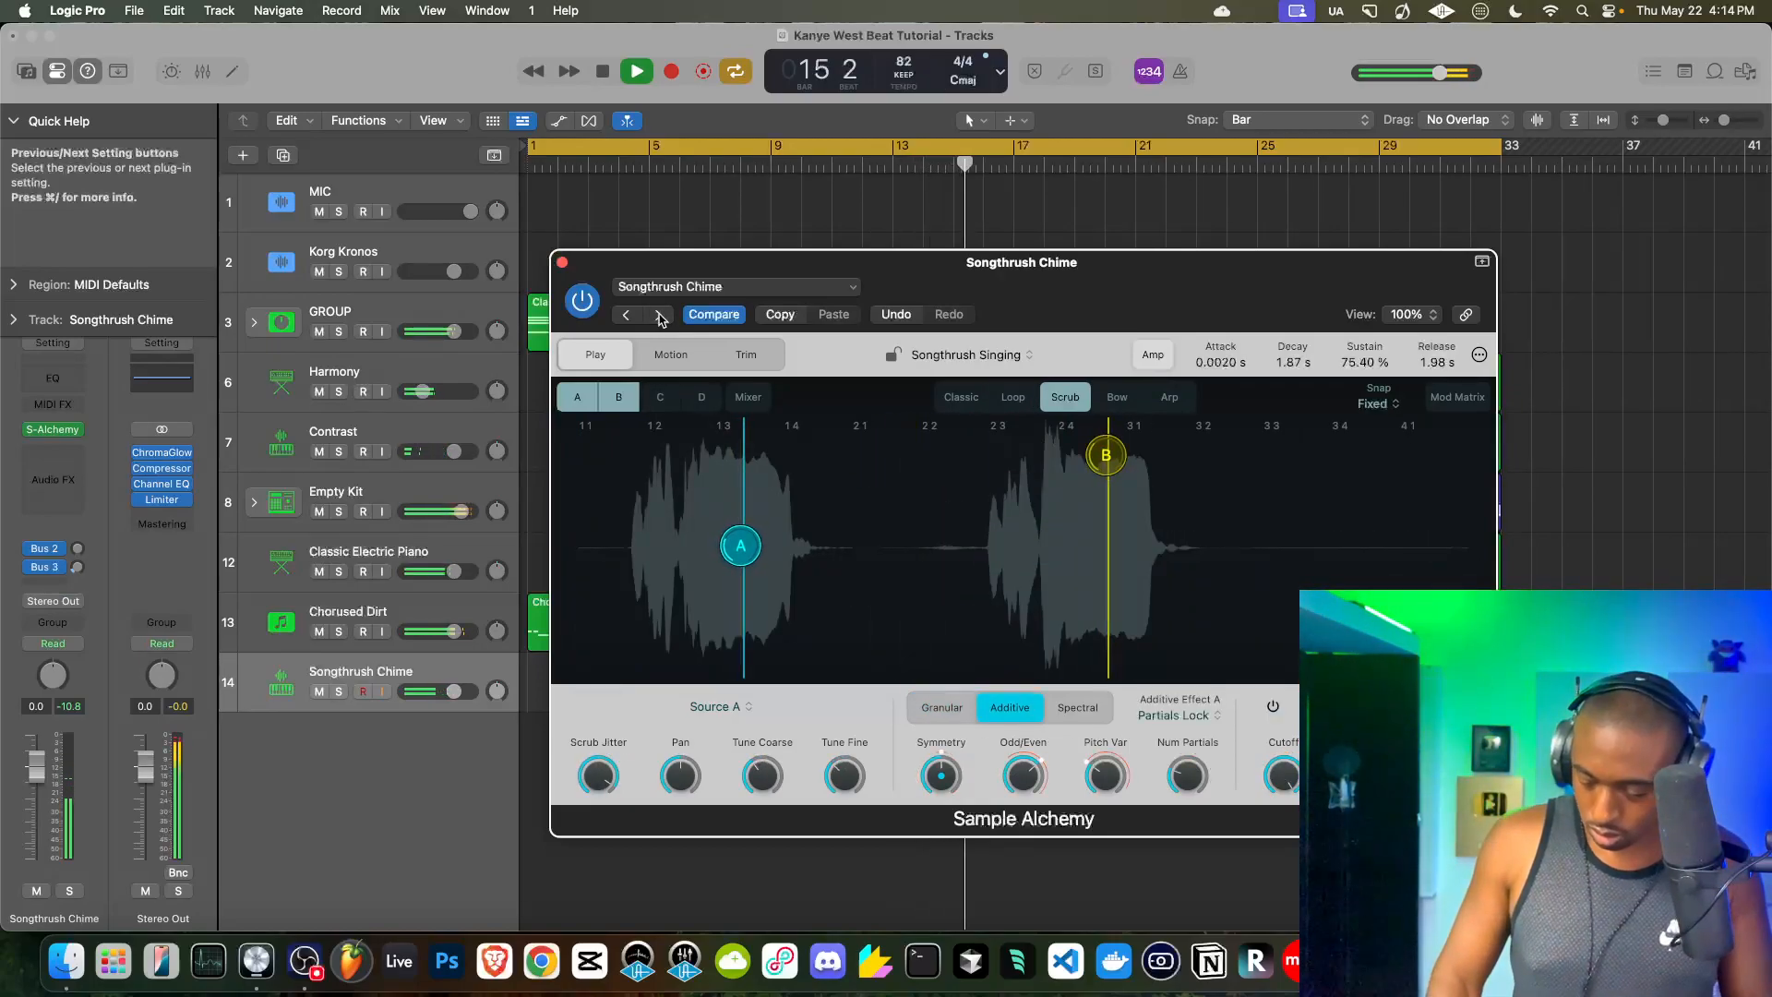
pyautogui.click(562, 263)
# - Record a Songthrush Chime part over the first eight bars from the beginning, turning the metronome on
pyautogui.click(603, 72)
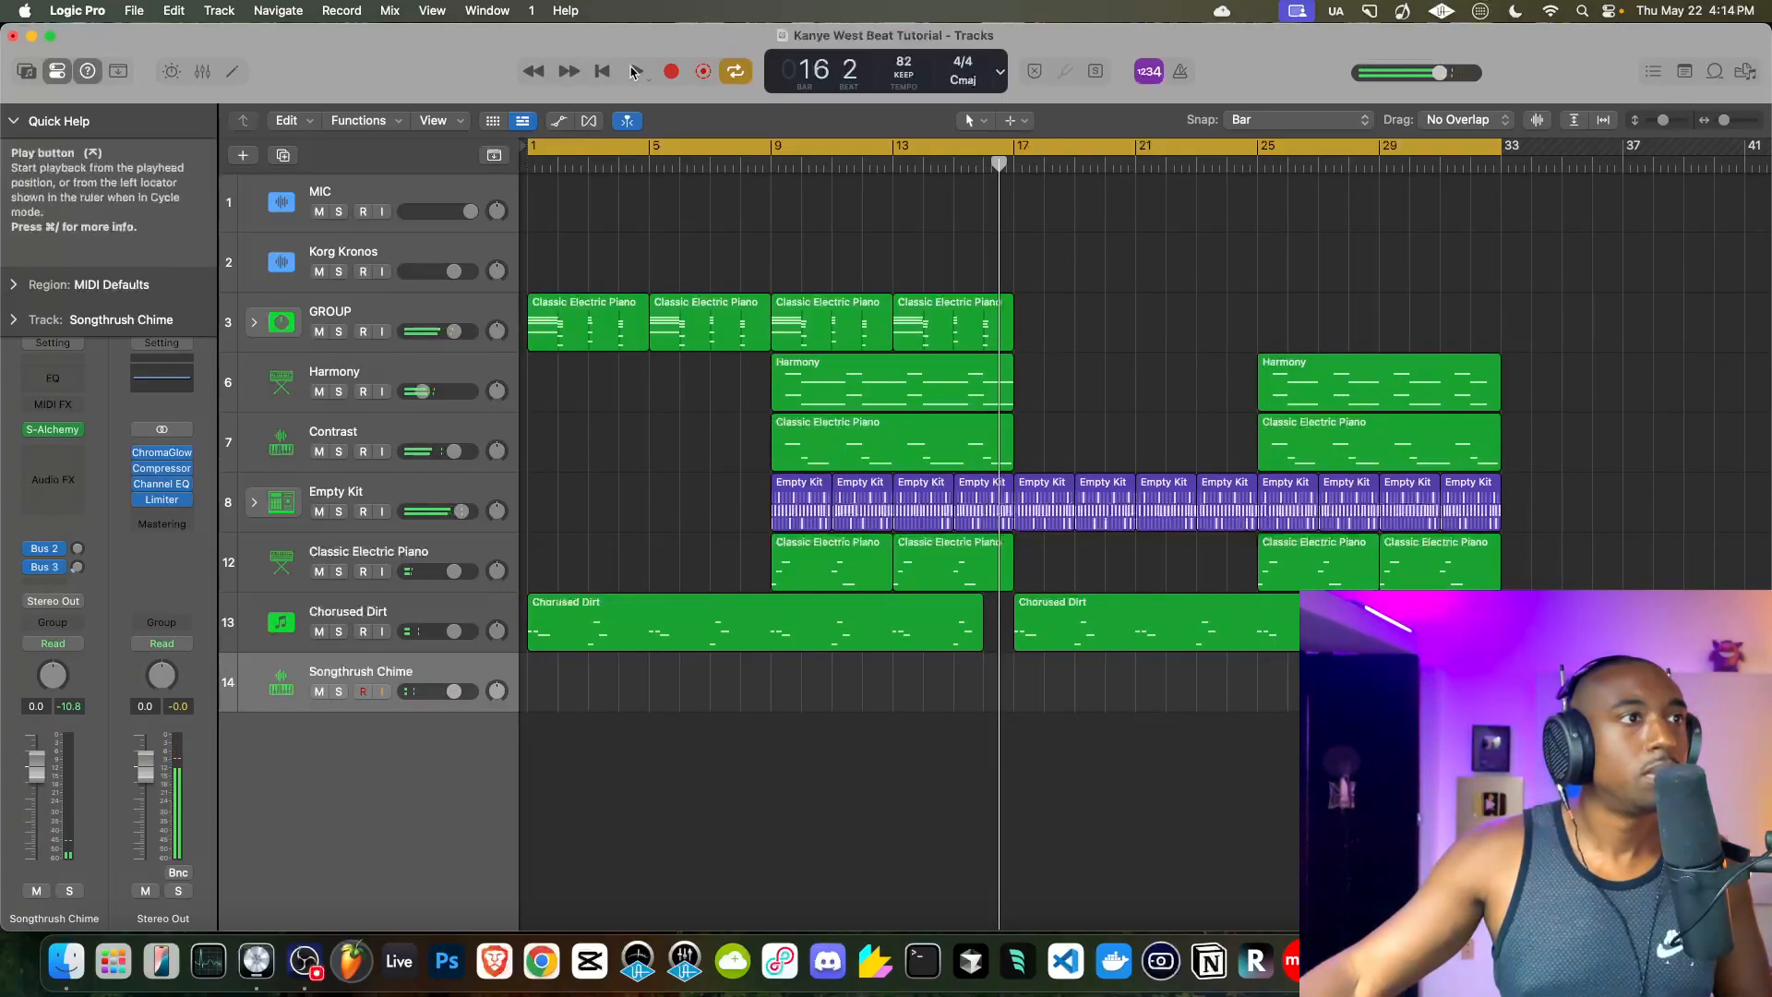
pyautogui.click(603, 71)
pyautogui.click(672, 71)
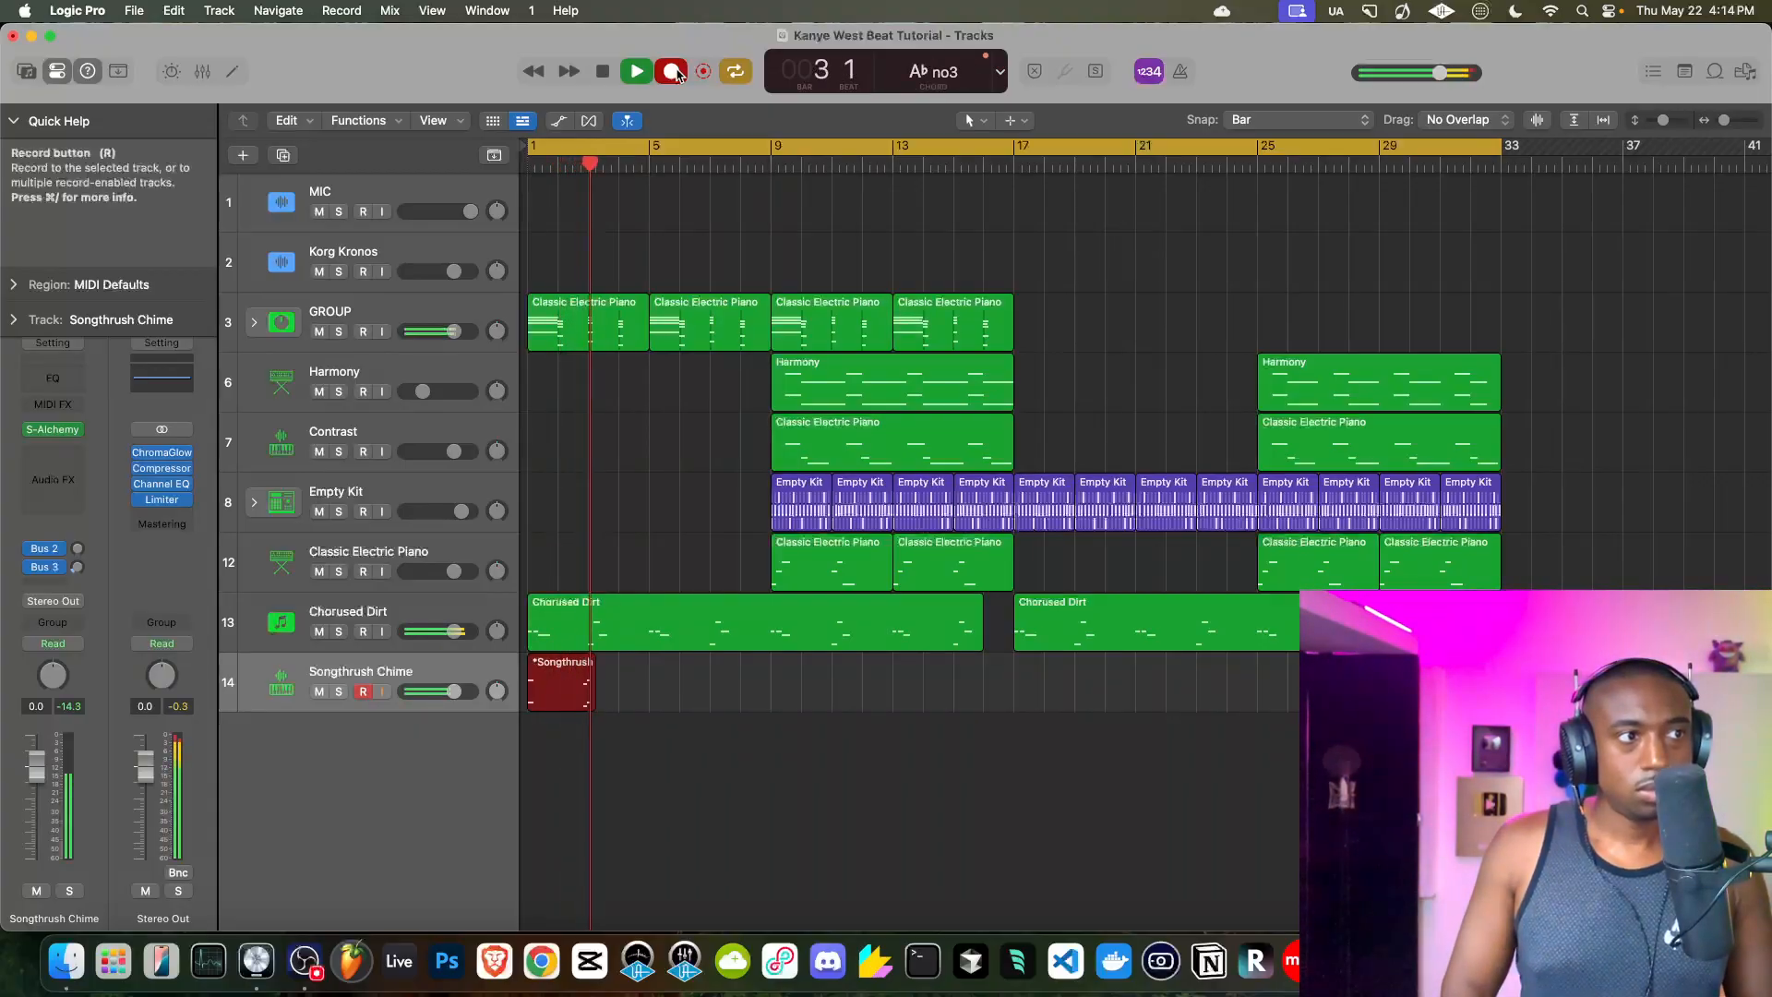
pyautogui.click(1184, 71)
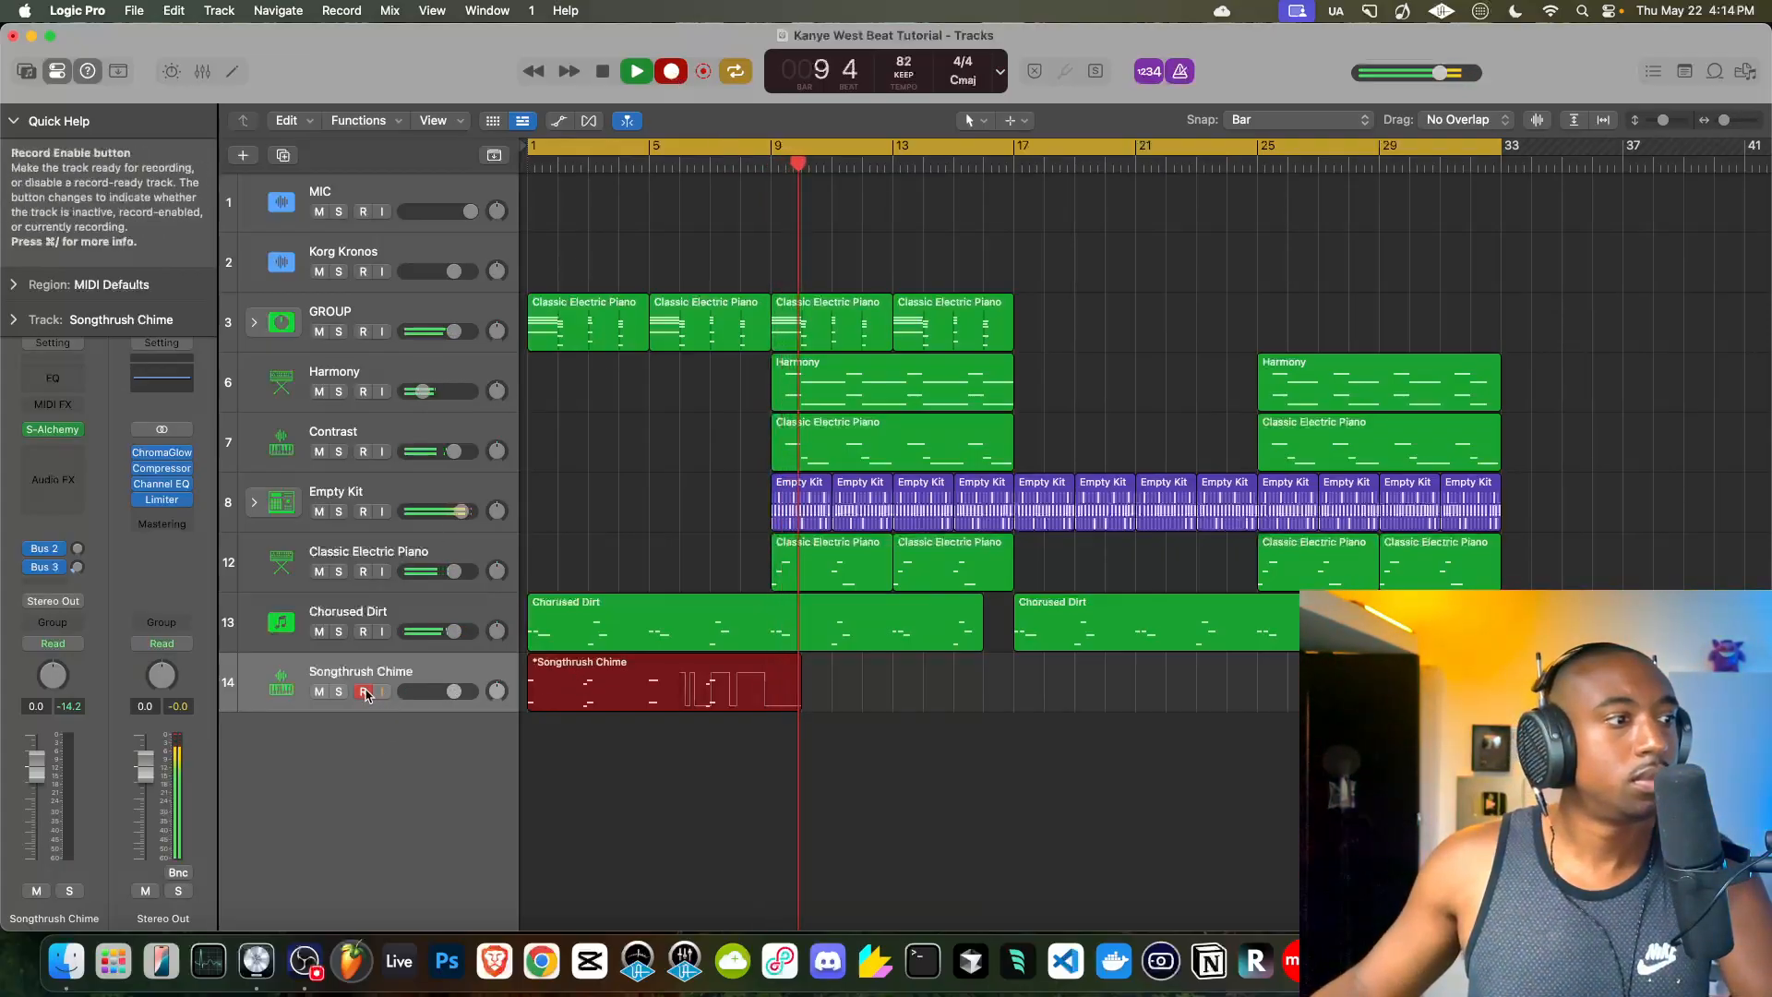
pyautogui.press('space')
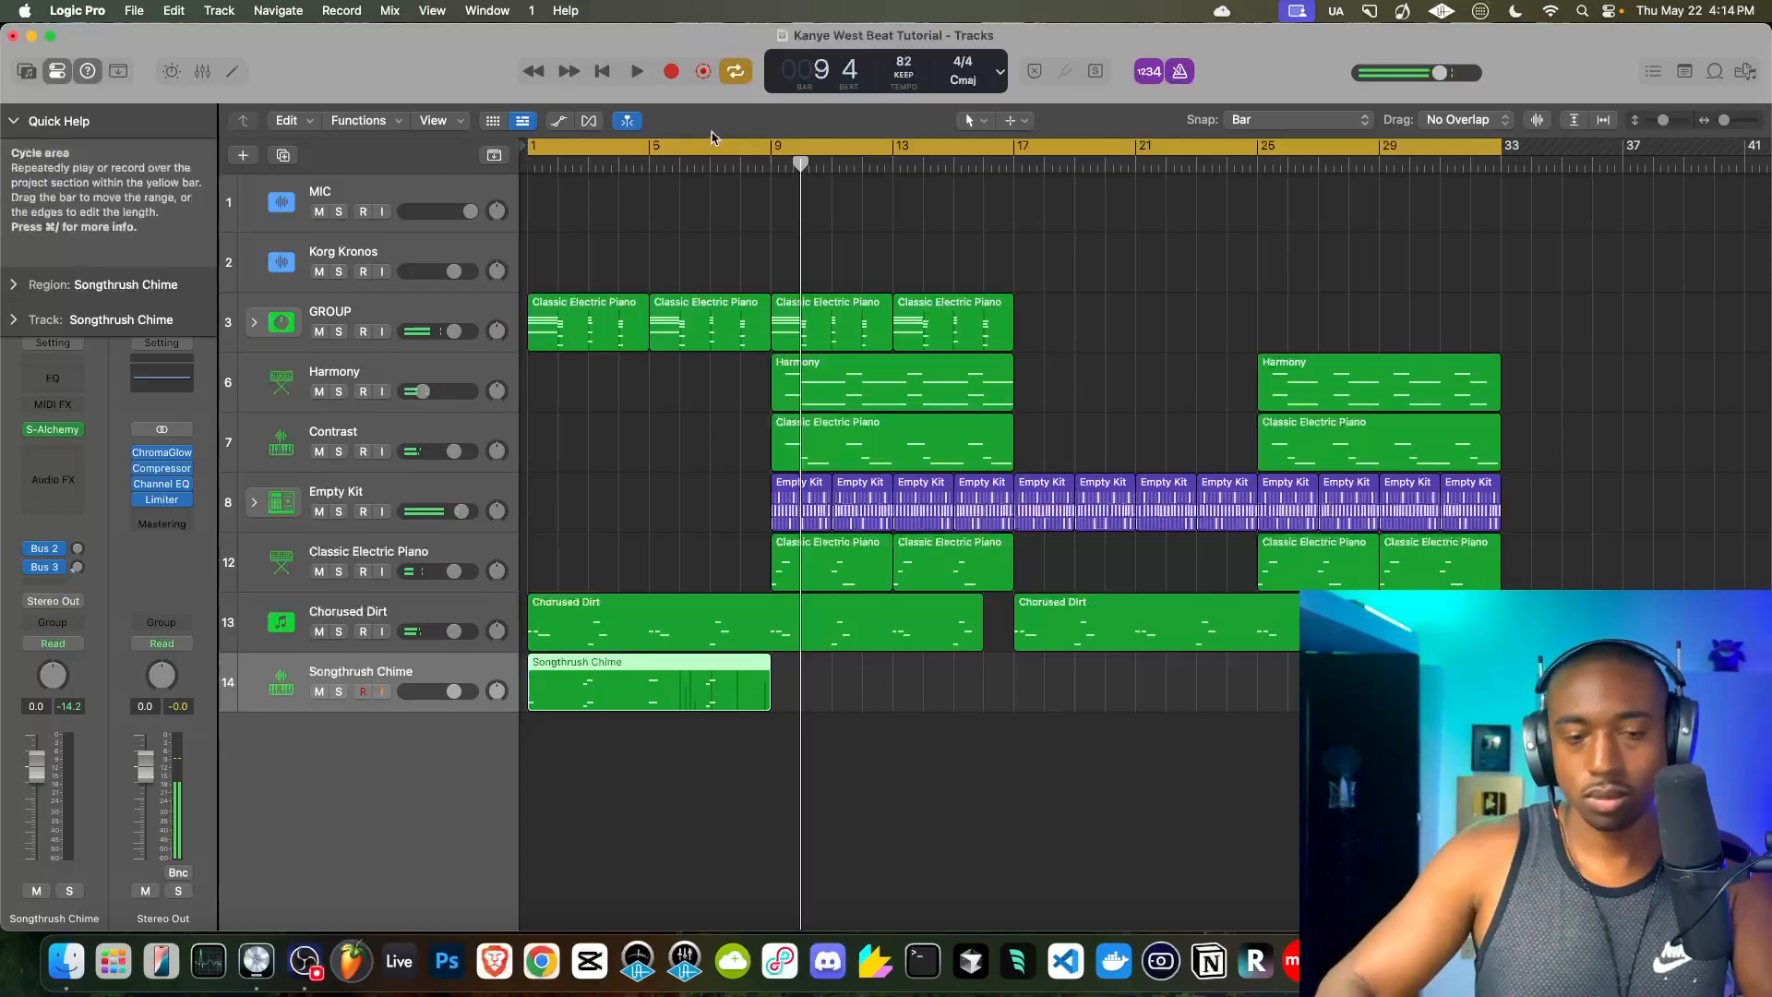
# - Play the arrangement from the beginning and raise the Songthrush Chime track's Bus 3 send
pyautogui.press('Return')
pyautogui.press('space')
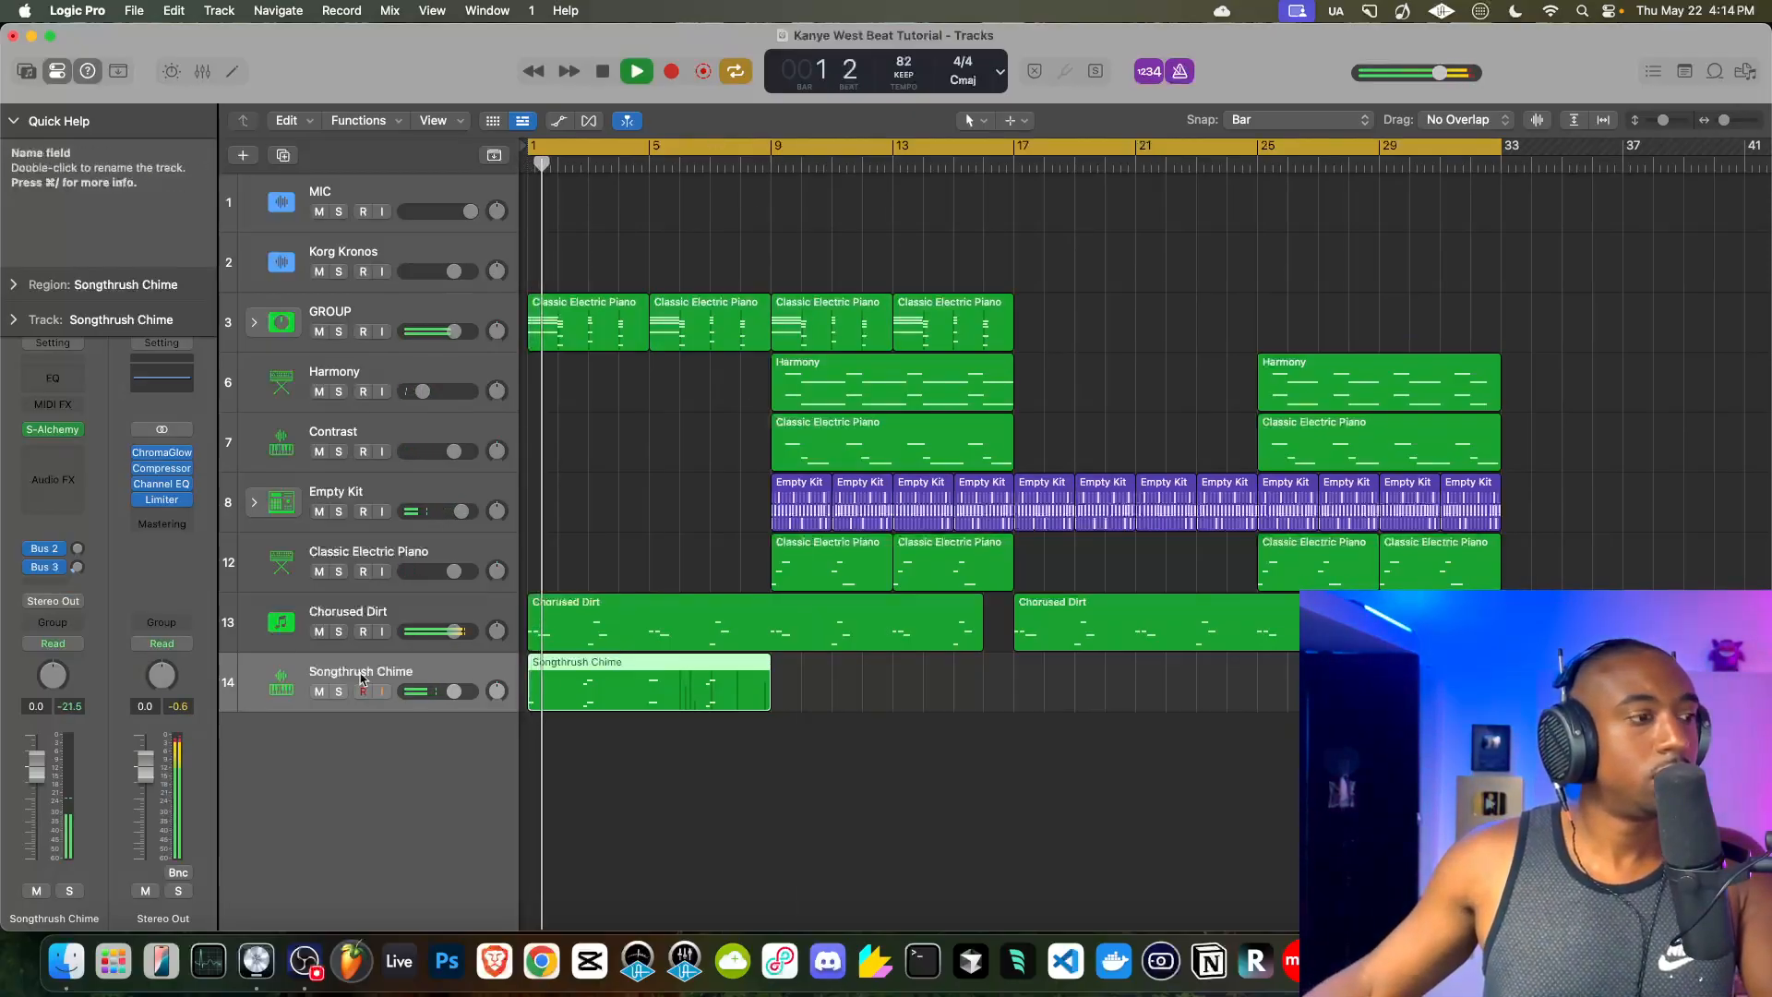
pyautogui.click(74, 566)
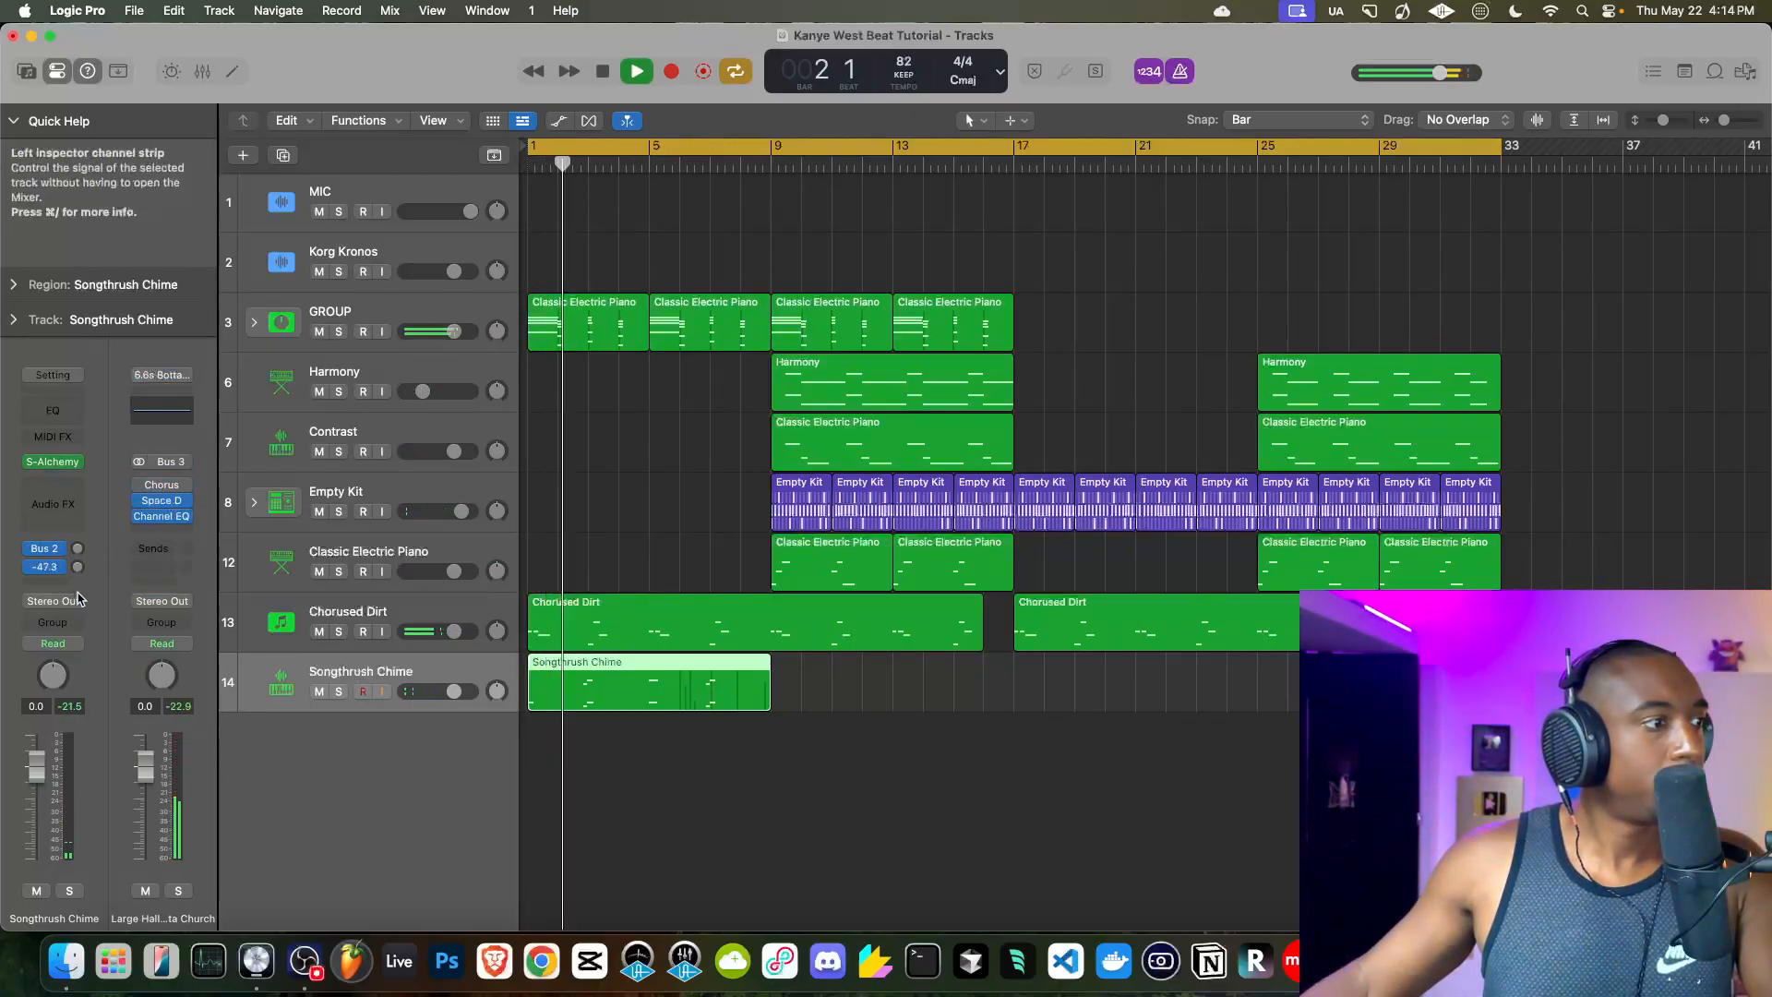
pyautogui.click(62, 487)
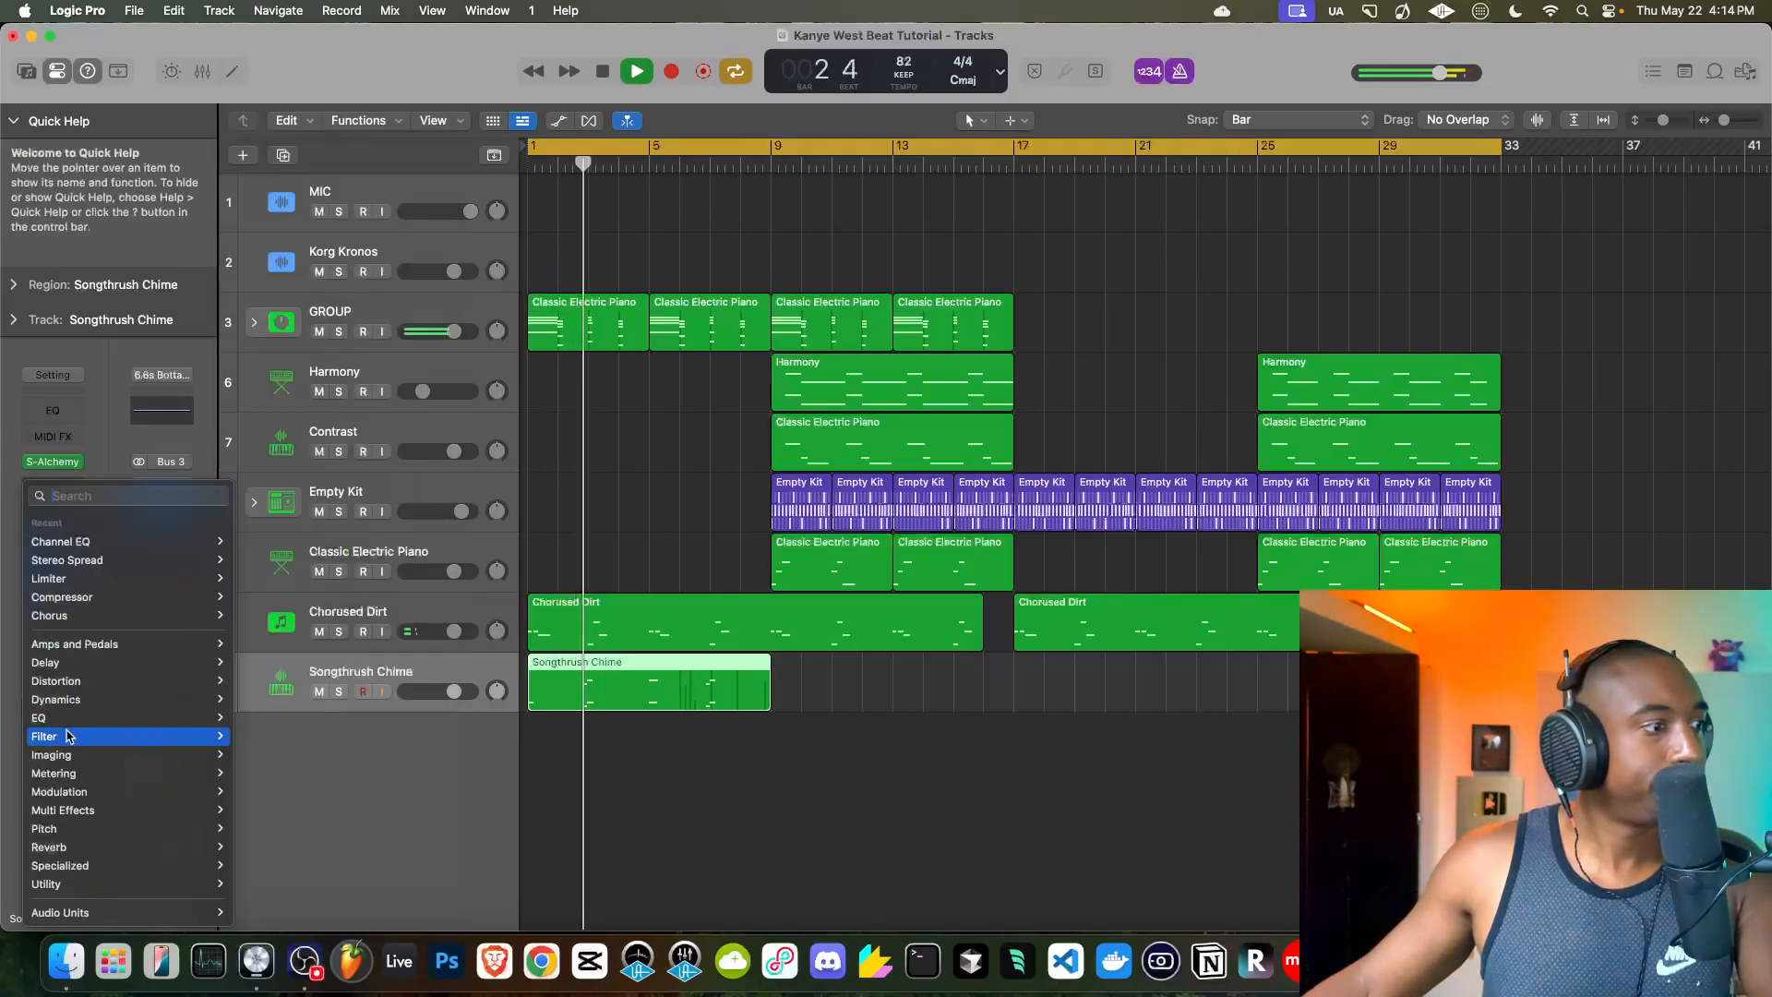
pyautogui.click(624, 690)
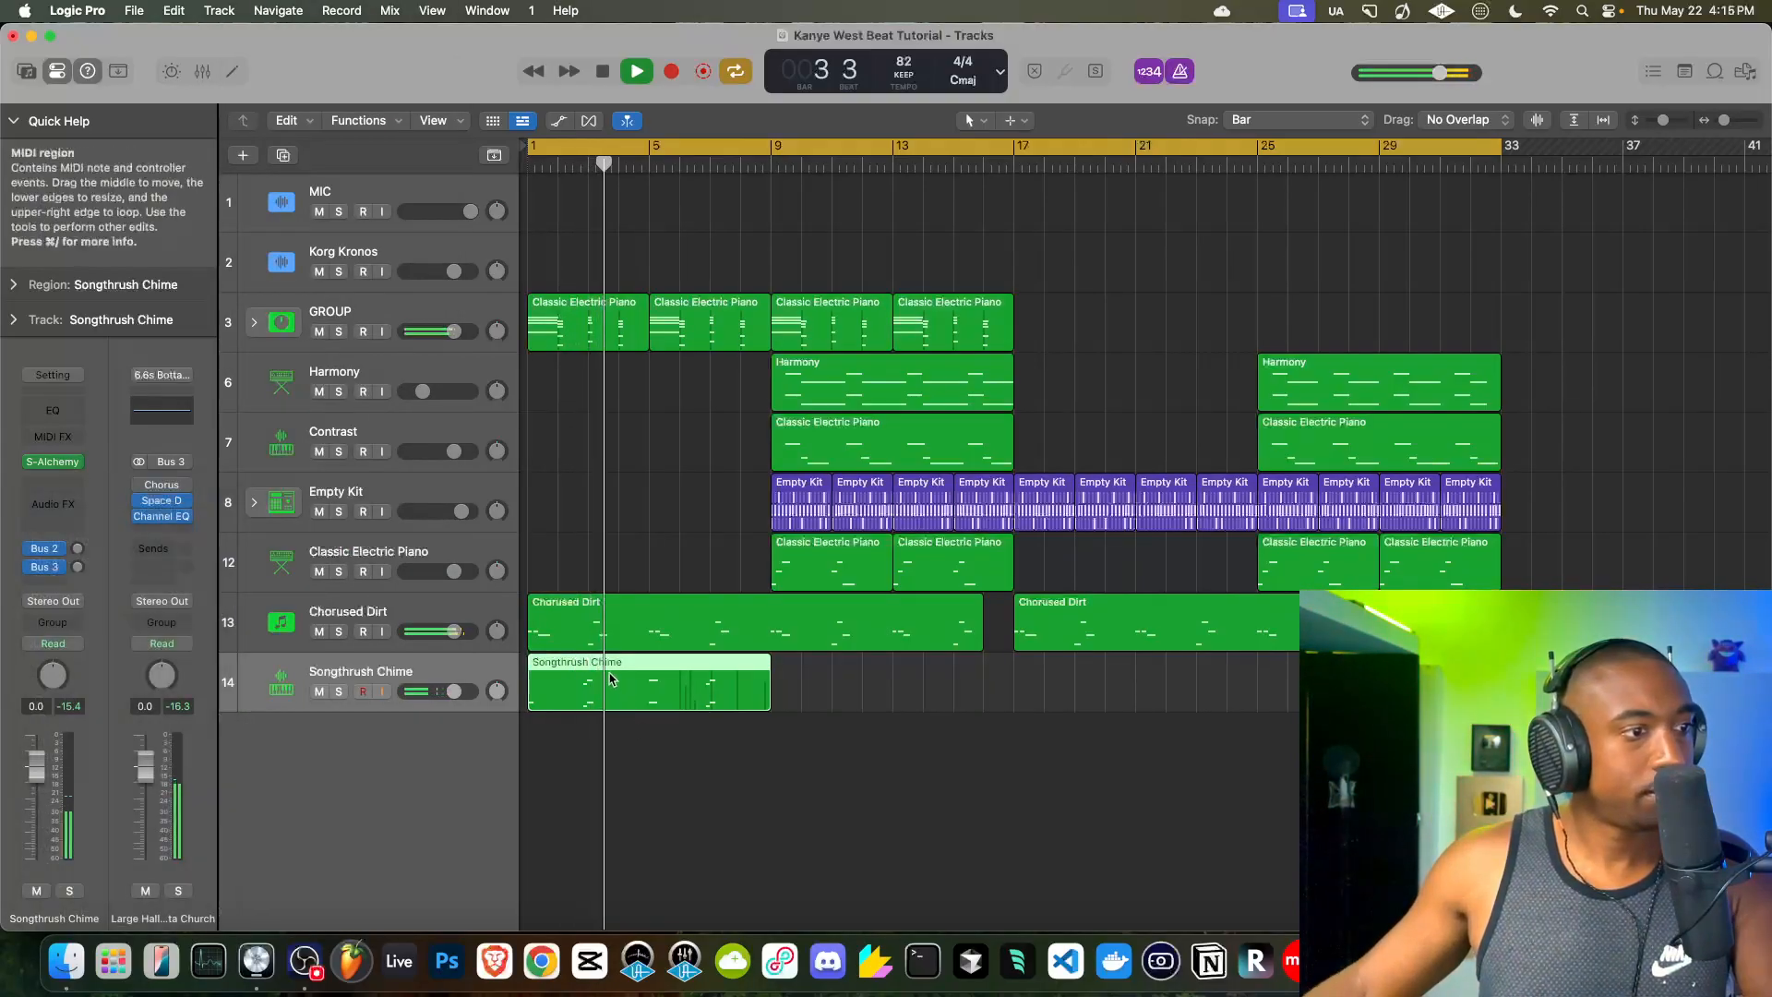
# - Quantize all notes in the Songthrush Chime region to 1/16 notes, dismissing the save request, and close the Piano Roll
pyautogui.doubleClick(624, 691)
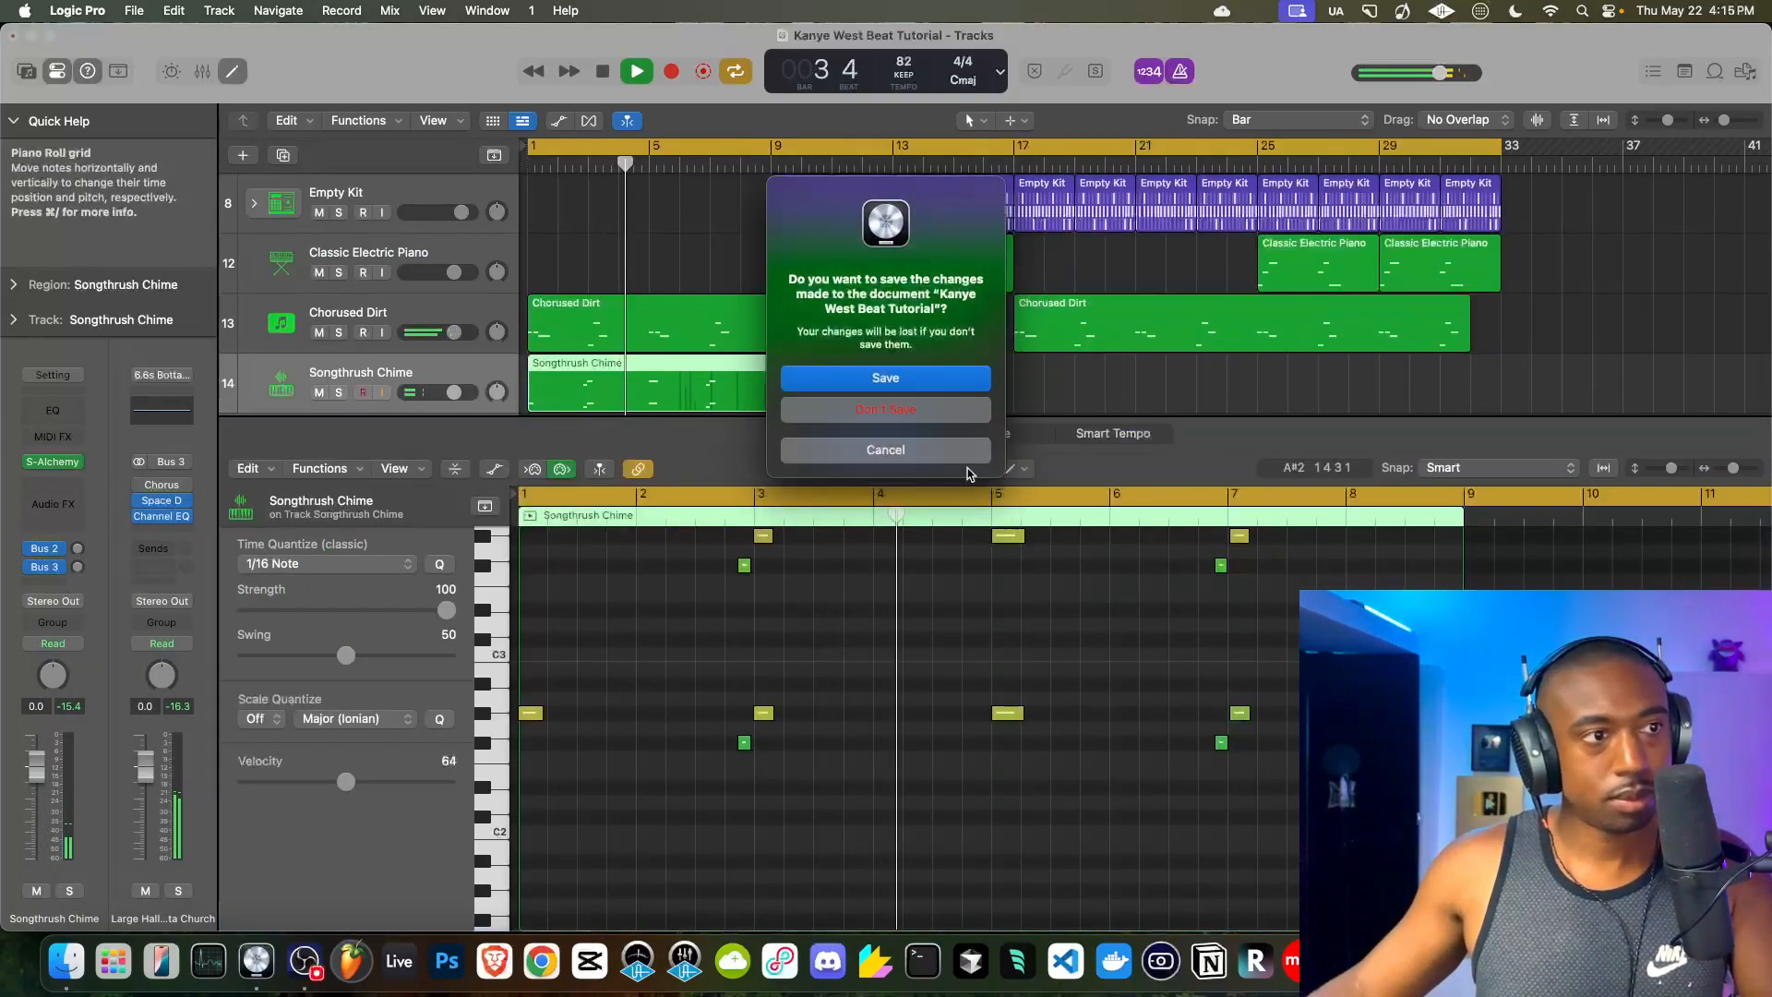
pyautogui.click(933, 448)
pyautogui.press('super+a')
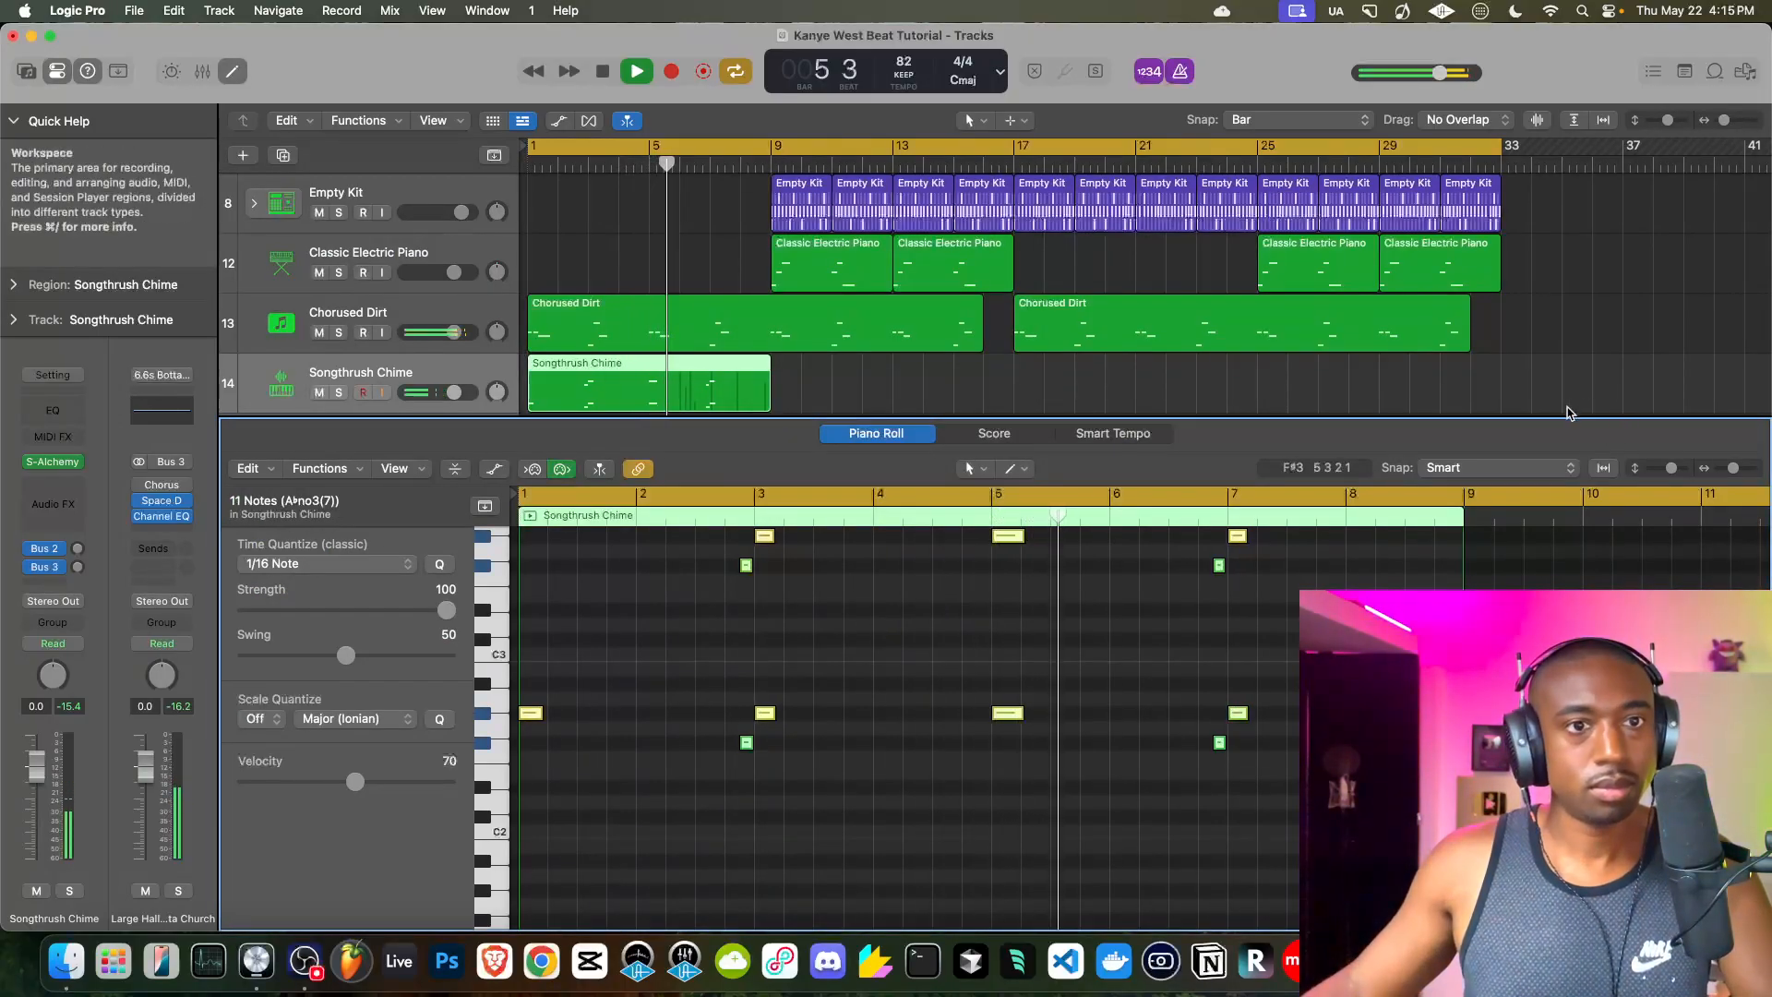
pyautogui.press('e')
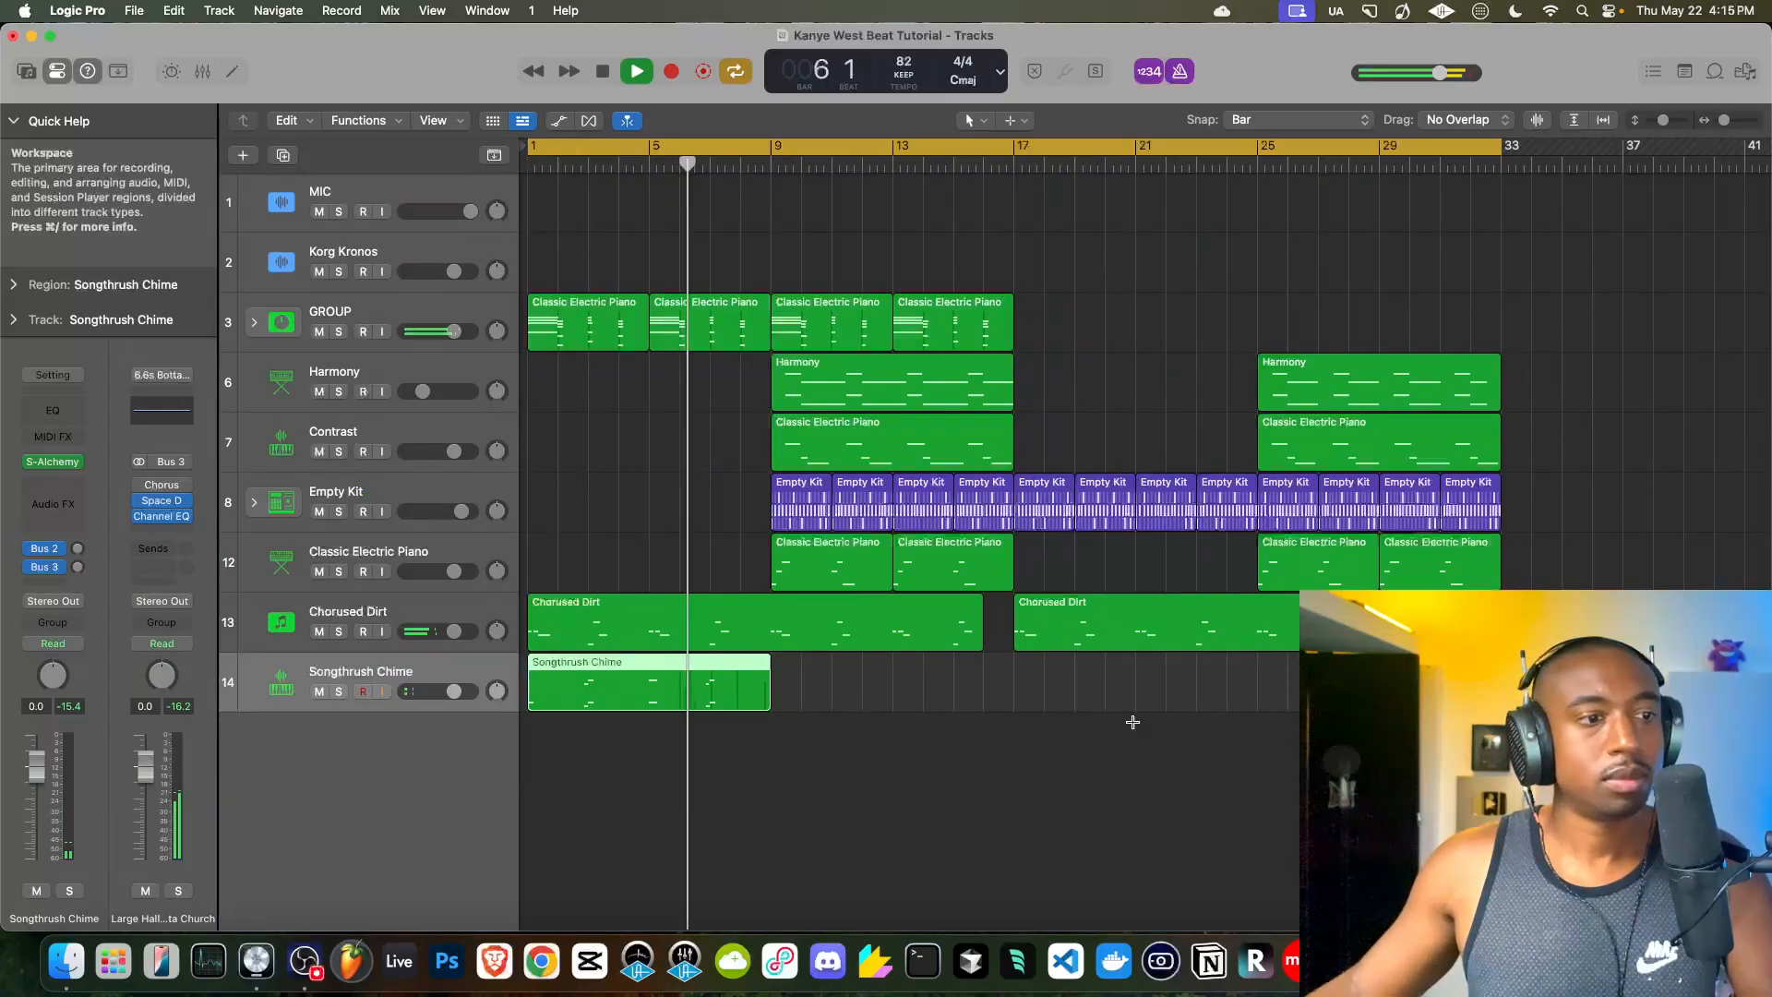
# - Turn the metronome off and insert a stereo Tape Delay with 62% feedback on the Songthrush Chime track, closing the plug-in
pyautogui.press('k')
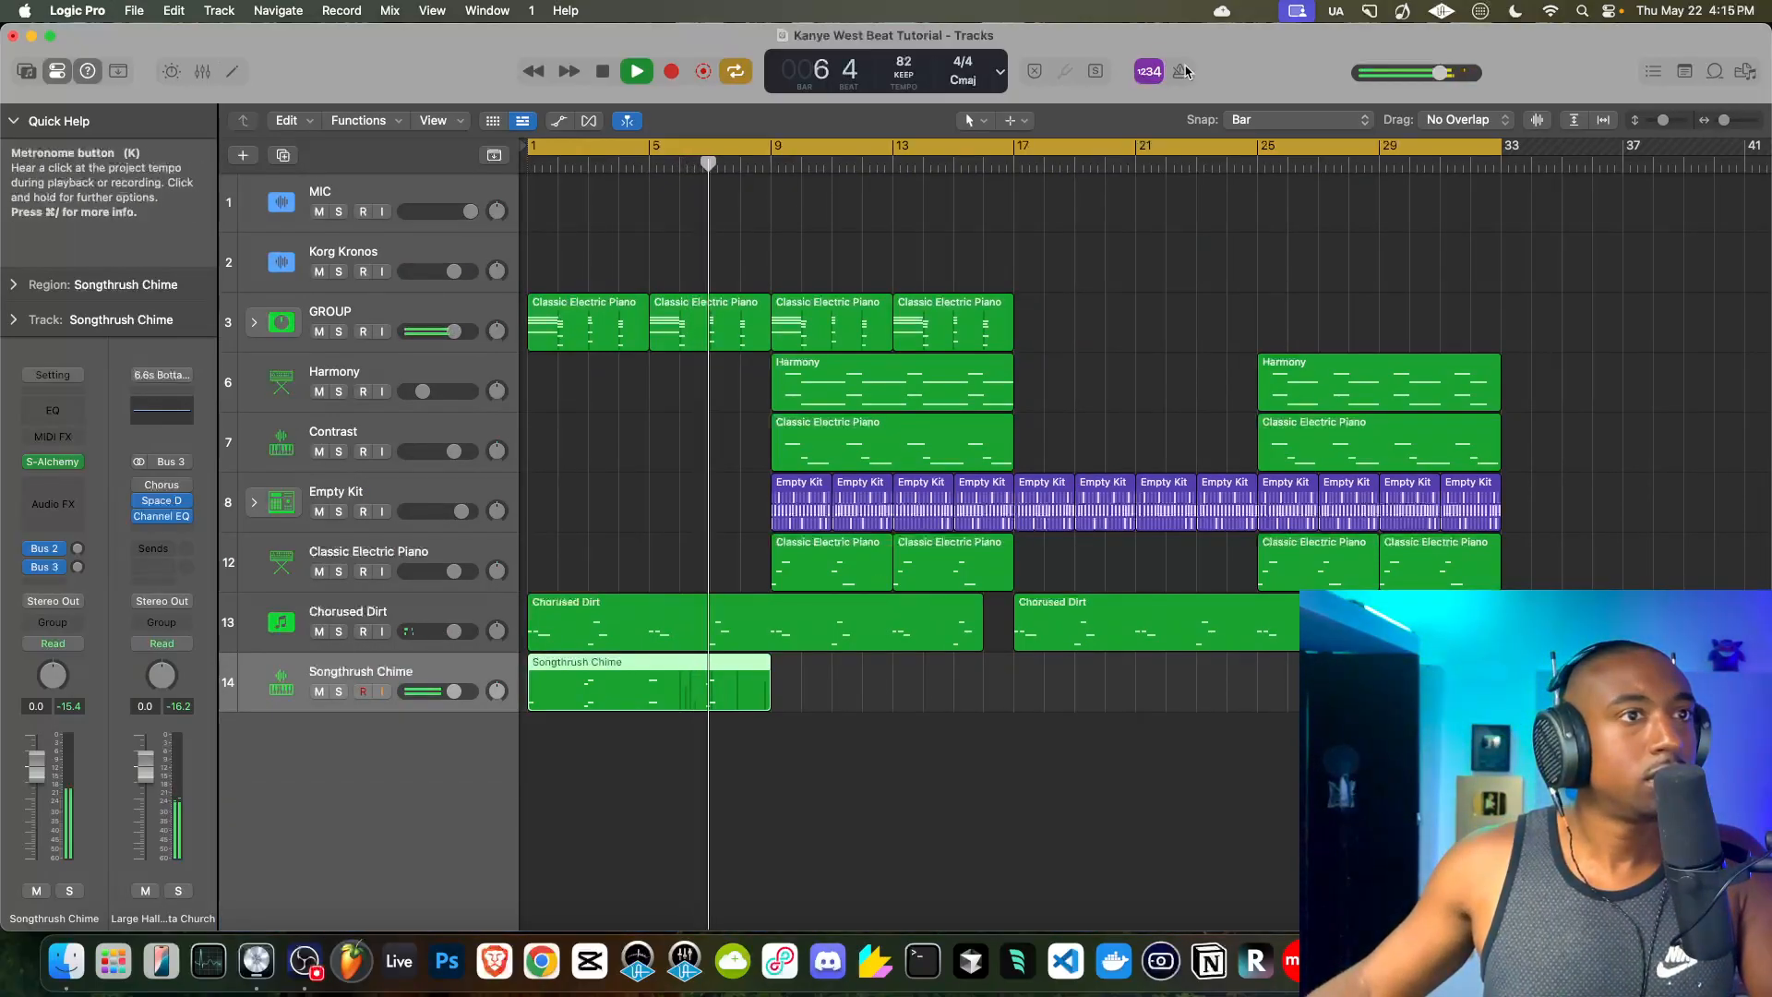
pyautogui.click(53, 491)
pyautogui.moveTo(222, 662)
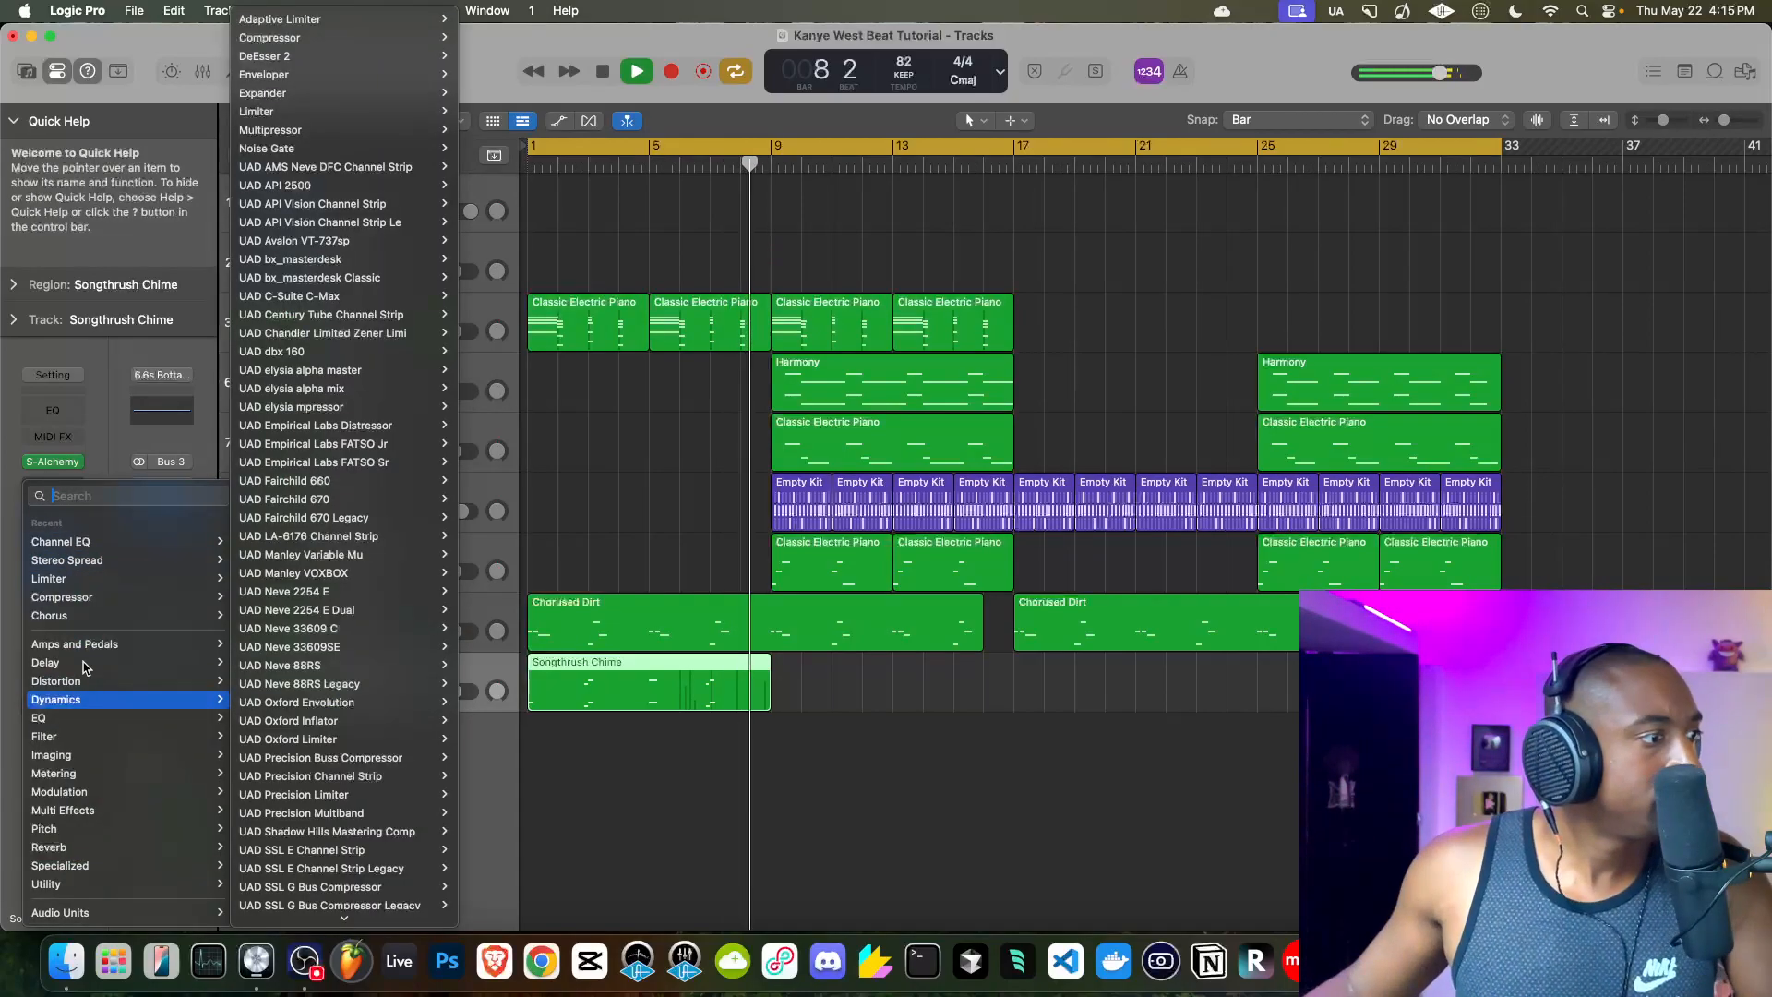
pyautogui.moveTo(321, 596)
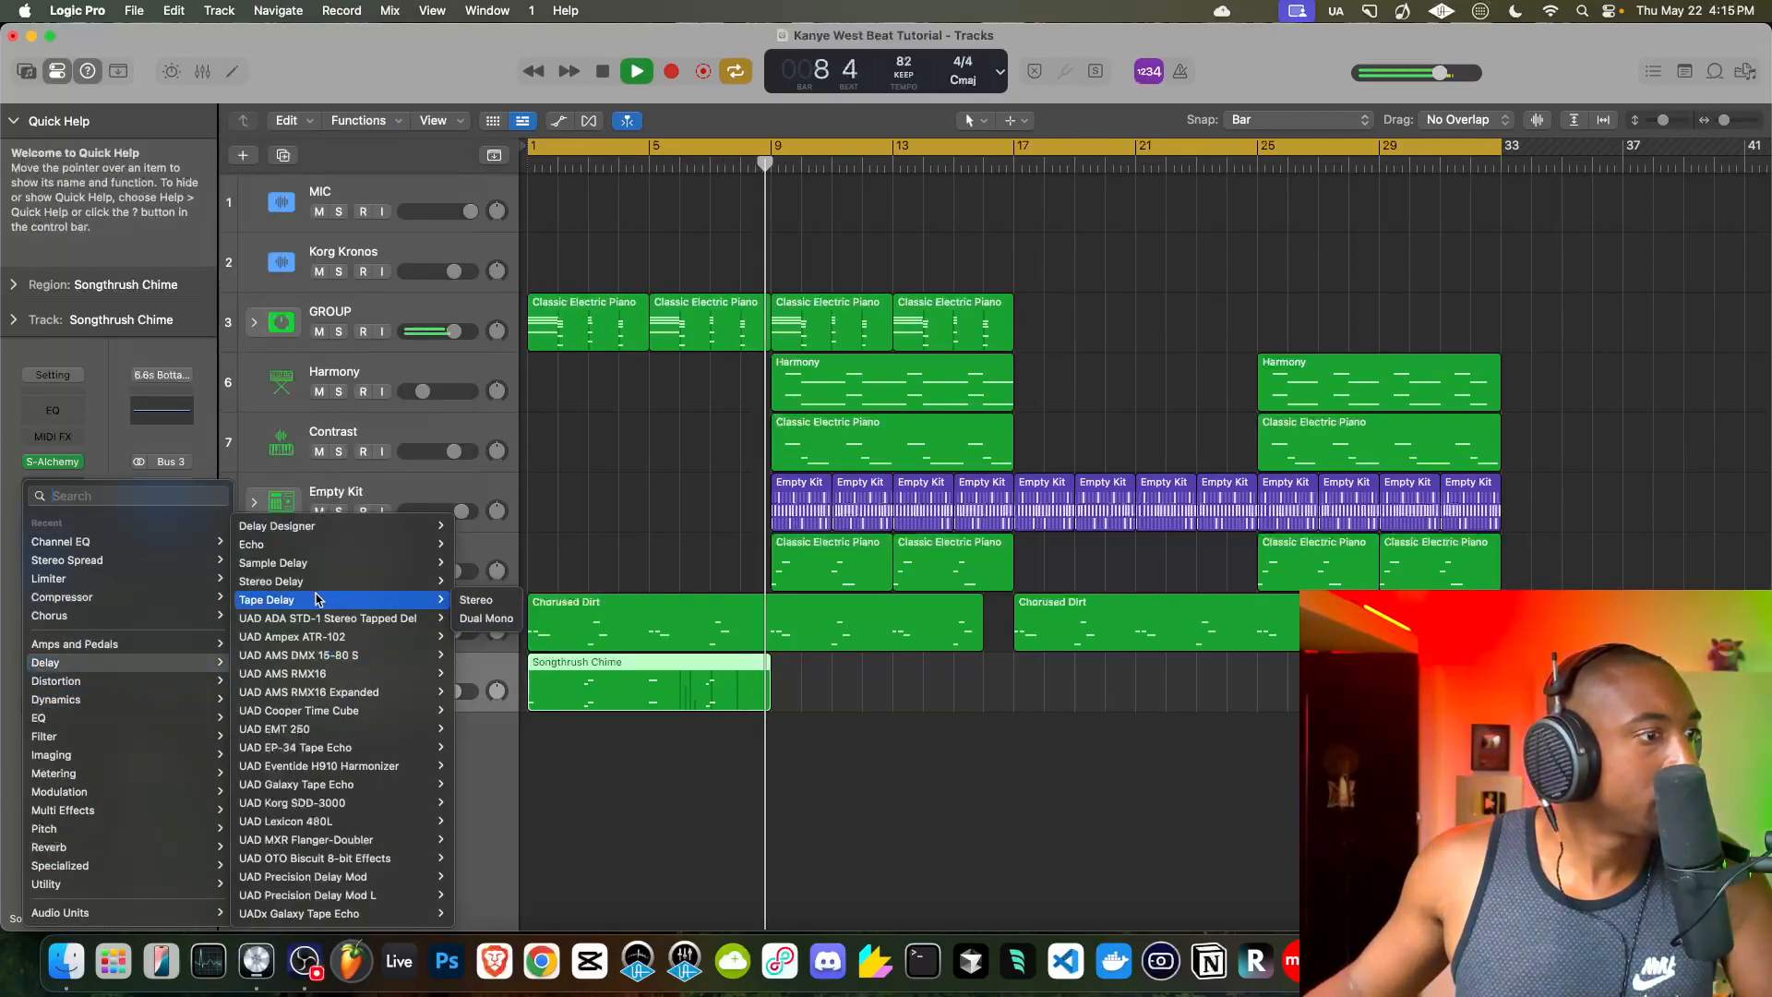
pyautogui.click(475, 600)
pyautogui.press('Return')
pyautogui.moveTo(1180, 450); pyautogui.dragTo(1181, 401)
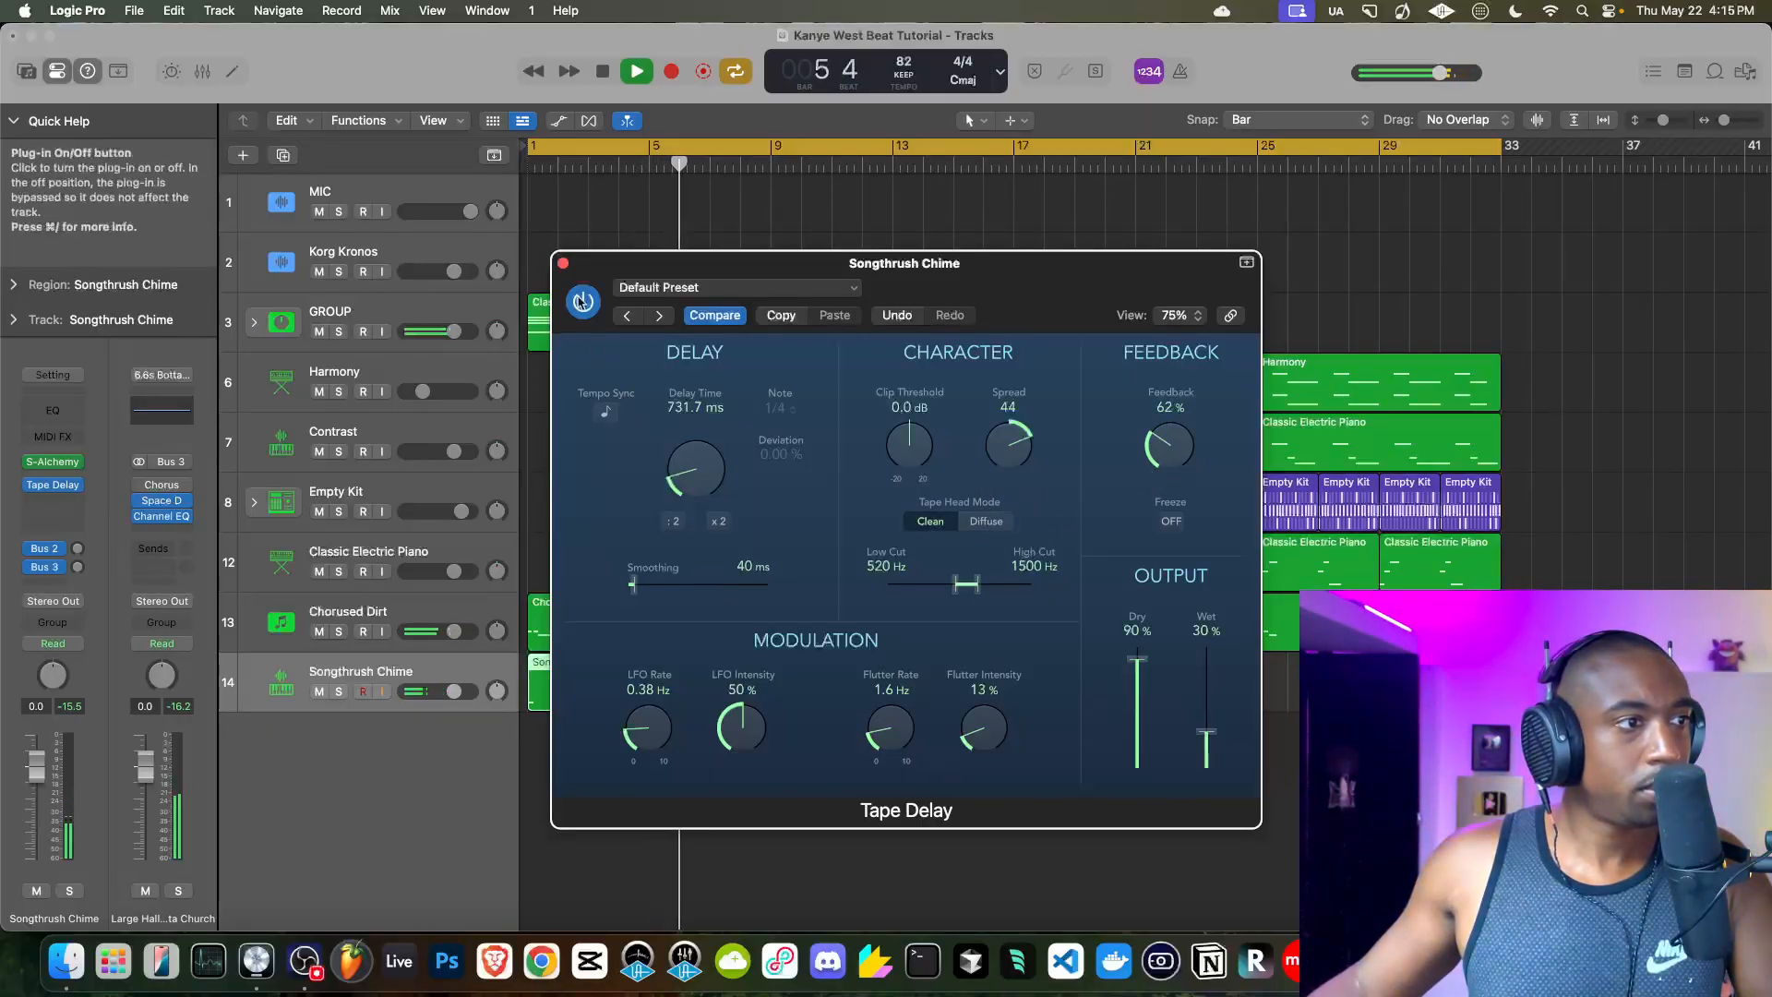
pyautogui.click(563, 264)
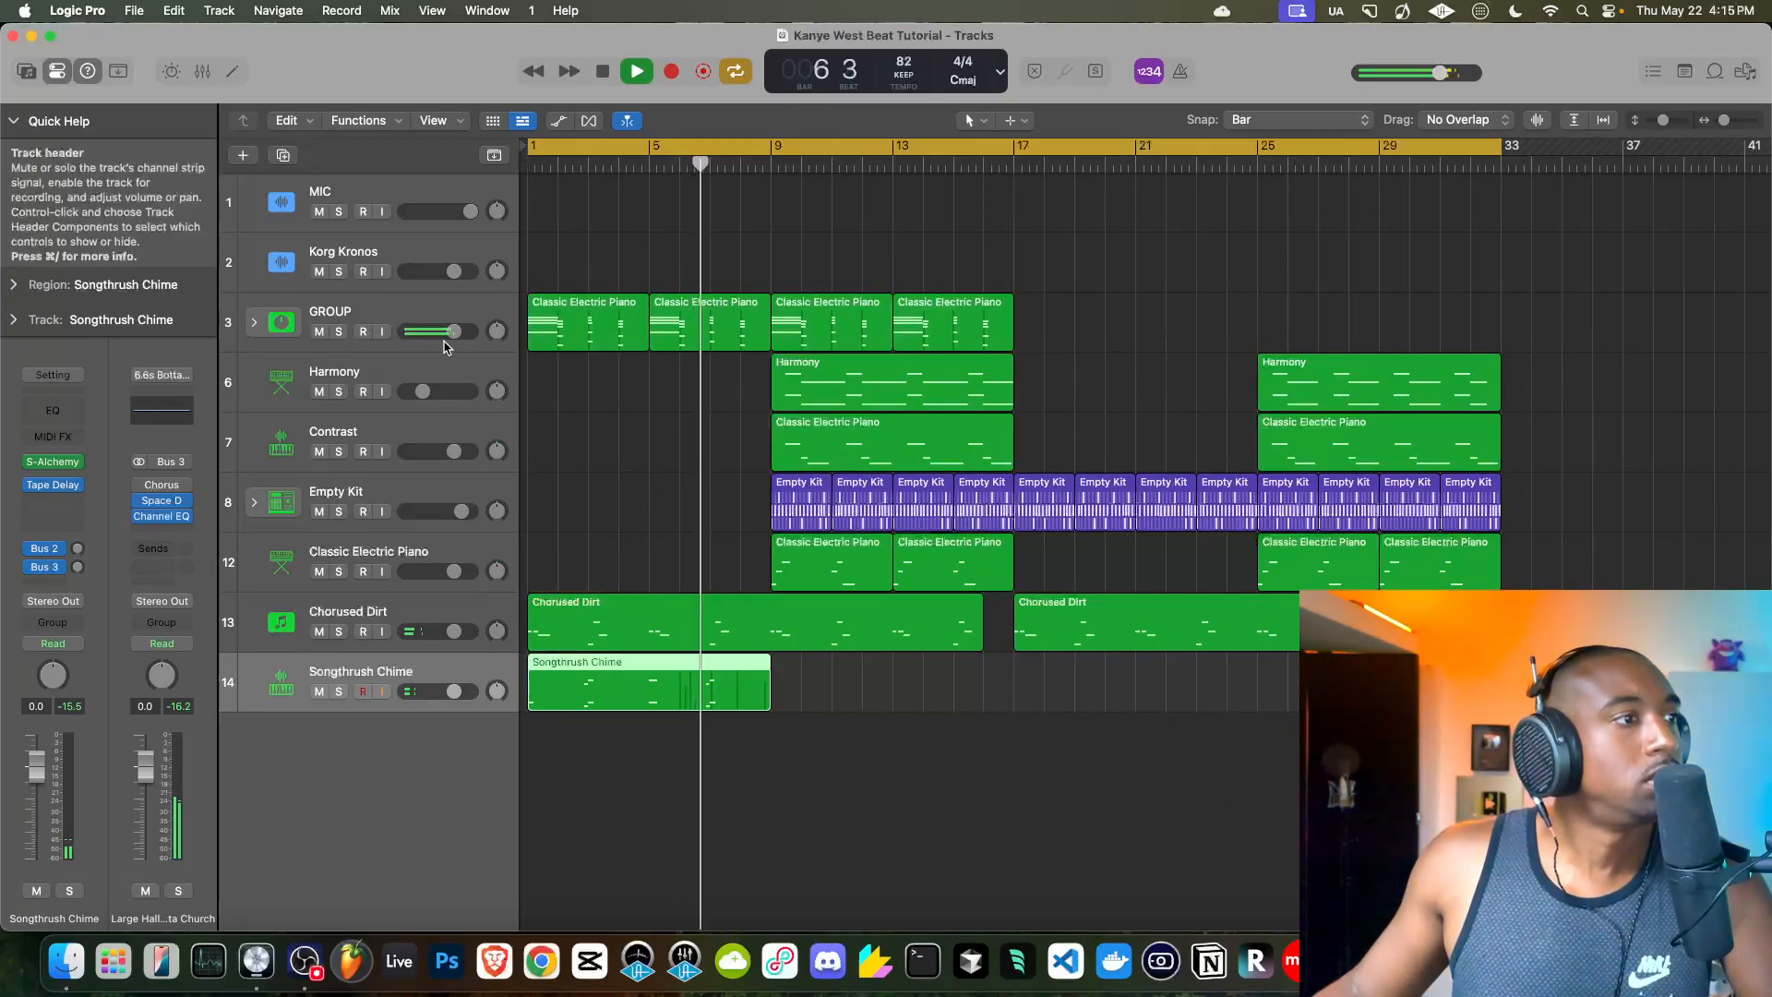
# - Expand the GROUP track stack and insert a stereo FabFilter Pro-MB on its first Harmony track
pyautogui.click(388, 313)
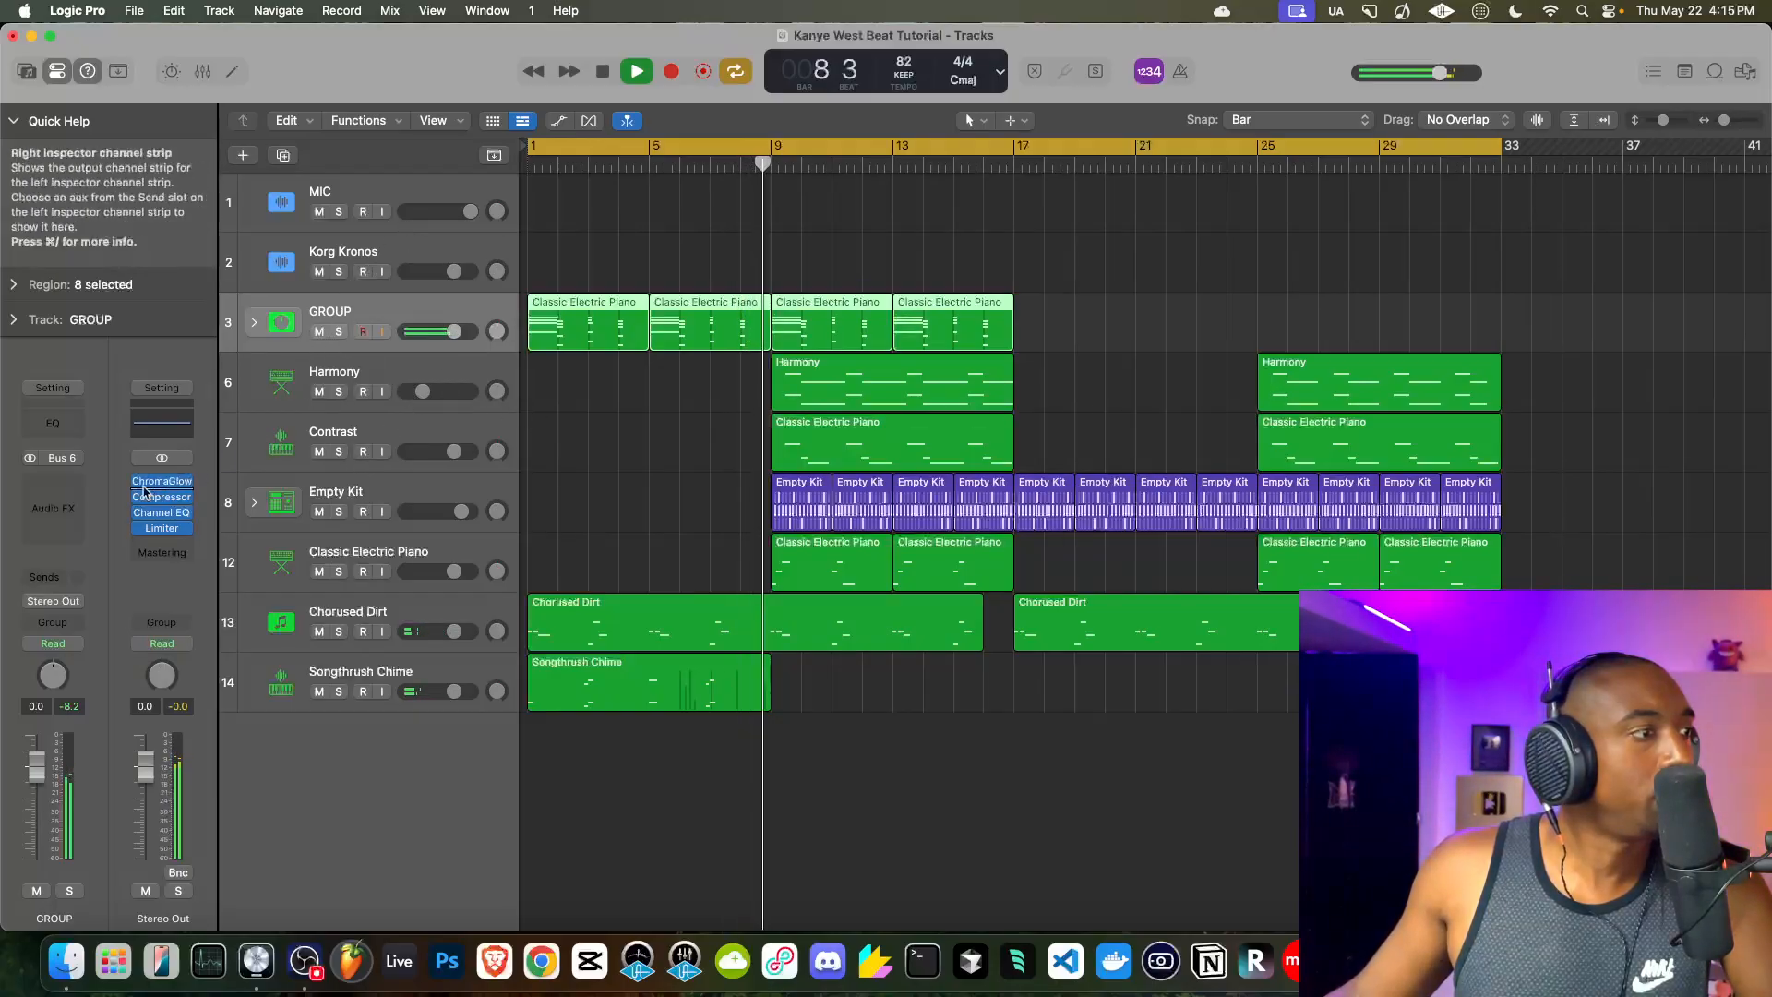
pyautogui.click(254, 322)
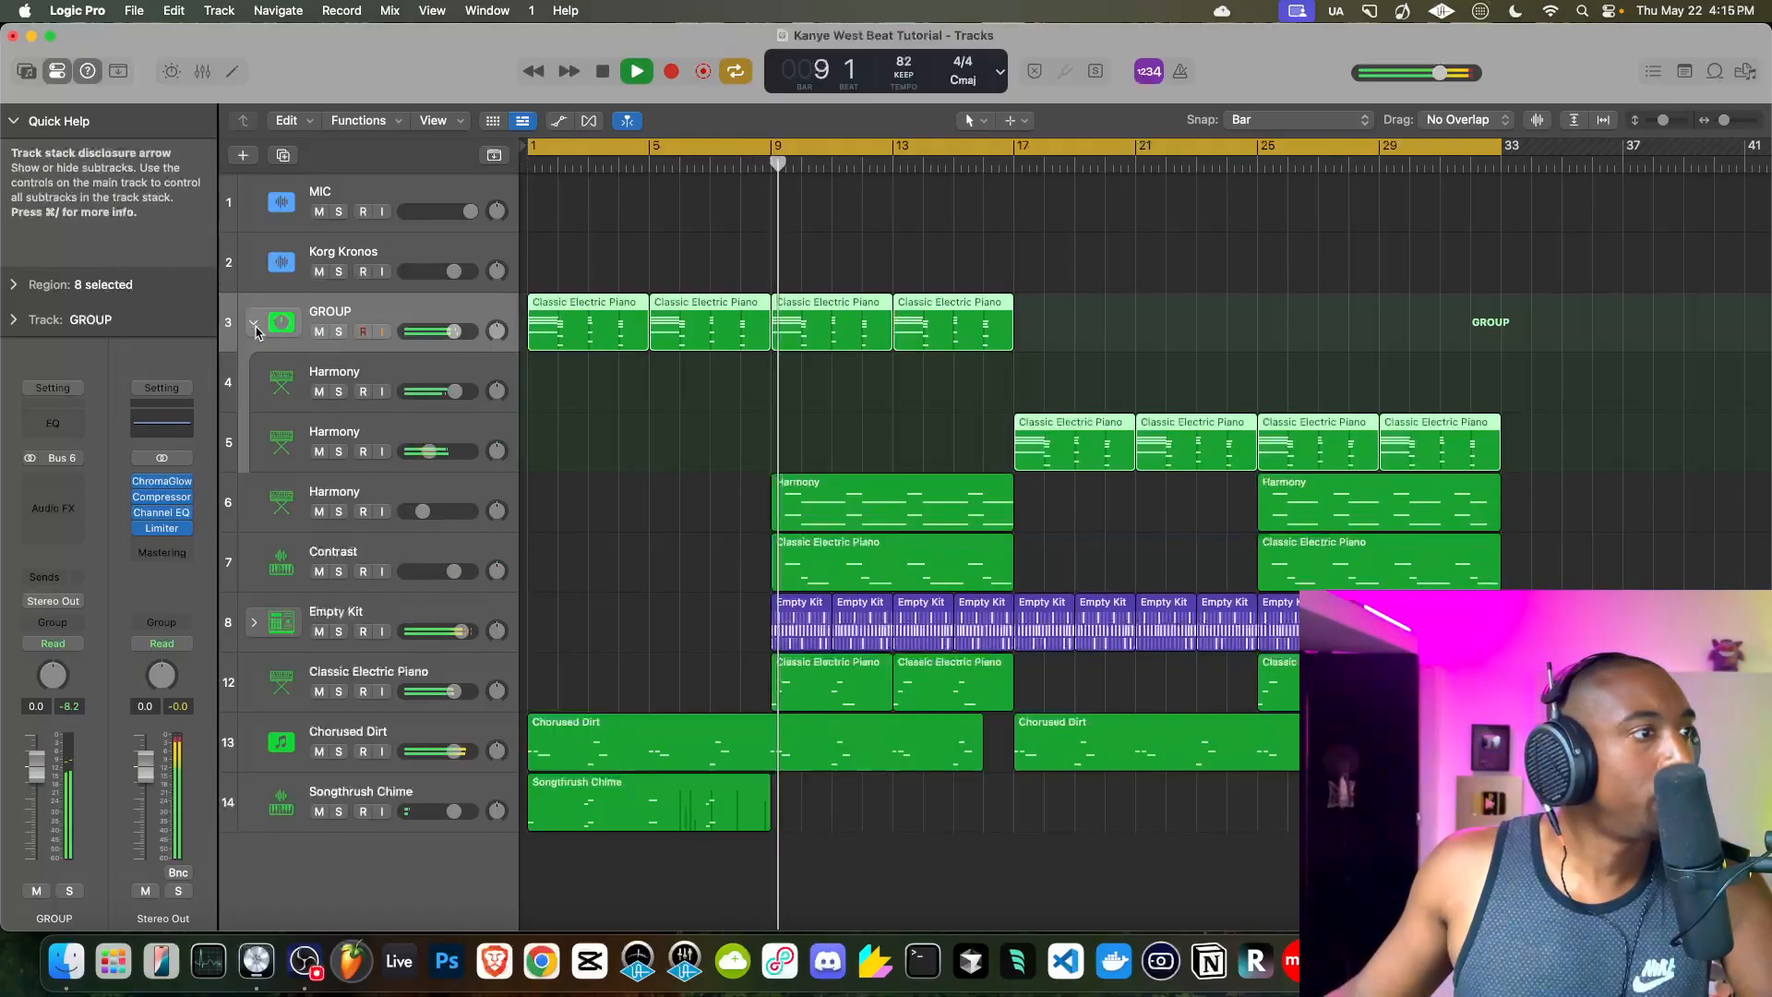
pyautogui.click(344, 377)
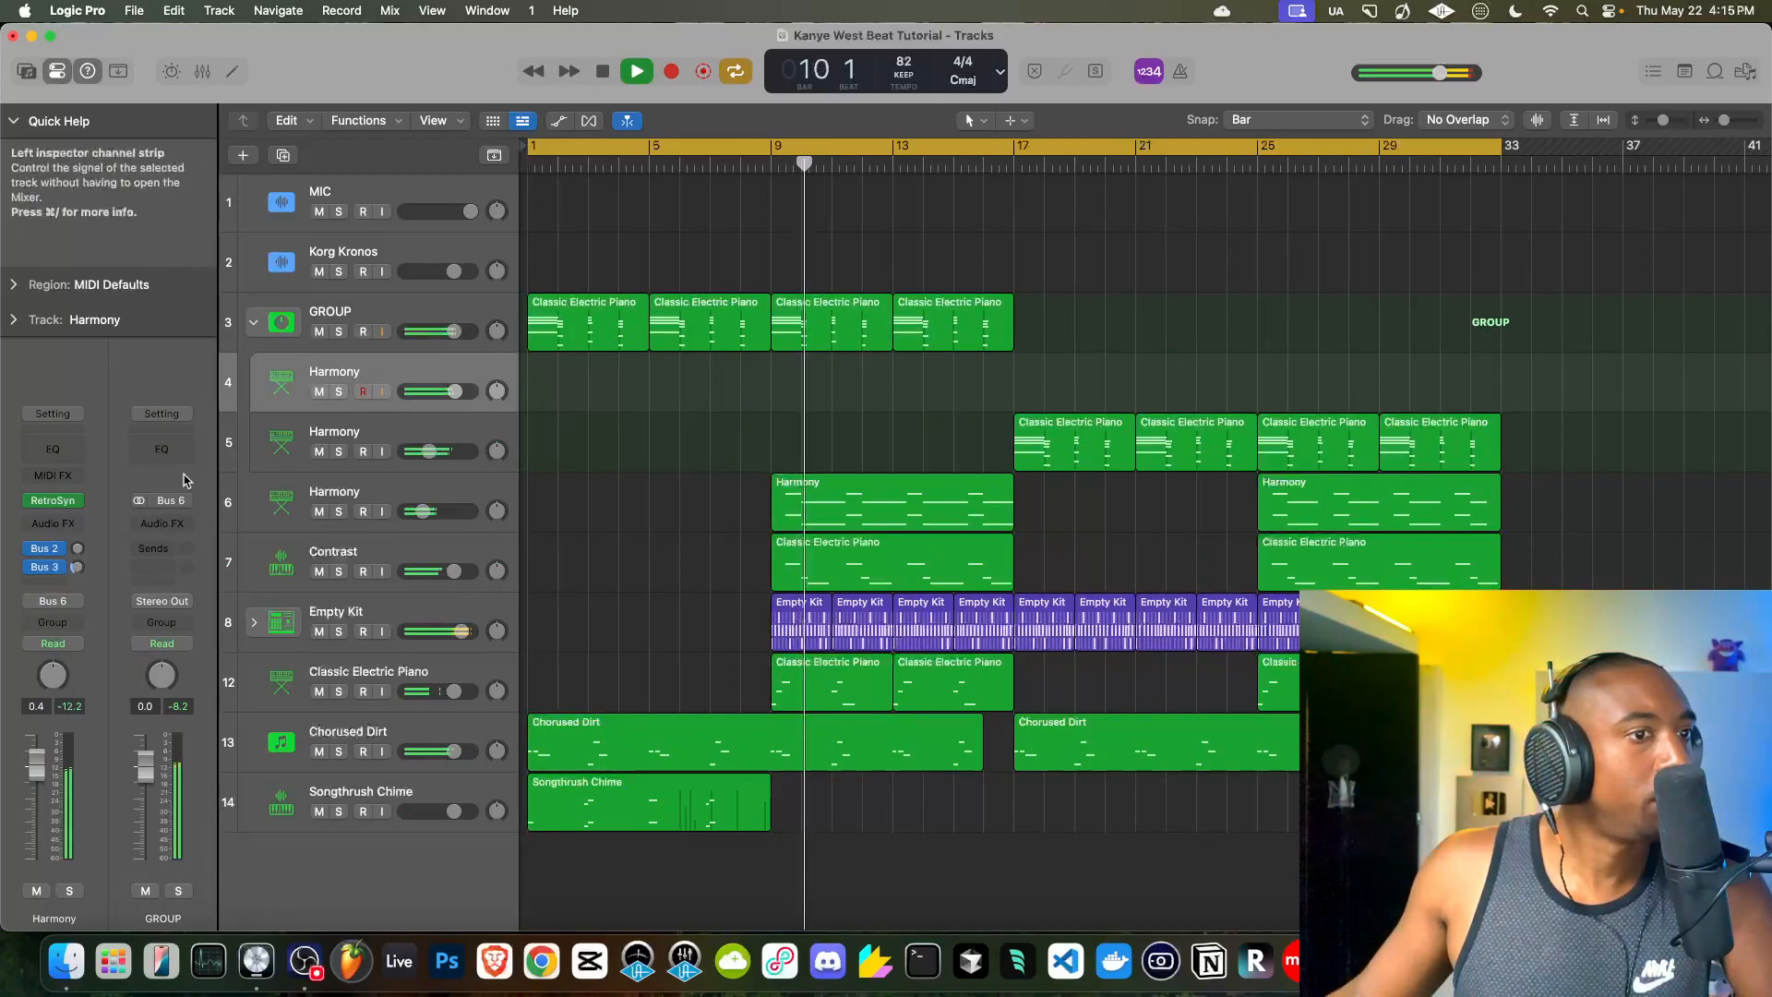
pyautogui.click(53, 522)
pyautogui.moveTo(85, 750)
pyautogui.moveTo(88, 914)
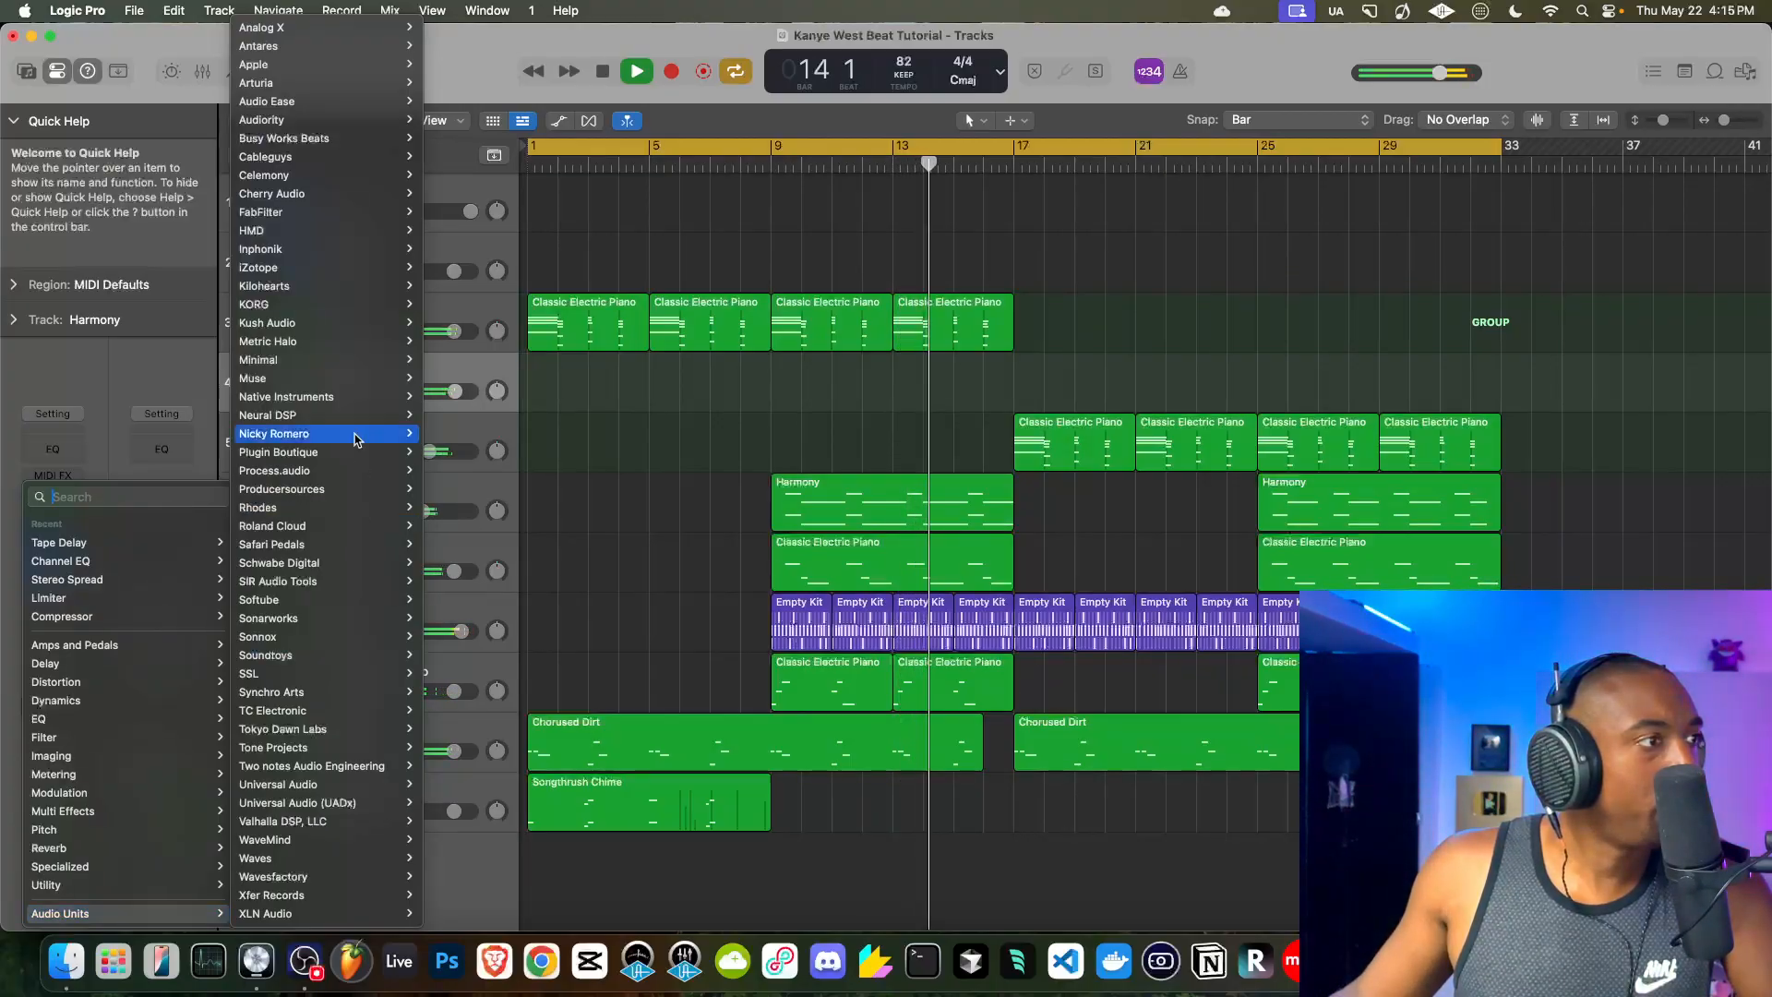
pyautogui.moveTo(351, 215)
pyautogui.moveTo(471, 307)
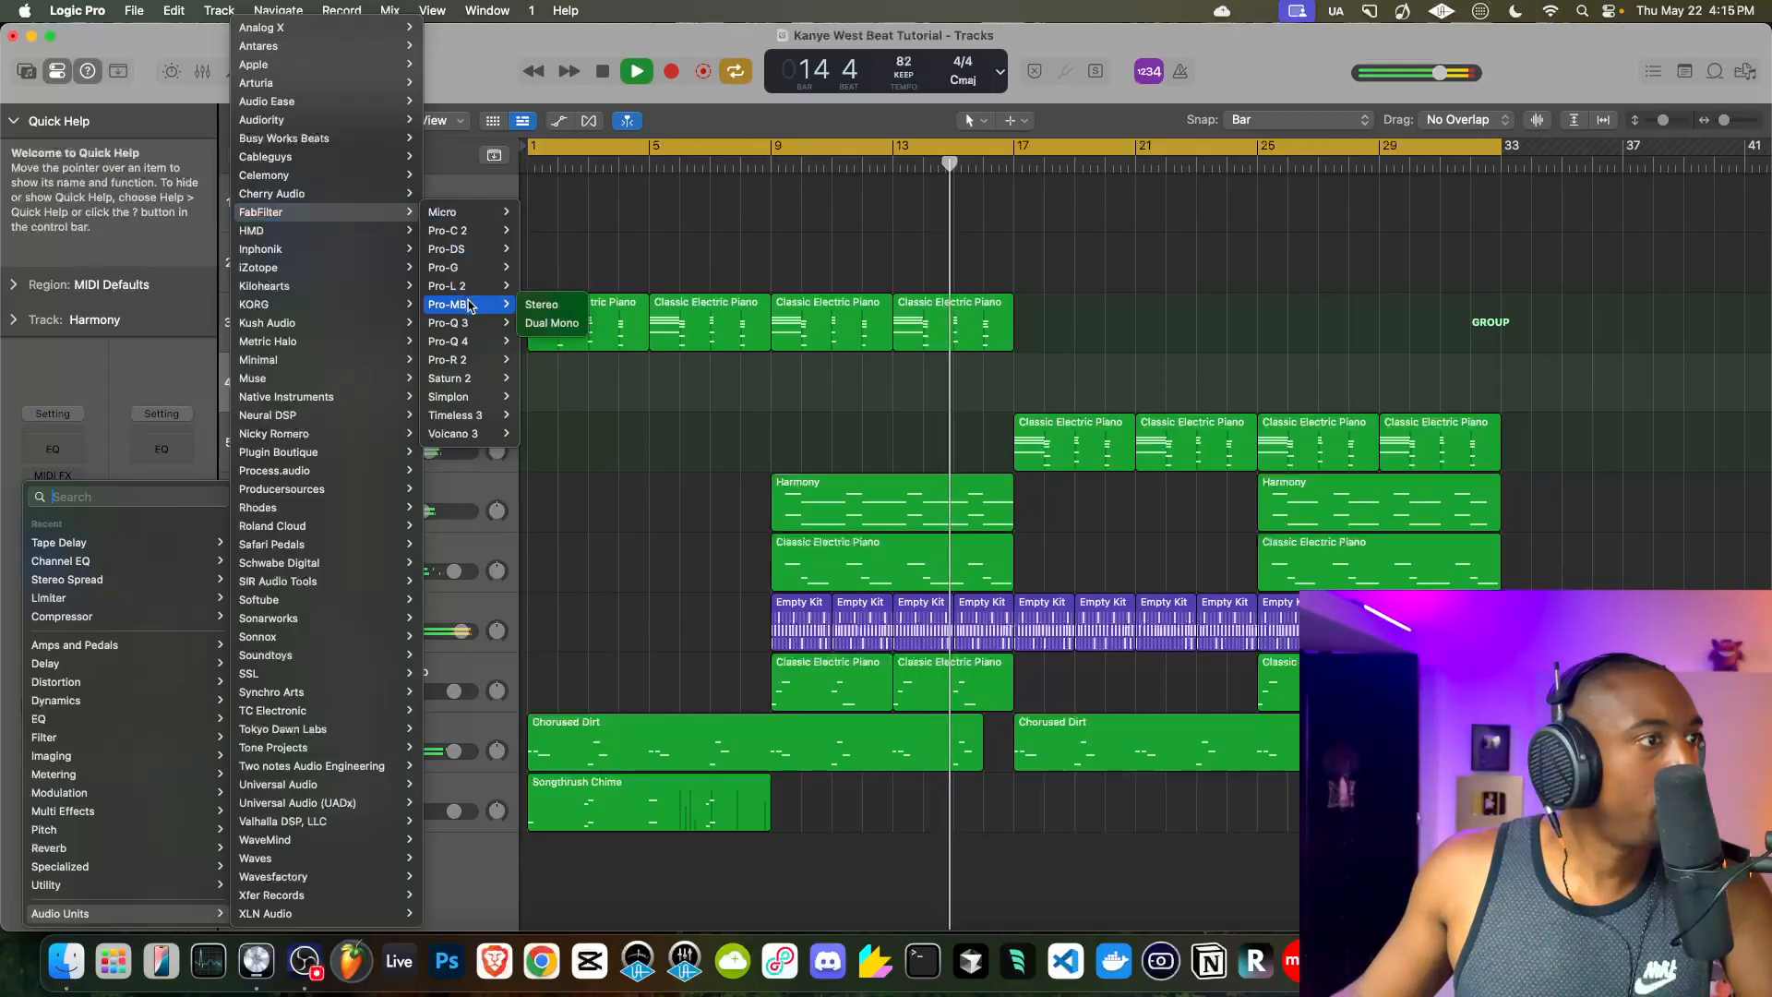
pyautogui.click(541, 304)
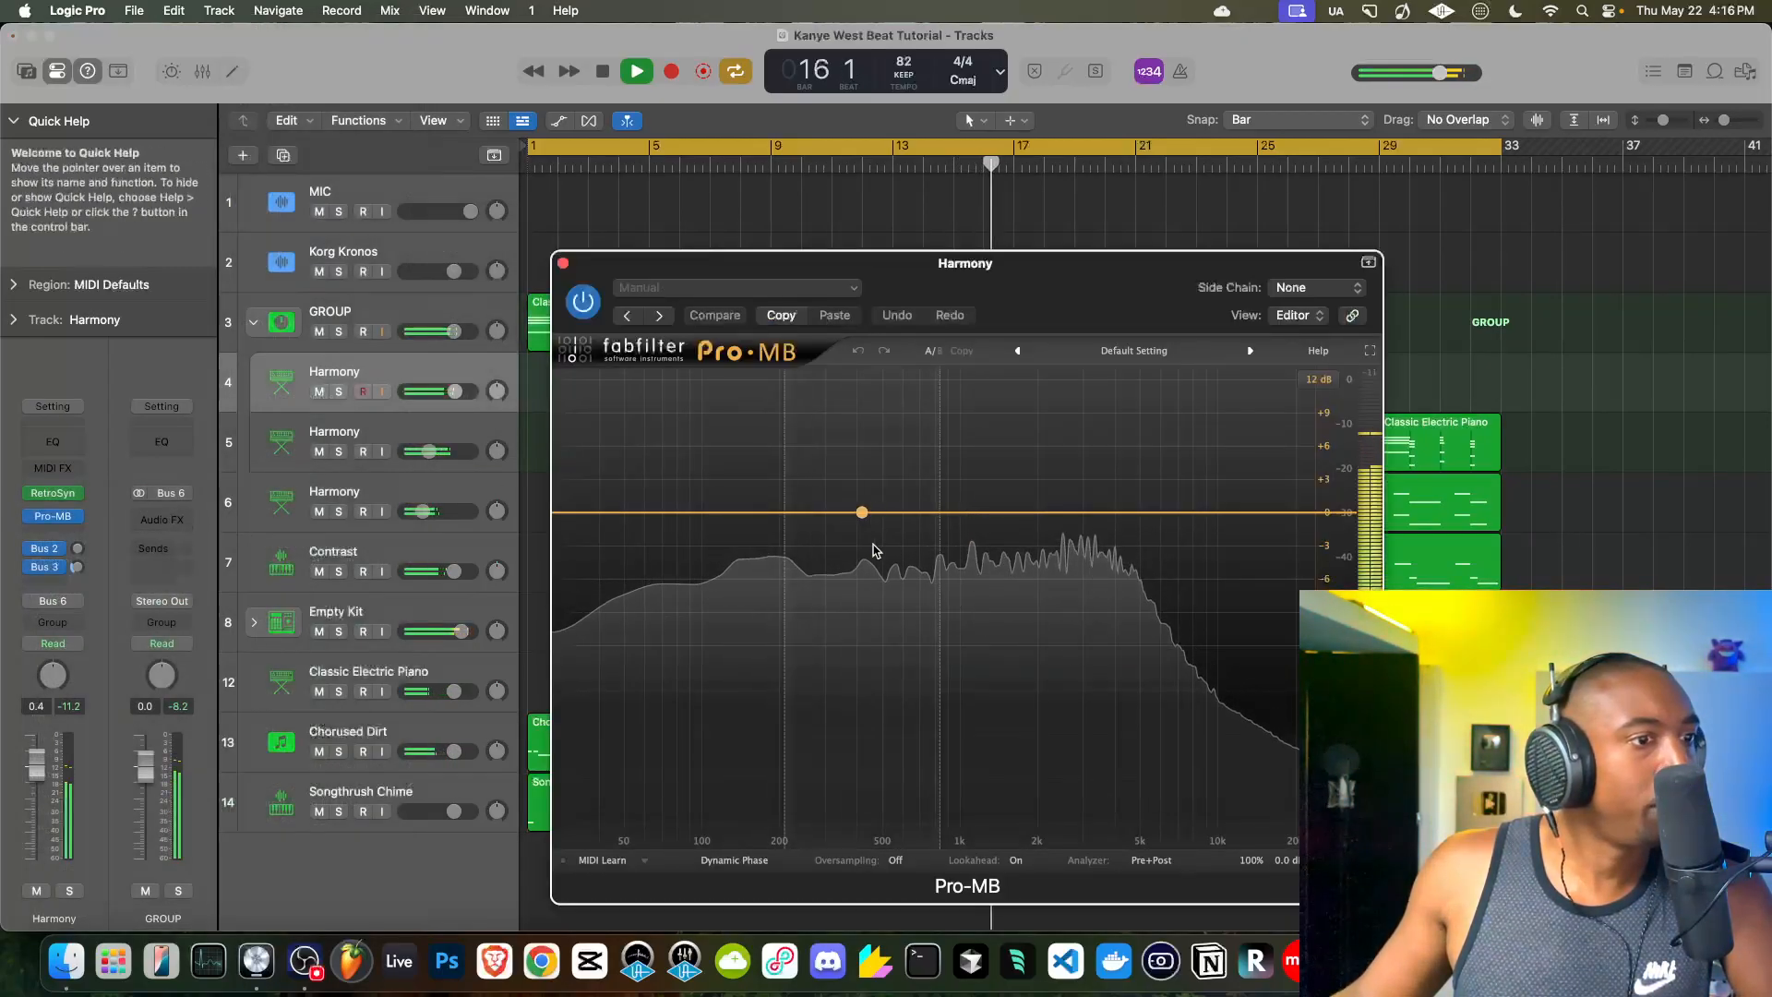
# - Add a Pro-MB compression band, switch its stereo link to Side, and centre it at about 945 Hz while the beat plays
pyautogui.click(855, 517)
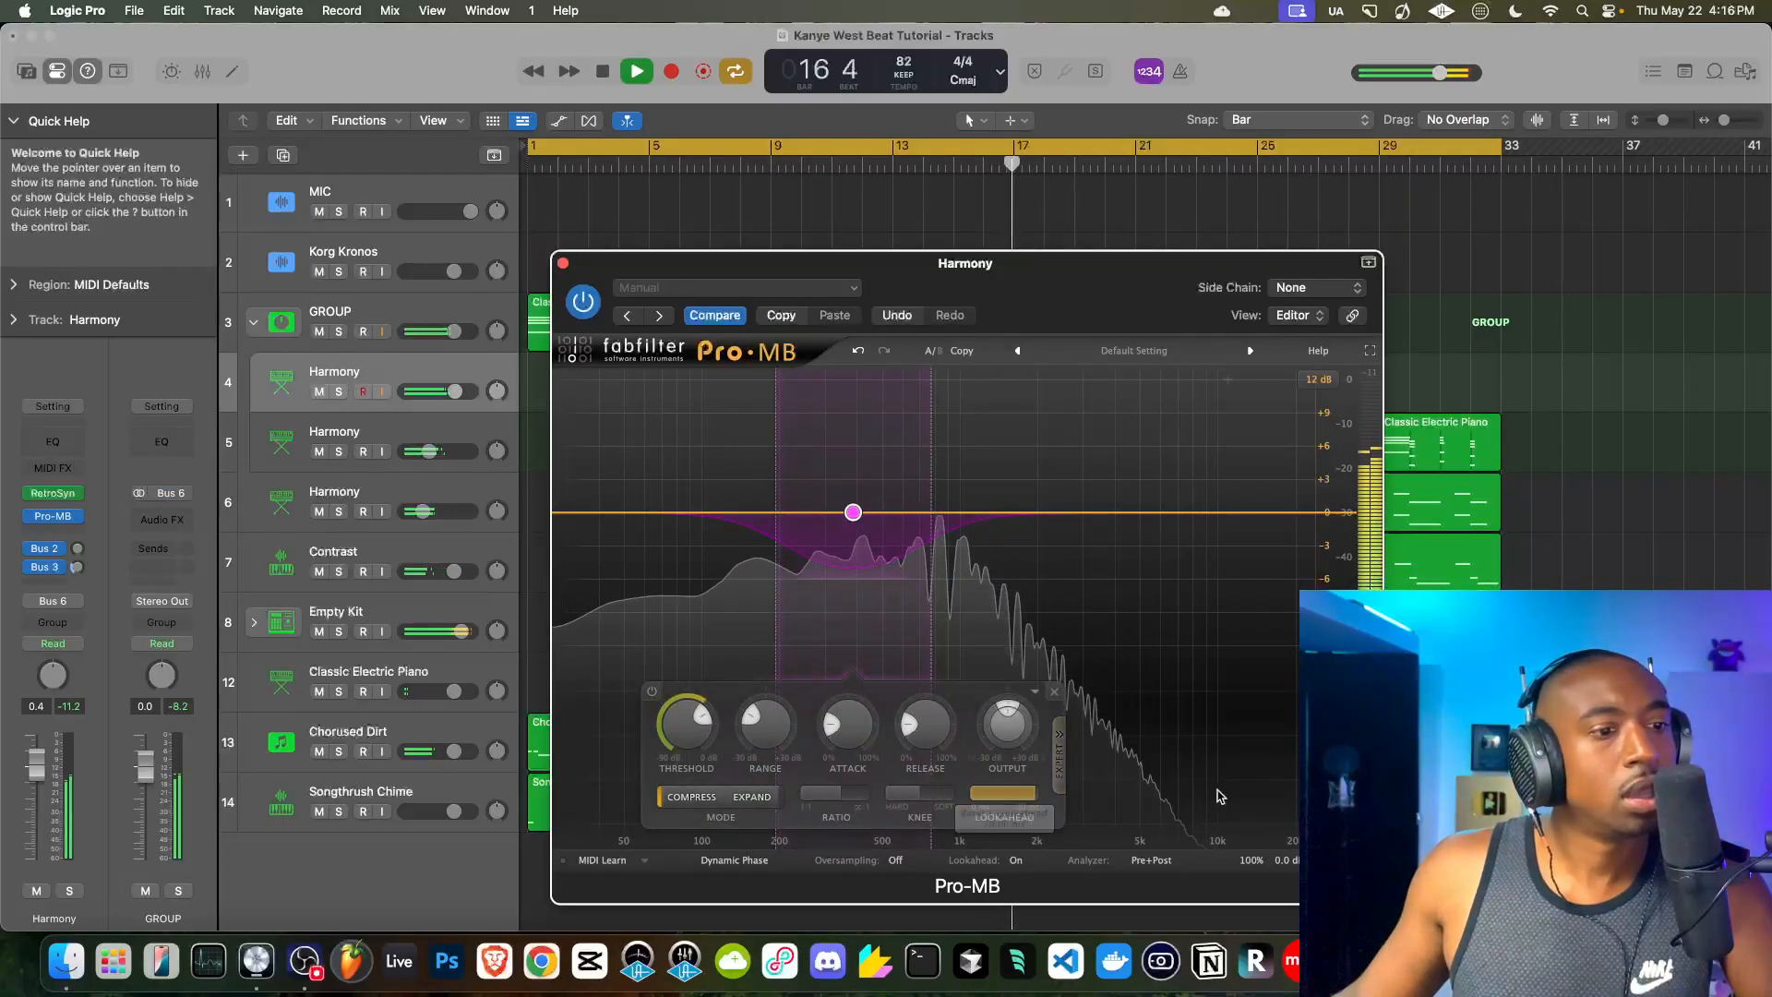
pyautogui.click(1062, 755)
pyautogui.click(1080, 808)
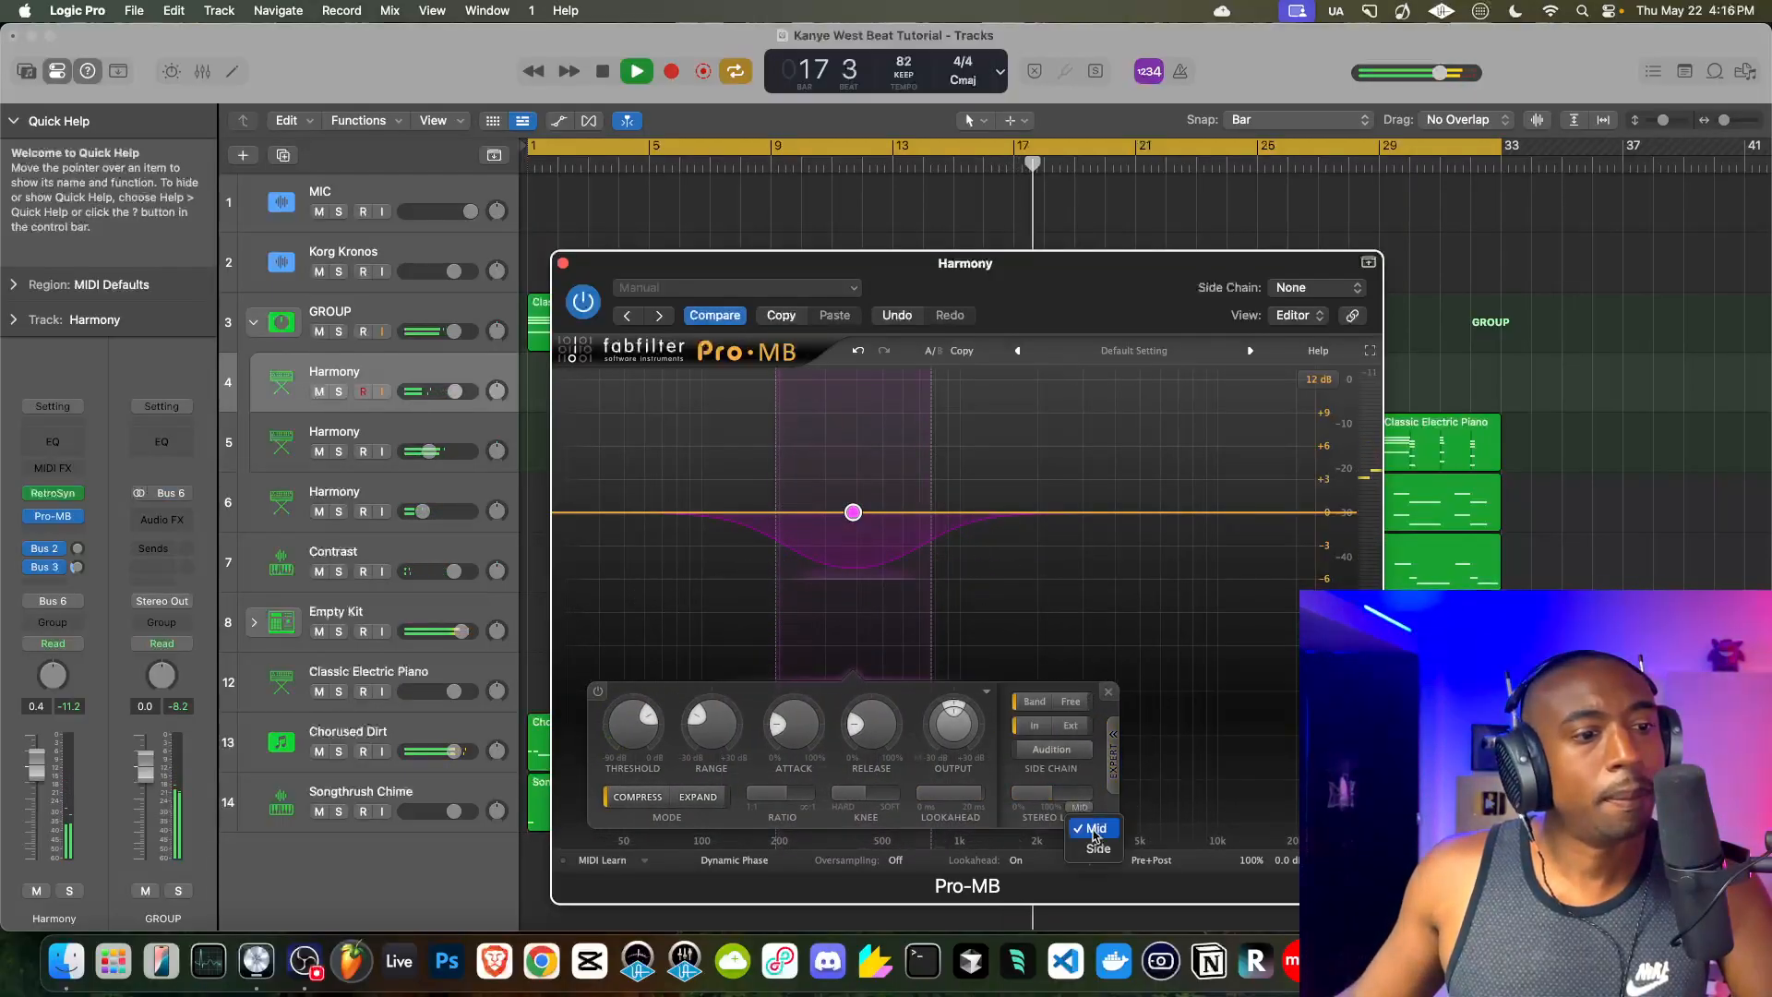
pyautogui.click(1097, 847)
pyautogui.press('space')
pyautogui.press('space')
pyautogui.moveTo(780, 484); pyautogui.dragTo(728, 466)
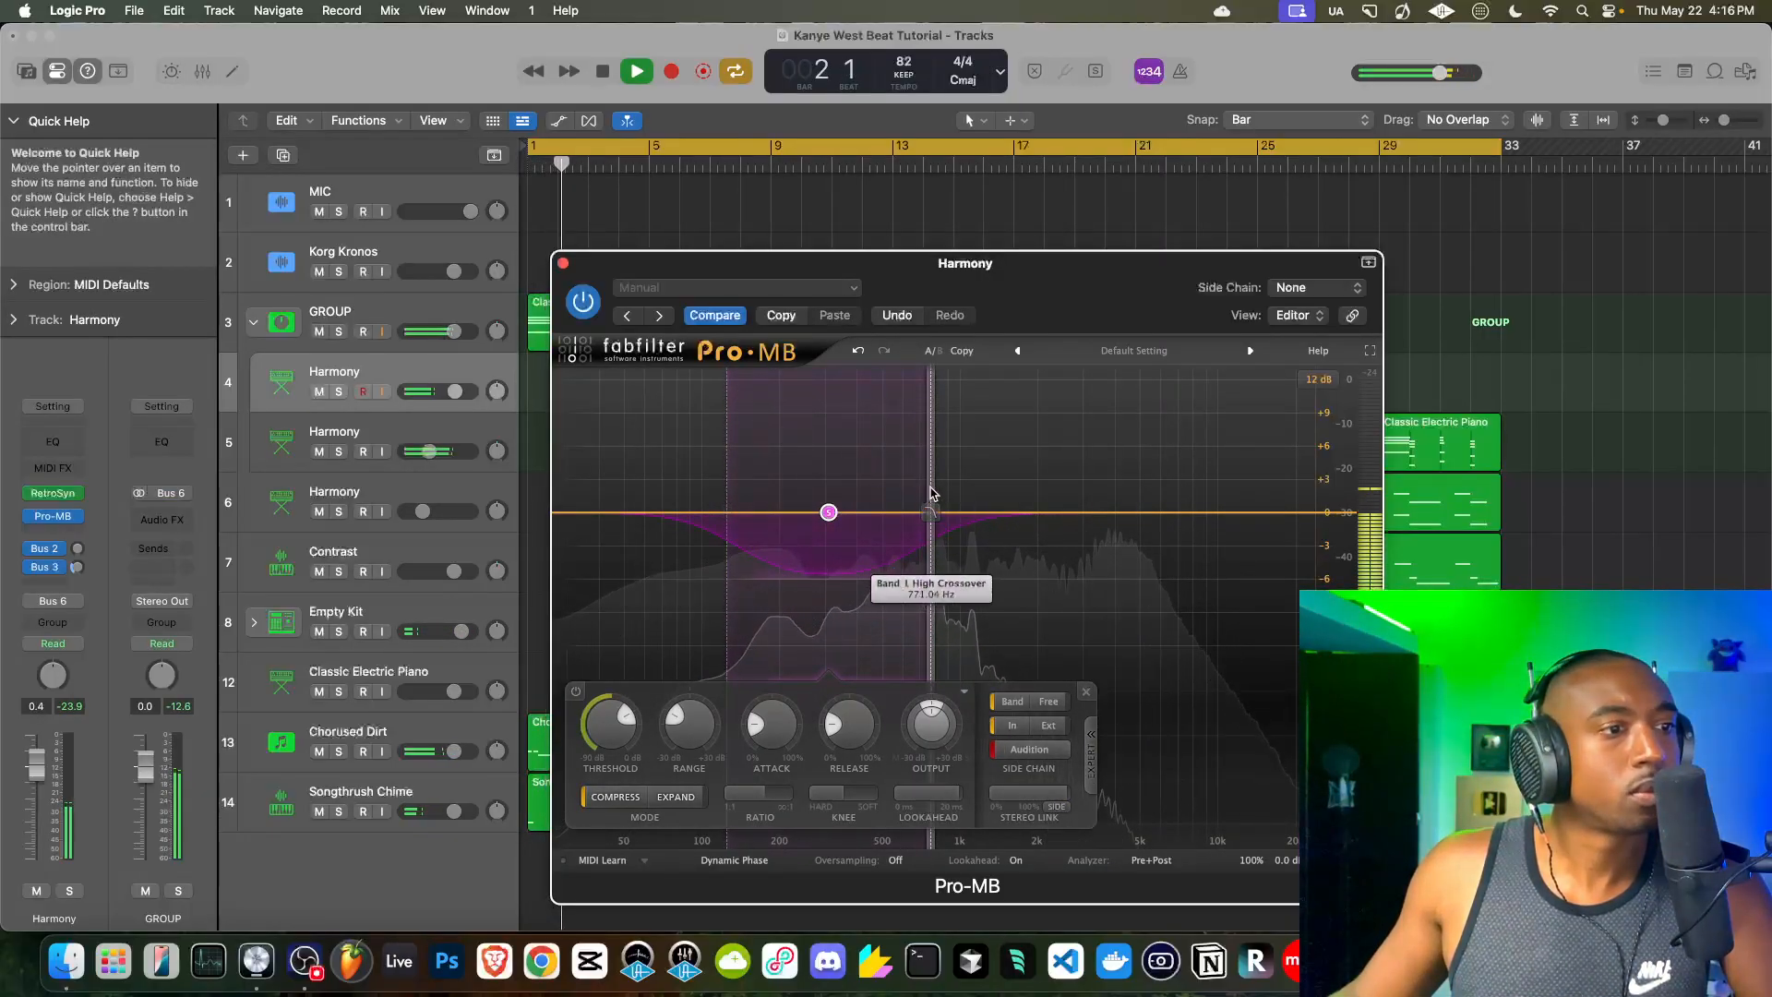
pyautogui.moveTo(828, 512); pyautogui.dragTo(956, 519)
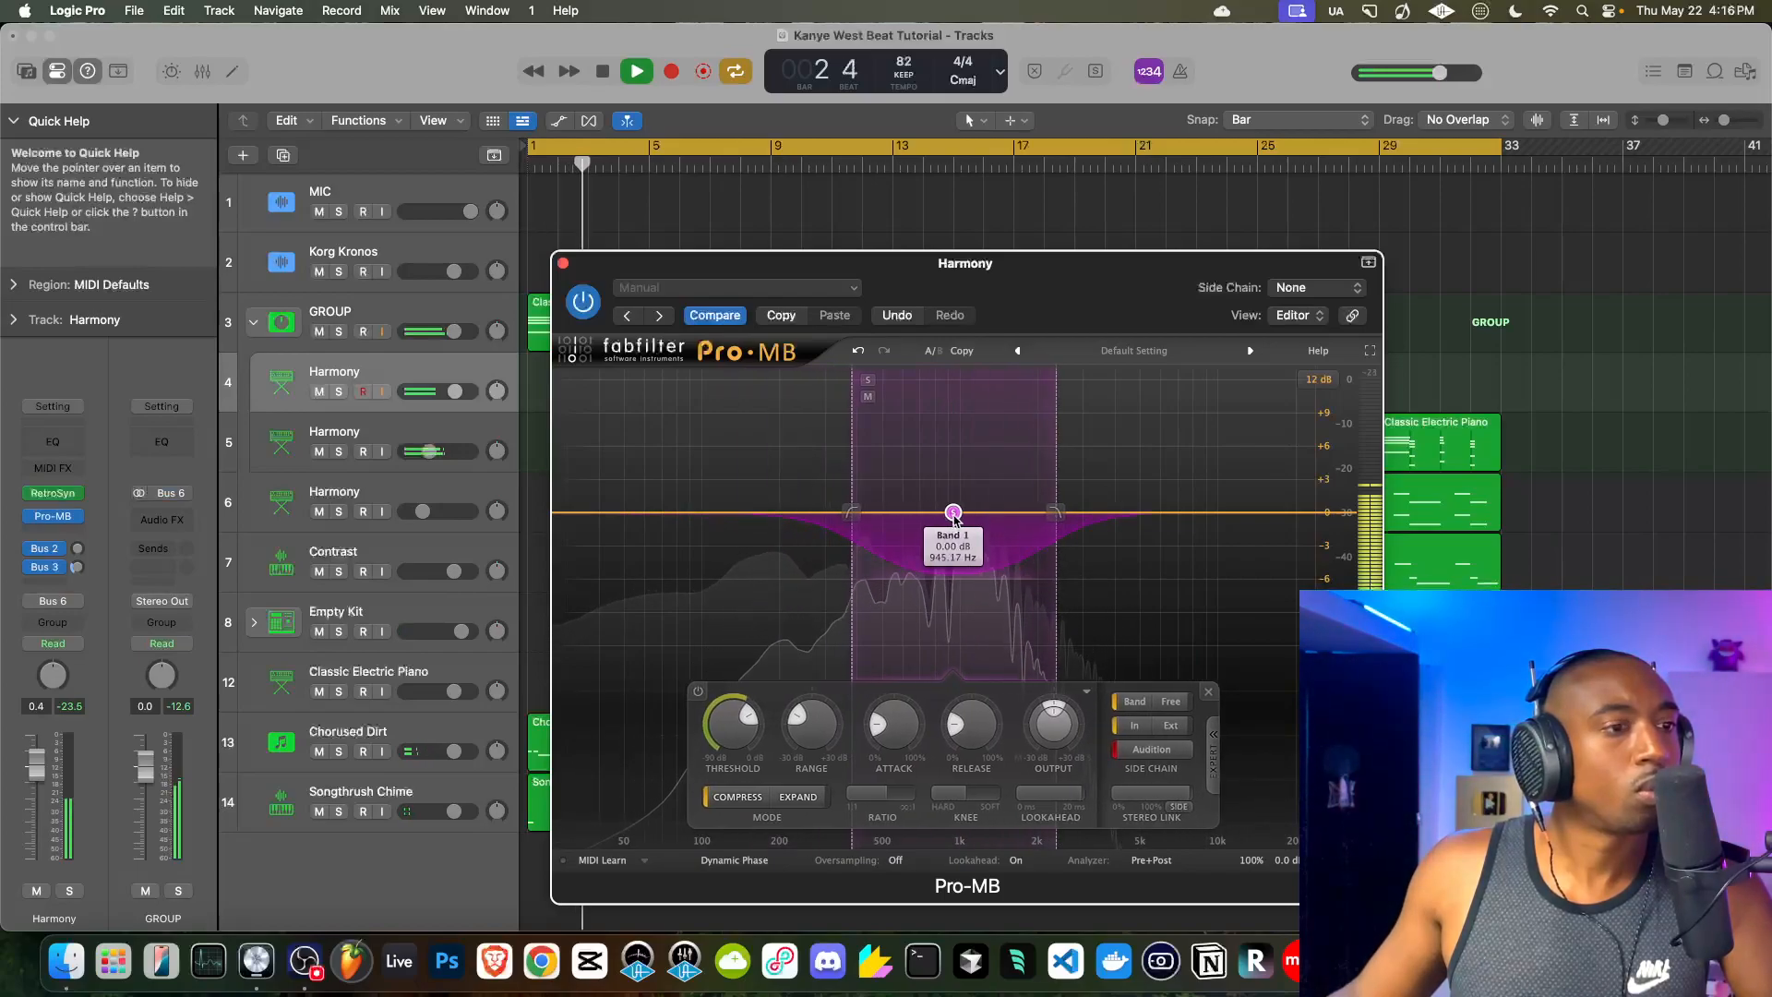
# - Turn off the band's side-chain audition, lower its attack and threshold, raise its release, and close Pro-MB
pyautogui.click(1167, 752)
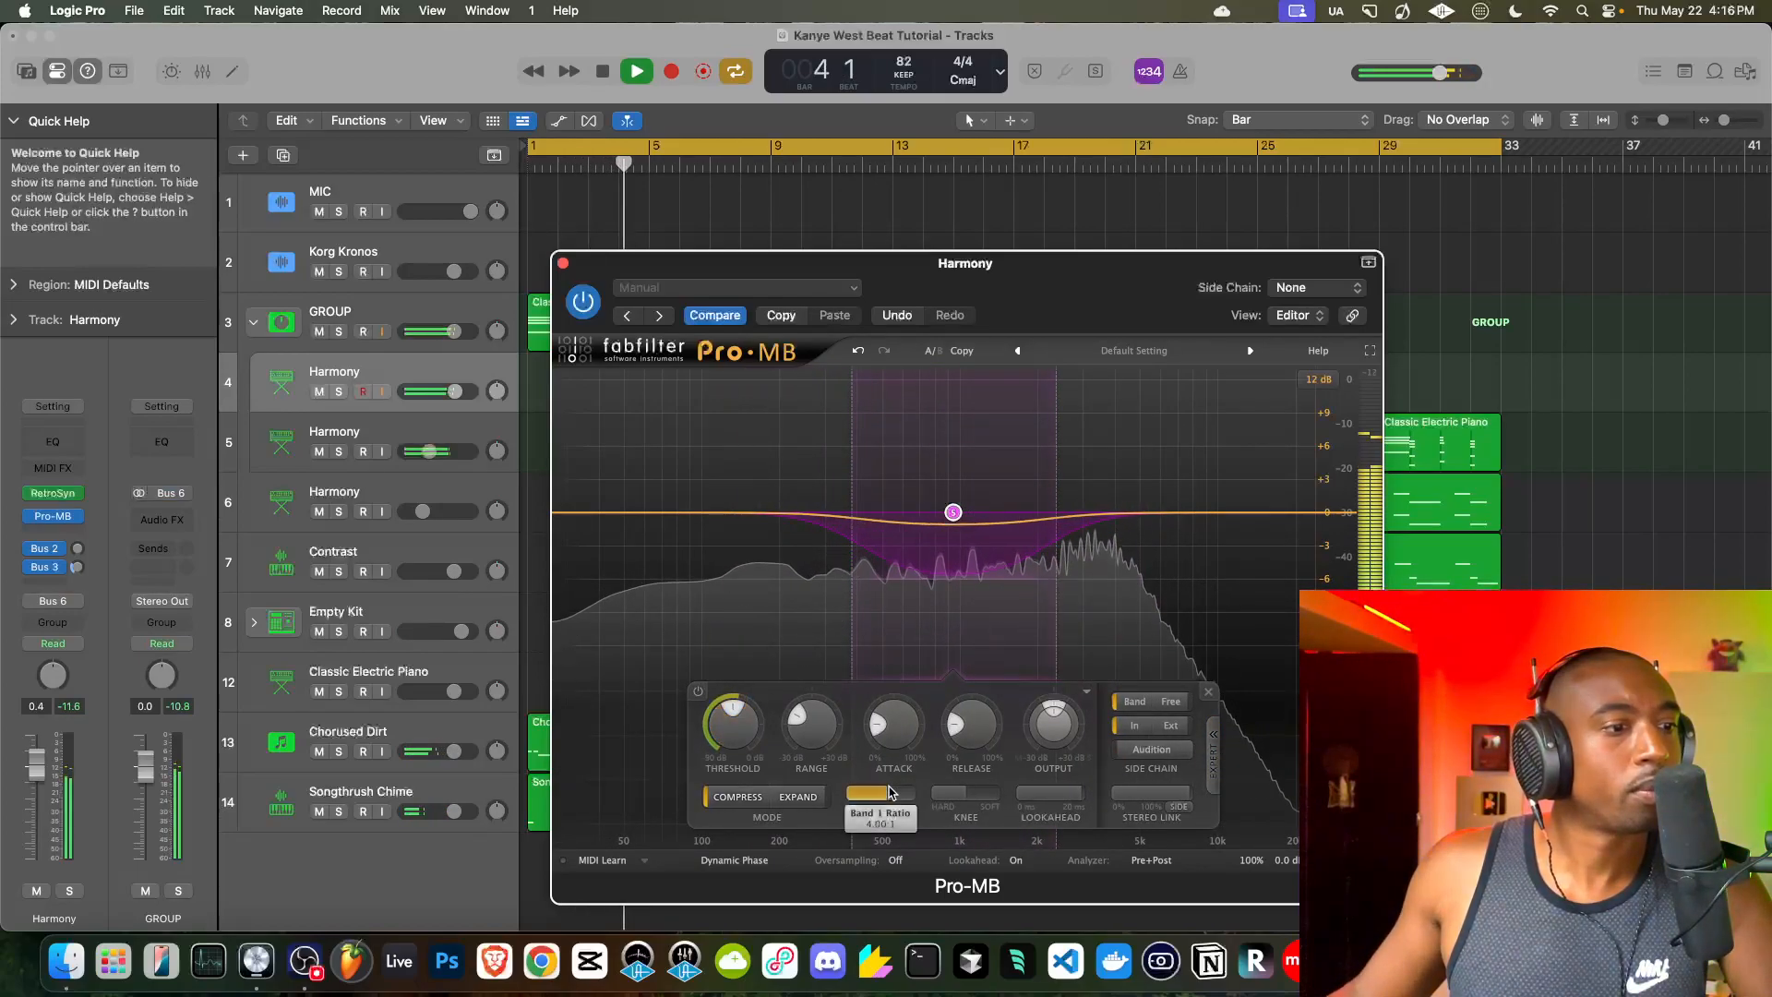
pyautogui.moveTo(896, 724); pyautogui.dragTo(894, 762)
pyautogui.moveTo(978, 637); pyautogui.dragTo(978, 598)
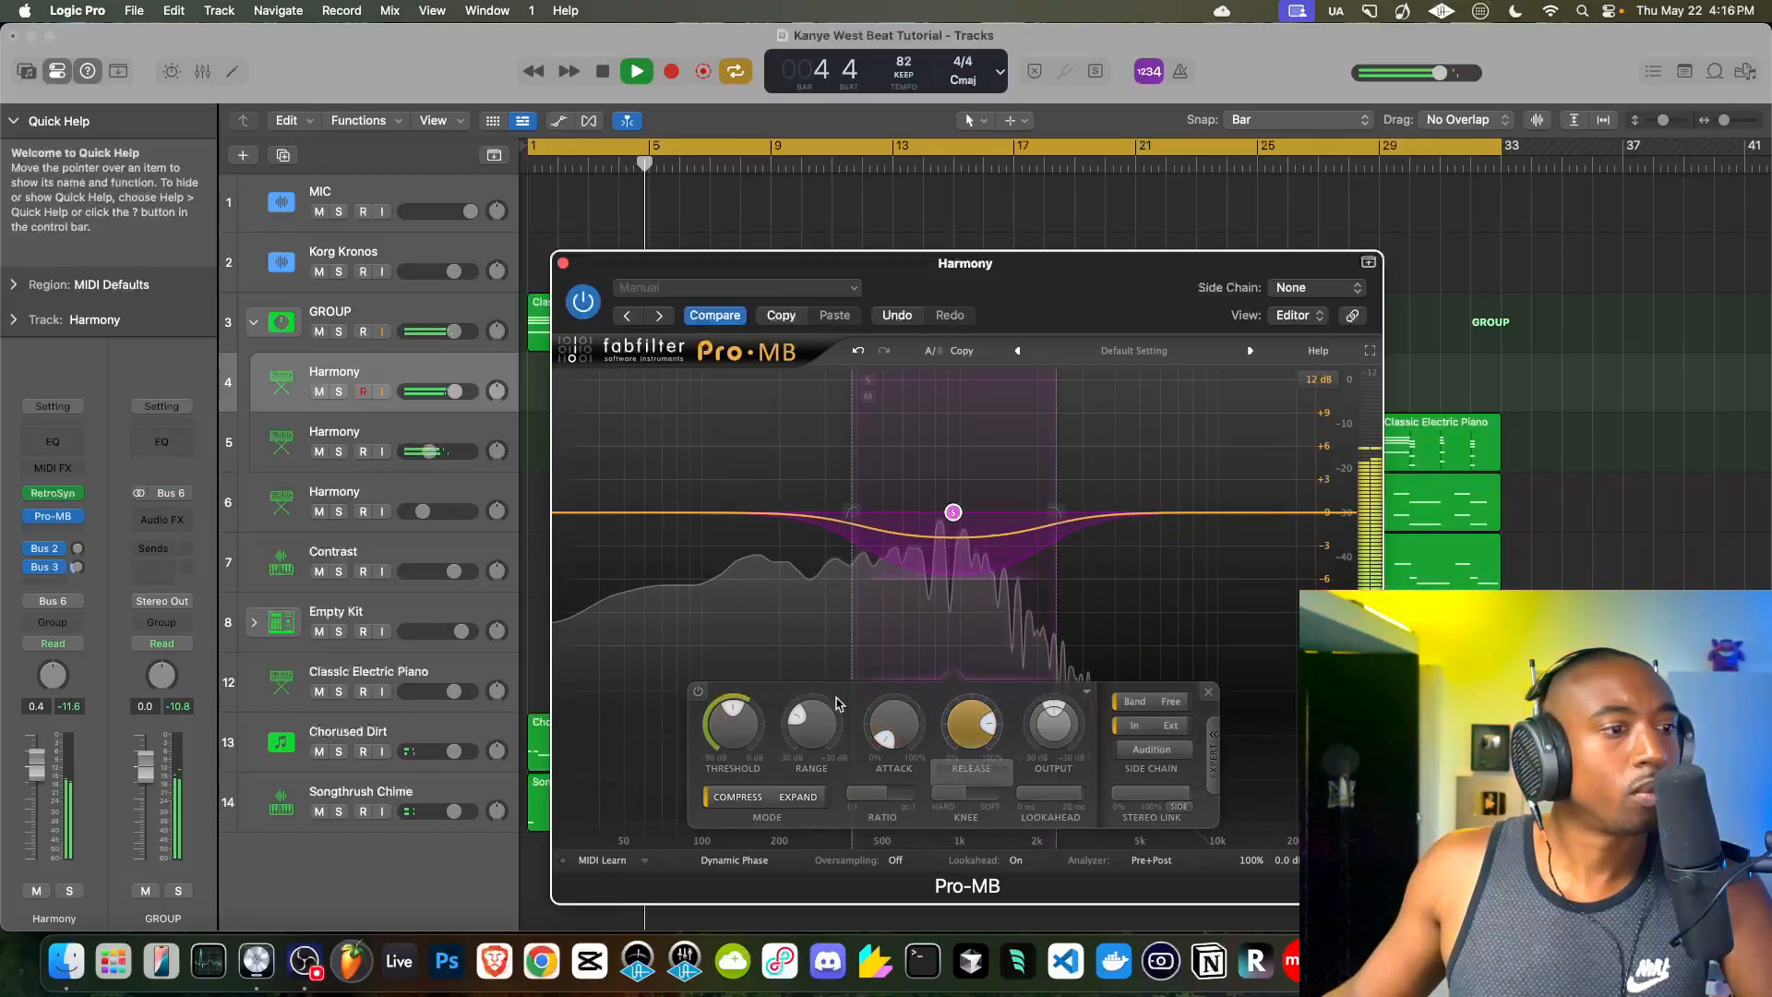
pyautogui.moveTo(727, 722); pyautogui.dragTo(720, 754)
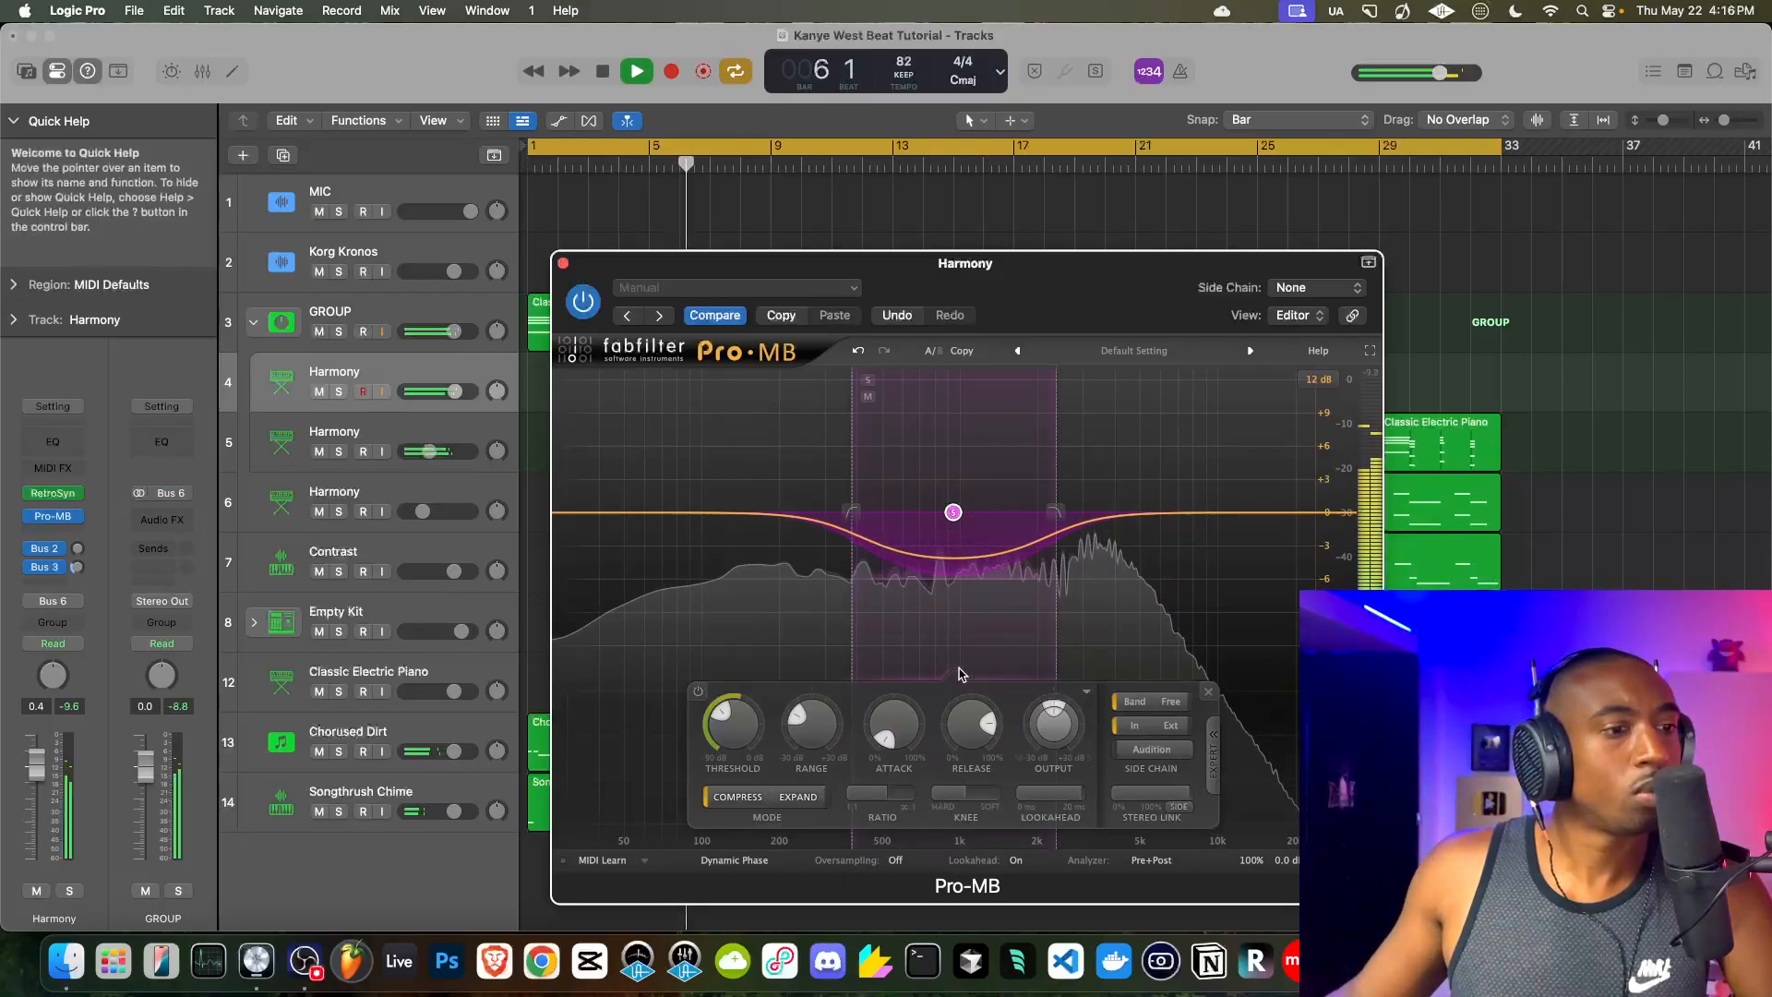
pyautogui.click(563, 264)
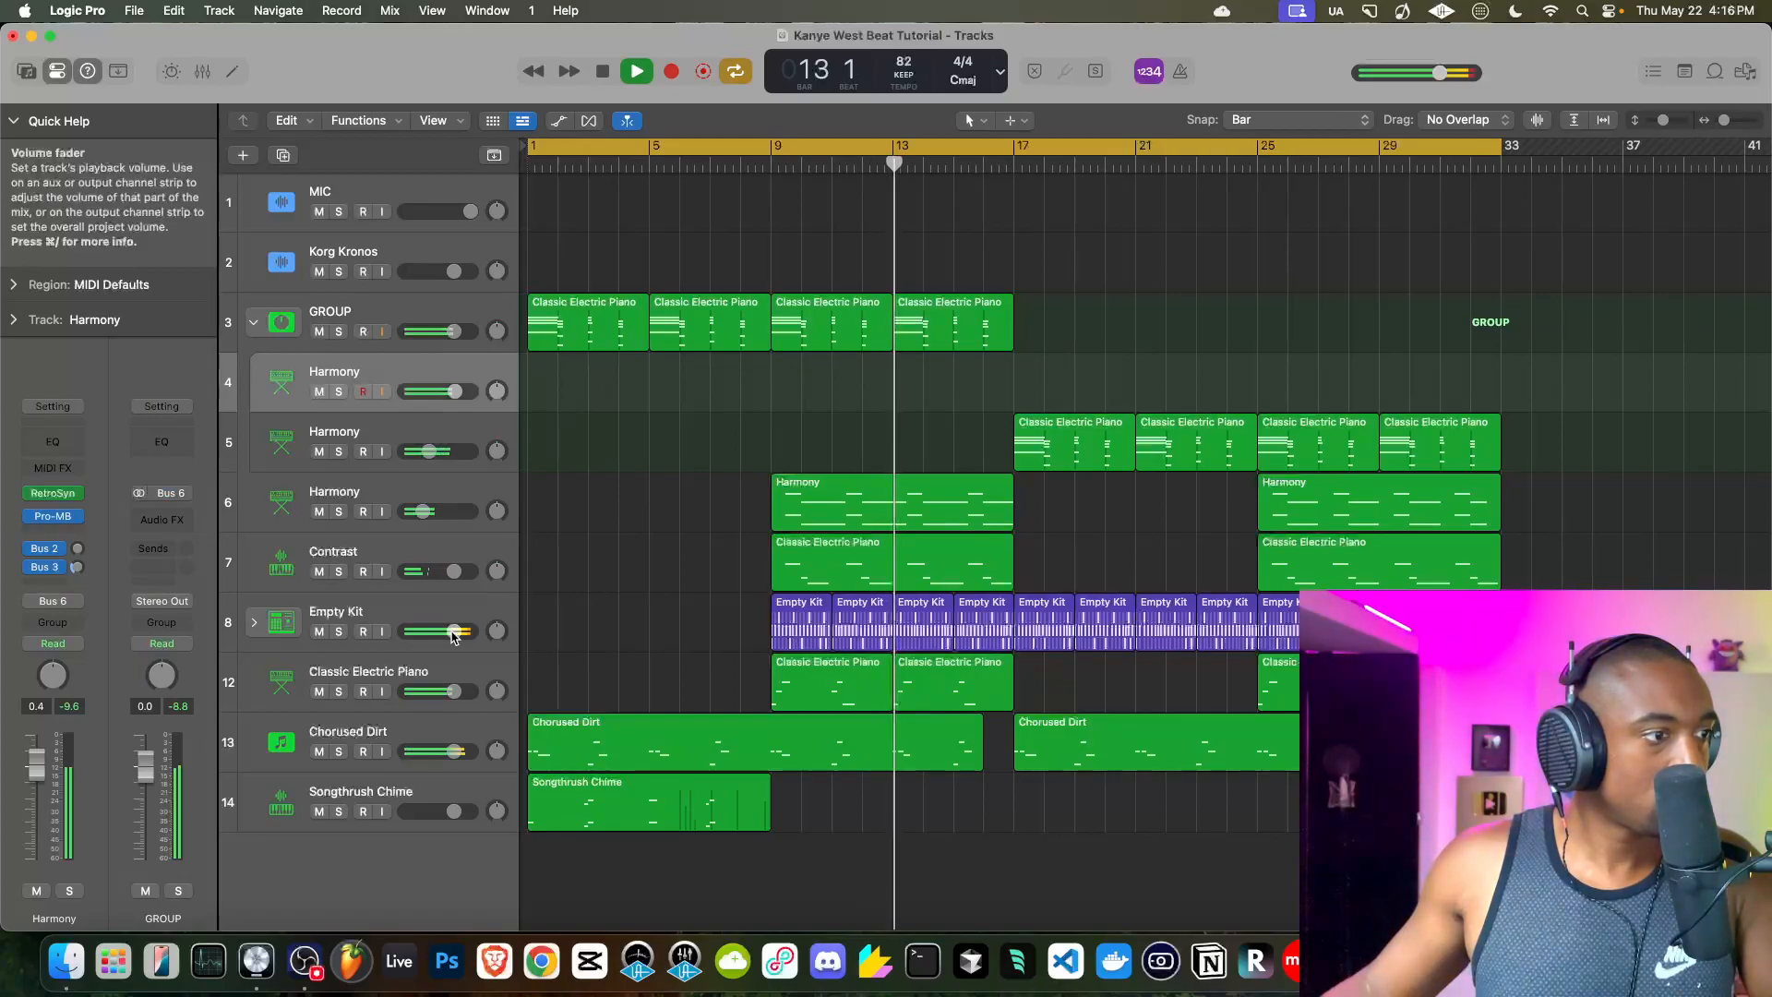
# - Set the Empty Kit track's volume to 2 dB and collapse the GROUP track stack
pyautogui.doubleClick(453, 632)
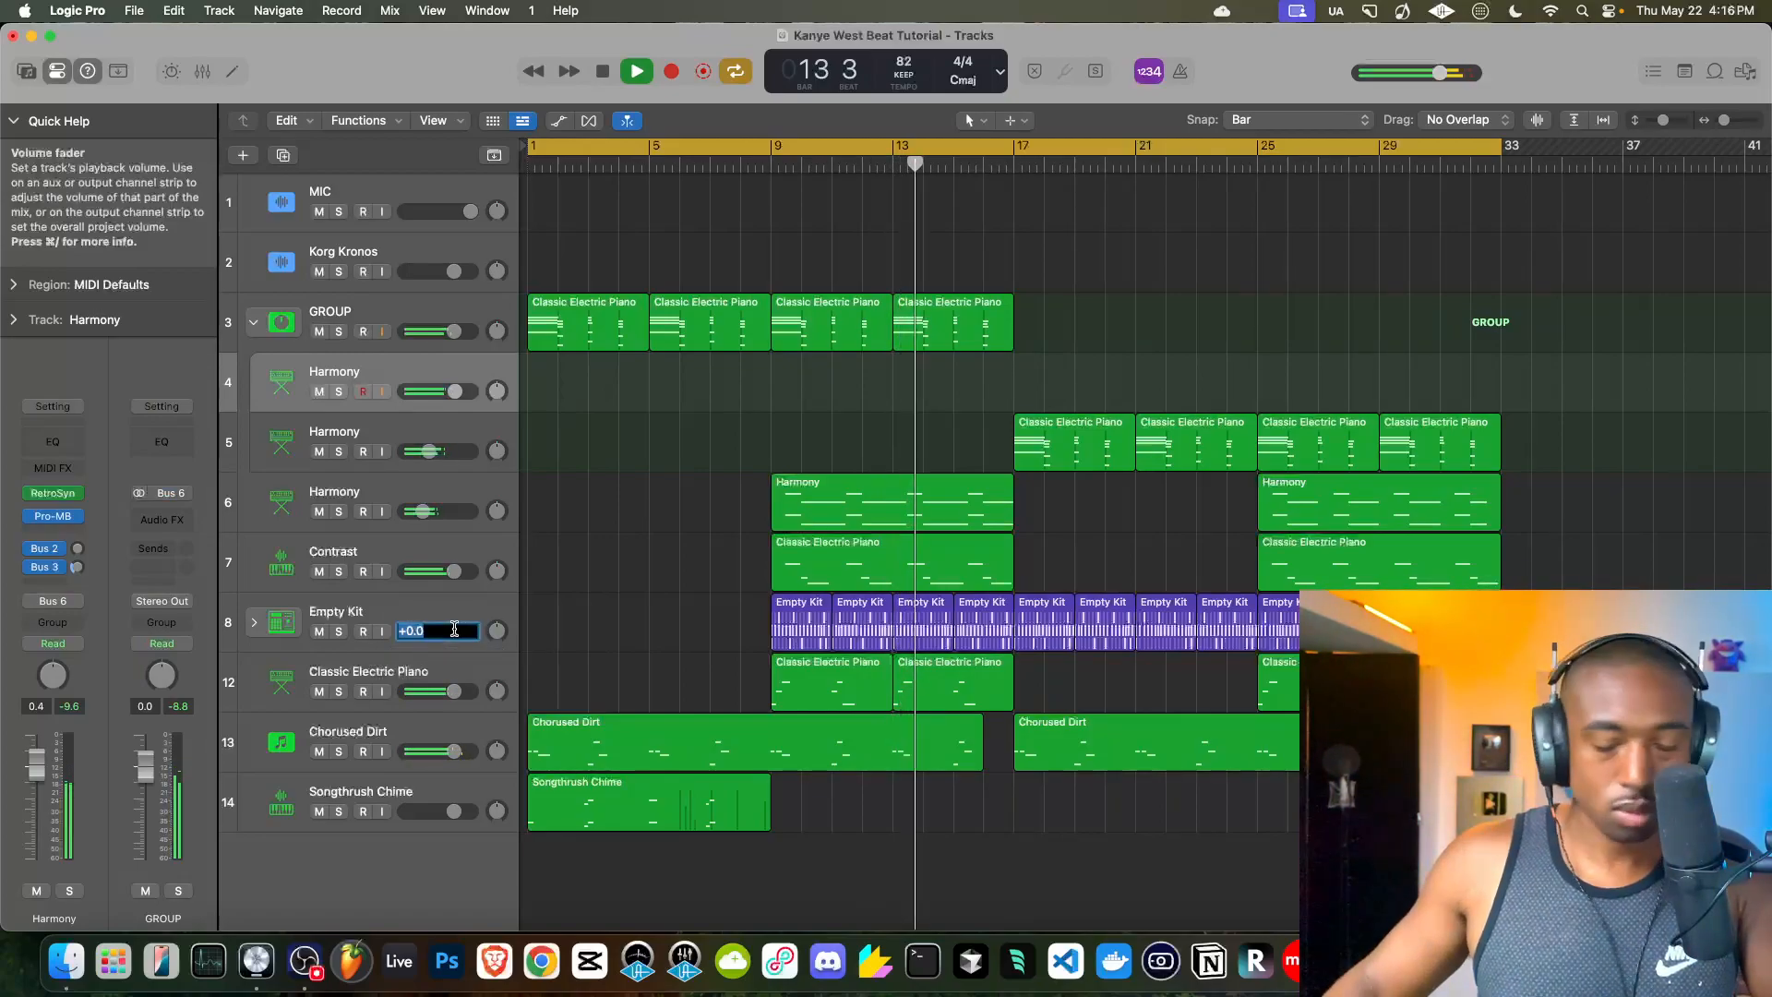
pyautogui.write('2')
pyautogui.press('Return')
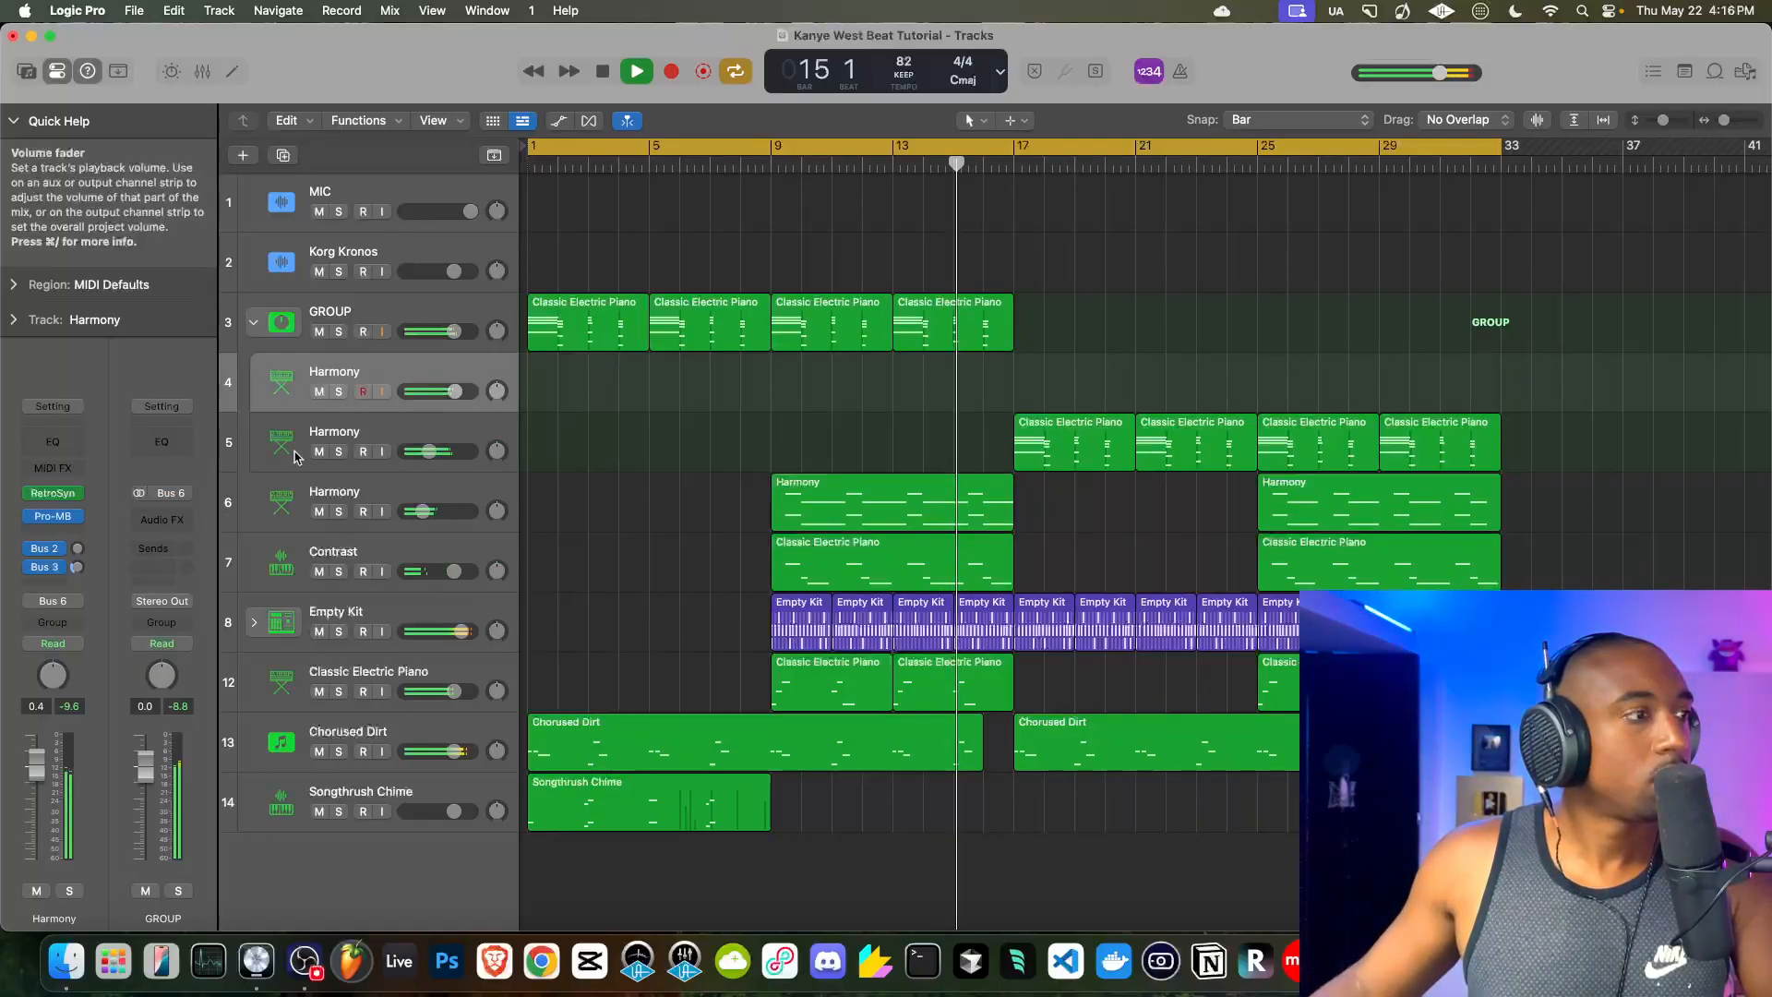
pyautogui.click(254, 322)
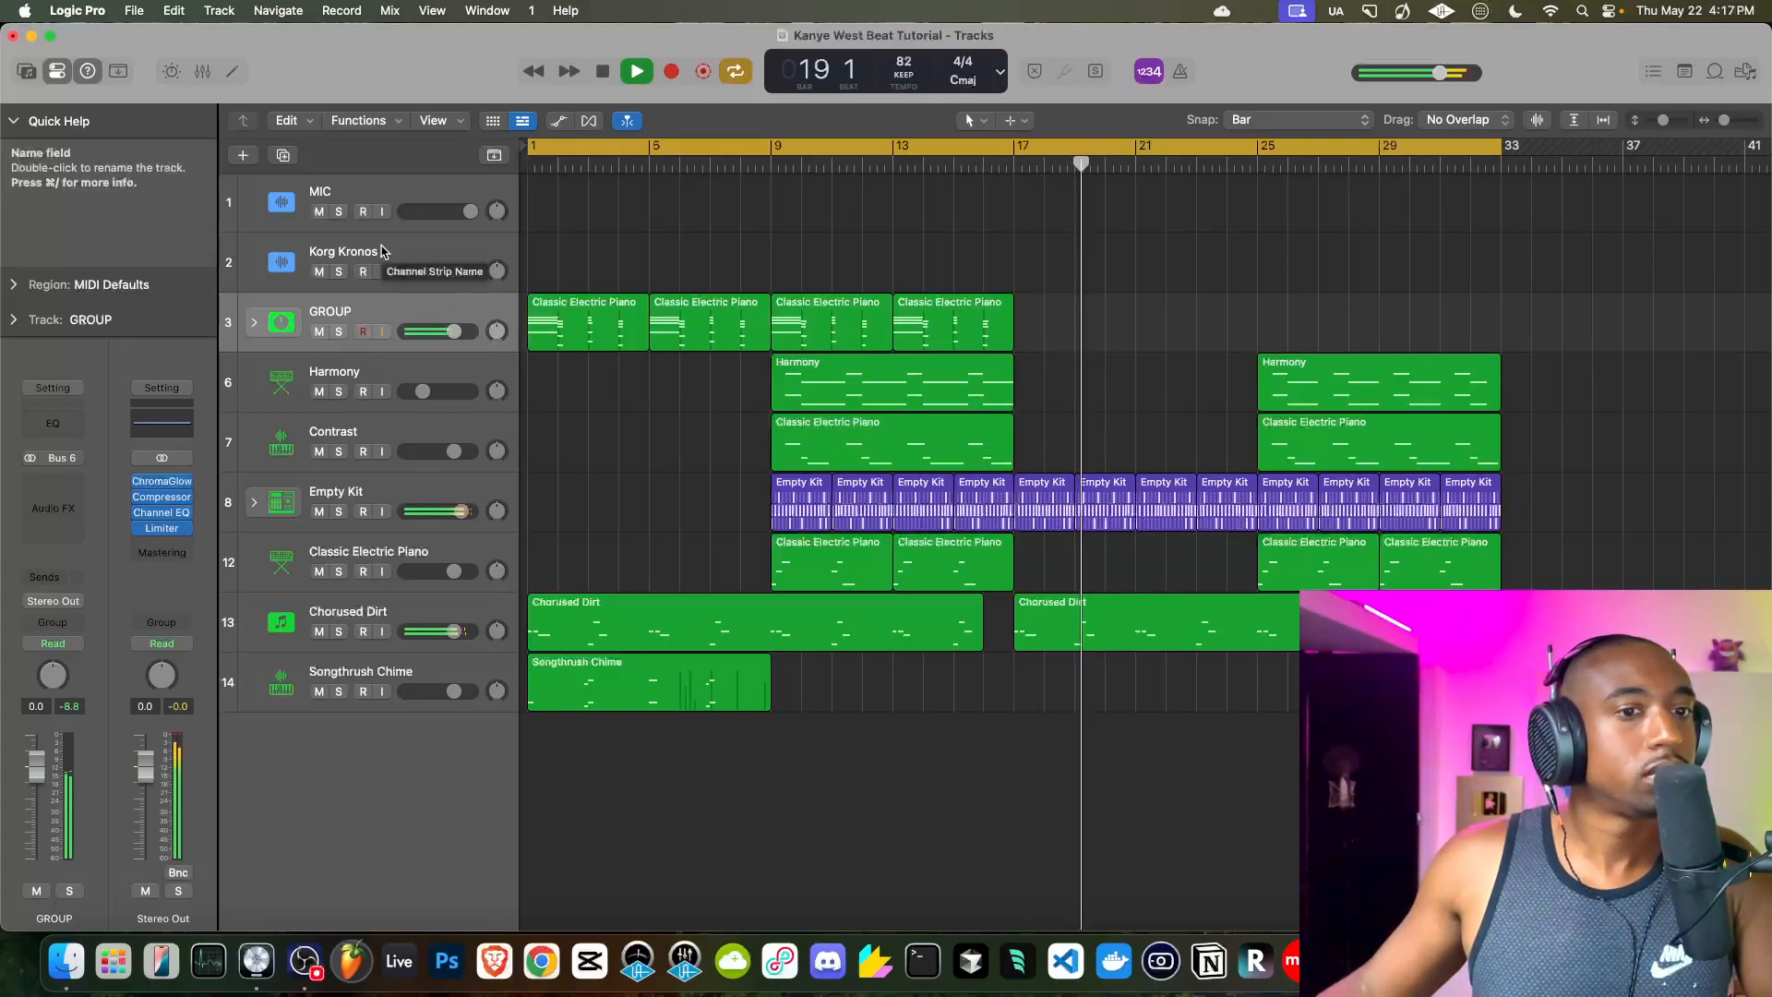
# - Select the Songthrush Chime region, stop playback, and turn on input monitoring for the MIC track
pyautogui.click(624, 686)
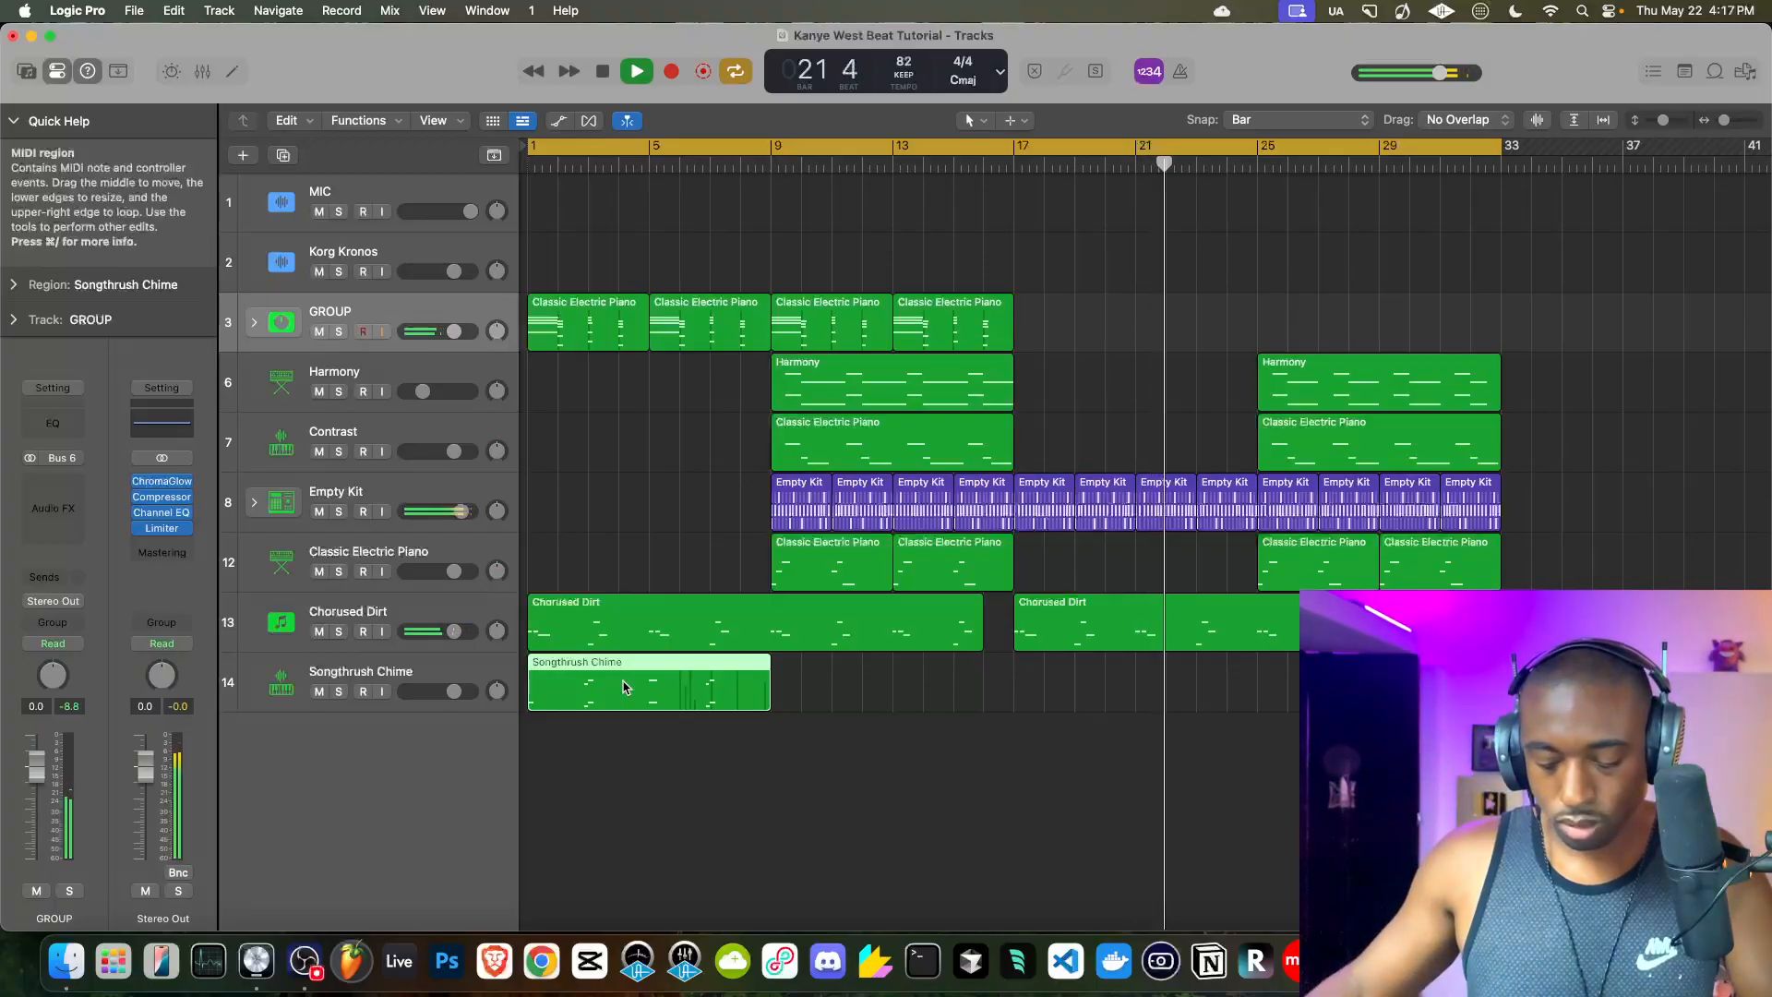
pyautogui.click(382, 213)
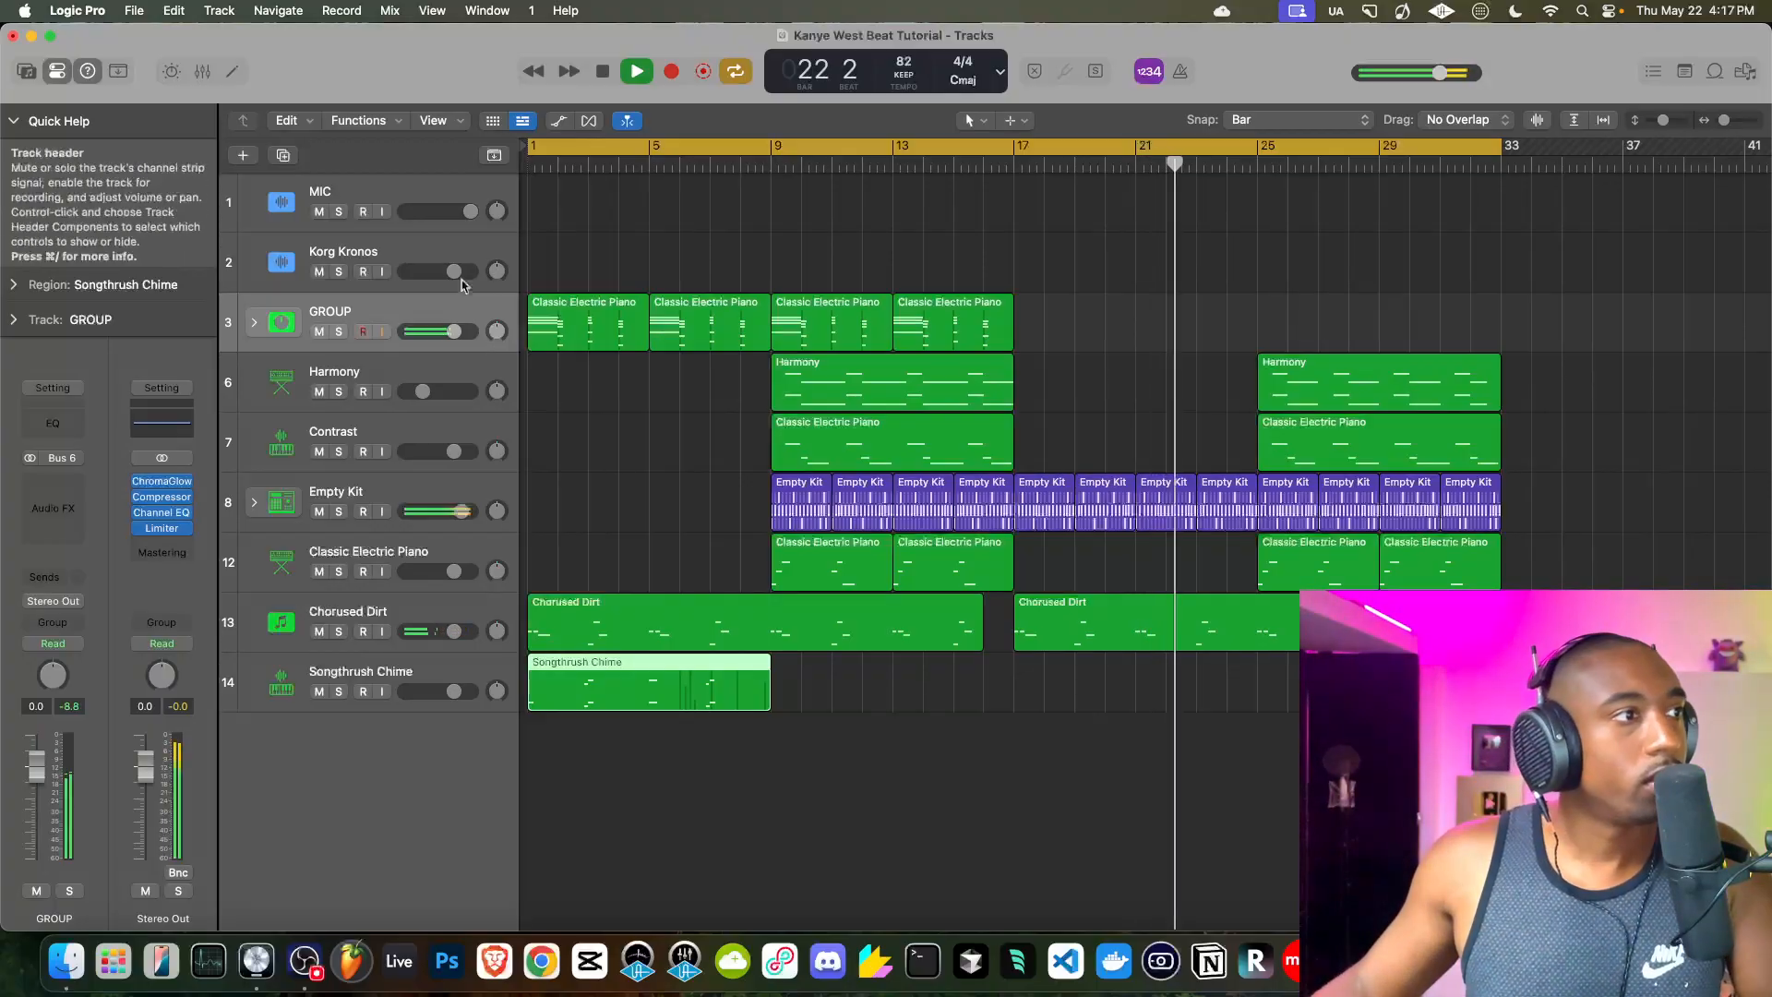
pyautogui.click(388, 221)
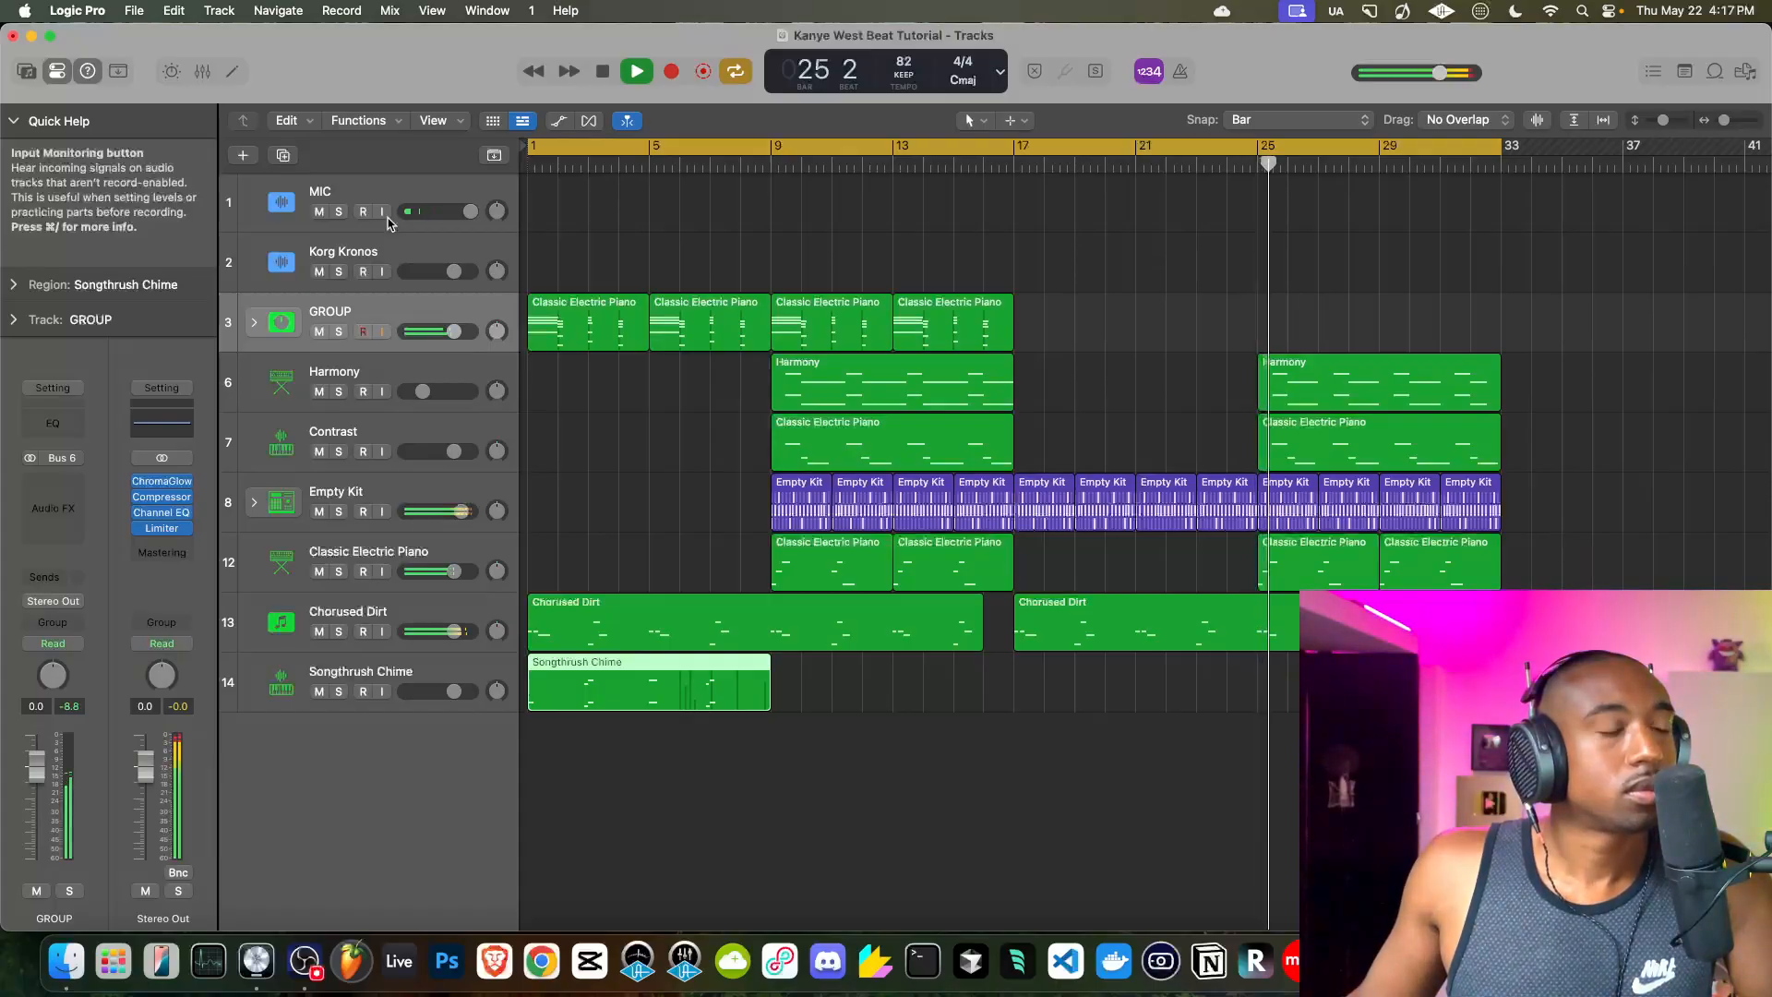
pyautogui.press('space')
pyautogui.click(388, 220)
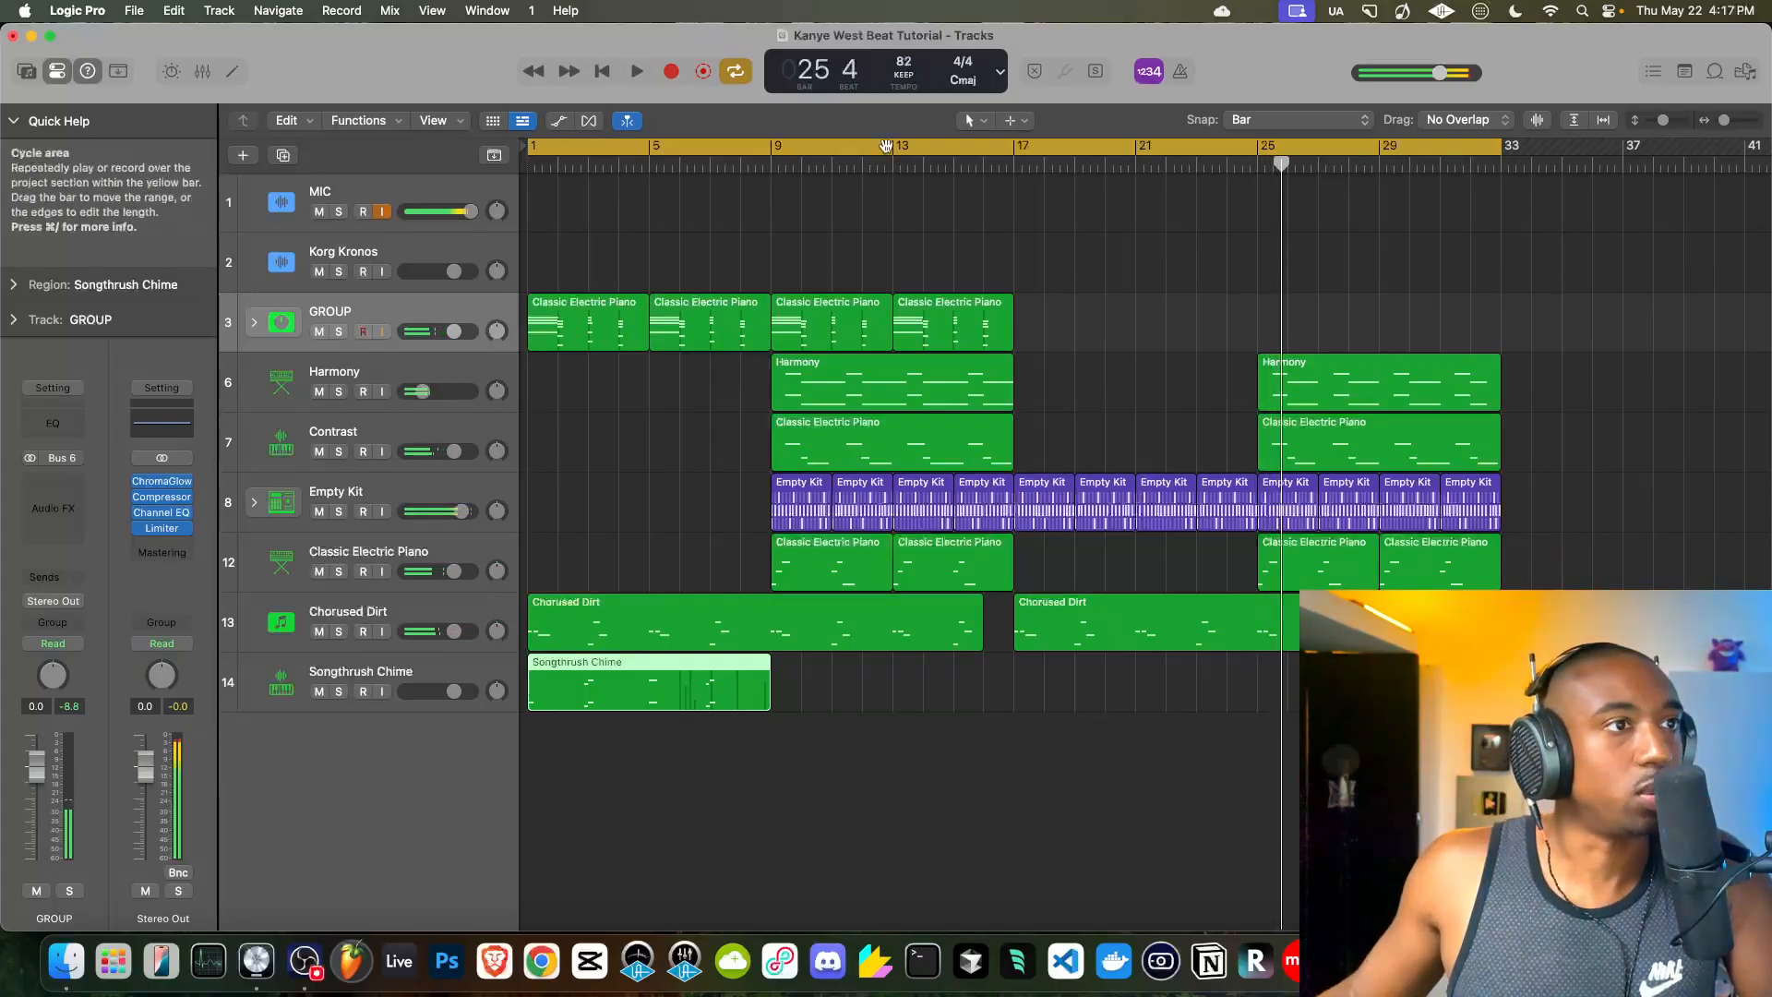
# - Customize the control bar to use the Custom display with Varispeed enabled
pyautogui.rightClick(1037, 73)
pyautogui.click(1023, 72)
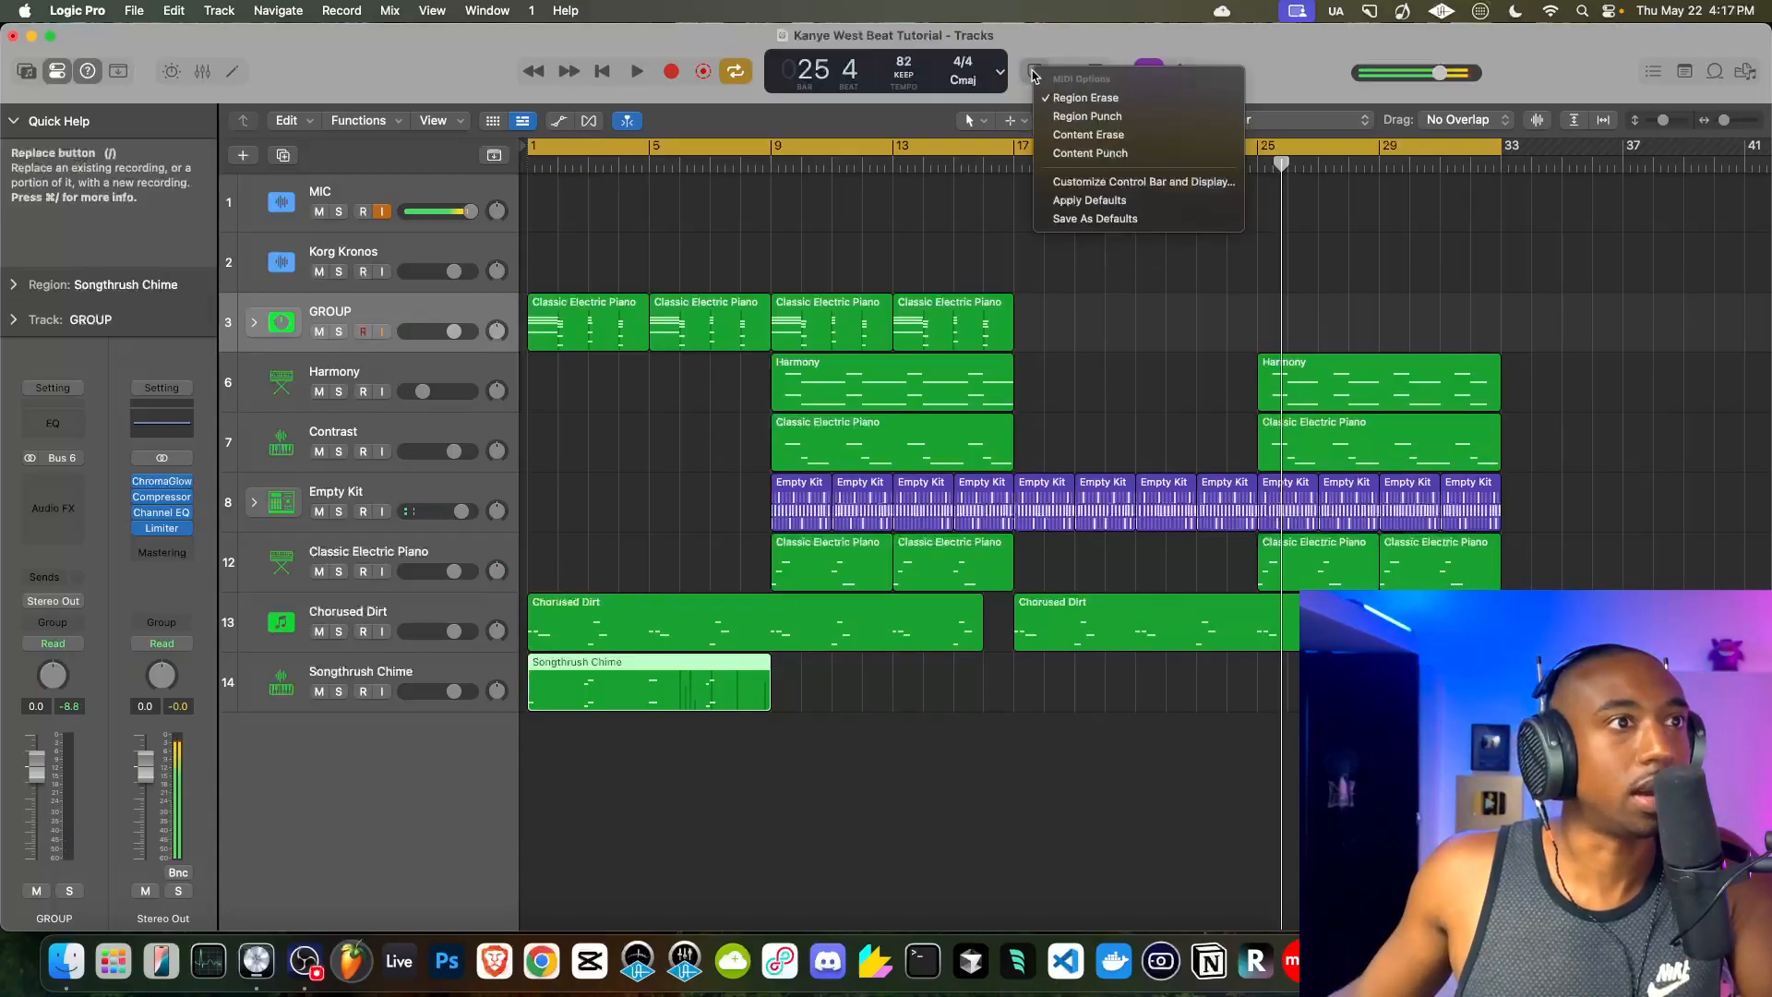
pyautogui.rightClick(1031, 72)
pyautogui.click(1085, 183)
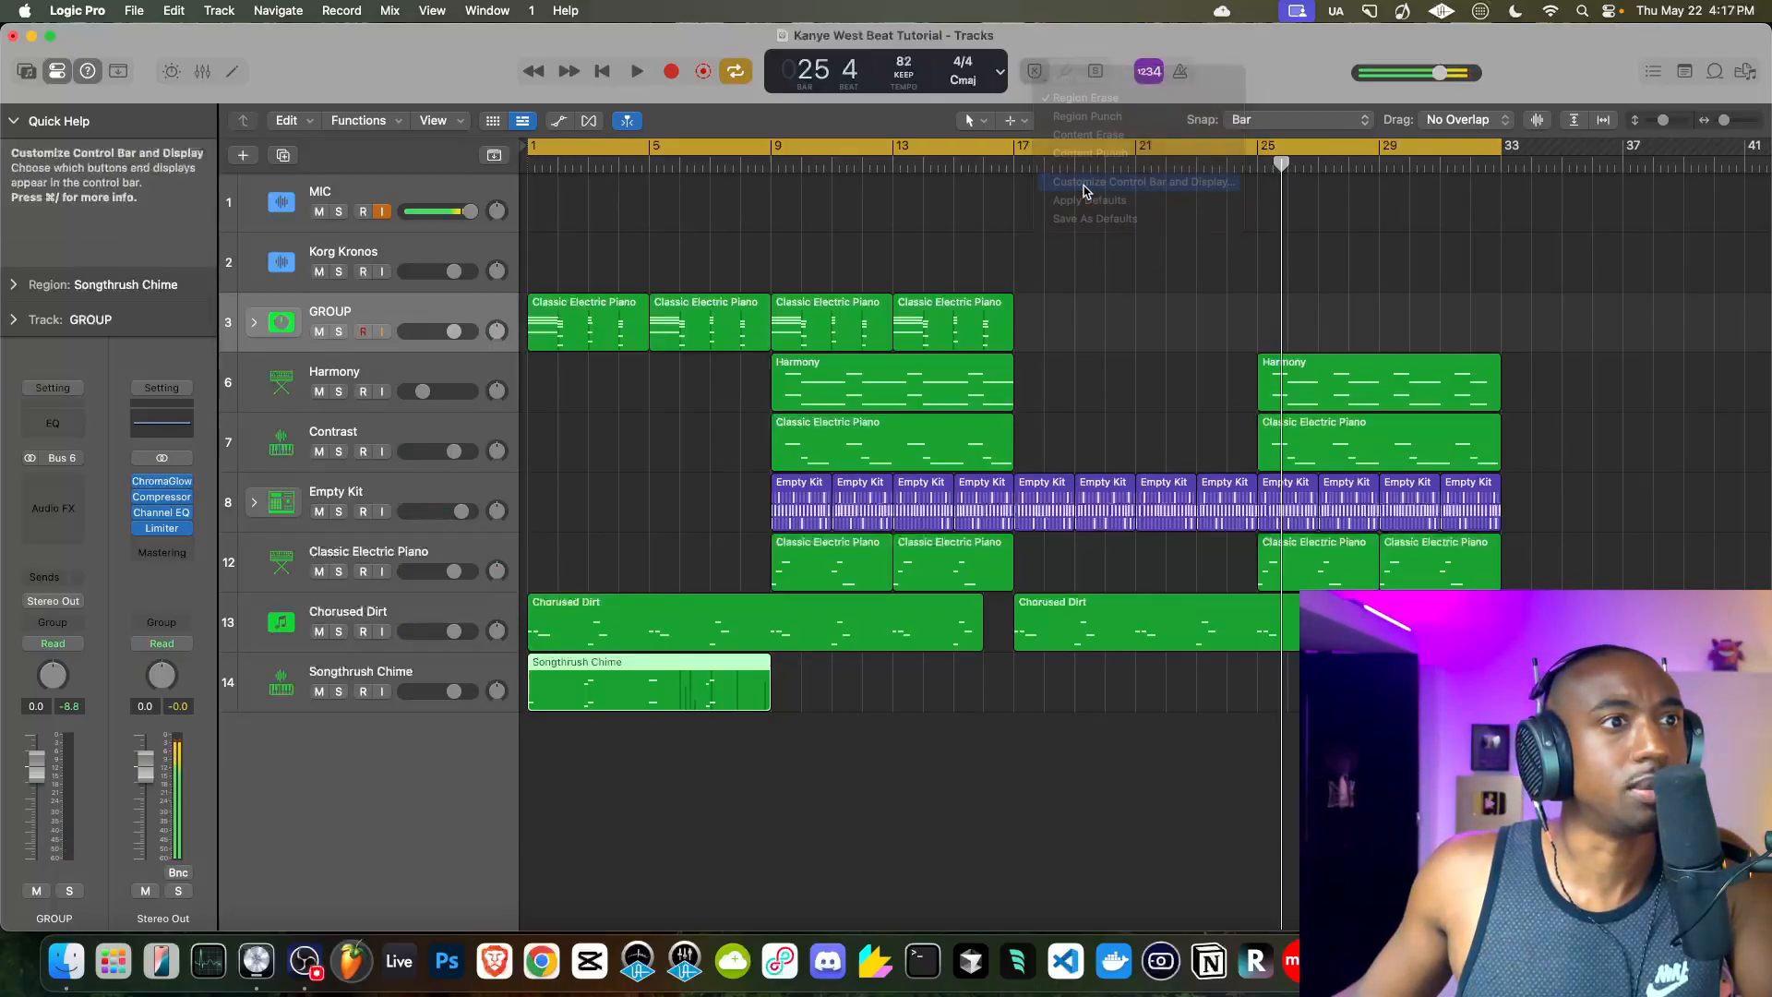
pyautogui.click(930, 163)
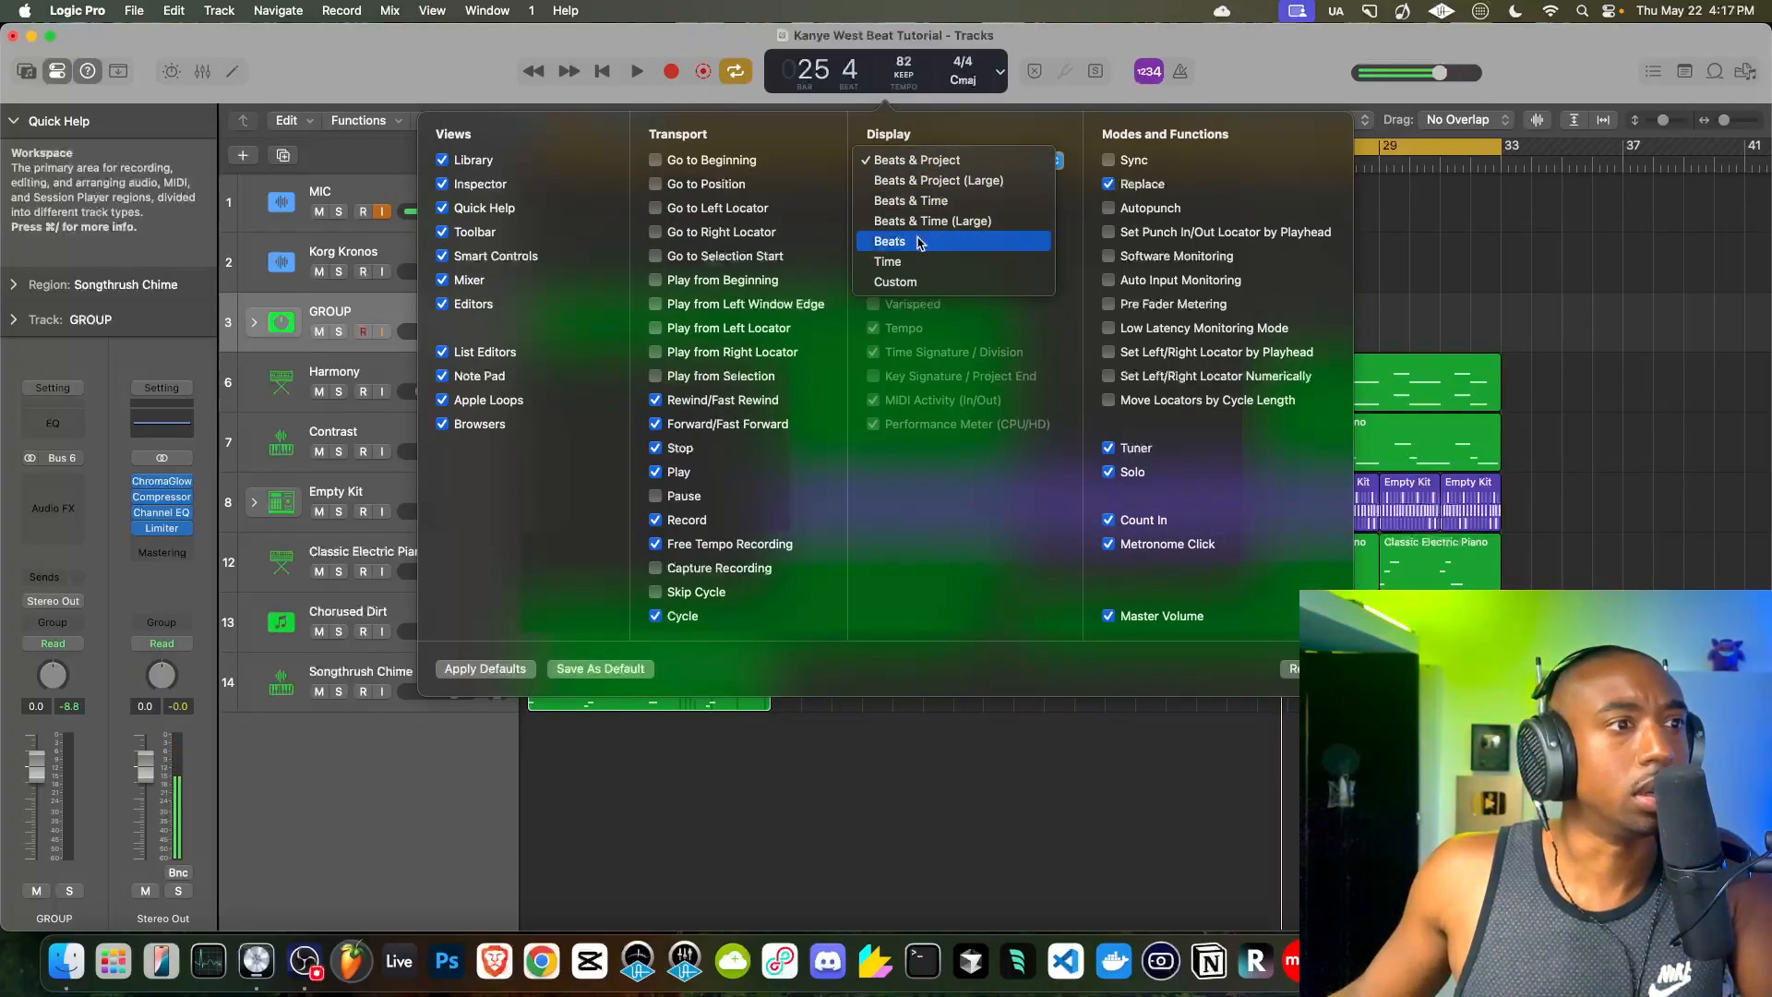
pyautogui.click(922, 241)
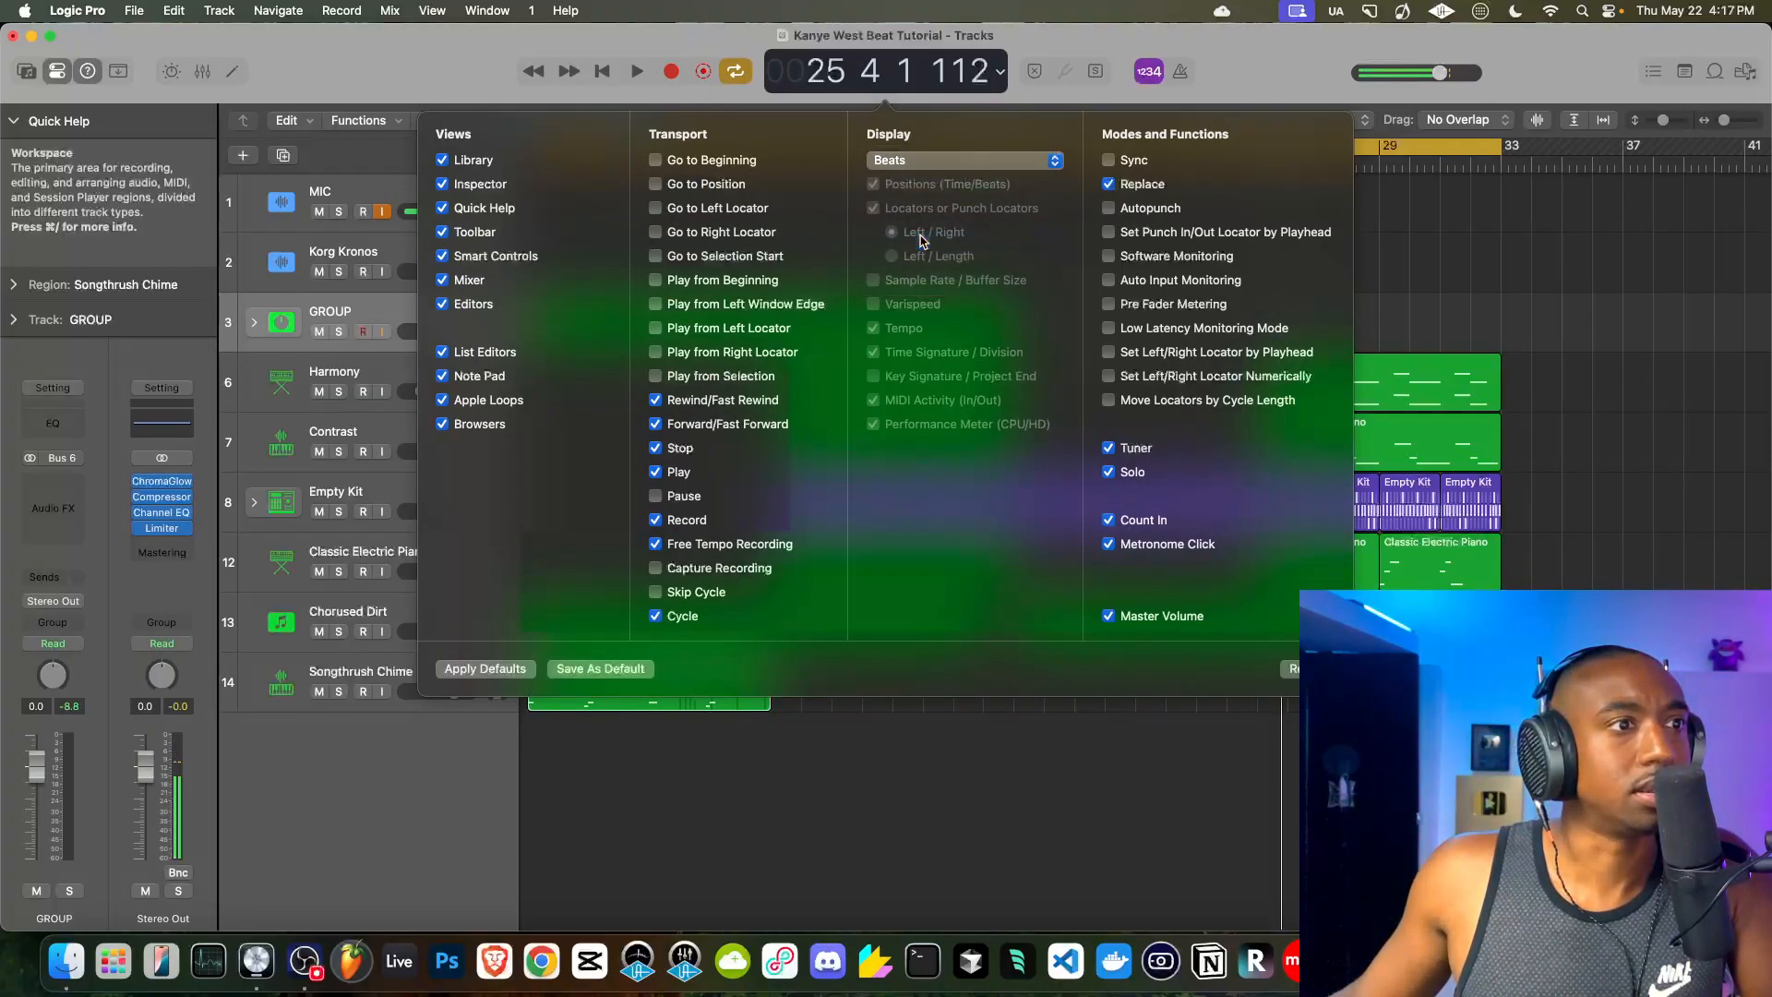
pyautogui.click(913, 161)
pyautogui.click(903, 203)
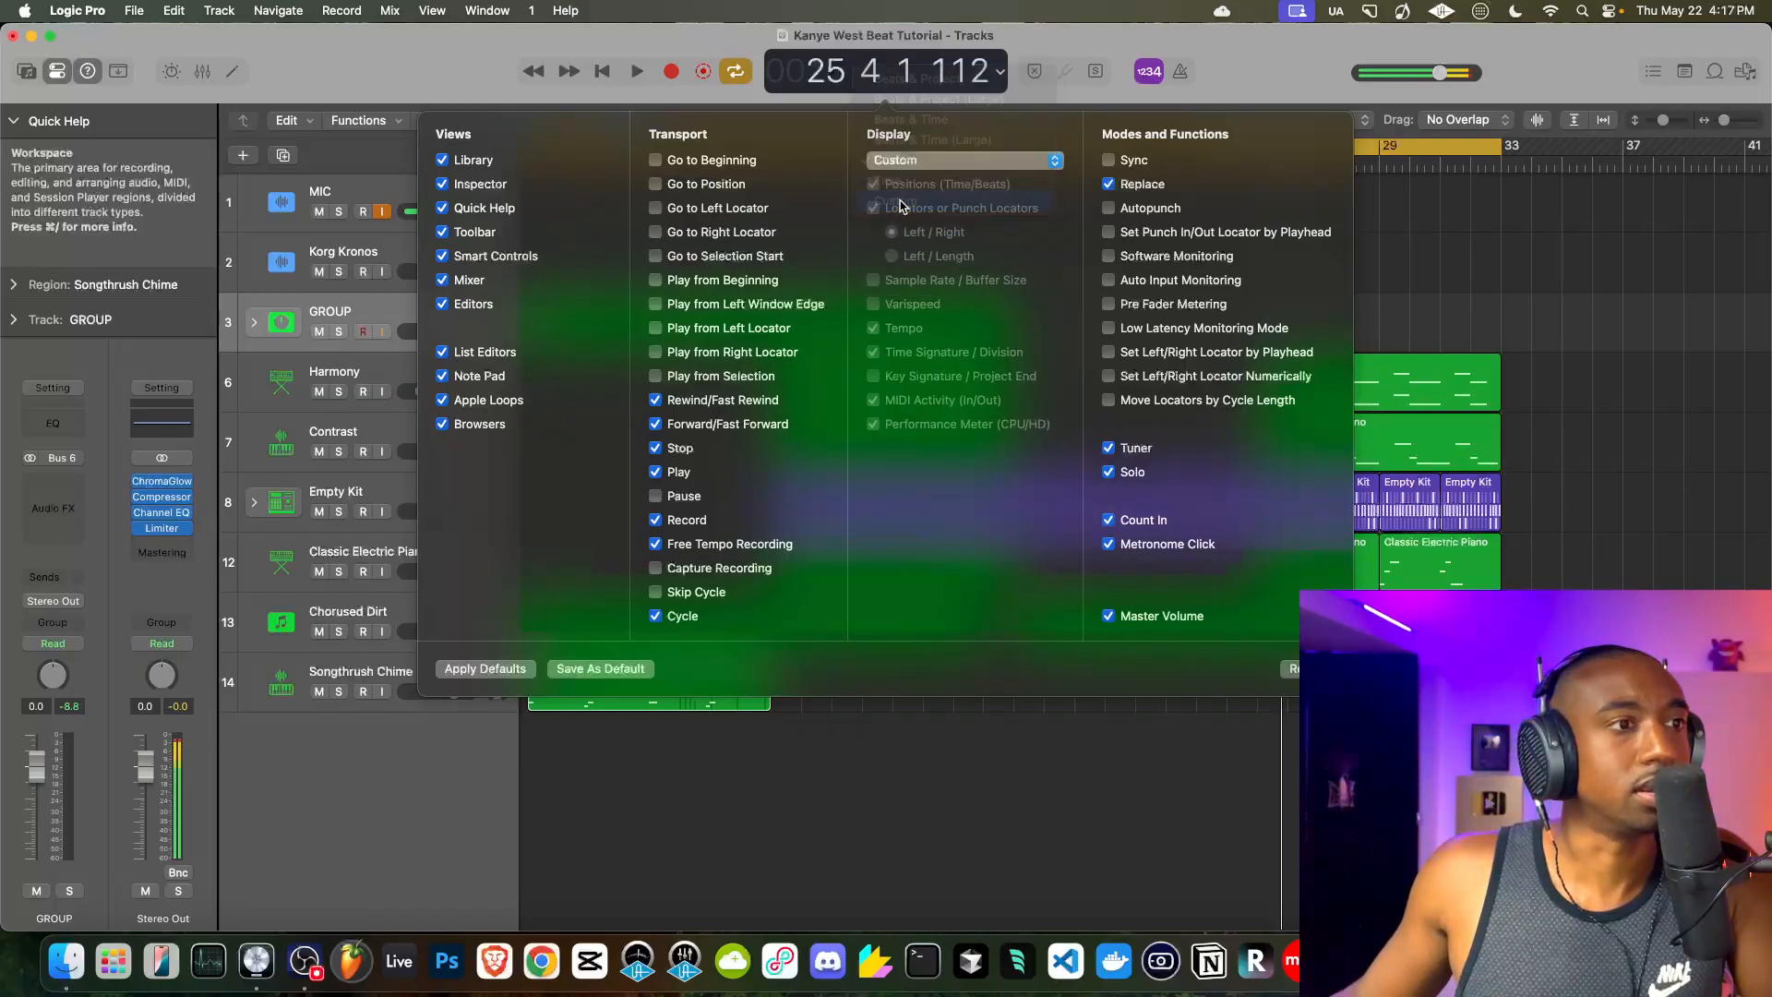
pyautogui.click(874, 305)
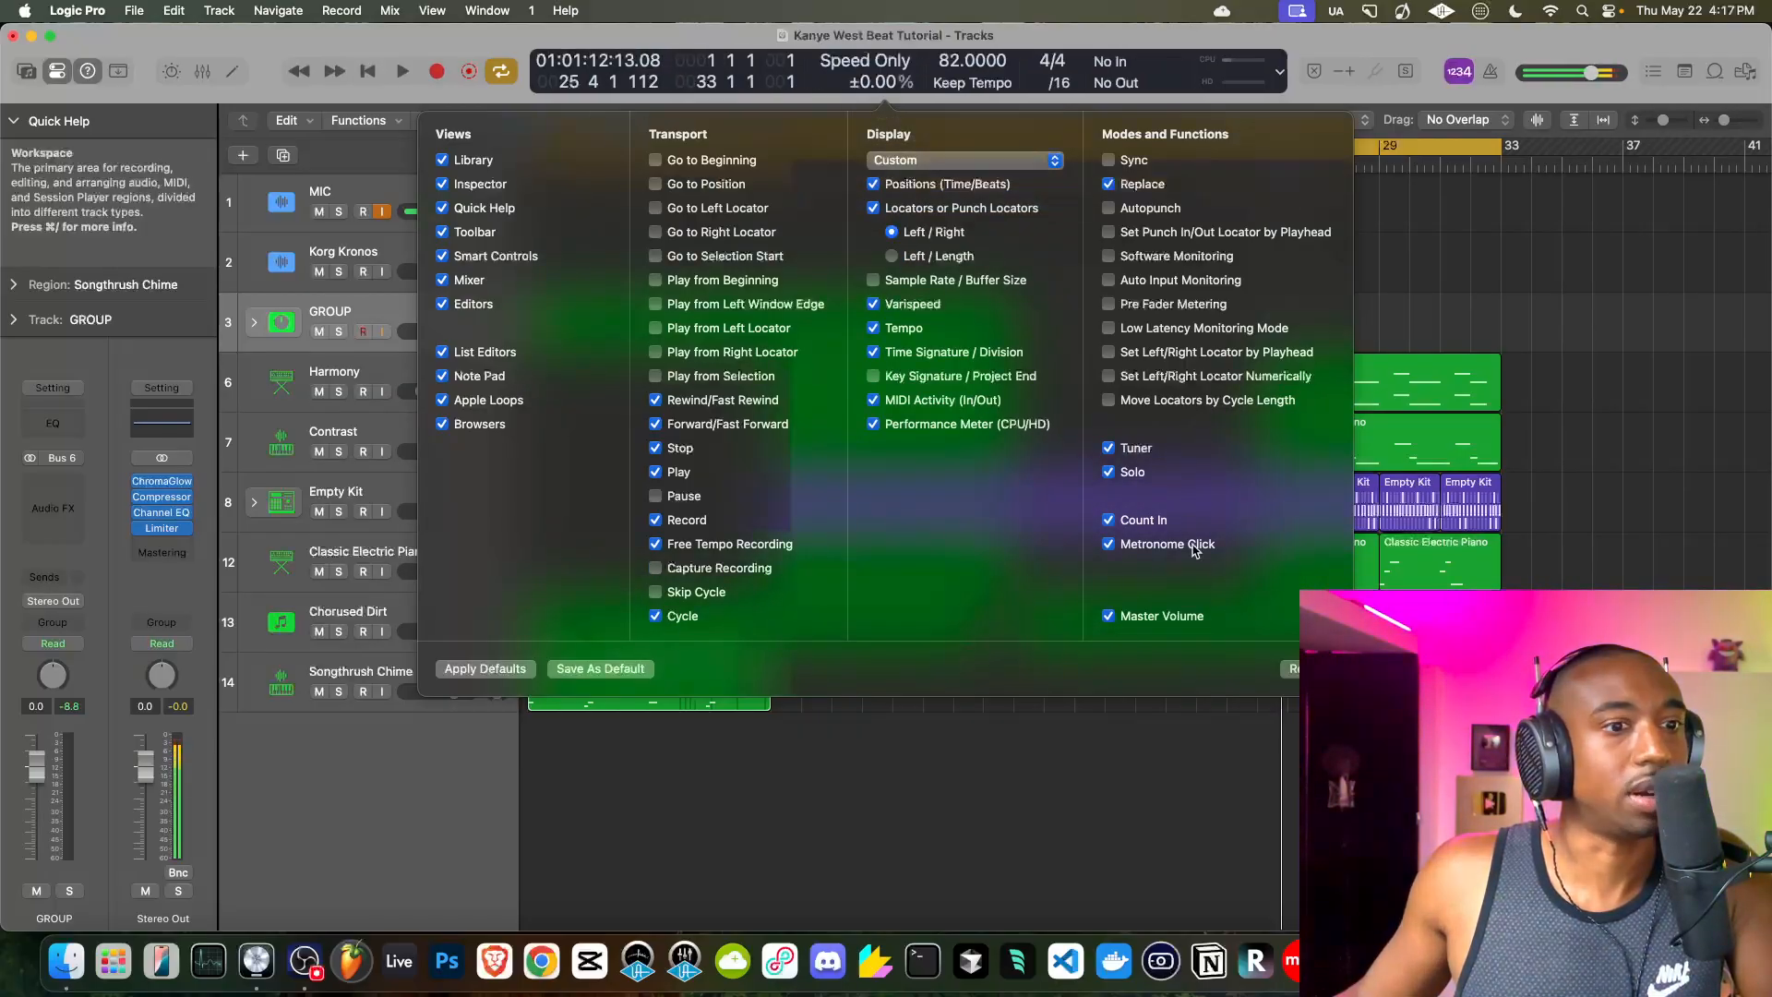
pyautogui.click(1295, 101)
# - Choose the Varispeed (Speed and Pitch) mode and set the project tempo to 88 BPM, returning the playhead to the beginning
pyautogui.click(865, 62)
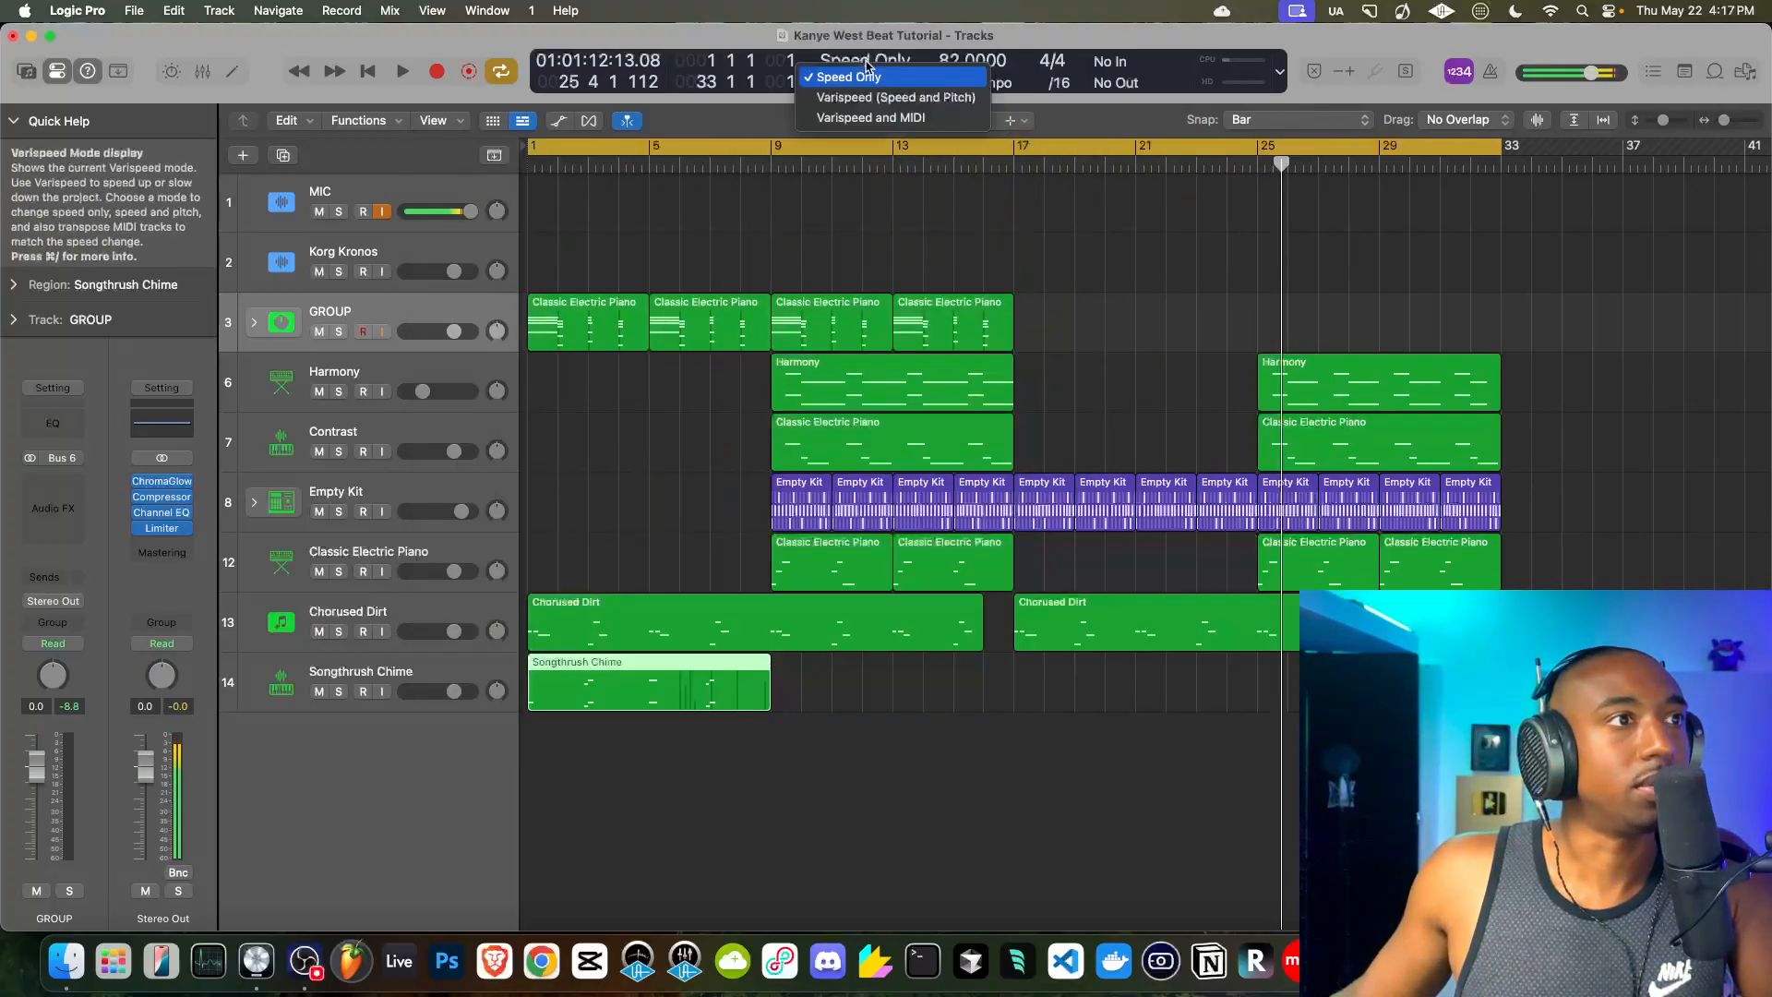
pyautogui.click(863, 97)
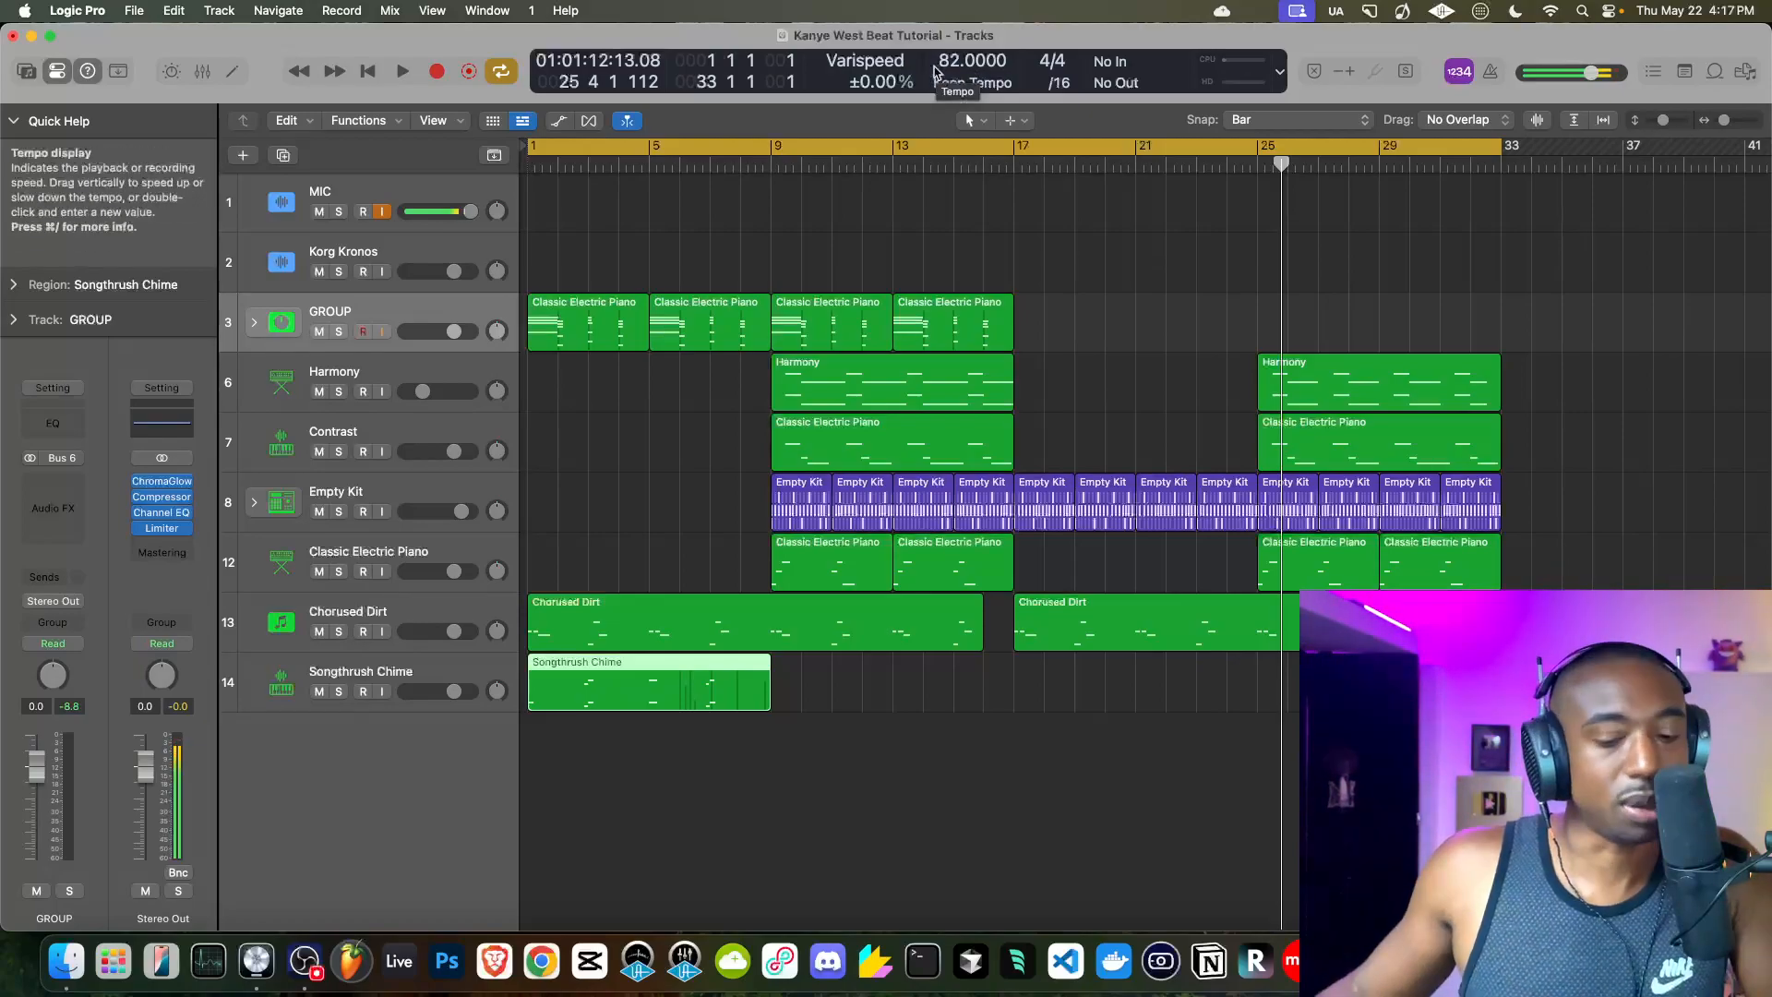
pyautogui.press('Return')
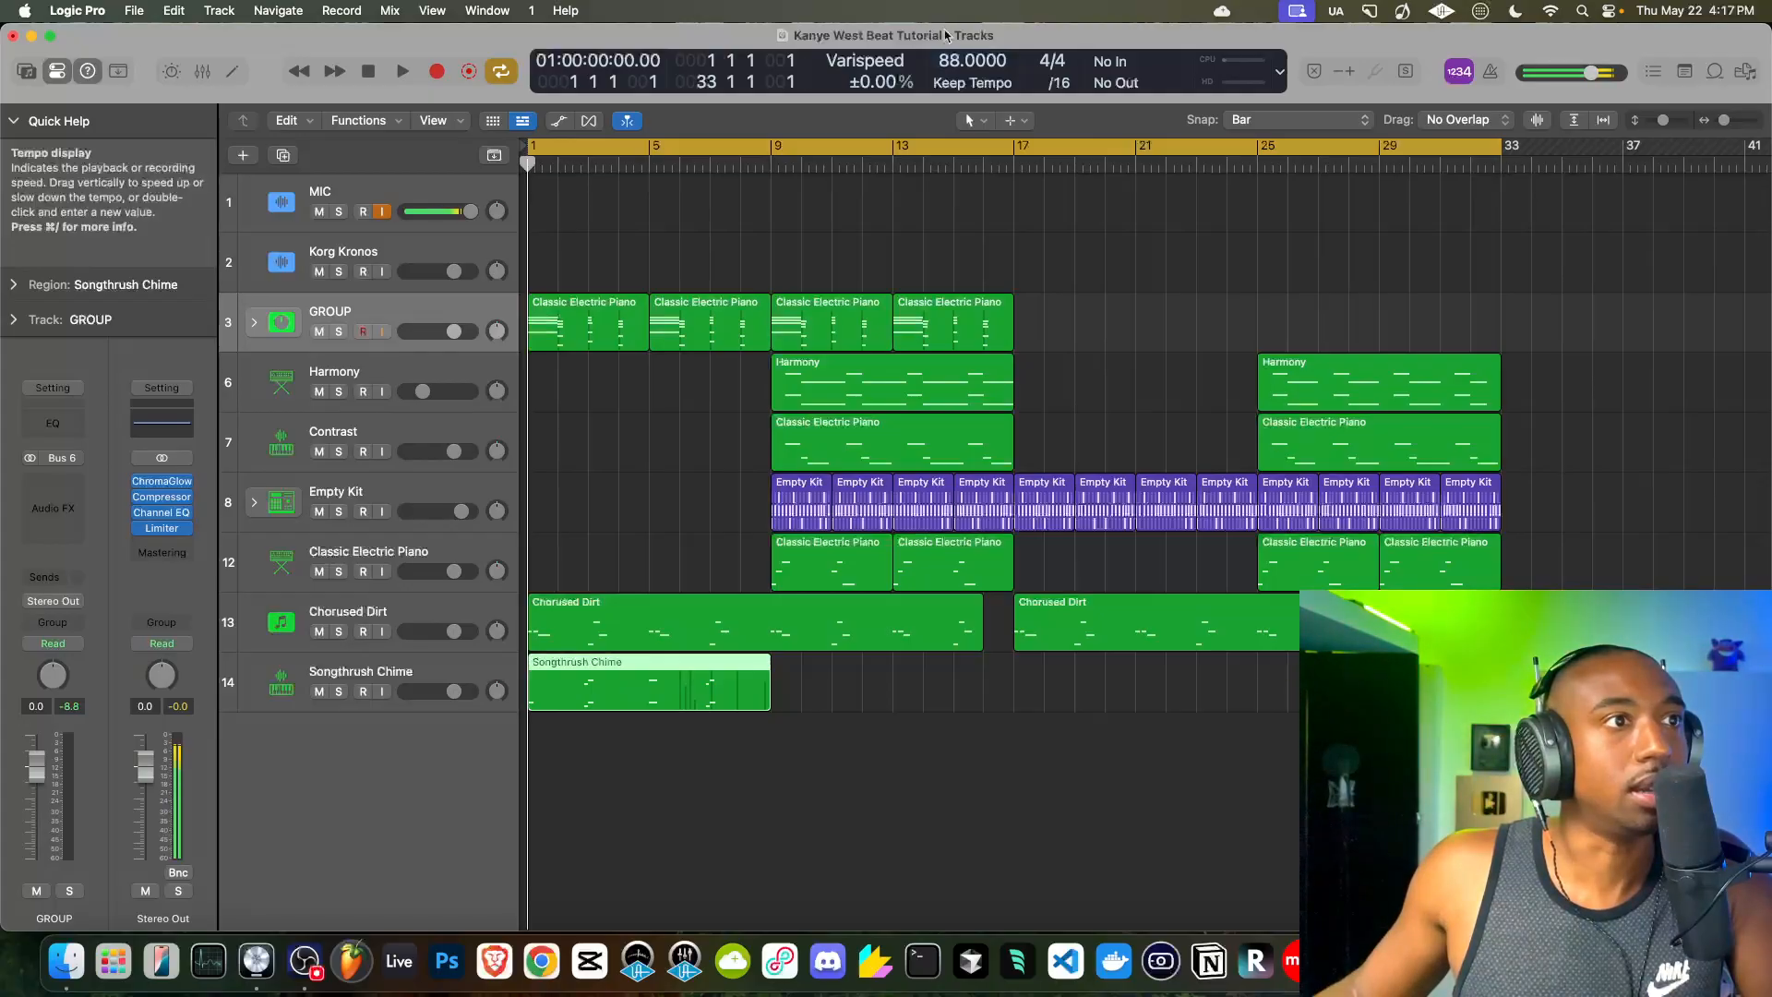
# - Switch the Varispeed deviation display to Detune (Semitones.Cents) and start playback
pyautogui.rightClick(902, 88)
pyautogui.click(902, 88)
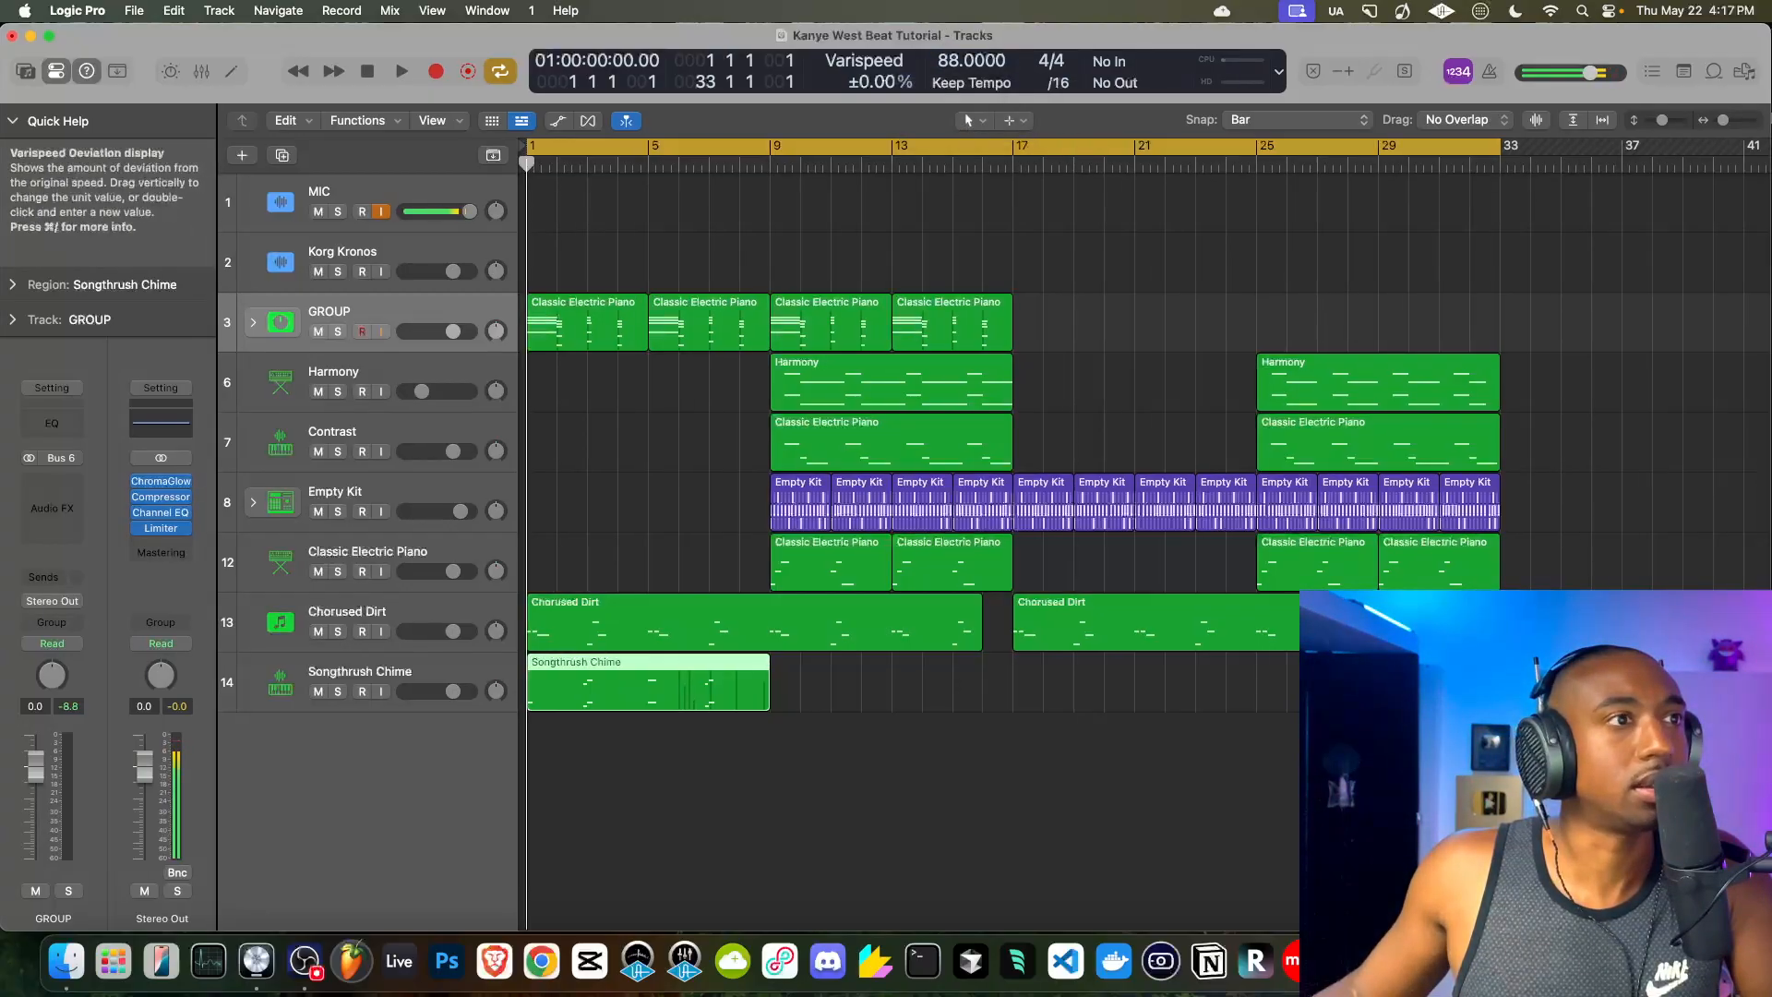
pyautogui.click(902, 88)
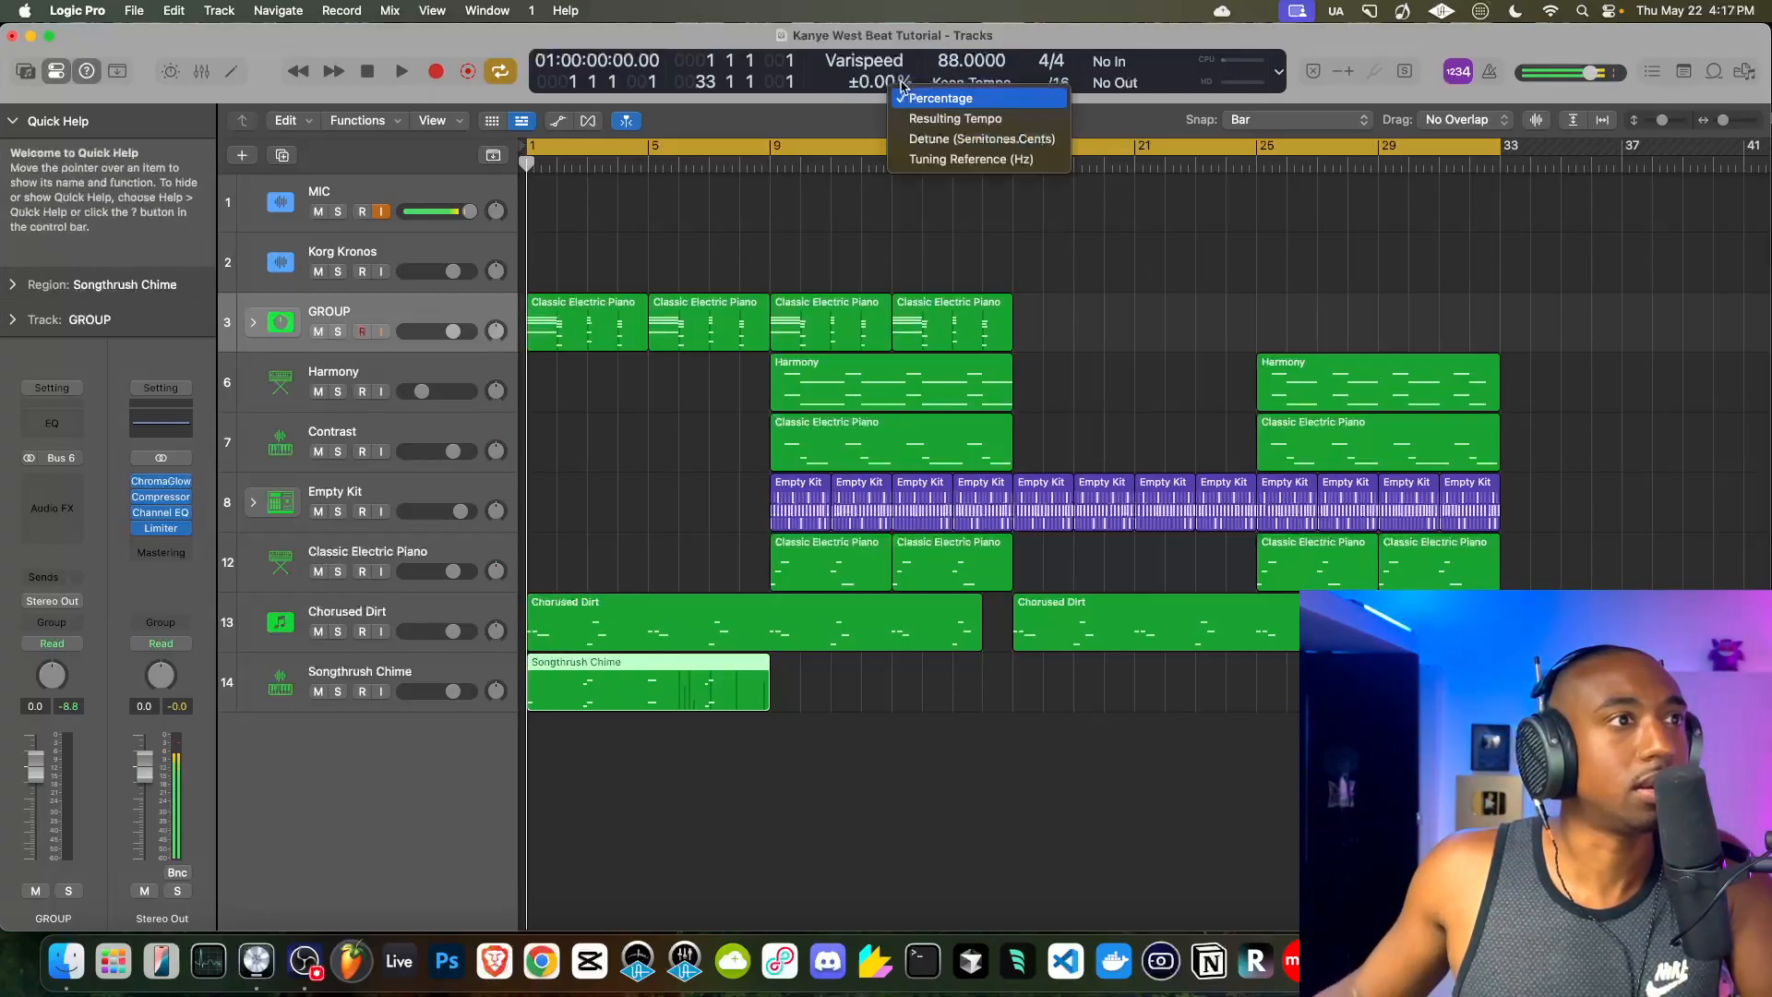
pyautogui.click(959, 139)
pyautogui.press('space')
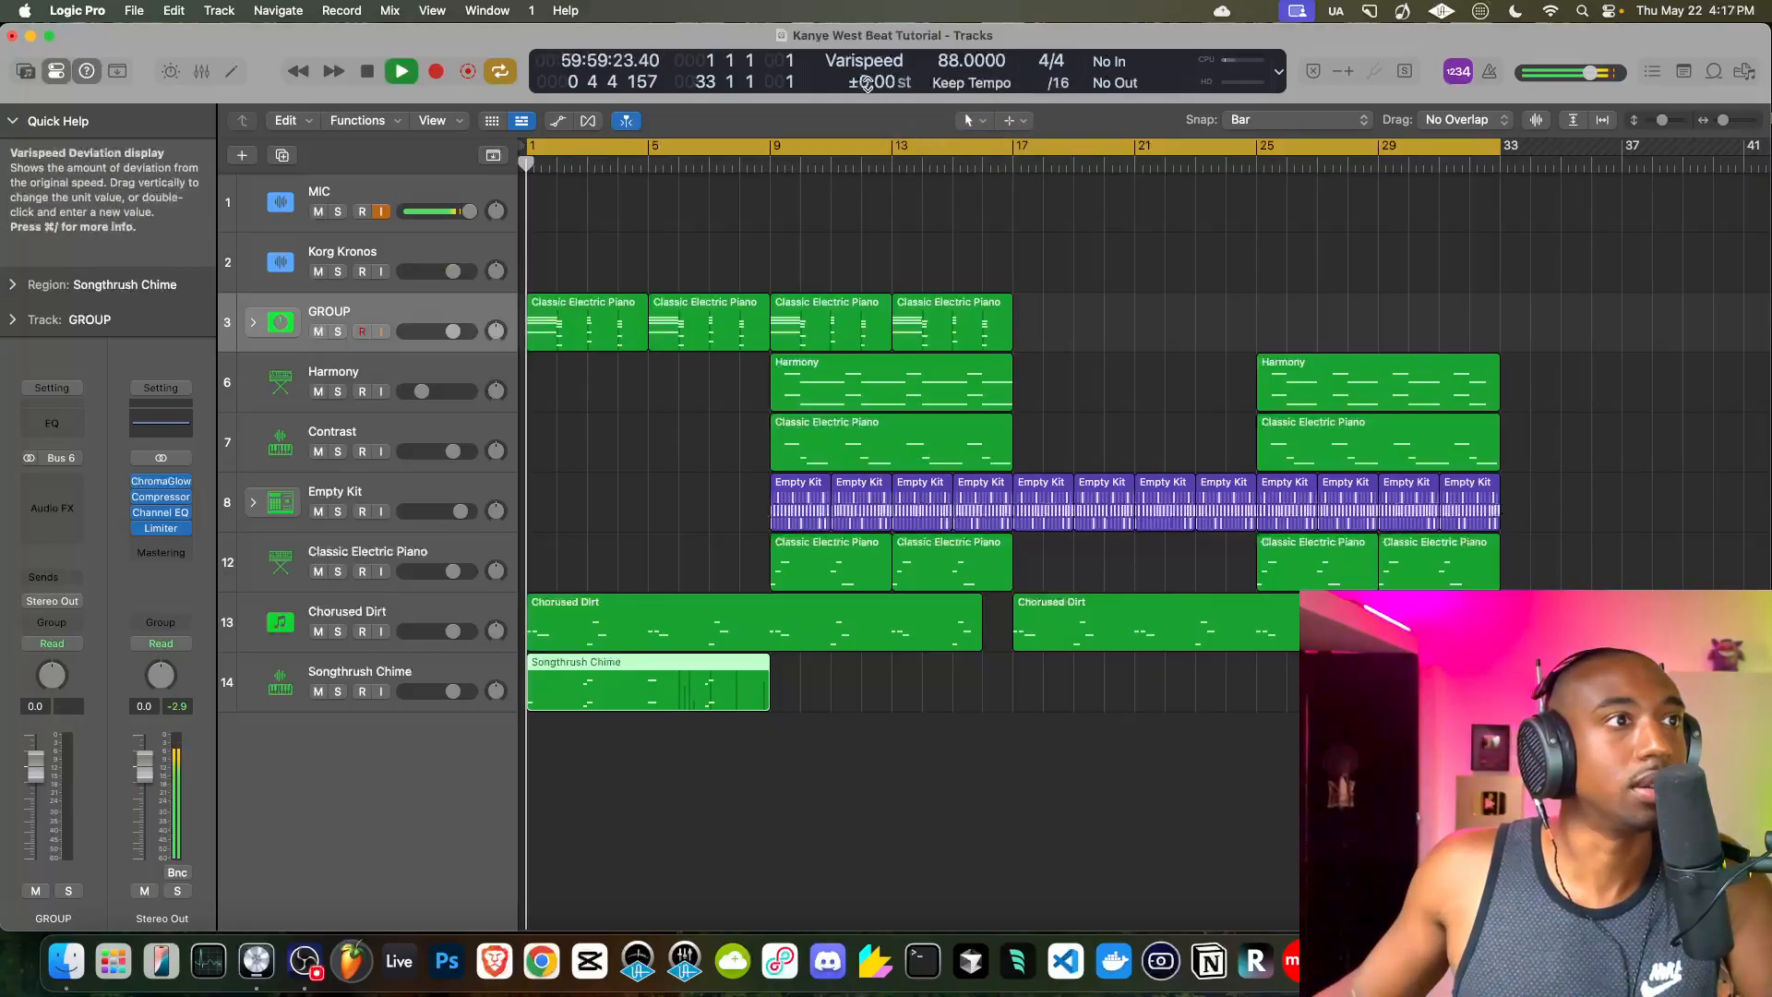
# - Try a Varispeed deviation of -2.00 semitones and audition the beat
pyautogui.moveTo(866, 83); pyautogui.dragTo(865, 86)
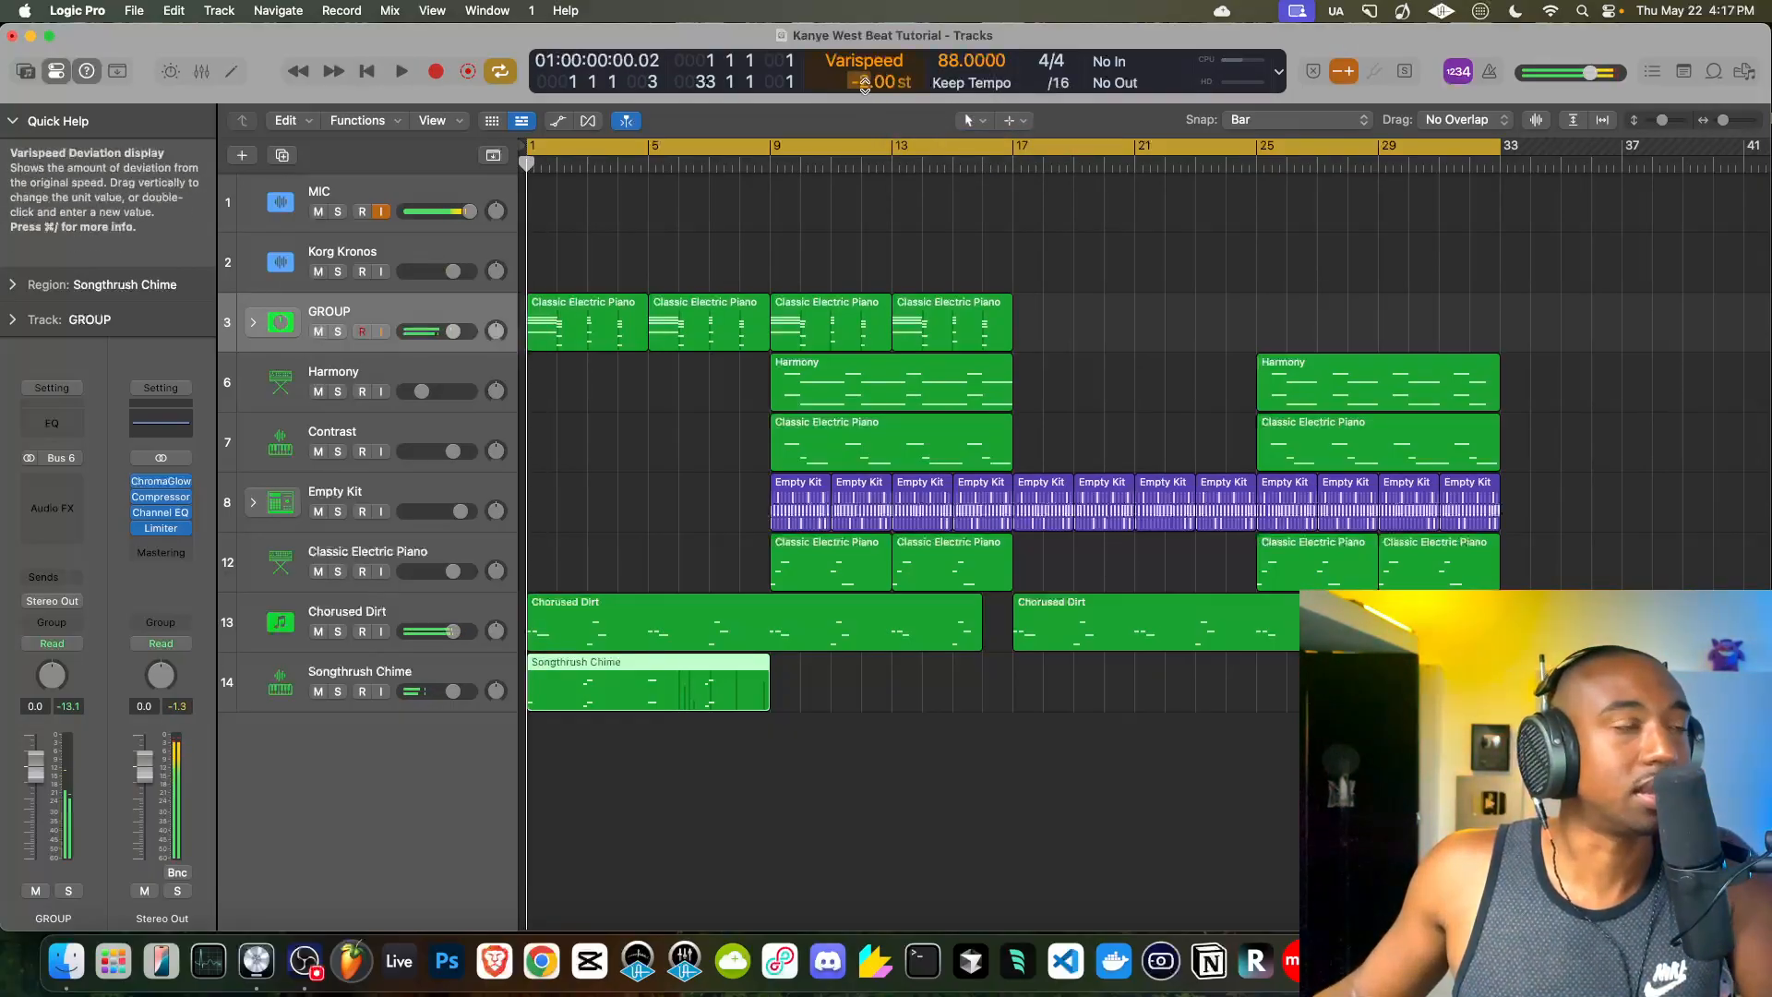
pyautogui.press('space')
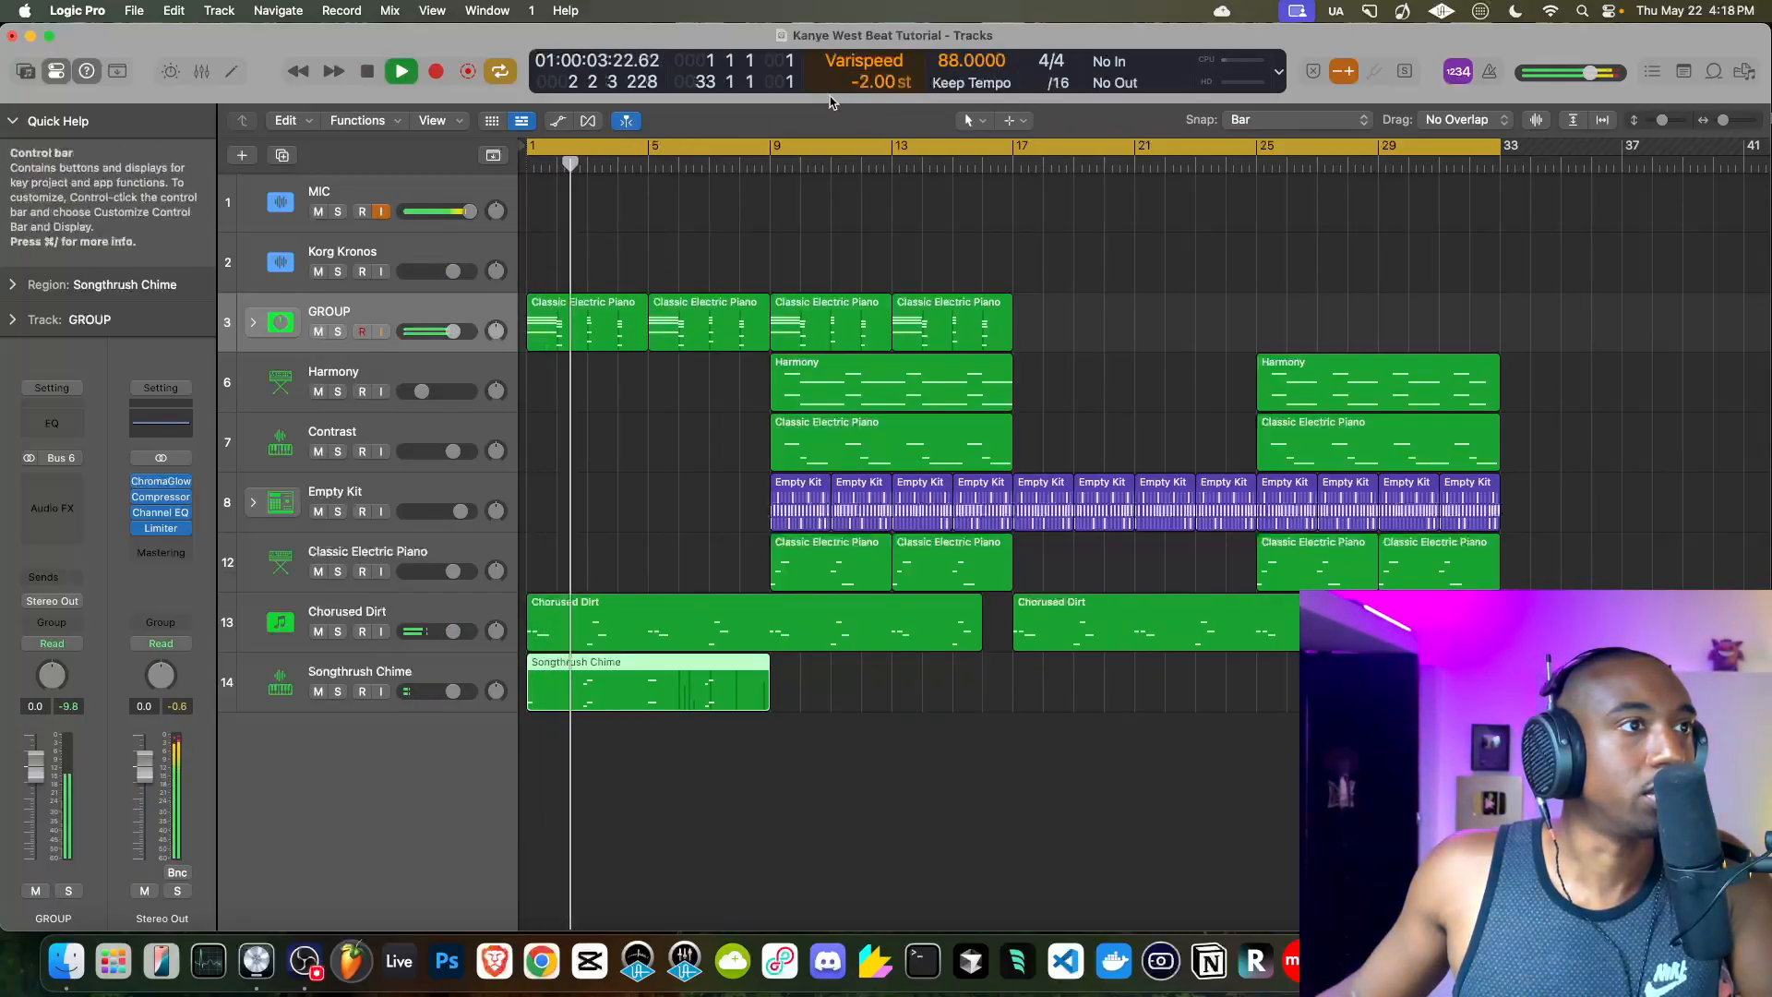
pyautogui.press('space')
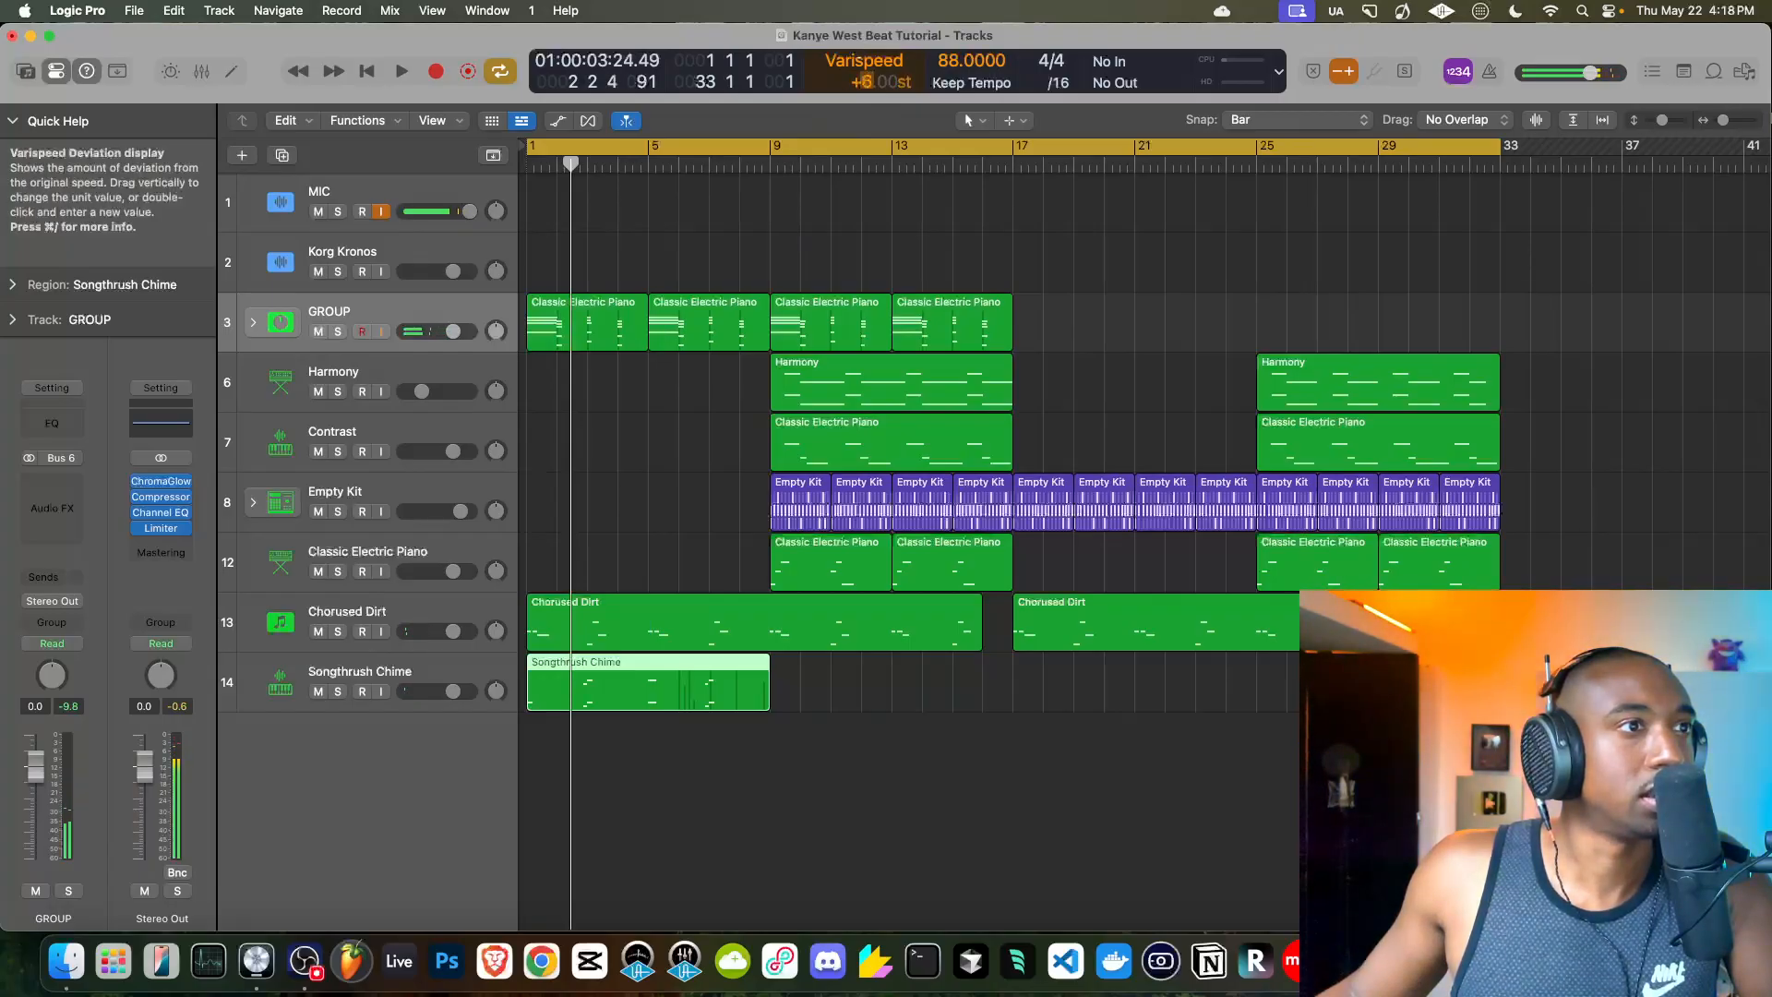
# - Audition the beat at +4.00 and +3.00 semitones of Varispeed, turning off input monitoring for the MIC track
pyautogui.moveTo(858, 66); pyautogui.dragTo(858, 59)
pyautogui.press('space')
pyautogui.press('space')
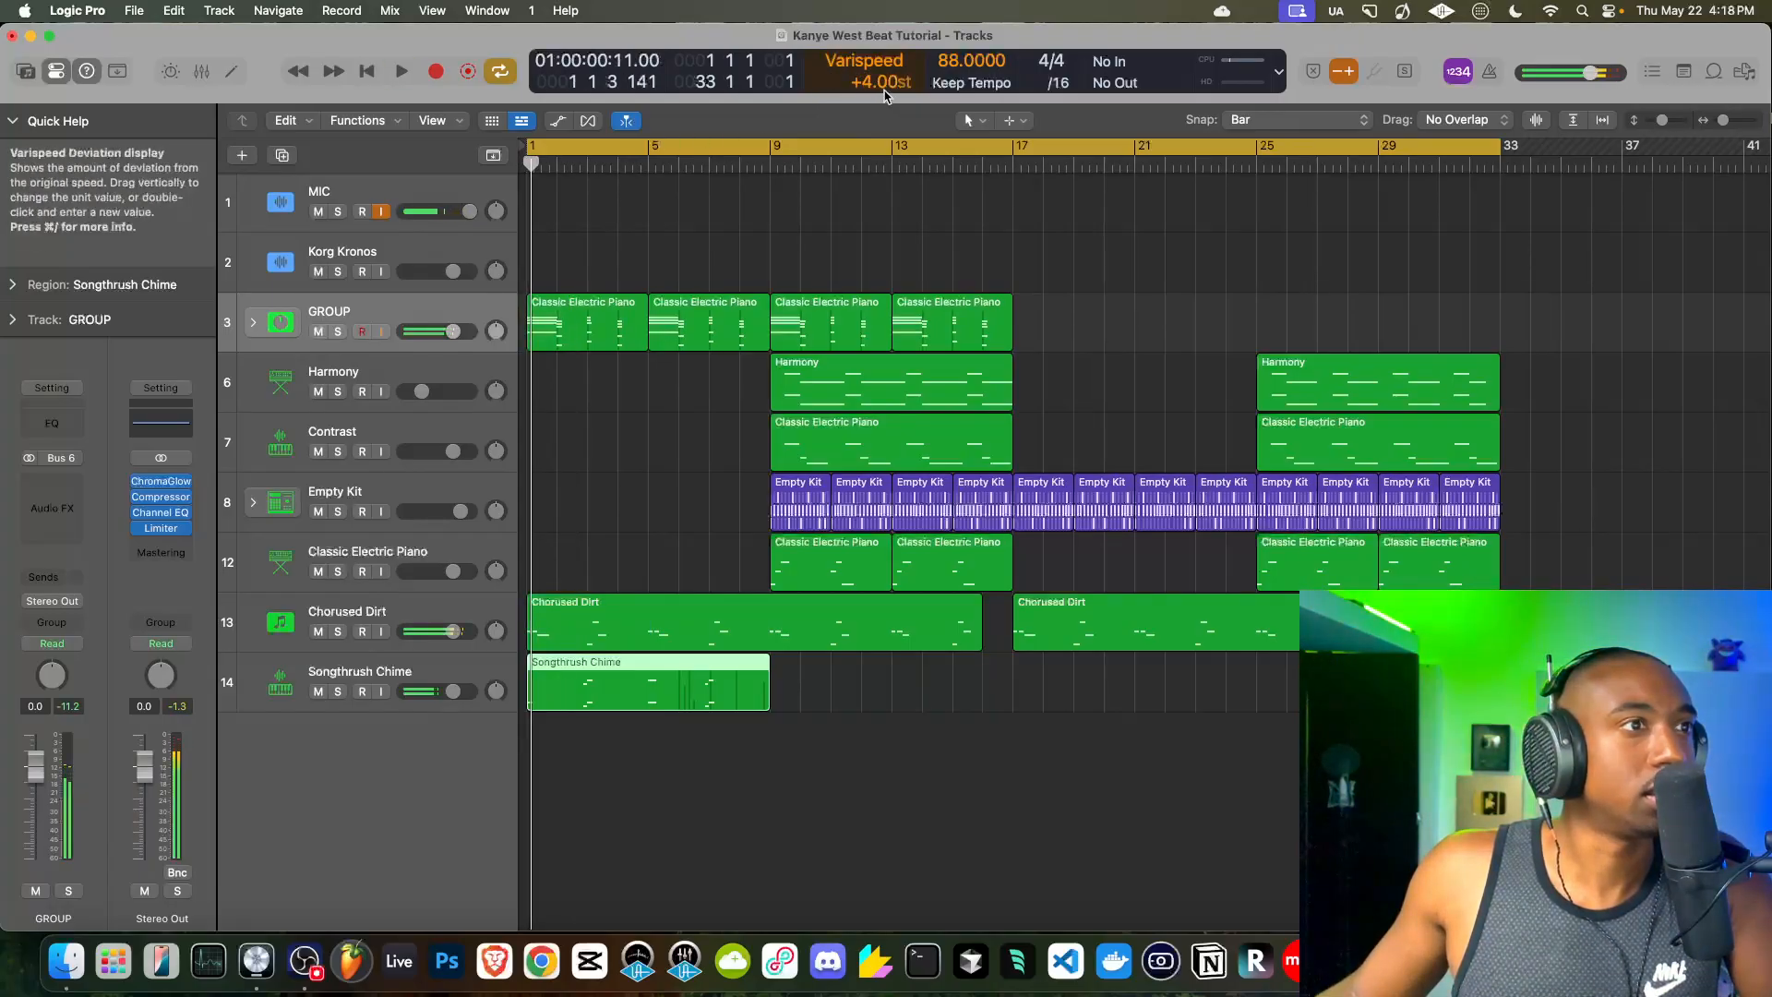
pyautogui.press('space')
pyautogui.click(381, 212)
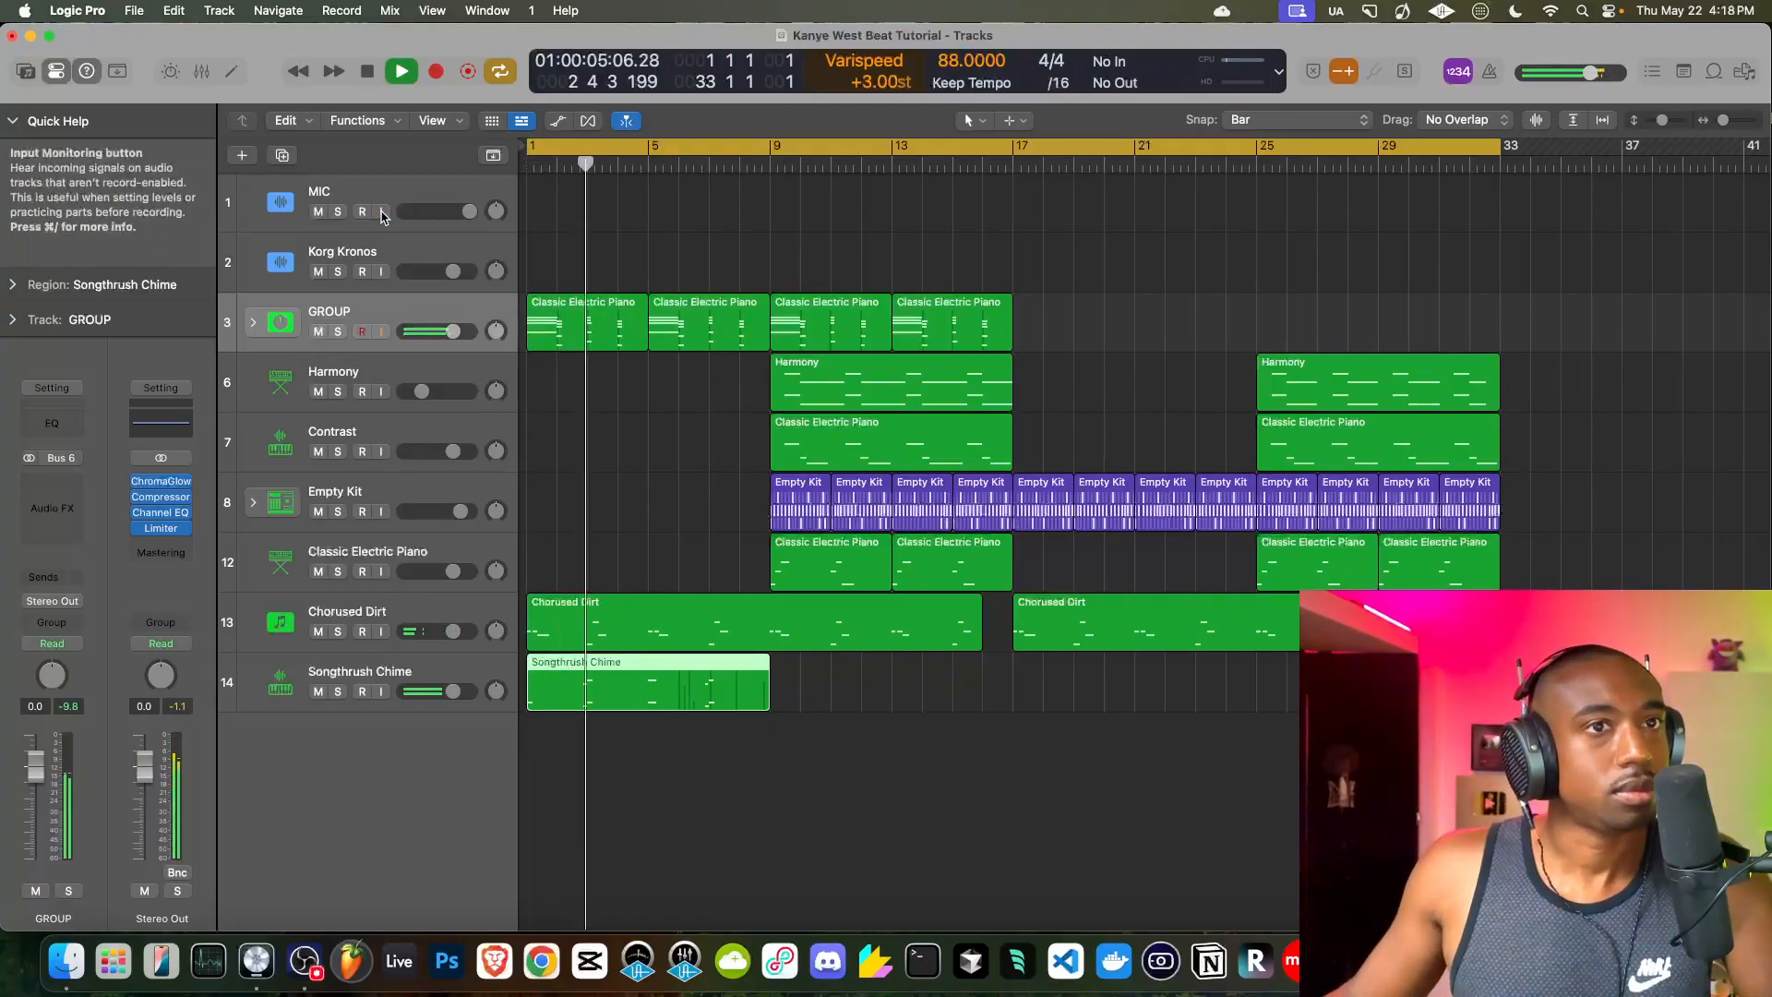
# - Set the project tempo to 82 BPM and Varispeed to -3.00 semitones, playing the beat from the beginning
pyautogui.moveTo(942, 60); pyautogui.dragTo(943, 70)
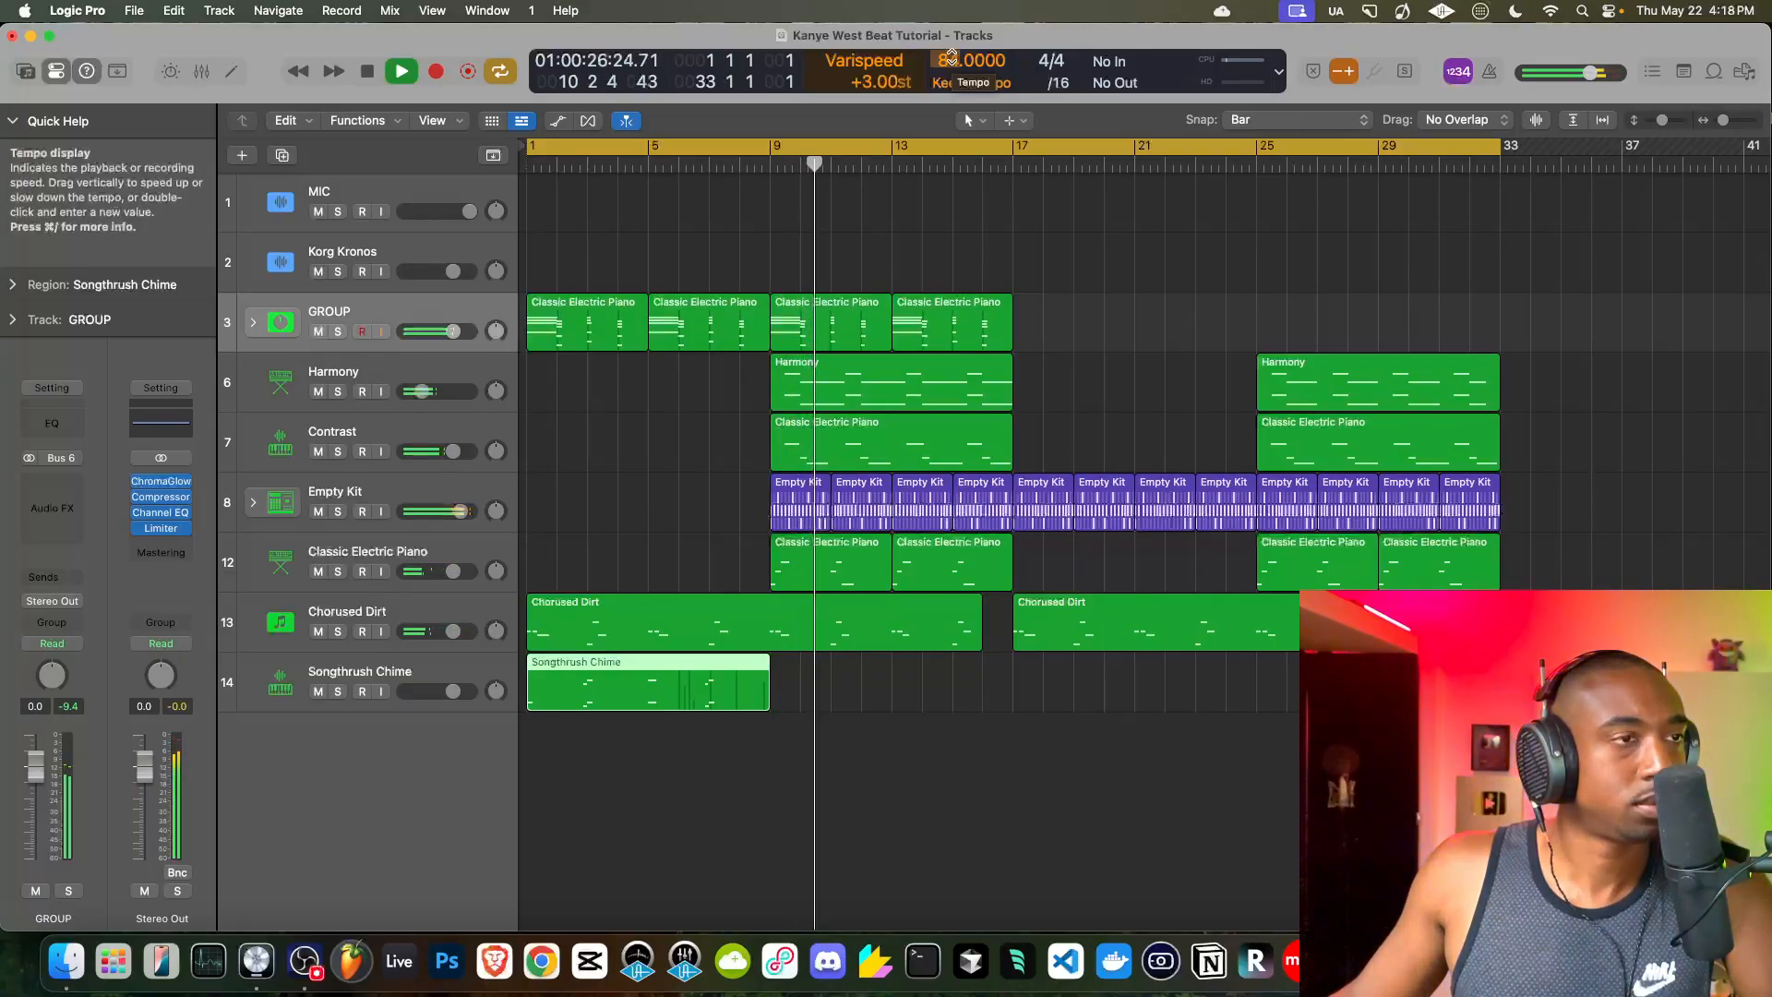
pyautogui.moveTo(866, 77); pyautogui.dragTo(948, 65)
pyautogui.press('Return')
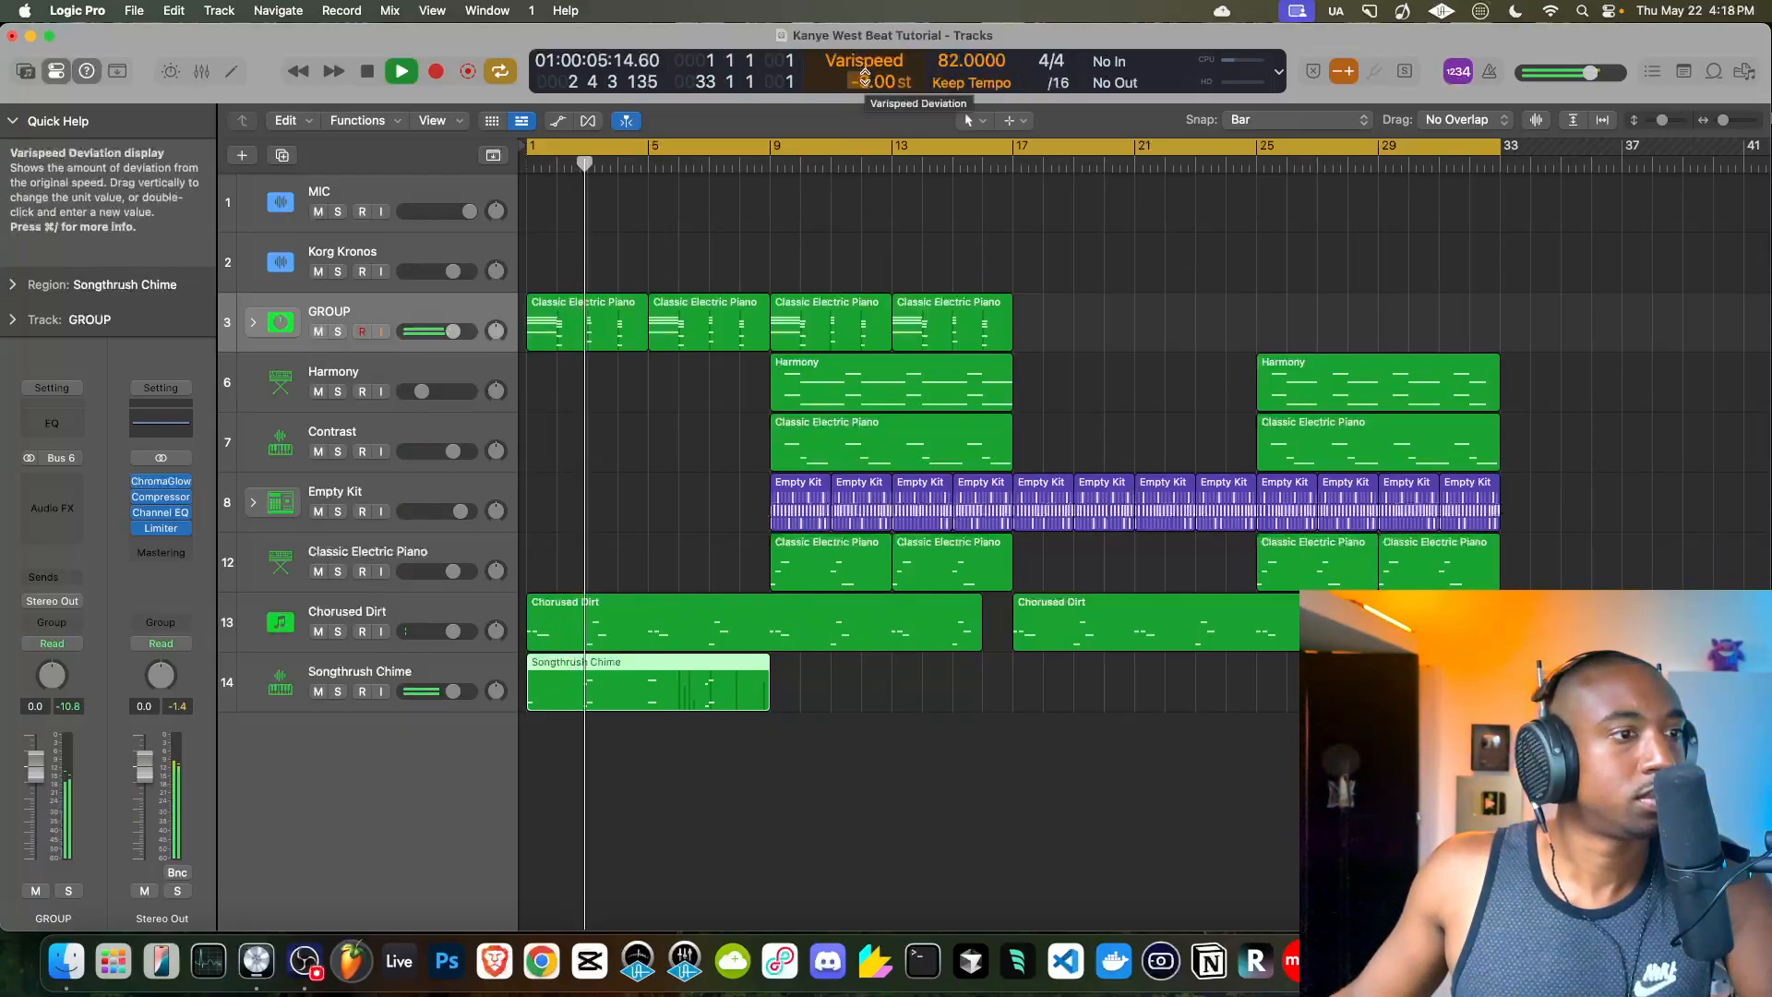
# - Stop playback, turn on input monitoring for the MIC track, and reset Varispeed to 0 semitones
pyautogui.click(381, 211)
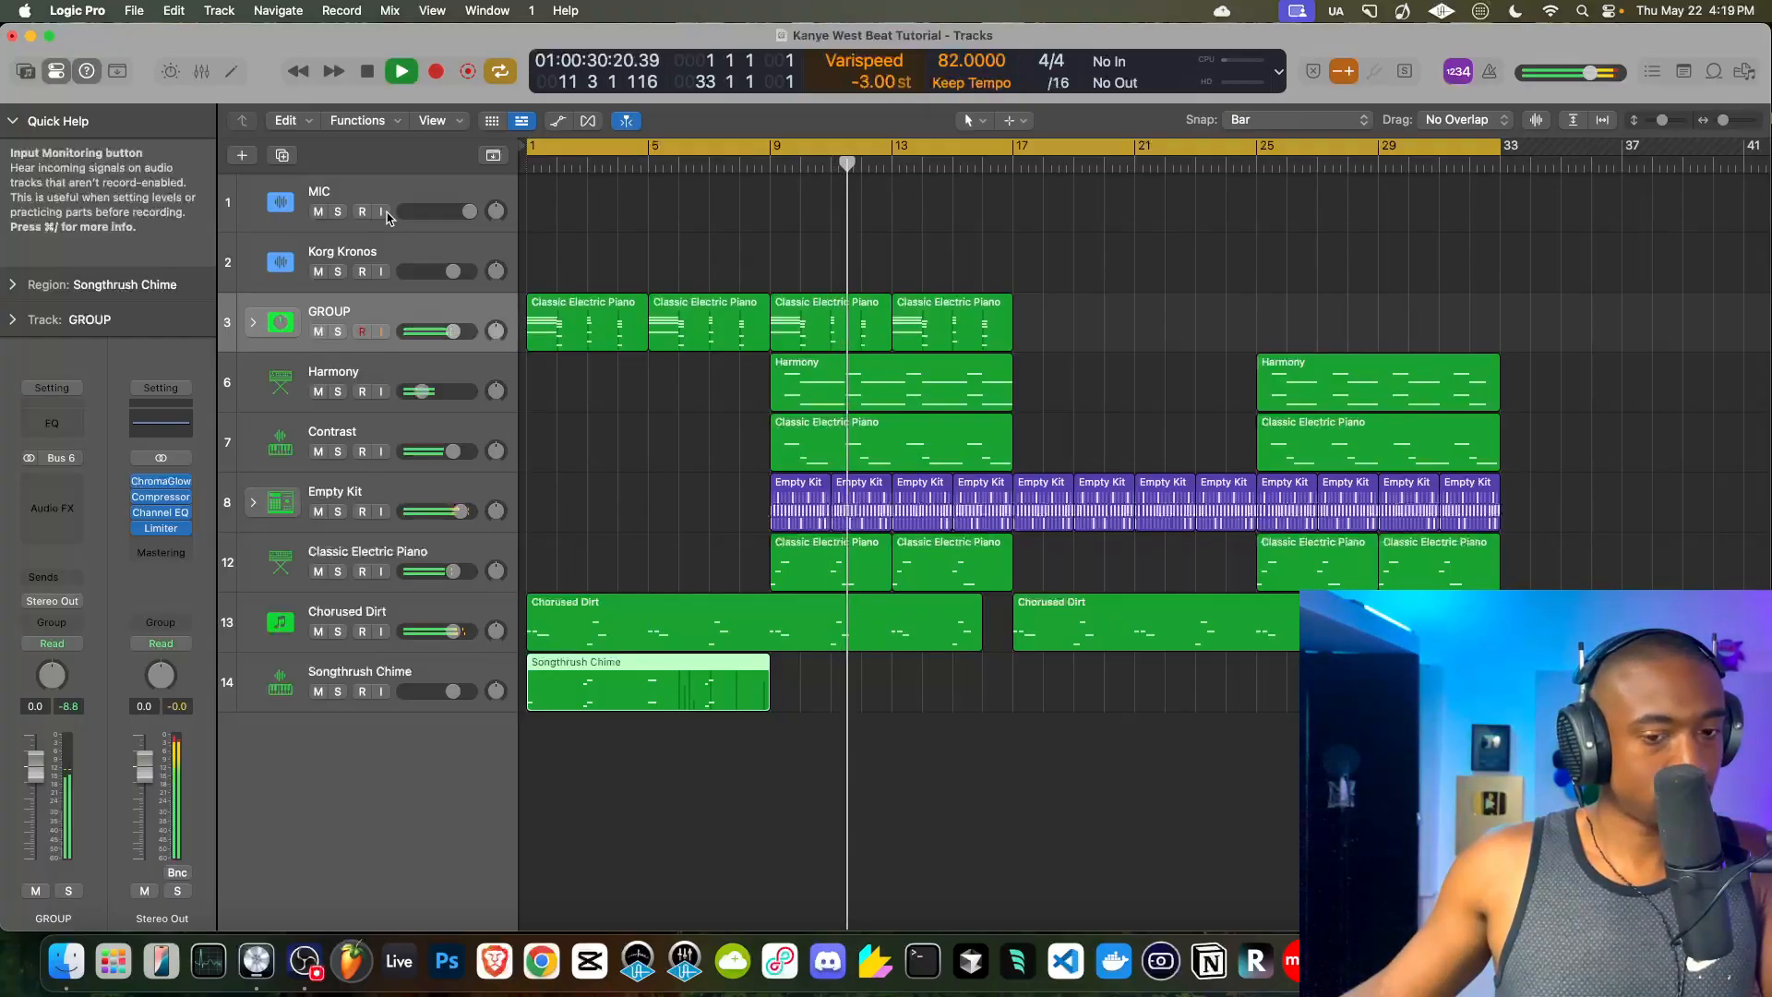
pyautogui.press('space')
pyautogui.click(381, 211)
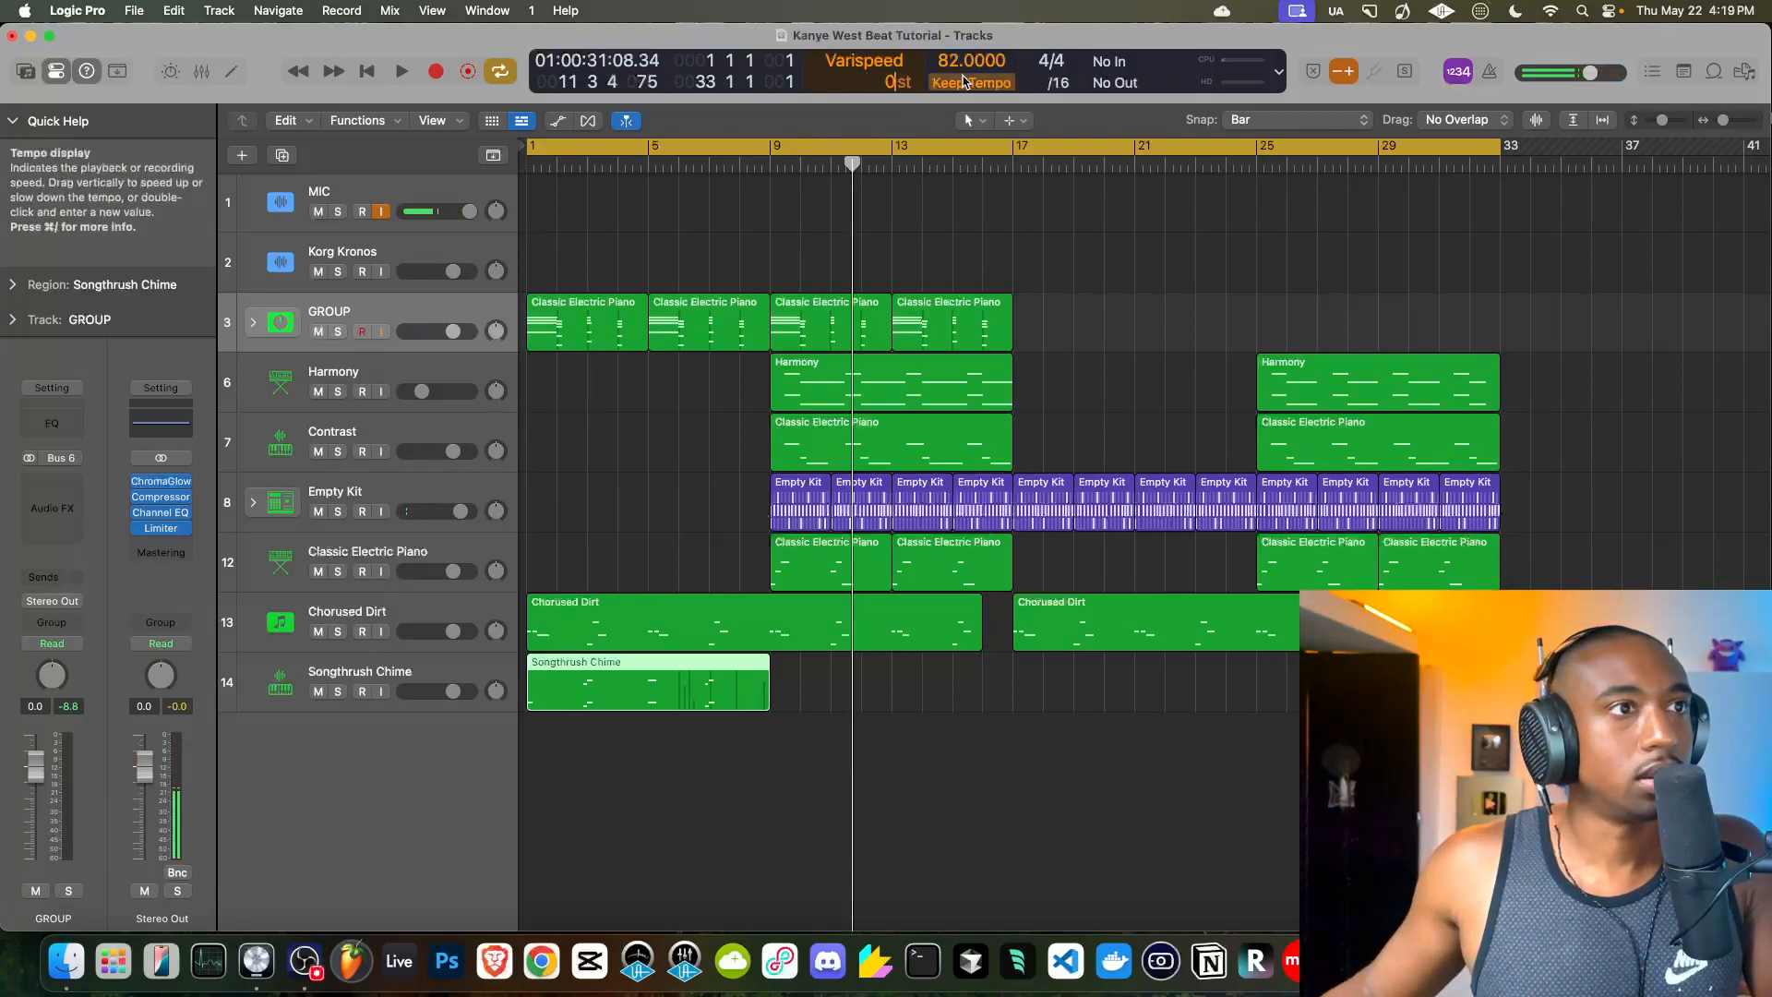
pyautogui.rightClick(1320, 76)
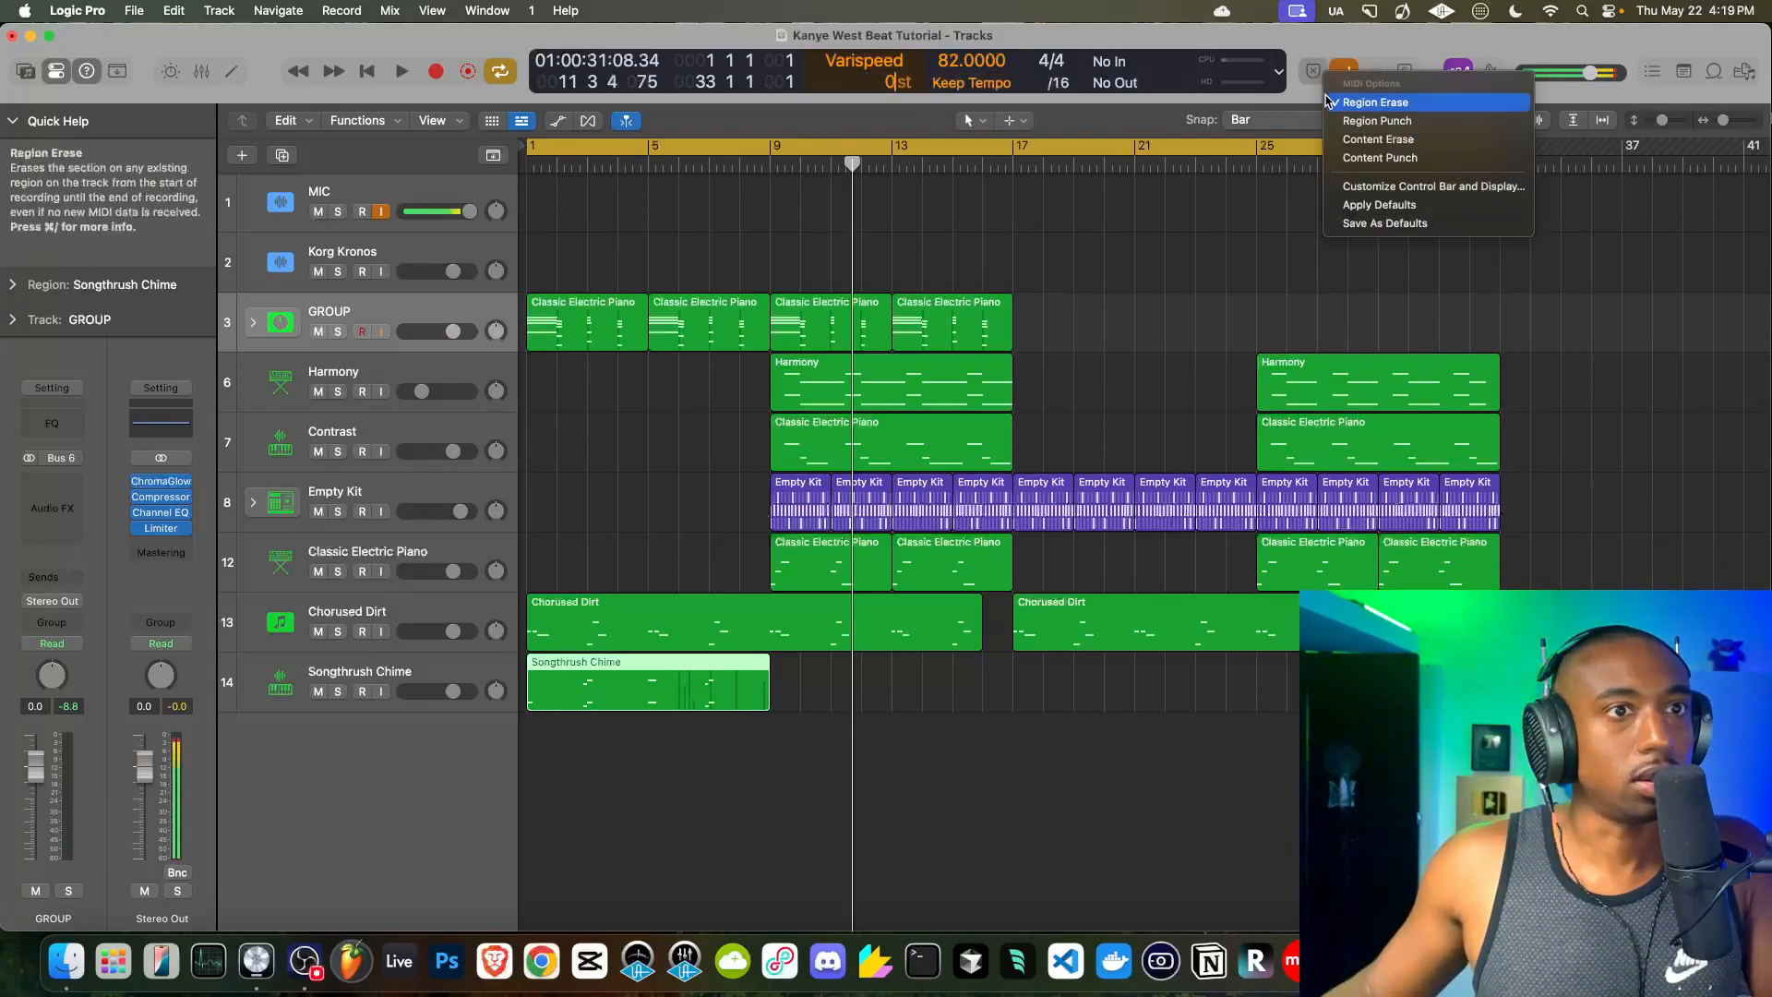
pyautogui.click(1295, 67)
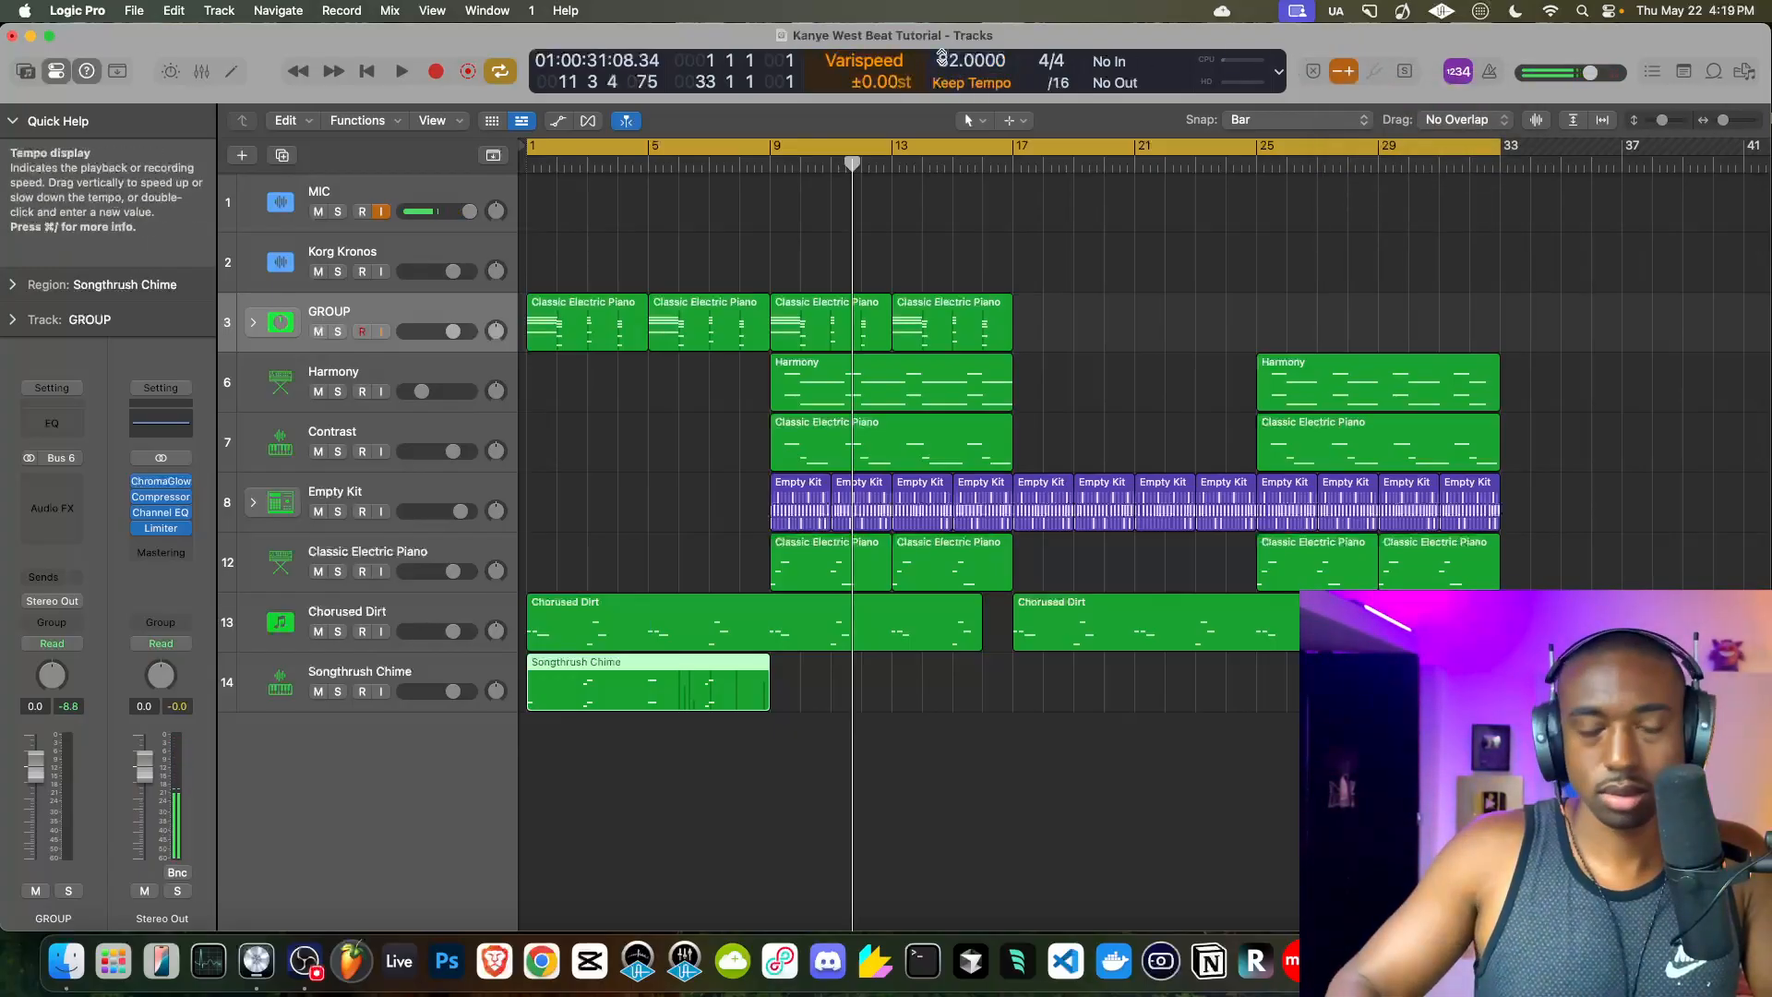
# - Play the beat from the beginning at 82 BPM with input monitoring turned off for the MIC track
pyautogui.press('Return')
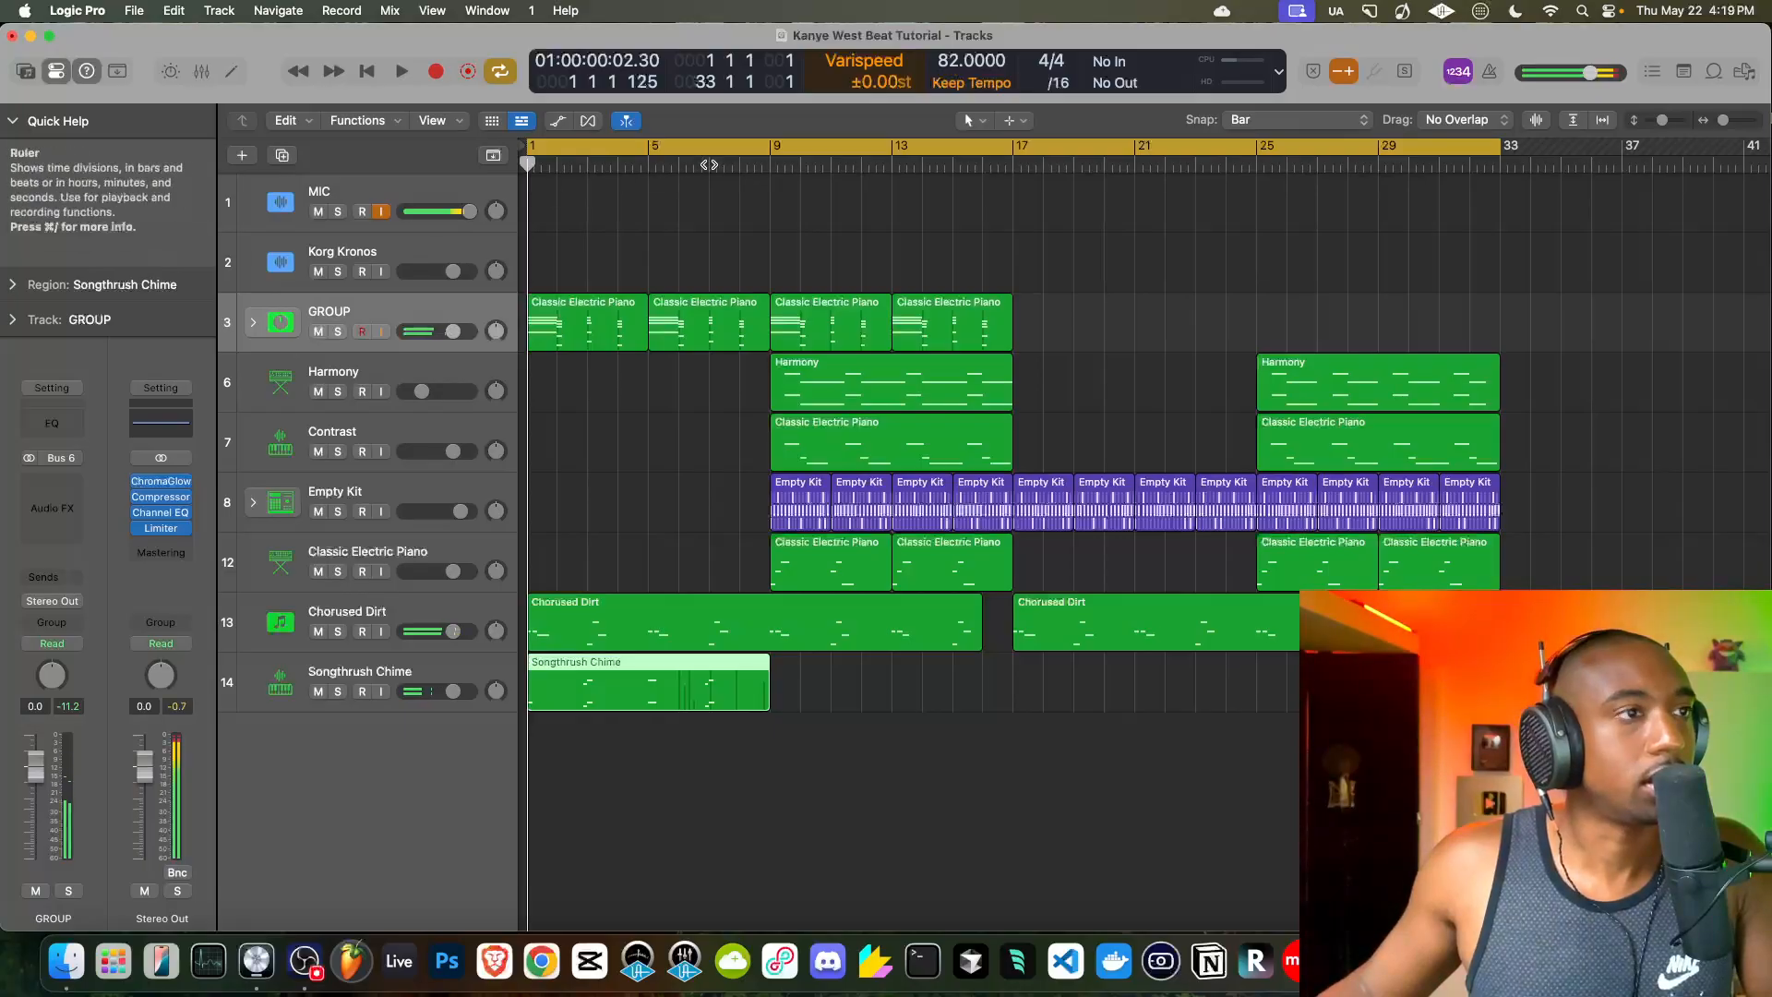
pyautogui.press('space')
pyautogui.press('space')
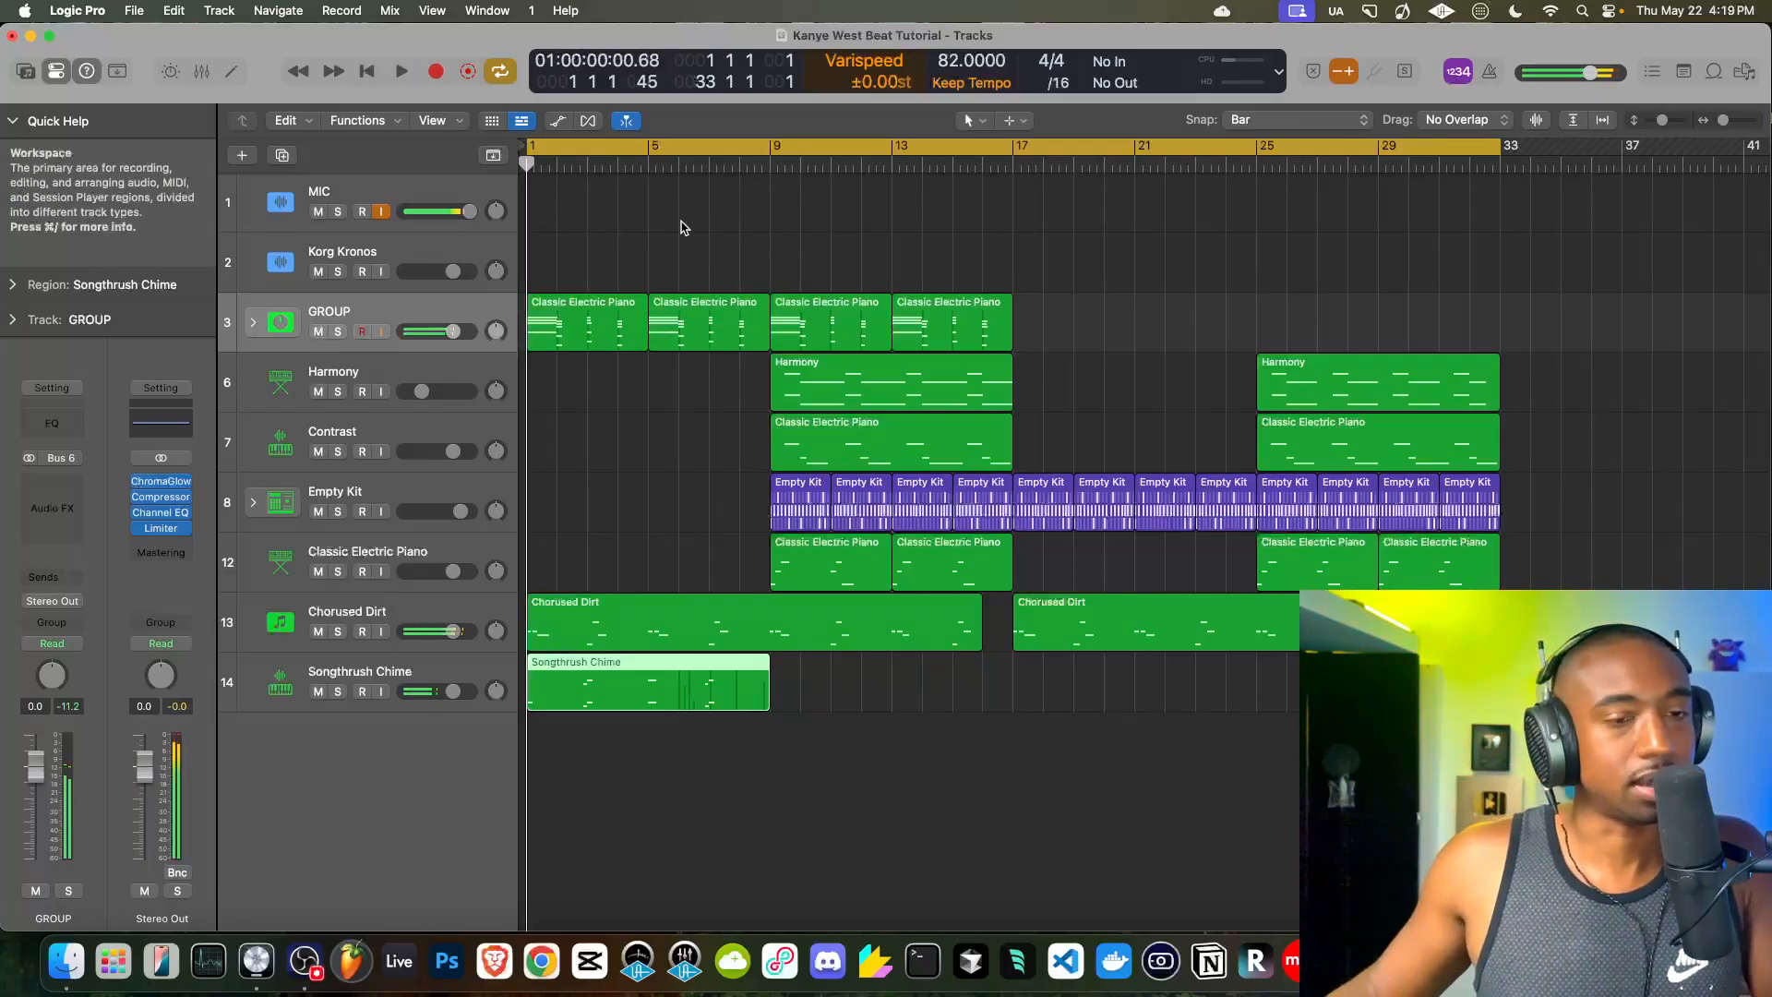
pyautogui.press('space')
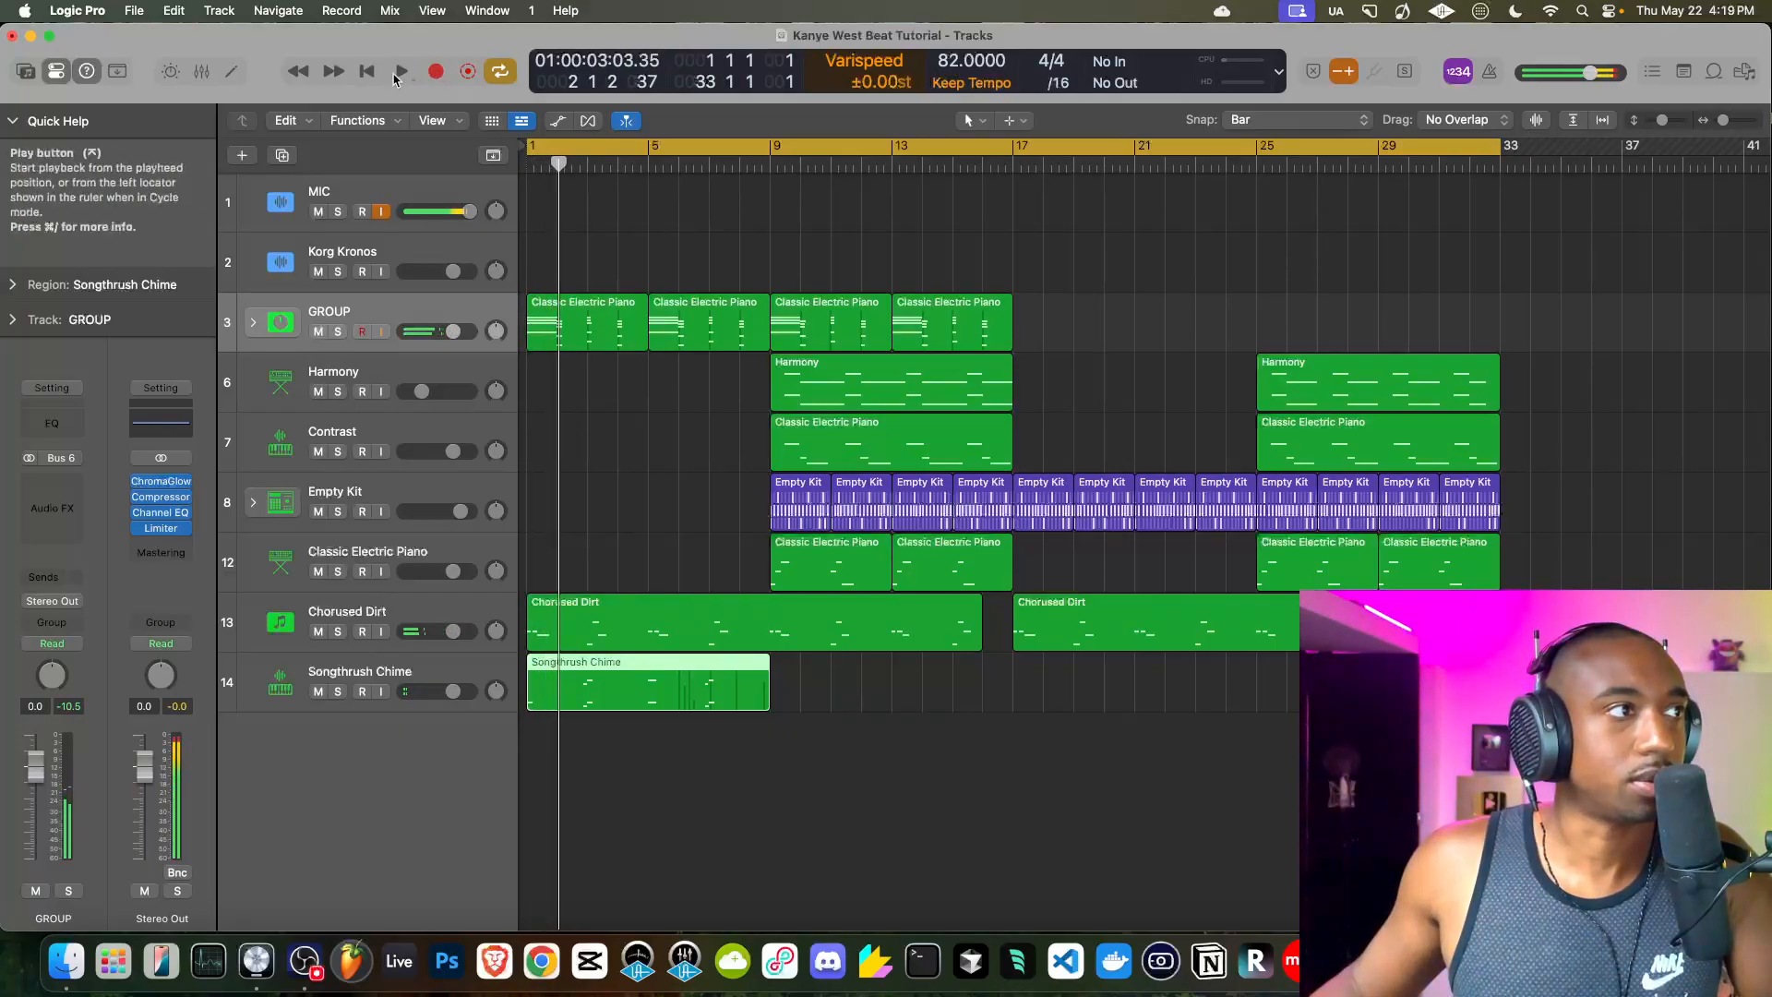
pyautogui.press('space')
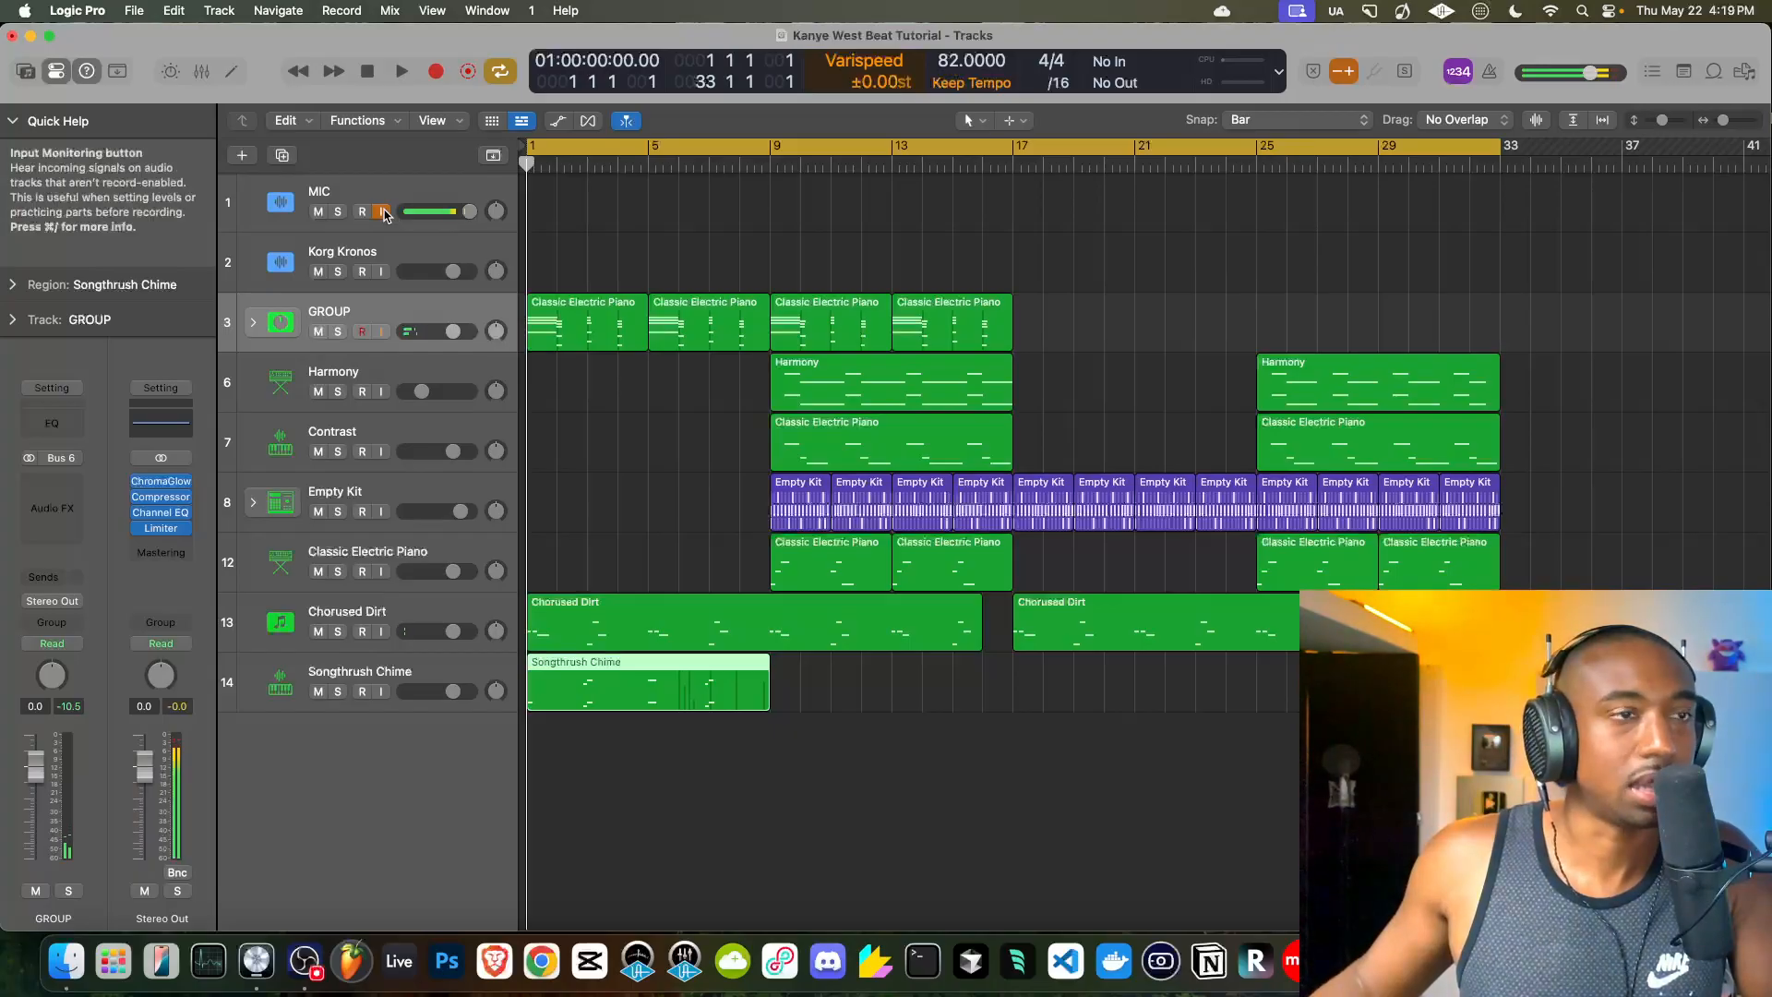
pyautogui.click(382, 212)
pyautogui.press('space')
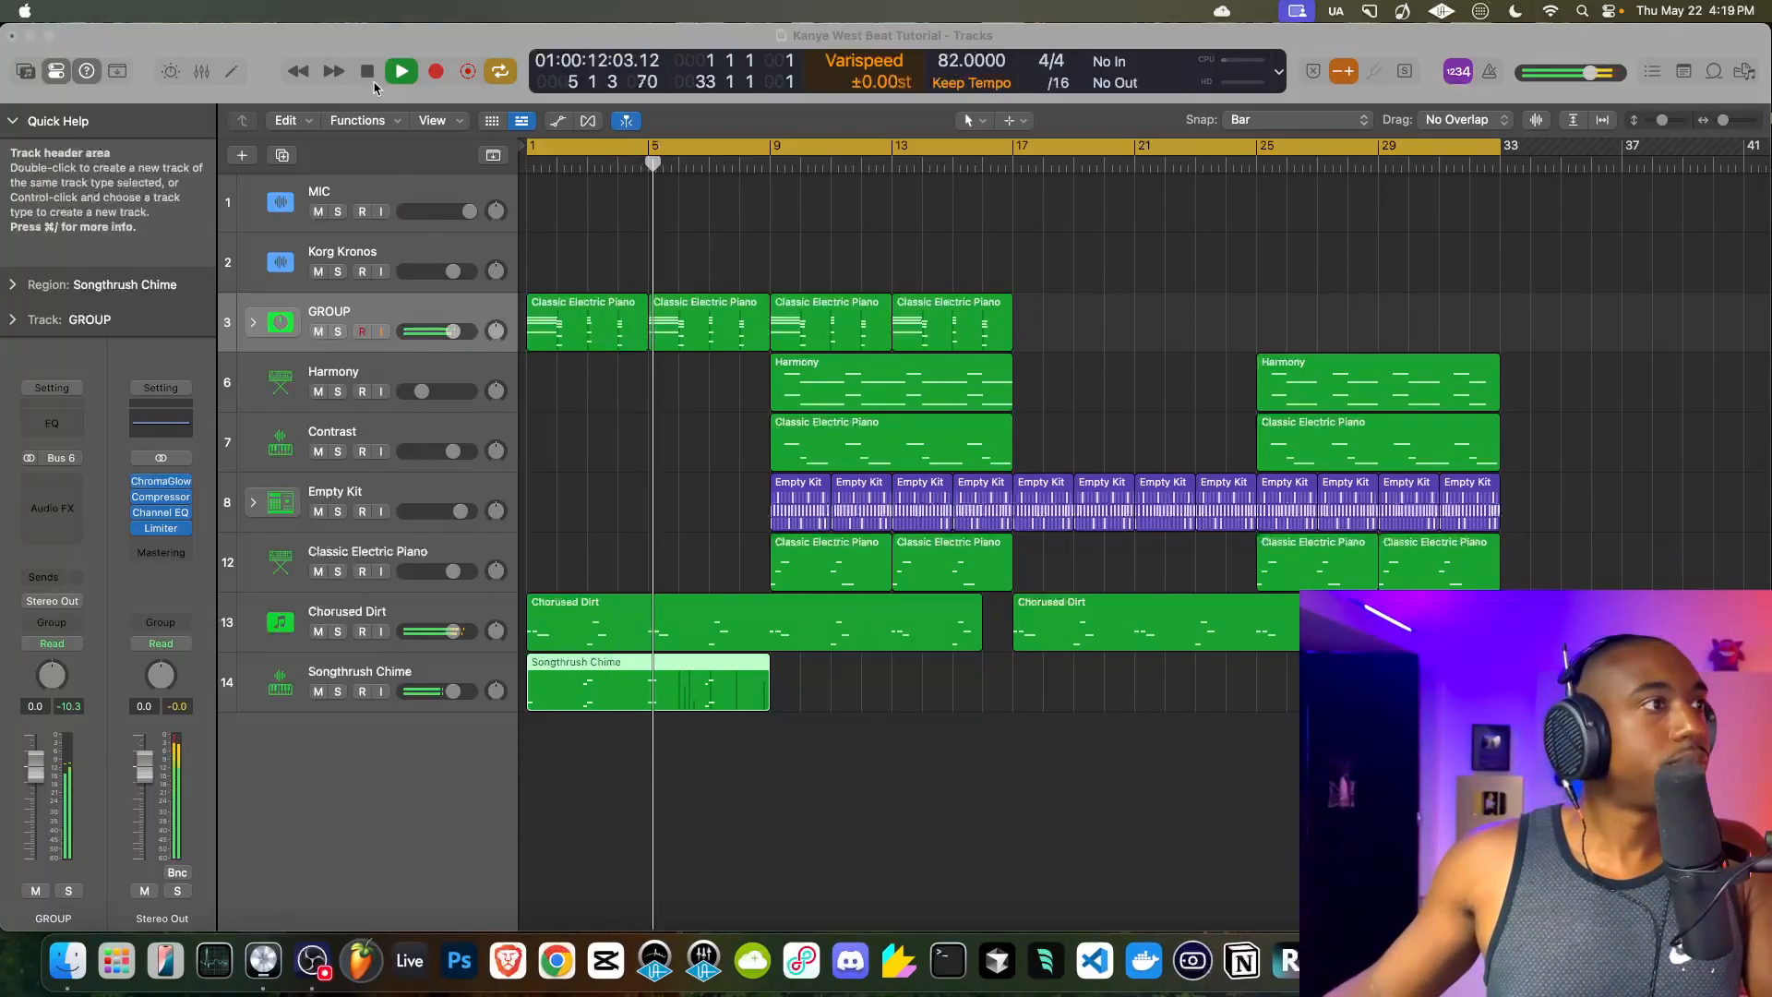
# - Check the Limiter on the Stereo Out channel during playback and close its window
pyautogui.click(424, 736)
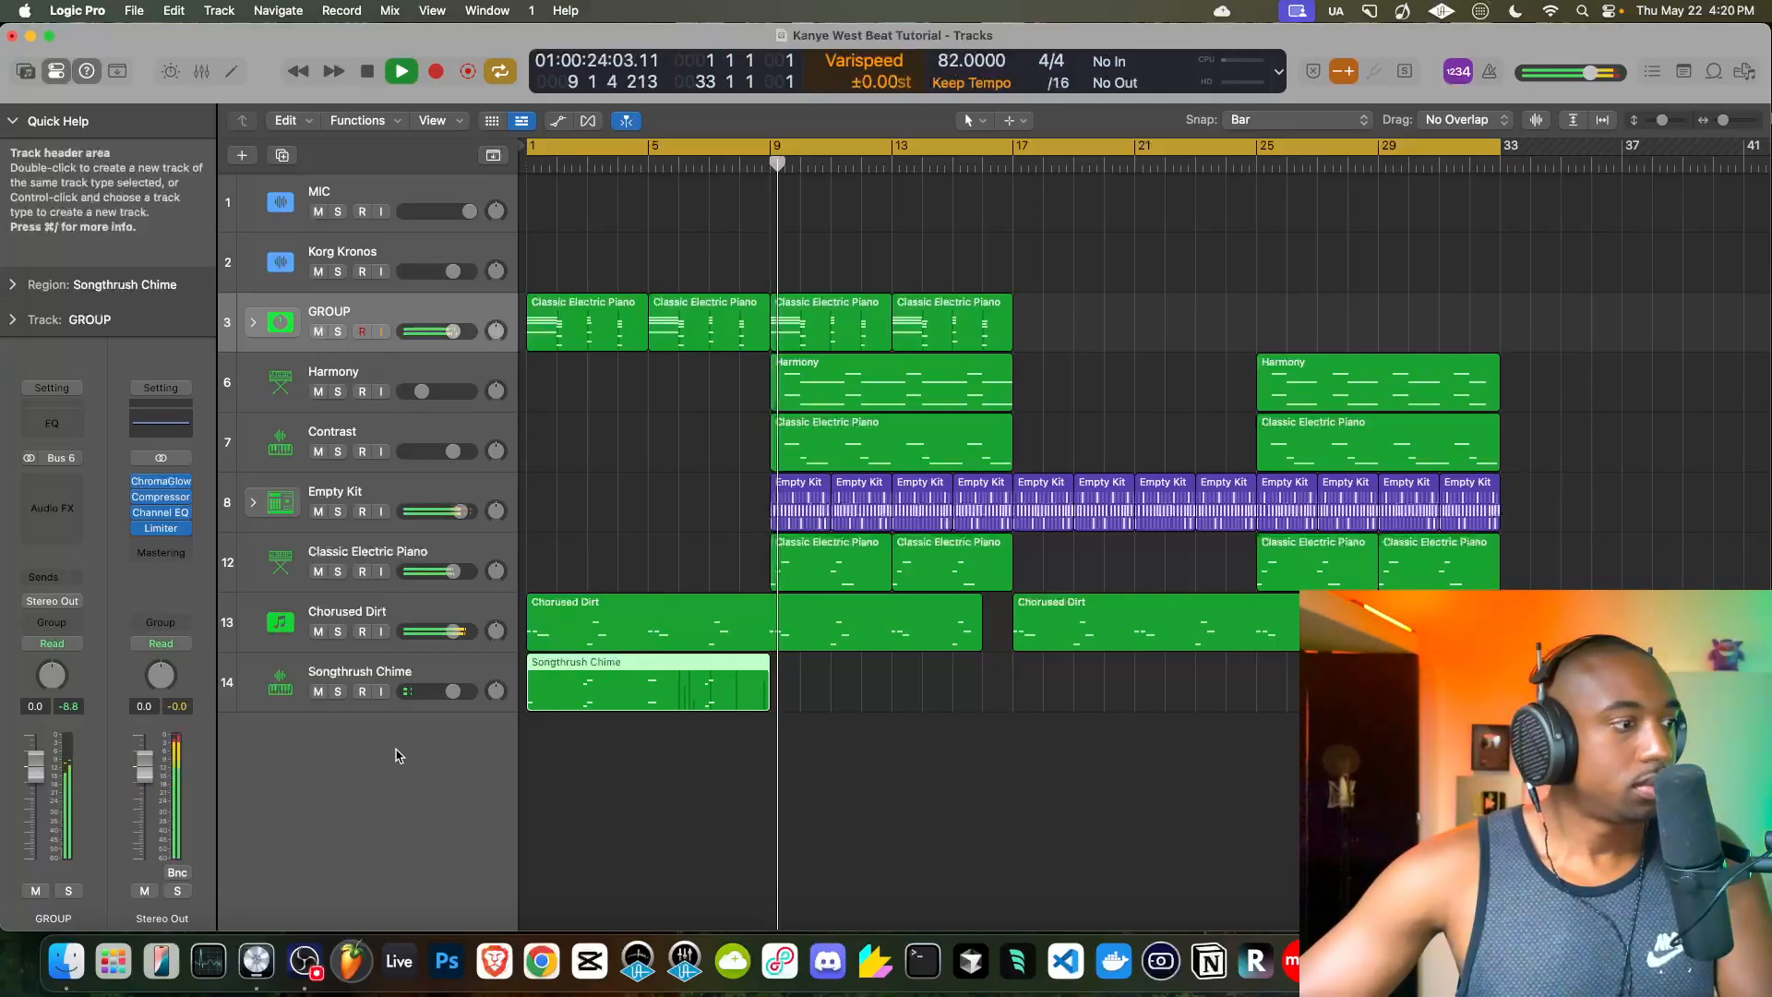
pyautogui.click(162, 529)
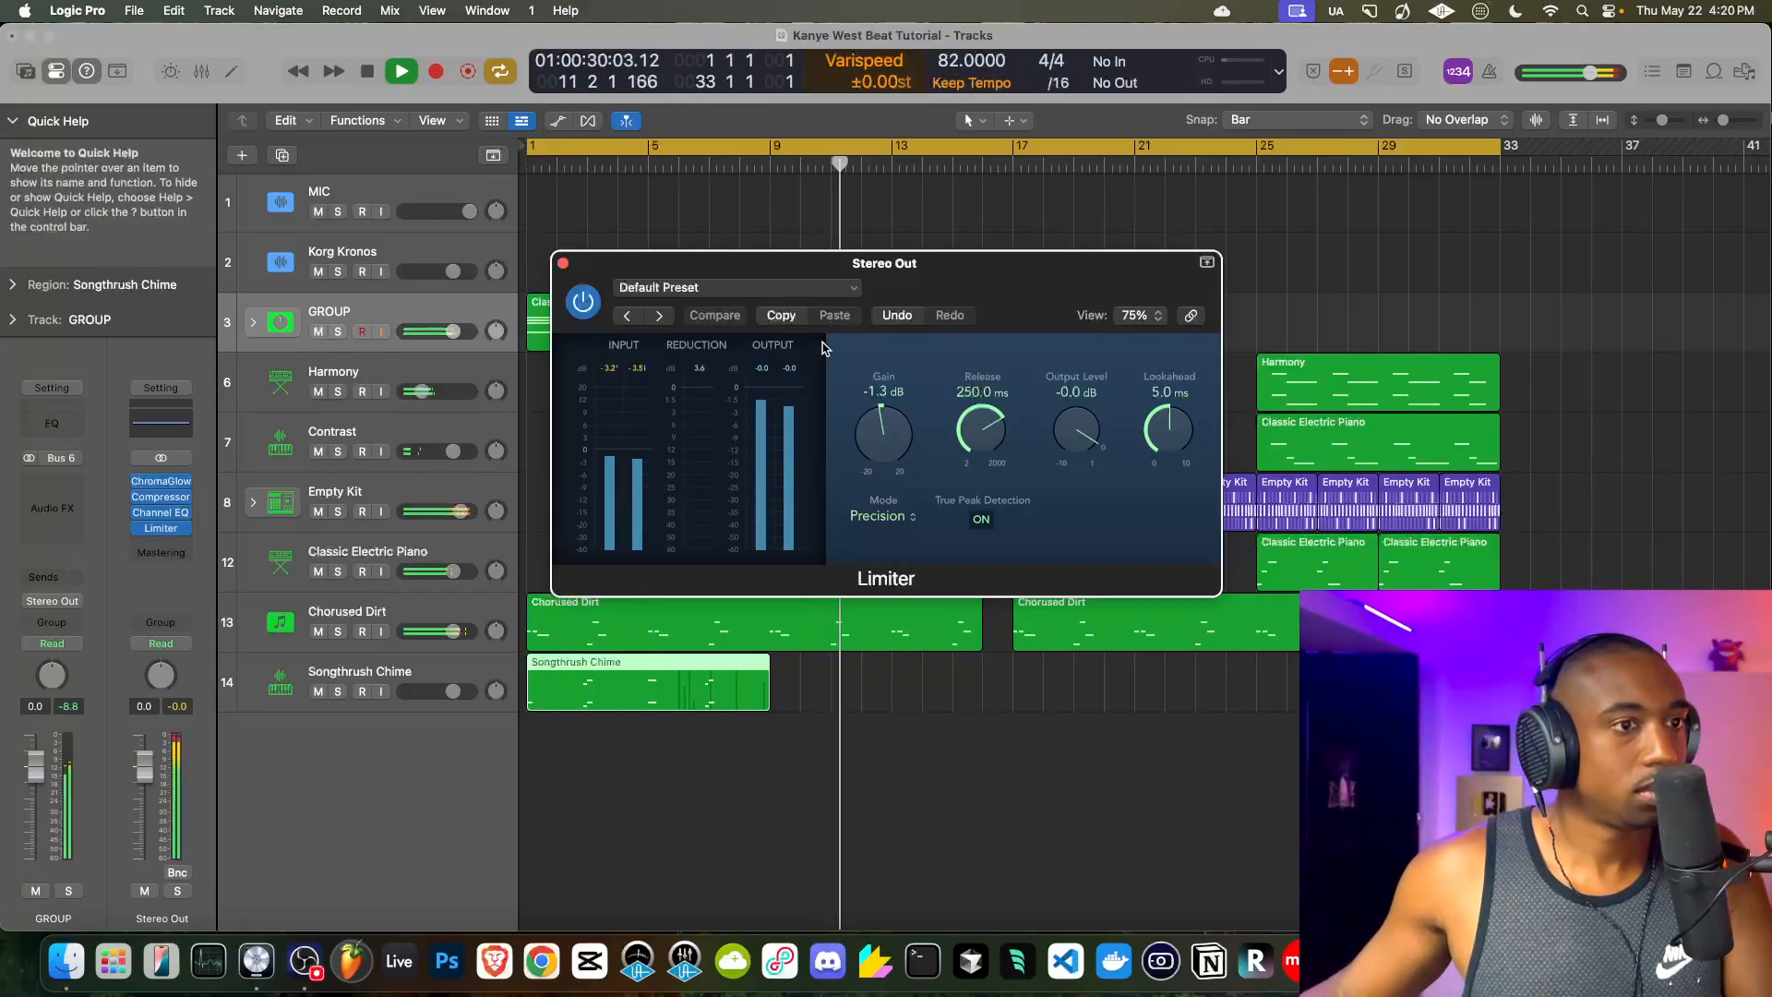
pyautogui.click(563, 263)
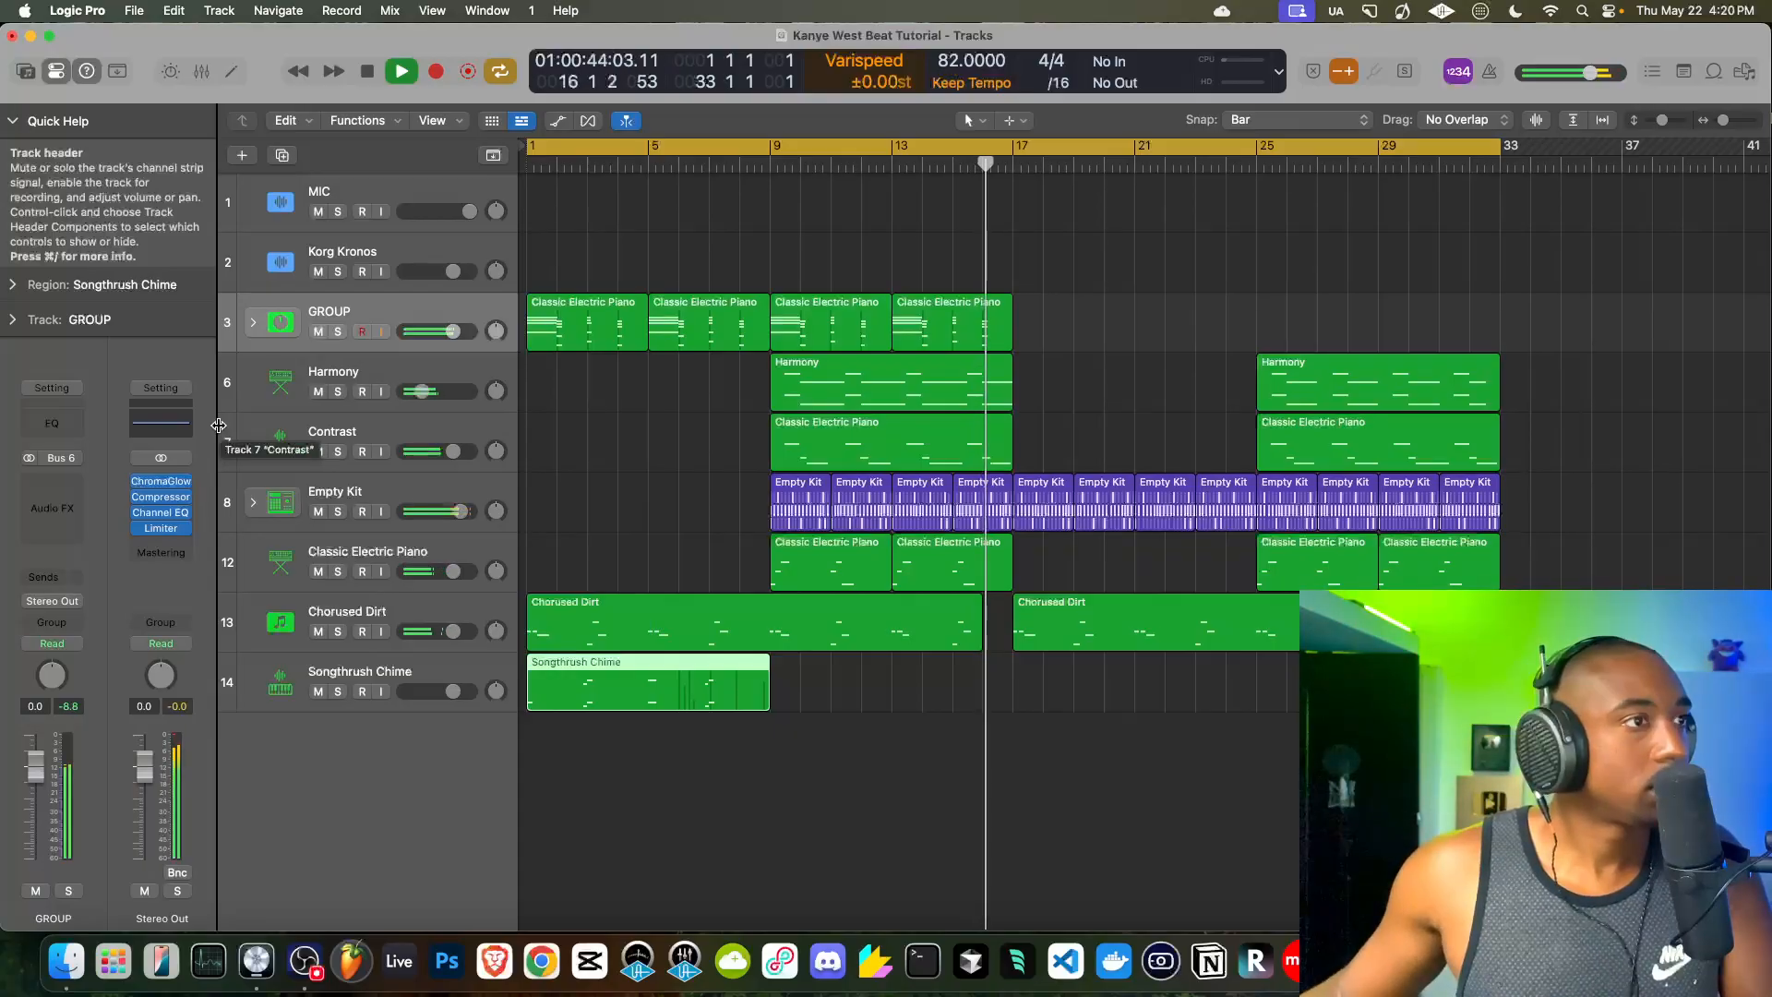
# - Expand the GROUP track stack to show its Harmony subtracks in the second half of the arrangement
pyautogui.hscroll(3, 625, 398)
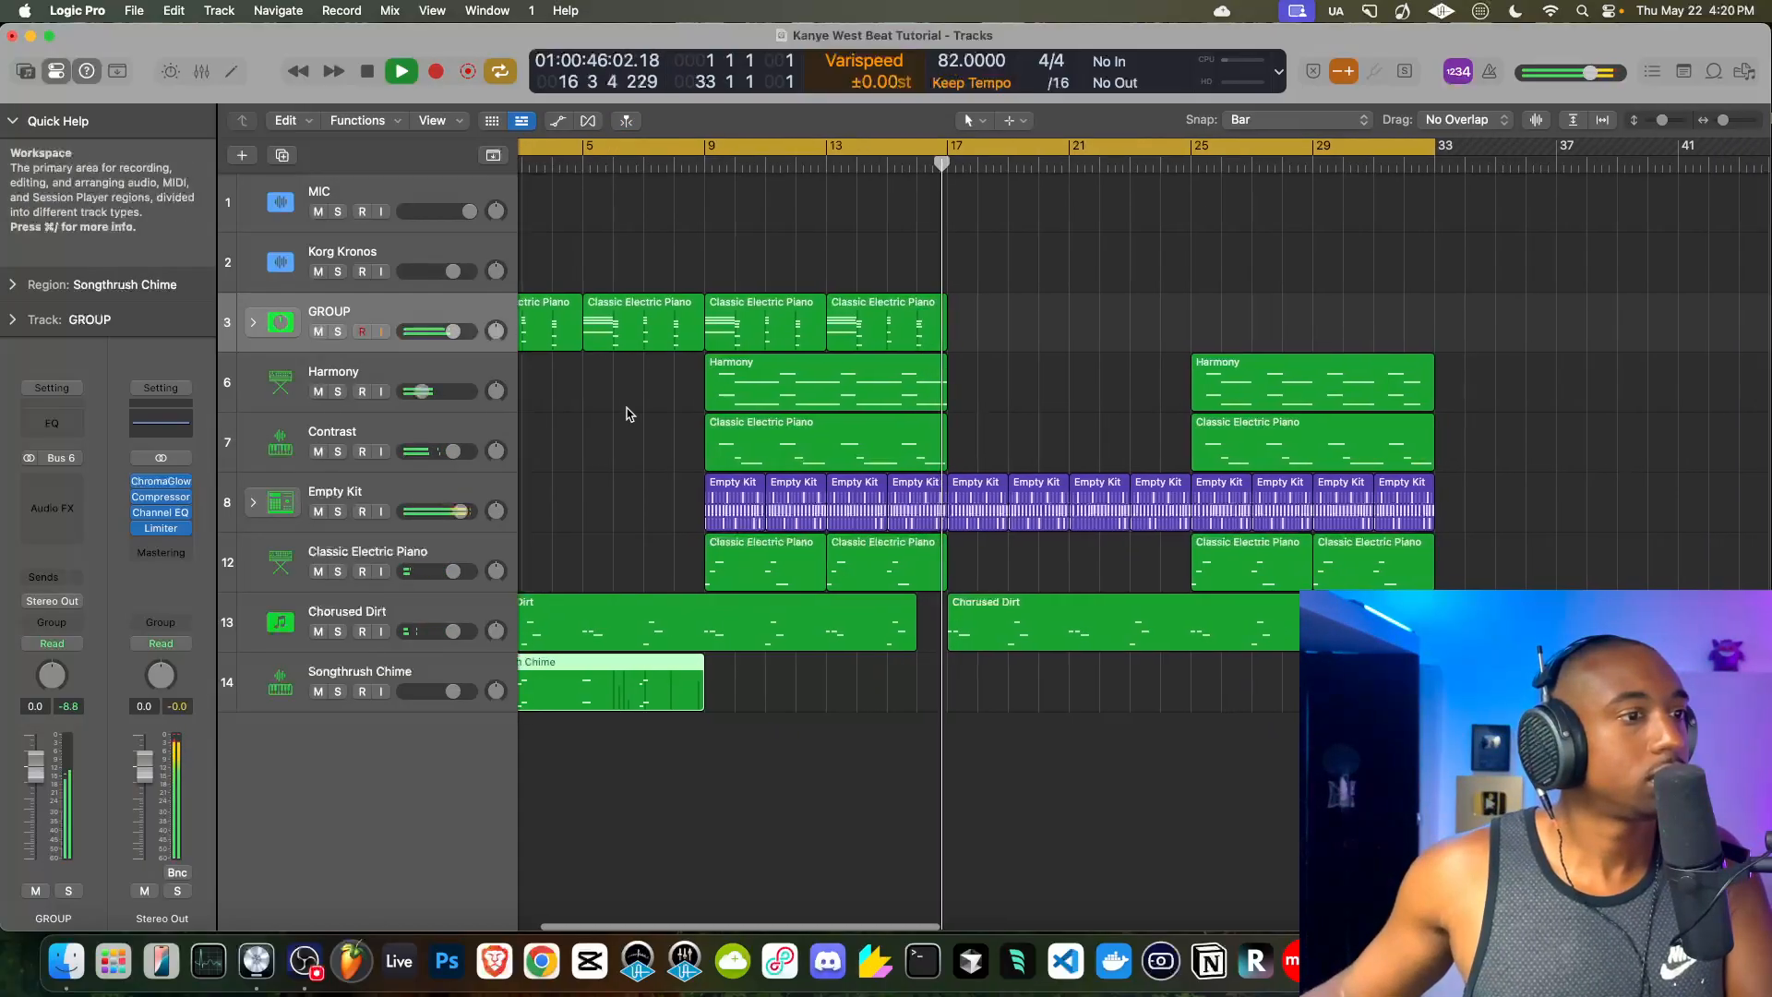
pyautogui.hscroll(3, 988, 394)
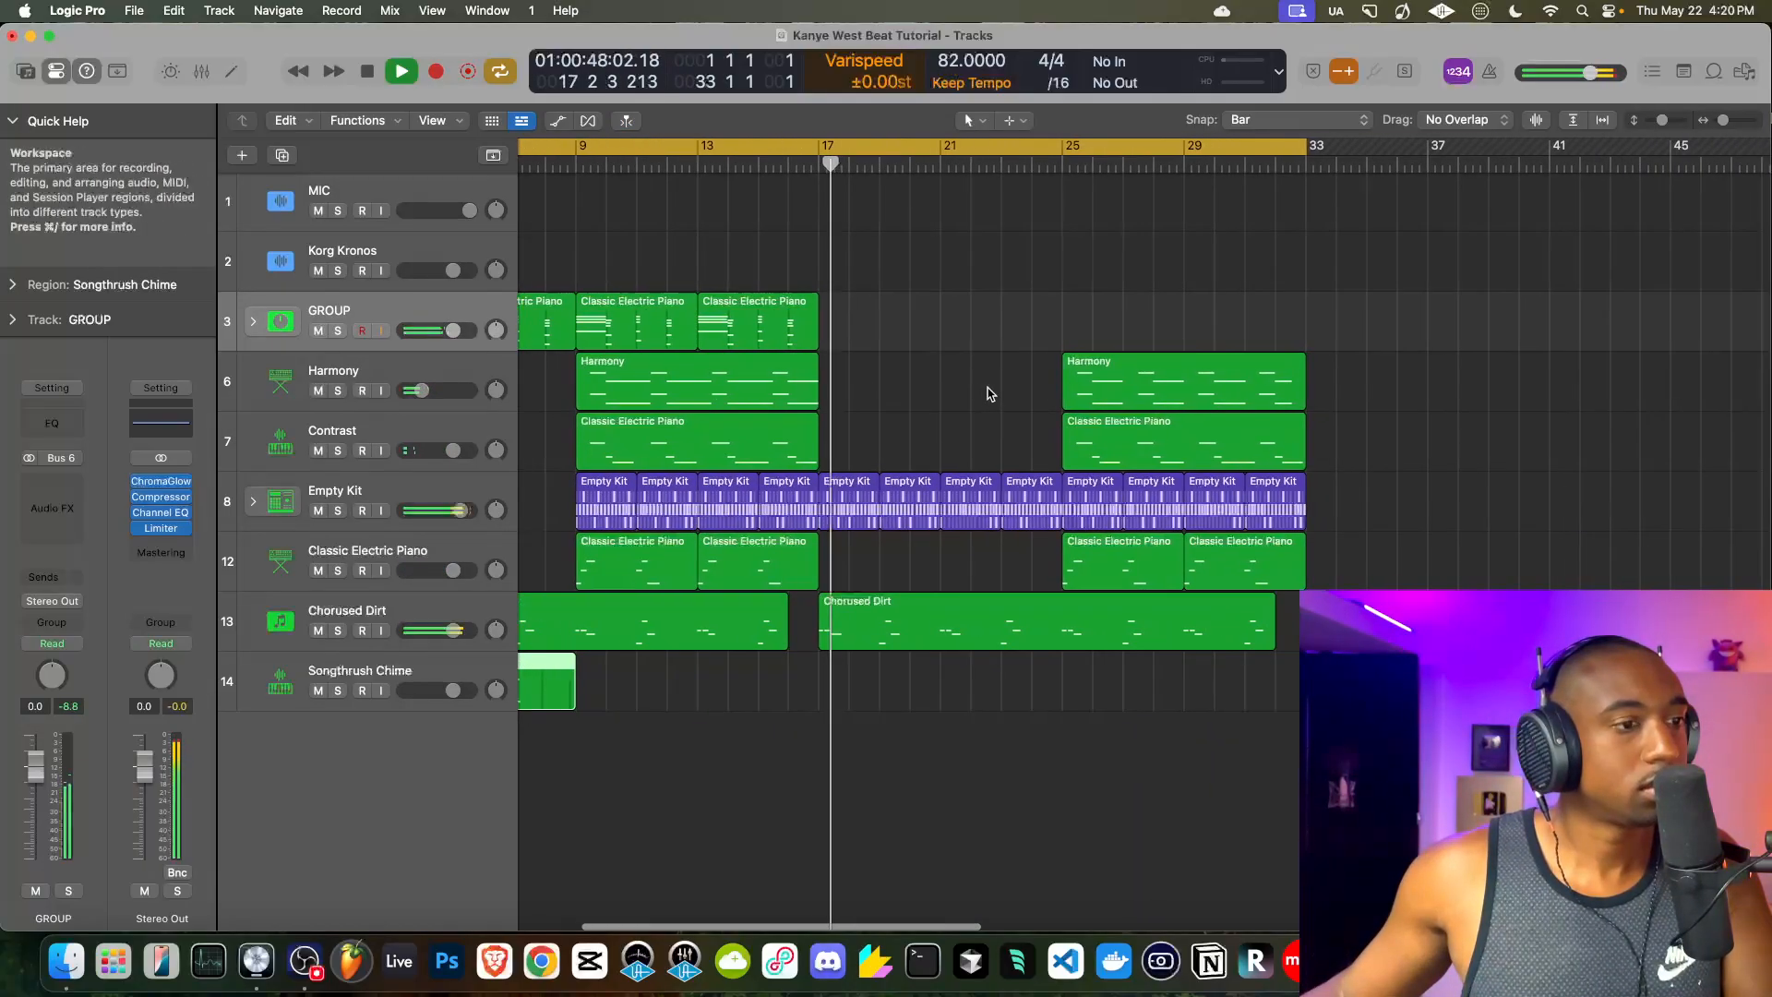
pyautogui.hscroll(1, 989, 394)
pyautogui.hscroll(-1, 989, 394)
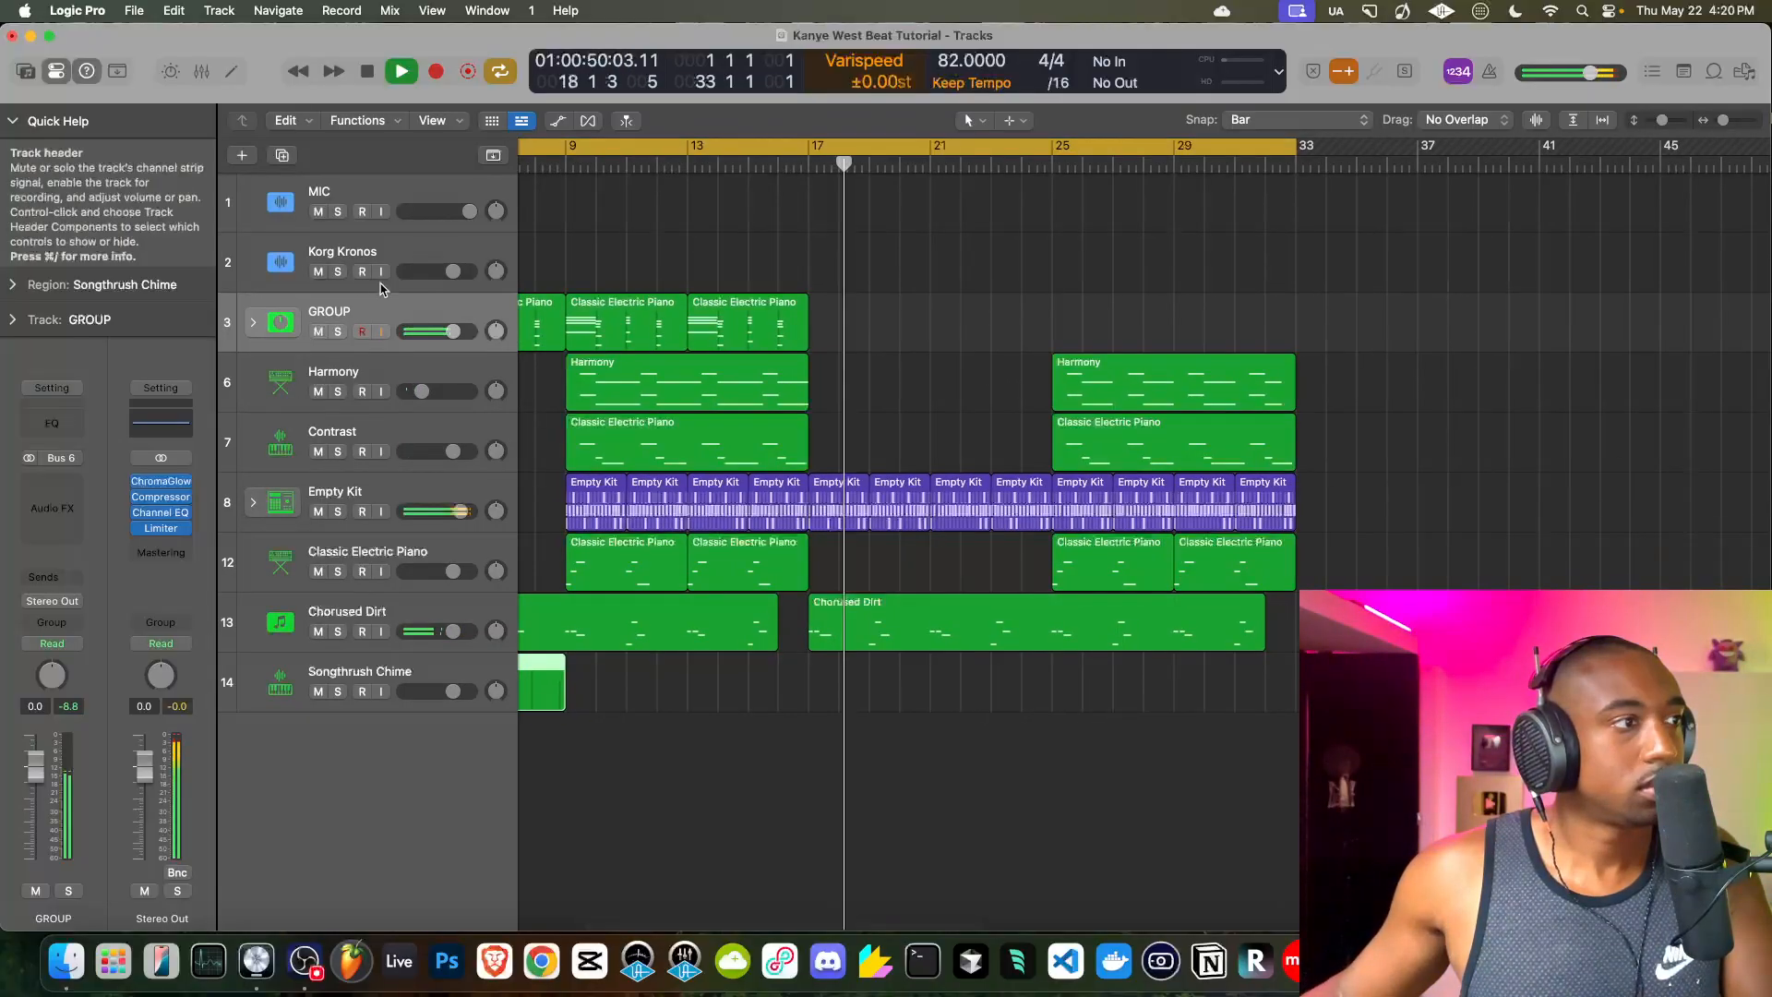
pyautogui.click(252, 322)
pyautogui.hscroll(-2, 857, 391)
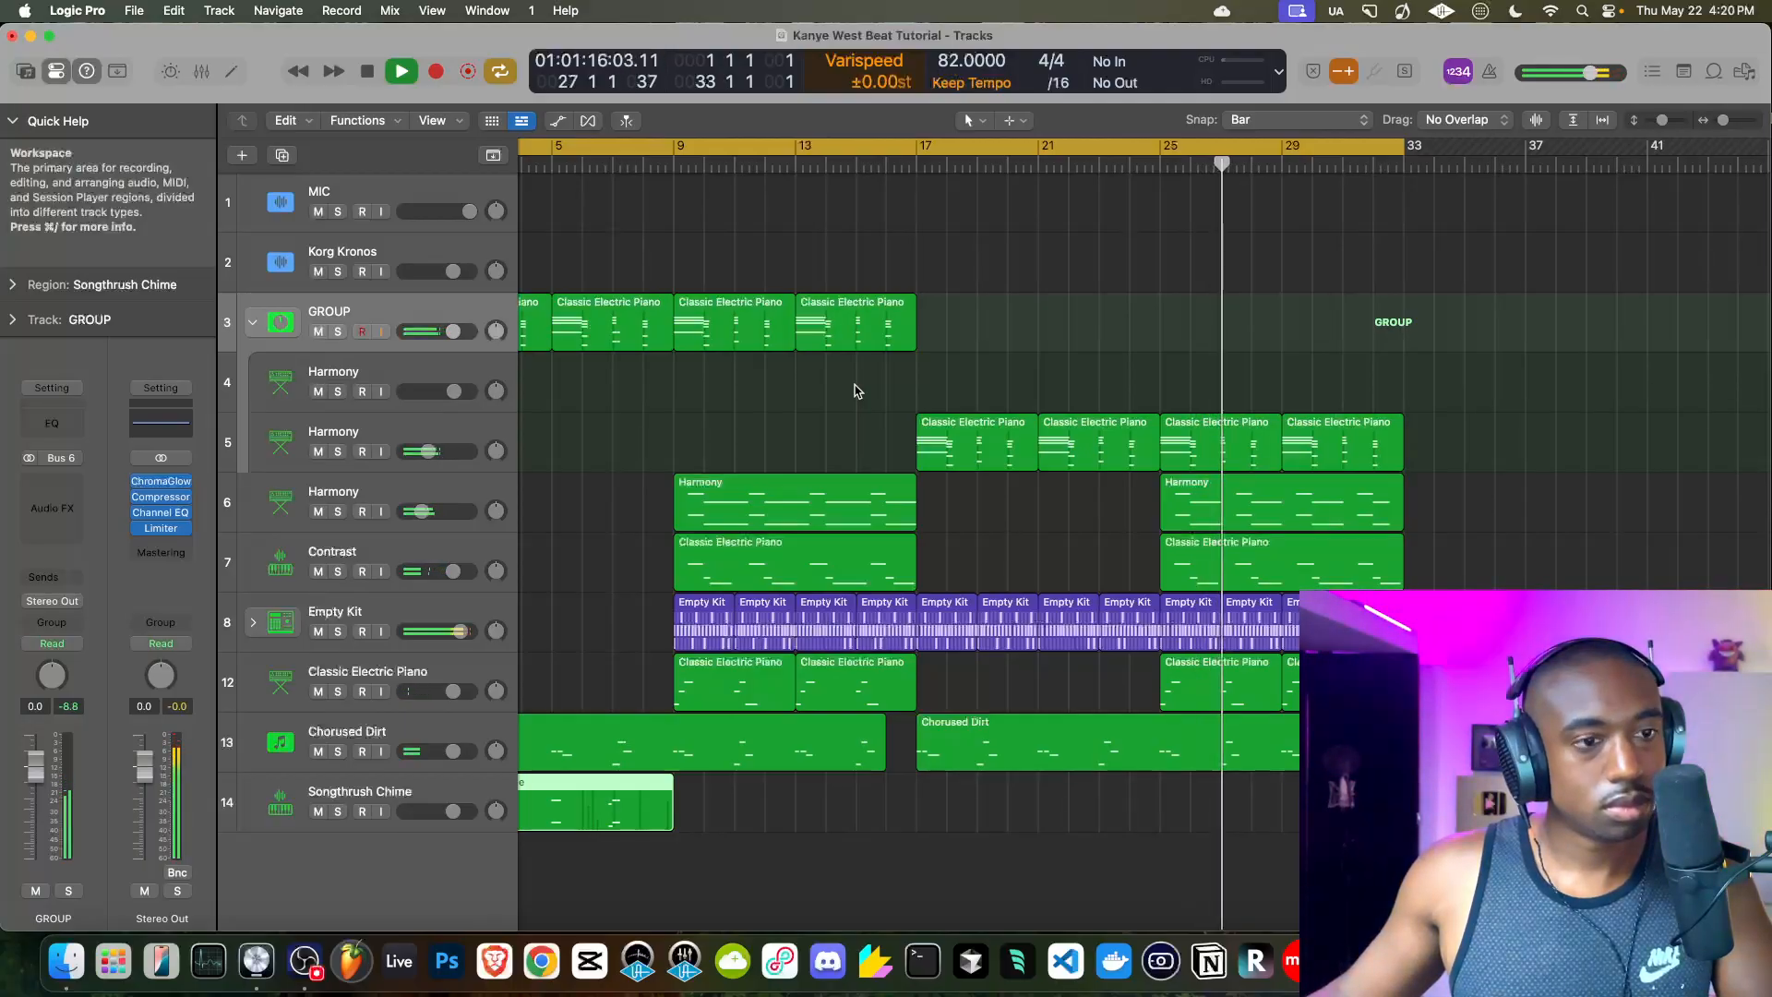
# - Shorten the track 6 Harmony region starting at bar 25 to end at bar 29, and stop playback with MIC input monitoring on
pyautogui.hscroll(4, 855, 391)
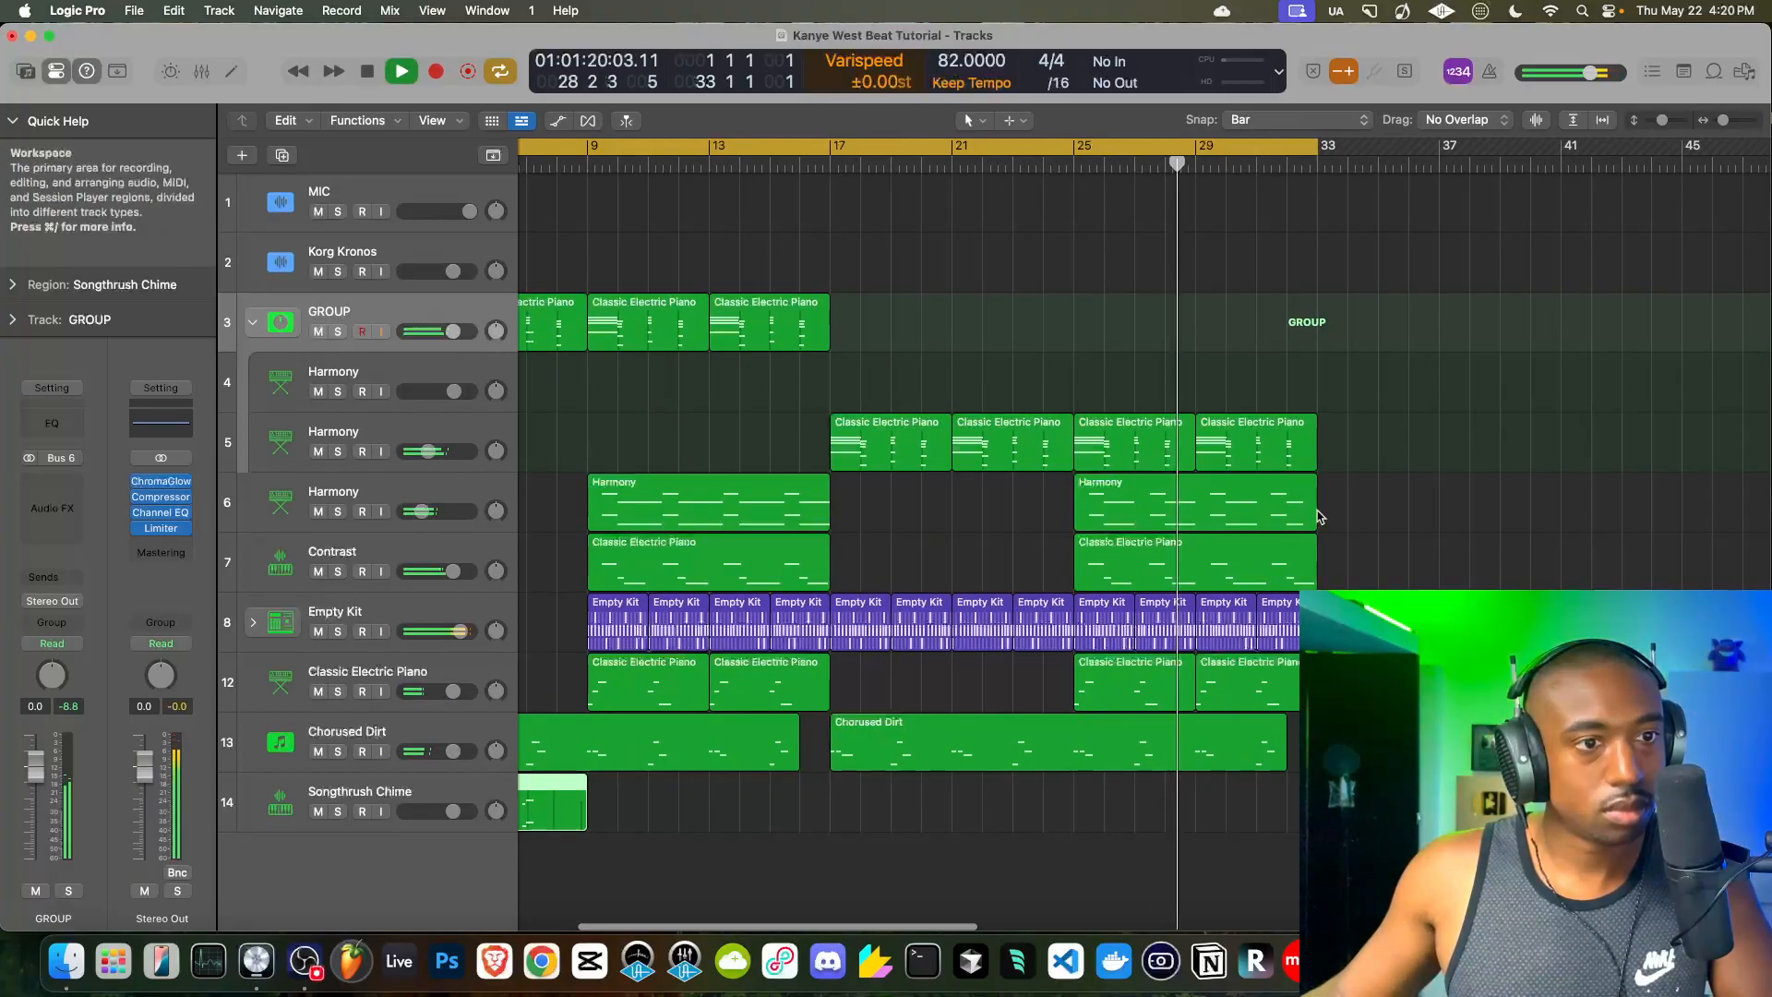
pyautogui.moveTo(1315, 510); pyautogui.dragTo(1206, 513)
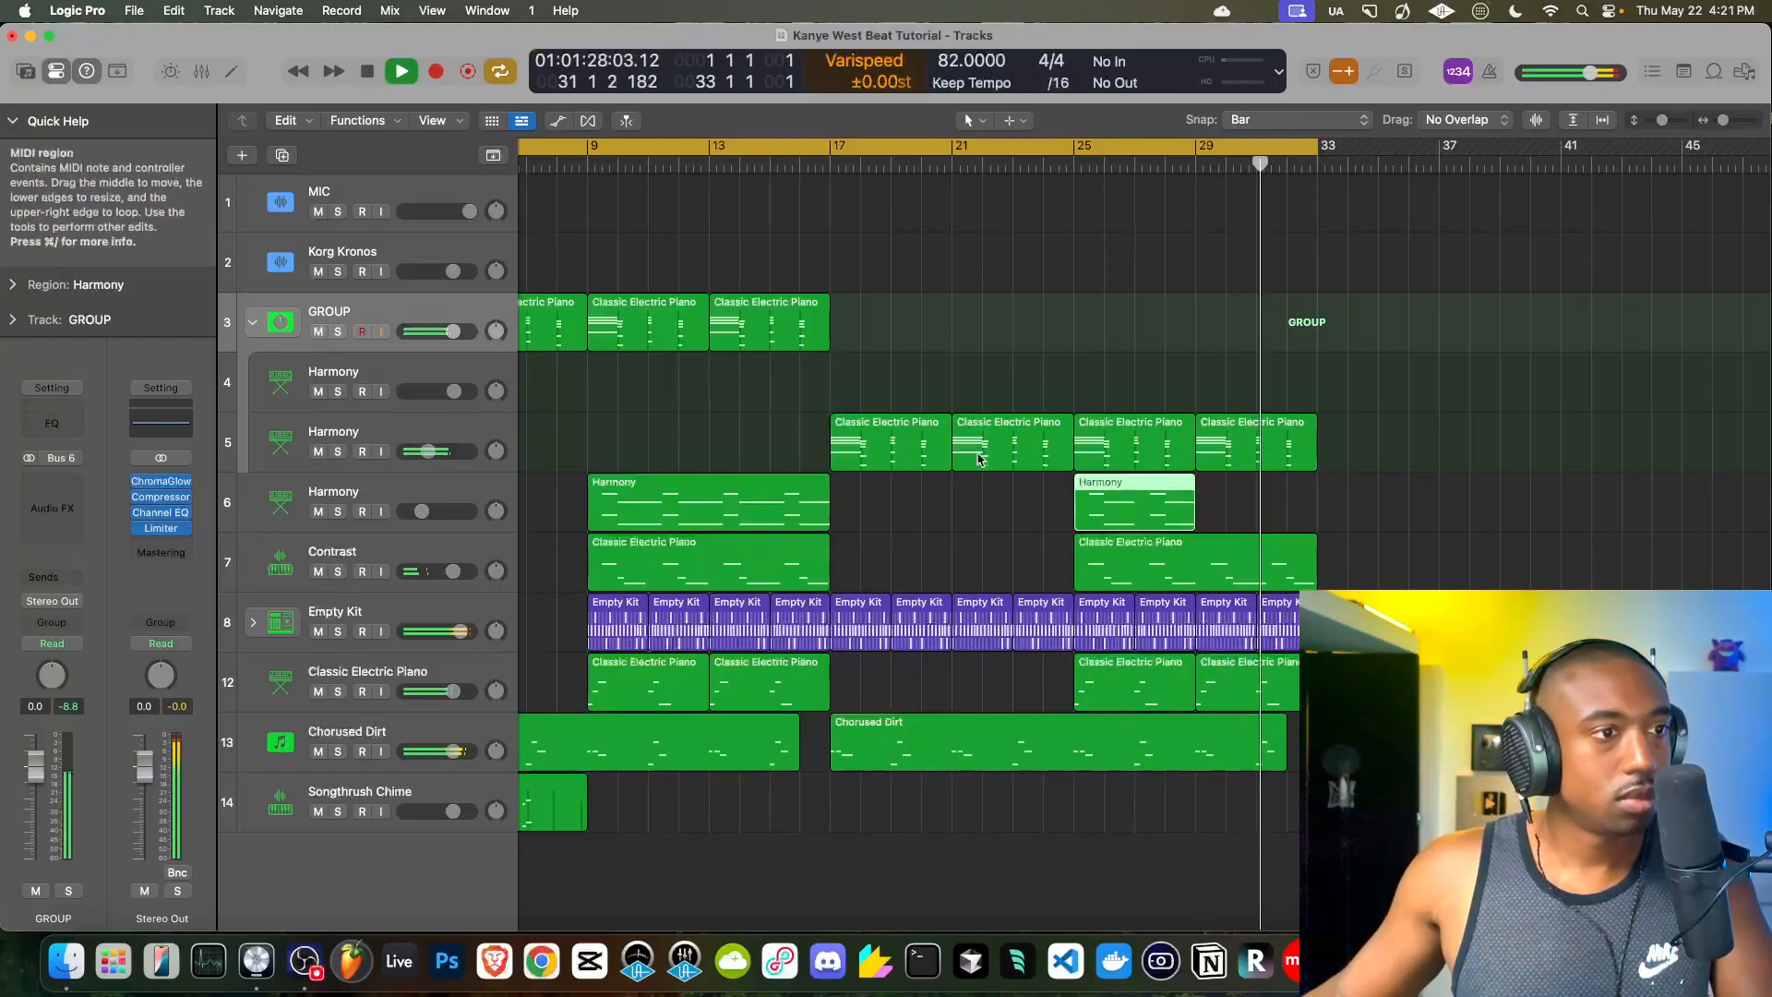
pyautogui.hscroll(-4, 980, 459)
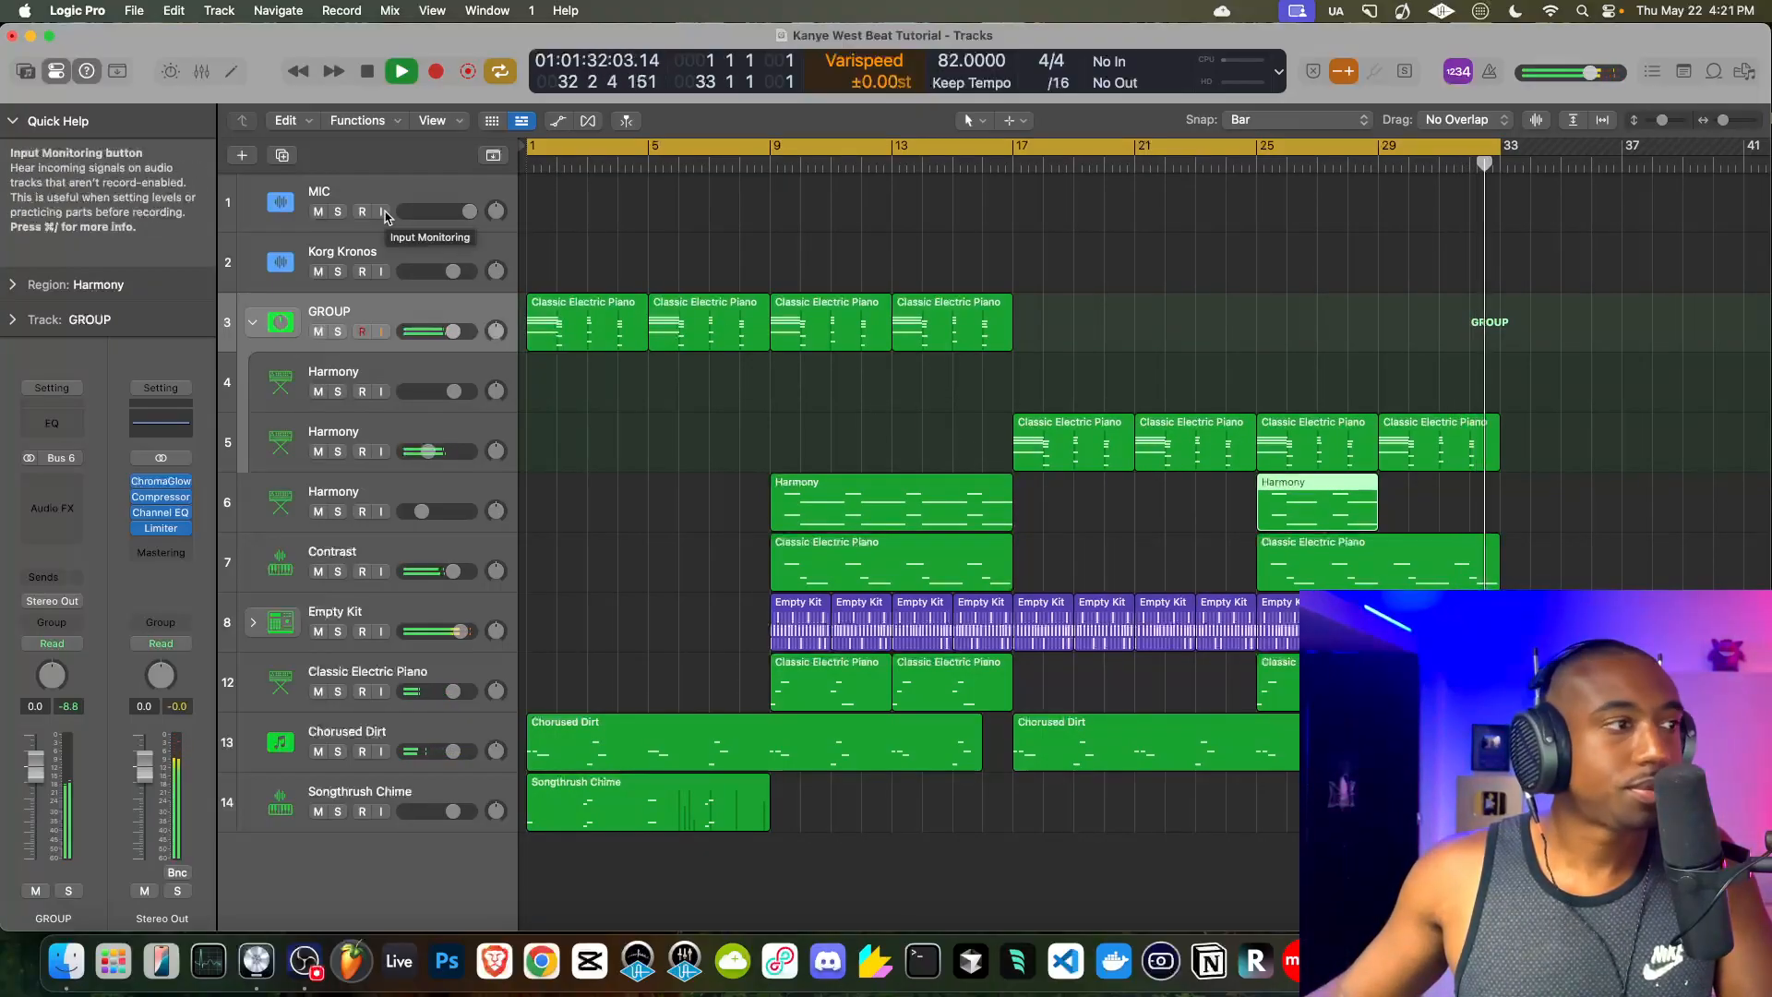
pyautogui.press('space')
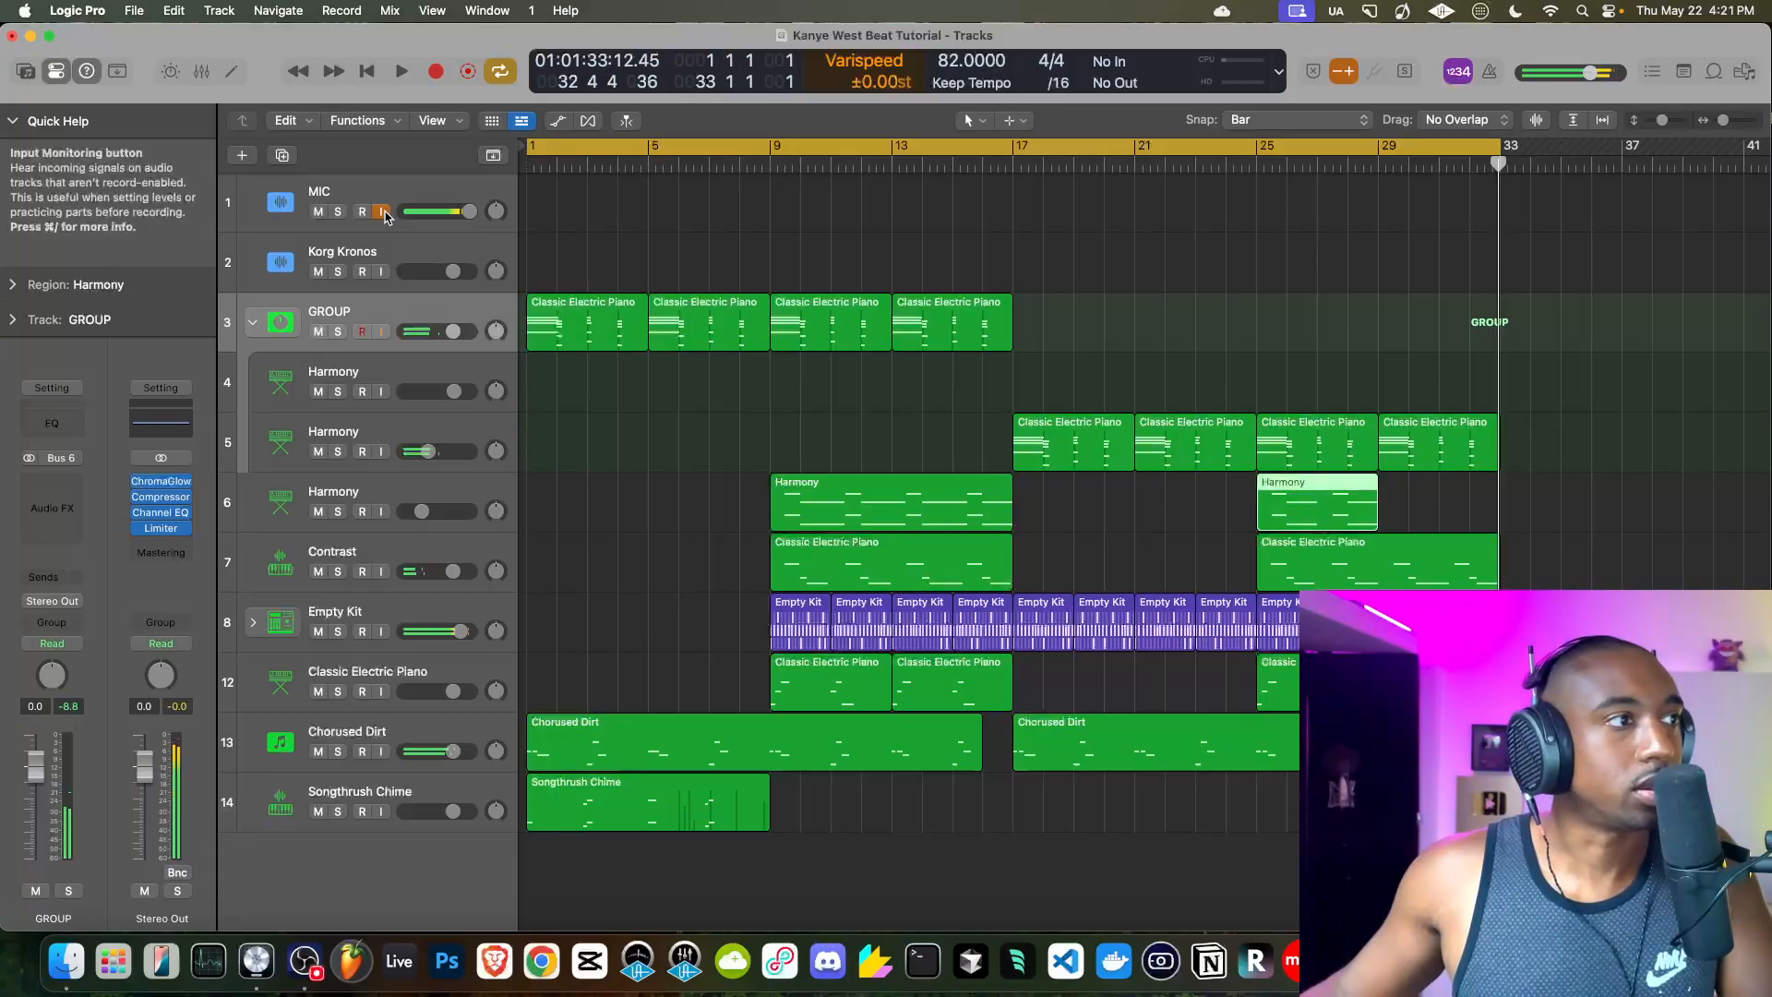